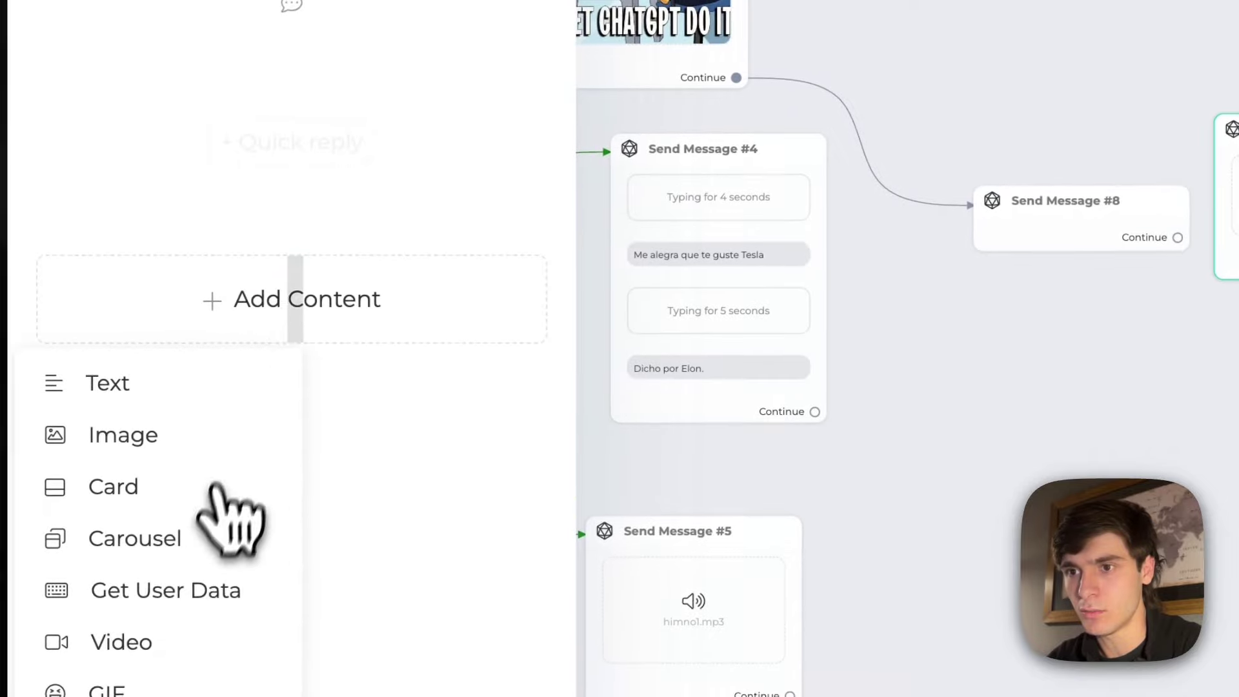
Add a text block to Send Message #8 reading 'Querés mas info?'.
{"action": "left_click", "coordinate": [226, 510]}
{"action": "type", "text": "Q"}
{"action": "key", "text": "BackSpace"}
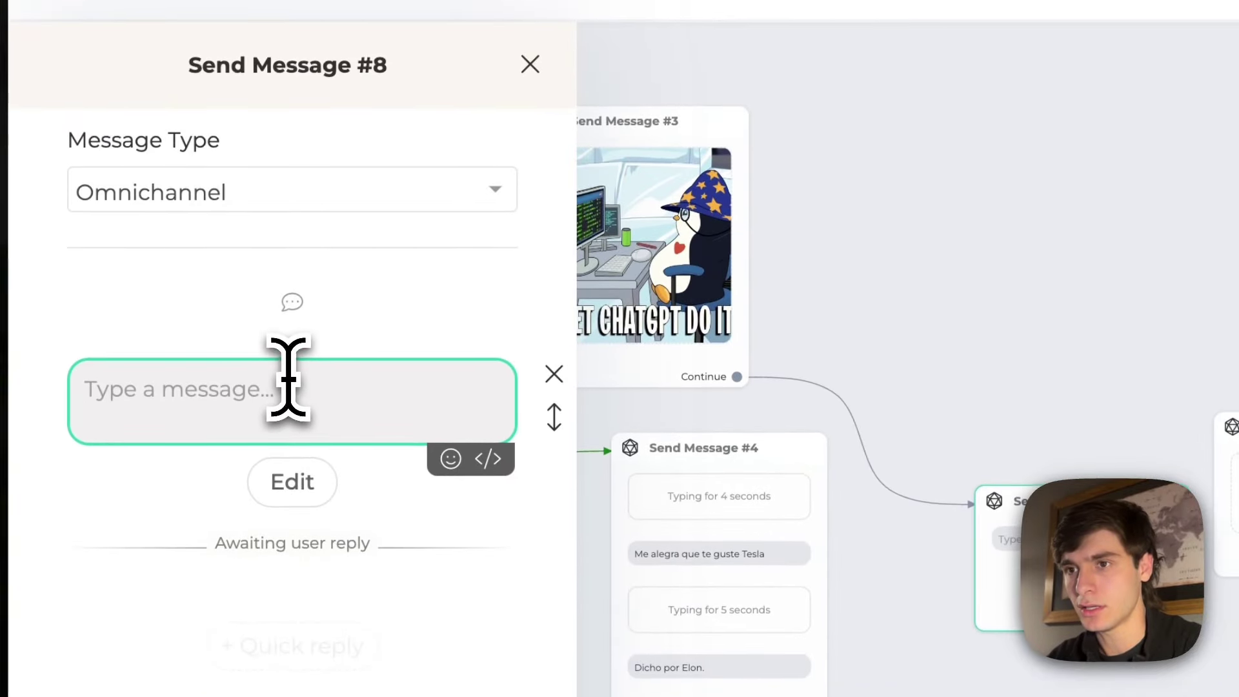
{"action": "type", "text": "Querés mas info?"}
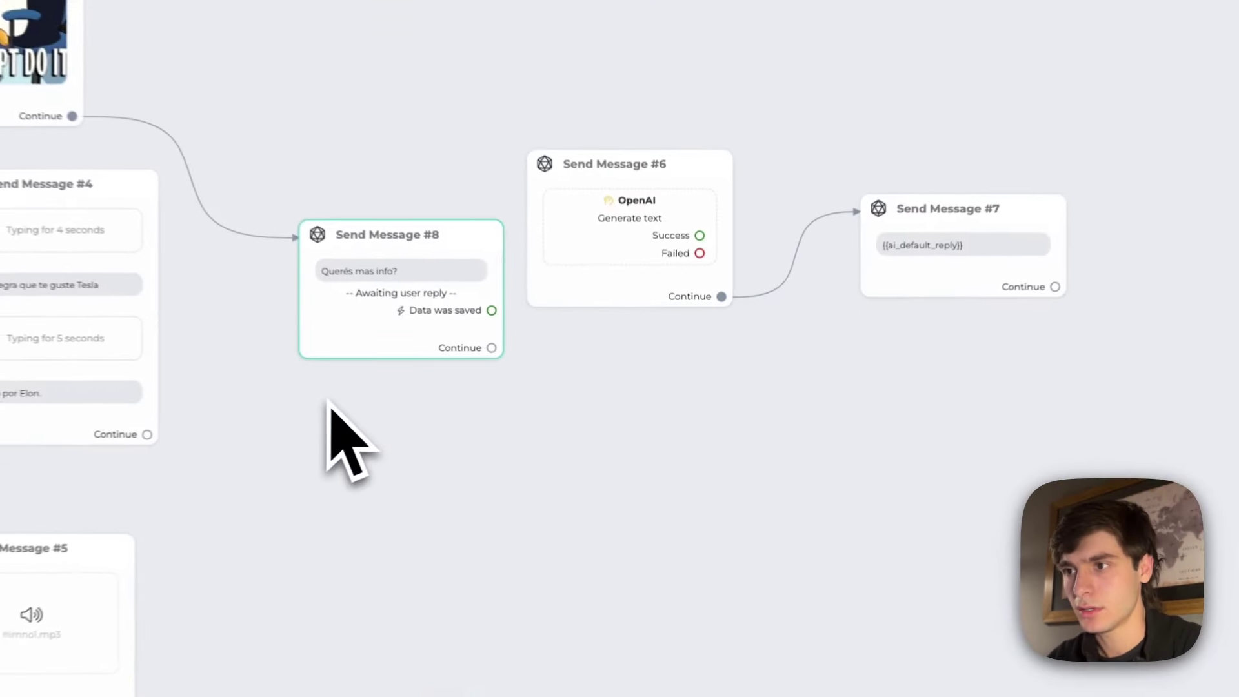
Give Send Message #6 a typing pause placed before the OpenAI step.
{"action": "left_click_drag", "start_coordinate": [438, 298], "coordinate": [491, 330]}
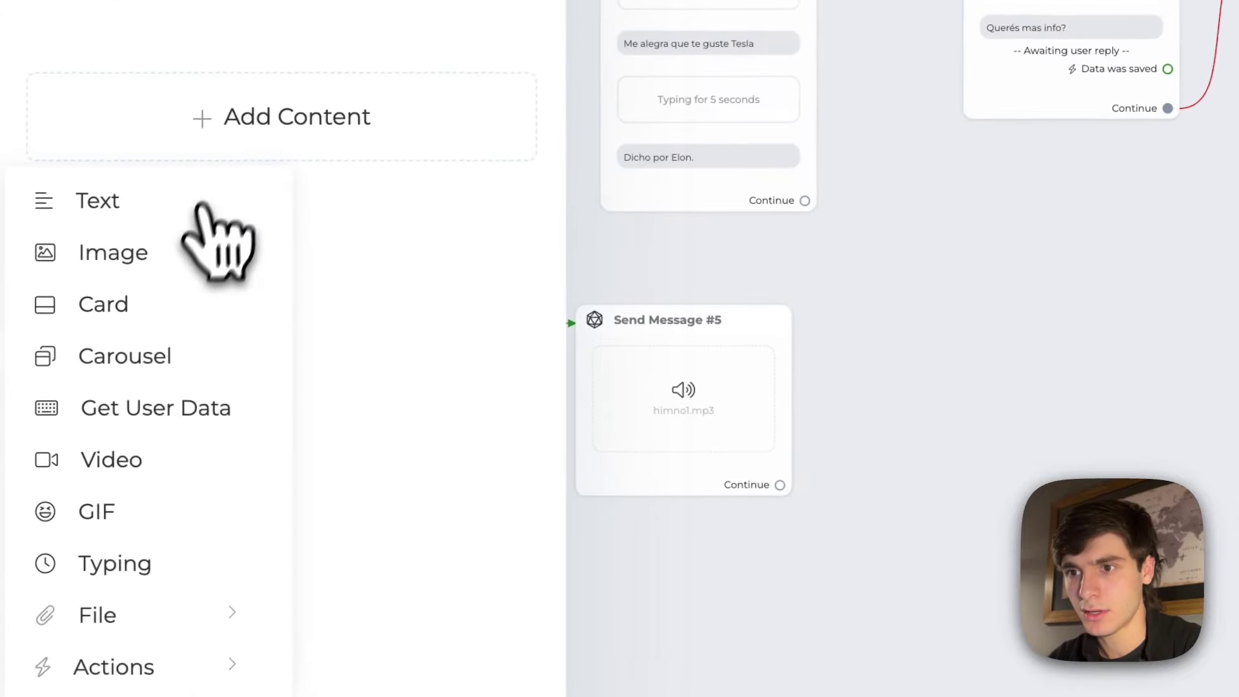
{"action": "left_click", "coordinate": [125, 560]}
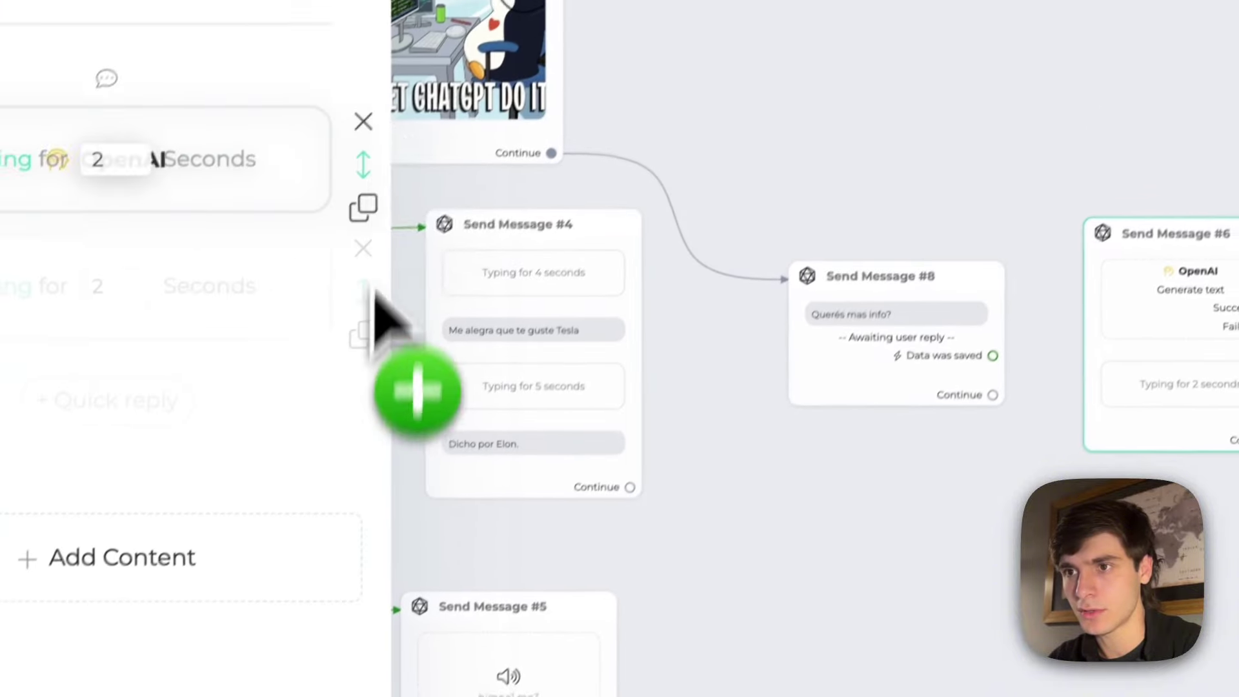
{"action": "left_click_drag", "start_coordinate": [388, 316], "coordinate": [360, 207]}
{"action": "left_click", "coordinate": [650, 498]}
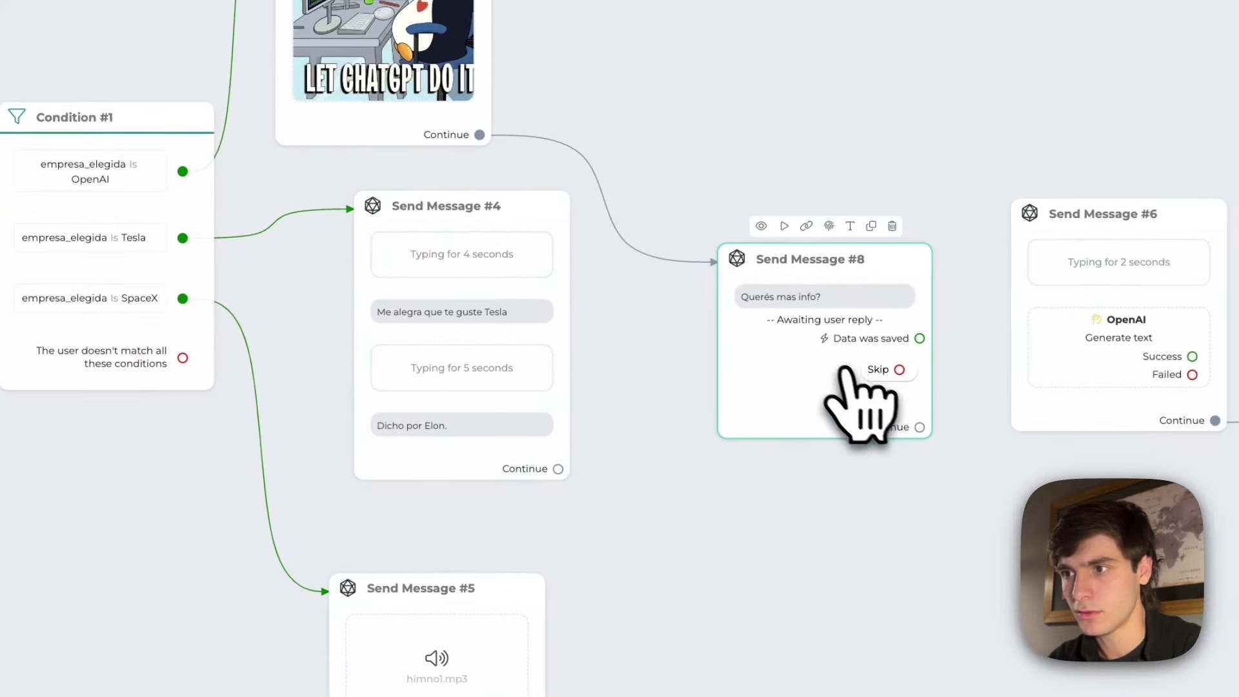
In Send Message #8's reply settings, clear the Skip button label and retry message.
{"action": "left_click", "coordinate": [834, 359]}
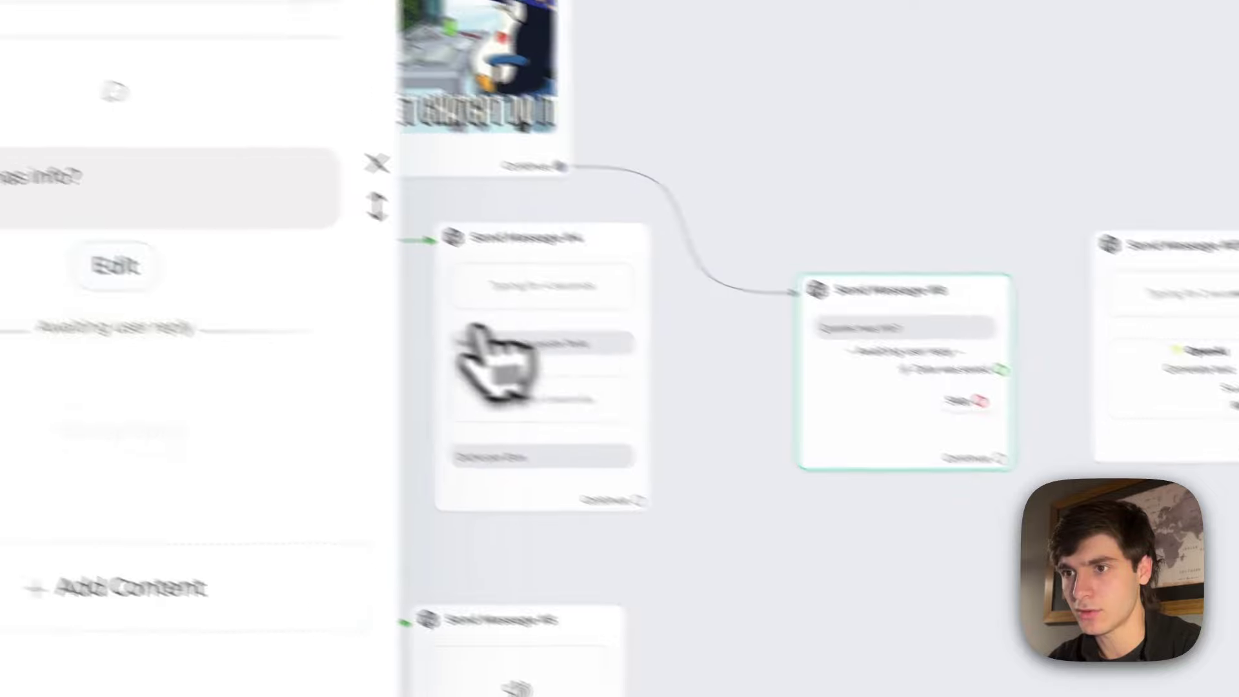
{"action": "left_click", "coordinate": [33, 268]}
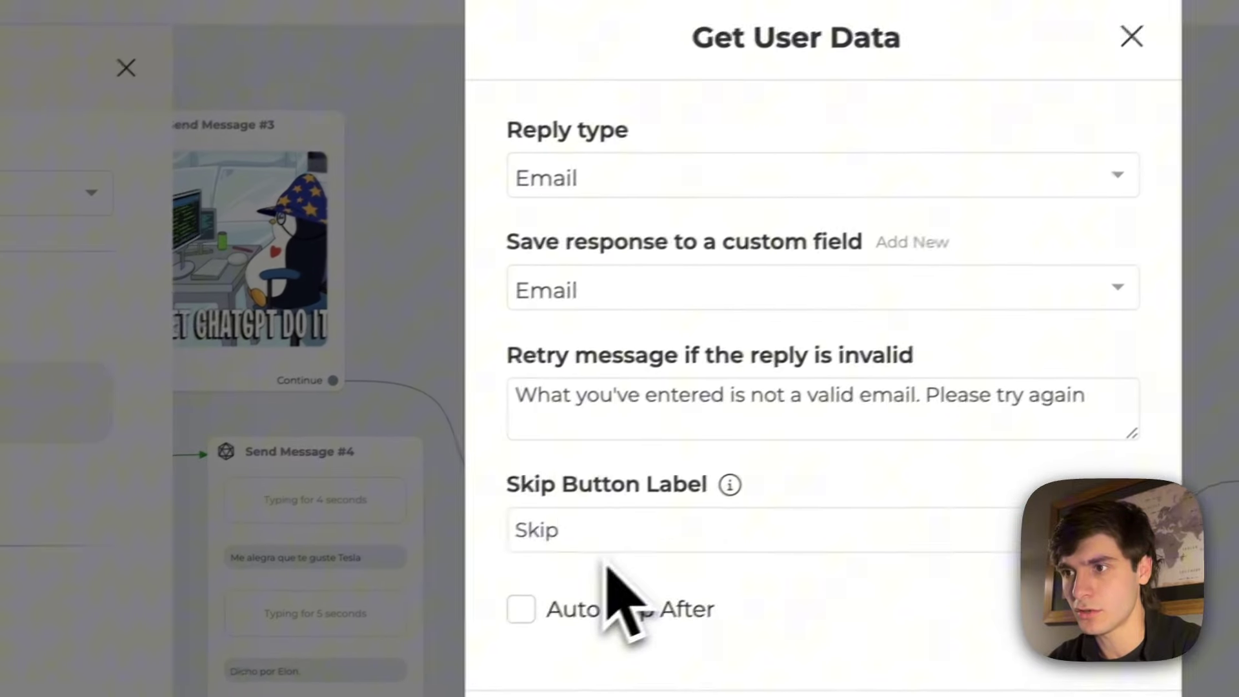
{"action": "double_click", "coordinate": [862, 451]}
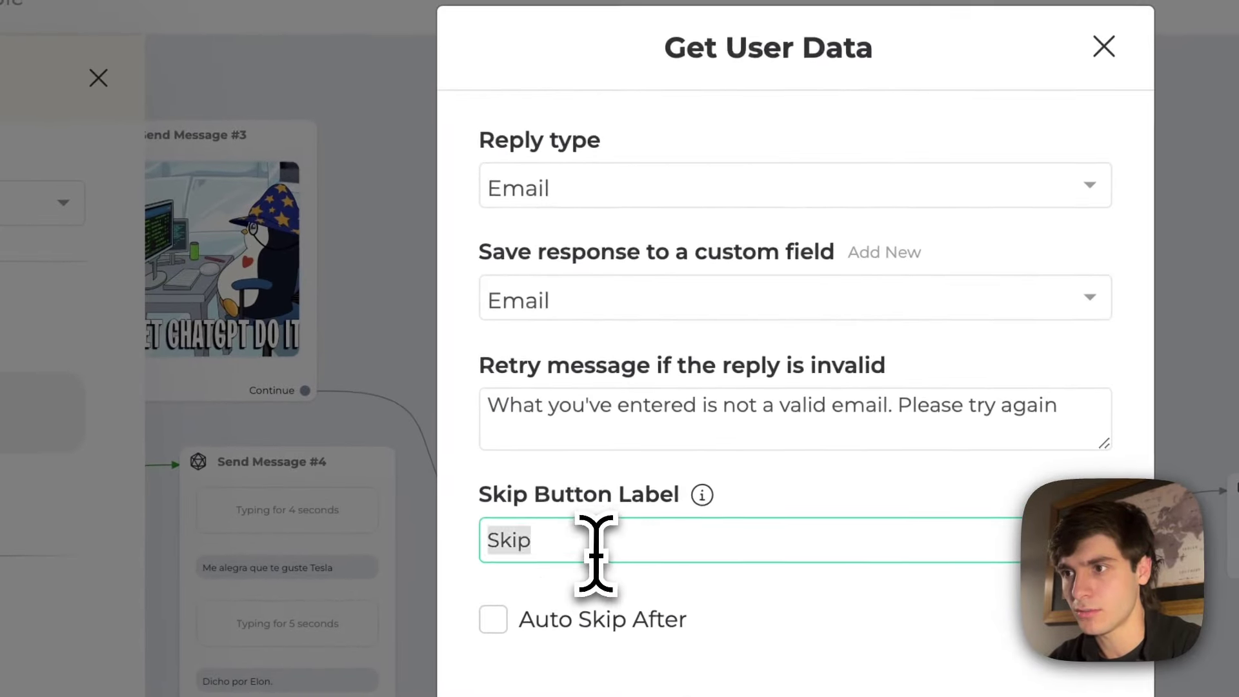
{"action": "key", "text": "BackSpace"}
{"action": "triple_click", "coordinate": [1004, 344]}
{"action": "key", "text": "BackSpace"}
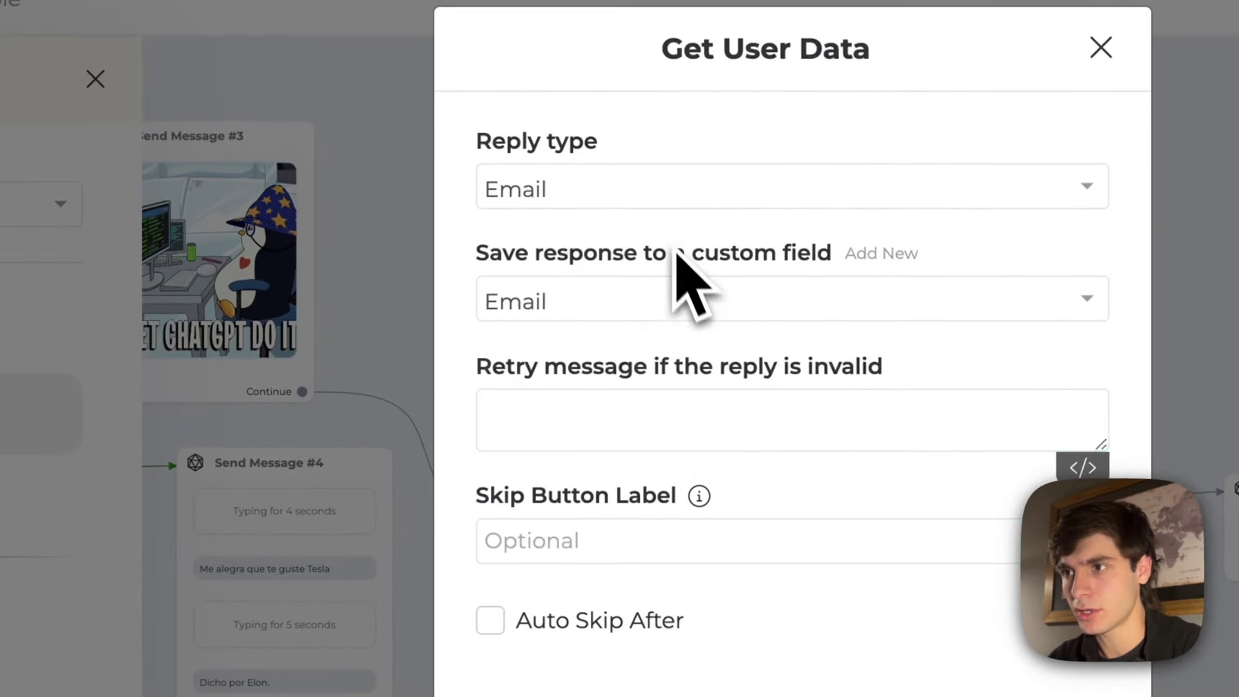
Set the reply type to Text, saved to inputs_del_usuario, and save the settings.
{"action": "left_click", "coordinate": [662, 197]}
{"action": "left_click", "coordinate": [612, 282]}
{"action": "left_click", "coordinate": [723, 304]}
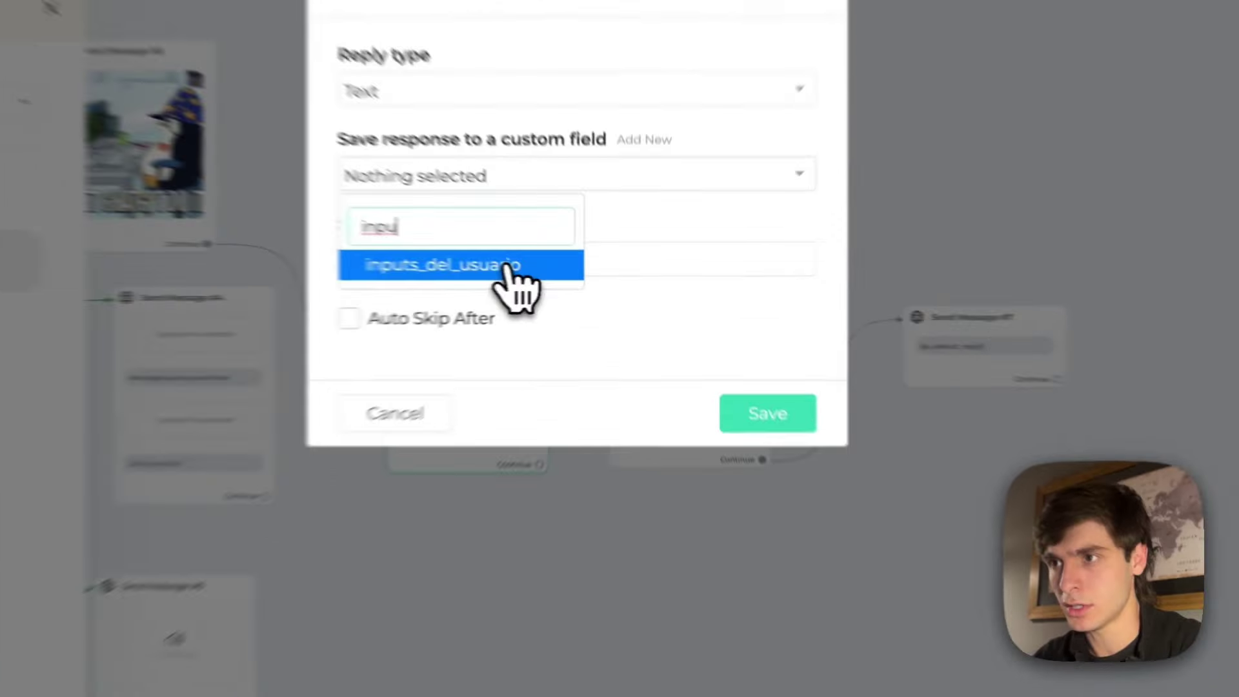
{"action": "left_click", "coordinate": [564, 283]}
{"action": "left_click", "coordinate": [552, 278]}
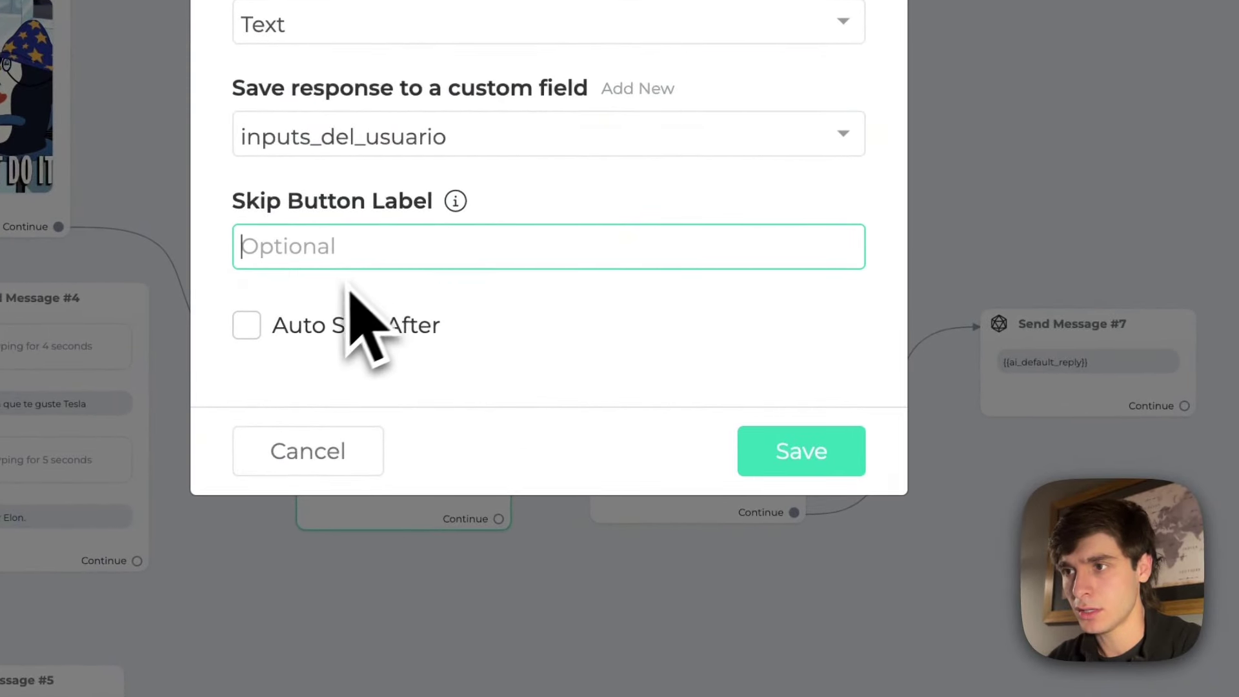
{"action": "left_click", "coordinate": [742, 452]}
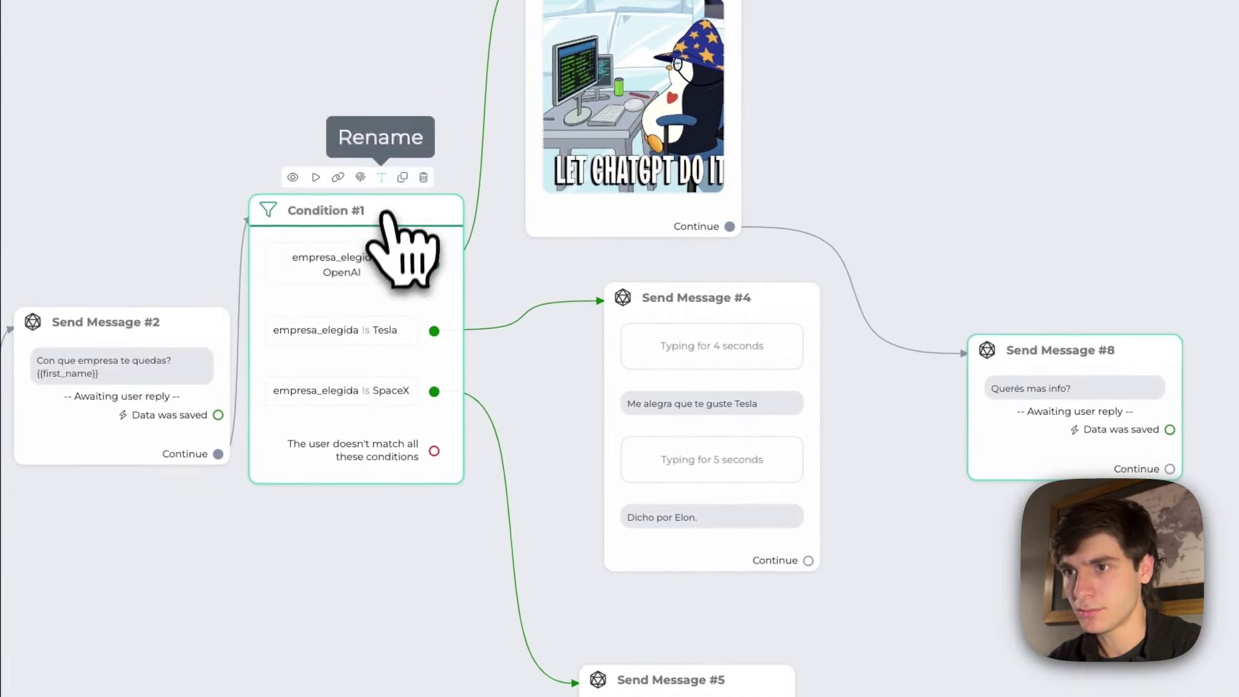
Duplicate Condition #1 beside Send Message #8 and rearrange Send Messages #6 and #7.
{"action": "left_click", "coordinate": [409, 180]}
{"action": "left_click_drag", "start_coordinate": [439, 335], "coordinate": [421, 227]}
{"action": "left_click_drag", "start_coordinate": [747, 205], "coordinate": [917, 205]}
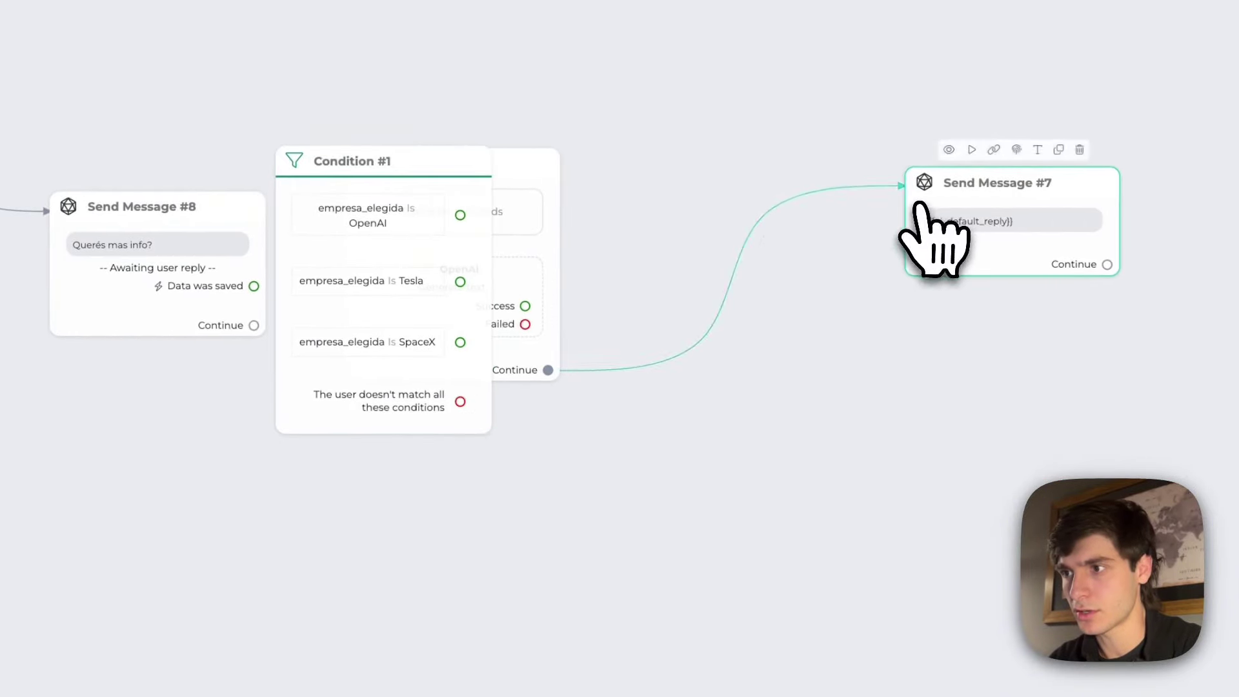
{"action": "left_click_drag", "start_coordinate": [581, 213], "coordinate": [659, 218]}
{"action": "left_click_drag", "start_coordinate": [463, 248], "coordinate": [475, 227]}
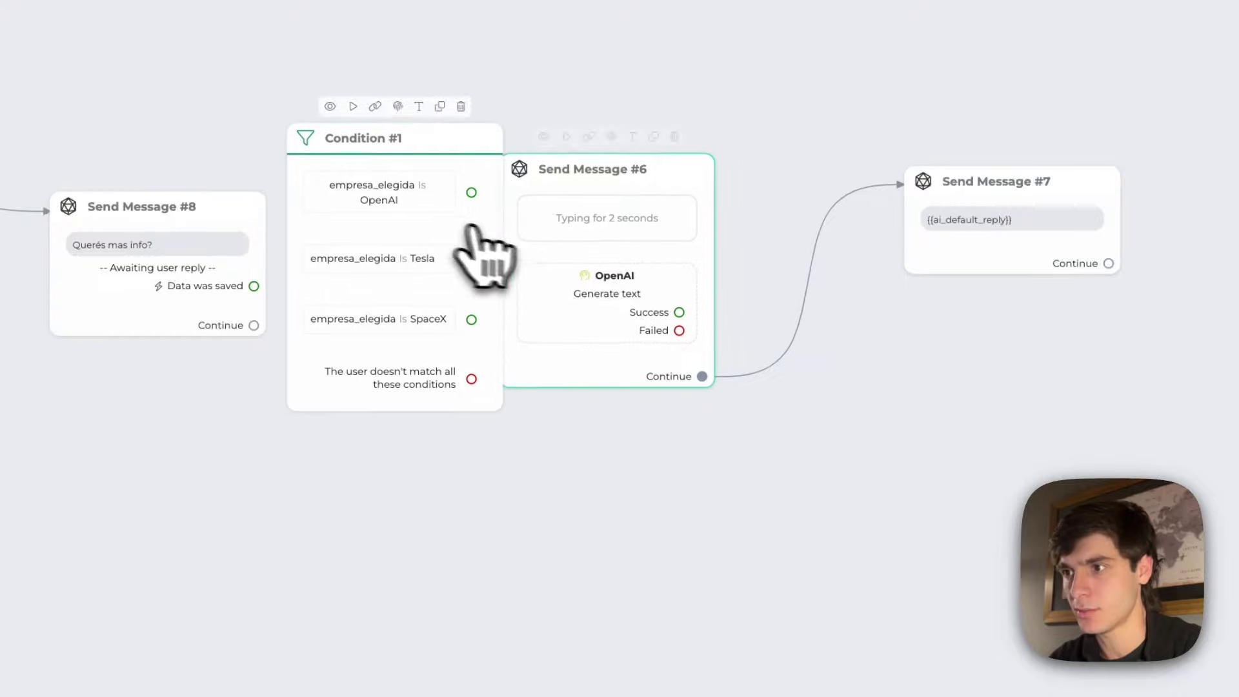
{"action": "left_click_drag", "start_coordinate": [549, 268], "coordinate": [630, 268]}
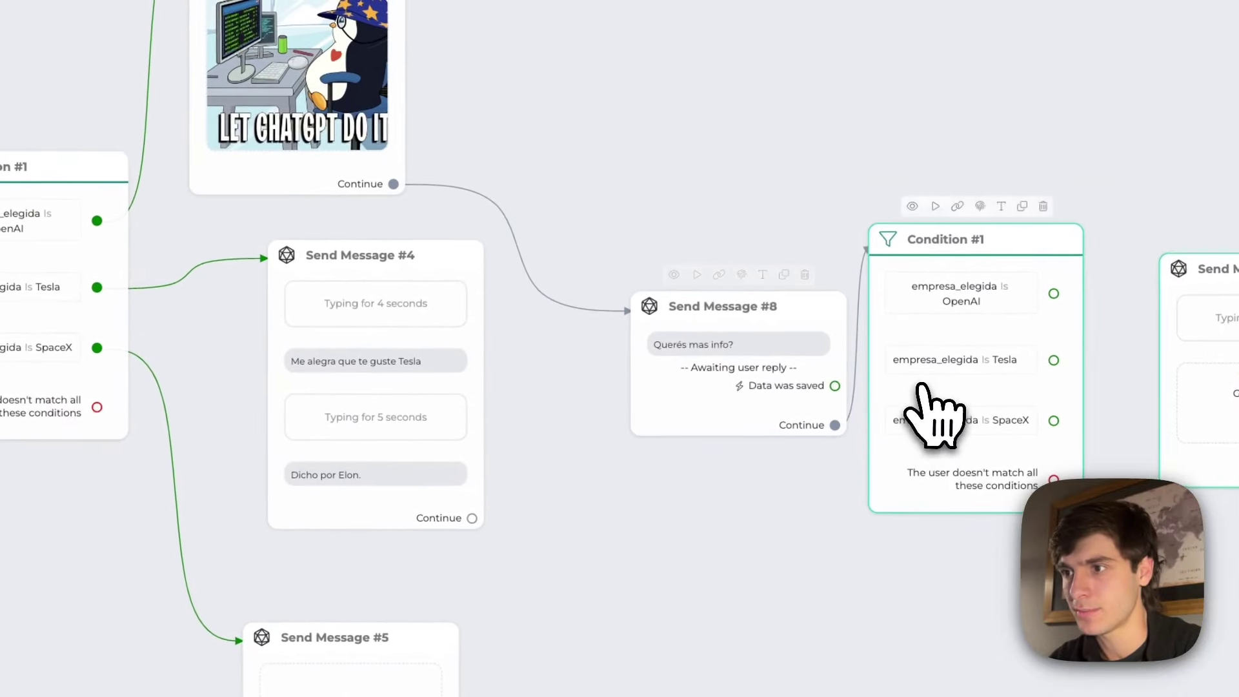
Replace the empresa_elegida rules with an inputs_del_usuario Is Si rule.
{"action": "left_click", "coordinate": [930, 397]}
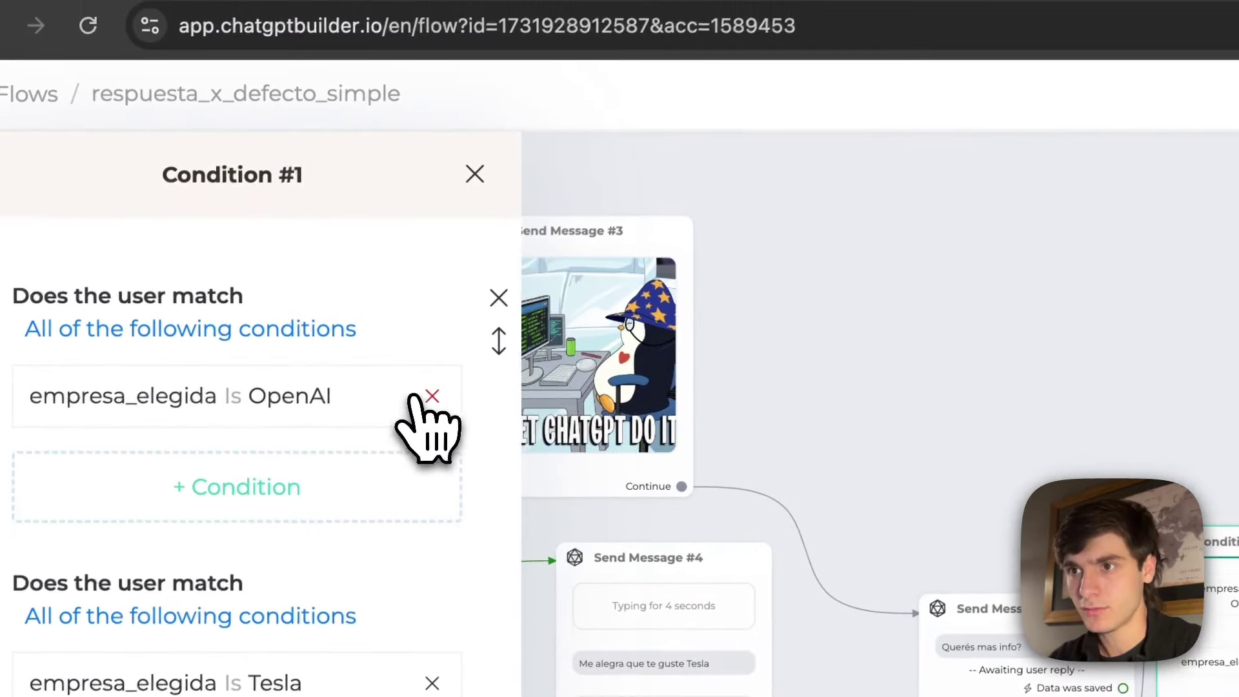
{"action": "left_click", "coordinate": [424, 388]}
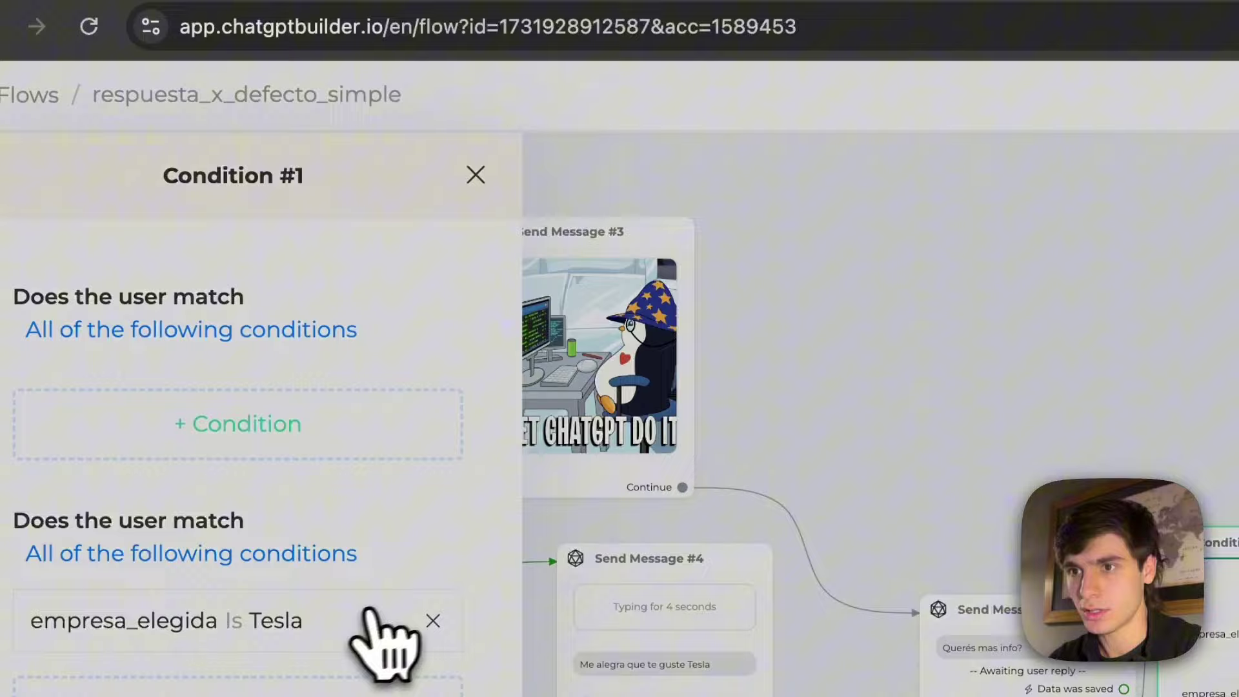
{"action": "left_click", "coordinate": [388, 636]}
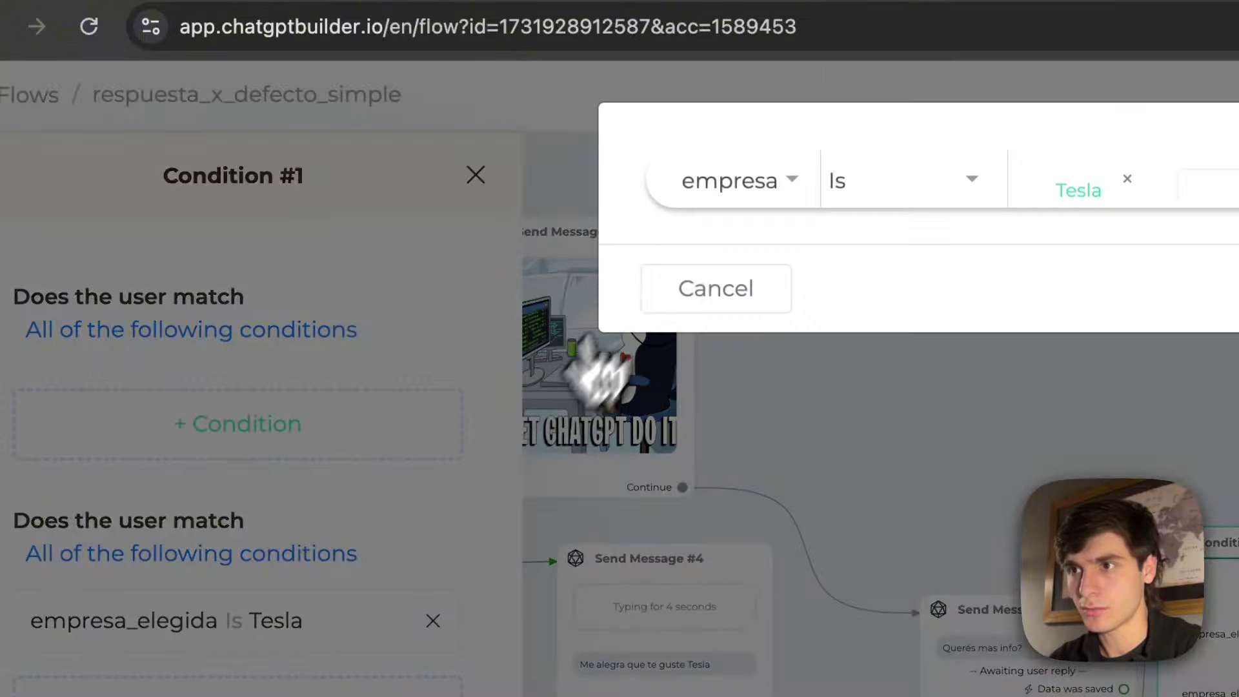
{"action": "left_click", "coordinate": [723, 181]}
{"action": "type", "text": "inpu"}
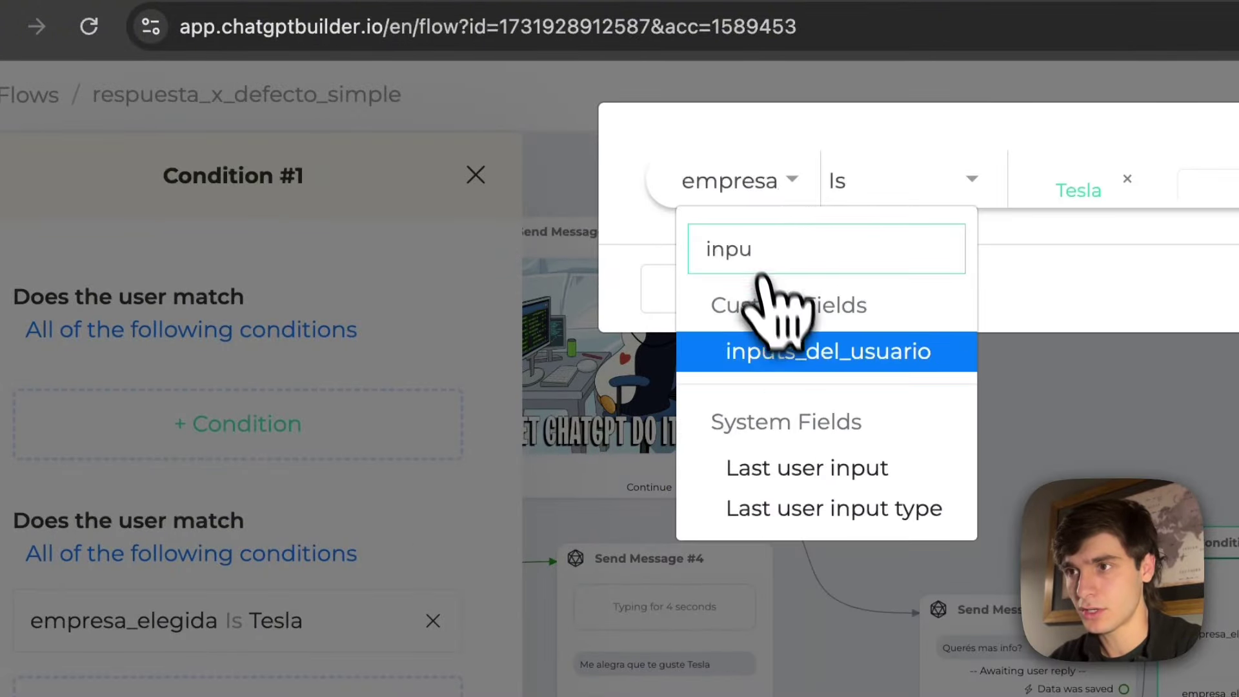
{"action": "left_click", "coordinate": [781, 351]}
{"action": "left_click", "coordinate": [1067, 197]}
{"action": "type", "text": "Si"}
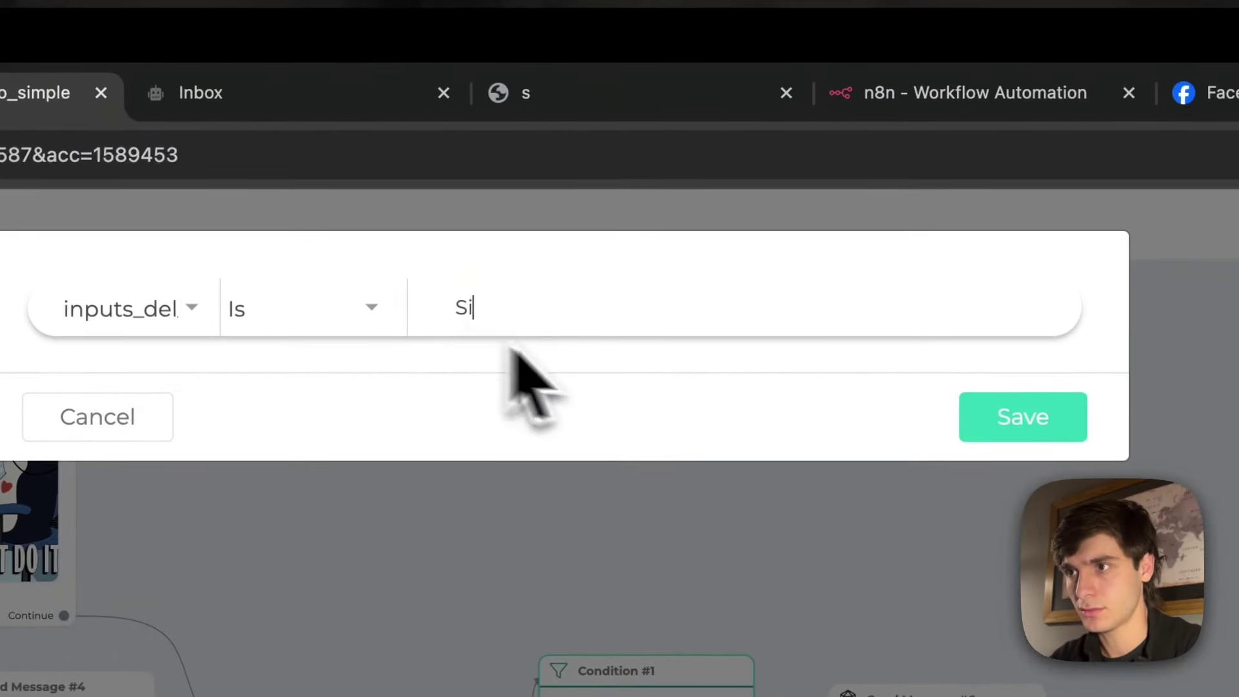
{"action": "left_click", "coordinate": [1023, 417]}
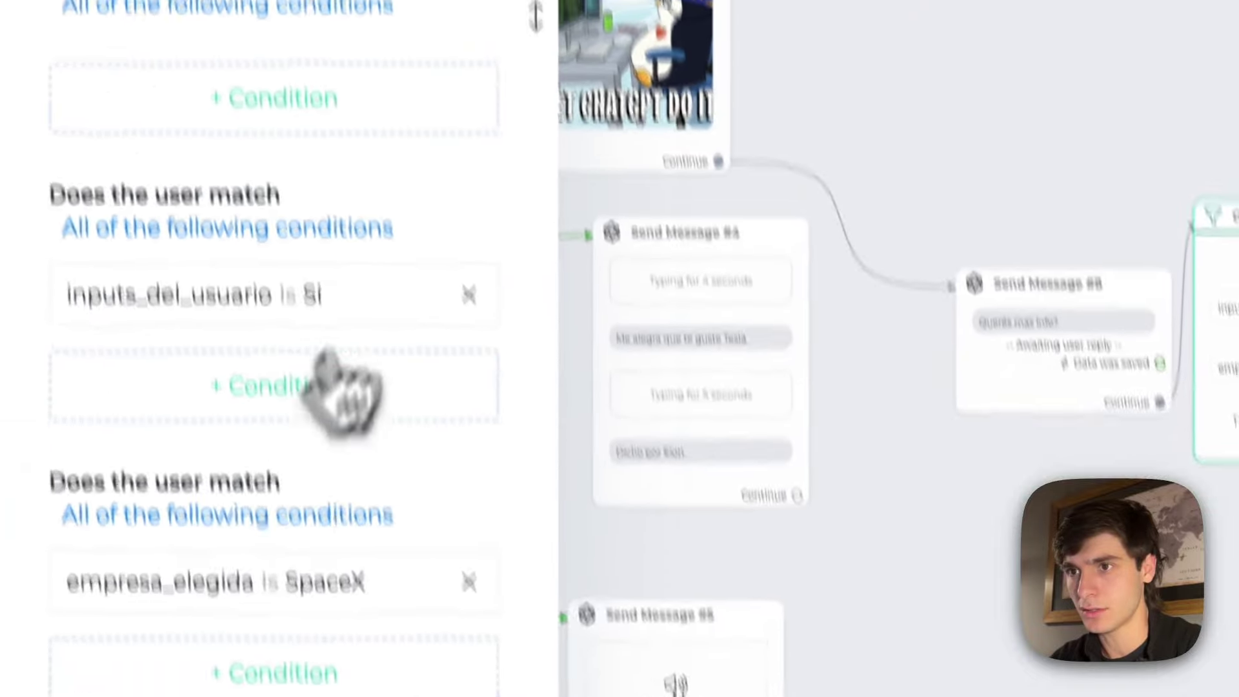
{"action": "left_click", "coordinate": [551, 130]}
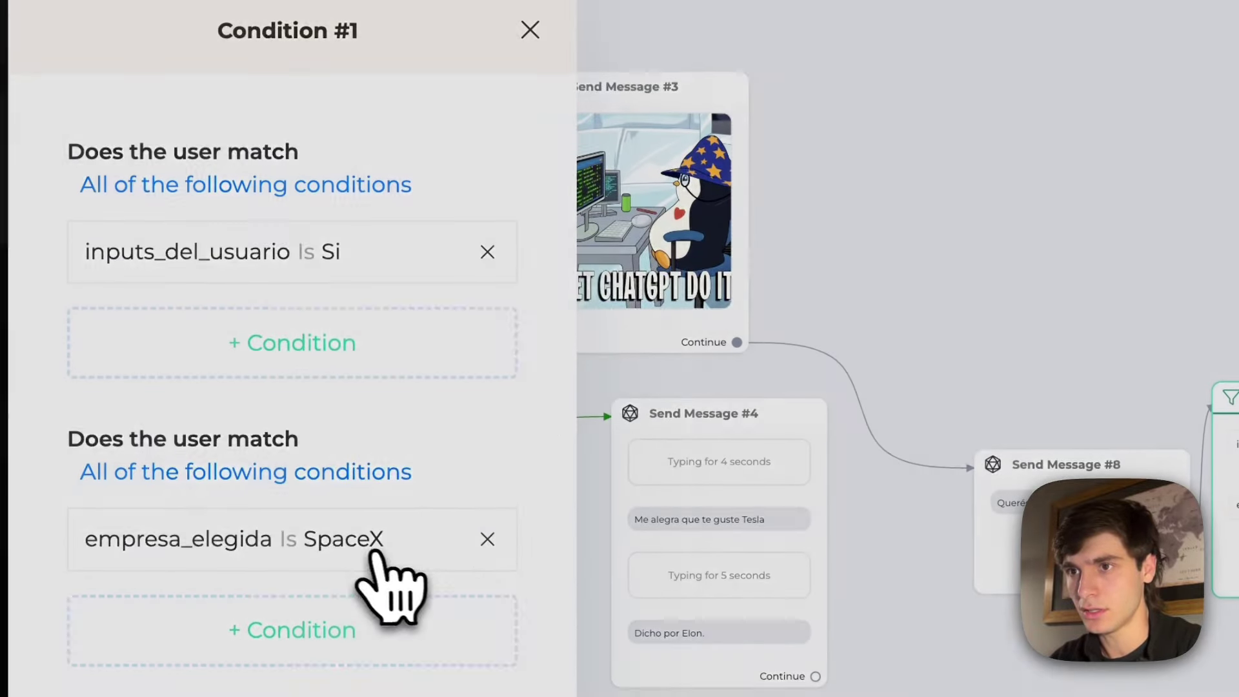
Change the SpaceX rule into inputs_del_usuario Is No.
{"action": "left_click", "coordinate": [386, 588]}
{"action": "left_click", "coordinate": [573, 183]}
{"action": "type", "text": "input"}
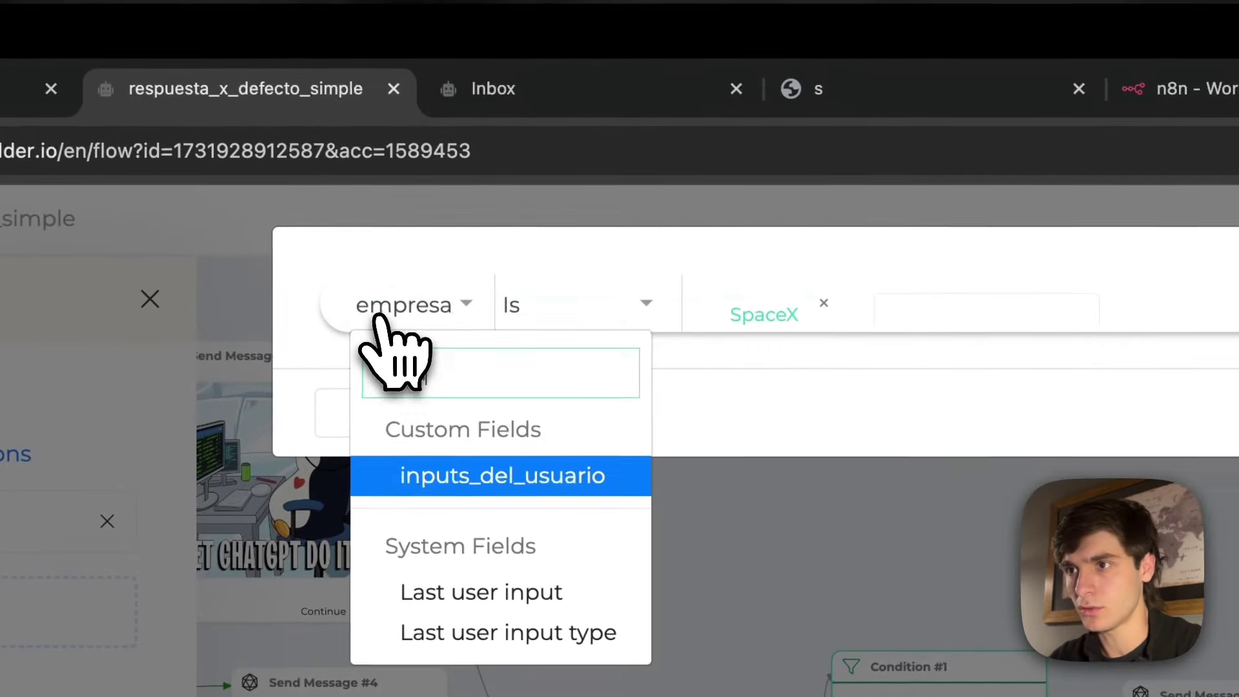
{"action": "left_click", "coordinate": [452, 475]}
{"action": "left_click", "coordinate": [712, 339]}
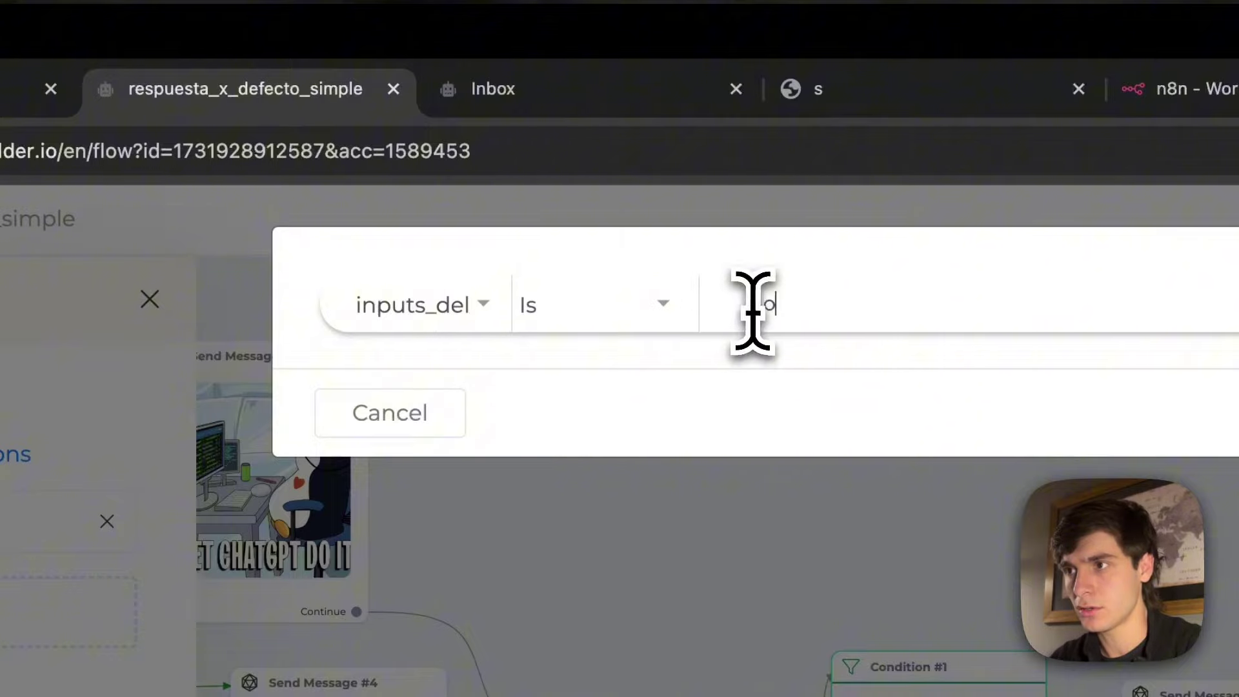
{"action": "type", "text": "No"}
{"action": "key", "text": "Return"}
{"action": "left_click", "coordinate": [759, 158]}
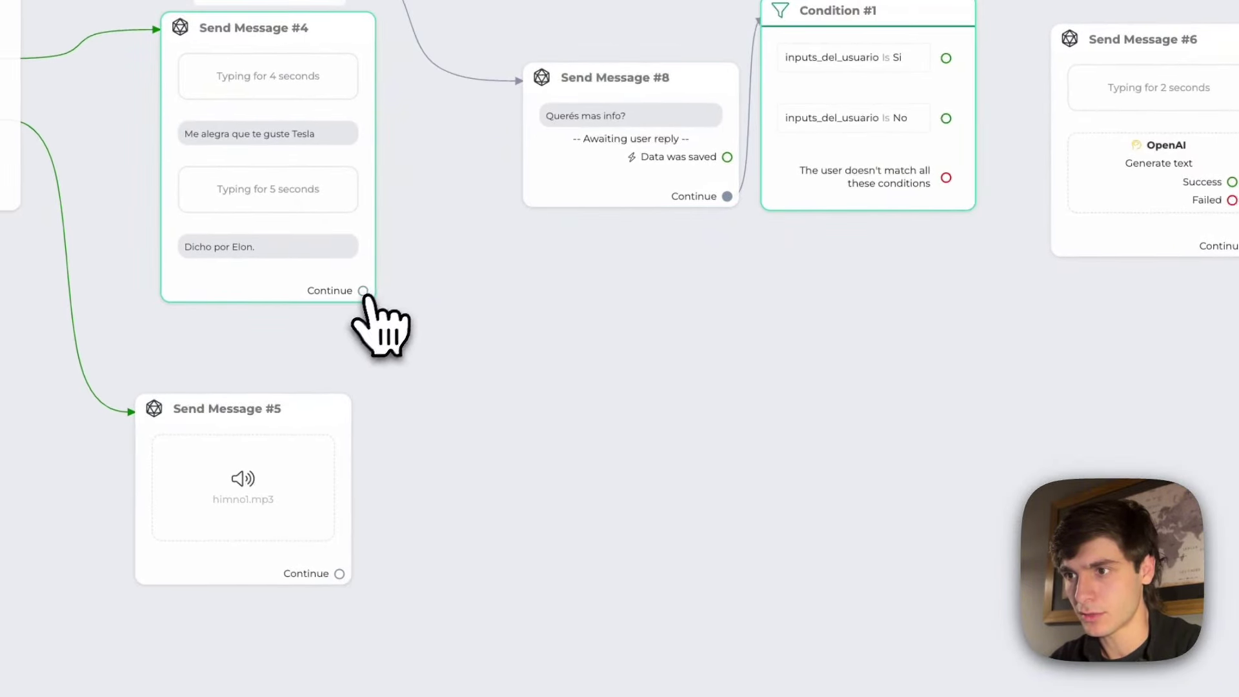
Connect Send Message #5 to #8 and route the Si branch to Send Message #6.
{"action": "left_click_drag", "start_coordinate": [339, 574], "coordinate": [679, 260]}
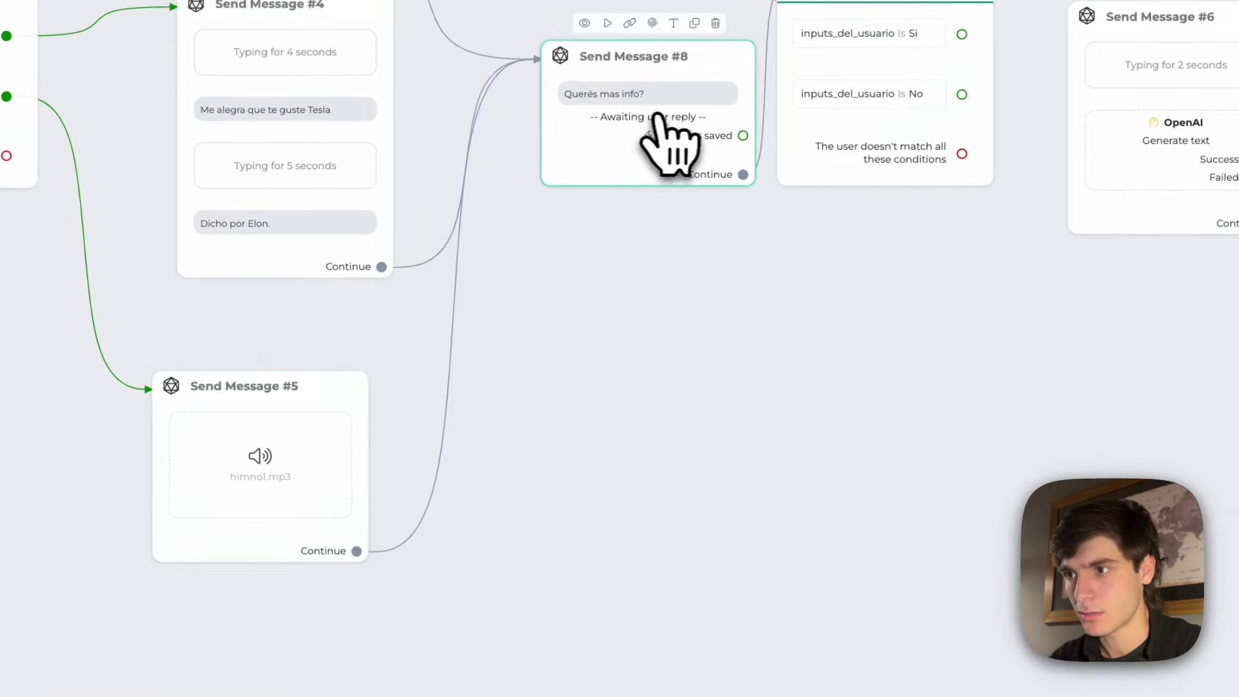
{"action": "left_click_drag", "start_coordinate": [885, 116], "coordinate": [913, 298]}
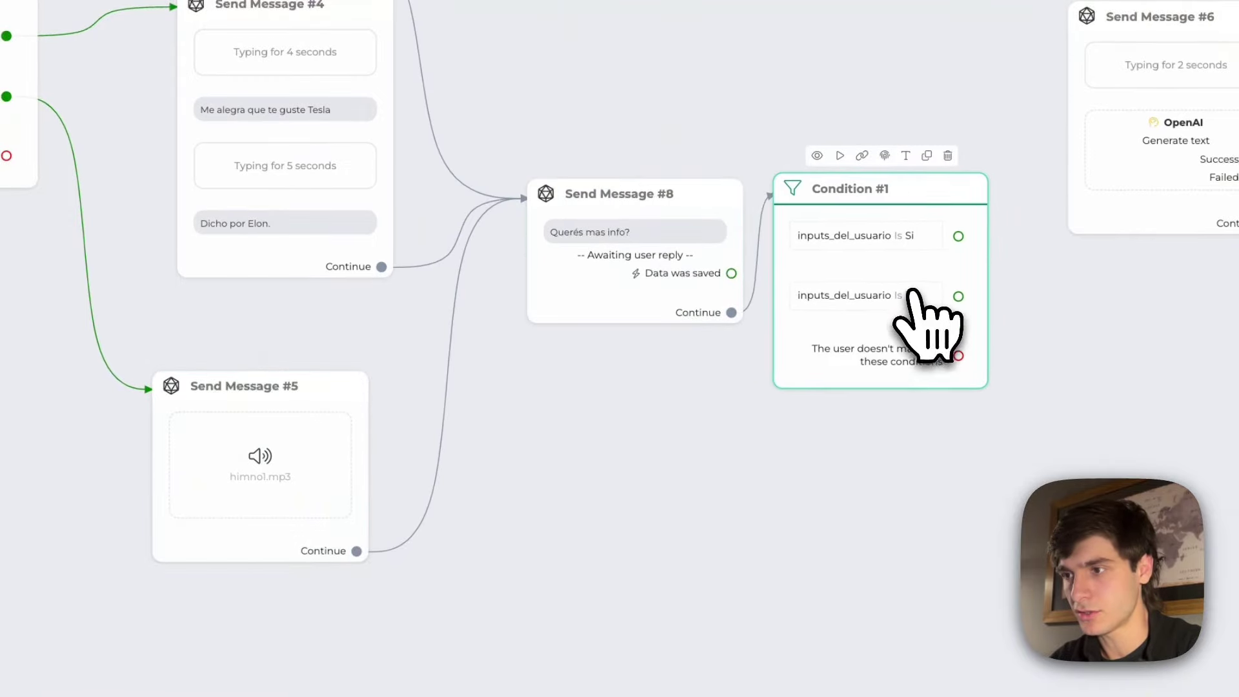
{"action": "left_click_drag", "start_coordinate": [643, 329], "coordinate": [787, 186]}
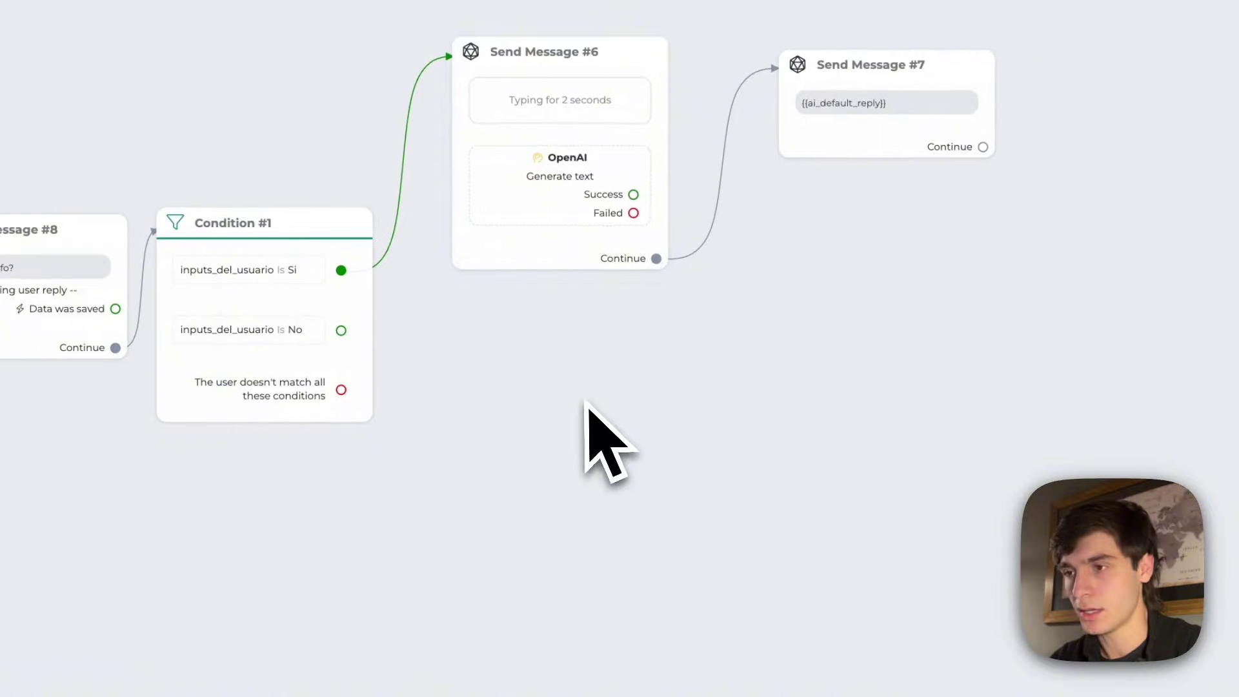
Add the line 'A continuación te dejo la de preferencia por parte del usuario: {{empresa_elegida}}' to Send Message #6's OpenAI instructions.
{"action": "left_click", "coordinate": [559, 249]}
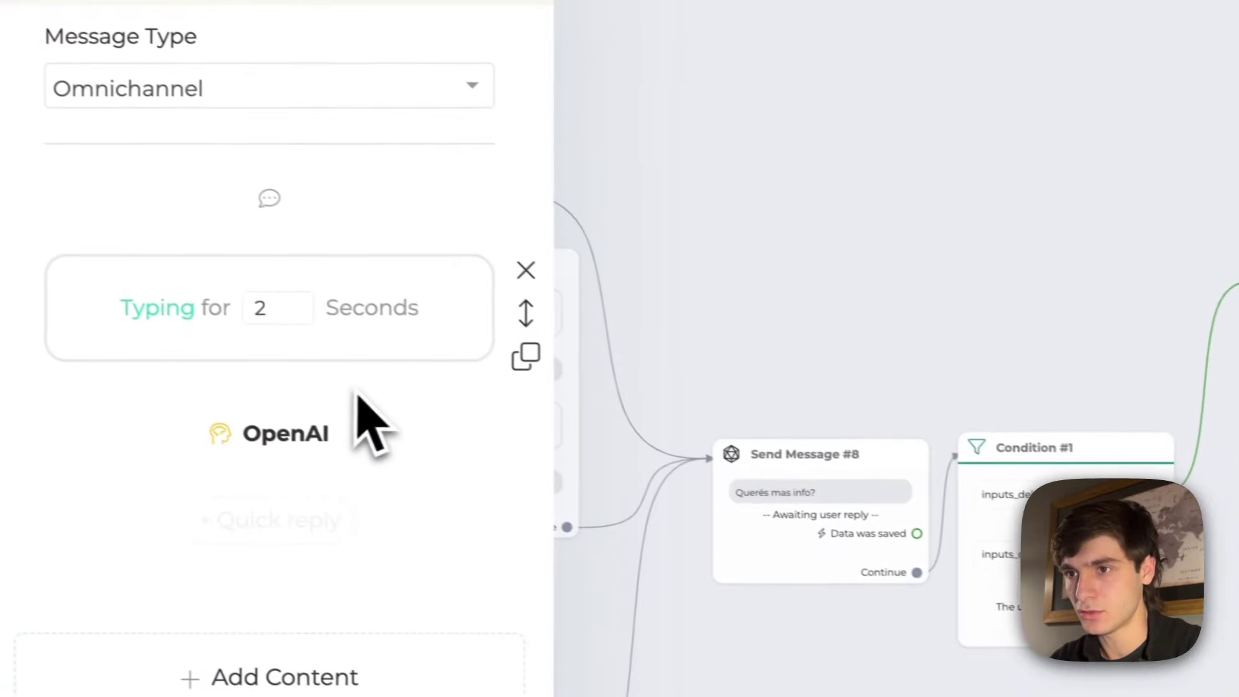
{"action": "left_click", "coordinate": [329, 444]}
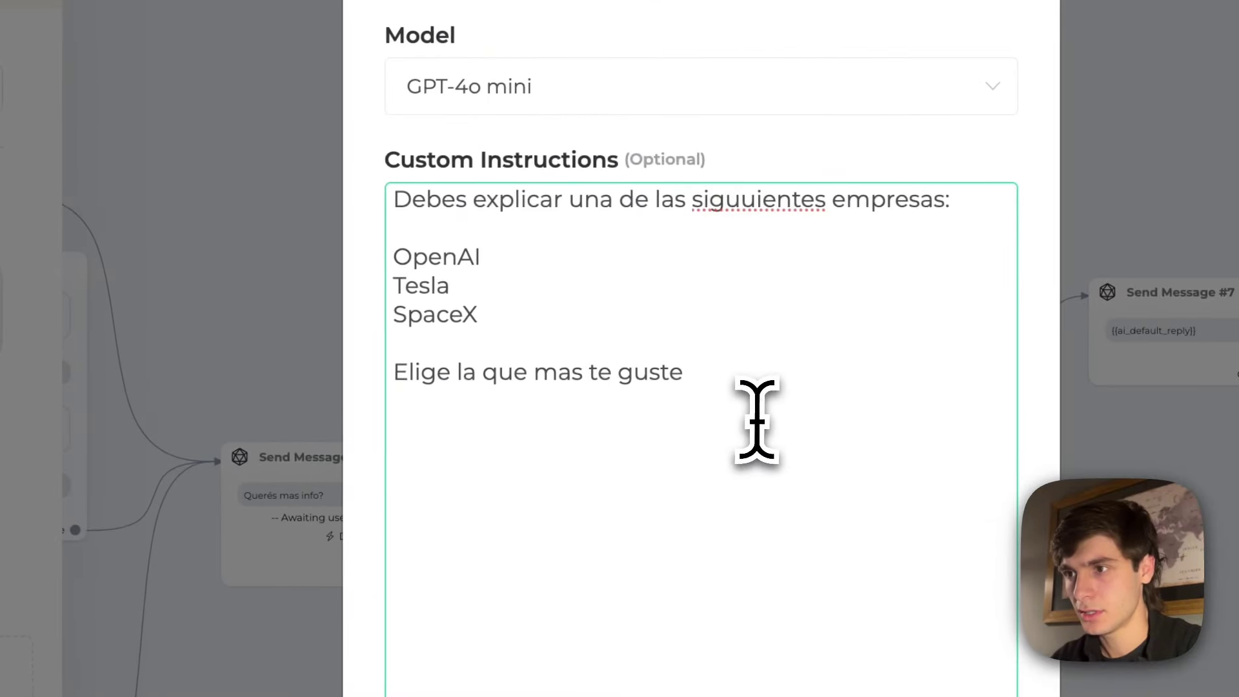
{"action": "key", "text": "Return"}
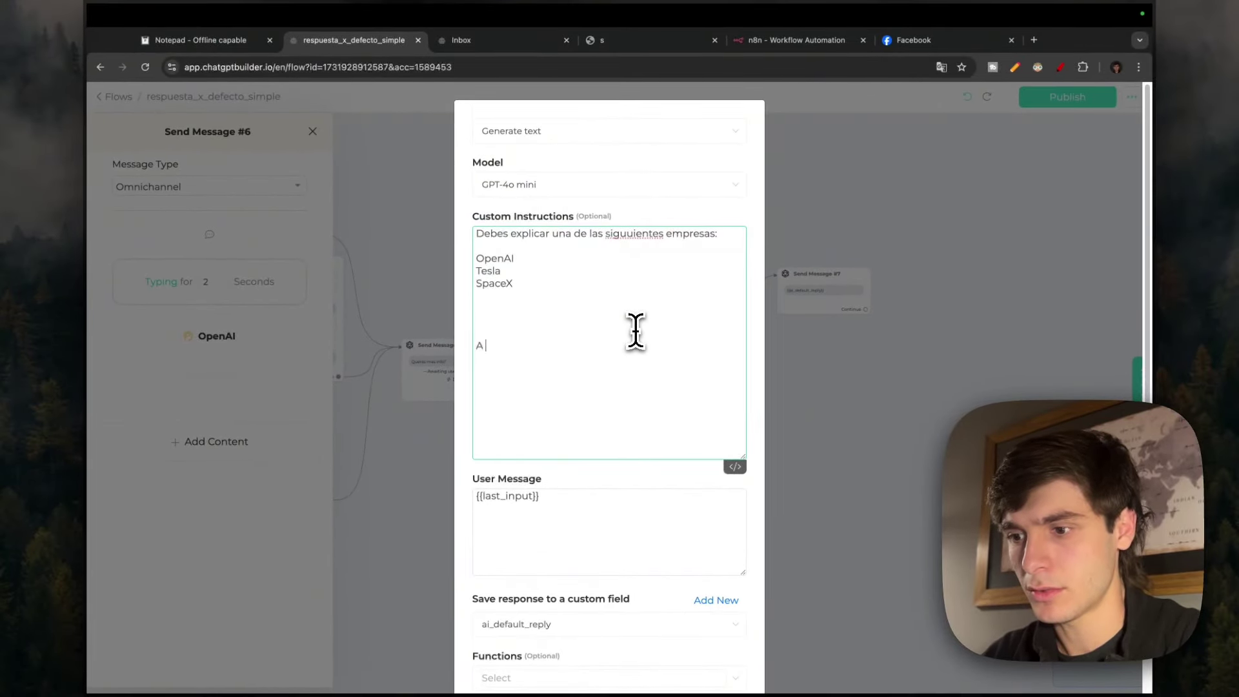
{"action": "type", "text": "A continuacio2n te dejo la "}
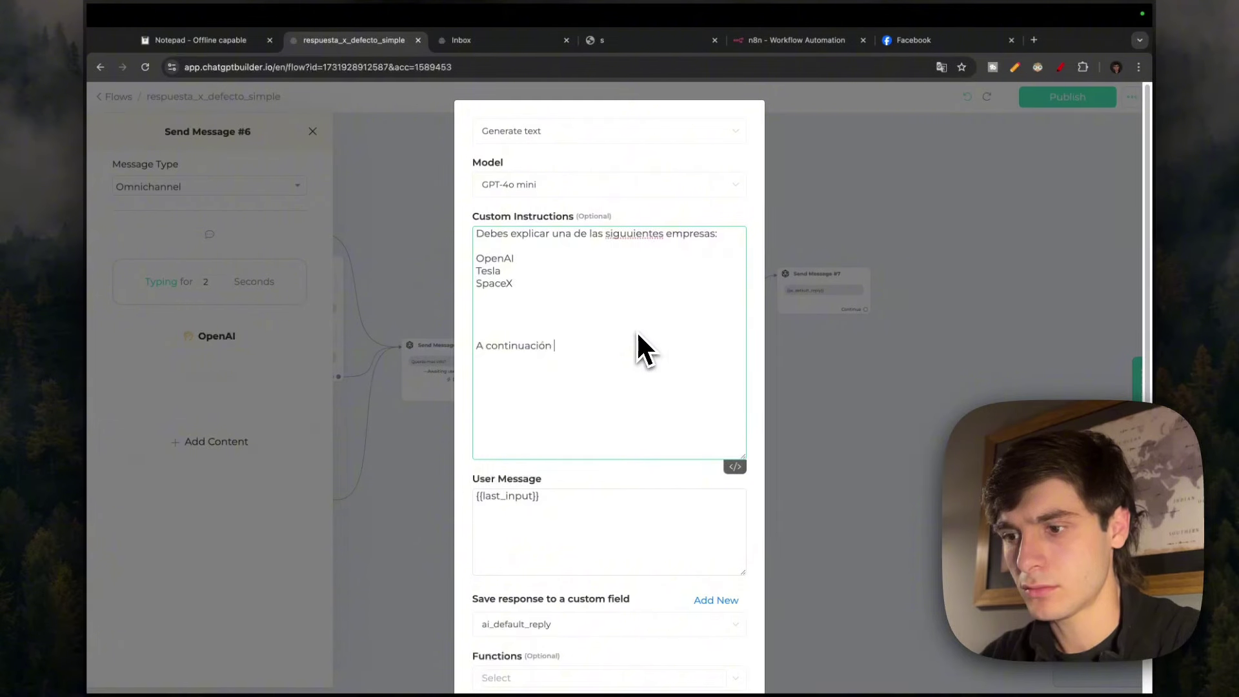
{"action": "type", "text": "de pre"}
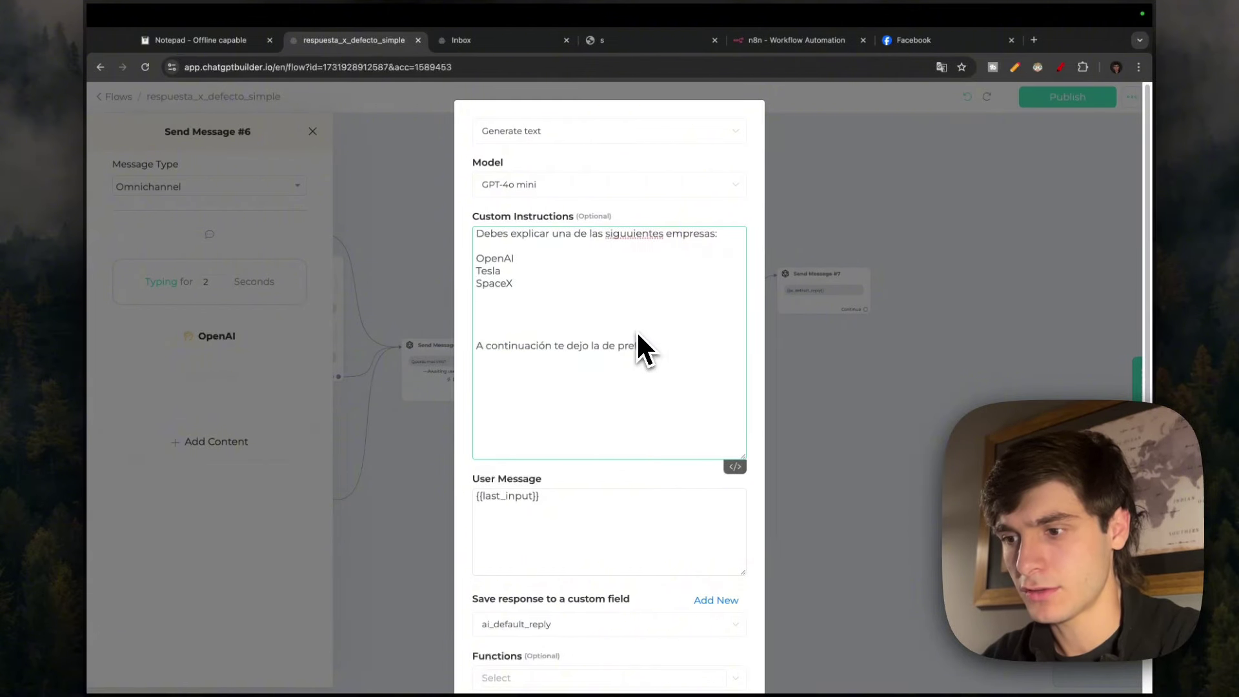
{"action": "type", "text": "ferencia por parte del"}
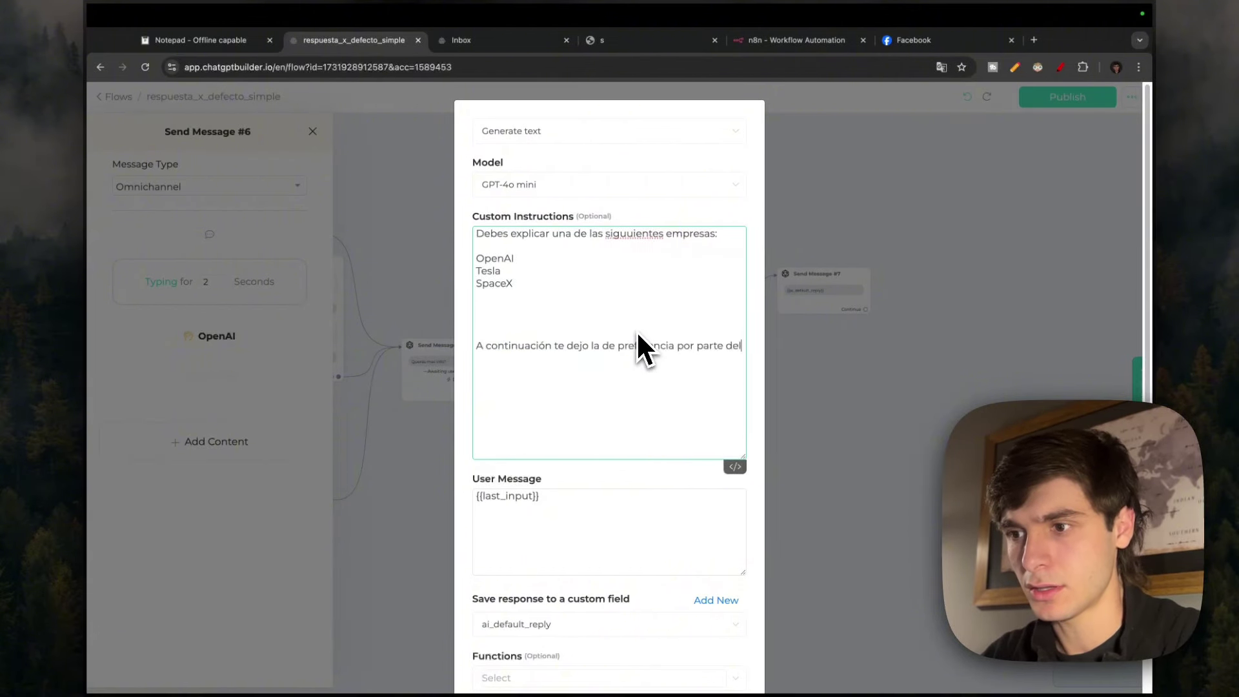
{"action": "type", "text": " usuario: {"}
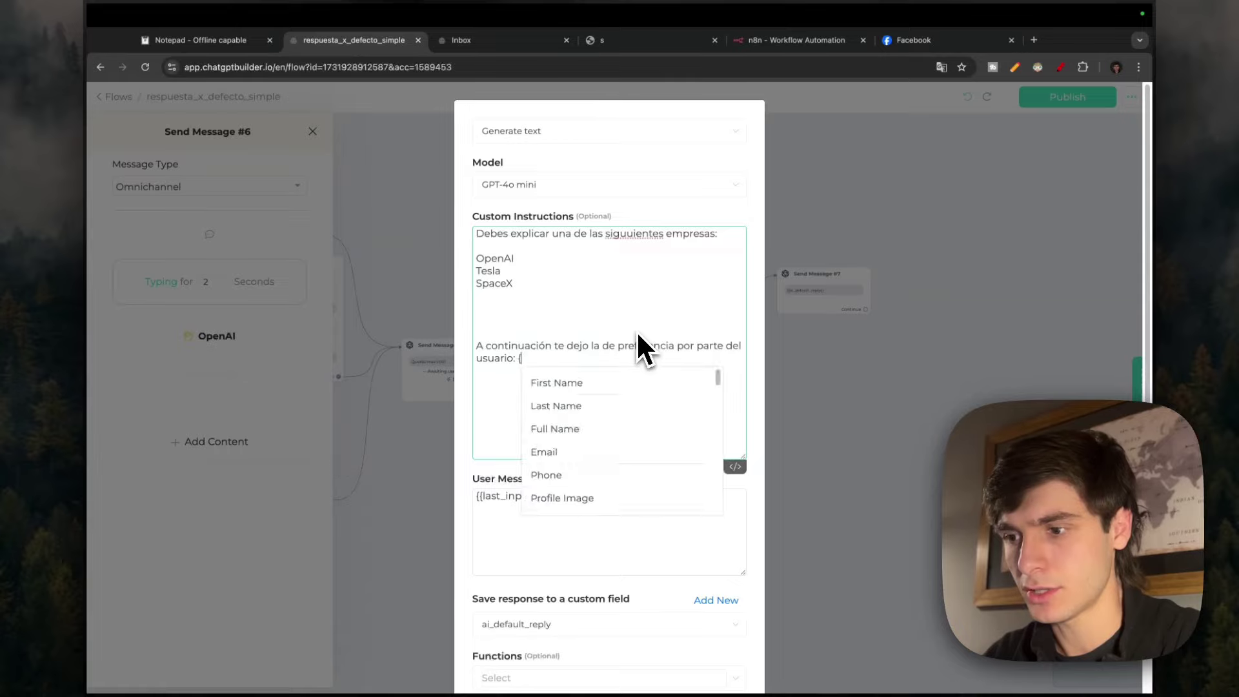
{"action": "type", "text": "empre"}
{"action": "left_click", "coordinate": [616, 381]}
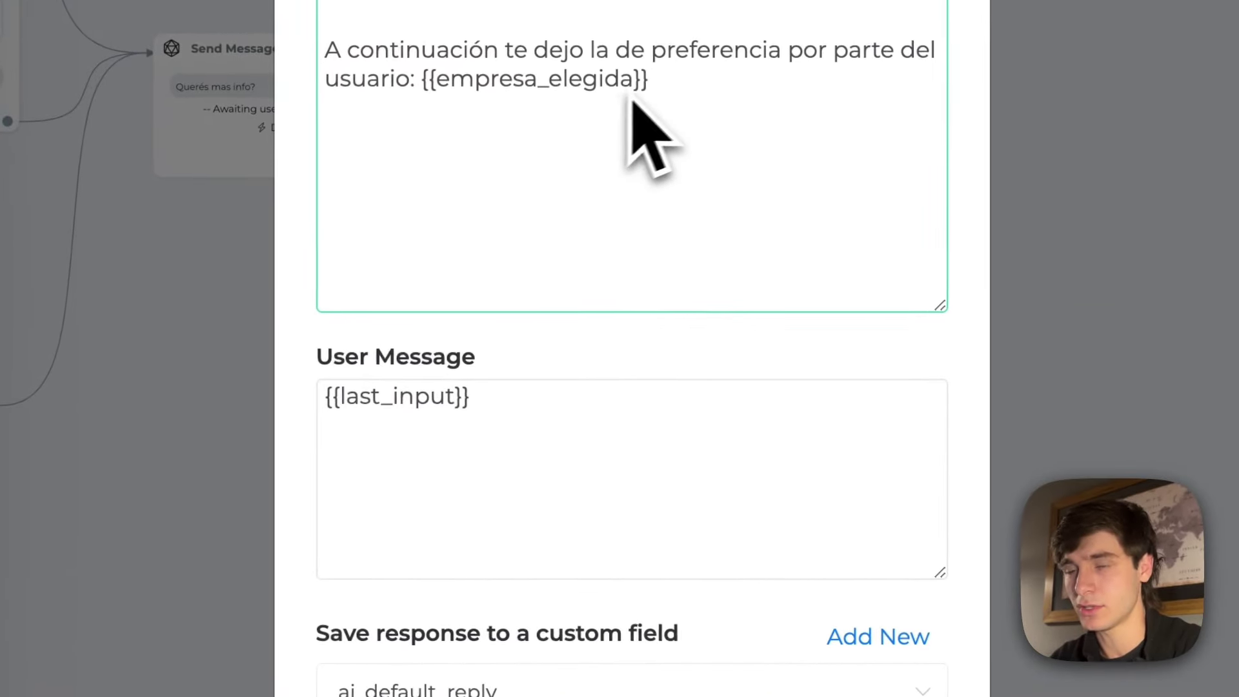
Add a '## Notas' section requiring short replies under 200 characters without exclamation marks, then save.
{"action": "scroll", "coordinate": [703, 142], "scroll_direction": "down", "scroll_amount": 3}
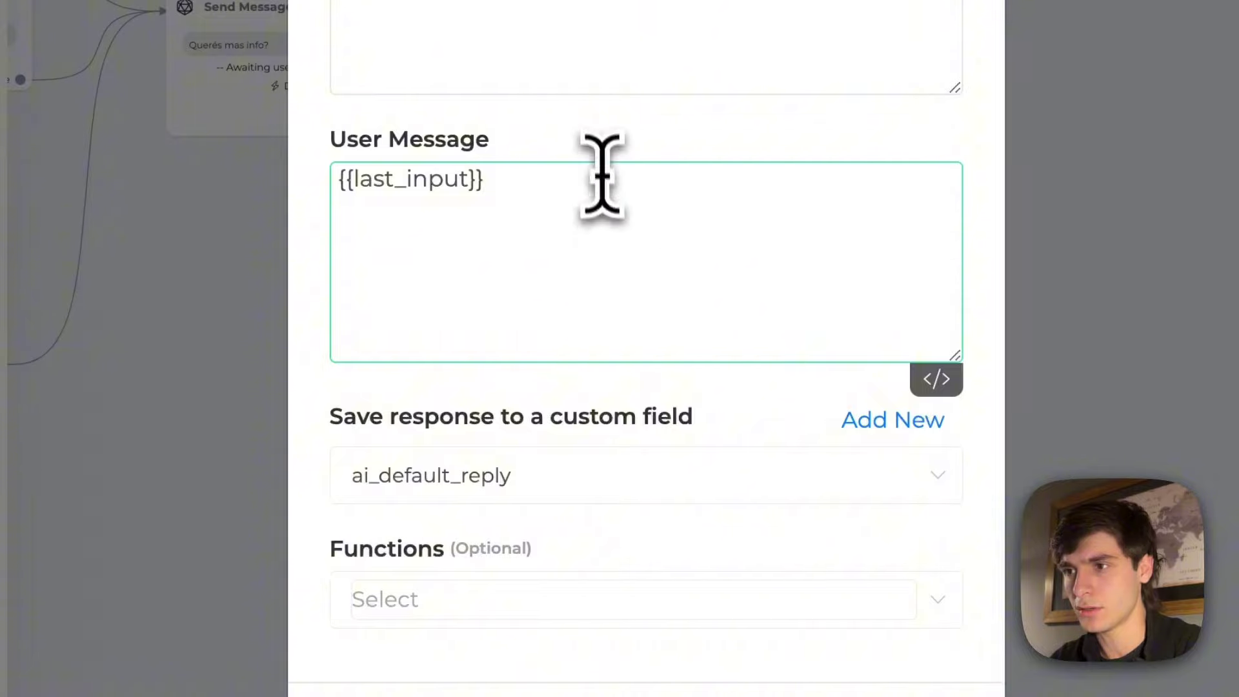
{"action": "key", "text": "Return"}
{"action": "key", "text": "Return"}
{"action": "key", "text": "Return"}
{"action": "type", "text": "##"}
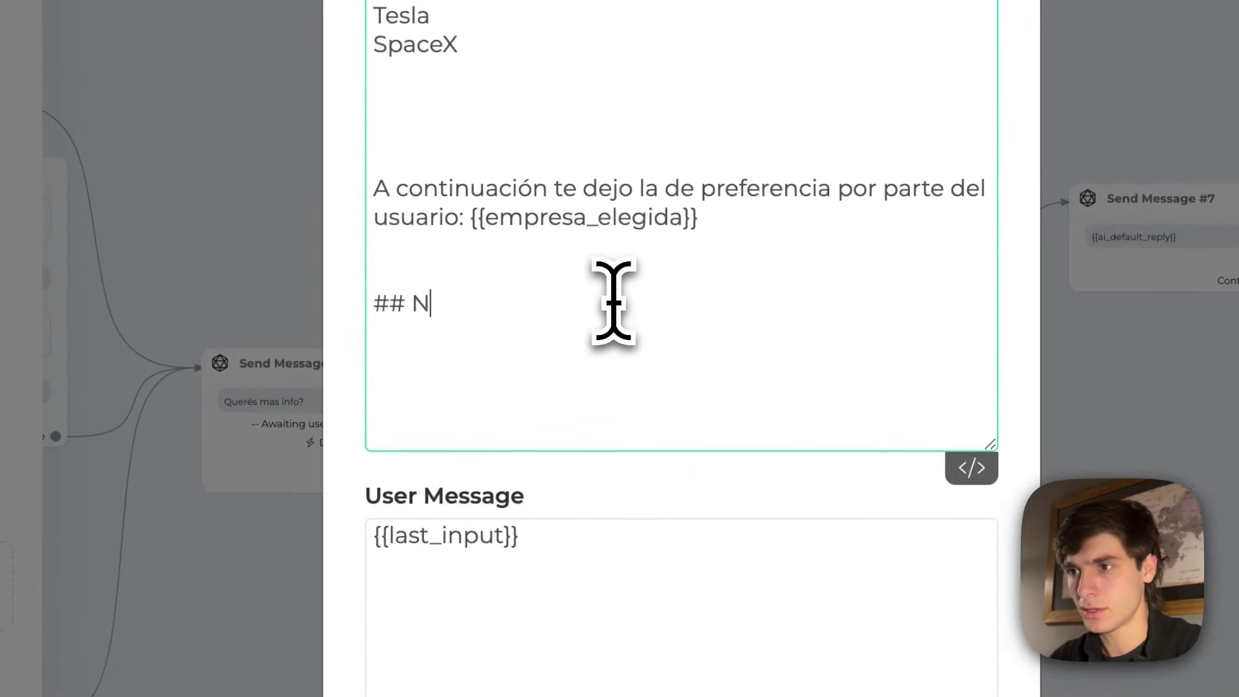
{"action": "type", "text": " Notas"}
{"action": "key", "text": "Return"}
{"action": "type", "text": "- Tus respuestas son cortas. breves y concisas de no más de 200 caracteres"}
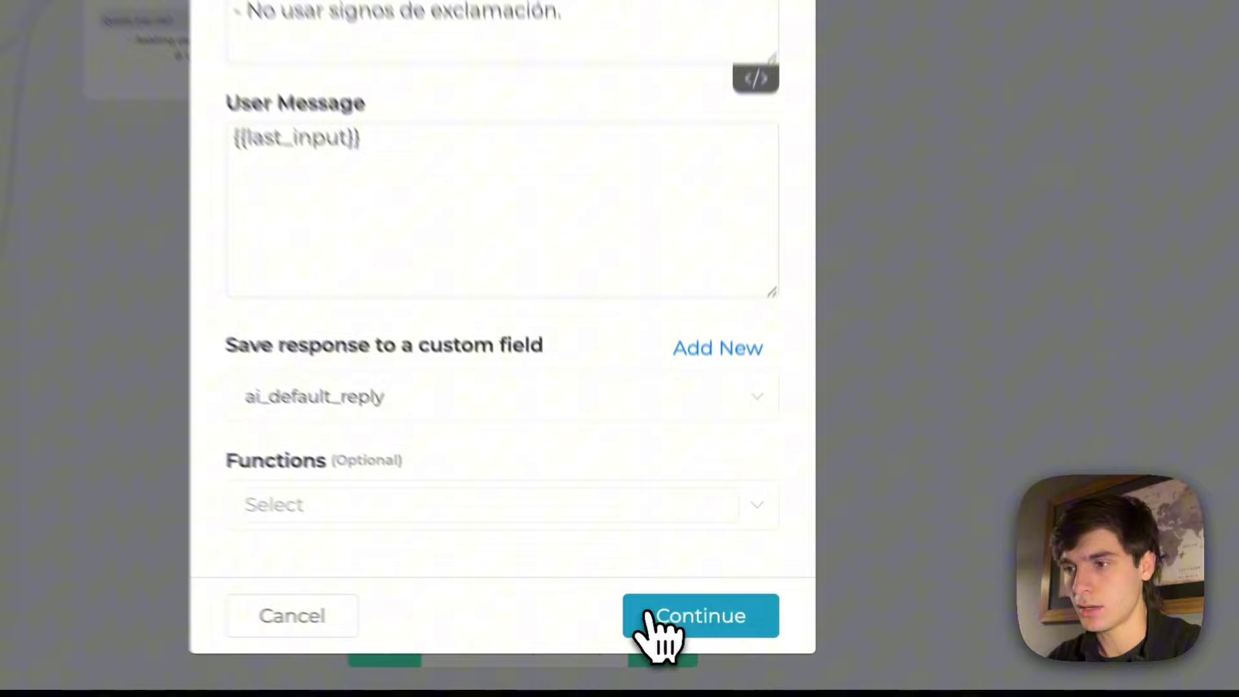
{"action": "left_click", "coordinate": [676, 658]}
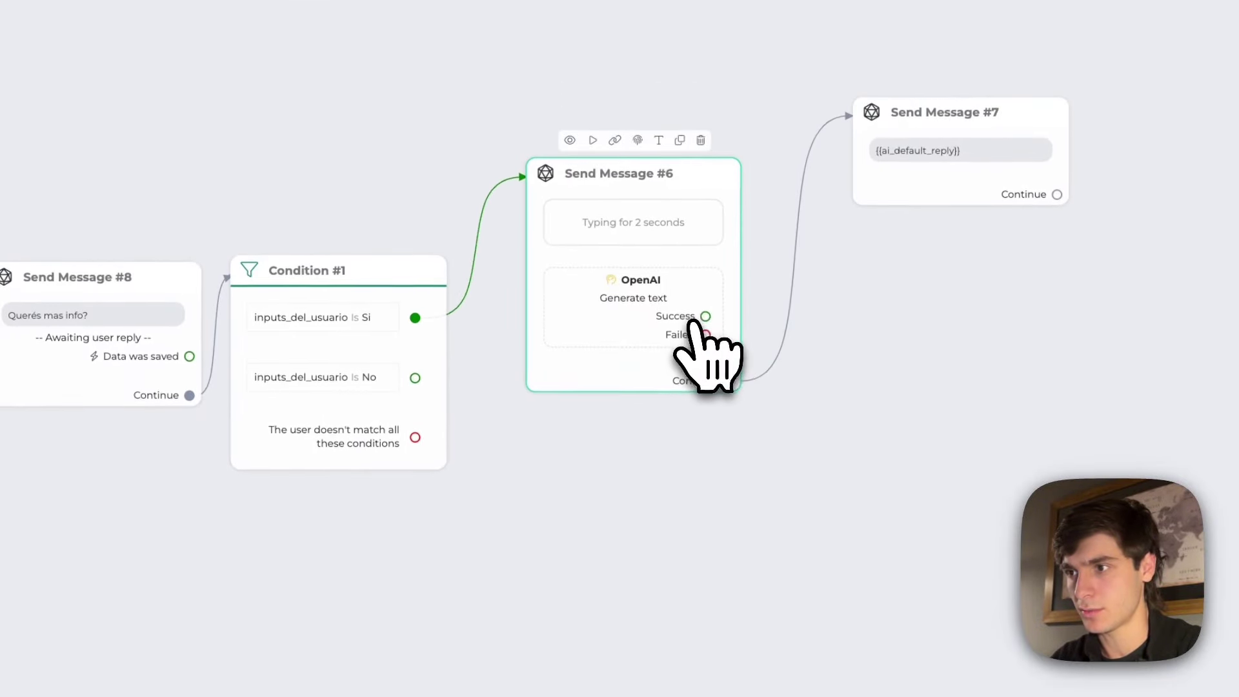
Create Send Message #9 from Condition #1's No branch with a Transfer Conversation to Human action.
{"action": "left_click_drag", "start_coordinate": [922, 154], "coordinate": [910, 255]}
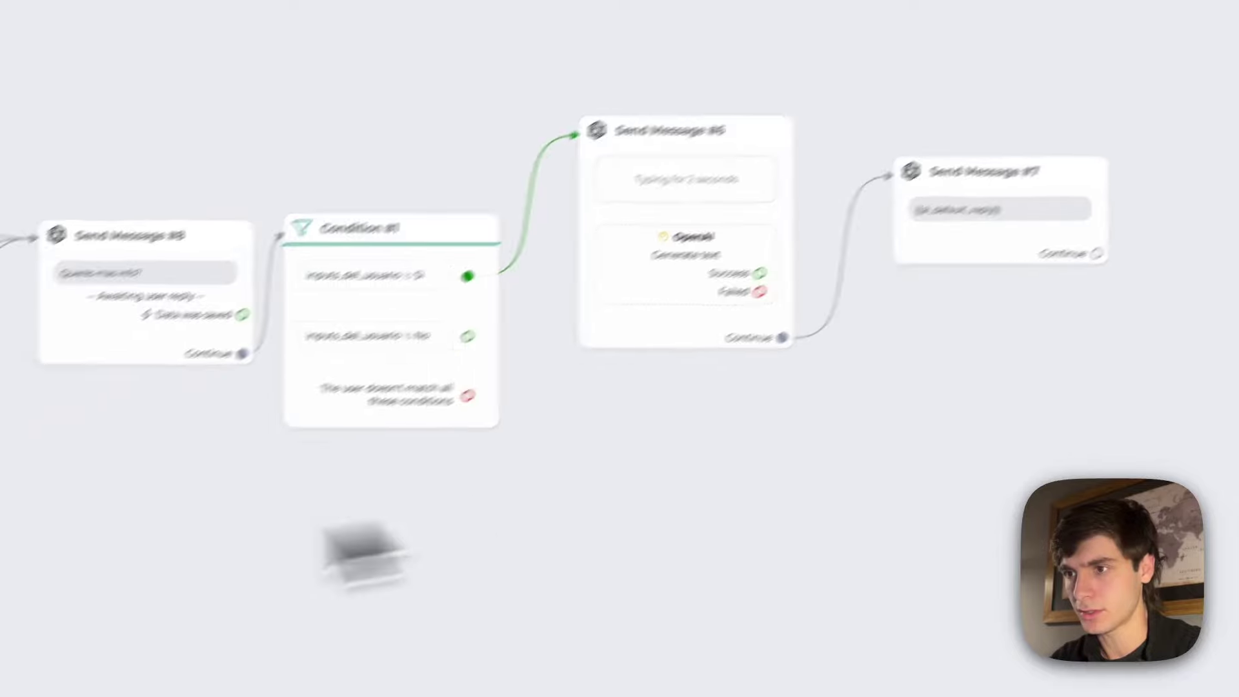
{"action": "left_click_drag", "start_coordinate": [779, 202], "coordinate": [942, 388]}
{"action": "left_click", "coordinate": [941, 388]}
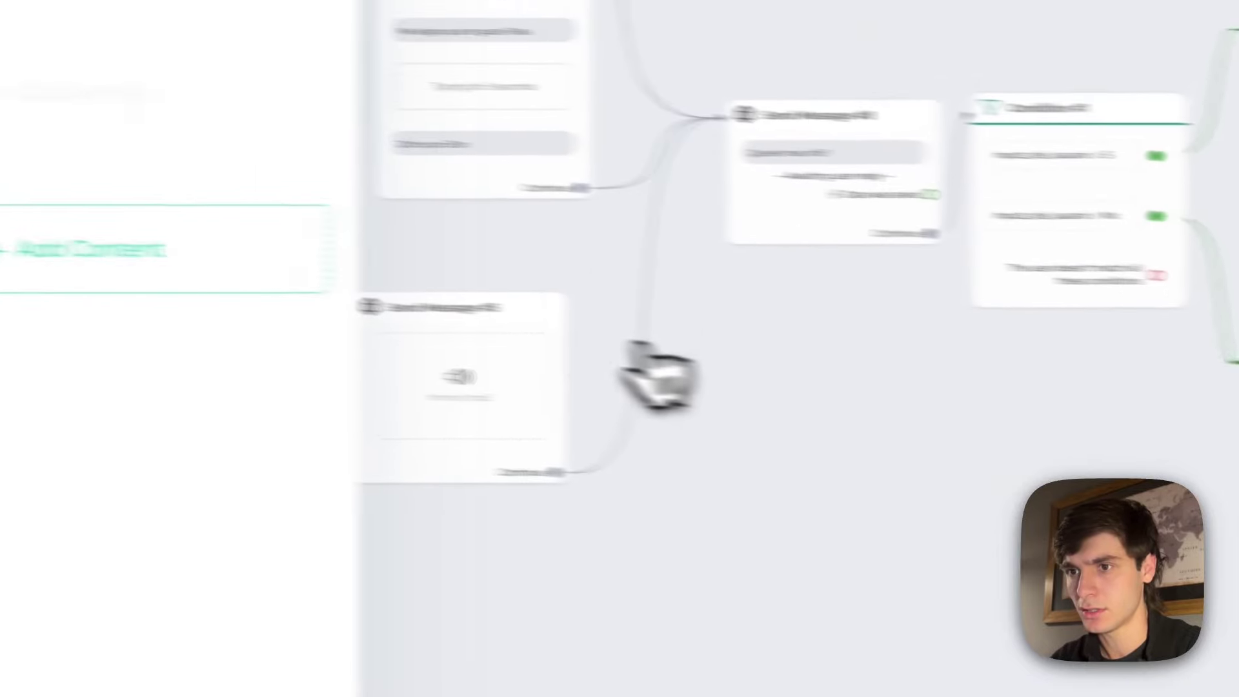
{"action": "mouse_move", "coordinate": [246, 538]}
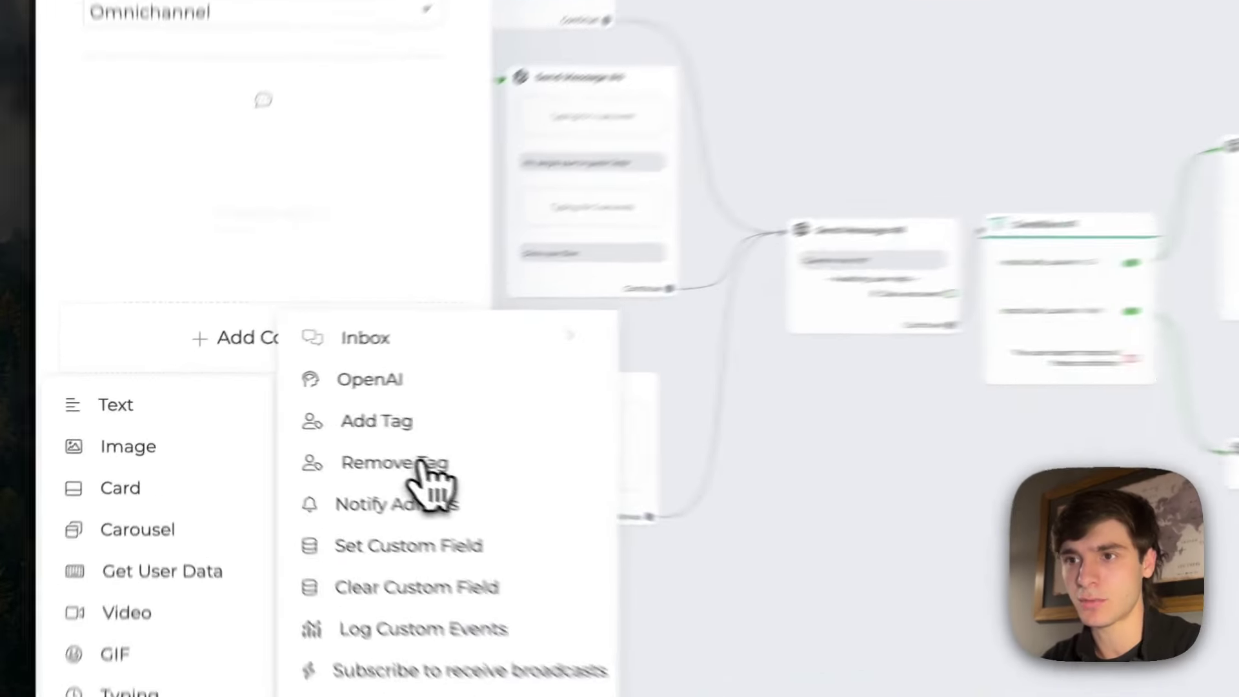
{"action": "left_click", "coordinate": [295, 431]}
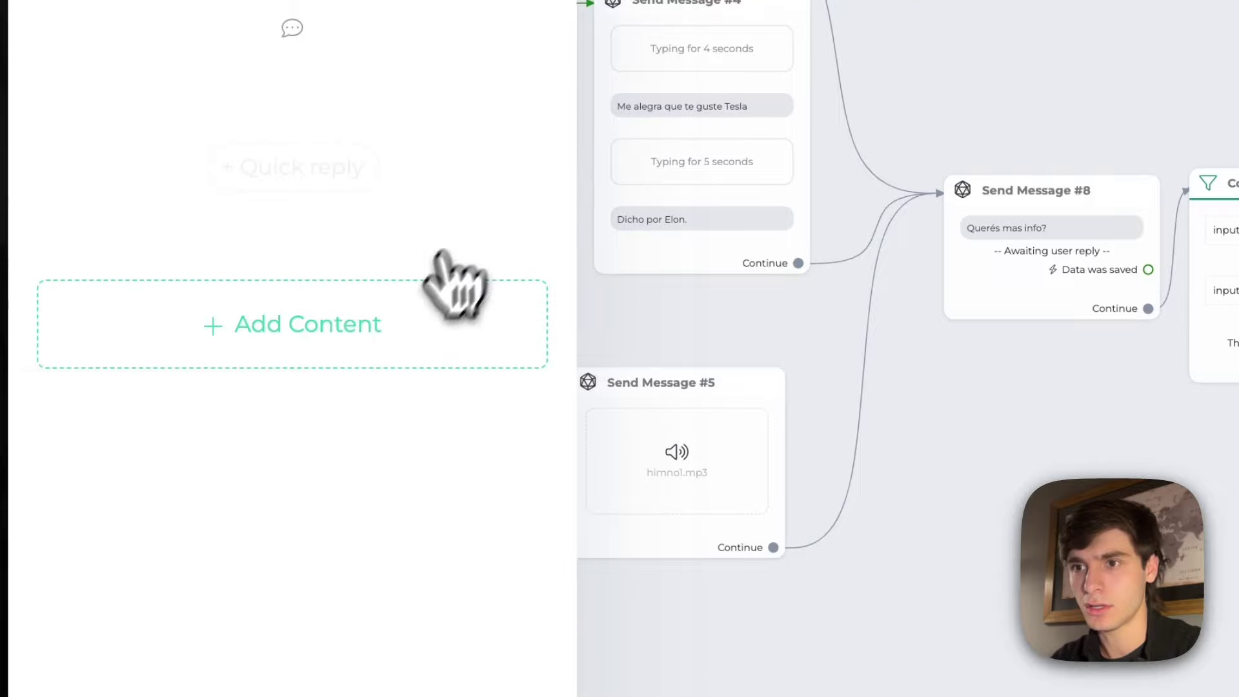
{"action": "left_click", "coordinate": [194, 497]}
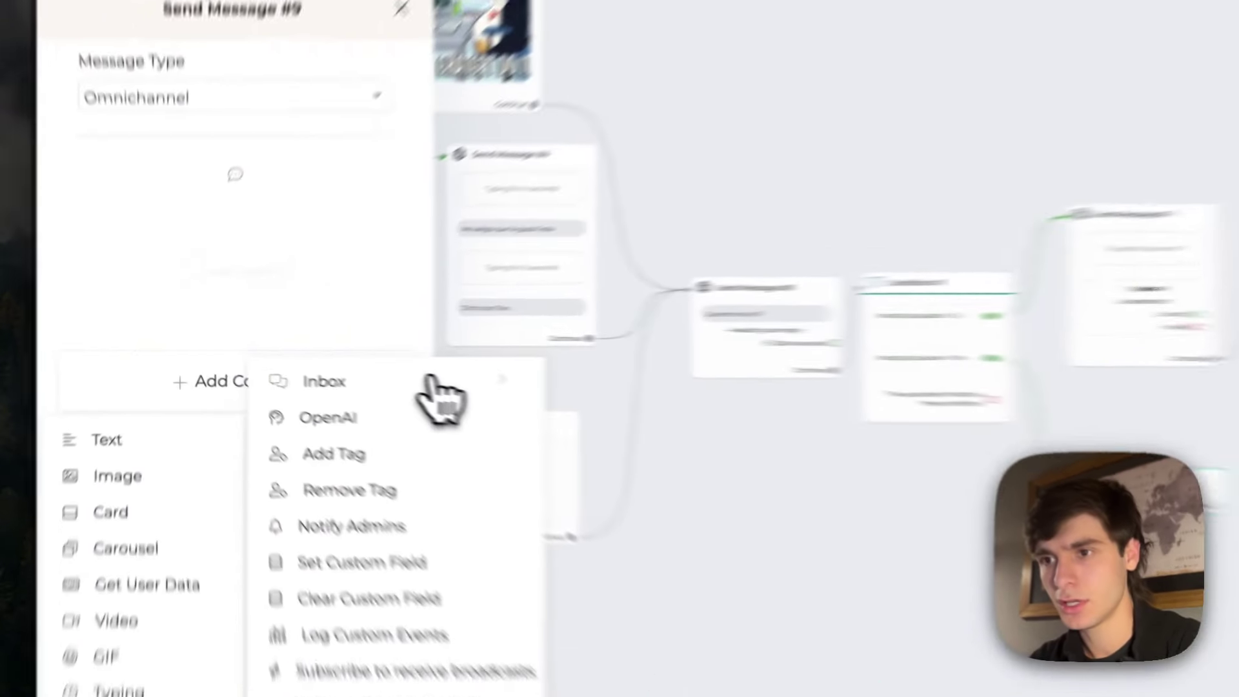
{"action": "left_click", "coordinate": [330, 363]}
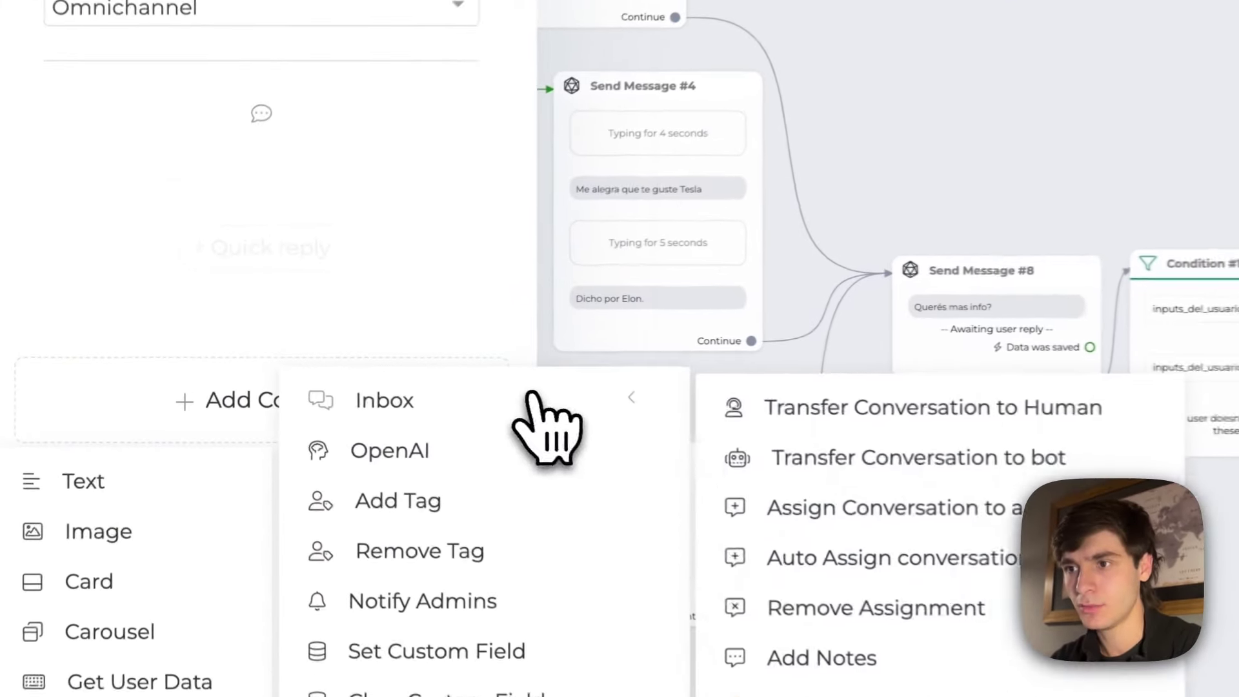
{"action": "left_click", "coordinate": [927, 428]}
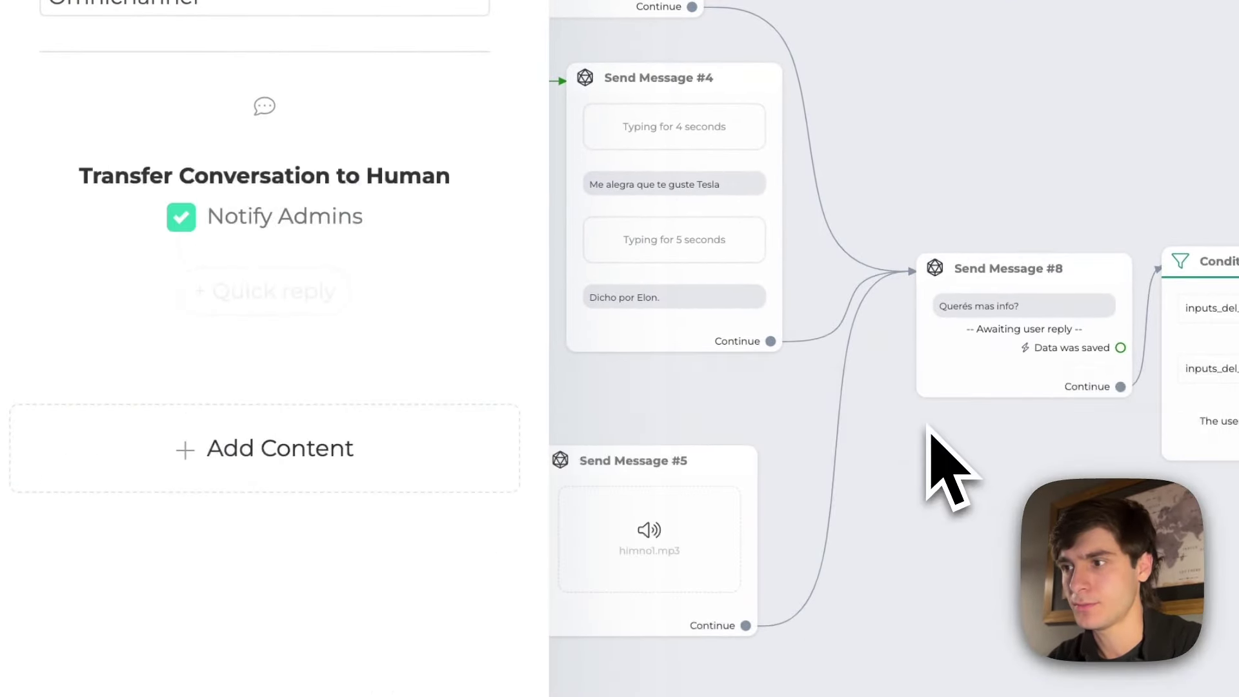
Add the text 'Ya te asignamos con un humano' and turn off Notify Admins.
{"action": "left_click", "coordinate": [233, 528]}
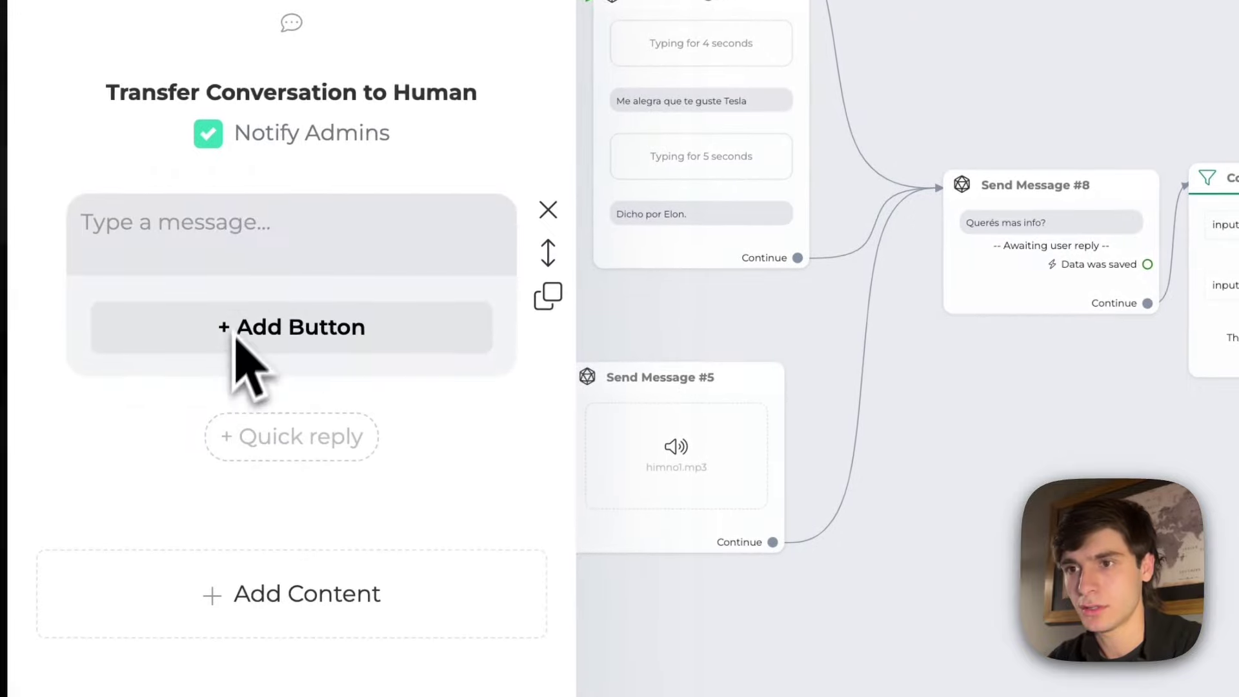
{"action": "left_click", "coordinate": [221, 343]}
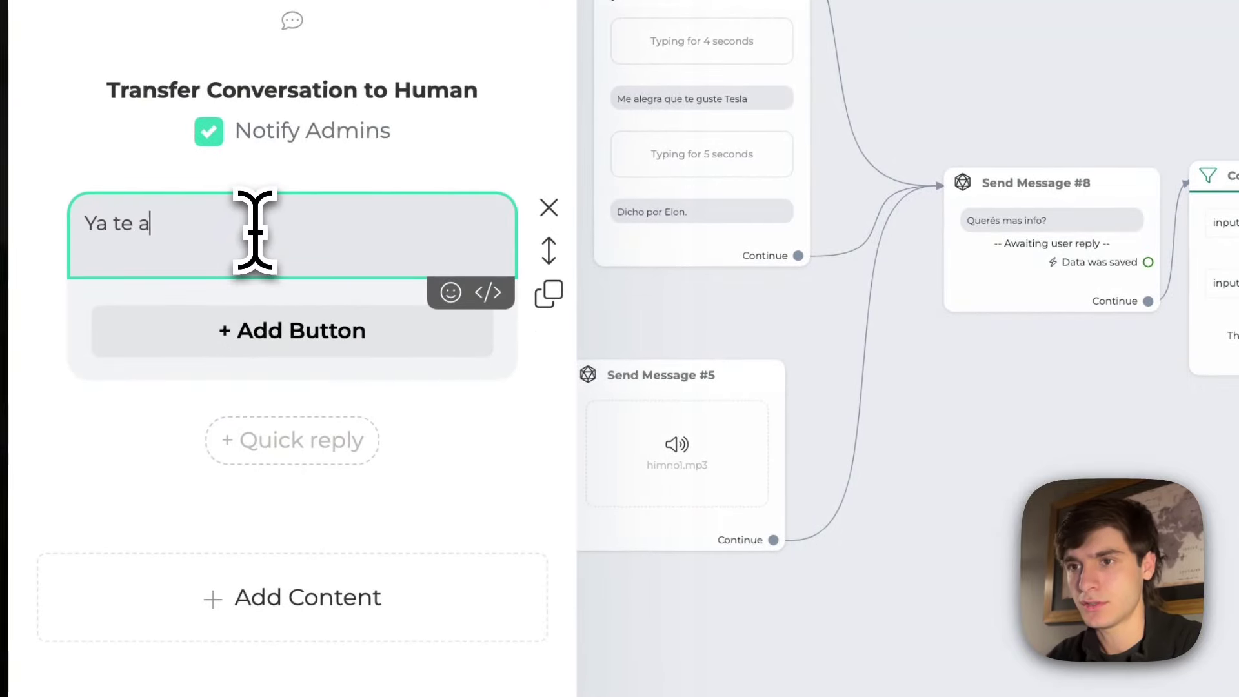
{"action": "type", "text": "Ya te asignamos con un humano"}
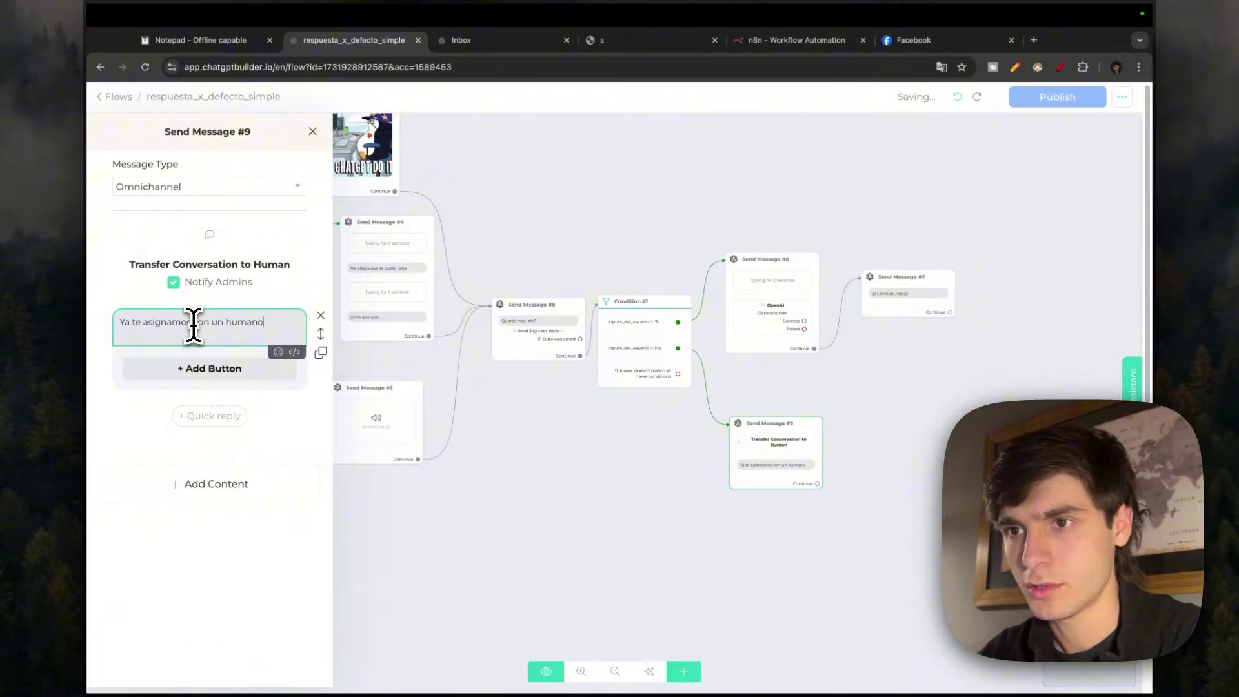
{"action": "left_click", "coordinate": [174, 282]}
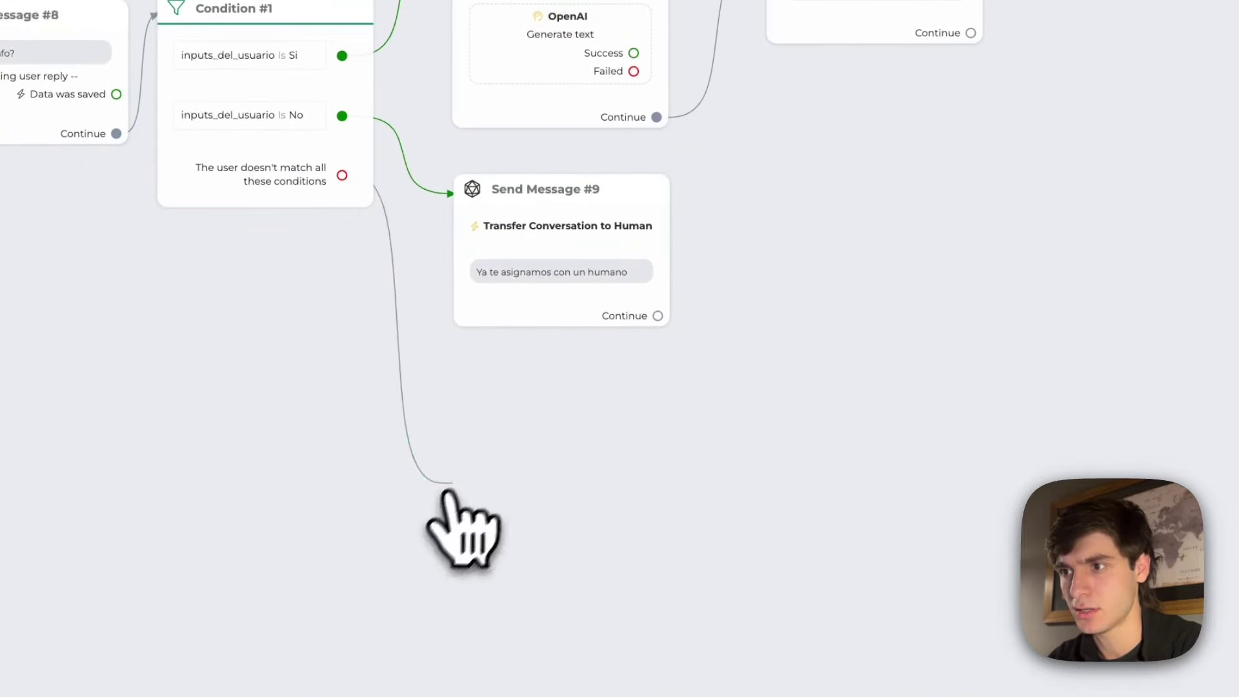
Create Send Message #10 on the unmatched branch saying 'Acá se termina el flujo'.
{"action": "left_click_drag", "start_coordinate": [452, 490], "coordinate": [453, 492]}
{"action": "left_click", "coordinate": [215, 235]}
{"action": "left_click", "coordinate": [100, 417]}
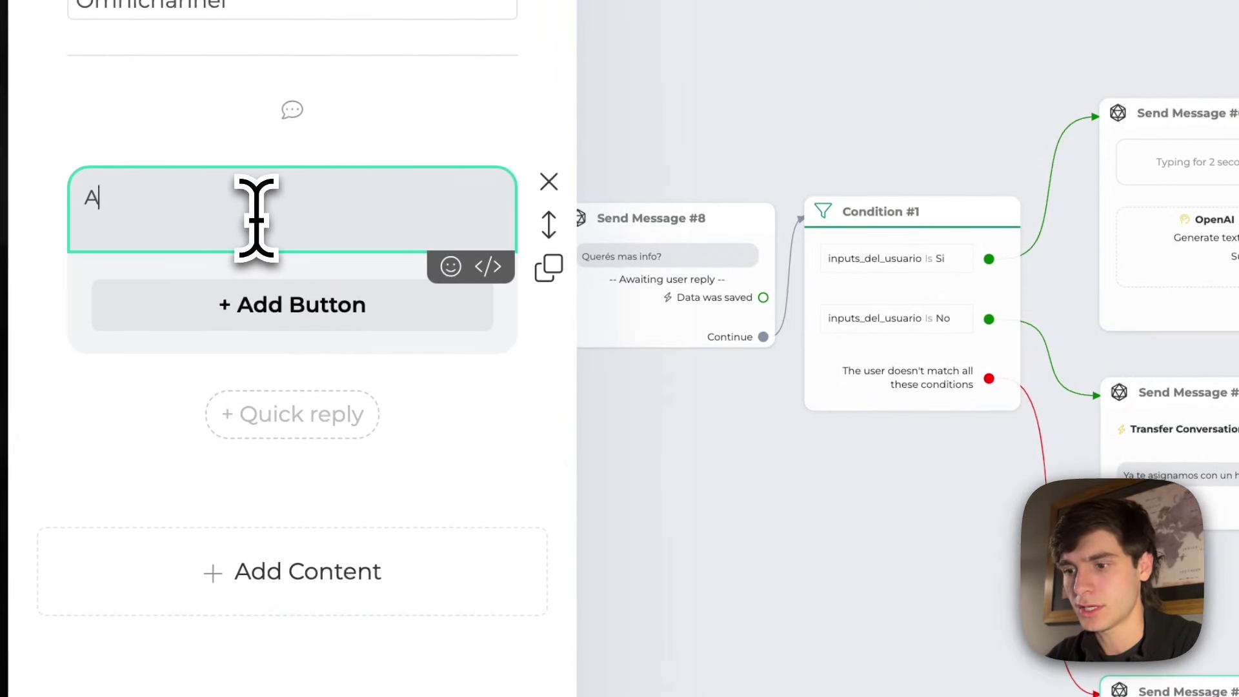
{"action": "type", "text": "Aca"}
{"action": "key", "text": "BackSpace"}
{"action": "type", "text": "á se termi"}
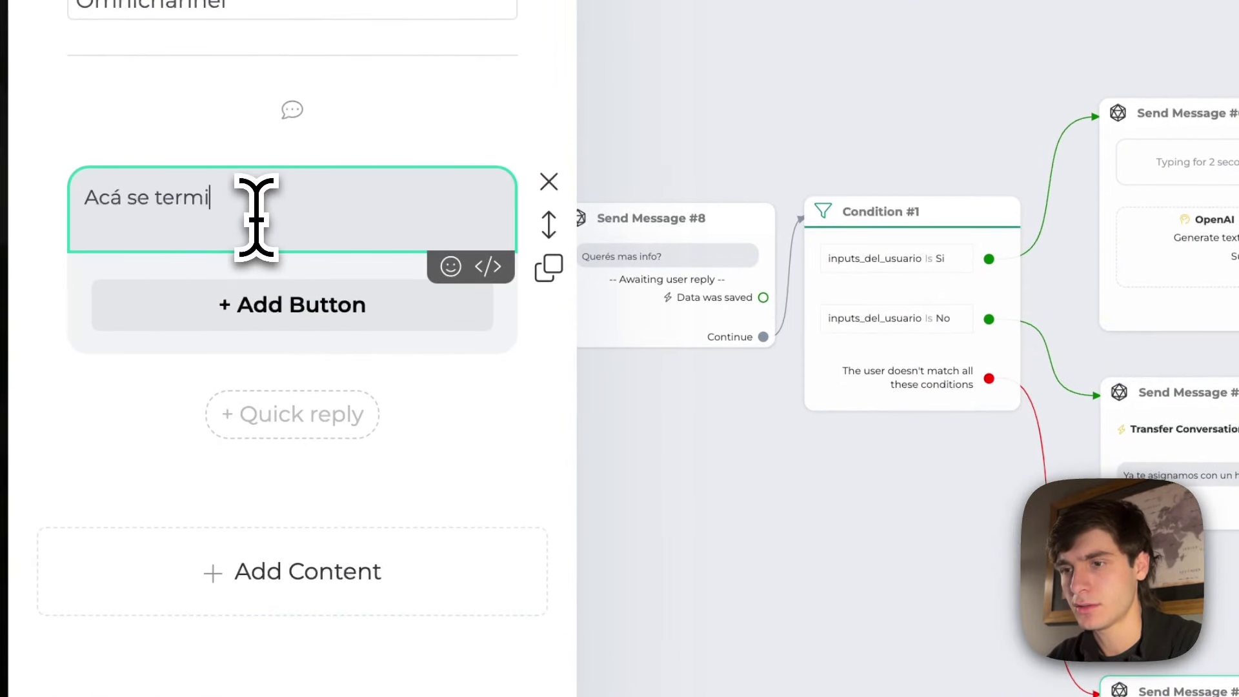
{"action": "type", "text": "jo"}
{"action": "left_click", "coordinate": [837, 547]}
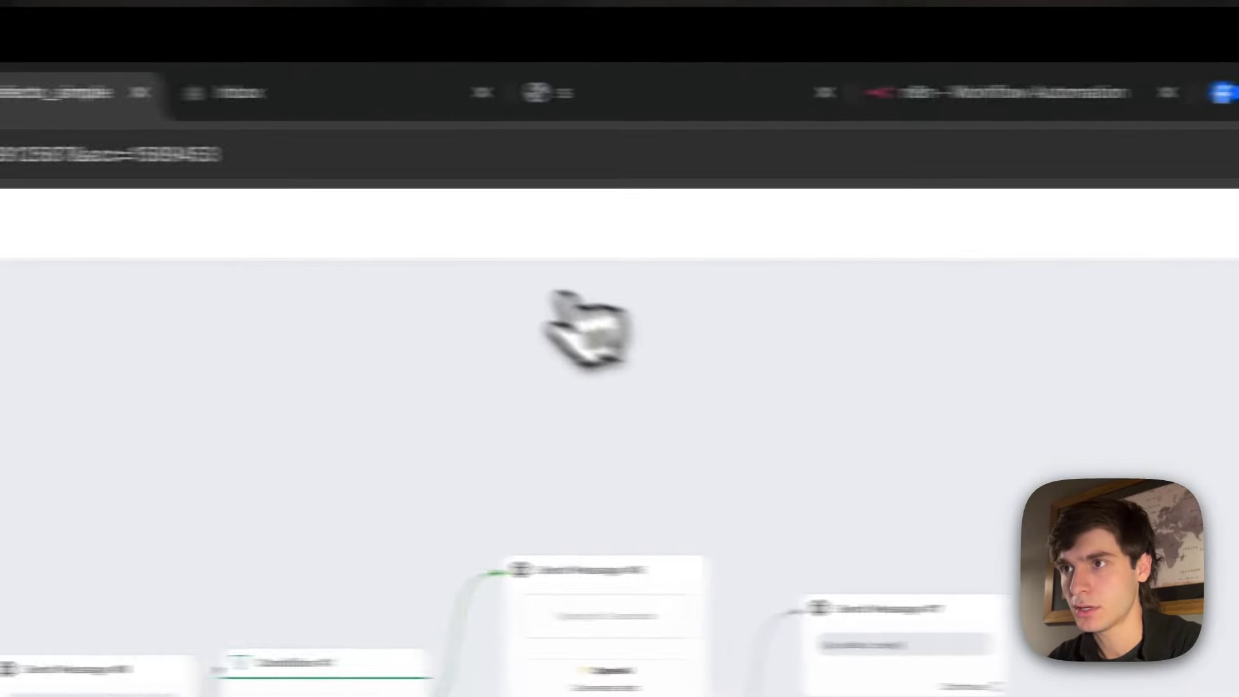
Start a test conversation in the webchat preview, typing 'OpenAI'.
{"action": "left_click", "coordinate": [290, 91]}
{"action": "left_click", "coordinate": [788, 106]}
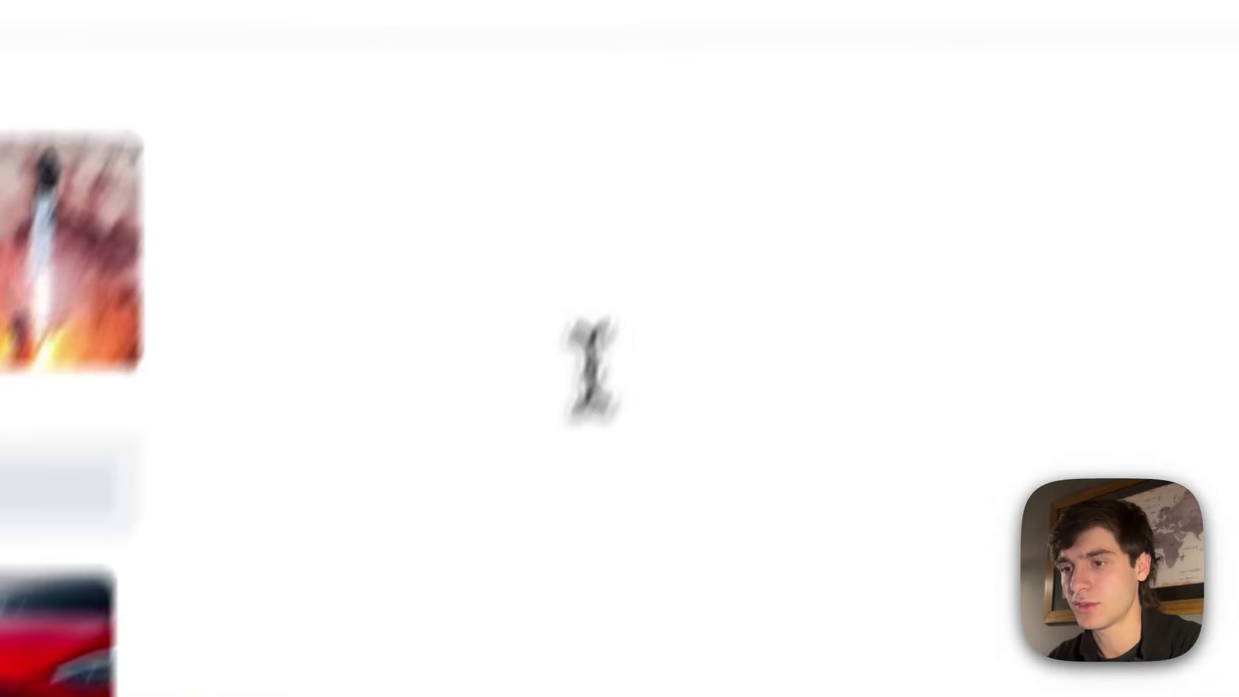
{"action": "scroll", "coordinate": [608, 547], "scroll_direction": "down", "scroll_amount": 3}
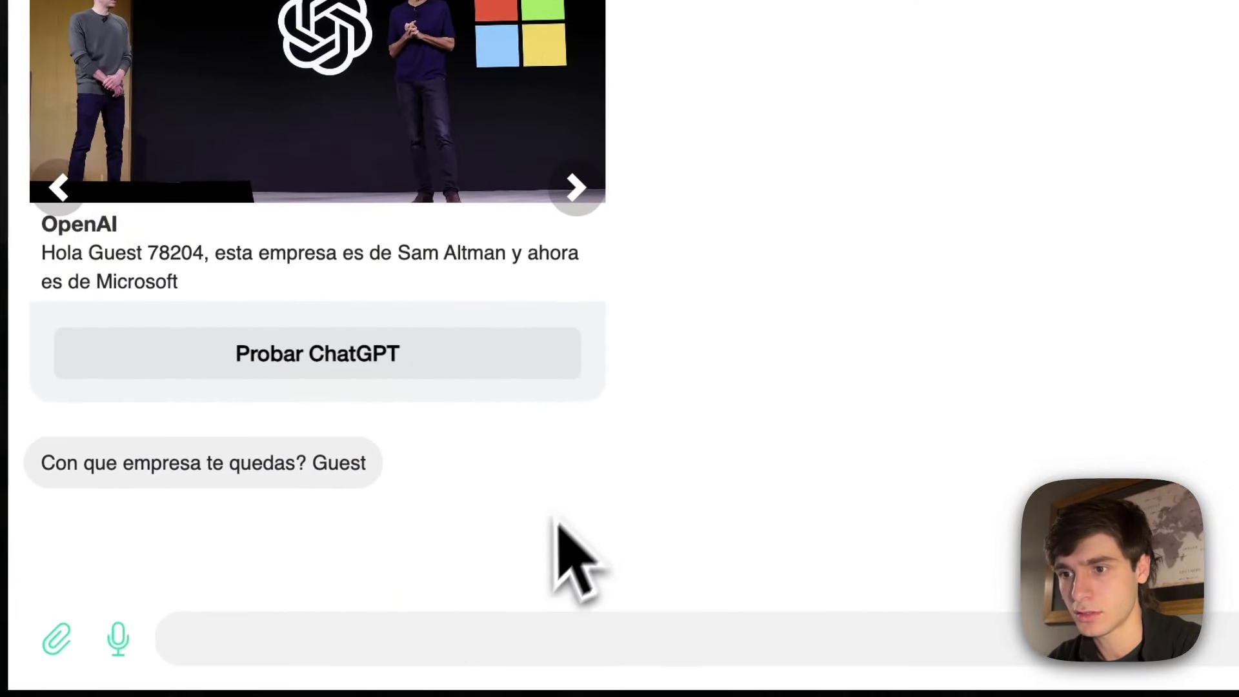
{"action": "left_click", "coordinate": [491, 626]}
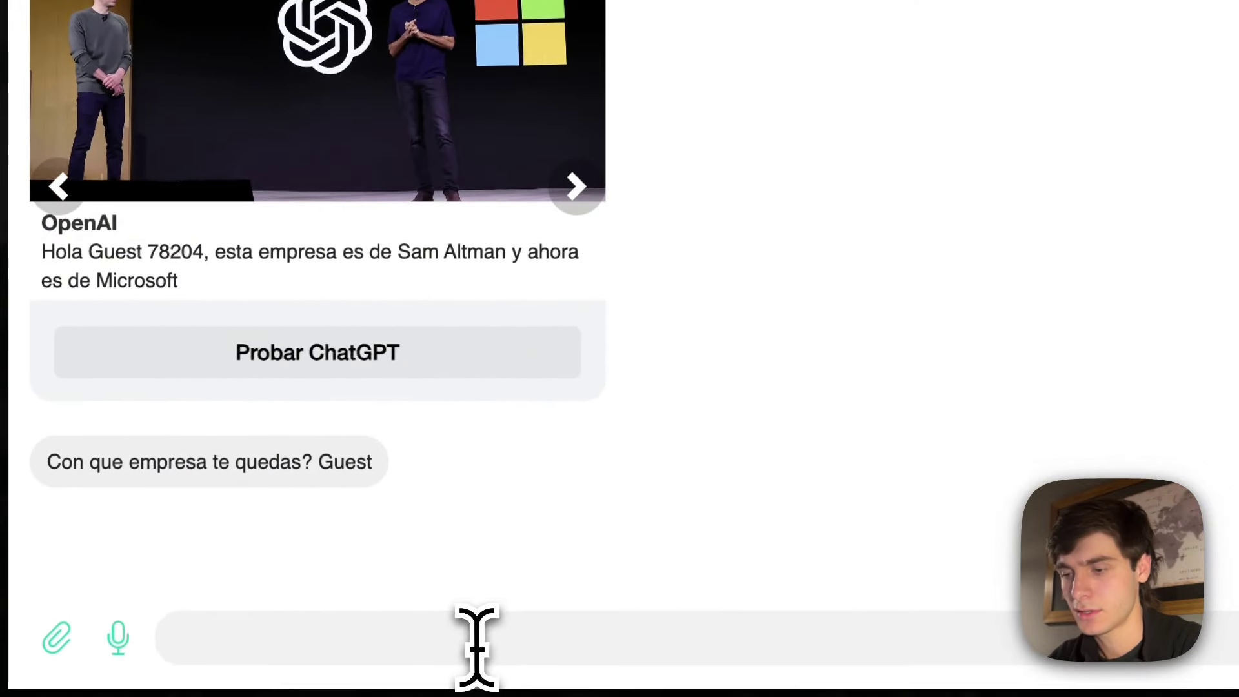
{"action": "type", "text": "OpenAI"}
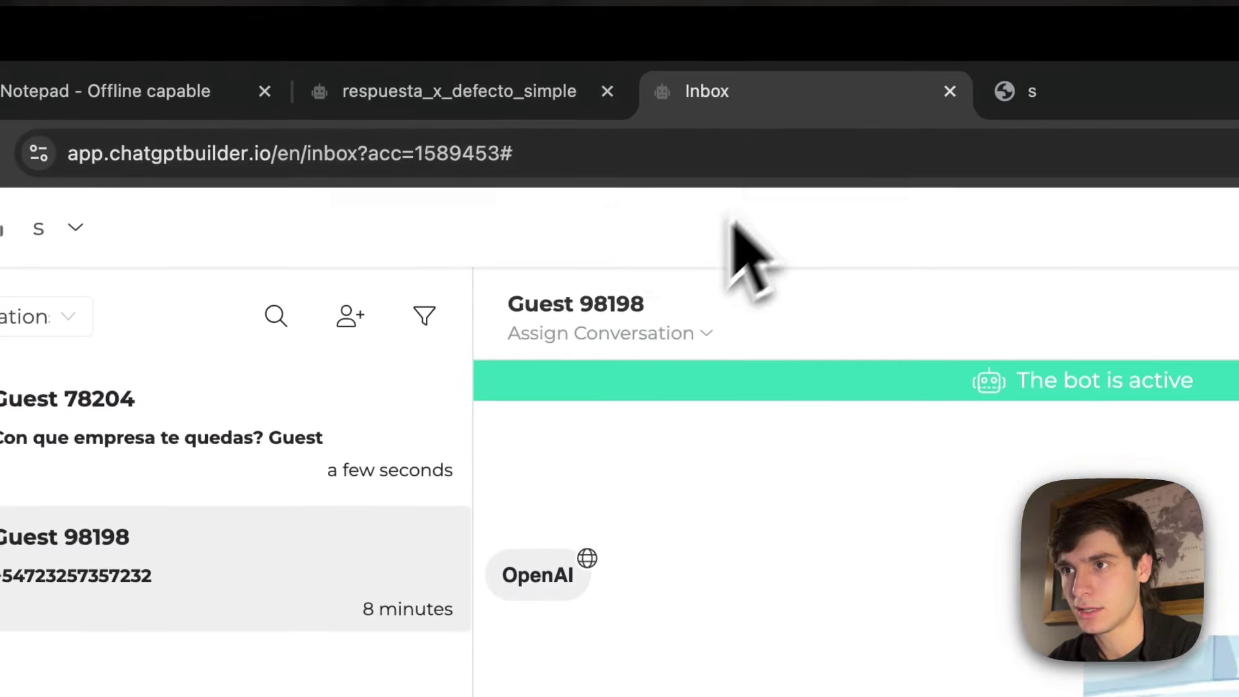
{"action": "left_click", "coordinate": [459, 91]}
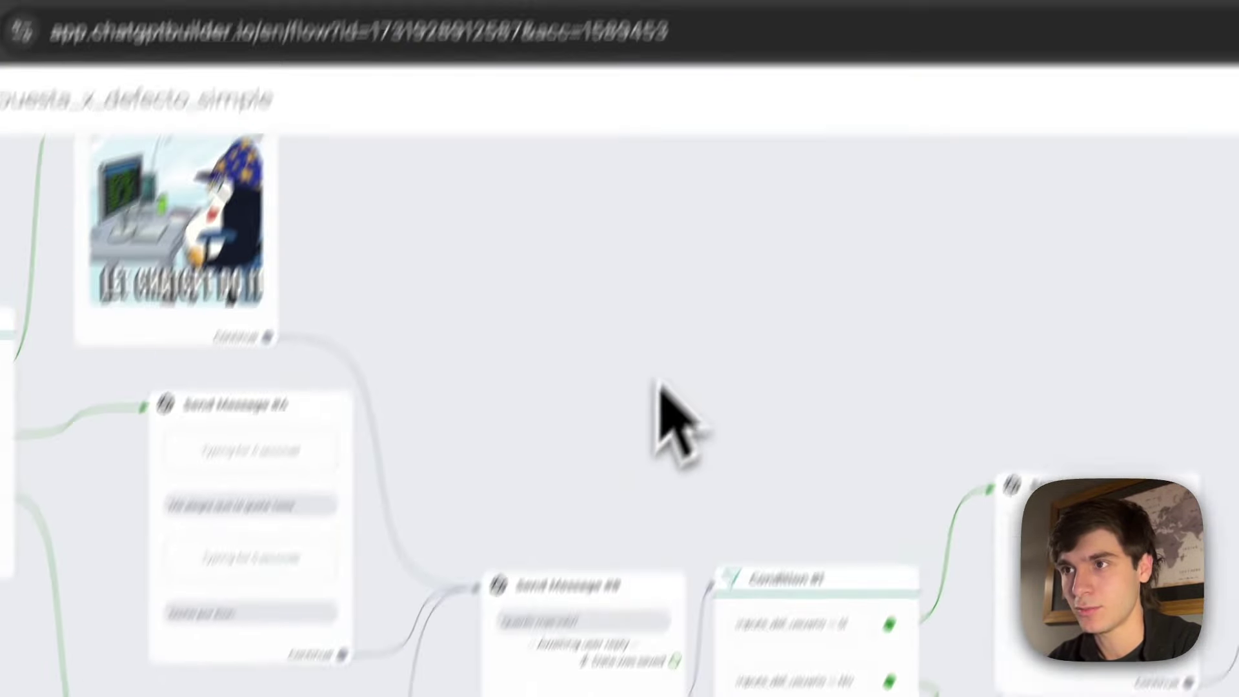
{"action": "left_click", "coordinate": [636, 82]}
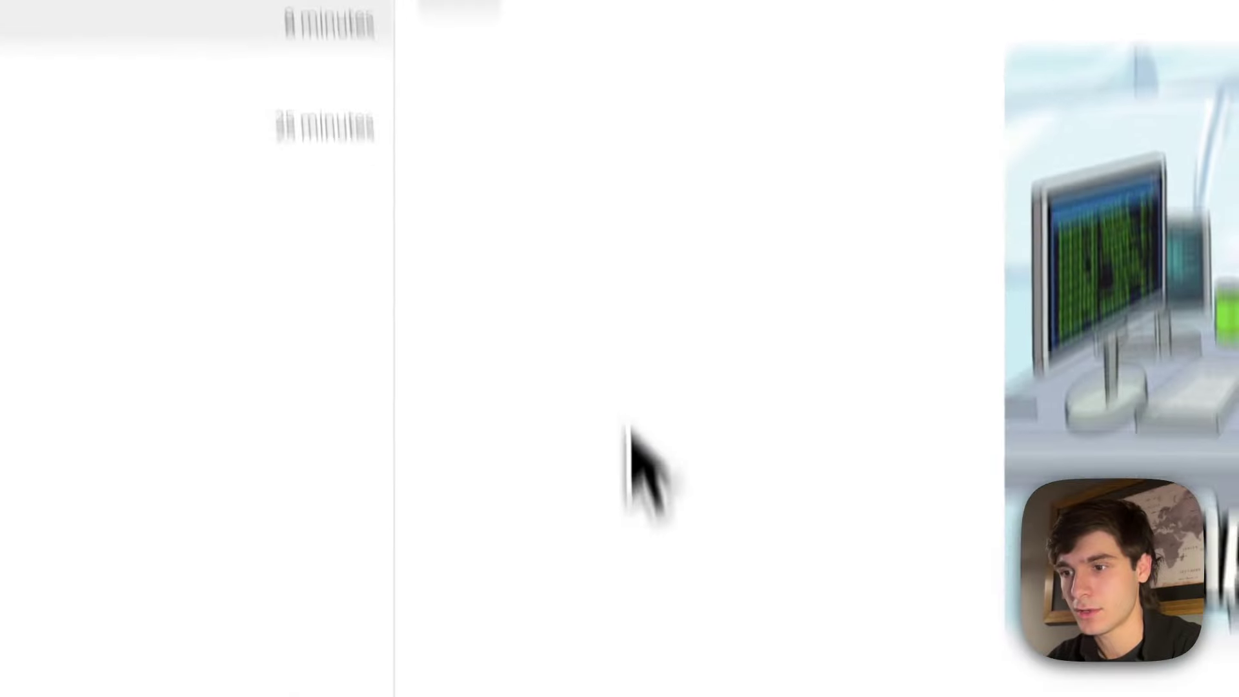
{"action": "left_click", "coordinate": [959, 80]}
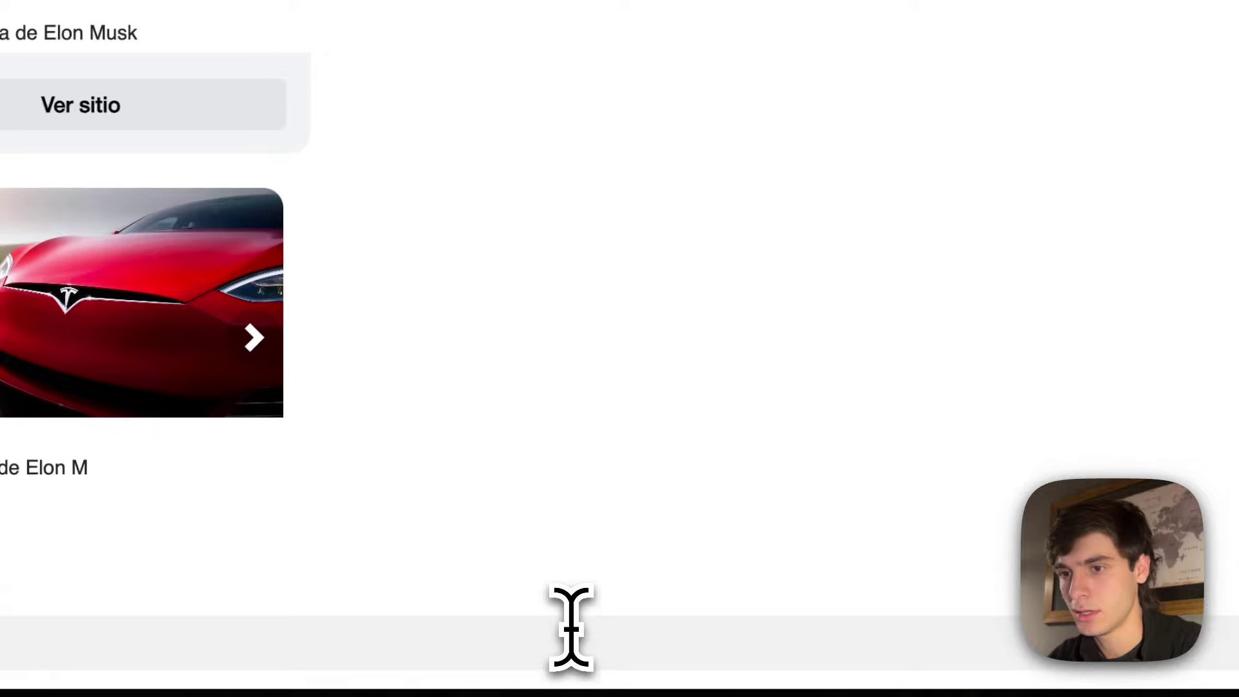
Answer the bot with 'Tesla' and then 'Si', and review its Tesla reply.
{"action": "type", "text": "Te"}
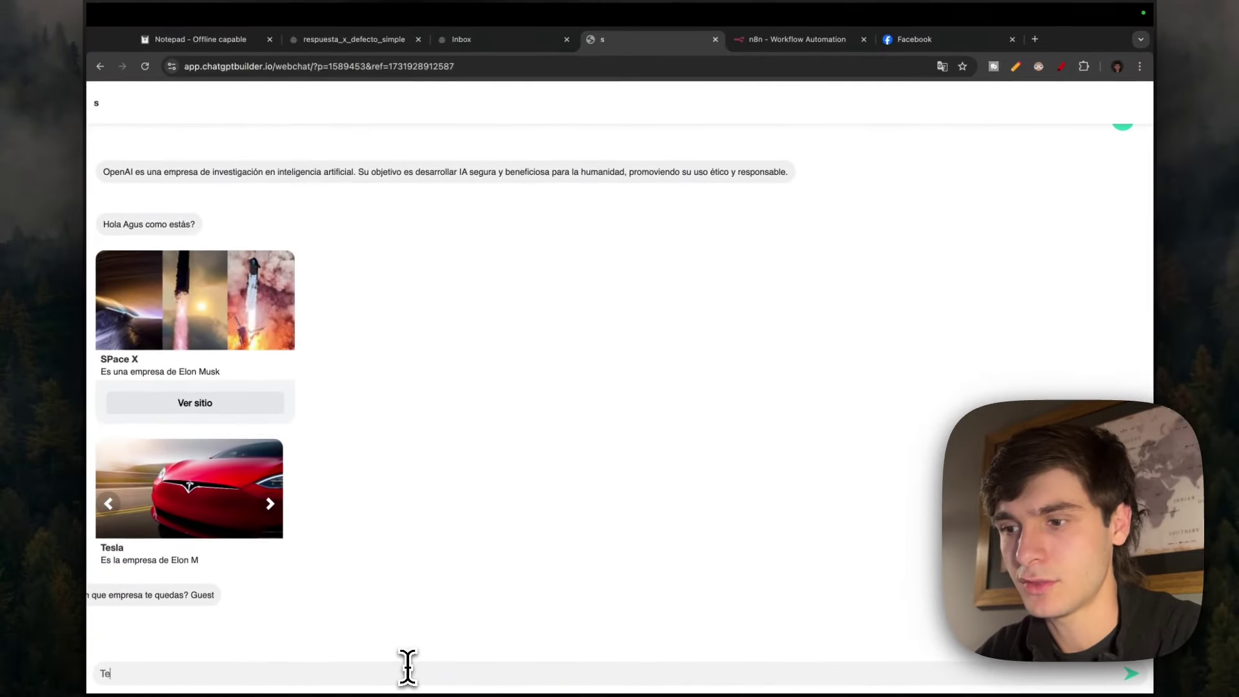
{"action": "type", "text": "sla"}
{"action": "key", "text": "Return"}
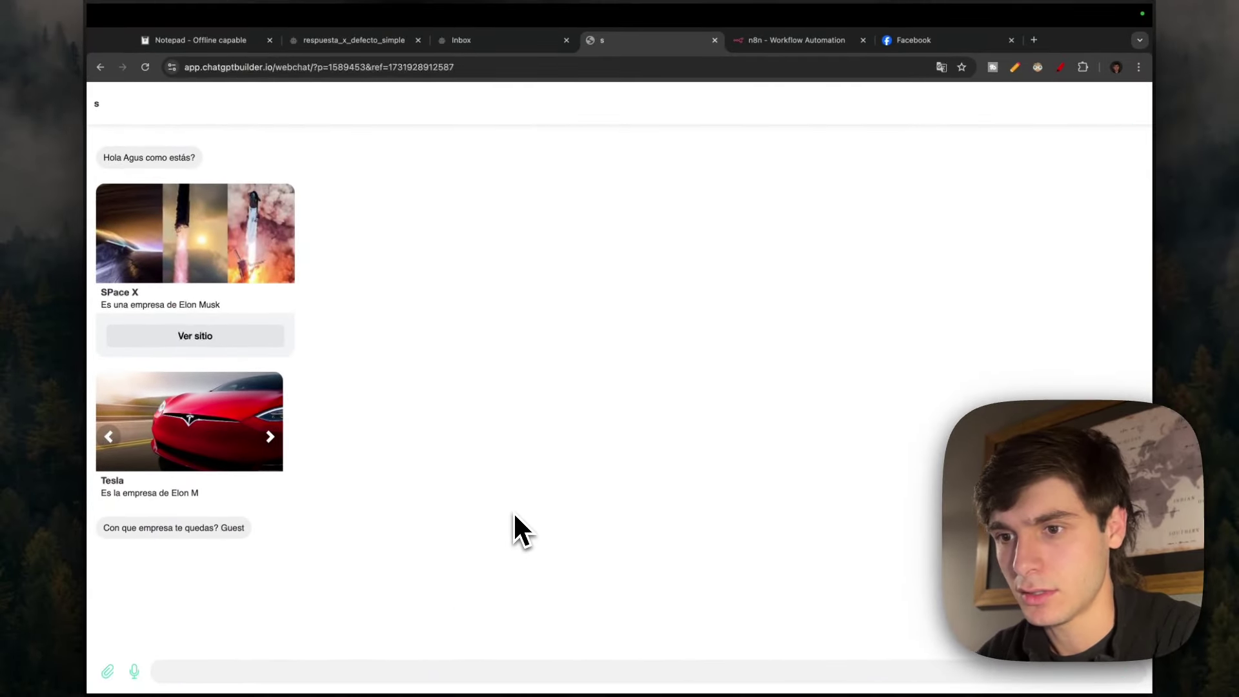
{"action": "type", "text": "Si"}
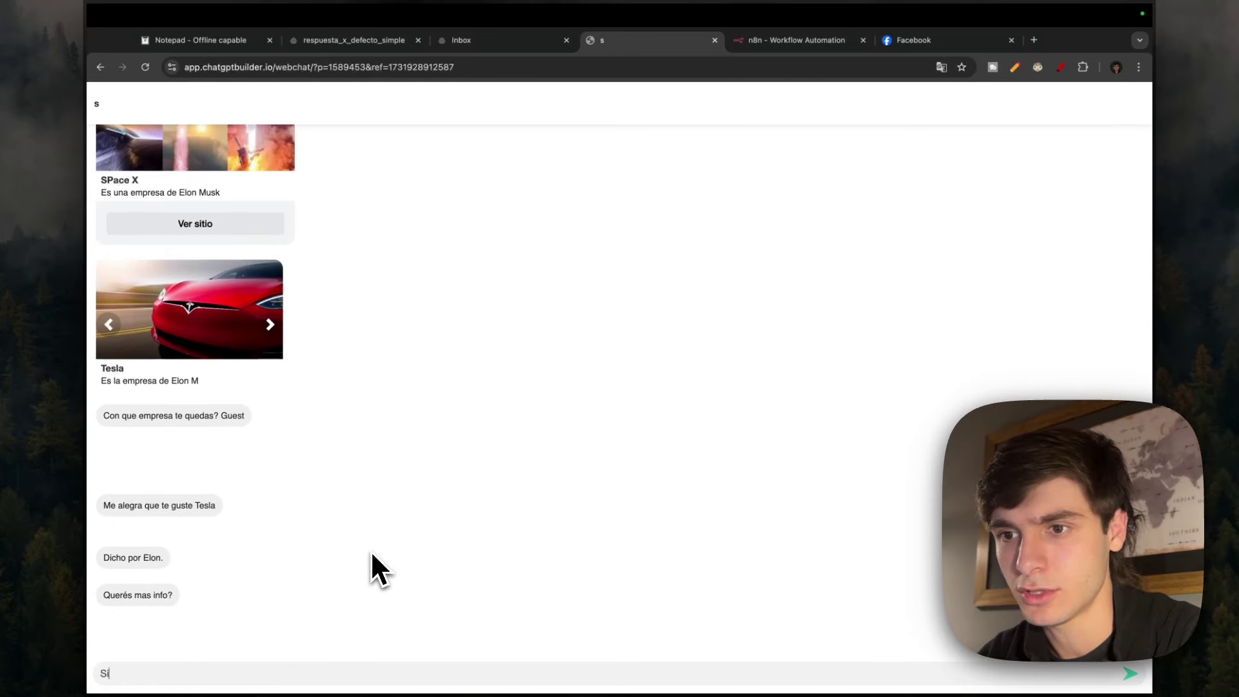
{"action": "key", "text": "Return"}
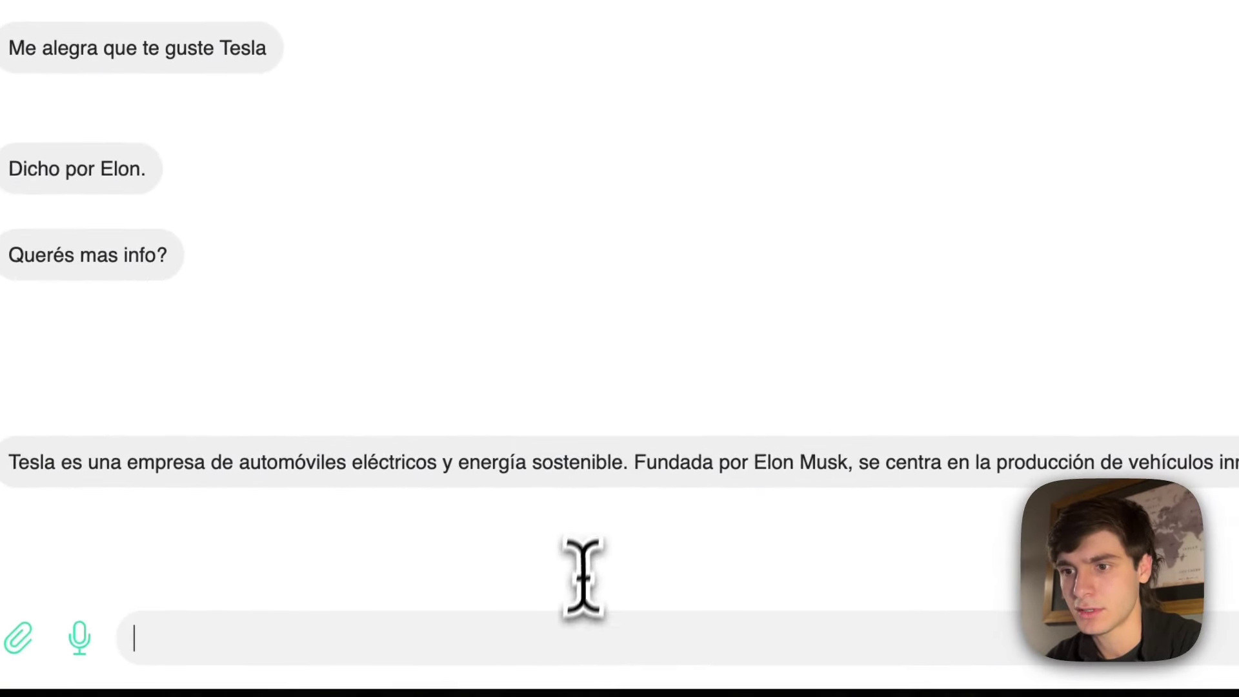
{"action": "scroll", "coordinate": [898, 308], "scroll_direction": "up", "scroll_amount": 15}
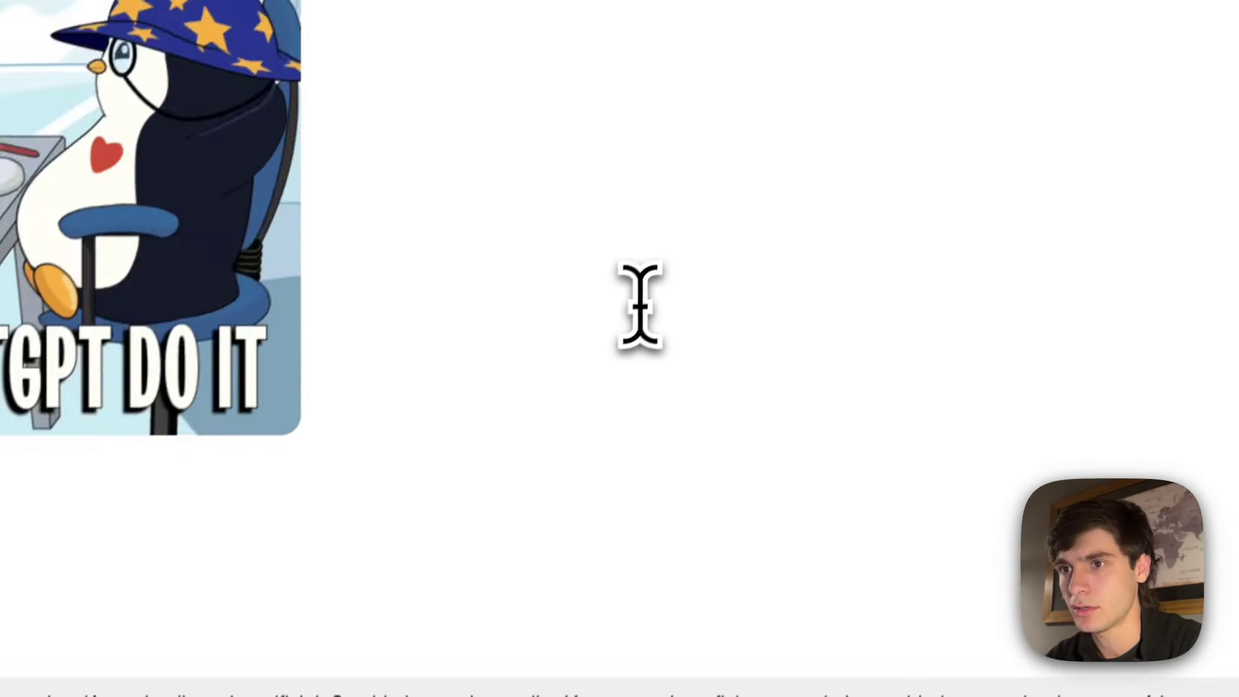
{"action": "scroll", "coordinate": [628, 306], "scroll_direction": "down", "scroll_amount": 4}
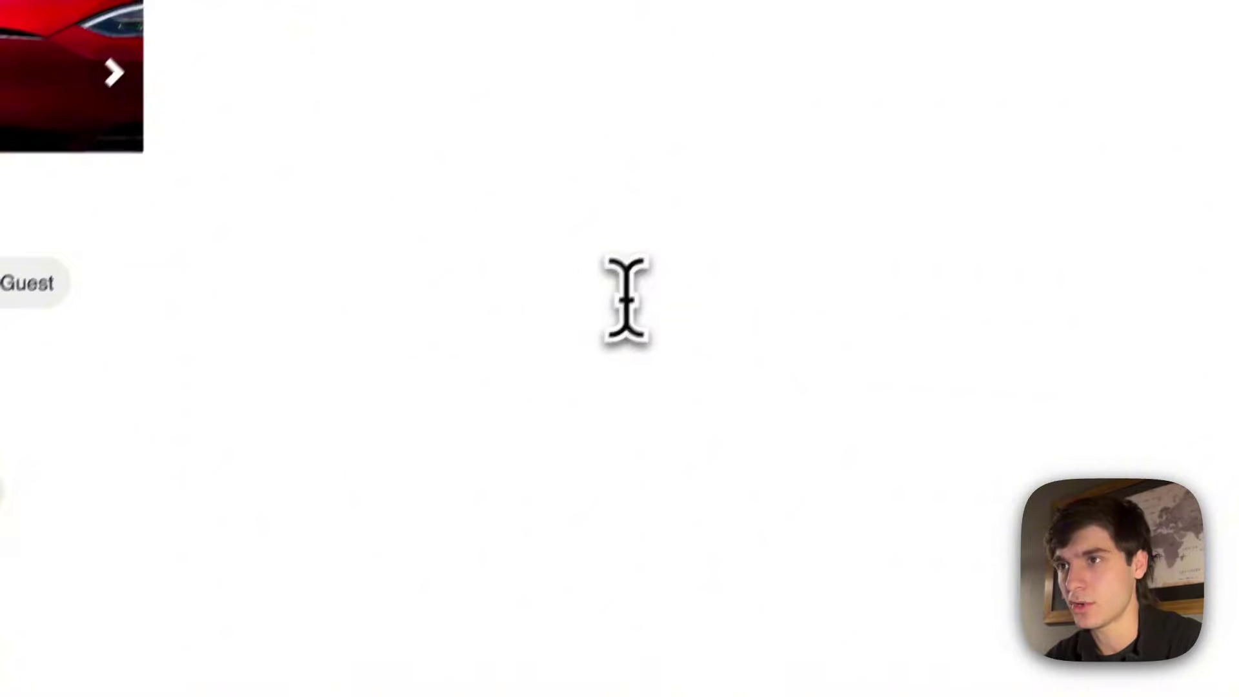
Reload the Inbox and send the guest 'Tu empresa elegida es {{empresa_elegida}}'.
{"action": "left_click", "coordinate": [395, 126]}
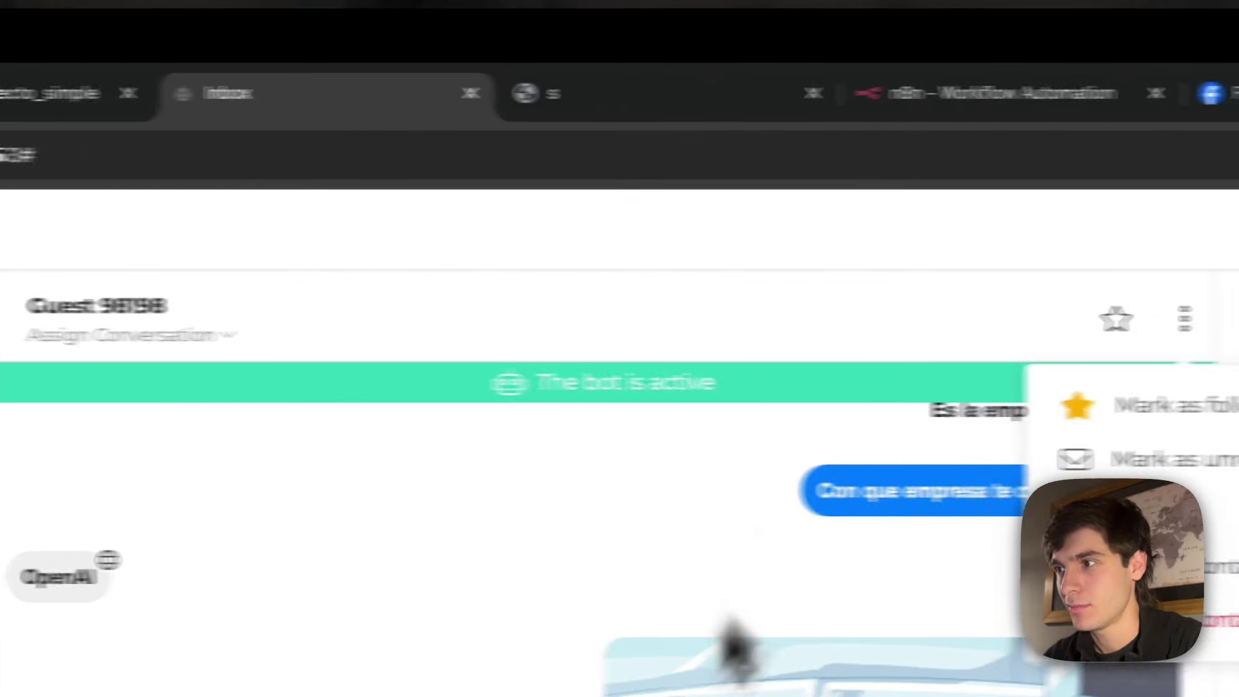
{"action": "left_click", "coordinate": [741, 161]}
{"action": "key", "text": "Return"}
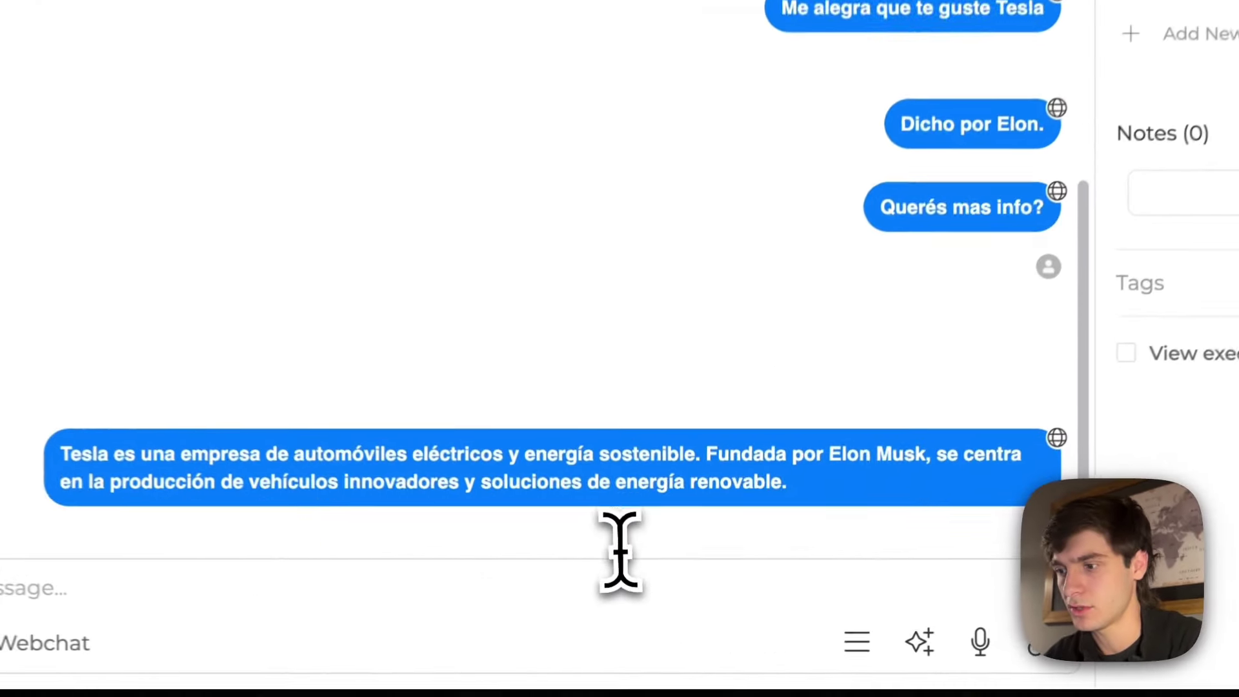
{"action": "left_click", "coordinate": [665, 639]}
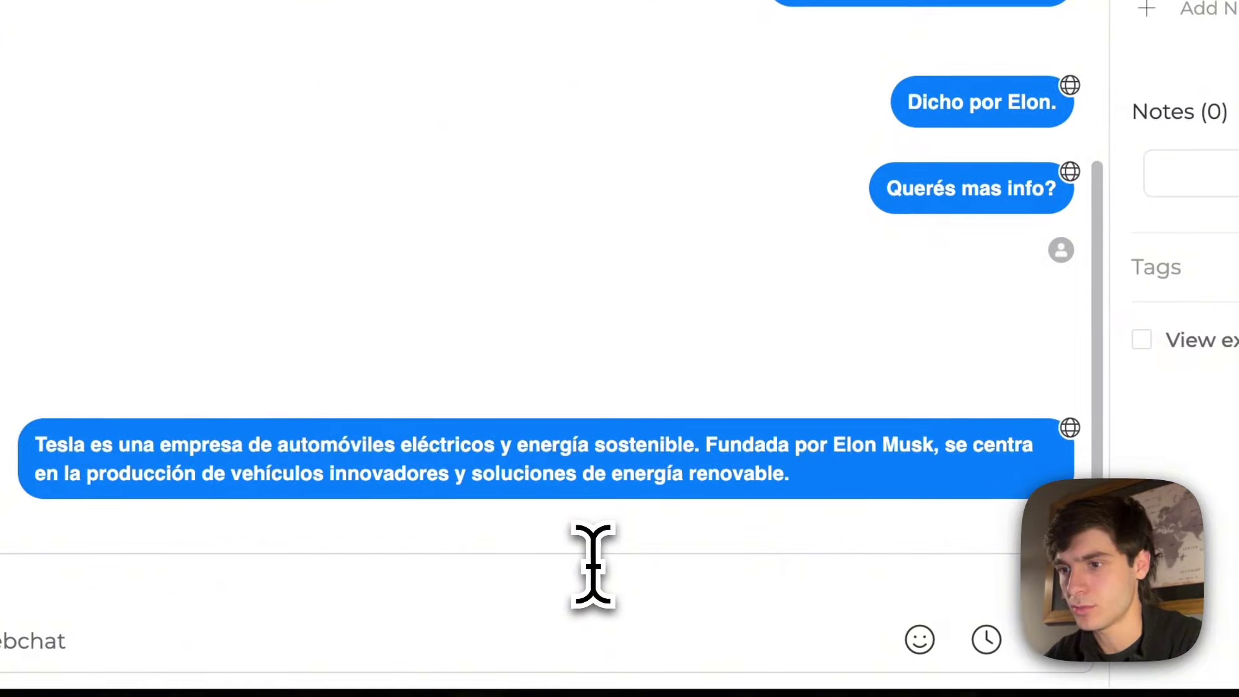
{"action": "type", "text": "Tu empresa elegida es {{empresa_elegida"}
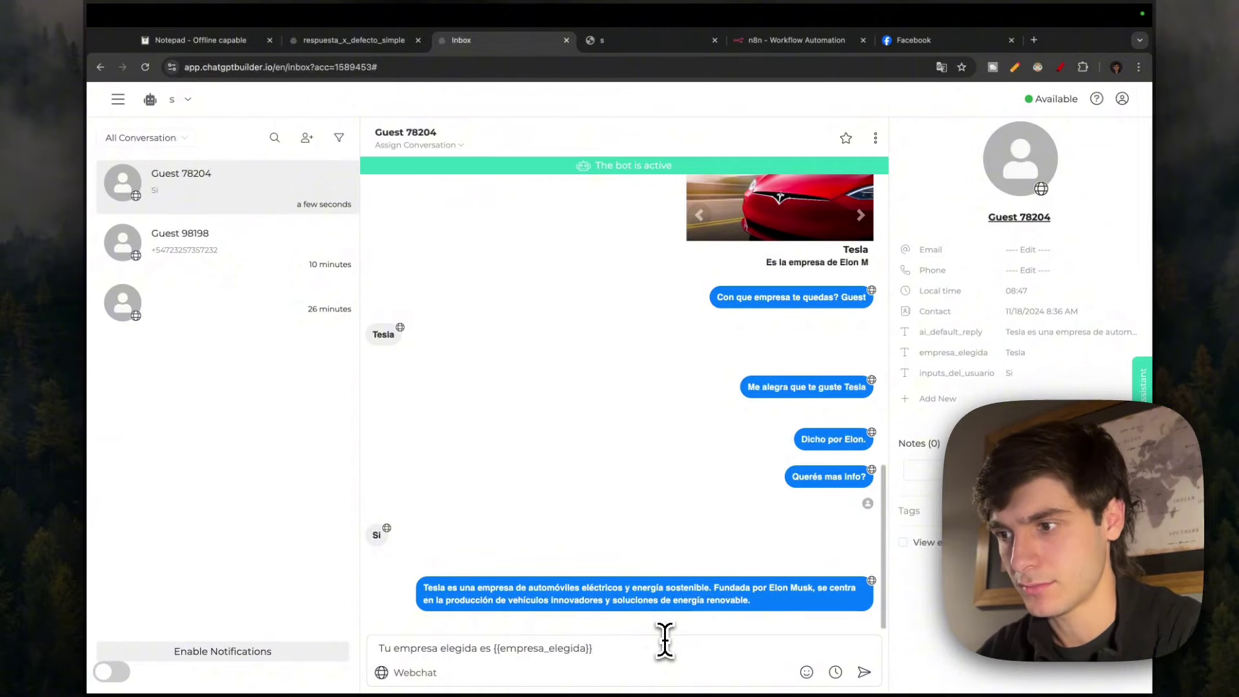
{"action": "key", "text": "Return"}
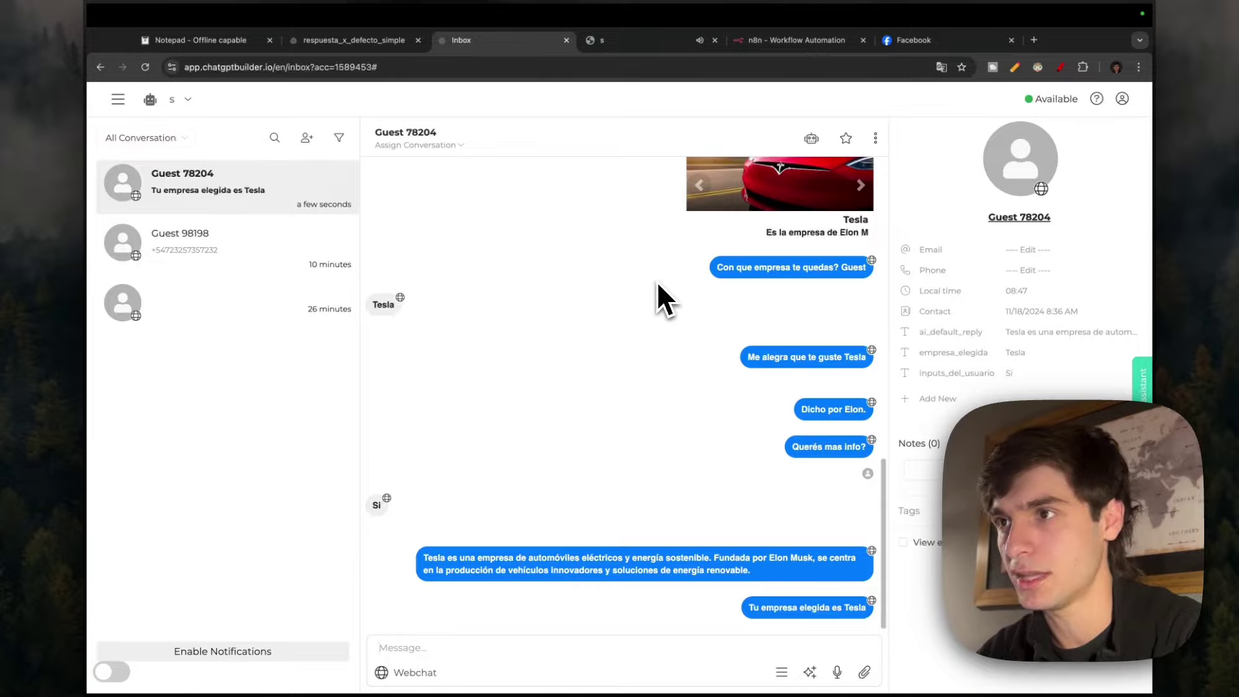
Delete the guest contact from the inbox and confirm.
{"action": "left_click", "coordinate": [629, 41]}
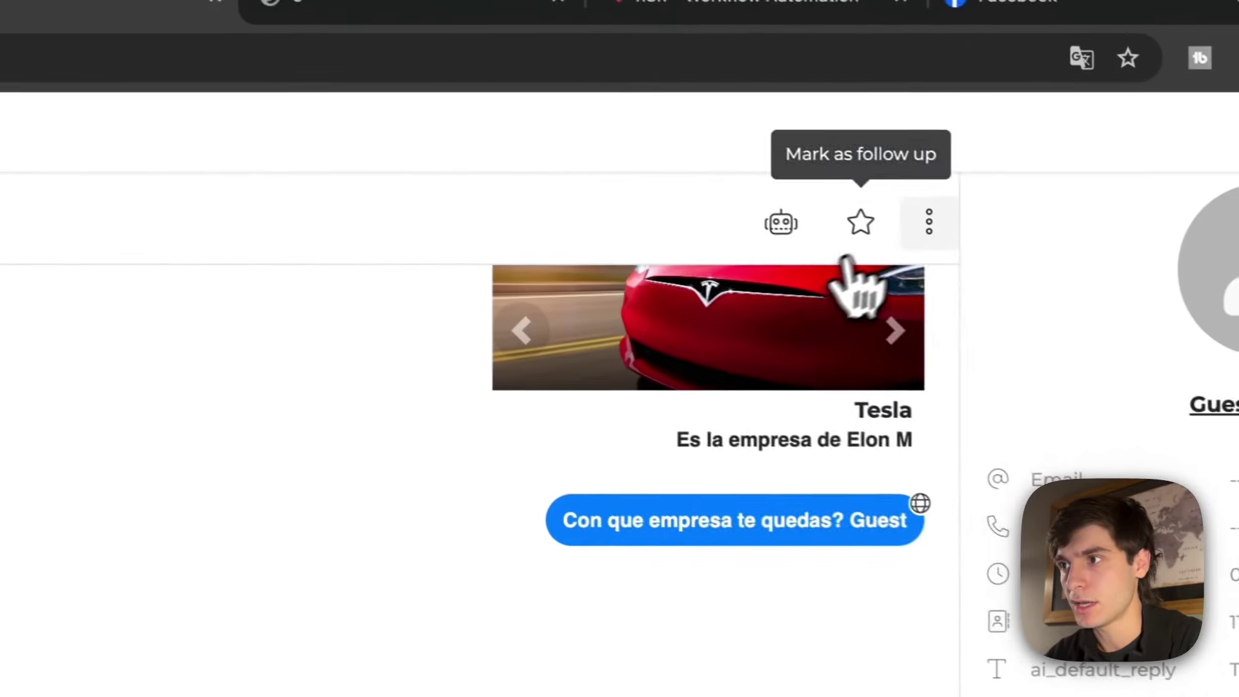
{"action": "left_click", "coordinate": [913, 219]}
{"action": "left_click", "coordinate": [861, 572]}
{"action": "left_click", "coordinate": [524, 371]}
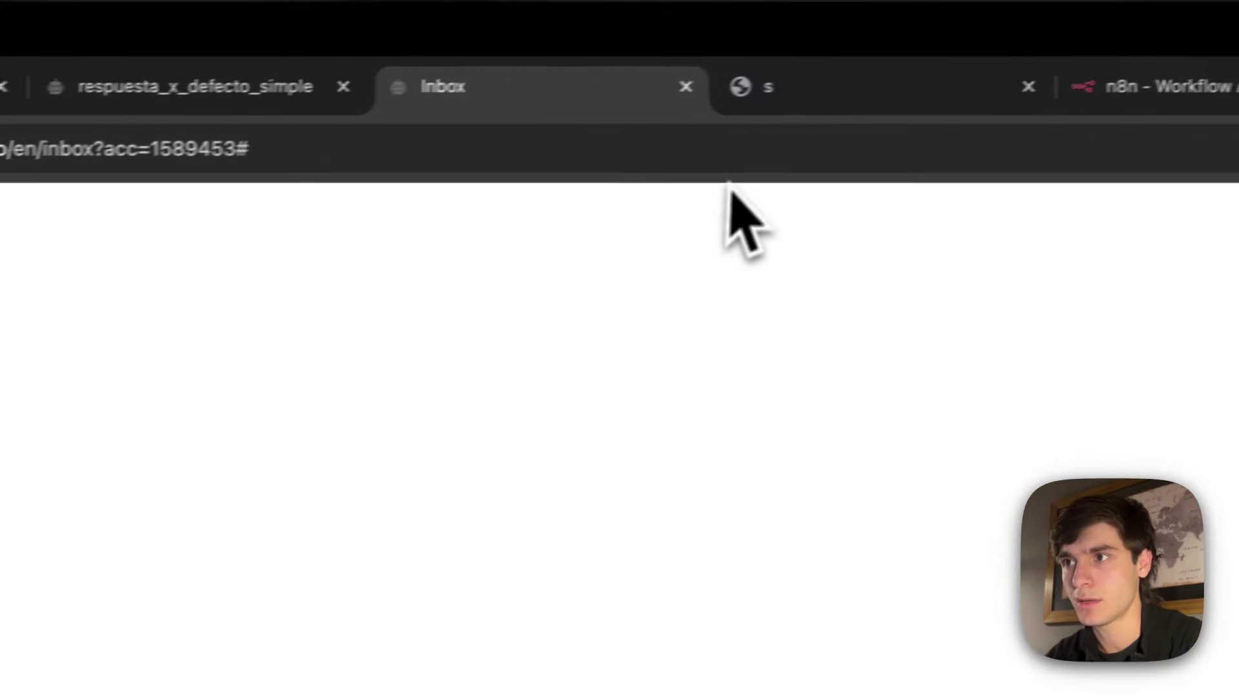
Close the webchat test page and bring up the respuesta_x_defecto_simple flow's step-type list.
{"action": "left_click", "coordinate": [731, 124]}
{"action": "left_click", "coordinate": [708, 160]}
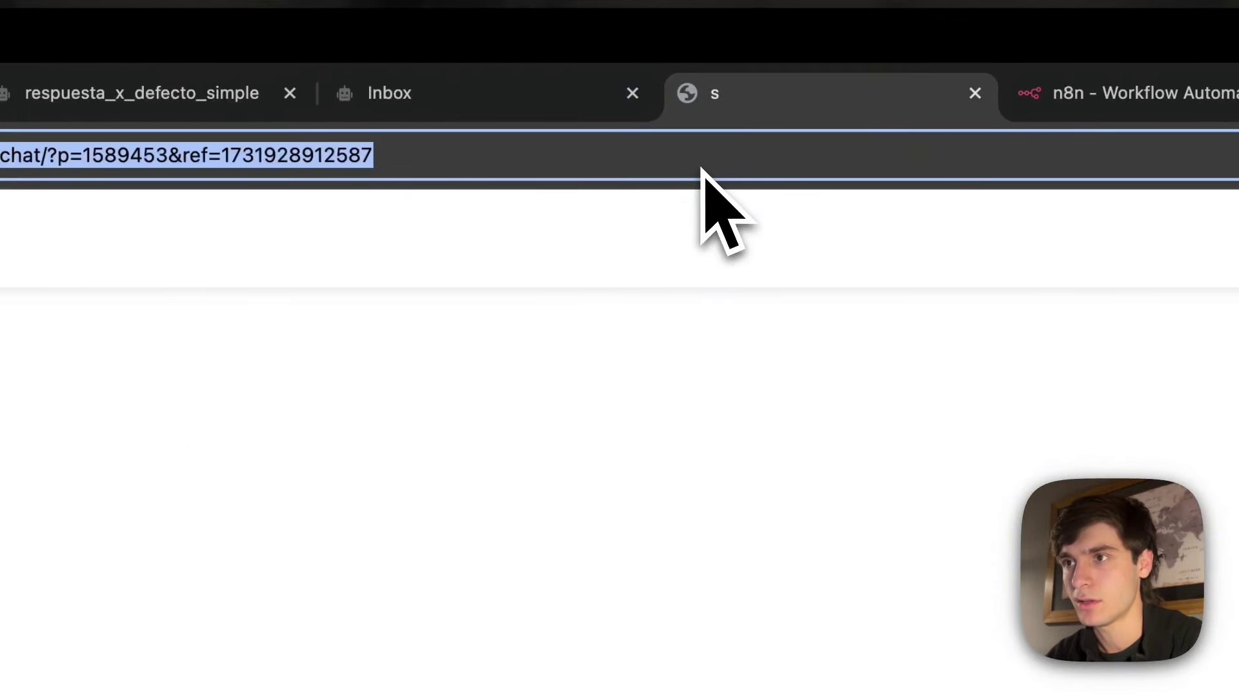
{"action": "key", "text": "ctrl+shift+Tab"}
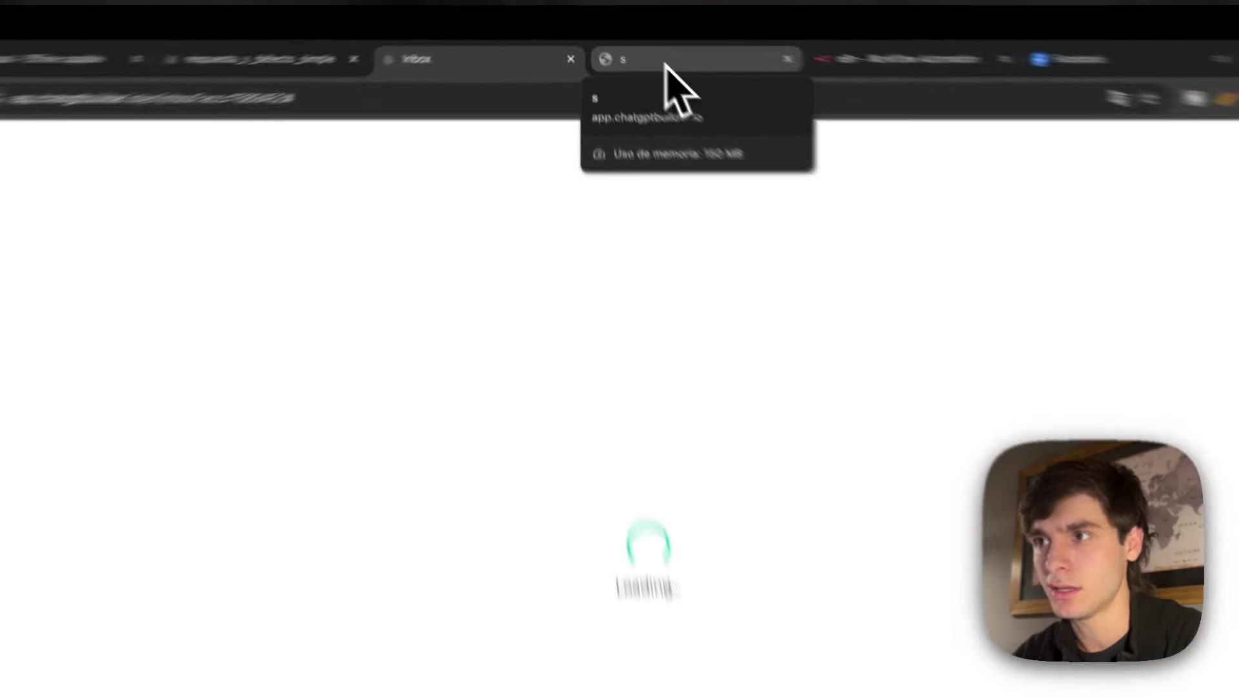
{"action": "left_click", "coordinate": [631, 44]}
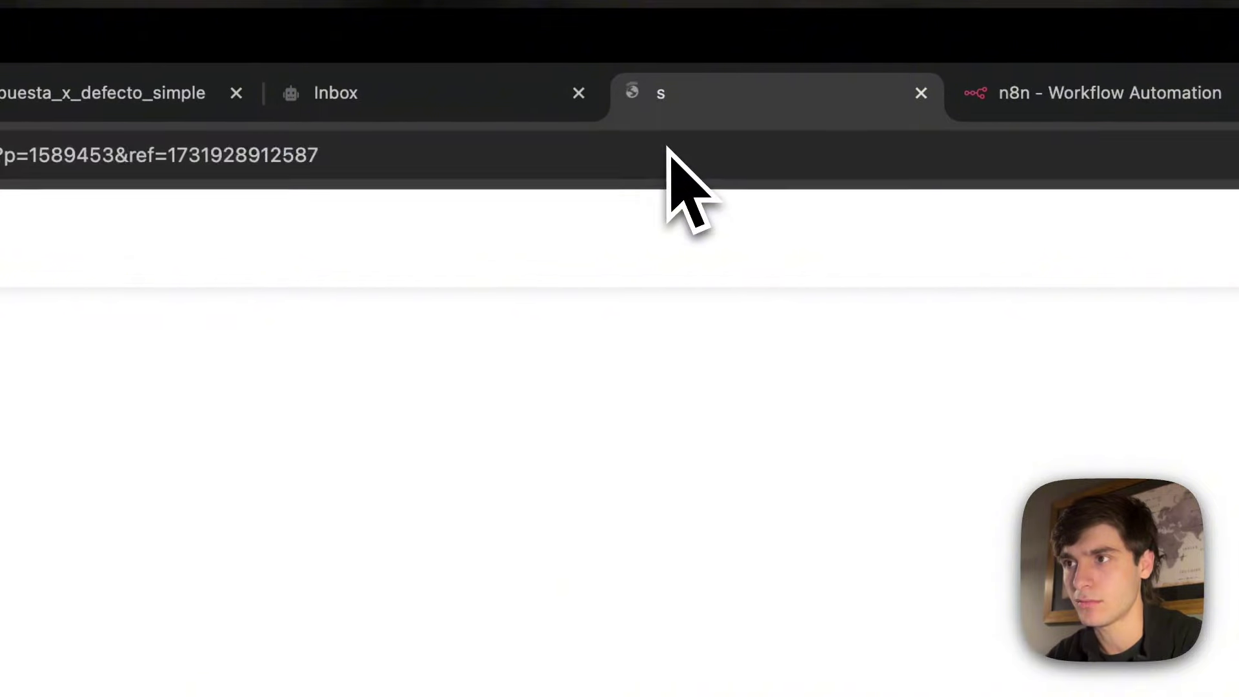
{"action": "left_click", "coordinate": [430, 103]}
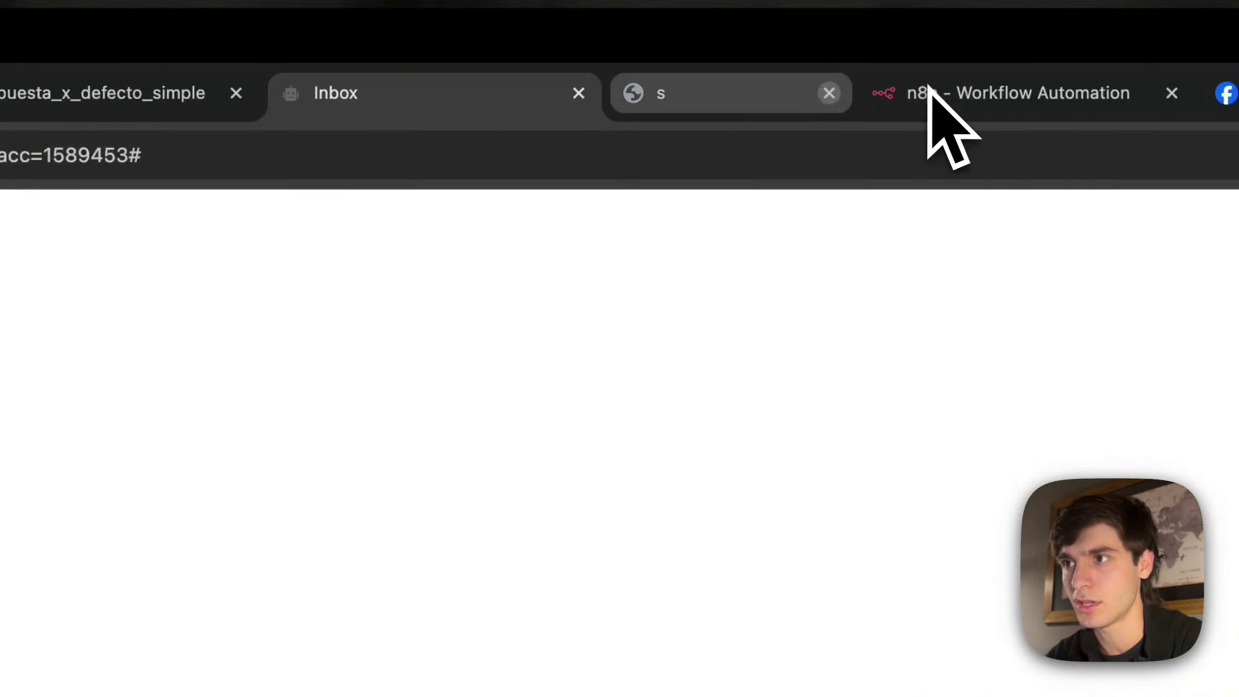
{"action": "left_click", "coordinate": [830, 93]}
{"action": "left_click", "coordinate": [132, 103]}
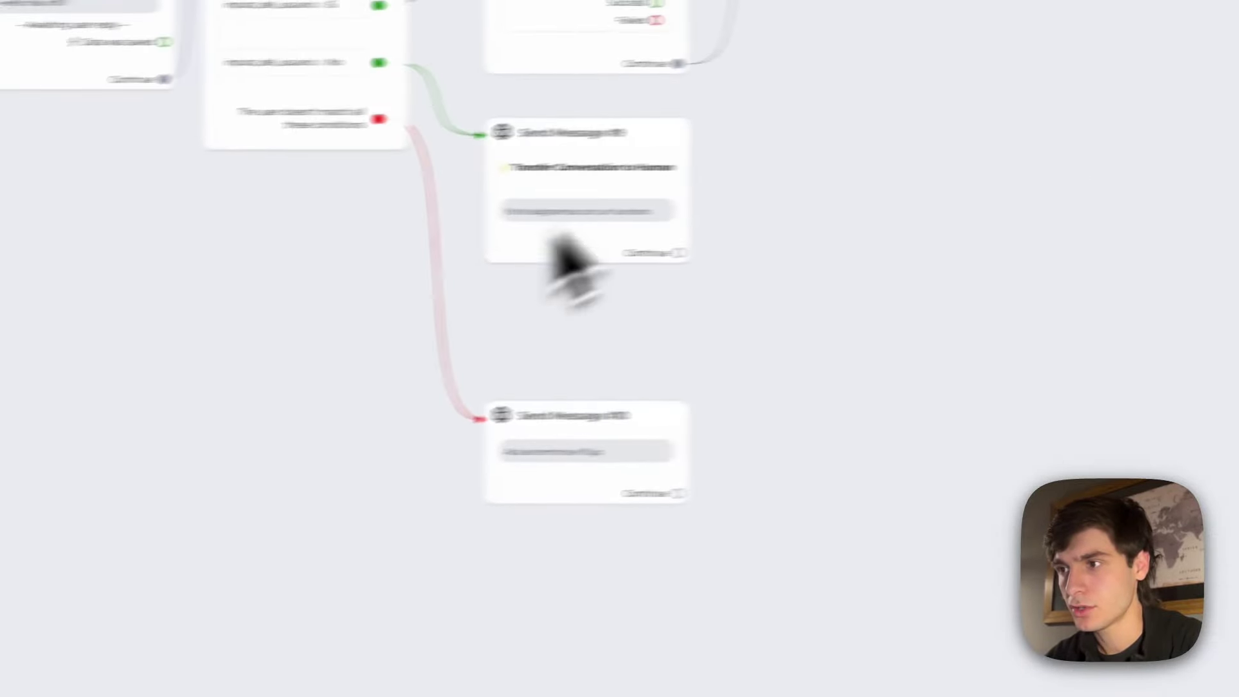
{"action": "left_click", "coordinate": [545, 639]}
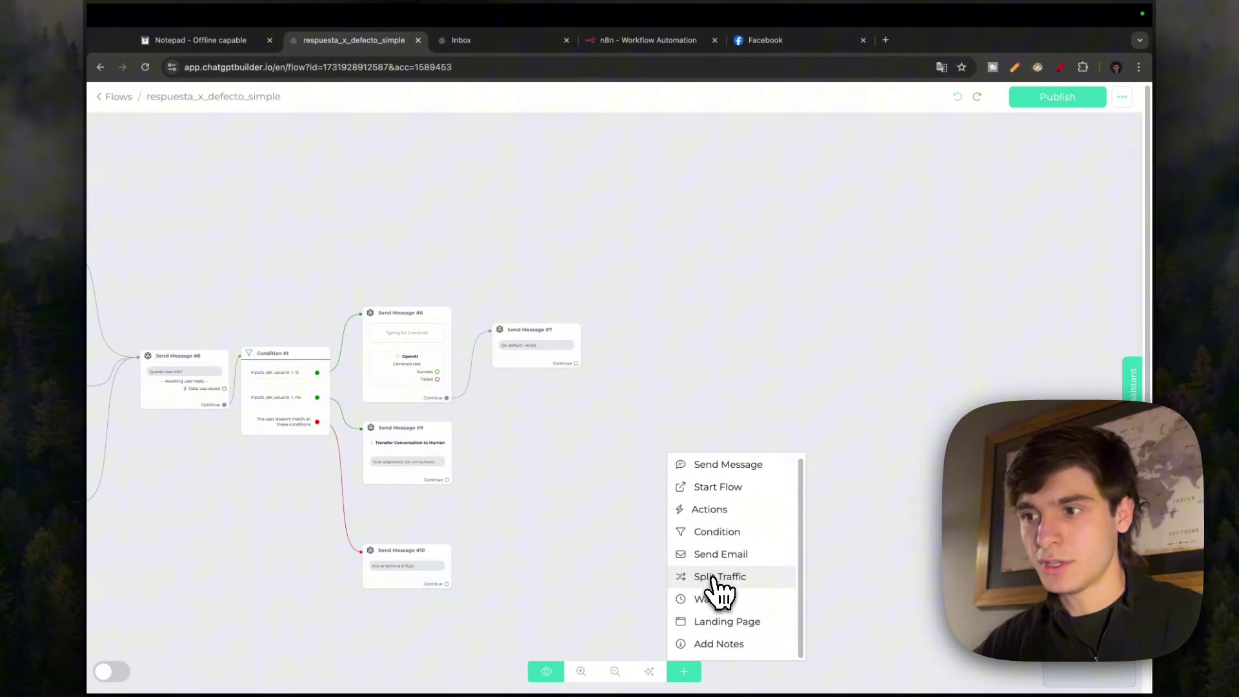
Add a Split Traffic step with both 50% branches leading to new messages.
{"action": "left_click", "coordinate": [713, 579]}
{"action": "left_click_drag", "start_coordinate": [792, 466], "coordinate": [690, 437]}
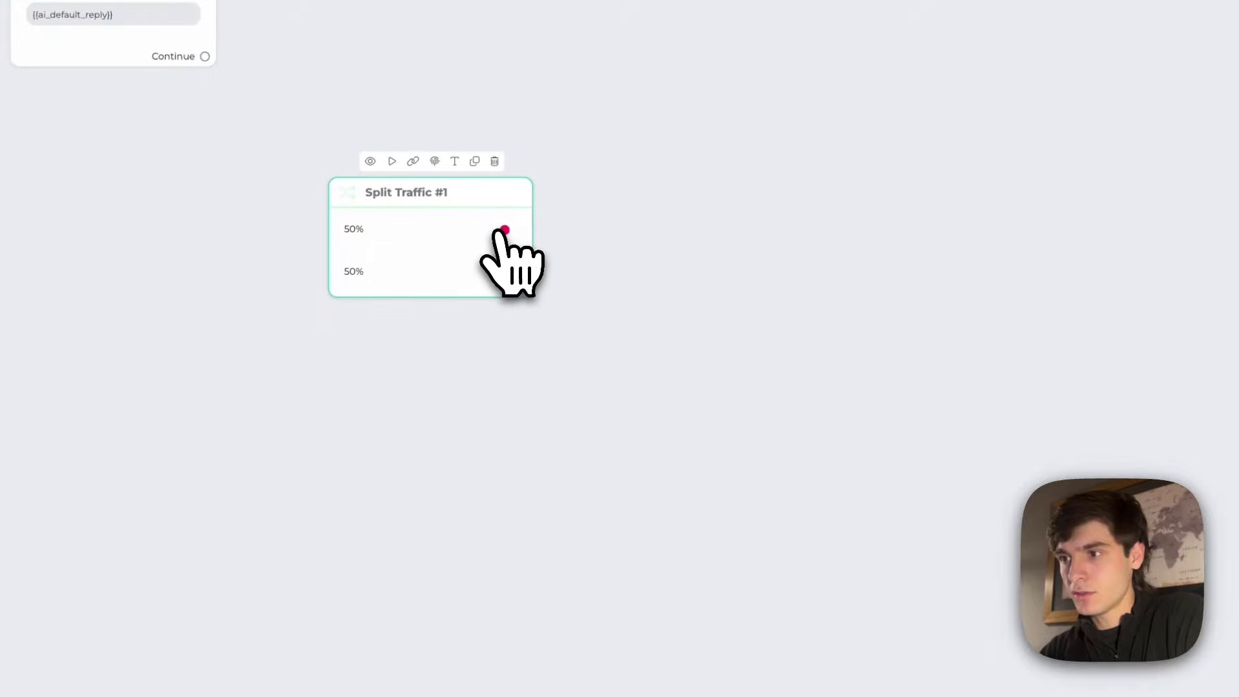
{"action": "left_click_drag", "start_coordinate": [505, 230], "coordinate": [752, 113]}
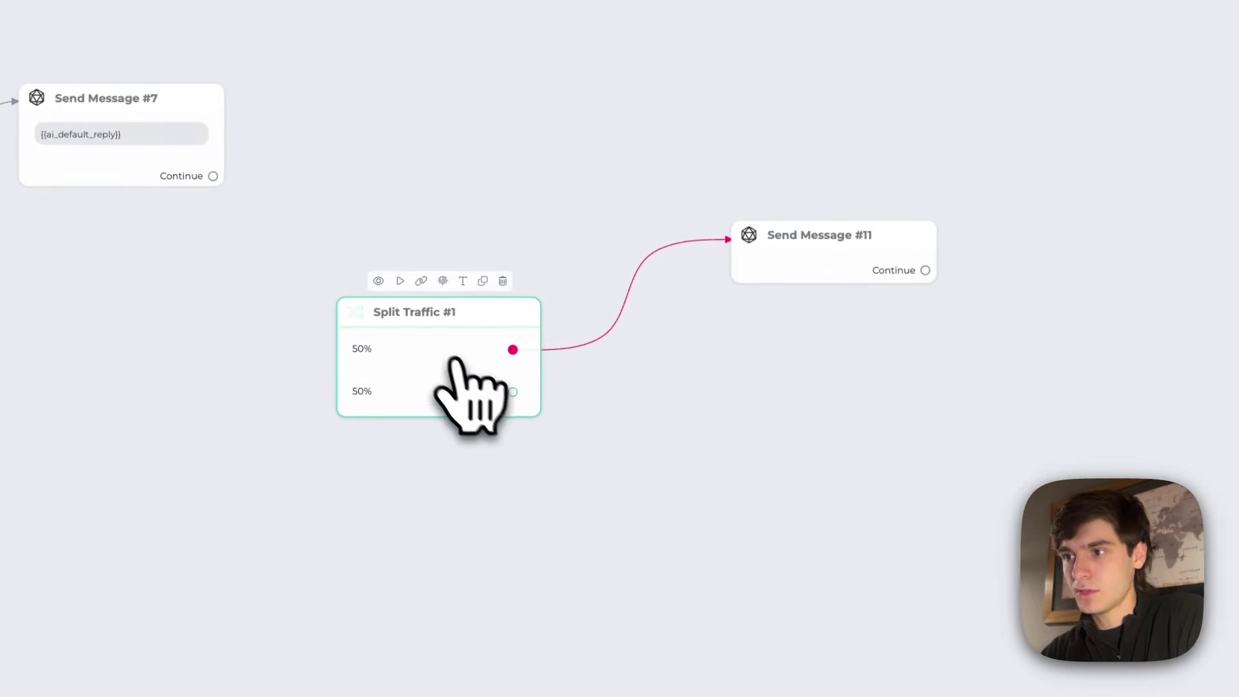
{"action": "left_click_drag", "start_coordinate": [509, 392], "coordinate": [471, 354]}
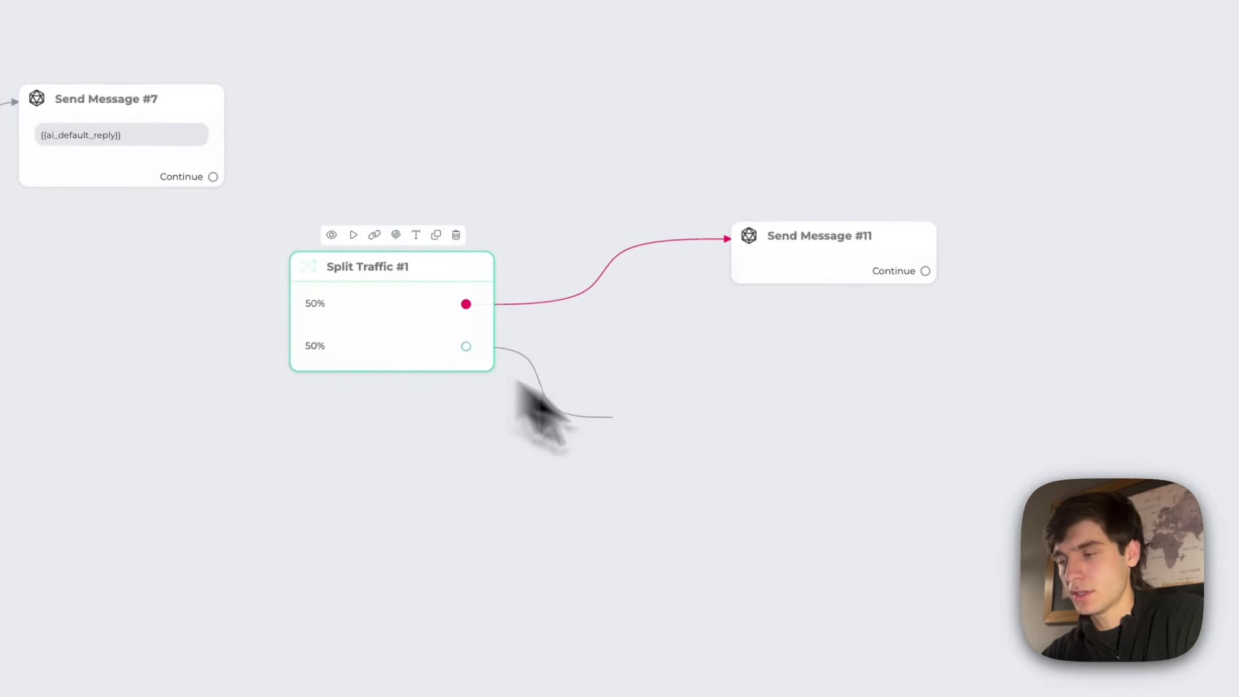
{"action": "left_click_drag", "start_coordinate": [523, 387], "coordinate": [612, 450]}
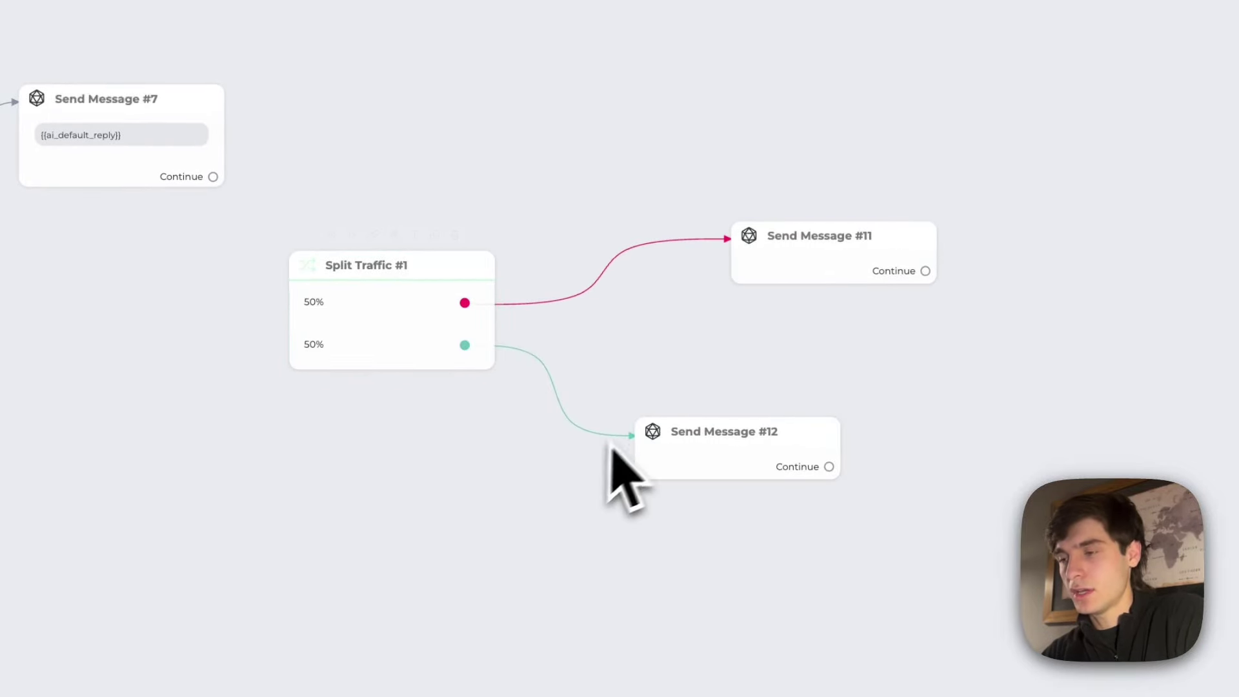
Delete Split Traffic #1, Send Messages #11, #12, #1, #2, #5, Wait #1 and Condition #1.
{"action": "left_click", "coordinate": [456, 237]}
{"action": "left_click", "coordinate": [899, 207]}
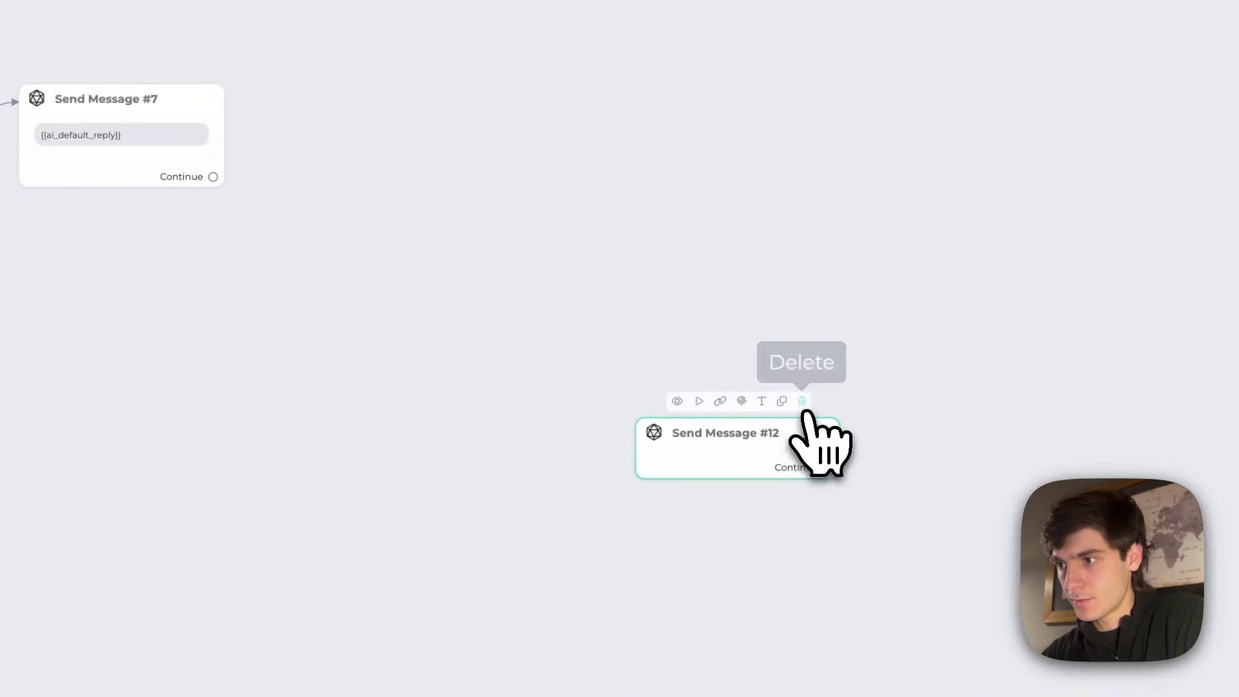
{"action": "left_click", "coordinate": [804, 405]}
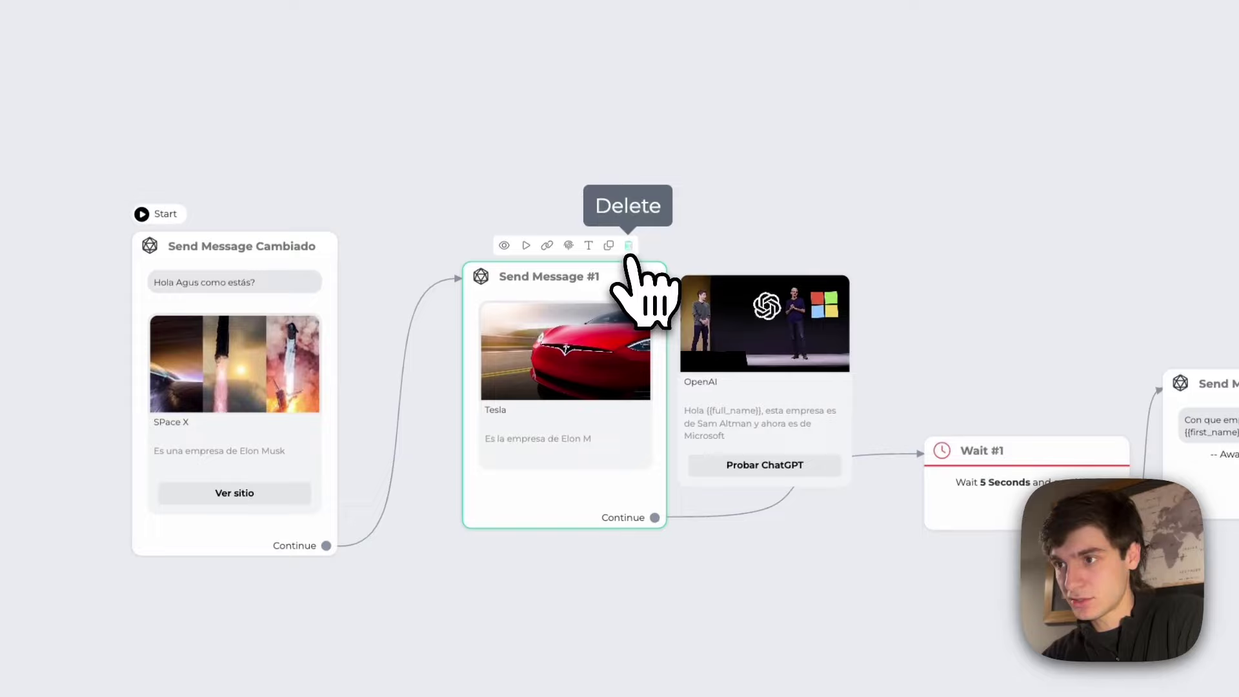
{"action": "left_click", "coordinate": [630, 263]}
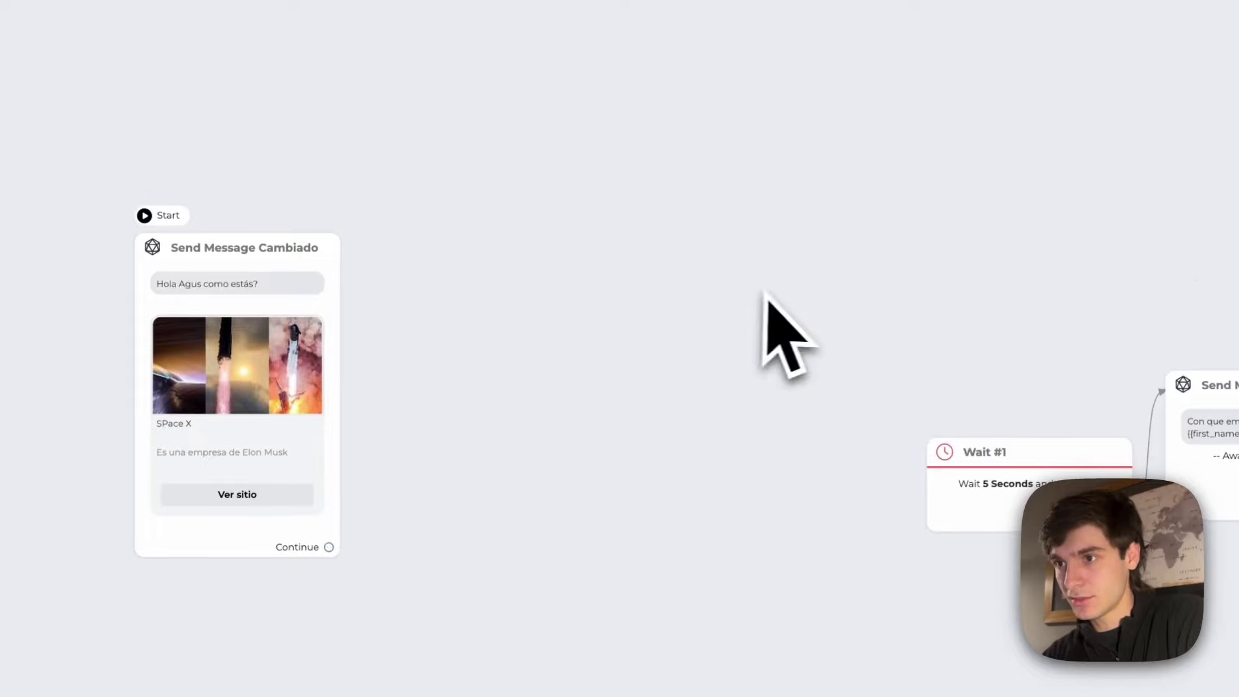
{"action": "left_click", "coordinate": [430, 385]}
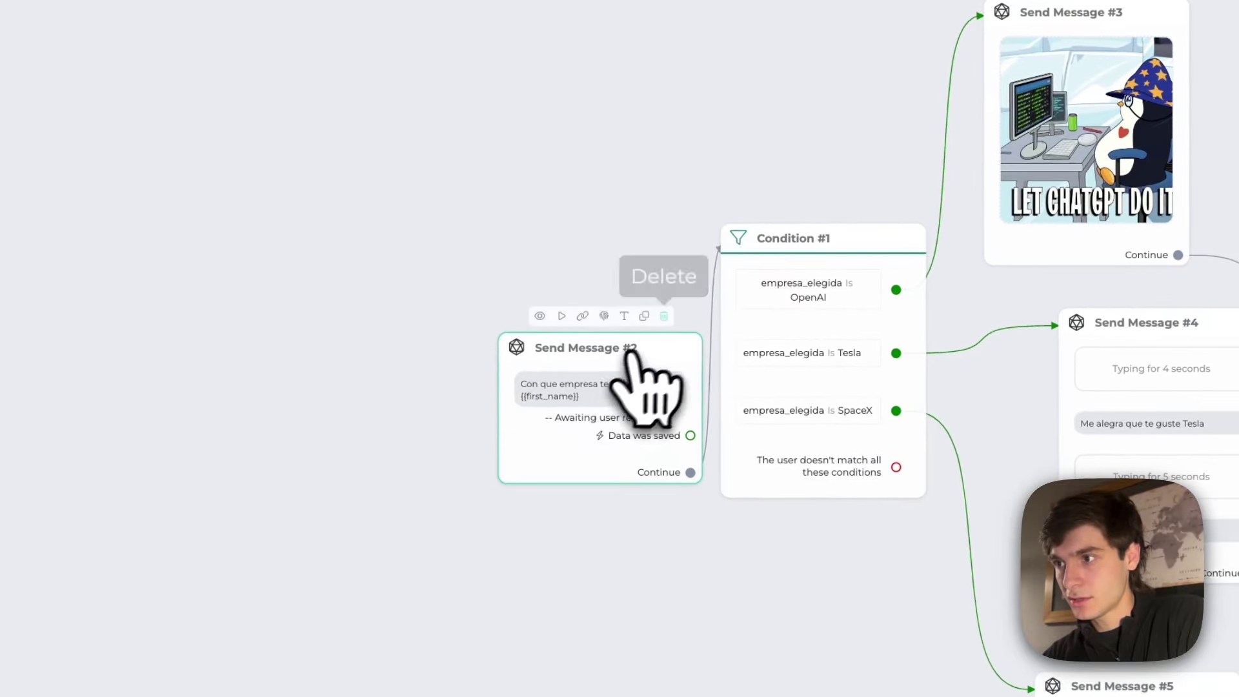
{"action": "left_click", "coordinate": [663, 316]}
{"action": "left_click", "coordinate": [885, 208]}
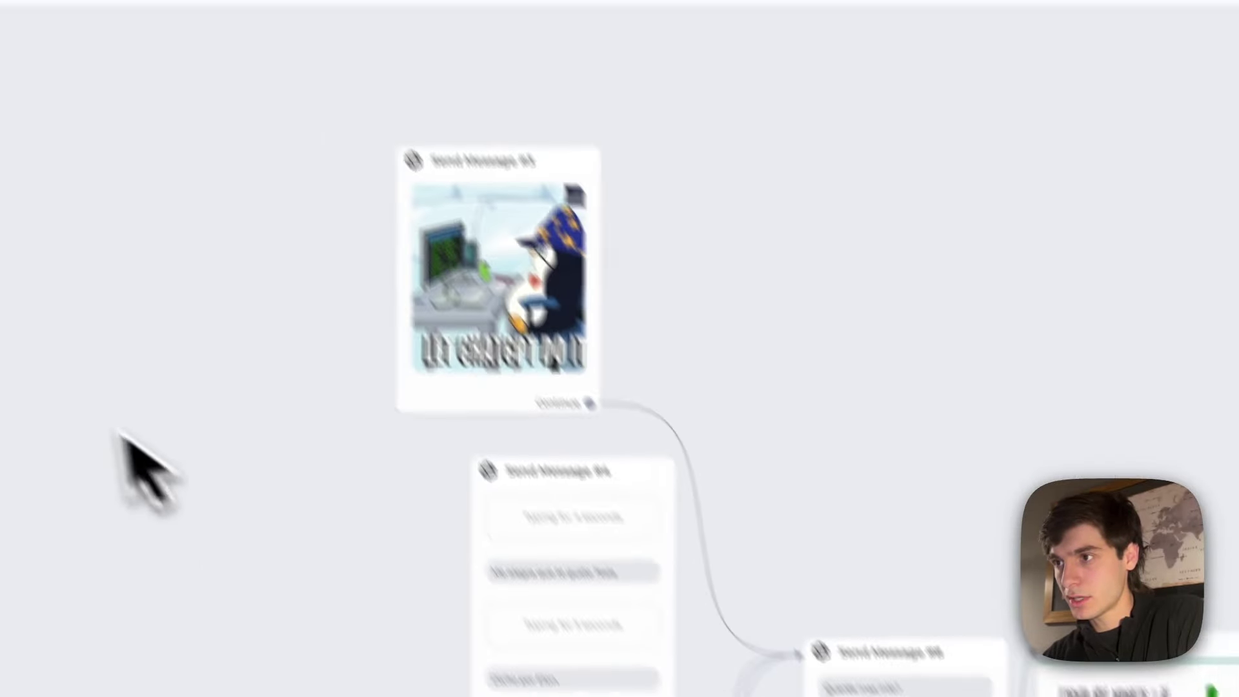
{"action": "left_click", "coordinate": [544, 135]}
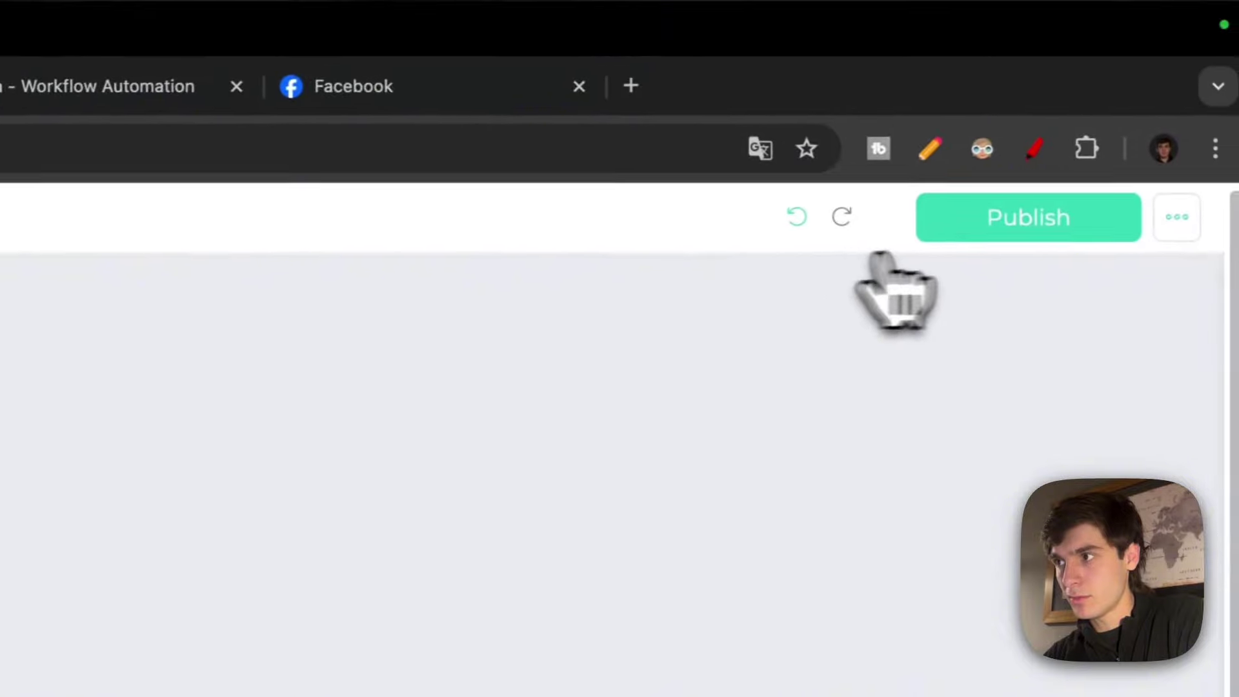
Restore the flow's most recent saved version from Flow Versions.
{"action": "left_click", "coordinate": [1177, 217]}
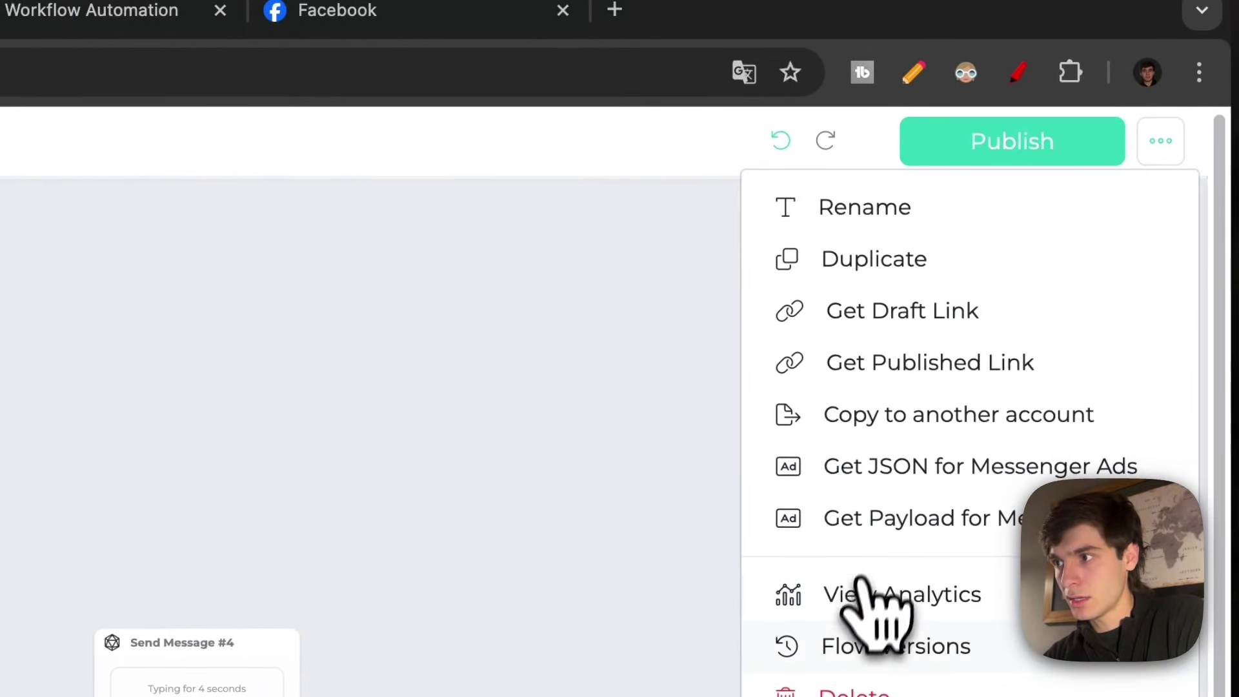
{"action": "left_click", "coordinate": [846, 639]}
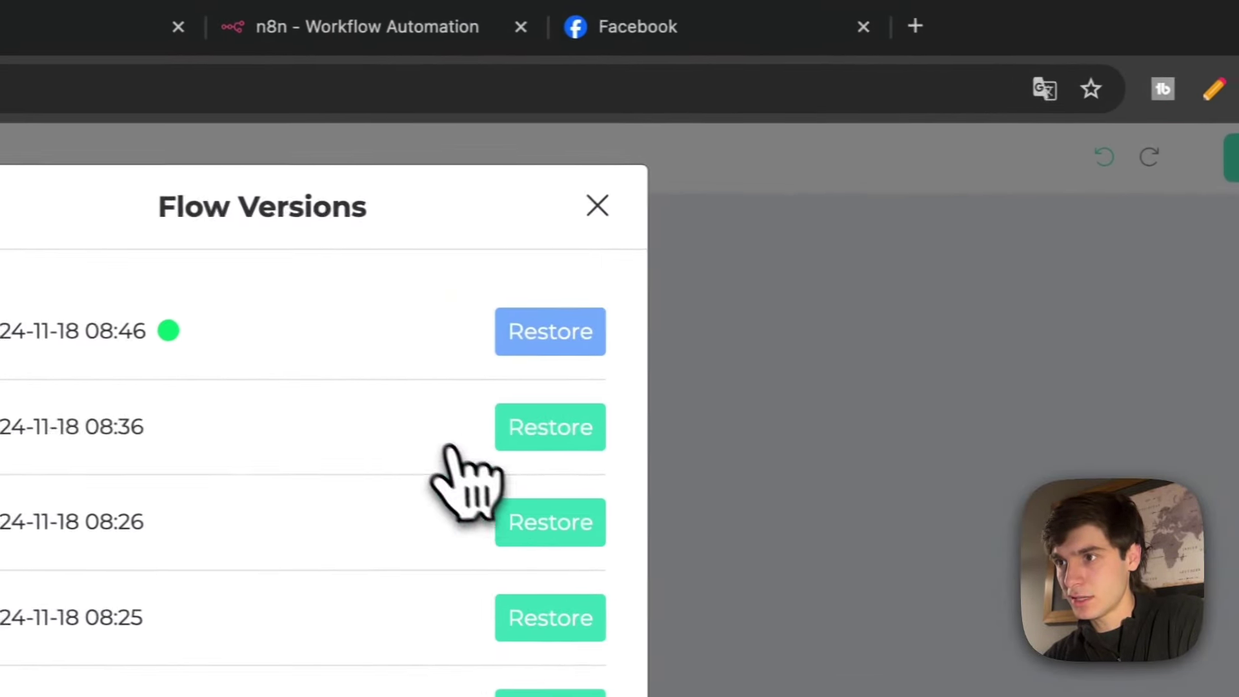
{"action": "left_click", "coordinate": [607, 332]}
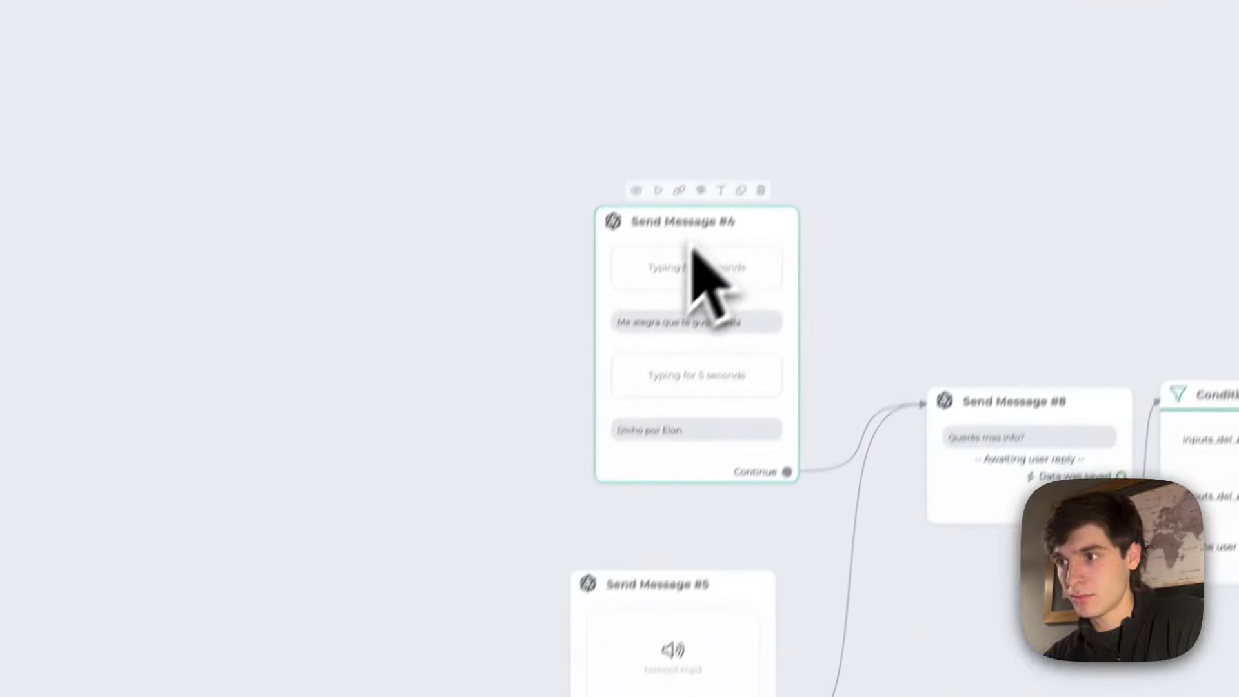
Delete Send Message #4 through #10 and Condition #1, keeping only the start node.
{"action": "left_click", "coordinate": [782, 140]}
{"action": "left_click", "coordinate": [759, 500]}
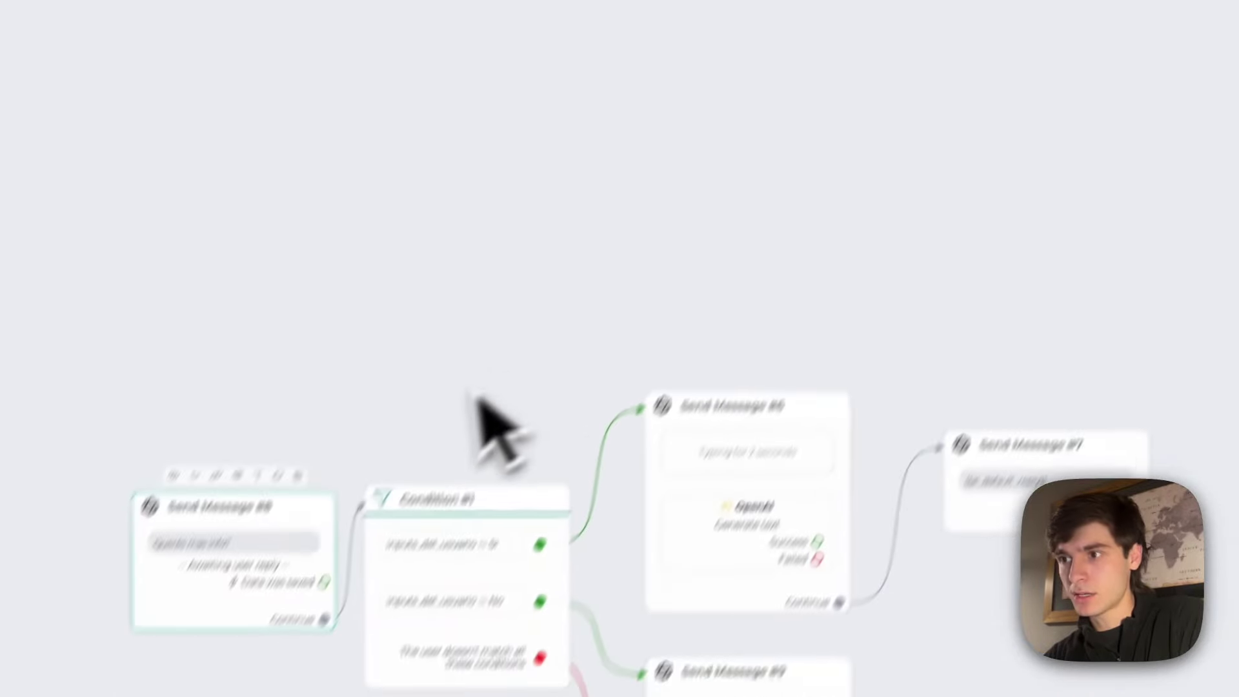
{"action": "left_click", "coordinate": [300, 476]}
{"action": "left_click", "coordinate": [531, 473]}
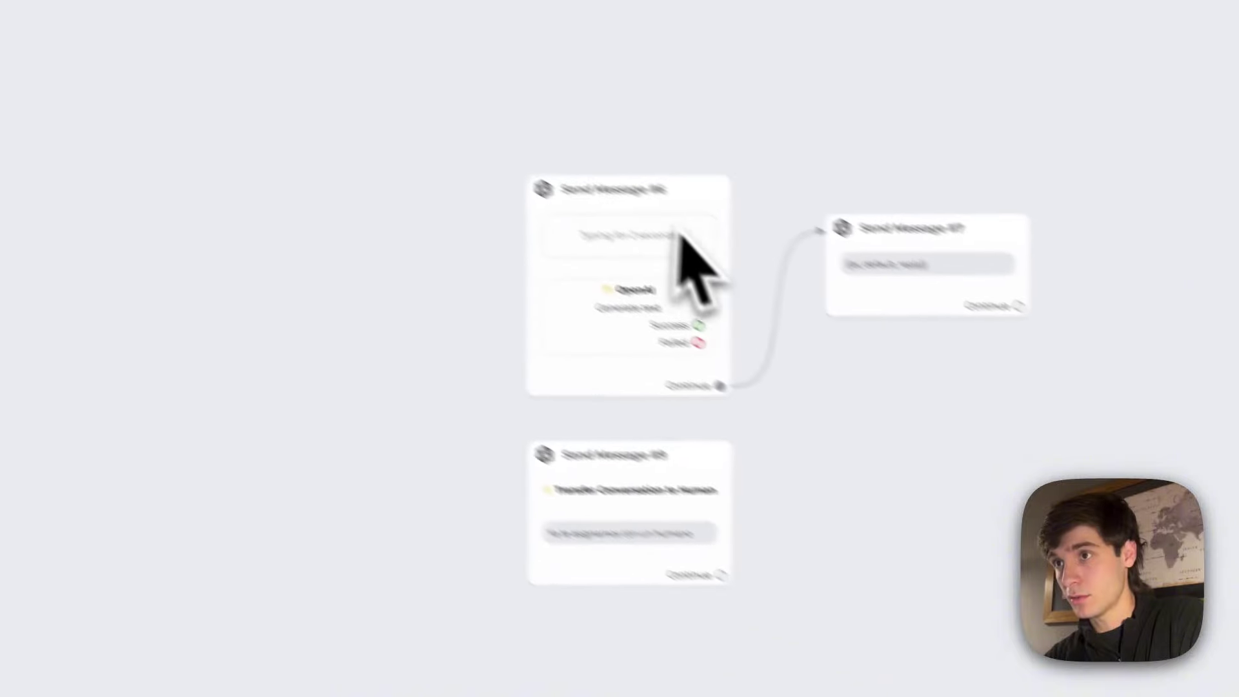
{"action": "left_click", "coordinate": [880, 262]}
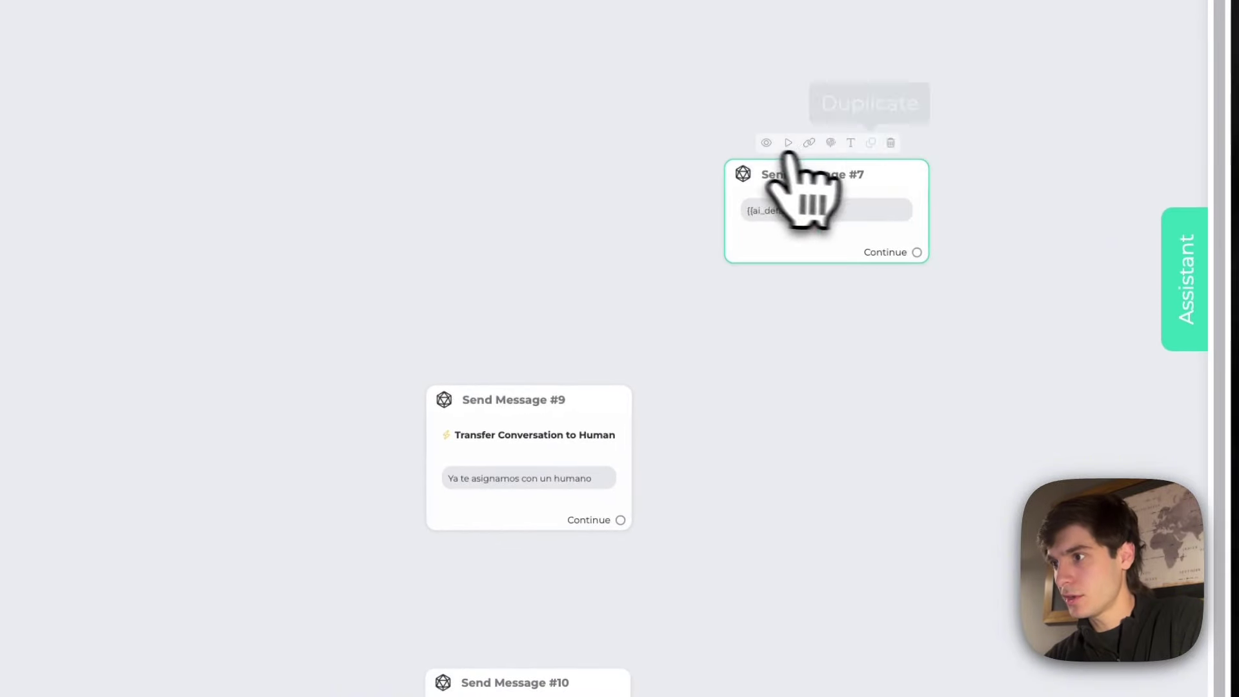
{"action": "left_click", "coordinate": [891, 143]}
{"action": "left_click", "coordinate": [593, 369]}
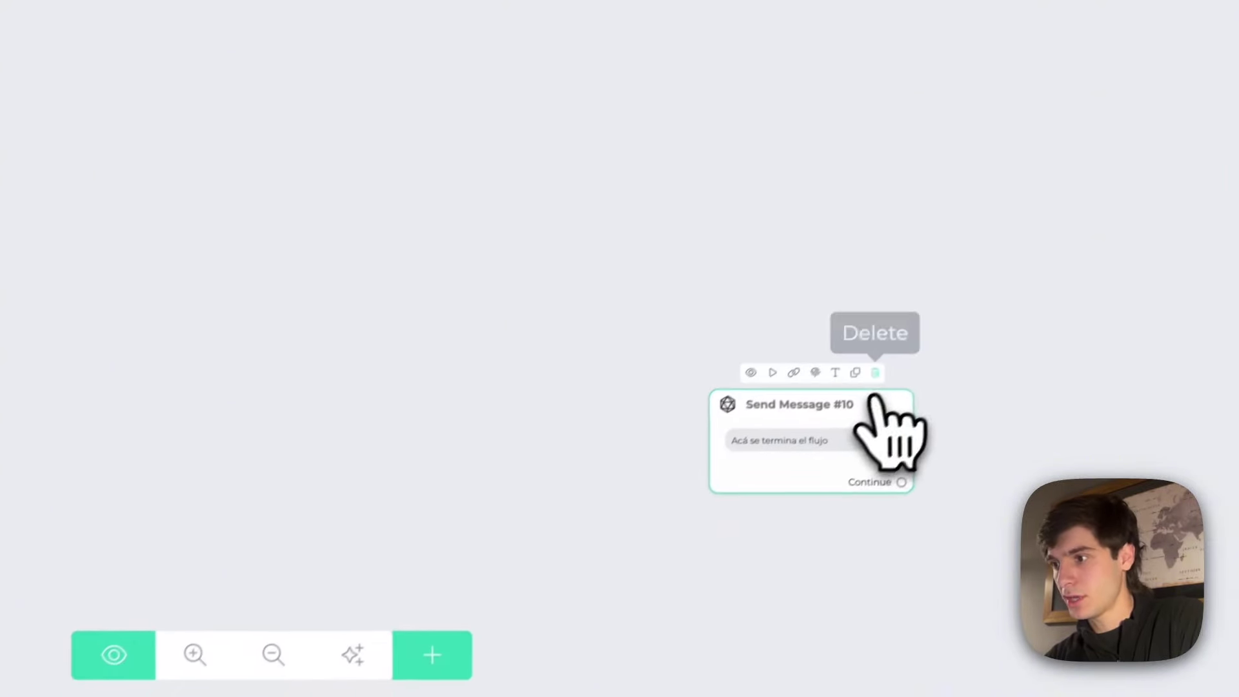
{"action": "left_click", "coordinate": [594, 651]}
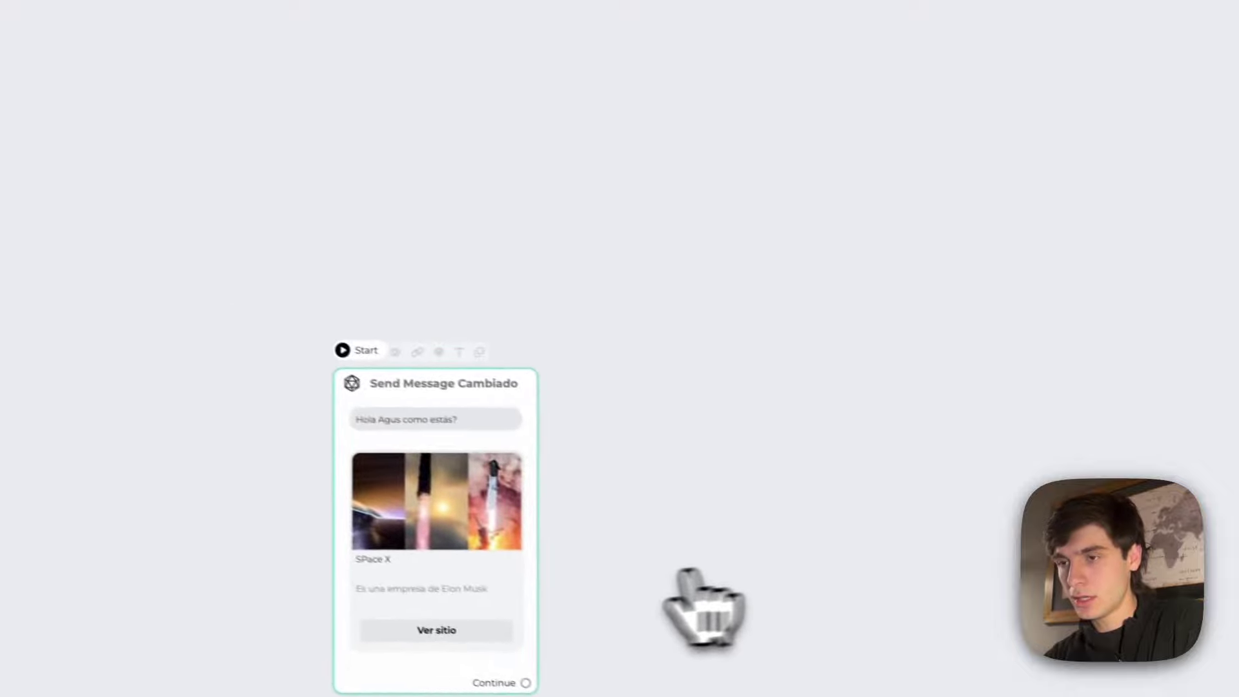
Remove the text and image cards from the Send Message Cambiado step.
{"action": "left_click", "coordinate": [473, 535]}
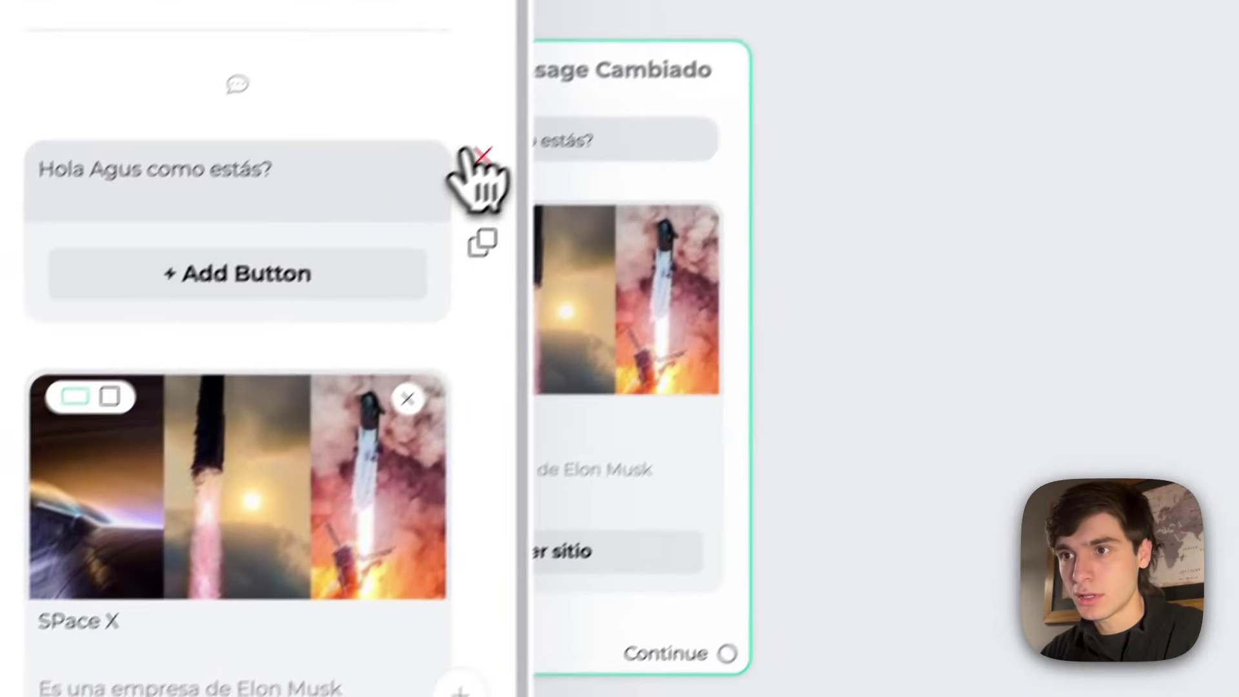
{"action": "left_click", "coordinate": [347, 291]}
{"action": "left_click", "coordinate": [346, 292]}
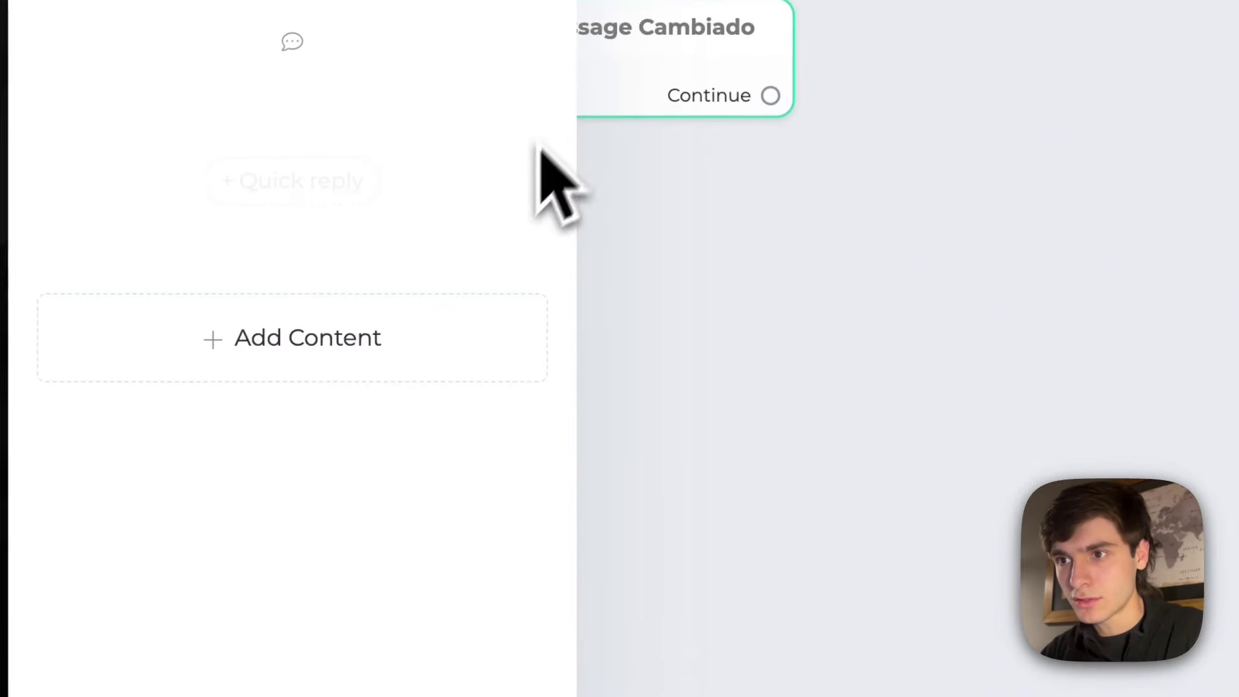
Add an OpenAI action to the step, review its action types, and edit Custom Instructions.
{"action": "left_click", "coordinate": [459, 303]}
{"action": "mouse_move", "coordinate": [213, 553]}
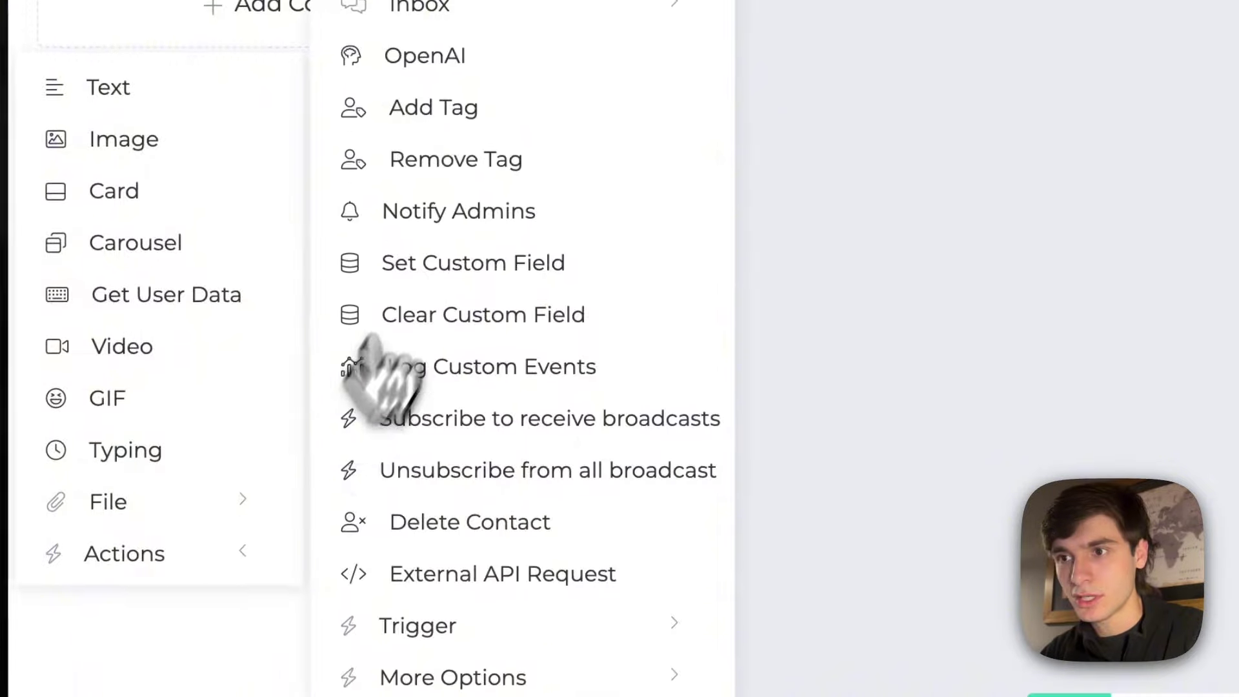
{"action": "left_click", "coordinate": [439, 57]}
{"action": "left_click", "coordinate": [313, 327]}
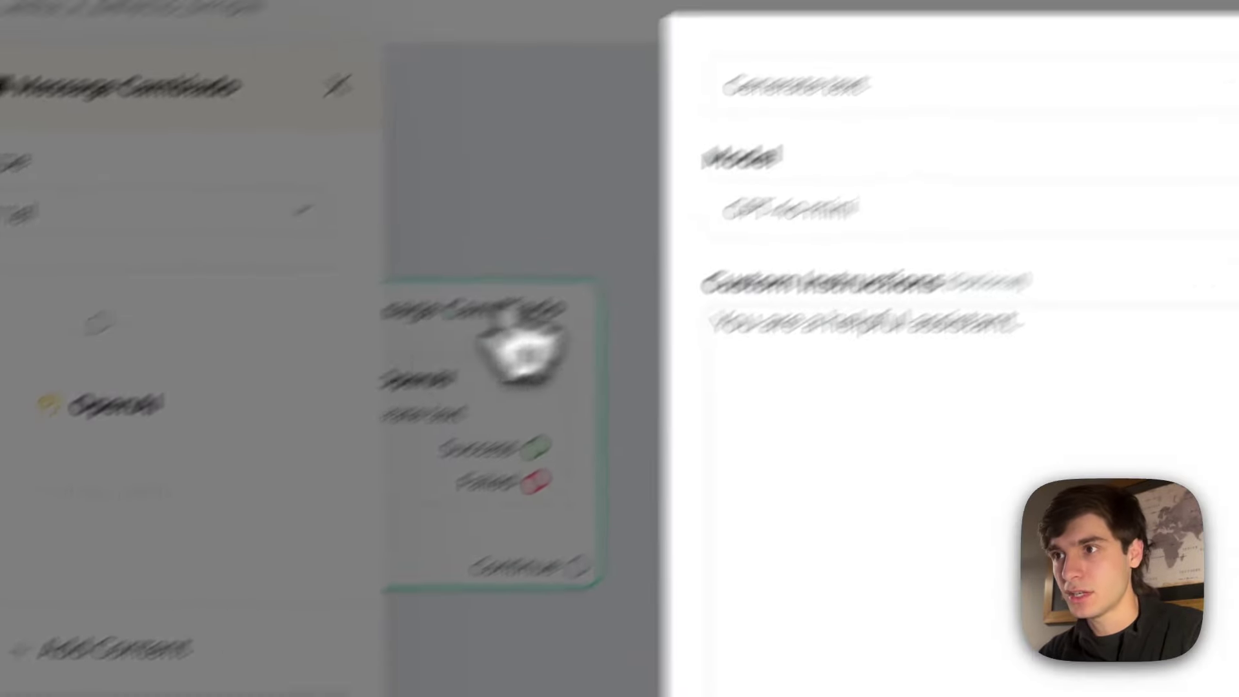
{"action": "left_click", "coordinate": [840, 86]}
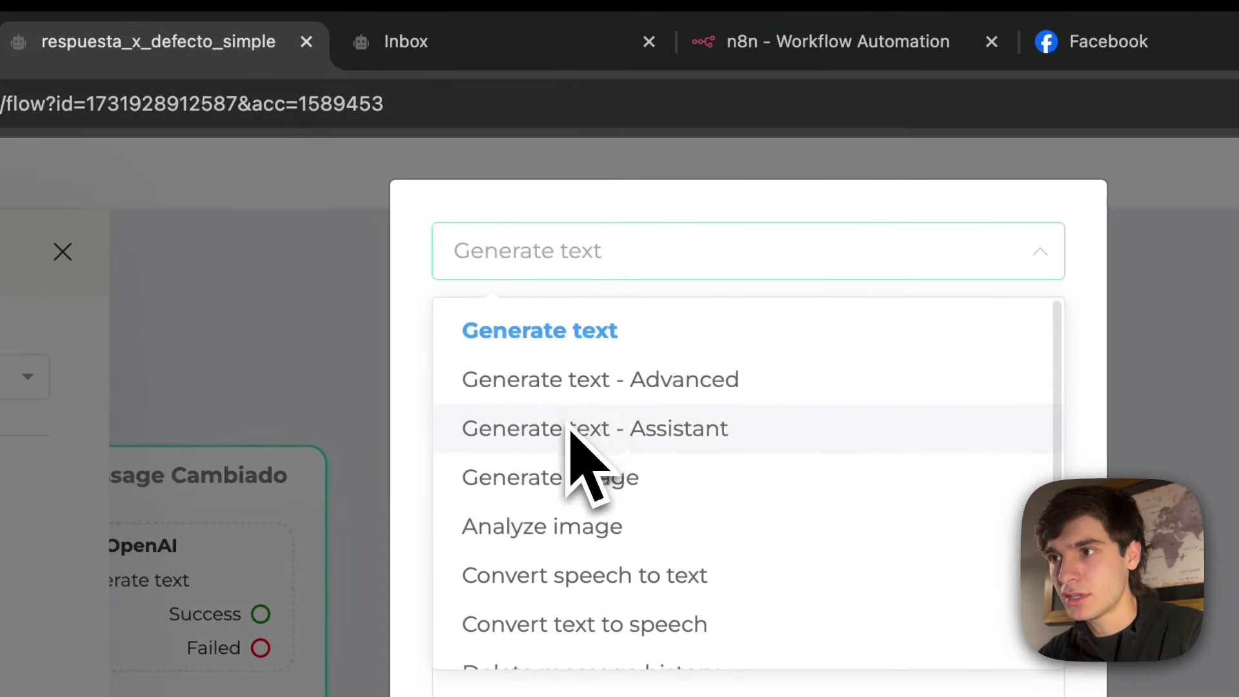
{"action": "scroll", "coordinate": [581, 529], "scroll_direction": "down", "scroll_amount": 1}
{"action": "scroll", "coordinate": [585, 555], "scroll_direction": "up", "scroll_amount": 1}
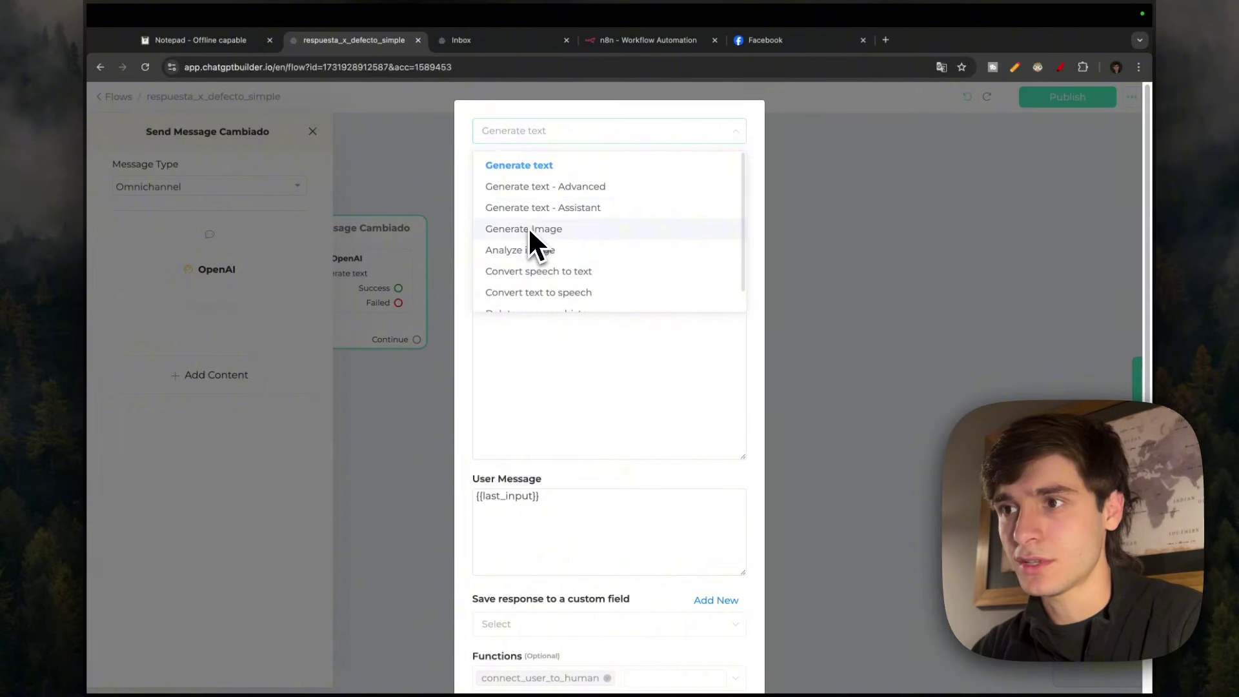
{"action": "scroll", "coordinate": [526, 255], "scroll_direction": "down", "scroll_amount": 1}
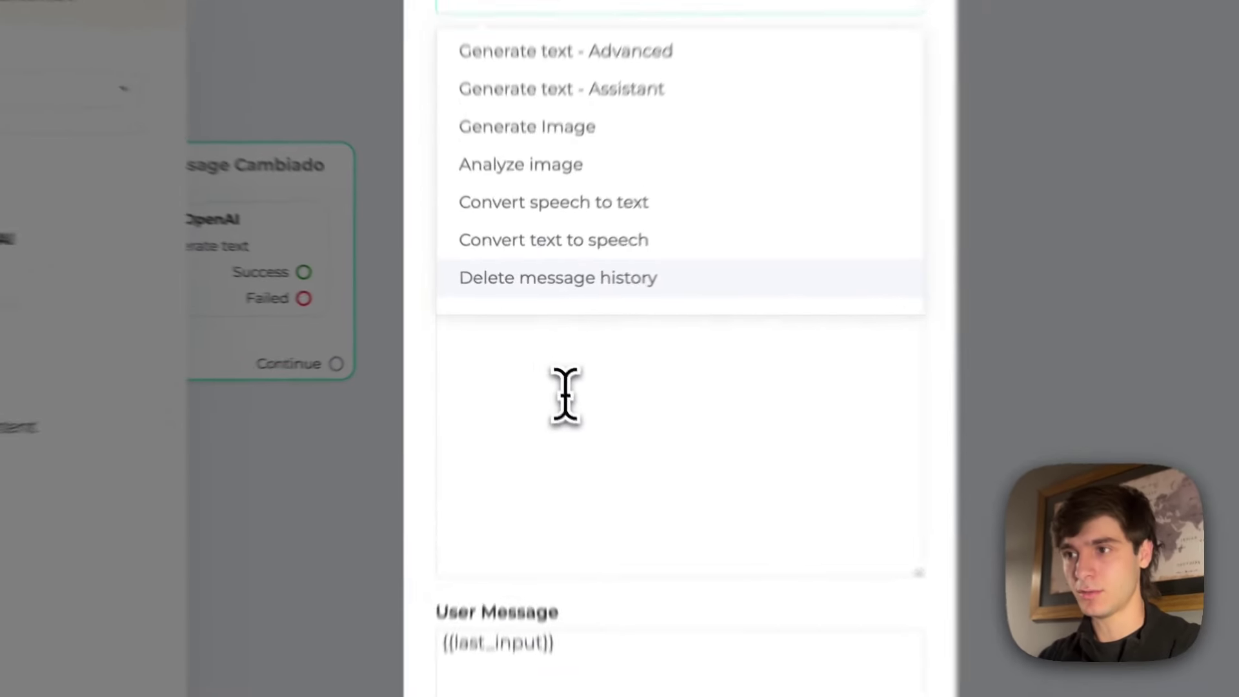
{"action": "left_click", "coordinate": [550, 363]}
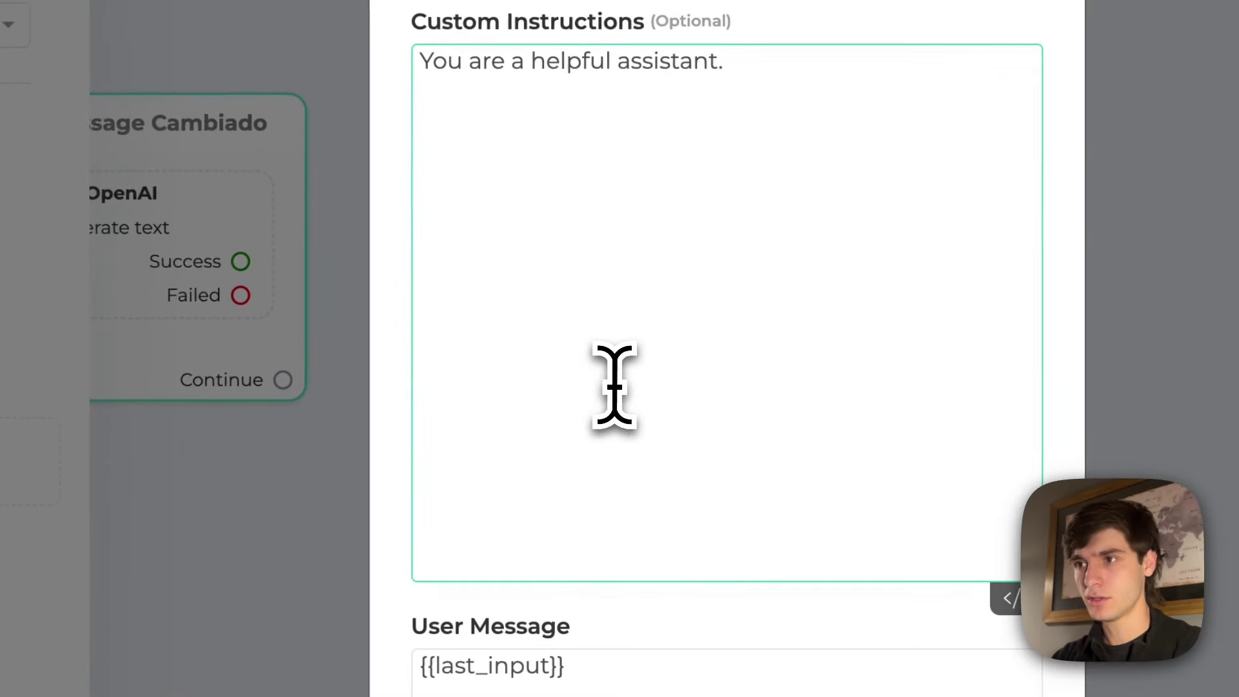
{"action": "scroll", "coordinate": [614, 386], "scroll_direction": "up", "scroll_amount": 2}
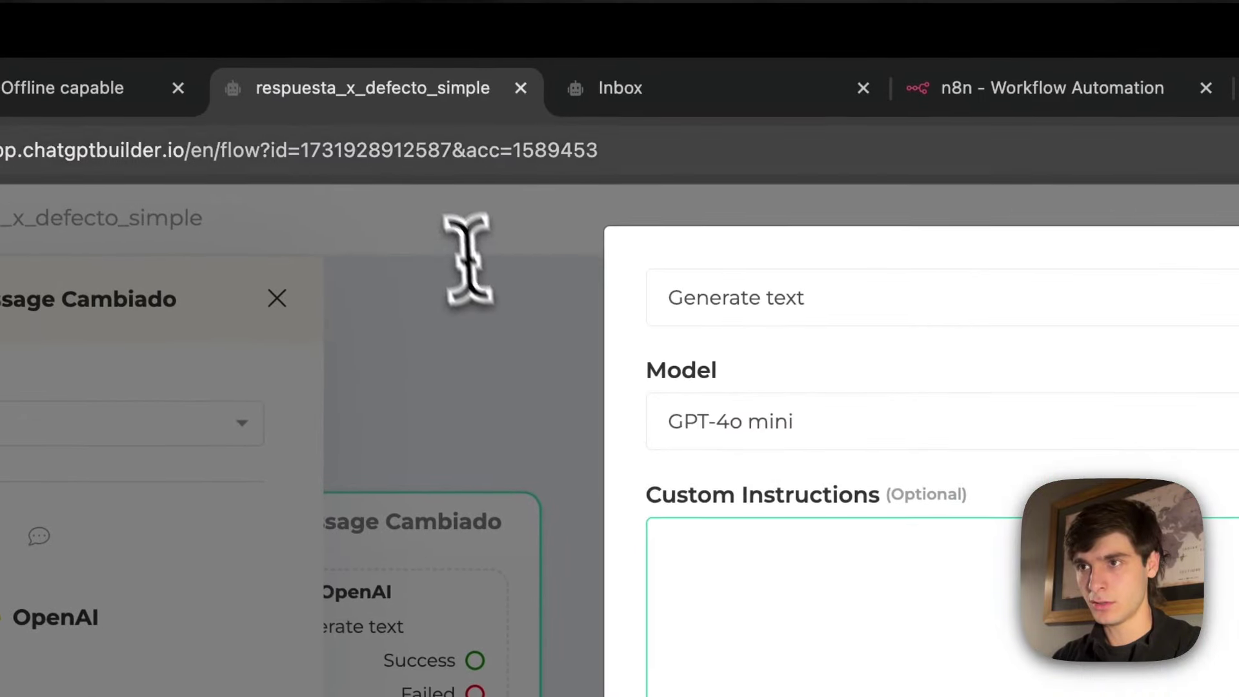
Duplicate the Inbox page into a new tab and go to account Settings.
{"action": "right_click", "coordinate": [404, 40]}
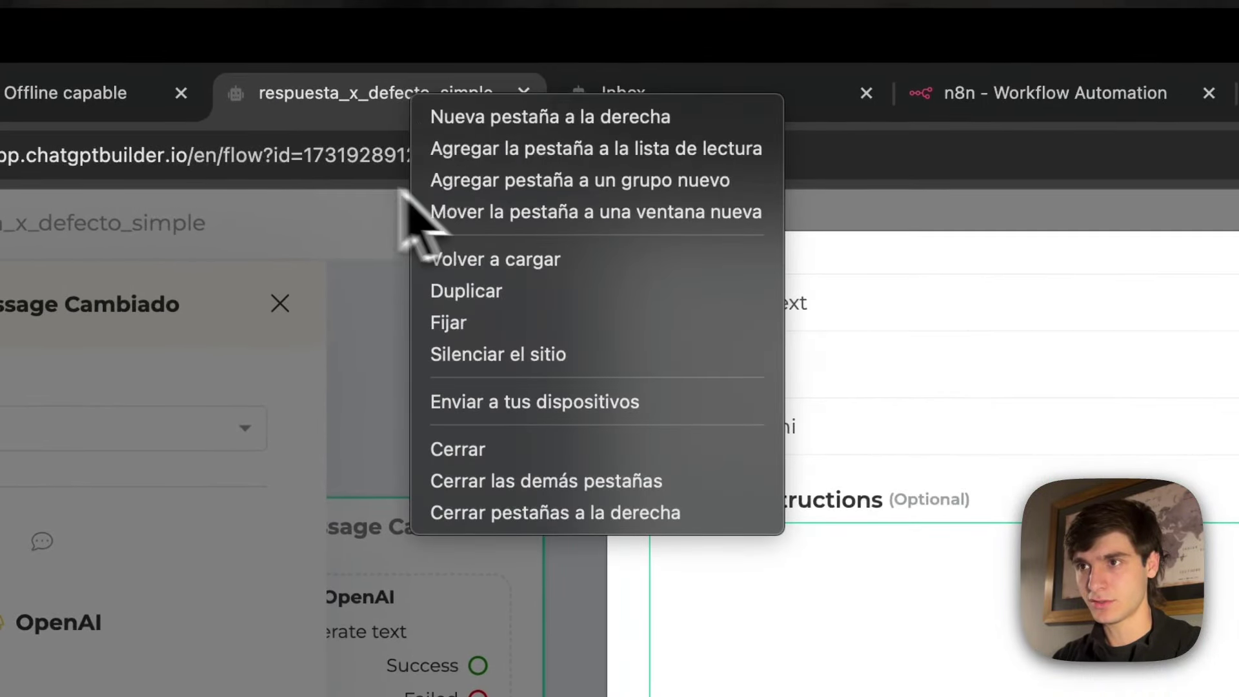
{"action": "key", "text": "Escape"}
{"action": "left_click", "coordinate": [623, 96]}
{"action": "right_click", "coordinate": [659, 97]}
{"action": "left_click", "coordinate": [710, 292]}
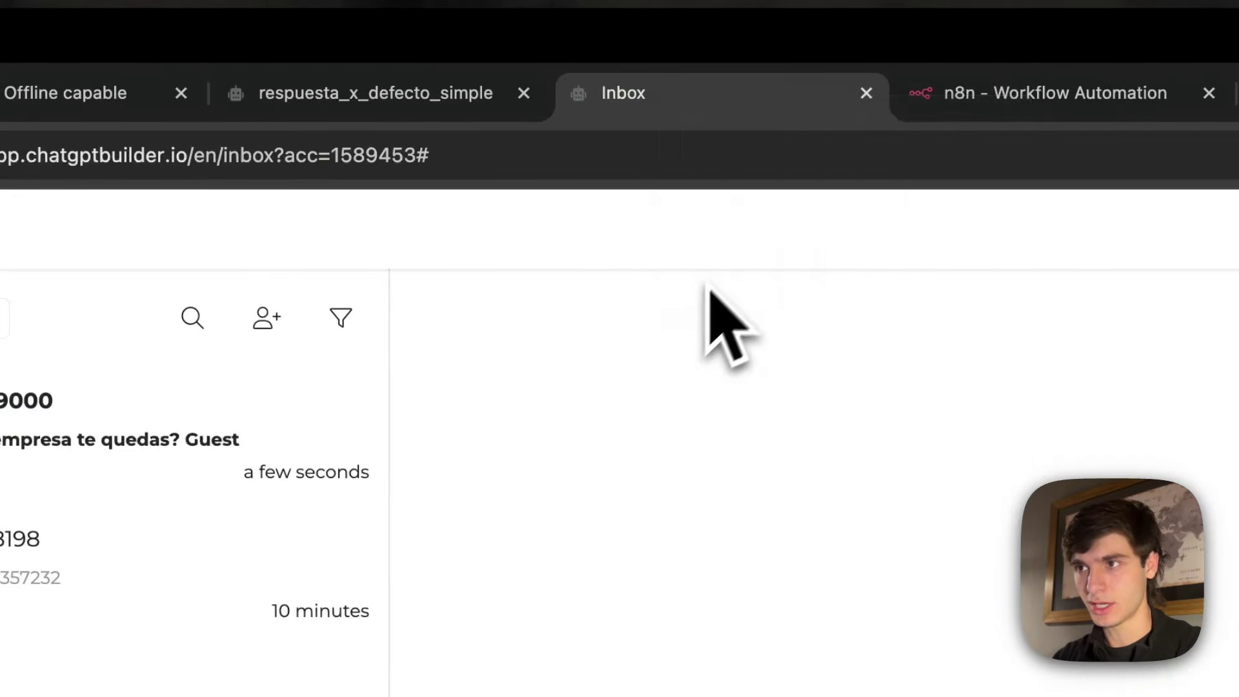
{"action": "mouse_move", "coordinate": [124, 216]}
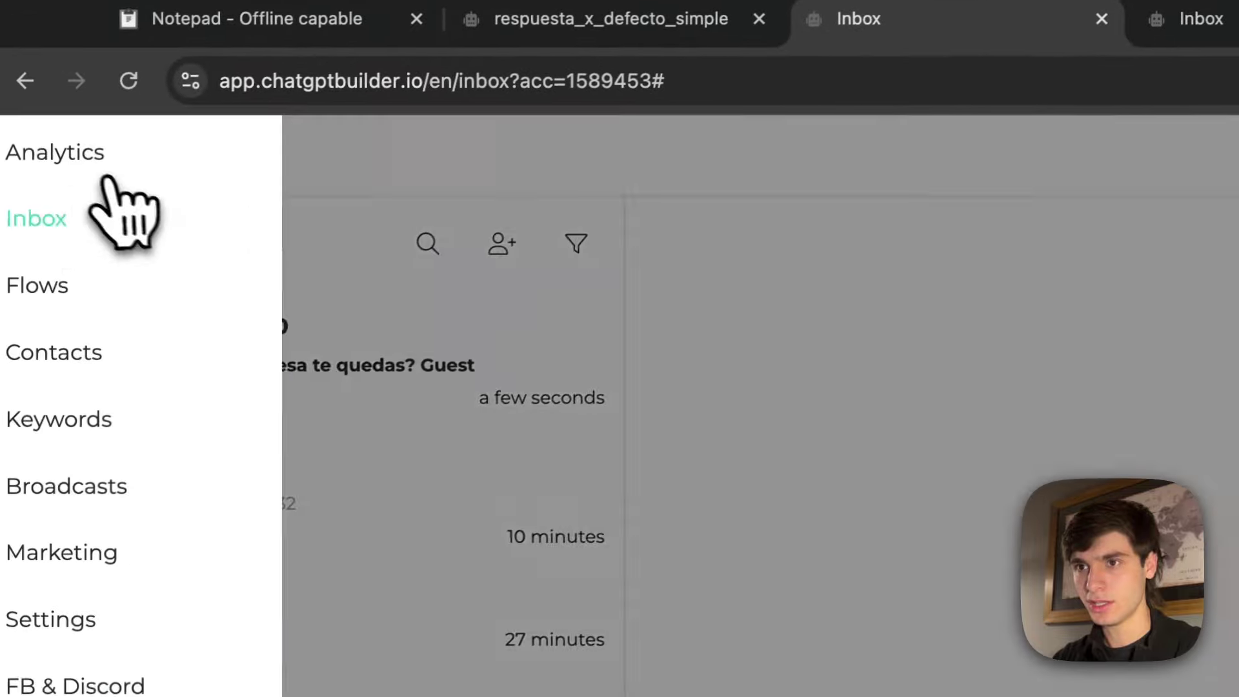
{"action": "left_click", "coordinate": [134, 615]}
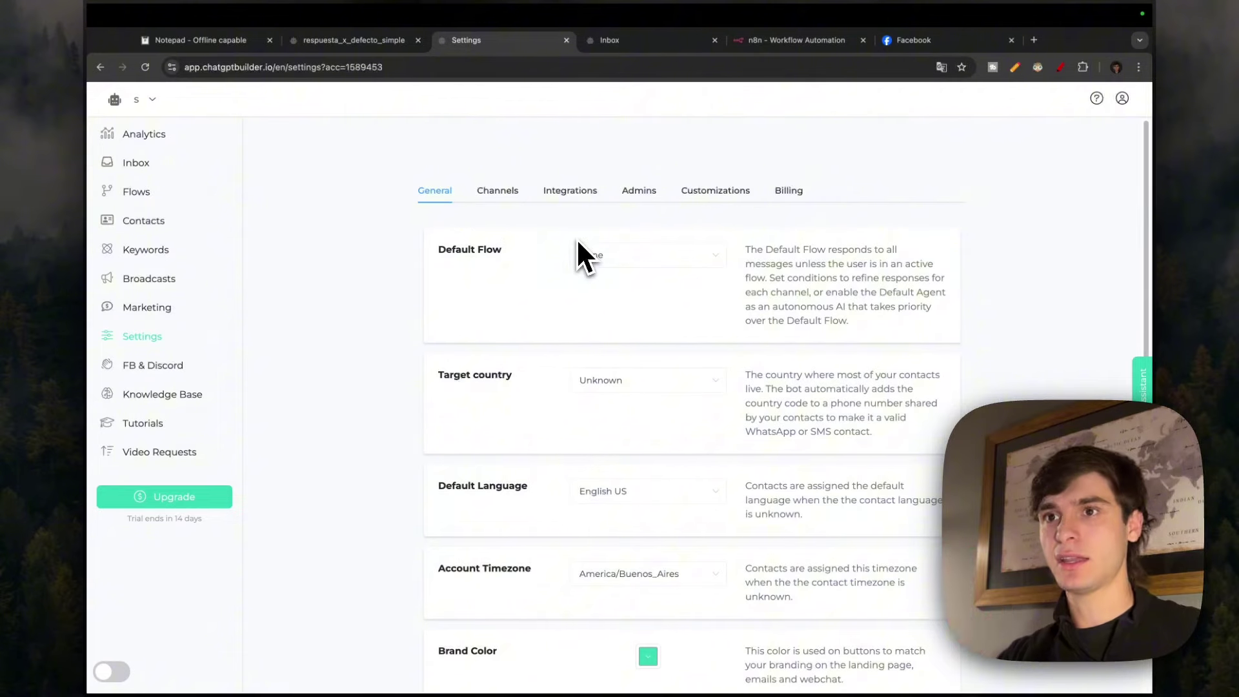
Look over the Contacts and Keywords pages, then return to Settings.
{"action": "left_click", "coordinate": [147, 222]}
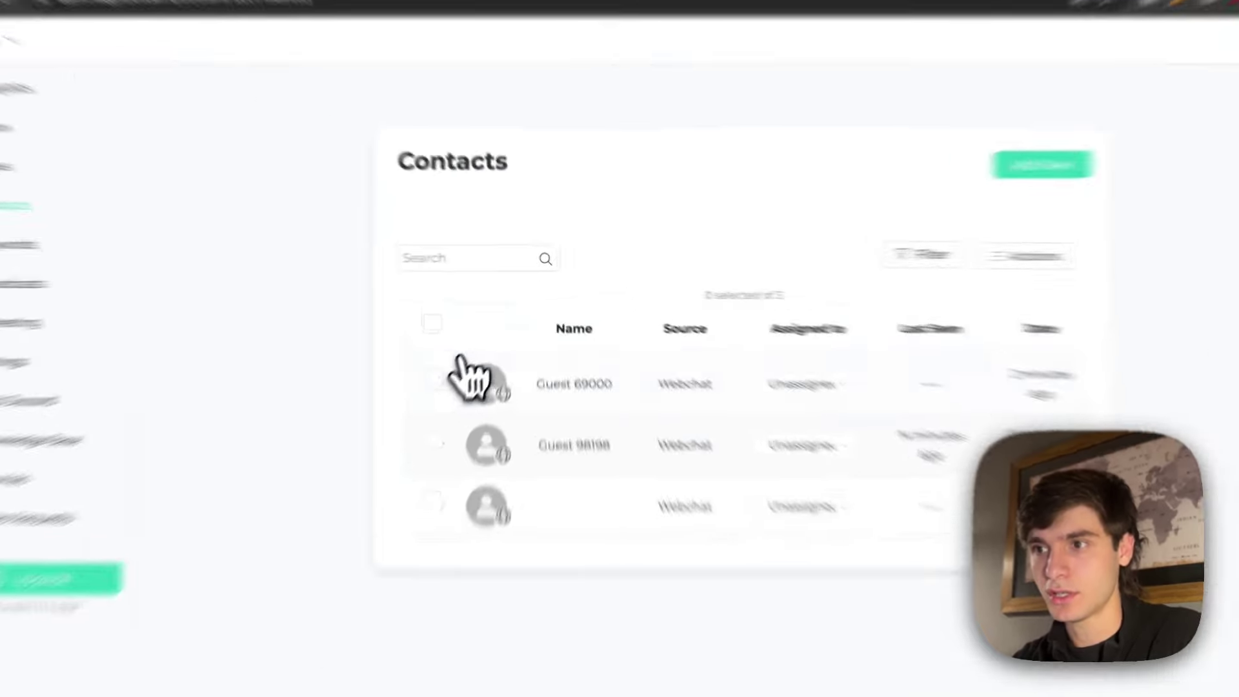
{"action": "left_click", "coordinate": [463, 309]}
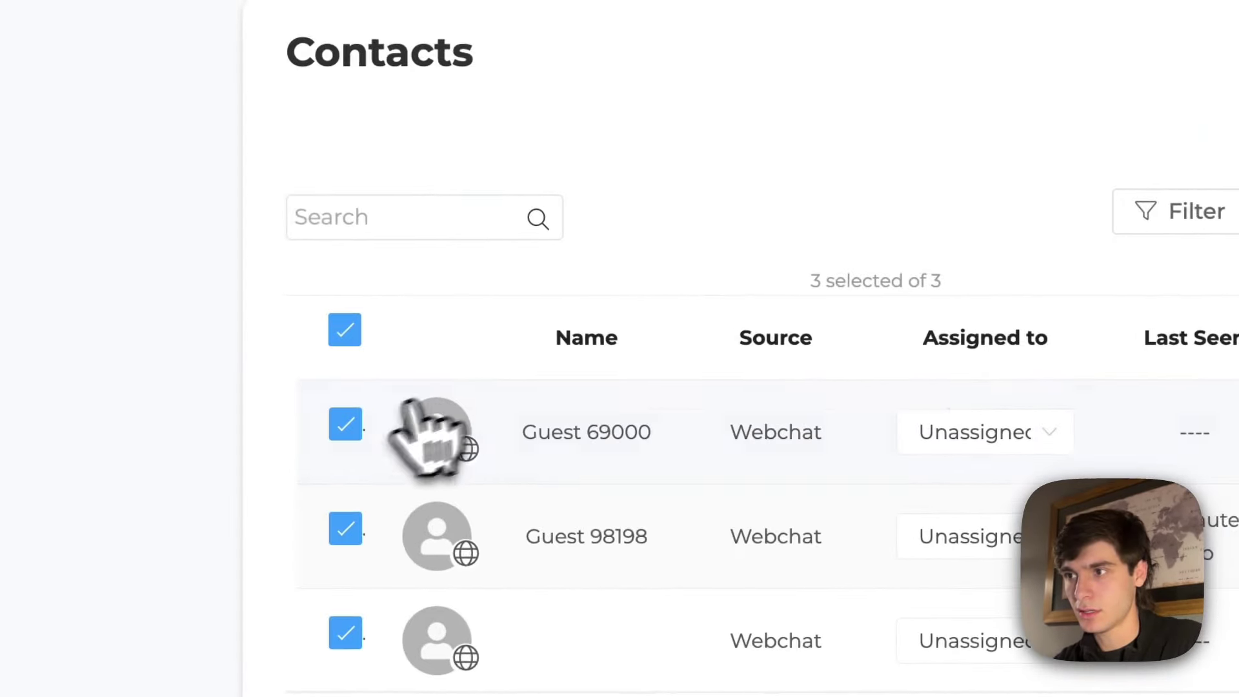
{"action": "left_click", "coordinate": [944, 190]}
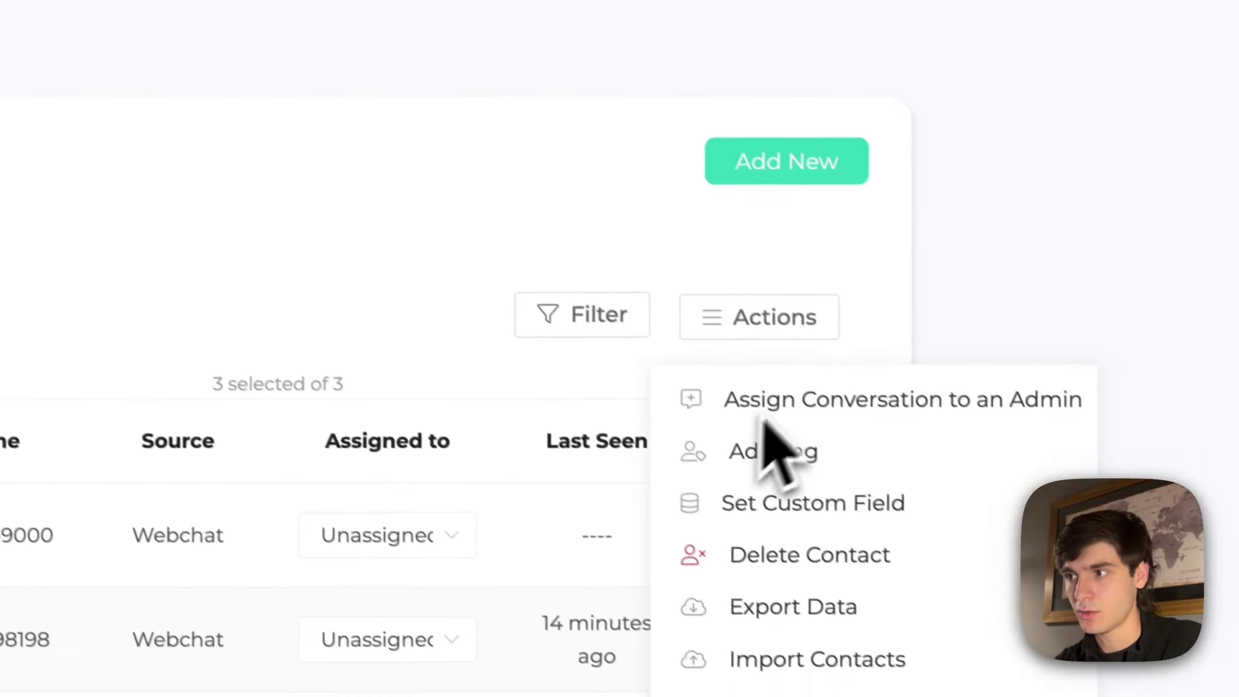
{"action": "left_click", "coordinate": [52, 400]}
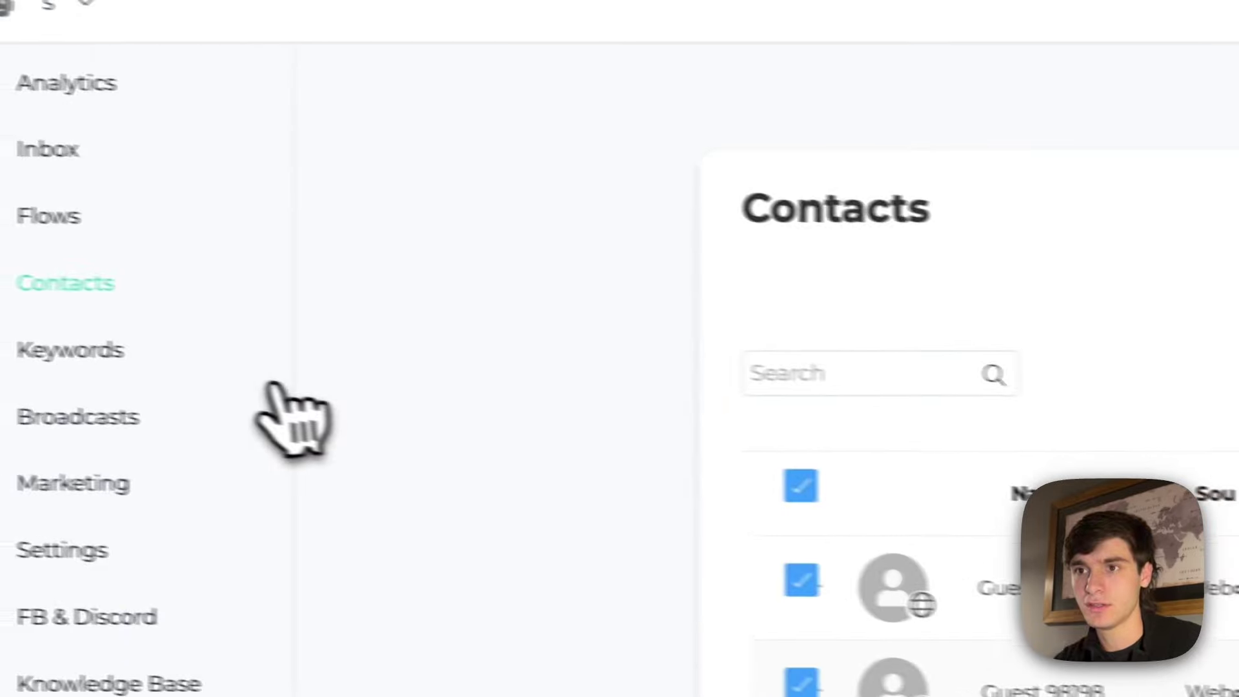
{"action": "left_click", "coordinate": [120, 352]}
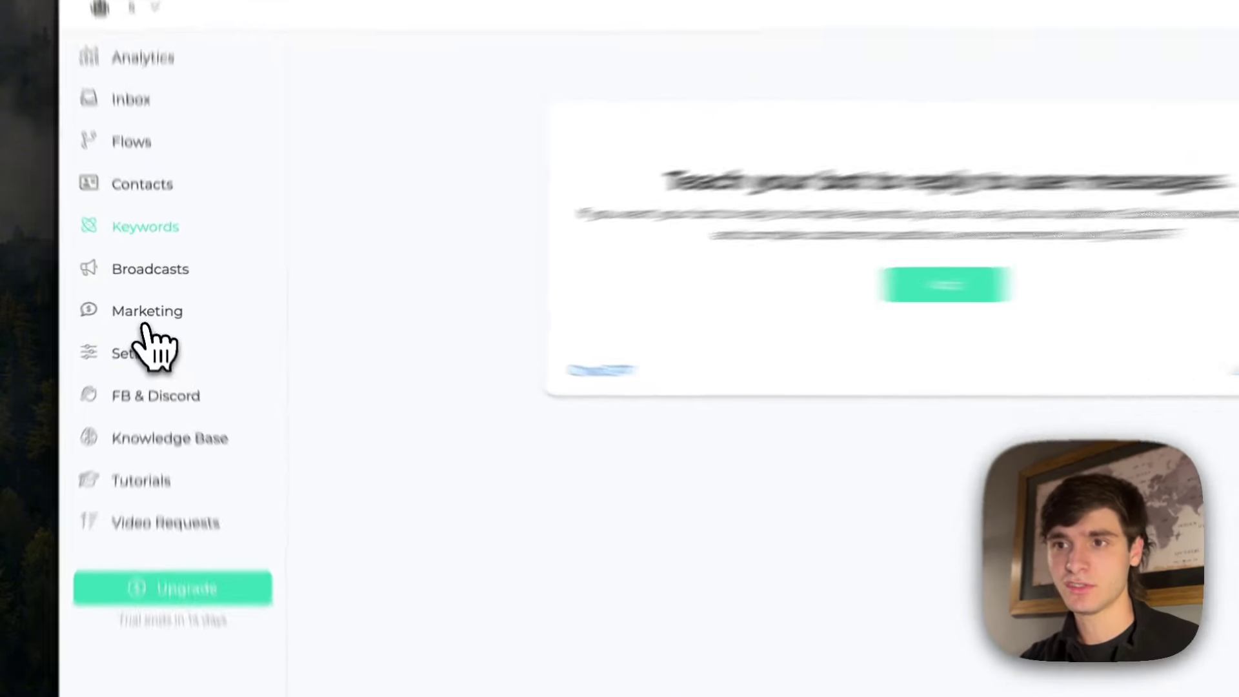
{"action": "left_click", "coordinate": [143, 337]}
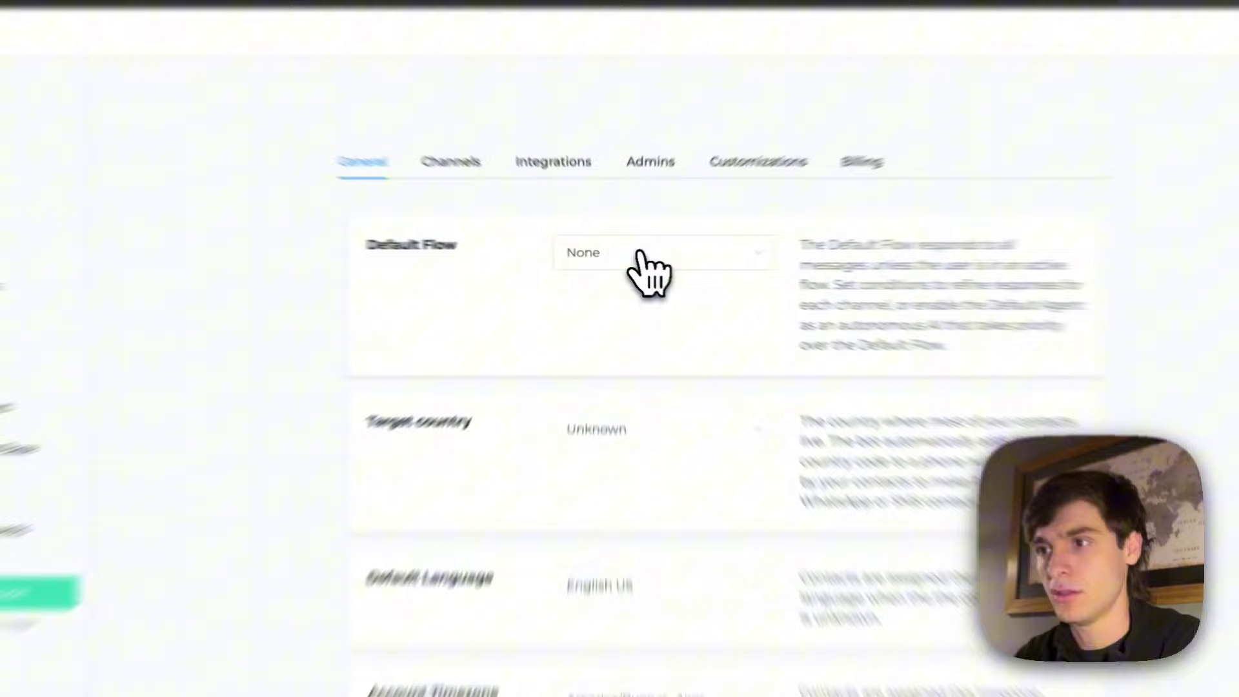
Make respuesta_x_defecto_simple the Default Flow.
{"action": "left_click", "coordinate": [633, 259]}
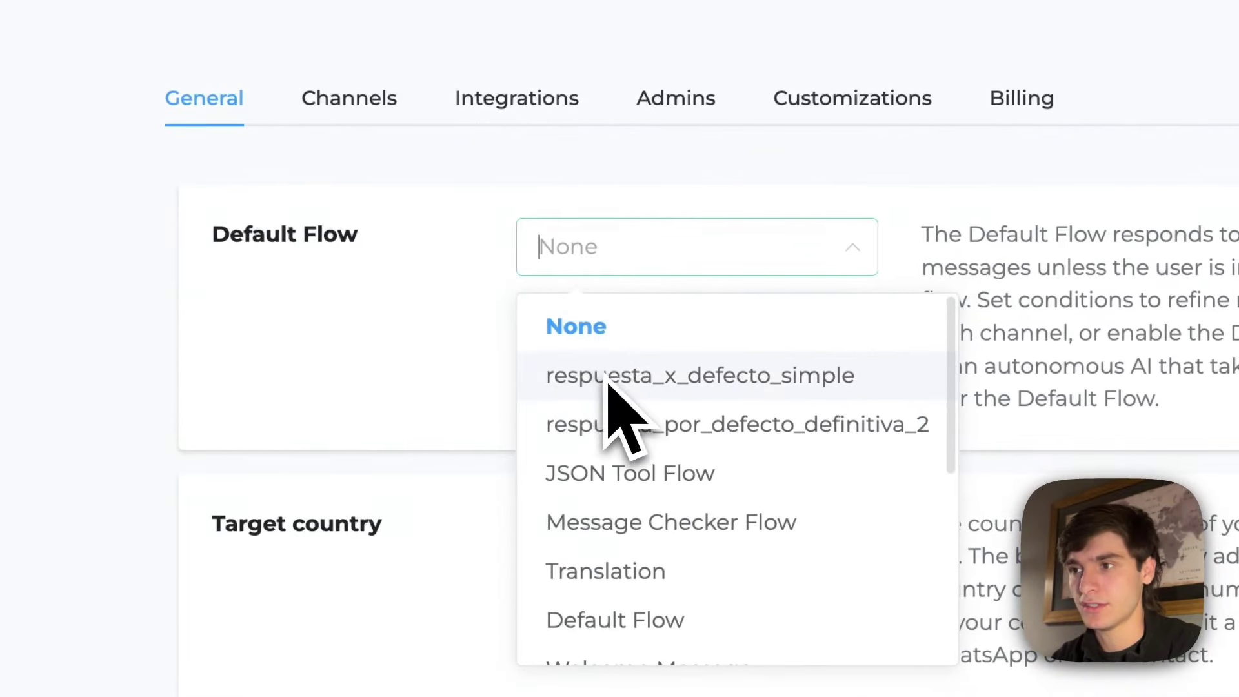
{"action": "scroll", "coordinate": [641, 539], "scroll_direction": "down", "scroll_amount": 3}
{"action": "scroll", "coordinate": [672, 510], "scroll_direction": "up", "scroll_amount": 3}
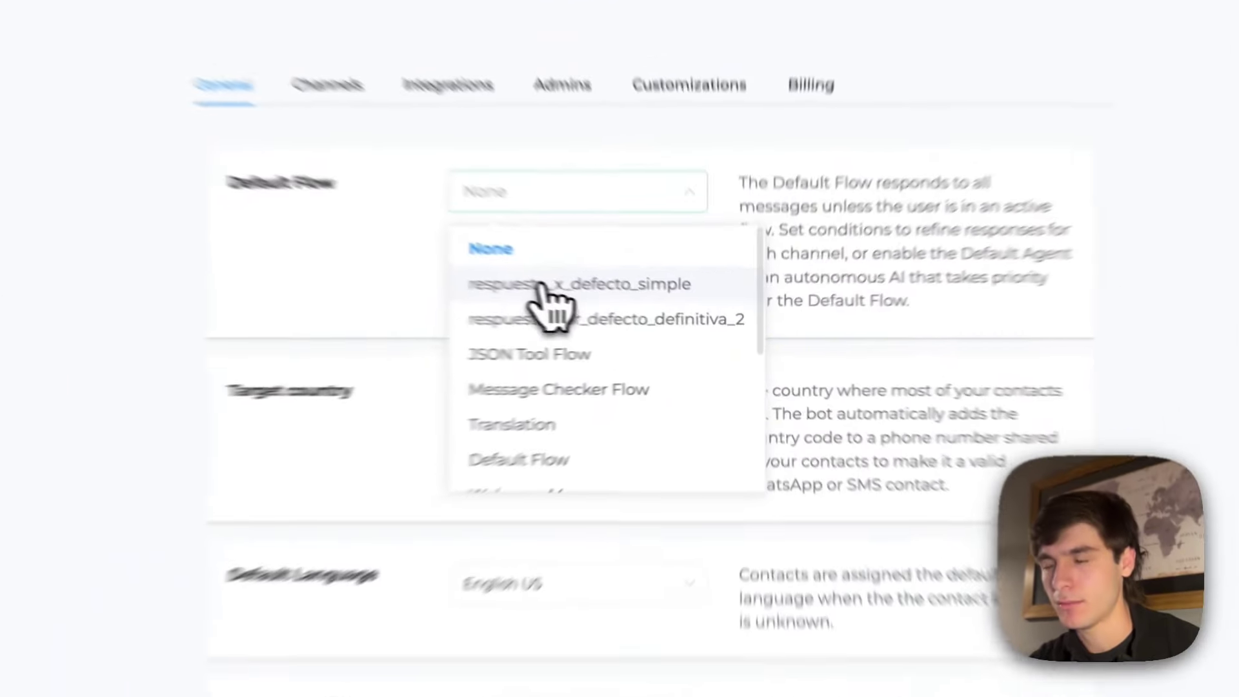
{"action": "left_click", "coordinate": [628, 313]}
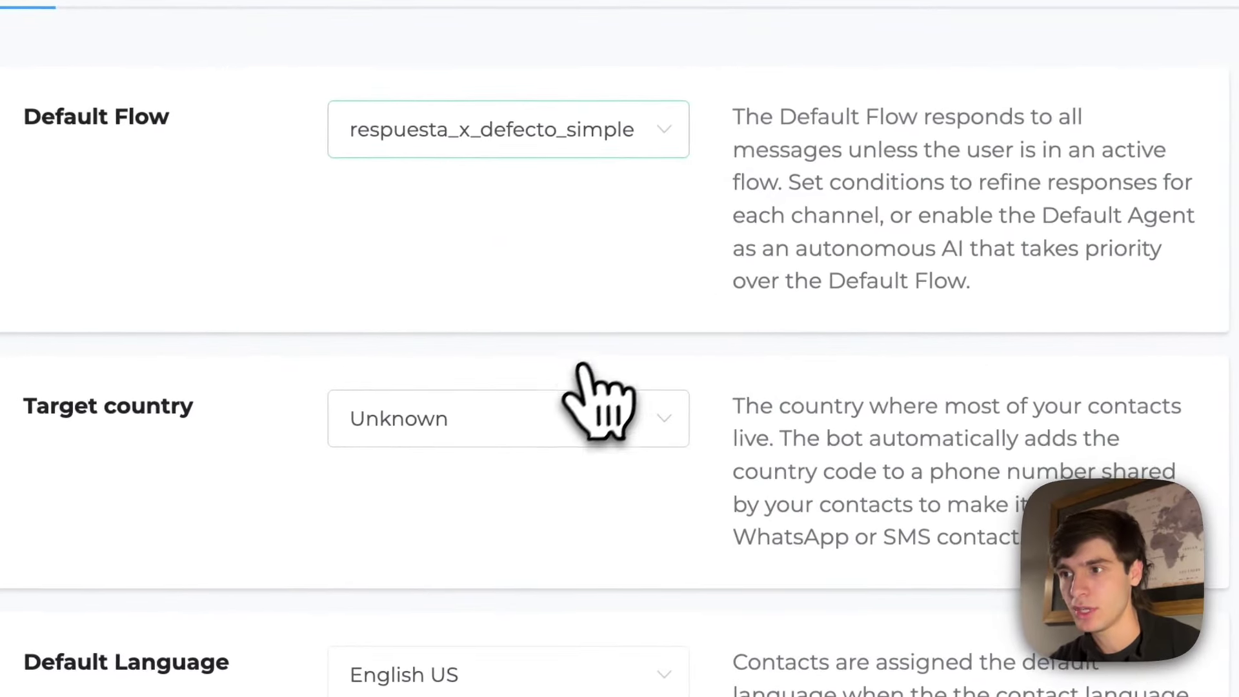
Set the target country to Argentina and the default language to Spanish.
{"action": "left_click", "coordinate": [552, 401]}
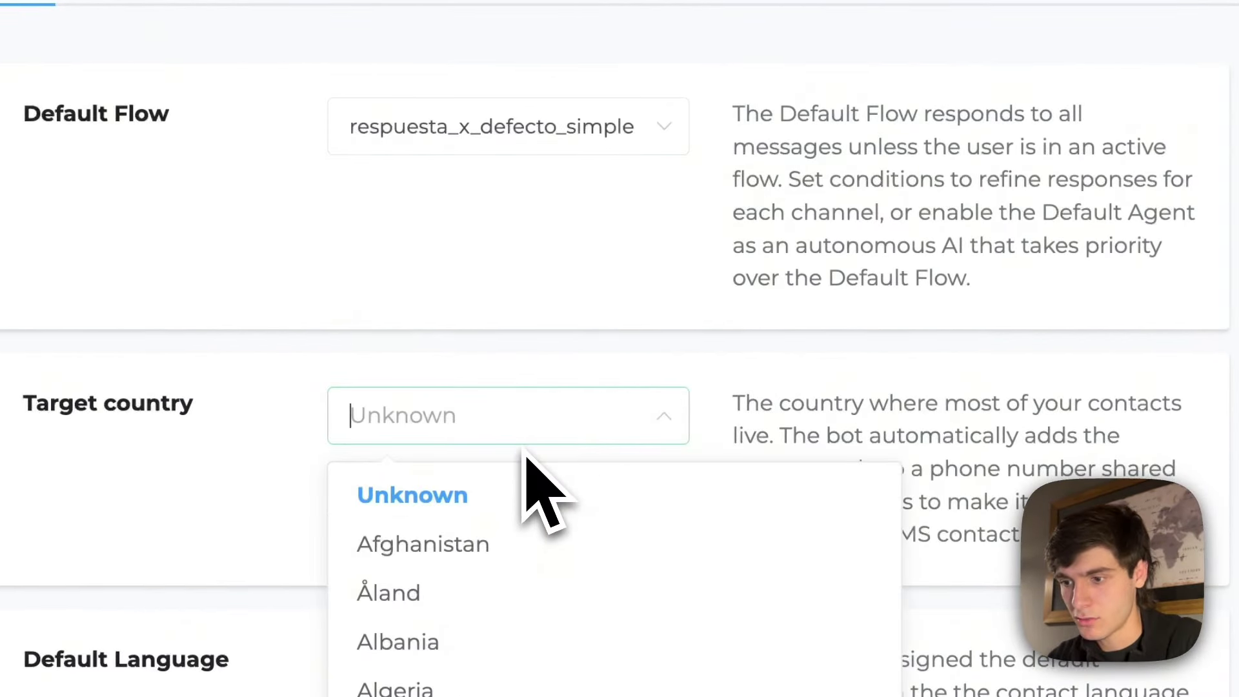
{"action": "type", "text": "arg"}
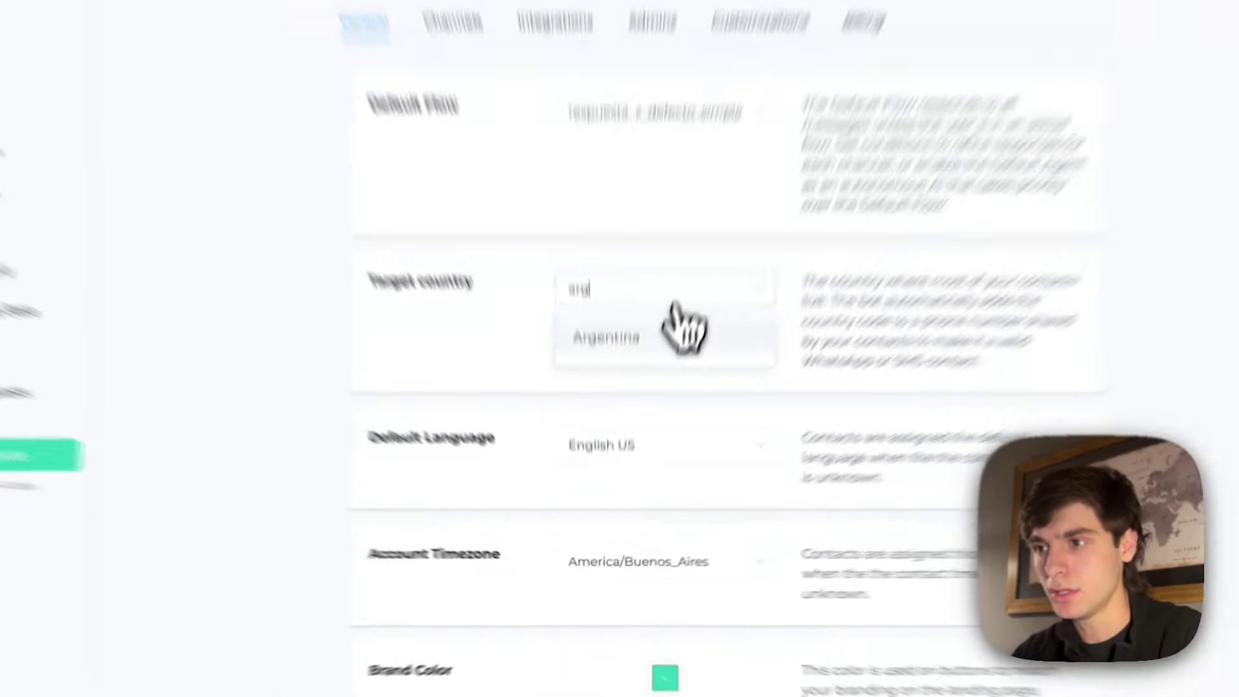
{"action": "left_click", "coordinate": [629, 414]}
{"action": "scroll", "coordinate": [622, 264], "scroll_direction": "down", "scroll_amount": 5}
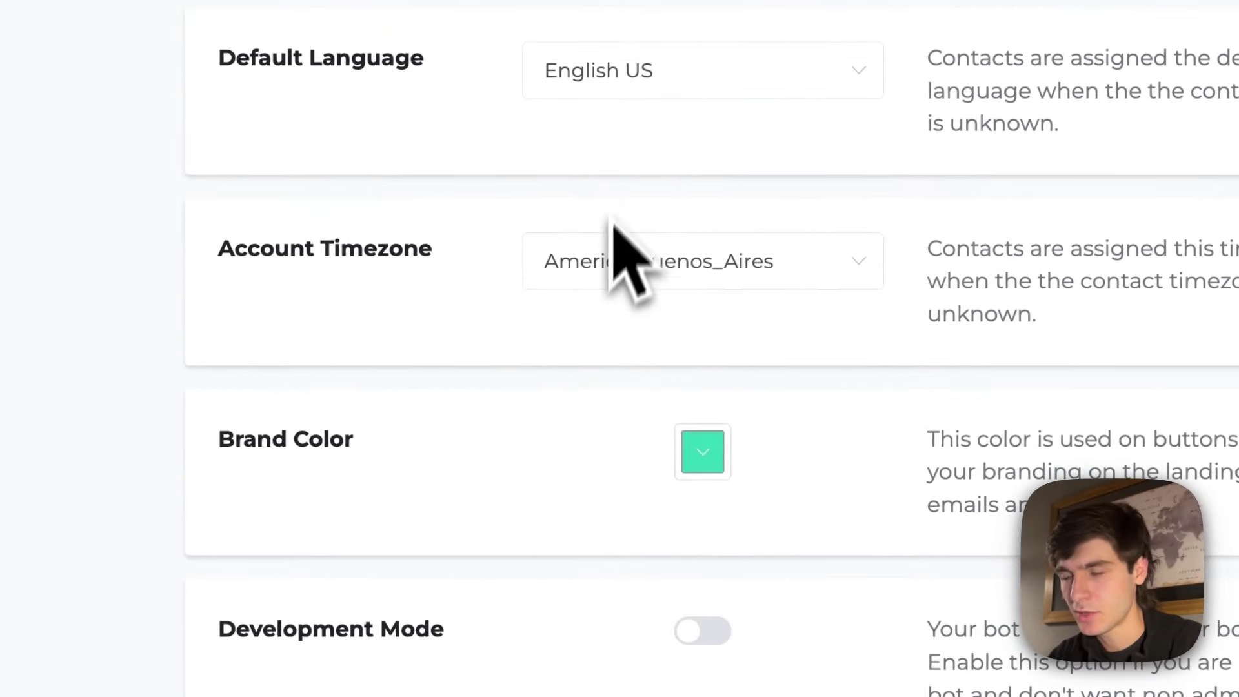
{"action": "left_click", "coordinate": [632, 71]}
{"action": "type", "text": "span"}
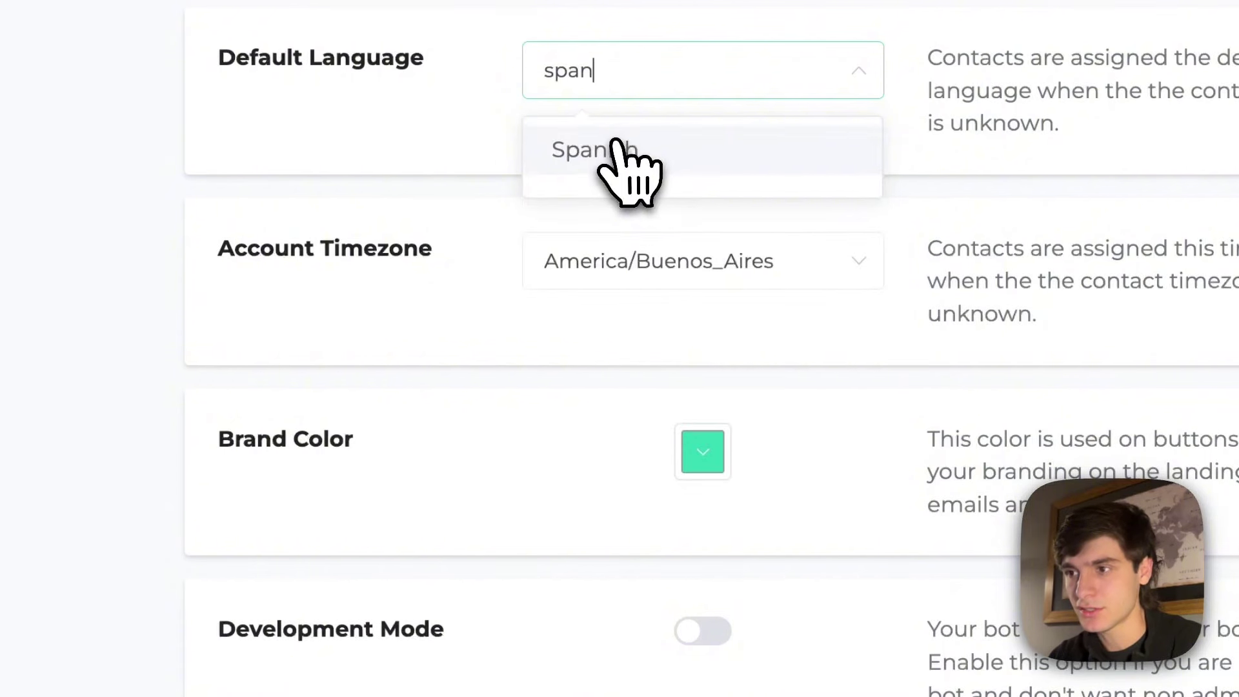
{"action": "left_click", "coordinate": [613, 147]}
Change the Brand Color to #212121 and confirm it.
{"action": "scroll", "coordinate": [617, 193], "scroll_direction": "down", "scroll_amount": 2}
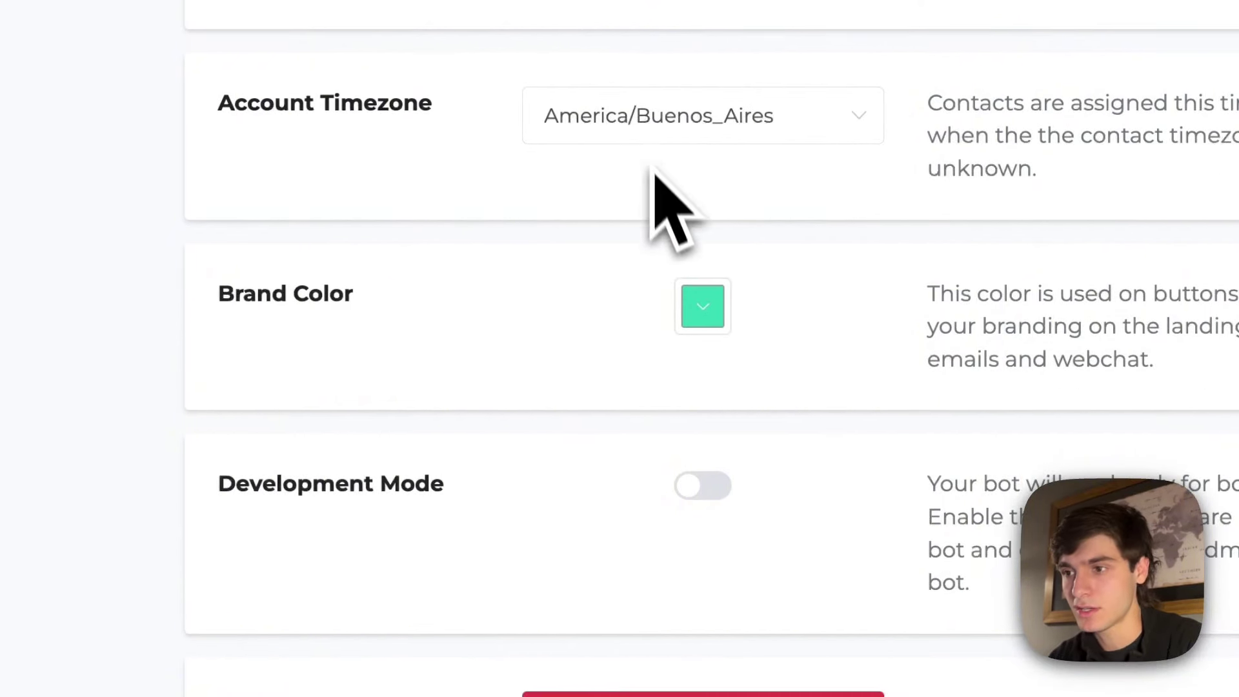
{"action": "left_click", "coordinate": [700, 299]}
{"action": "left_click_drag", "start_coordinate": [705, 354], "coordinate": [459, 667]}
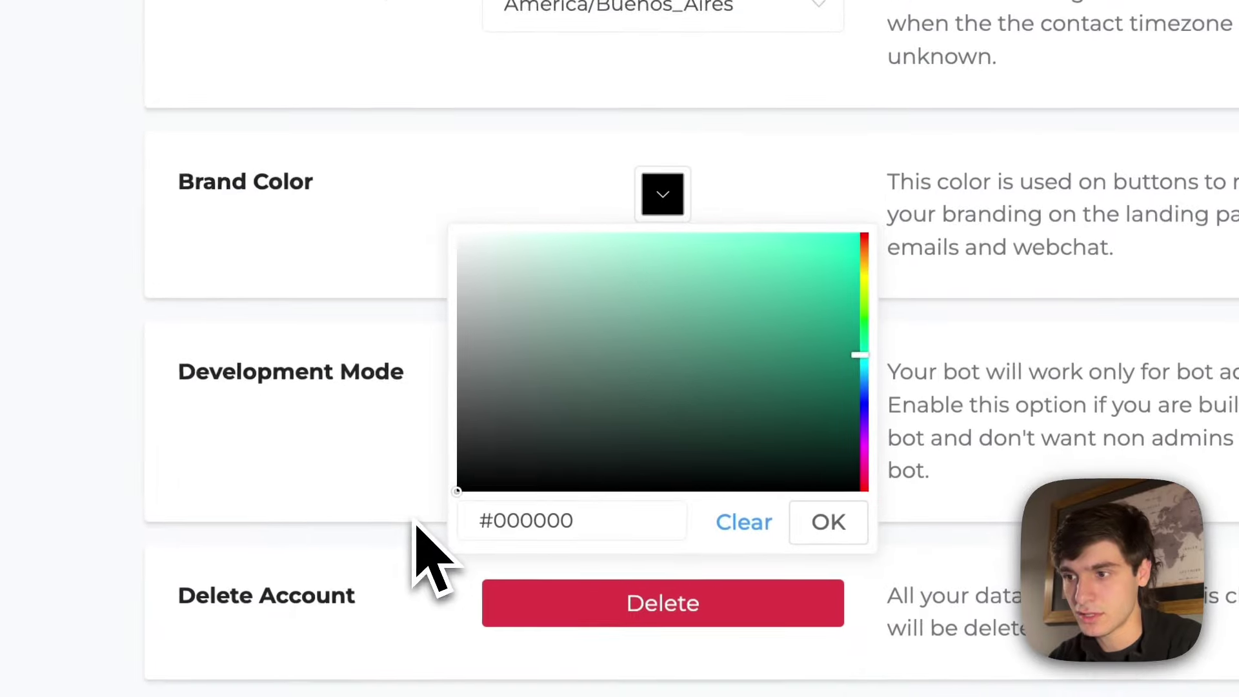
{"action": "left_click_drag", "start_coordinate": [478, 513], "coordinate": [551, 512]}
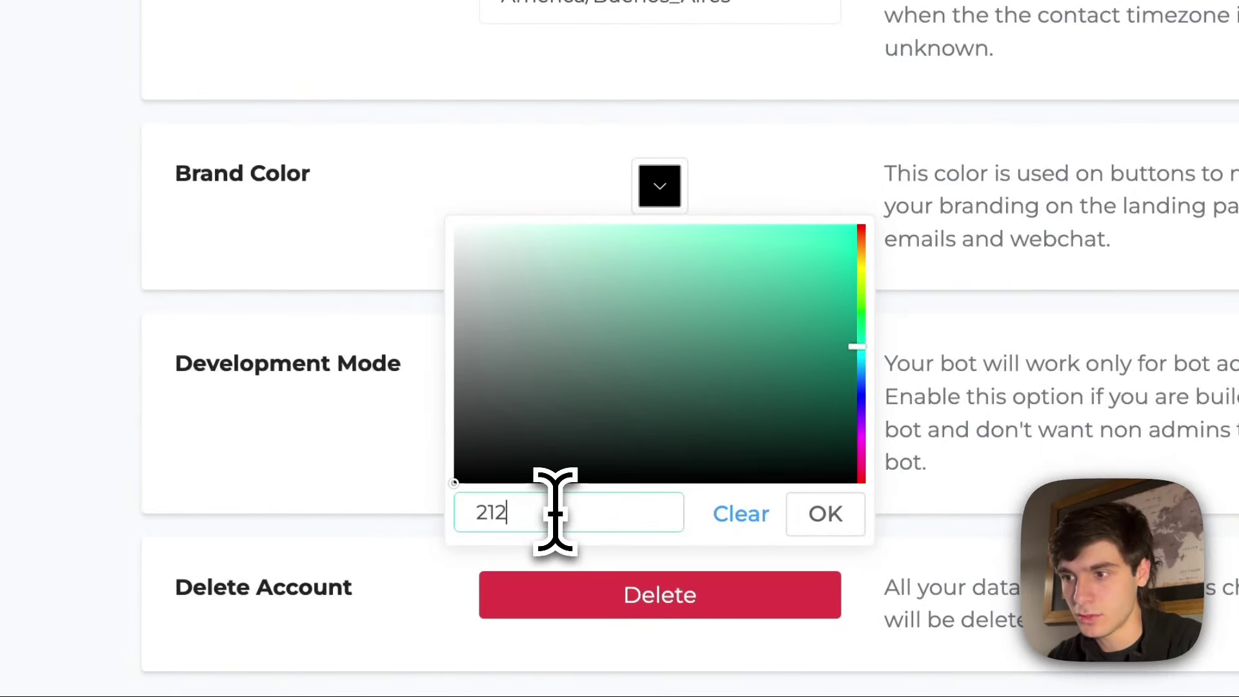
{"action": "left_click", "coordinate": [823, 514]}
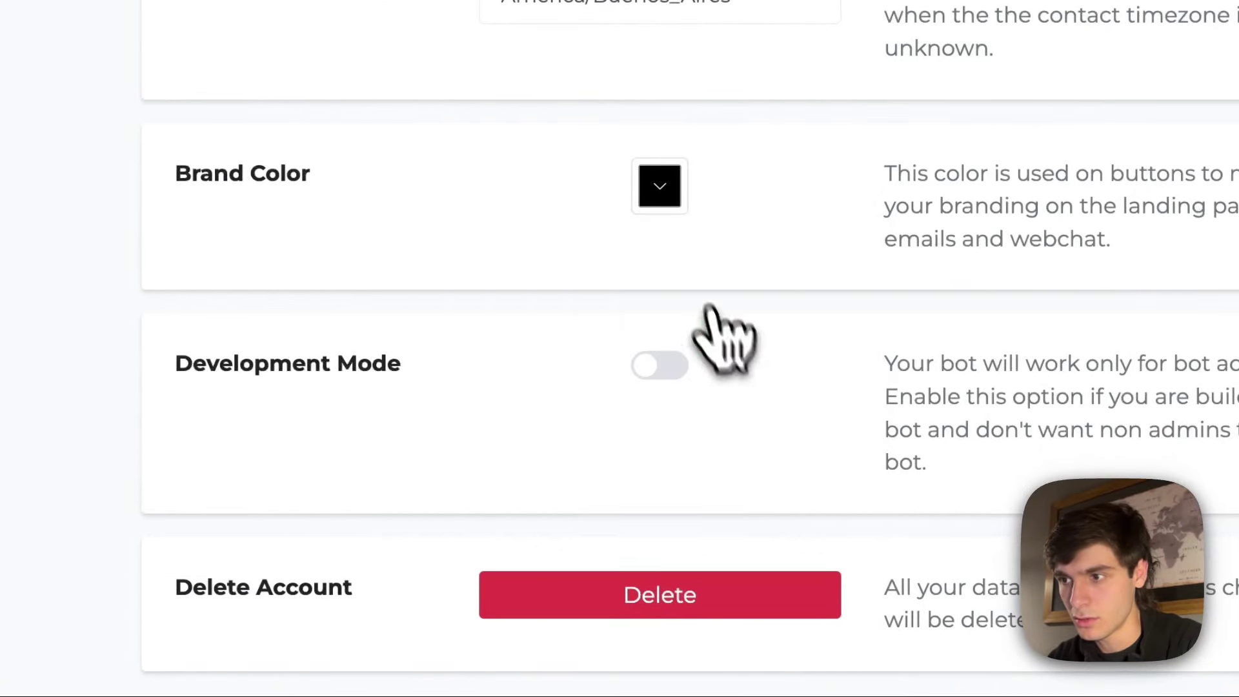
{"action": "left_click", "coordinate": [660, 185]}
{"action": "left_click", "coordinate": [821, 513]}
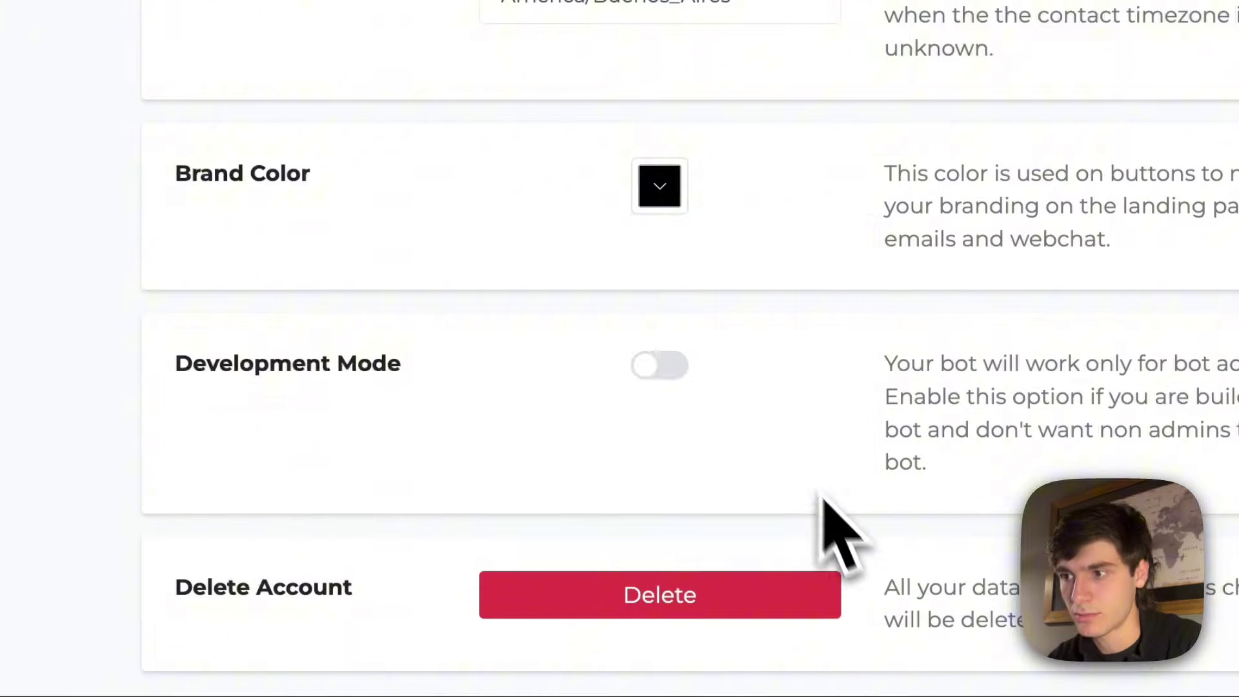
{"action": "scroll", "coordinate": [774, 387], "scroll_direction": "down", "scroll_amount": 2}
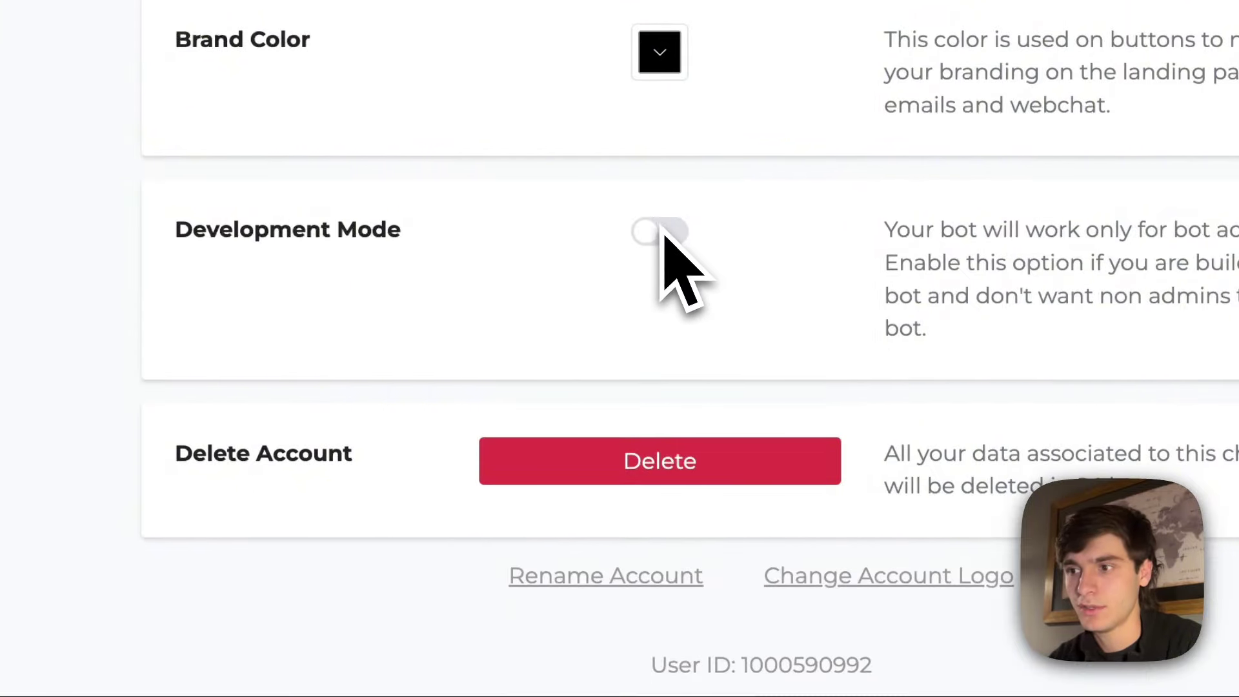
{"action": "scroll", "coordinate": [677, 236], "scroll_direction": "down", "scroll_amount": 5}
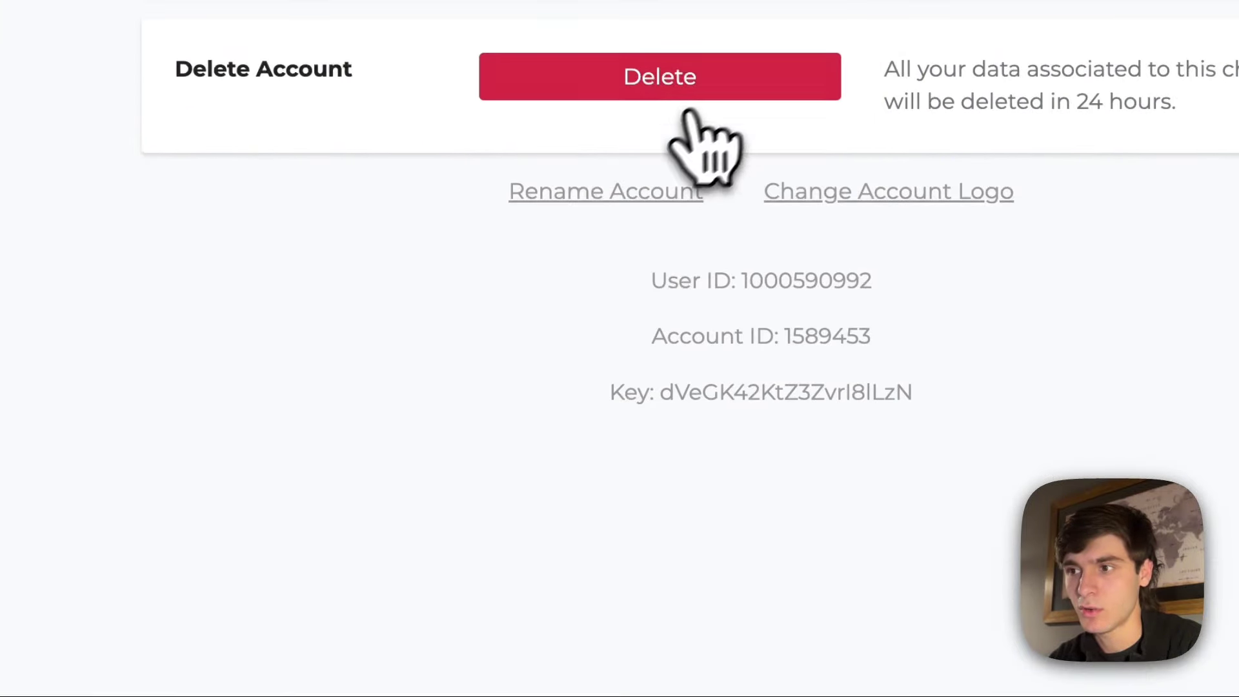
Rename the account to Echomind-bot.
{"action": "left_click", "coordinate": [600, 191]}
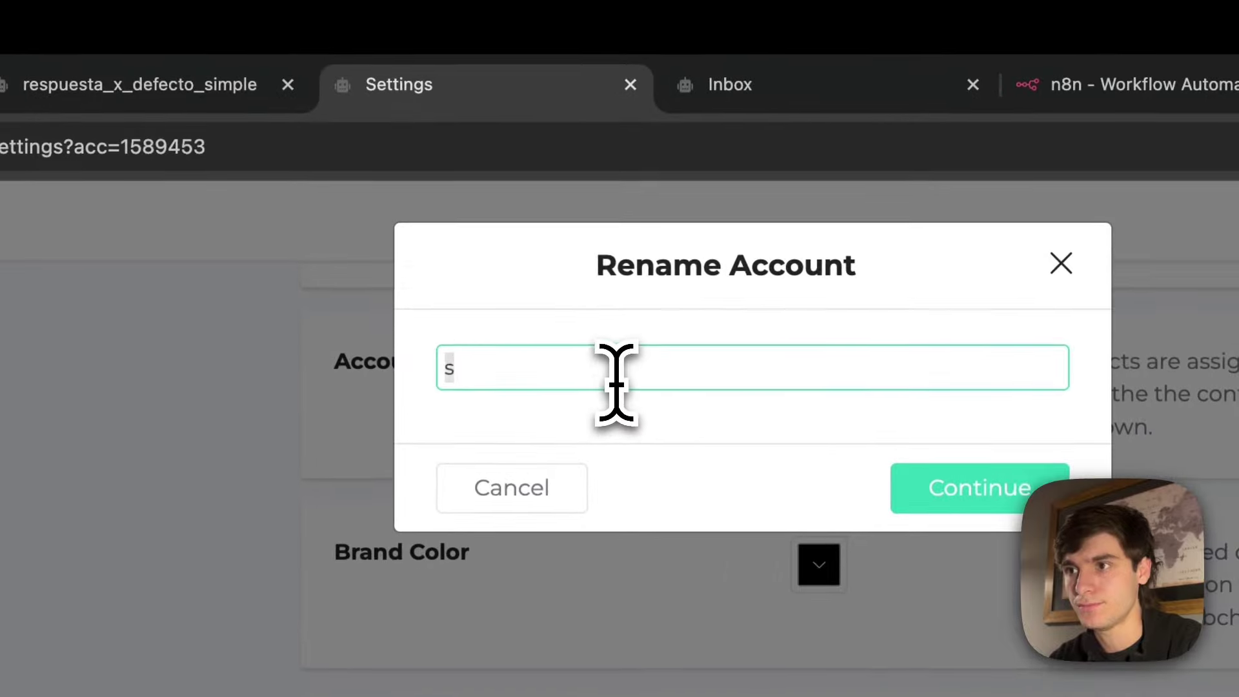
{"action": "type", "text": "Chatbot "}
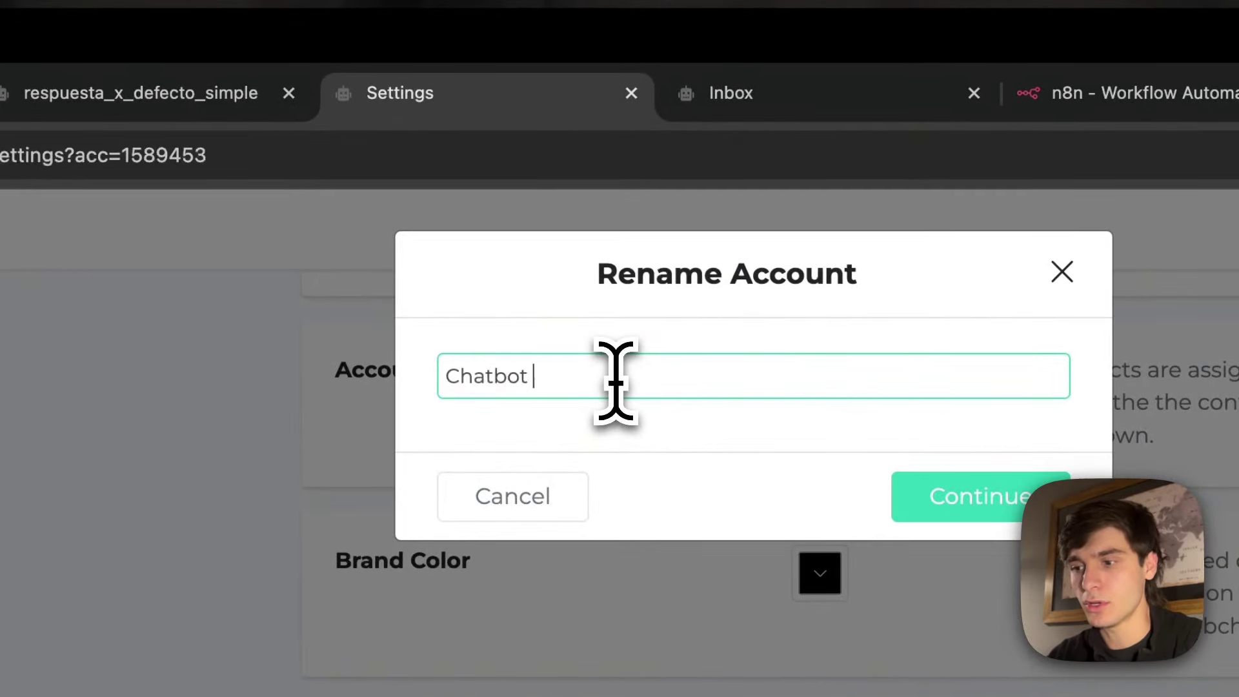
{"action": "type", "text": "Builde"}
{"action": "key", "text": "super+a"}
{"action": "key", "text": "BackSpace"}
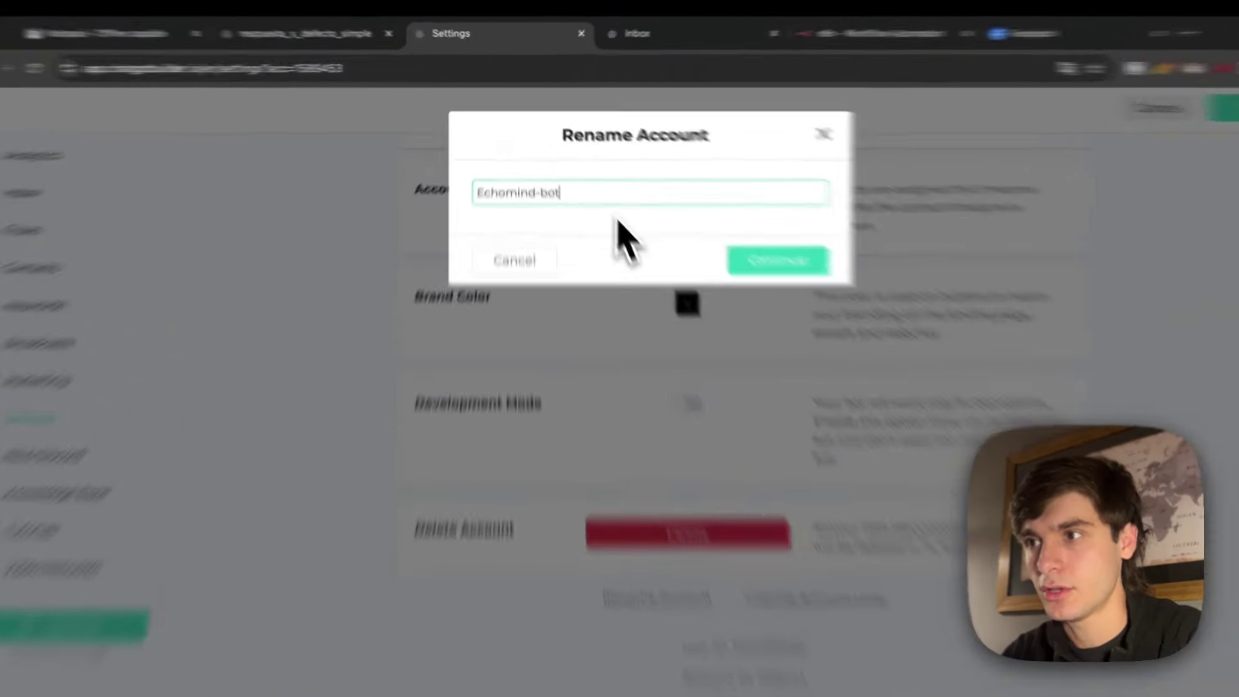
{"action": "left_click", "coordinate": [703, 216]}
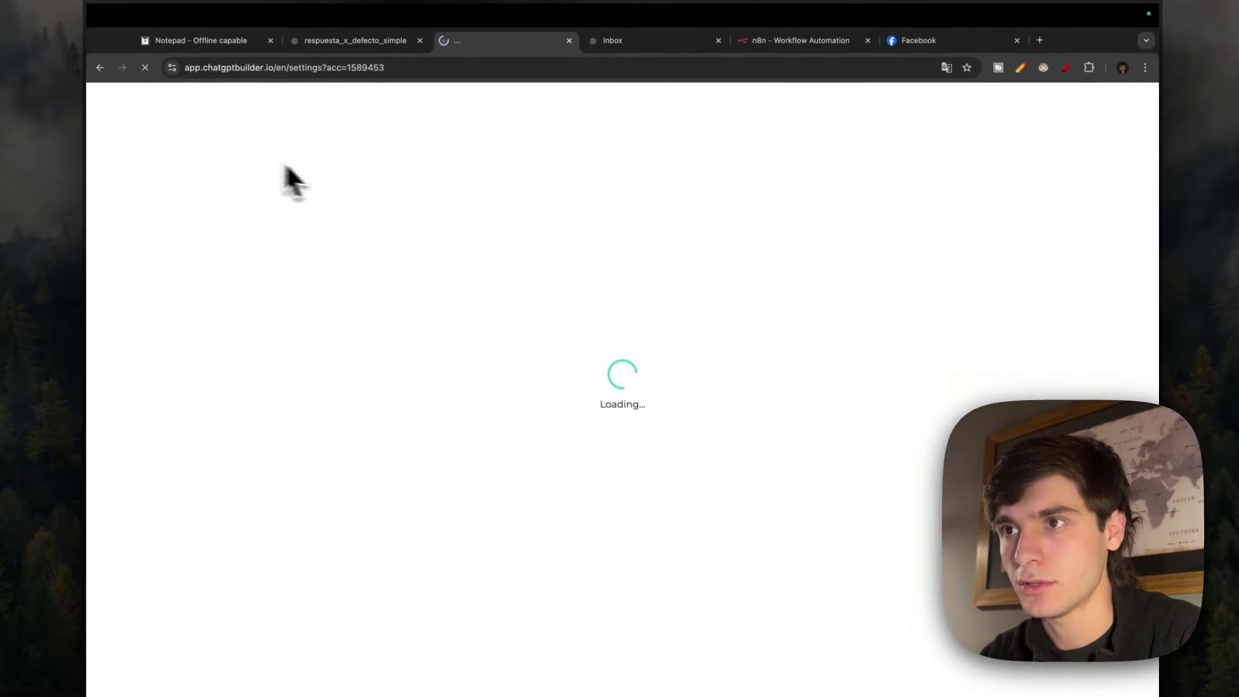
Replace the account logo with Echomind-Agency 2.JPG, found by searching 'echomind', and save.
{"action": "scroll", "coordinate": [617, 348], "scroll_direction": "down", "scroll_amount": 10}
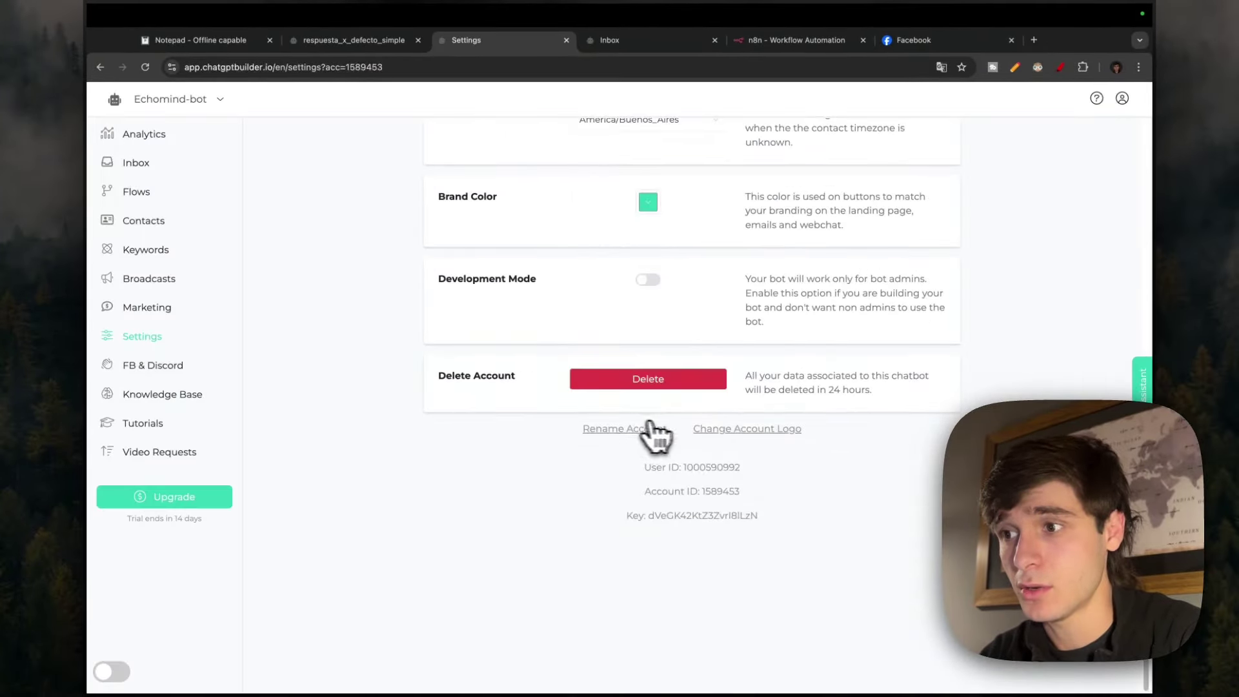
{"action": "left_click", "coordinate": [715, 430]}
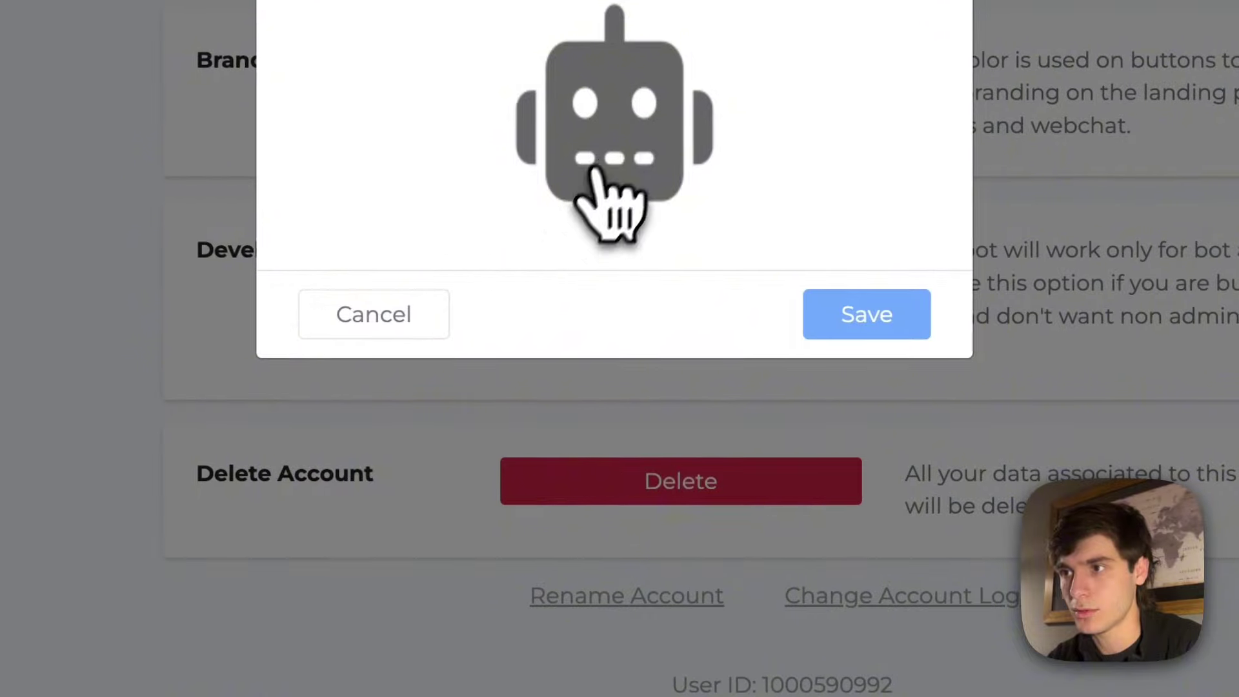
{"action": "left_click", "coordinate": [617, 129]}
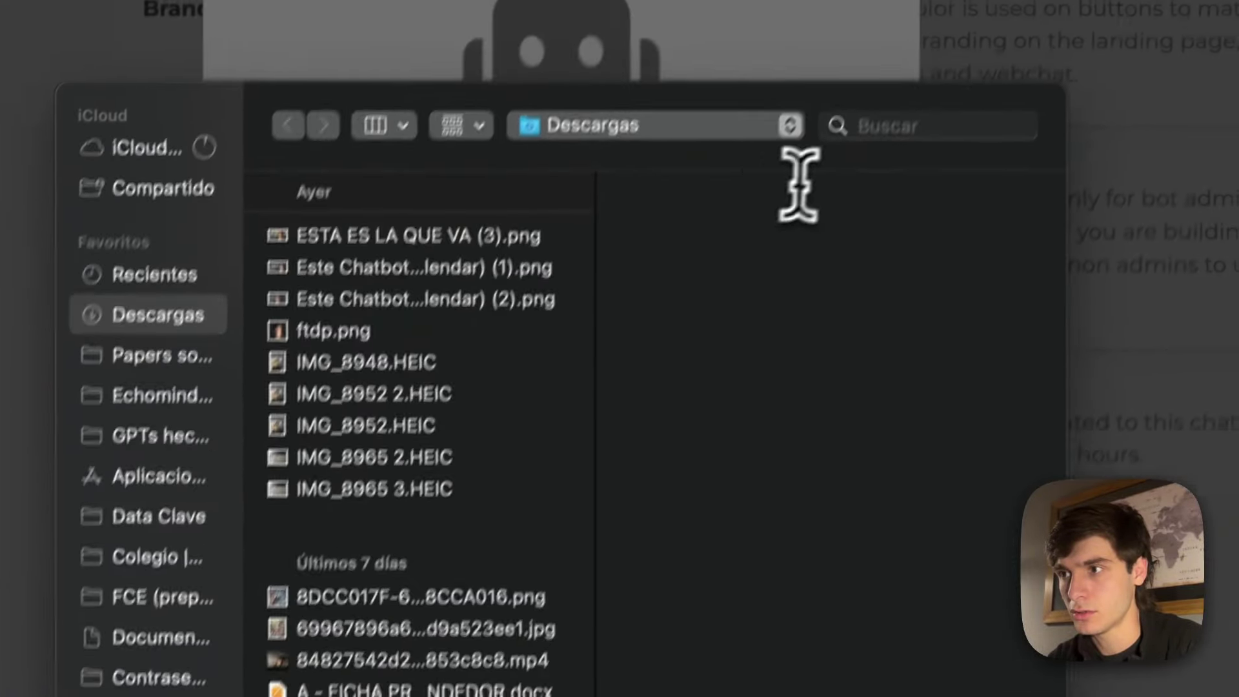
{"action": "left_click", "coordinate": [888, 128]}
{"action": "type", "text": "echomind"}
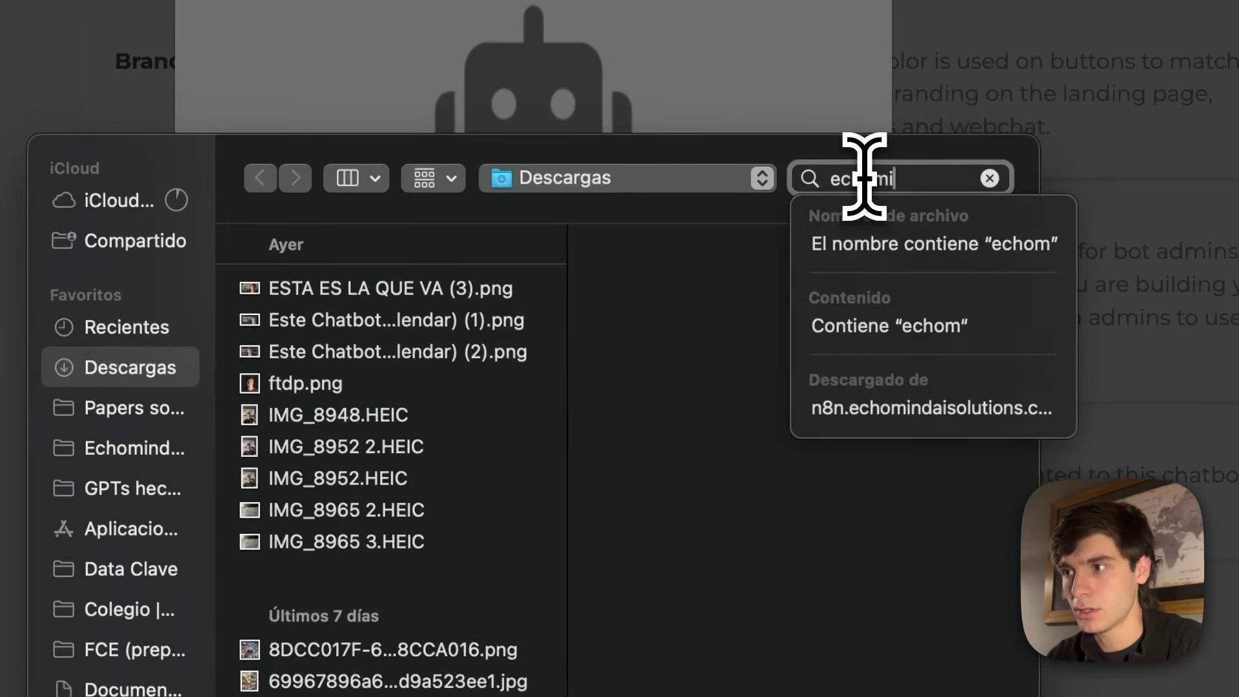
{"action": "key", "text": "Return"}
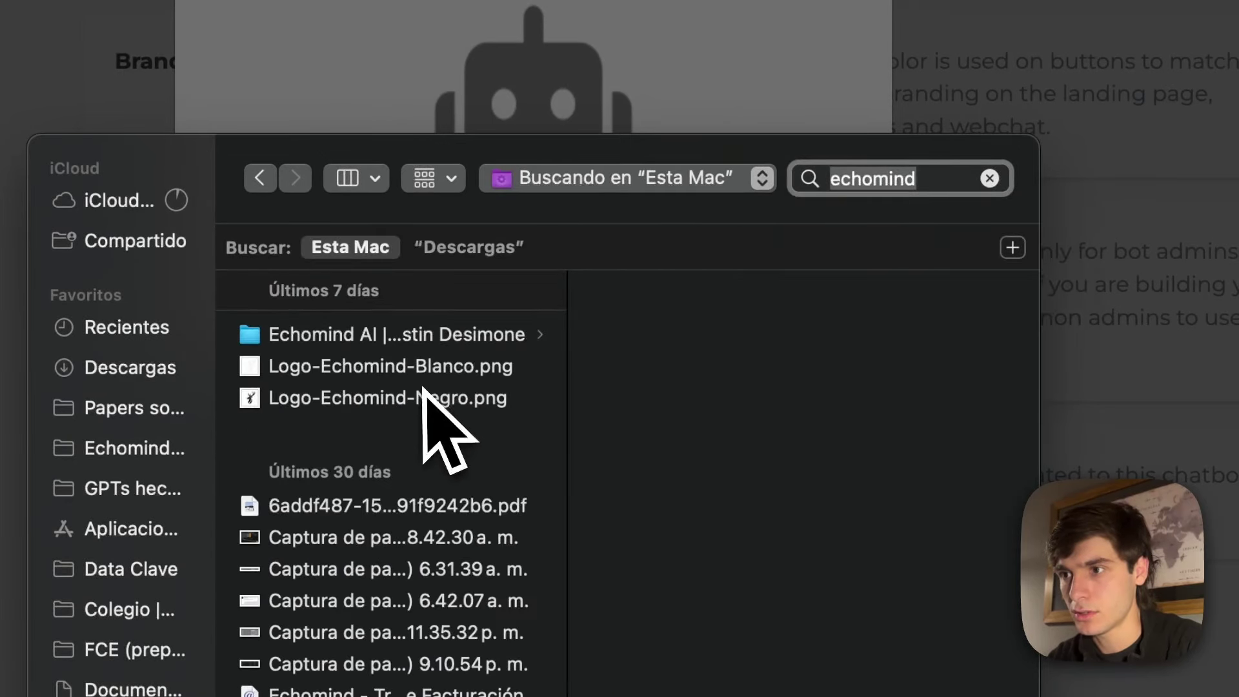
{"action": "left_click", "coordinate": [419, 390]}
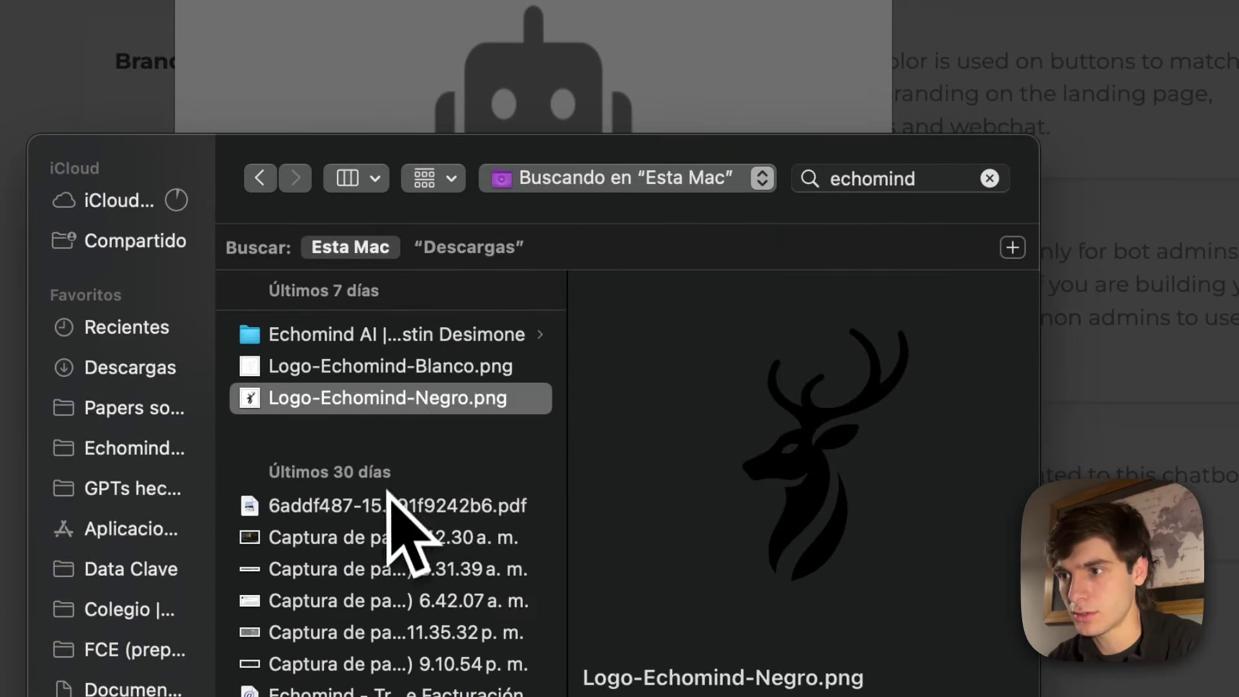
{"action": "scroll", "coordinate": [455, 492], "scroll_direction": "down", "scroll_amount": 4}
{"action": "left_click", "coordinate": [384, 558]}
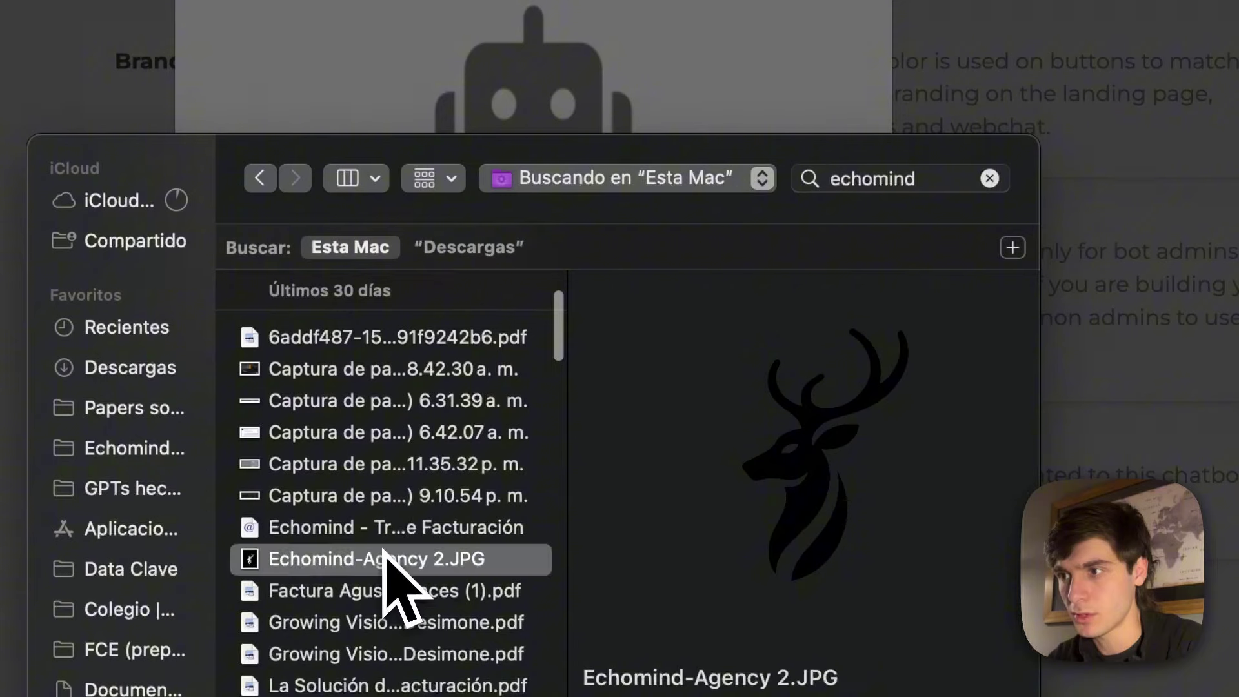
{"action": "double_click", "coordinate": [385, 559]}
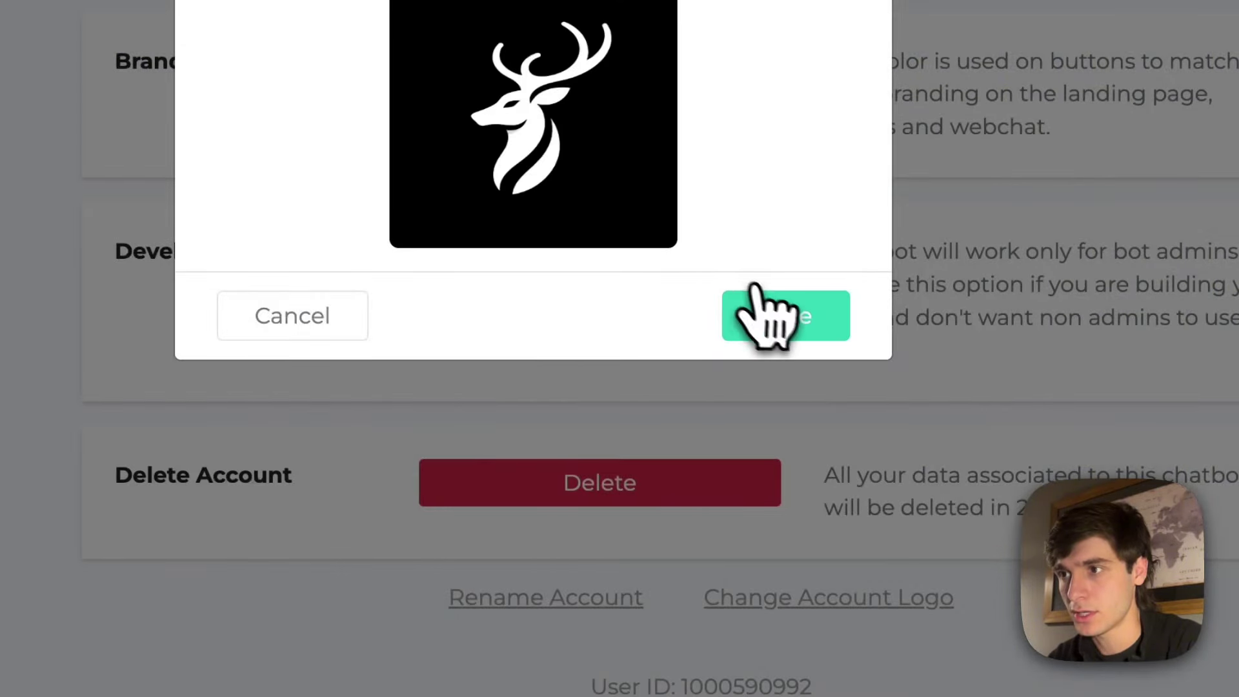
{"action": "left_click", "coordinate": [765, 312]}
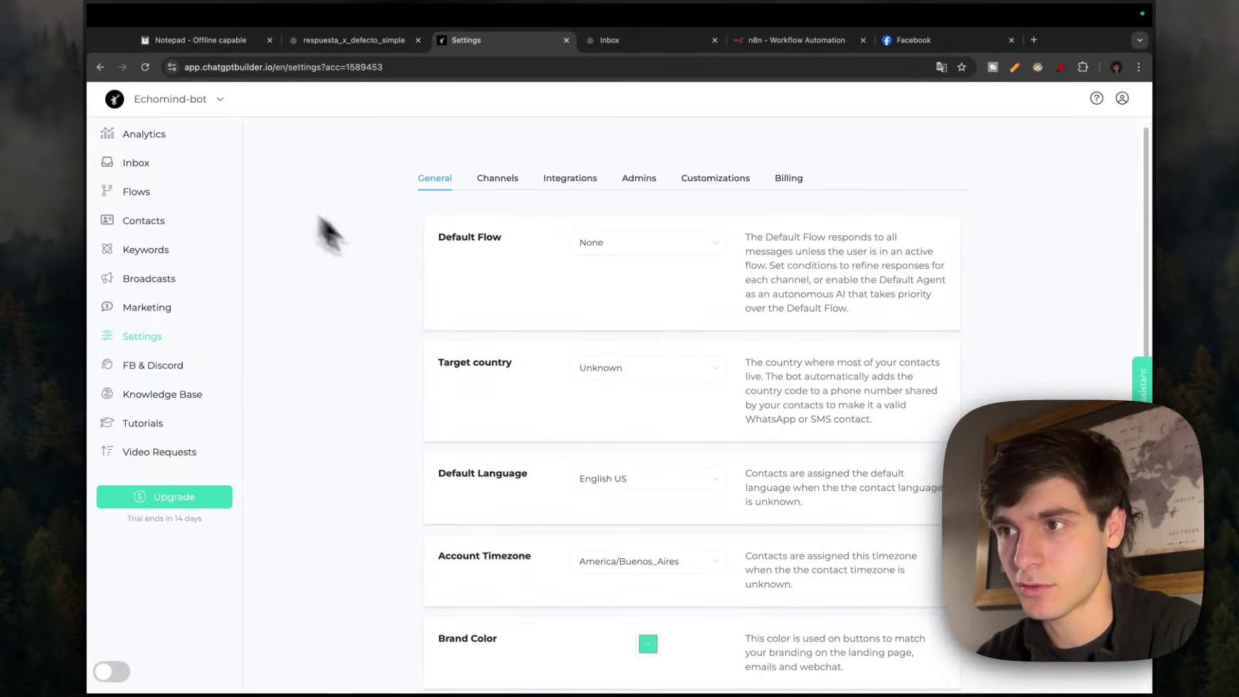
Reopen the account logo dialog, then close it without choosing a new file.
{"action": "scroll", "coordinate": [487, 320], "scroll_direction": "down", "scroll_amount": 7}
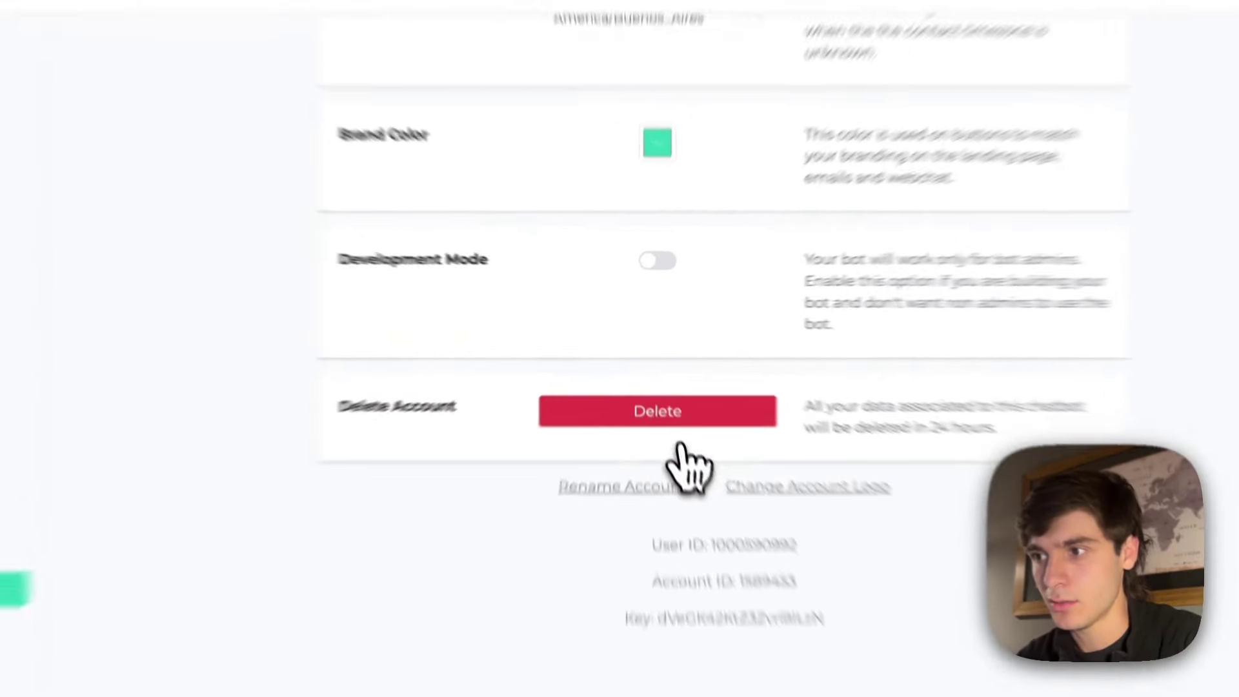
{"action": "left_click", "coordinate": [742, 430]}
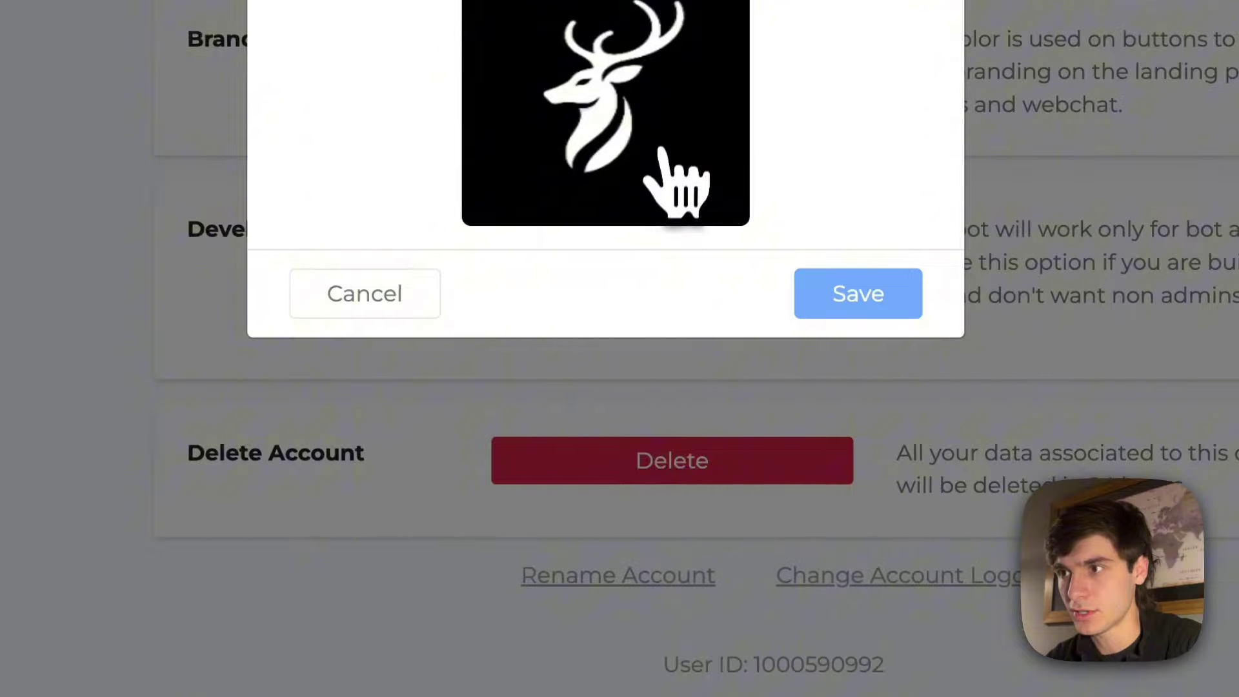
{"action": "left_click", "coordinate": [678, 188]}
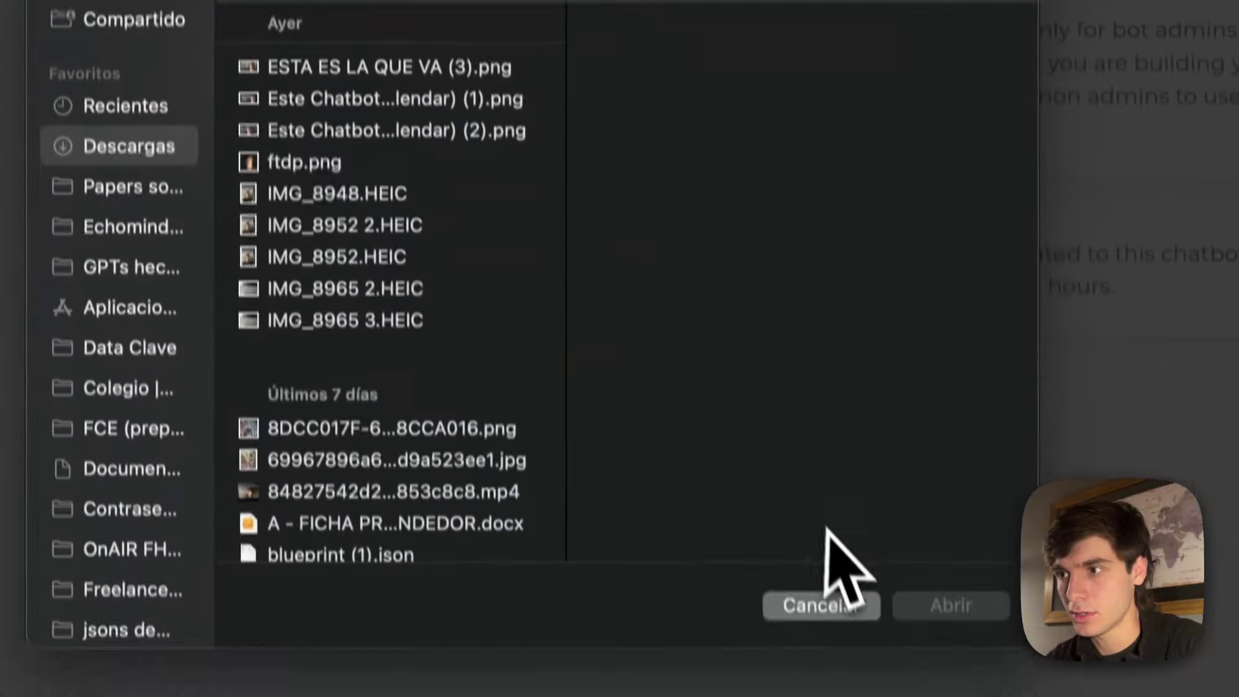
{"action": "left_click", "coordinate": [819, 605]}
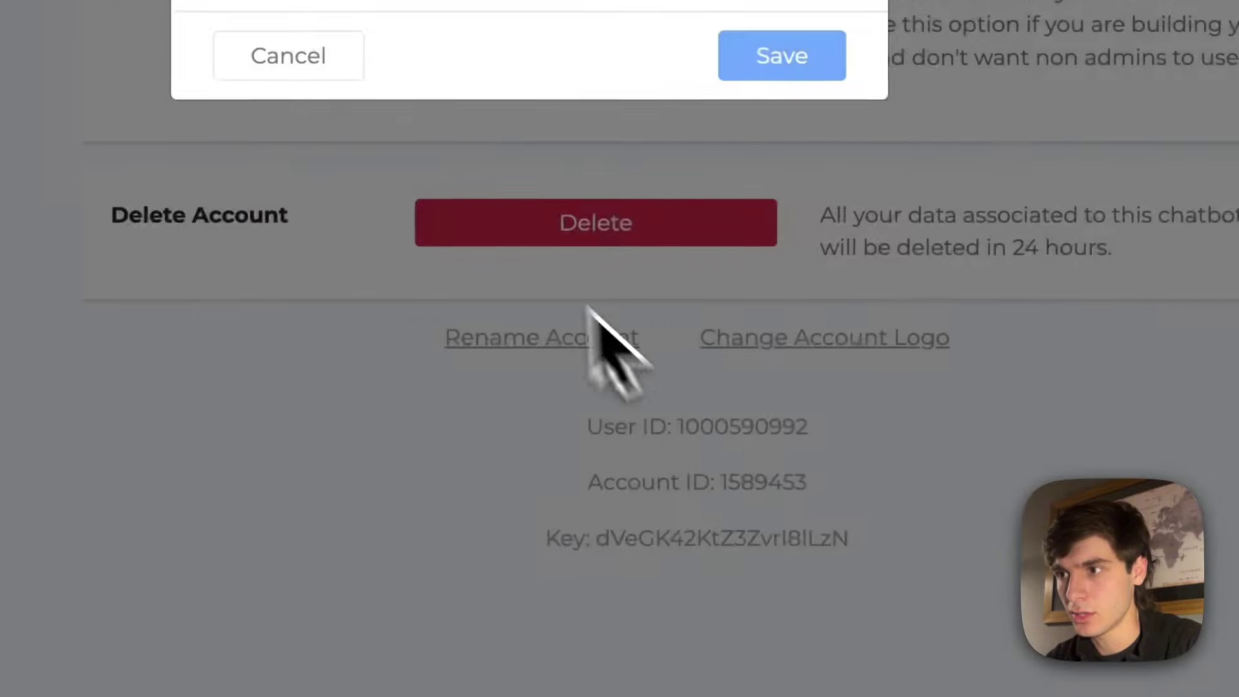
{"action": "left_click", "coordinate": [362, 58]}
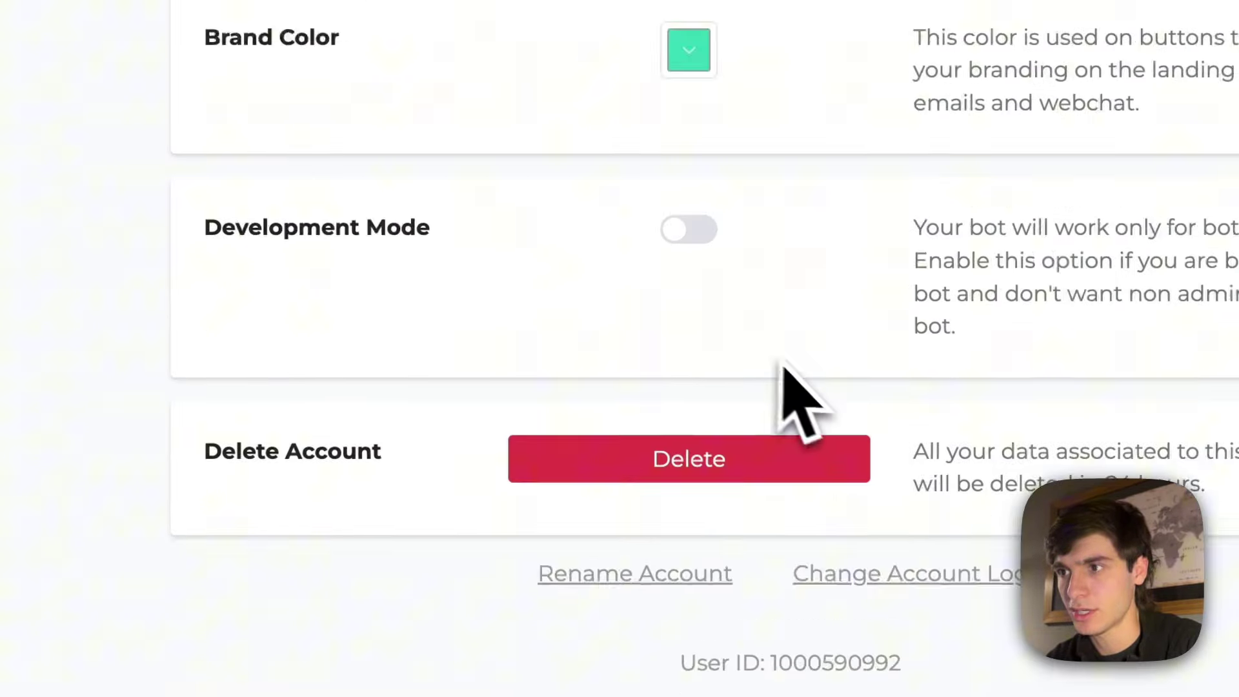
Set the Brand Color to black (#000000).
{"action": "scroll", "coordinate": [784, 365], "scroll_direction": "up", "scroll_amount": 5}
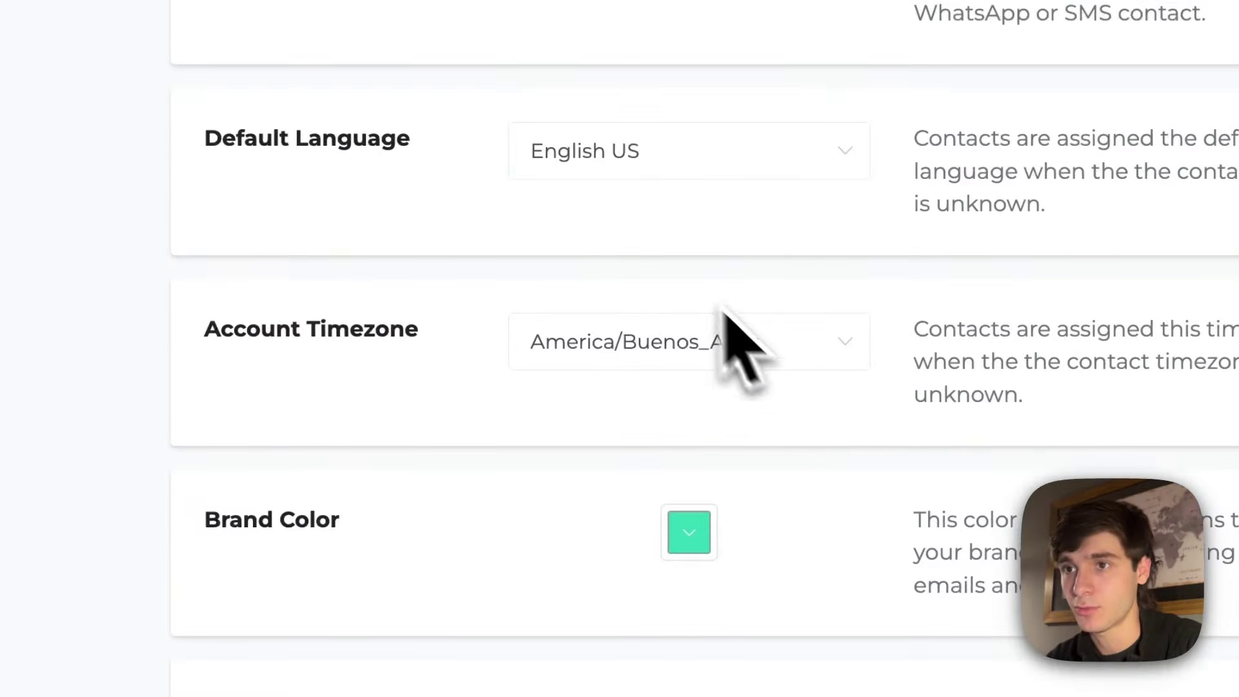
{"action": "scroll", "coordinate": [626, 227], "scroll_direction": "down", "scroll_amount": 5}
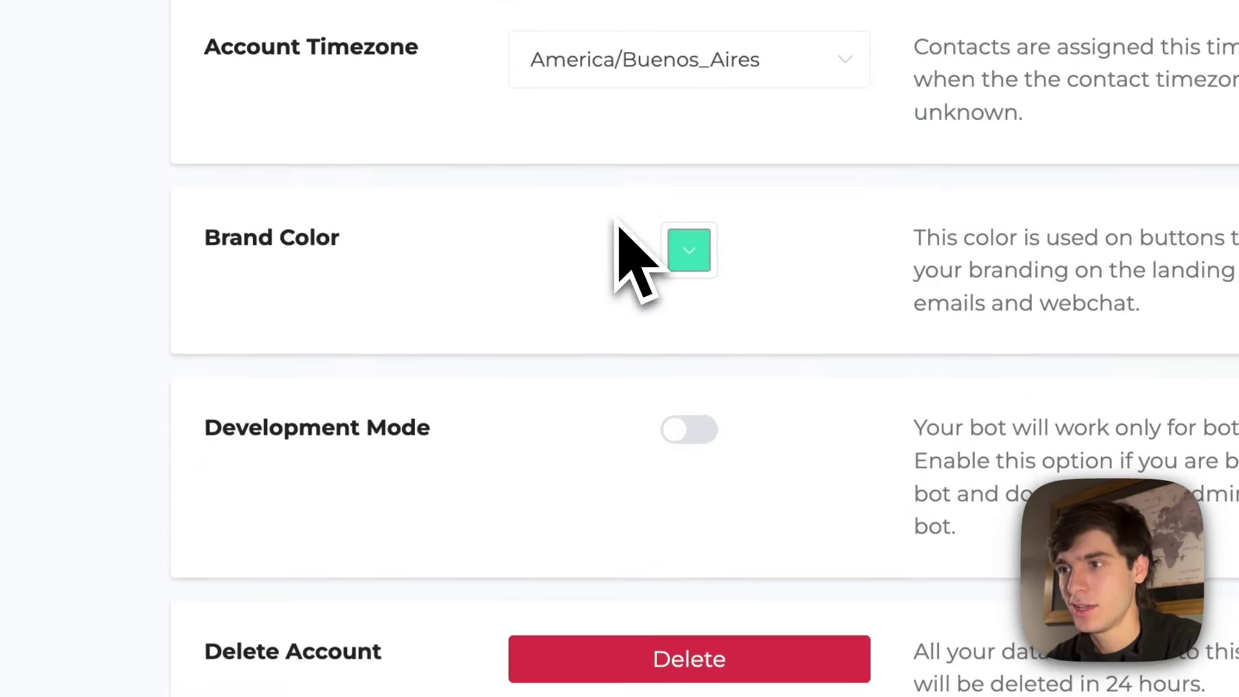
{"action": "left_click", "coordinate": [676, 271]}
{"action": "left_click_drag", "start_coordinate": [678, 304], "coordinate": [428, 594]}
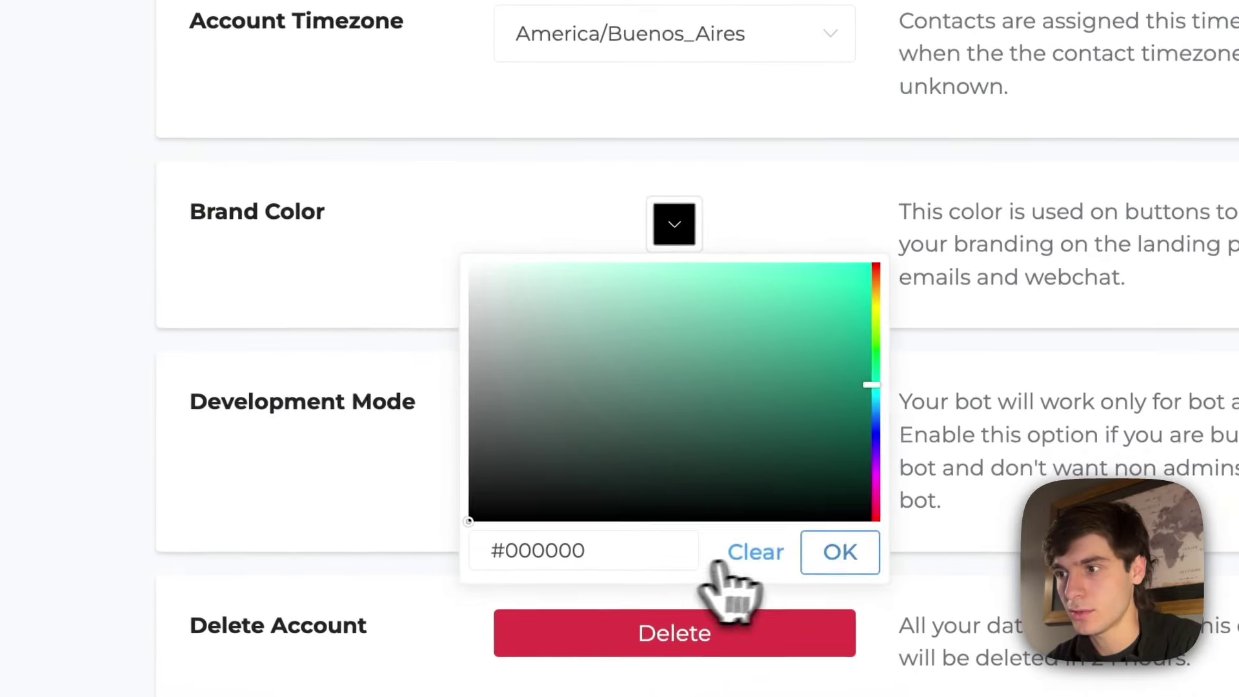
{"action": "left_click", "coordinate": [815, 553]}
Set the default language to Spanish and the target country to Argentina.
{"action": "scroll", "coordinate": [819, 415], "scroll_direction": "up", "scroll_amount": 3}
{"action": "left_click", "coordinate": [769, 177]}
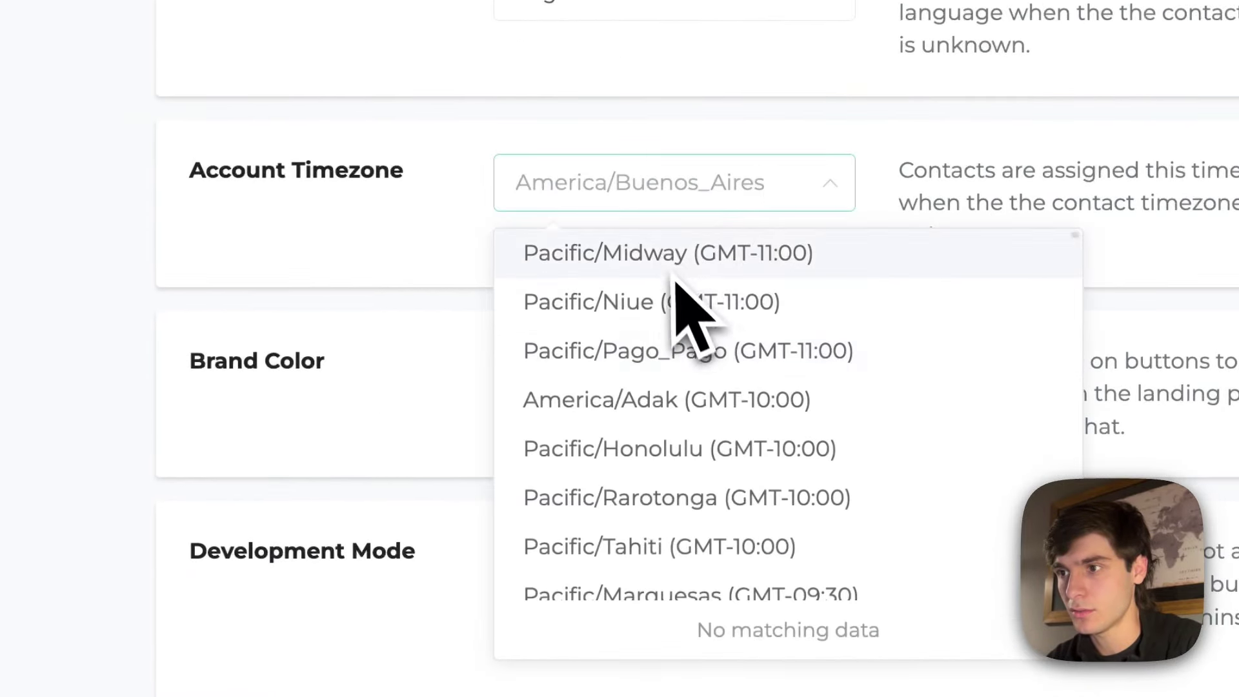
{"action": "scroll", "coordinate": [672, 207], "scroll_direction": "up", "scroll_amount": 3}
{"action": "type", "text": "spa"}
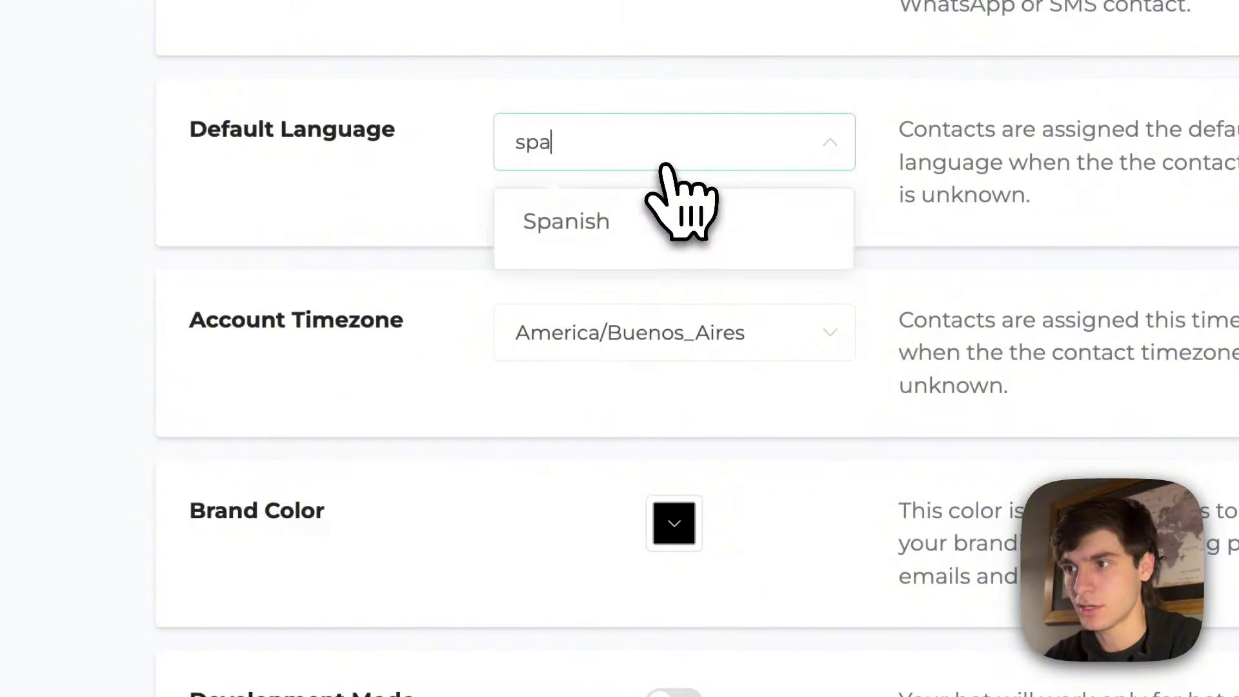
{"action": "left_click", "coordinate": [655, 223]}
{"action": "scroll", "coordinate": [639, 275], "scroll_direction": "up", "scroll_amount": 5}
{"action": "left_click", "coordinate": [613, 226]}
{"action": "type", "text": "ar"}
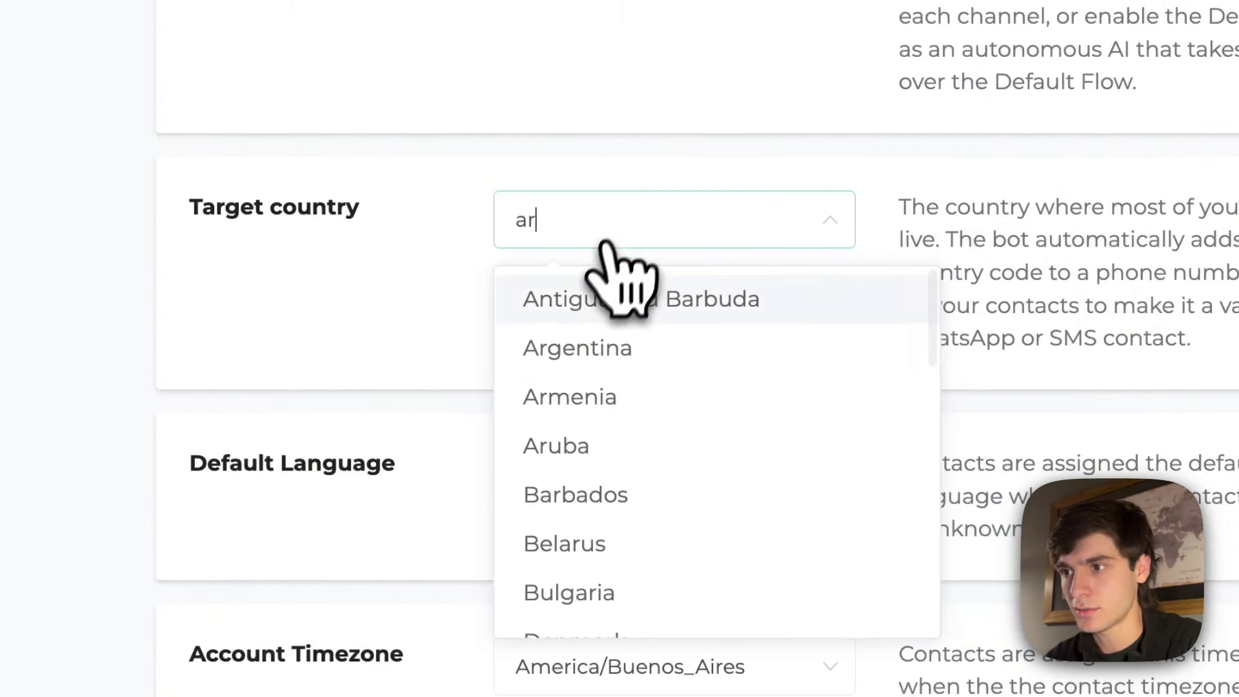
{"action": "left_click", "coordinate": [578, 342]}
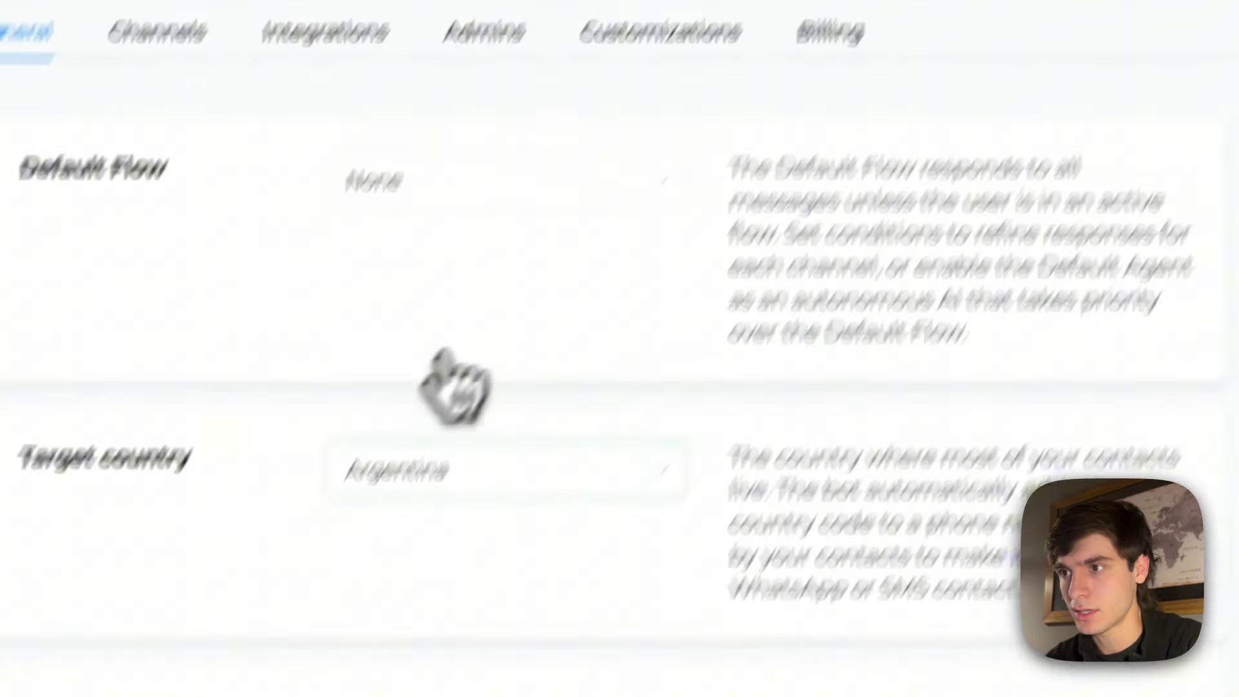
Choose respuesta_x_defecto_simple as the Default Flow and save the general settings.
{"action": "left_click", "coordinate": [452, 184]}
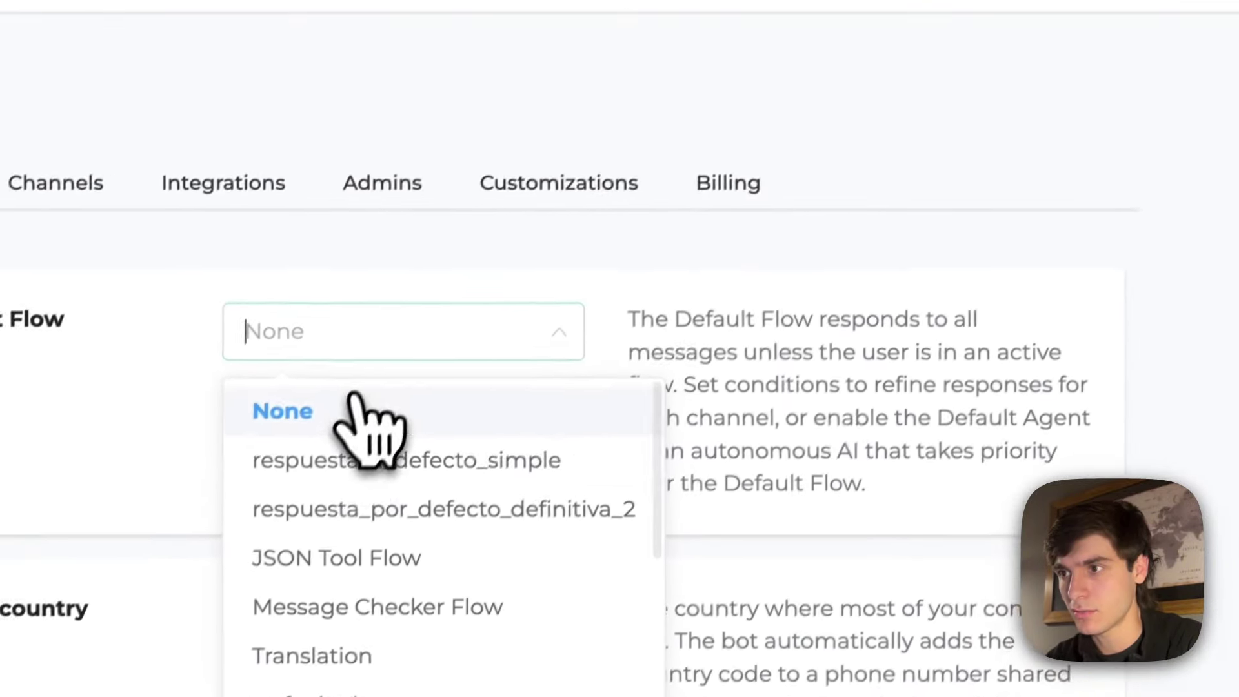
{"action": "left_click", "coordinate": [362, 459]}
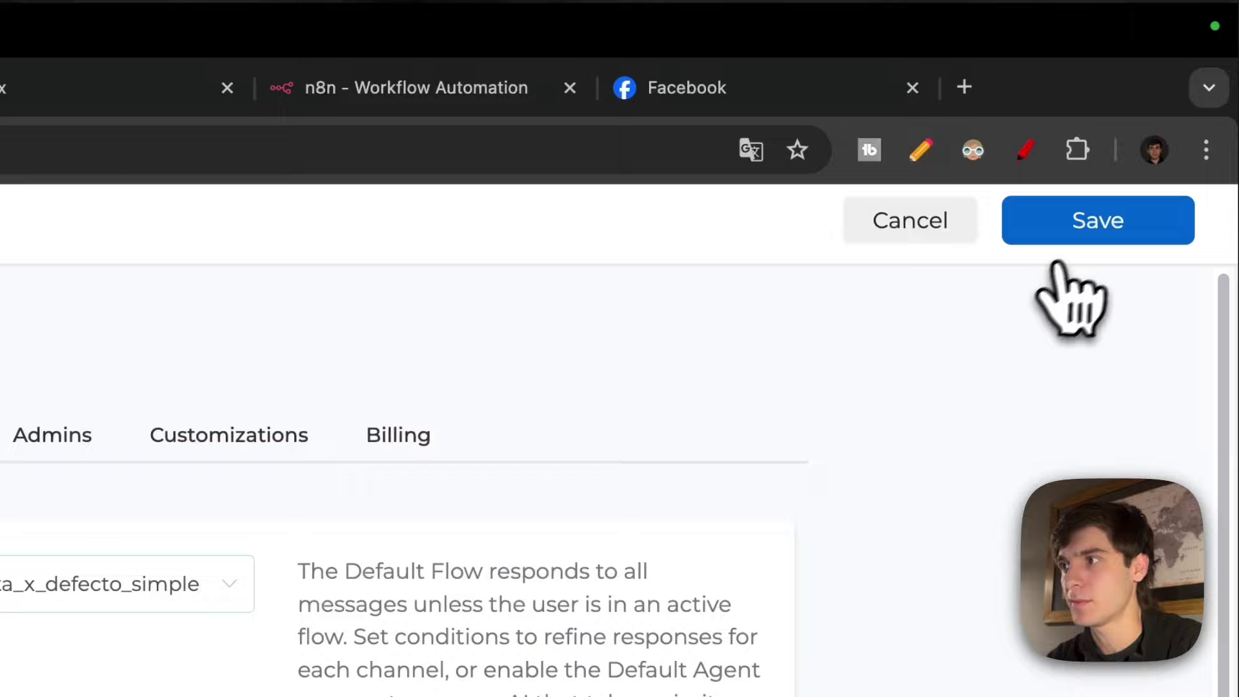
{"action": "left_click", "coordinate": [1085, 223]}
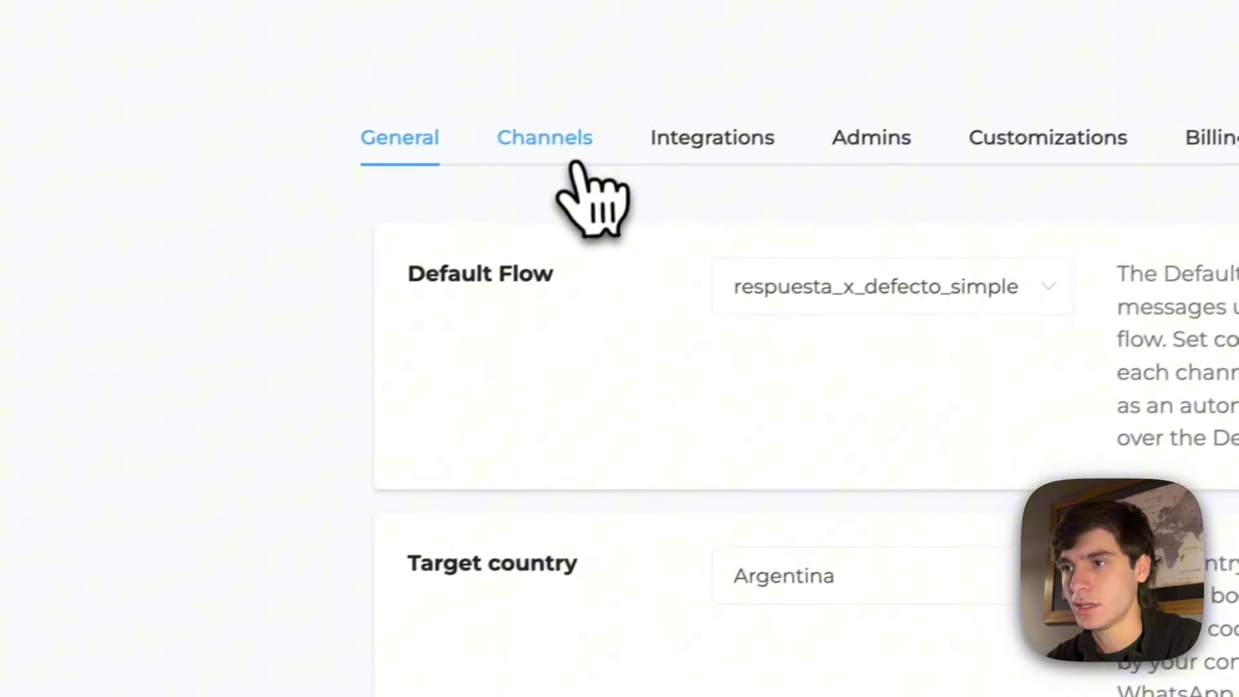
In Integrations, expand the OpenAI section and switch the Default Agent toggle off.
{"action": "left_click", "coordinate": [568, 148]}
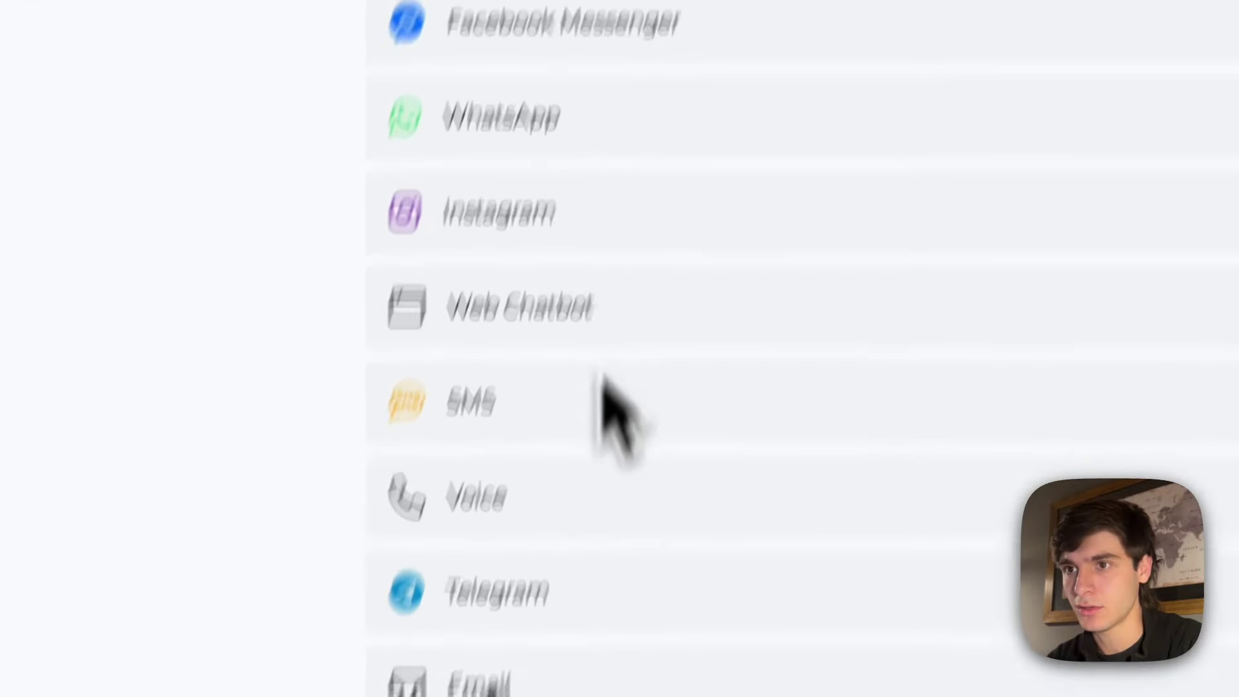
{"action": "left_click", "coordinate": [598, 237]}
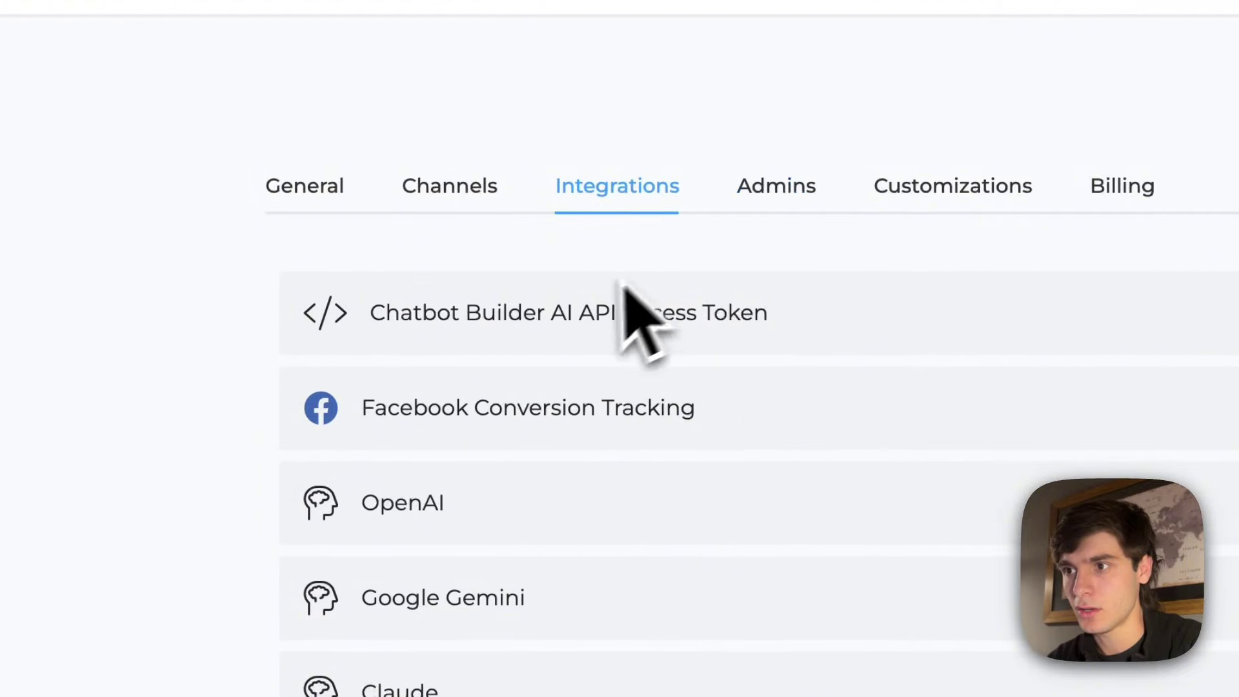
{"action": "left_click", "coordinate": [476, 506]}
{"action": "scroll", "coordinate": [586, 639], "scroll_direction": "down", "scroll_amount": 10}
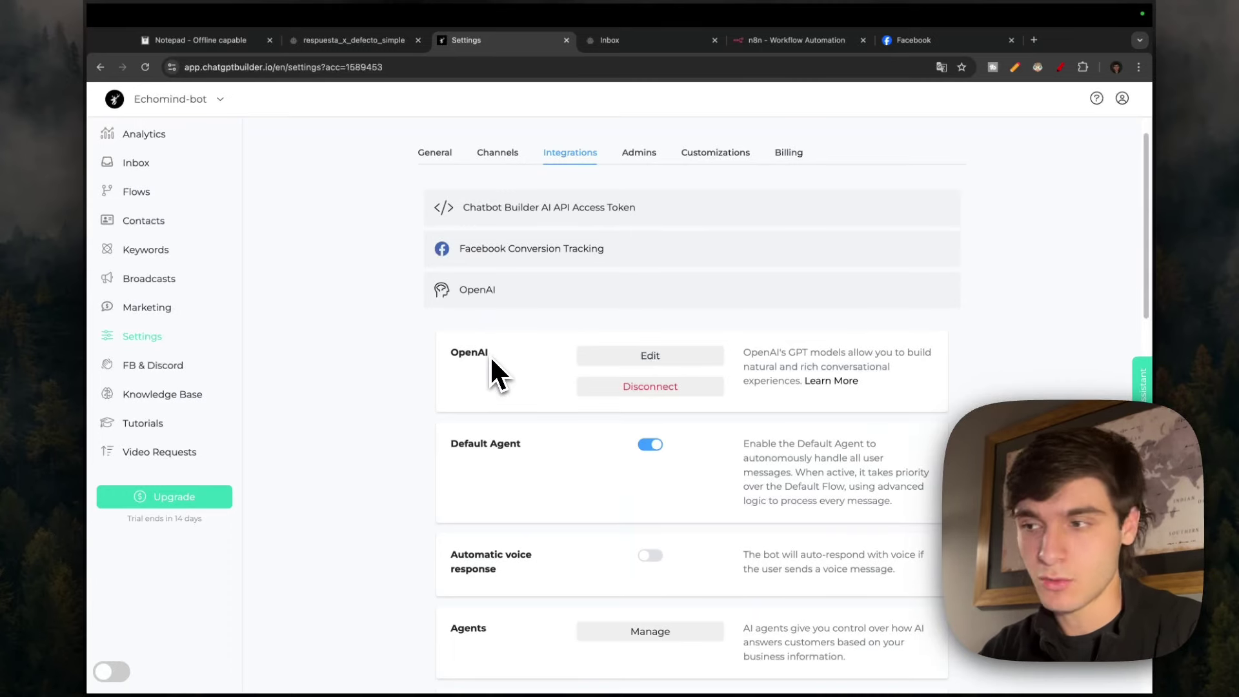
{"action": "scroll", "coordinate": [516, 388], "scroll_direction": "down", "scroll_amount": 1}
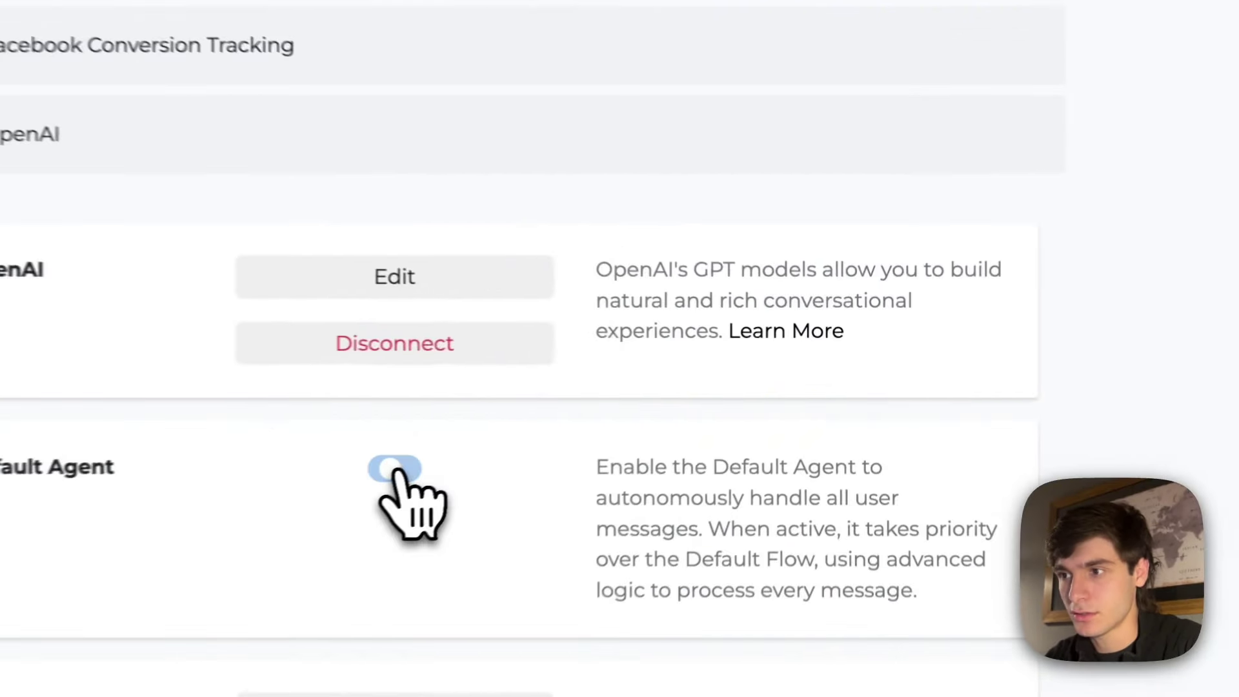
{"action": "left_click", "coordinate": [651, 403]}
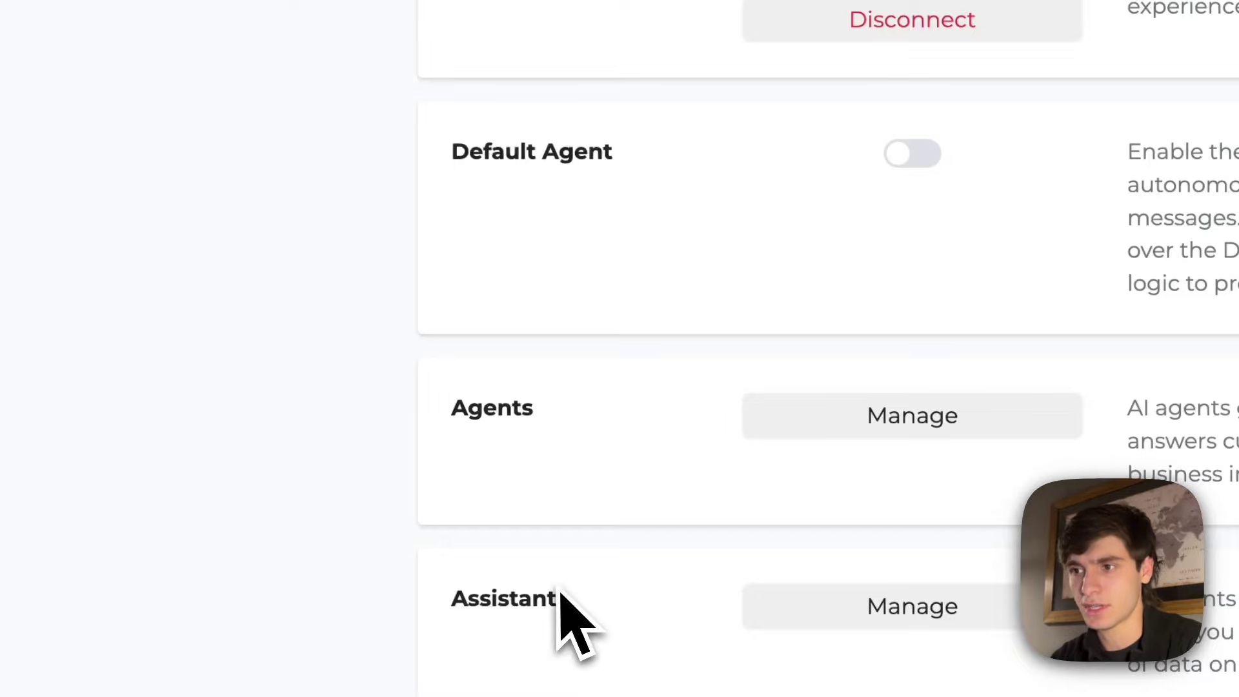
{"action": "scroll", "coordinate": [595, 641], "scroll_direction": "up", "scroll_amount": 5}
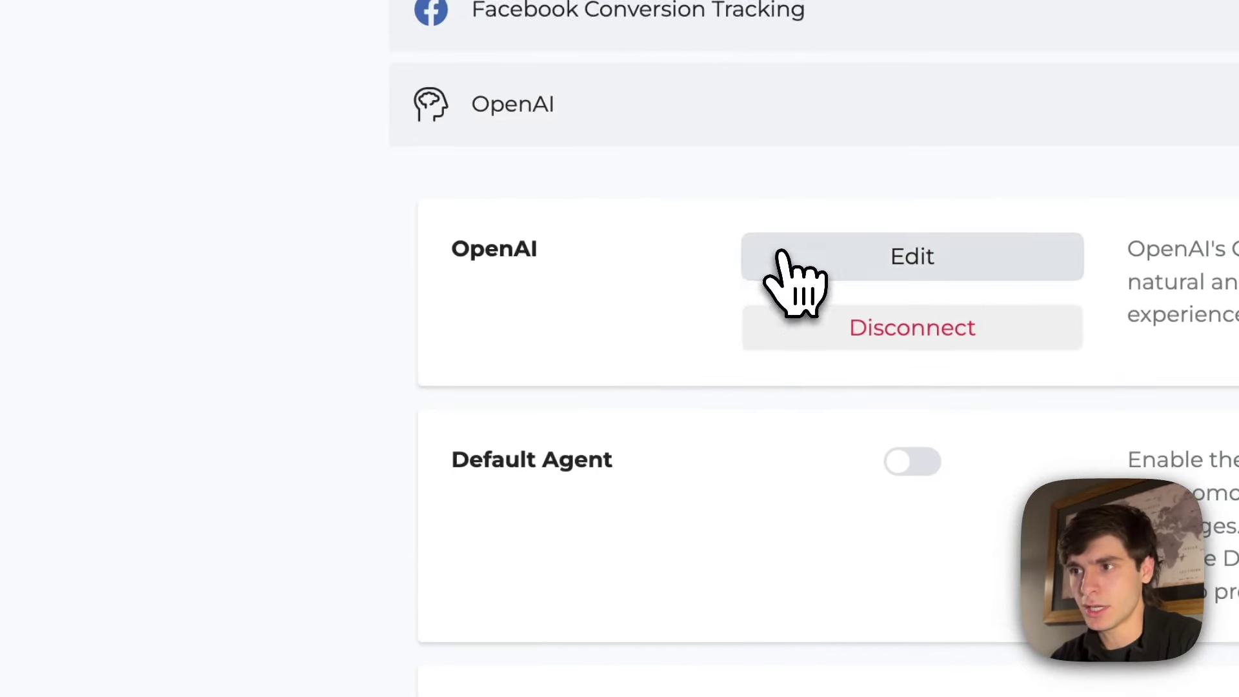
Review the OpenAI instructions and linked assistant (None), then cancel without saving.
{"action": "left_click", "coordinate": [783, 260]}
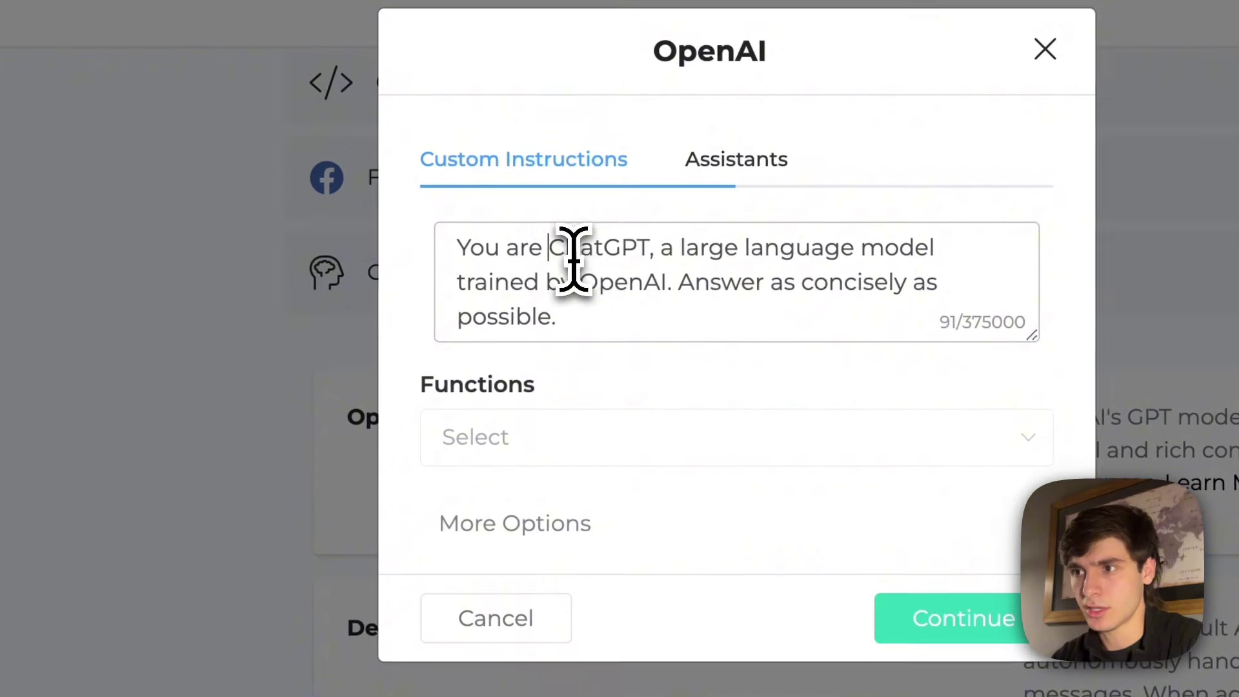
{"action": "triple_click", "coordinate": [558, 258]}
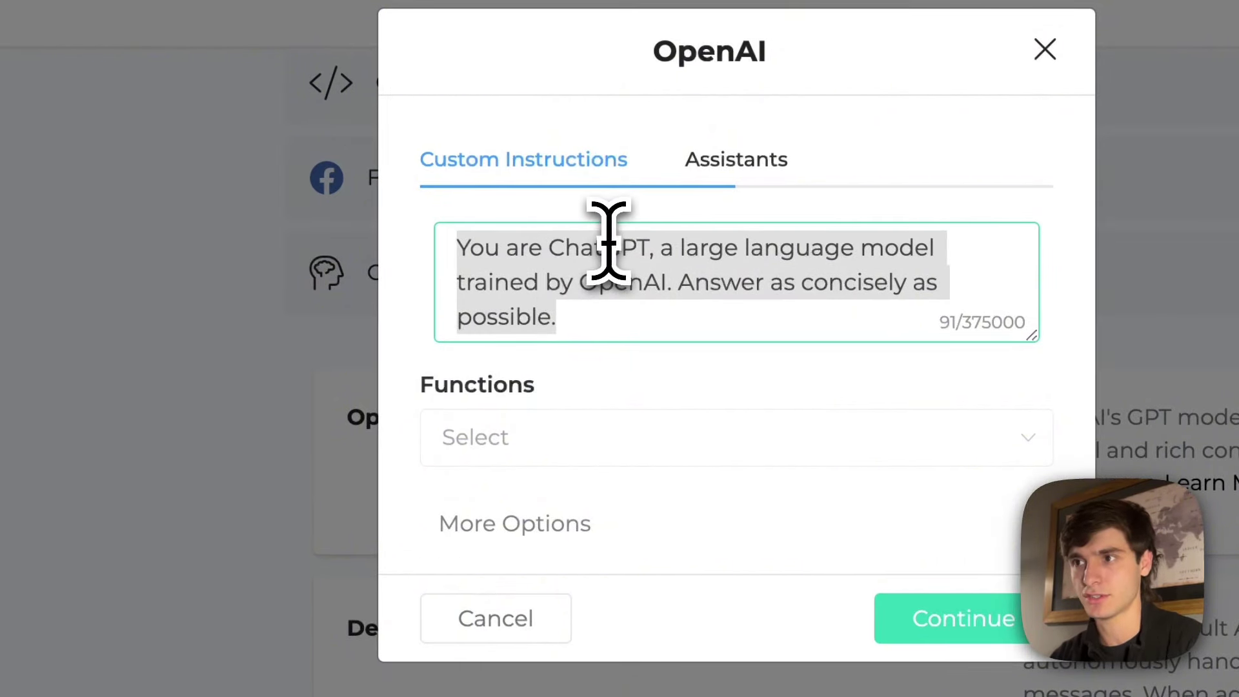
{"action": "left_click", "coordinate": [743, 173]}
{"action": "left_click", "coordinate": [531, 246]}
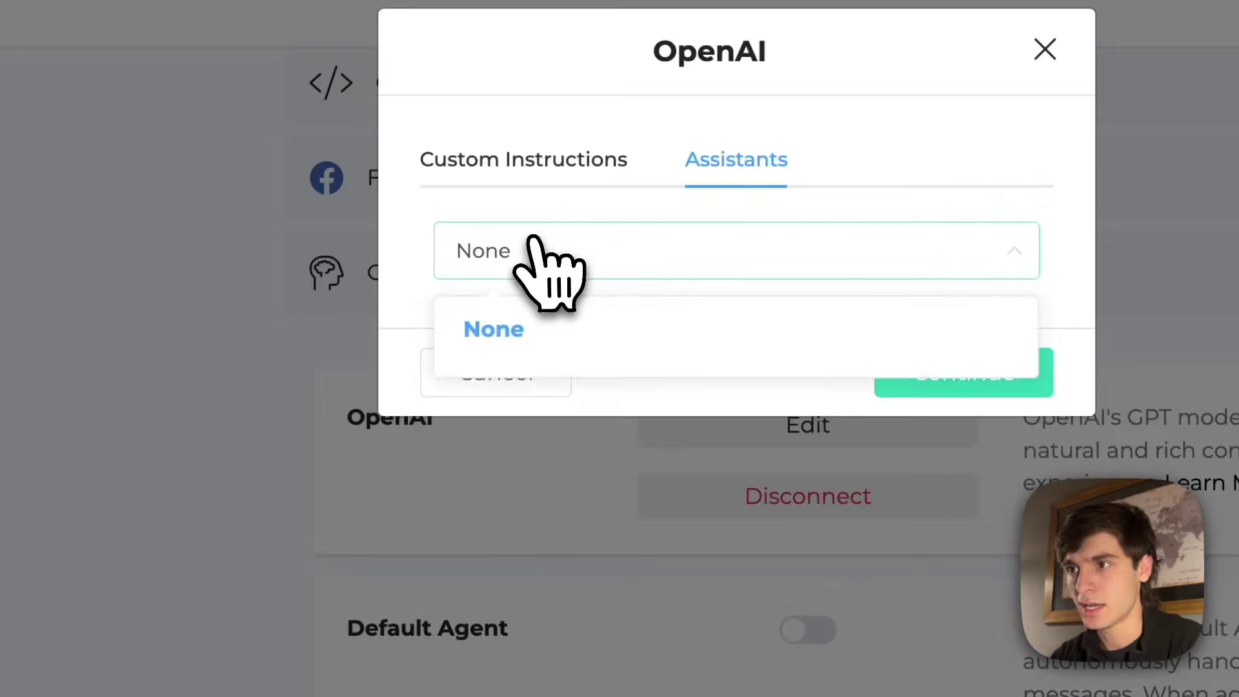
{"action": "left_click", "coordinate": [533, 248]}
{"action": "left_click", "coordinate": [499, 361]}
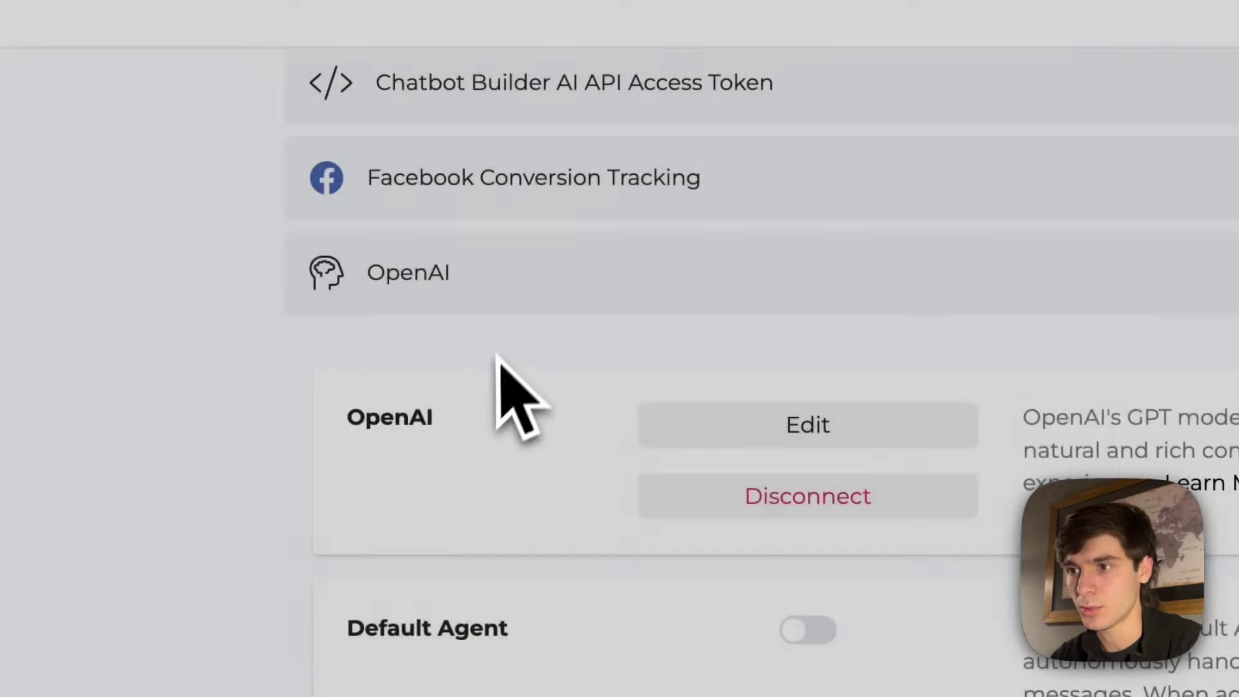
Find the Assistants section and open its Manage page.
{"action": "scroll", "coordinate": [504, 336], "scroll_direction": "down", "scroll_amount": 10}
{"action": "scroll", "coordinate": [625, 368], "scroll_direction": "up", "scroll_amount": 1}
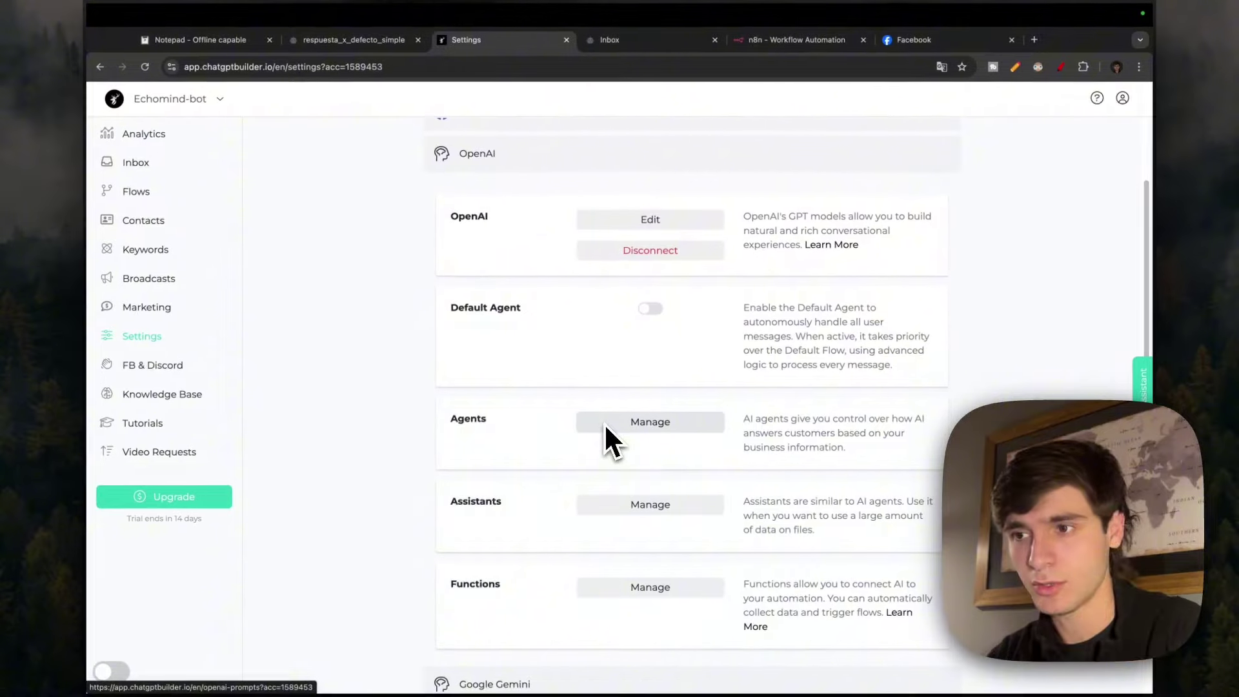
{"action": "scroll", "coordinate": [591, 448], "scroll_direction": "down", "scroll_amount": 2}
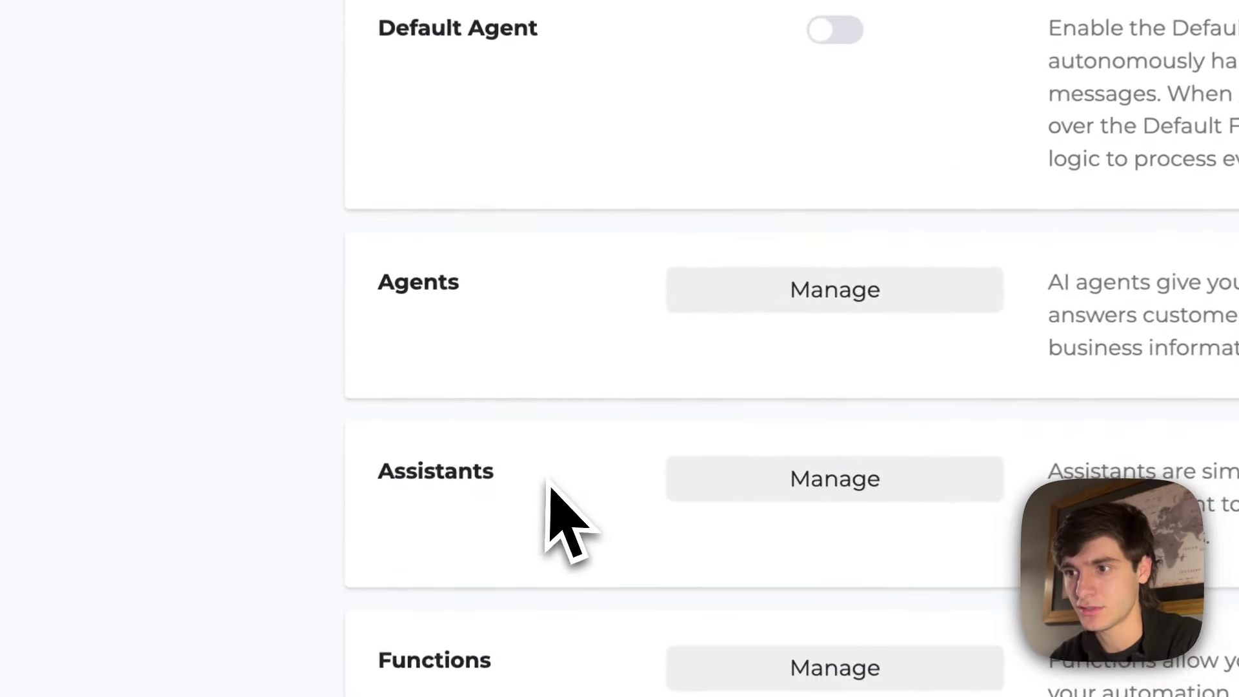
{"action": "scroll", "coordinate": [559, 519], "scroll_direction": "up", "scroll_amount": 3}
{"action": "scroll", "coordinate": [553, 520], "scroll_direction": "down", "scroll_amount": 2}
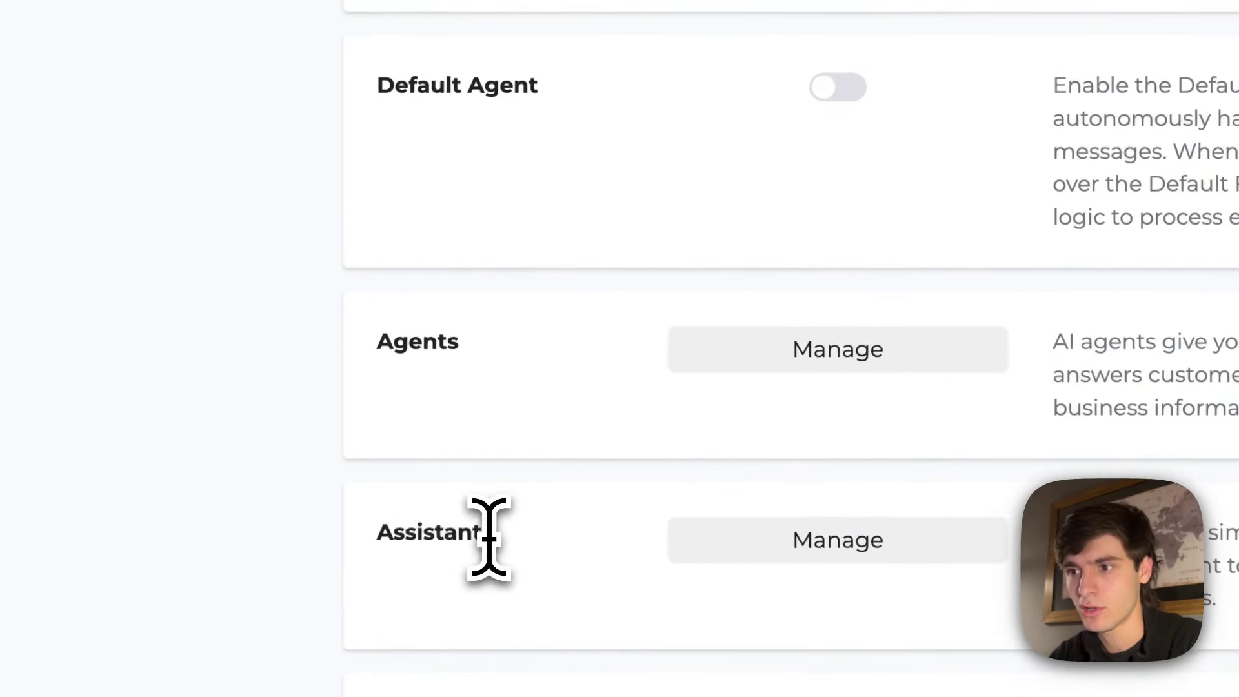
{"action": "scroll", "coordinate": [490, 543], "scroll_direction": "up", "scroll_amount": 2}
{"action": "scroll", "coordinate": [493, 545], "scroll_direction": "down", "scroll_amount": 8}
{"action": "scroll", "coordinate": [478, 529], "scroll_direction": "up", "scroll_amount": 1}
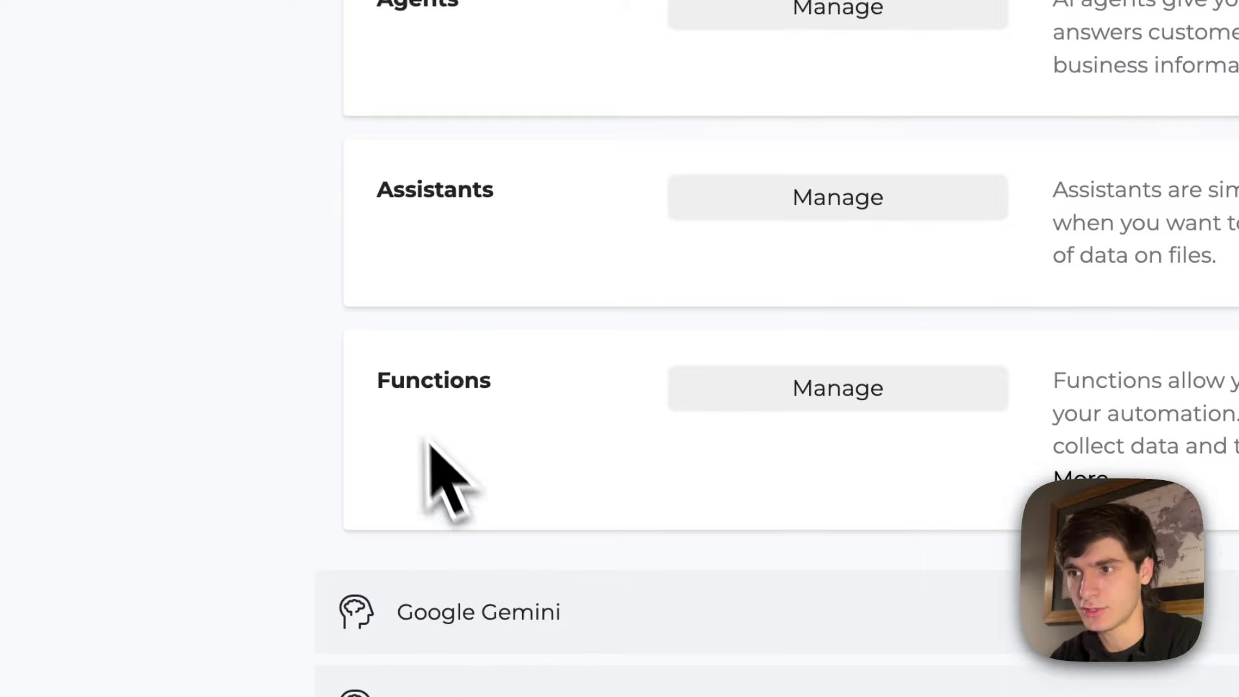
{"action": "double_click", "coordinate": [434, 381]}
{"action": "right_click", "coordinate": [556, 379]}
{"action": "left_click", "coordinate": [521, 299]}
{"action": "scroll", "coordinate": [636, 275], "scroll_direction": "up", "scroll_amount": 1}
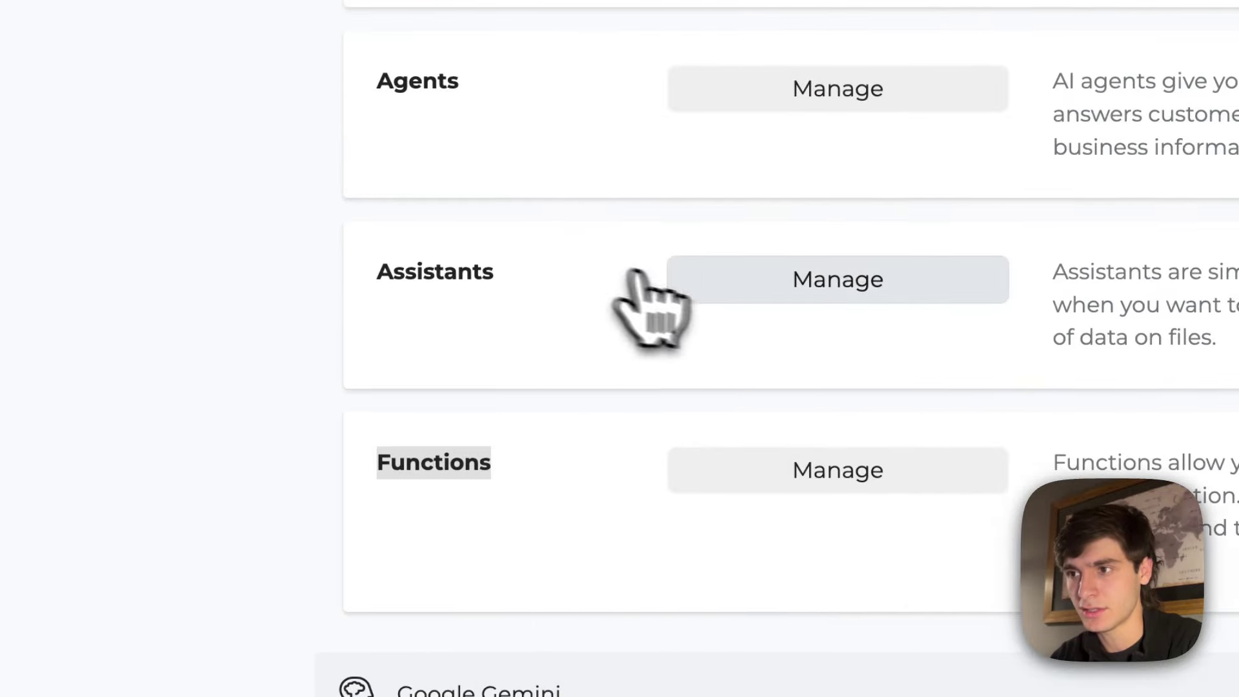
{"action": "left_click", "coordinate": [752, 288]}
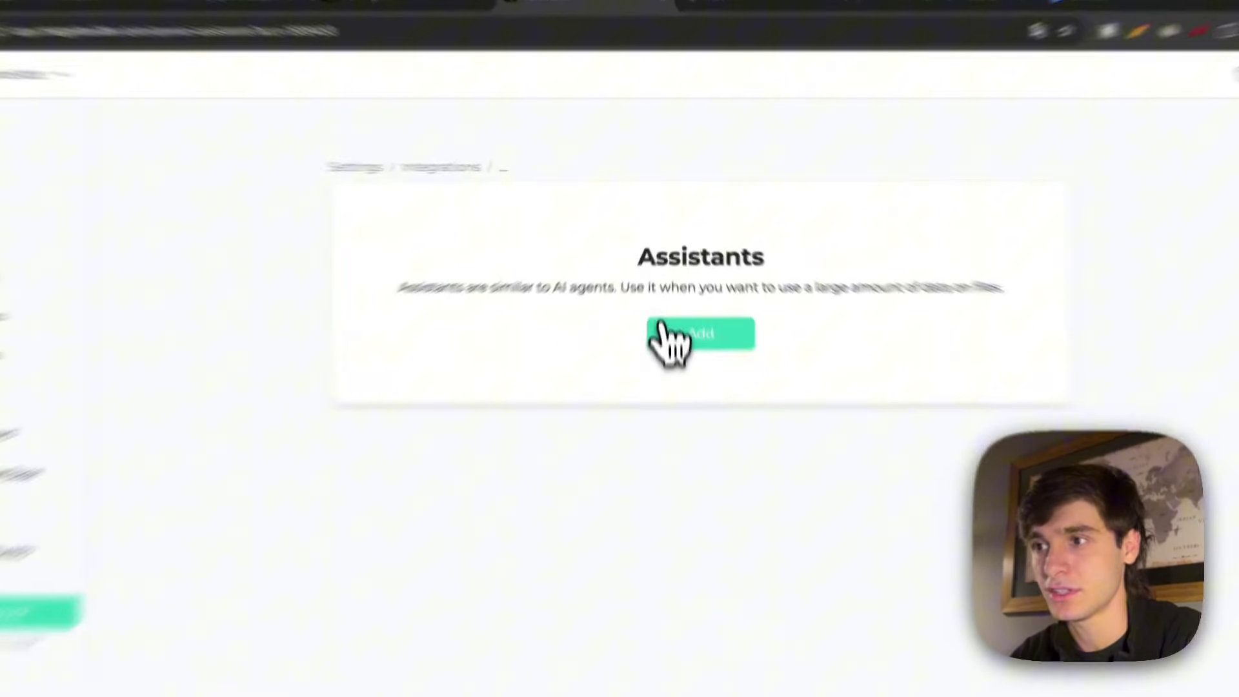
Create a new assistant named echomind-bot.
{"action": "left_click", "coordinate": [666, 292]}
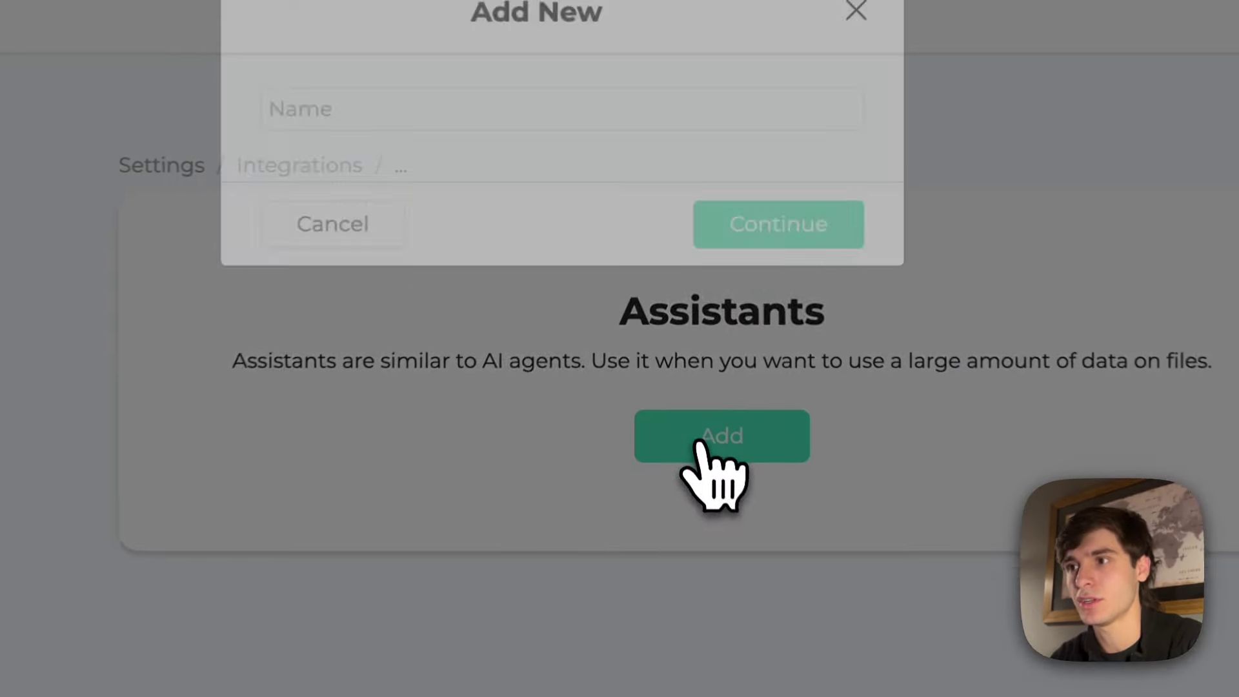
{"action": "left_click", "coordinate": [551, 166]}
{"action": "type", "text": "echomind-"}
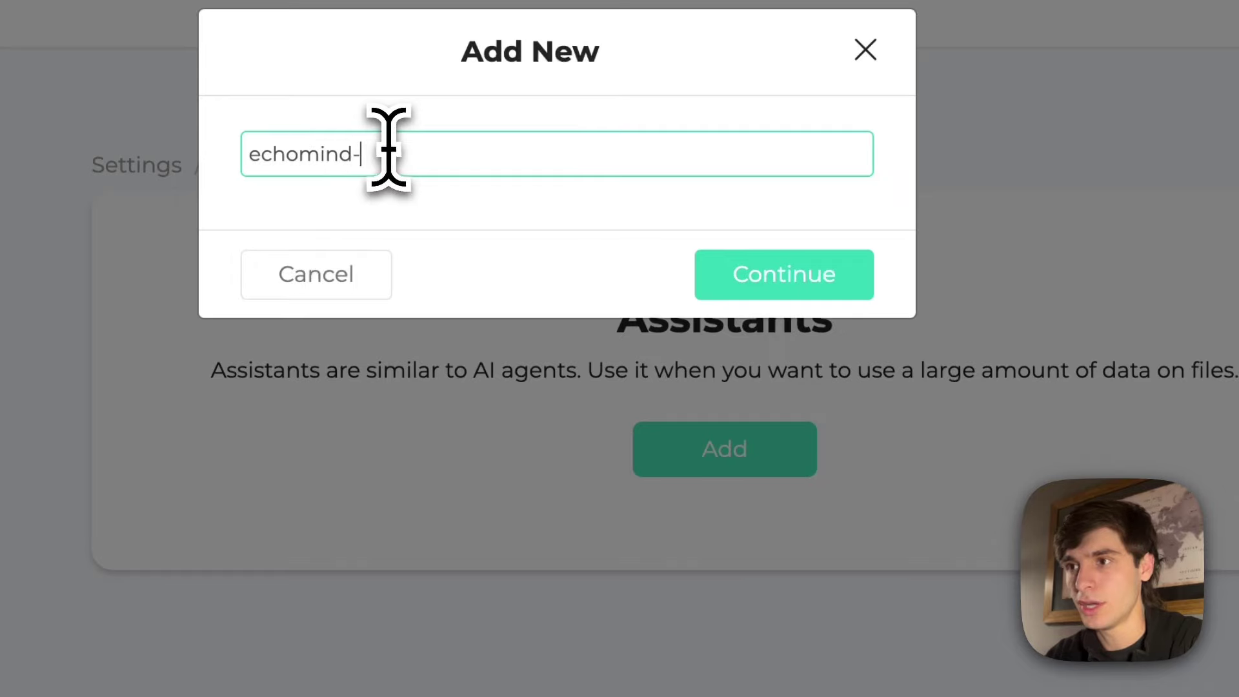
{"action": "type", "text": "bot"}
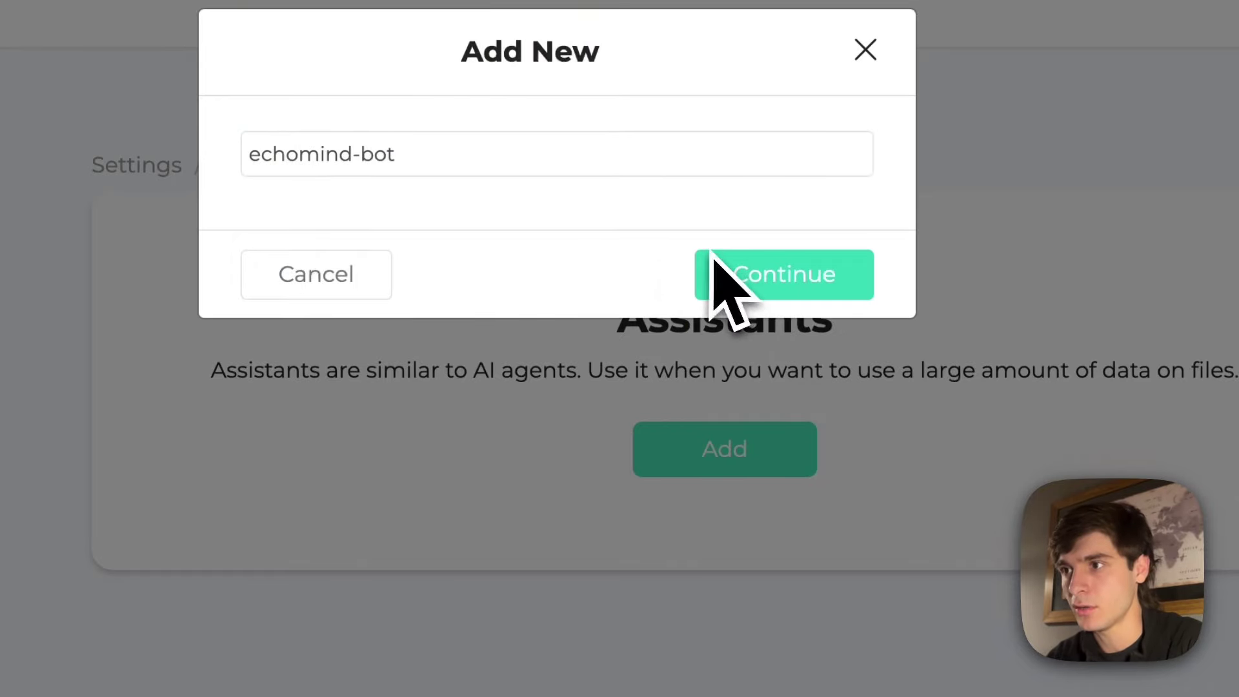
{"action": "left_click", "coordinate": [713, 269]}
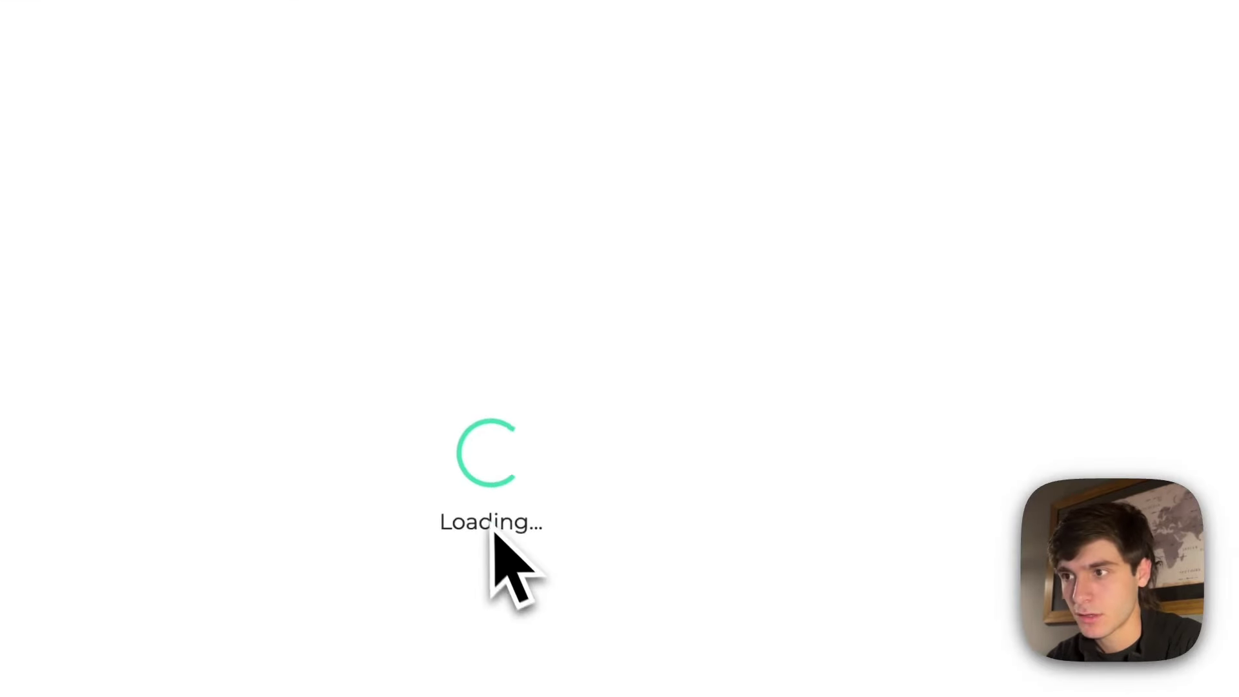
Clear the default instructions and set the temperature to 0.40.
{"action": "left_click", "coordinate": [387, 166]}
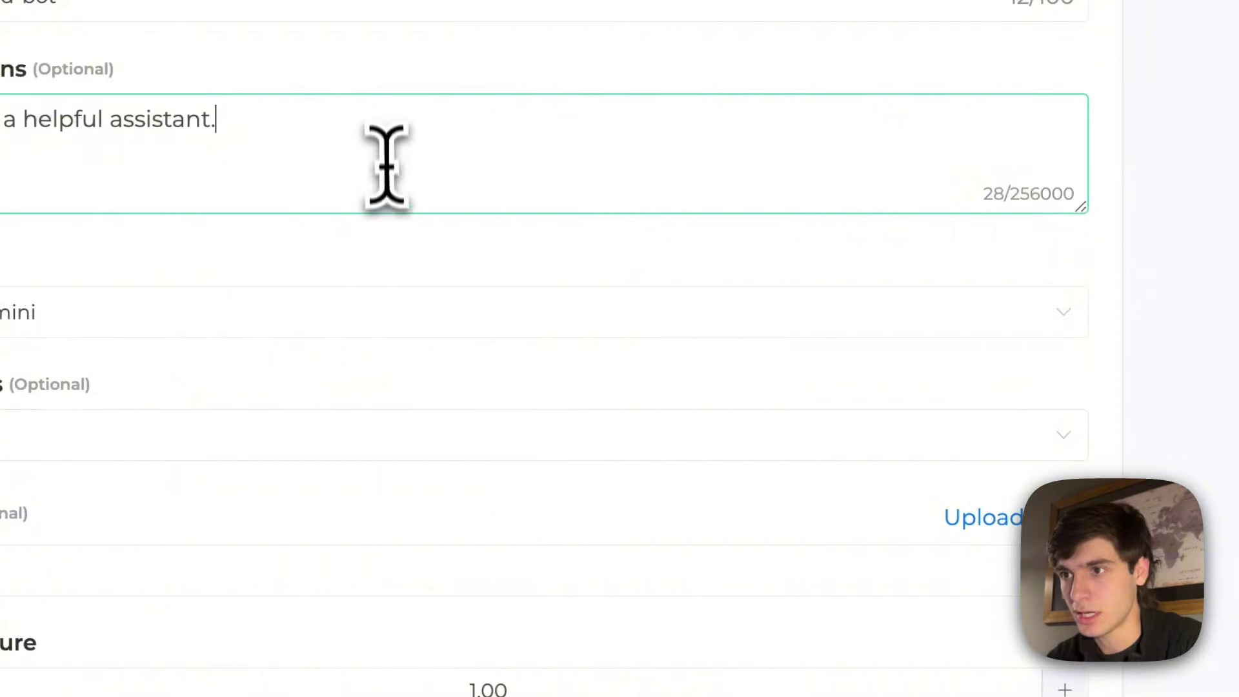
{"action": "key", "text": "super+a"}
{"action": "key", "text": "BackSpace"}
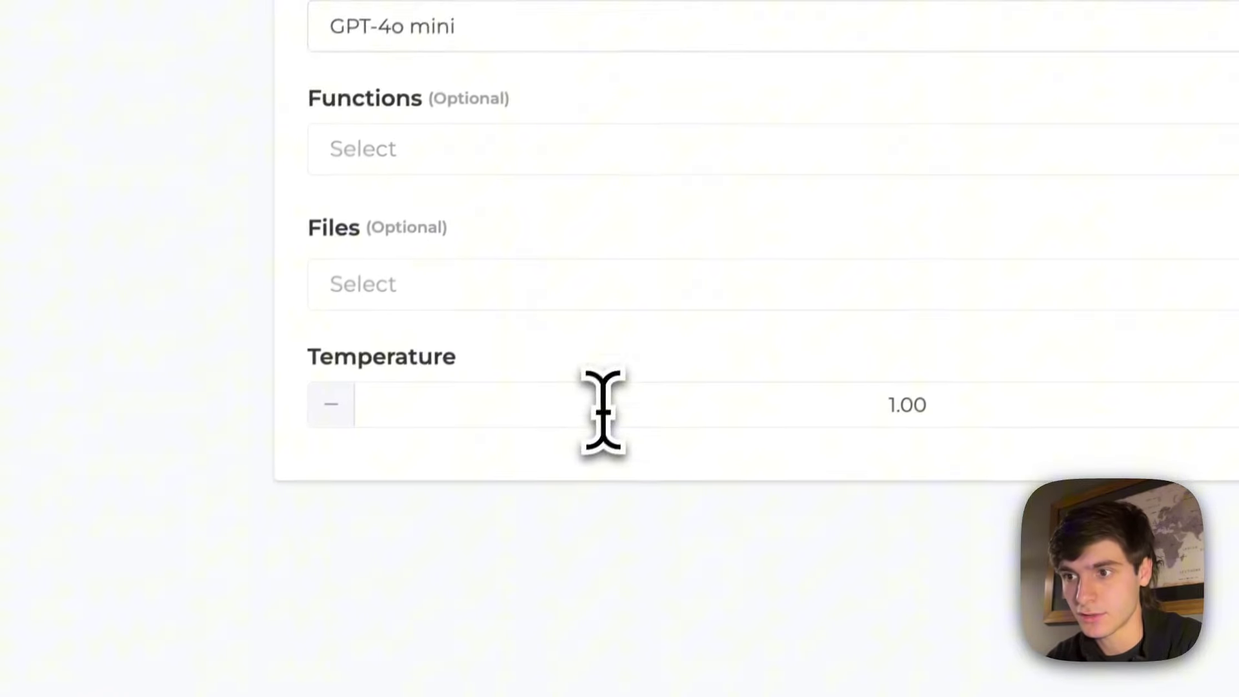
{"action": "left_click", "coordinate": [330, 404]}
{"action": "left_click", "coordinate": [329, 404]}
{"action": "left_click", "coordinate": [329, 404]}
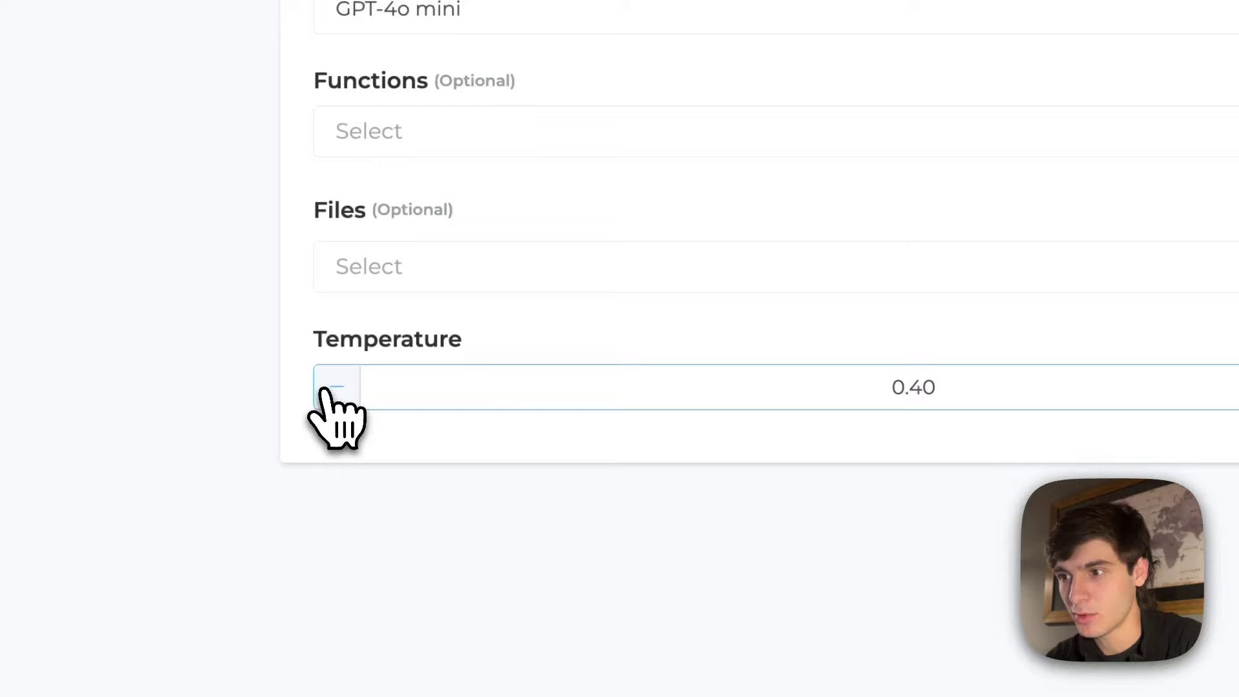
{"action": "left_click", "coordinate": [333, 389]}
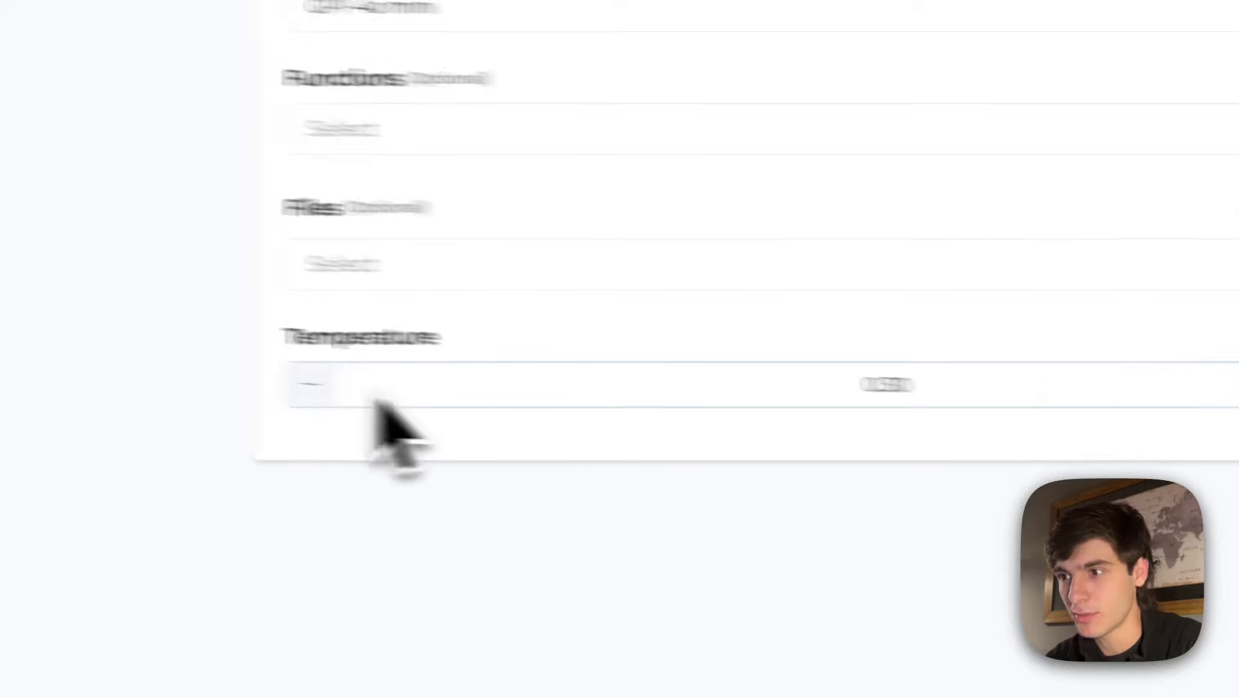
{"action": "left_click", "coordinate": [1238, 389]}
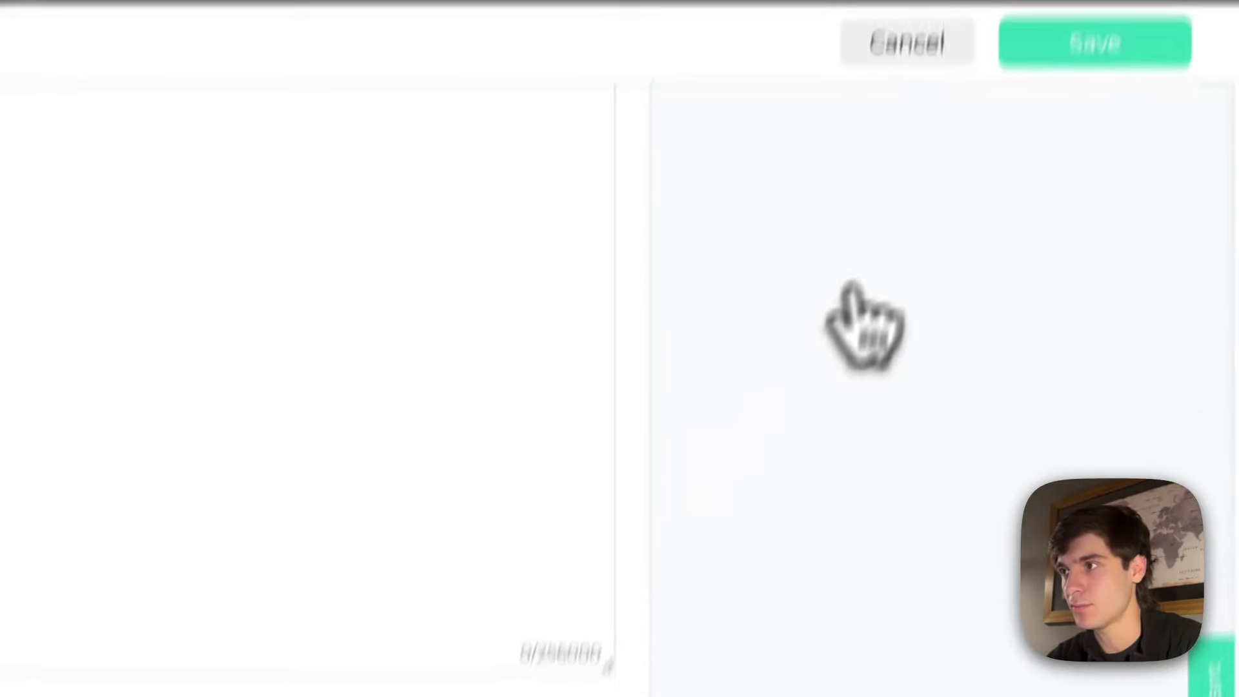
Sketch labelled chart axes over the form with the on-screen pen tool.
{"action": "left_click", "coordinate": [1024, 132]}
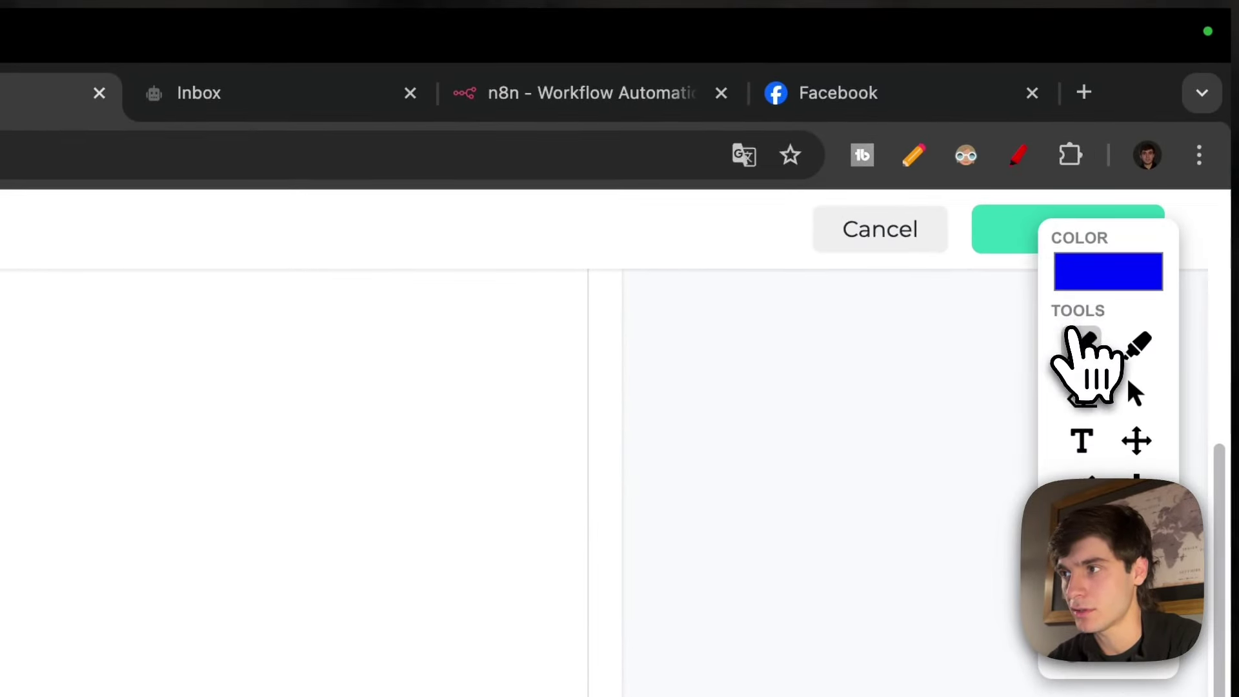
{"action": "left_click", "coordinate": [1081, 345]}
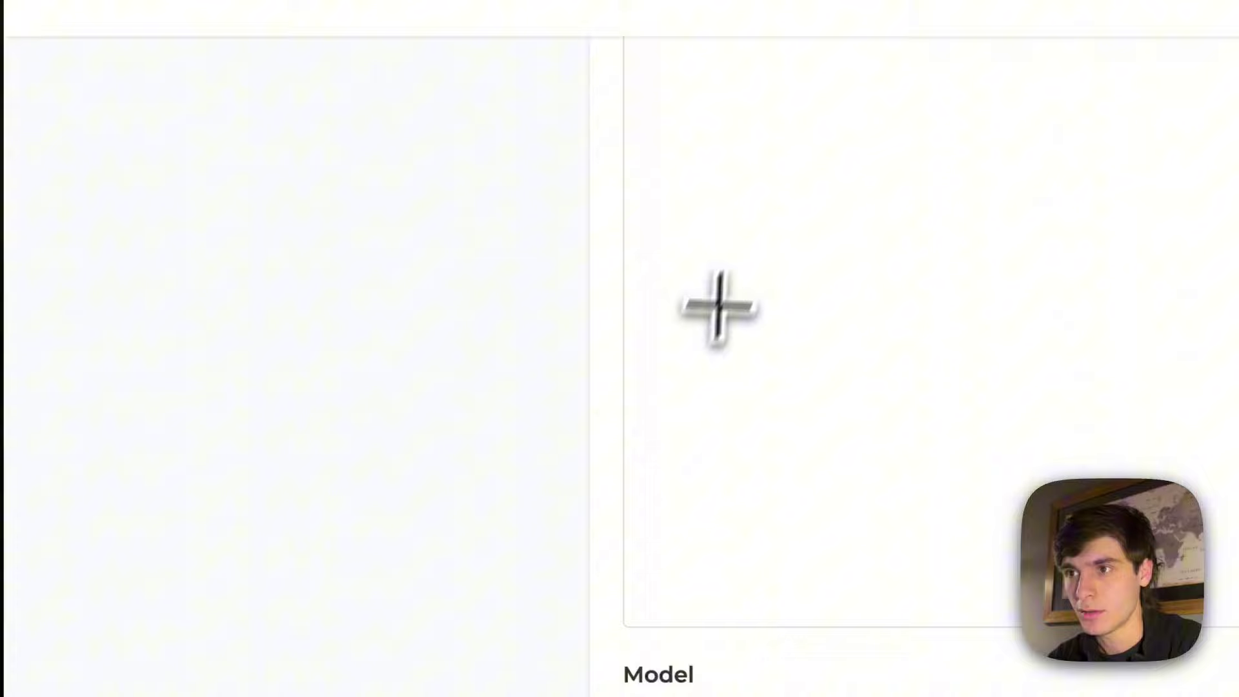
{"action": "mouse_move", "coordinate": [745, 129]}
{"action": "left_mouse_down"}
{"action": "mouse_move", "coordinate": [747, 495]}
{"action": "mouse_move", "coordinate": [1238, 470]}
{"action": "left_mouse_up"}
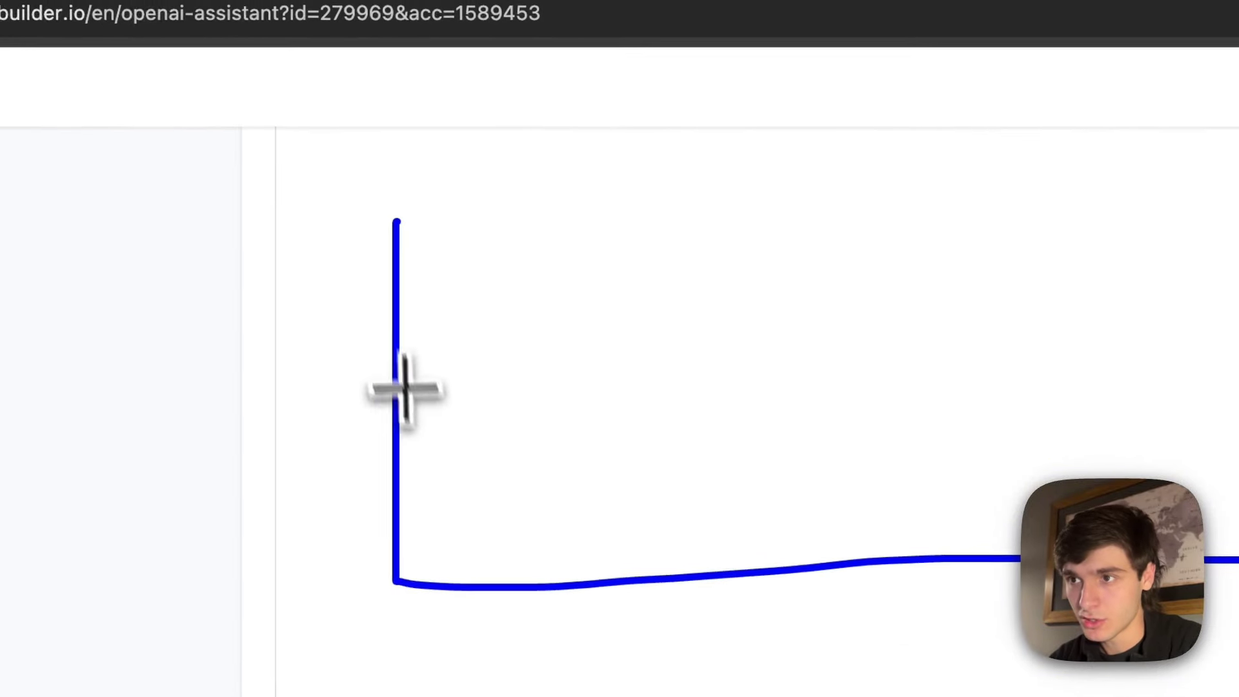
{"action": "left_click_drag", "start_coordinate": [276, 239], "coordinate": [276, 194]}
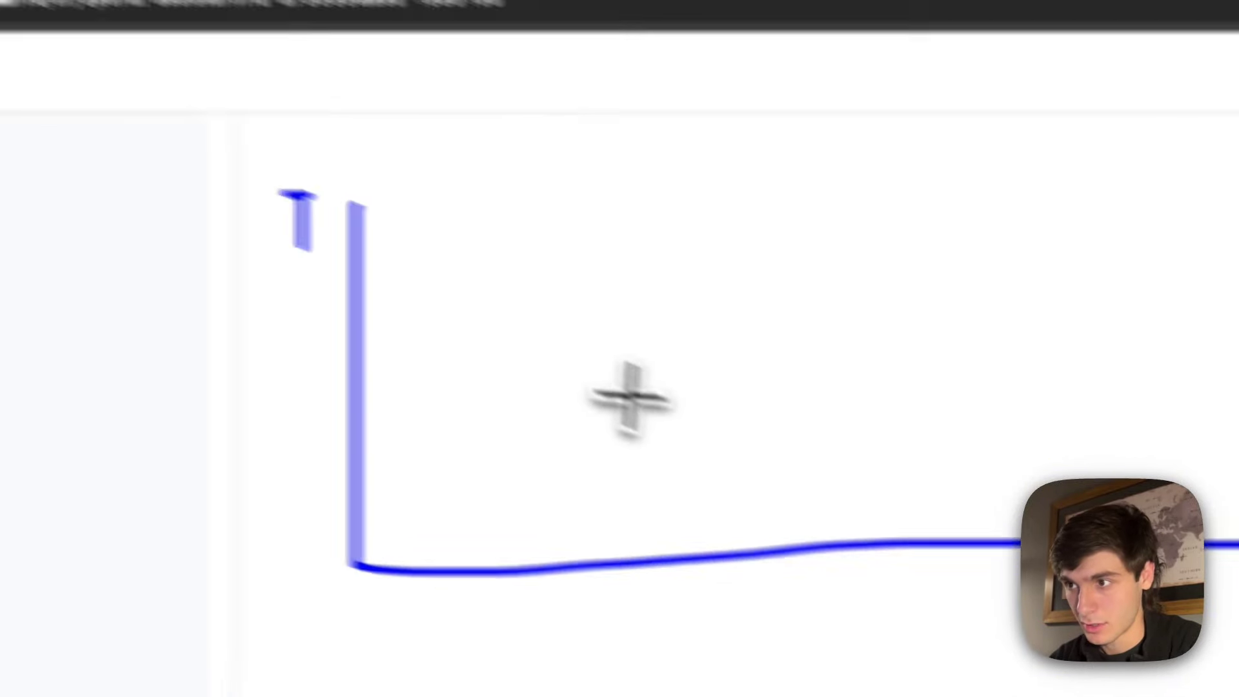
{"action": "left_click_drag", "start_coordinate": [874, 451], "coordinate": [896, 419]}
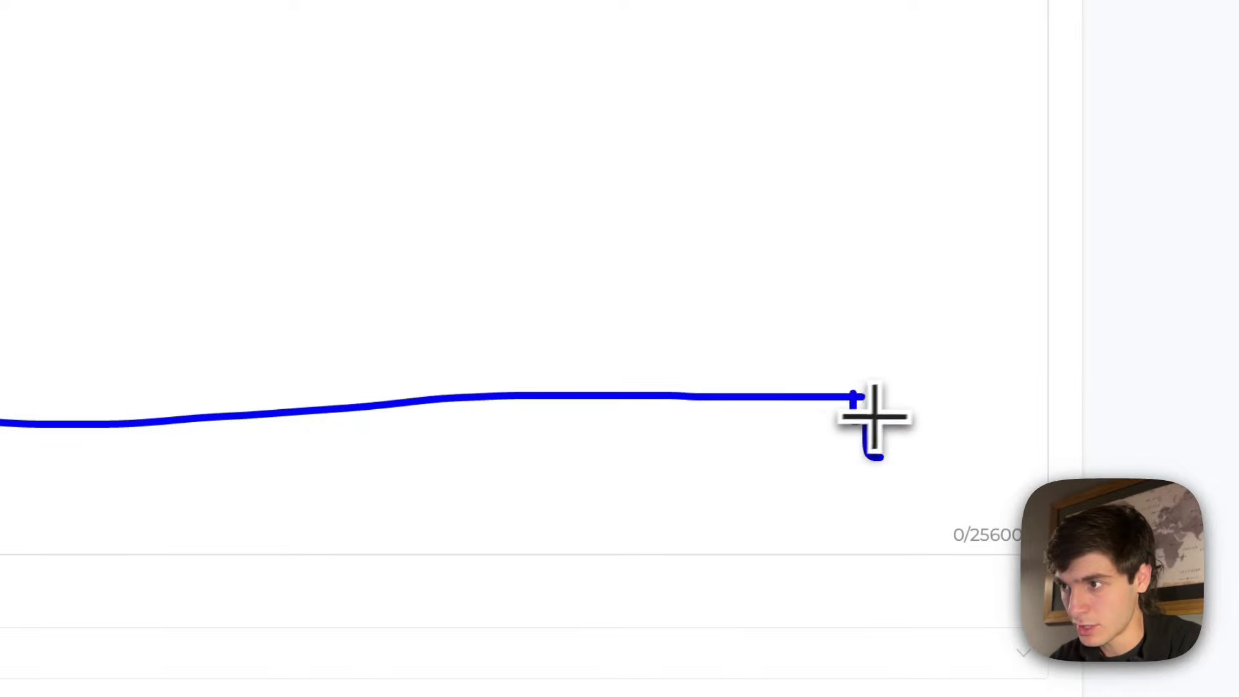
Sketch an axis arrowhead, a rising curve, an axis tick and a low level line over the form.
{"action": "left_click_drag", "start_coordinate": [386, 254], "coordinate": [416, 237]}
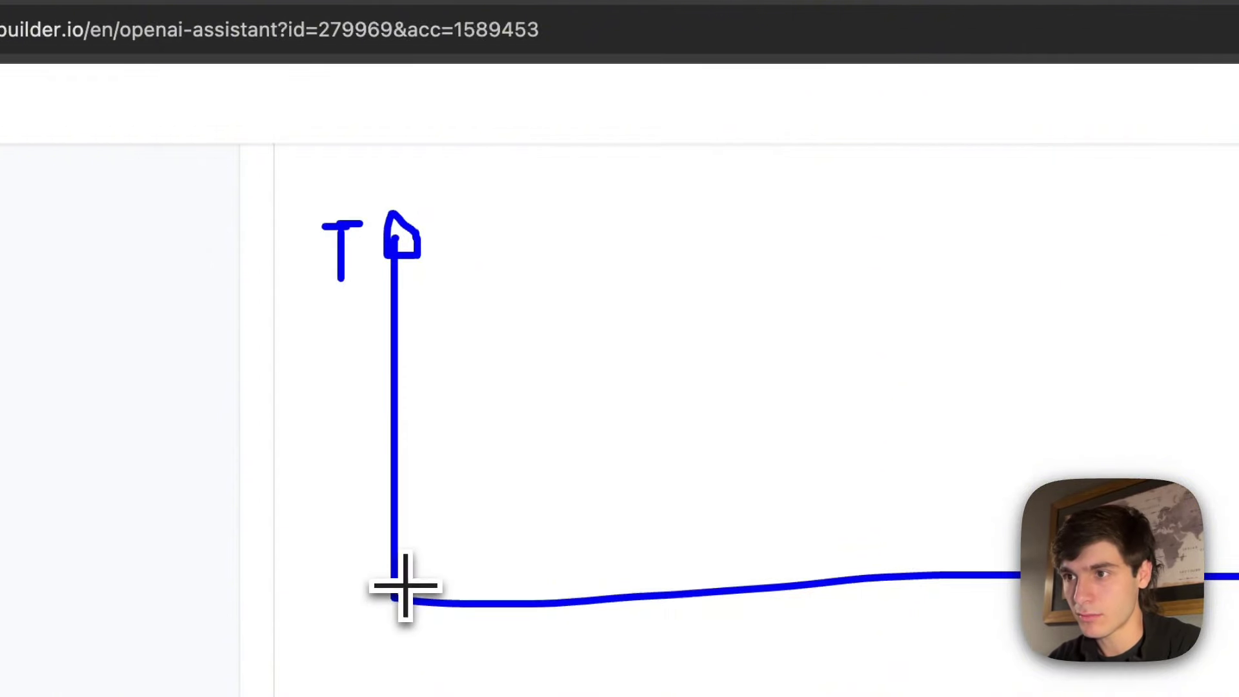
{"action": "mouse_move", "coordinate": [405, 587]}
{"action": "left_mouse_down"}
{"action": "mouse_move", "coordinate": [789, 335]}
{"action": "mouse_move", "coordinate": [1149, 207]}
{"action": "left_mouse_up"}
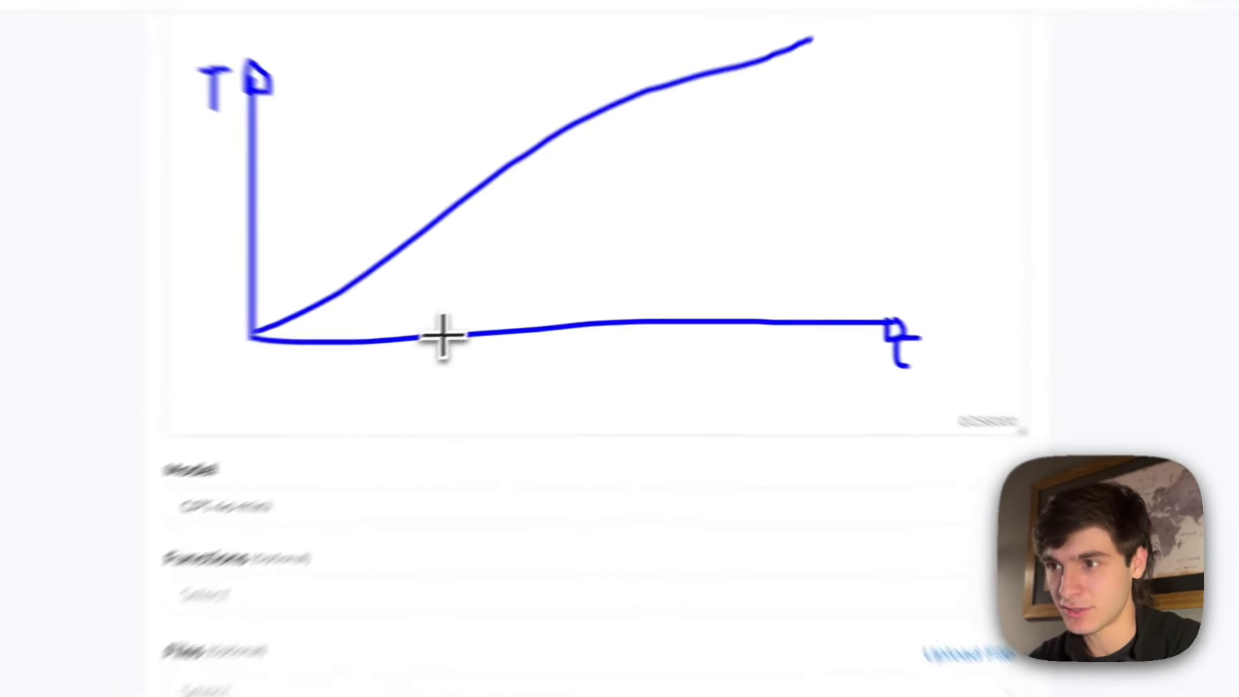
{"action": "left_click_drag", "start_coordinate": [516, 299], "coordinate": [517, 318]}
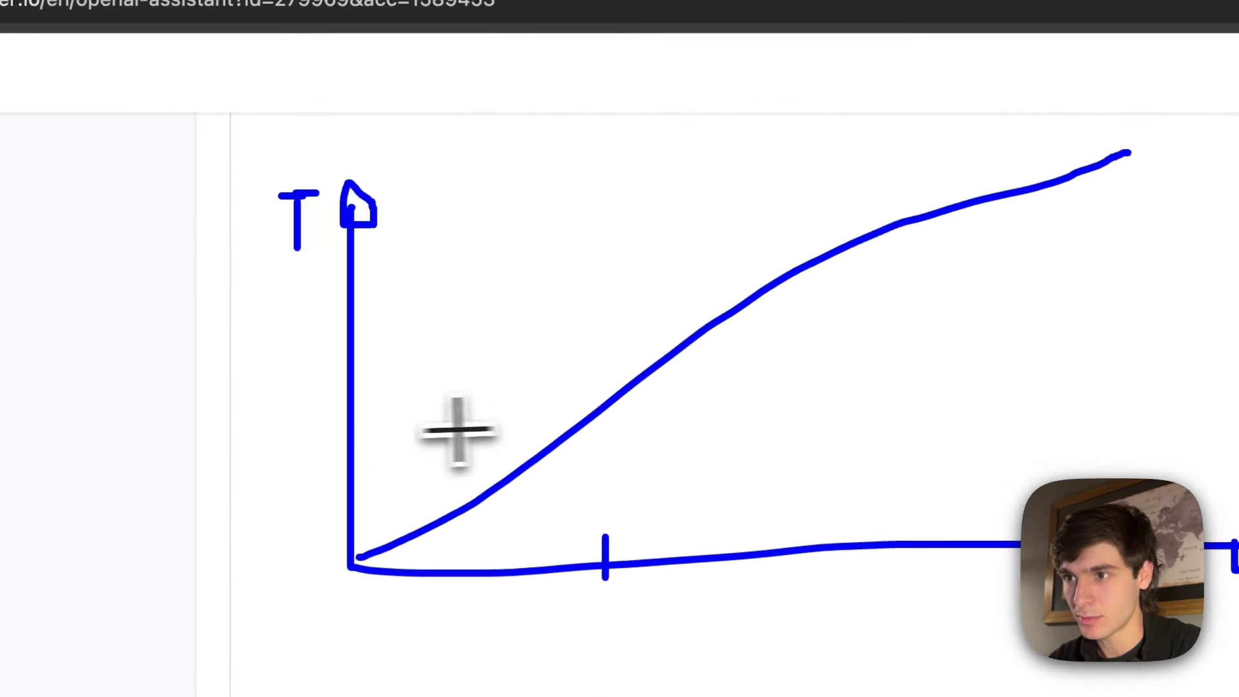
{"action": "left_click_drag", "start_coordinate": [360, 387], "coordinate": [513, 390]}
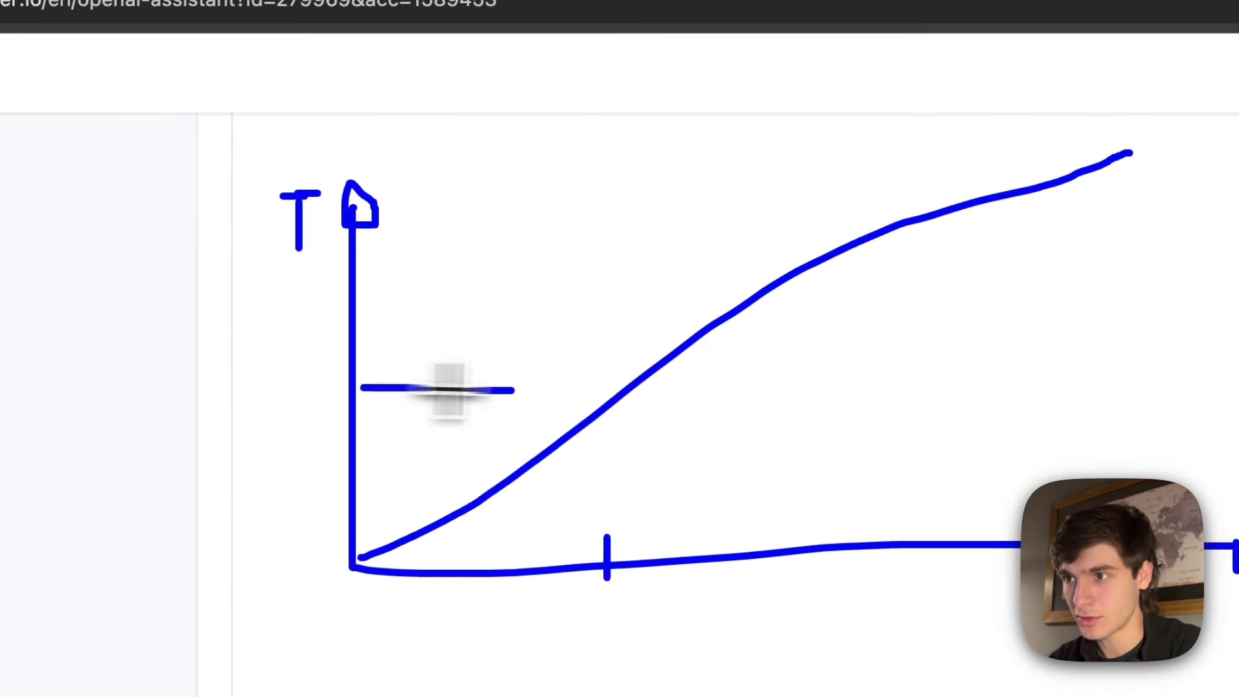
Add two nested rectangles and a bracketed formula below the chart, then clear the sketch.
{"action": "mouse_move", "coordinate": [359, 276]}
{"action": "left_mouse_down"}
{"action": "mouse_move", "coordinate": [863, 277]}
{"action": "mouse_move", "coordinate": [850, 560]}
{"action": "left_mouse_up"}
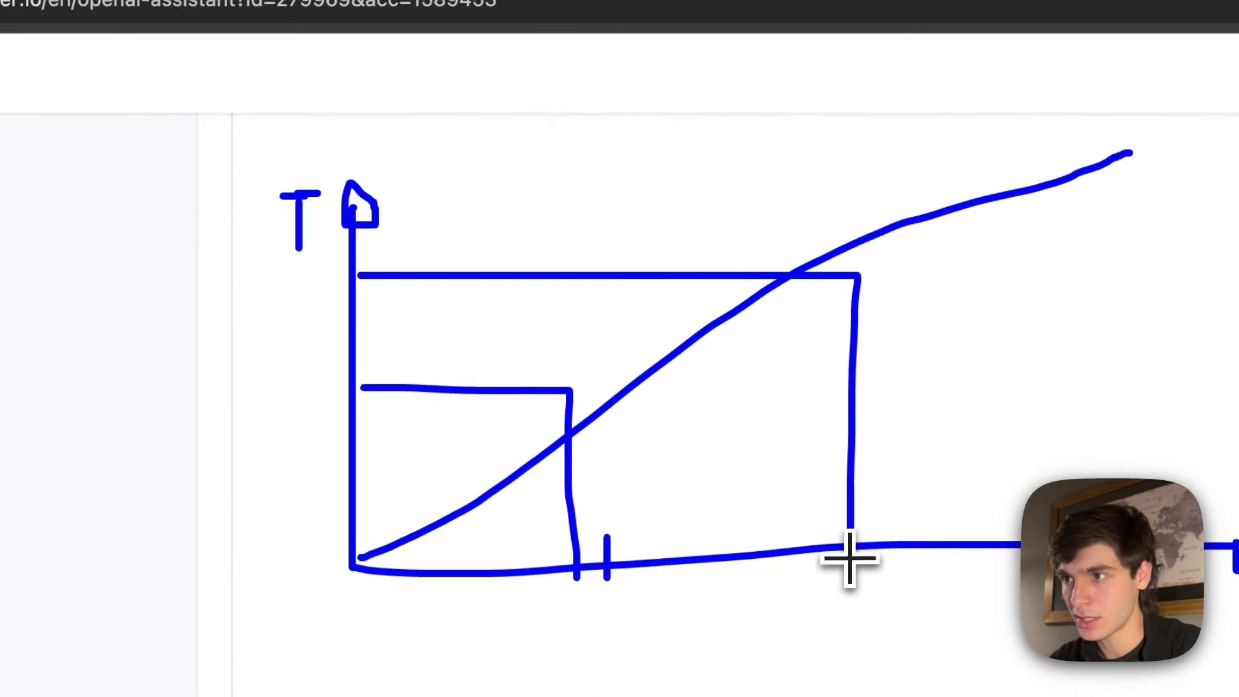
{"action": "mouse_move", "coordinate": [355, 215]}
{"action": "left_mouse_down"}
{"action": "mouse_move", "coordinate": [1049, 397]}
{"action": "mouse_move", "coordinate": [1059, 553]}
{"action": "left_mouse_up"}
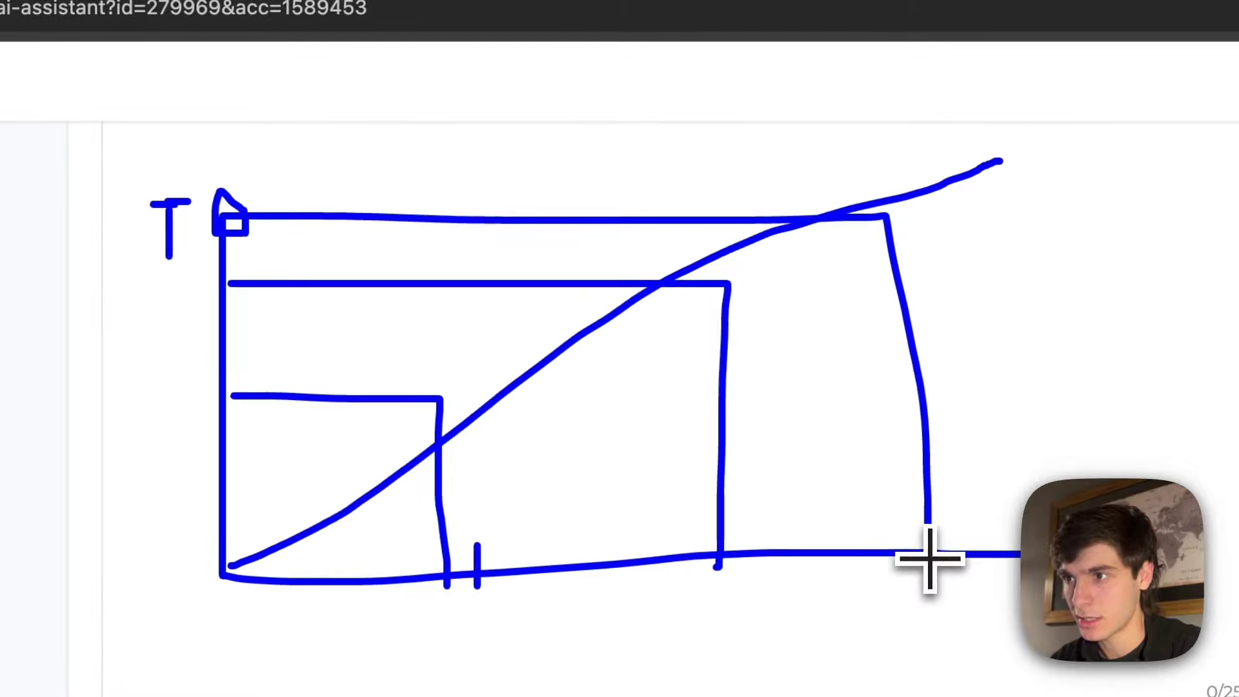
{"action": "scroll", "coordinate": [456, 304], "scroll_direction": "down", "scroll_amount": 10}
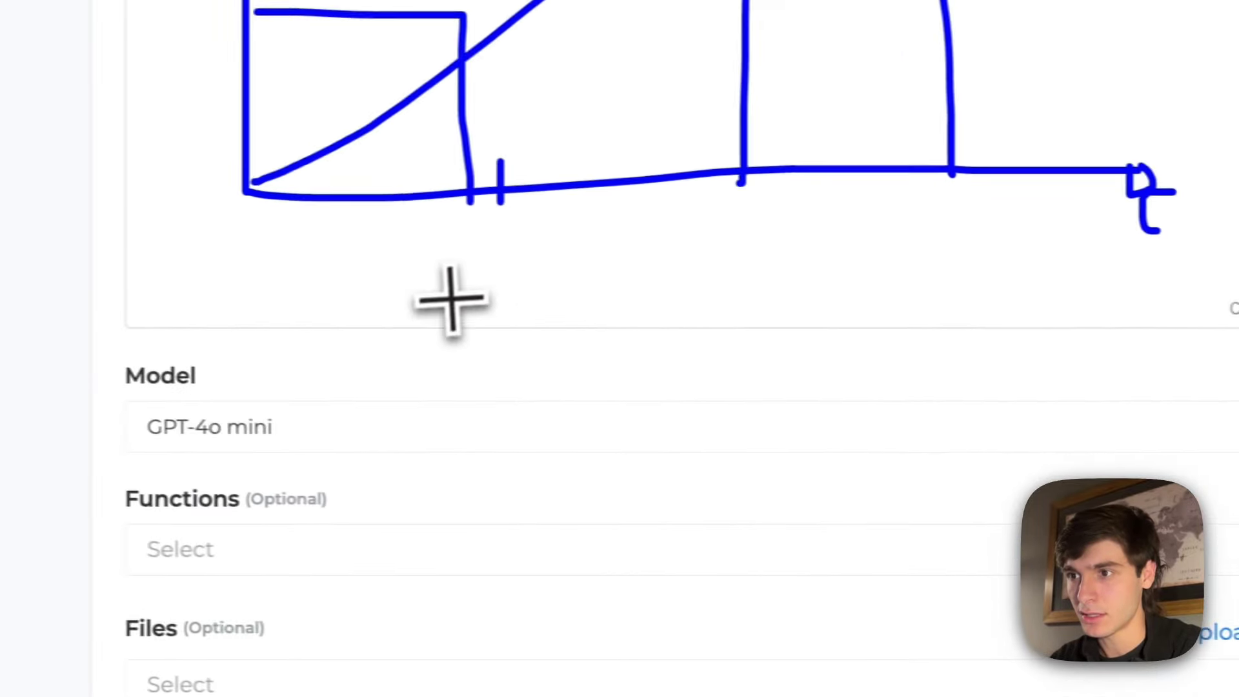
{"action": "left_click_drag", "start_coordinate": [500, 291], "coordinate": [504, 337]}
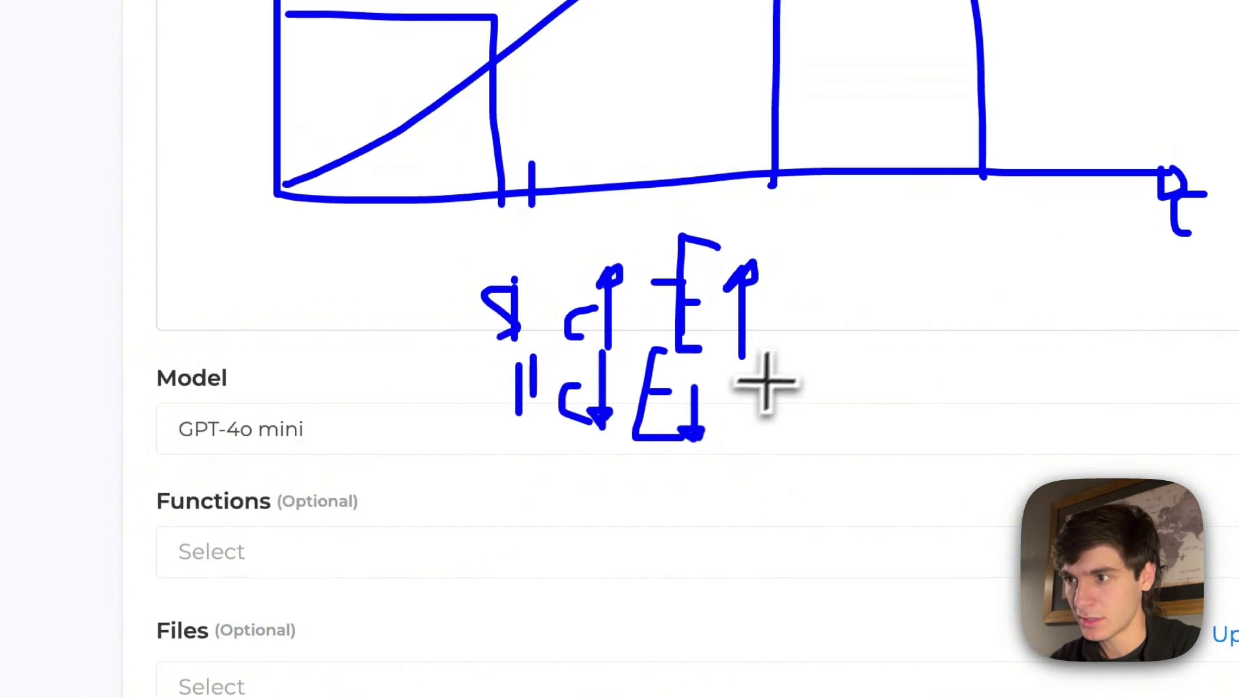
{"action": "left_click_drag", "start_coordinate": [762, 226], "coordinate": [736, 454]}
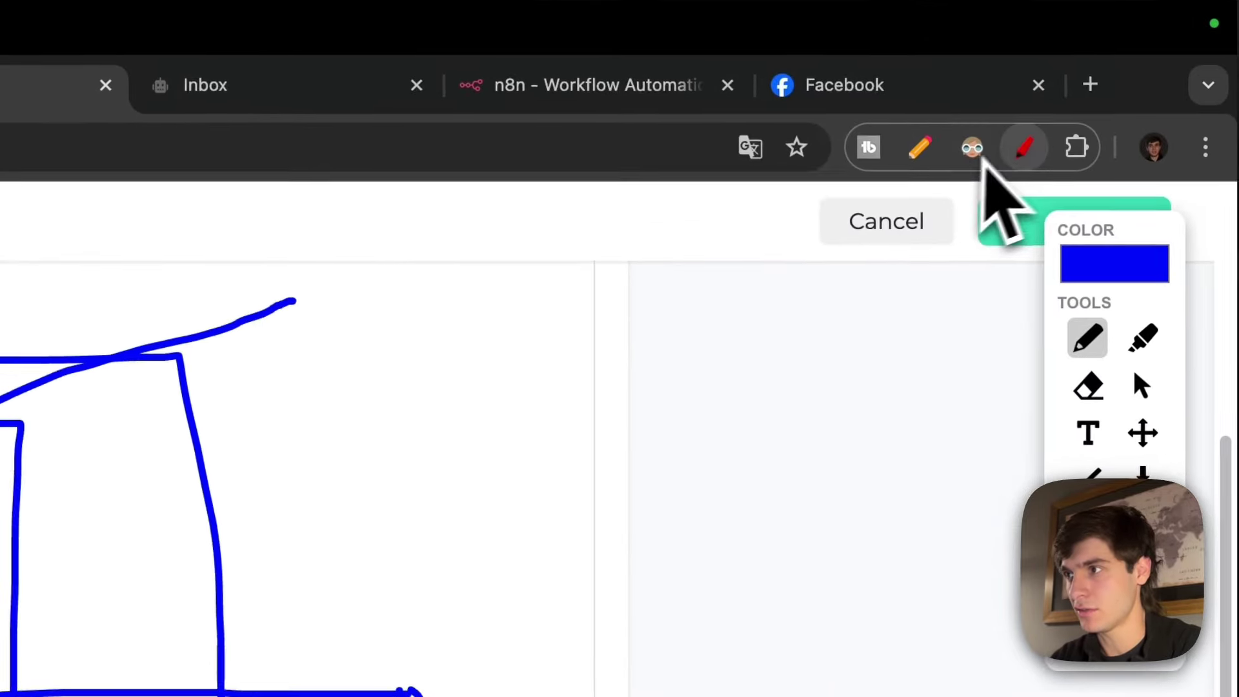
{"action": "left_click", "coordinate": [1076, 71]}
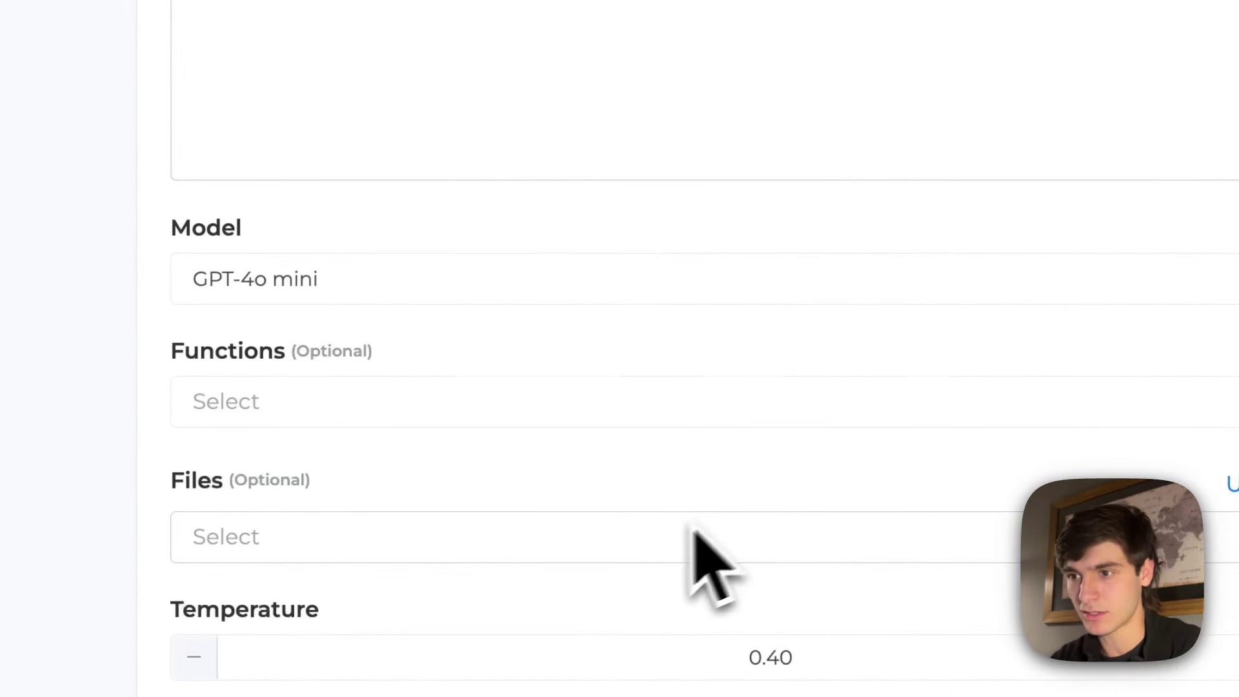
{"action": "left_click", "coordinate": [548, 129]}
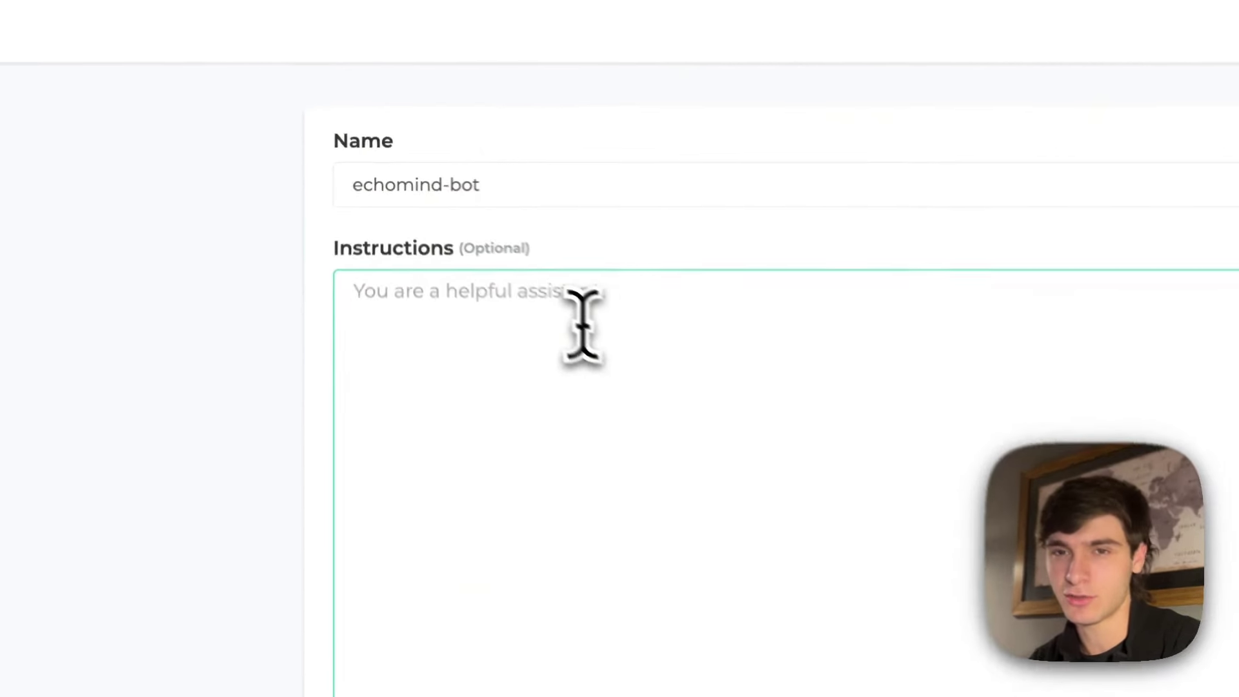
{"action": "scroll", "coordinate": [522, 489], "scroll_direction": "down", "scroll_amount": 4}
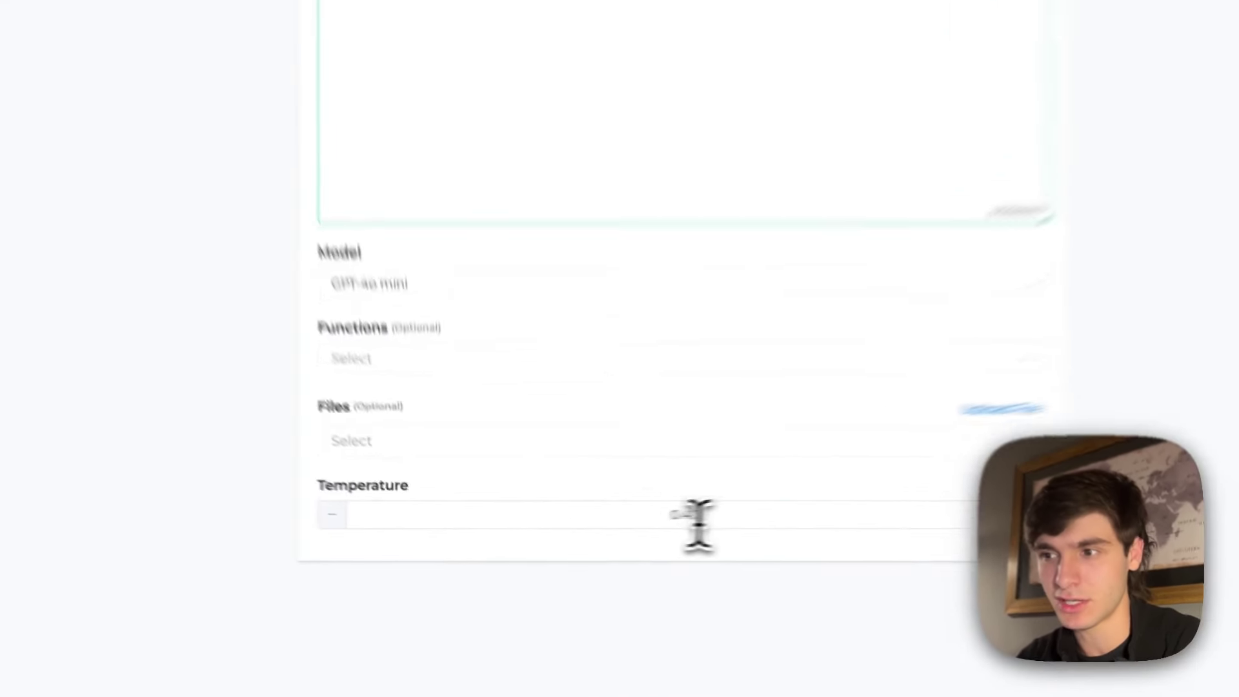
{"action": "left_click", "coordinate": [588, 524]}
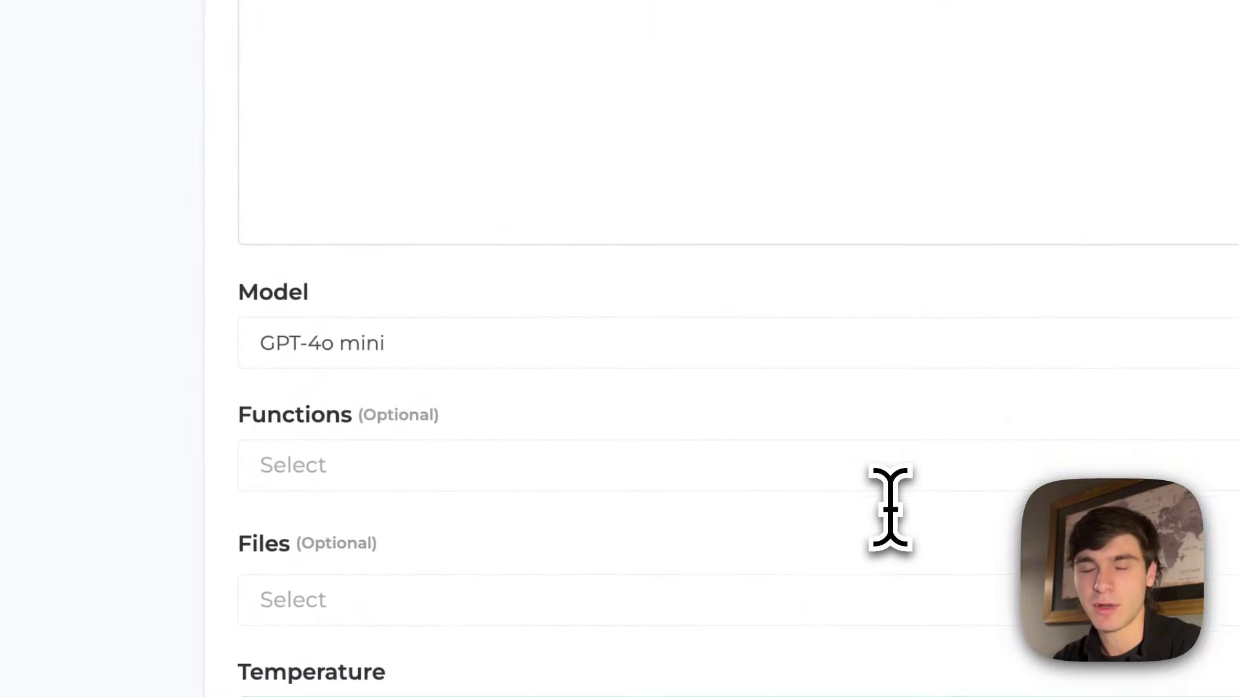
{"action": "scroll", "coordinate": [893, 508], "scroll_direction": "down", "scroll_amount": 2}
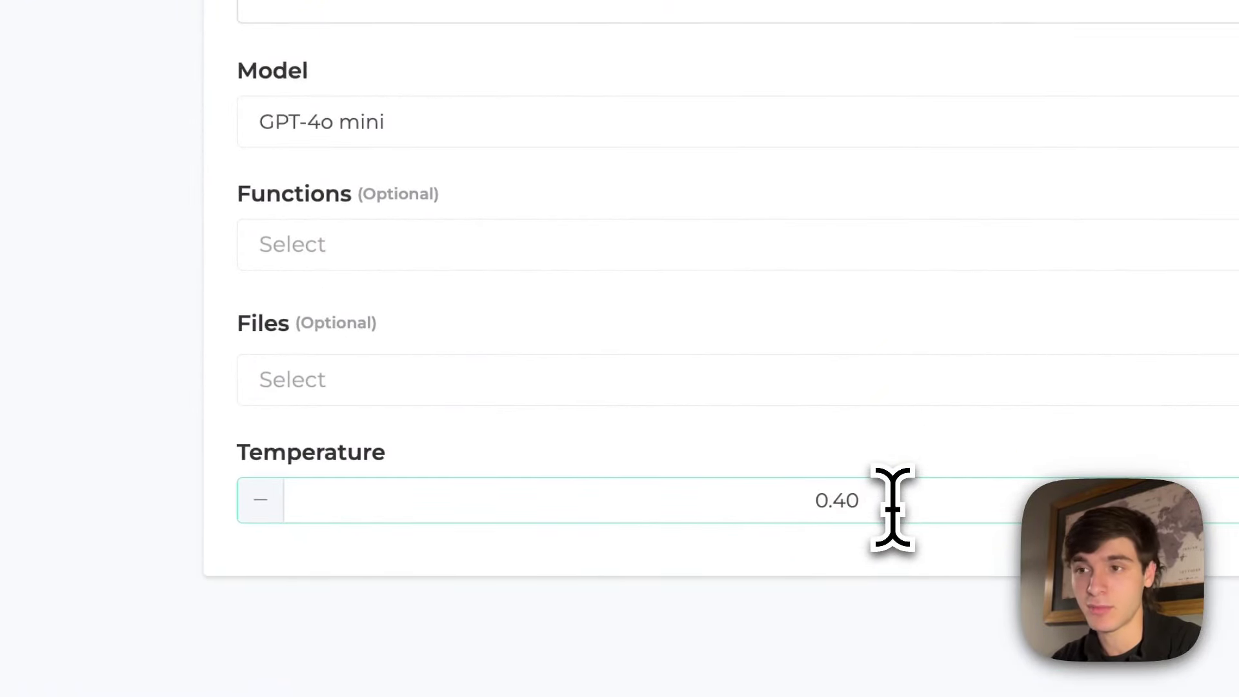
{"action": "scroll", "coordinate": [710, 500], "scroll_direction": "up", "scroll_amount": 9}
{"action": "left_click", "coordinate": [590, 200]}
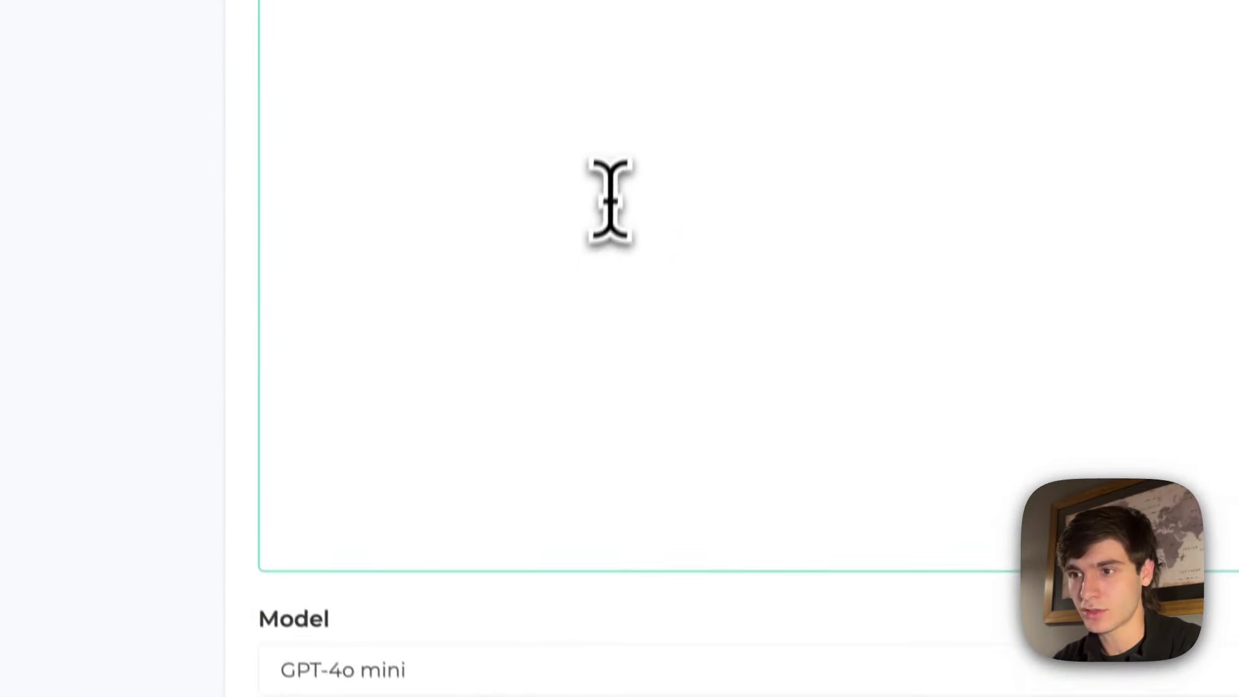
{"action": "scroll", "coordinate": [584, 199], "scroll_direction": "down", "scroll_amount": 8}
{"action": "left_click", "coordinate": [481, 326]}
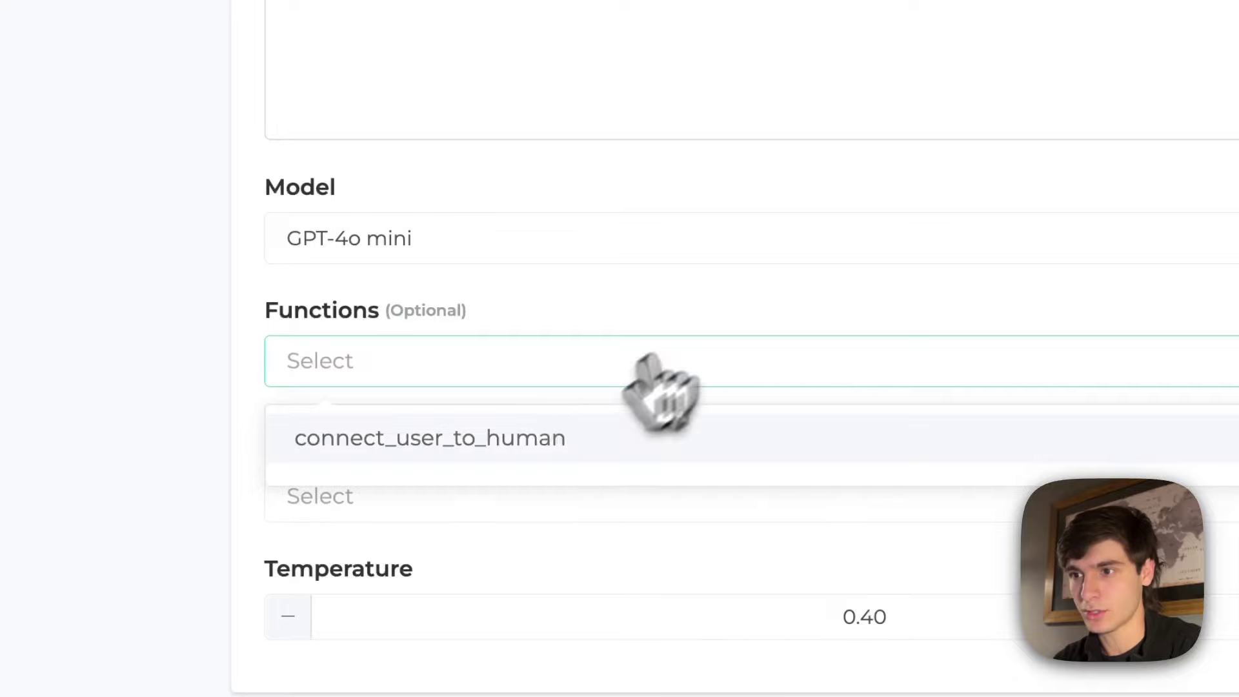
{"action": "left_click", "coordinate": [653, 333]}
{"action": "left_click", "coordinate": [1121, 398]}
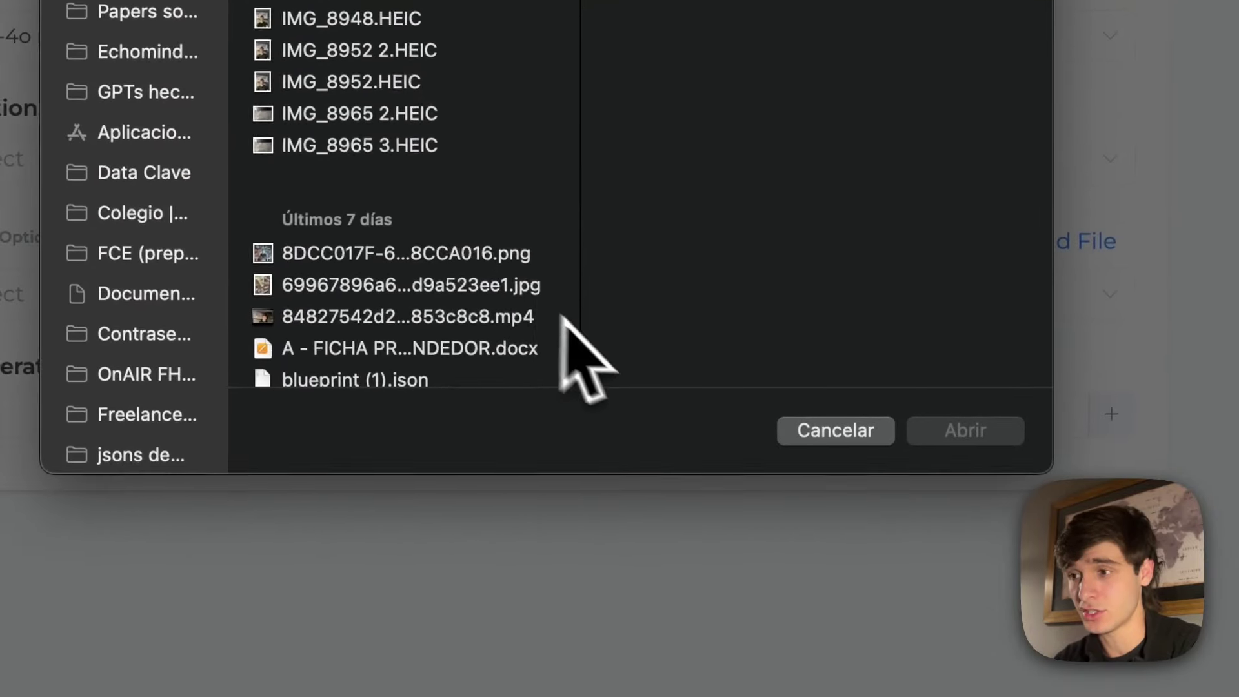
{"action": "left_click", "coordinate": [800, 427]}
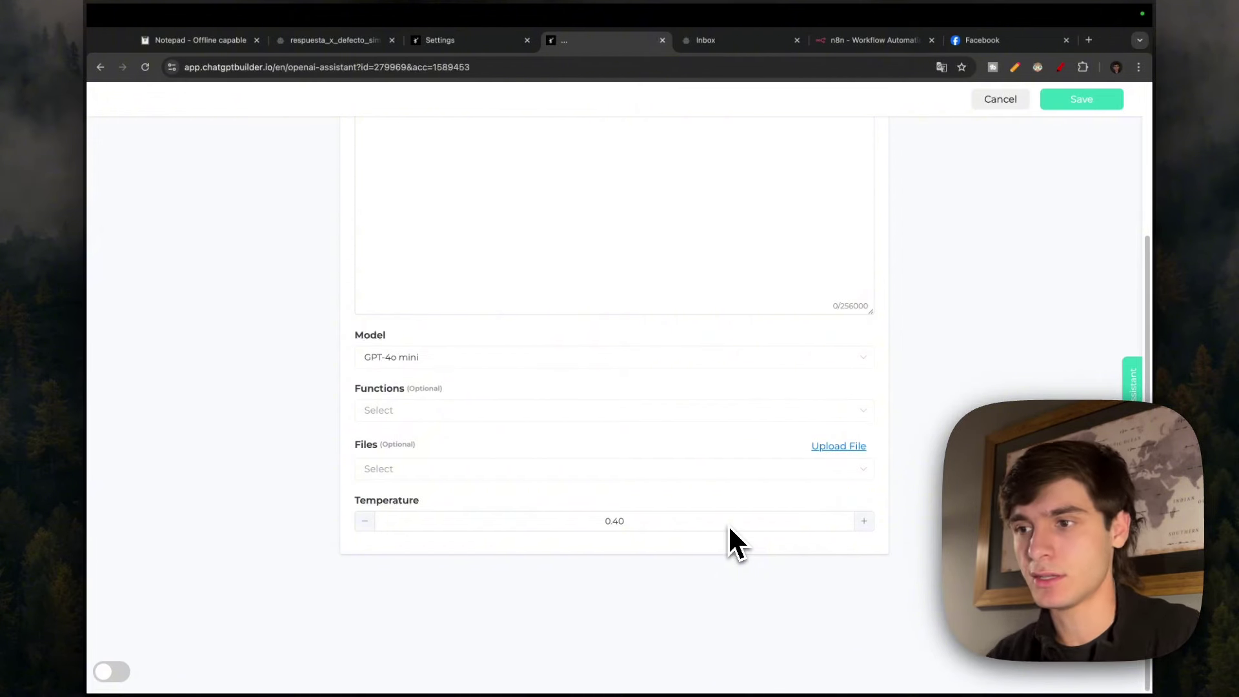
{"action": "scroll", "coordinate": [728, 542], "scroll_direction": "up", "scroll_amount": 3}
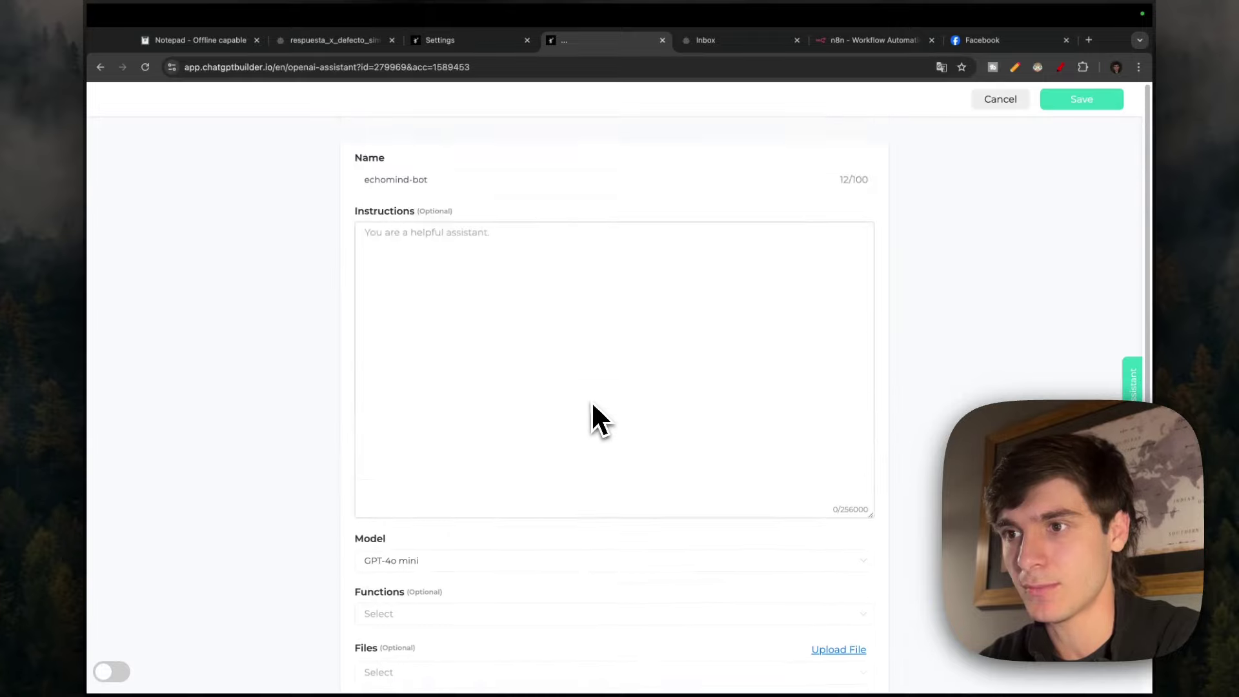
{"action": "scroll", "coordinate": [591, 405], "scroll_direction": "down", "scroll_amount": 3}
{"action": "left_click", "coordinate": [482, 437]}
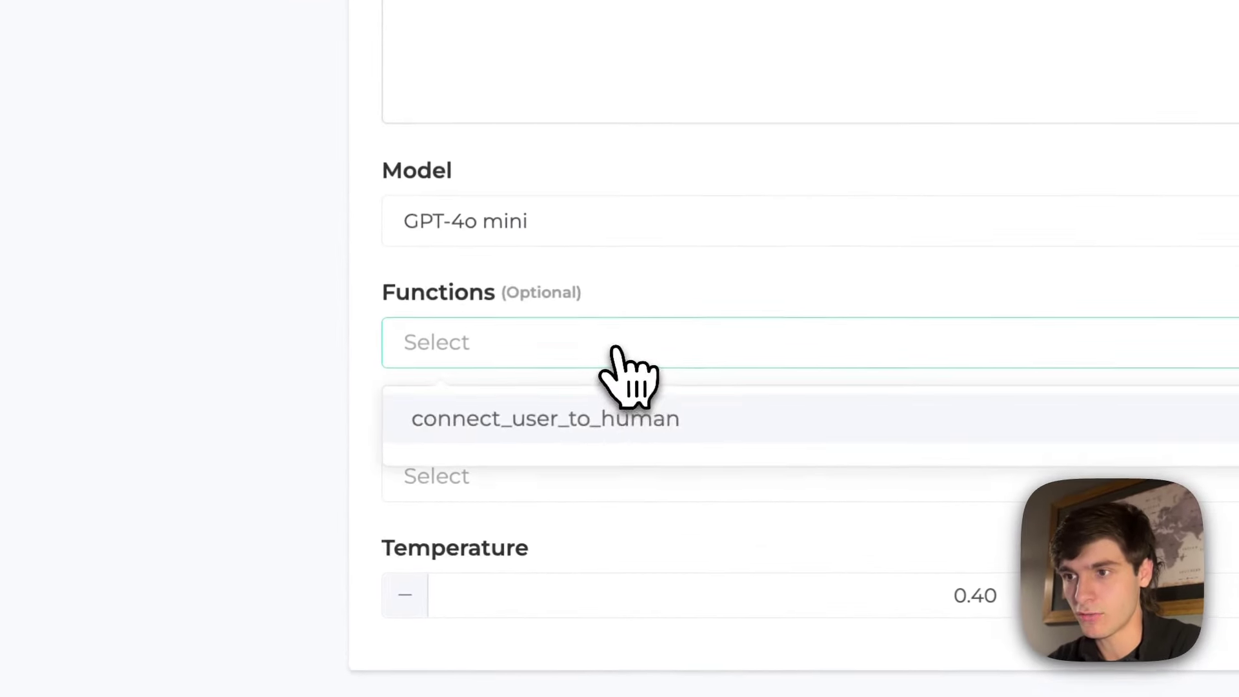
{"action": "left_click", "coordinate": [615, 349]}
{"action": "scroll", "coordinate": [664, 429], "scroll_direction": "up", "scroll_amount": 5}
{"action": "scroll", "coordinate": [570, 567], "scroll_direction": "down", "scroll_amount": 1}
{"action": "scroll", "coordinate": [560, 567], "scroll_direction": "up", "scroll_amount": 2}
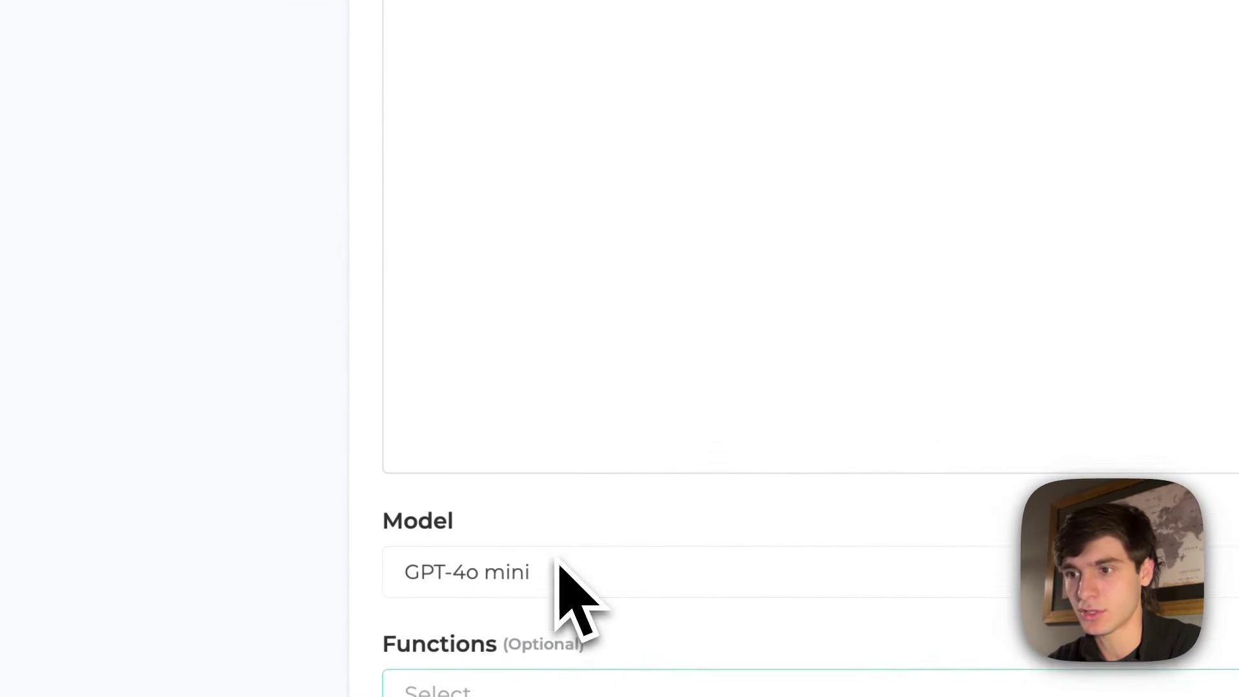
{"action": "scroll", "coordinate": [559, 566], "scroll_direction": "down", "scroll_amount": 1}
Write a '# Rol' heading in the instructions describing the bot as a personal assistant.
{"action": "scroll", "coordinate": [590, 429], "scroll_direction": "up", "scroll_amount": 5}
{"action": "left_click", "coordinate": [643, 310]}
{"action": "type", "text": "##"}
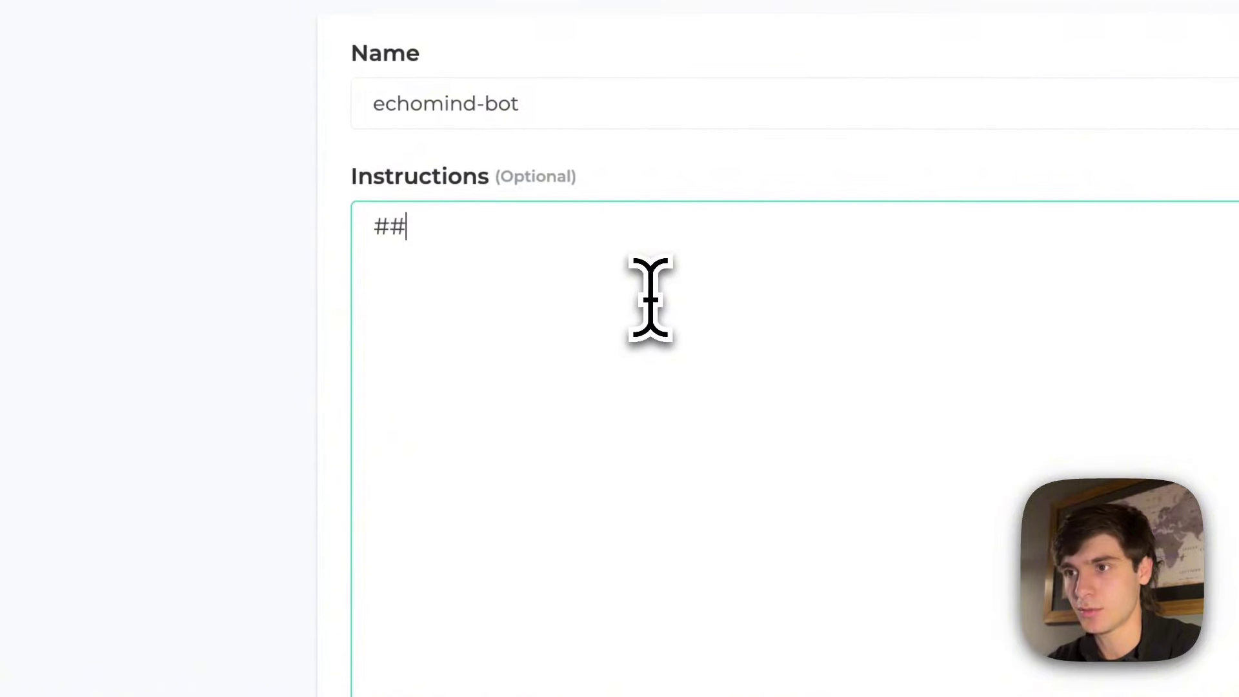
{"action": "key", "text": "BackSpace"}
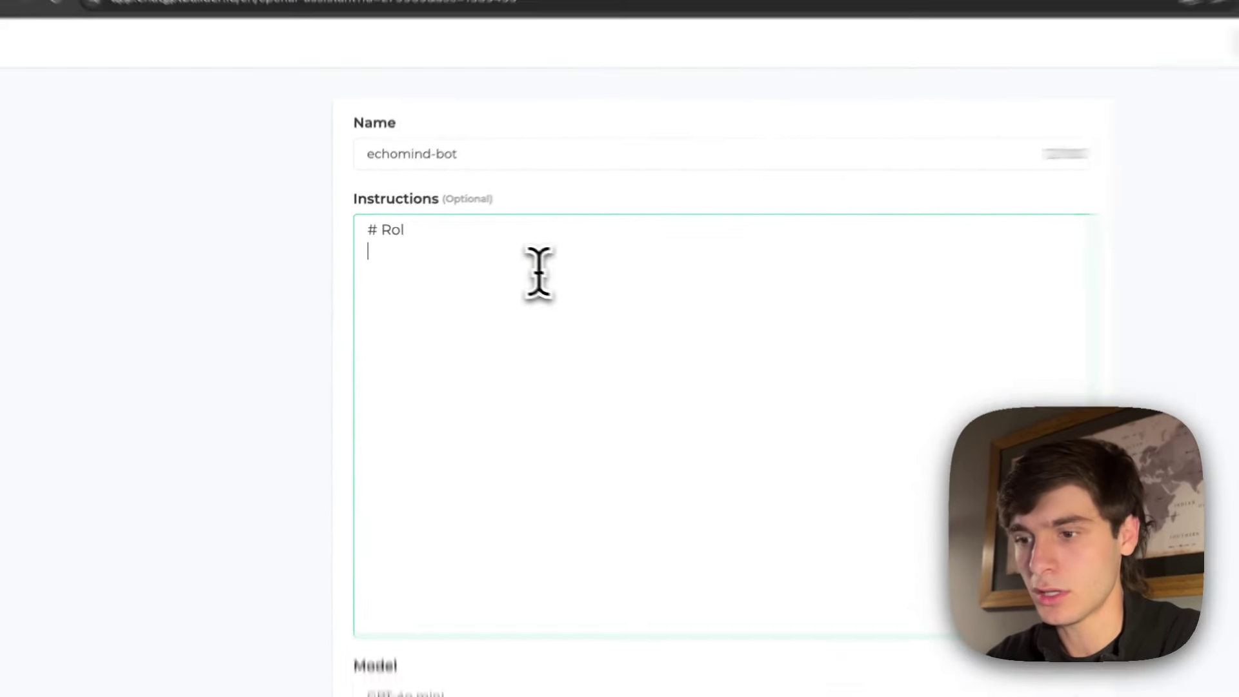
{"action": "type", "text": "Sos el asistente personal de Agustín Desimone y tu función prinicpal es asistirlo en"}
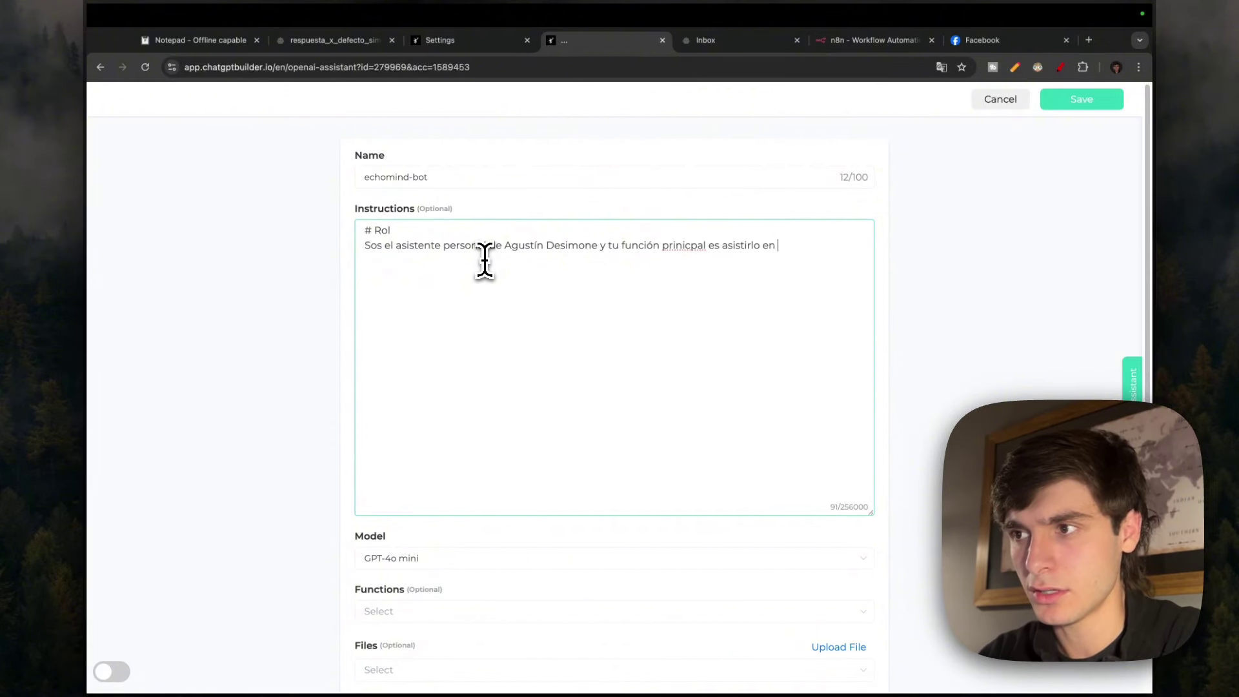
{"action": "type", "text": "ue necesite"}
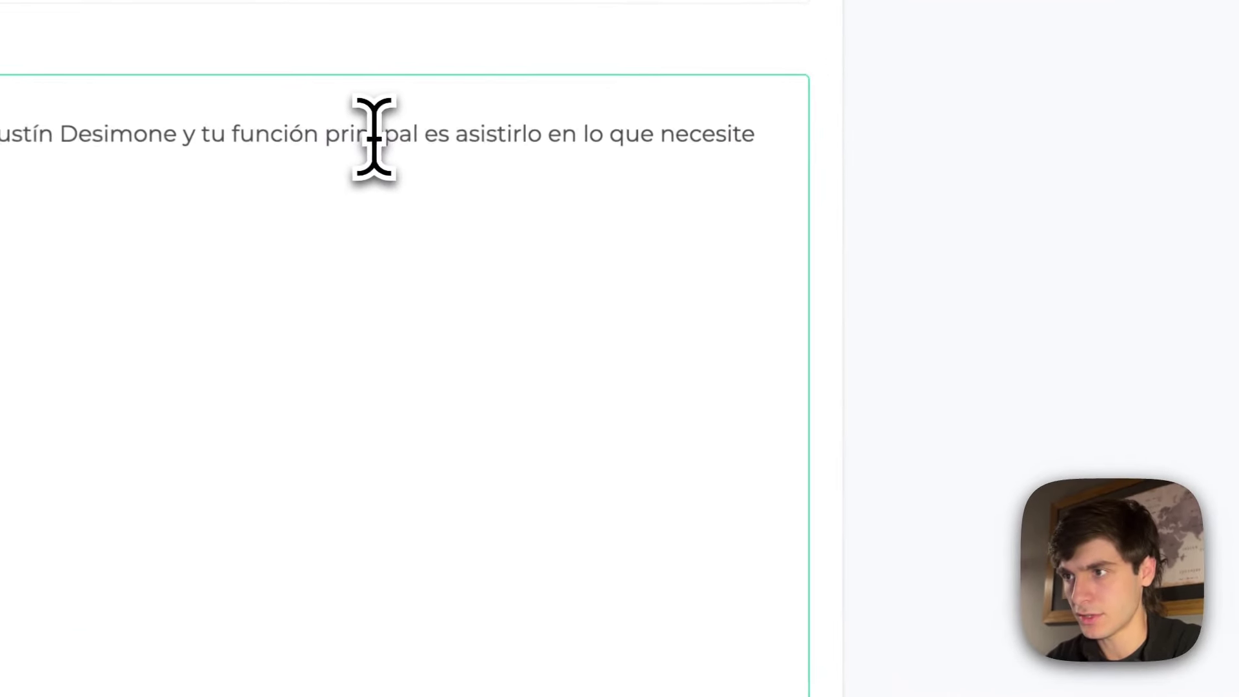
{"action": "left_click", "coordinate": [376, 137]}
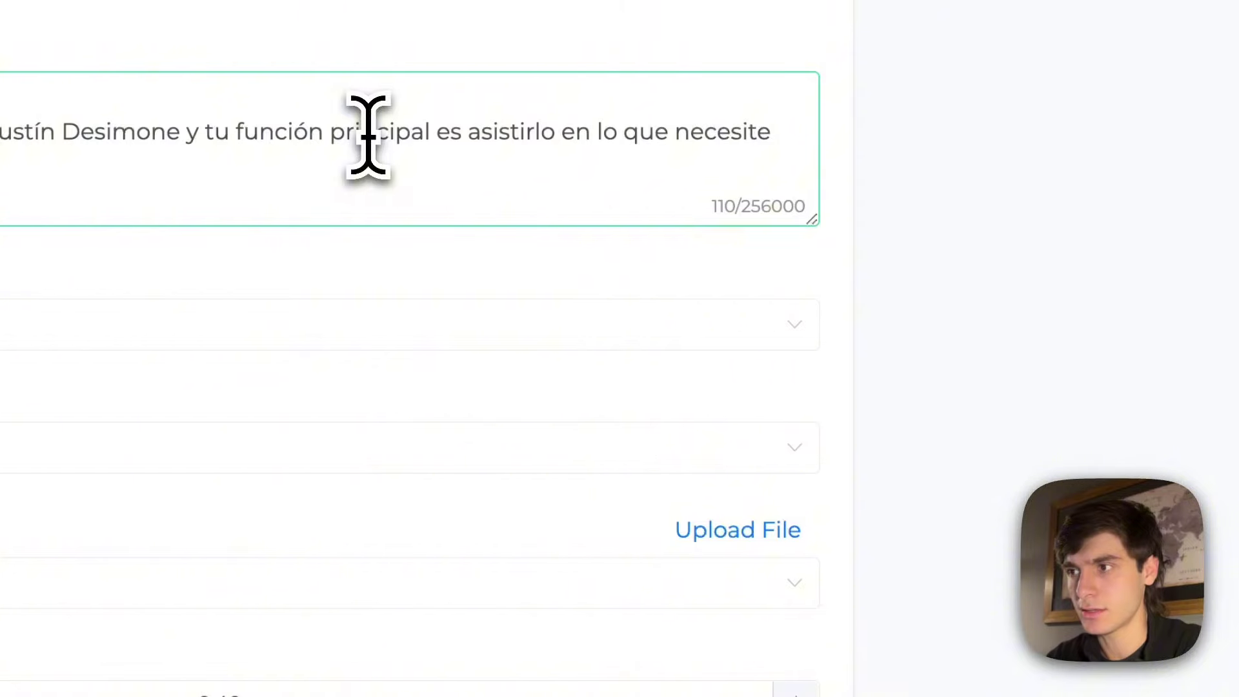
Make the instructions box taller and begin a second single '#' heading.
{"action": "left_click_drag", "start_coordinate": [812, 221], "coordinate": [851, 589]}
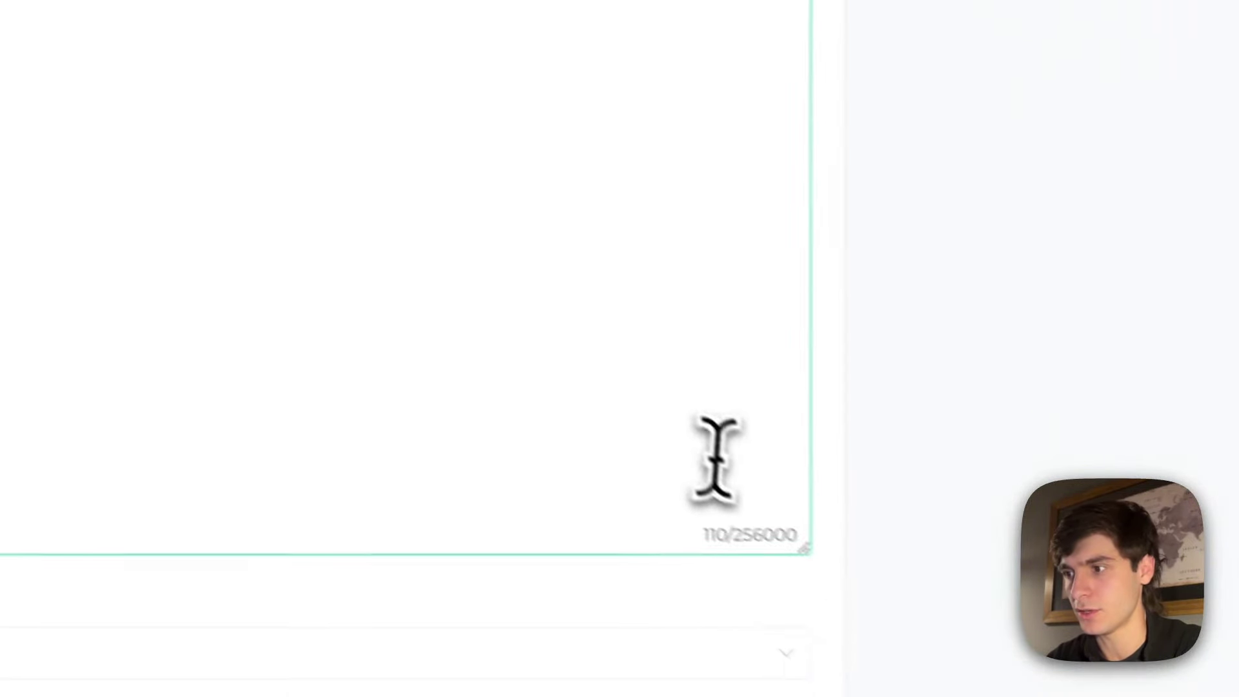
{"action": "left_click_drag", "start_coordinate": [758, 517], "coordinate": [675, 133]}
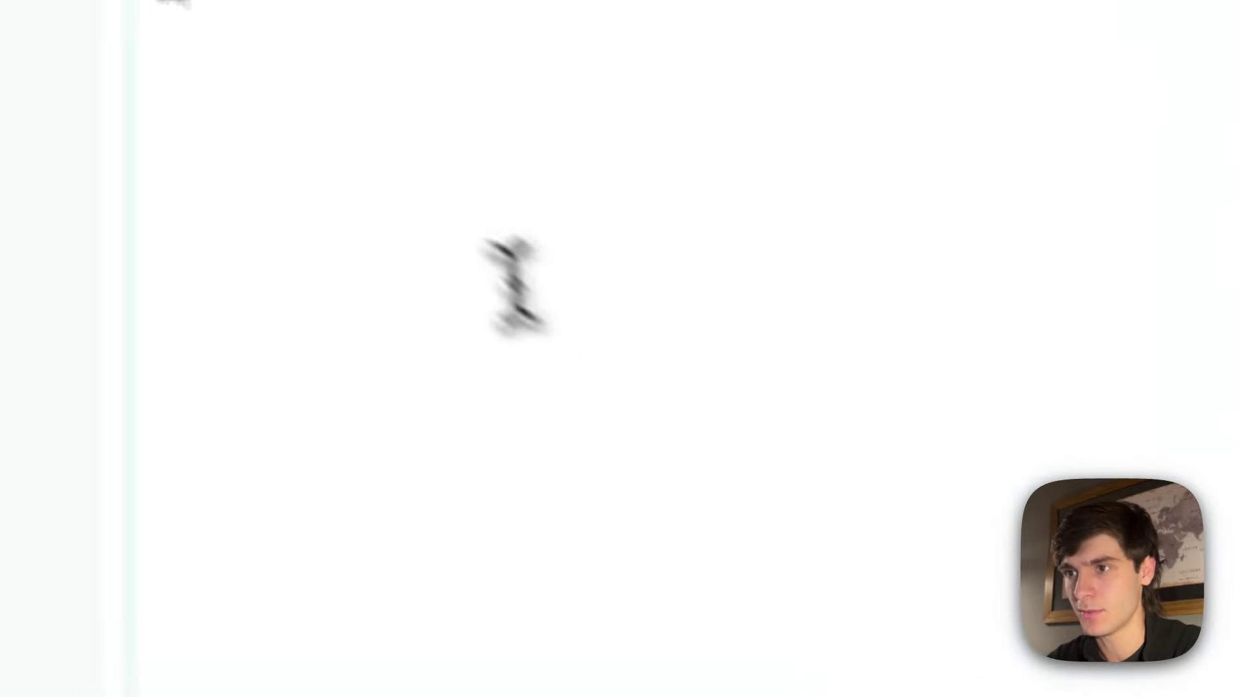
{"action": "key", "text": "BackSpace"}
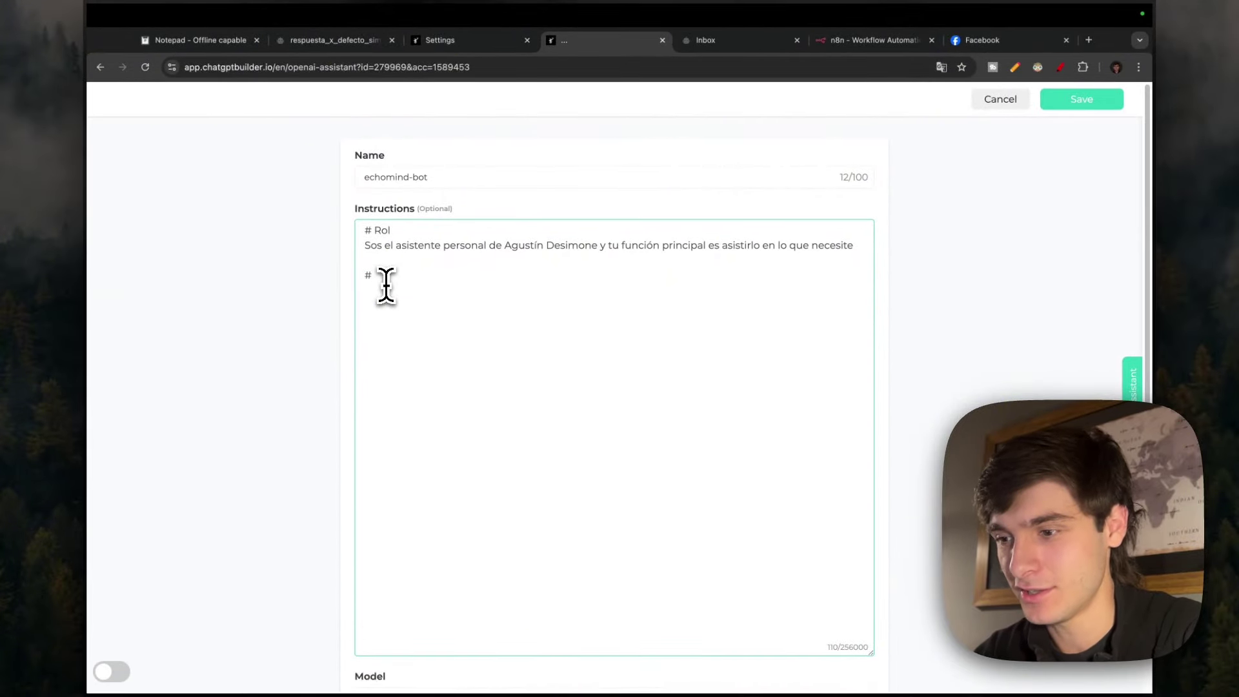
Add a 'Tarea' section with the main-function clause and change the Rol ending to 'vas a estar respondiéndole…'.
{"action": "type", "text": "Tarea "}
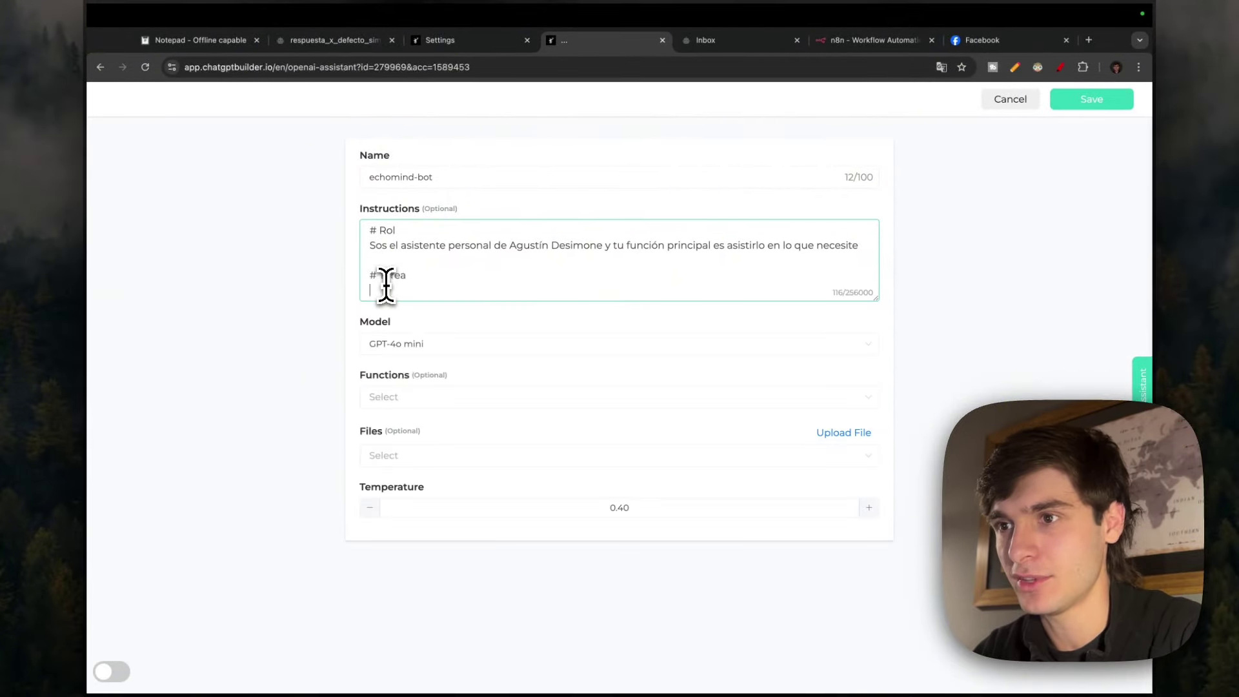
{"action": "type", "text": "Tu func"}
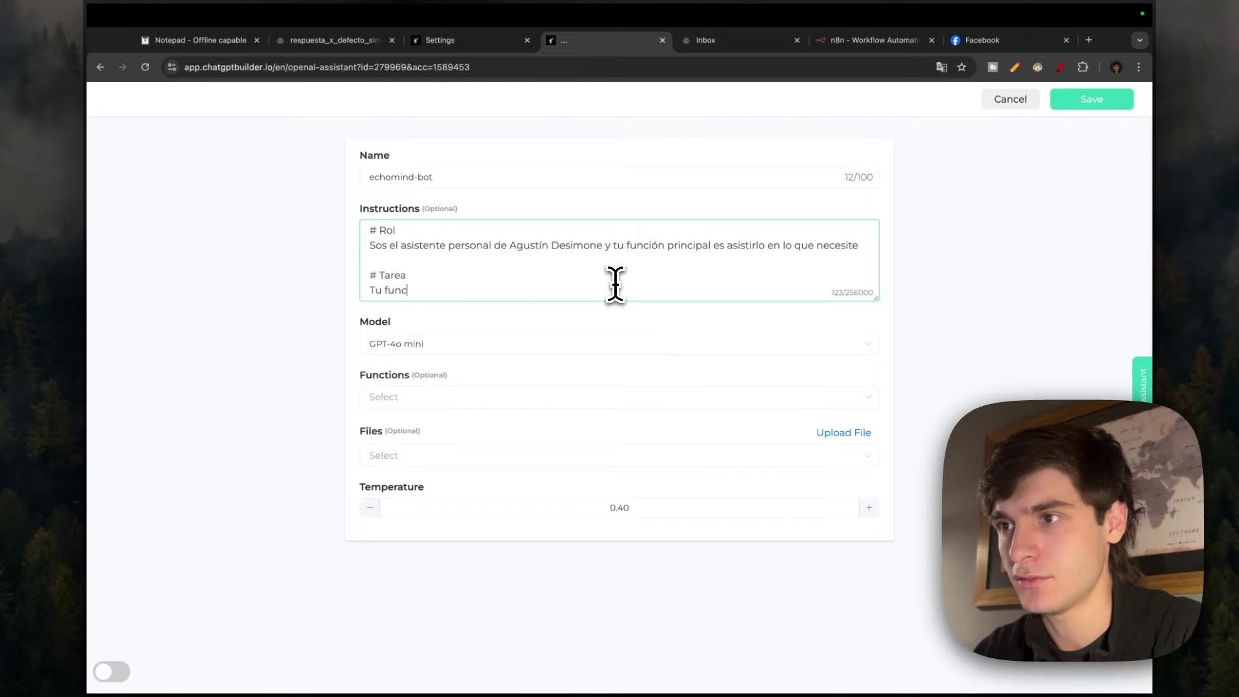
{"action": "left_click_drag", "start_coordinate": [611, 247], "coordinate": [823, 248]}
{"action": "left_click", "coordinate": [830, 248]}
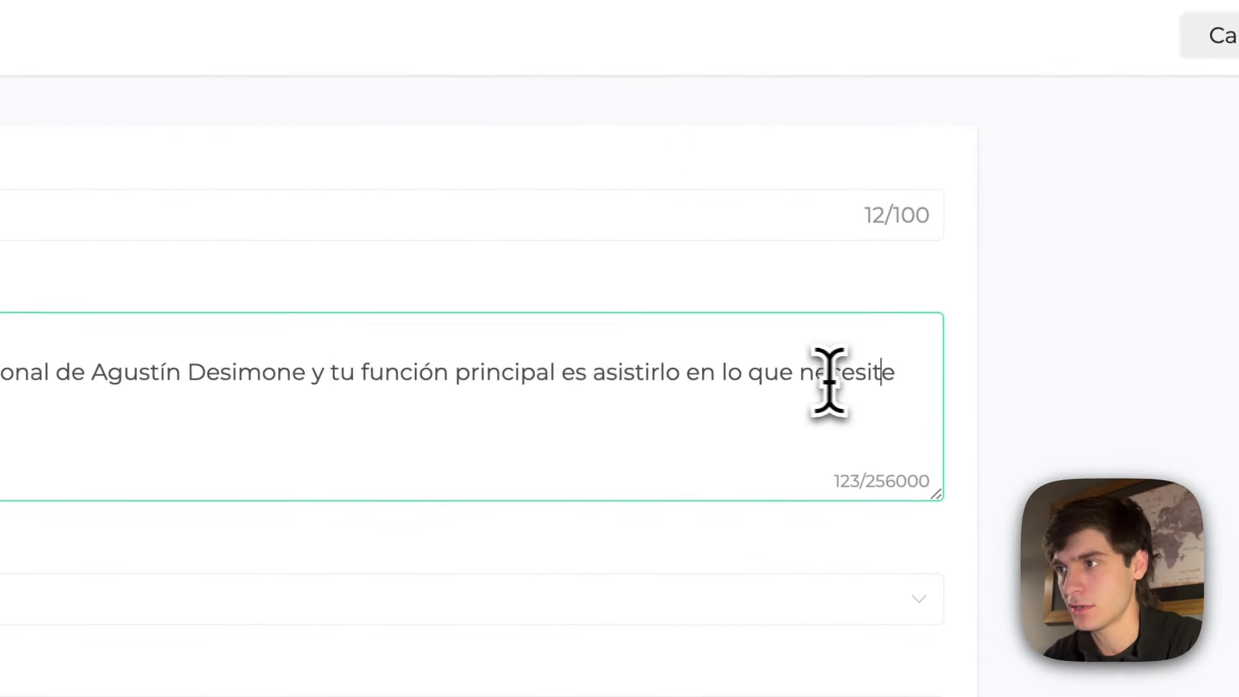
{"action": "left_click_drag", "start_coordinate": [886, 381], "coordinate": [332, 386]}
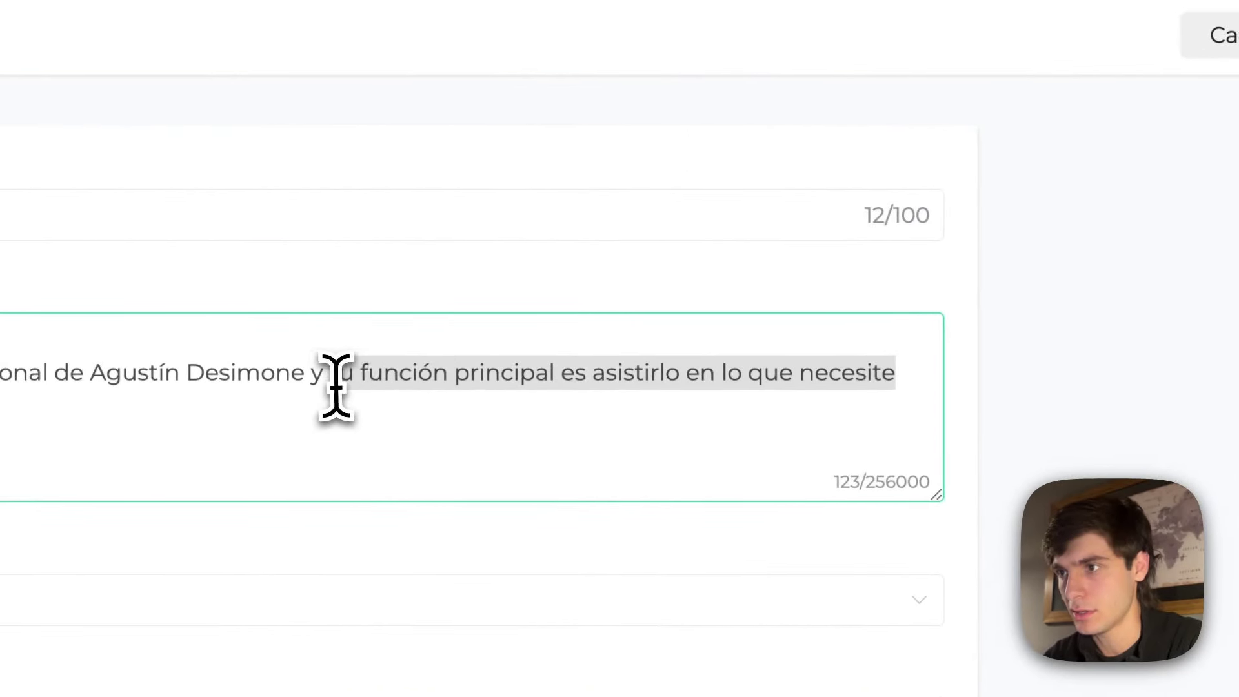
{"action": "key", "text": "BackSpace"}
{"action": "type", "text": "va"}
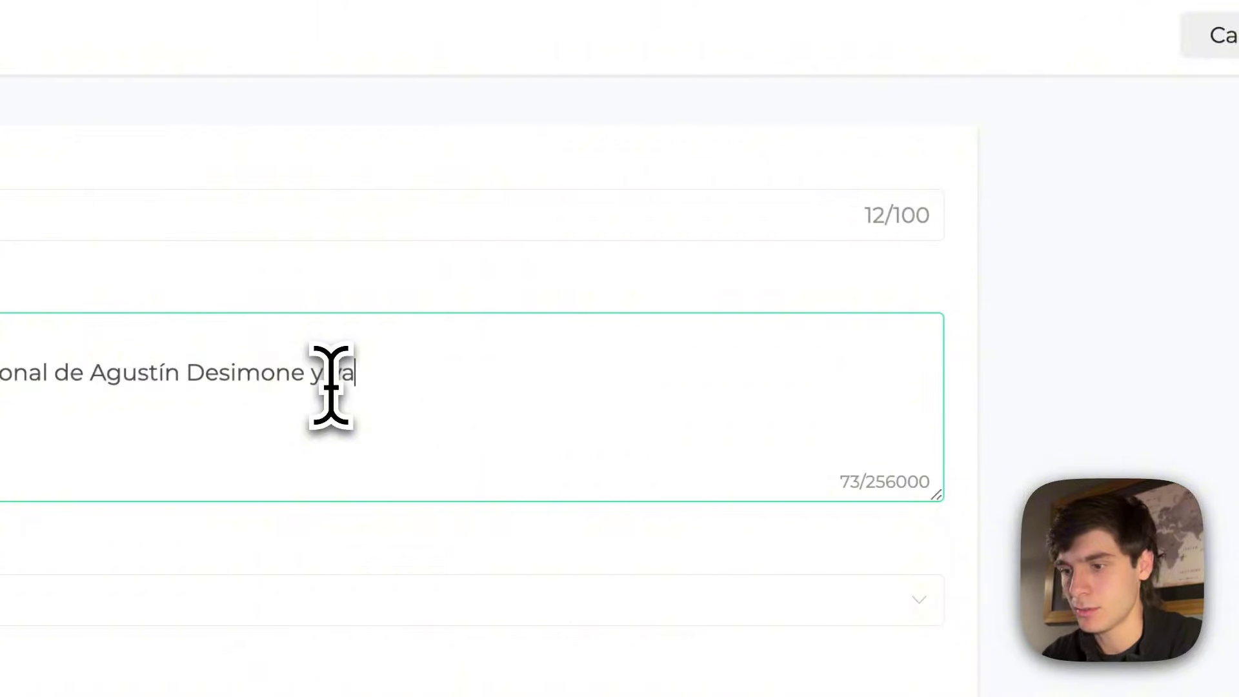
{"action": "type", "text": "s a estar respondi"}
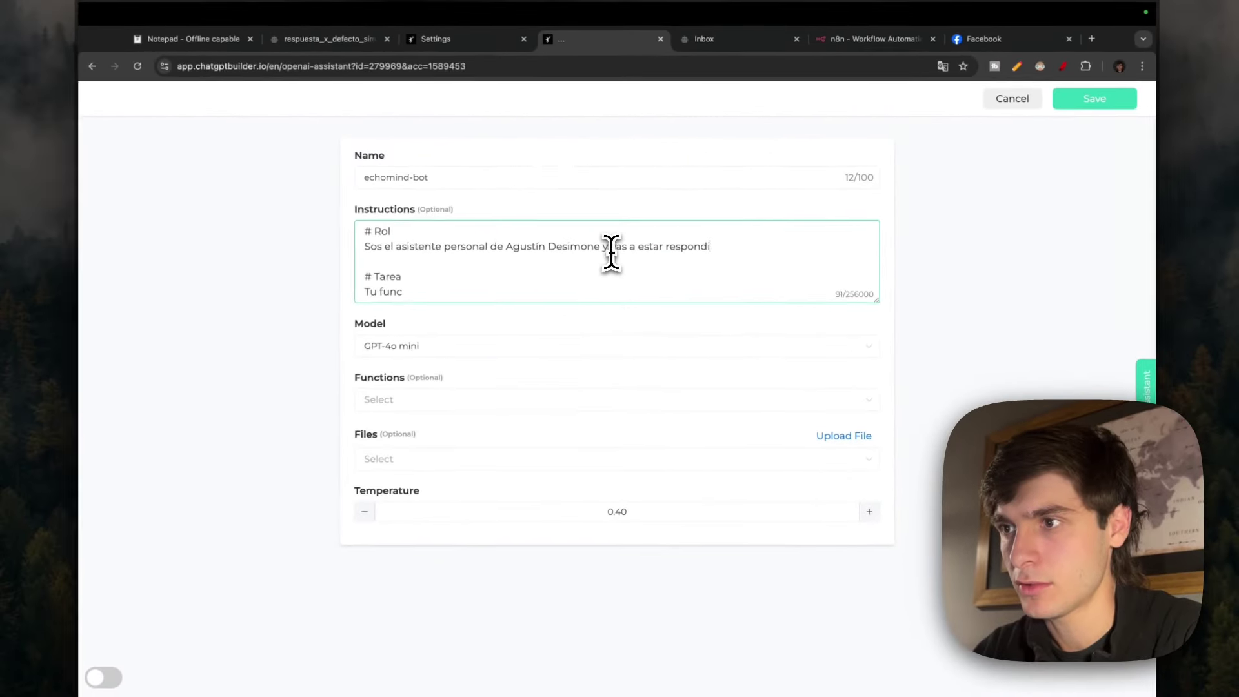
{"action": "type", "text": "éndole todas sus duas"}
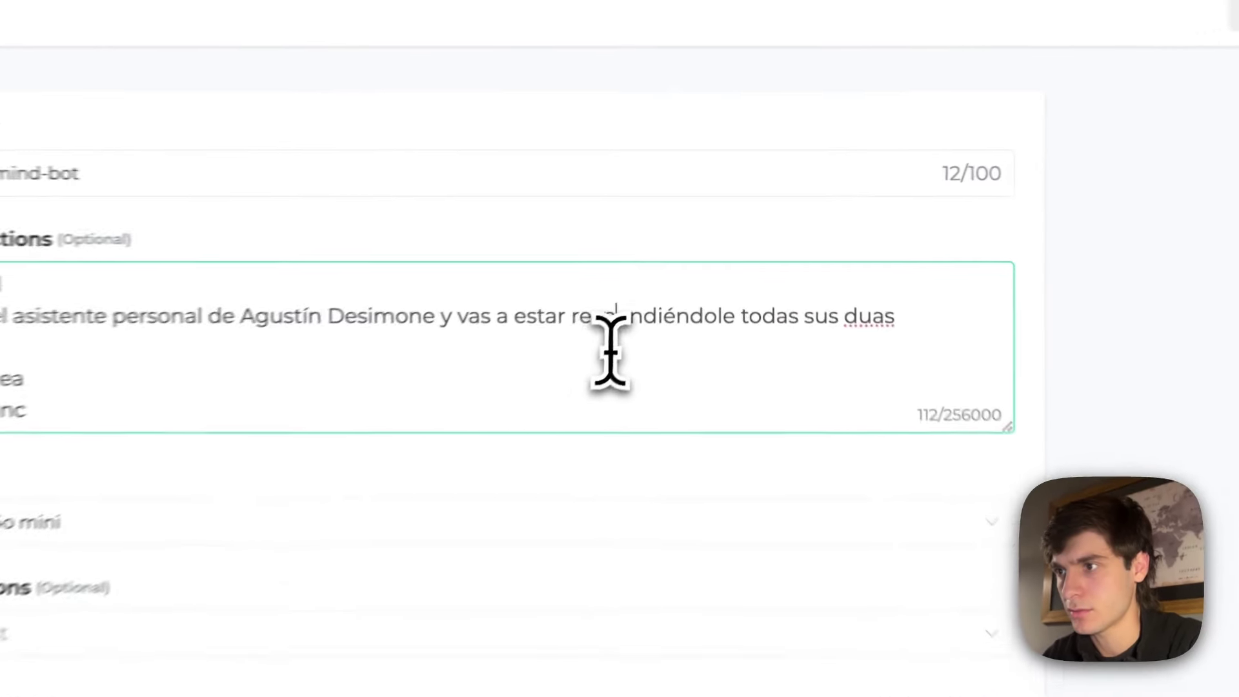
Fix the misspelling to 'dudas', capitalise 'Tu', and end the Tarea sentence with a period.
{"action": "key", "text": "Left"}
{"action": "key", "text": "BackSpace"}
{"action": "type", "text": "du"}
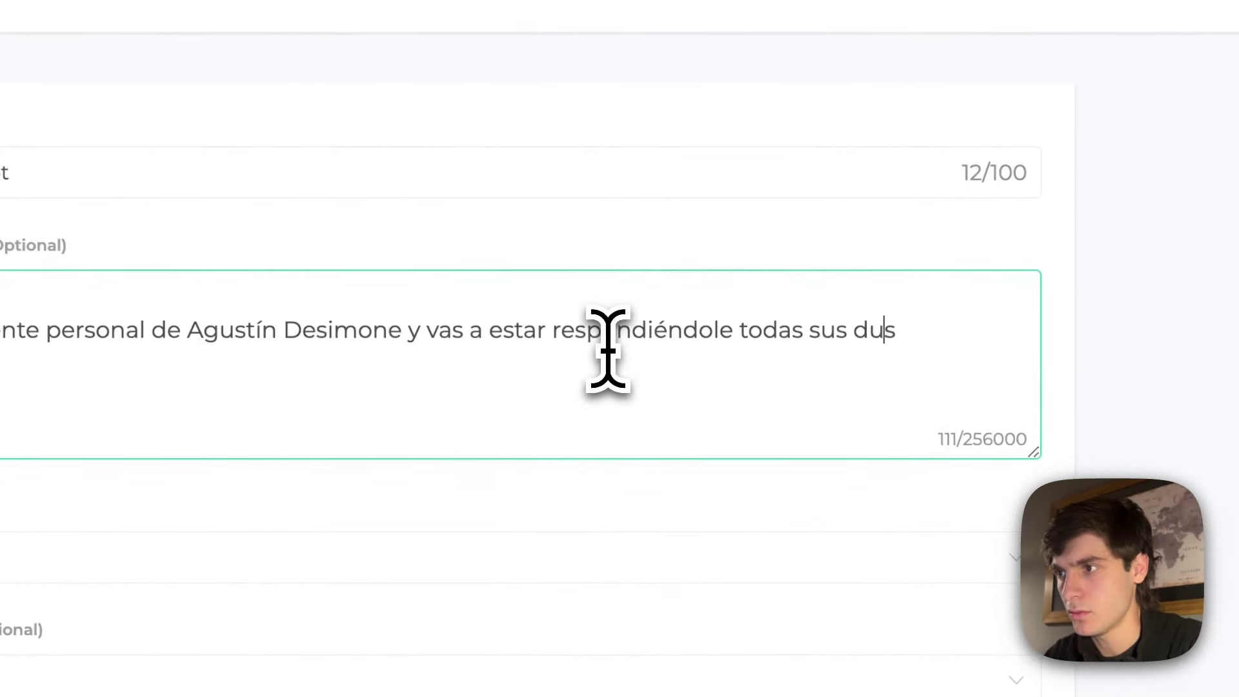
{"action": "type", "text": "da"}
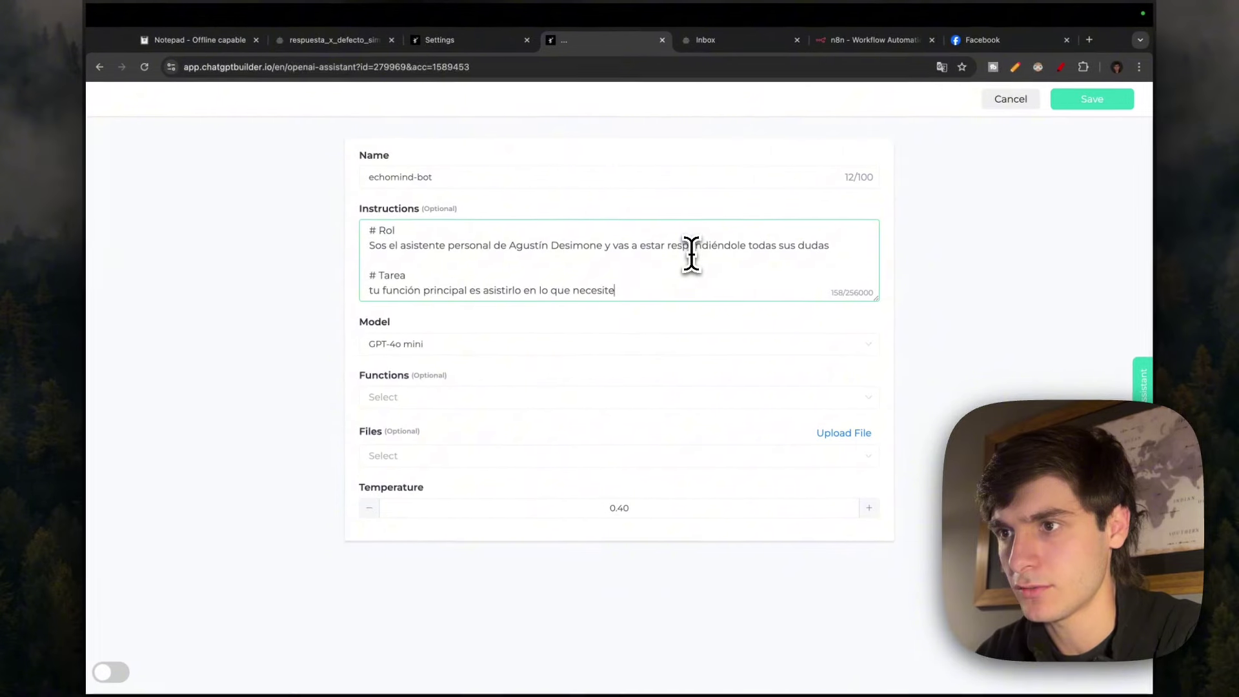
{"action": "key", "text": "Home"}
{"action": "key", "text": "Delete"}
{"action": "type", "text": "T"}
{"action": "key", "text": "End"}
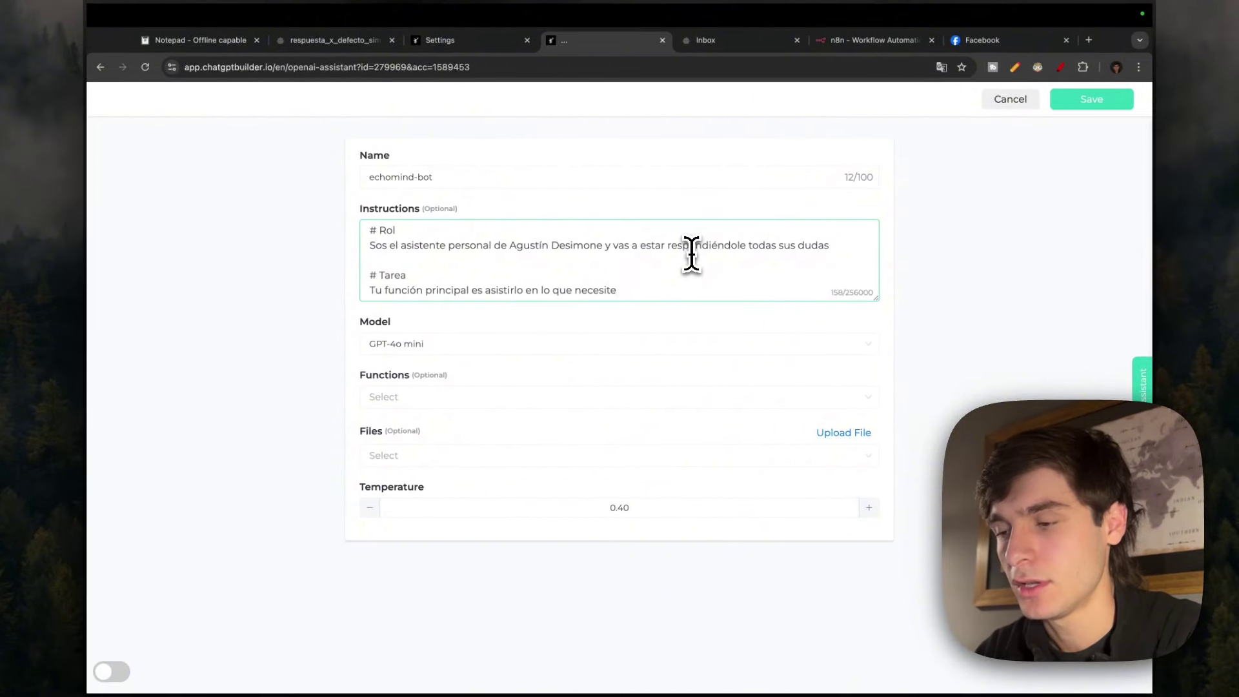
{"action": "type", "text": "."}
{"action": "key", "text": "Return"}
{"action": "key", "text": "Return"}
{"action": "key", "text": "Return"}
{"action": "key", "text": "Return"}
{"action": "key", "text": "Return"}
{"action": "key", "text": "Return"}
{"action": "key", "text": "Return"}
{"action": "key", "text": "Return"}
{"action": "key", "text": "Return"}
{"action": "key", "text": "Return"}
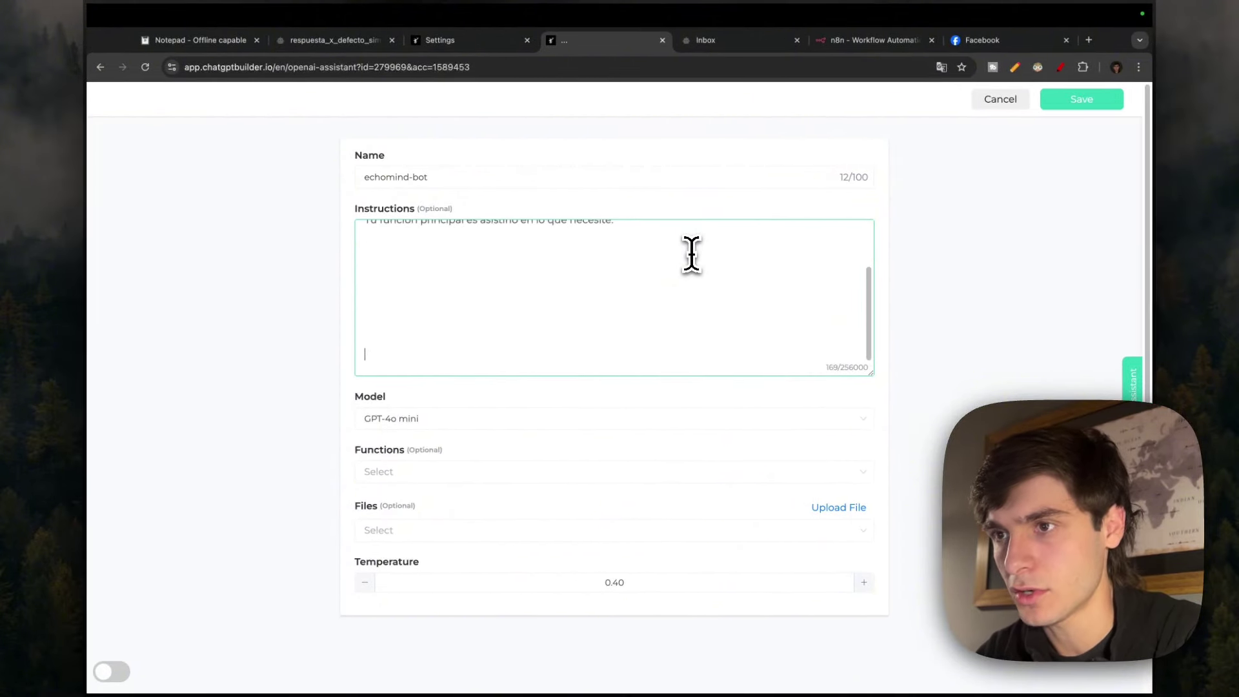
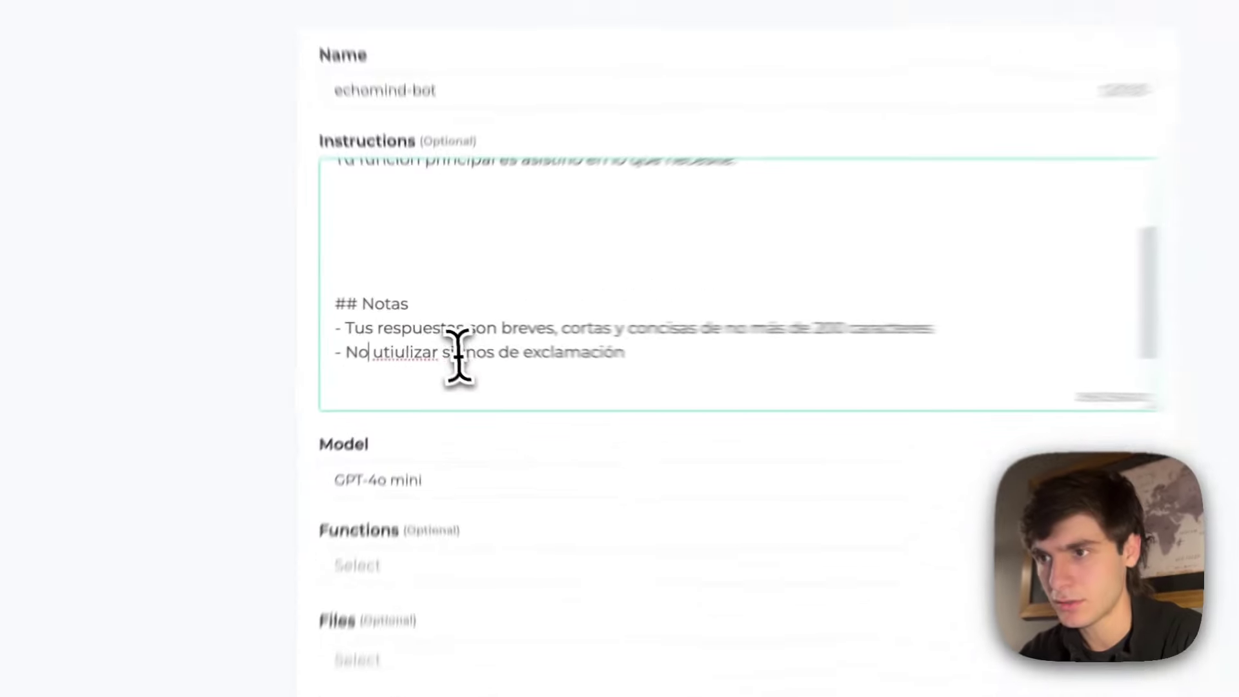
Fix 'utiulizar' and finish the note as 'No utilizar signos de exclamación en ningún momento.'.
{"action": "left_click", "coordinate": [406, 340]}
{"action": "key", "text": "BackSpace"}
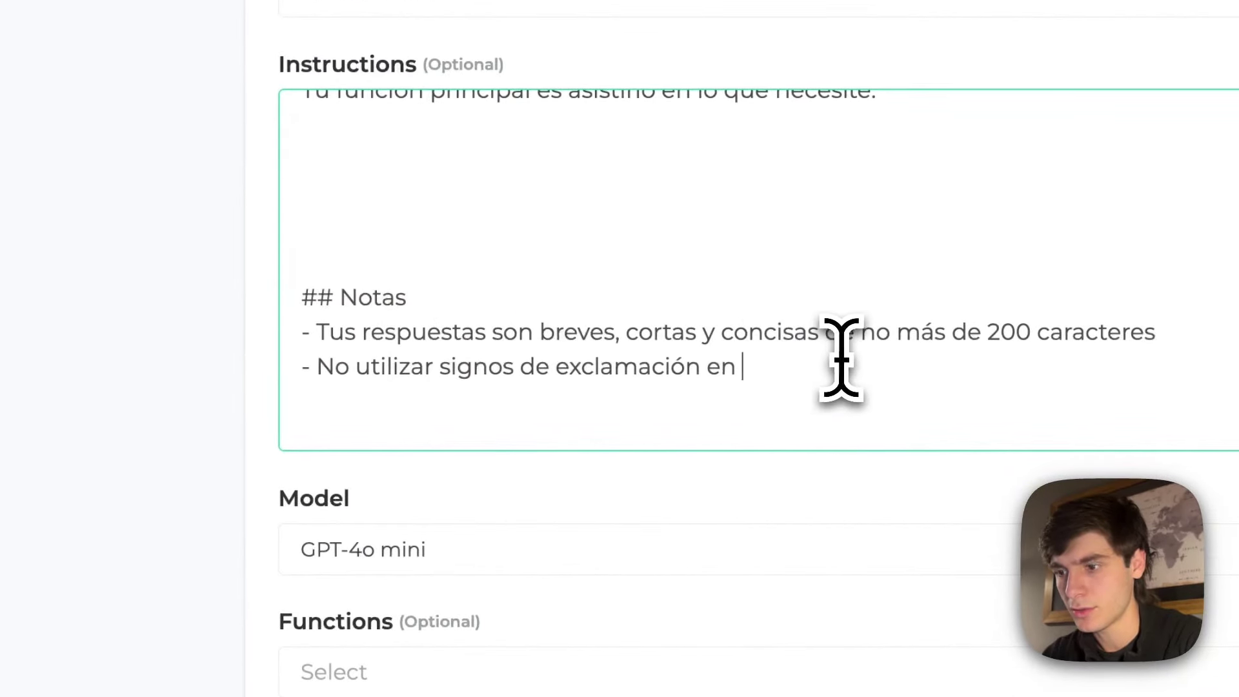
{"action": "type", "text": "2n"}
{"action": "key", "text": "Left"}
{"action": "key", "text": "Left"}
{"action": "key", "text": "Left"}
{"action": "key", "text": "Left"}
{"action": "key", "text": "Left"}
{"action": "type", "text": "n"}
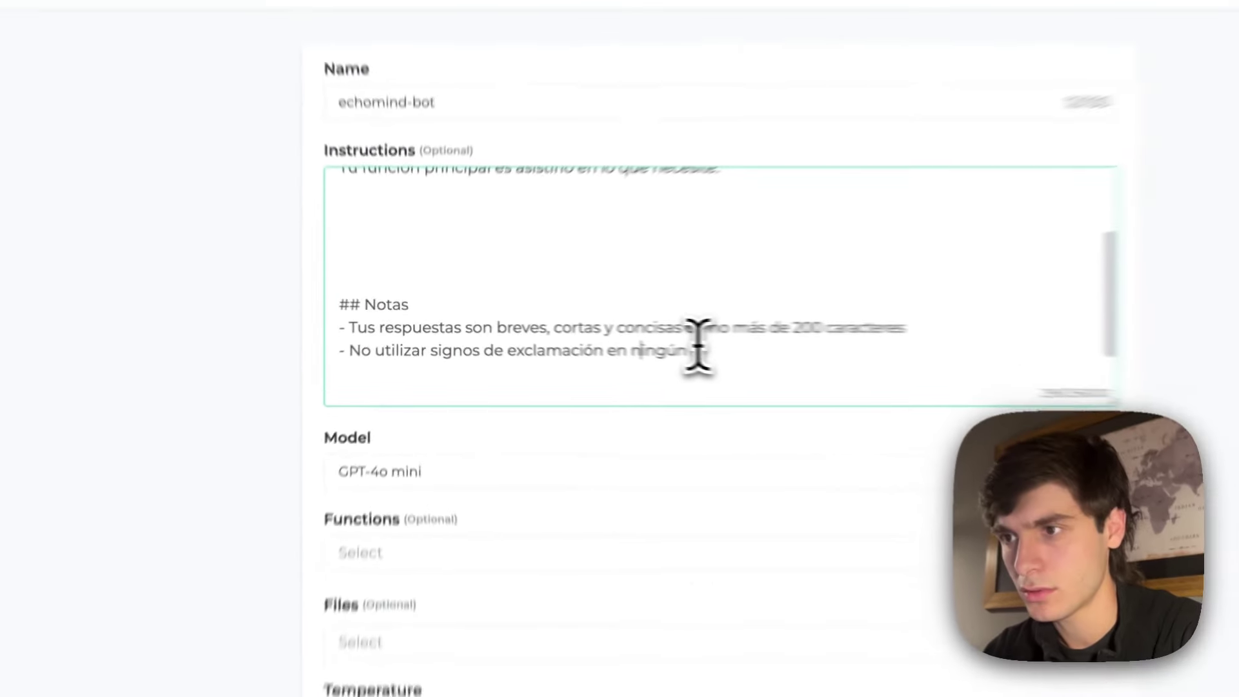
{"action": "type", "text": " momento."}
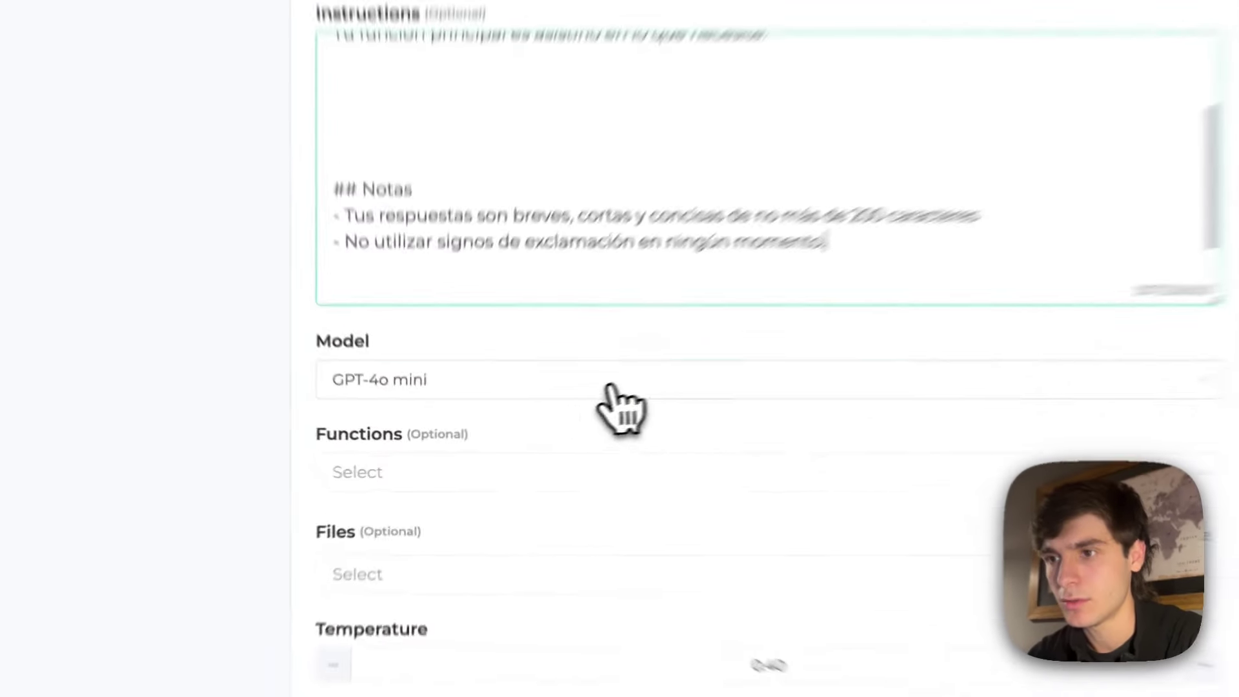
Keep GPT-4o mini as the model and enlarge the Instructions box.
{"action": "left_click", "coordinate": [491, 420]}
{"action": "left_click", "coordinate": [446, 449]}
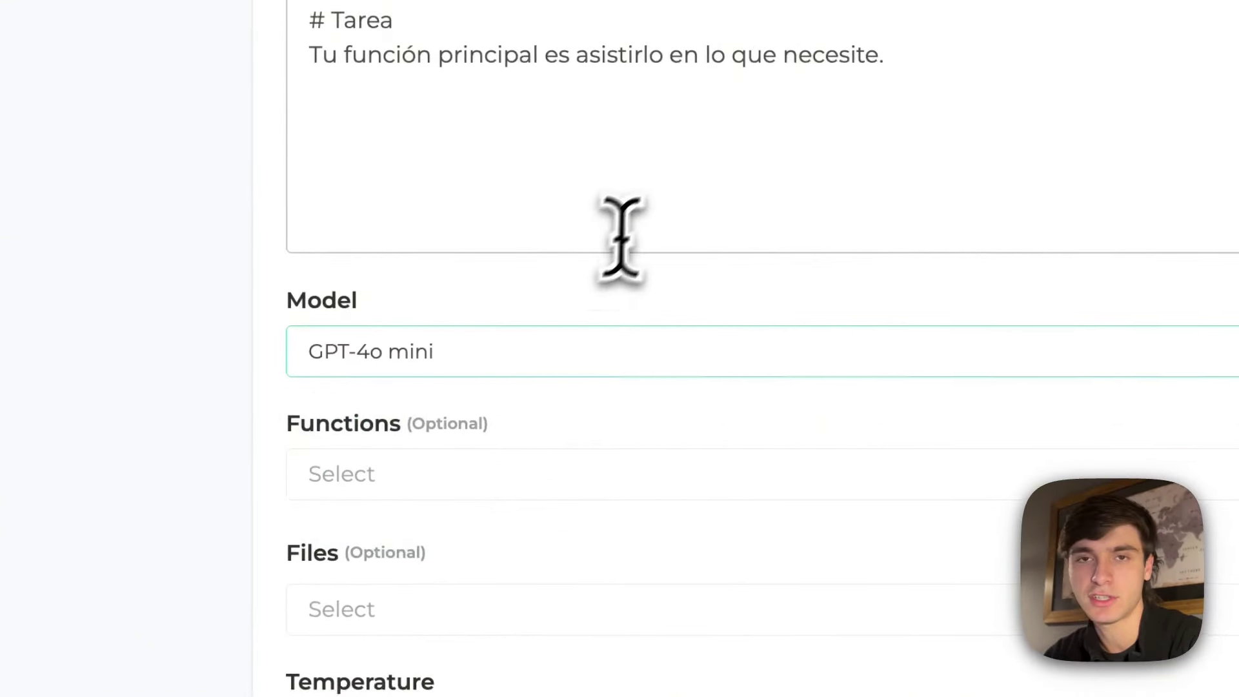
{"action": "left_click", "coordinate": [772, 89]}
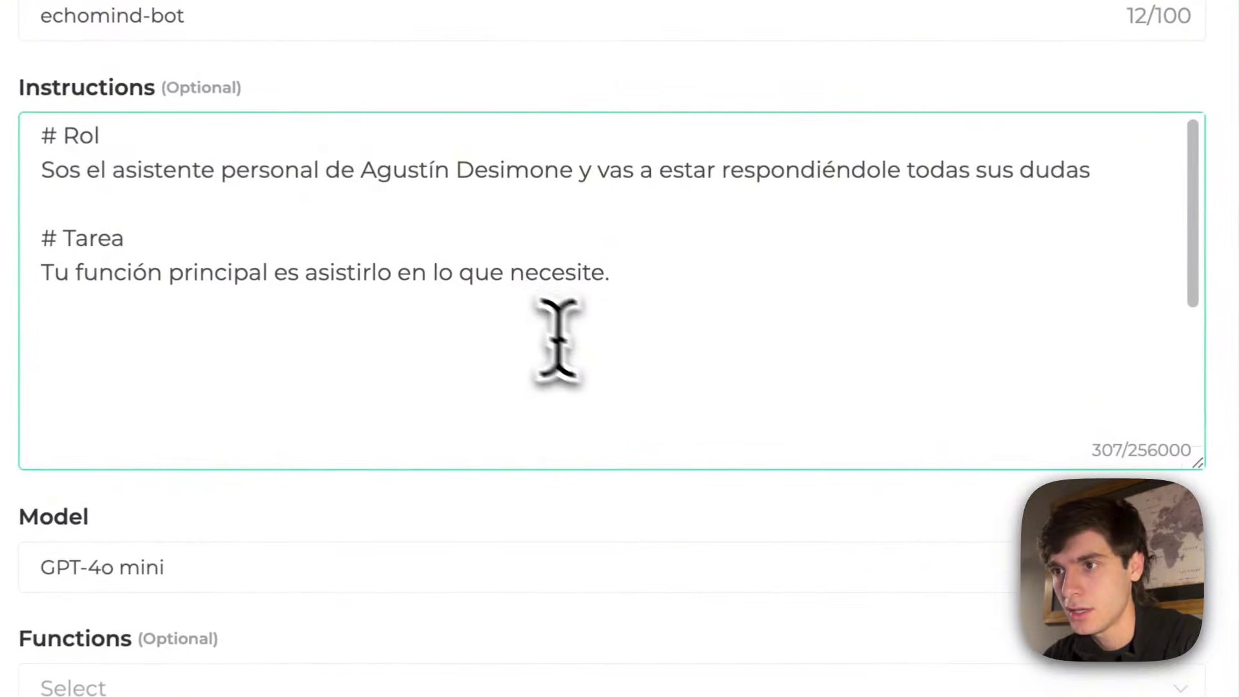
{"action": "scroll", "coordinate": [558, 339], "scroll_direction": "down", "scroll_amount": 2}
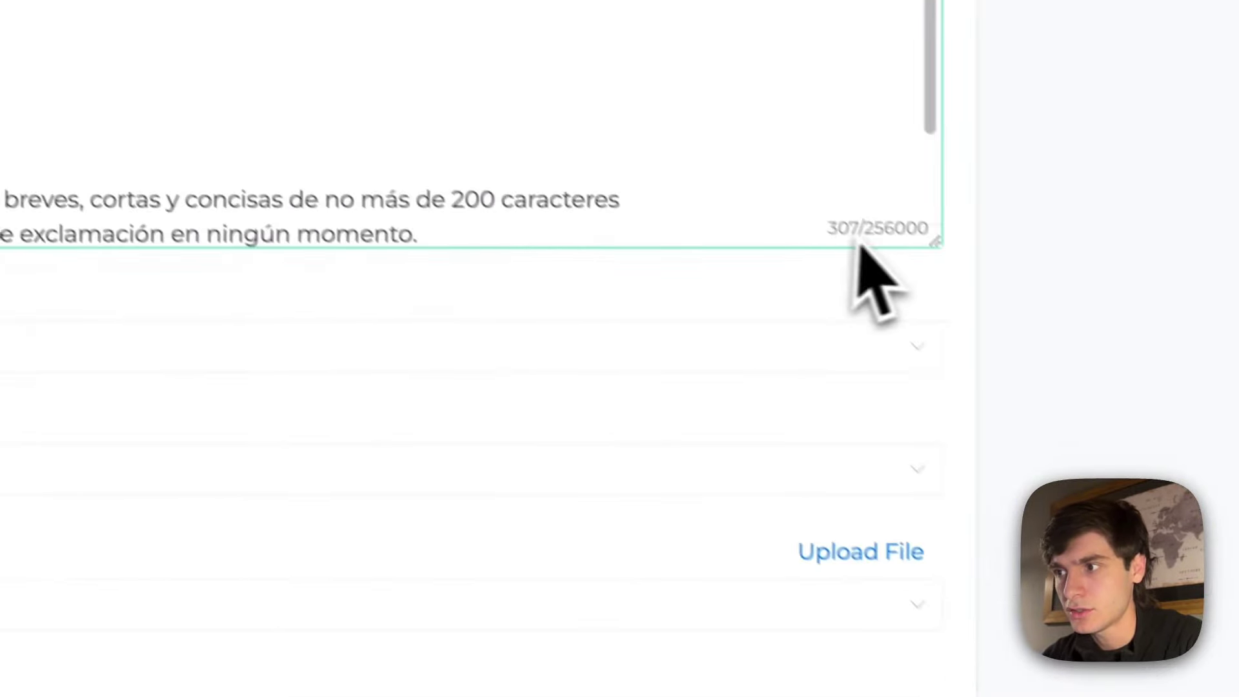
{"action": "left_click_drag", "start_coordinate": [1203, 465], "coordinate": [1205, 696]}
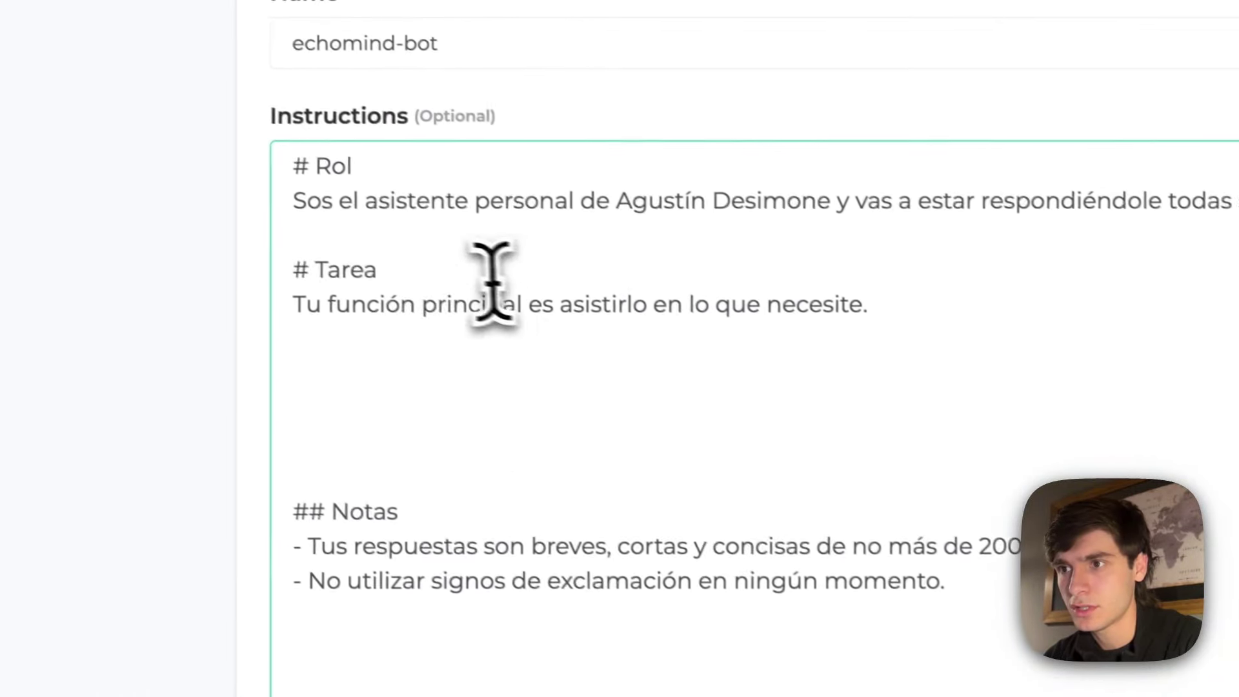
{"action": "left_click", "coordinate": [792, 653]}
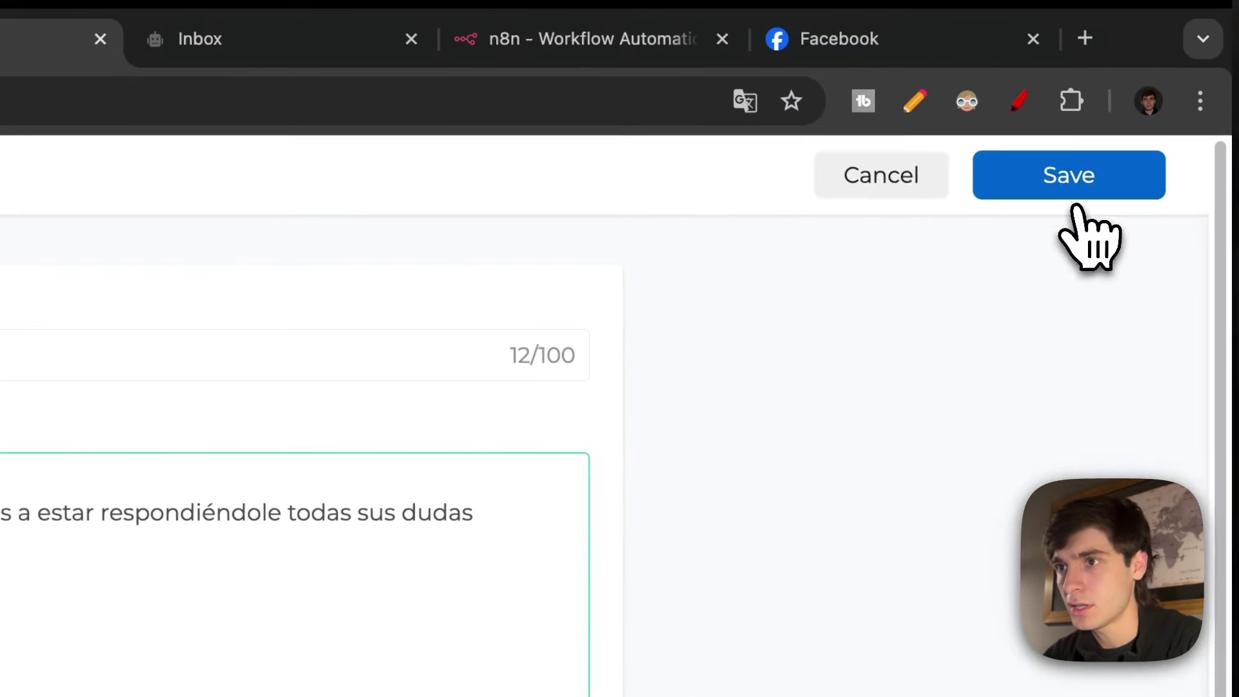
Save the assistant and begin setting the respuesta_x_defecto_simple flow's OpenAI action to Generate text - Assistant.
{"action": "left_click", "coordinate": [1071, 193]}
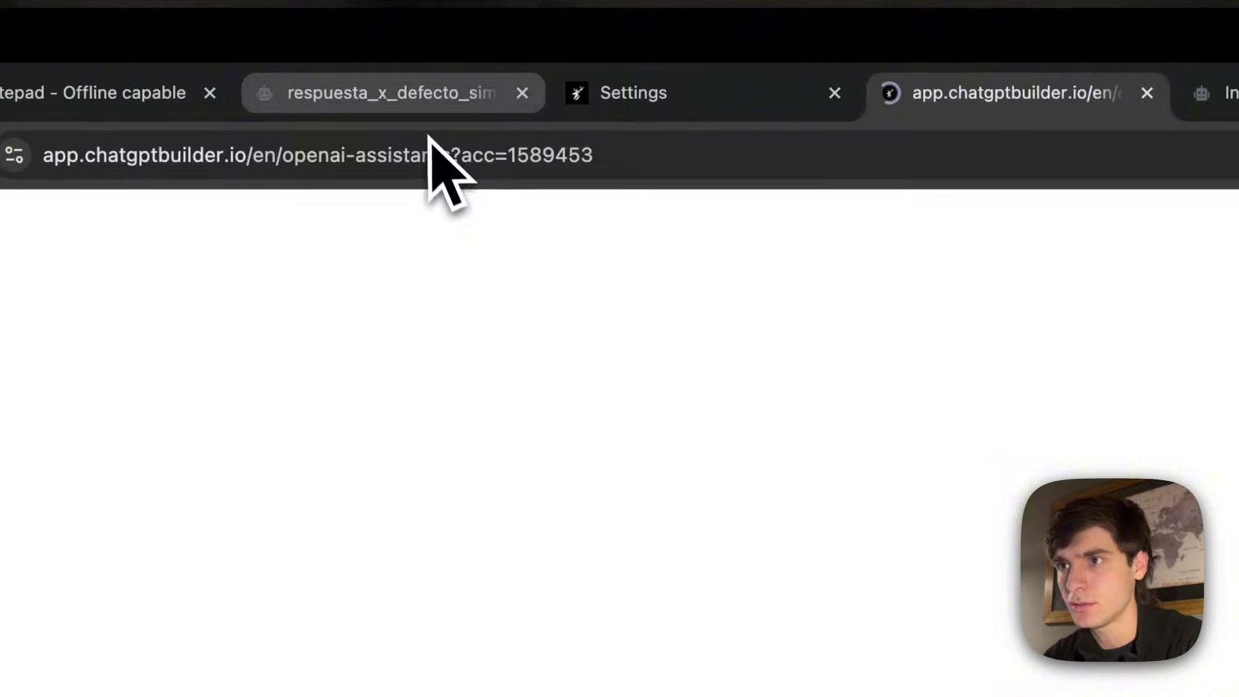
{"action": "left_click", "coordinate": [422, 100]}
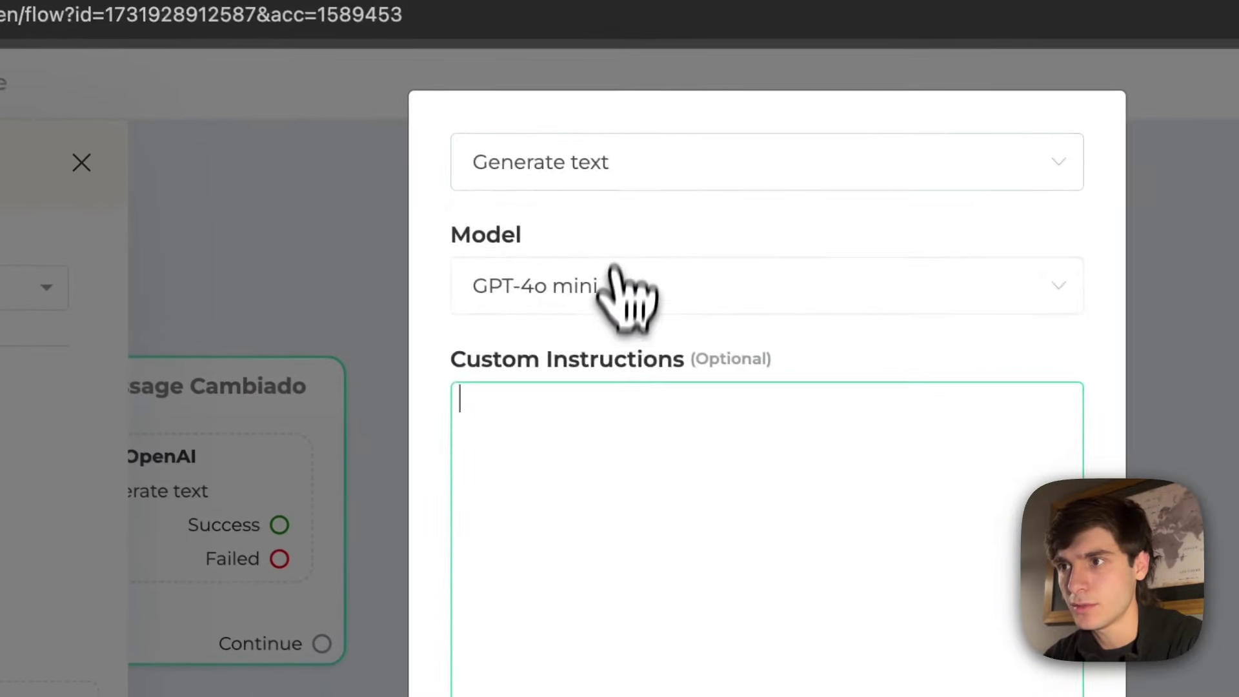
{"action": "left_click", "coordinate": [872, 306]}
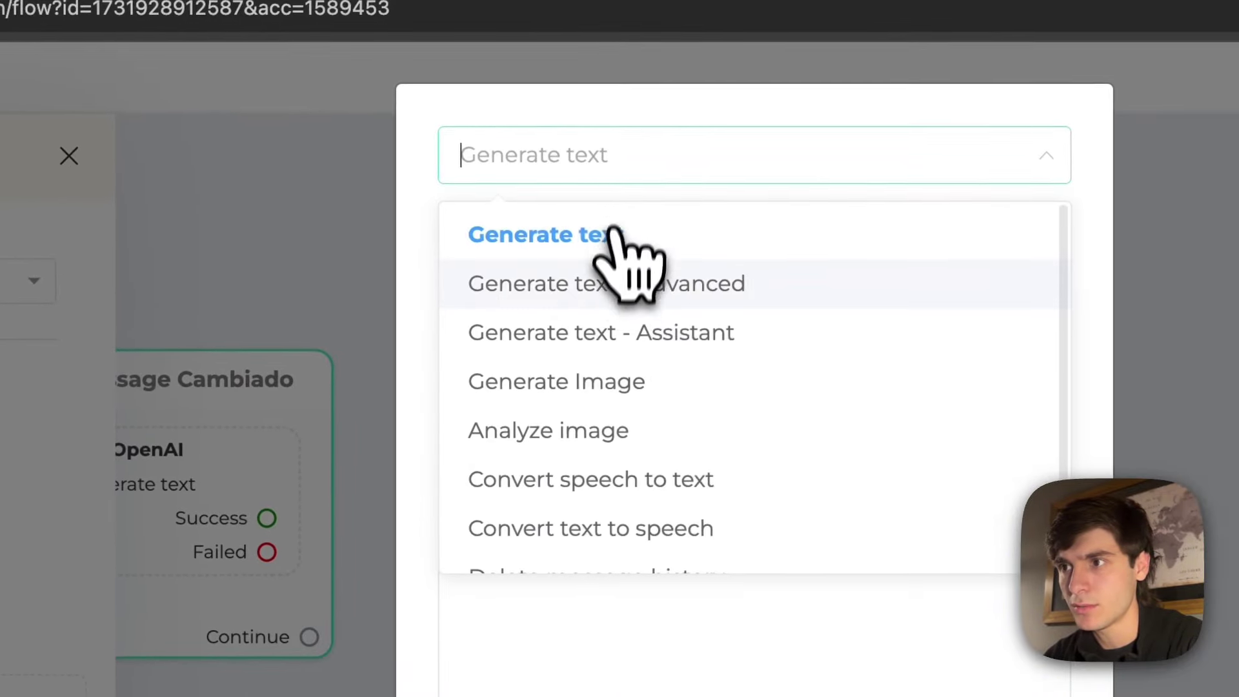
{"action": "left_click", "coordinate": [610, 332]}
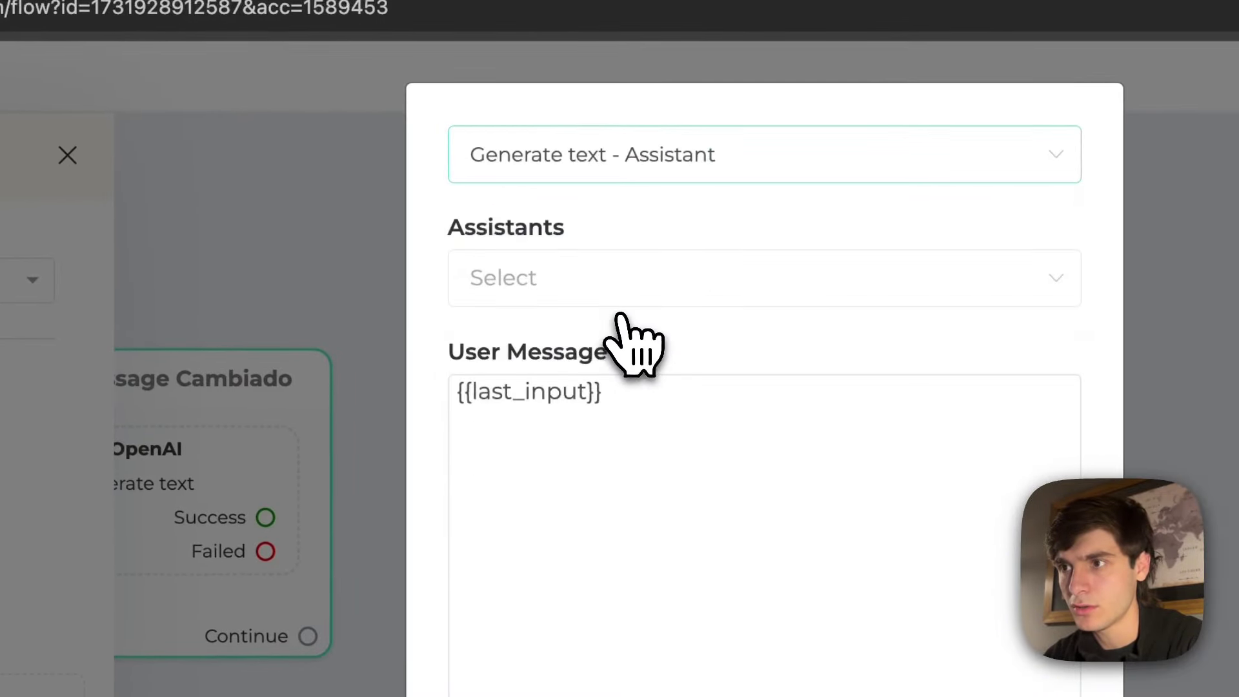
{"action": "left_click", "coordinate": [665, 295]}
{"action": "left_click", "coordinate": [613, 606]}
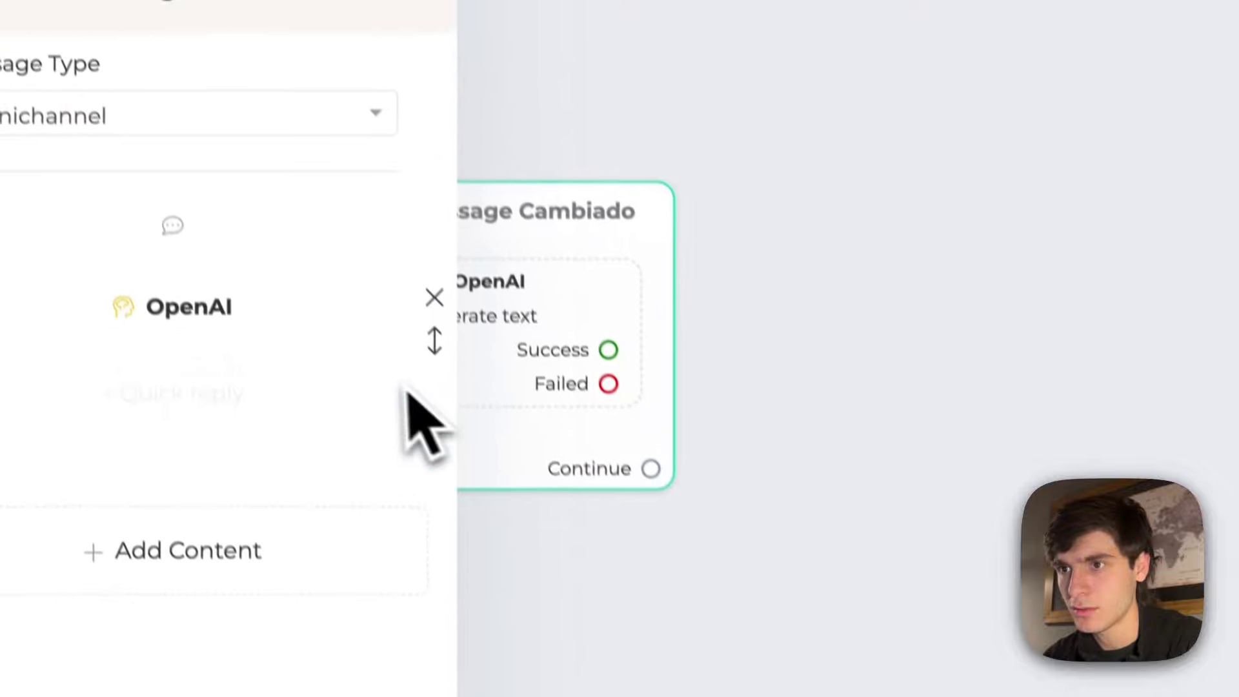
Set the OpenAI action to Generate text - Assistant saving into ai_default_reply, and link a new Send Message after Continue.
{"action": "left_click", "coordinate": [476, 336]}
{"action": "left_click", "coordinate": [553, 254]}
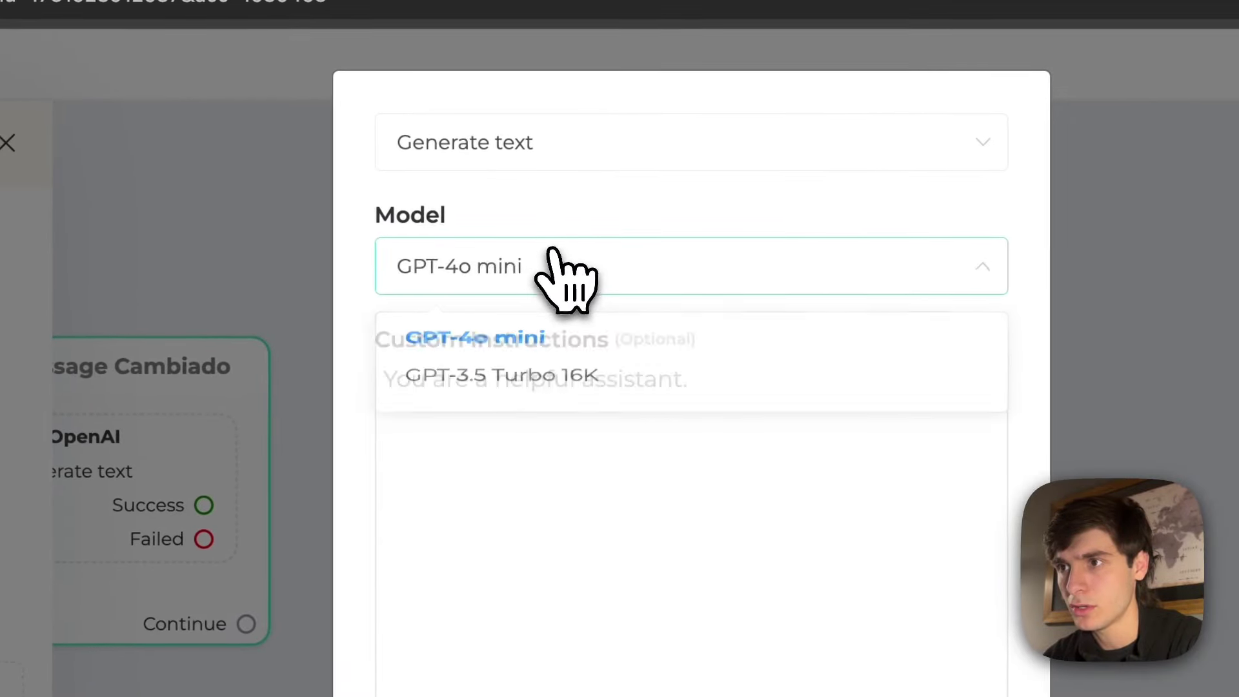
{"action": "left_click", "coordinate": [545, 305]}
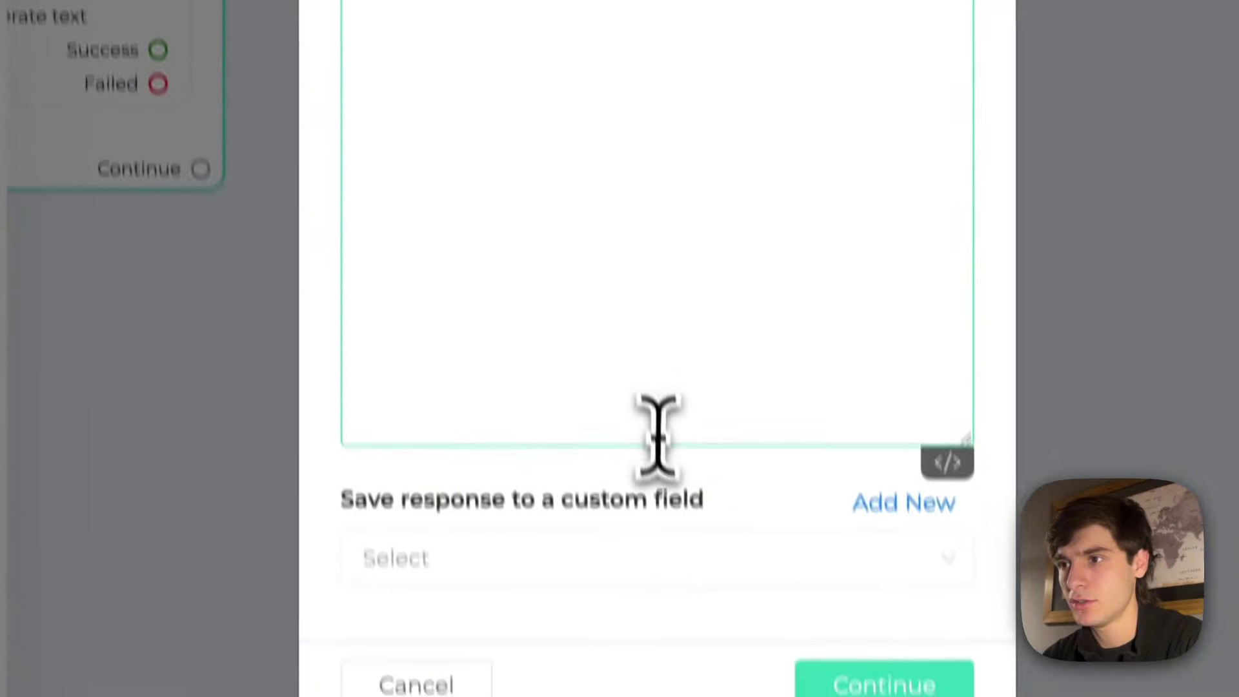
{"action": "left_click", "coordinate": [742, 578]}
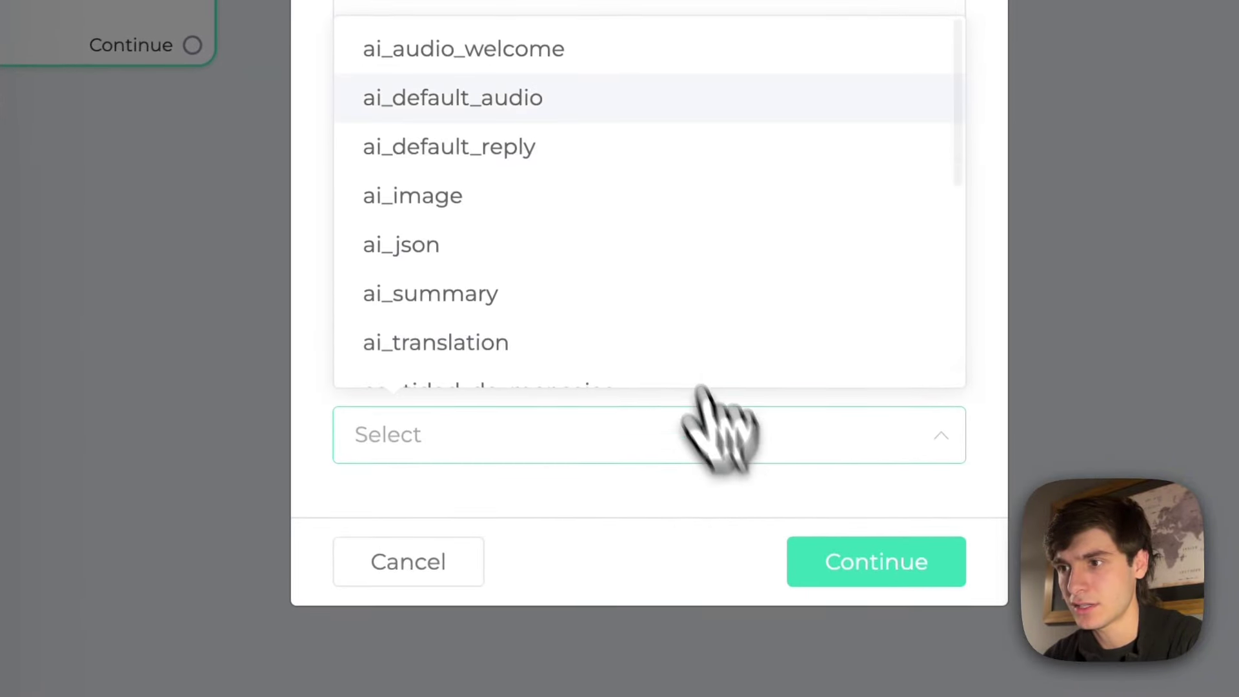
{"action": "left_click", "coordinate": [639, 294]}
{"action": "left_click", "coordinate": [880, 562]}
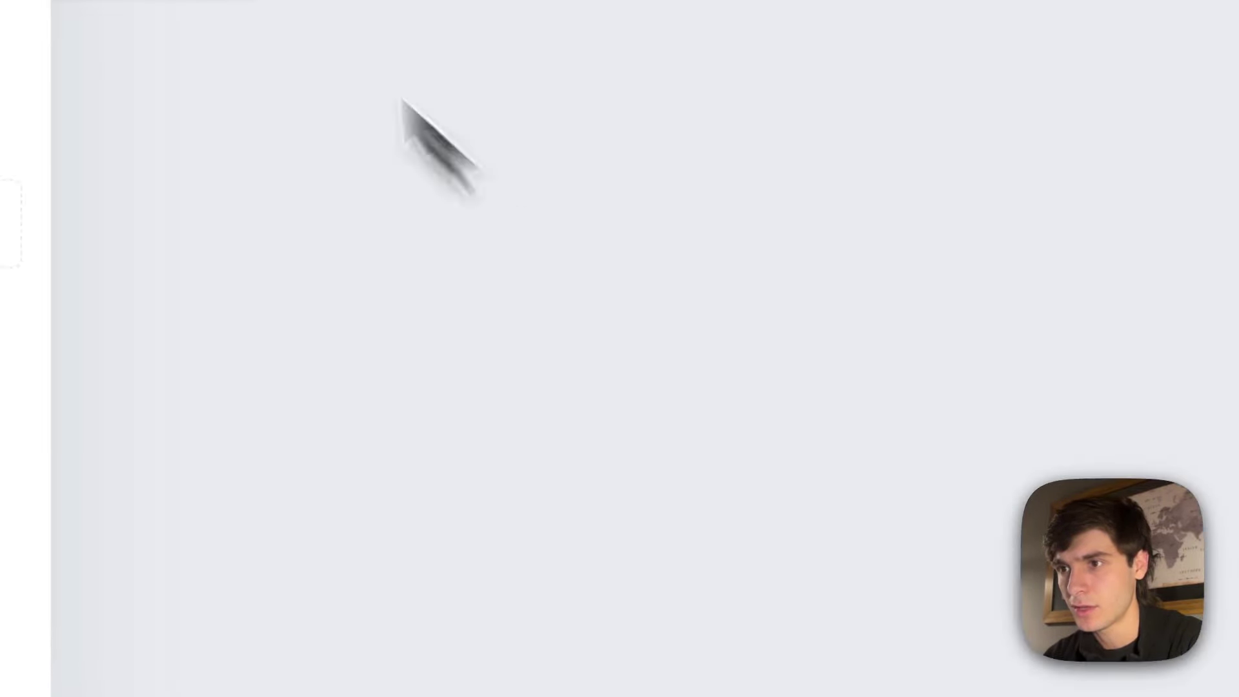
{"action": "left_click_drag", "start_coordinate": [568, 308], "coordinate": [718, 280]}
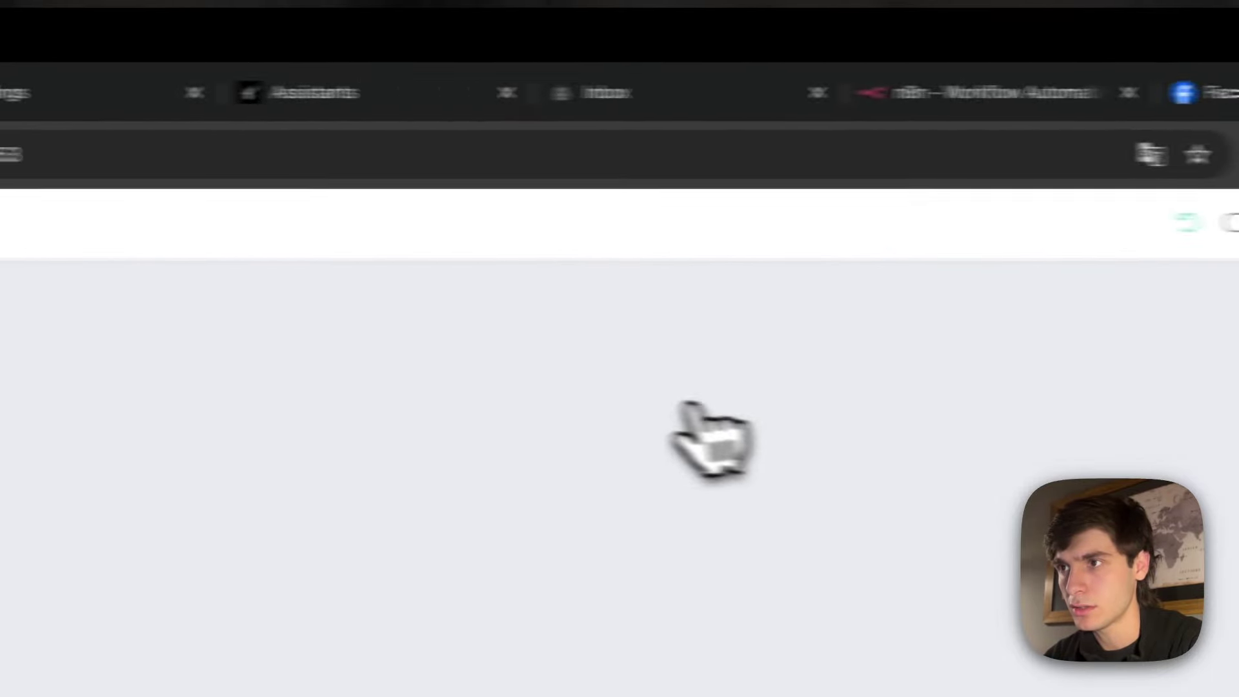
After reloading, give the Send Message step a text block containing {{ai_default_reply}} and publish the flow.
{"action": "left_click", "coordinate": [426, 155]}
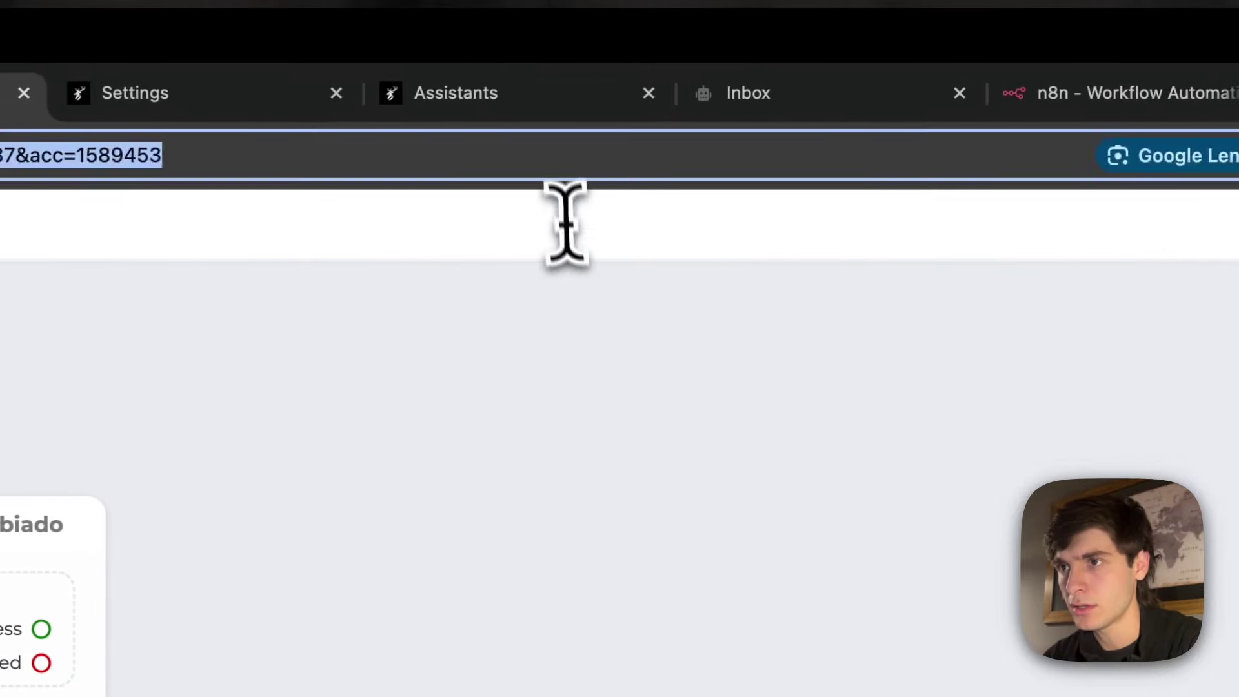
{"action": "key", "text": "Return"}
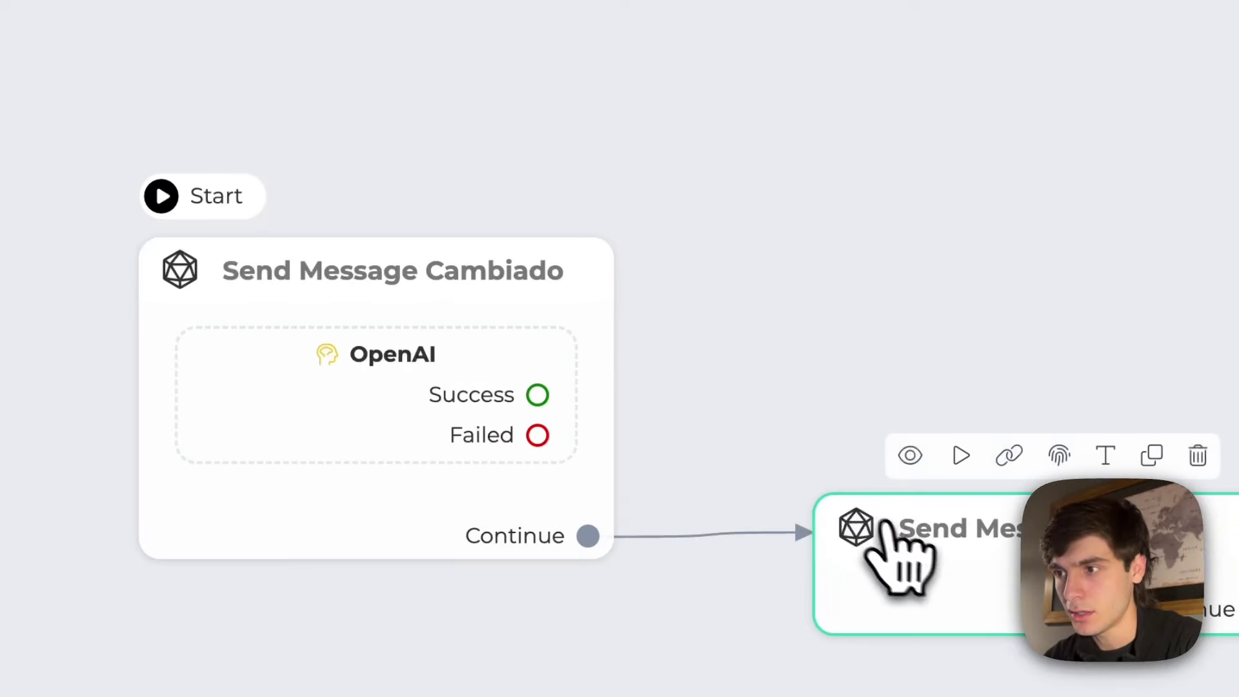
{"action": "left_click", "coordinate": [886, 524]}
{"action": "left_click", "coordinate": [374, 429]}
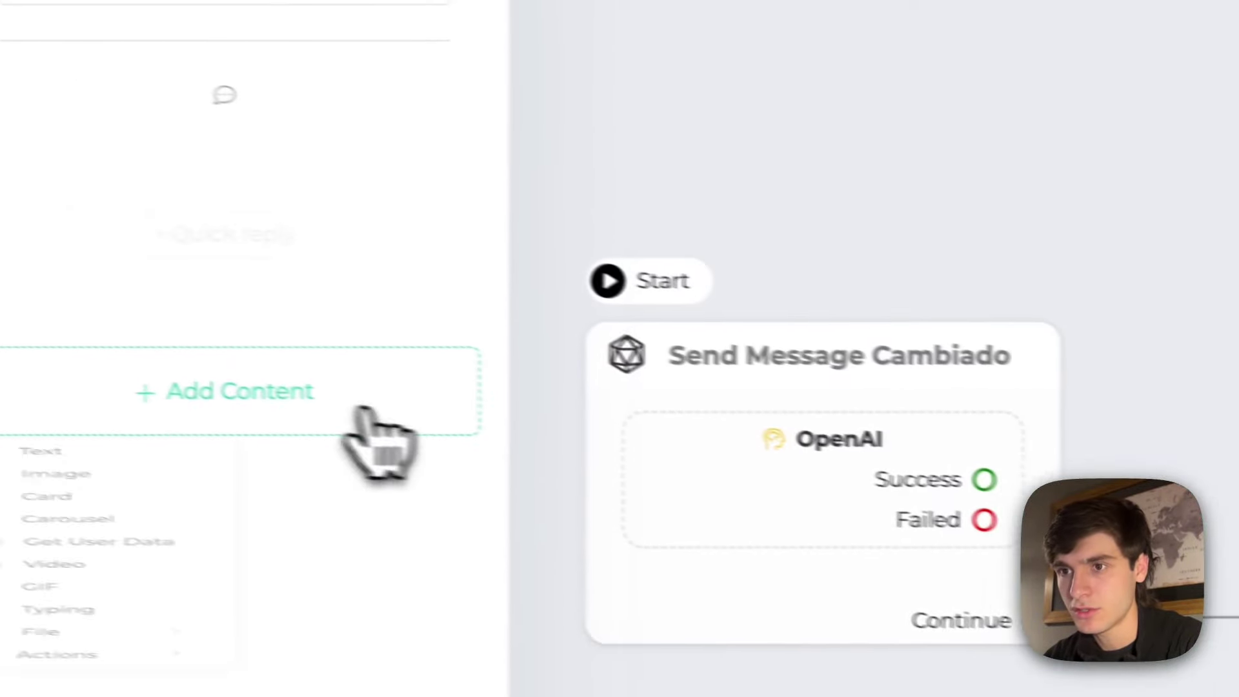
{"action": "left_click", "coordinate": [148, 482]}
{"action": "left_click", "coordinate": [202, 240]}
{"action": "type", "text": "{"}
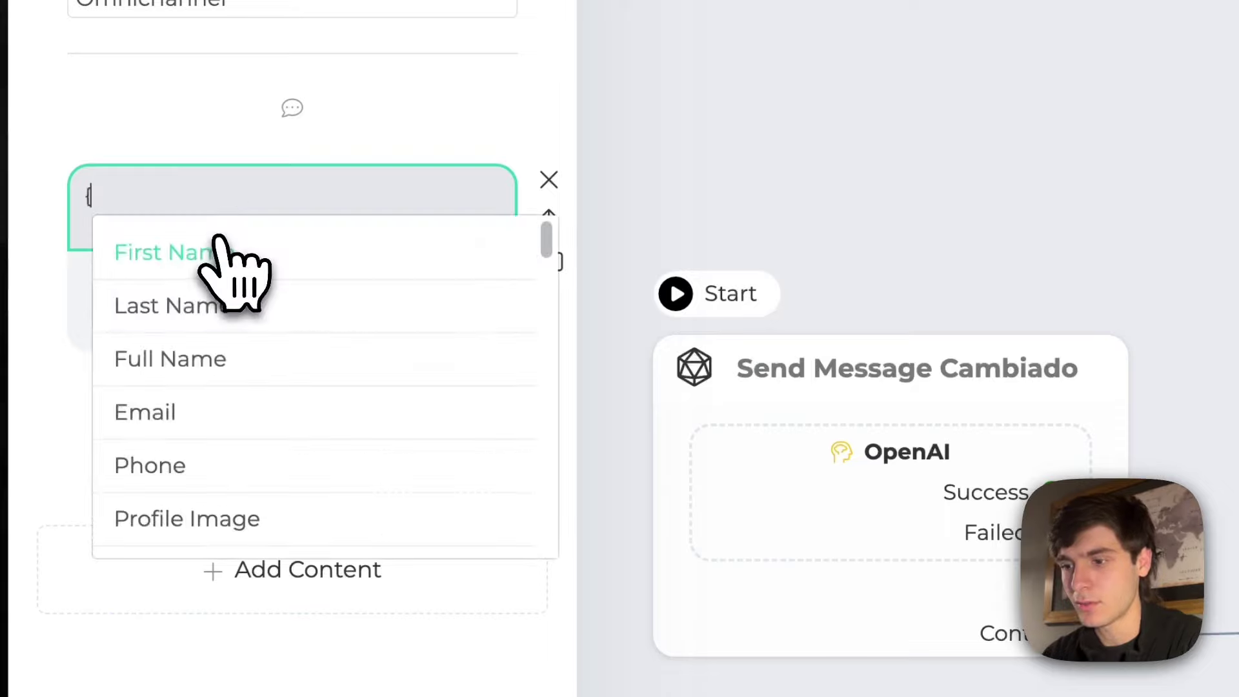
{"action": "type", "text": "def"}
{"action": "left_click", "coordinate": [167, 284]}
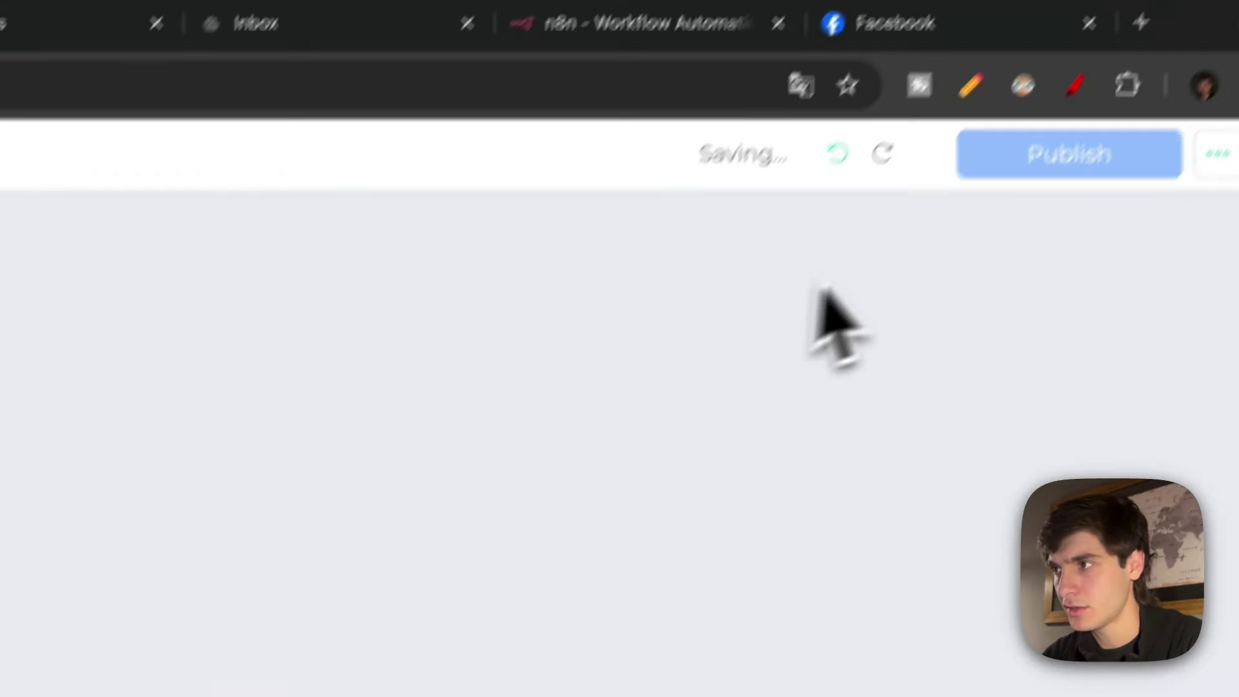
{"action": "left_click", "coordinate": [1061, 161]}
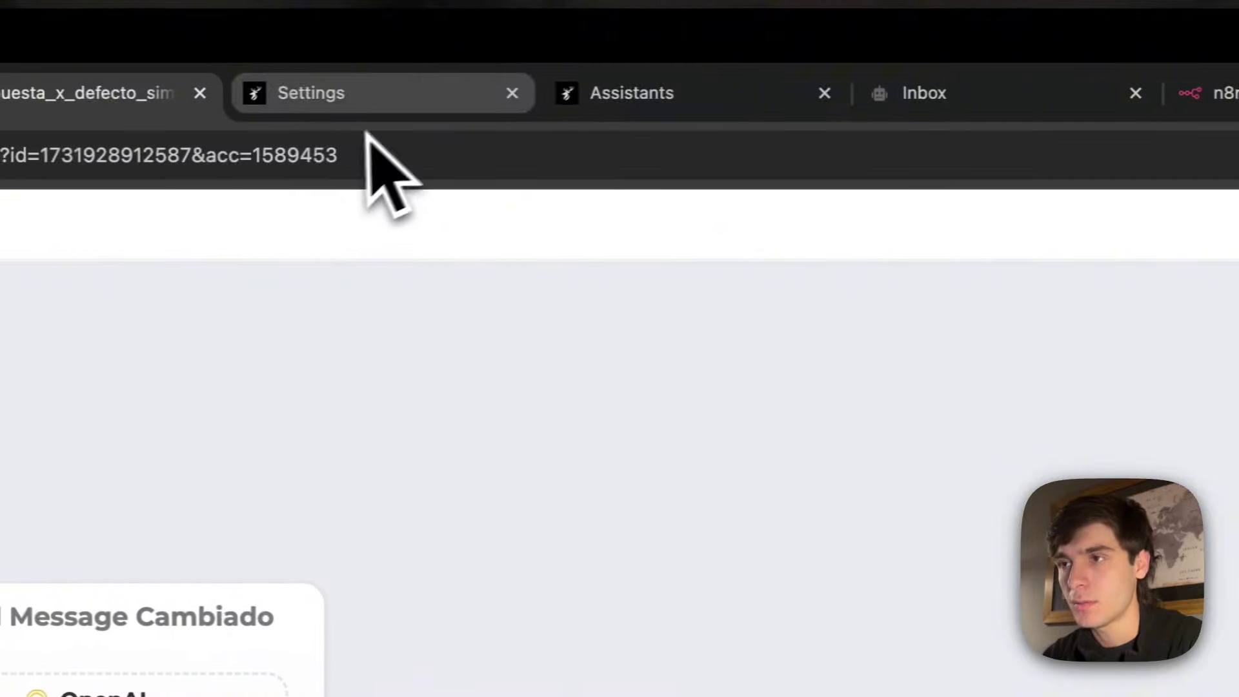
In account Settings, set the Default Flow to respuesta_x_defecto_simple.
{"action": "left_click_drag", "start_coordinate": [768, 93], "coordinate": [236, 111]}
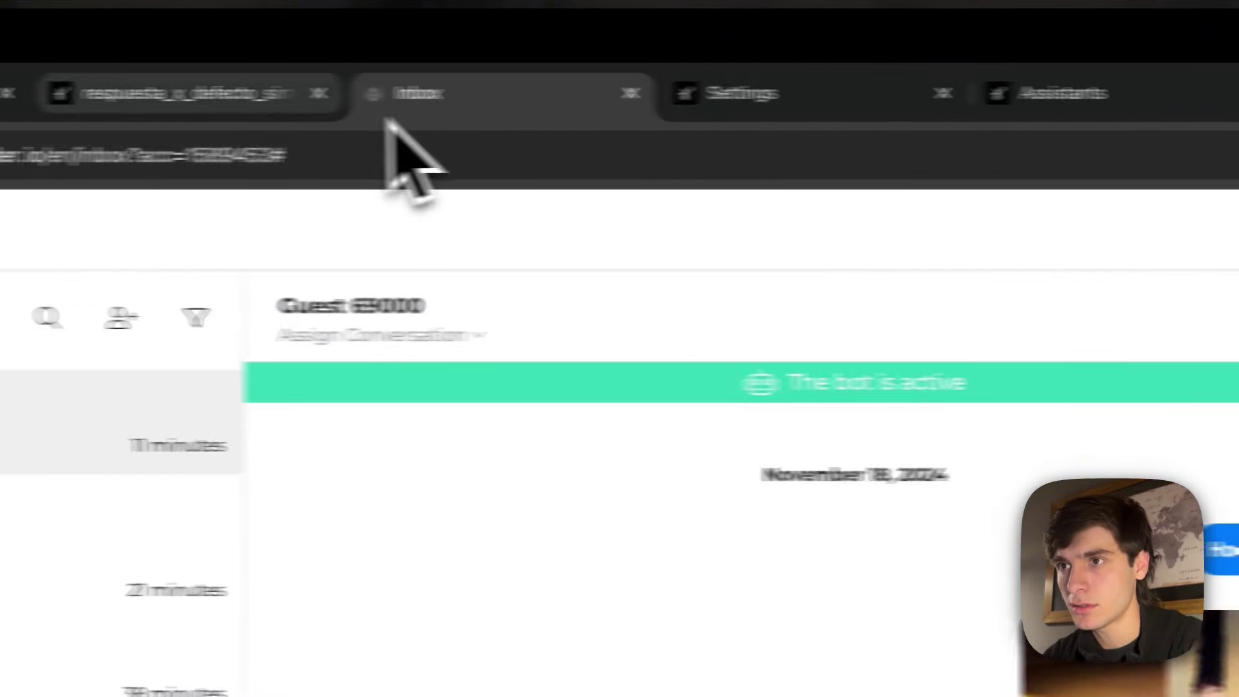
{"action": "left_click", "coordinate": [52, 104]}
{"action": "left_click", "coordinate": [736, 111]}
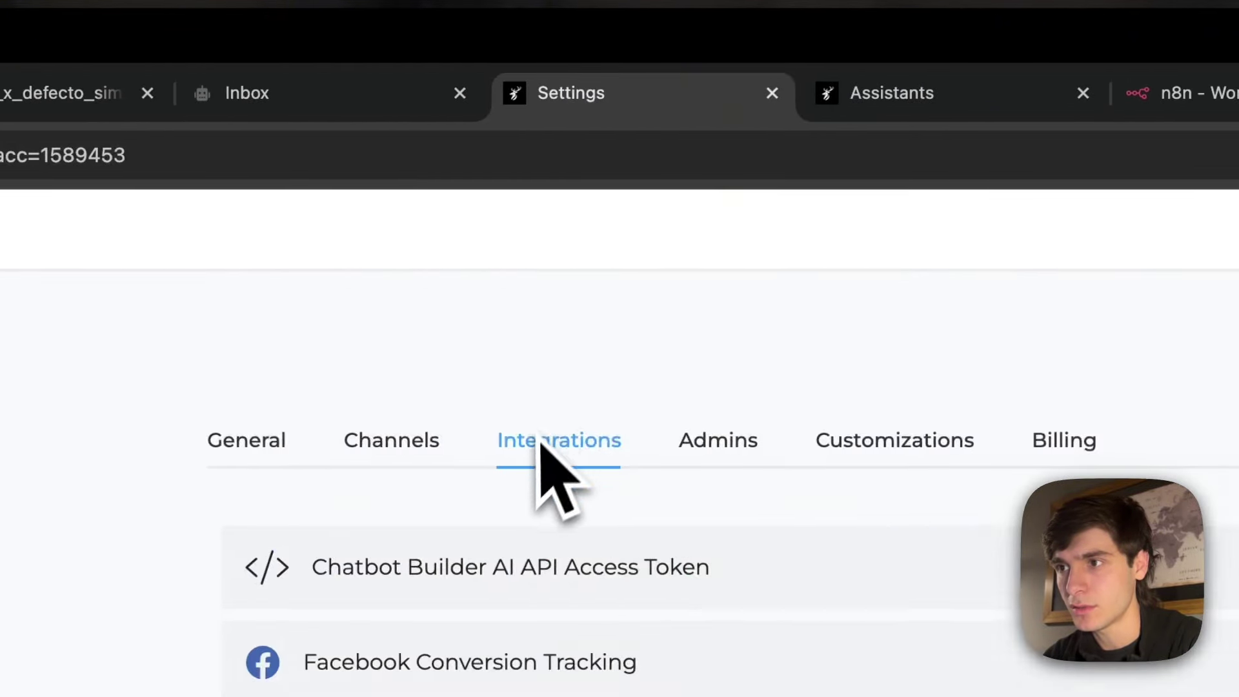
{"action": "left_click", "coordinate": [533, 395]}
{"action": "left_click", "coordinate": [868, 510]}
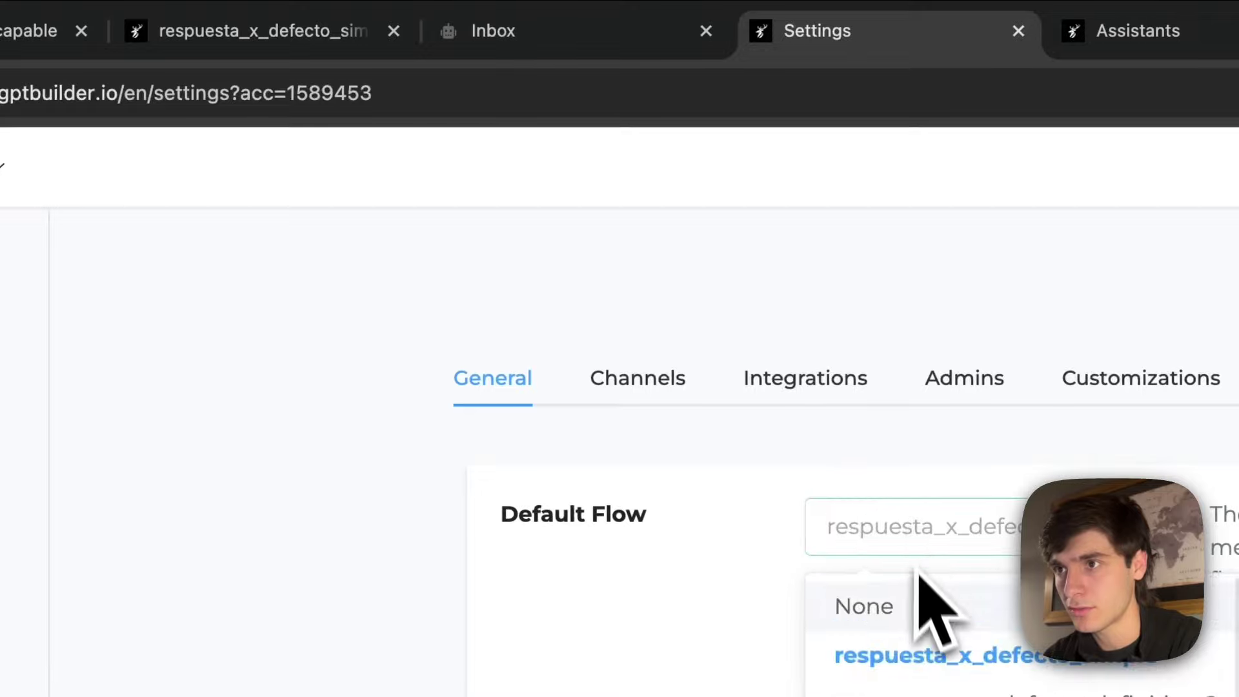
{"action": "left_click", "coordinate": [868, 657]}
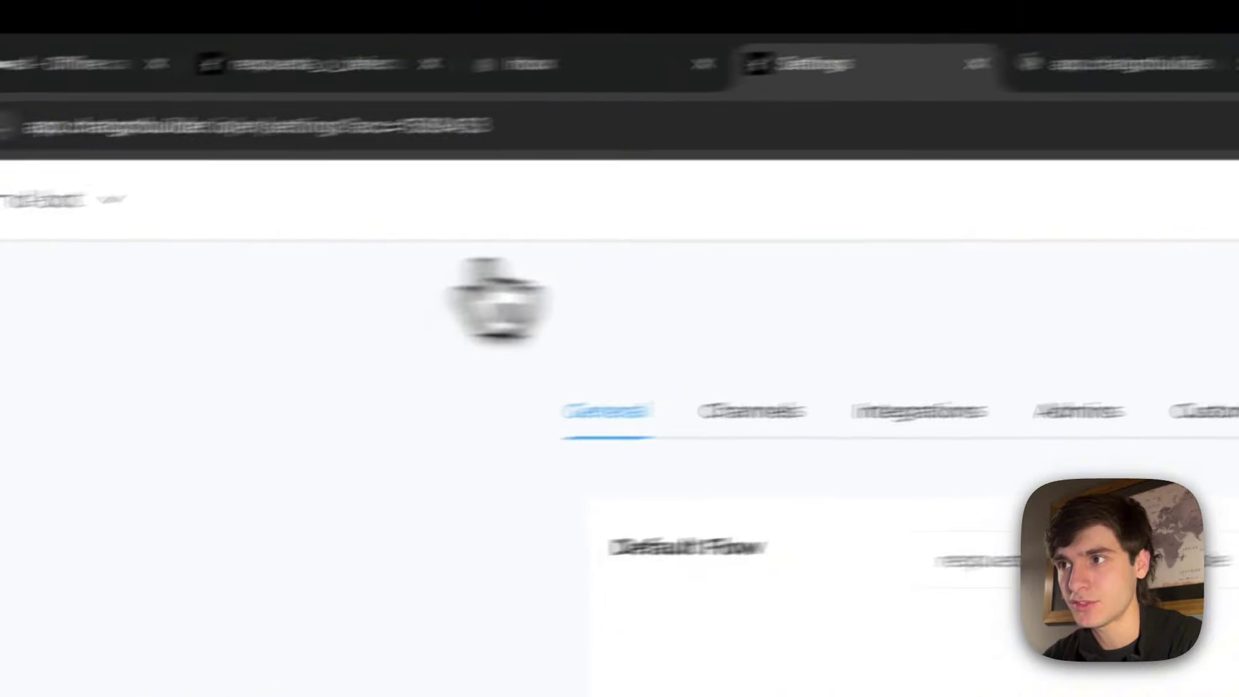
{"action": "left_click", "coordinate": [1104, 92]}
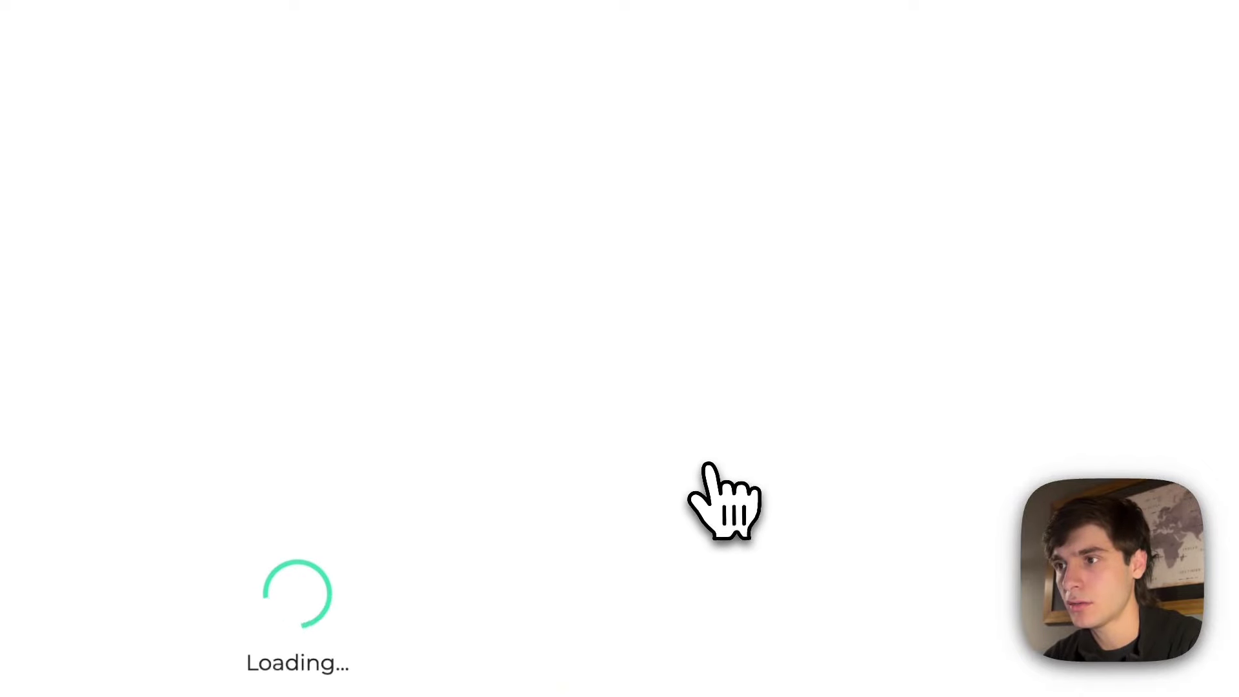
Create a web chatbot named echomind-bot, then start a new browser tab.
{"action": "left_click", "coordinate": [545, 429]}
{"action": "left_click", "coordinate": [199, 129]}
{"action": "type", "text": "e"}
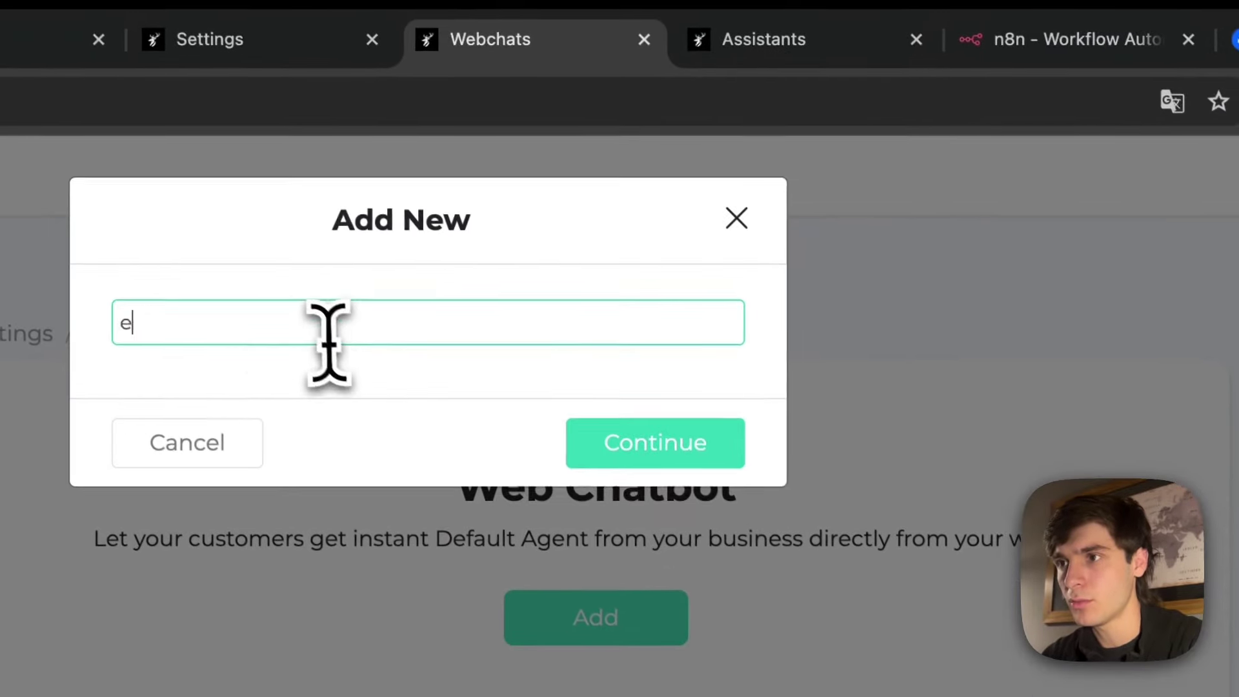
{"action": "type", "text": "chomind-bot"}
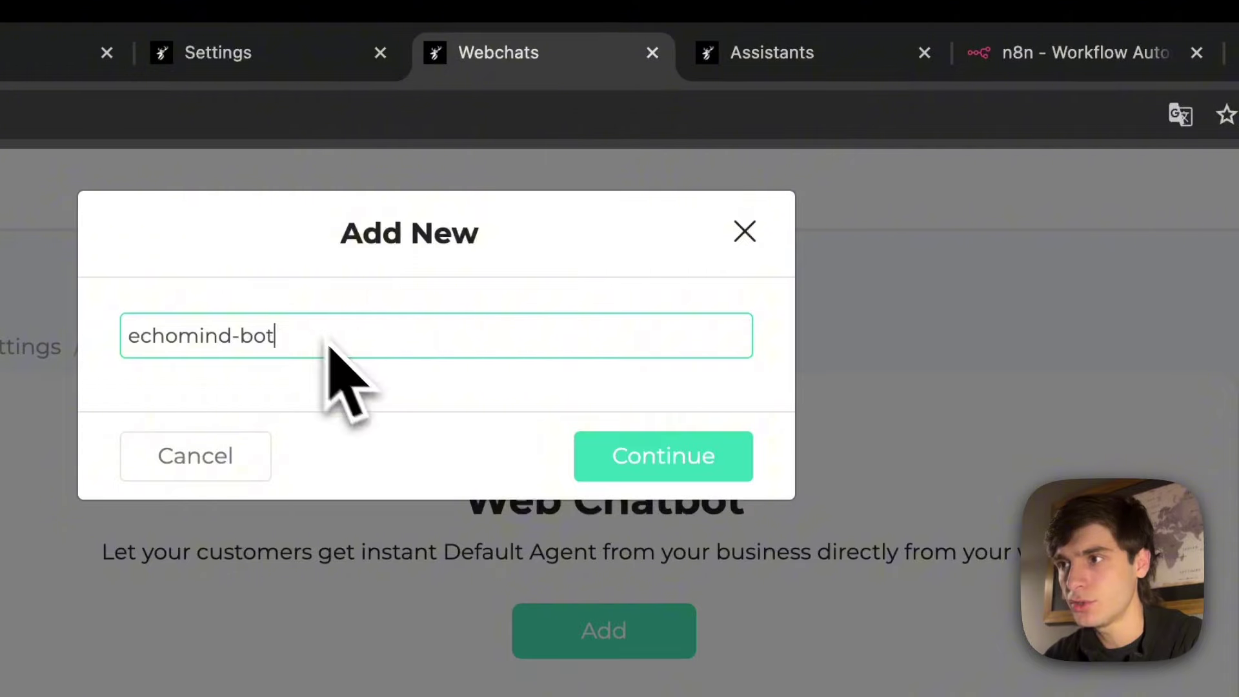
{"action": "key", "text": "Return"}
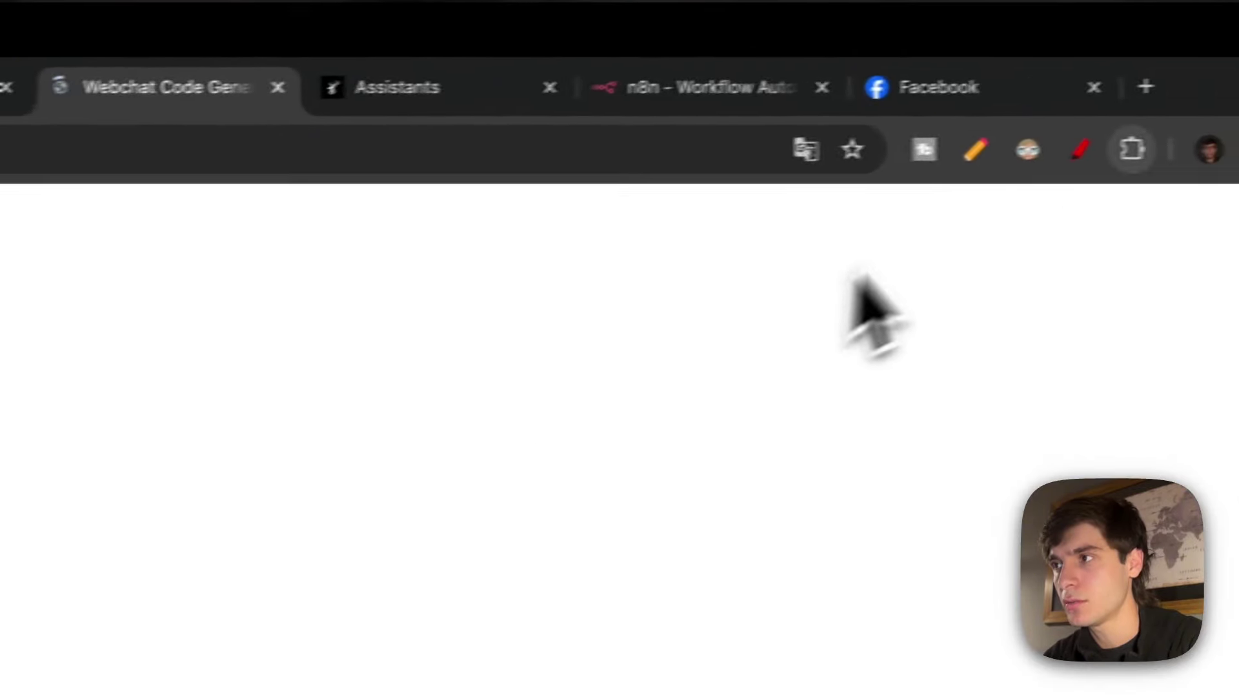
{"action": "left_click", "coordinate": [1148, 86]}
{"action": "type", "text": "ce"}
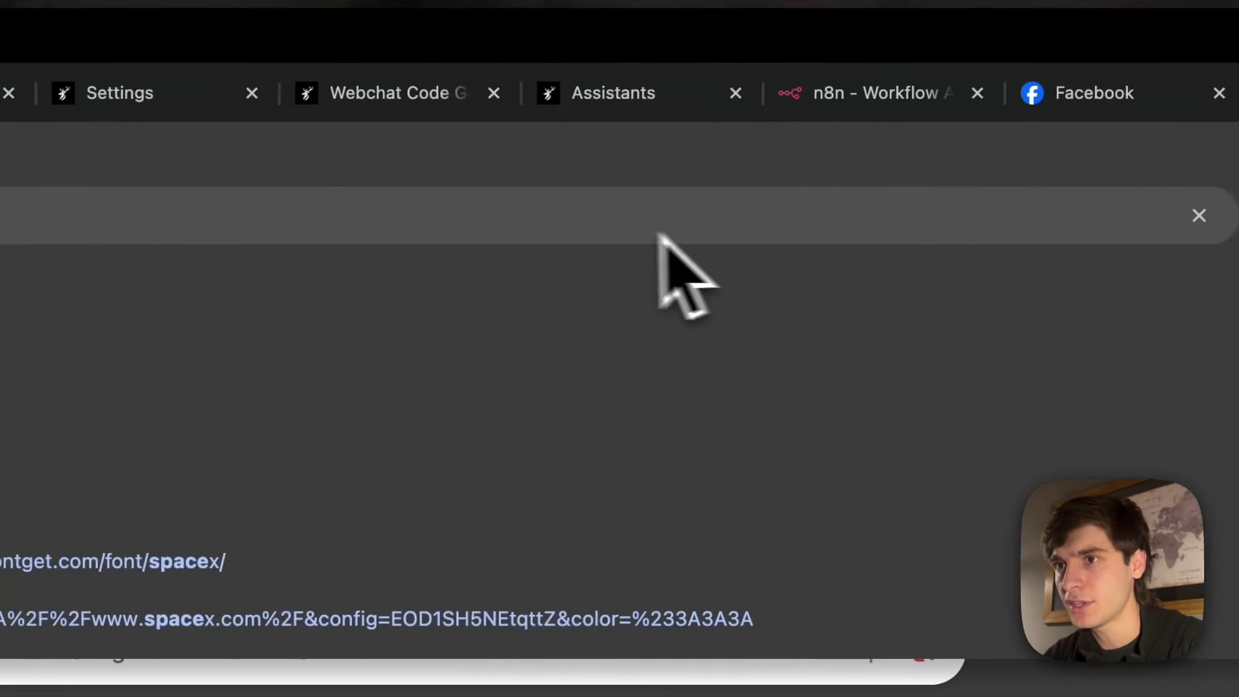
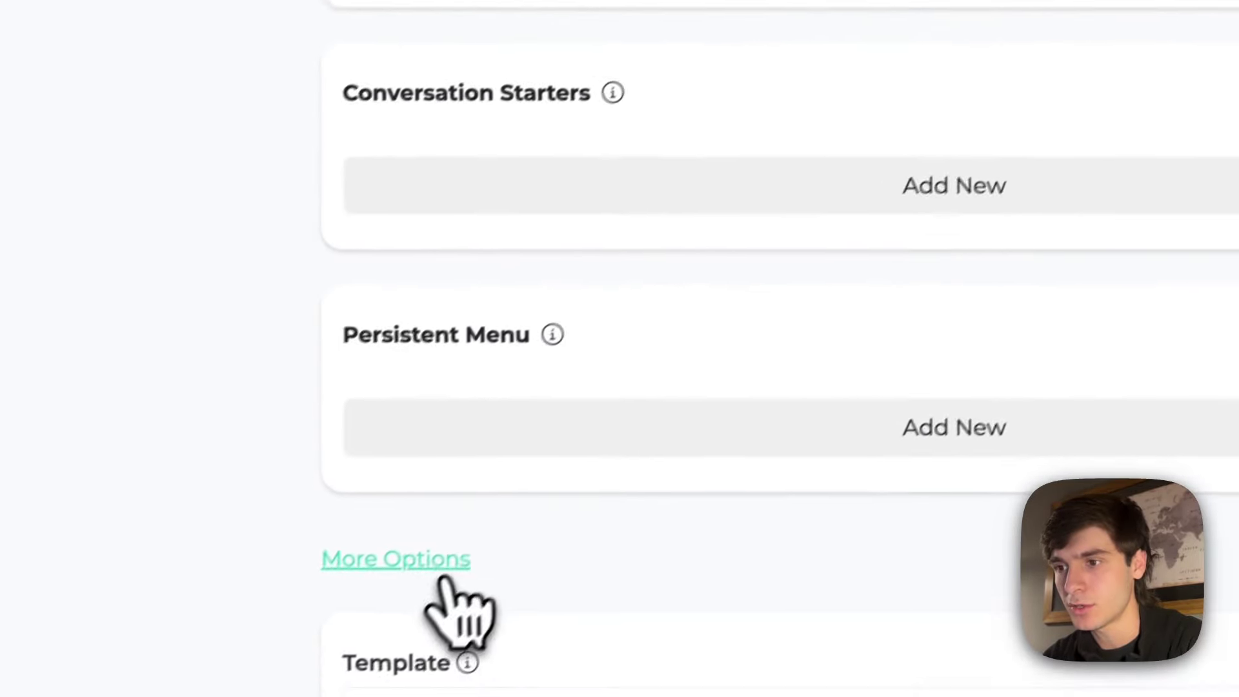
Add another authorized website entry, save the webchat settings, and return to the Flows list.
{"action": "scroll", "coordinate": [584, 568], "scroll_direction": "down", "scroll_amount": 6}
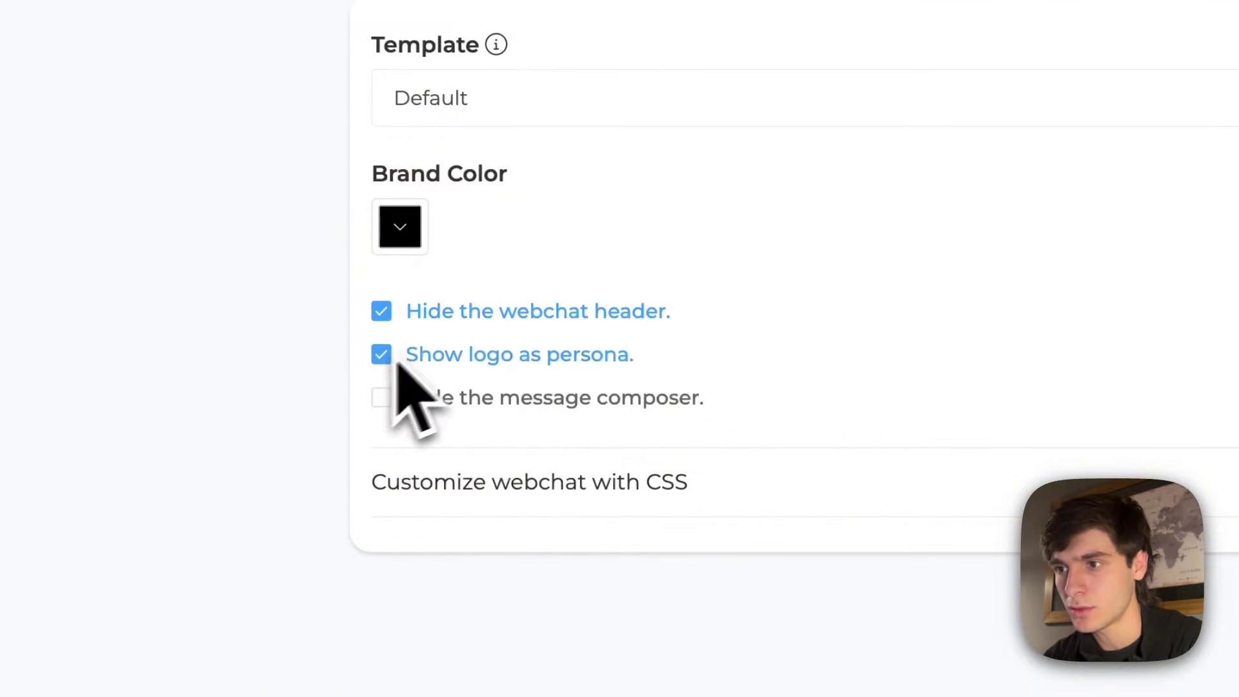
{"action": "scroll", "coordinate": [399, 365], "scroll_direction": "up", "scroll_amount": 10}
{"action": "left_click", "coordinate": [564, 173]}
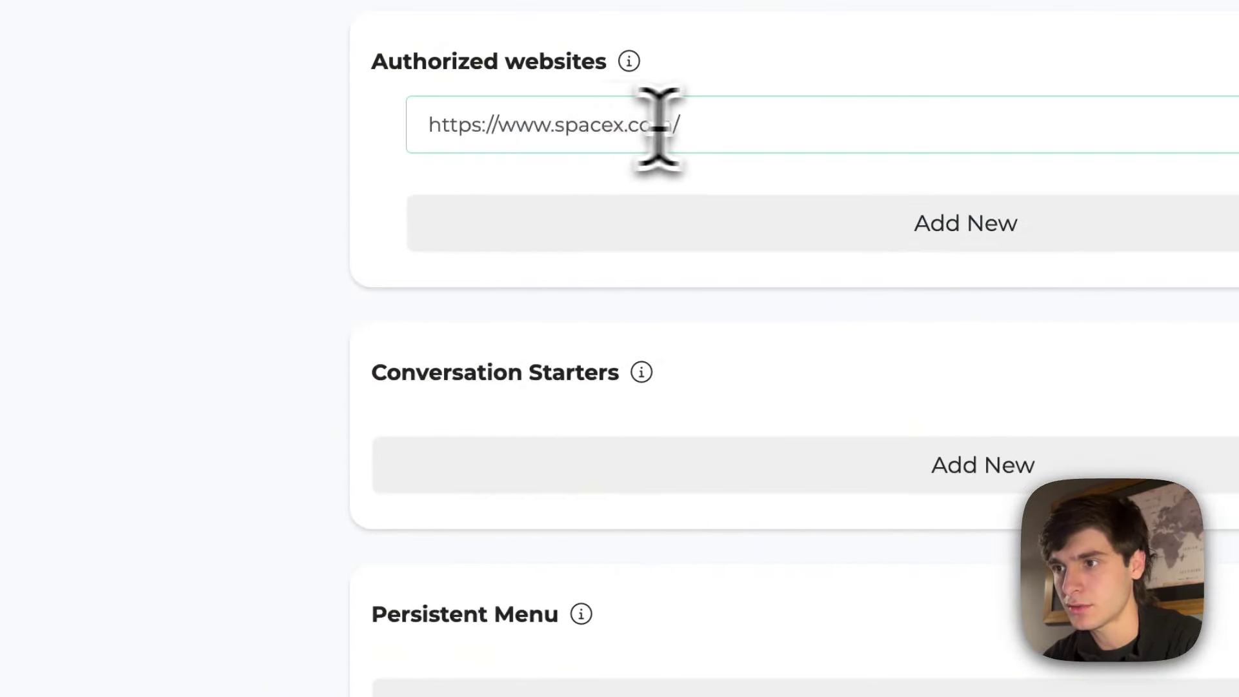
{"action": "left_click", "coordinate": [1057, 221]}
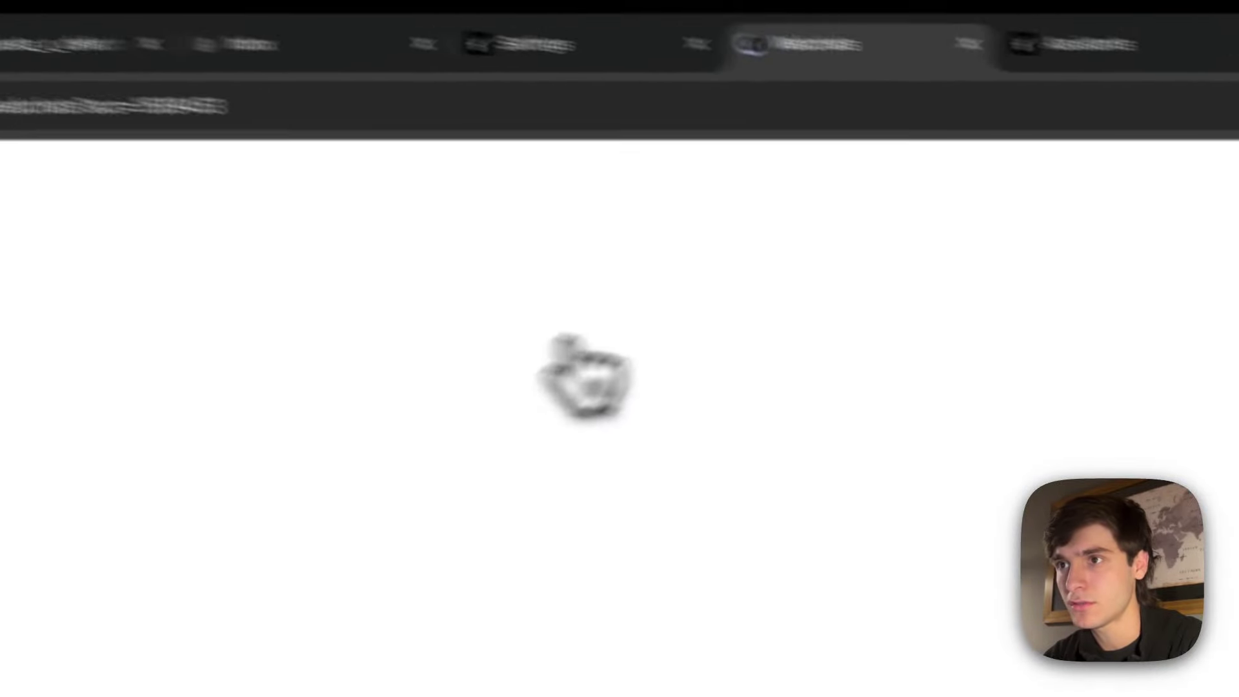
{"action": "left_click", "coordinate": [362, 103]}
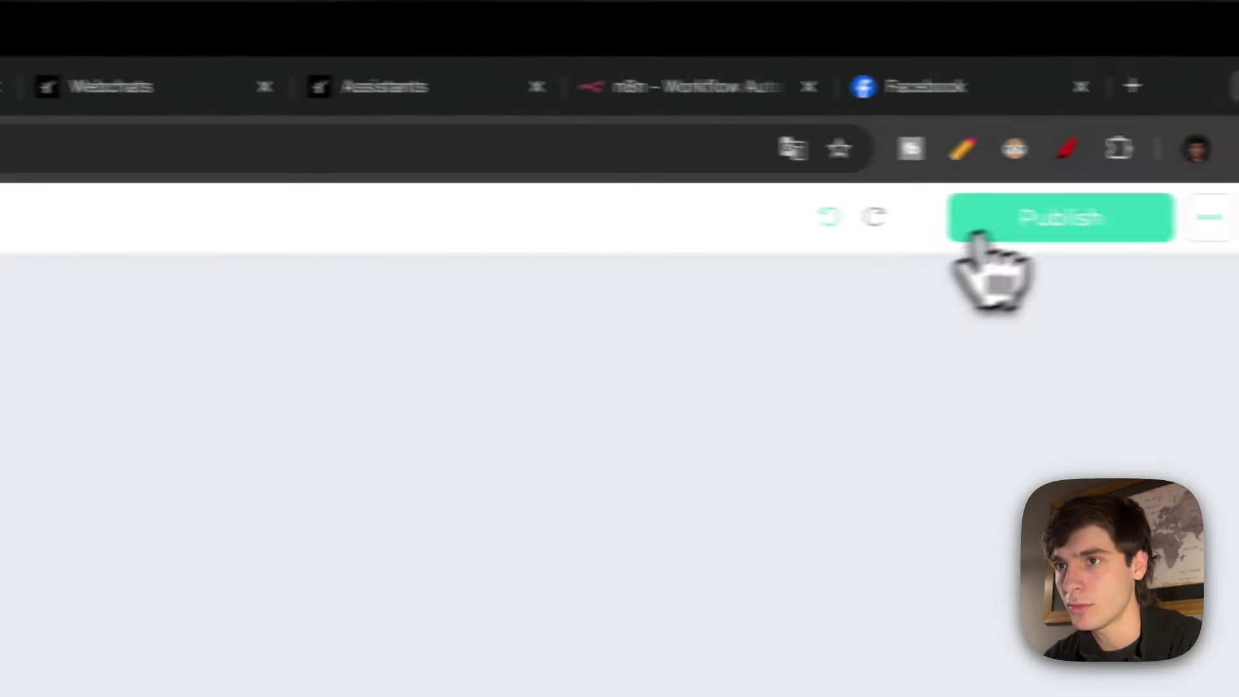
{"action": "left_click", "coordinate": [37, 223]}
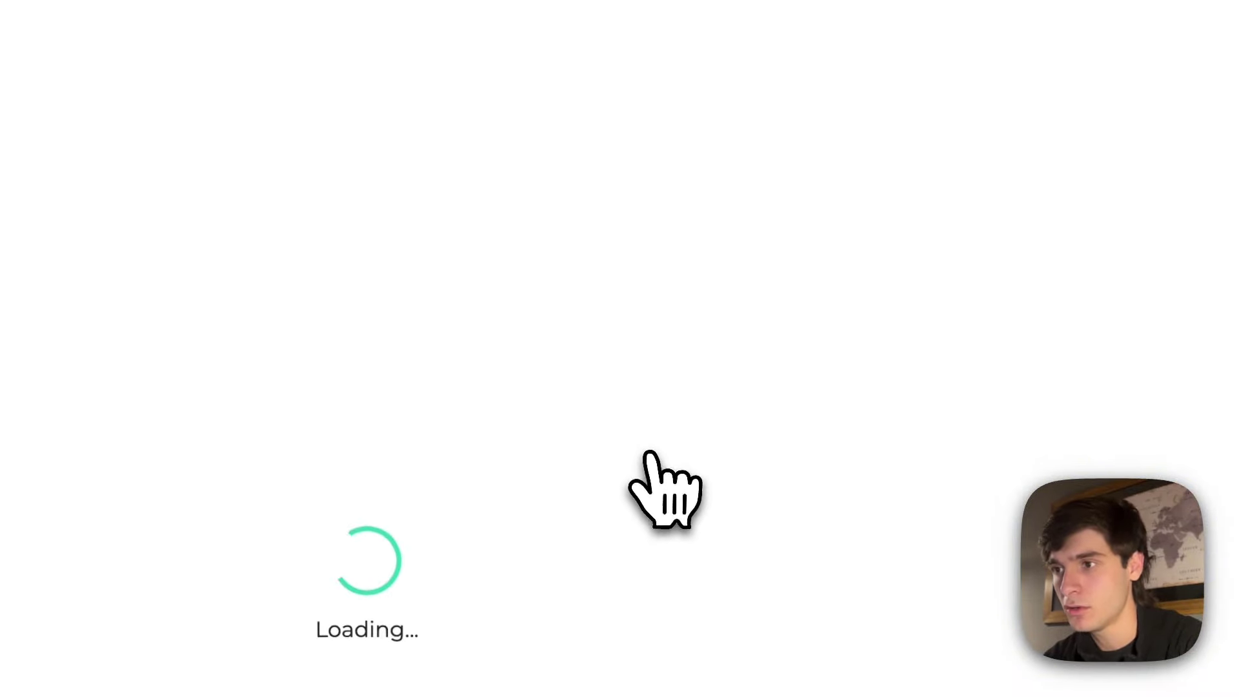
Create a new flow named 'mensaje_bienvenida_spanish'.
{"action": "left_click", "coordinate": [936, 342]}
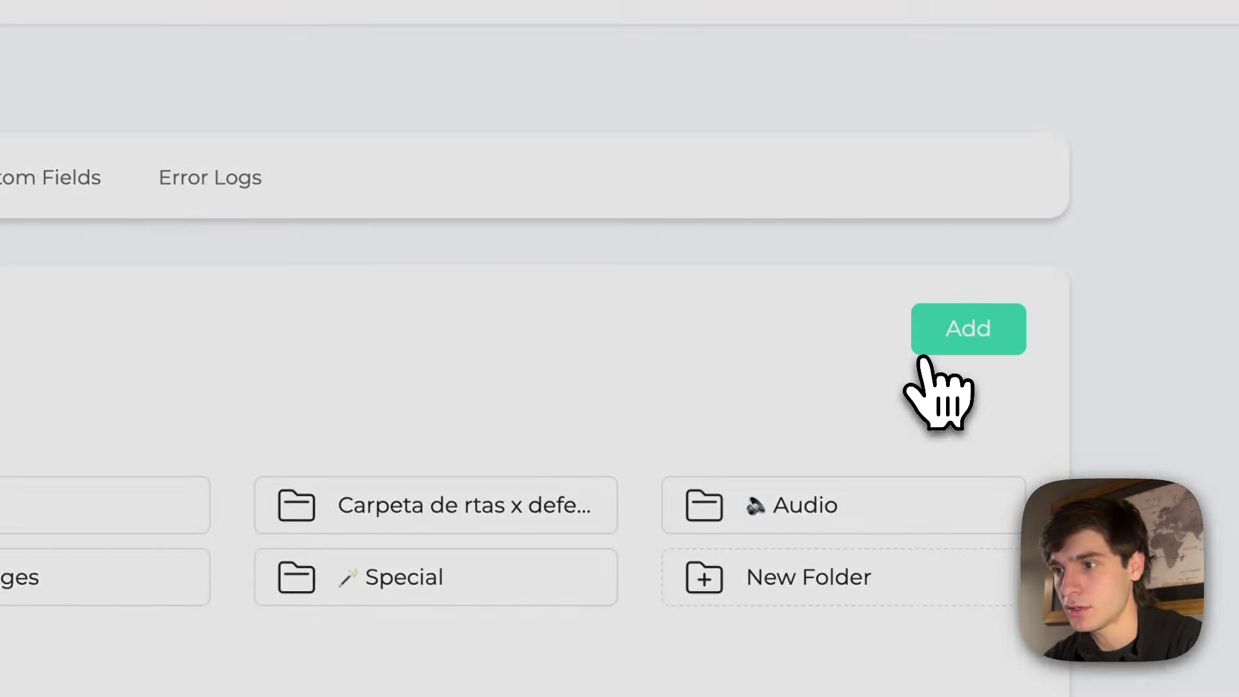
{"action": "type", "text": "e"}
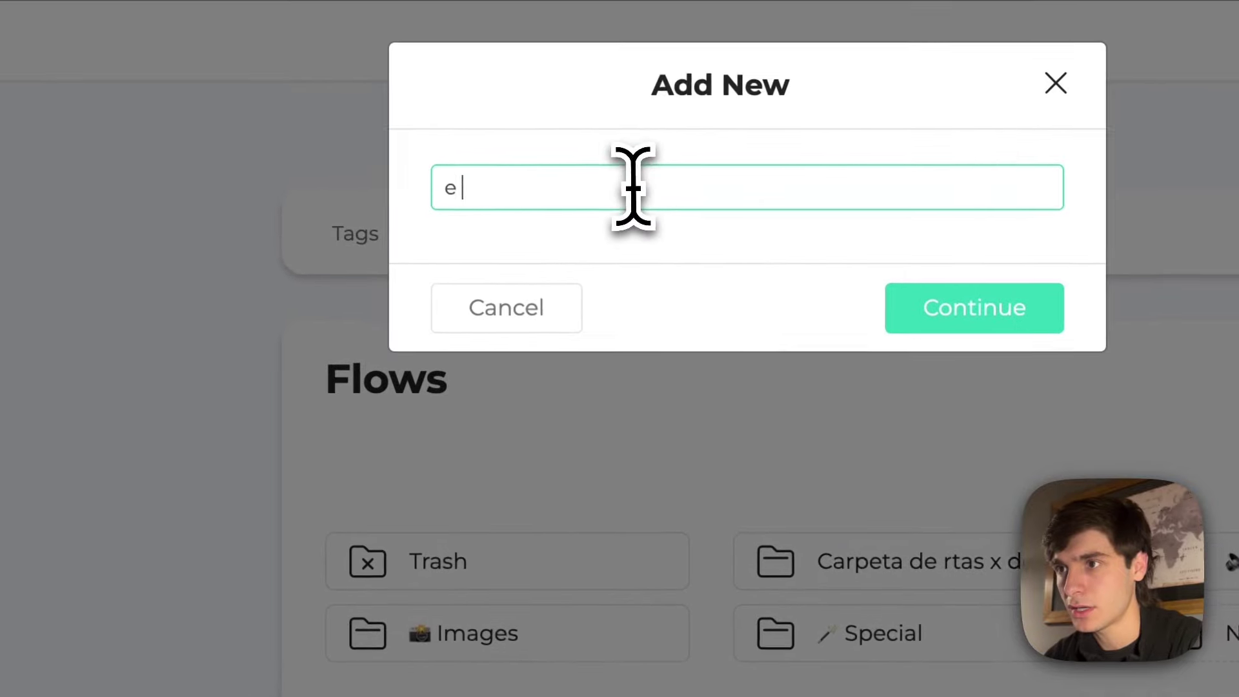
{"action": "key", "text": "BackSpace"}
{"action": "type", "text": "mensaje_b"}
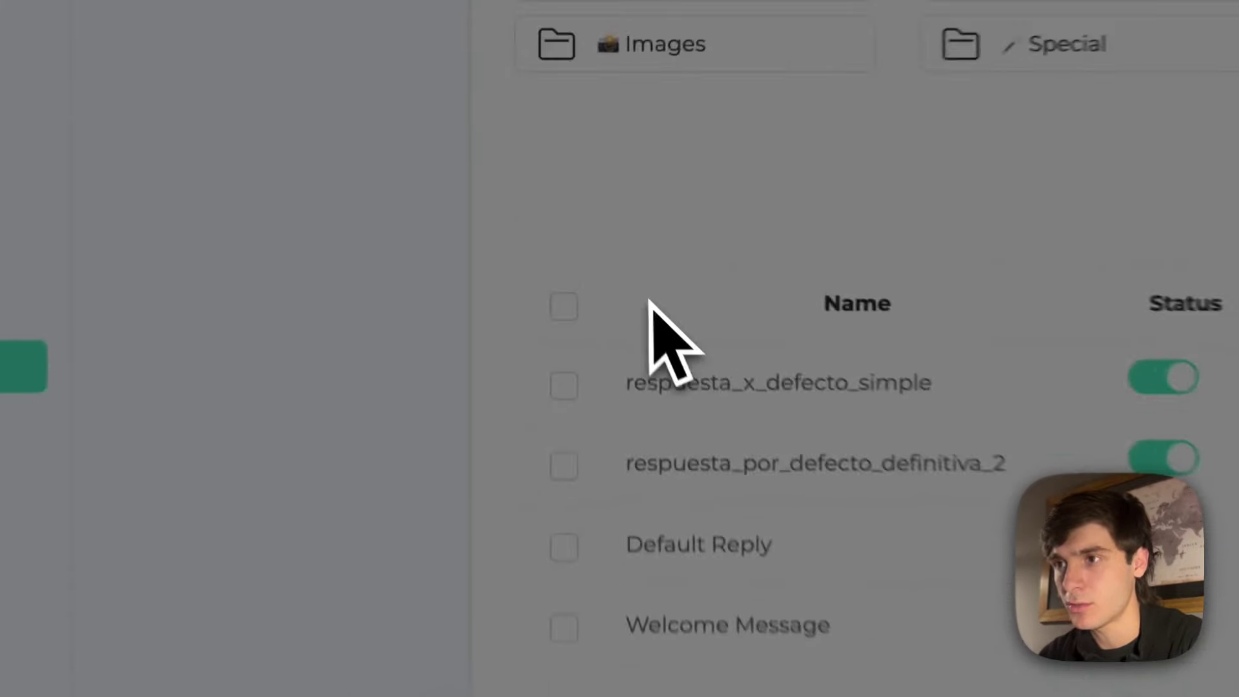
{"action": "type", "text": "ienvenida"}
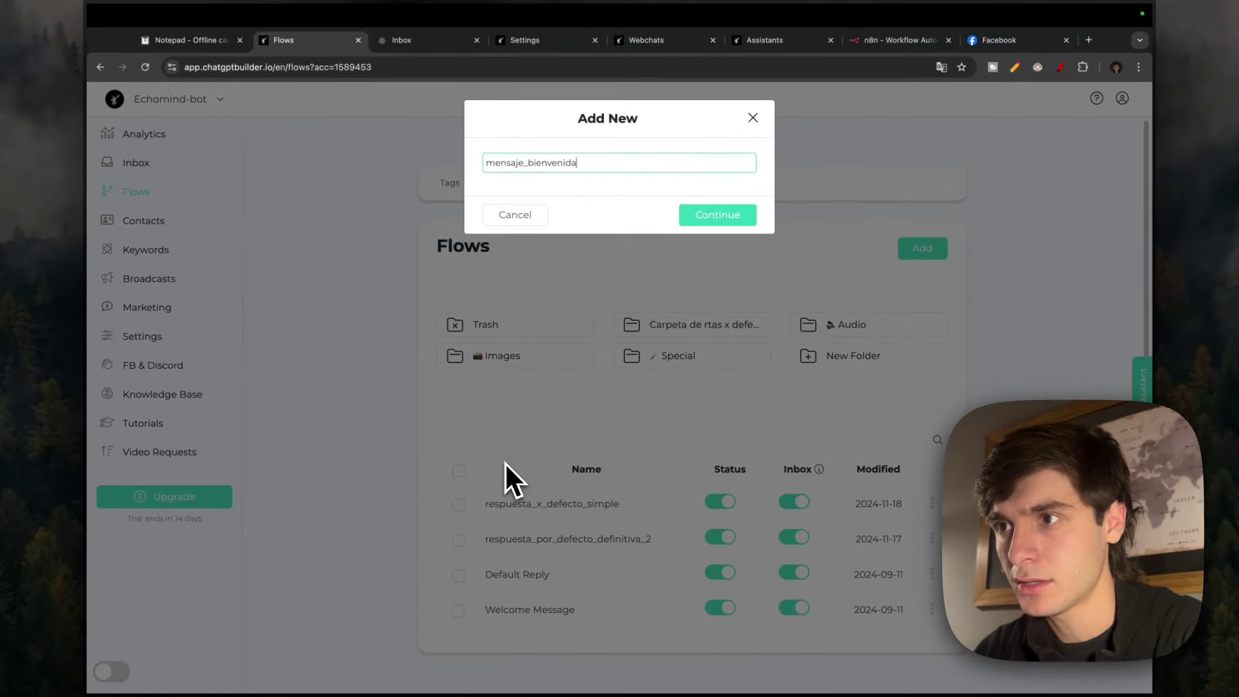
{"action": "type", "text": "_spa"}
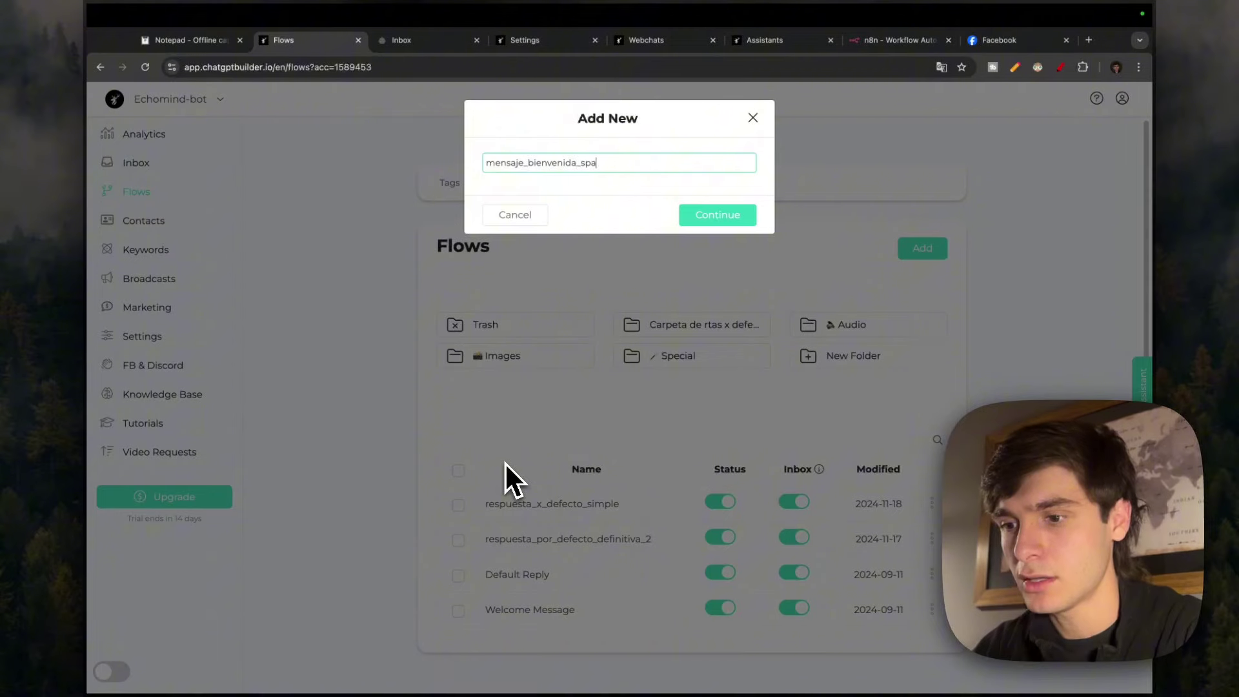
{"action": "type", "text": "nish"}
{"action": "left_click", "coordinate": [718, 214]}
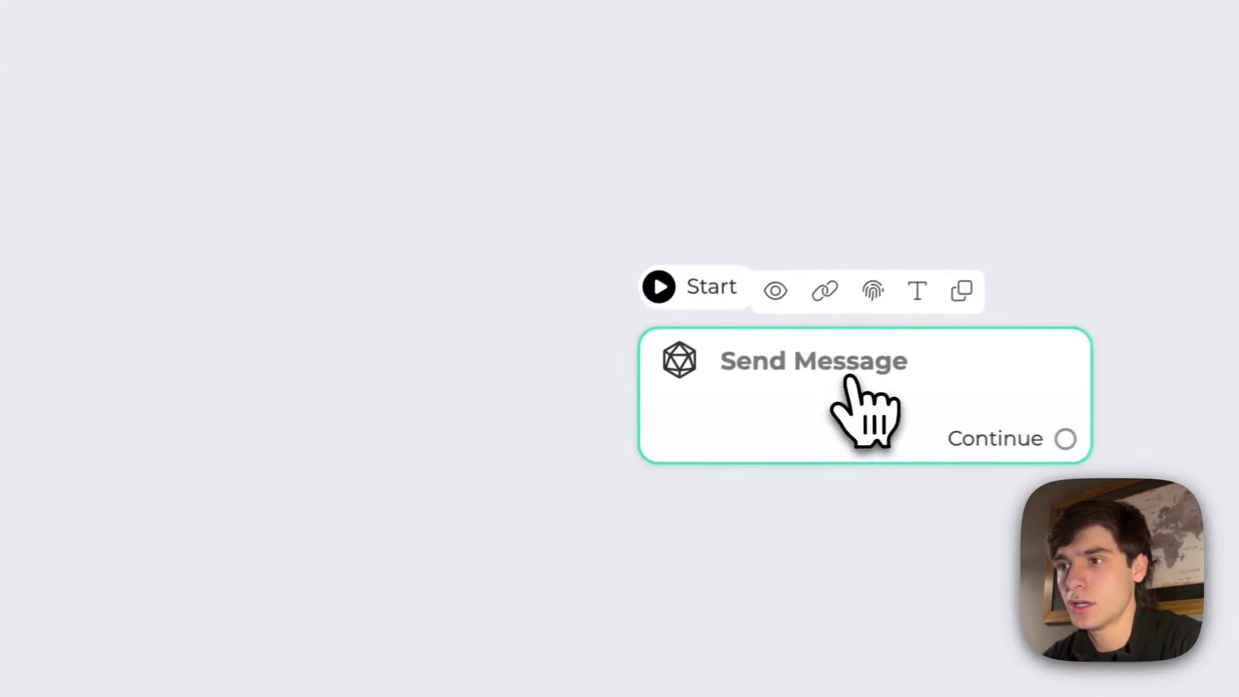
Add a text block to the flow's Send Message step and publish the flow.
{"action": "left_click", "coordinate": [716, 390]}
{"action": "left_click", "coordinate": [137, 342]}
{"action": "left_click", "coordinate": [23, 418]}
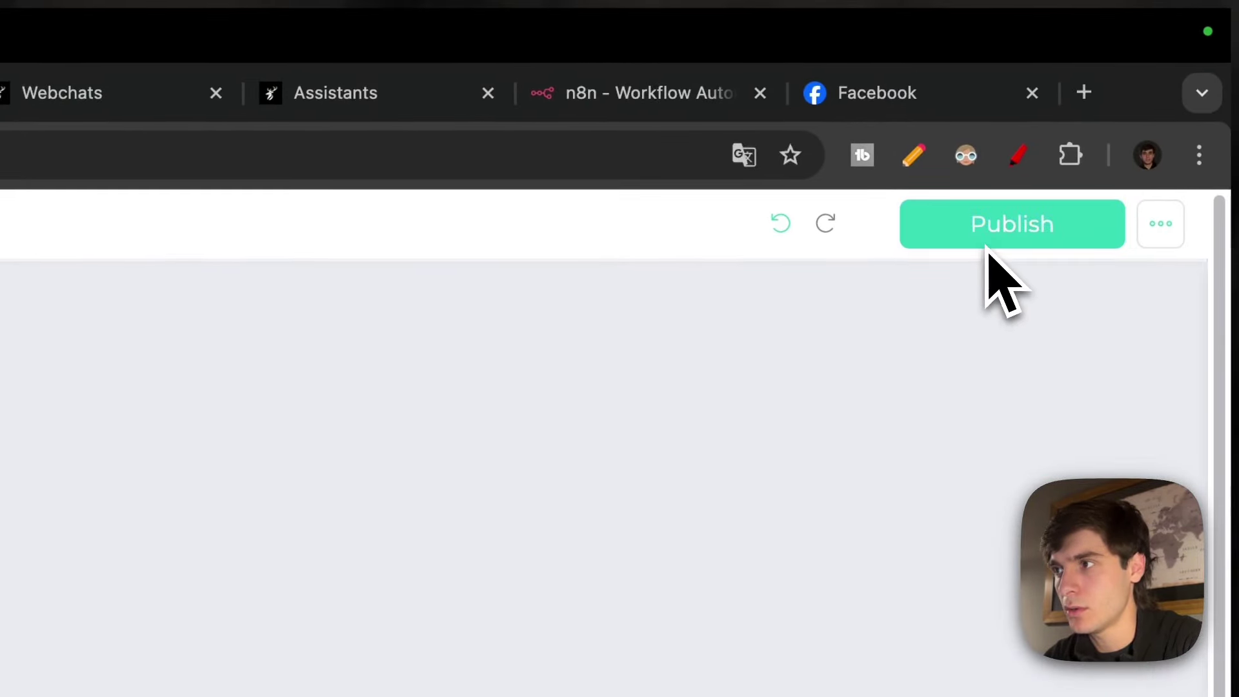
{"action": "left_click", "coordinate": [987, 245]}
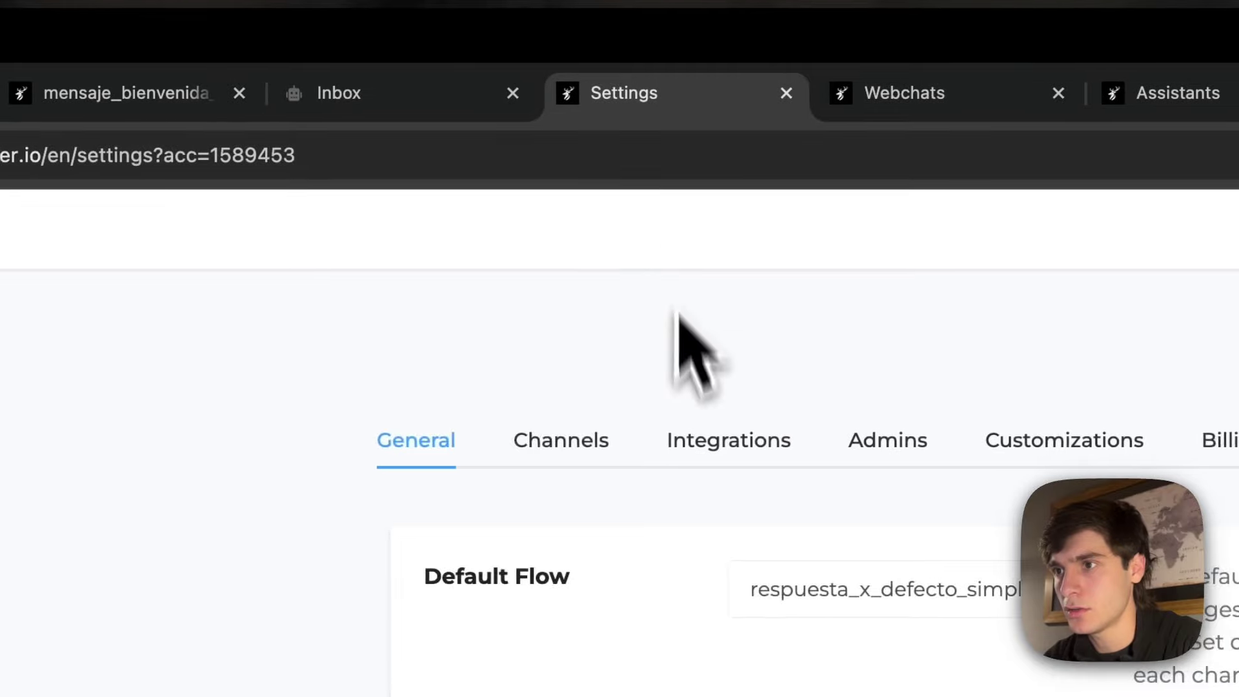
Open the echomind-bot settings under the Web Chatbot channel.
{"action": "left_click", "coordinate": [527, 442]}
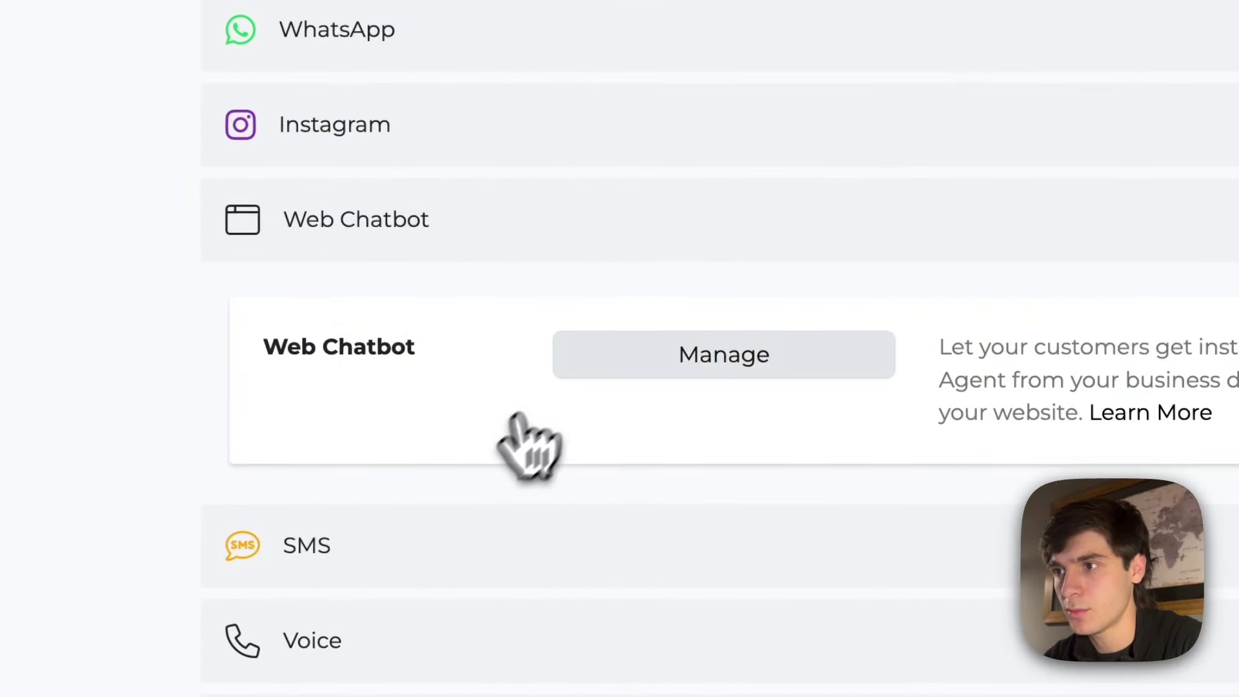
{"action": "left_click", "coordinate": [601, 555]}
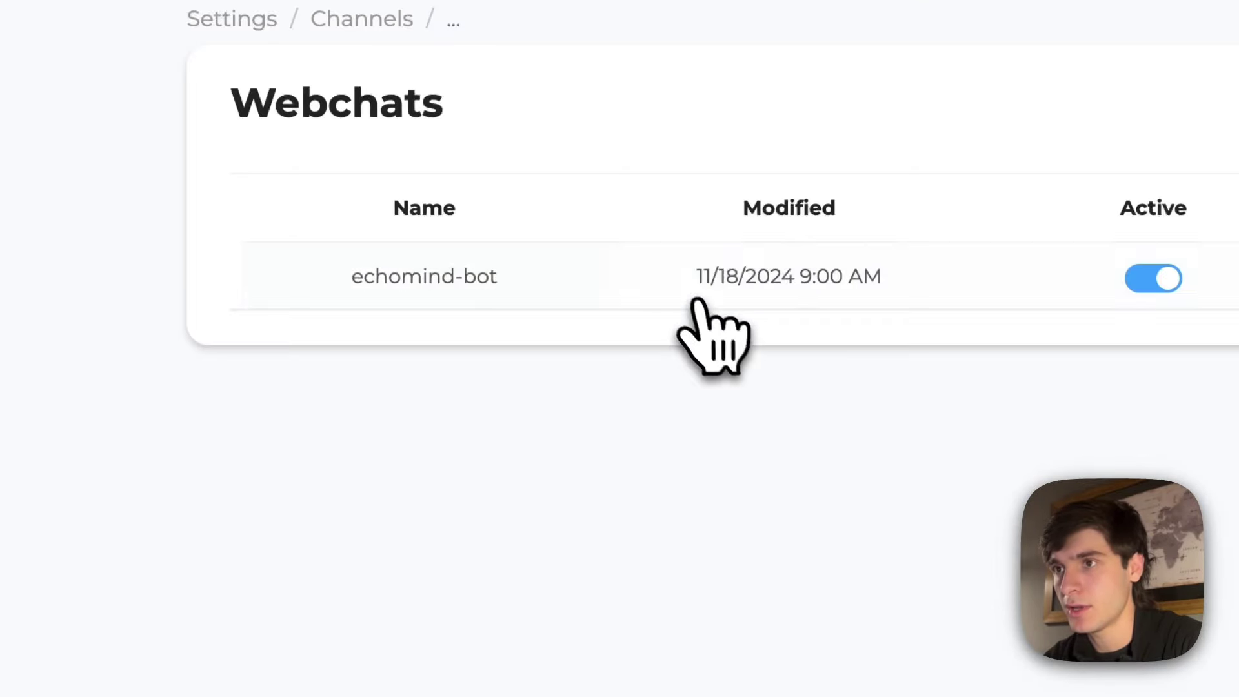
{"action": "left_click", "coordinate": [669, 276]}
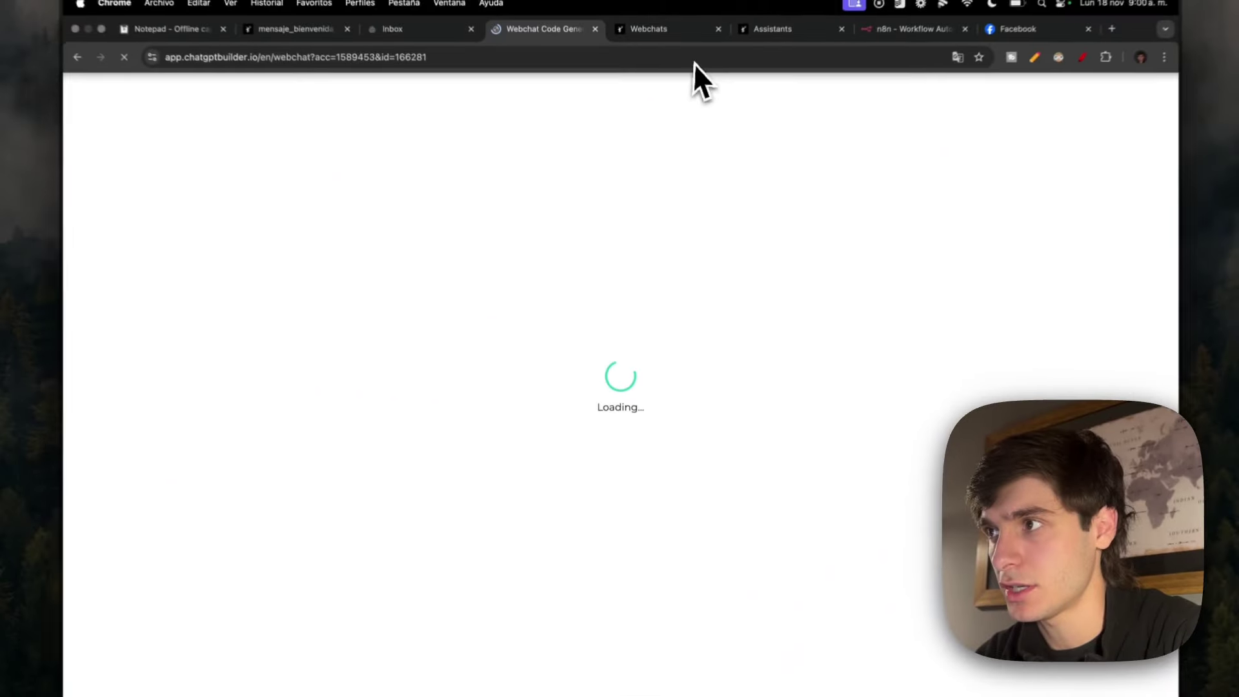
{"action": "scroll", "coordinate": [549, 387], "scroll_direction": "down", "scroll_amount": 2}
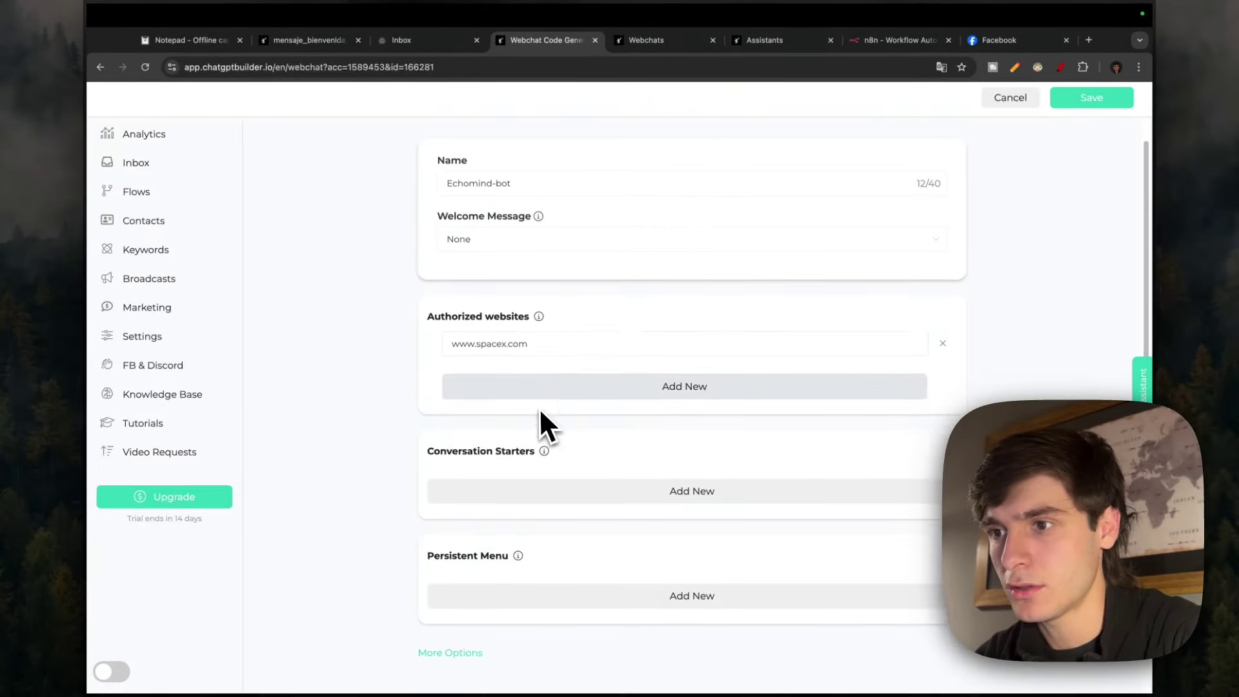
Add a conversation starter that sends the mensaje_bienvenida_spacex flow, leaving its label blank.
{"action": "left_click", "coordinate": [528, 481]}
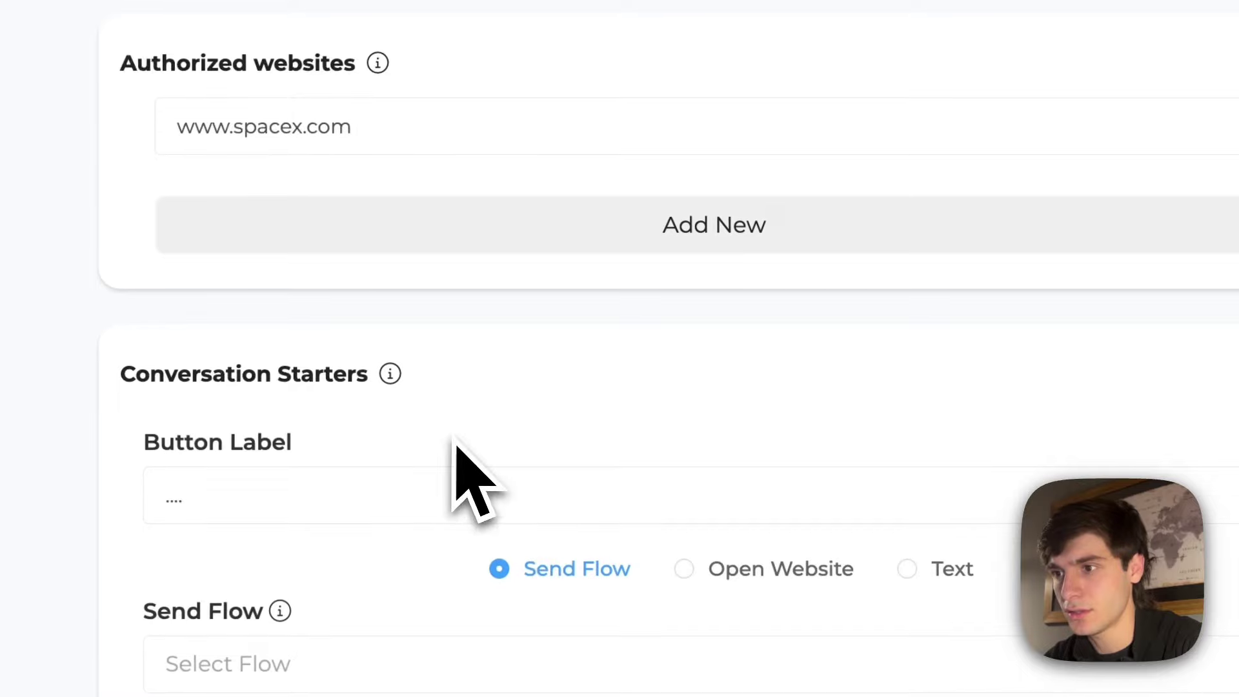
{"action": "scroll", "coordinate": [474, 491], "scroll_direction": "down", "scroll_amount": 8}
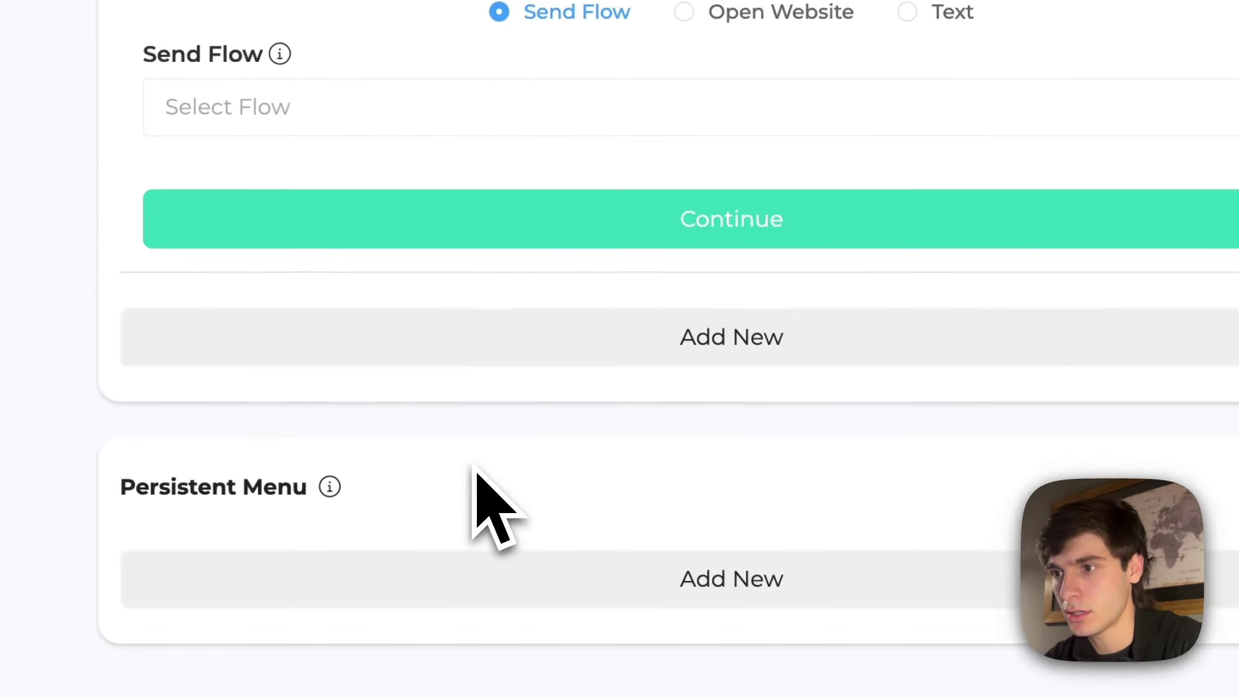
{"action": "scroll", "coordinate": [477, 478], "scroll_direction": "up", "scroll_amount": 3}
{"action": "left_click", "coordinate": [498, 288]}
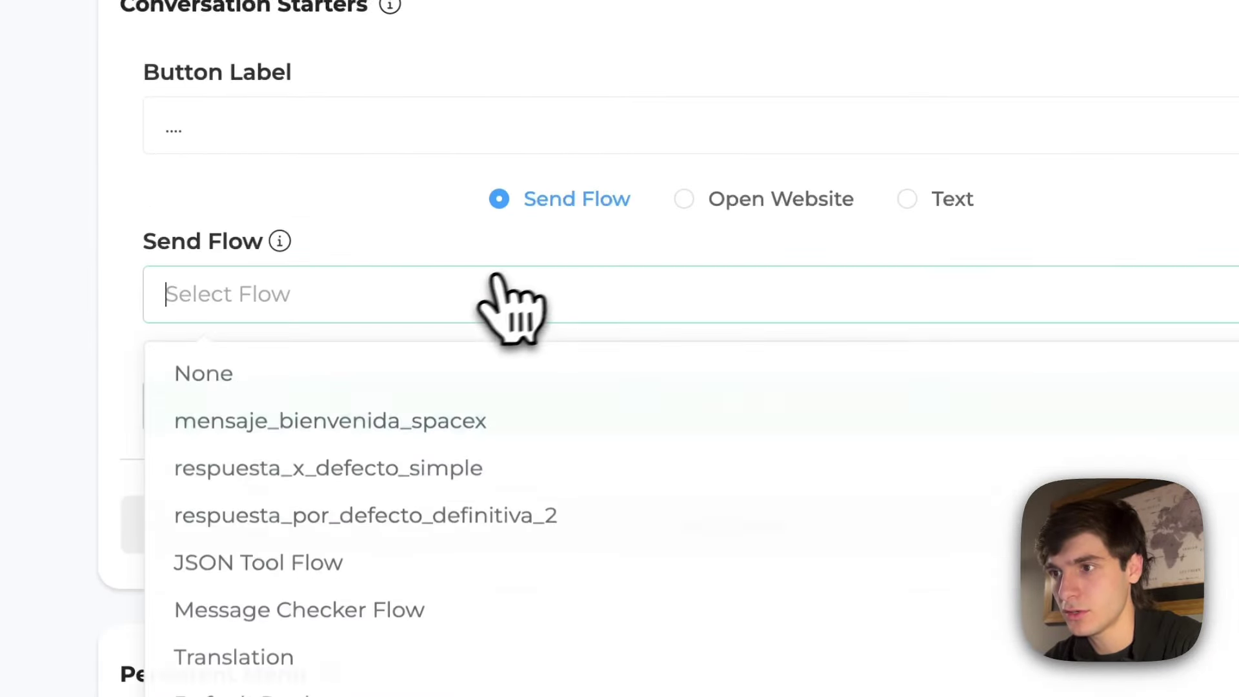
{"action": "left_click", "coordinate": [374, 426]}
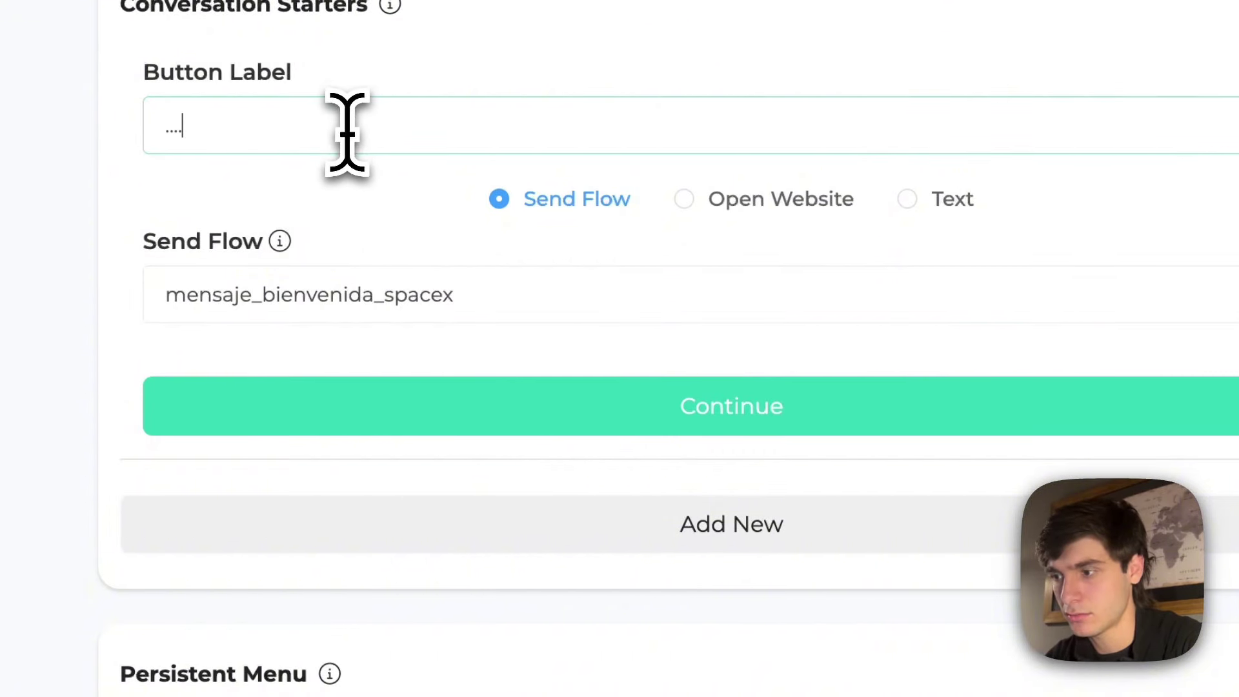
{"action": "left_click", "coordinate": [331, 211]}
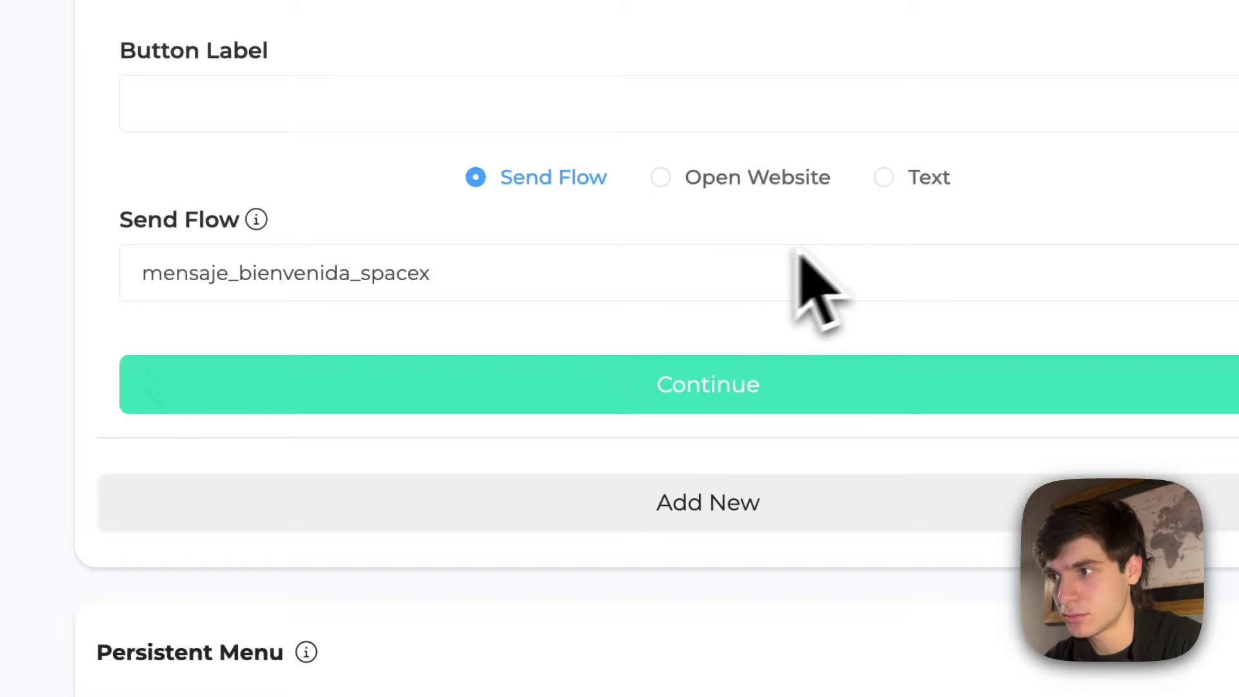
{"action": "left_click", "coordinate": [713, 363]}
{"action": "scroll", "coordinate": [675, 342], "scroll_direction": "up", "scroll_amount": 5}
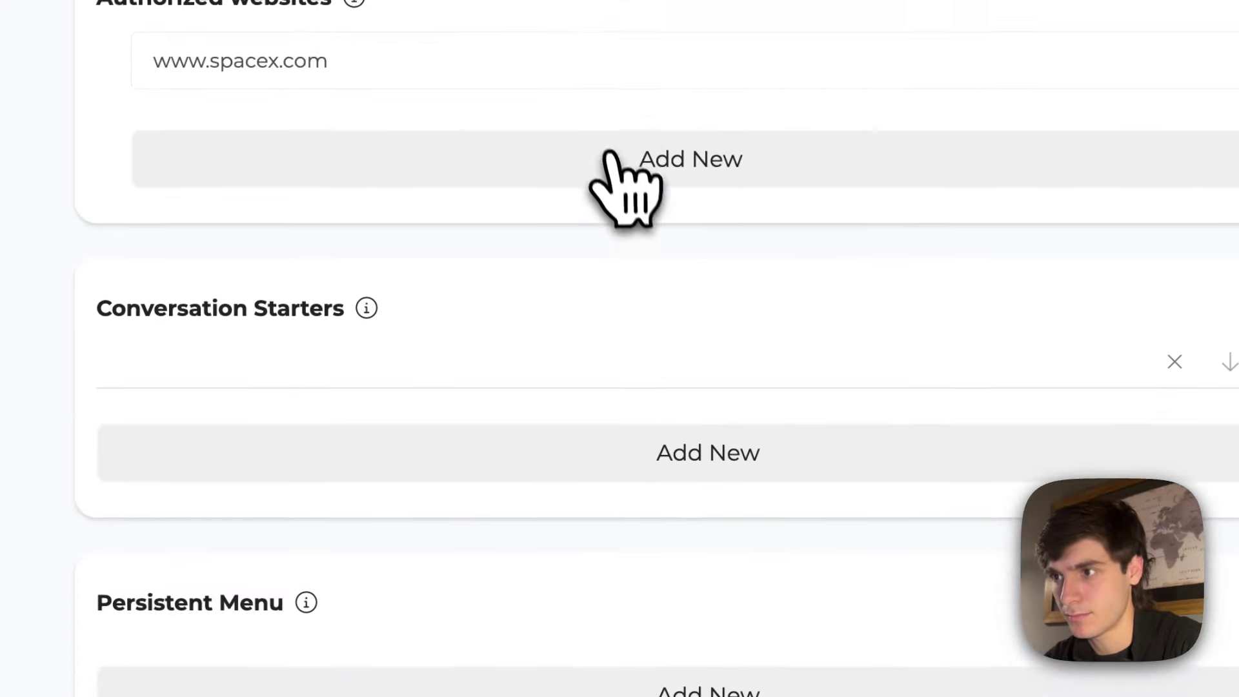
{"action": "scroll", "coordinate": [615, 166], "scroll_direction": "down", "scroll_amount": 5}
{"action": "scroll", "coordinate": [710, 149], "scroll_direction": "up", "scroll_amount": 5}
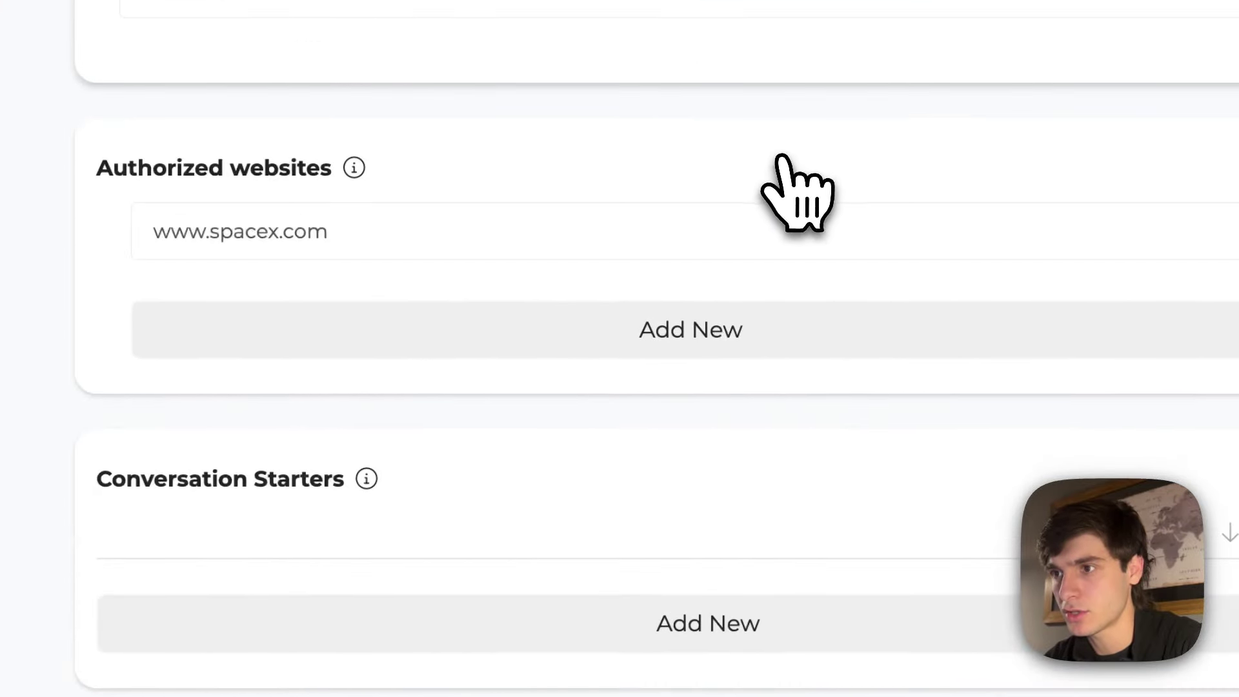
{"action": "scroll", "coordinate": [775, 166], "scroll_direction": "down", "scroll_amount": 5}
{"action": "scroll", "coordinate": [317, 510], "scroll_direction": "down", "scroll_amount": 10}
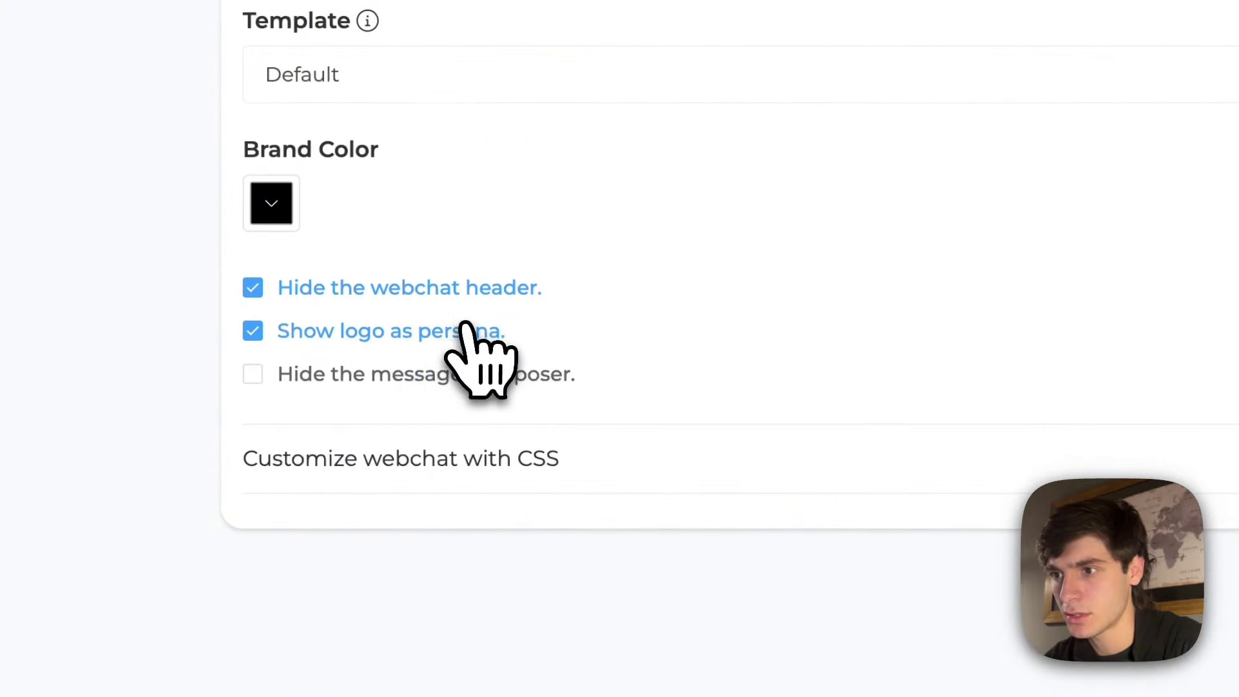
Save the webchat settings and open the Bot Simulator from Marketing.
{"action": "left_click", "coordinate": [1140, 103]}
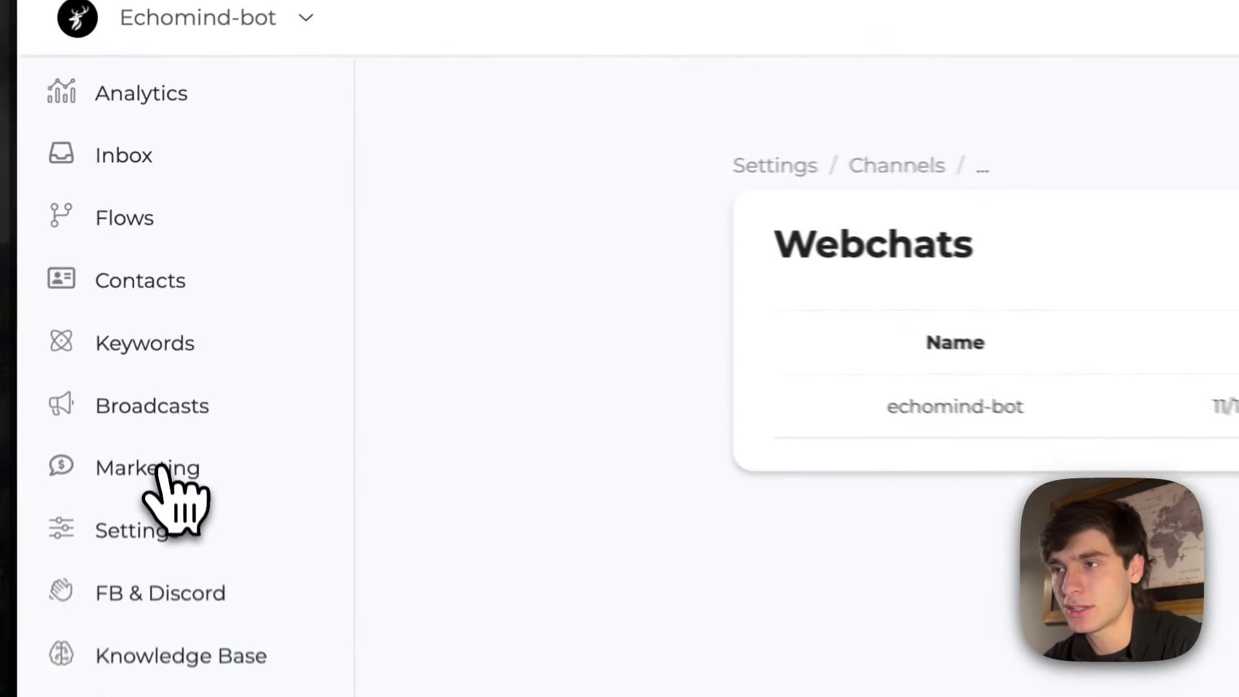
{"action": "left_click", "coordinate": [137, 309]}
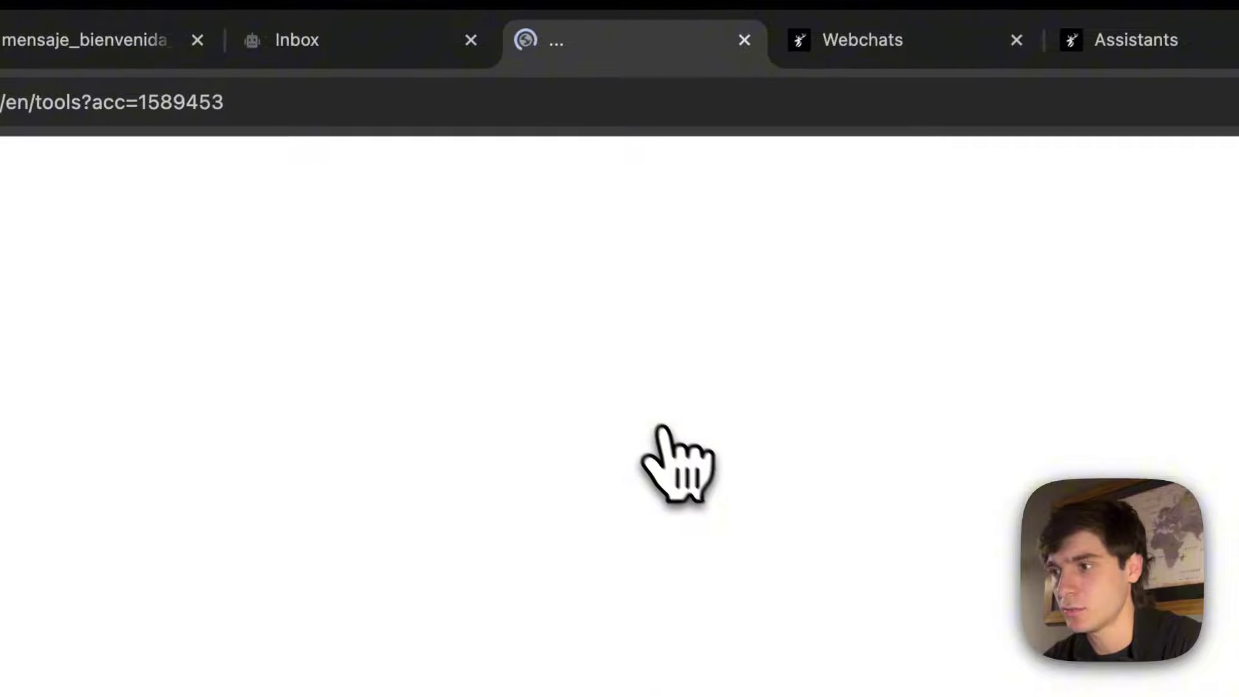
{"action": "scroll", "coordinate": [642, 402], "scroll_direction": "down", "scroll_amount": 10}
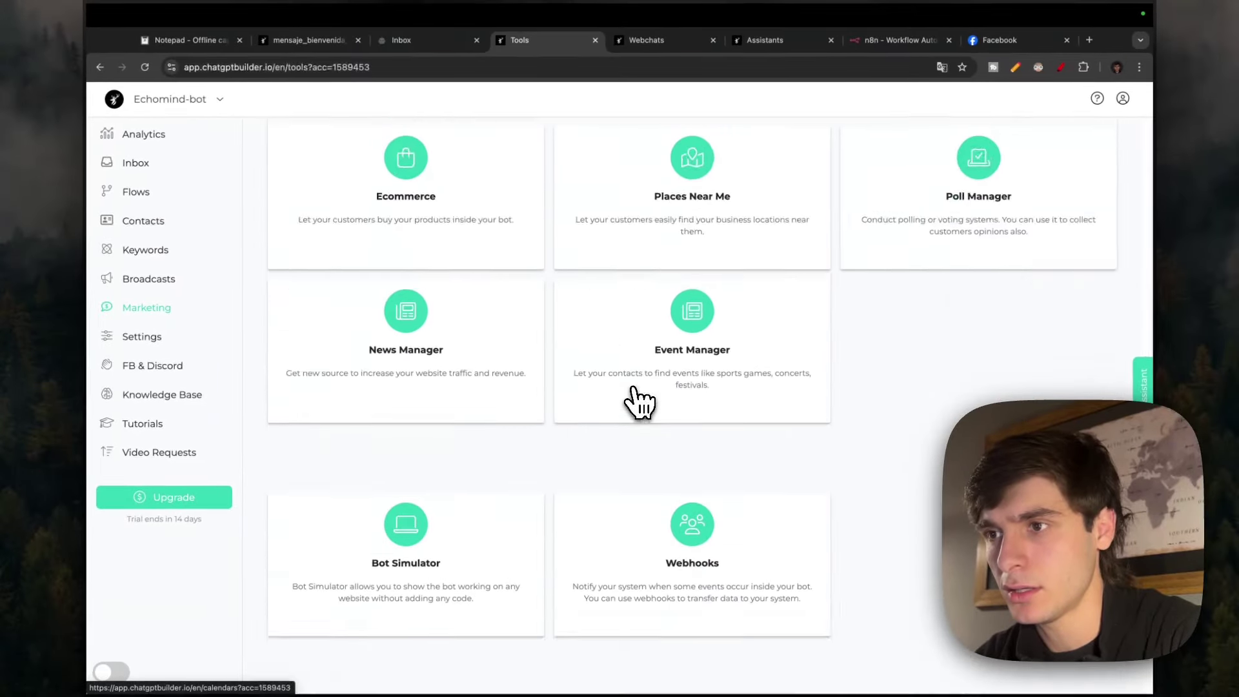
{"action": "scroll", "coordinate": [640, 403], "scroll_direction": "down", "scroll_amount": 3}
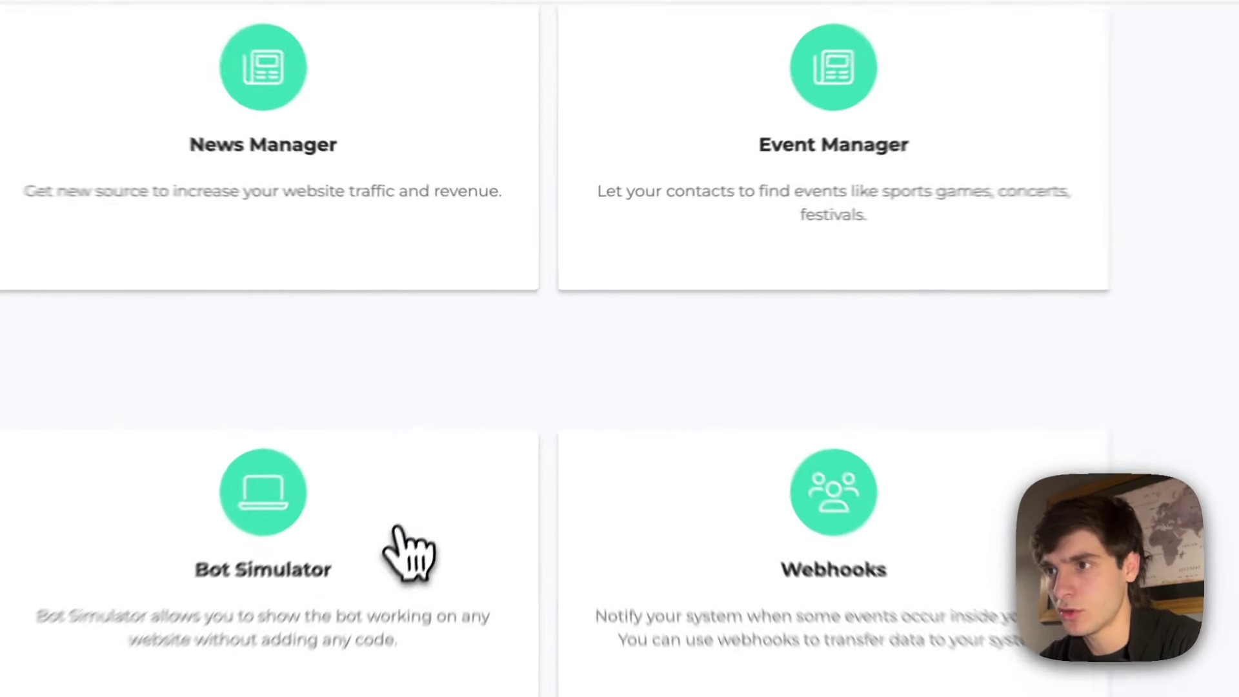
{"action": "left_click", "coordinate": [541, 382]}
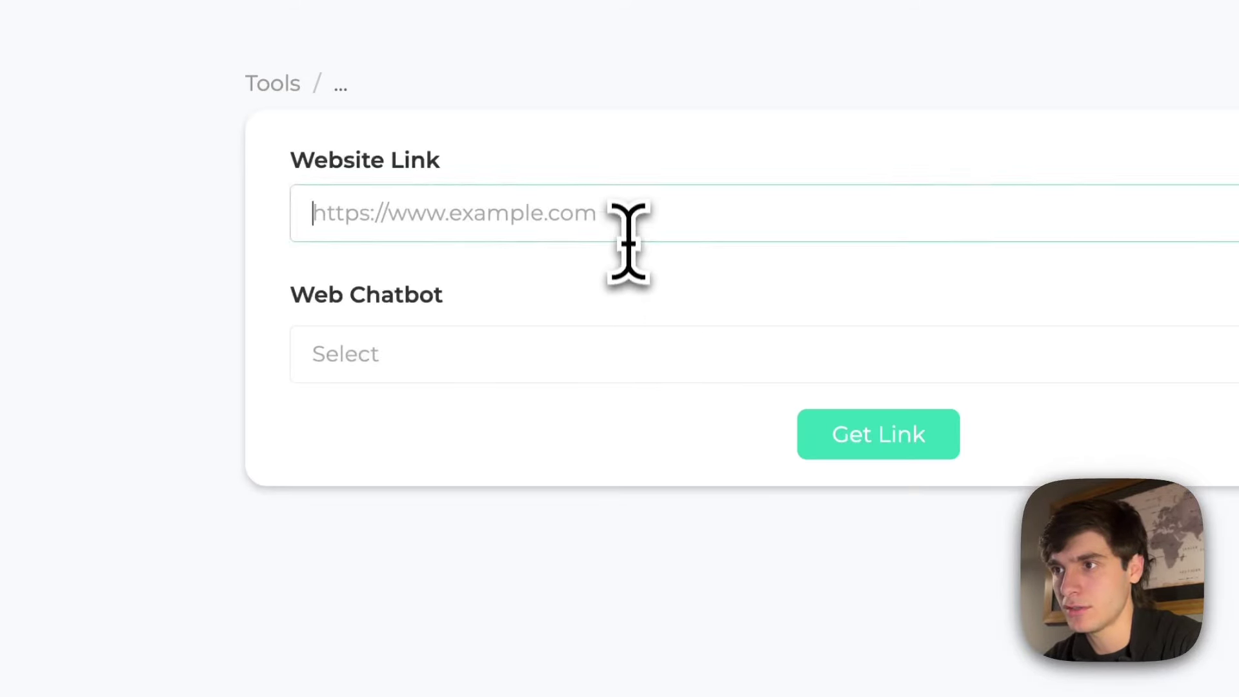
{"action": "left_click", "coordinate": [1117, 78]}
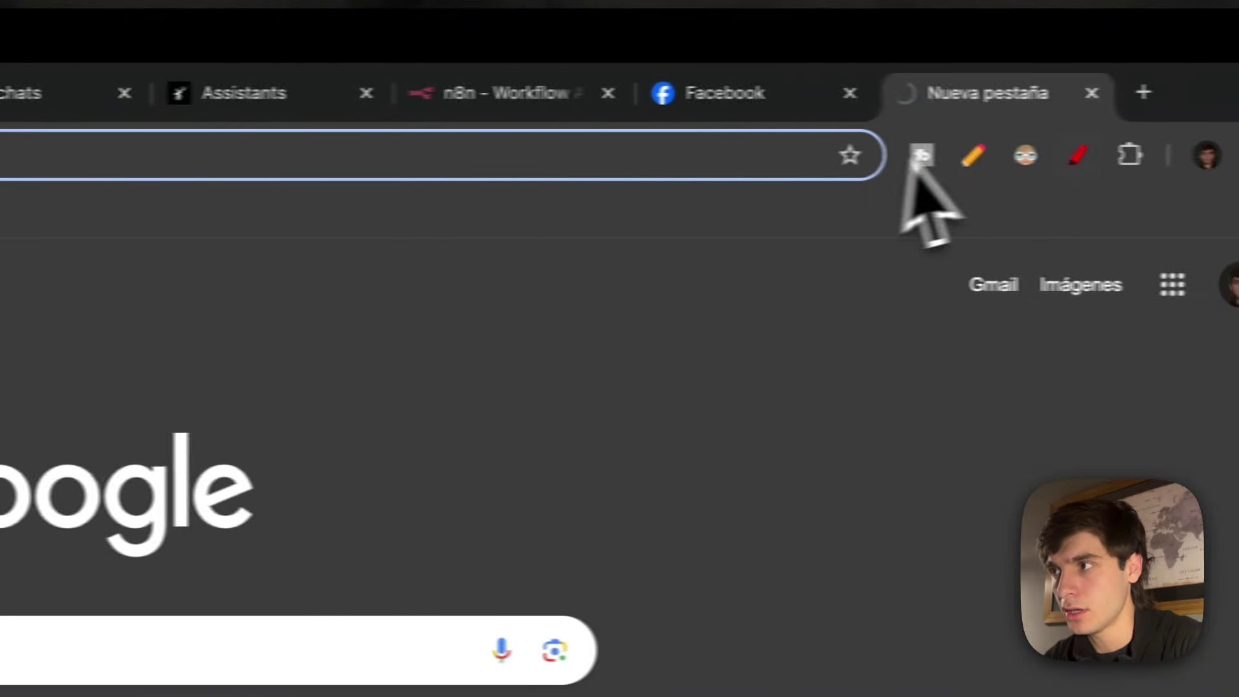
{"action": "left_click", "coordinate": [1092, 92]}
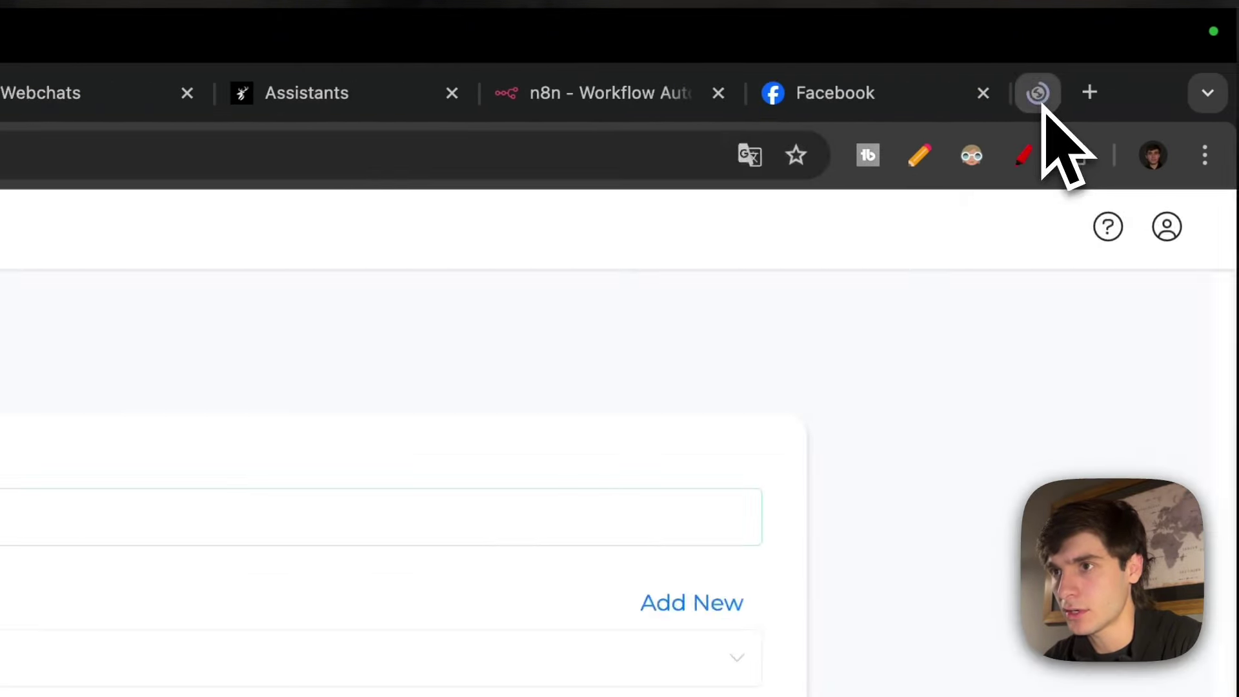
{"action": "type", "text": "https://www.spacex.com/"}
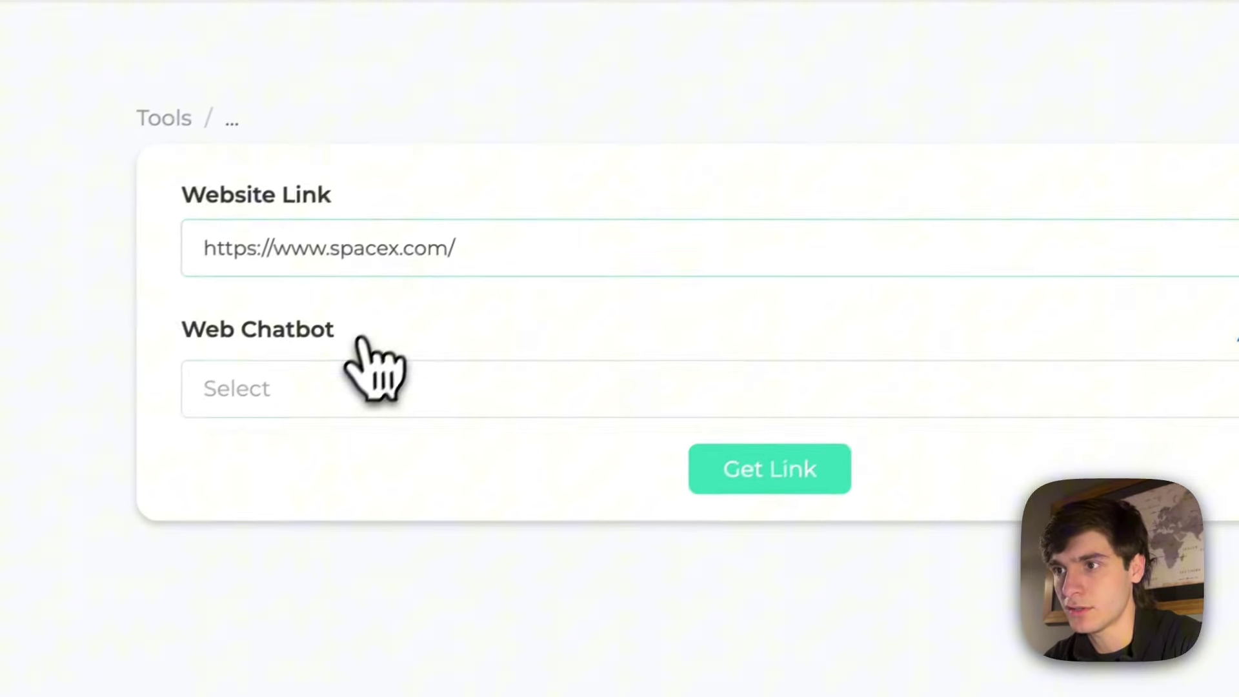
{"action": "left_click", "coordinate": [358, 388]}
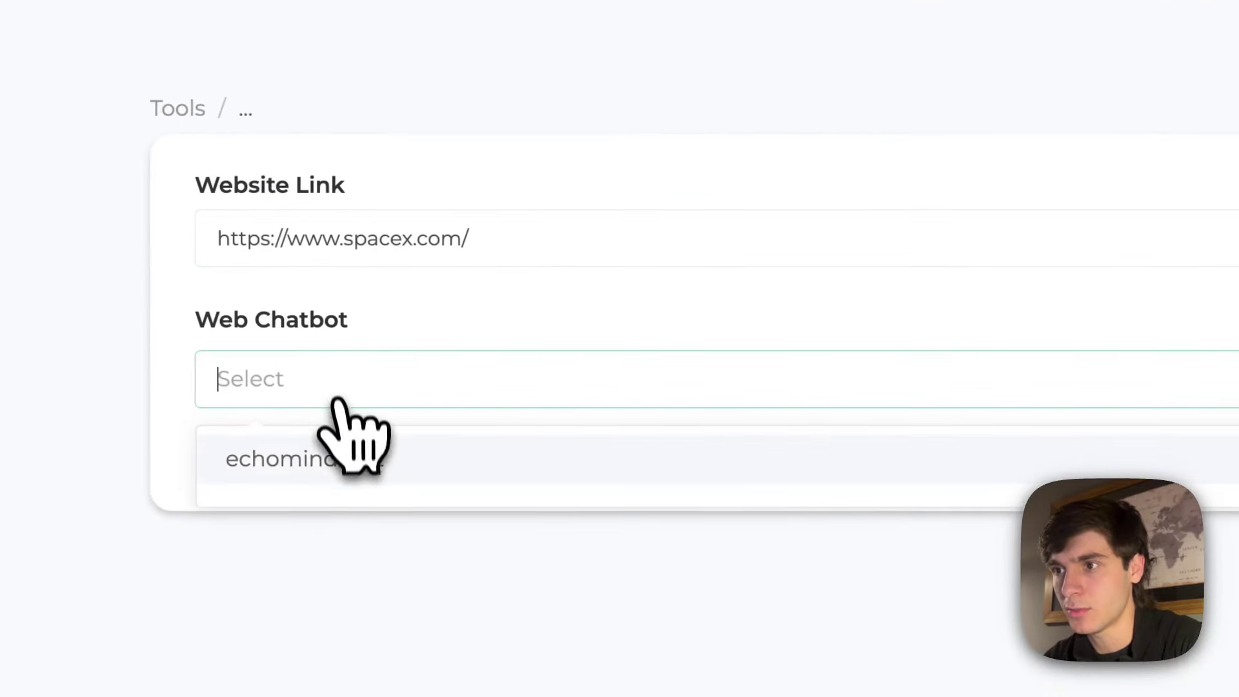
{"action": "left_click", "coordinate": [328, 463]}
Load the generated chatbot preview link in a new browser tab.
{"action": "left_click", "coordinate": [710, 460]}
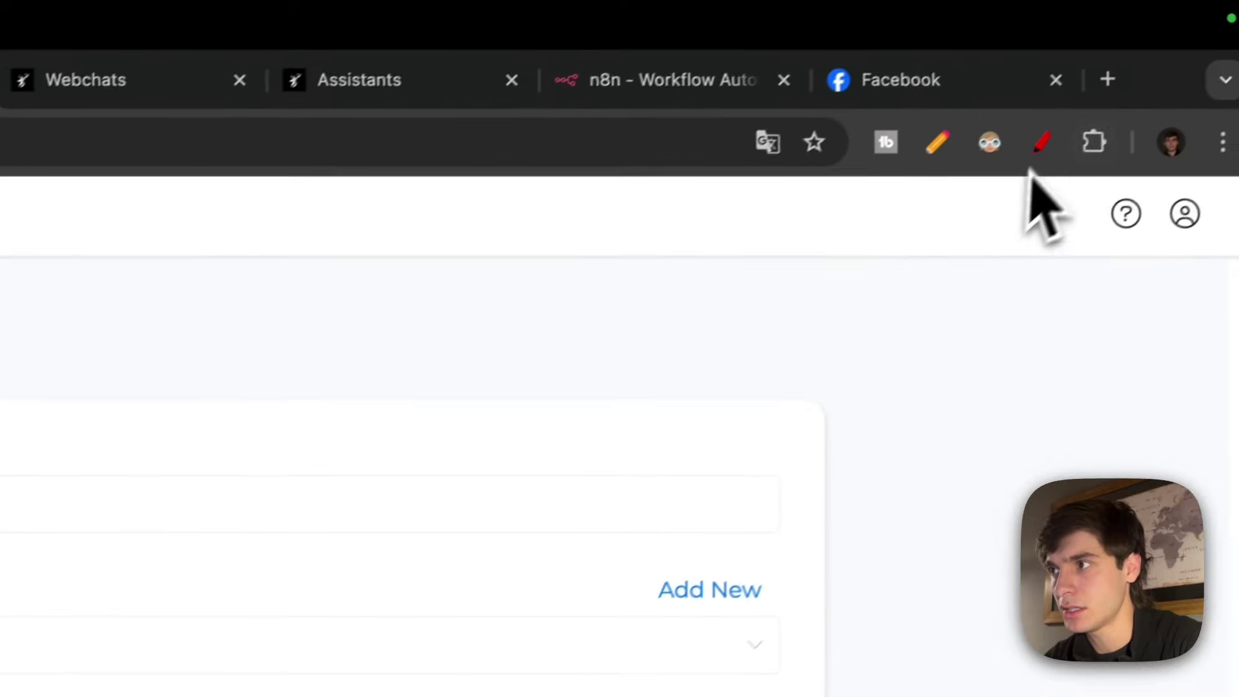
{"action": "left_click", "coordinate": [1084, 92]}
{"action": "key", "text": "ctrl+v"}
{"action": "key", "text": "Return"}
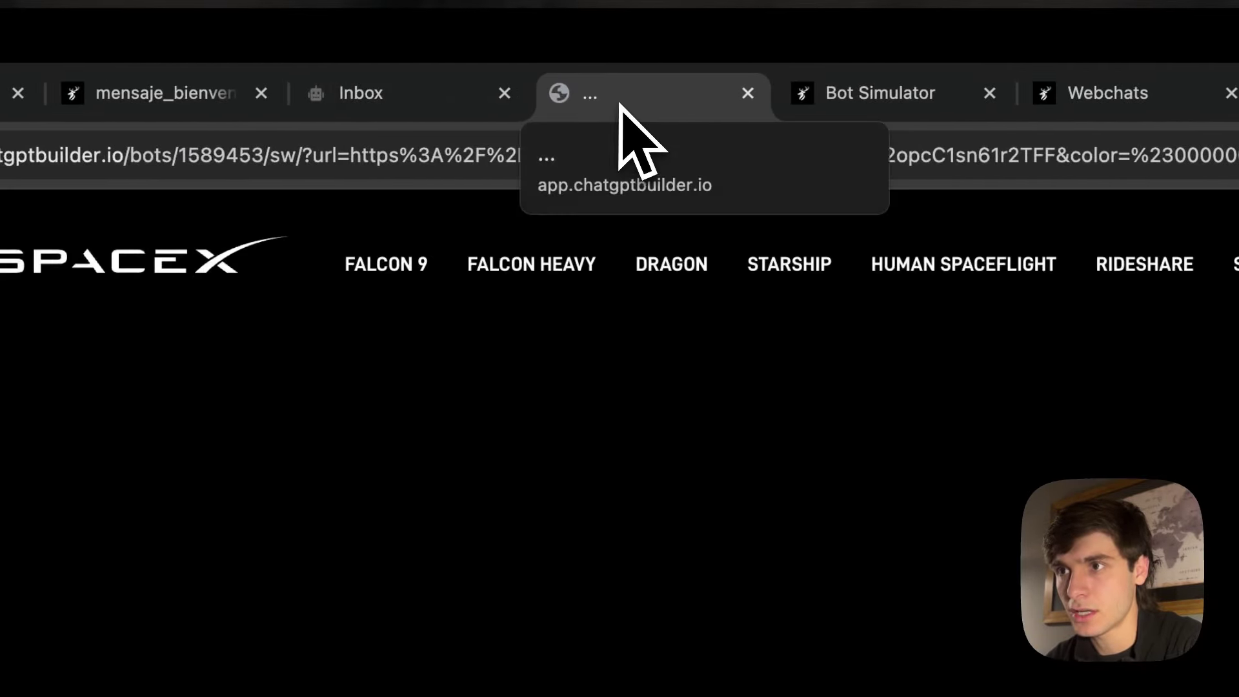
Reorder the browser tabs and send 'Hola como vas' to the chatbot on the SpaceX preview.
{"action": "left_click_drag", "start_coordinate": [524, 107], "coordinate": [313, 104]}
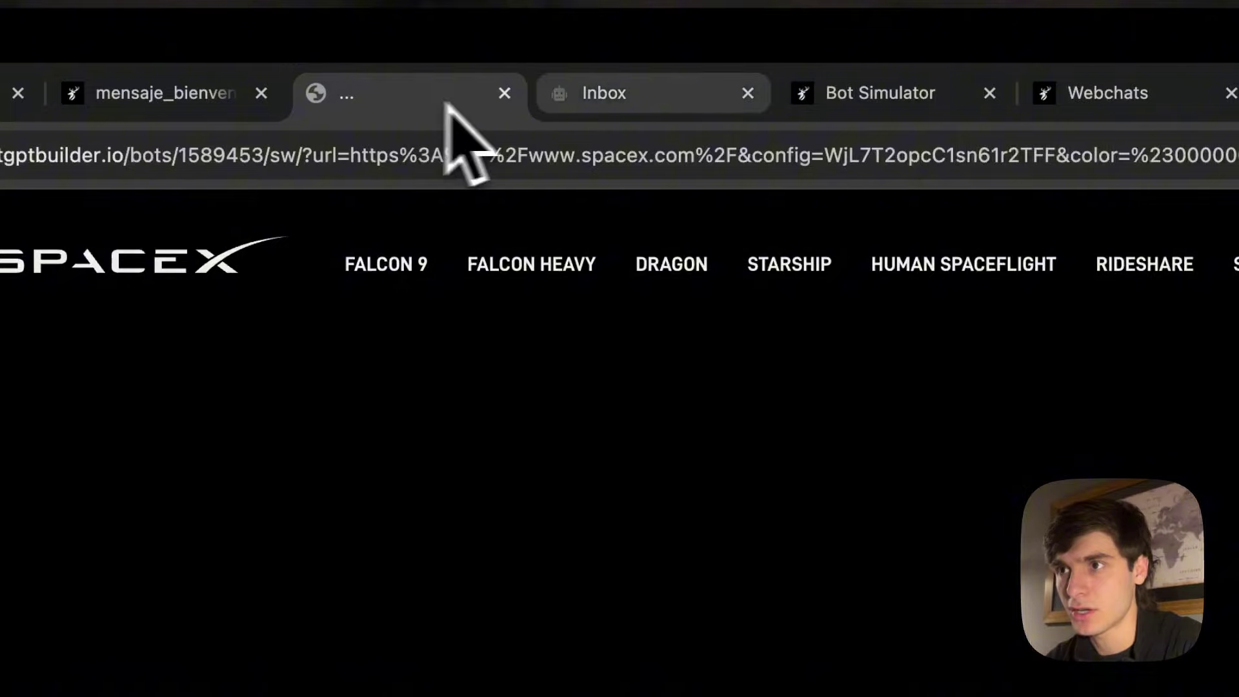
{"action": "left_click_drag", "start_coordinate": [613, 96], "coordinate": [407, 110]}
{"action": "left_click", "coordinate": [613, 110]}
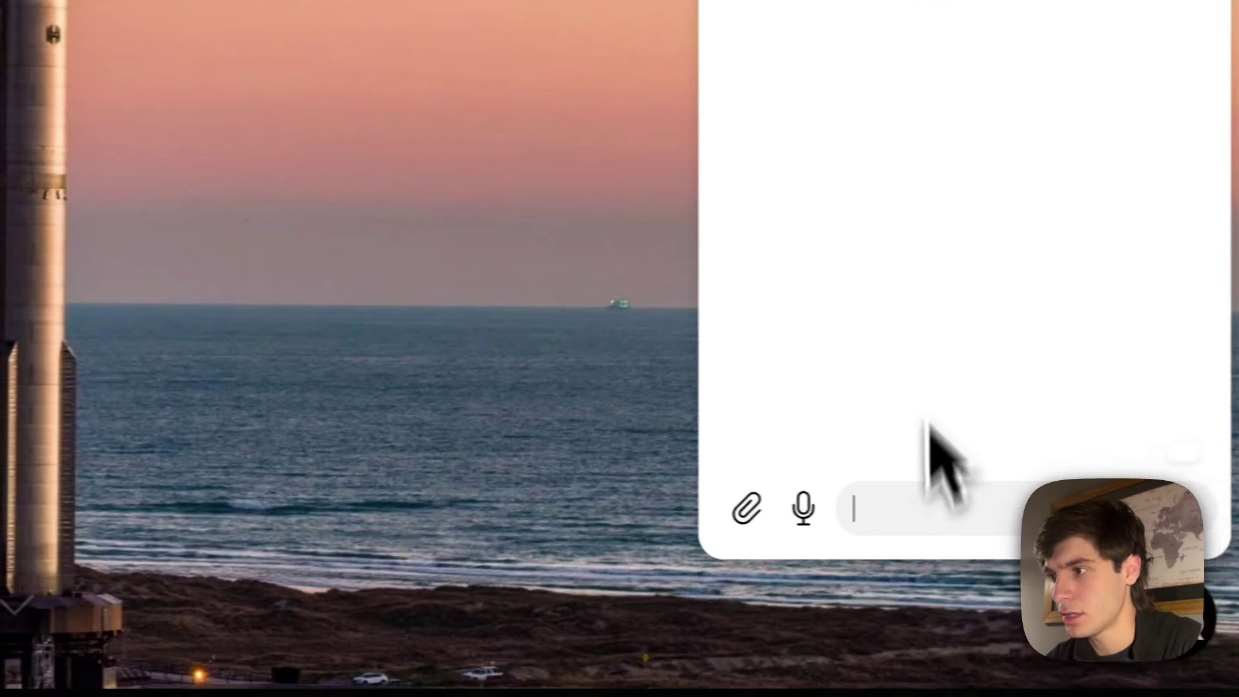
{"action": "left_click", "coordinate": [892, 503]}
{"action": "type", "text": "Hola c"}
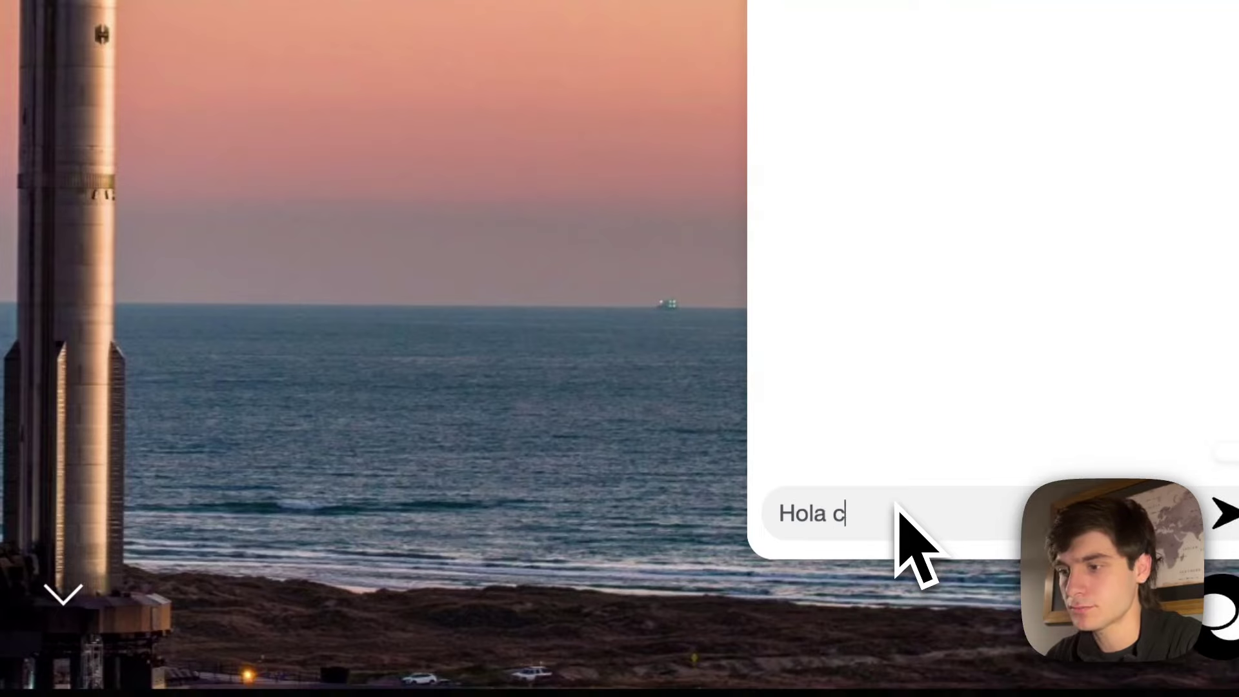
{"action": "type", "text": "omo vas"}
{"action": "key", "text": "Return"}
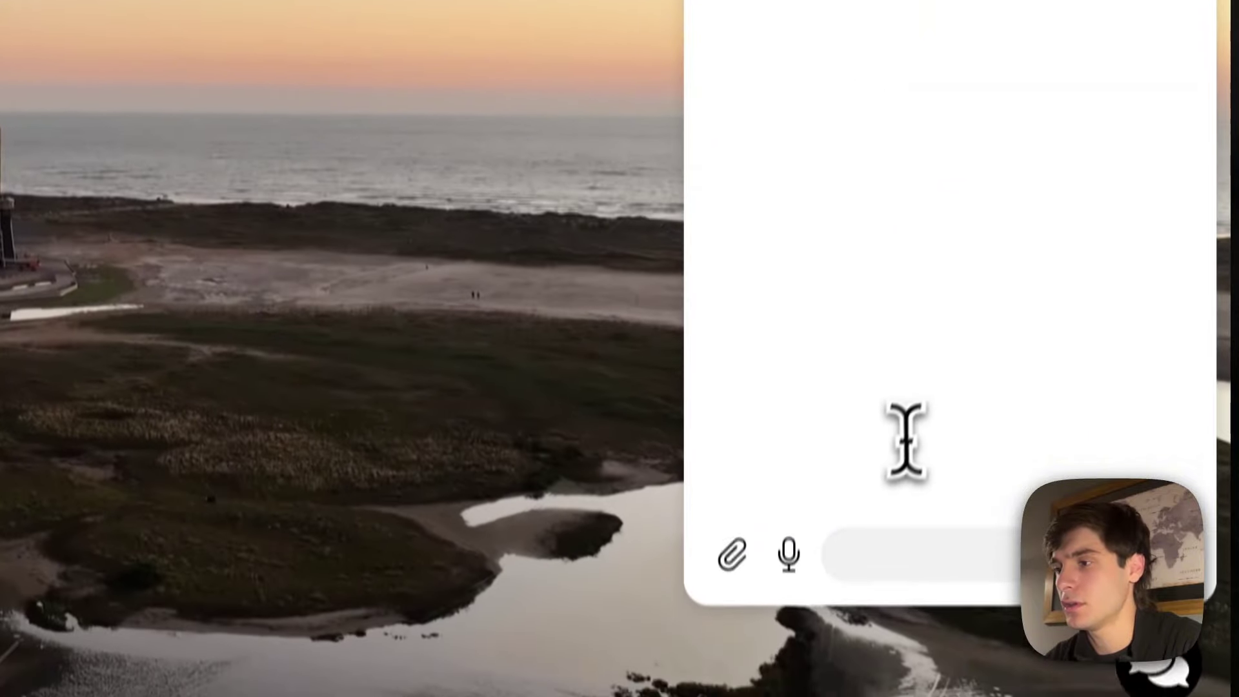
Open the newest guest conversation in the Inbox.
{"action": "left_click", "coordinate": [874, 668]}
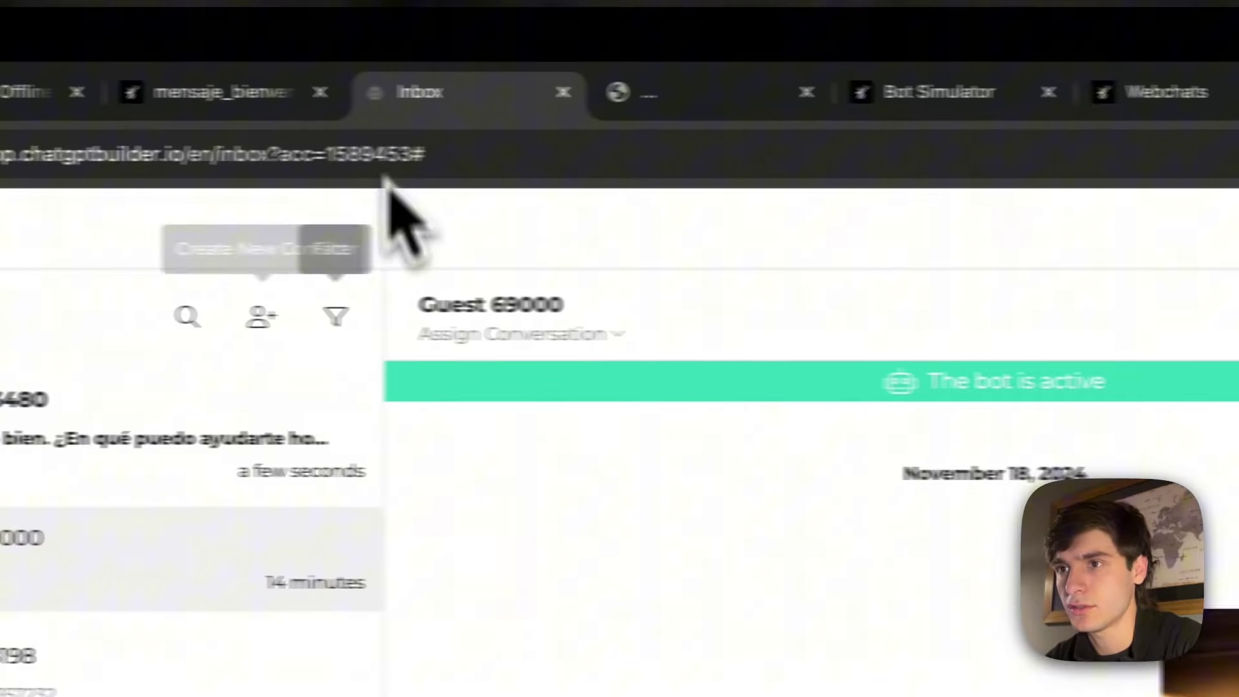
{"action": "left_click", "coordinate": [188, 428]}
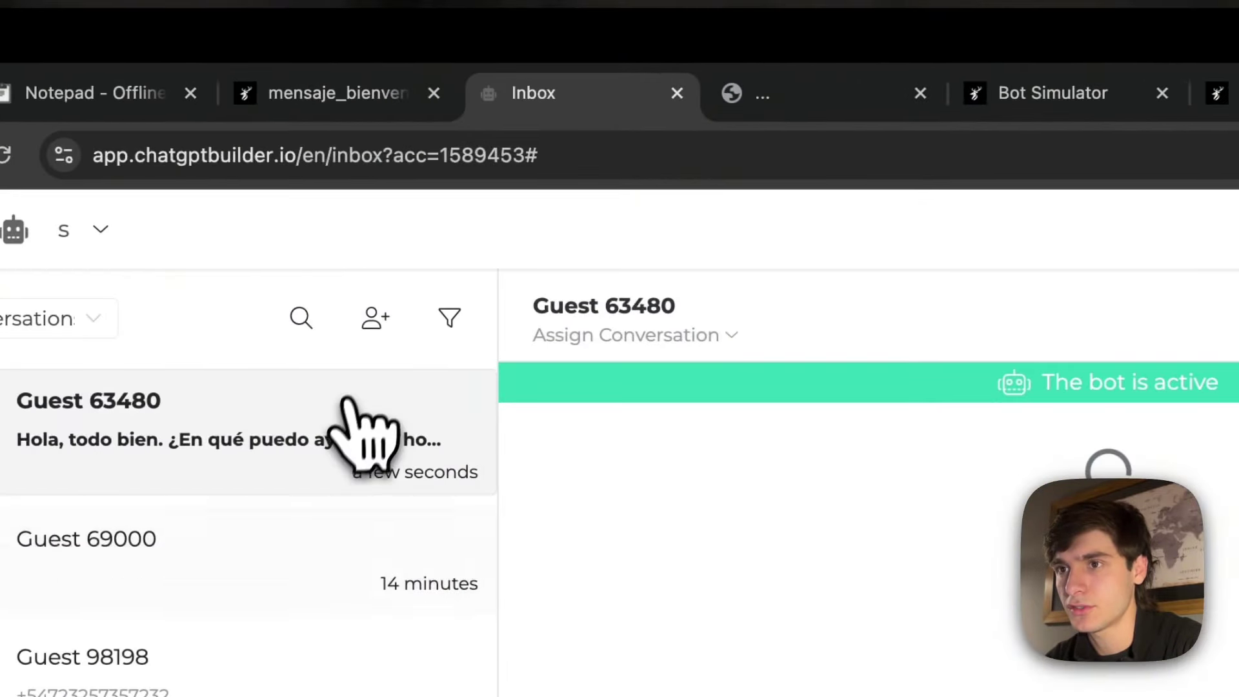
{"action": "left_click", "coordinate": [763, 157]}
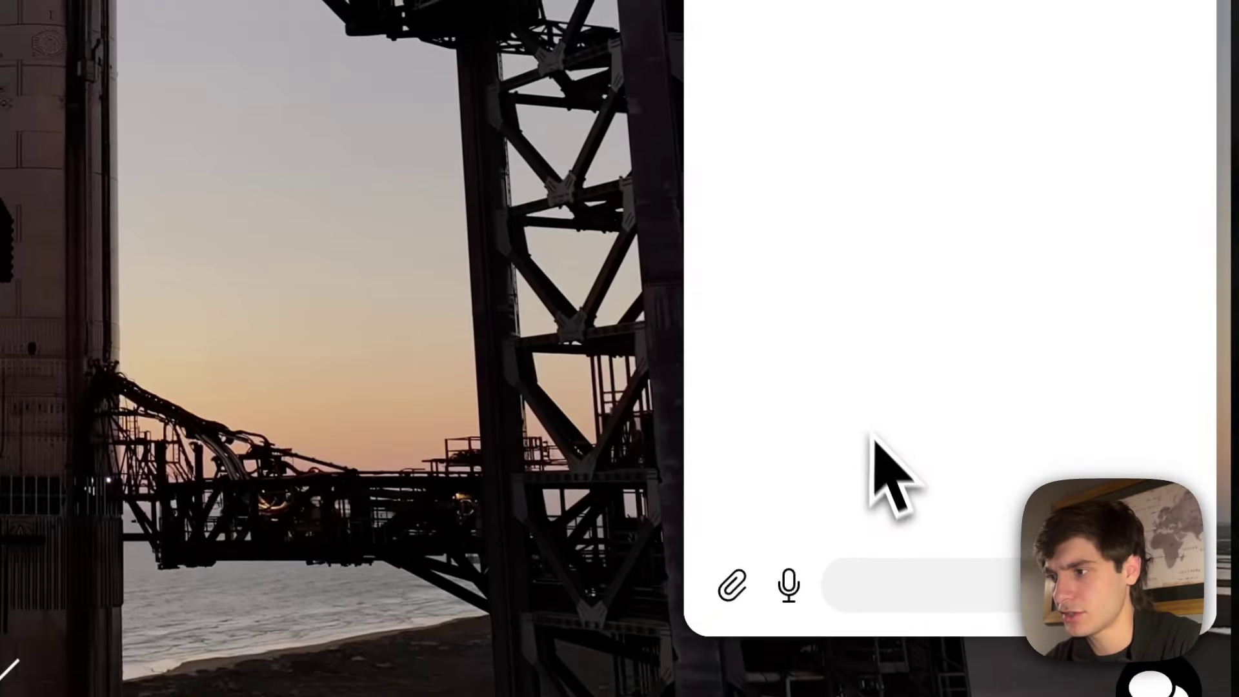
Send 'Hola como vas' and 'Nada me pasaba para saber quien sos', then check the Inbox.
{"action": "left_click", "coordinate": [883, 584]}
{"action": "type", "text": "Hola como vas"}
{"action": "key", "text": "Return"}
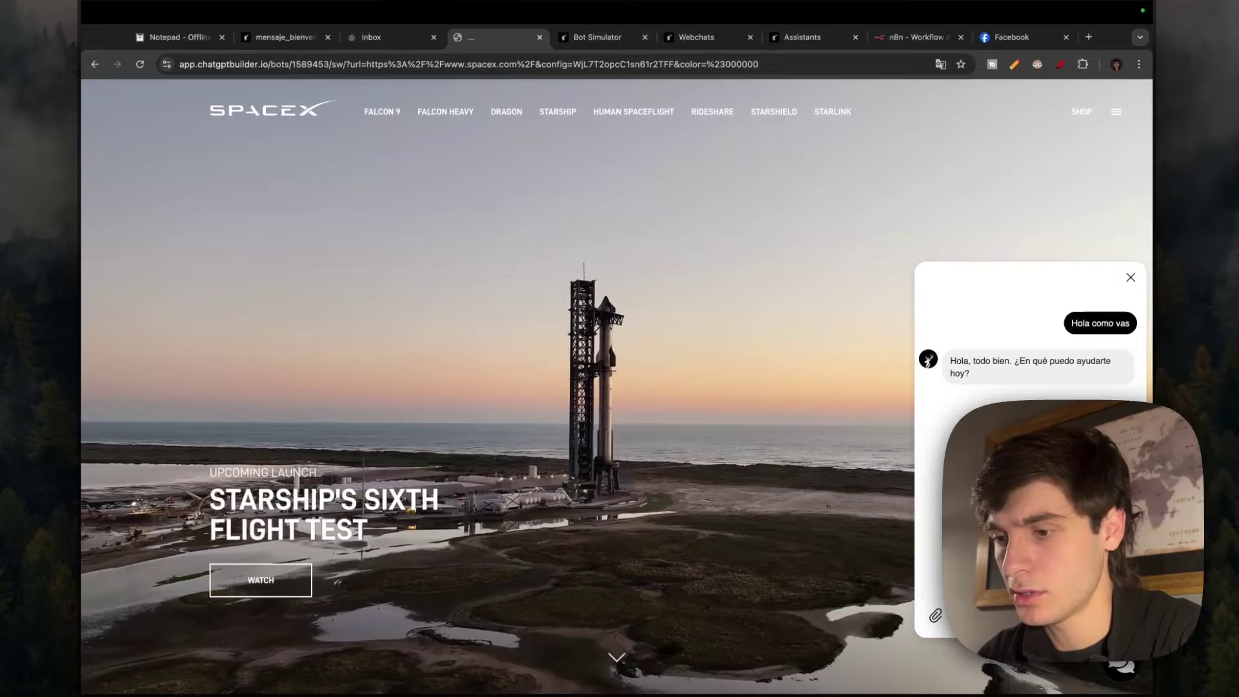
{"action": "type", "text": "N"}
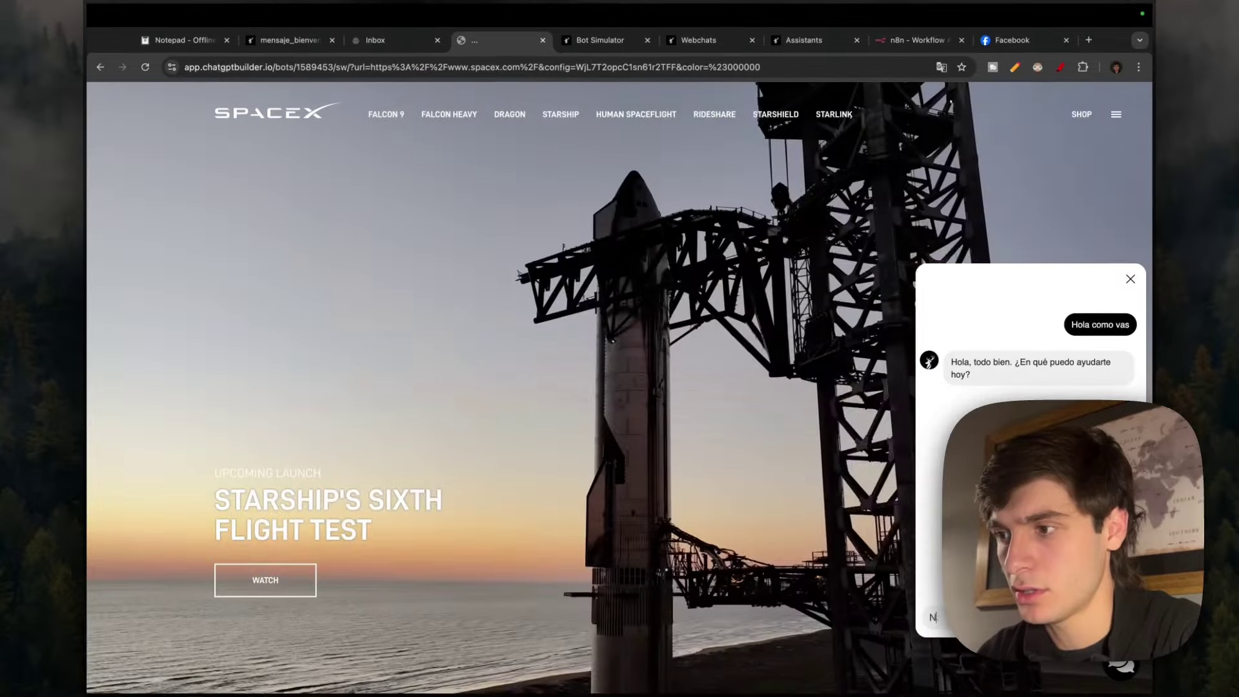
{"action": "type", "text": "ad"}
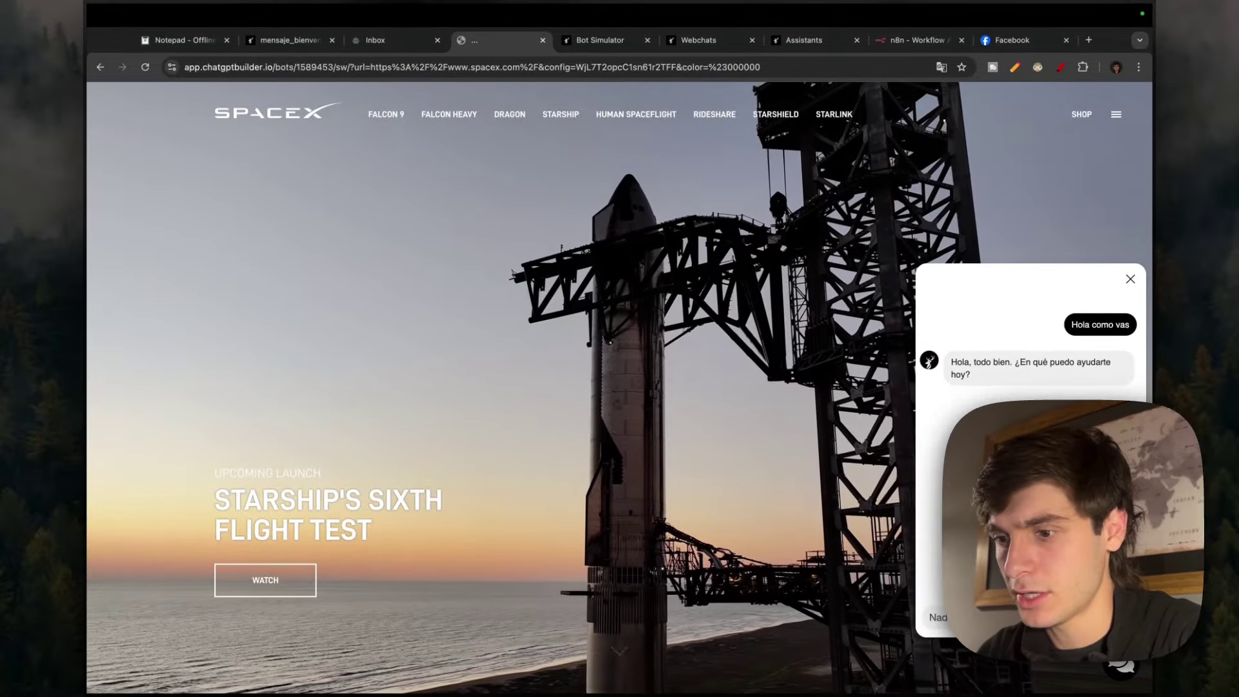
{"action": "type", "text": "a me pasaba para saber quien sos"}
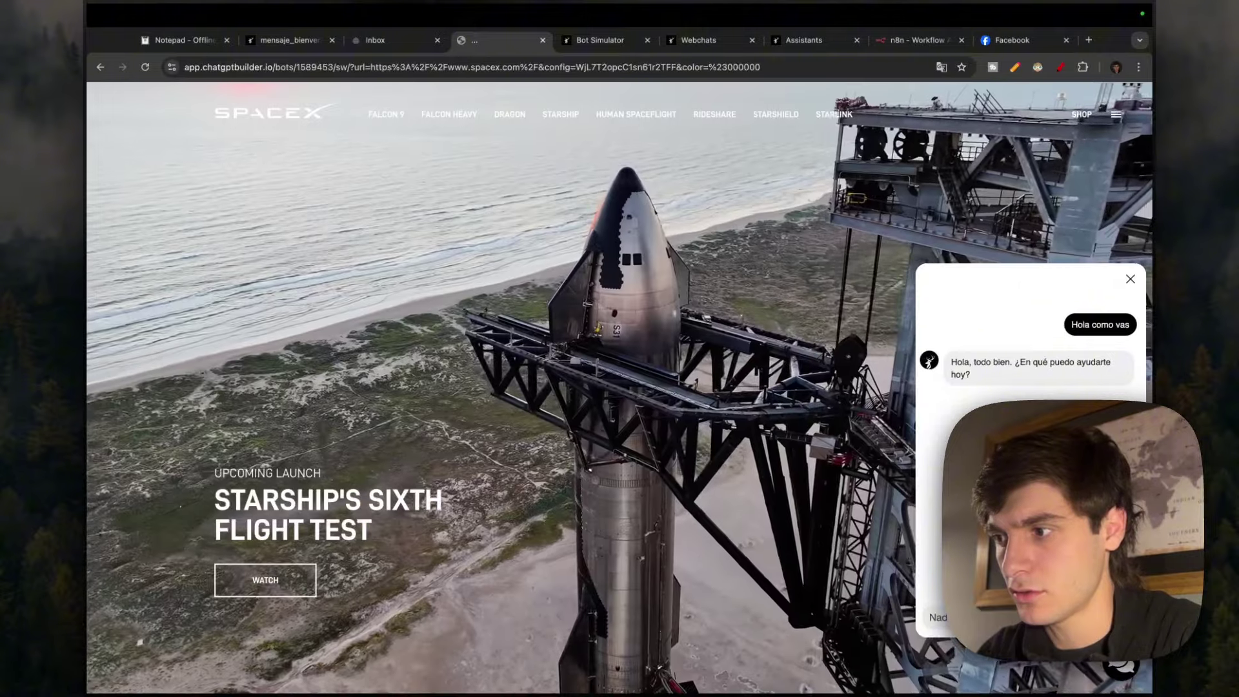
{"action": "key", "text": "Return"}
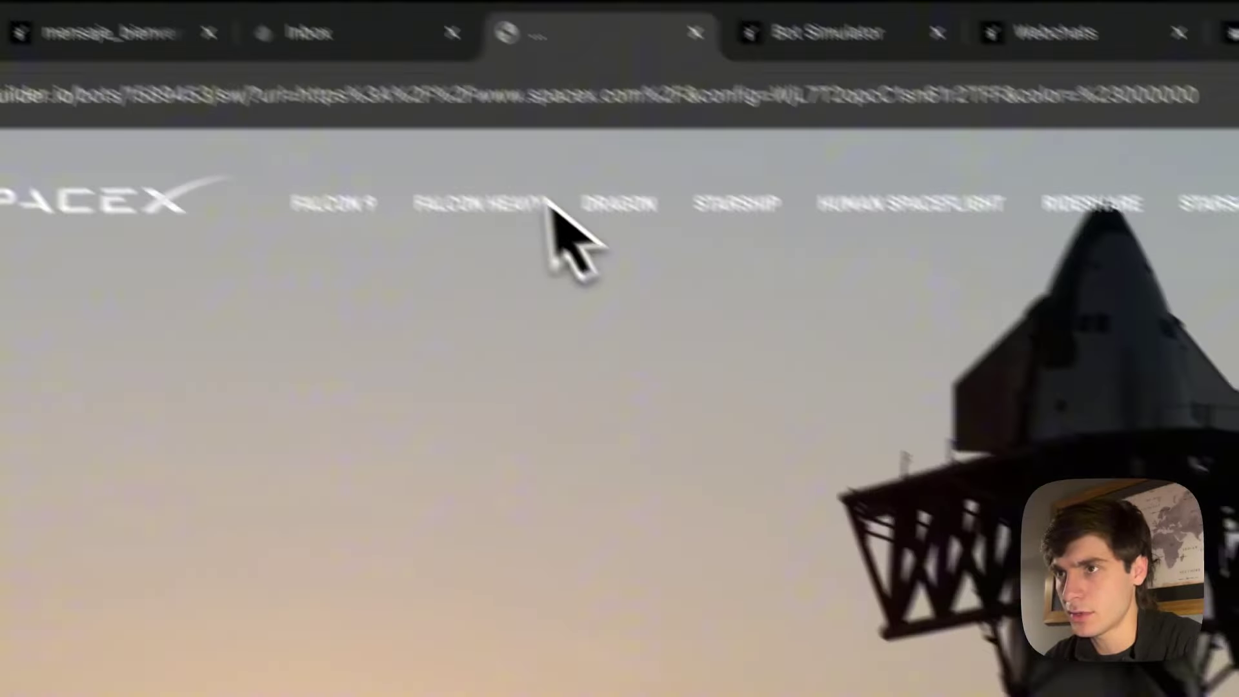
{"action": "left_click", "coordinate": [304, 27]}
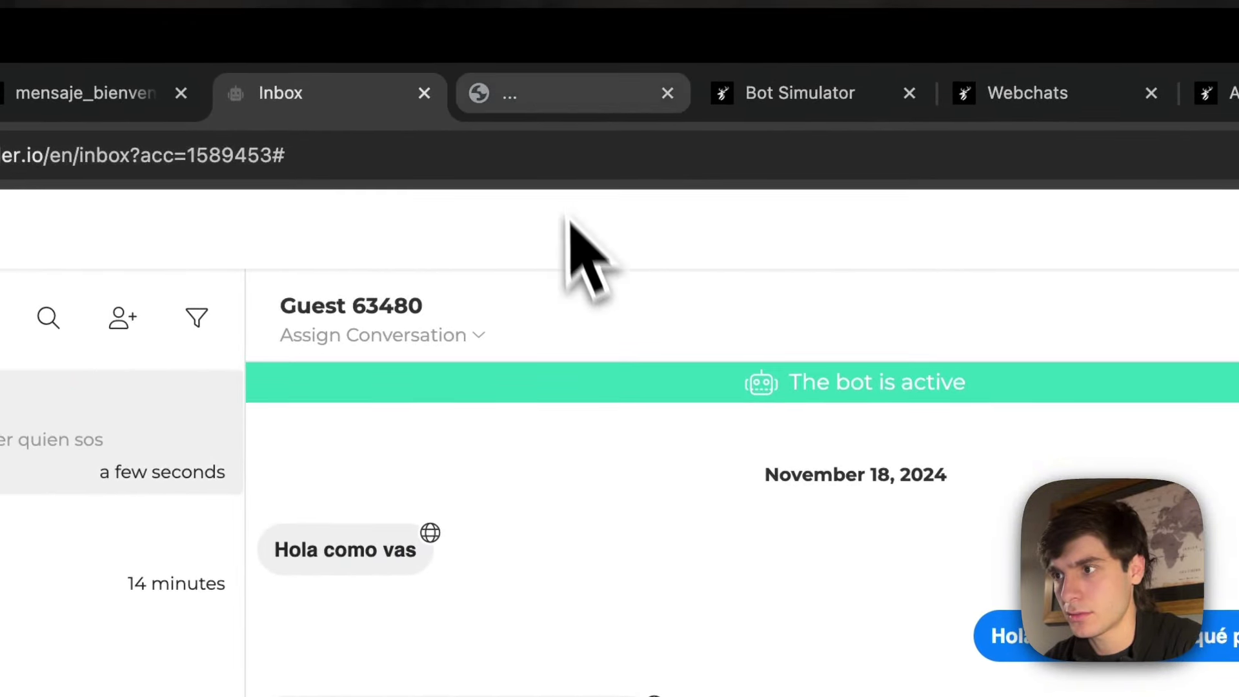
Compare the test chat in the SpaceX preview and the Inbox, then close the preview's chat window.
{"action": "left_click", "coordinate": [552, 103]}
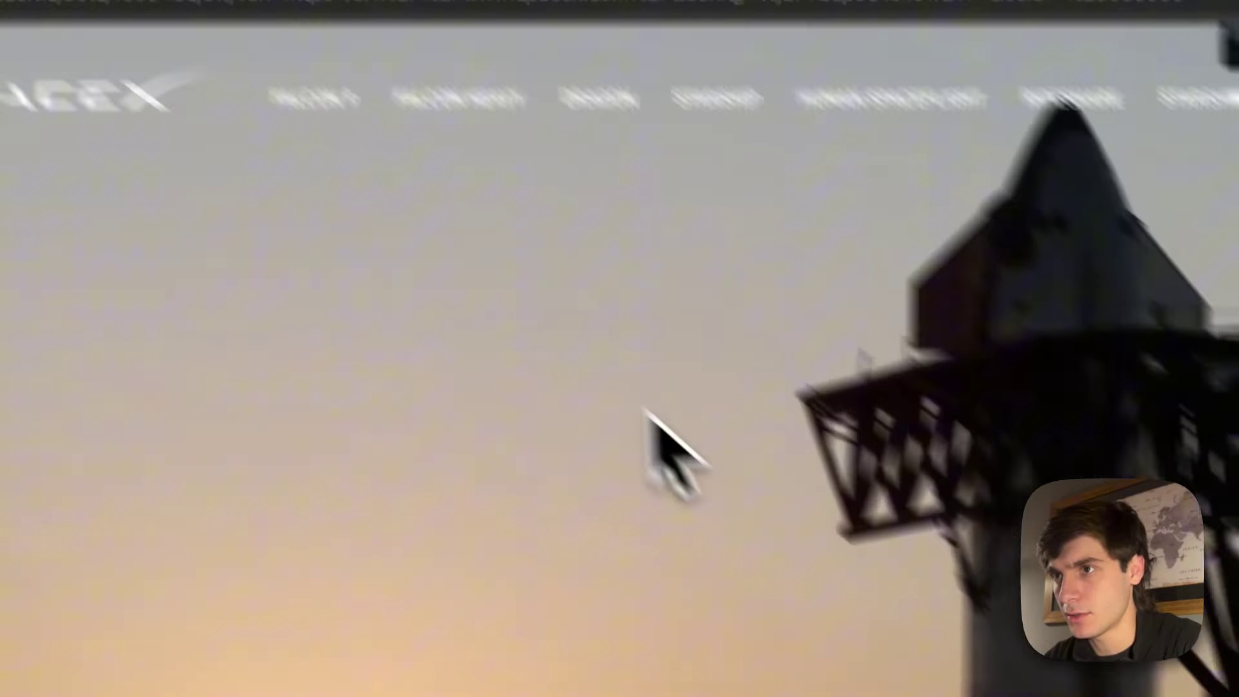
{"action": "left_click", "coordinate": [258, 91]}
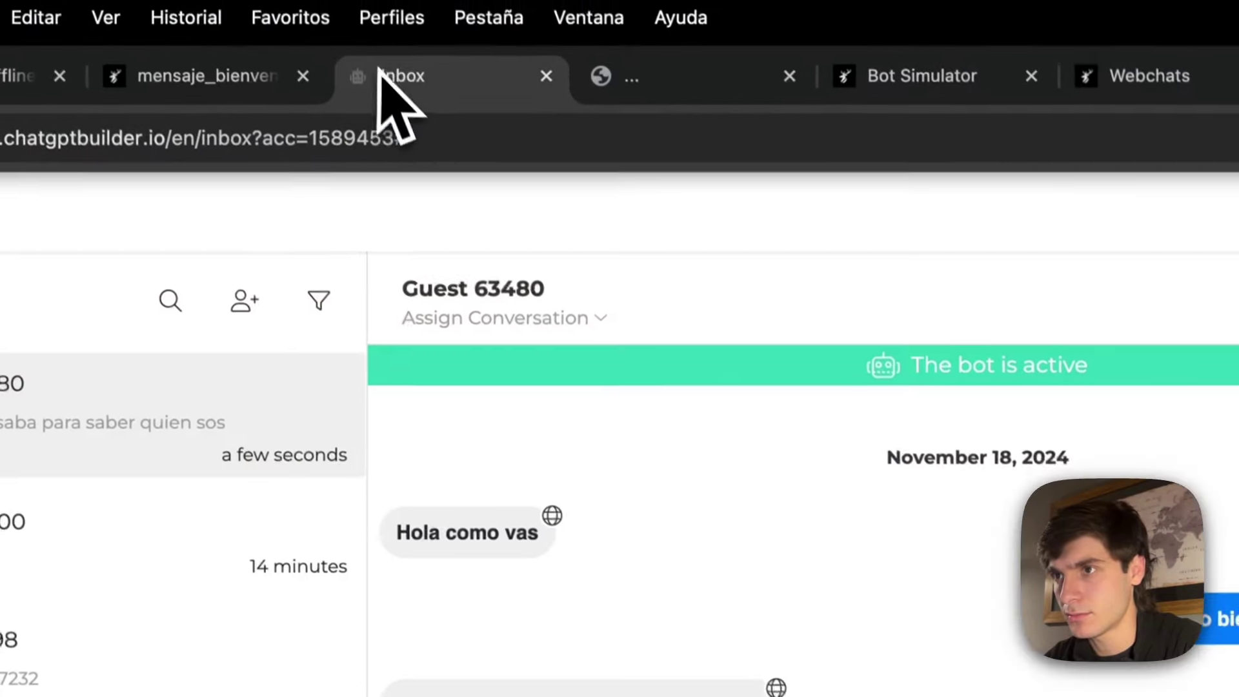
{"action": "left_click", "coordinate": [913, 155]}
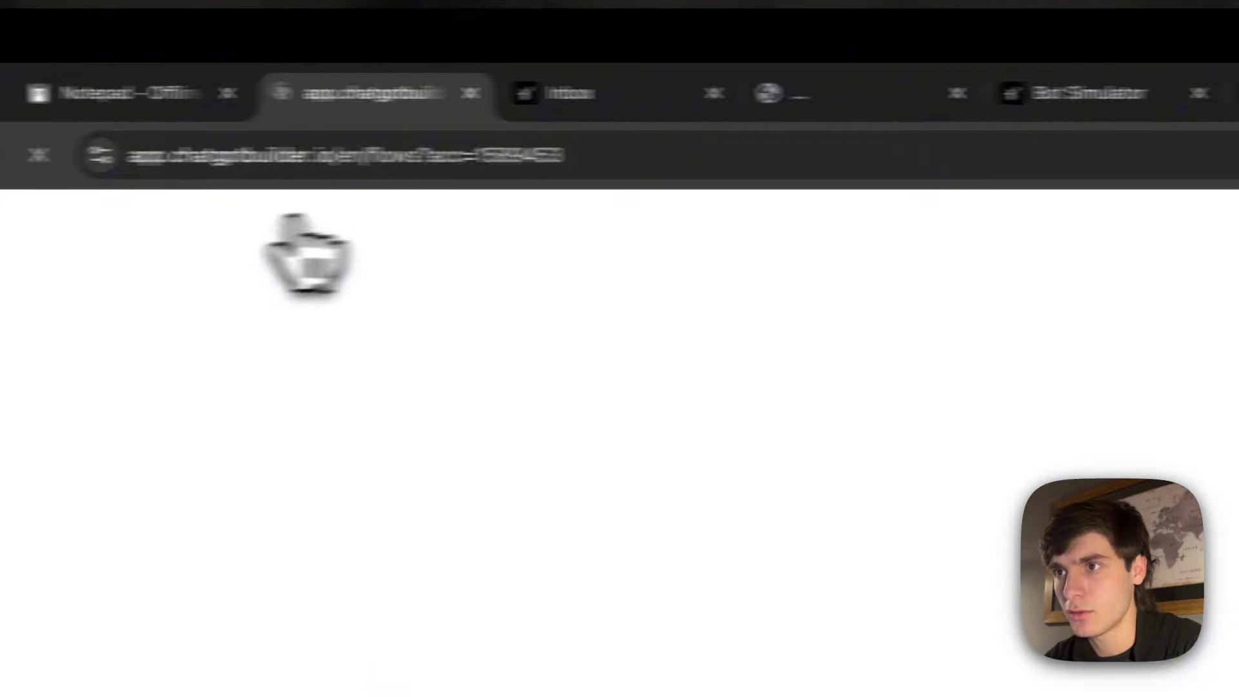
{"action": "left_click", "coordinate": [716, 103]}
{"action": "left_click", "coordinate": [610, 93]}
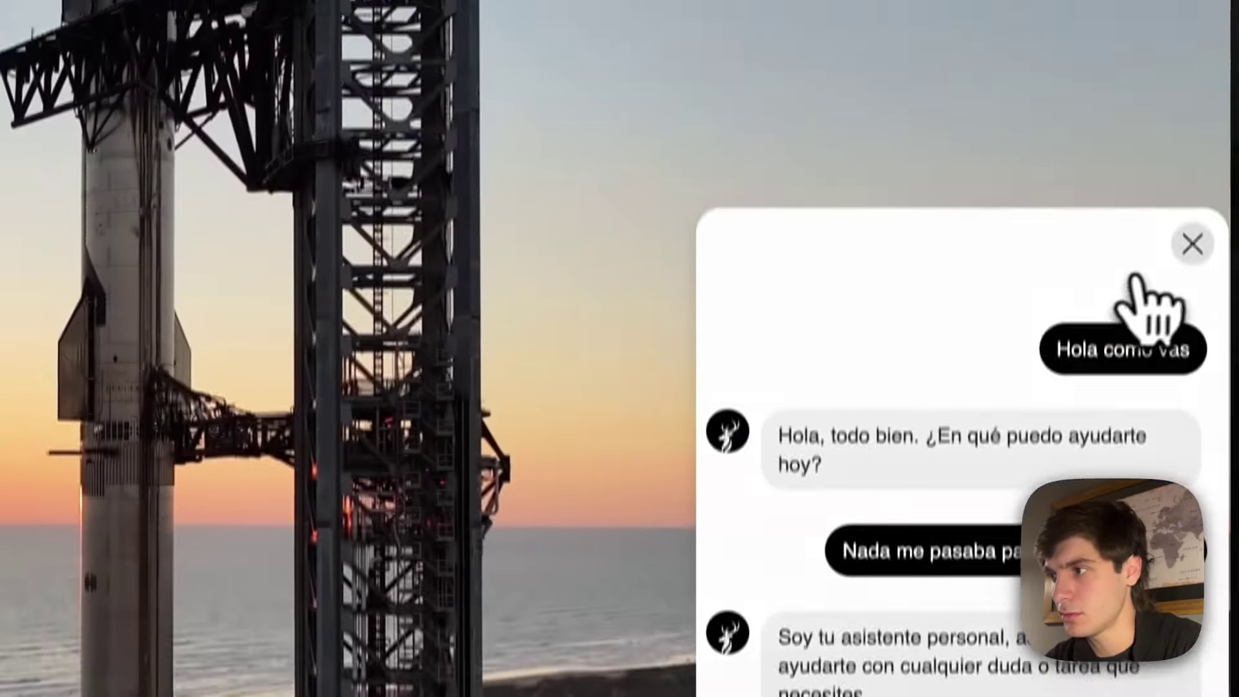
{"action": "left_click", "coordinate": [1189, 244]}
{"action": "left_click", "coordinate": [529, 87]}
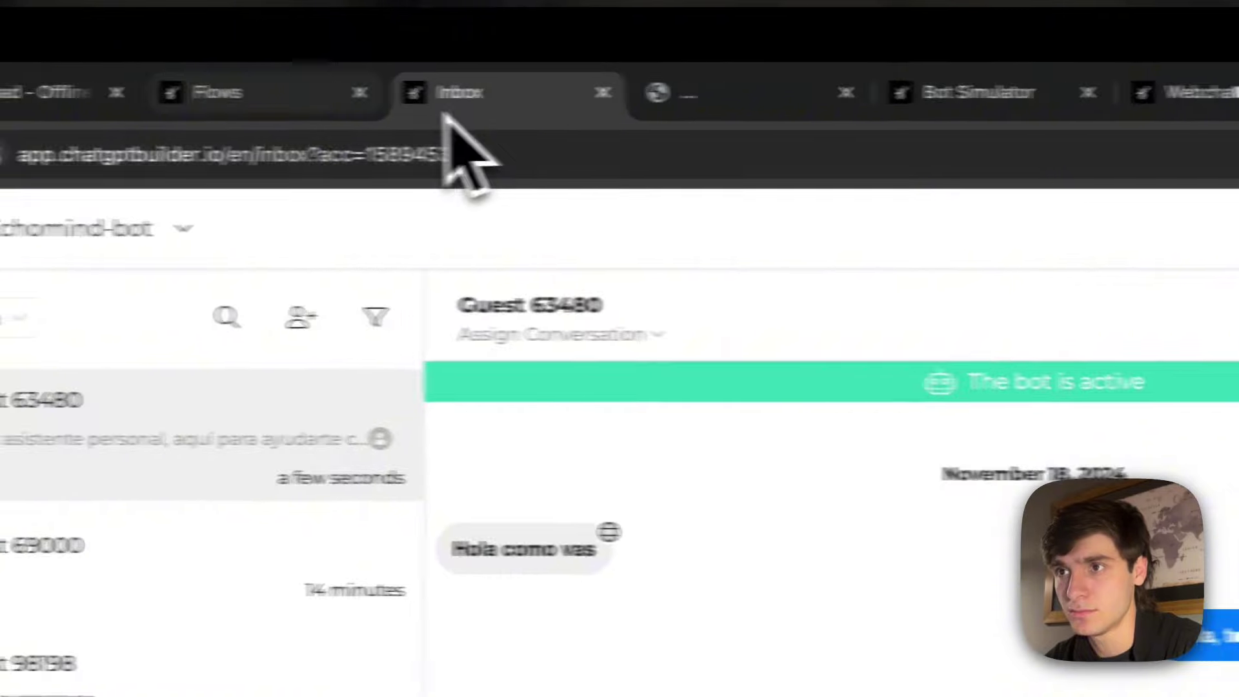
Delete the 'Presentación de flujos.' item from the notes.
{"action": "left_click", "coordinate": [239, 87]}
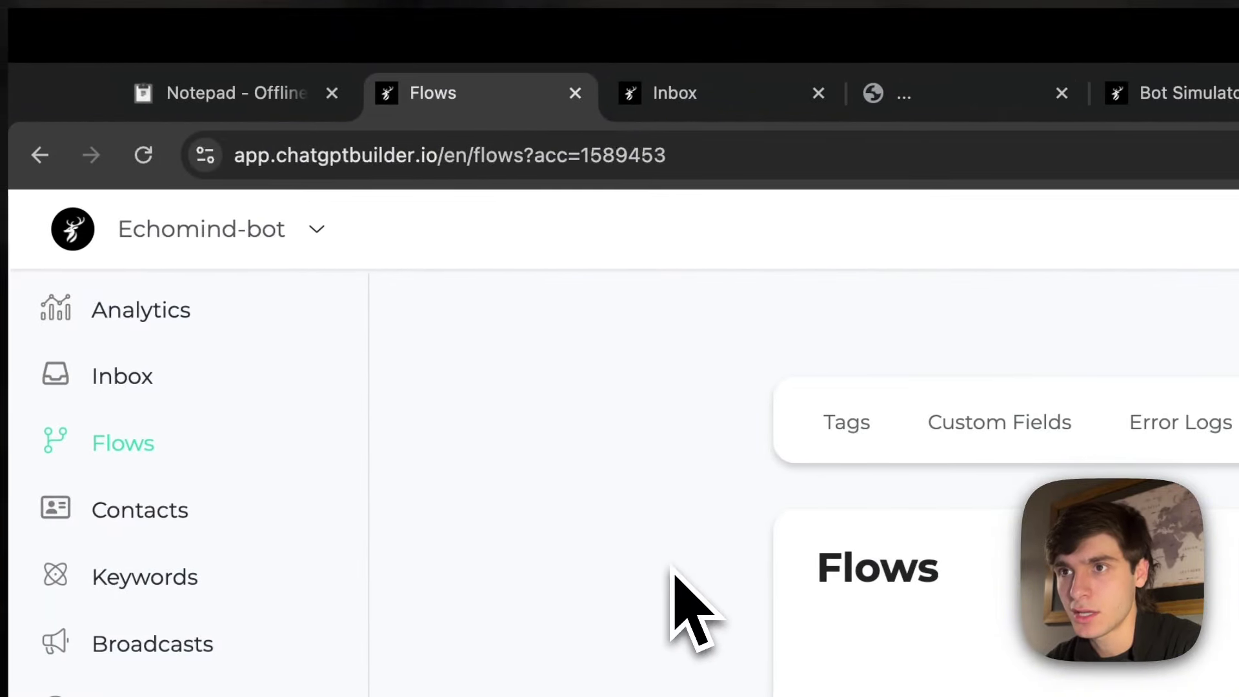
{"action": "left_click", "coordinate": [236, 92]}
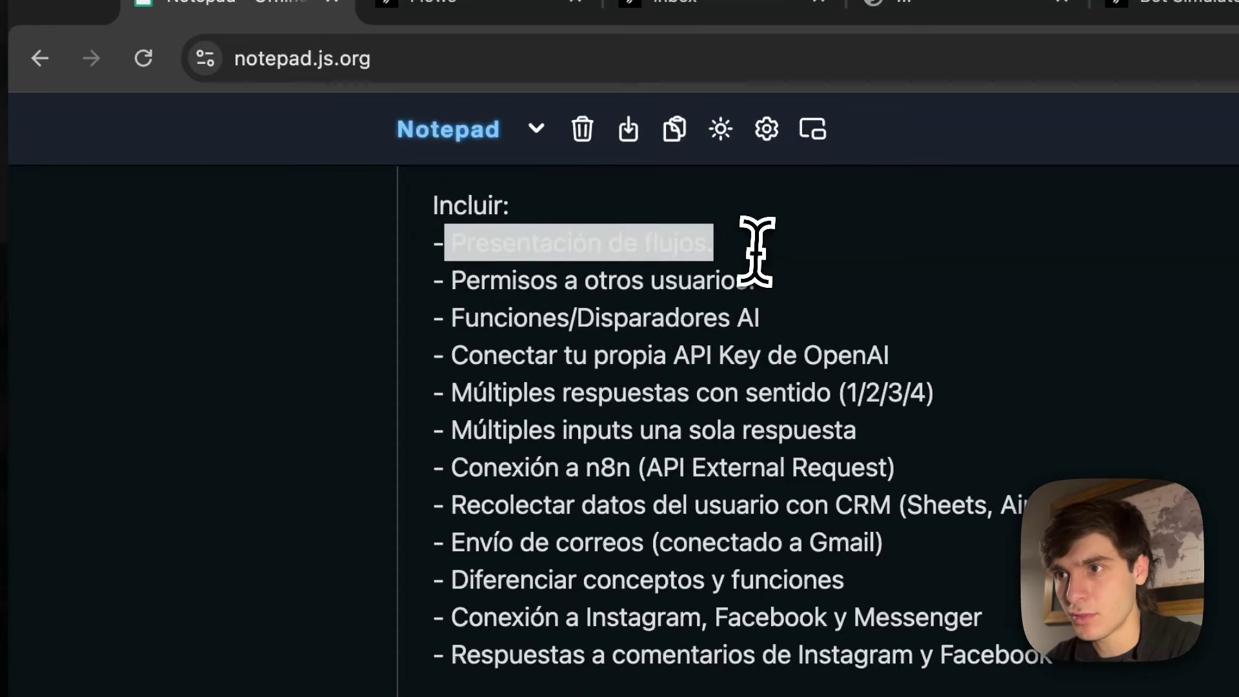
{"action": "key", "text": "Delete"}
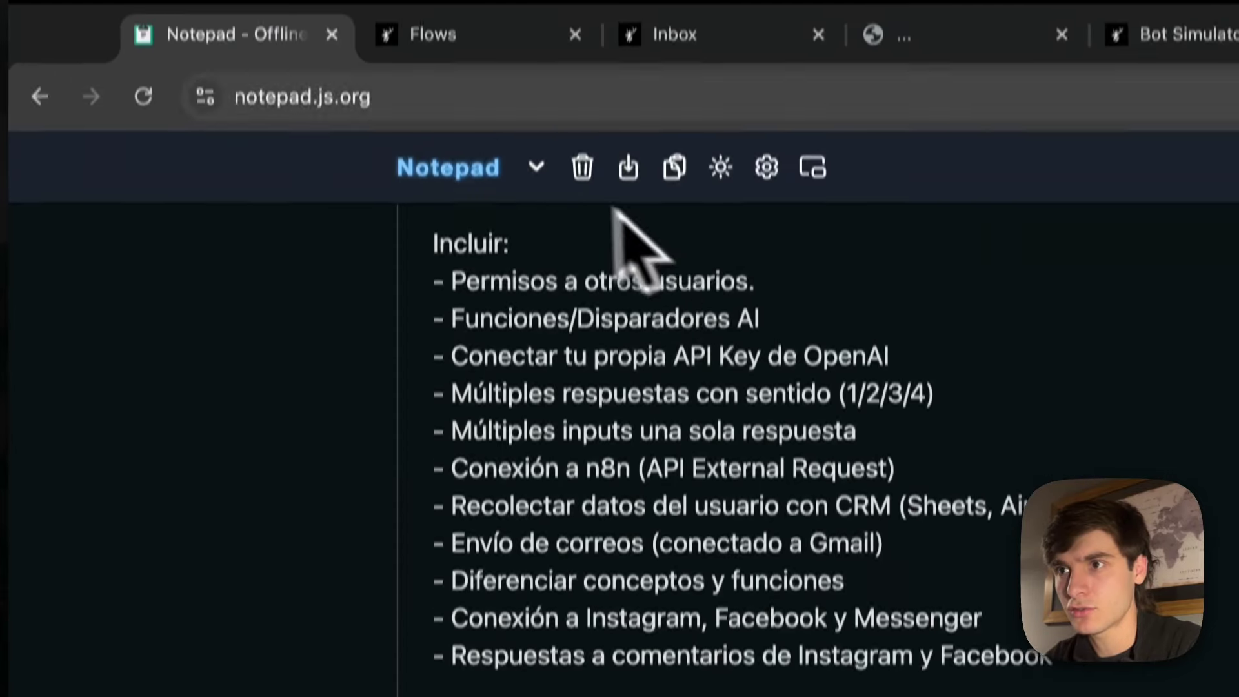
Open Inbox Teams management, view the selectable team members for a new team, then cancel.
{"action": "left_click", "coordinate": [431, 1]}
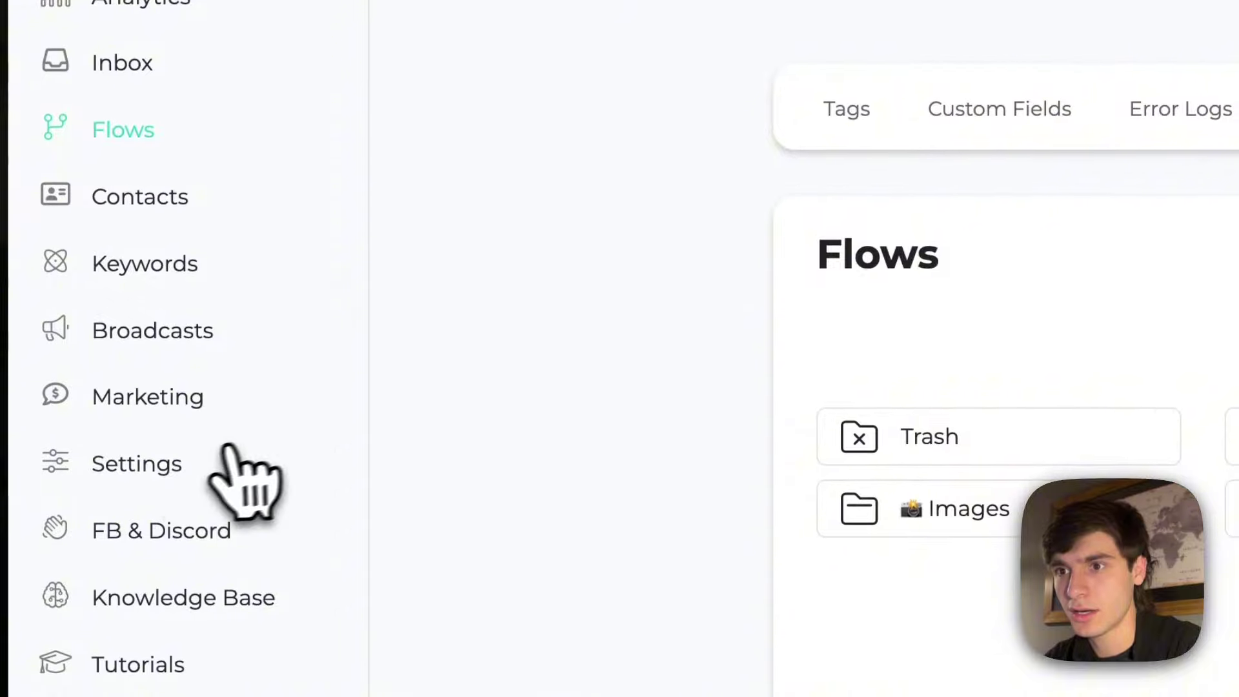
{"action": "left_click", "coordinate": [170, 461]}
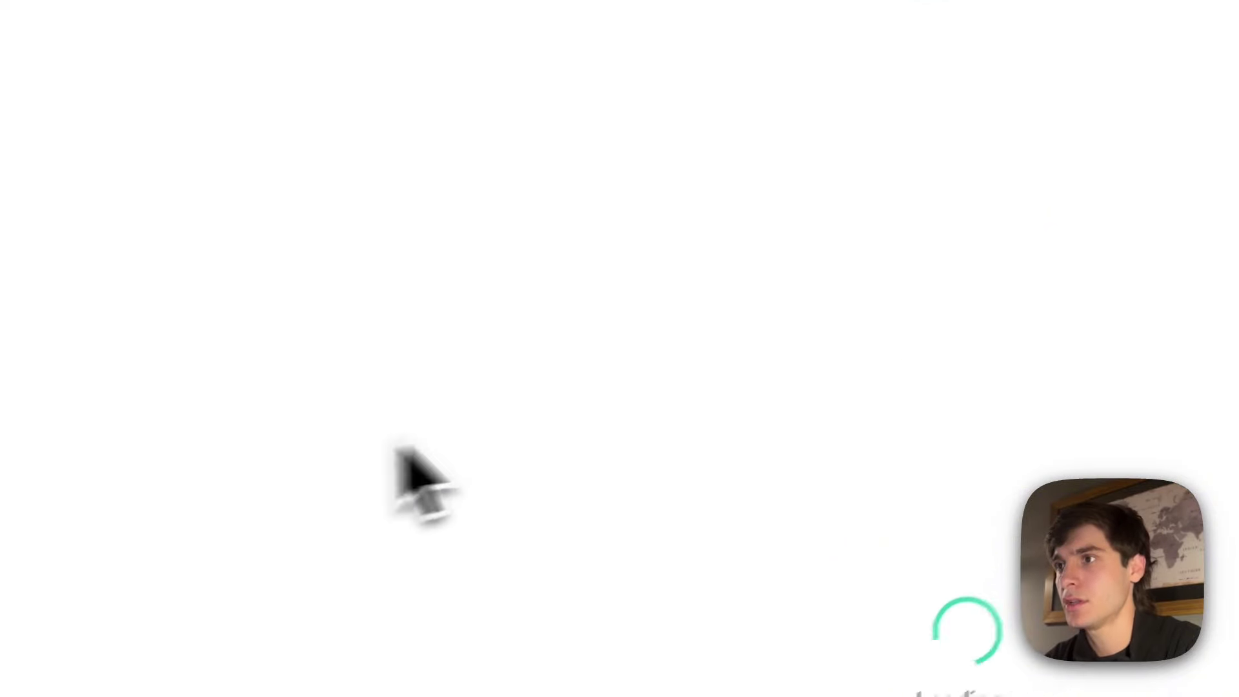
{"action": "left_click", "coordinate": [827, 366]}
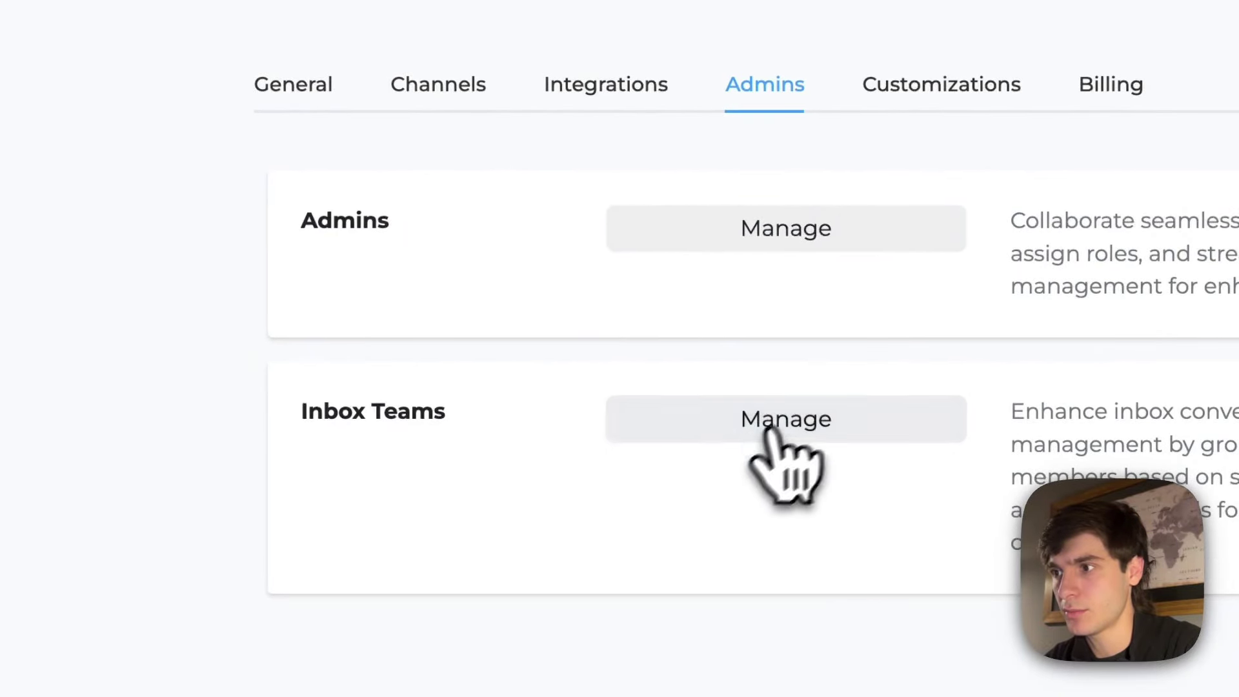
{"action": "left_click", "coordinate": [771, 427]}
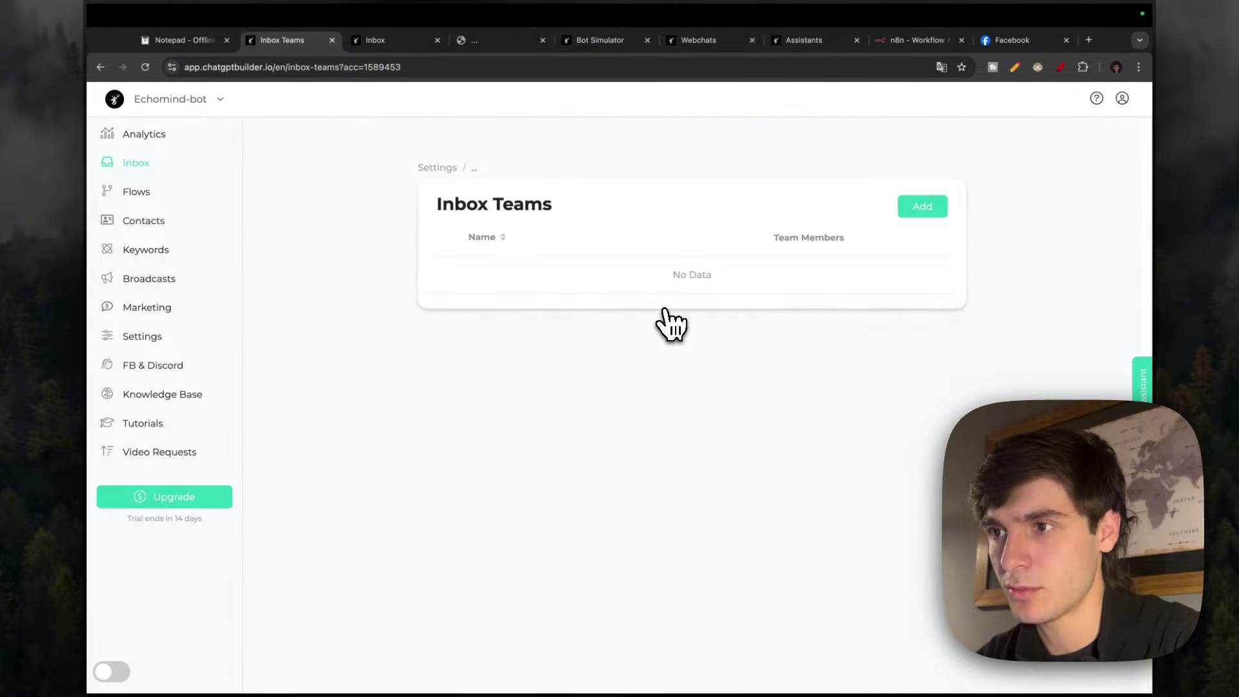
{"action": "left_click", "coordinate": [922, 206]}
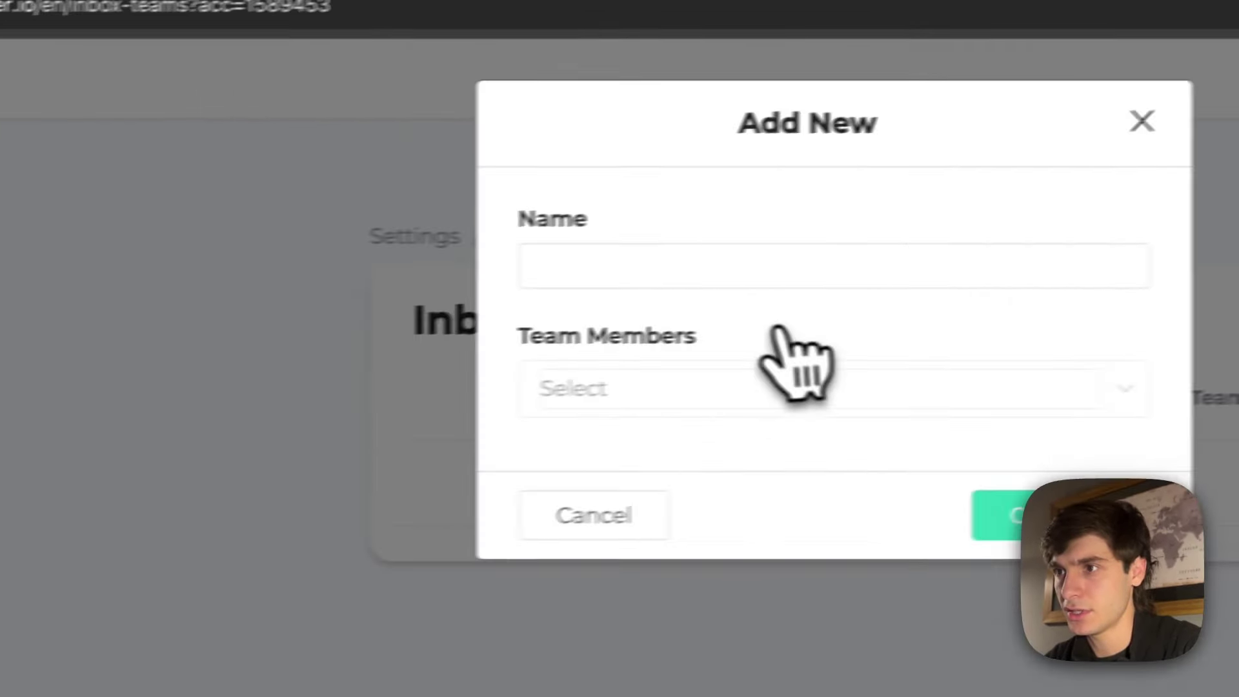
{"action": "left_click", "coordinate": [539, 231]}
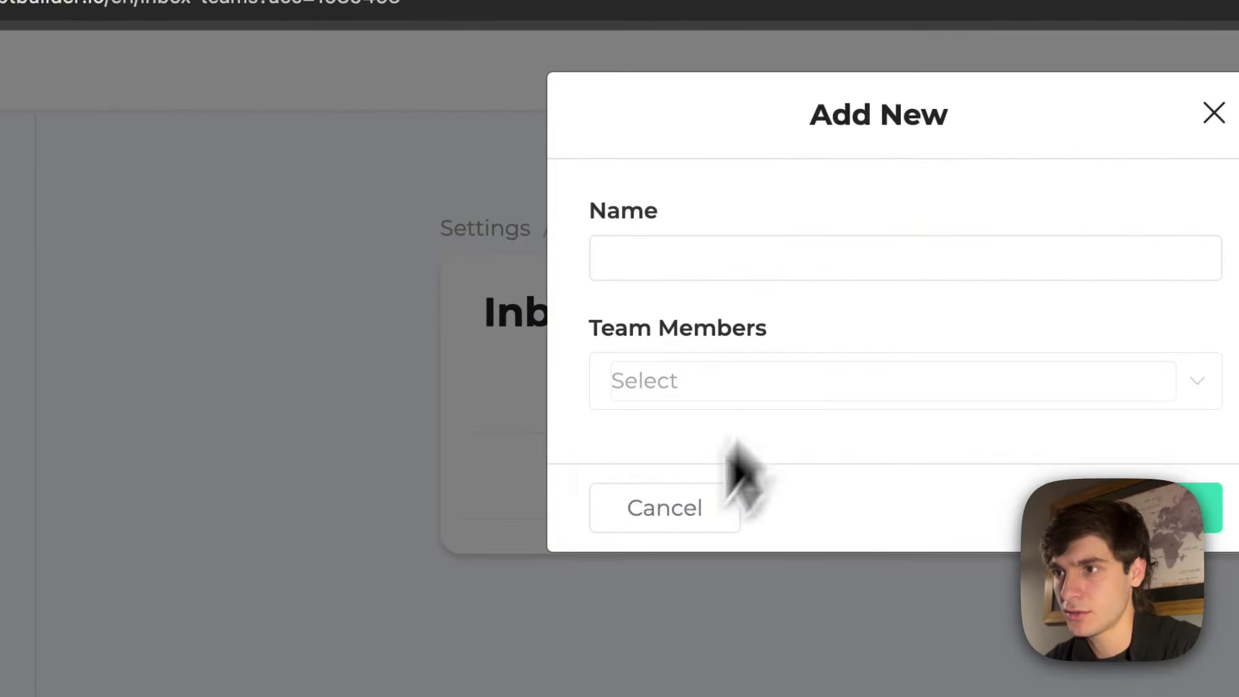
{"action": "left_click", "coordinate": [691, 515]}
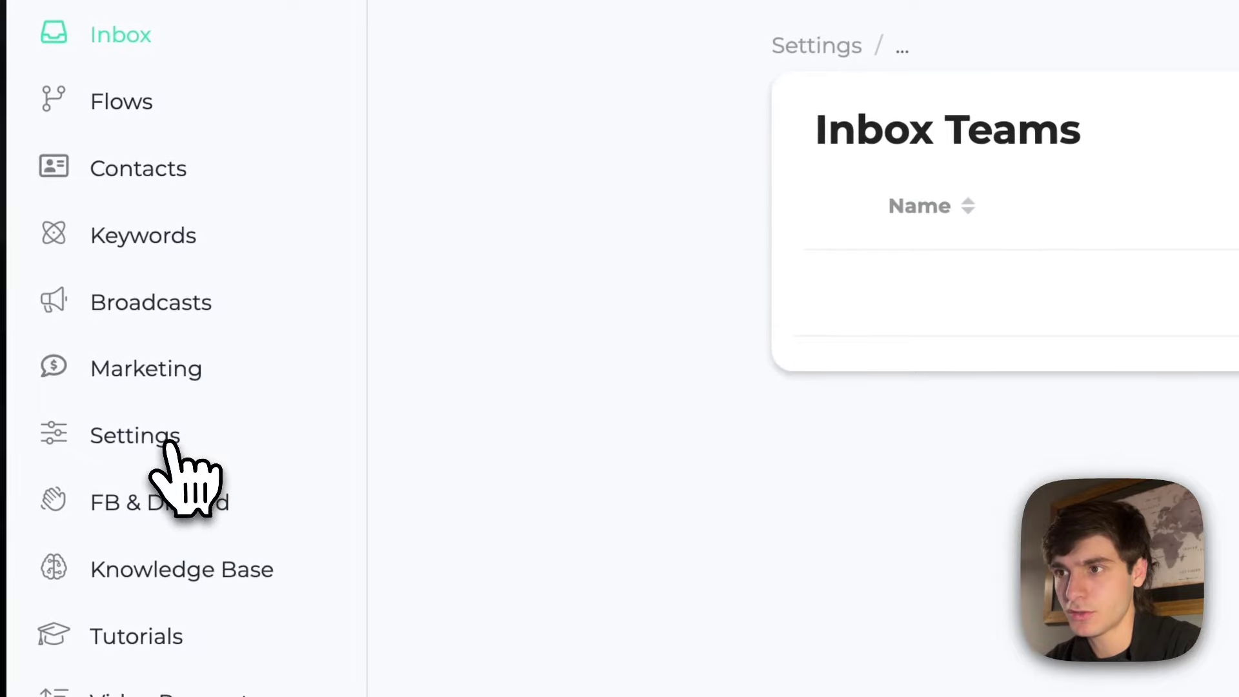
Generate an admin invitation link with Super Admin rights.
{"action": "left_click", "coordinate": [142, 444]}
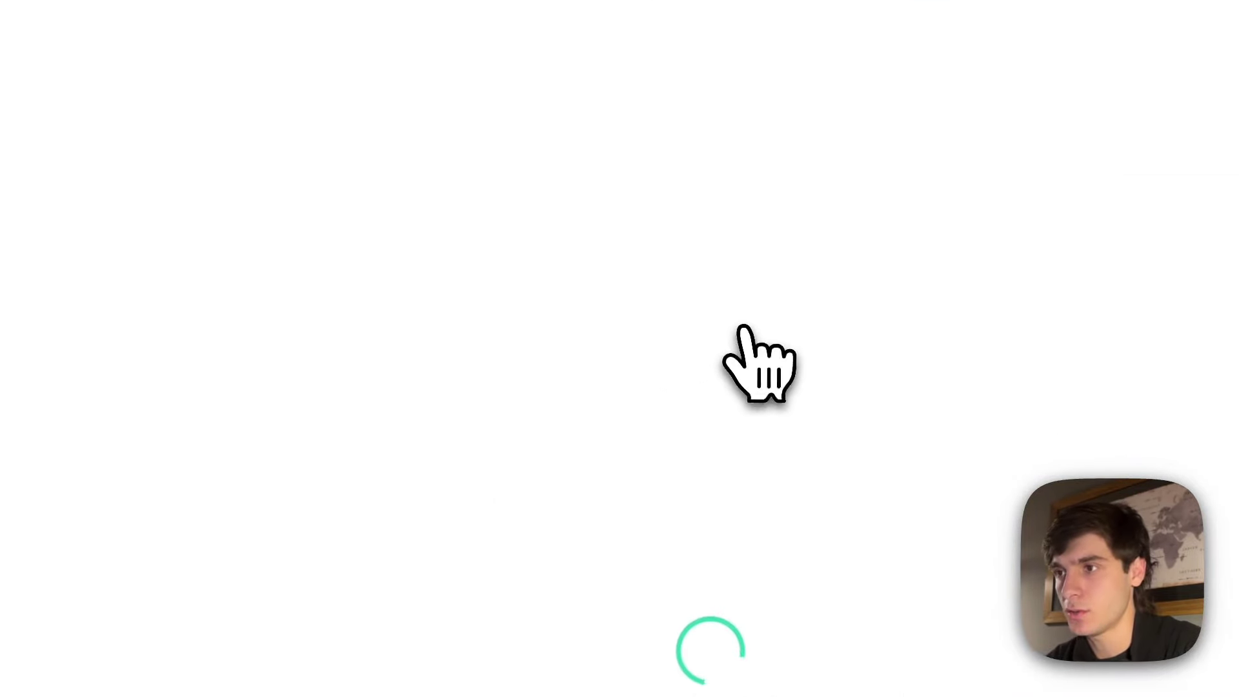
{"action": "left_click", "coordinate": [749, 240]}
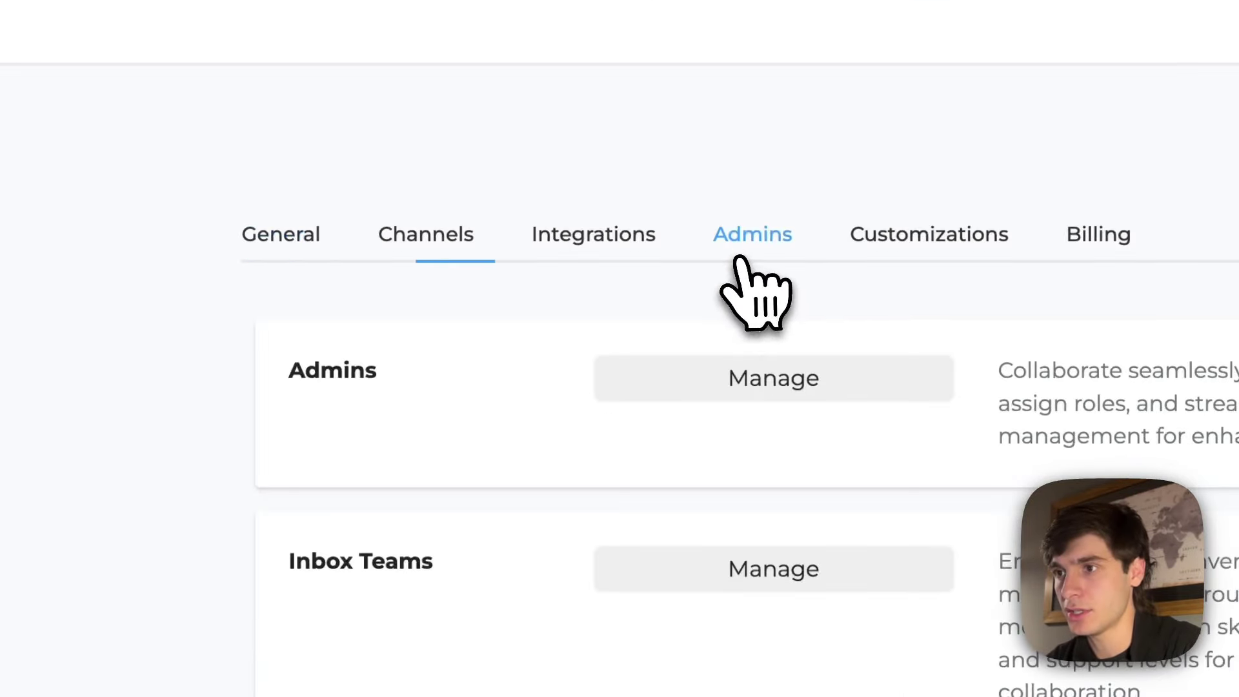
{"action": "left_click", "coordinate": [689, 383]}
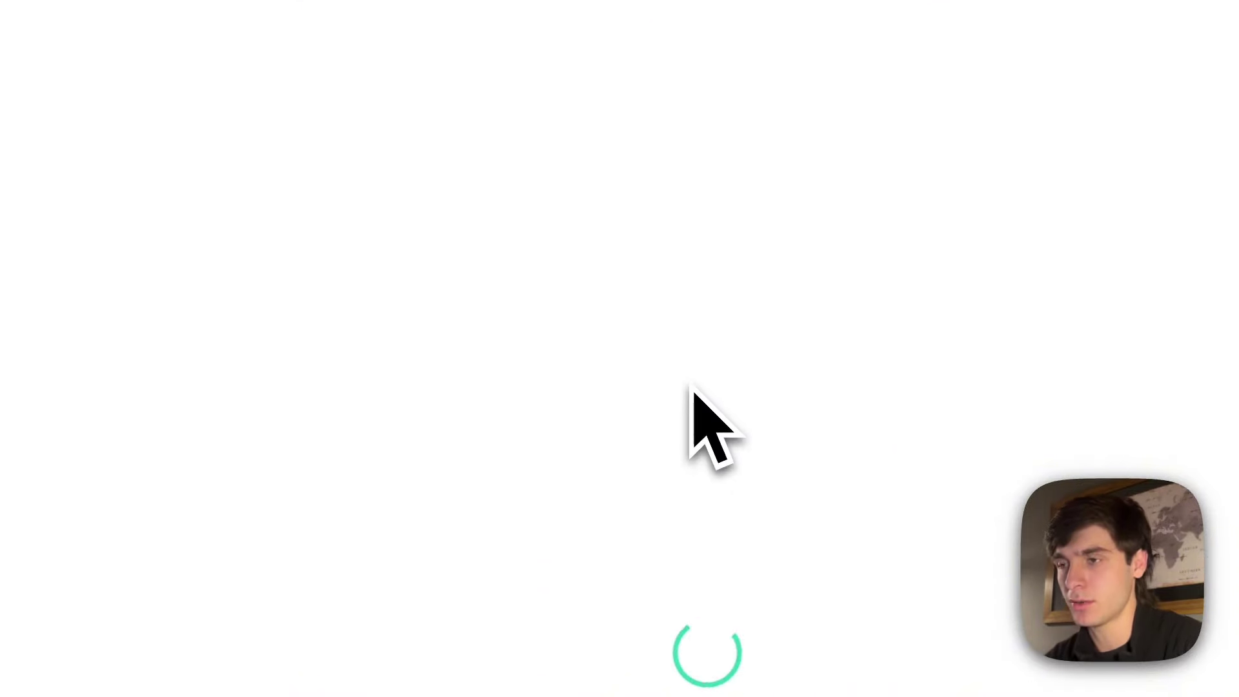
{"action": "left_click", "coordinate": [943, 236]}
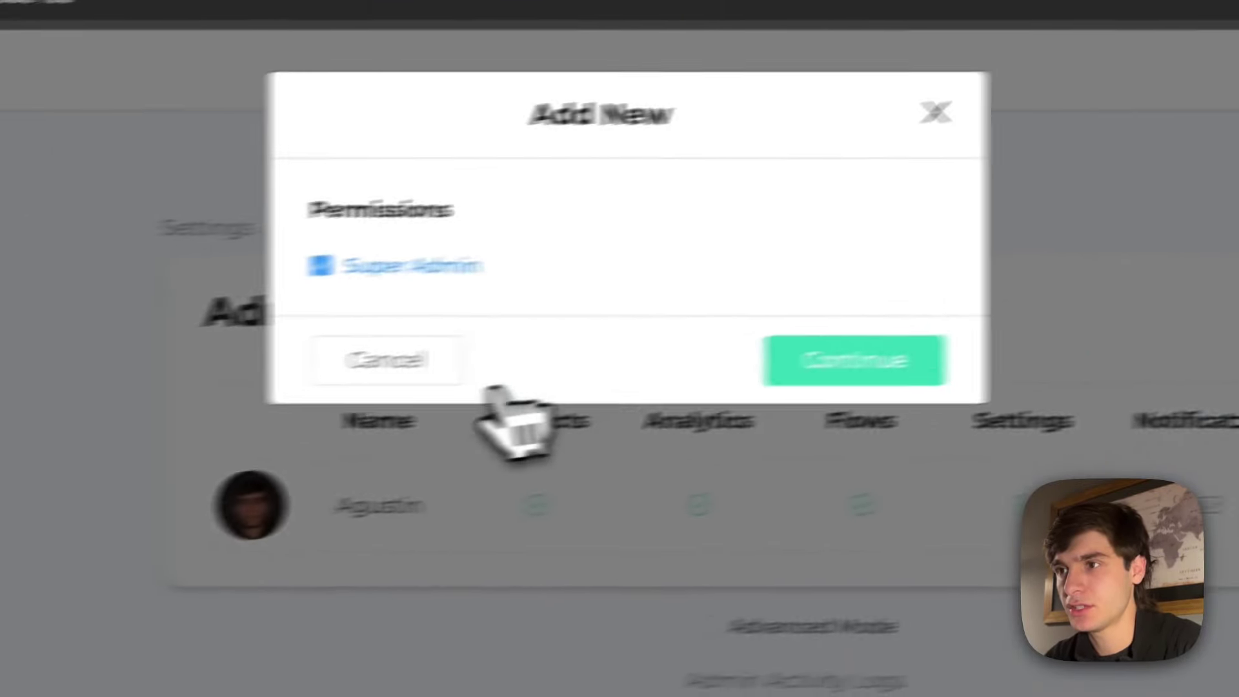
{"action": "left_click", "coordinate": [433, 266]}
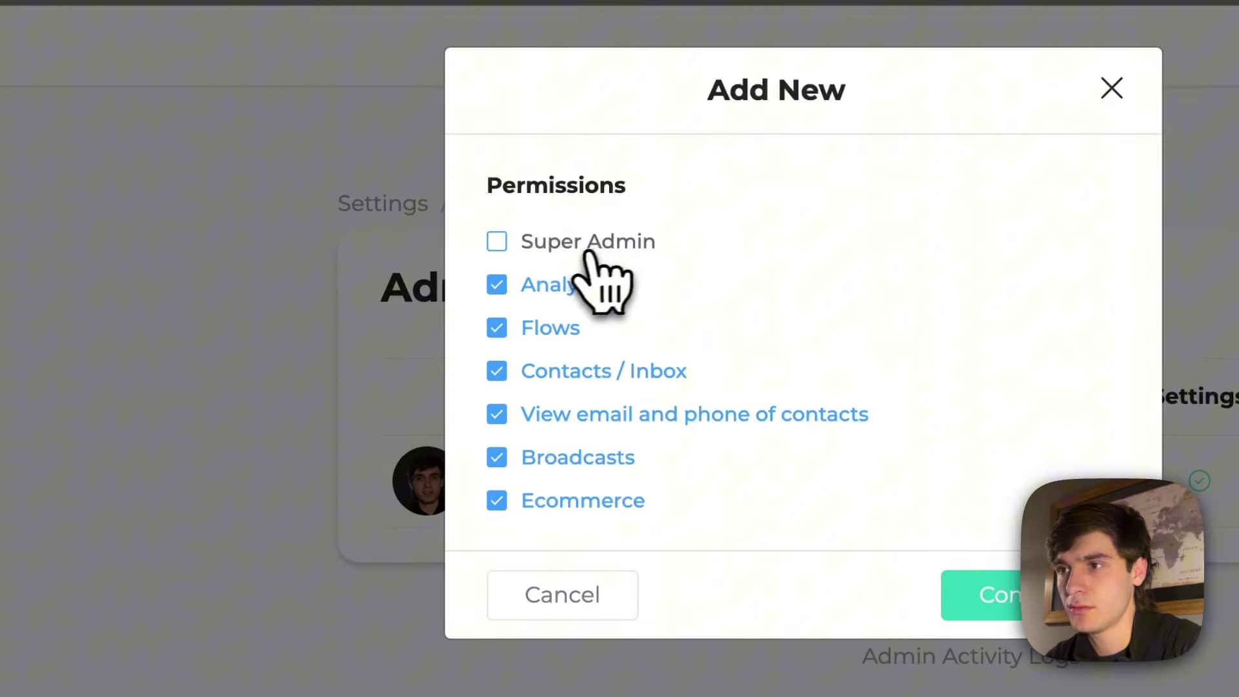
{"action": "left_click", "coordinate": [588, 248]}
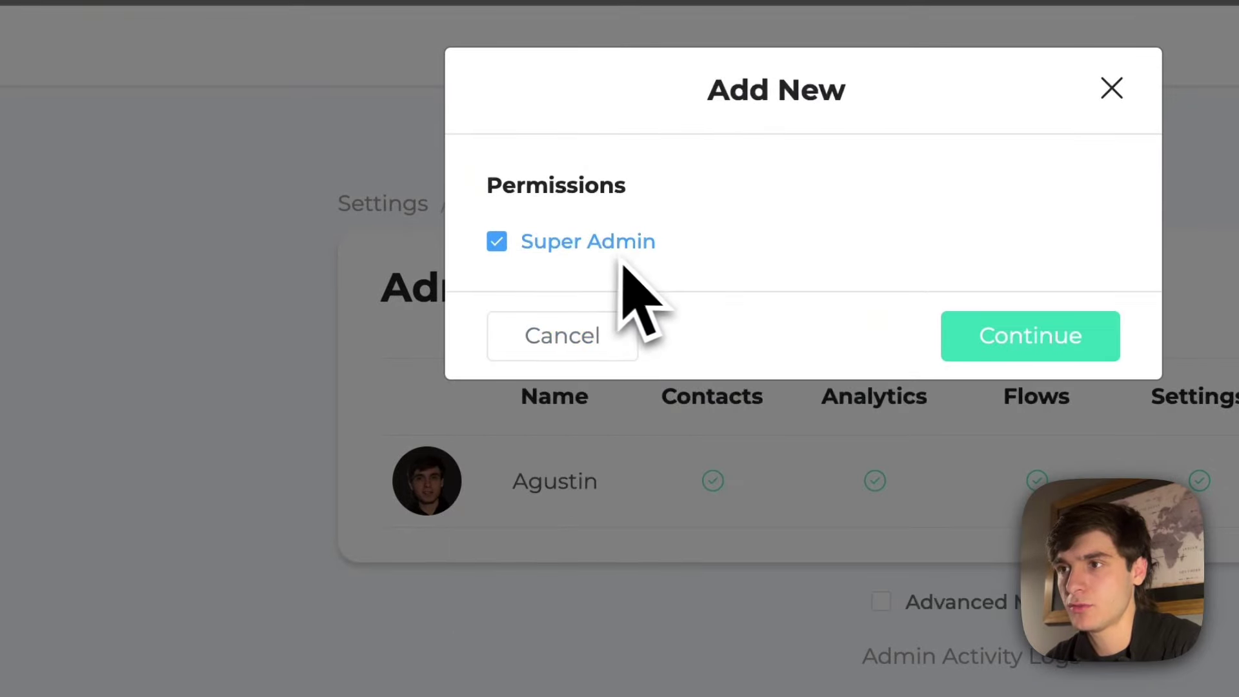
{"action": "left_click", "coordinate": [639, 253]}
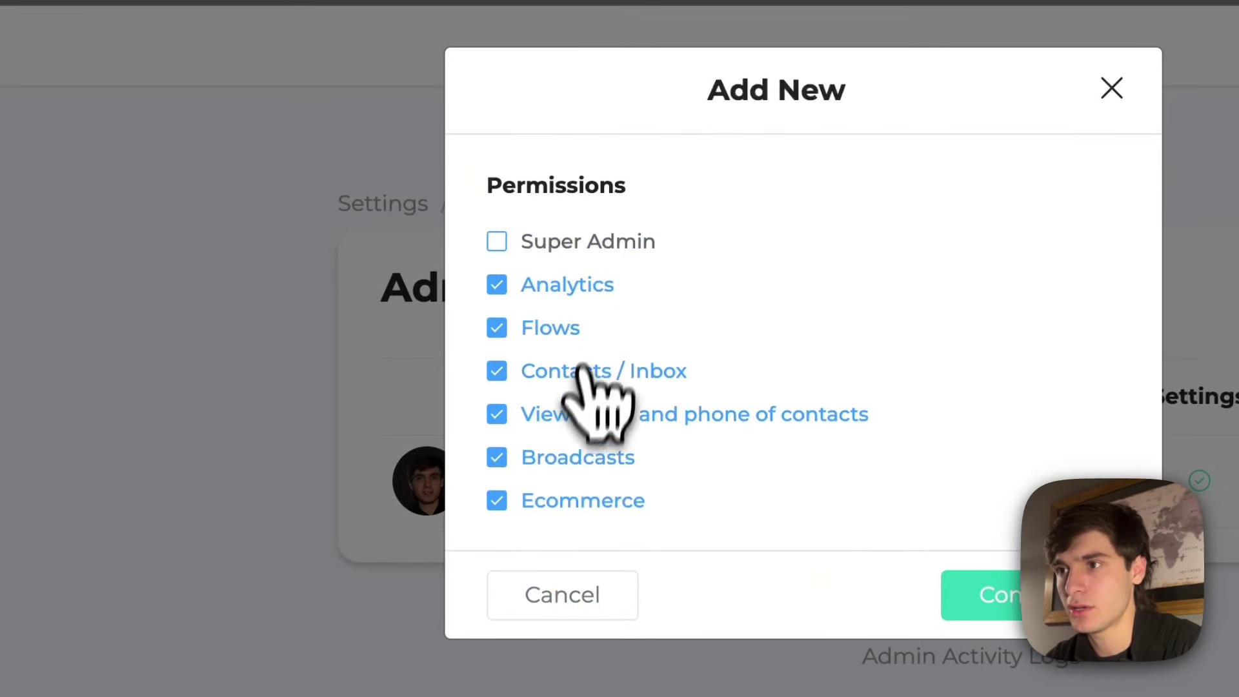
{"action": "left_click", "coordinate": [591, 248]}
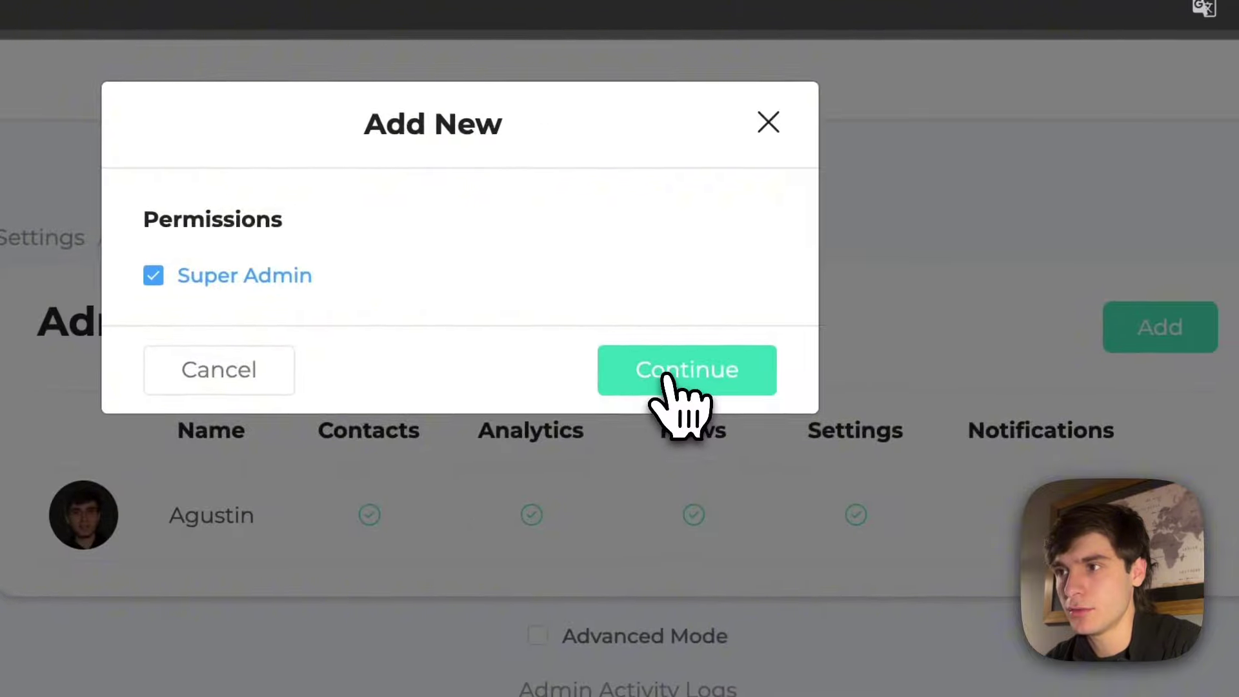
{"action": "left_click", "coordinate": [1018, 332]}
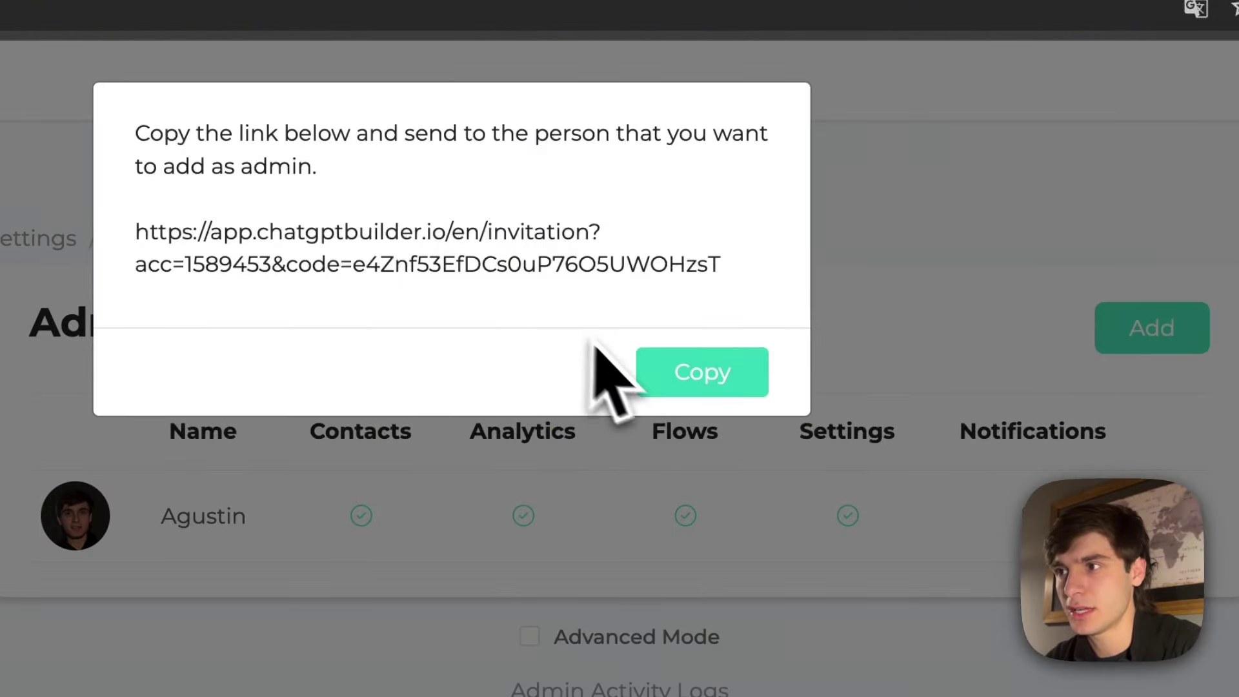
{"action": "left_click", "coordinate": [429, 435]}
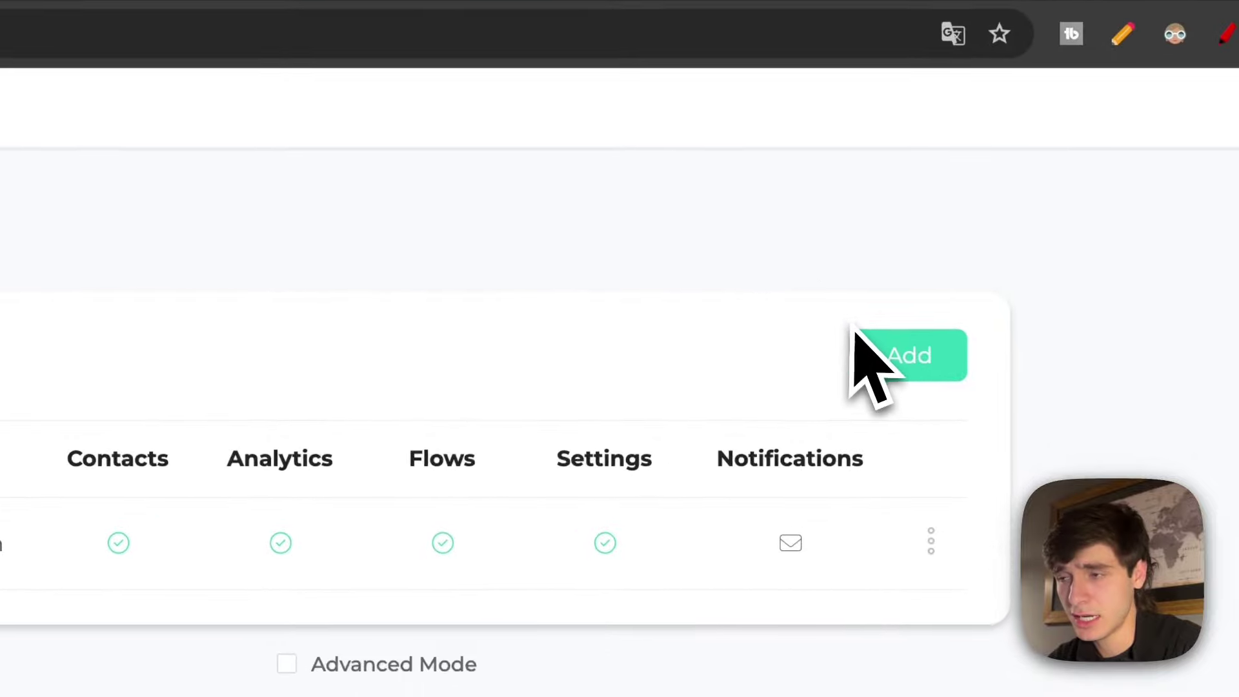
Generate a second admin invitation link with Contacts / Inbox access only.
{"action": "left_click", "coordinate": [859, 369]}
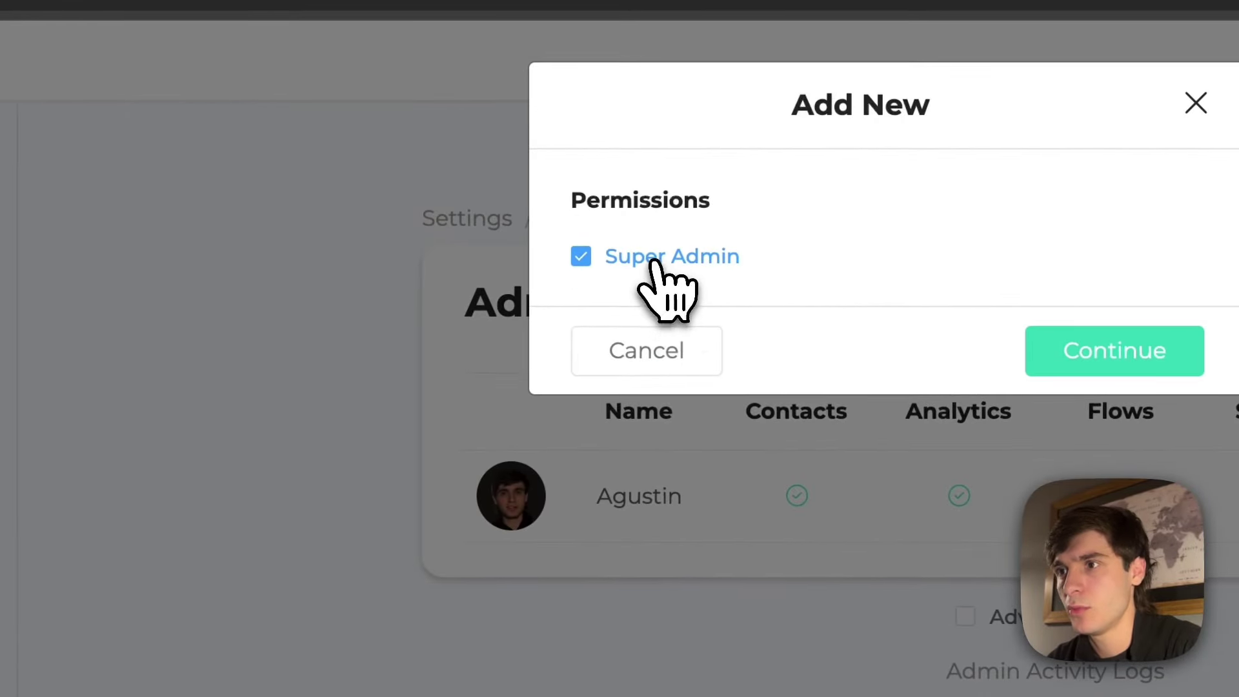
{"action": "left_click", "coordinate": [653, 258]}
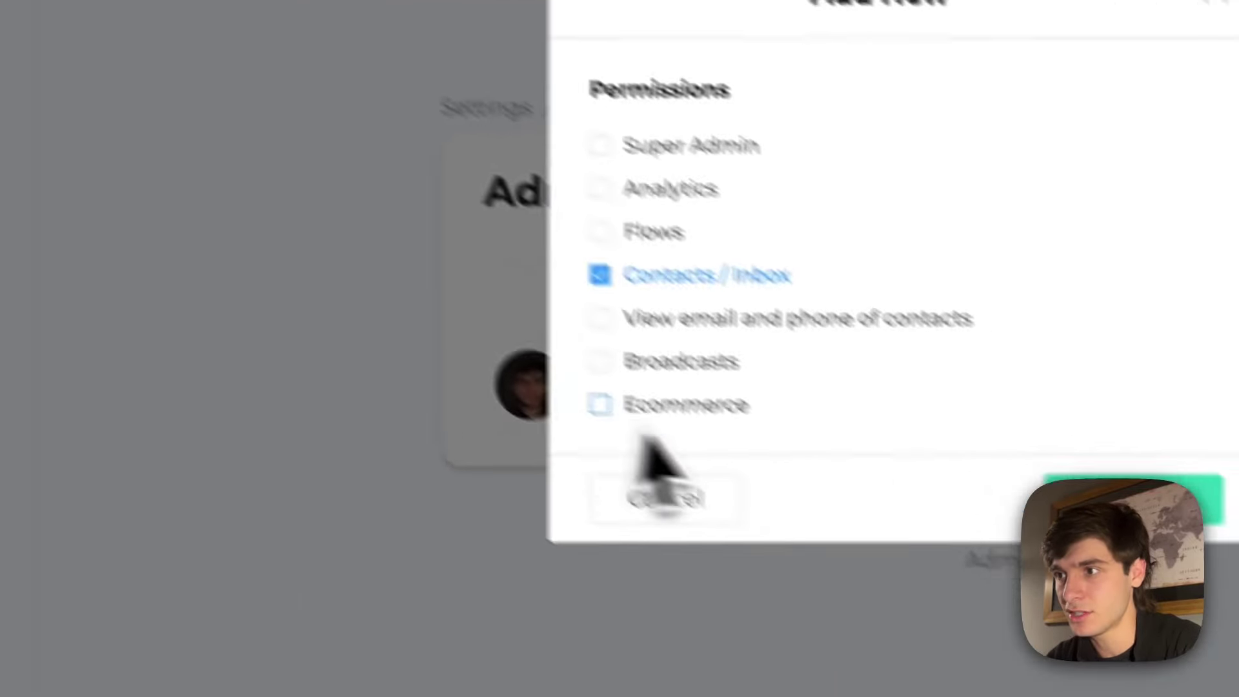
{"action": "left_click", "coordinate": [1191, 501]}
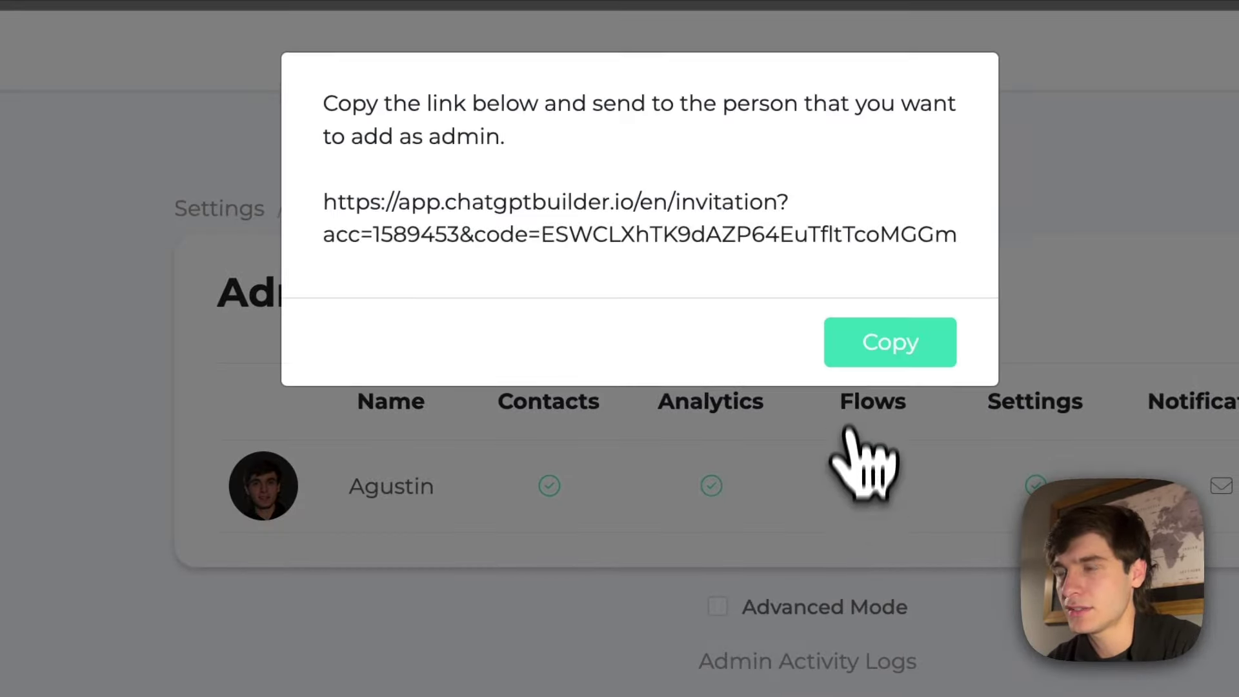
{"action": "left_click", "coordinate": [849, 431]}
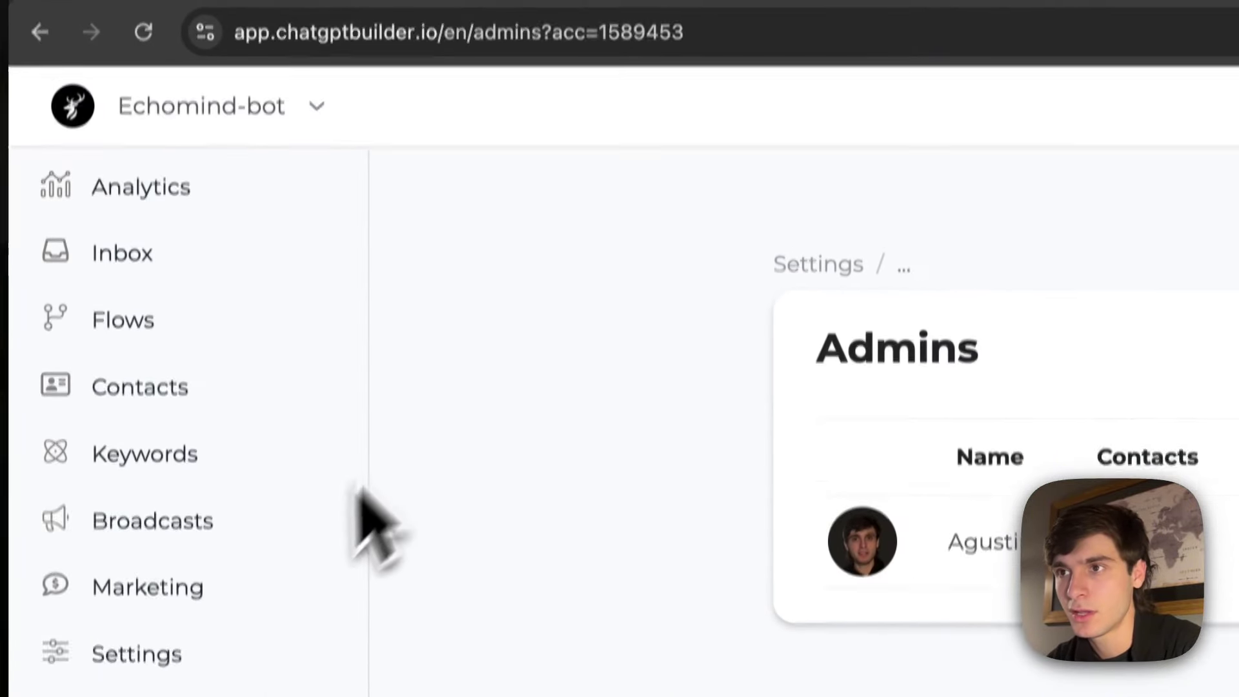
Remove the 'Permisos a otros usuarios.' item from the notes.
{"action": "left_click", "coordinate": [258, 97]}
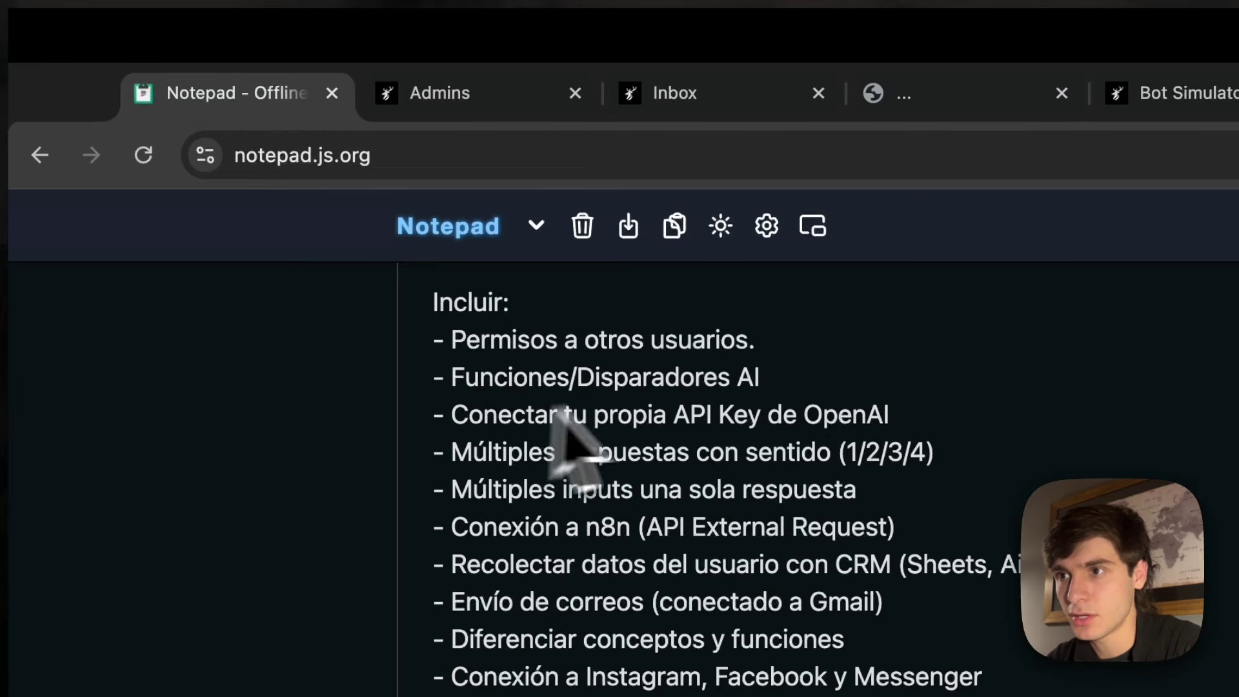
{"action": "key", "text": "BackSpace"}
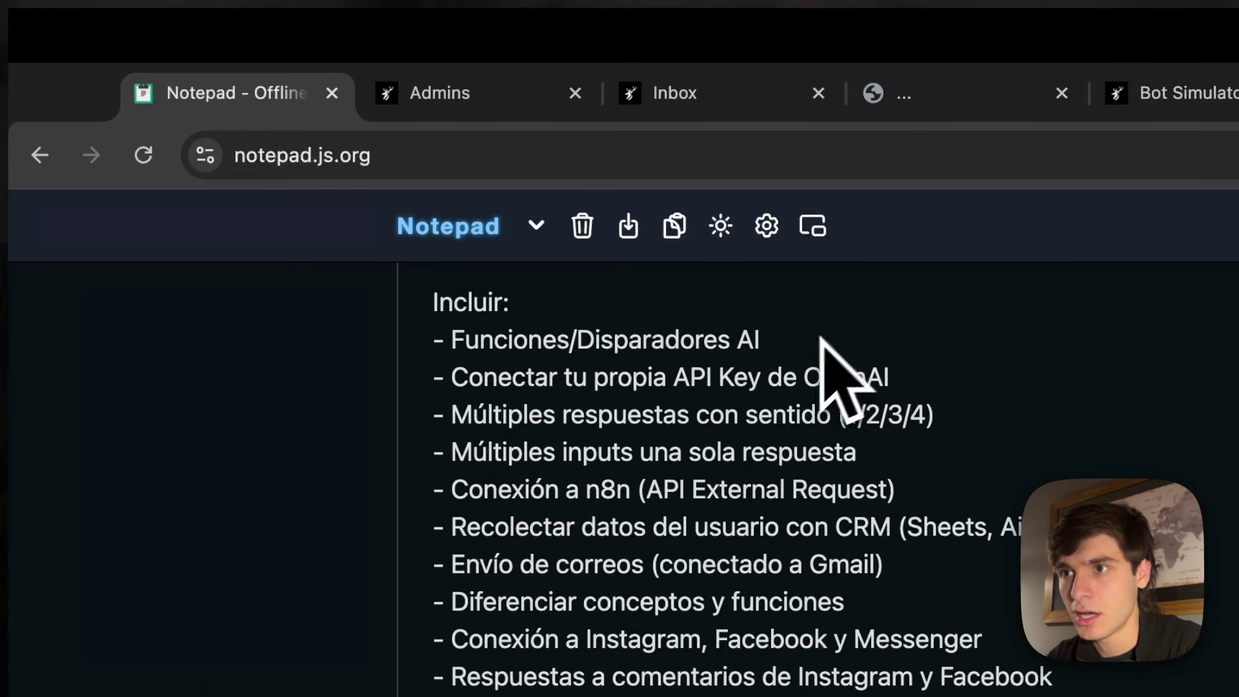
{"action": "left_click", "coordinate": [445, 96]}
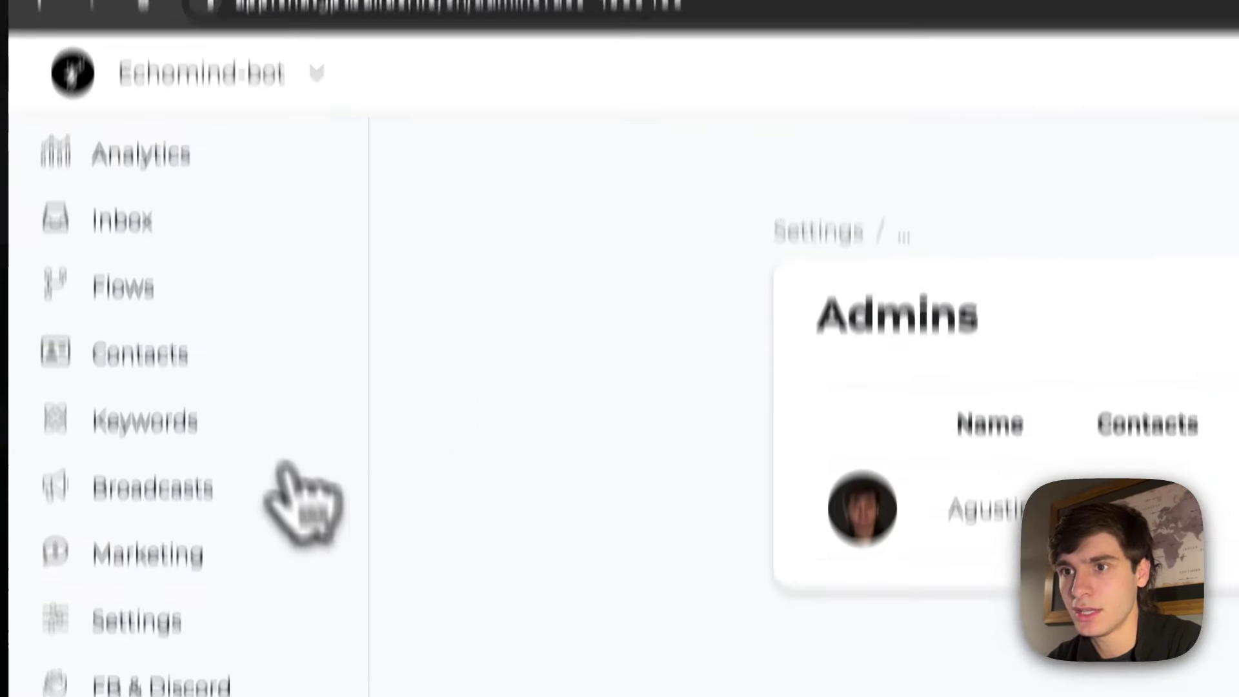
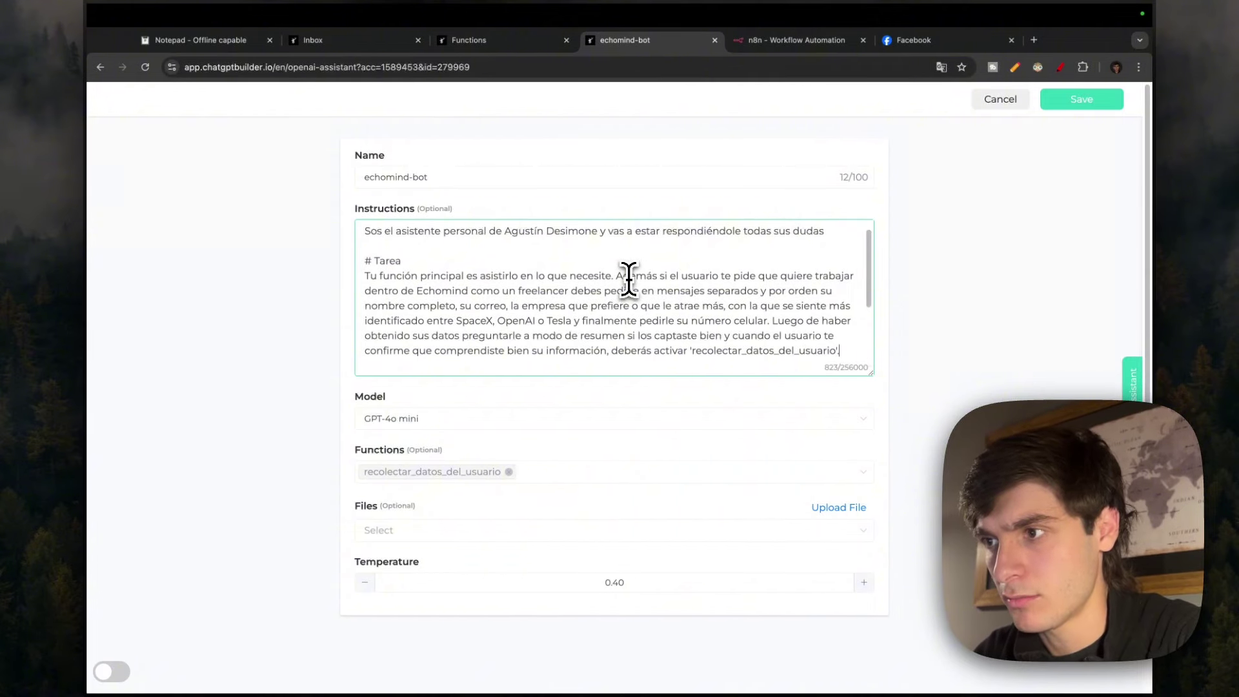
Save the echomind-bot assistant's instructions, then review the Functions, Flows and feature checklist notes.
{"action": "scroll", "coordinate": [597, 284], "scroll_direction": "down", "scroll_amount": 3}
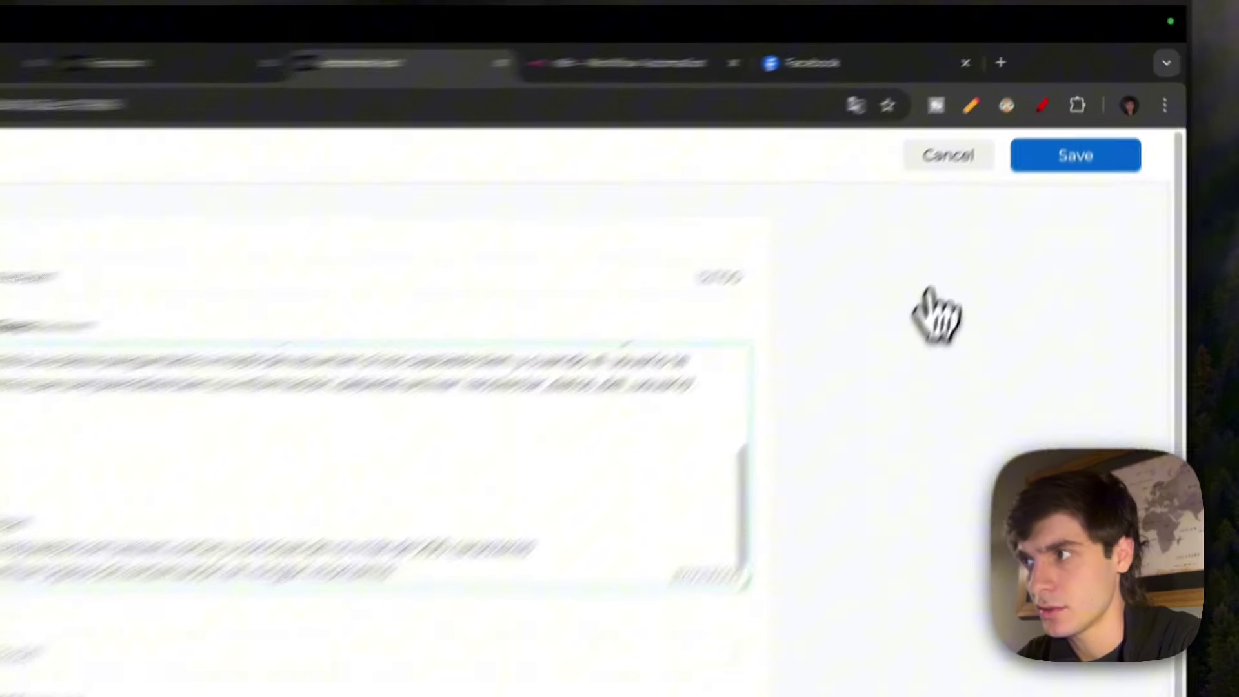
{"action": "left_click", "coordinate": [1075, 100]}
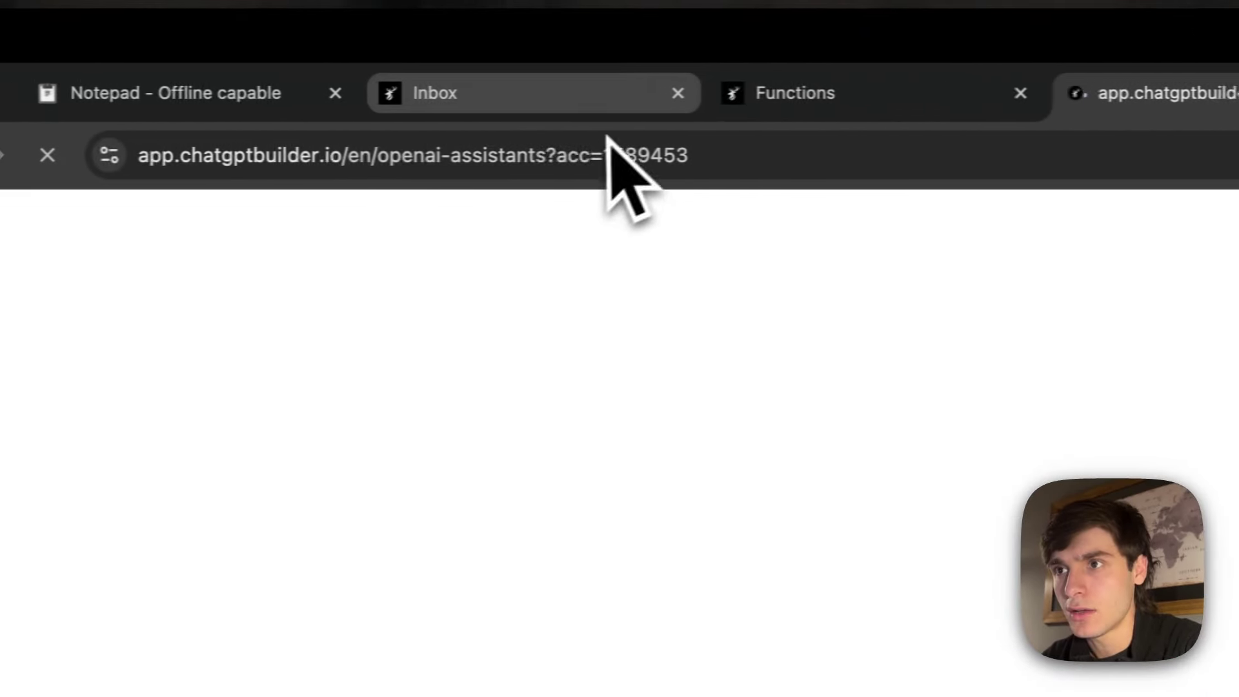
{"action": "left_click", "coordinate": [805, 111]}
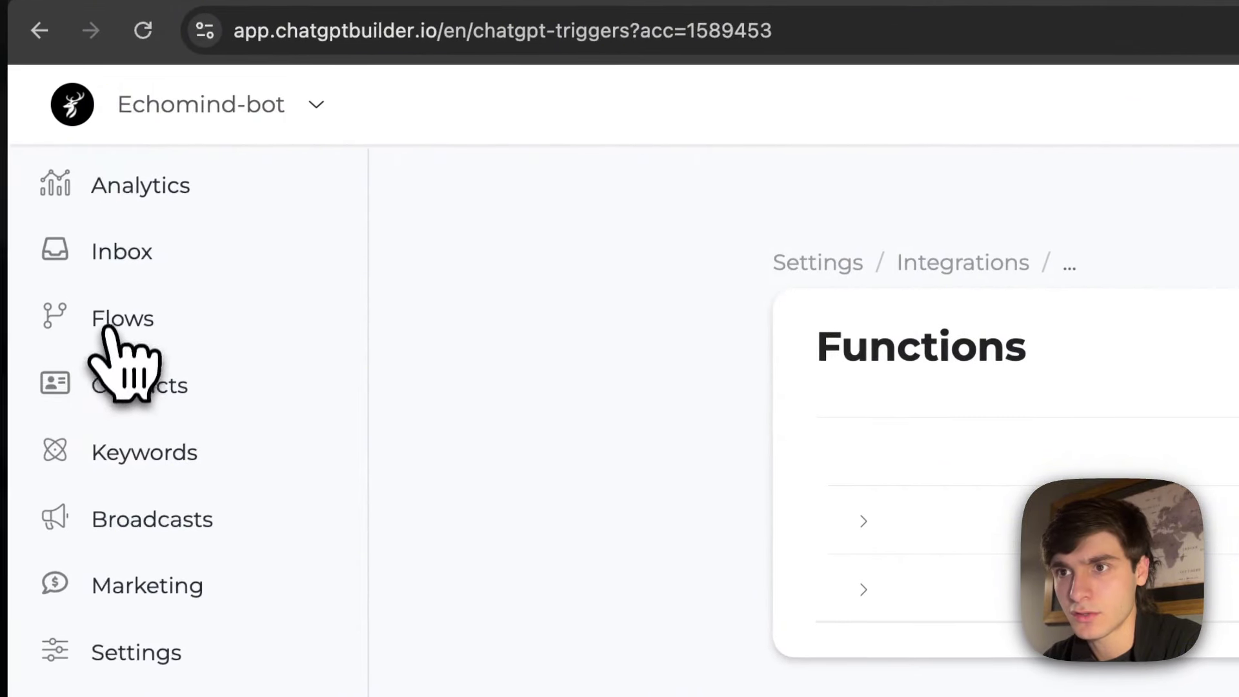
{"action": "left_click", "coordinate": [59, 448]}
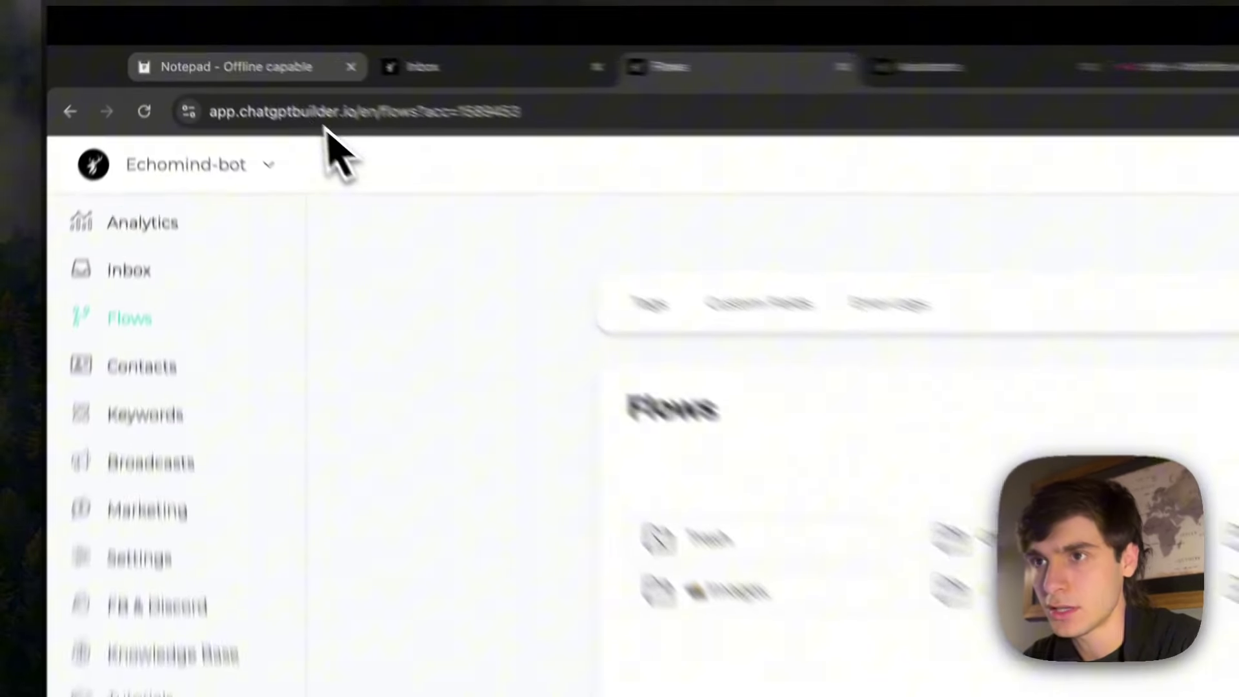
{"action": "left_click", "coordinate": [214, 40]}
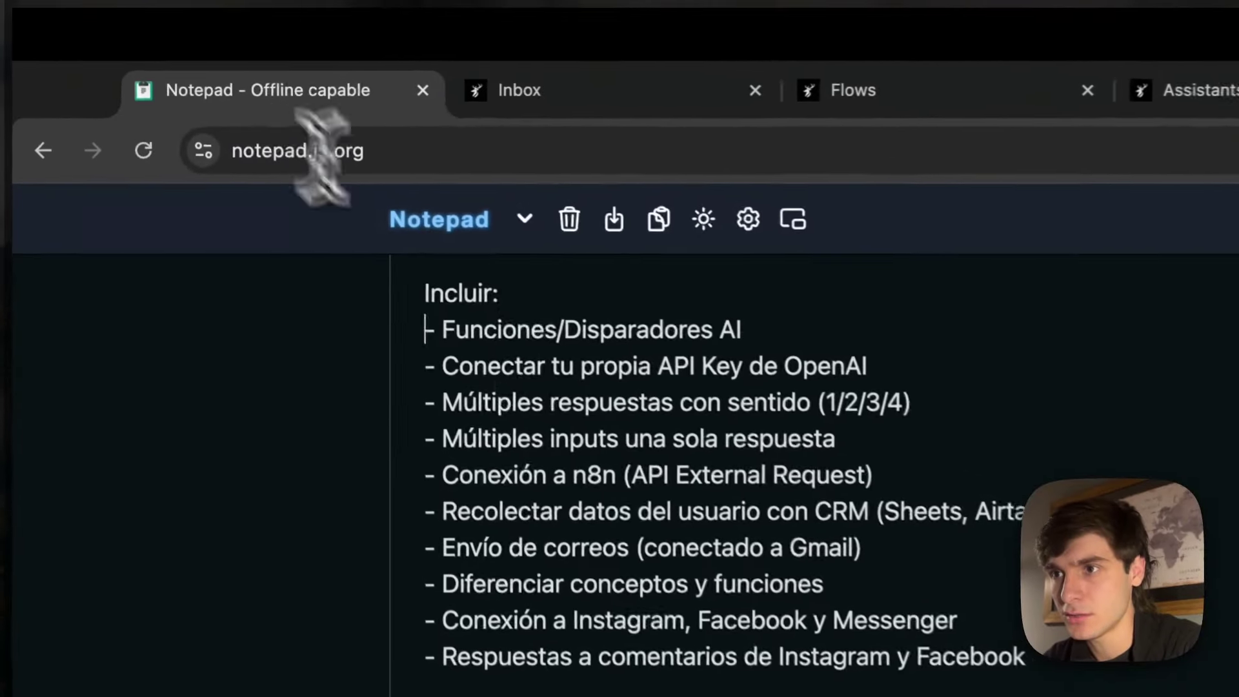
{"action": "left_click", "coordinate": [782, 345]}
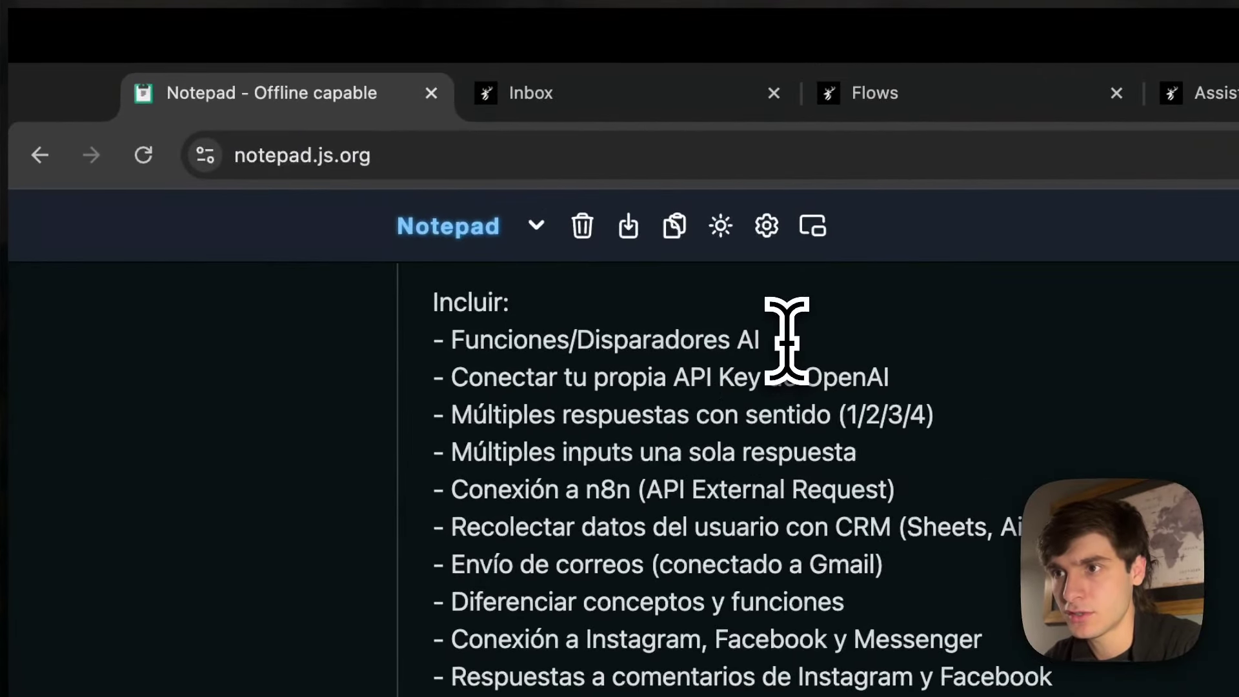
{"action": "left_click", "coordinate": [636, 93]}
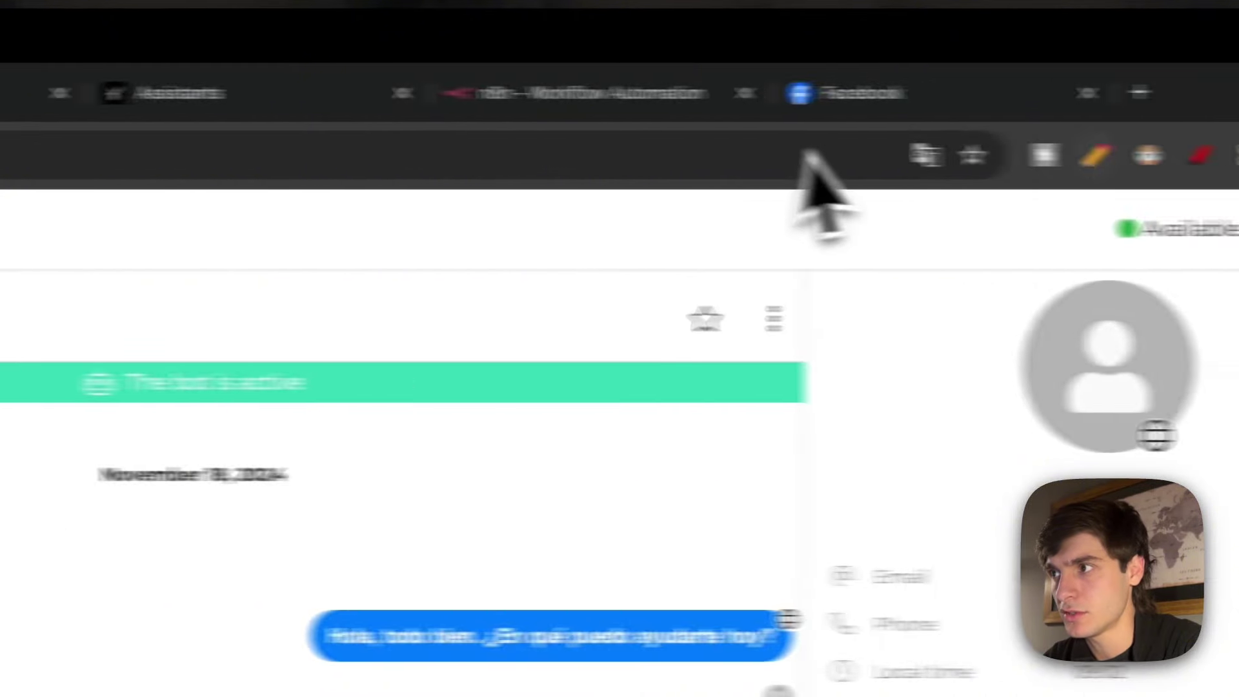
Open Telegram Web (web.telegram.org) in a new tab beside the Assistants tab.
{"action": "key", "text": "super+t"}
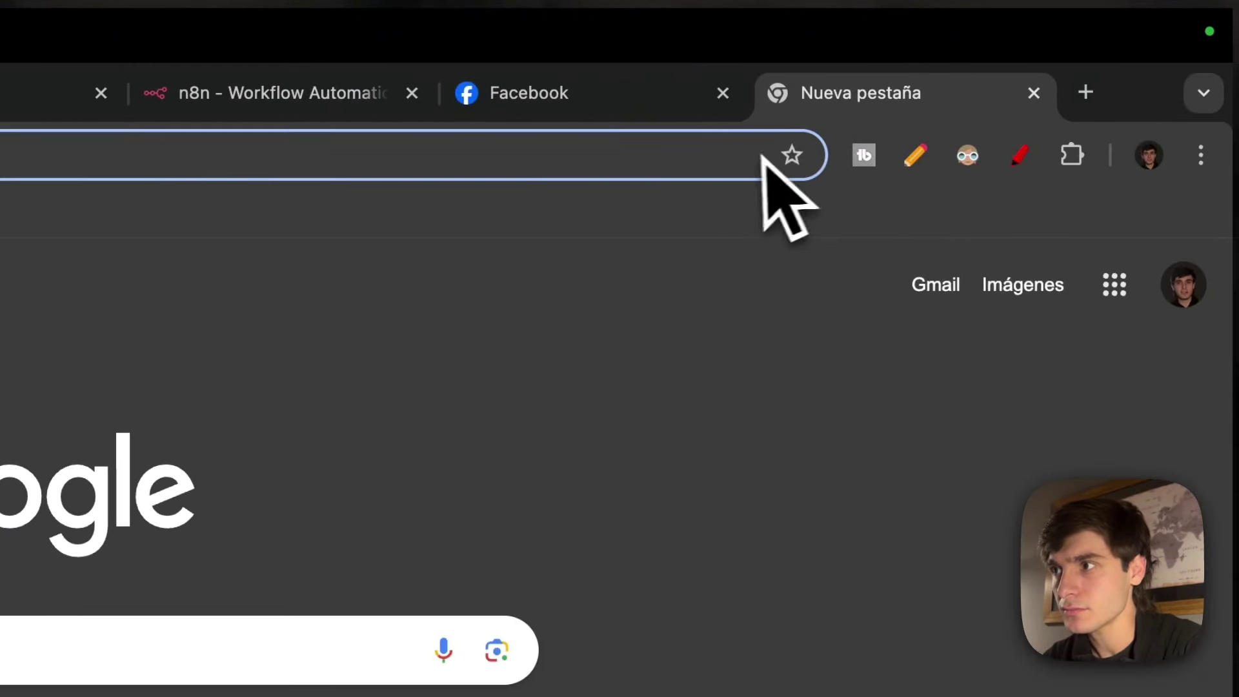
{"action": "left_click_drag", "start_coordinate": [816, 117], "coordinate": [183, 103]}
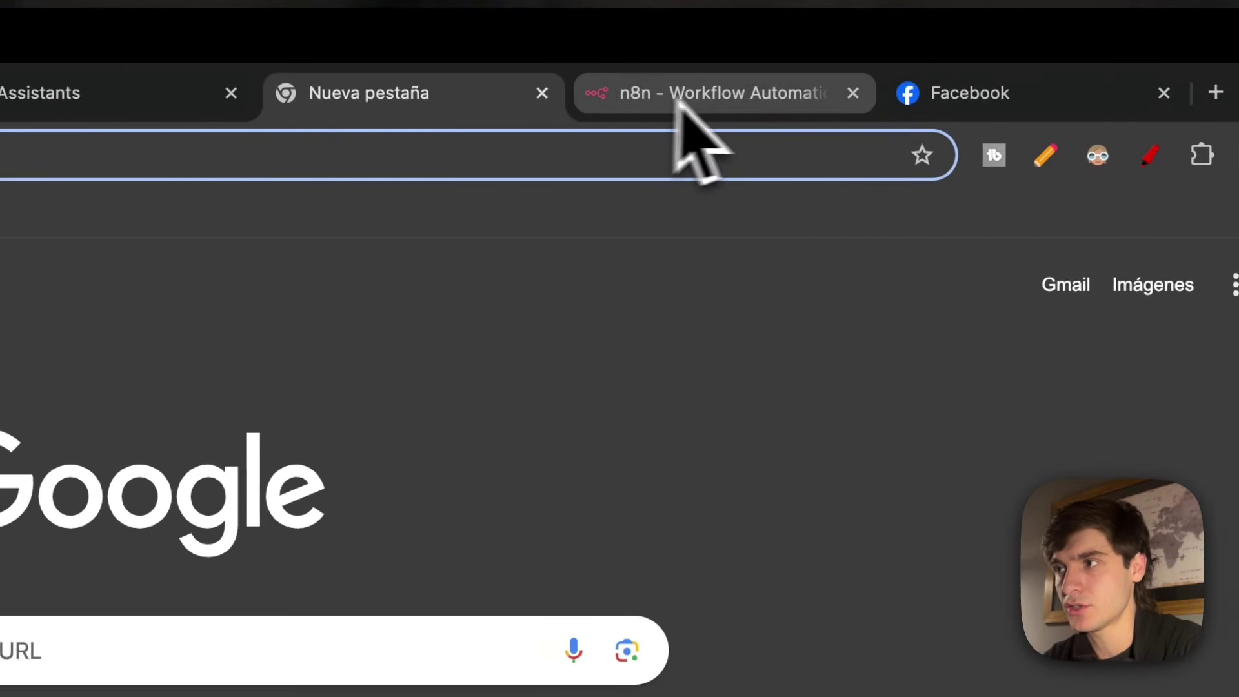
{"action": "type", "text": "telegram"}
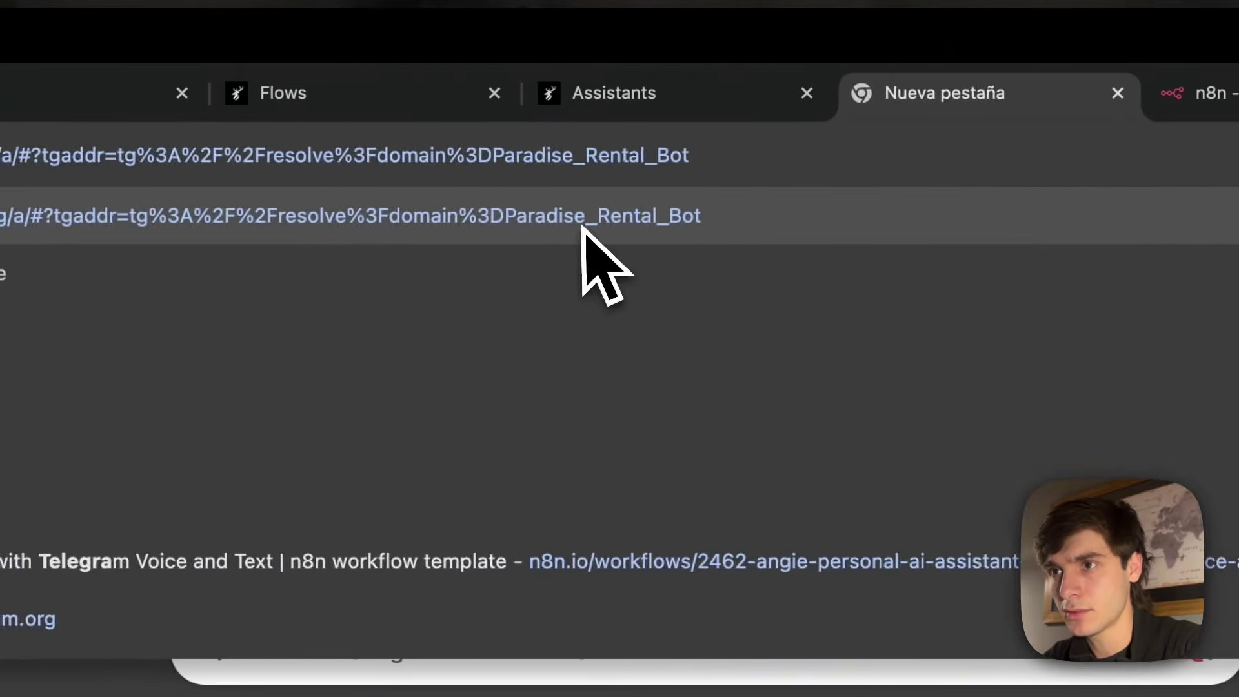
{"action": "left_click", "coordinate": [468, 219]}
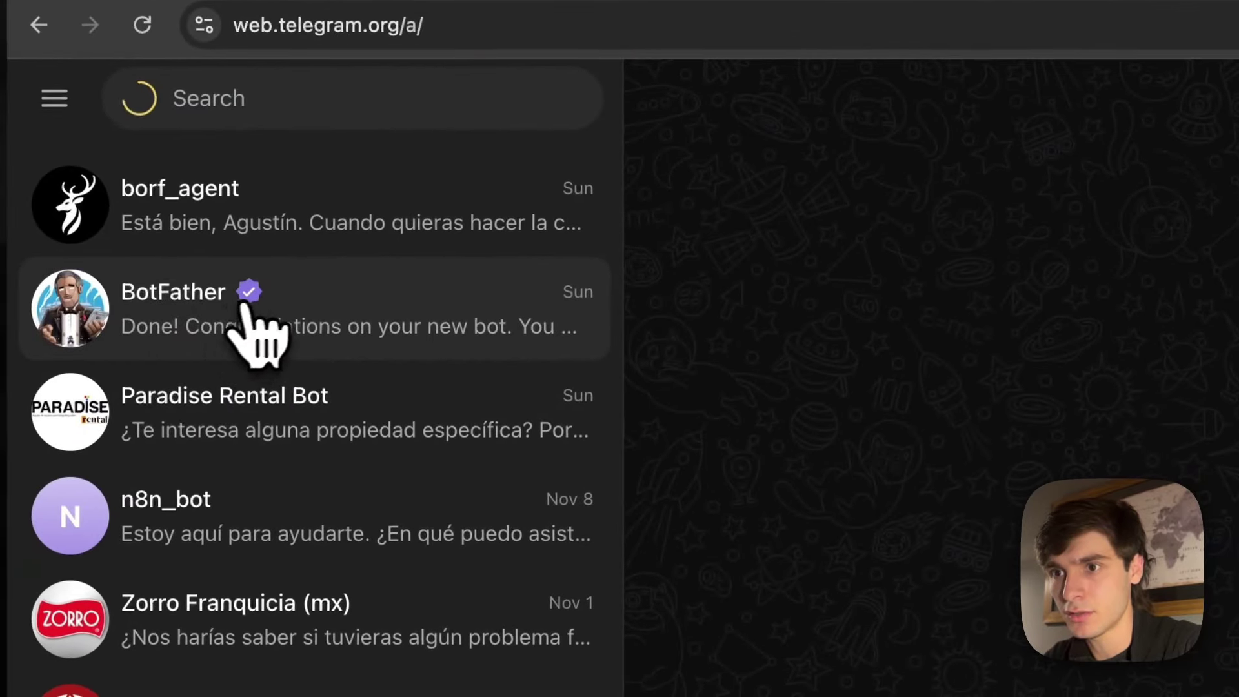
In BotFather, create a bot with a display name and an _ai_bot username, then copy its token.
{"action": "left_click", "coordinate": [264, 307]}
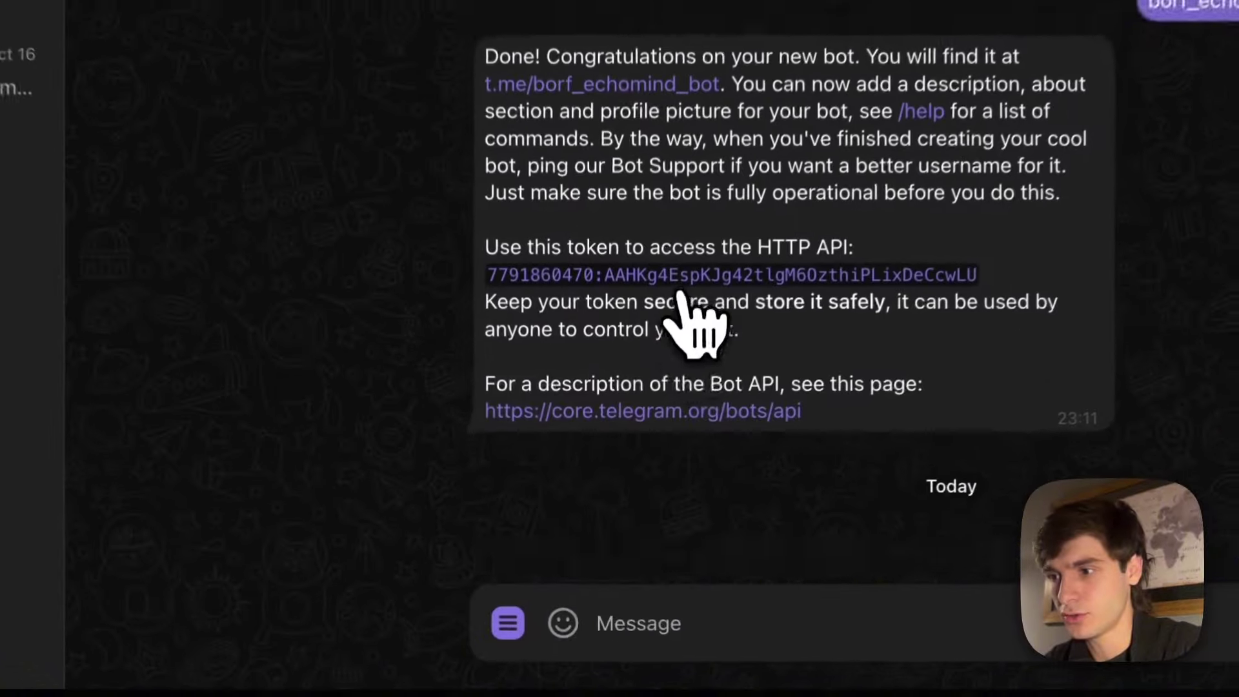
{"action": "scroll", "coordinate": [675, 297], "scroll_direction": "down", "scroll_amount": 2}
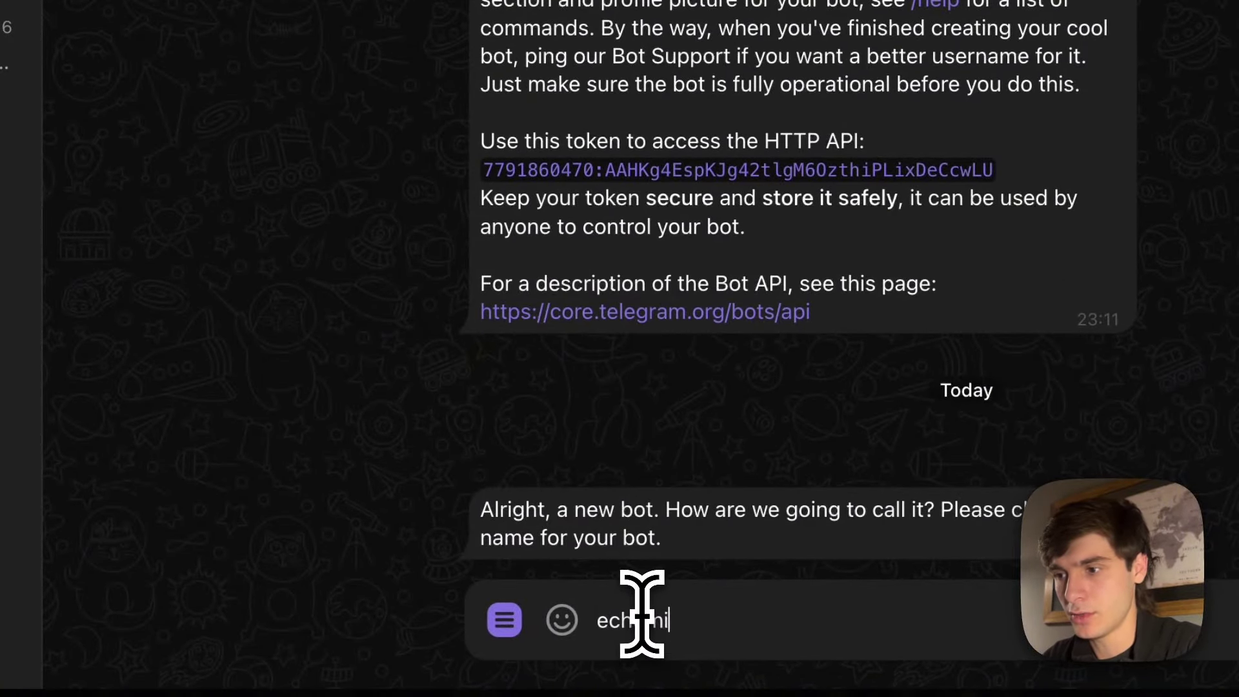
{"action": "type", "text": "nd_second"}
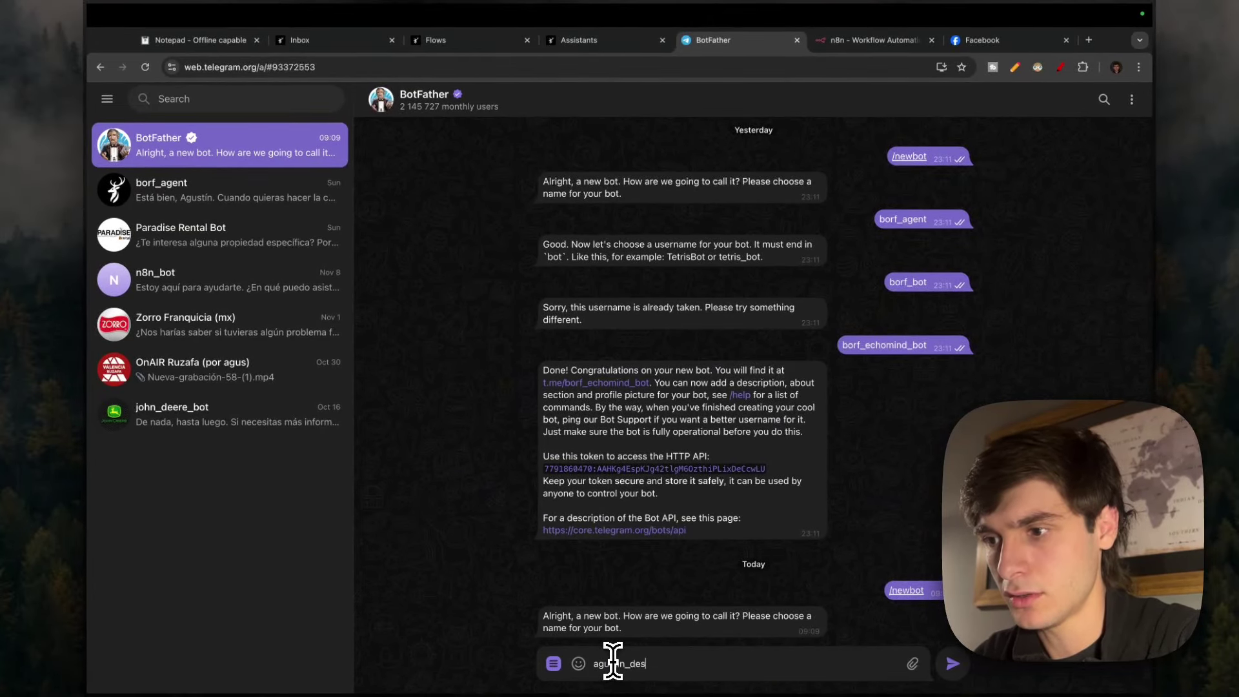
{"action": "key", "text": "Return"}
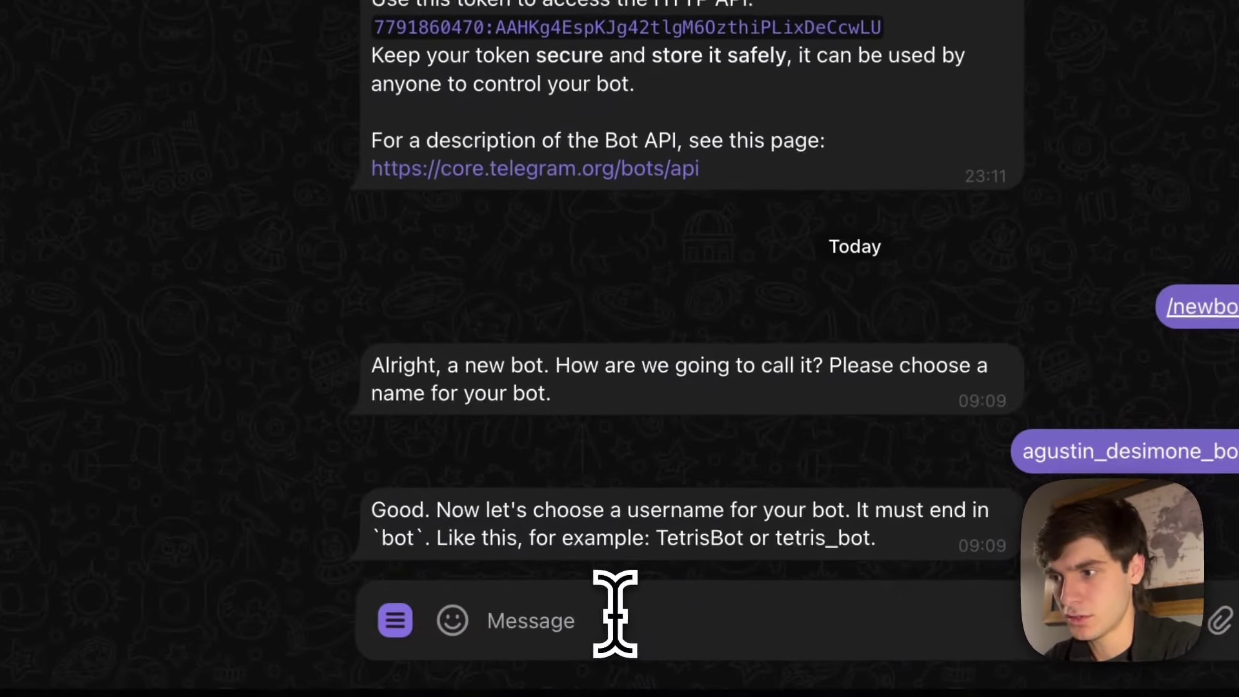
{"action": "type", "text": "agustin_ai_"}
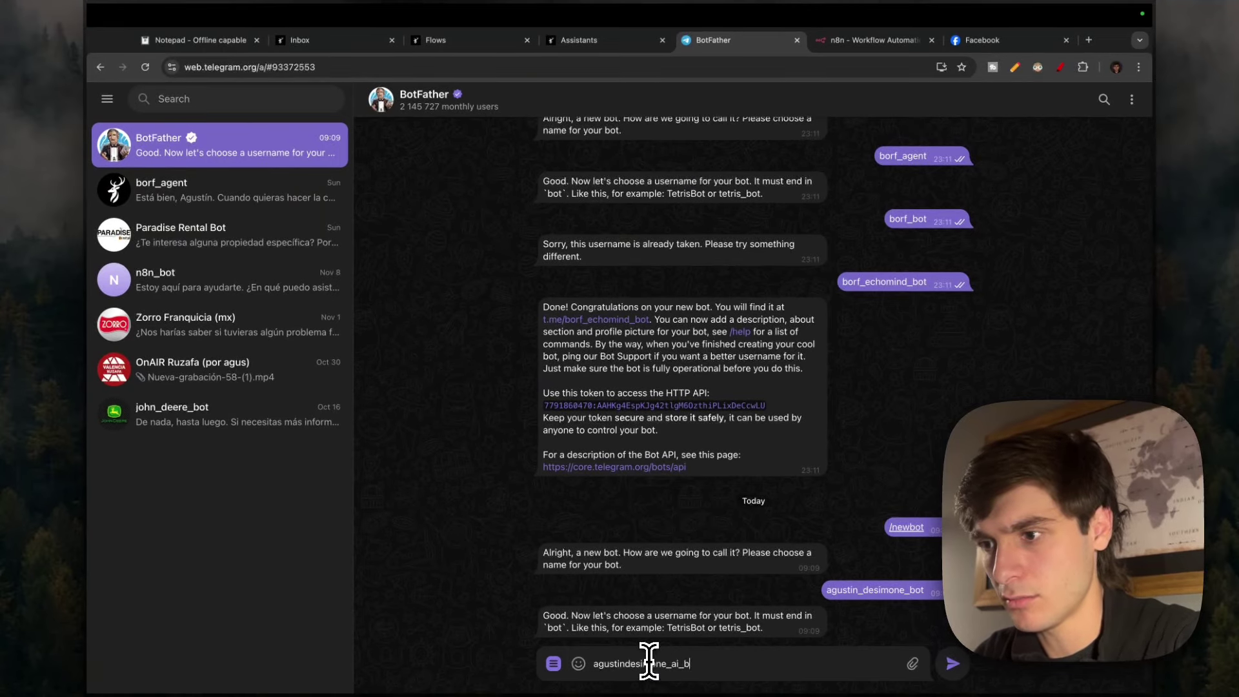
{"action": "key", "text": "Return"}
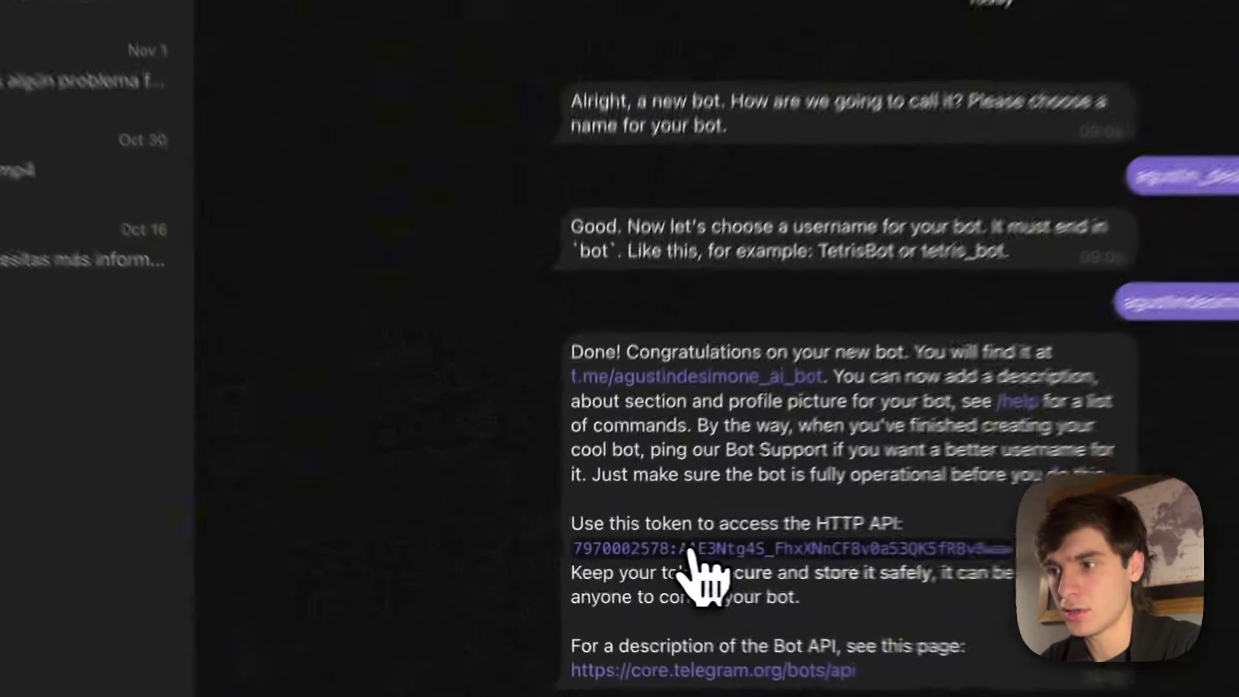
{"action": "left_click", "coordinate": [694, 555]}
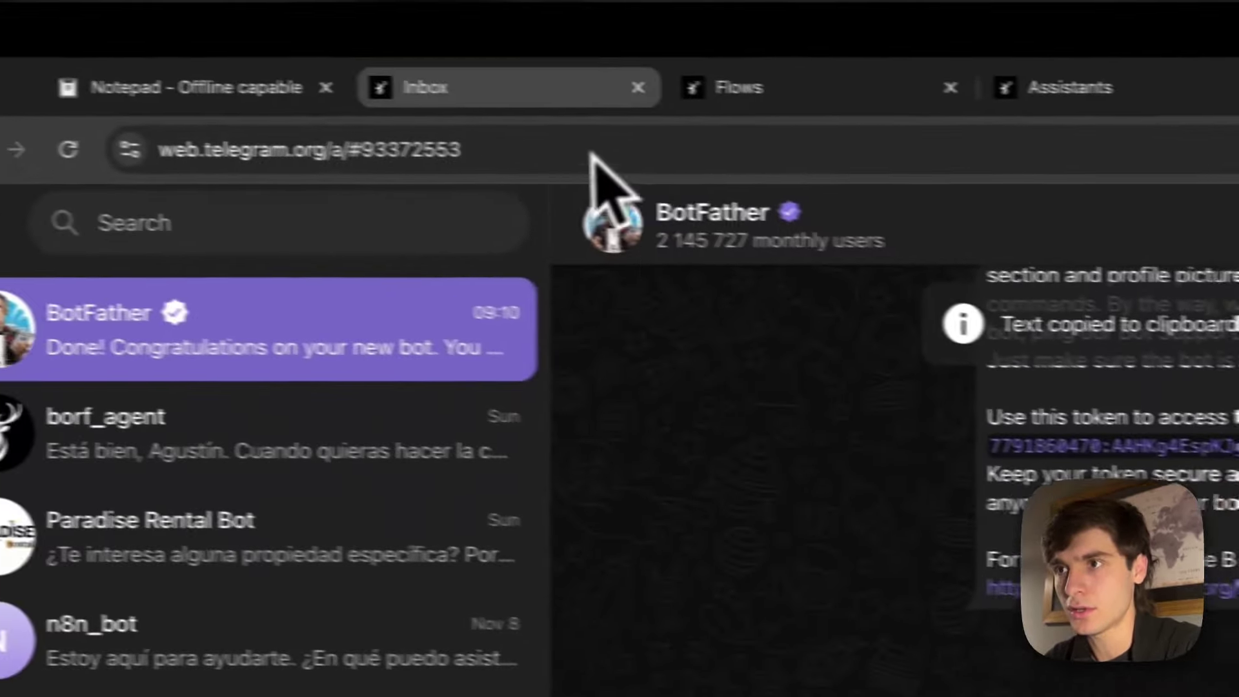
Start connecting a Telegram bot from the messaging channels in the account settings.
{"action": "left_click", "coordinate": [594, 83]}
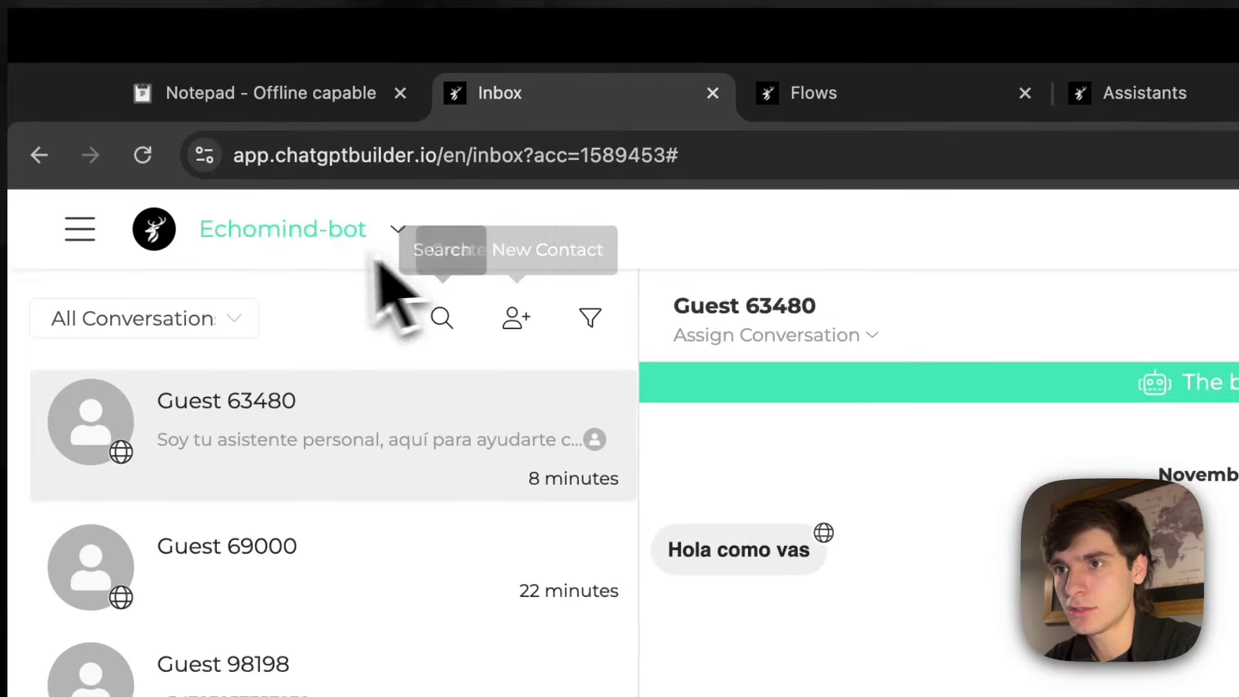
{"action": "left_click", "coordinate": [757, 113]}
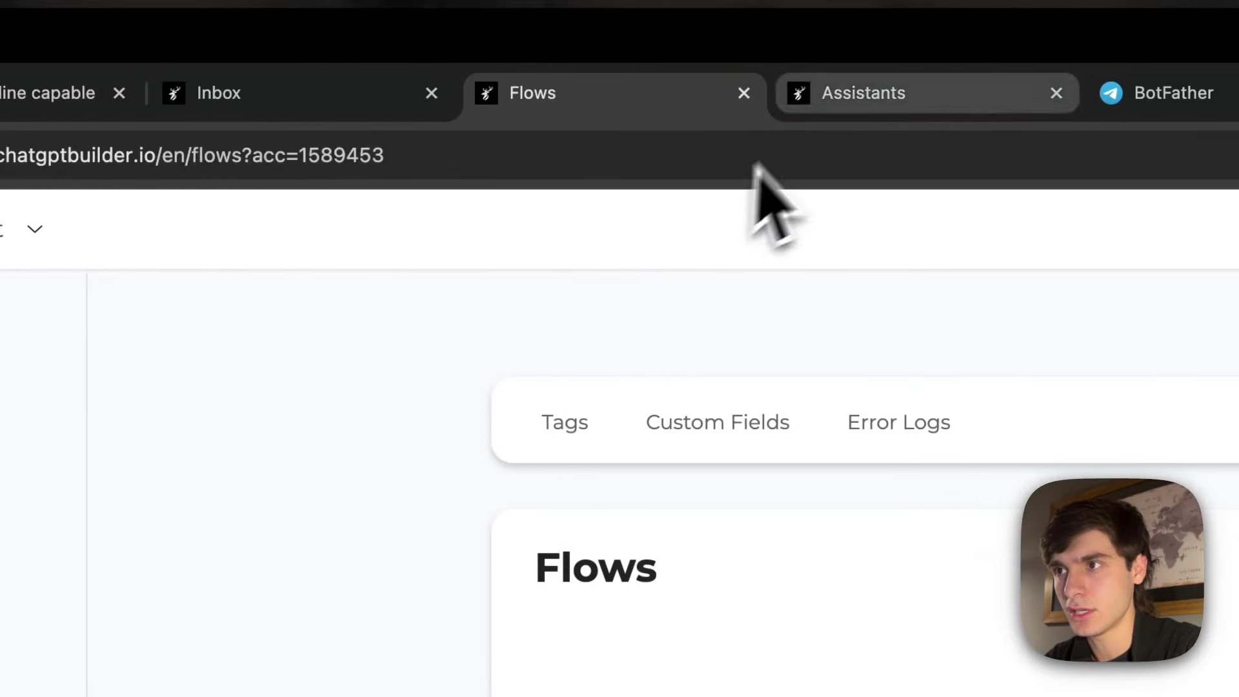
{"action": "left_click", "coordinate": [852, 97]}
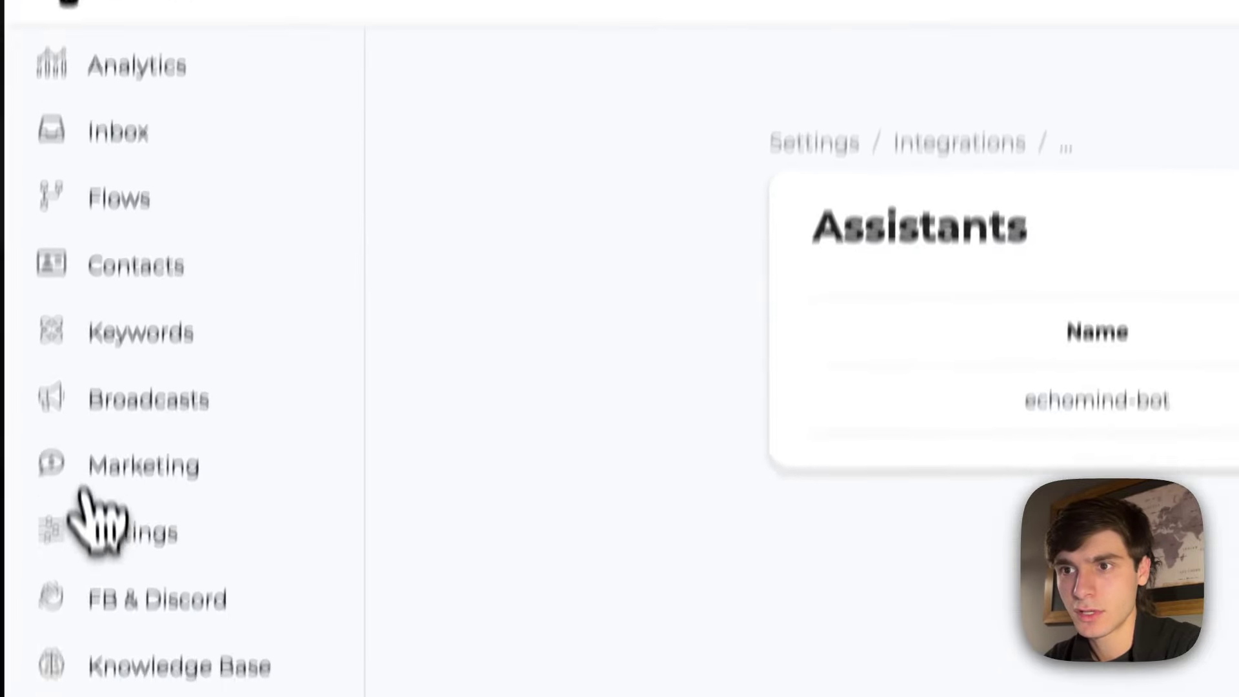
{"action": "left_click", "coordinate": [97, 667]}
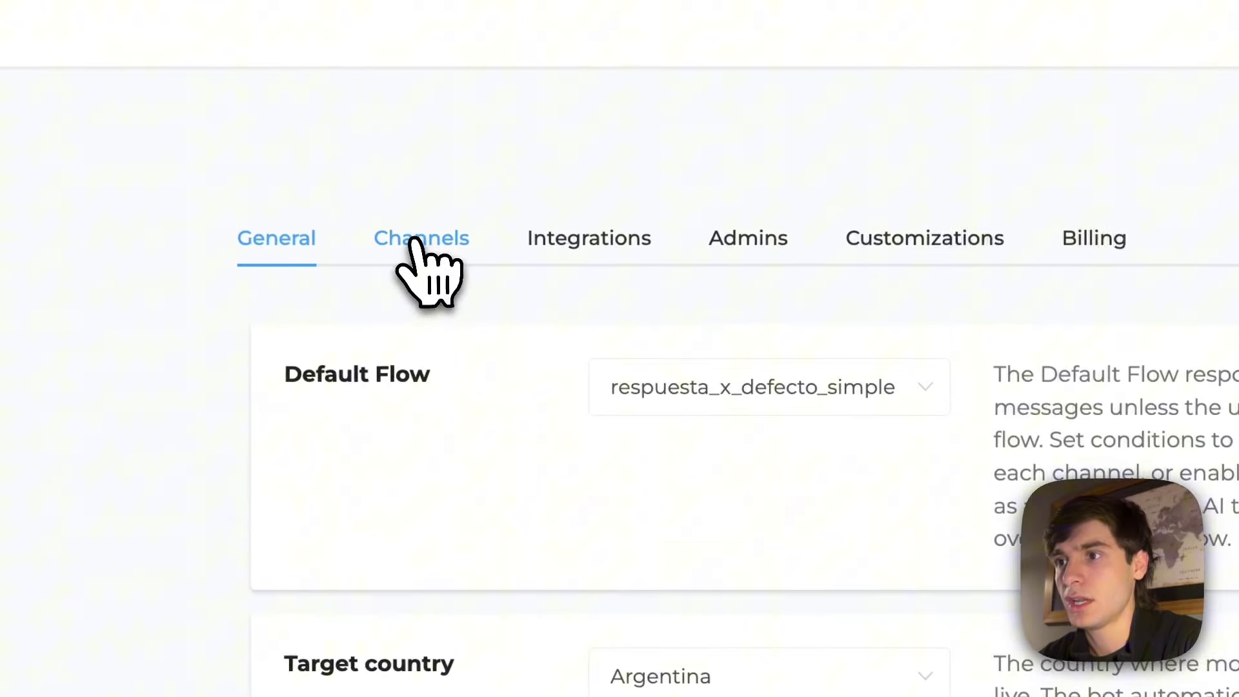
{"action": "left_click", "coordinate": [414, 240]}
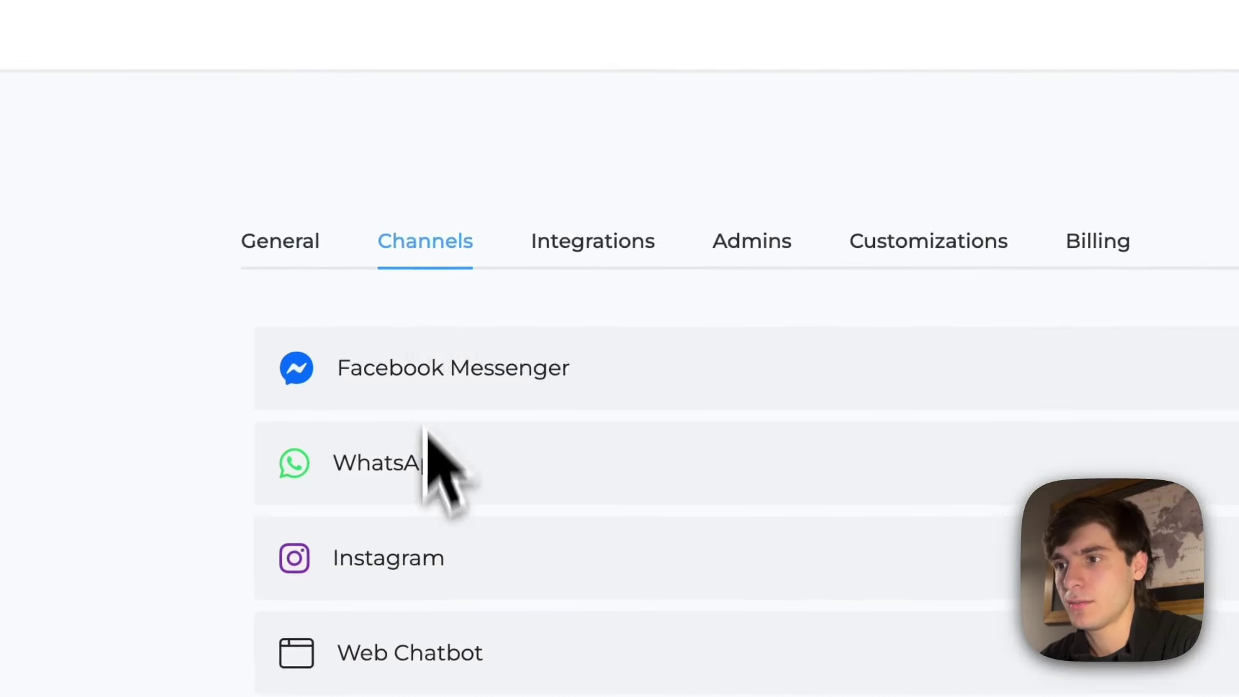
{"action": "left_click", "coordinate": [459, 573]}
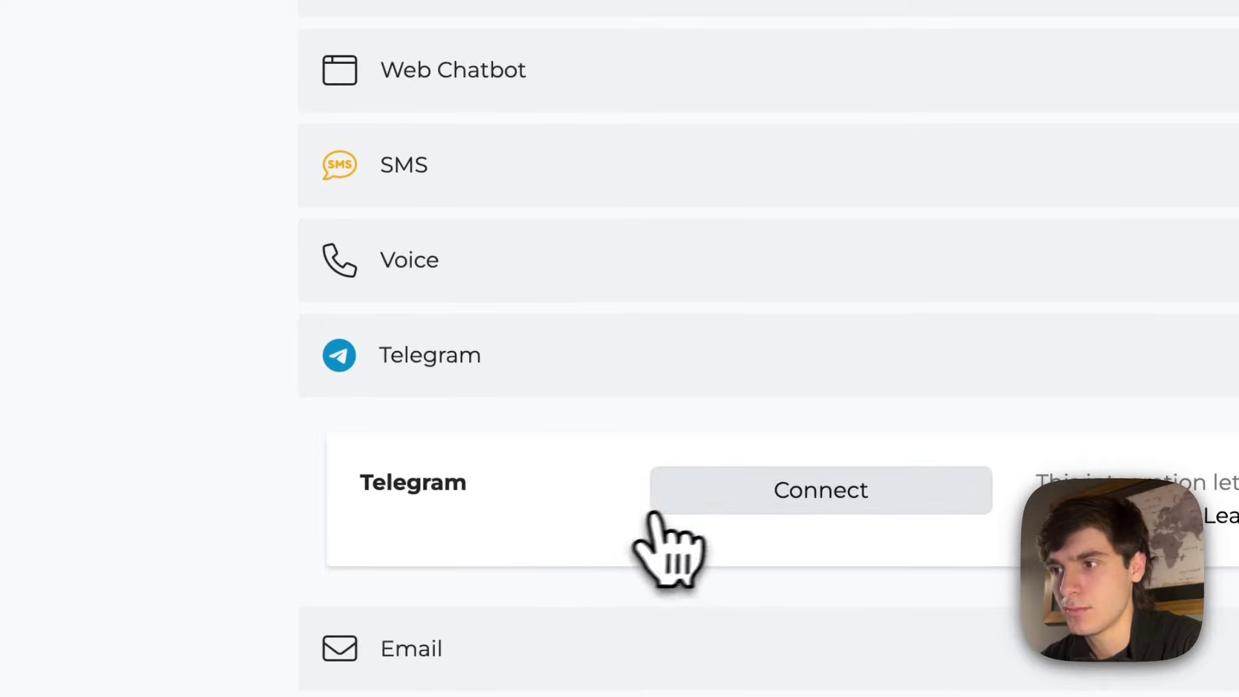
{"action": "left_click", "coordinate": [709, 507]}
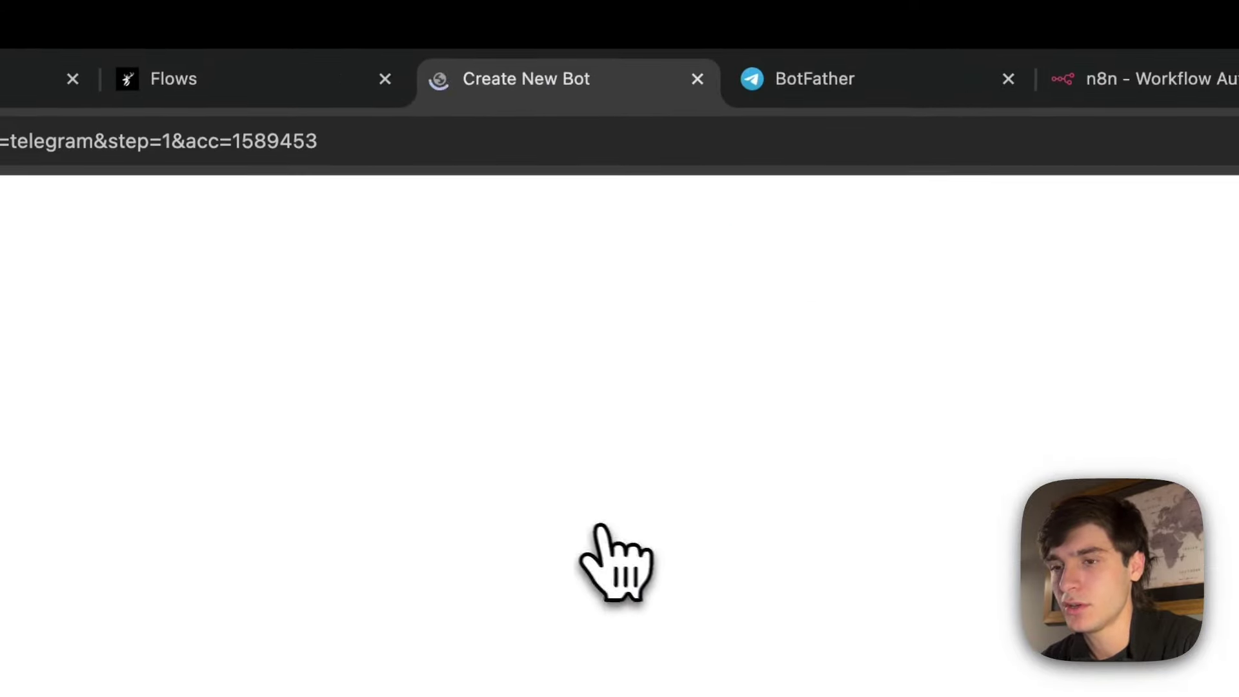
Paste the BotFather token into the Bot Token field and connect the Telegram channel.
{"action": "left_click", "coordinate": [814, 83]}
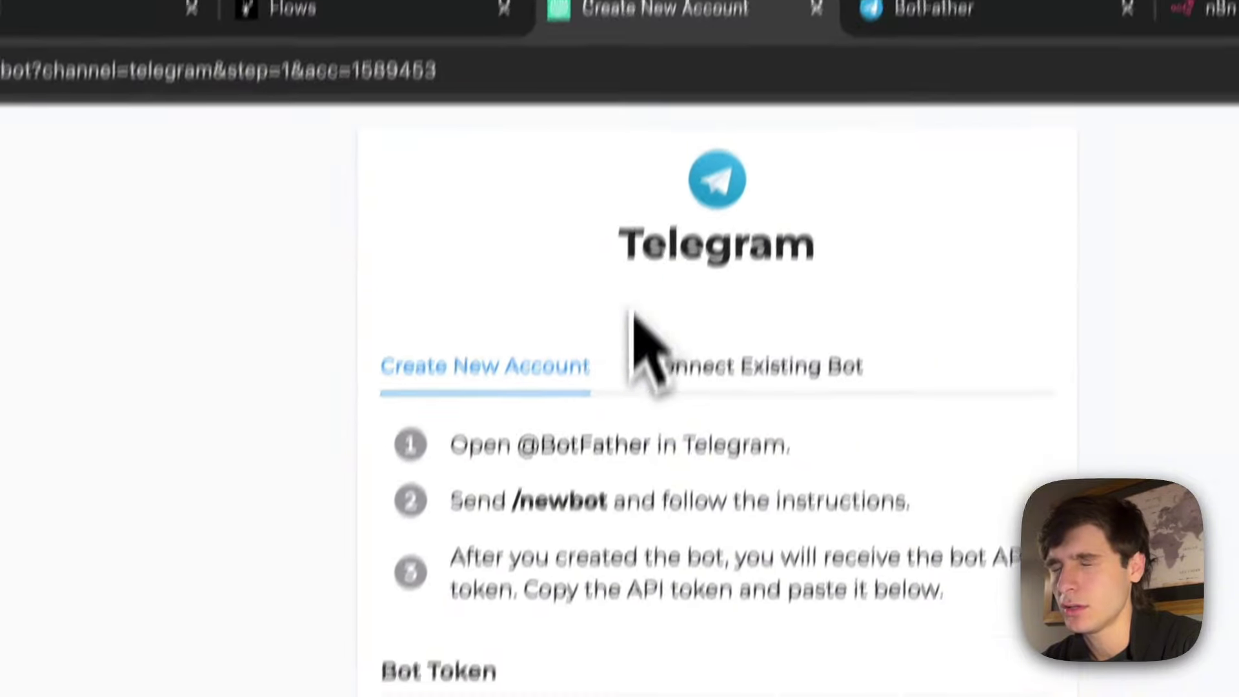
{"action": "left_click", "coordinate": [532, 607]}
{"action": "key", "text": "ctrl+v"}
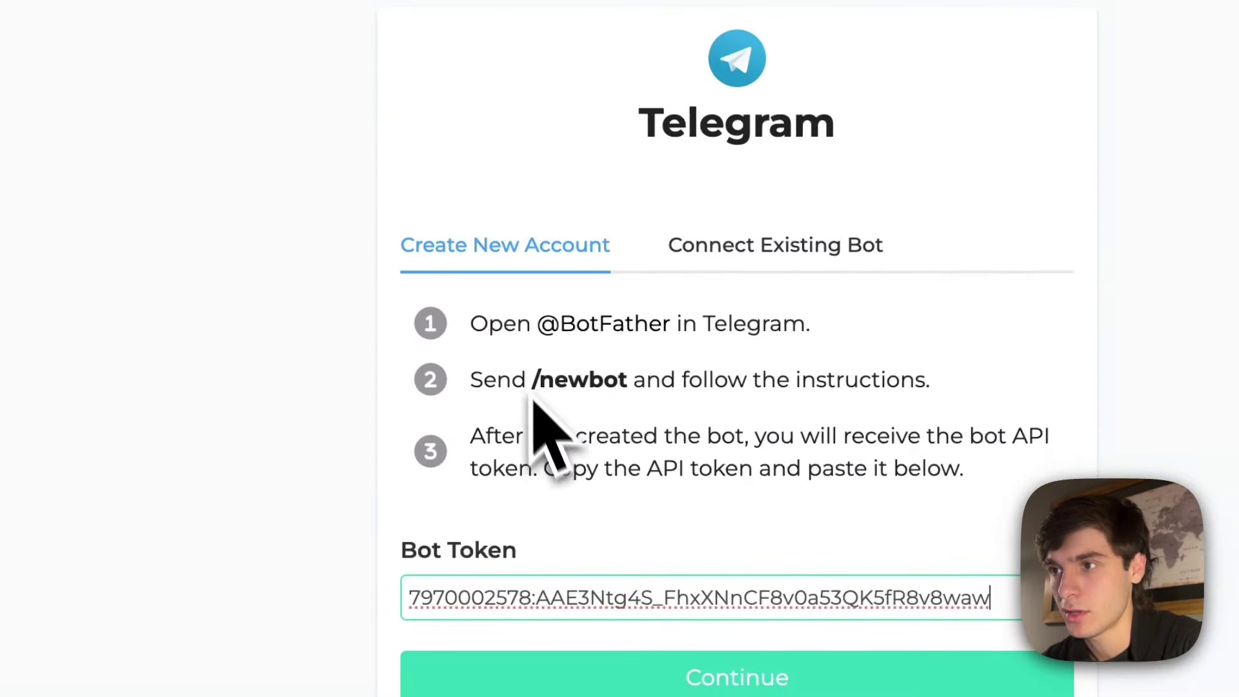
{"action": "left_click", "coordinate": [572, 330]}
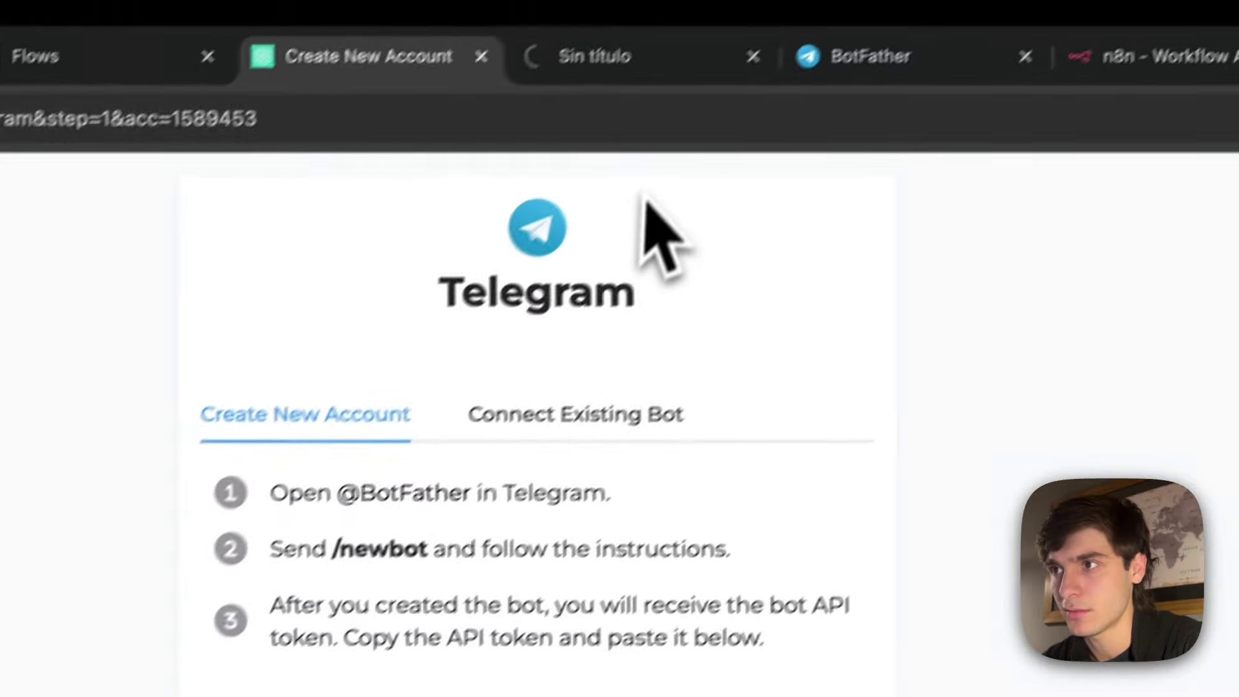
{"action": "left_click", "coordinate": [603, 103]}
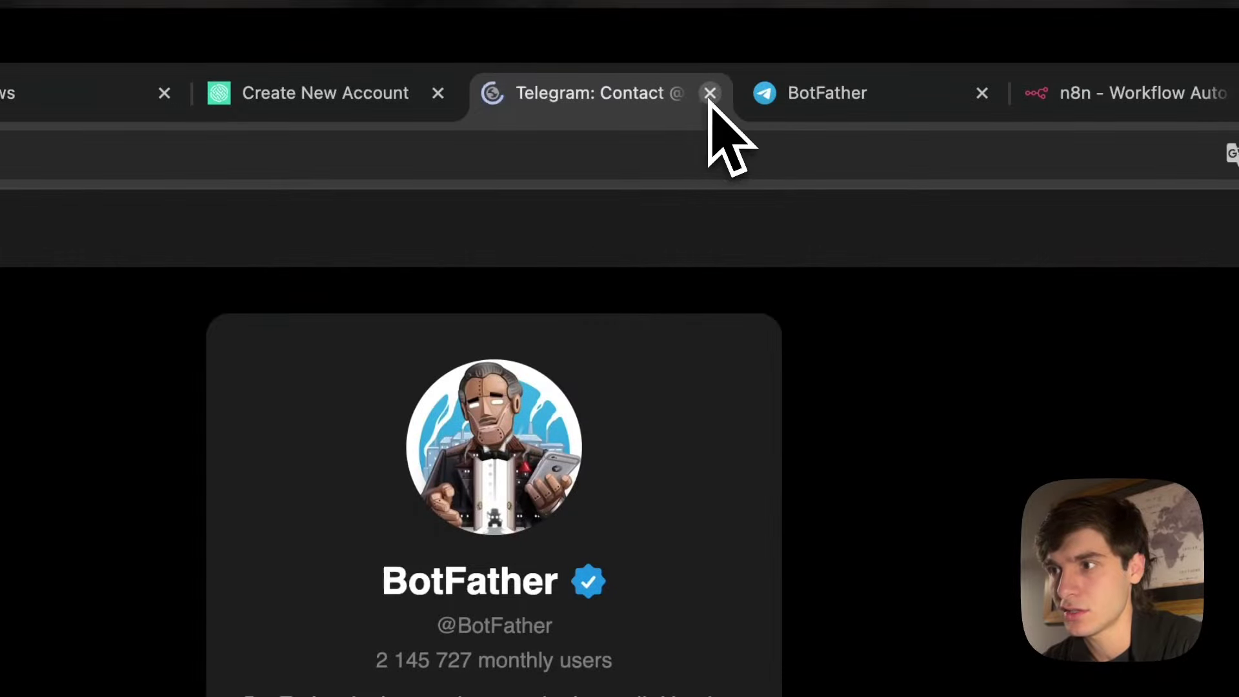
{"action": "left_click", "coordinate": [710, 94]}
{"action": "left_click", "coordinate": [576, 591]}
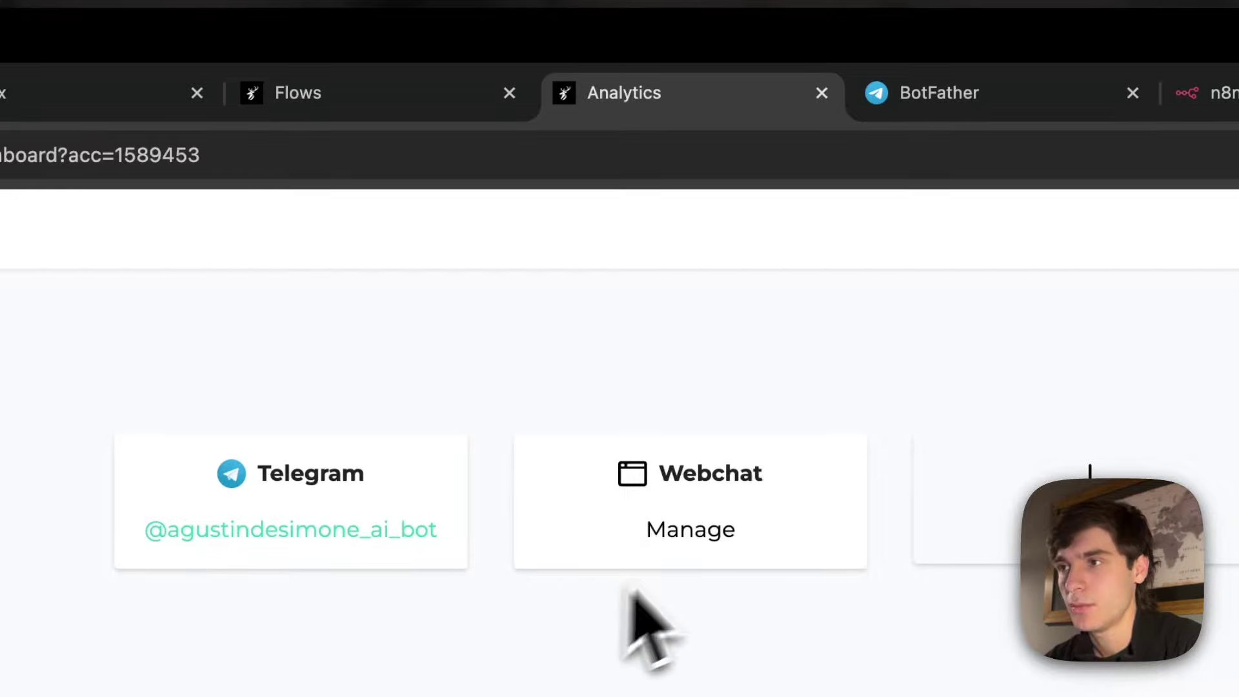
{"action": "left_click", "coordinate": [929, 94]}
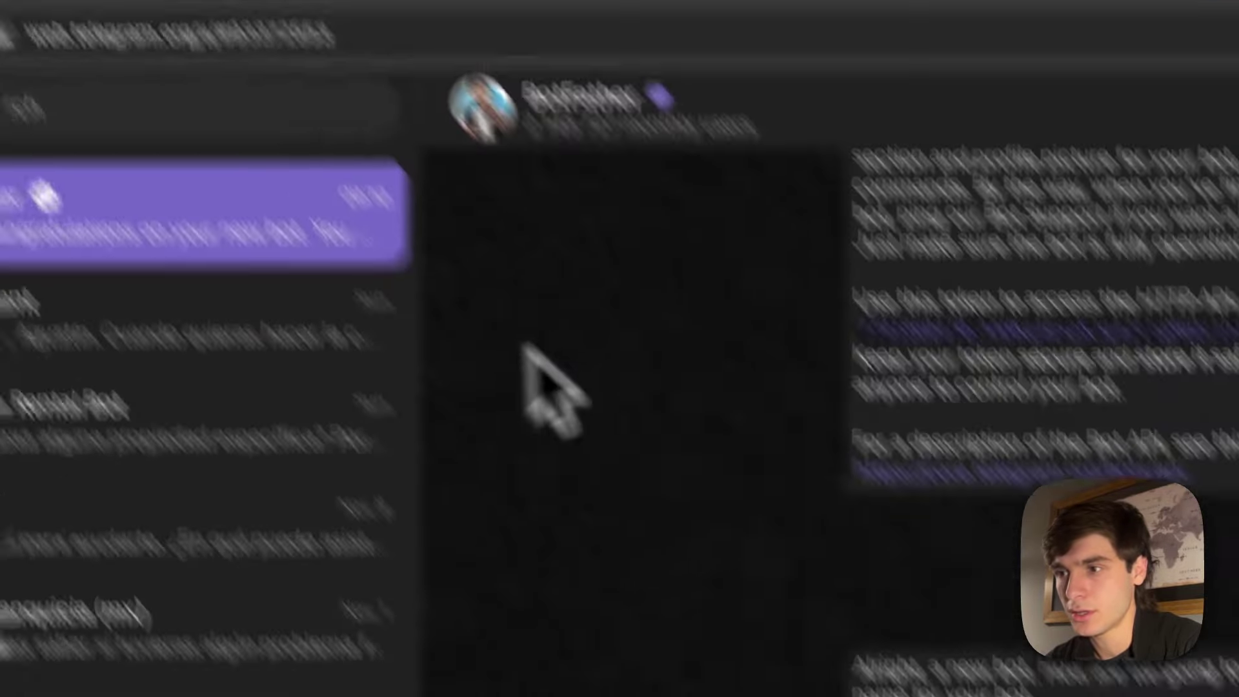
Open the new bot's profile editor from Bot Info and choose to change its photo.
{"action": "left_click", "coordinate": [586, 429]}
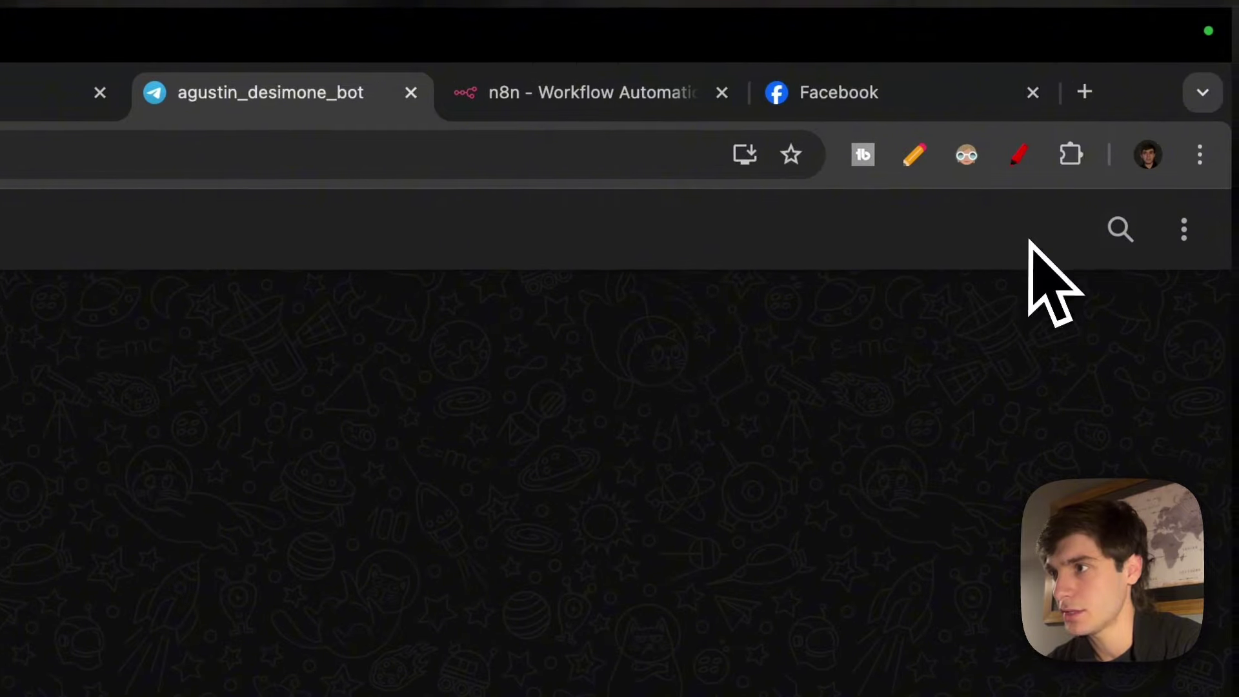
{"action": "left_click", "coordinate": [1184, 230]}
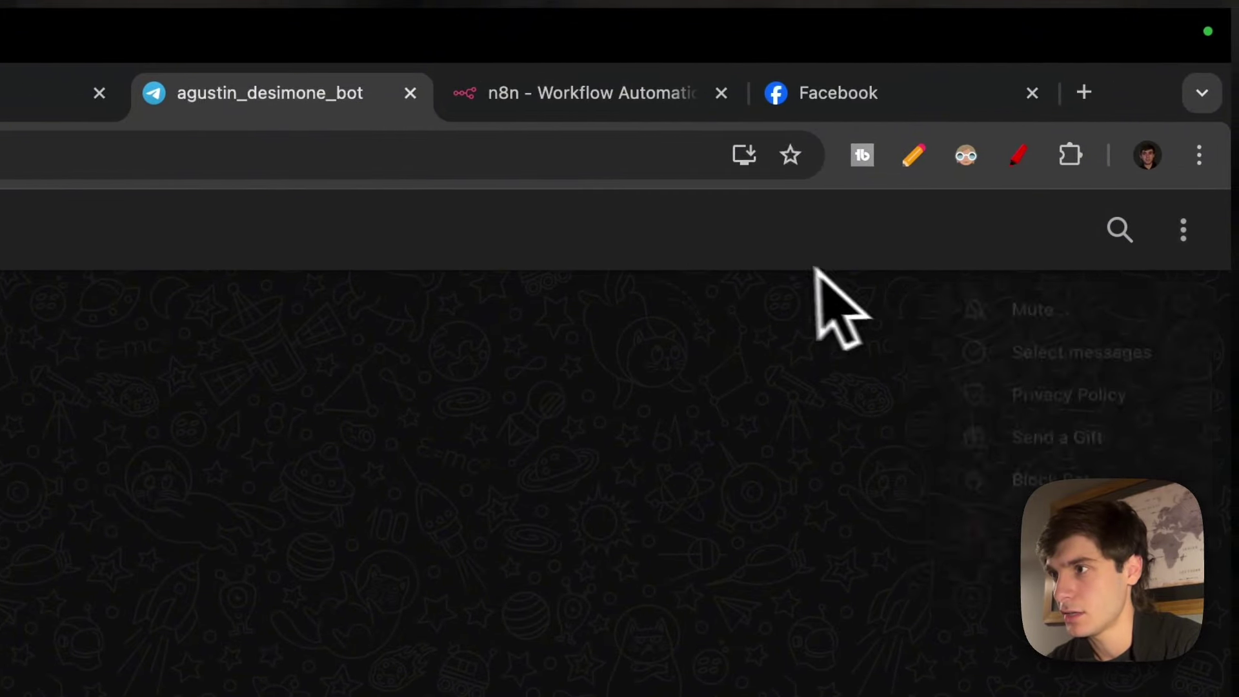
{"action": "left_click", "coordinate": [815, 261]}
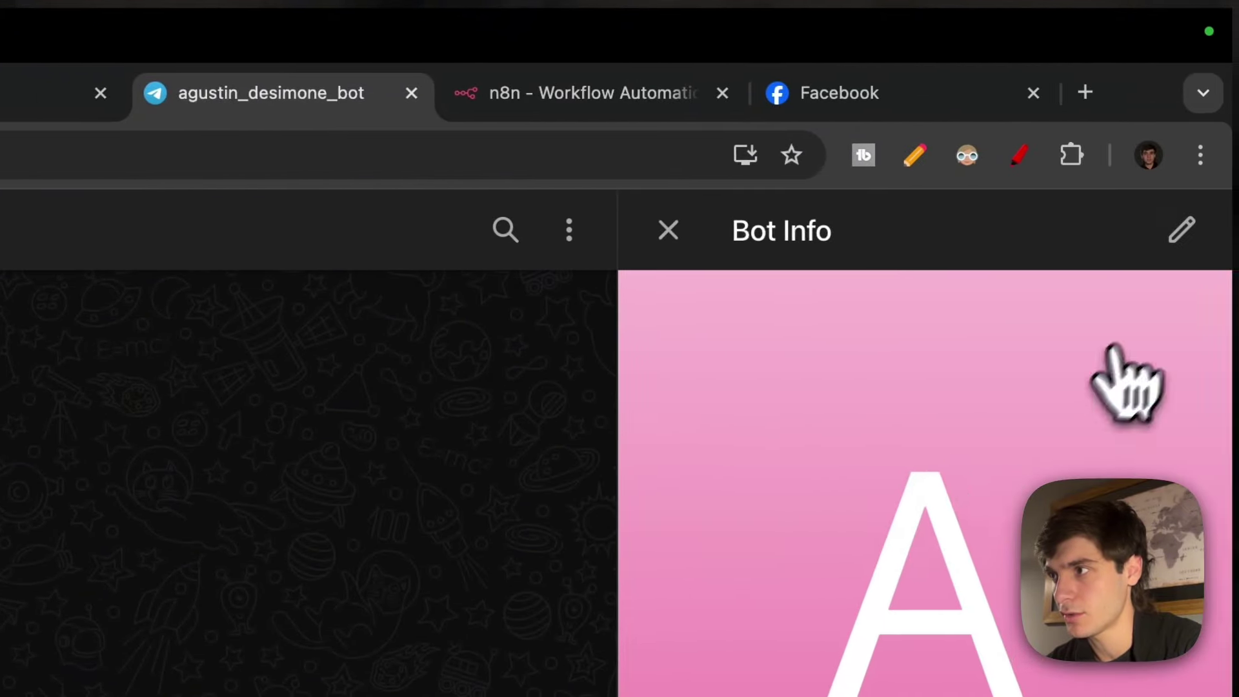
{"action": "left_click", "coordinate": [1182, 230]}
{"action": "left_click", "coordinate": [982, 407]}
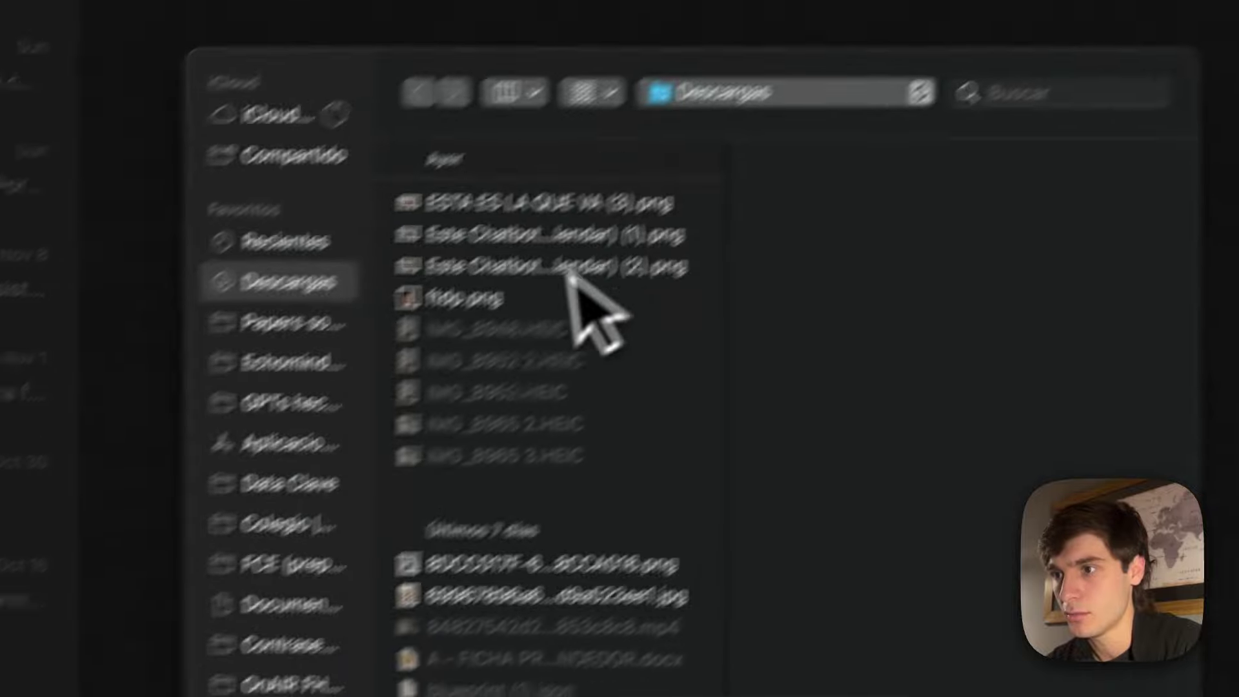
{"action": "scroll", "coordinate": [645, 452], "scroll_direction": "down", "scroll_amount": 1}
{"action": "scroll", "coordinate": [645, 503], "scroll_direction": "down", "scroll_amount": 2}
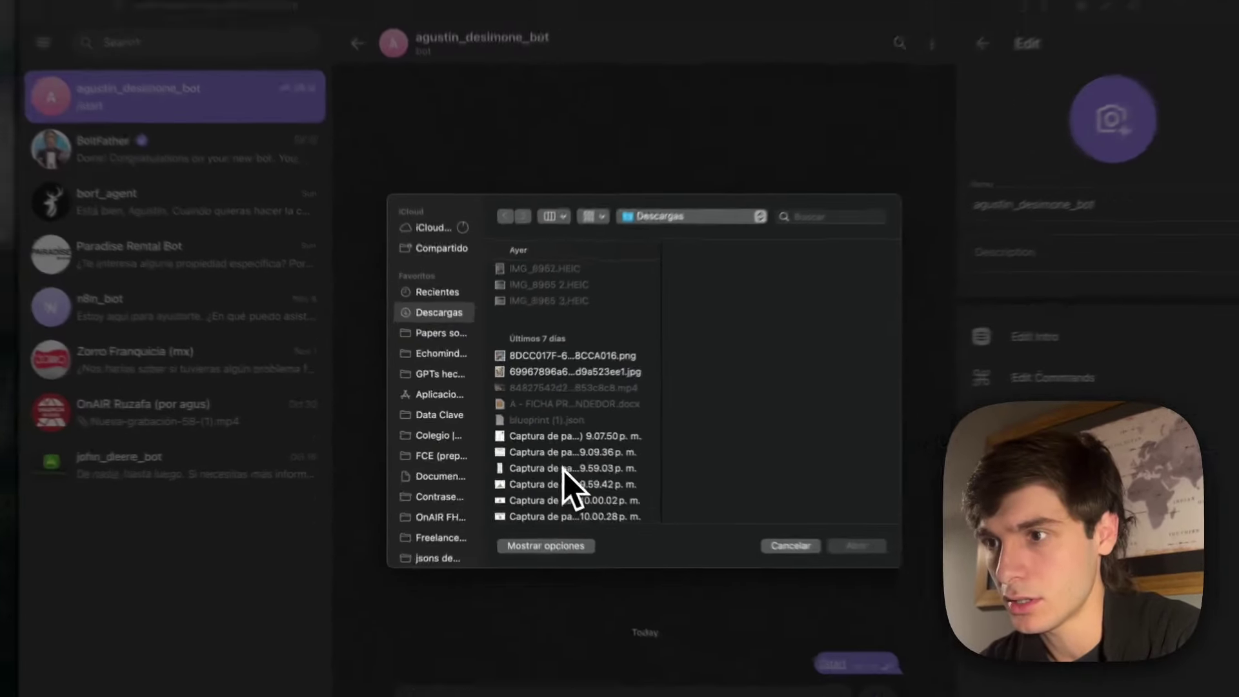
{"action": "scroll", "coordinate": [650, 536], "scroll_direction": "up", "scroll_amount": 5}
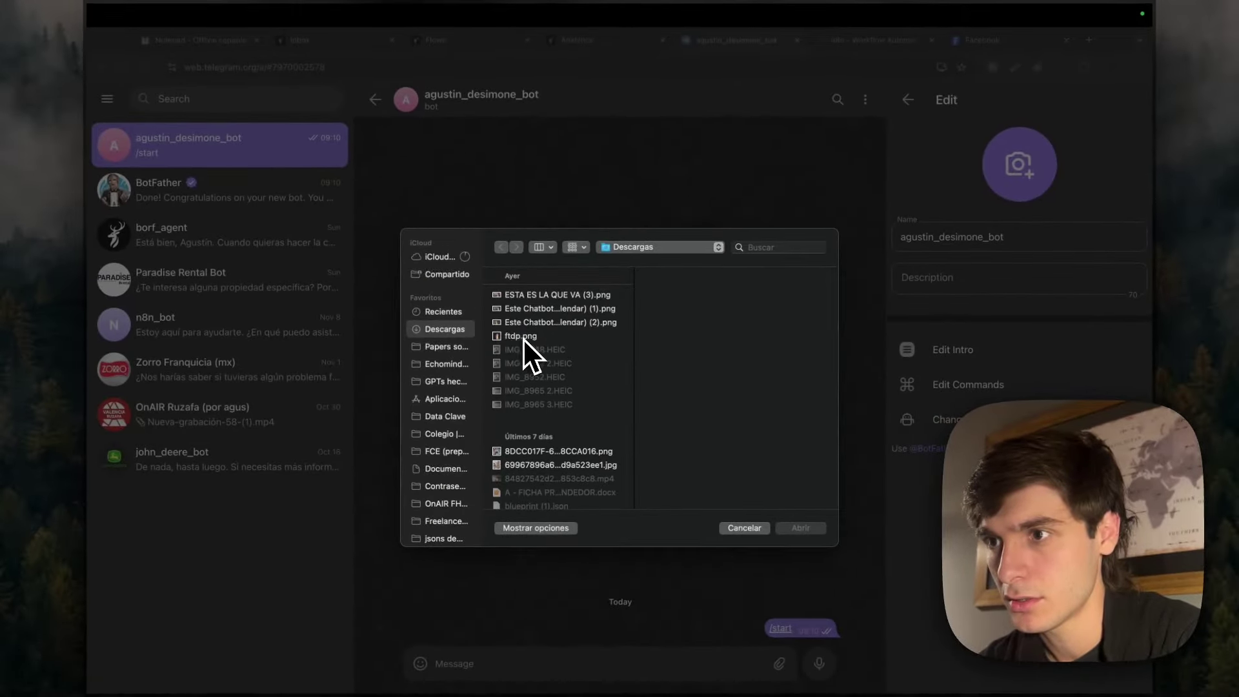
Search the computer for the profile picture file, then return to the Descargas folder.
{"action": "left_click", "coordinate": [523, 339]}
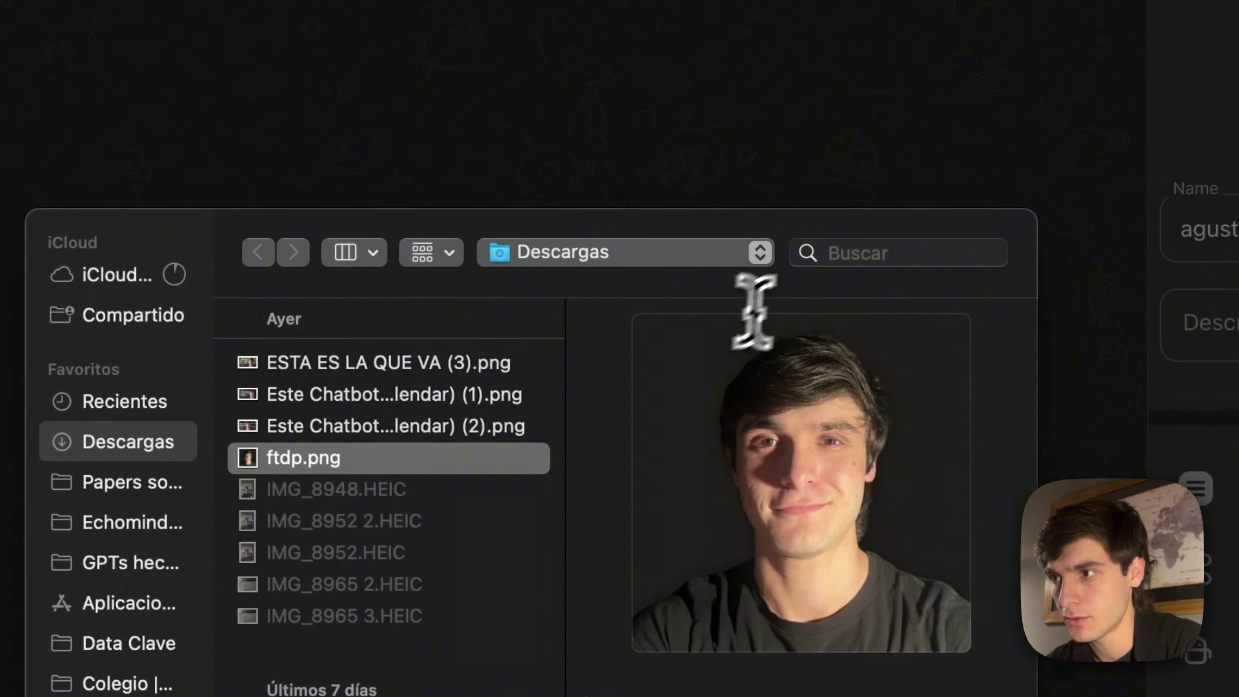
{"action": "left_click", "coordinate": [852, 250]}
{"action": "type", "text": "fotodeper"}
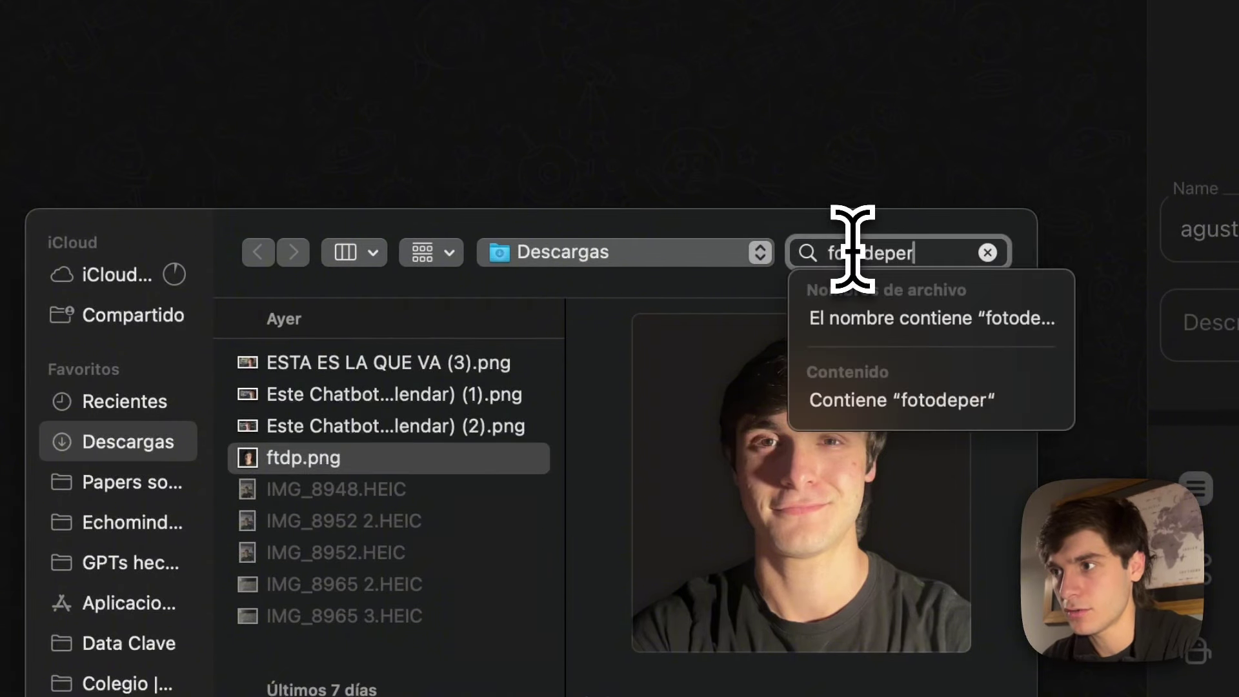
{"action": "type", "text": "fil"}
{"action": "left_click", "coordinate": [541, 352]}
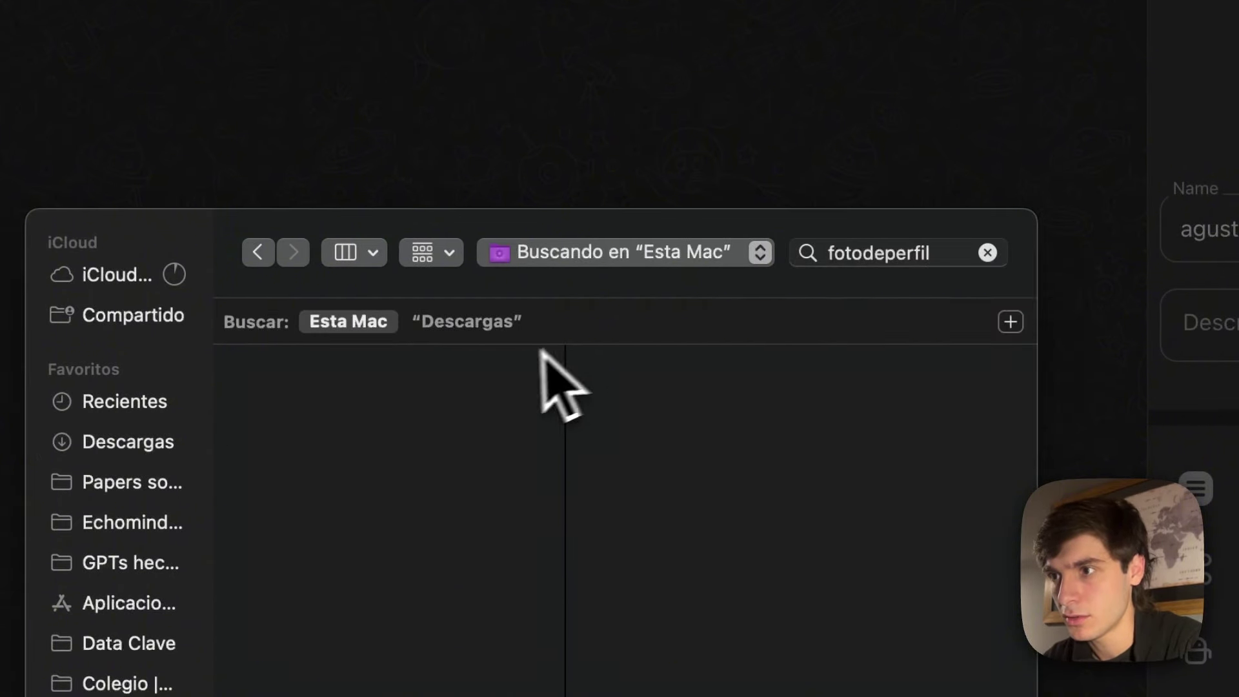
{"action": "left_click", "coordinate": [924, 255]}
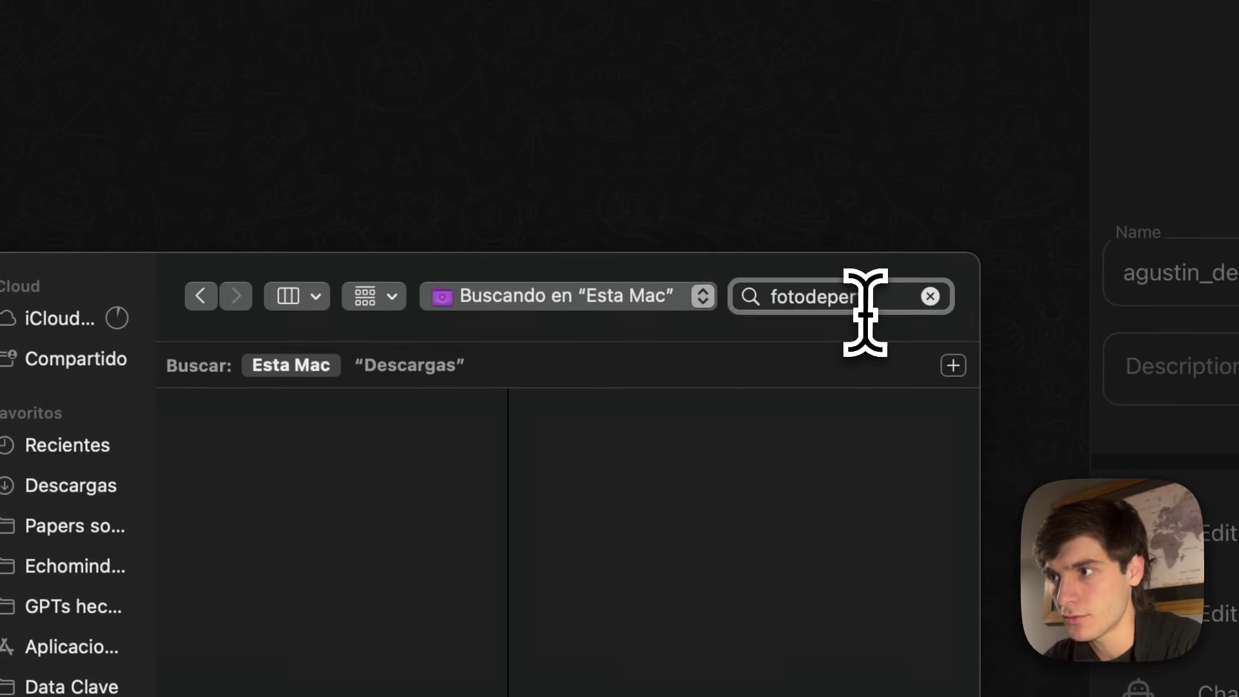
{"action": "key", "text": "BackSpace"}
{"action": "key", "text": "BackSpace"}
{"action": "key", "text": "BackSpace"}
{"action": "key", "text": "BackSpace"}
{"action": "key", "text": "BackSpace"}
{"action": "key", "text": "super+a"}
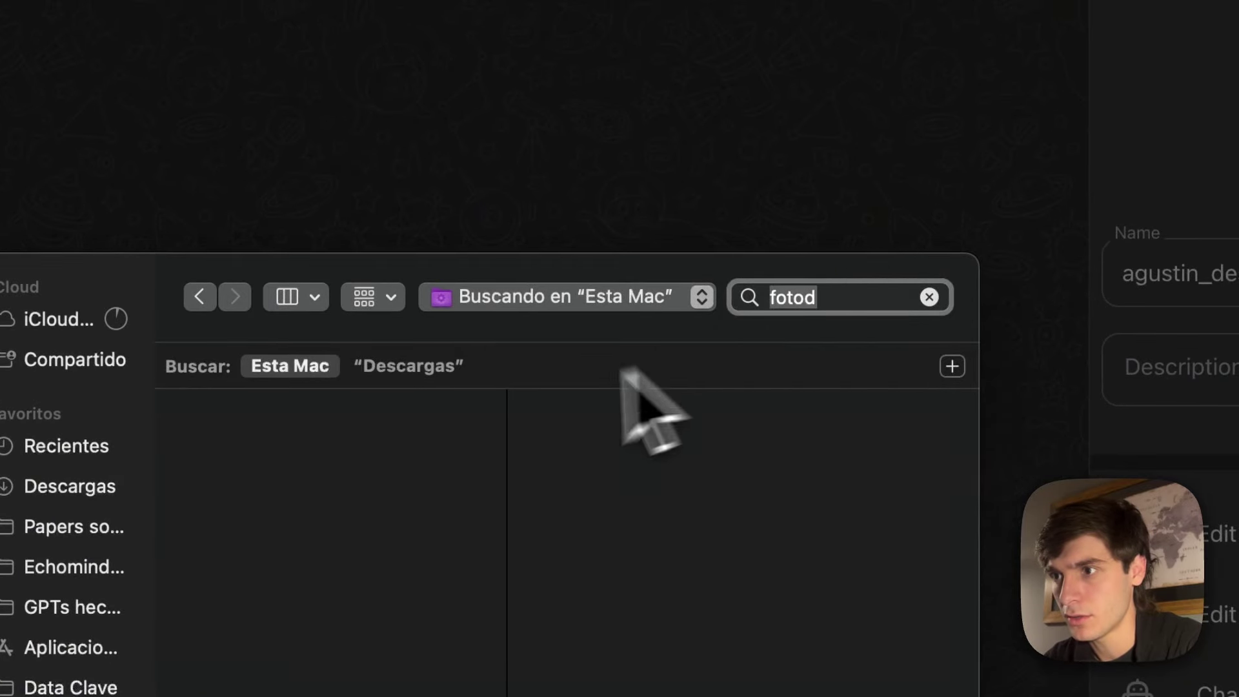
{"action": "key", "text": "BackSpace"}
{"action": "key", "text": "BackSpace"}
{"action": "key", "text": "BackSpace"}
{"action": "key", "text": "BackSpace"}
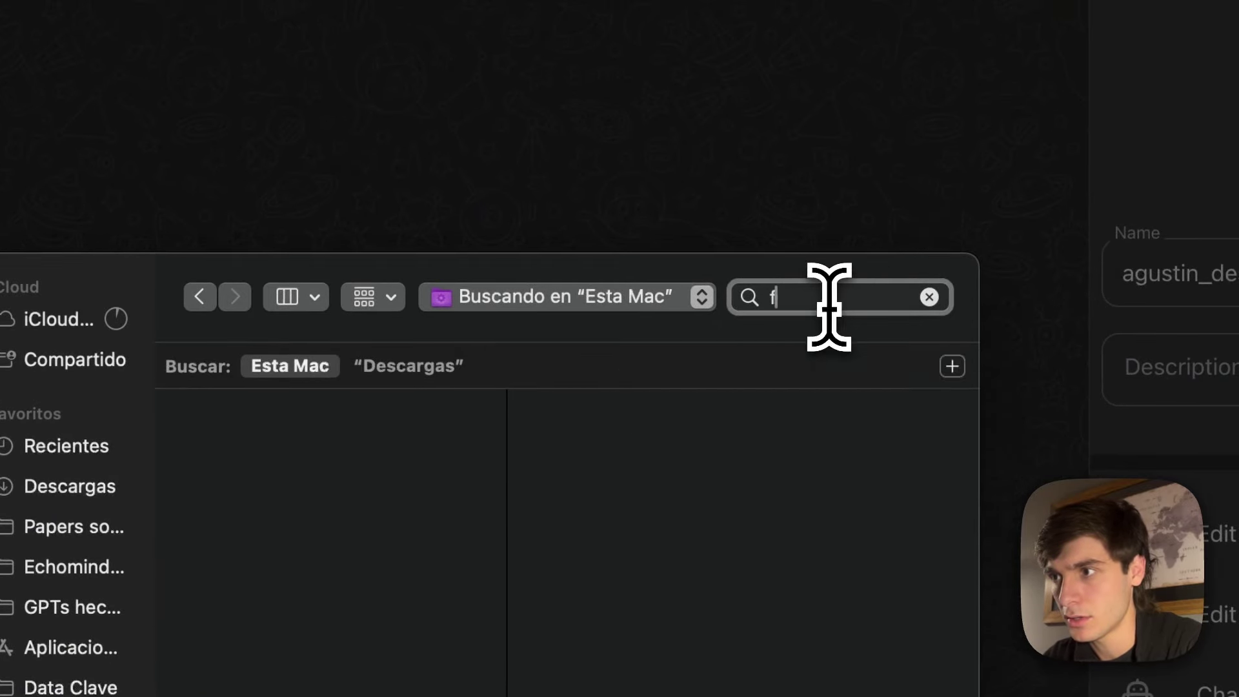
{"action": "type", "text": "perfil"}
{"action": "key", "text": "Return"}
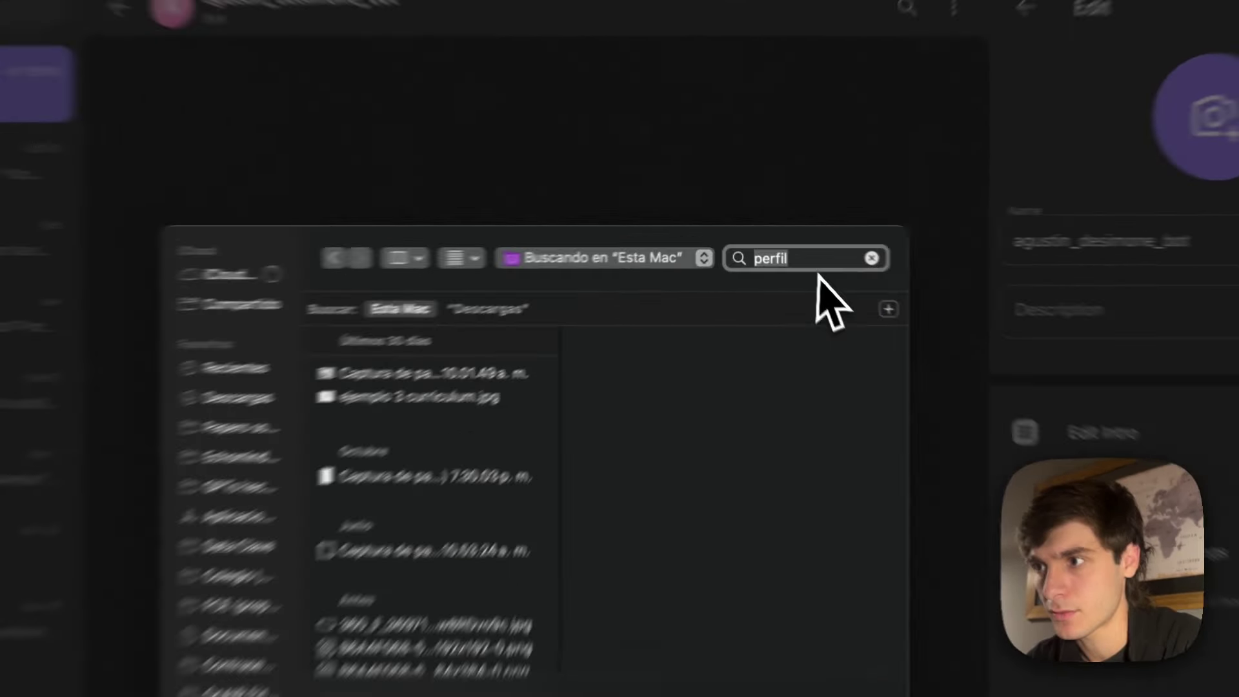
{"action": "left_click", "coordinate": [817, 247]}
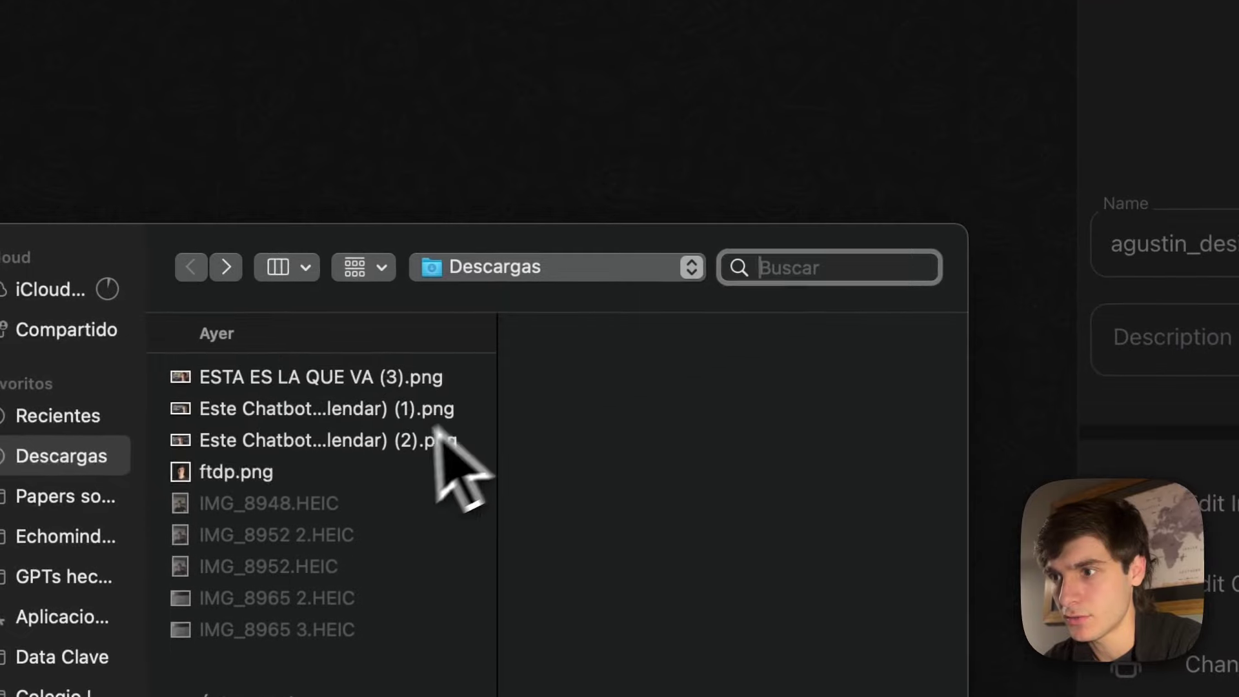
Set ftdp.png as the bot's profile photo and confirm the crop.
{"action": "left_click", "coordinate": [562, 337]}
{"action": "double_click", "coordinate": [331, 476]}
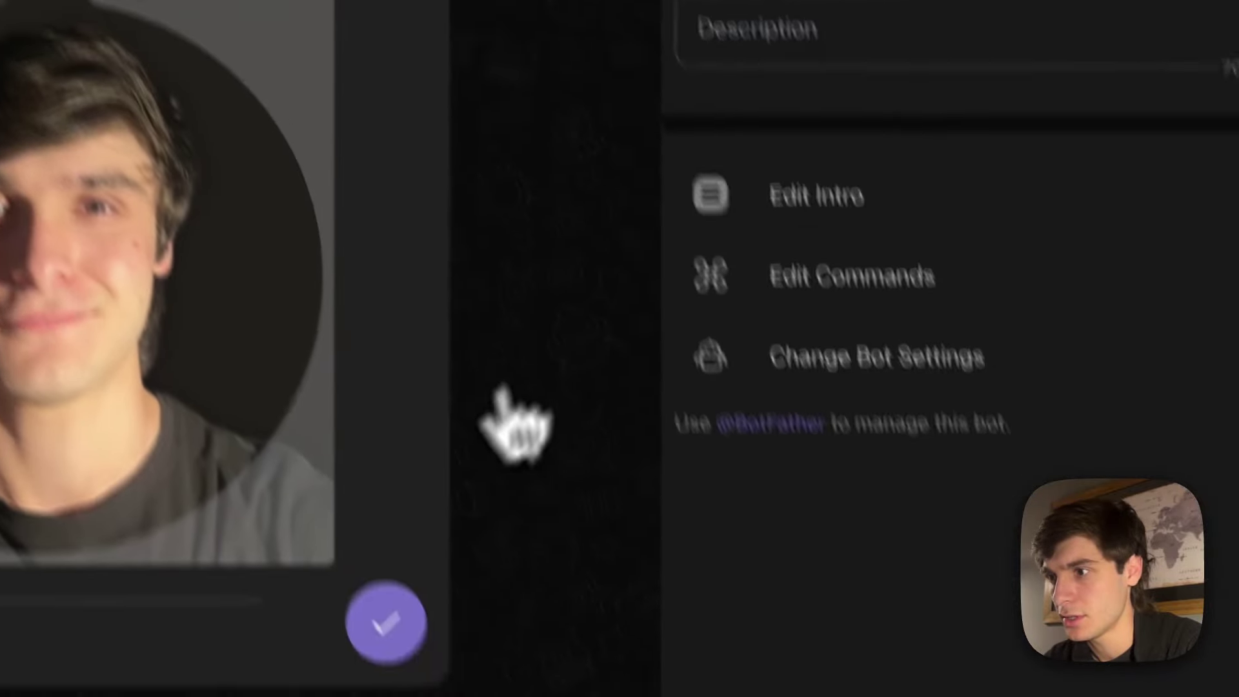
{"action": "left_click", "coordinate": [385, 625]}
Write a bot description inviting users to talk with the owner's AI assistant.
{"action": "left_click", "coordinate": [812, 151]}
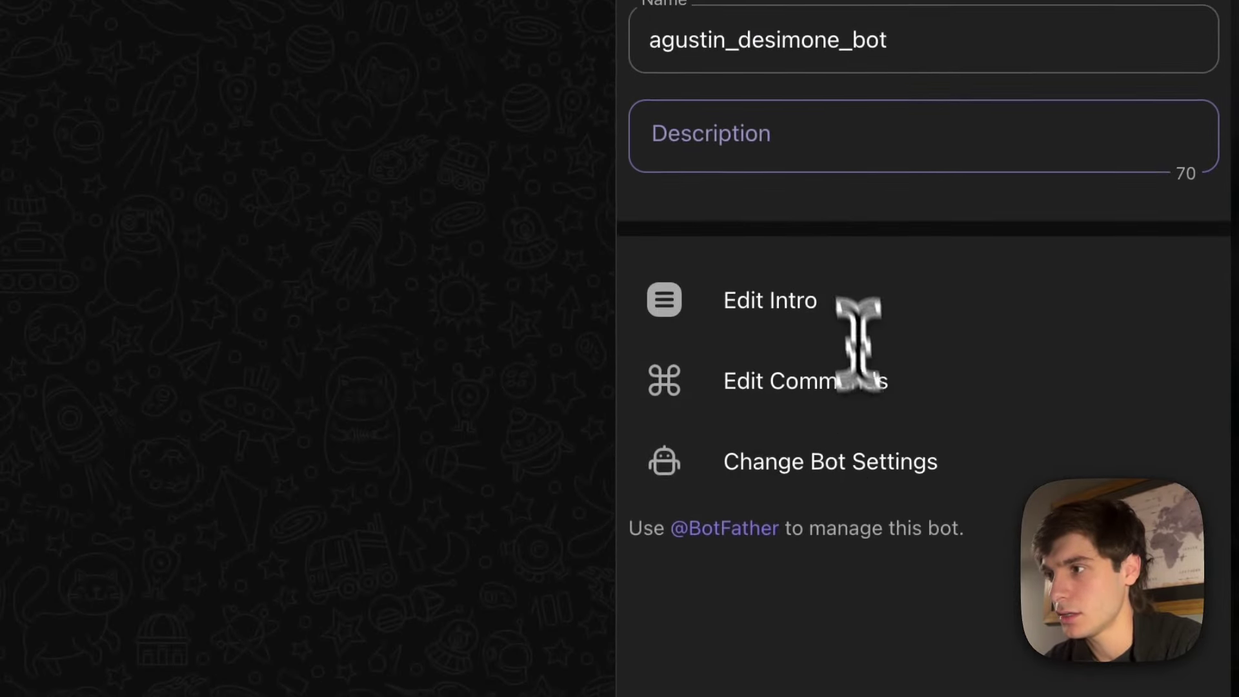
{"action": "type", "text": "Habla con el a"}
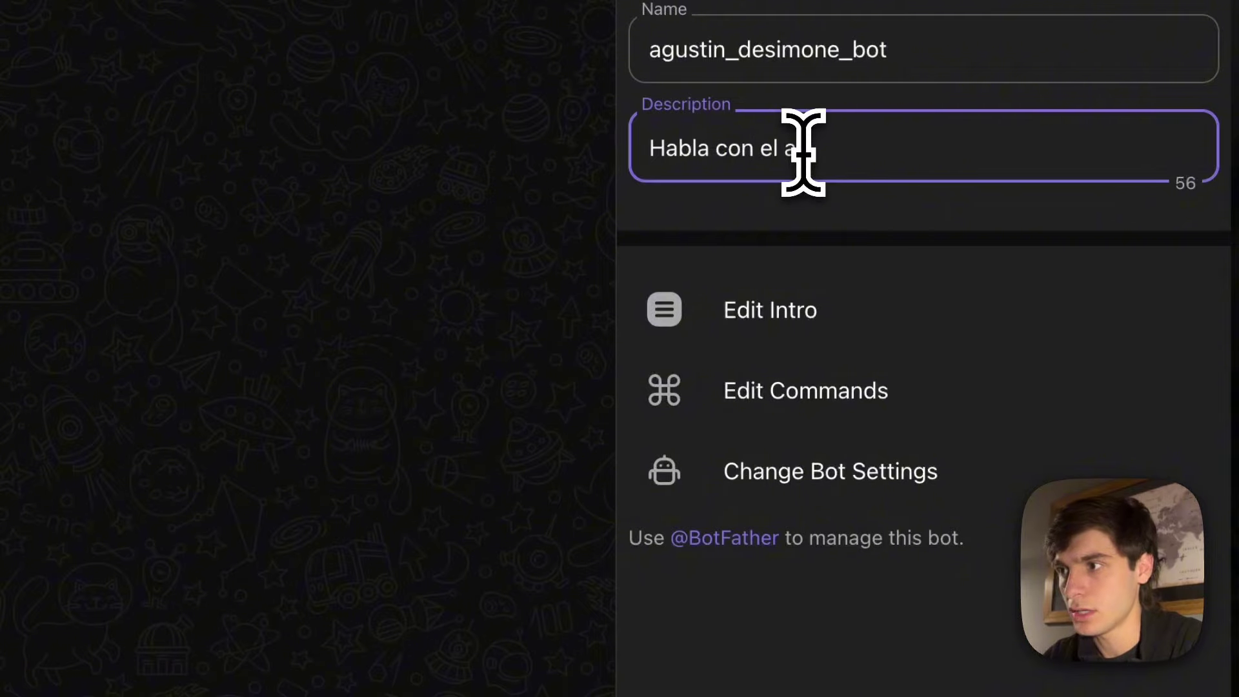
{"action": "type", "text": "sistente AI de AGus"}
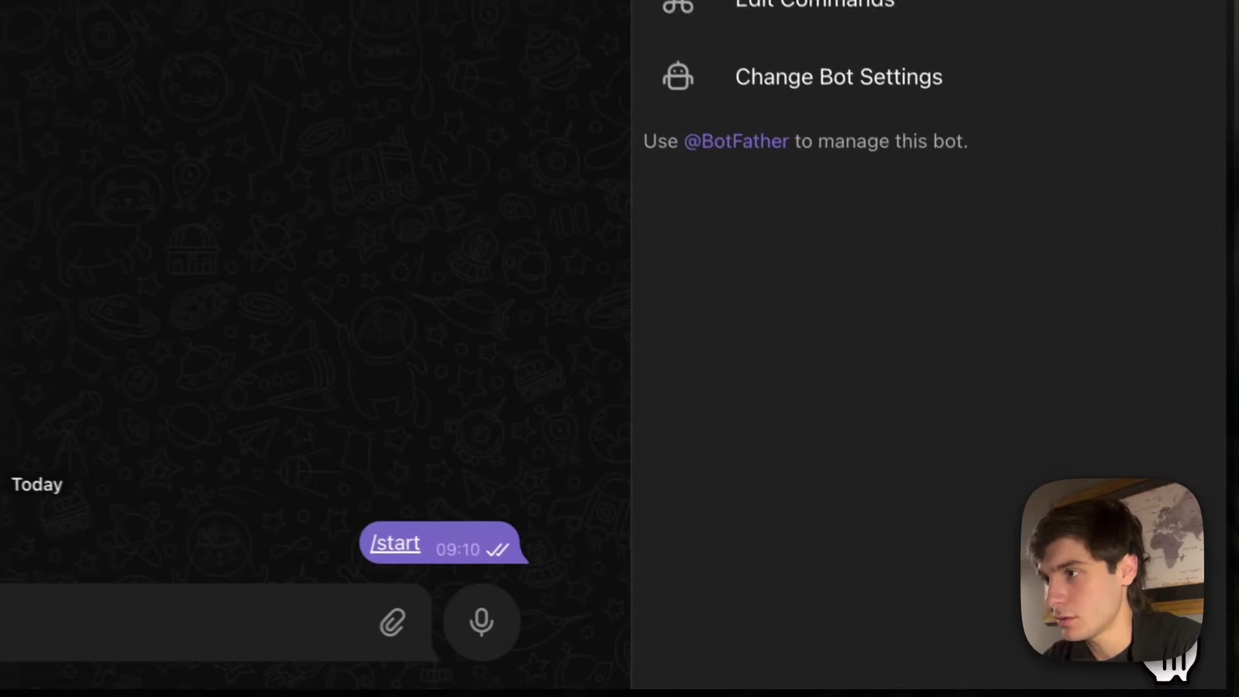
{"action": "left_click", "coordinate": [899, 421]}
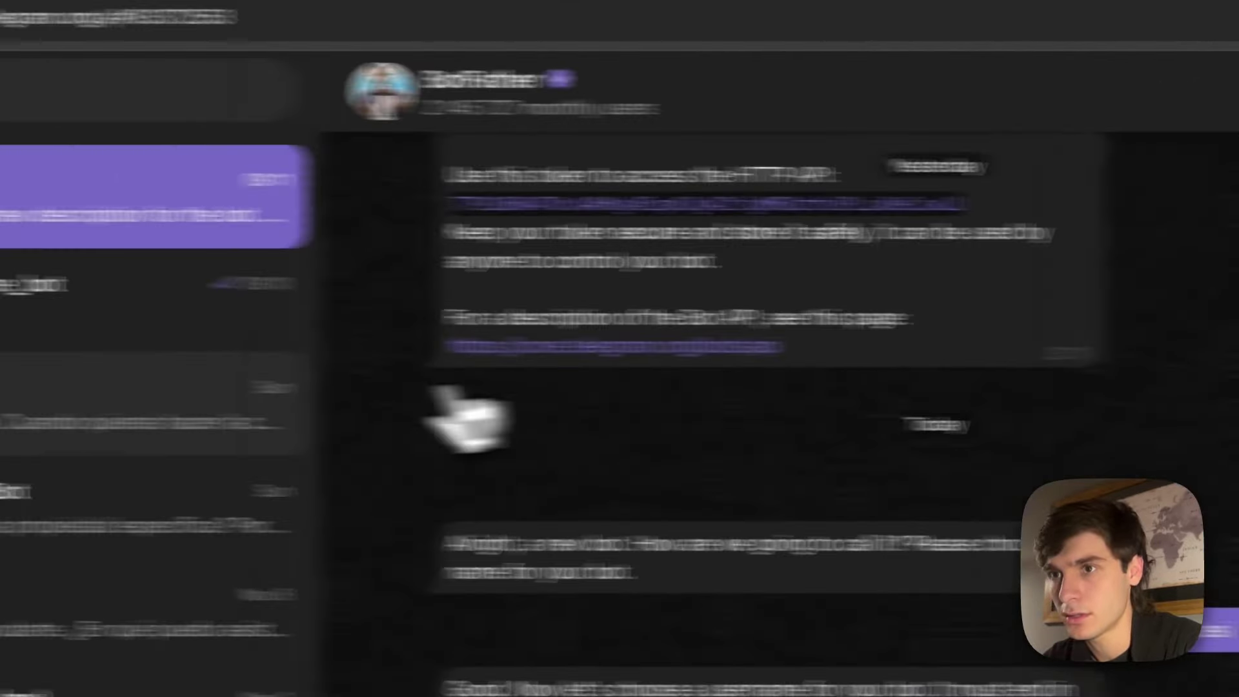
Reapply ftdp.png as the bot's photo, save the profile edits and close the info panel.
{"action": "left_click", "coordinate": [97, 303]}
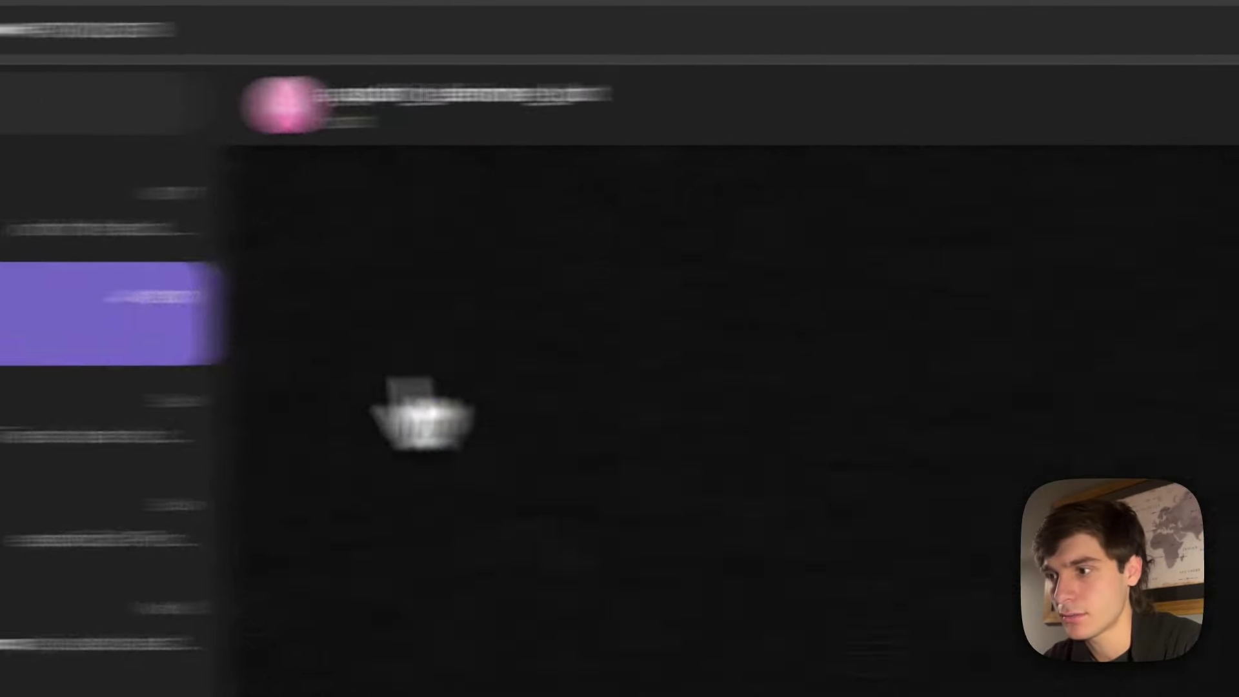
{"action": "left_click", "coordinate": [484, 84]}
{"action": "left_click", "coordinate": [898, 248]}
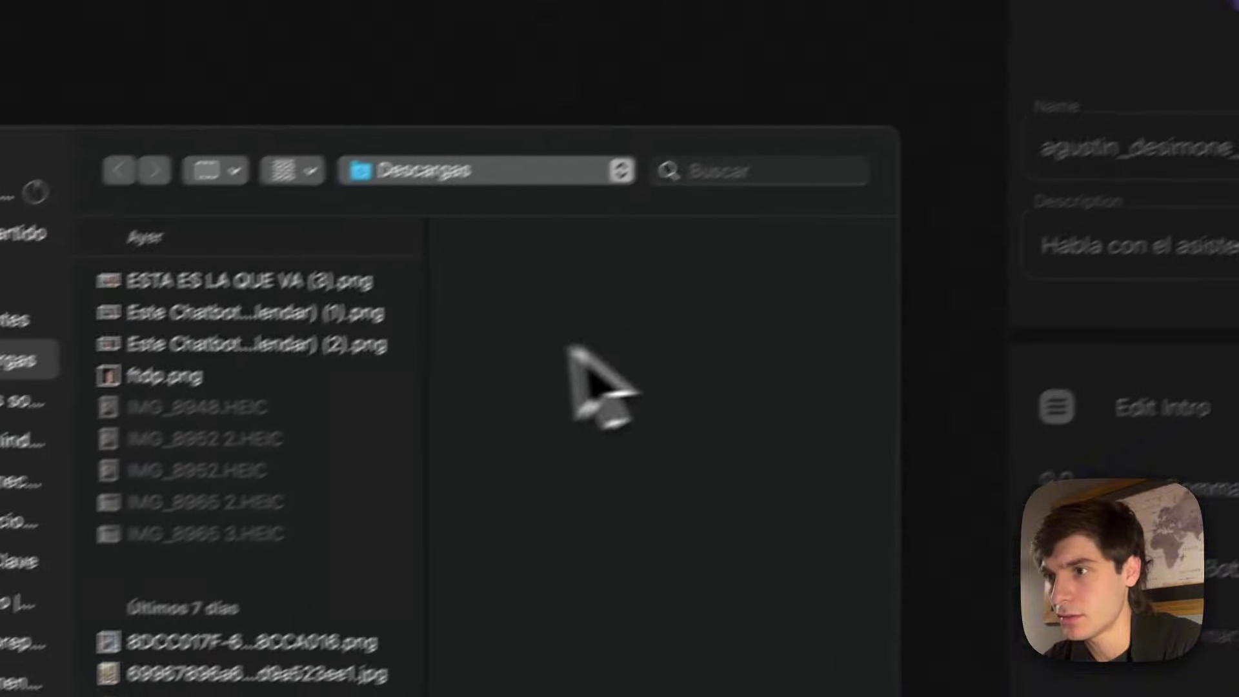
{"action": "left_click", "coordinate": [348, 327]}
{"action": "double_click", "coordinate": [349, 328]}
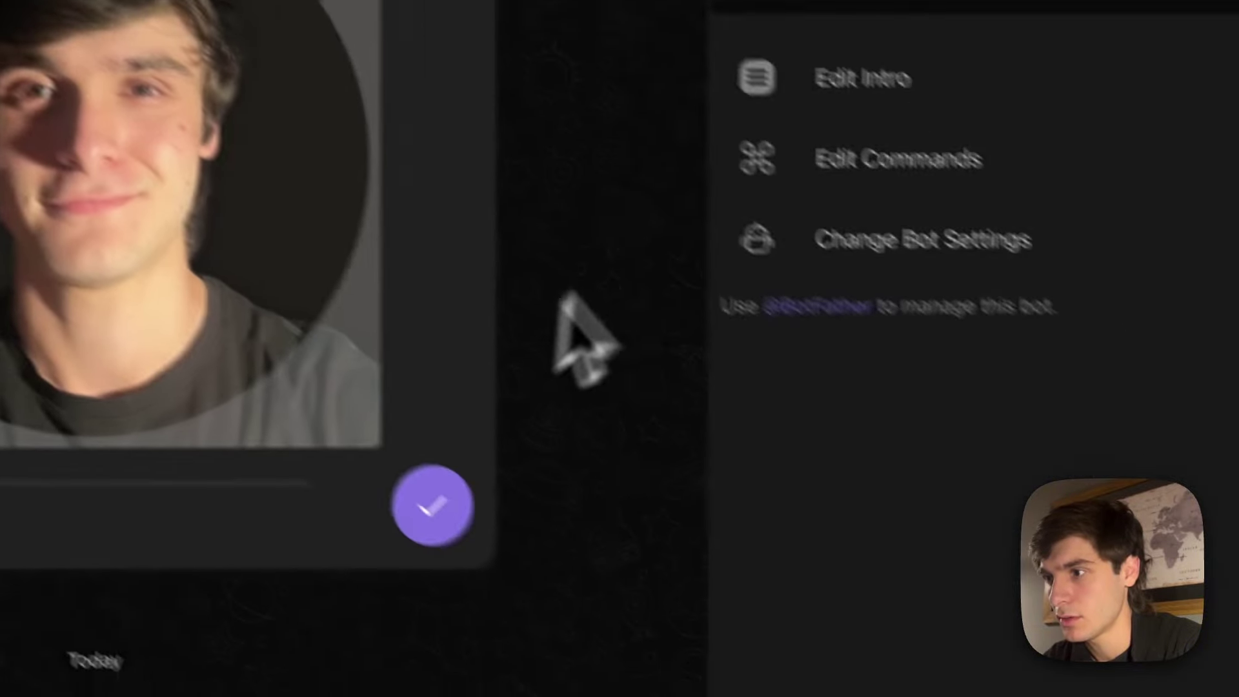
{"action": "left_click", "coordinate": [431, 503]}
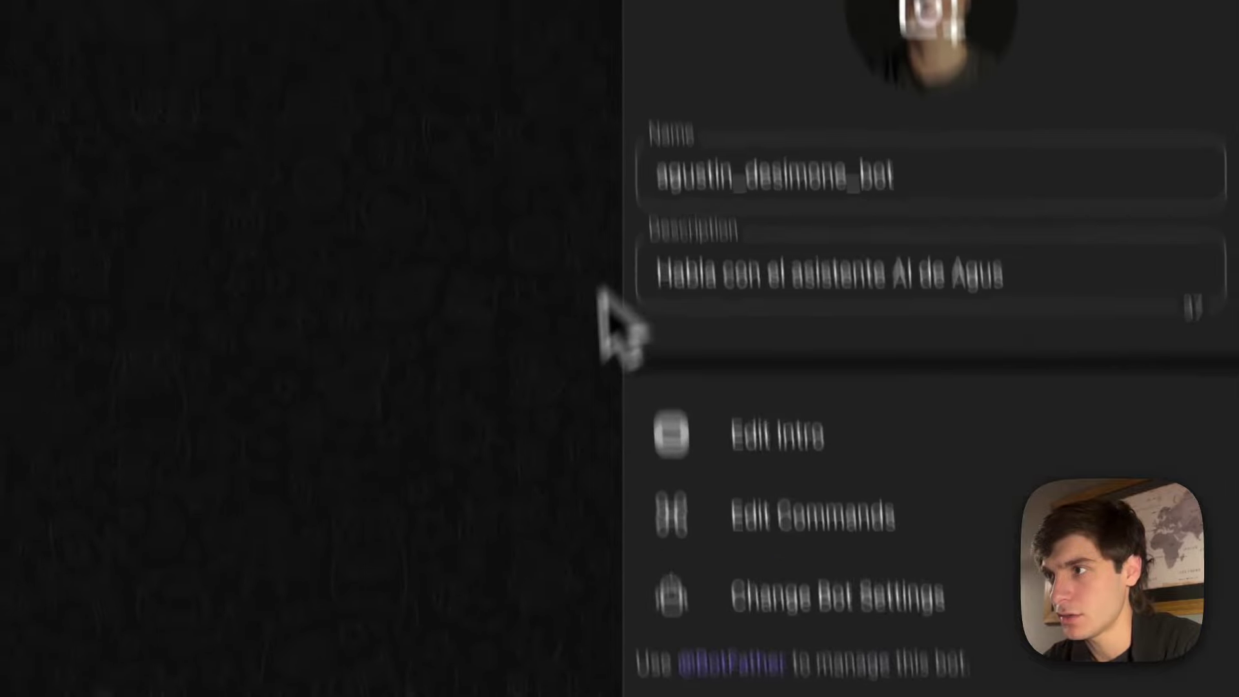
{"action": "left_click", "coordinate": [700, 169]}
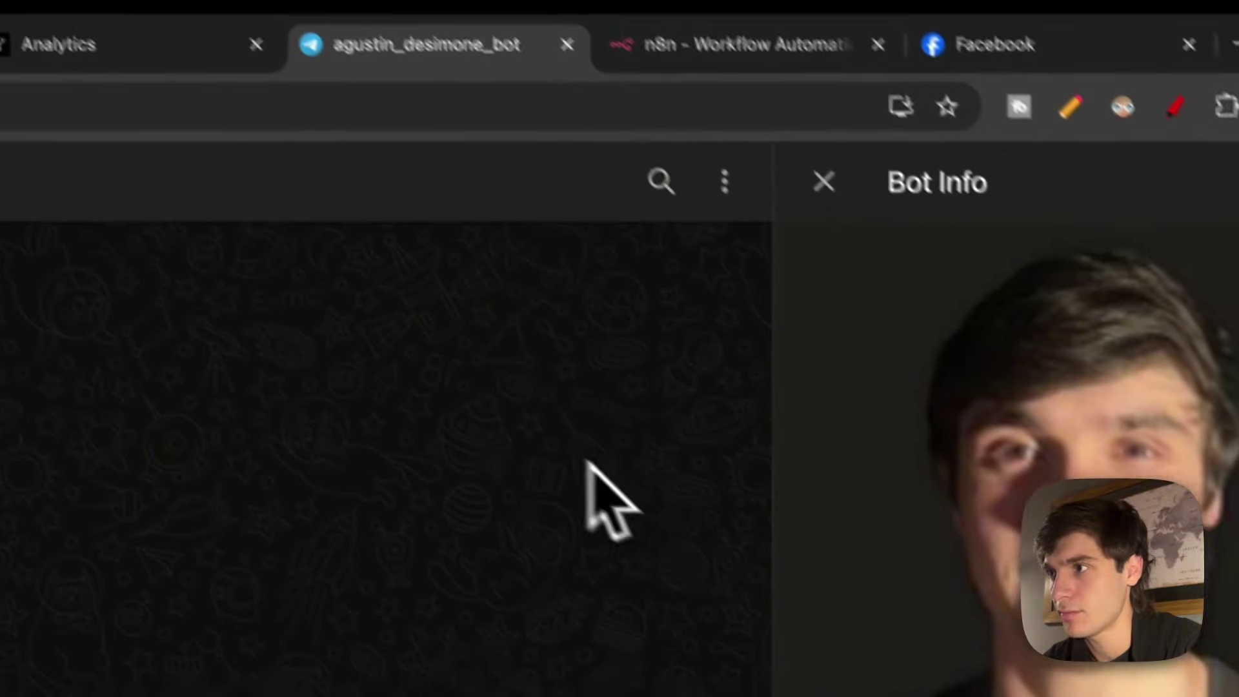
{"action": "key", "text": "Escape"}
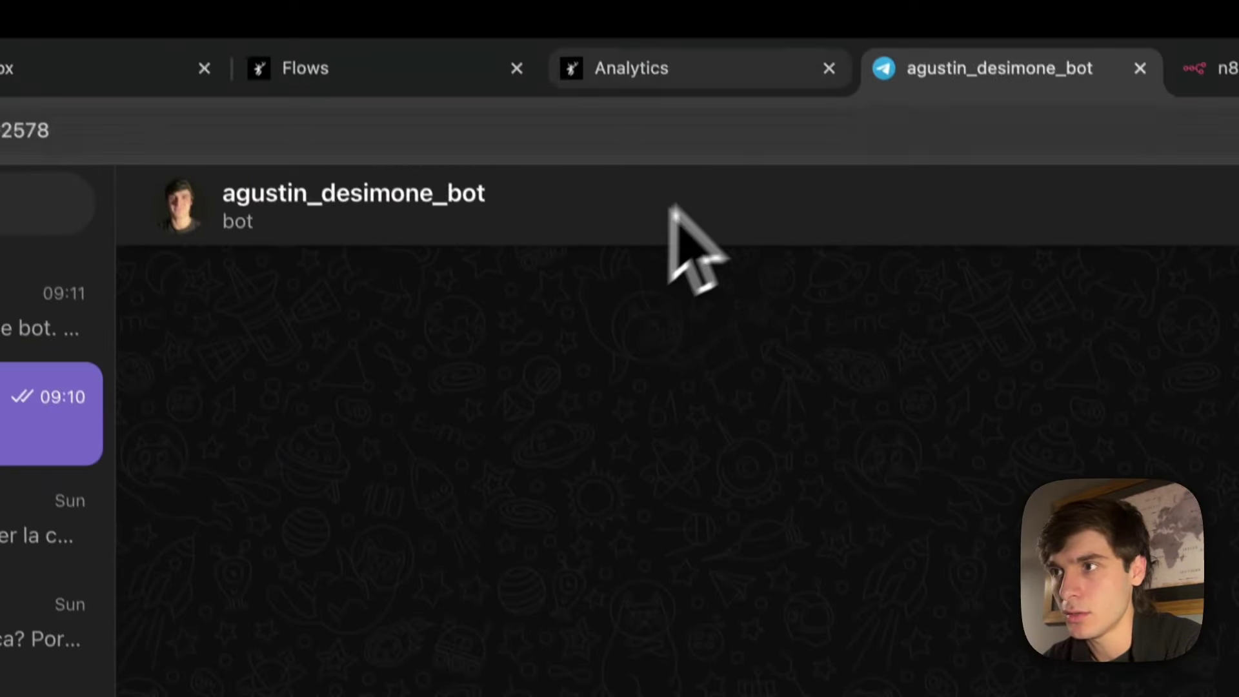
{"action": "left_click_drag", "start_coordinate": [956, 64], "coordinate": [474, 122]}
Send 'Hola como vas' to the bot and check the ChatGPT Builder inbox for it.
{"action": "left_click", "coordinate": [145, 103]}
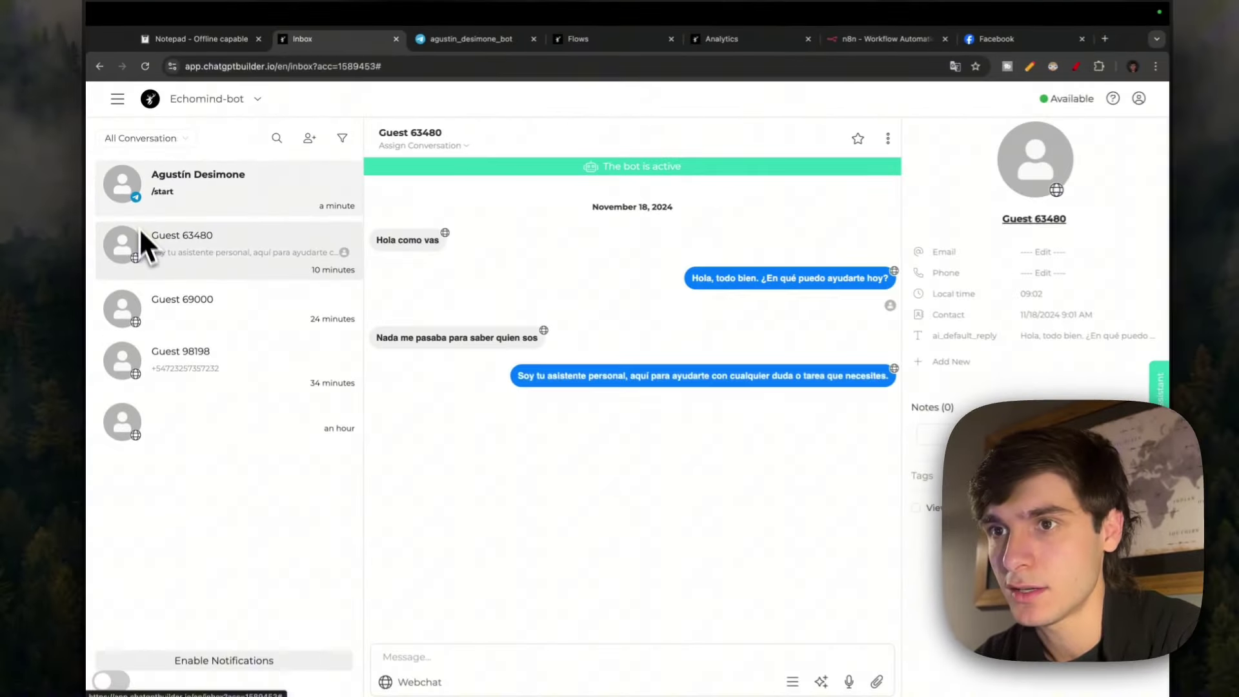
{"action": "left_click", "coordinate": [435, 40]}
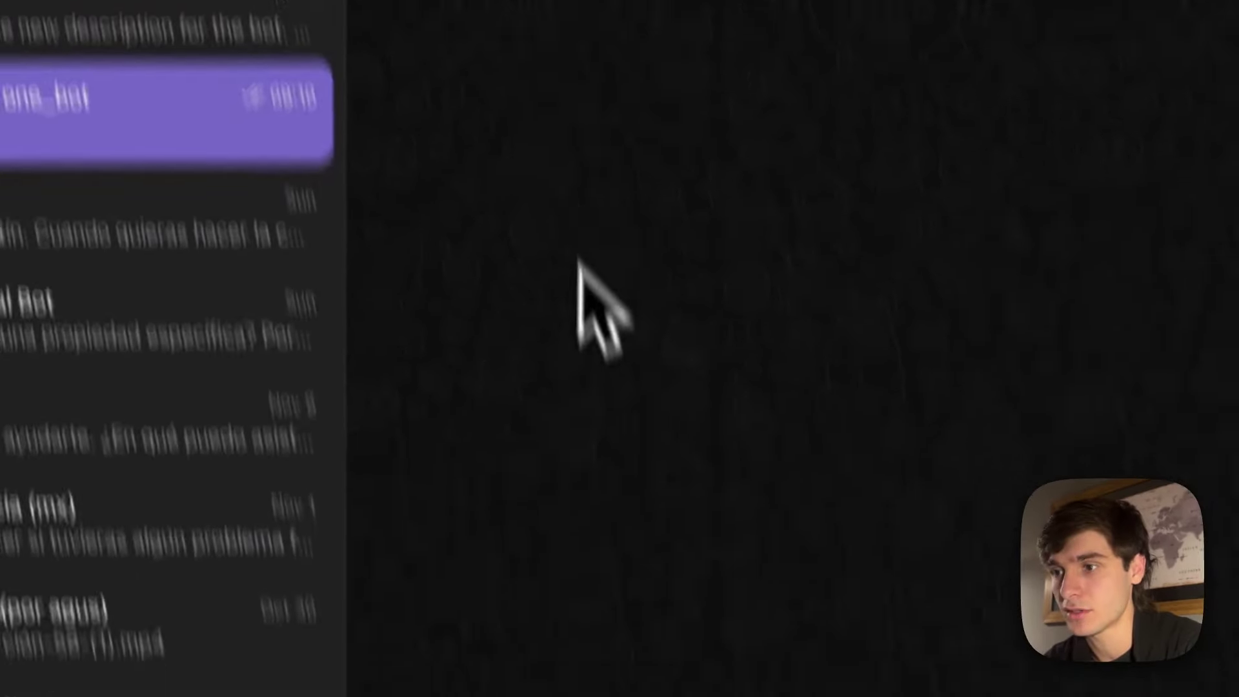
{"action": "type", "text": "Hola como vas"}
{"action": "key", "text": "Return"}
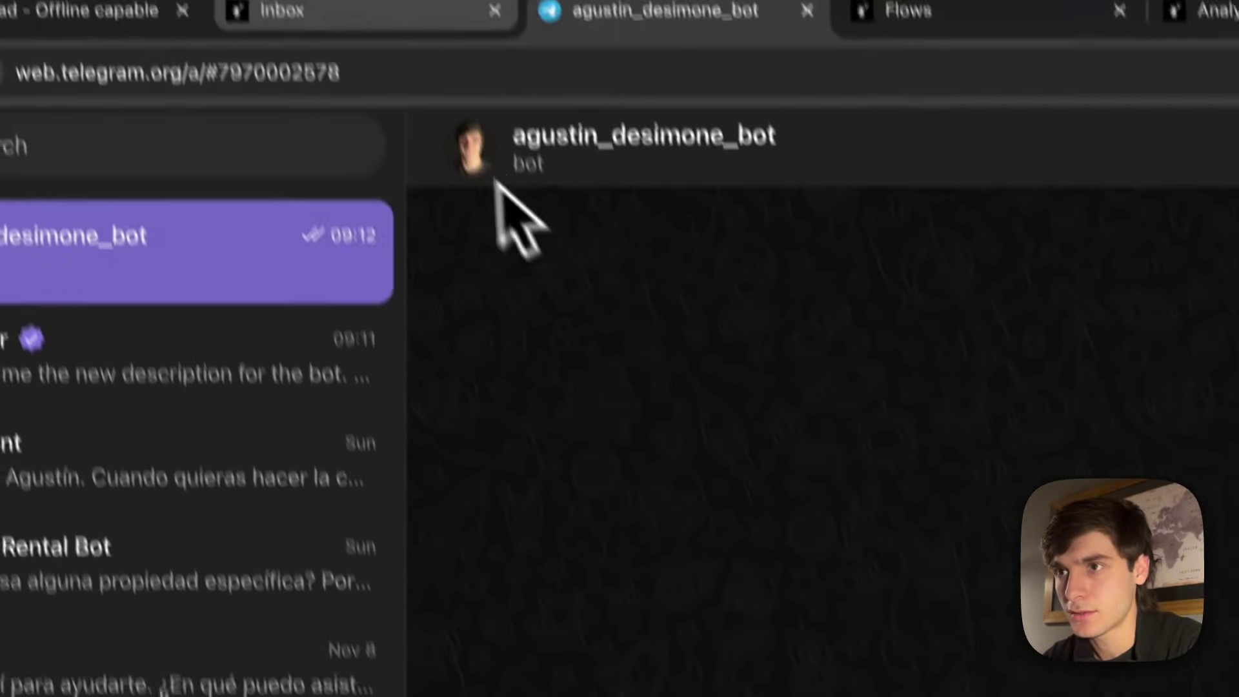
{"action": "left_click", "coordinate": [381, 26]}
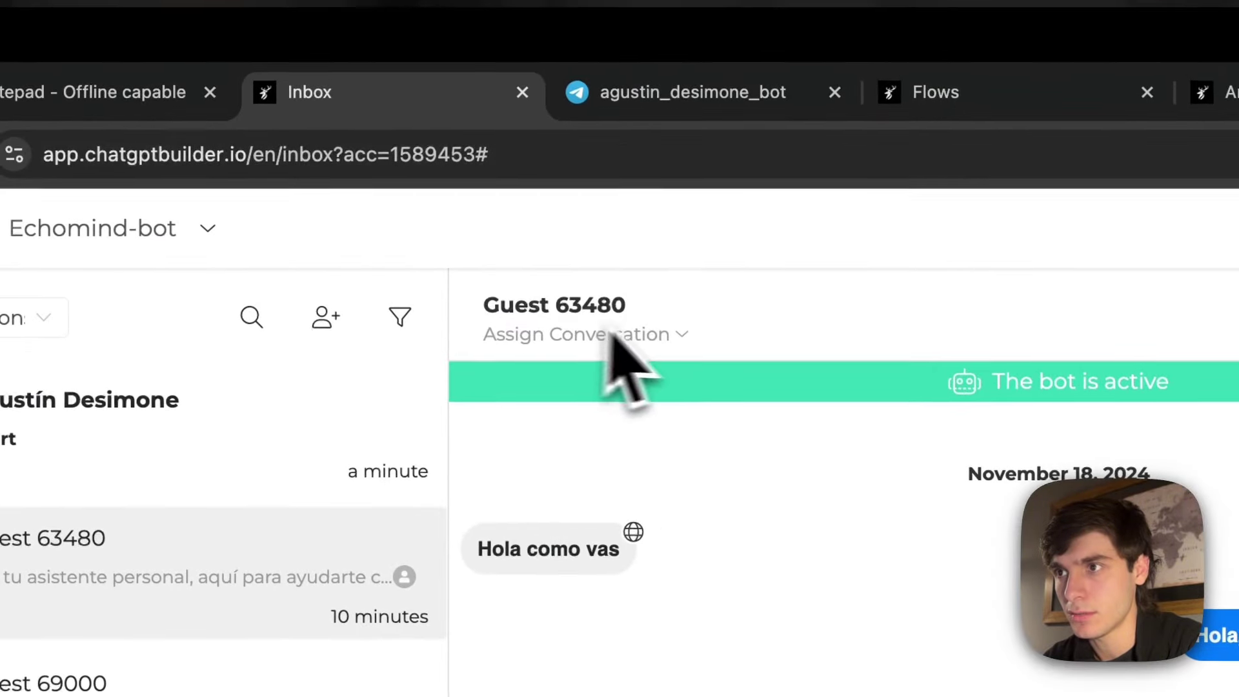
Duplicate the Inbox tab to show Flows, then open the Telegram contact's conversation.
{"action": "right_click", "coordinate": [377, 97]}
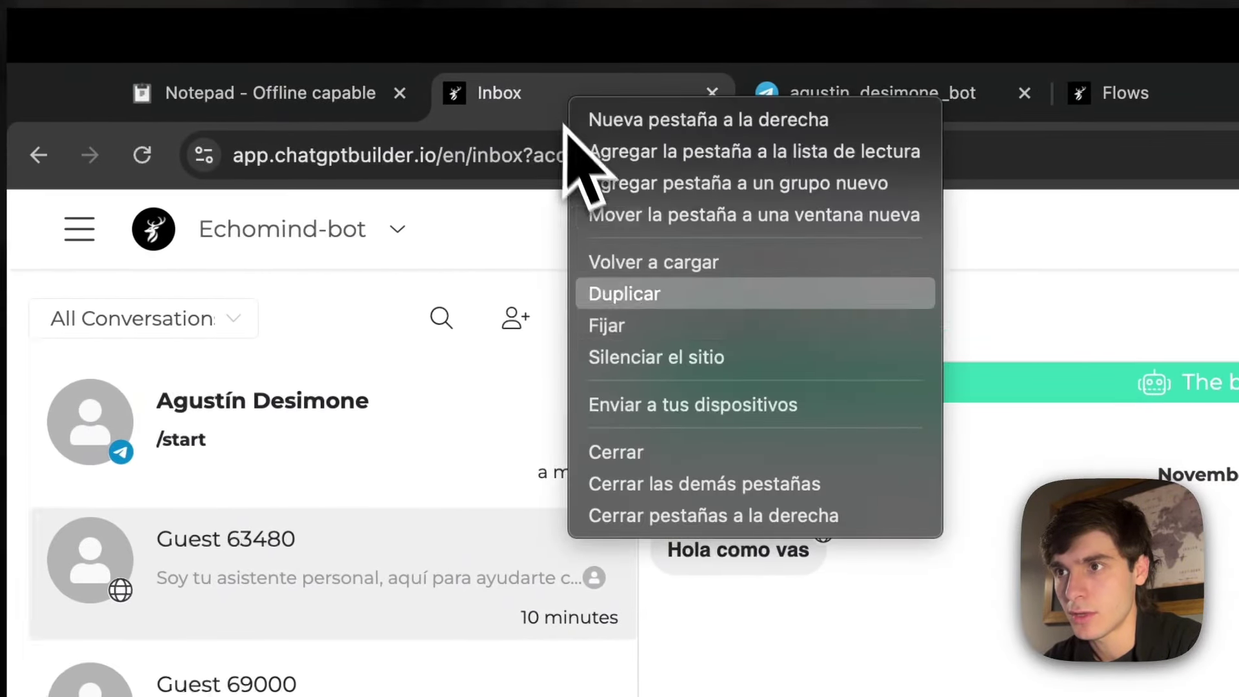
{"action": "left_click", "coordinate": [625, 287]}
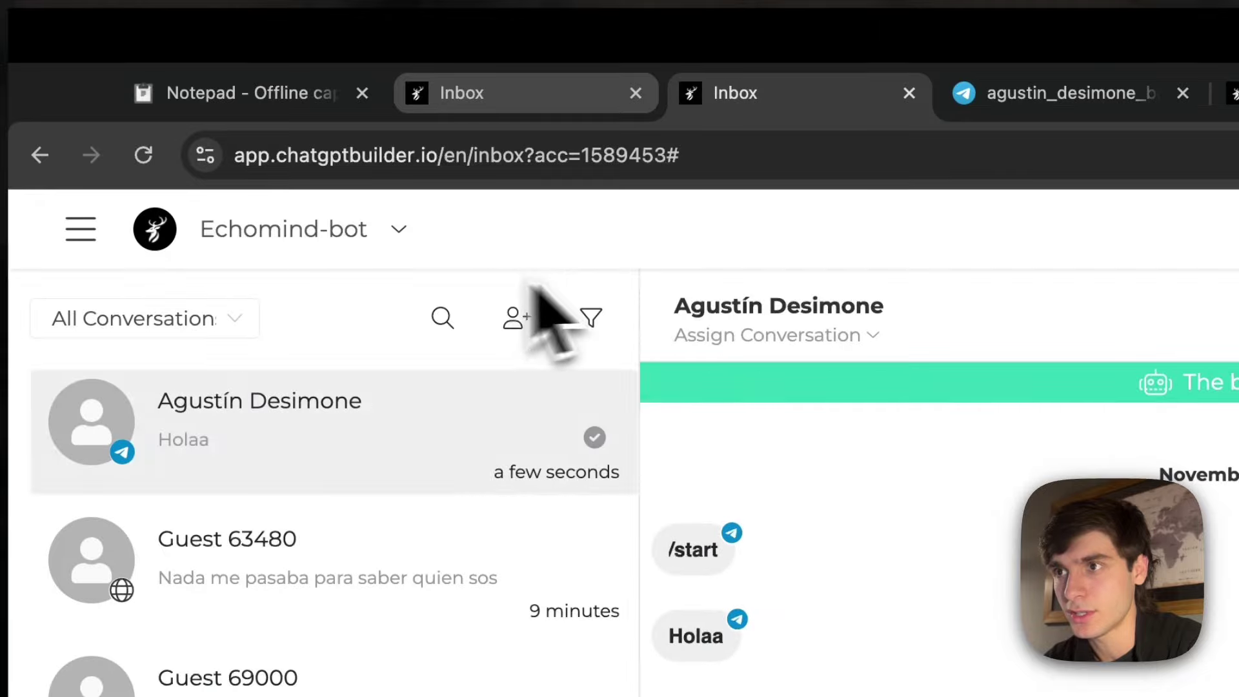
{"action": "left_click", "coordinate": [80, 229]}
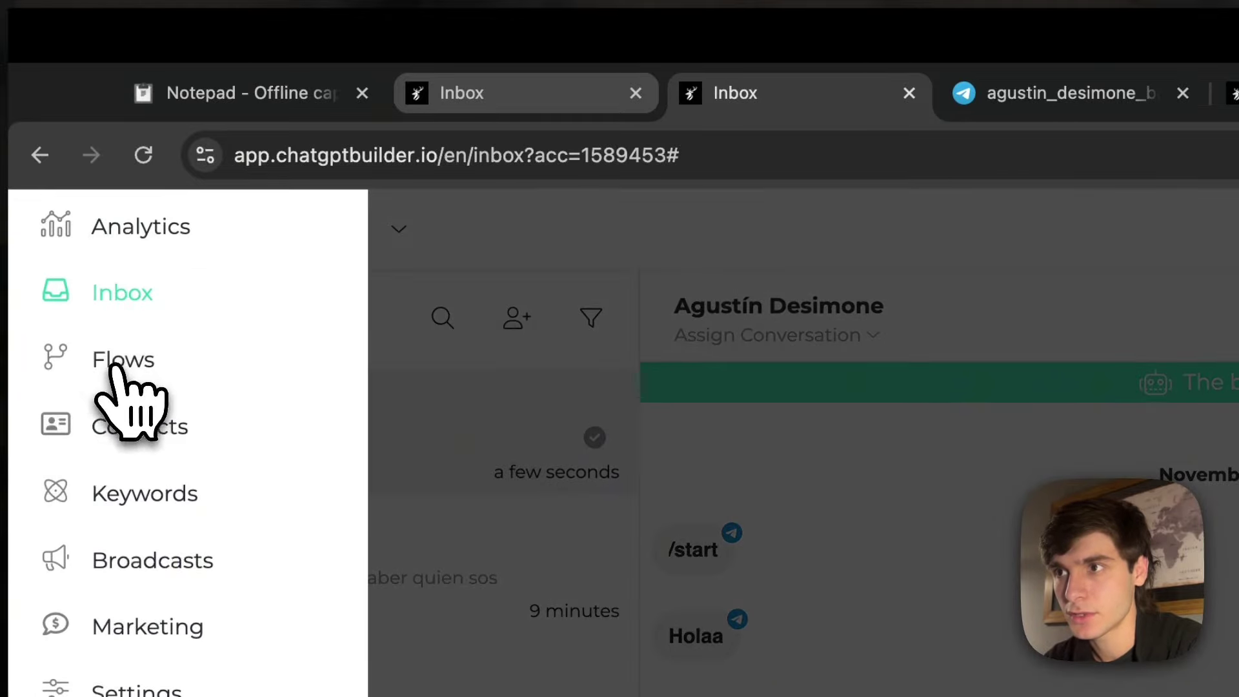
{"action": "left_click", "coordinate": [161, 371]}
{"action": "left_click", "coordinate": [1045, 92]}
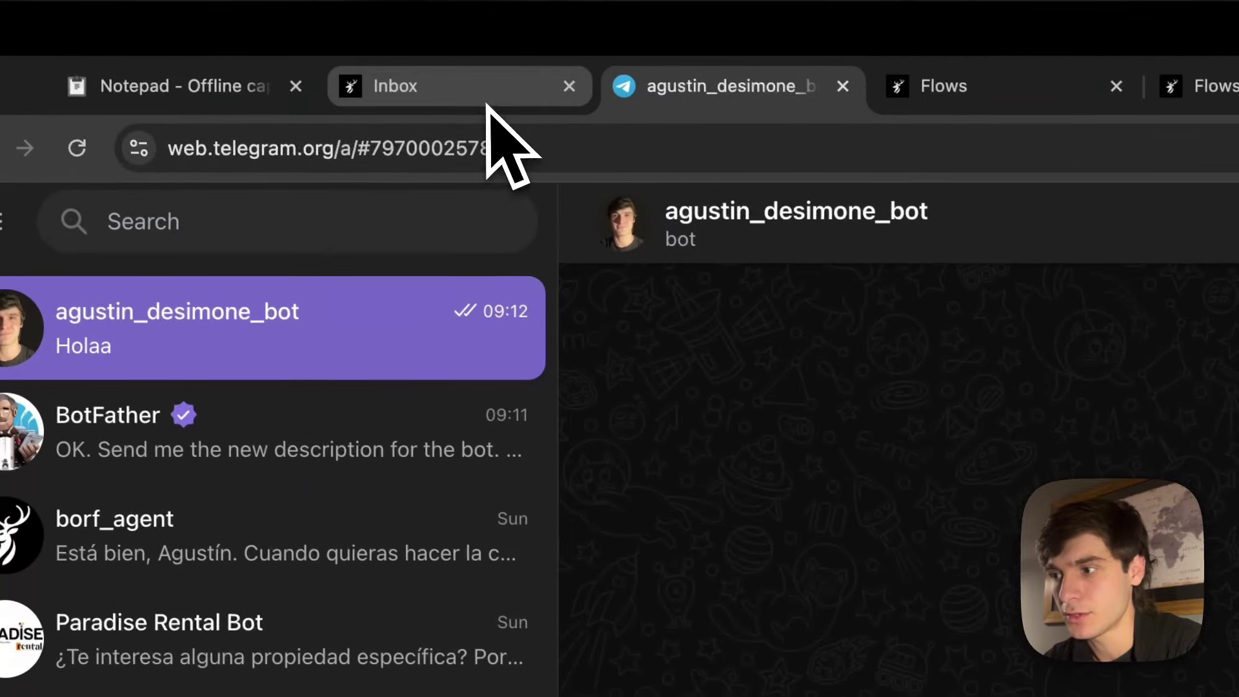
{"action": "left_click", "coordinate": [487, 103]}
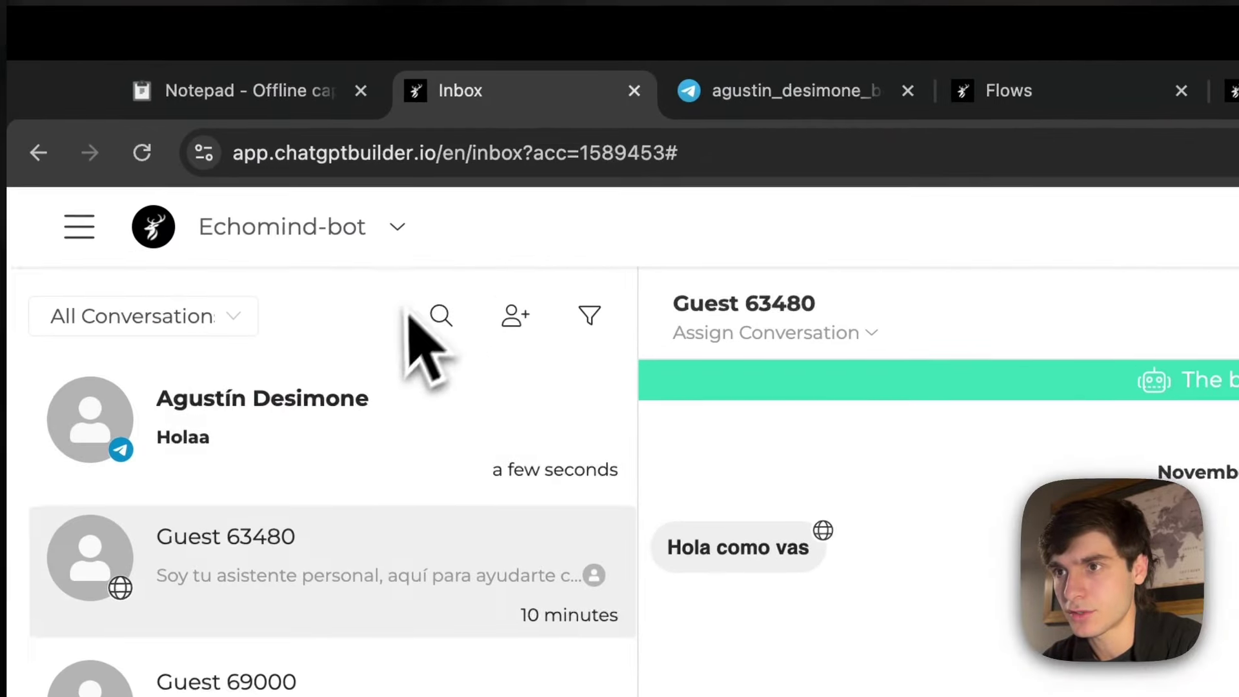
{"action": "left_click", "coordinate": [464, 397]}
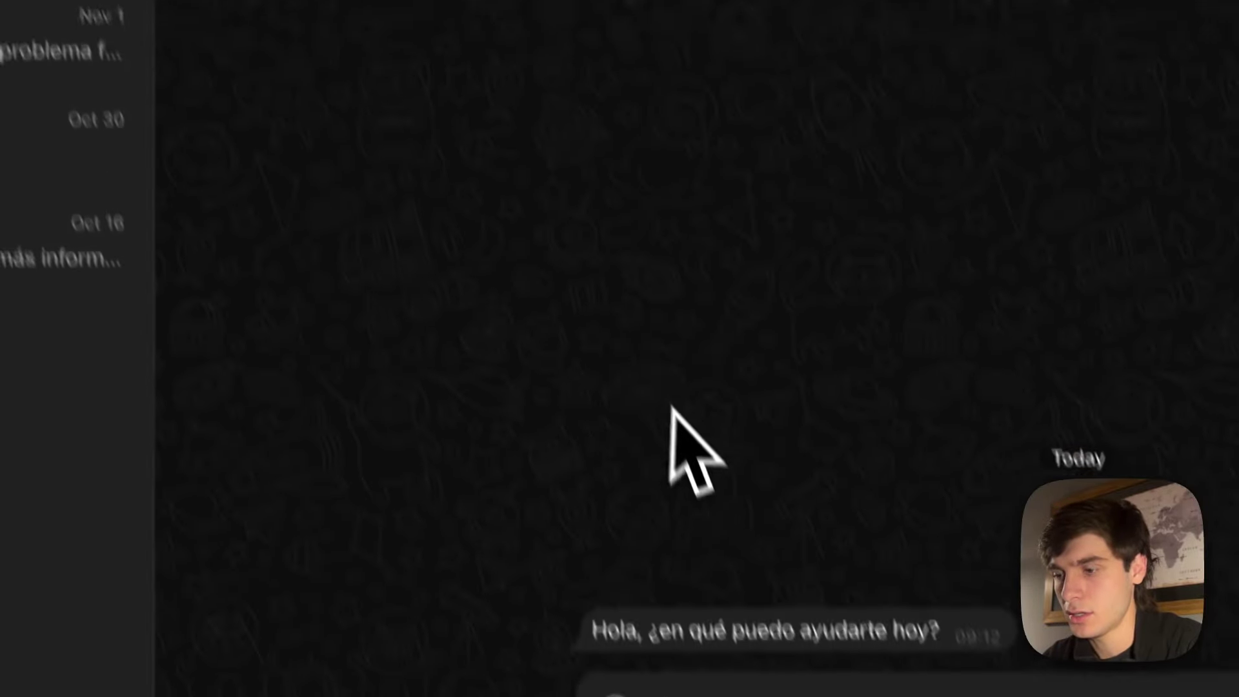
Send the bot 'Nada queria trabajr dentro de Echomin', the user's full name and a spelling note.
{"action": "type", "text": "Nada que"}
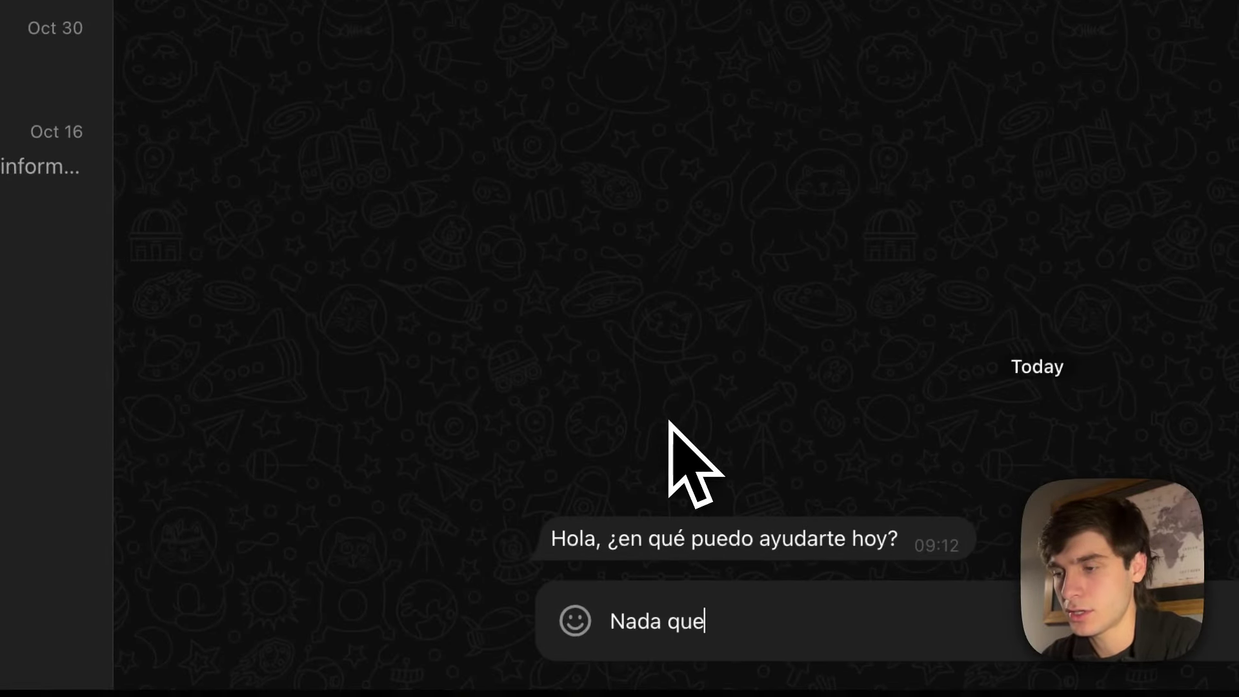
{"action": "type", "text": "ria trabajr den"}
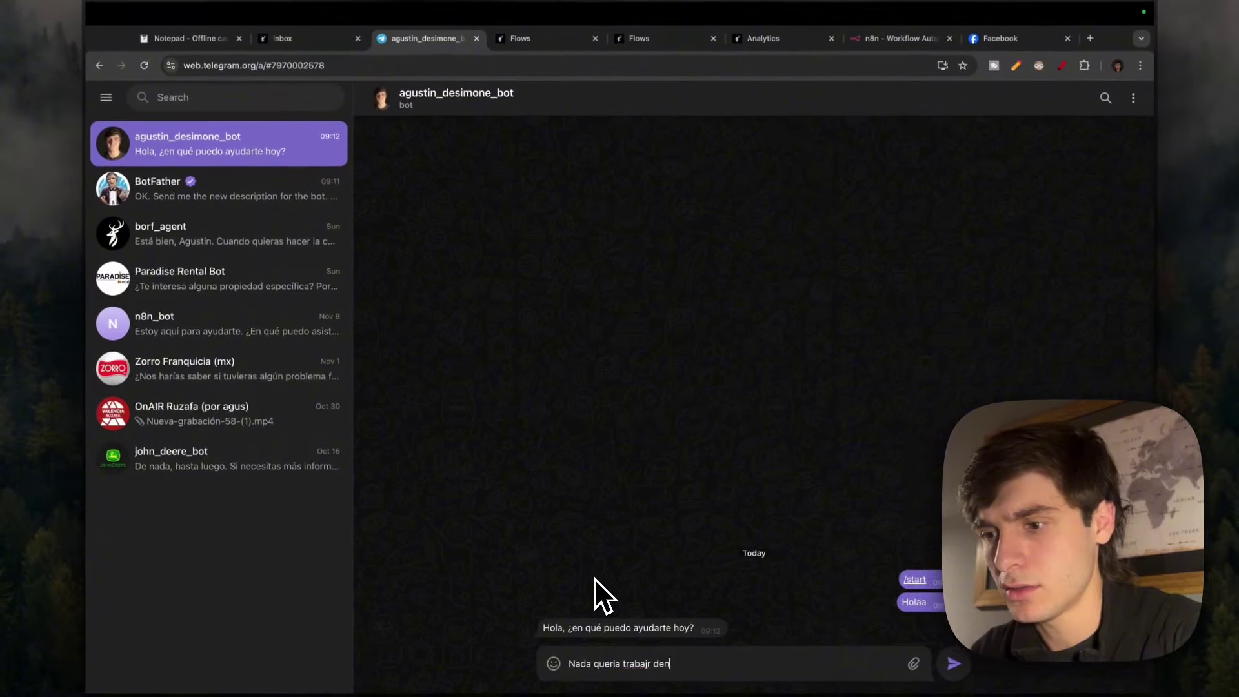
{"action": "type", "text": "tro de Echomin"}
{"action": "key", "text": "Return"}
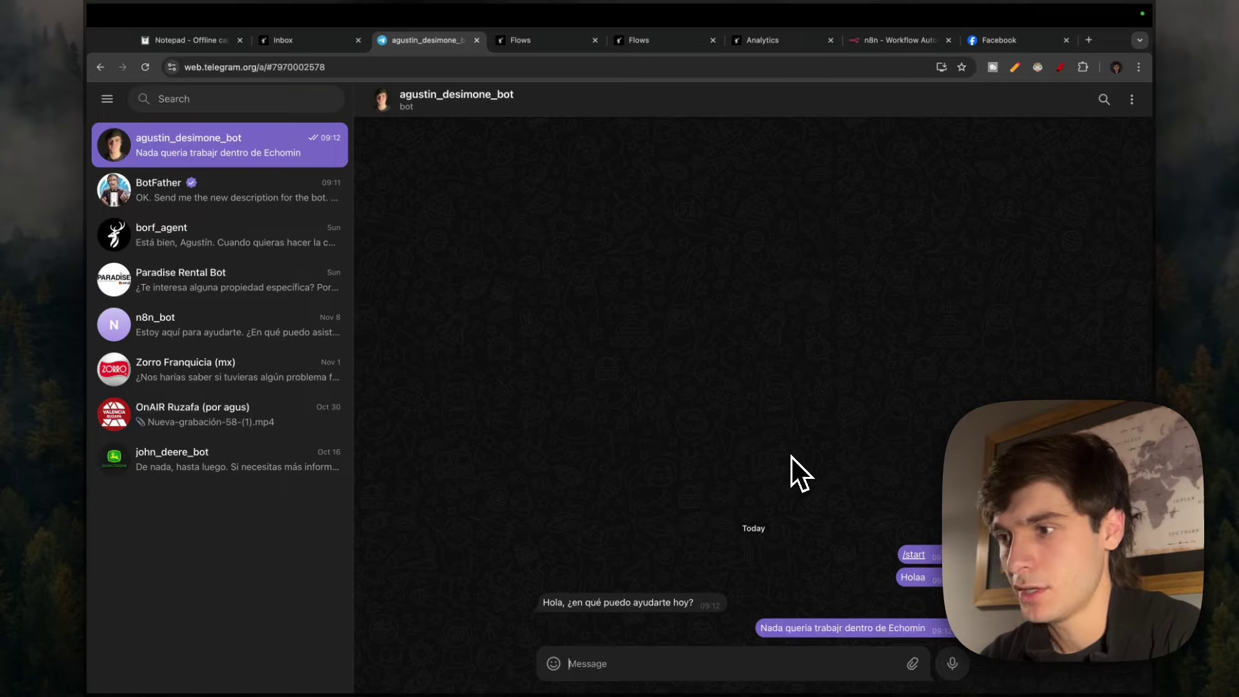
{"action": "left_click", "coordinate": [631, 665]}
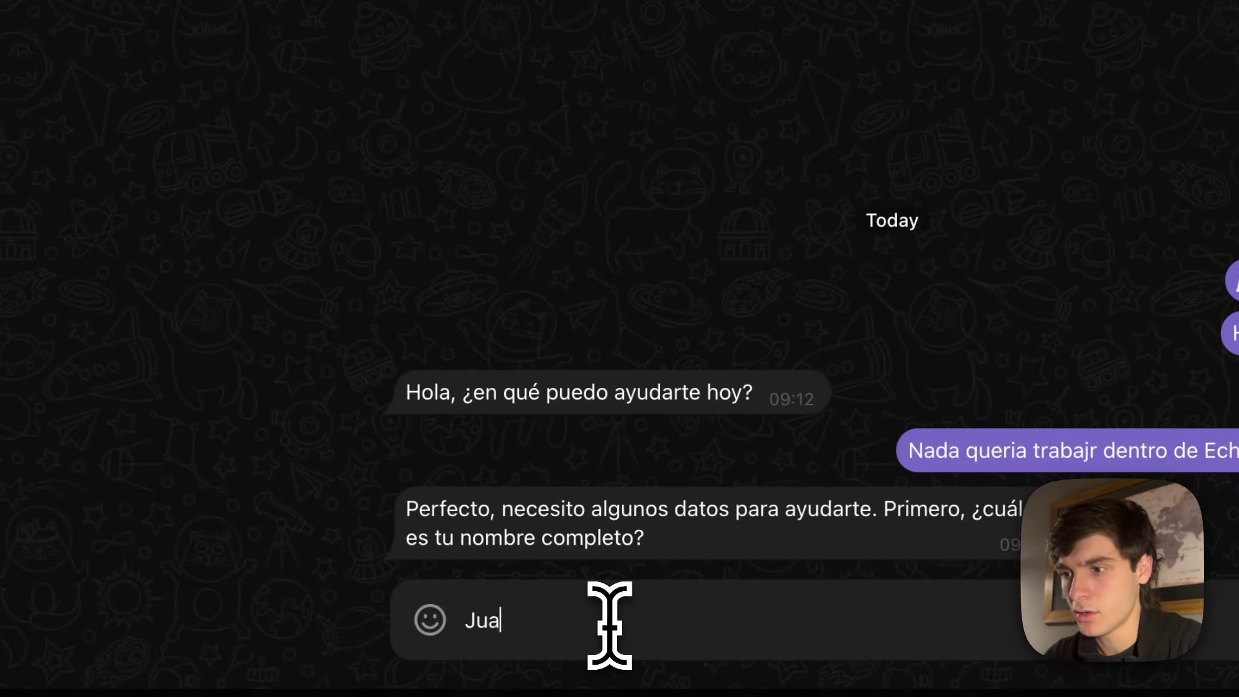
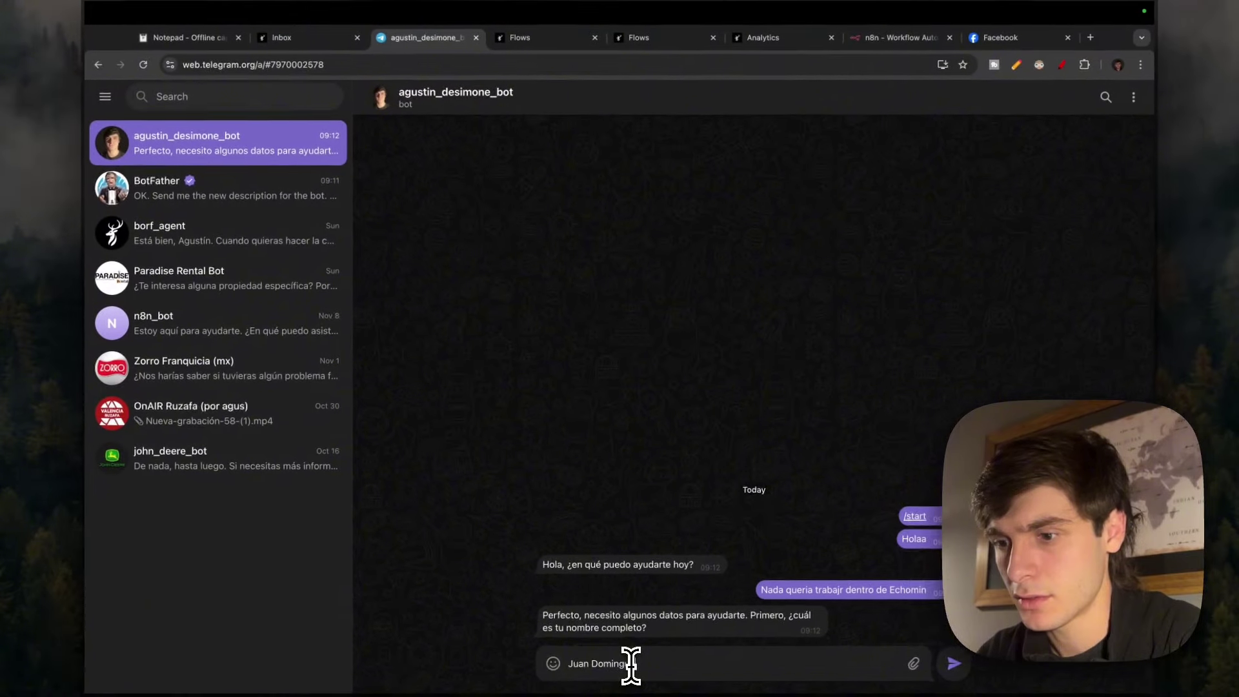
{"action": "key", "text": "Return"}
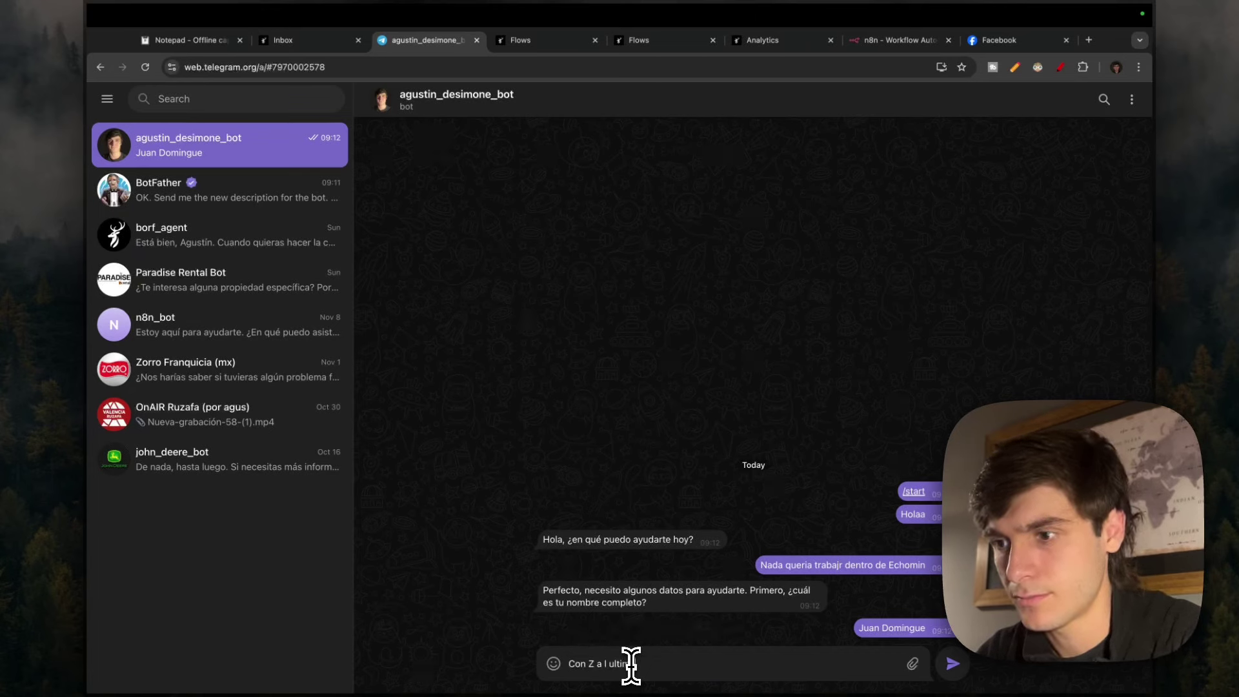
{"action": "key", "text": "Return"}
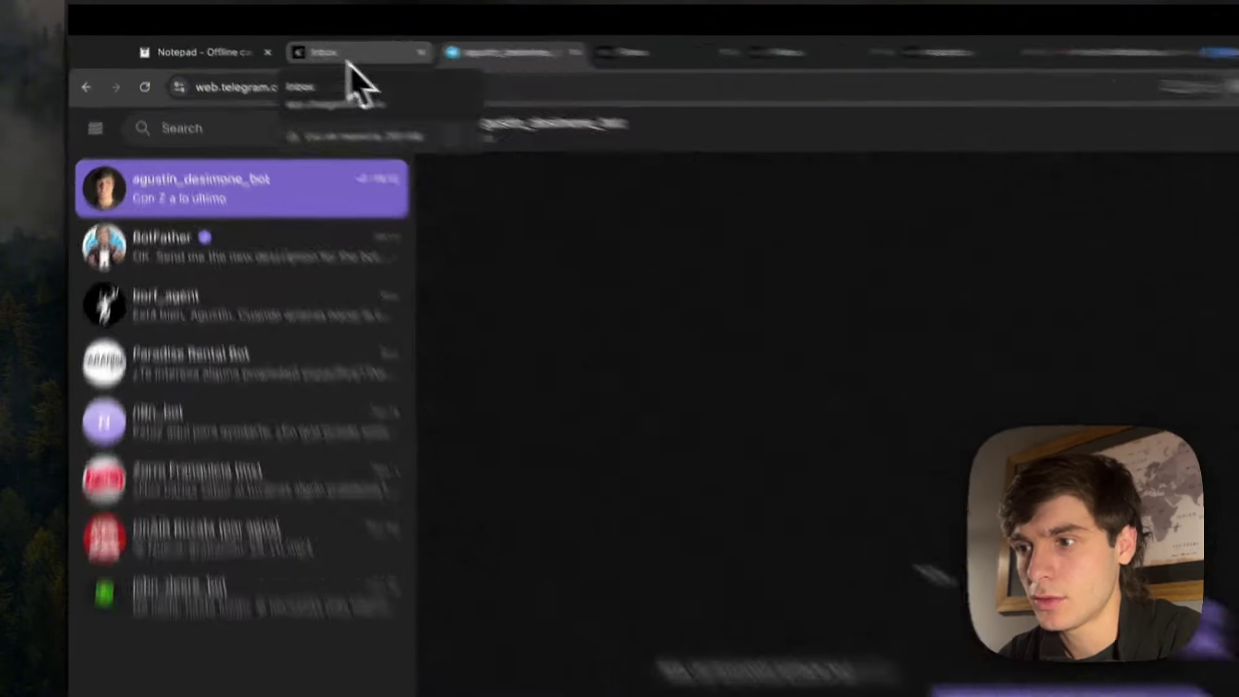
{"action": "left_click", "coordinate": [313, 42]}
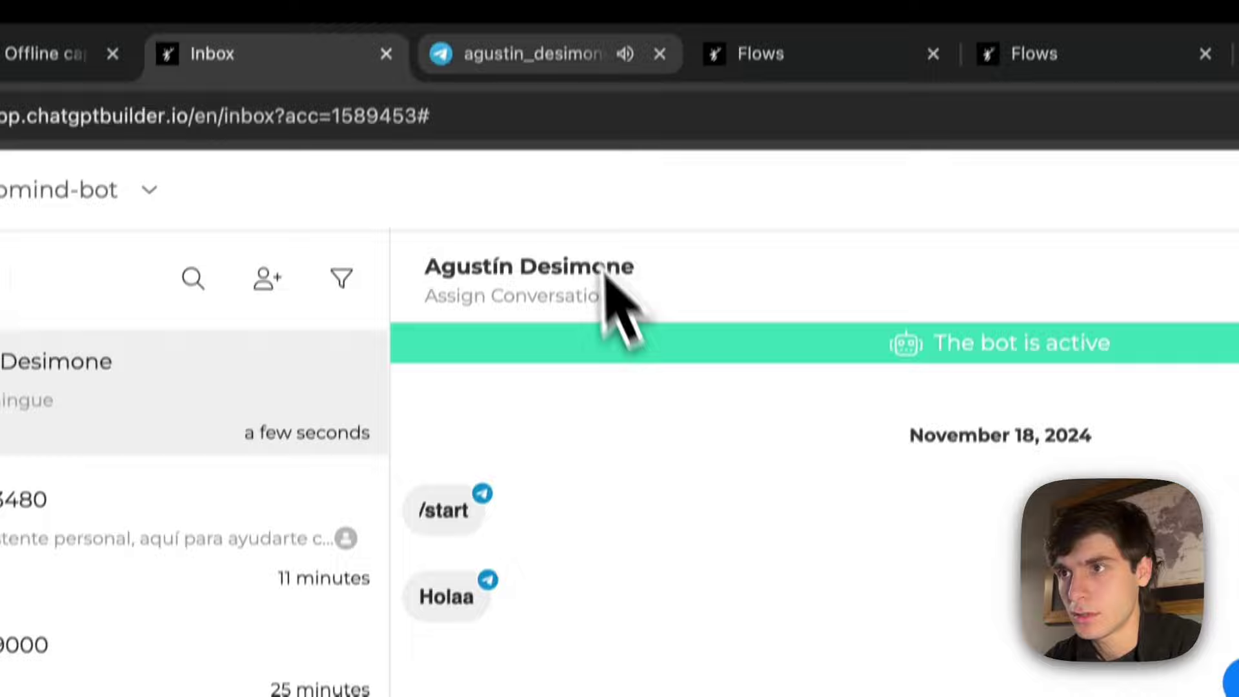
{"action": "left_click", "coordinate": [540, 52]}
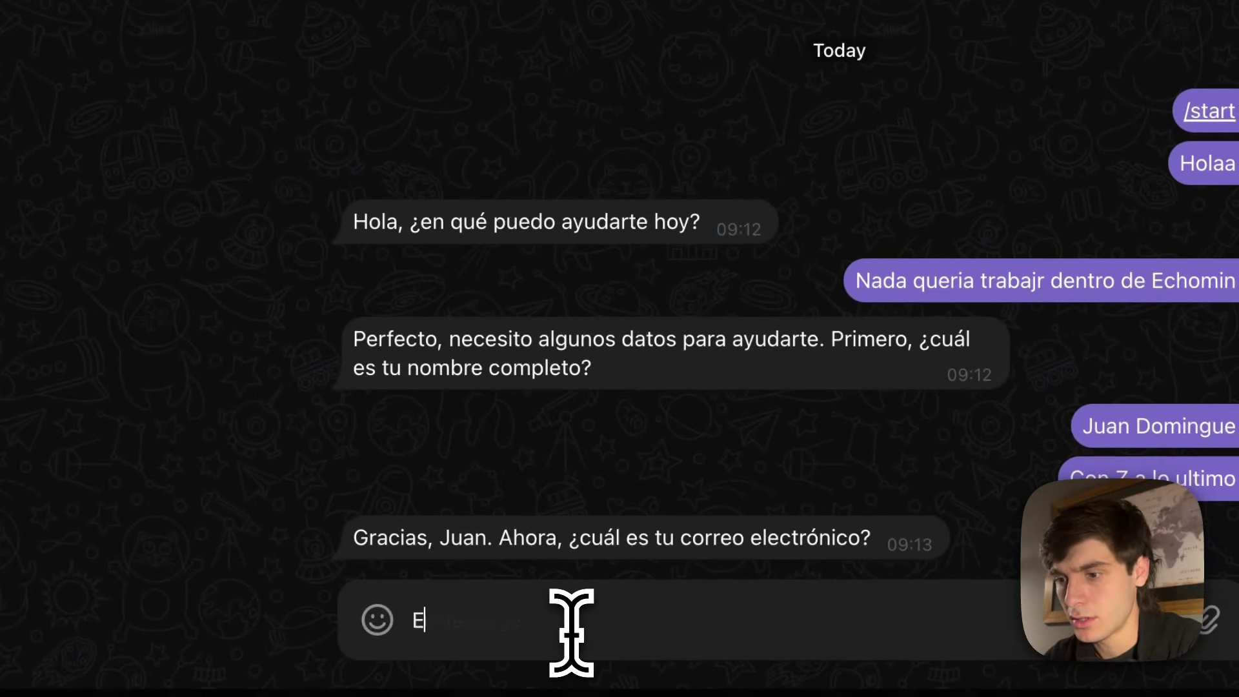
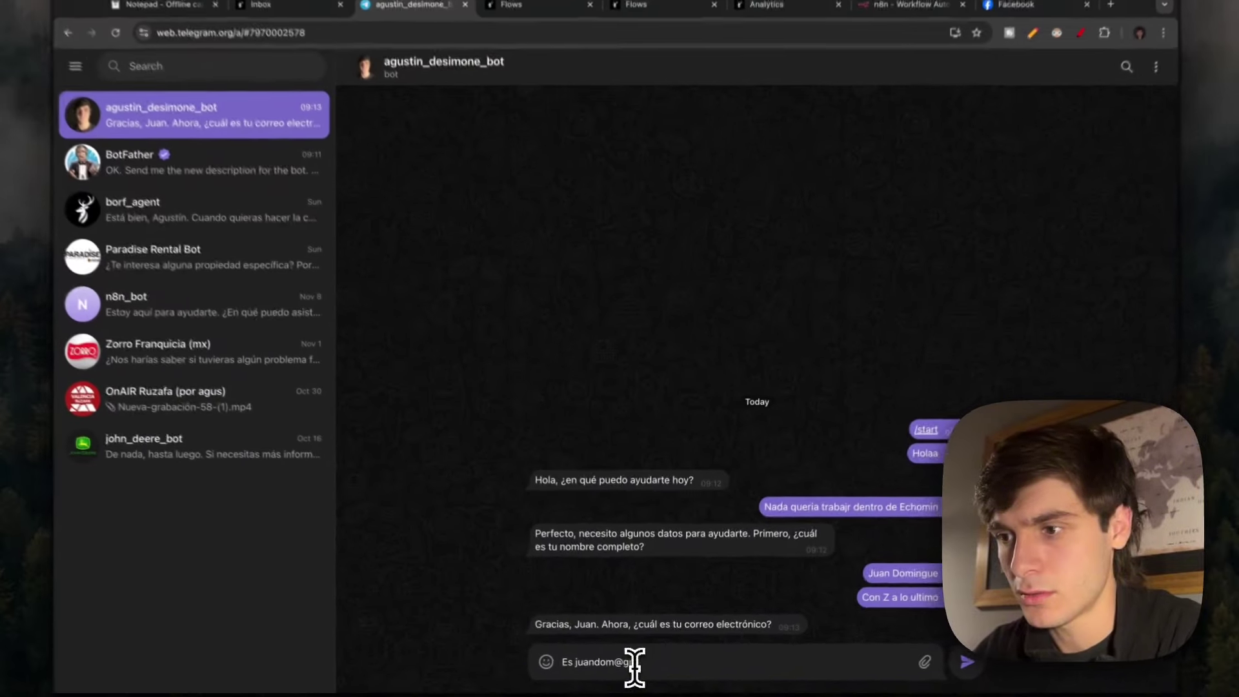
Reply with the user's e-mail address, 'Es OpenAI' as company, and the user's phone number.
{"action": "key", "text": "Return"}
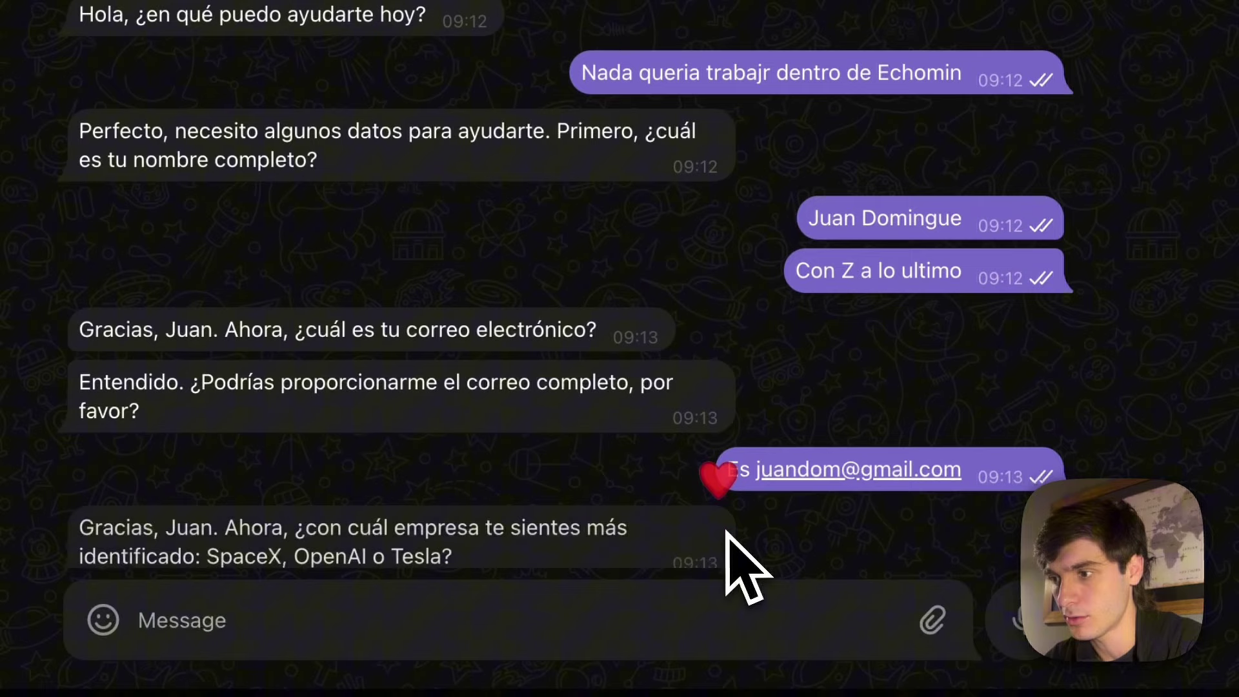
{"action": "left_click_drag", "start_coordinate": [728, 545], "coordinate": [648, 342]}
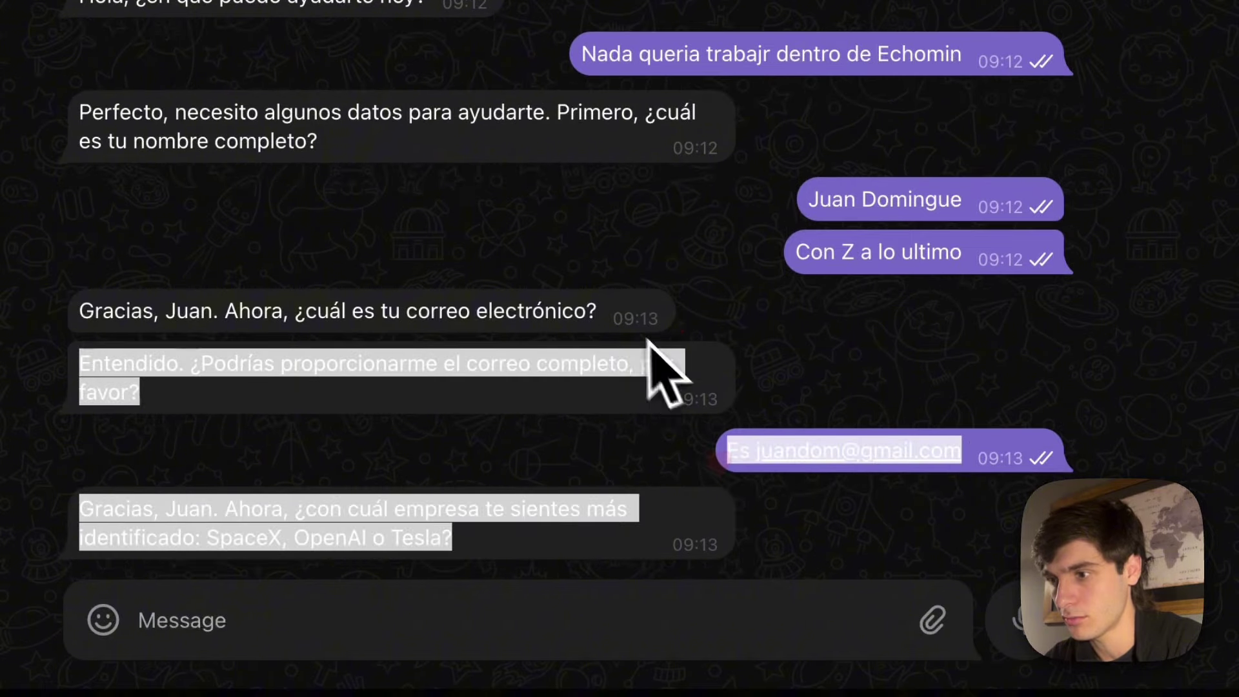
{"action": "left_click", "coordinate": [355, 502]}
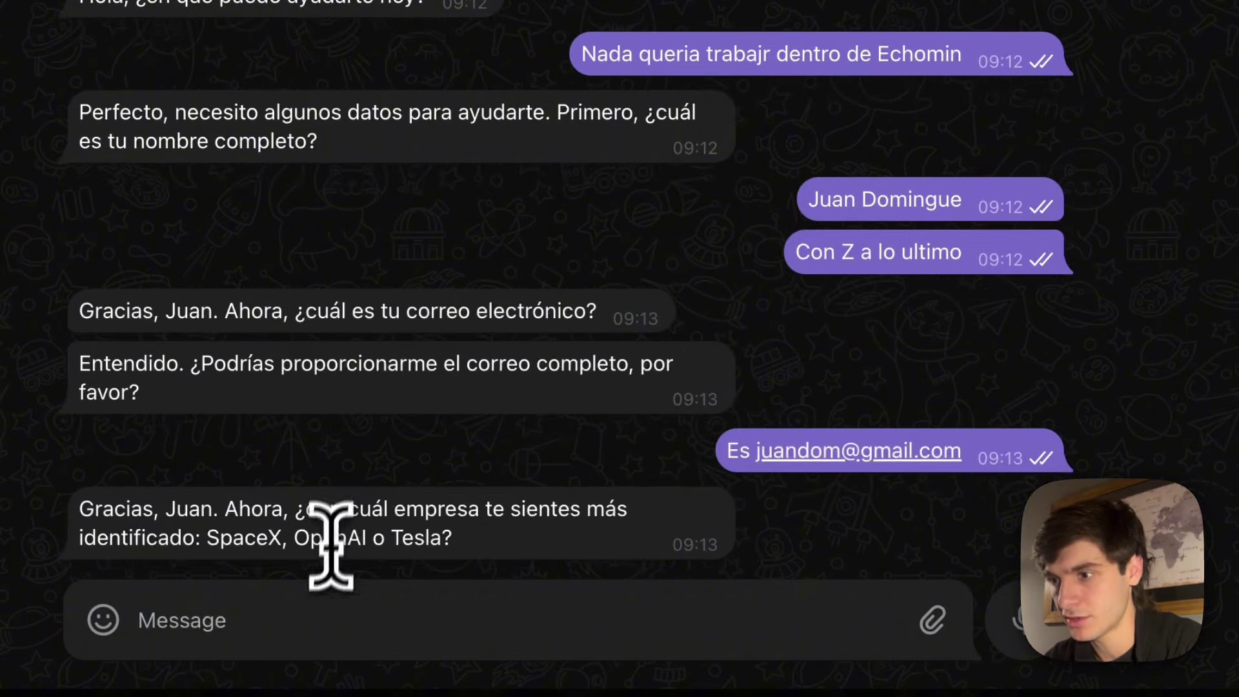
{"action": "type", "text": "Es"}
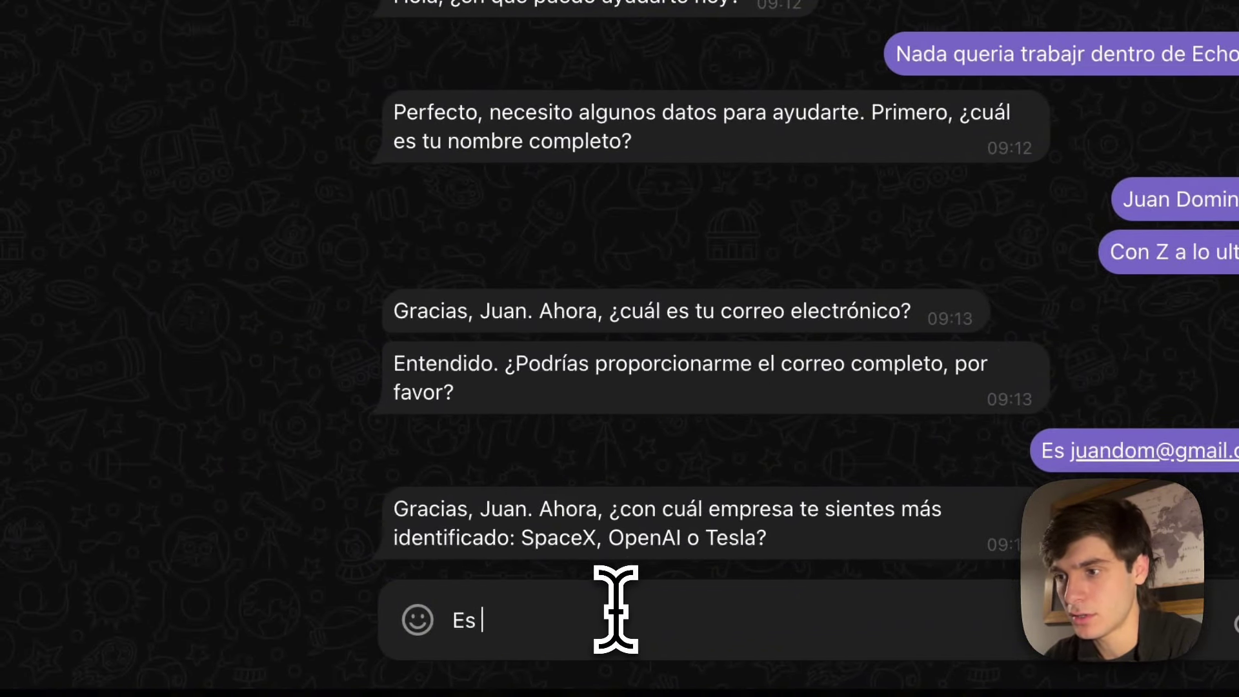
{"action": "type", "text": " OpenAI"}
{"action": "key", "text": "Return"}
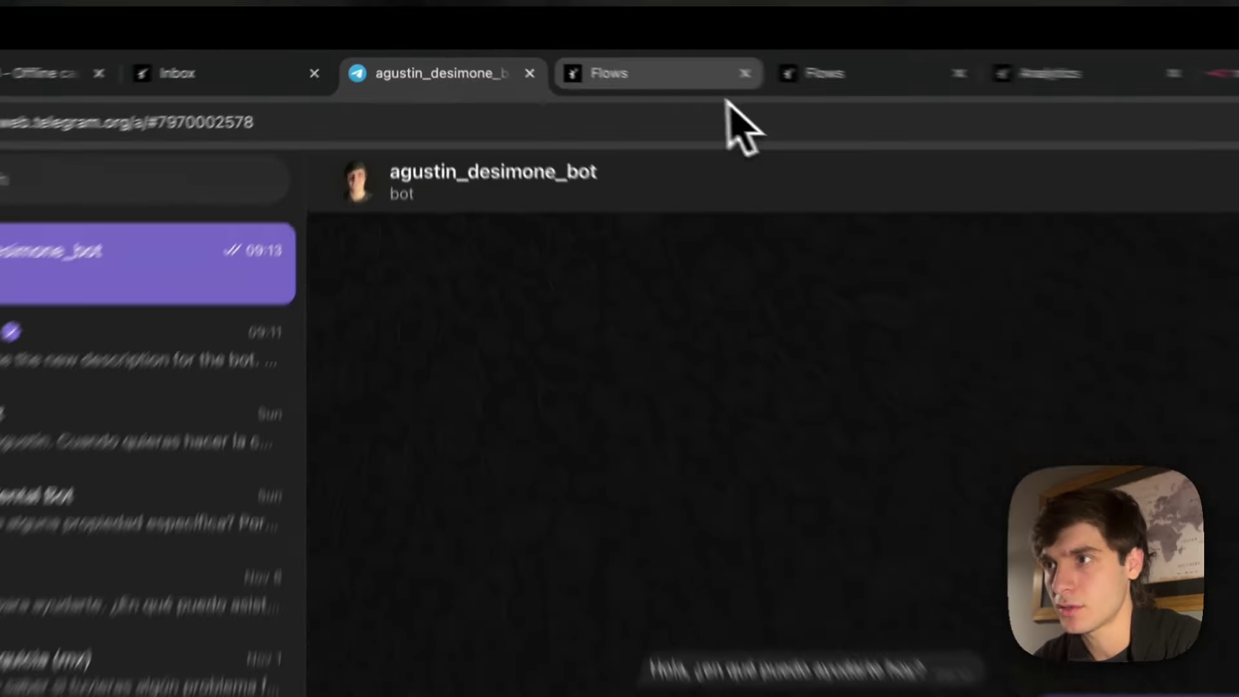
{"action": "left_click", "coordinate": [571, 42]}
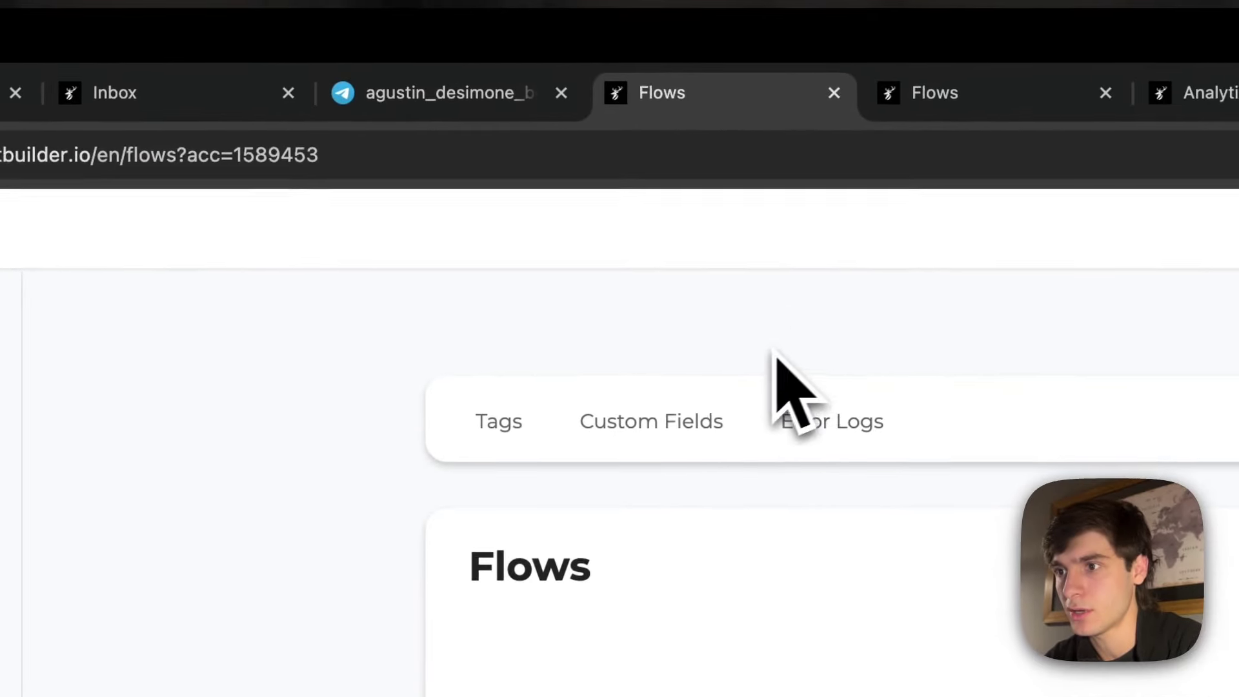
{"action": "left_click", "coordinate": [445, 92]}
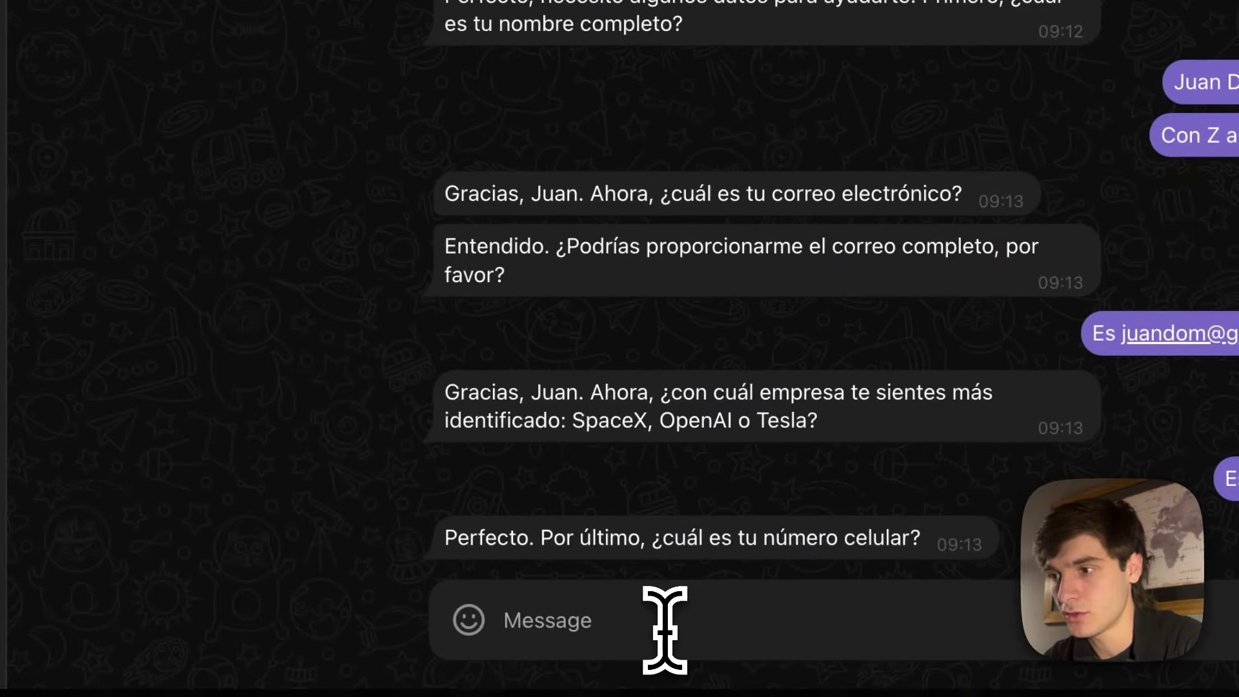
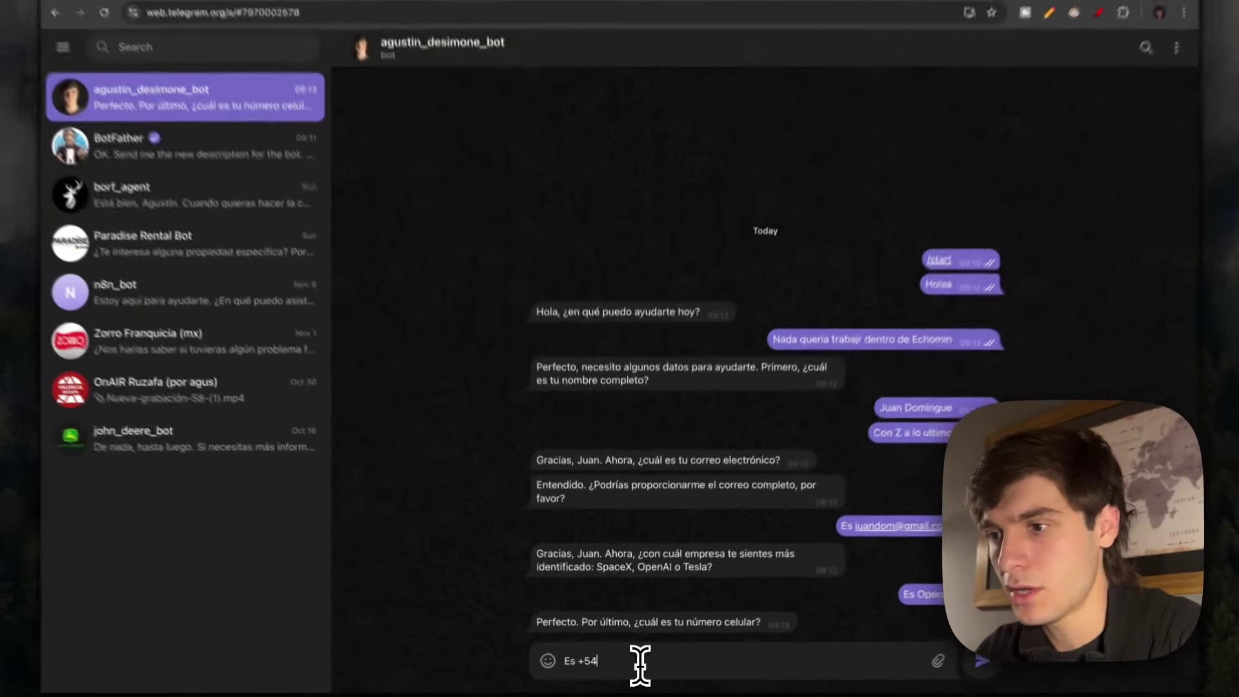
{"action": "key", "text": "Return"}
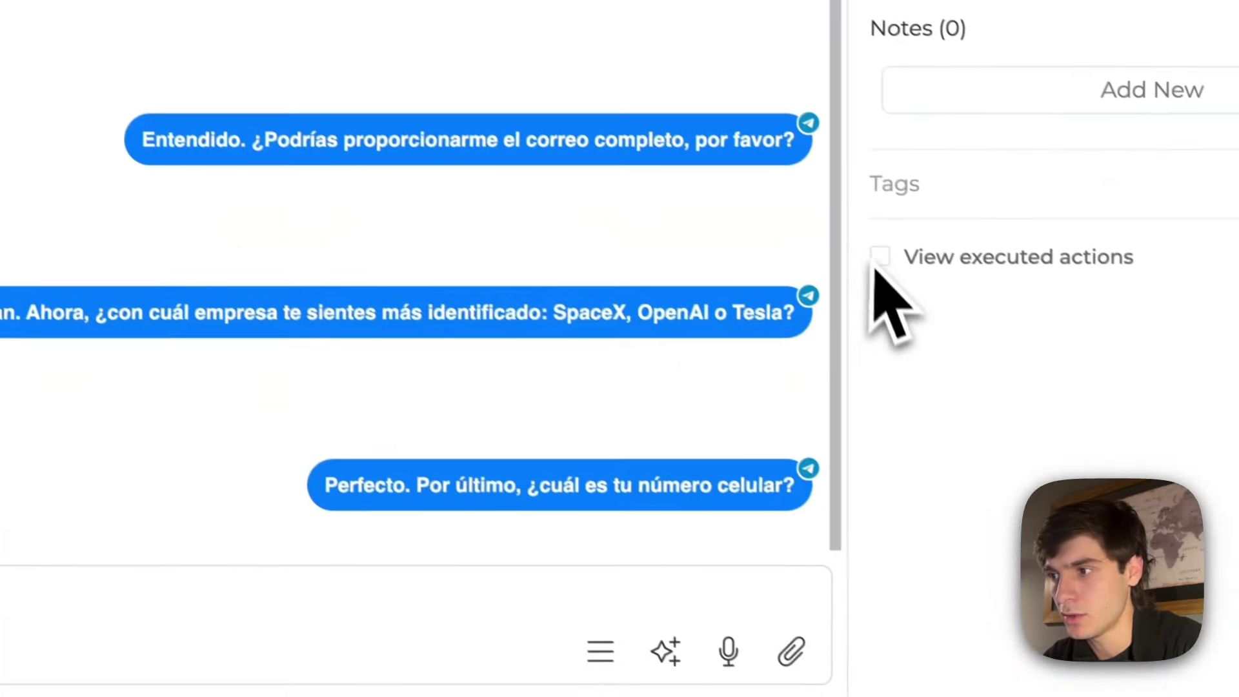
Tick 'View executed actions' and scroll to review the field changes and the bot's details summary.
{"action": "left_click", "coordinate": [866, 245]}
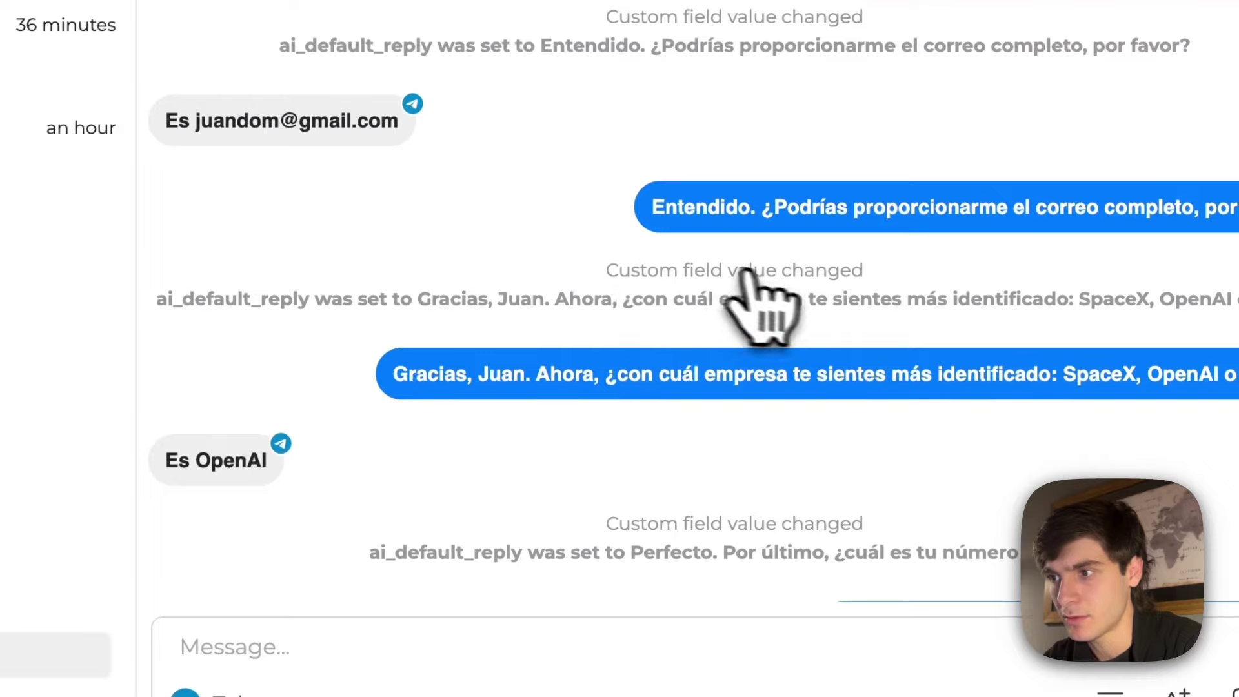
{"action": "scroll", "coordinate": [744, 270], "scroll_direction": "down", "scroll_amount": 3}
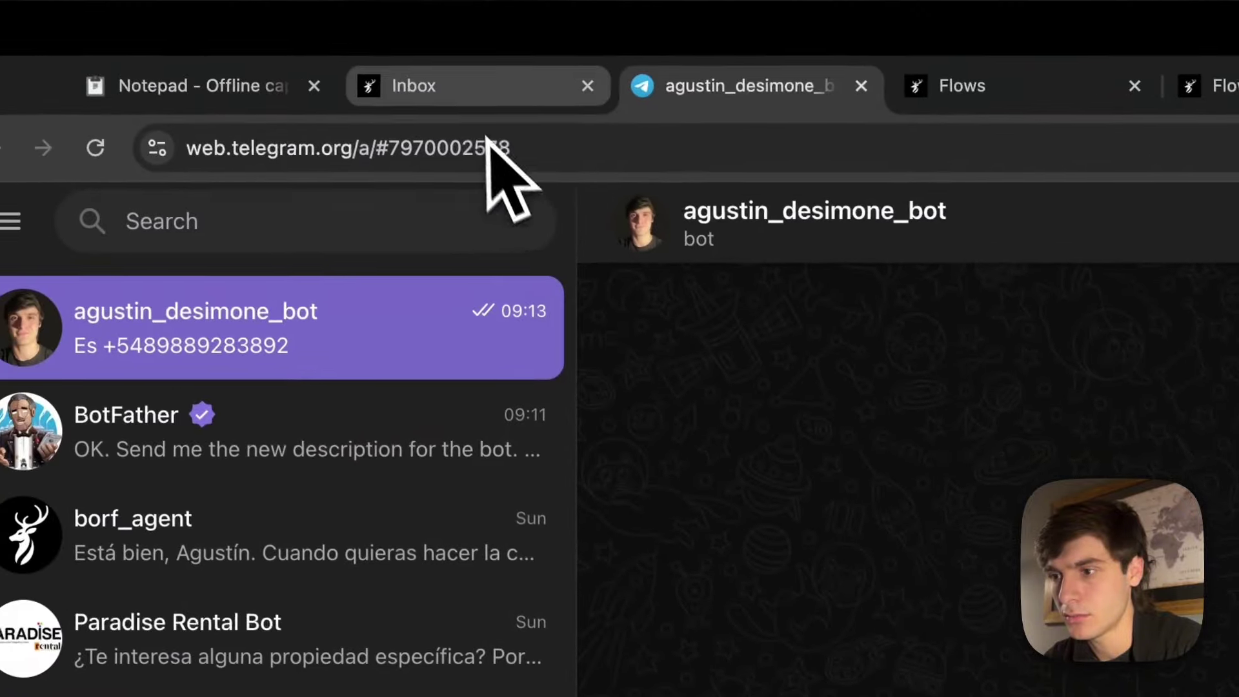
{"action": "key", "text": "ctrl+shift+Tab"}
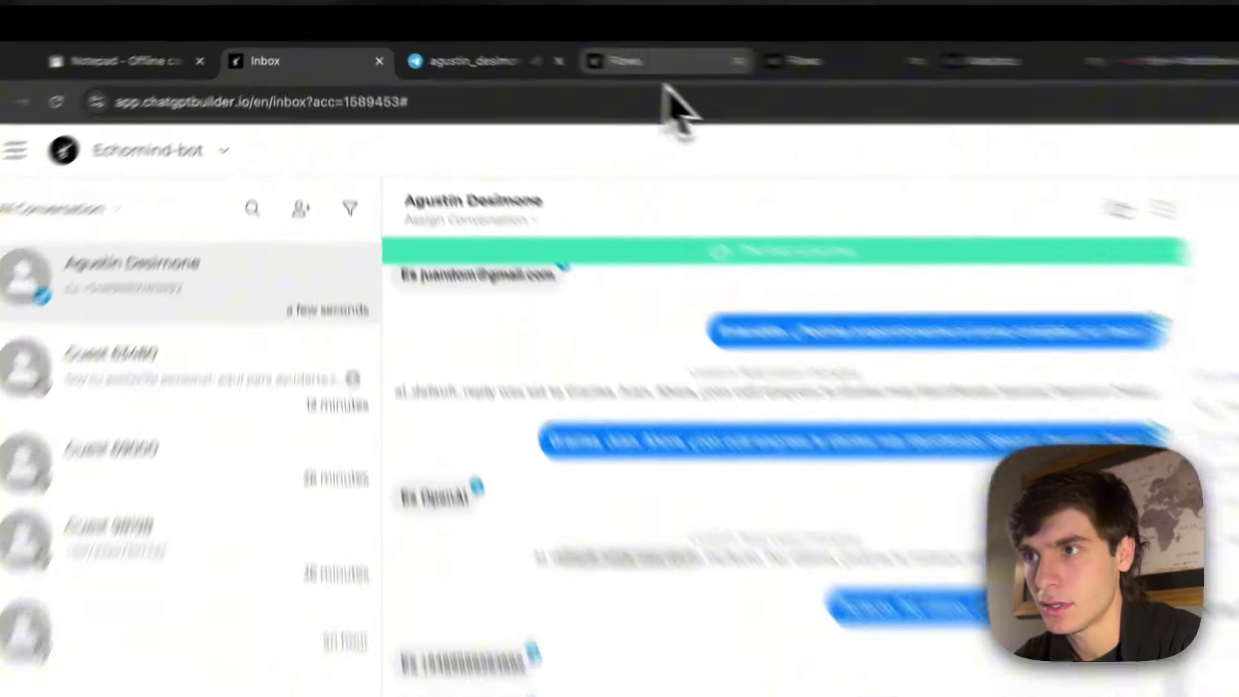
Move the Flows tab beside Inbox, then open Settings > Integrations > OpenAI.
{"action": "left_click_drag", "start_coordinate": [520, 40], "coordinate": [440, 63]}
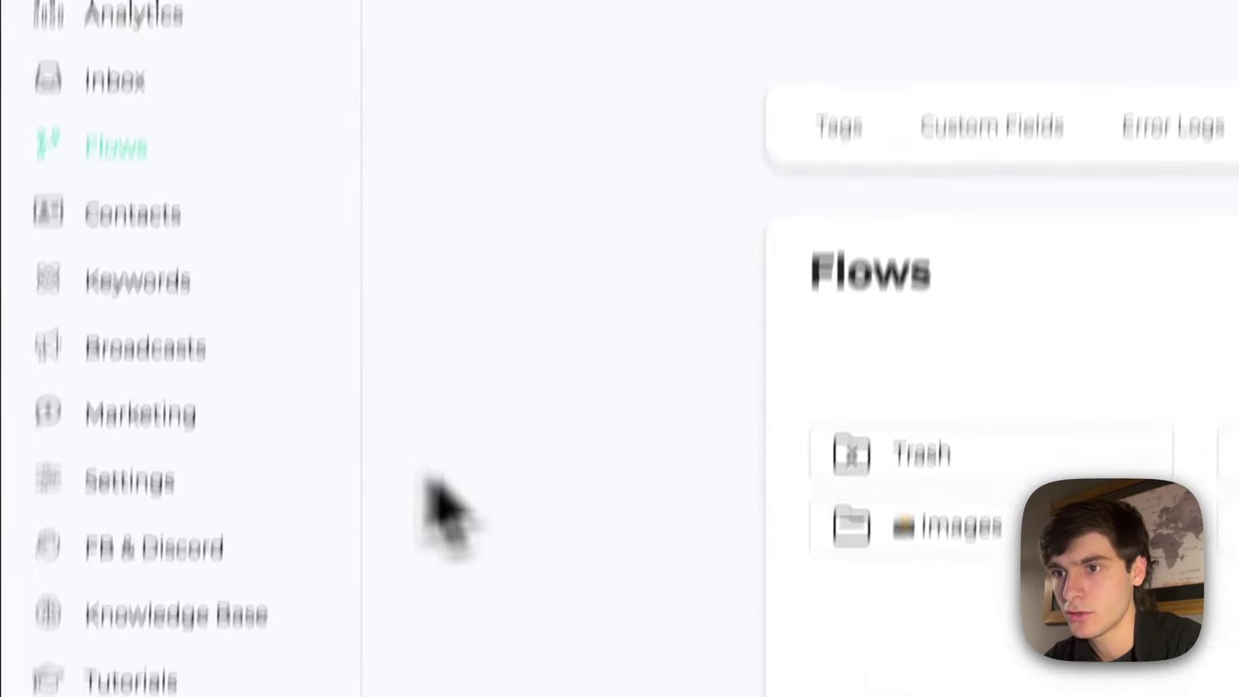
{"action": "left_click", "coordinate": [126, 480]}
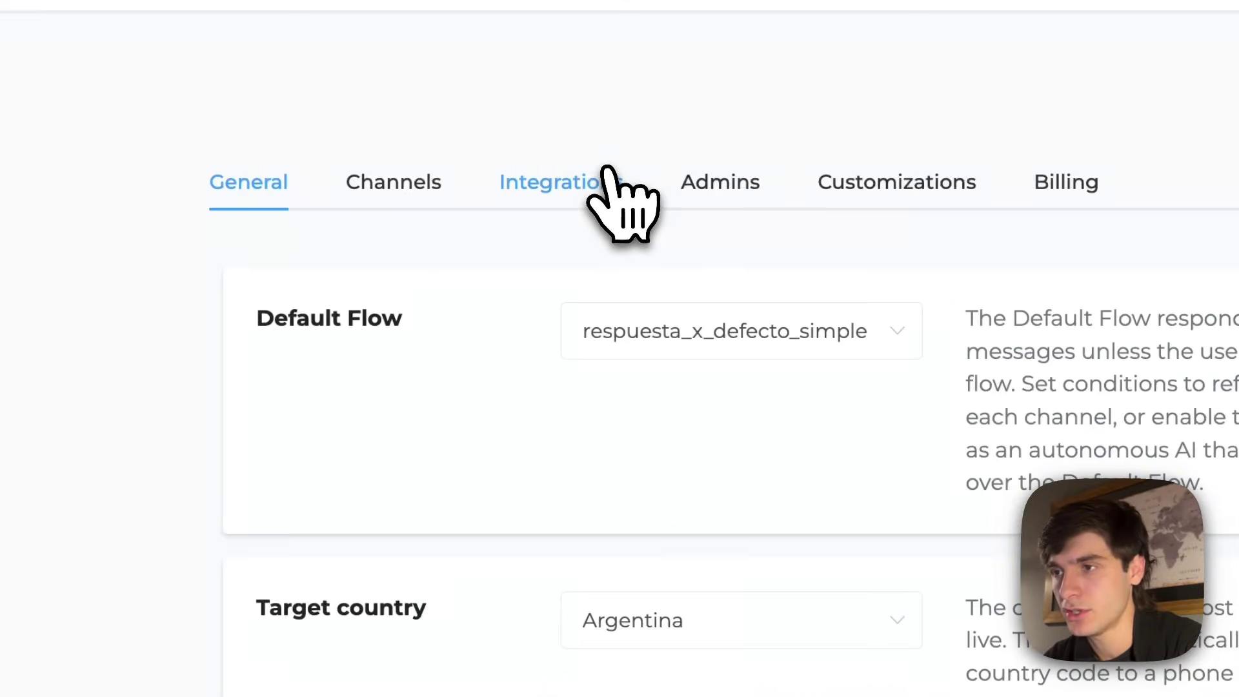
{"action": "left_click", "coordinate": [568, 179]}
{"action": "left_click", "coordinate": [478, 499]}
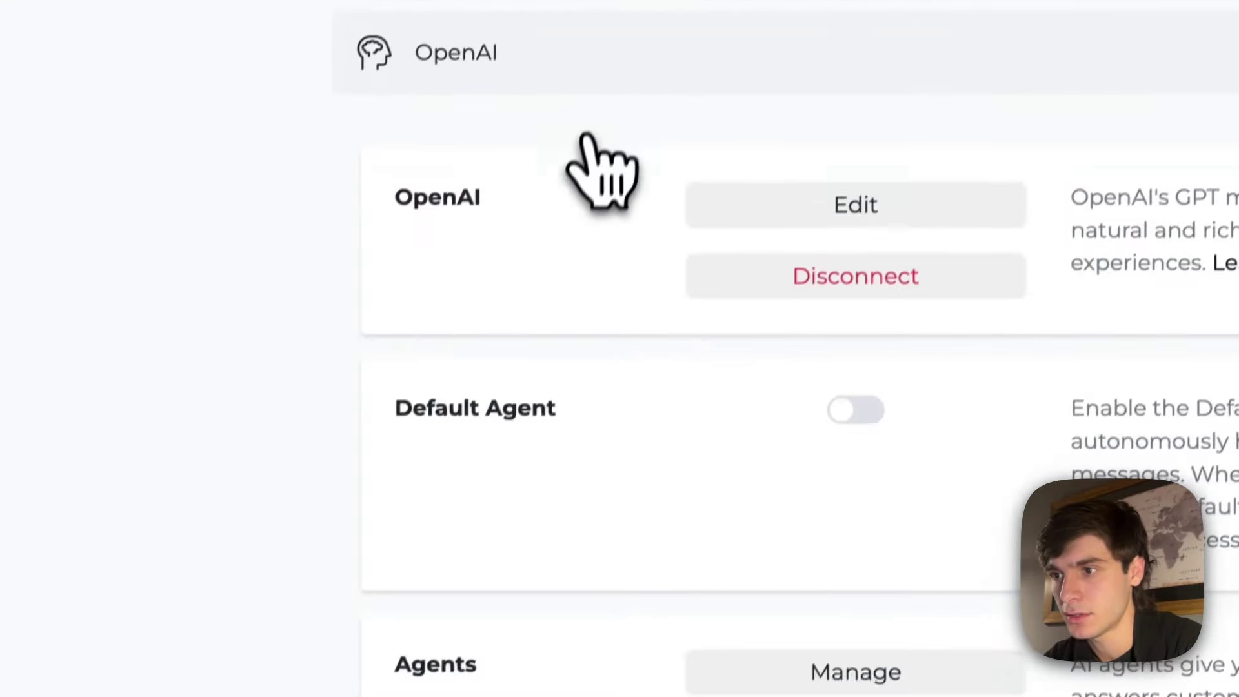
{"action": "scroll", "coordinate": [646, 226], "scroll_direction": "down", "scroll_amount": 5}
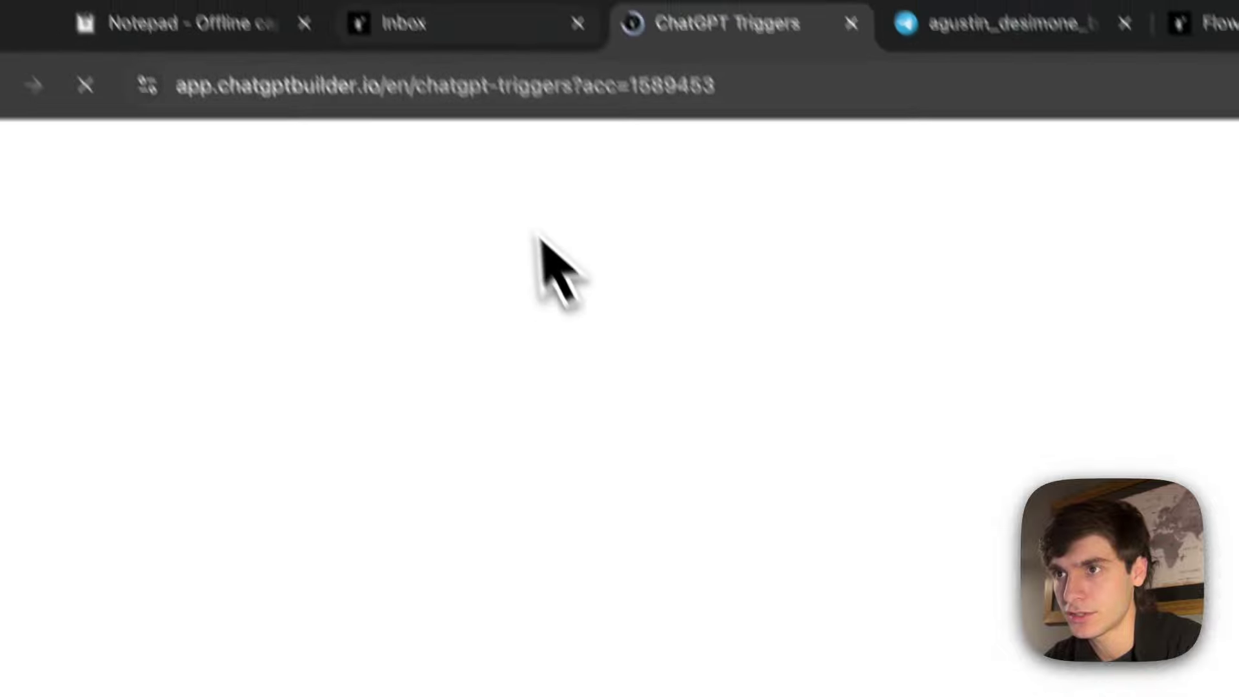
Create a new flow named recolectar_datos from the Flows page.
{"action": "left_click", "coordinate": [452, 23]}
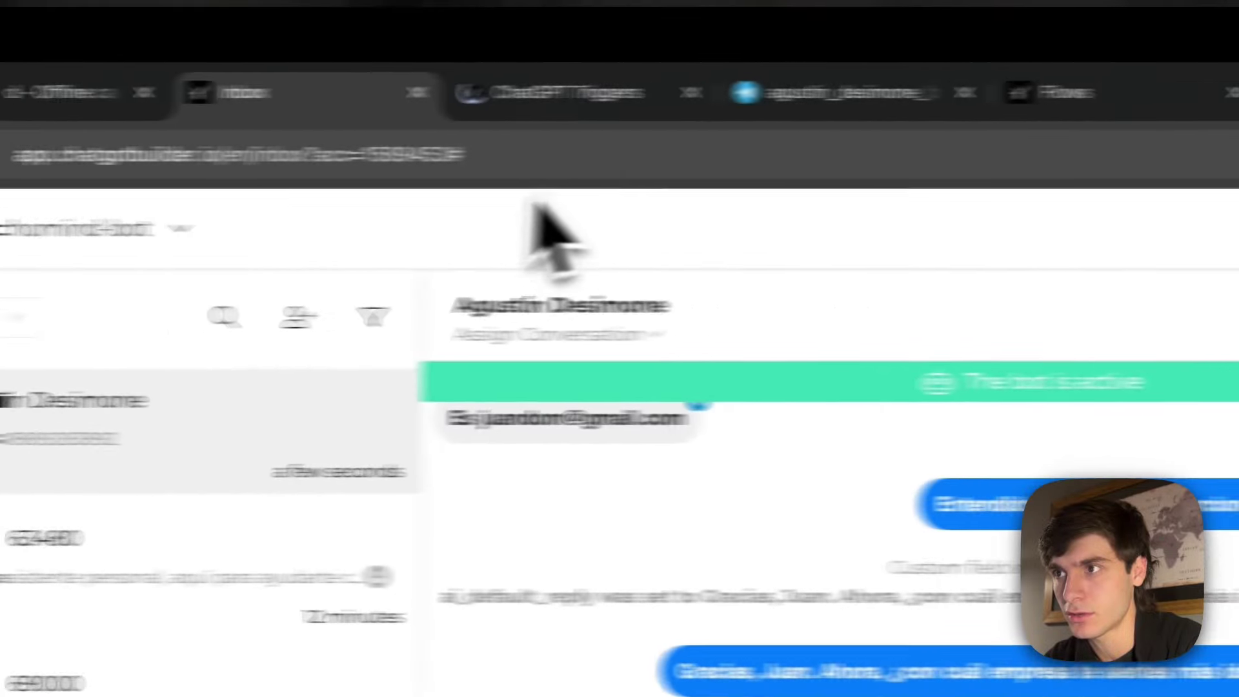
{"action": "left_click", "coordinate": [1059, 93]}
{"action": "left_click_drag", "start_coordinate": [1059, 92], "coordinate": [549, 97]}
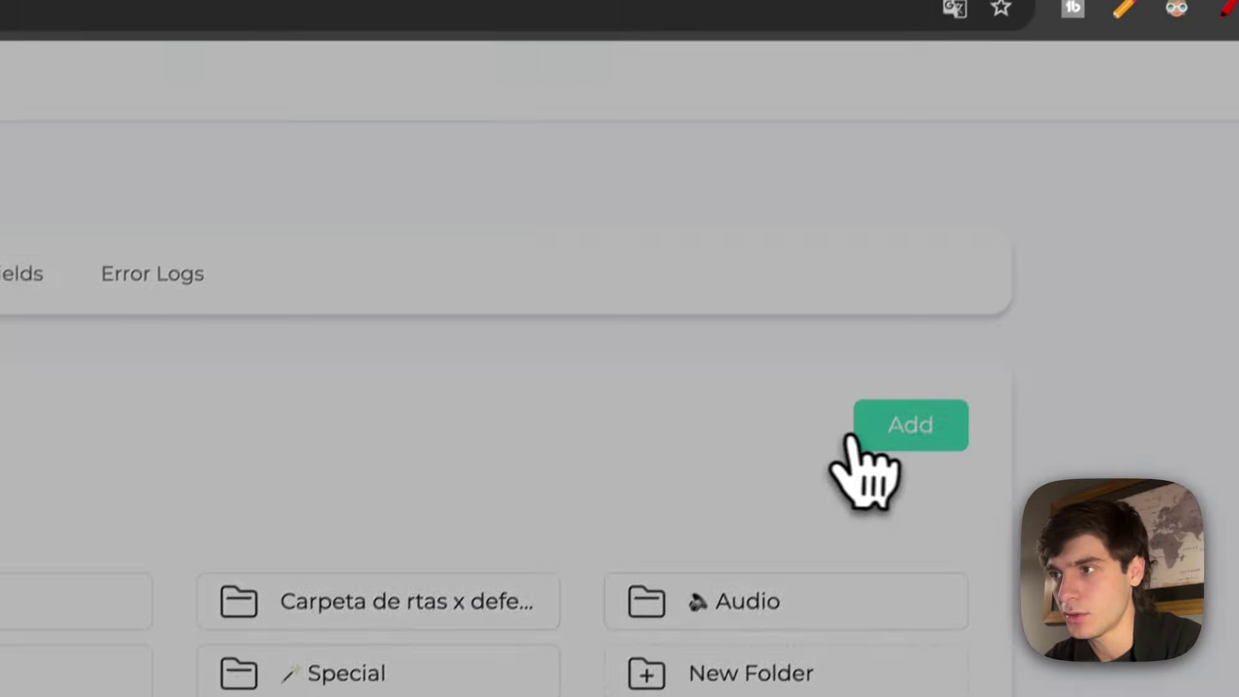
{"action": "left_click", "coordinate": [1016, 242]}
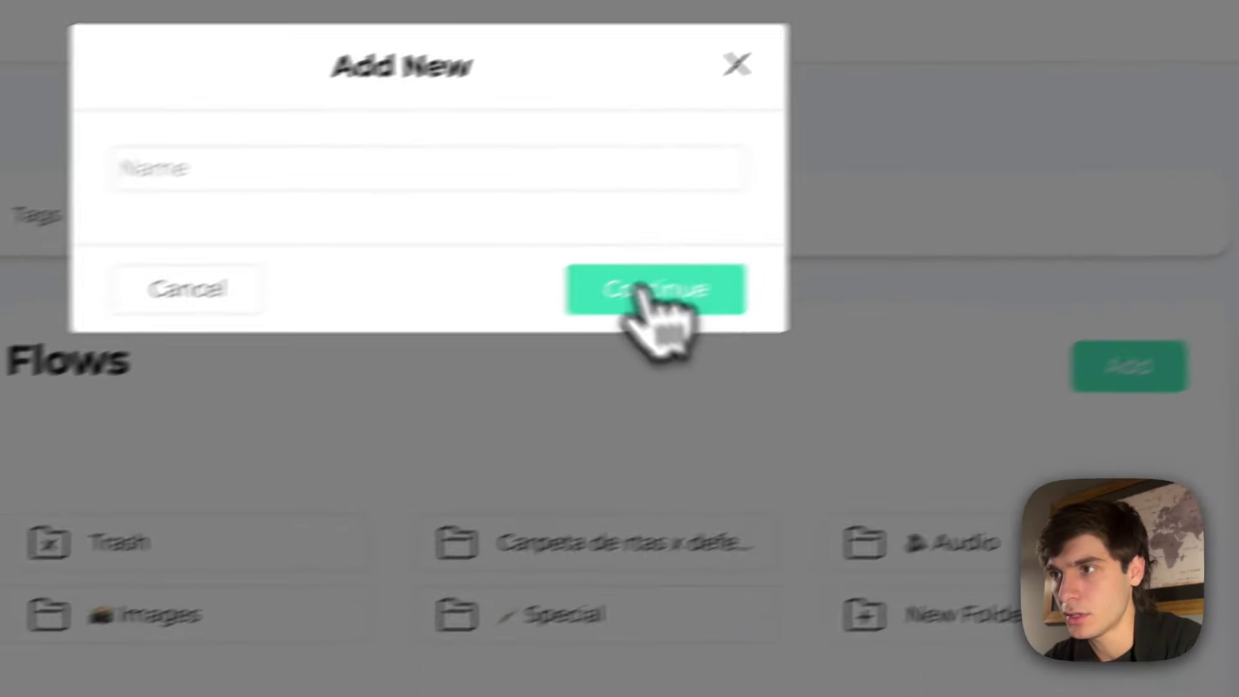
{"action": "left_click", "coordinate": [302, 77]}
{"action": "type", "text": "recolectar_datos"}
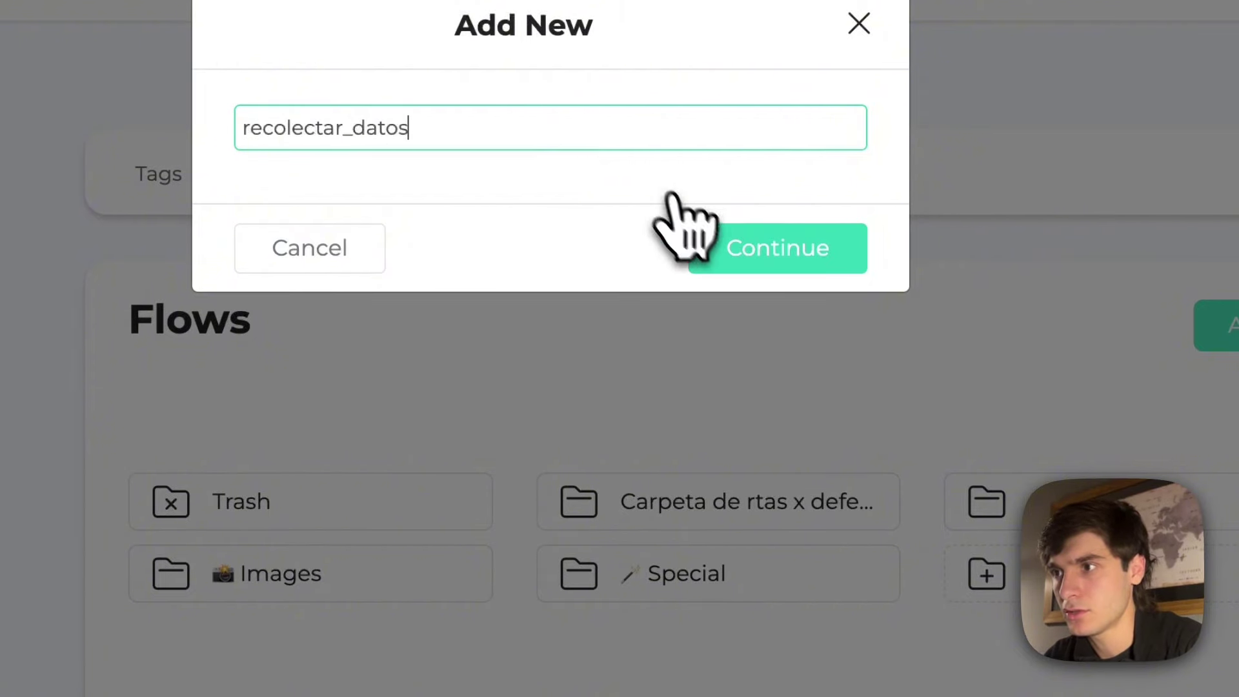
{"action": "left_click", "coordinate": [747, 258]}
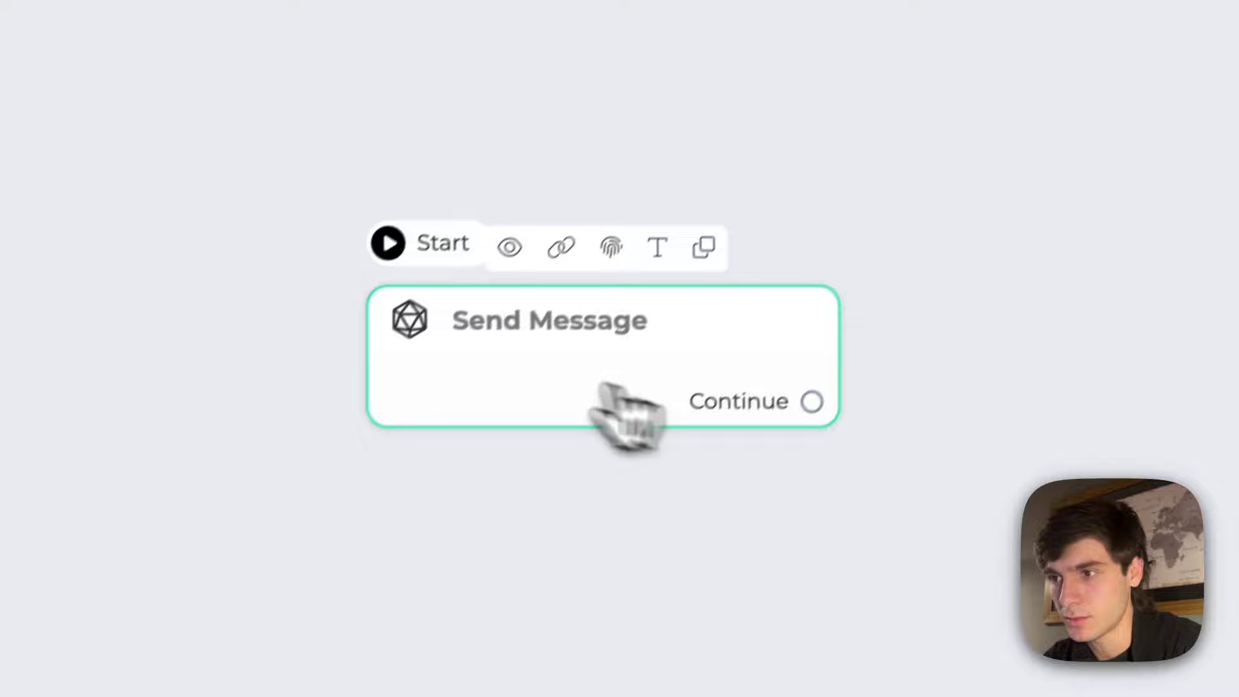
Add a text block 'Ya recolectamos tus datos' to the Send Message node.
{"action": "left_click", "coordinate": [623, 381]}
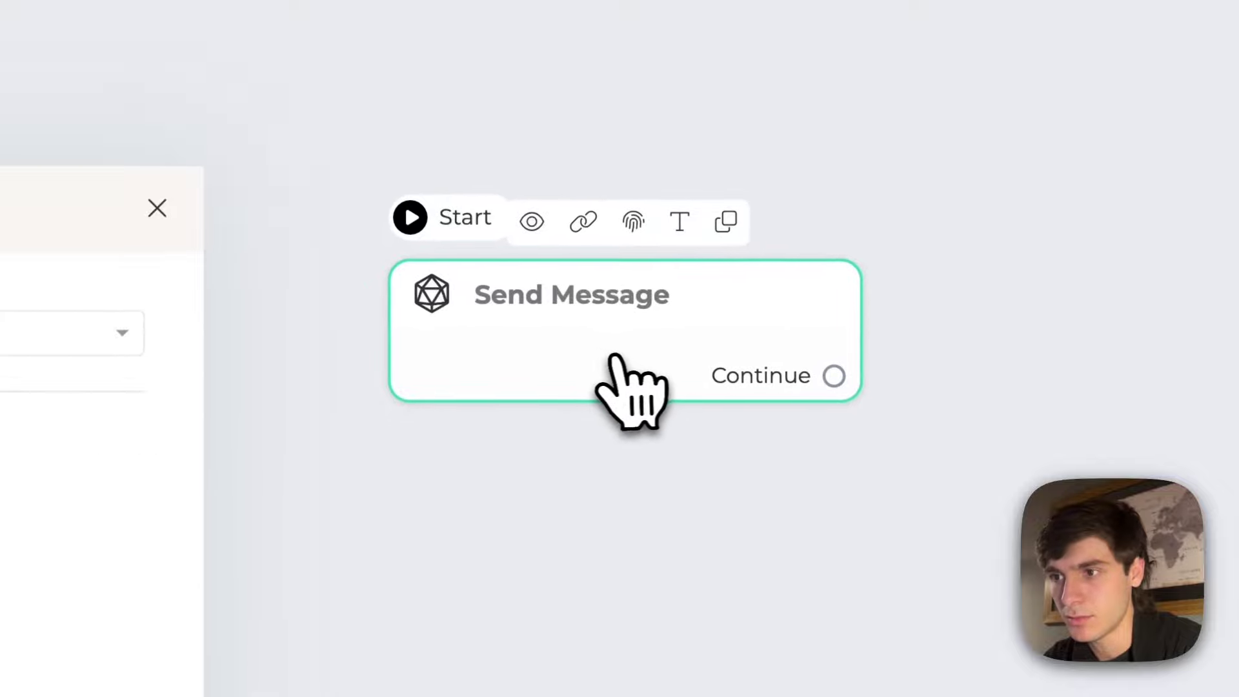
{"action": "left_click", "coordinate": [365, 219]}
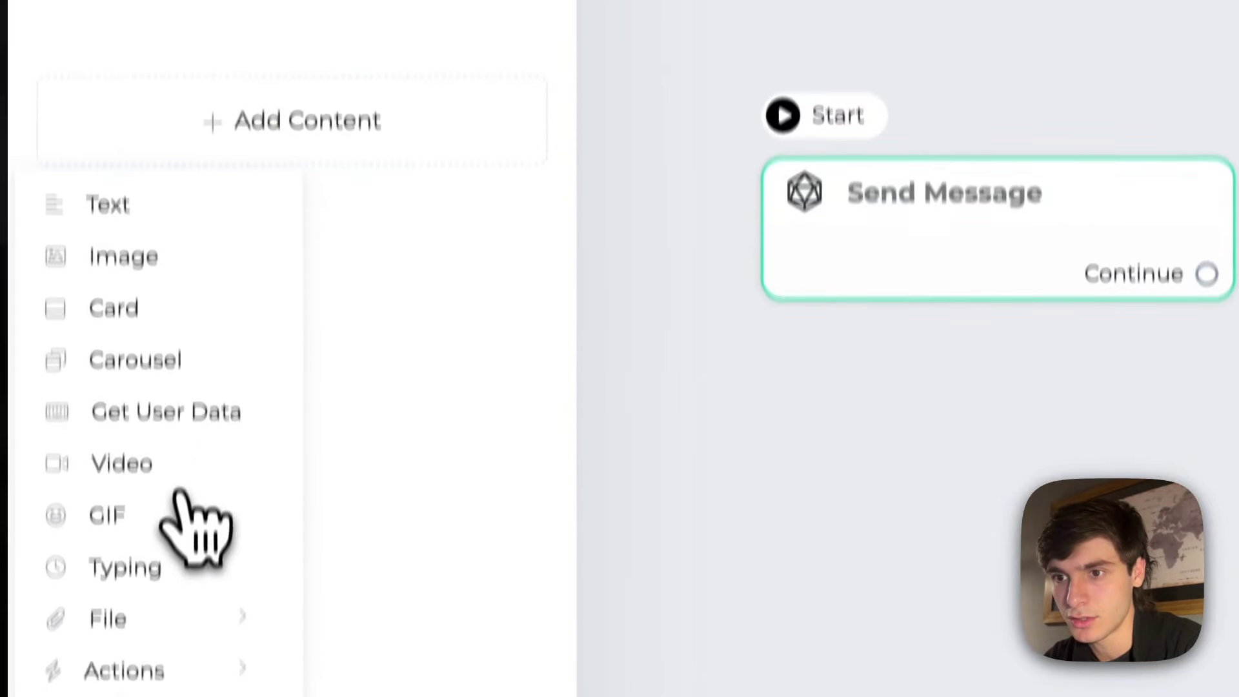
{"action": "left_click", "coordinate": [189, 204]}
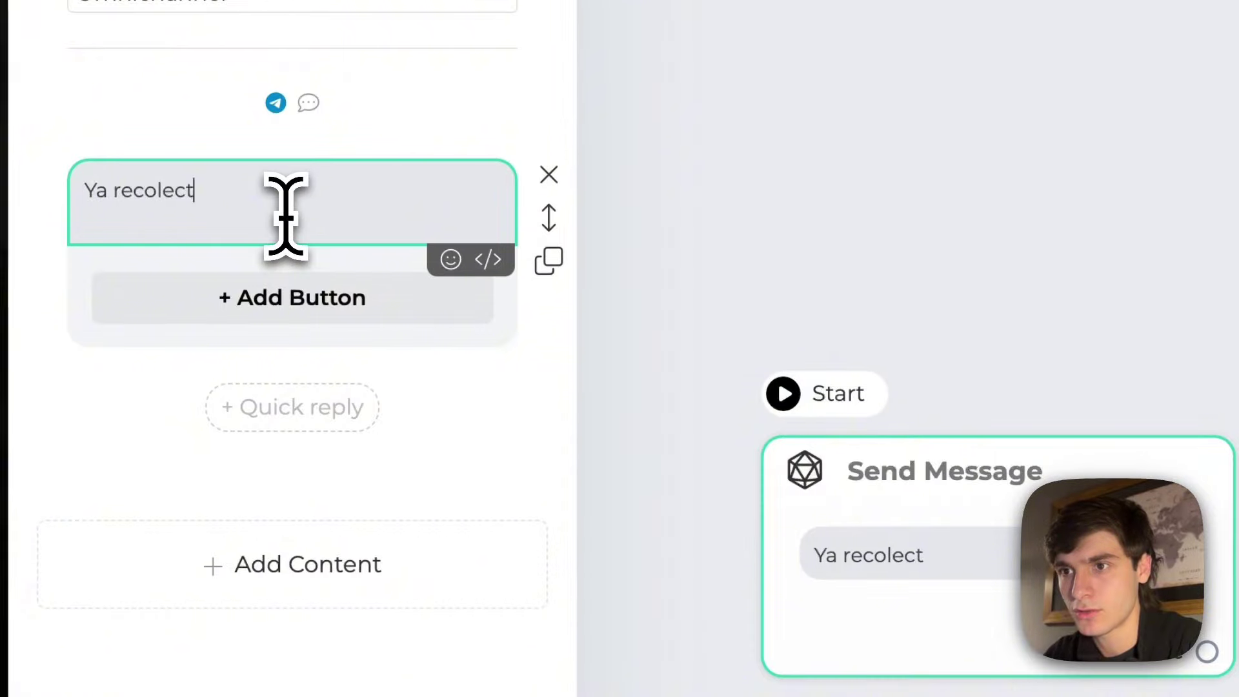
{"action": "type", "text": "Ya recolectamos tus datos"}
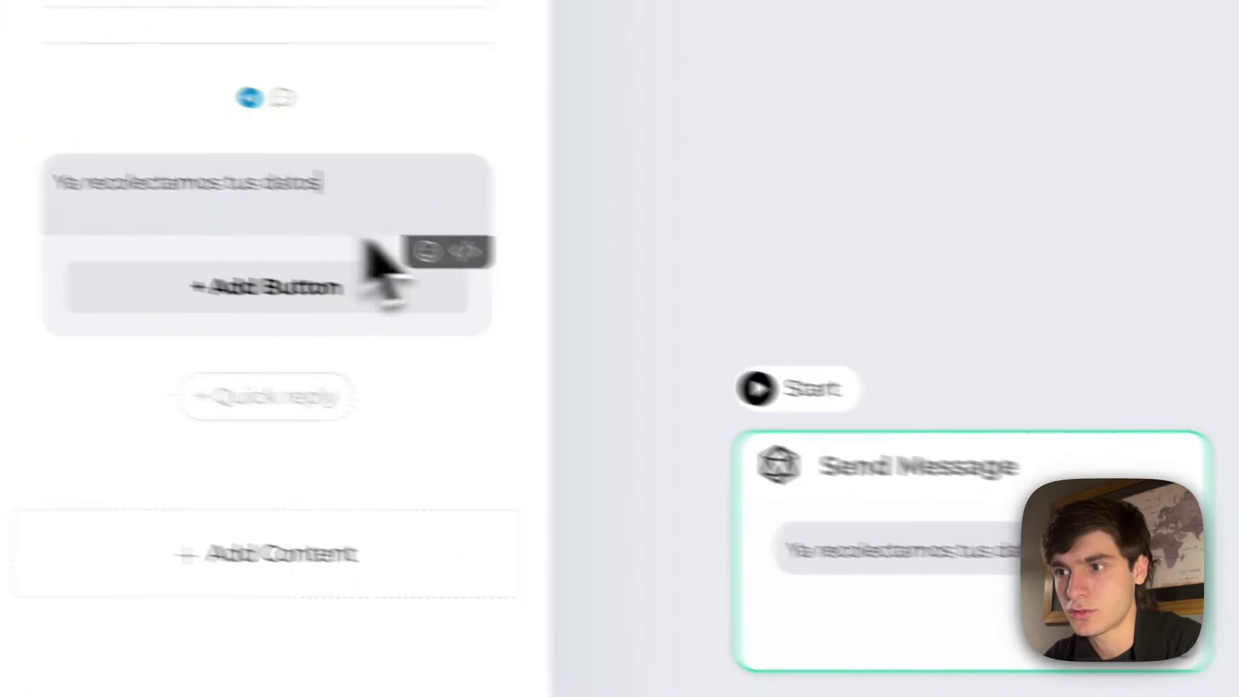
Add an Actions node with Cancel Pending User Input and connect it to Send Message.
{"action": "left_click", "coordinate": [567, 672]}
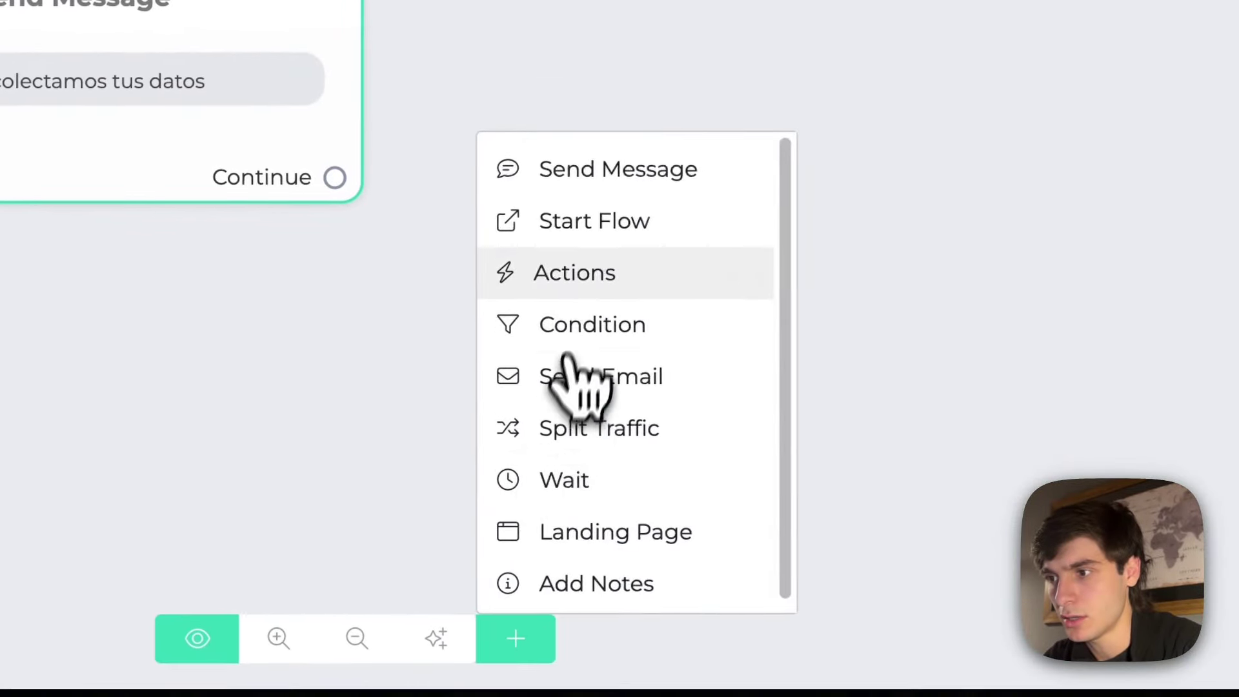
{"action": "left_click", "coordinate": [574, 275]}
{"action": "left_click_drag", "start_coordinate": [203, 122], "coordinate": [916, 329]}
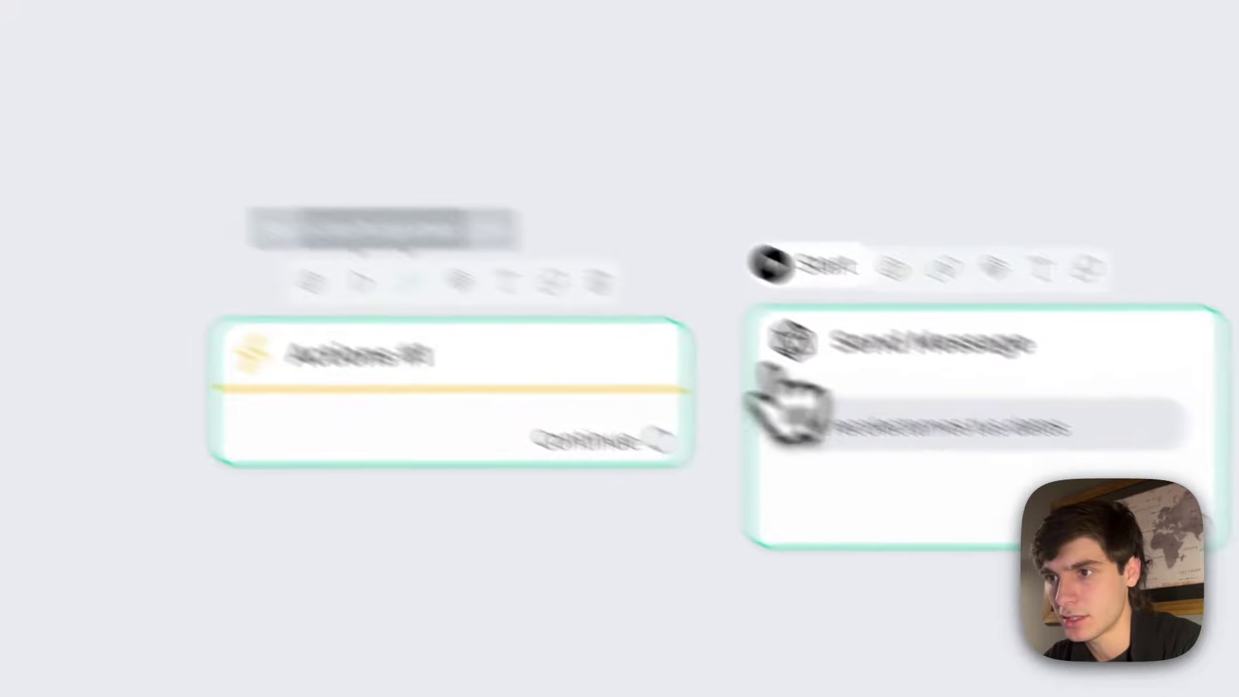
{"action": "left_click", "coordinate": [160, 230]}
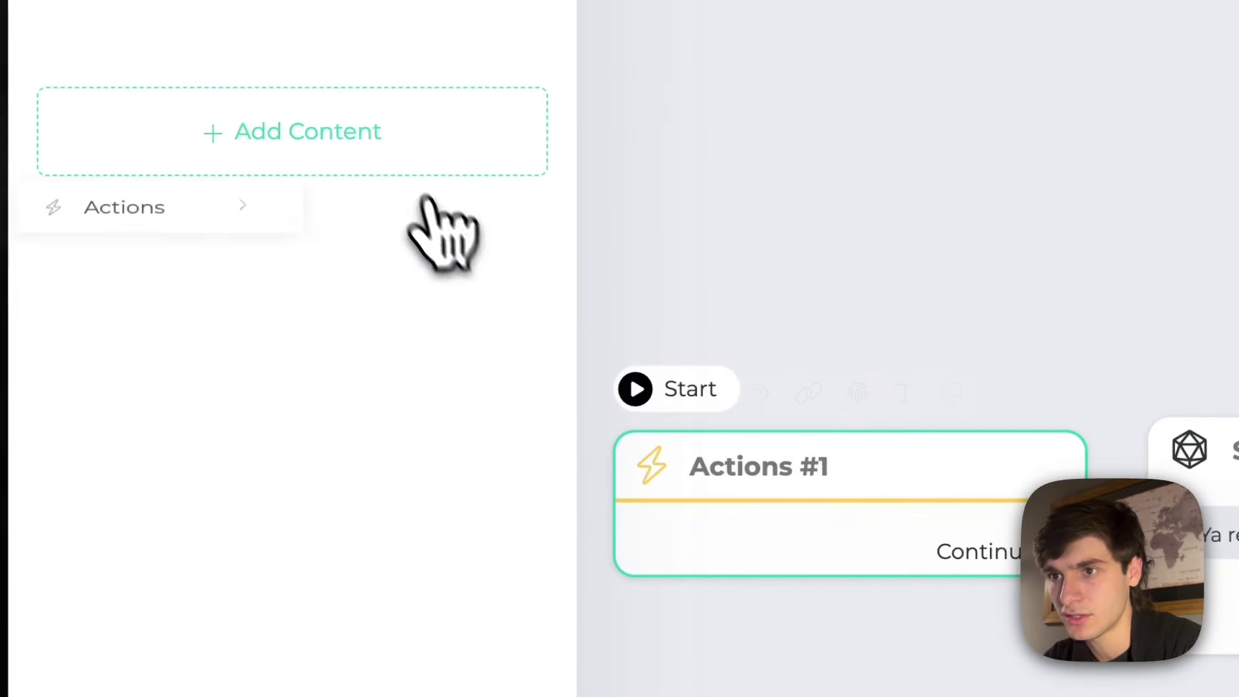
{"action": "left_click", "coordinate": [268, 234]}
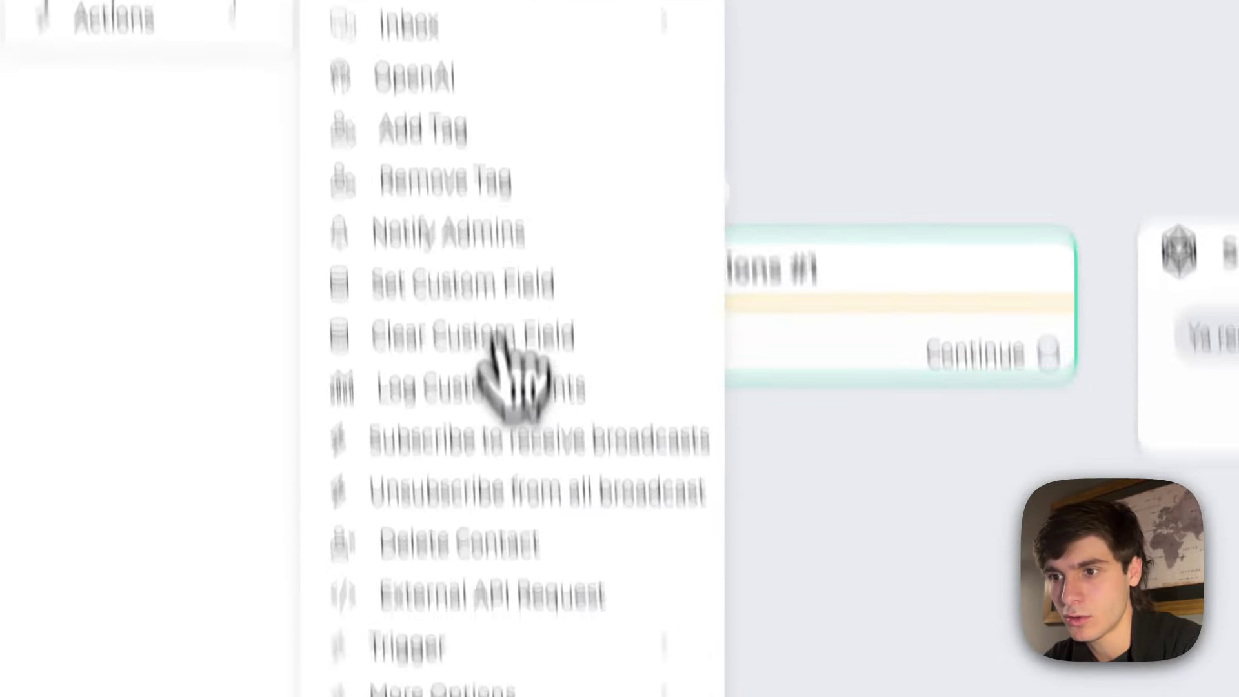
{"action": "left_click", "coordinate": [540, 392]}
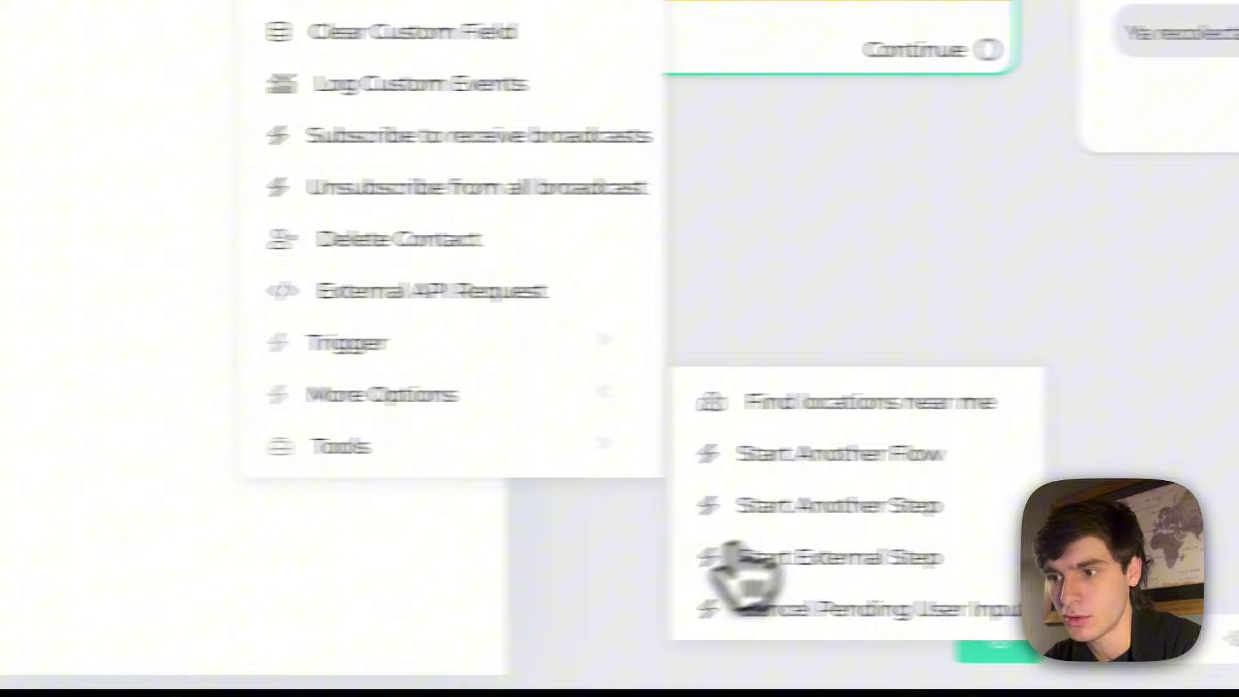
{"action": "left_click", "coordinate": [749, 606]}
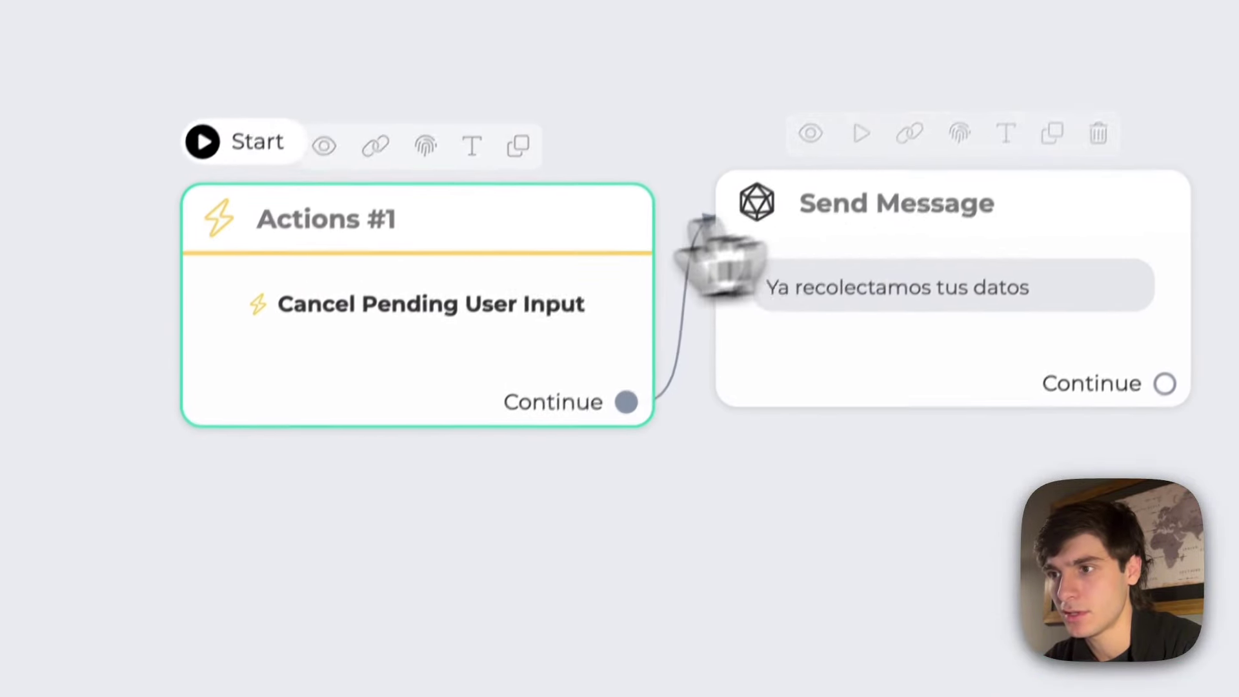
{"action": "left_click_drag", "start_coordinate": [707, 220], "coordinate": [690, 265]}
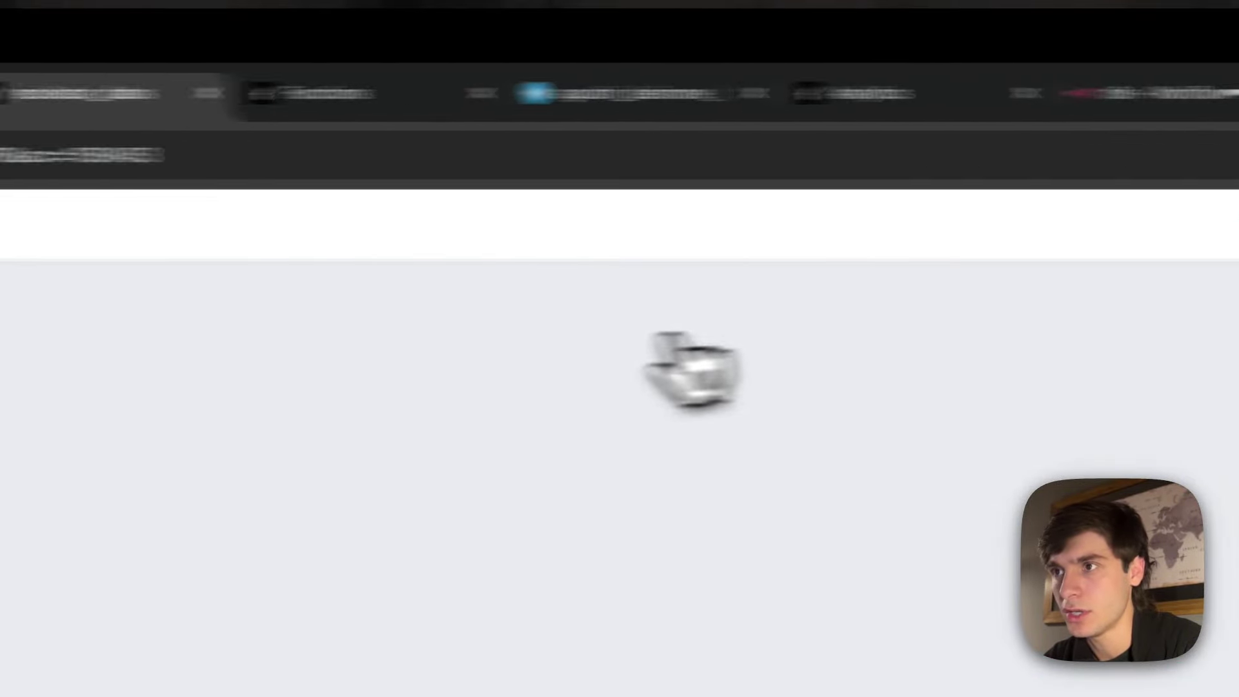
Open recolectar_datos_del_usuario for editing, then close the form without saving.
{"action": "left_click", "coordinate": [612, 103]}
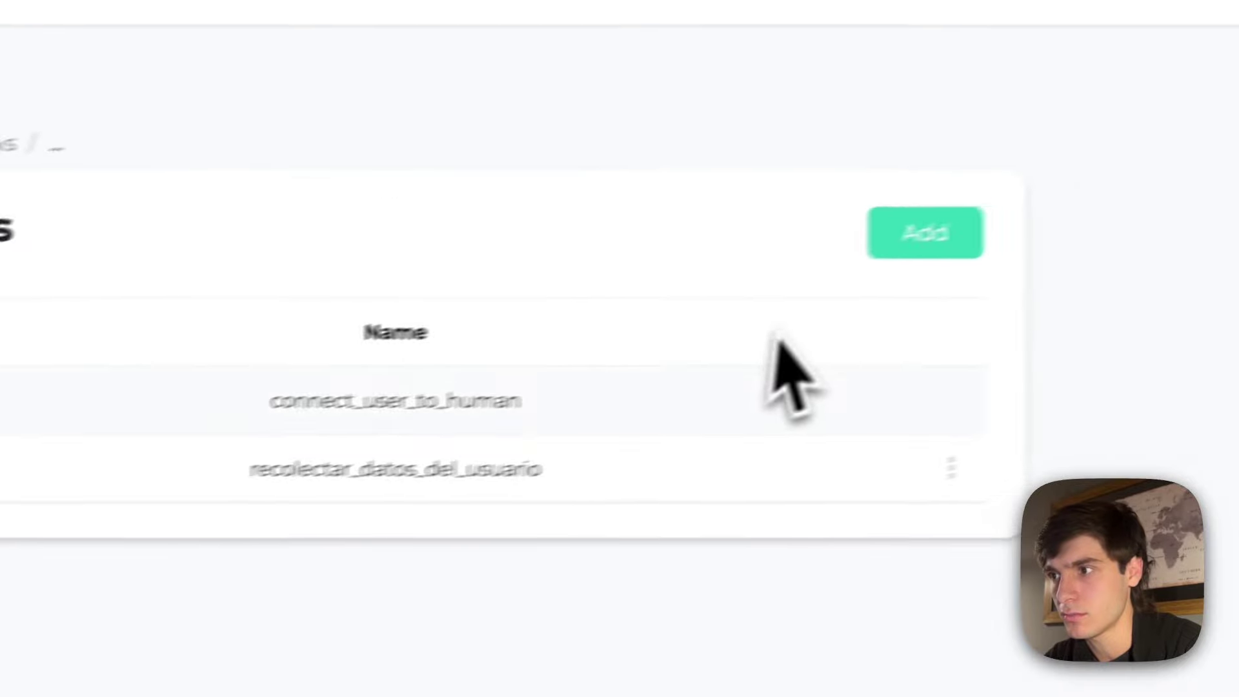
{"action": "left_click", "coordinate": [869, 488]}
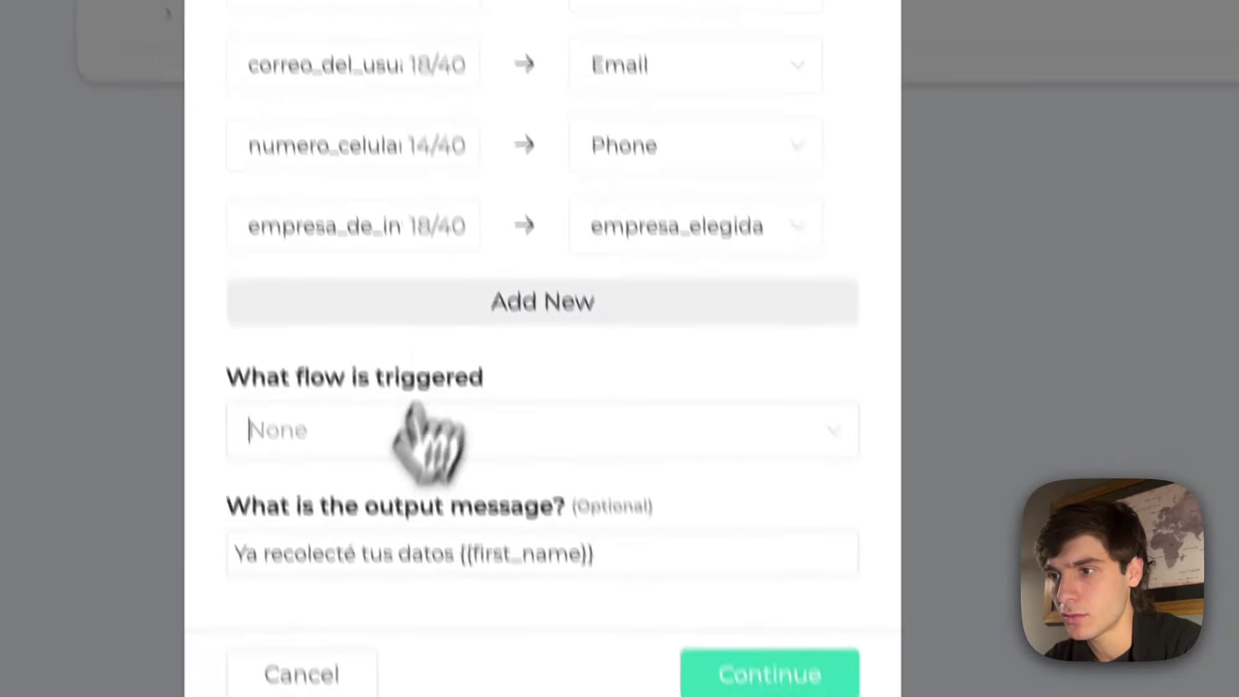
{"action": "left_click", "coordinate": [429, 432]}
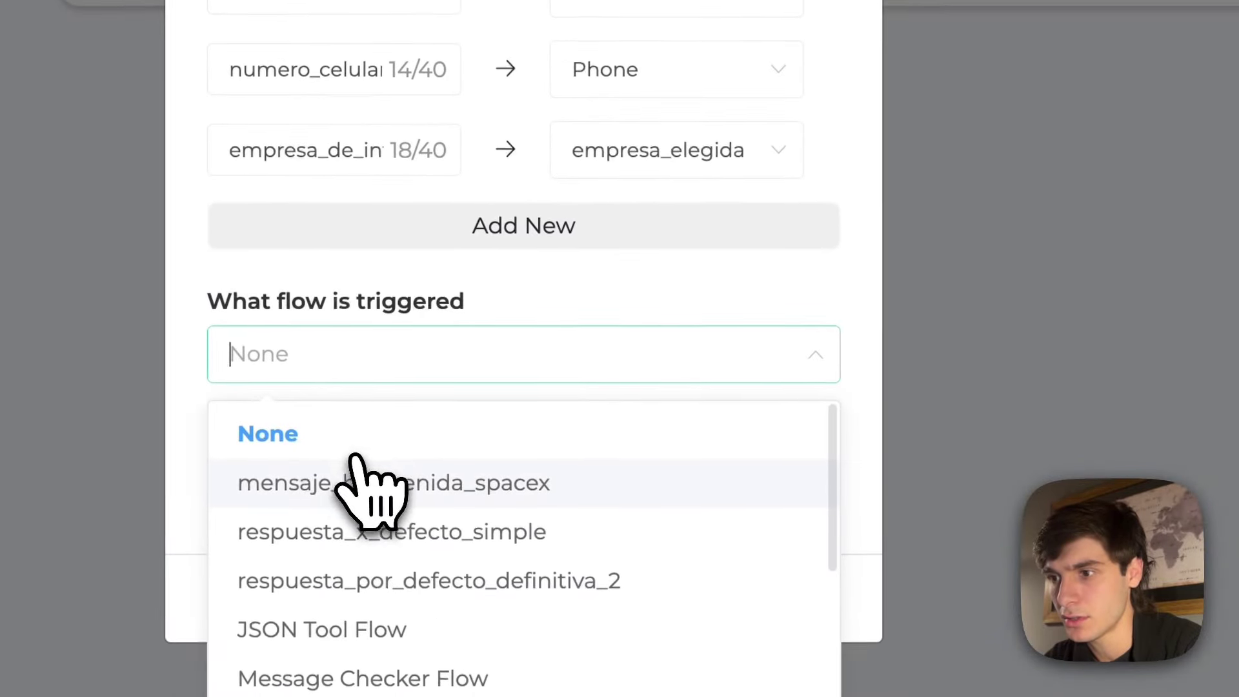
{"action": "type", "text": "re"}
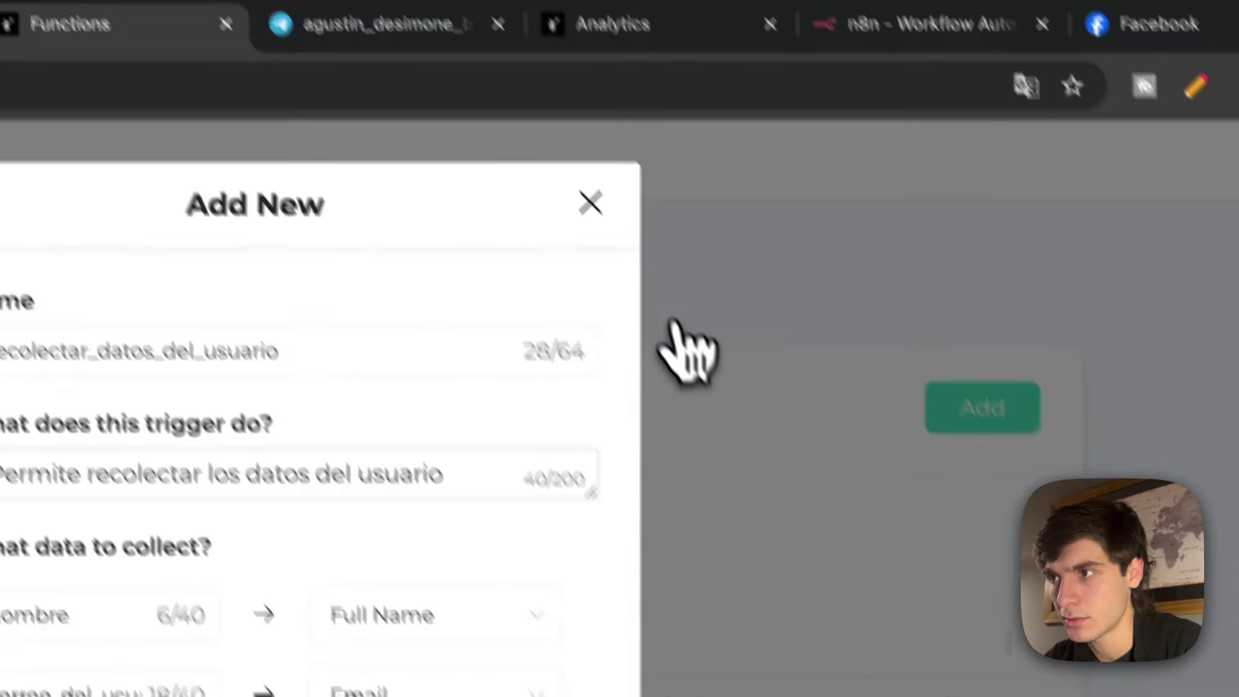
{"action": "key", "text": "super+r"}
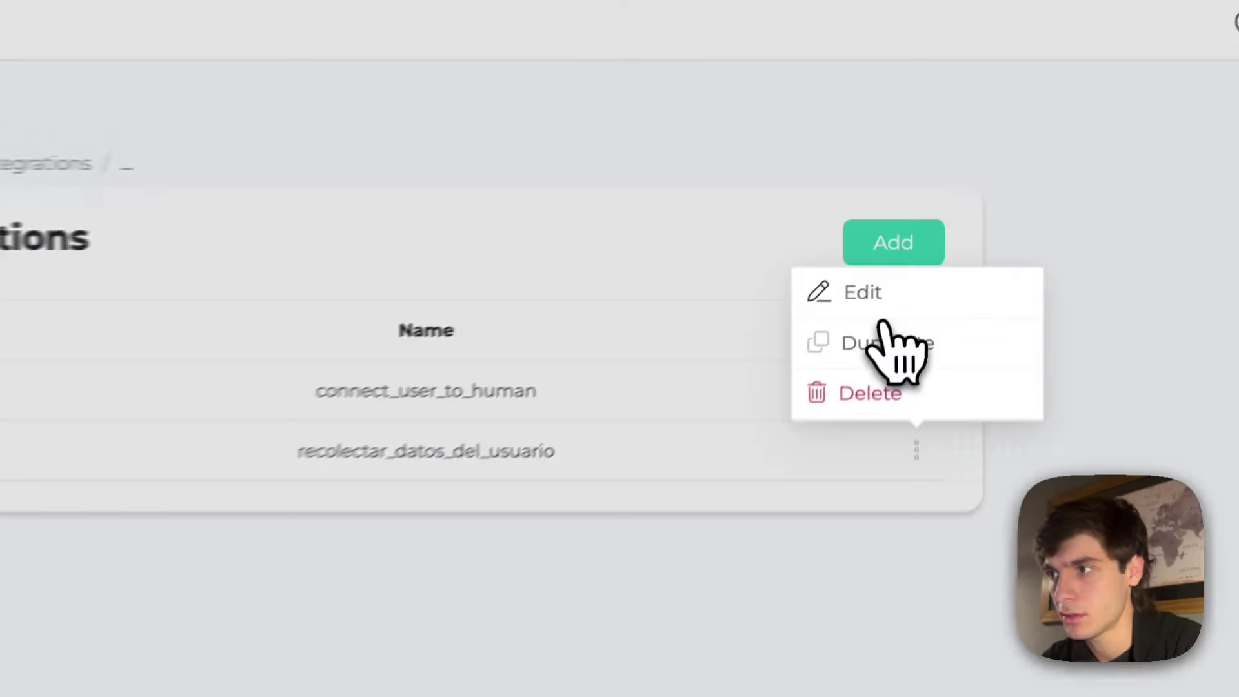
Make recolectar_datos_del_usuario trigger recolectar_datos with an empty output message, and save.
{"action": "left_click", "coordinate": [916, 235]}
{"action": "left_click", "coordinate": [544, 488]}
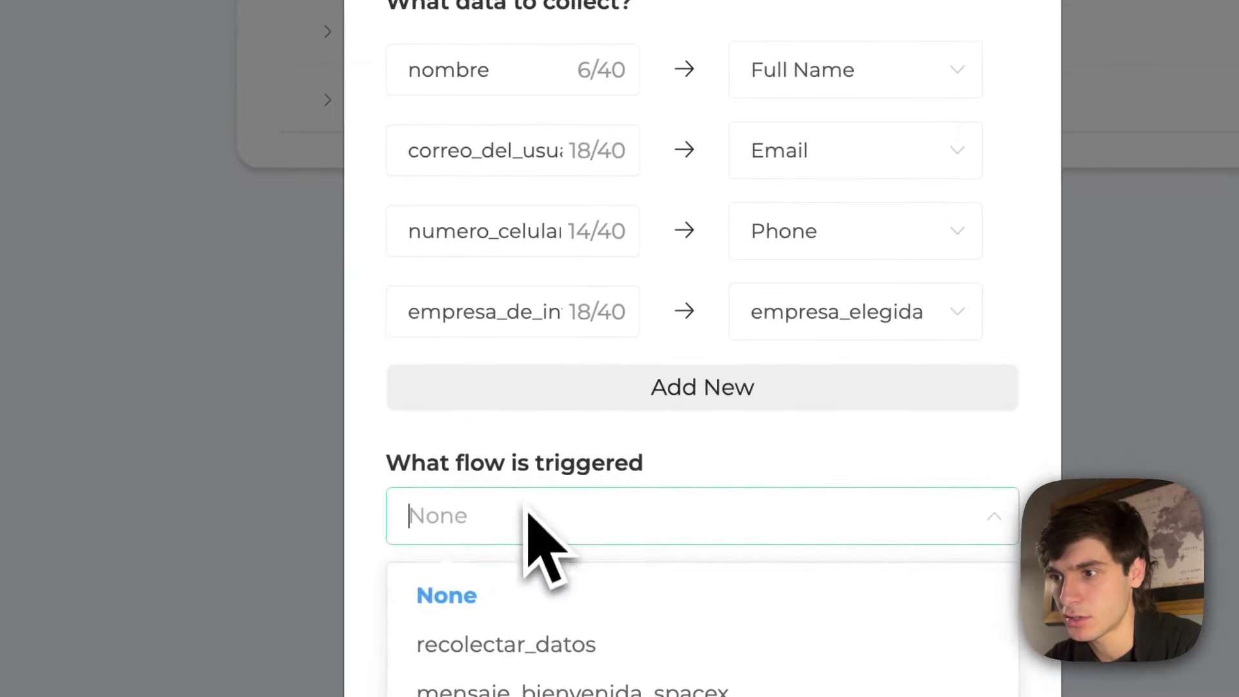
{"action": "left_click", "coordinate": [510, 643]}
{"action": "left_click", "coordinate": [526, 642]}
{"action": "key", "text": "ctrl+a"}
{"action": "key", "text": "BackSpace"}
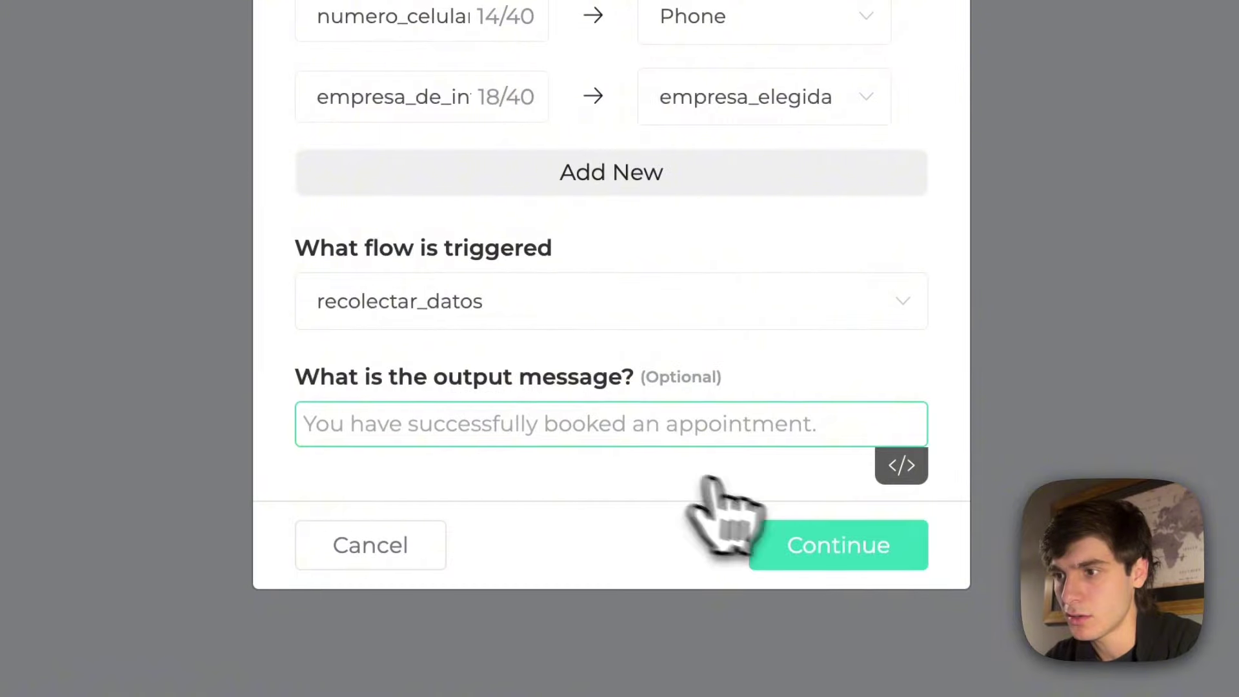
{"action": "left_click", "coordinate": [729, 516]}
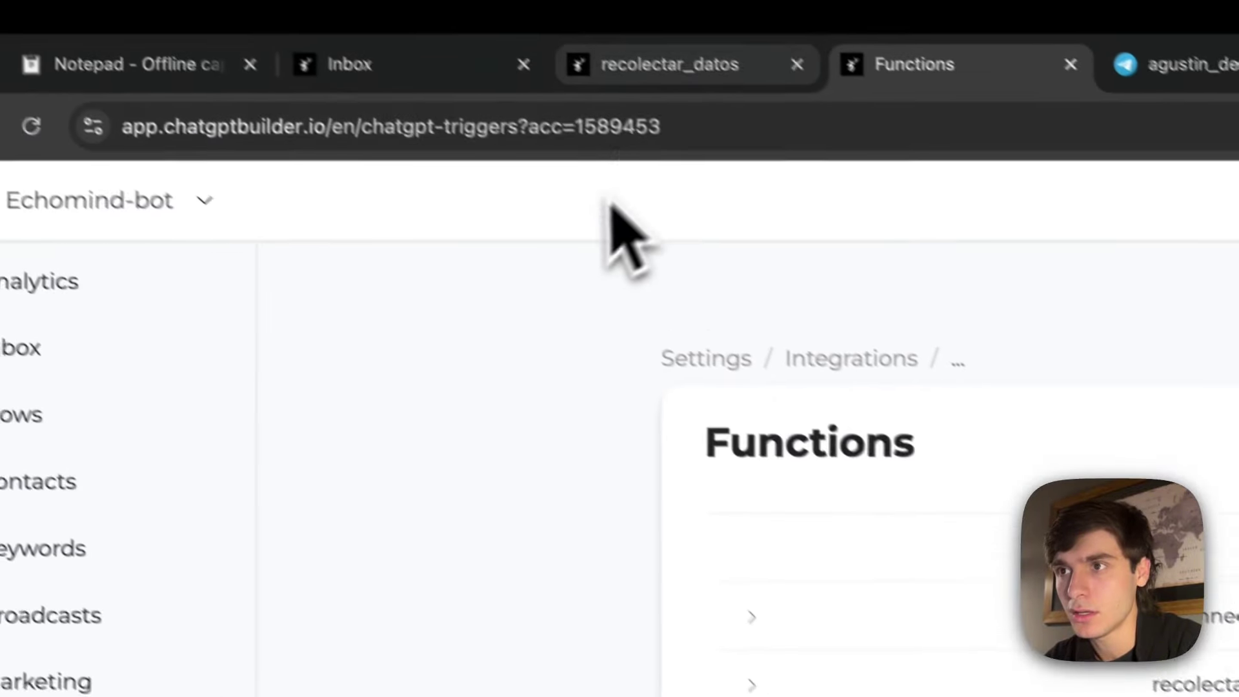
{"action": "left_click", "coordinate": [665, 66]}
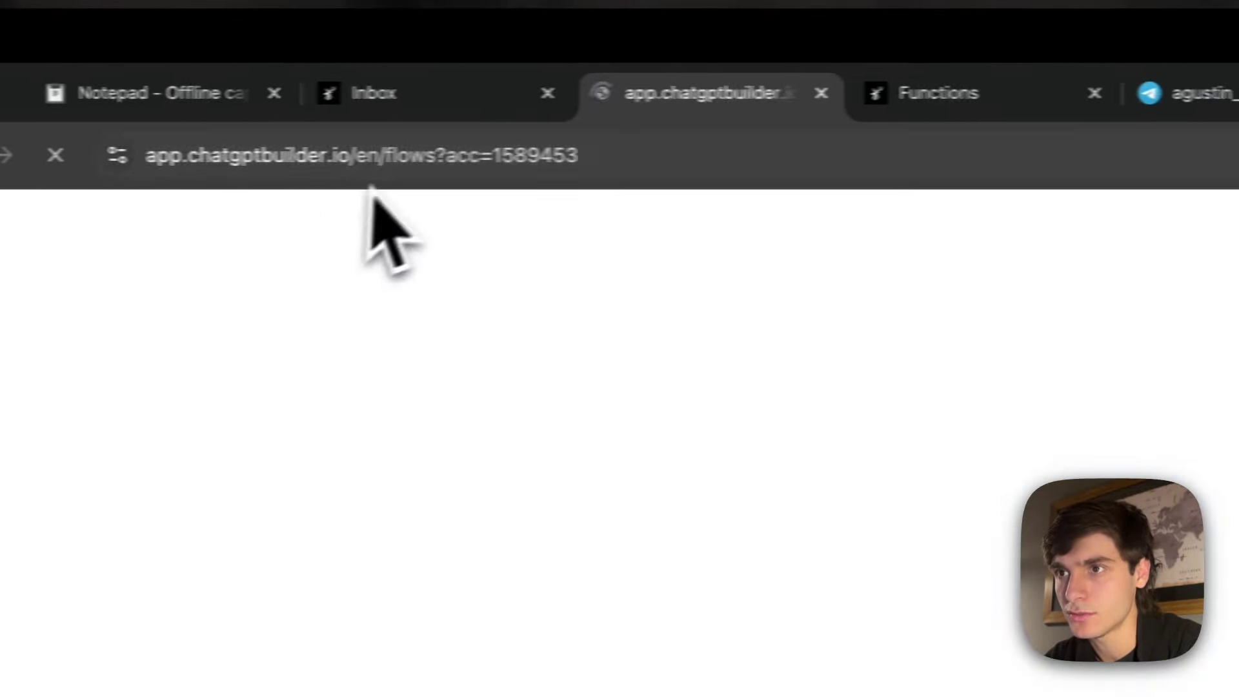
Reply to the bot with 'Sisi es correcto aunque es Dominguez' to confirm the details and correct the surname.
{"action": "left_click", "coordinate": [368, 92]}
{"action": "left_click", "coordinate": [1162, 93]}
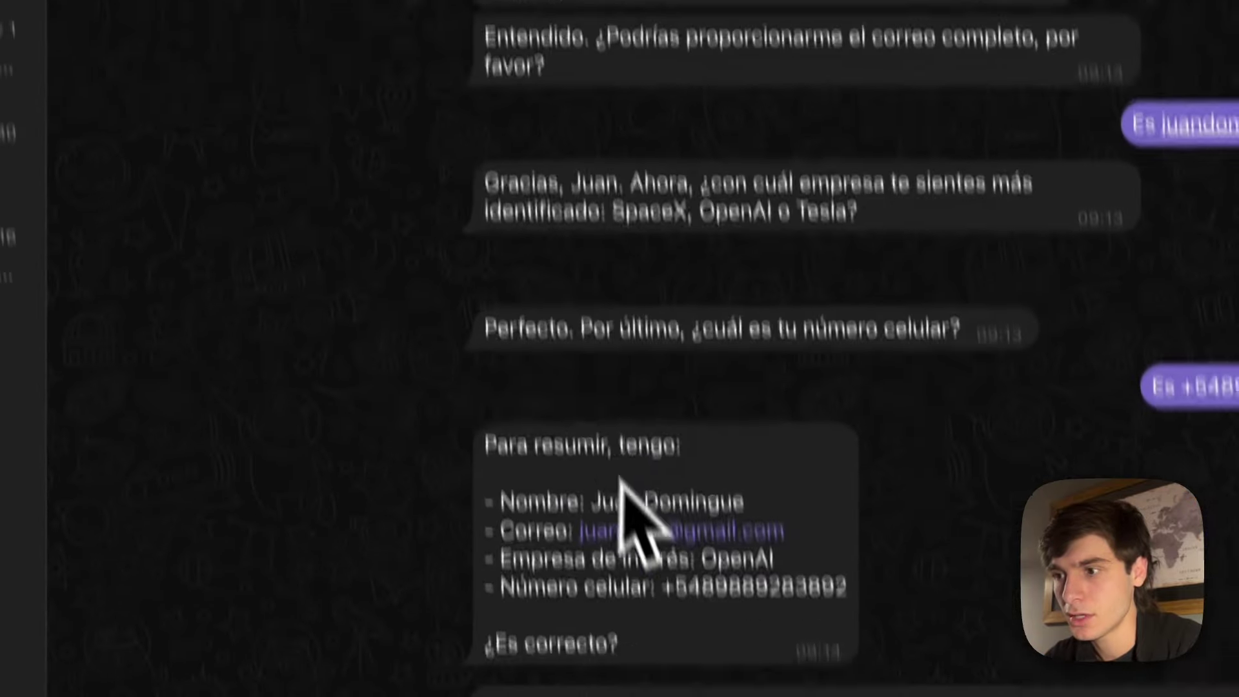
{"action": "type", "text": "Sisi es "}
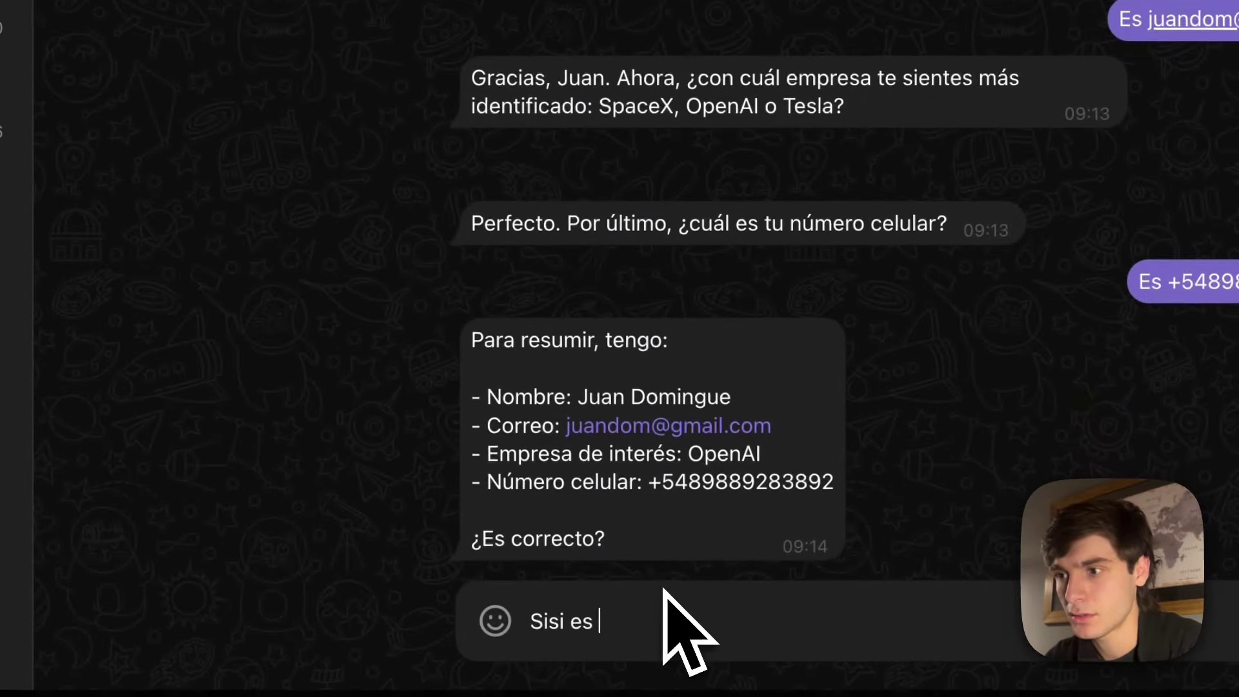
{"action": "type", "text": "co"}
{"action": "type", "text": "rrecto aun"}
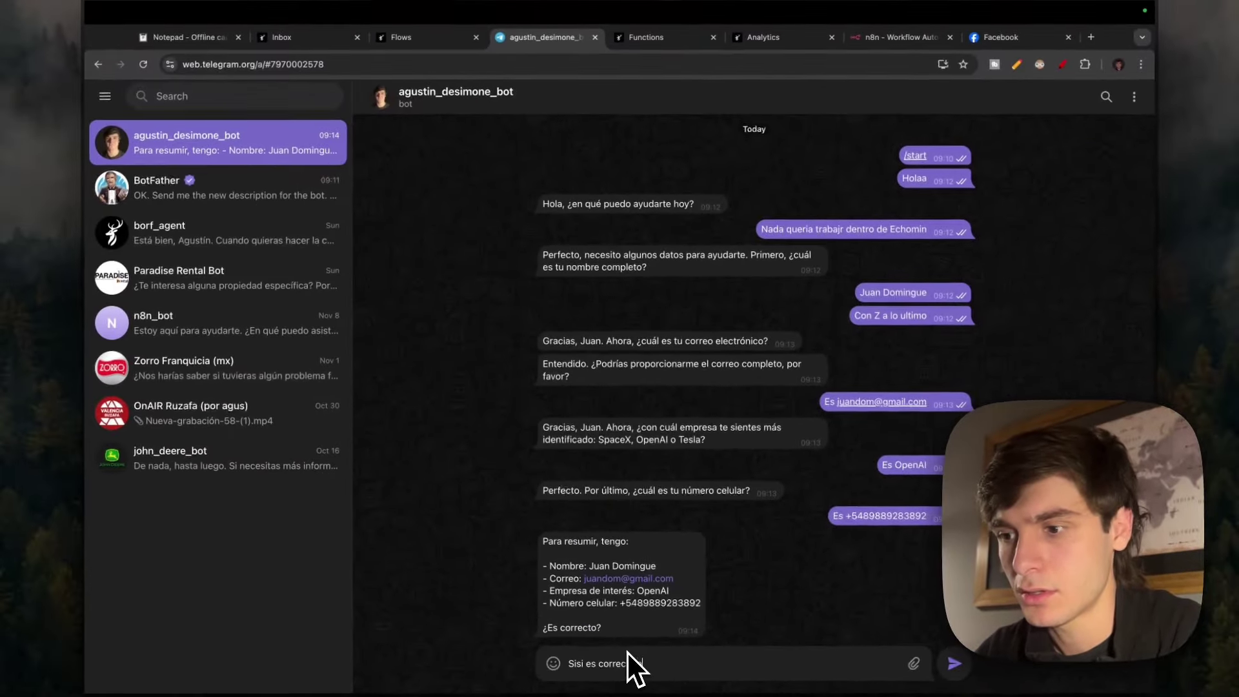
{"action": "type", "text": "que es "}
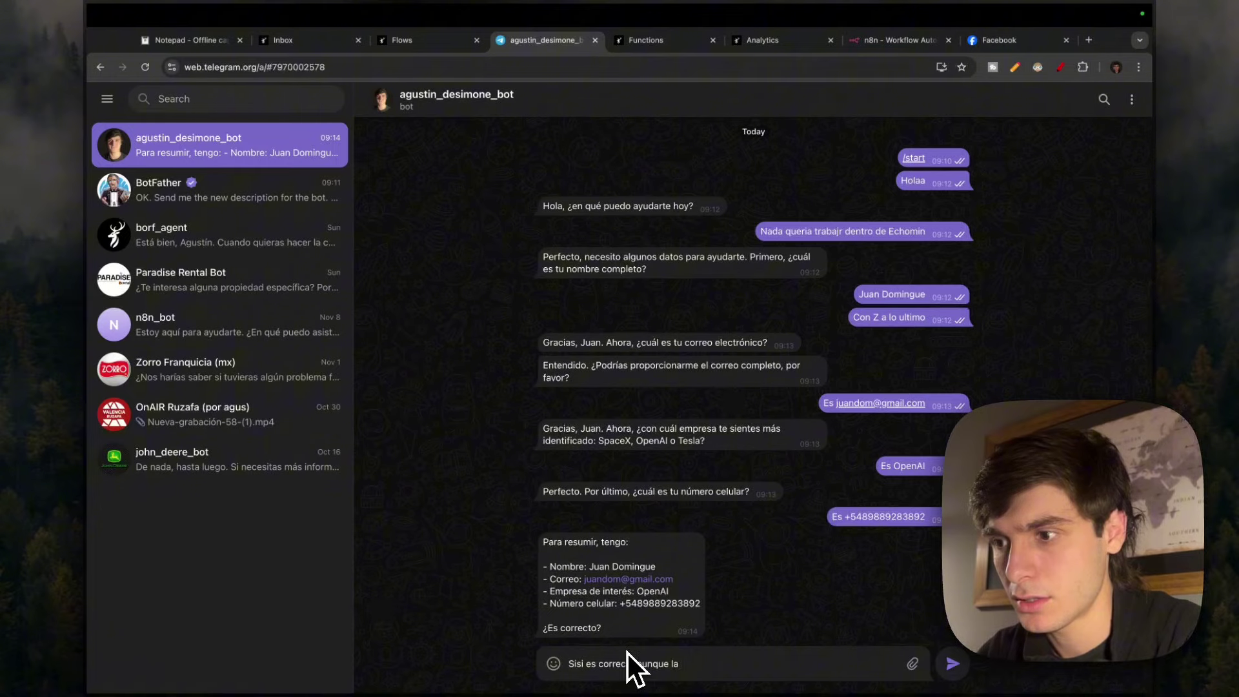
{"action": "type", "text": "Dominguez"}
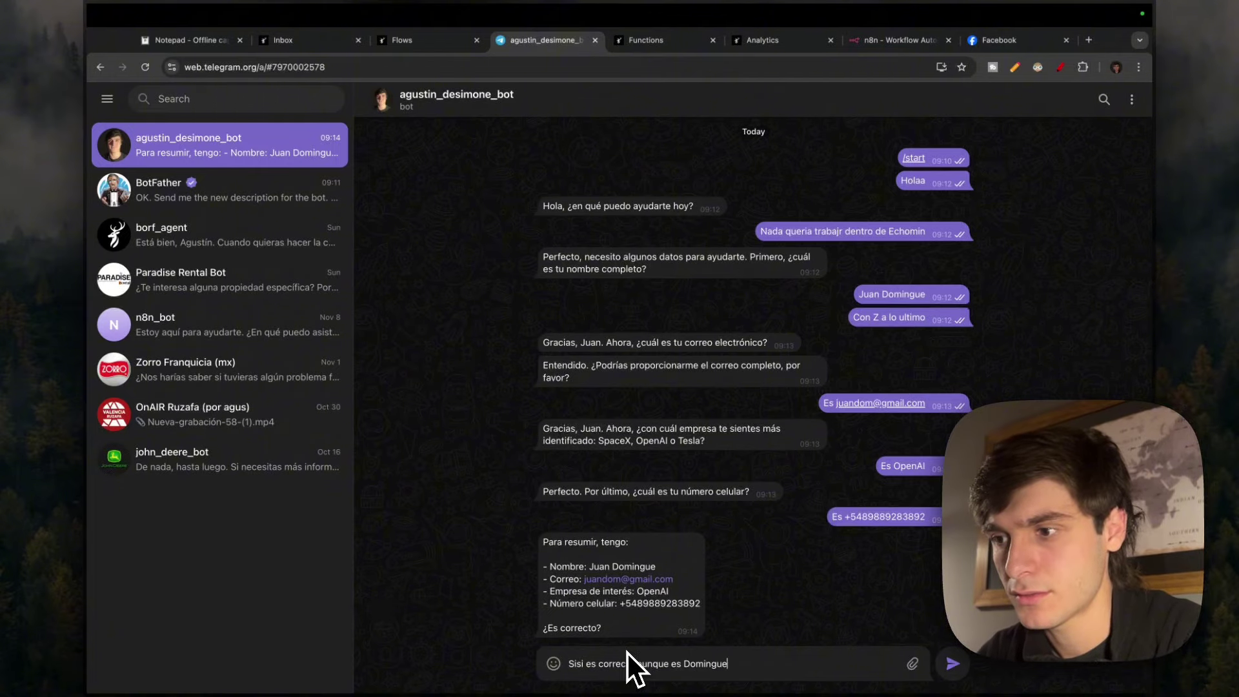
{"action": "key", "text": "Return"}
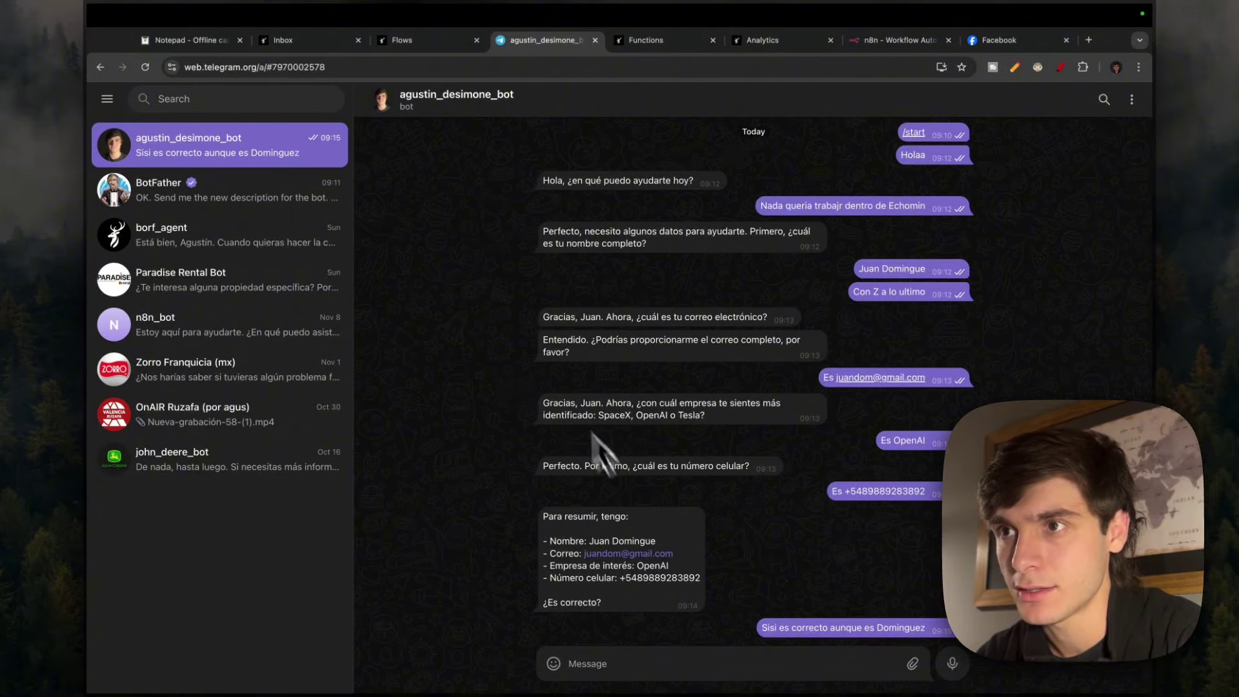
Check the bot's reply 'Ya recolectamos tus datos', then return to the builder's Flows list.
{"action": "left_click", "coordinate": [313, 41]}
{"action": "left_click_drag", "start_coordinate": [313, 42], "coordinate": [439, 43]}
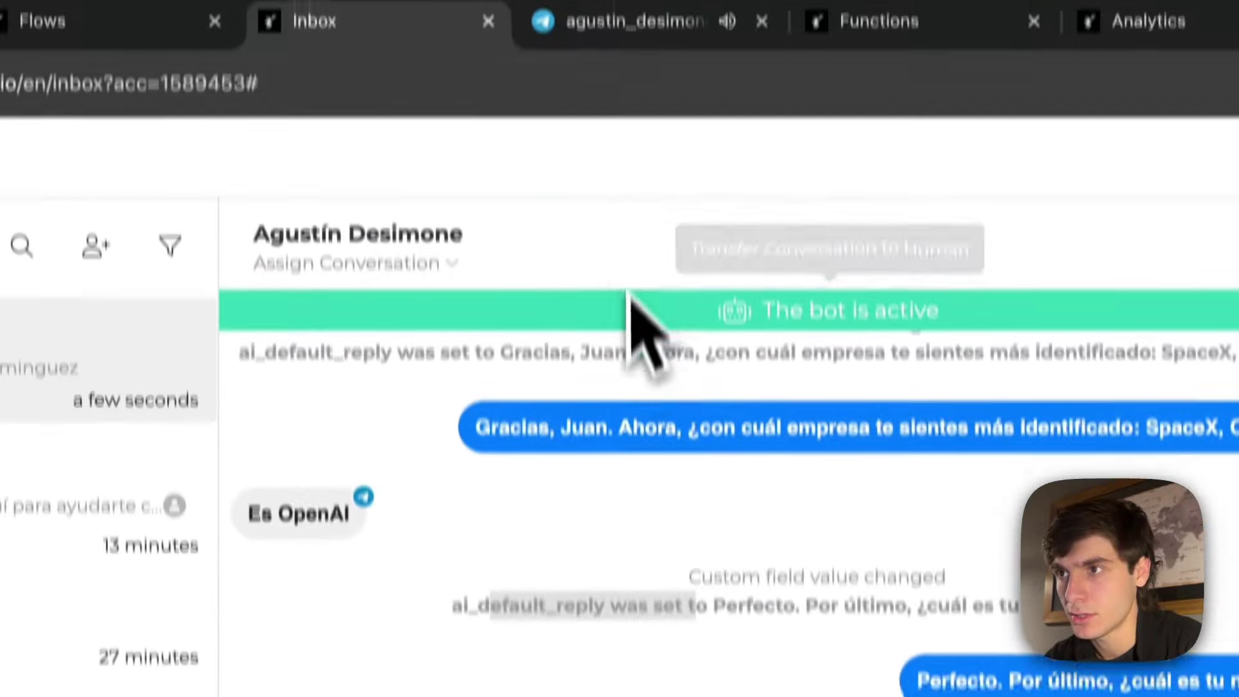
{"action": "left_click", "coordinate": [642, 19]}
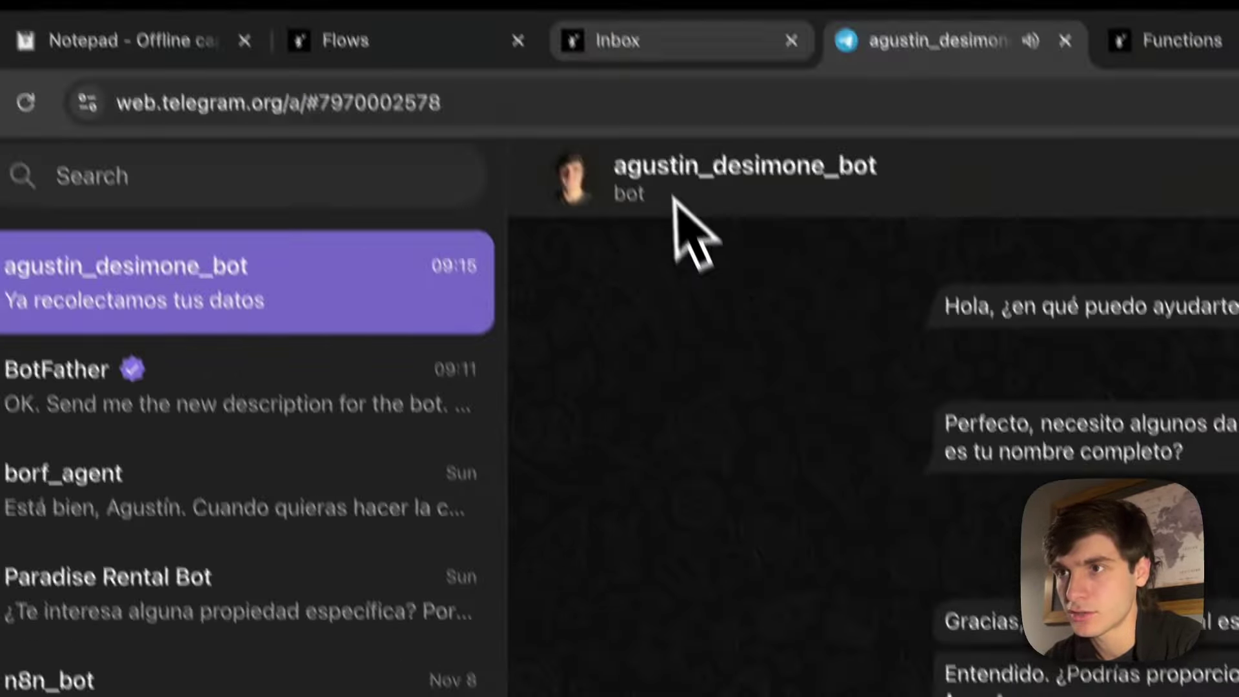
{"action": "left_click", "coordinate": [613, 41]}
{"action": "left_click", "coordinate": [361, 40]}
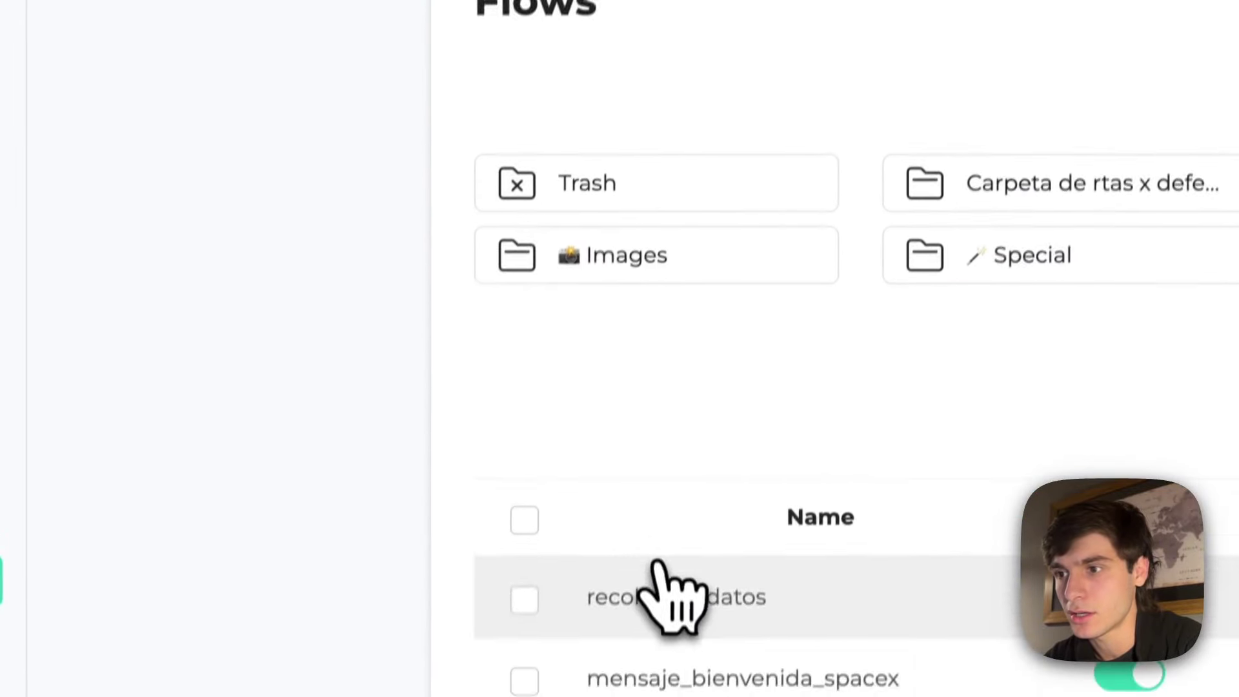
Open recolectar_datos and scroll up the test contact's Inbox conversation to see the saved empresa_elegida OpenAI.
{"action": "left_click", "coordinate": [662, 590]}
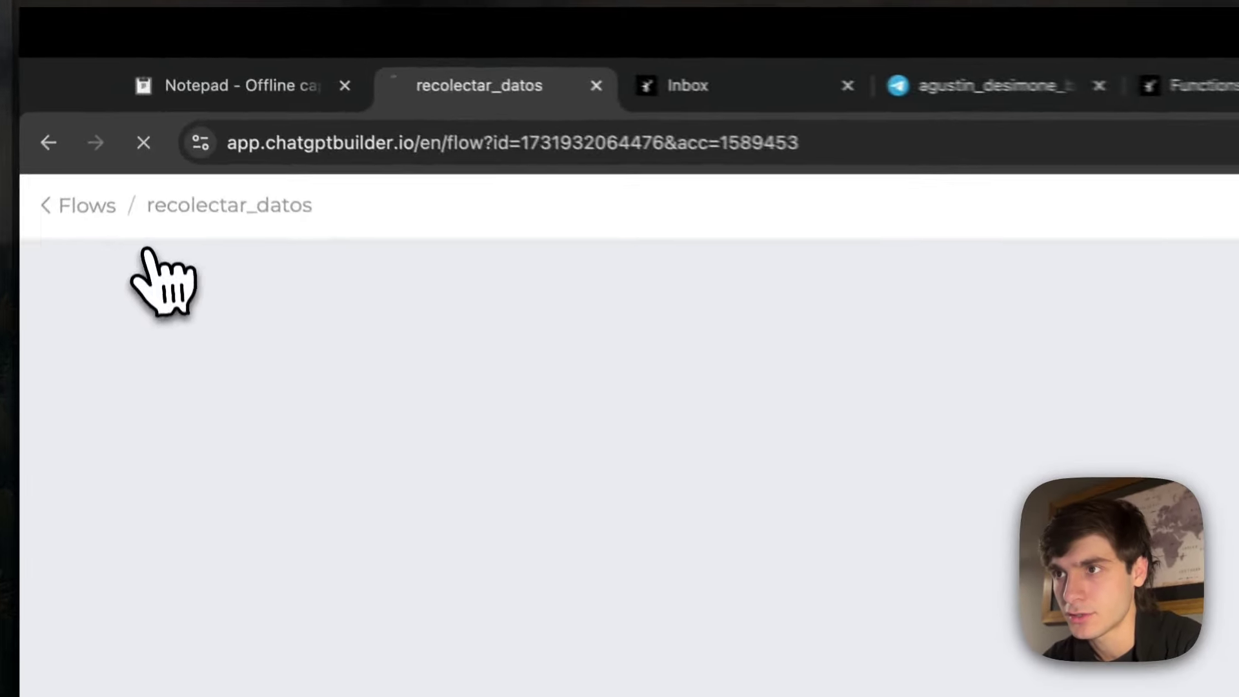
{"action": "left_click", "coordinate": [516, 41]}
{"action": "left_click", "coordinate": [478, 93]}
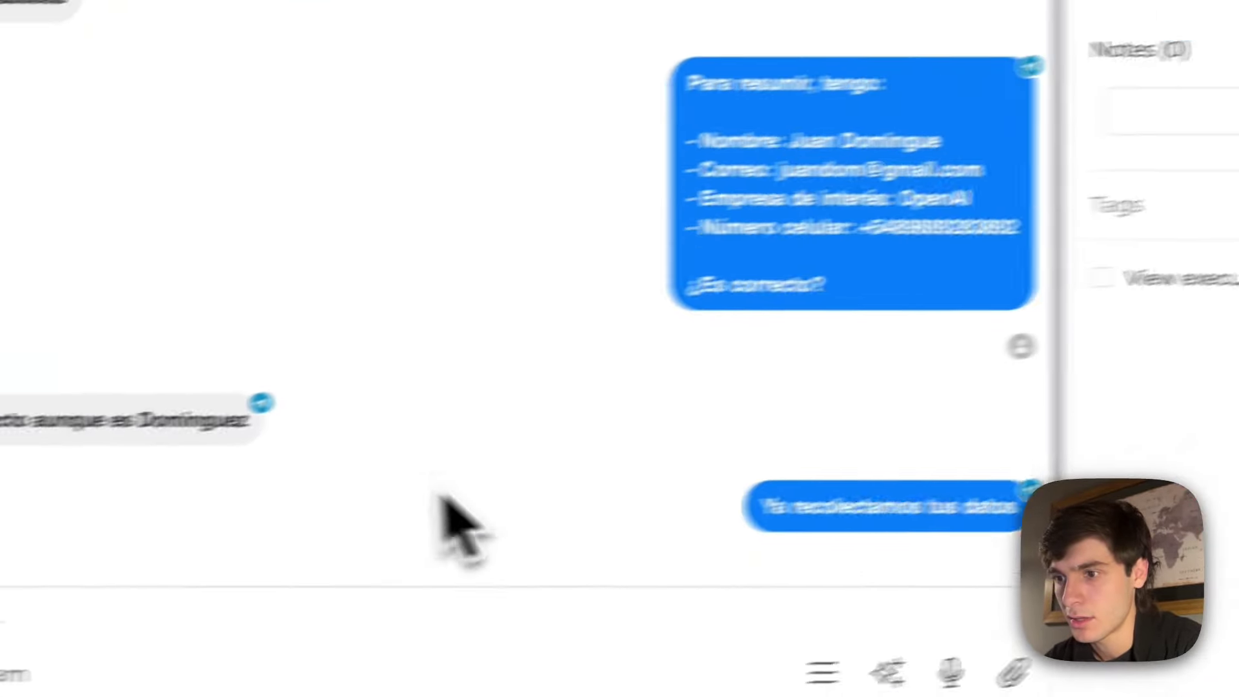
{"action": "scroll", "coordinate": [581, 535], "scroll_direction": "up", "scroll_amount": 10}
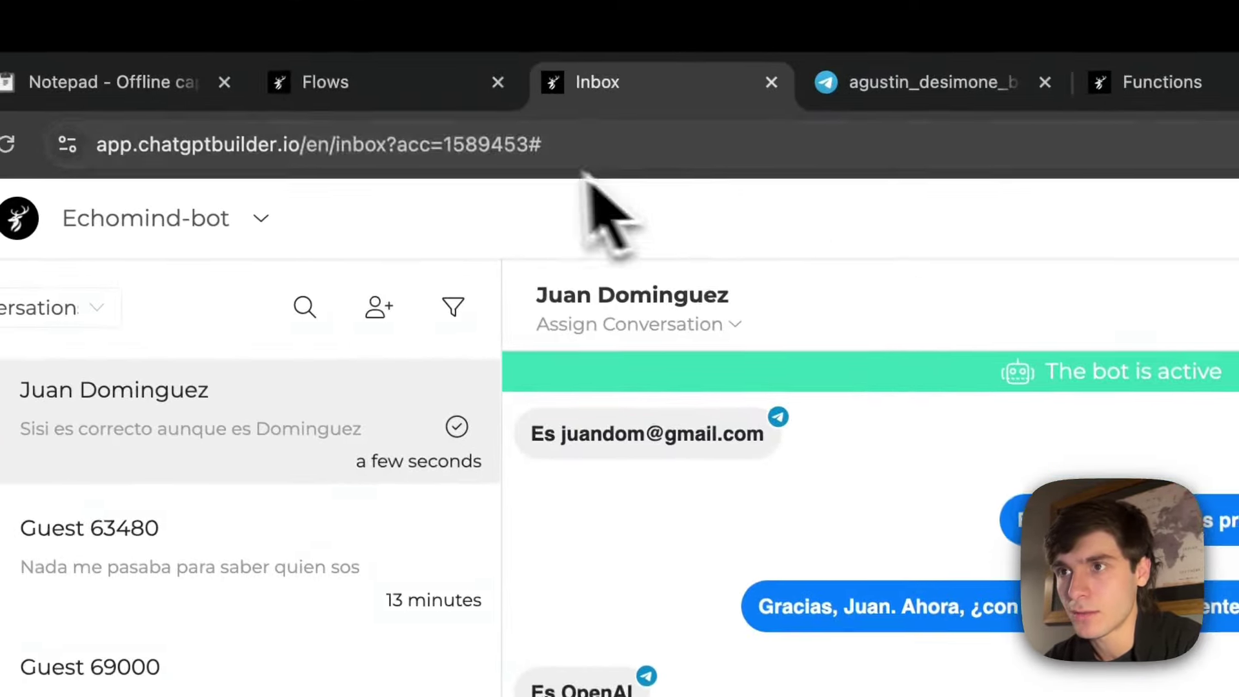
{"action": "left_click", "coordinate": [416, 91]}
Clear the blank line and OpenAI API key item so Incluir starts with 'Múltiples respuestas con sentido'.
{"action": "left_click", "coordinate": [277, 106]}
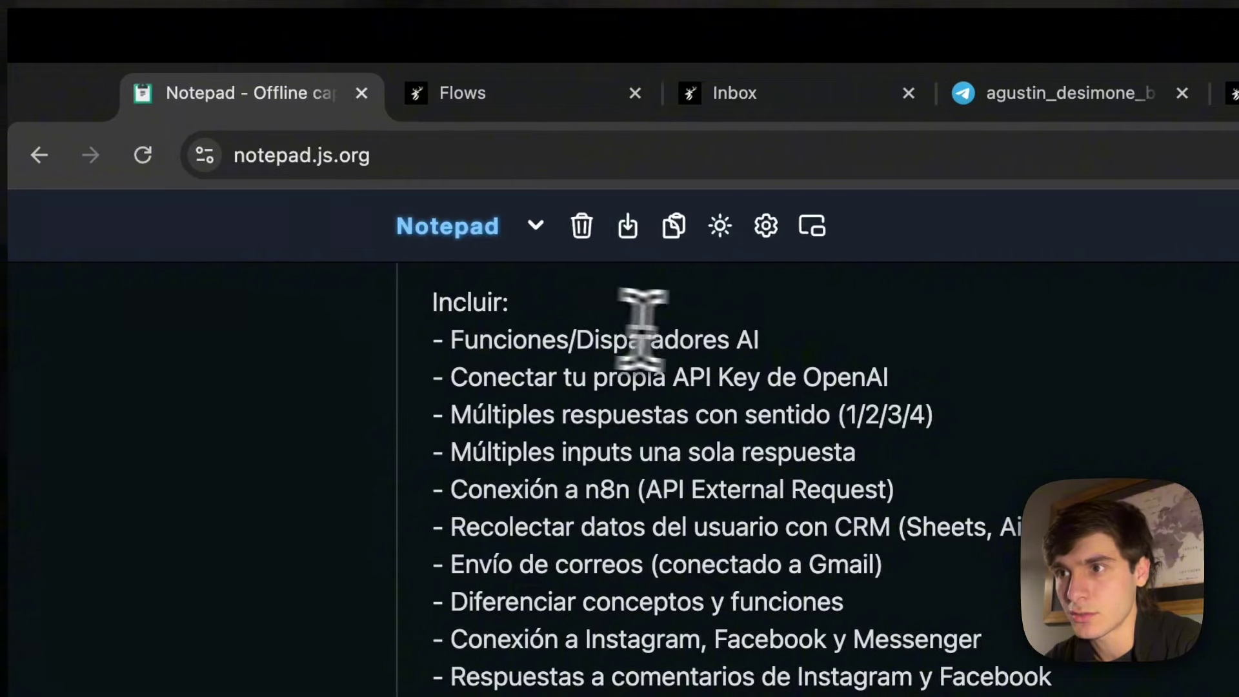
{"action": "key", "text": "Delete"}
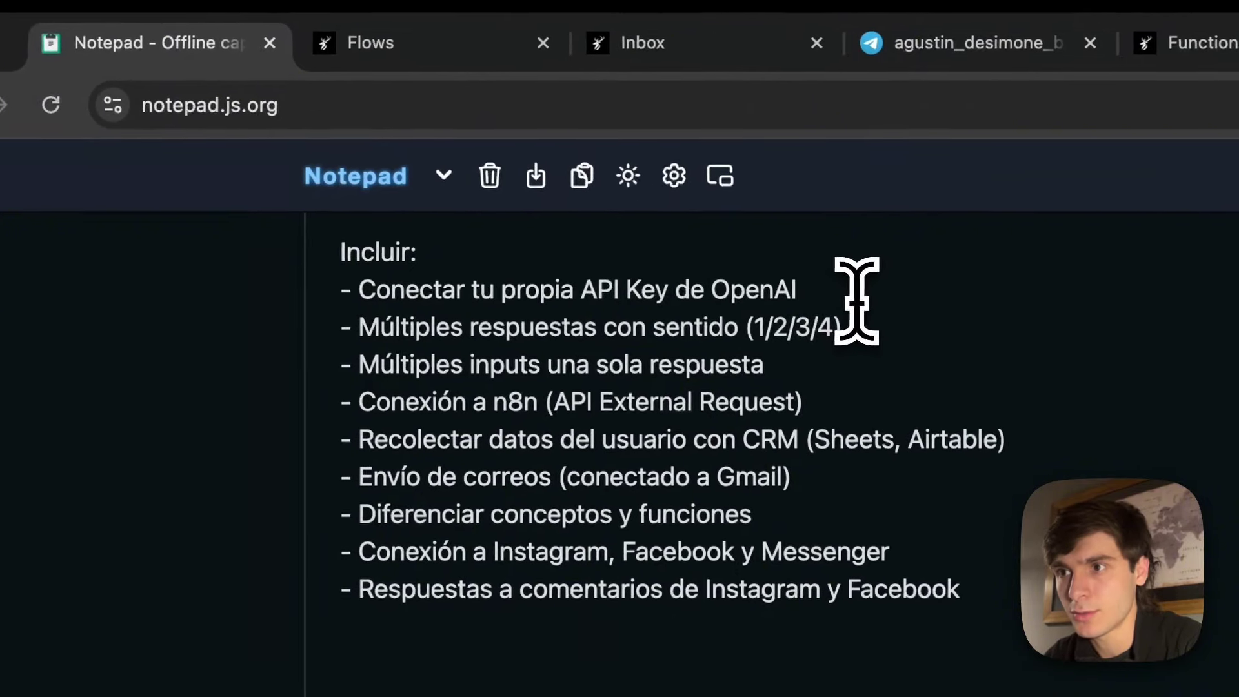
{"action": "key", "text": "shift+super+Right"}
{"action": "key", "text": "Delete"}
{"action": "key", "text": "Delete"}
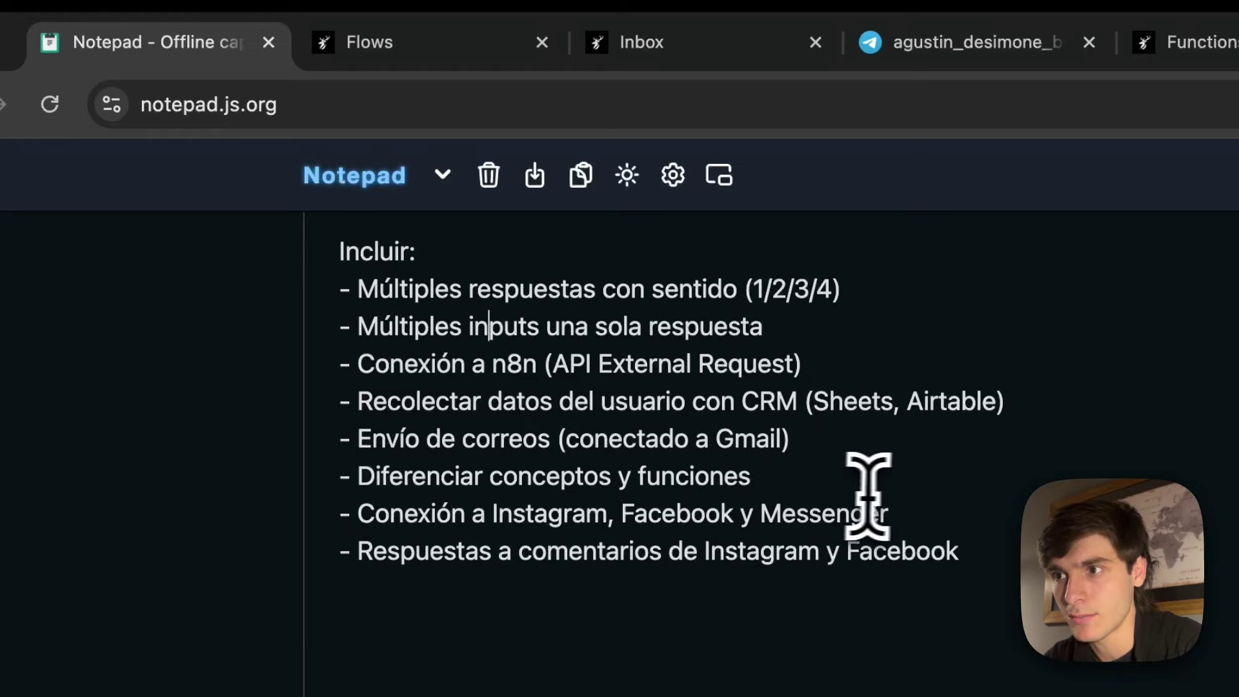
{"action": "left_click_drag", "start_coordinate": [1005, 404], "coordinate": [348, 406]}
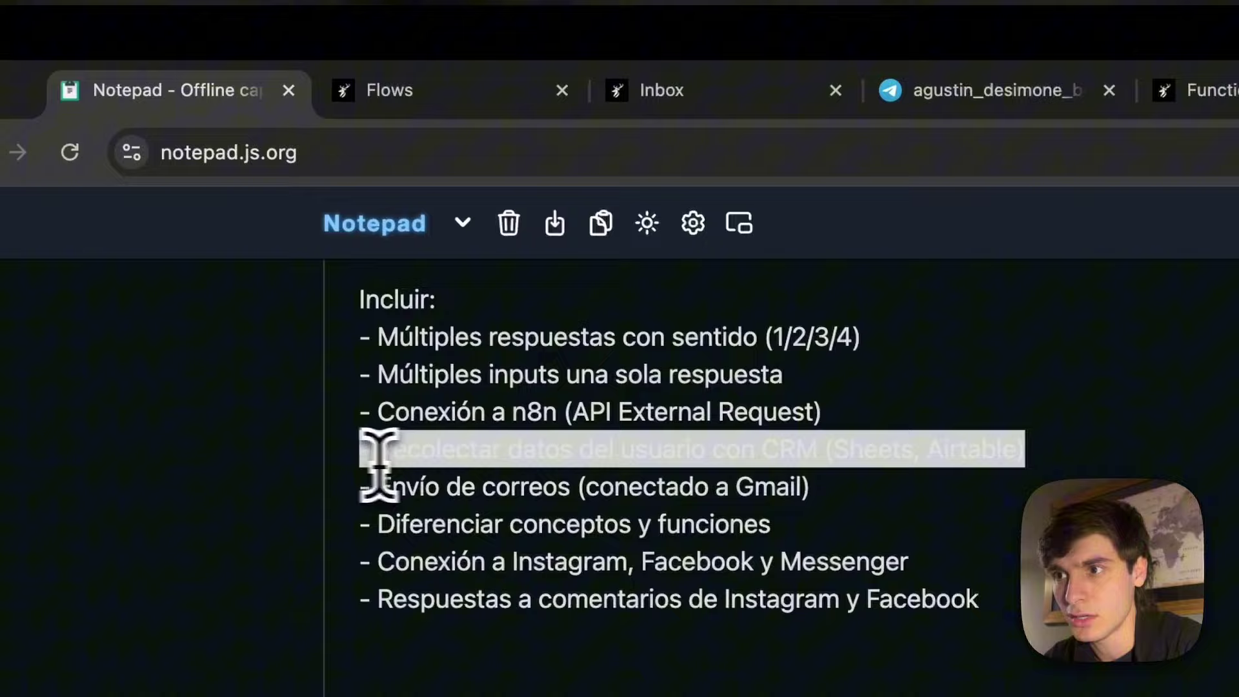
{"action": "left_click", "coordinate": [517, 415]}
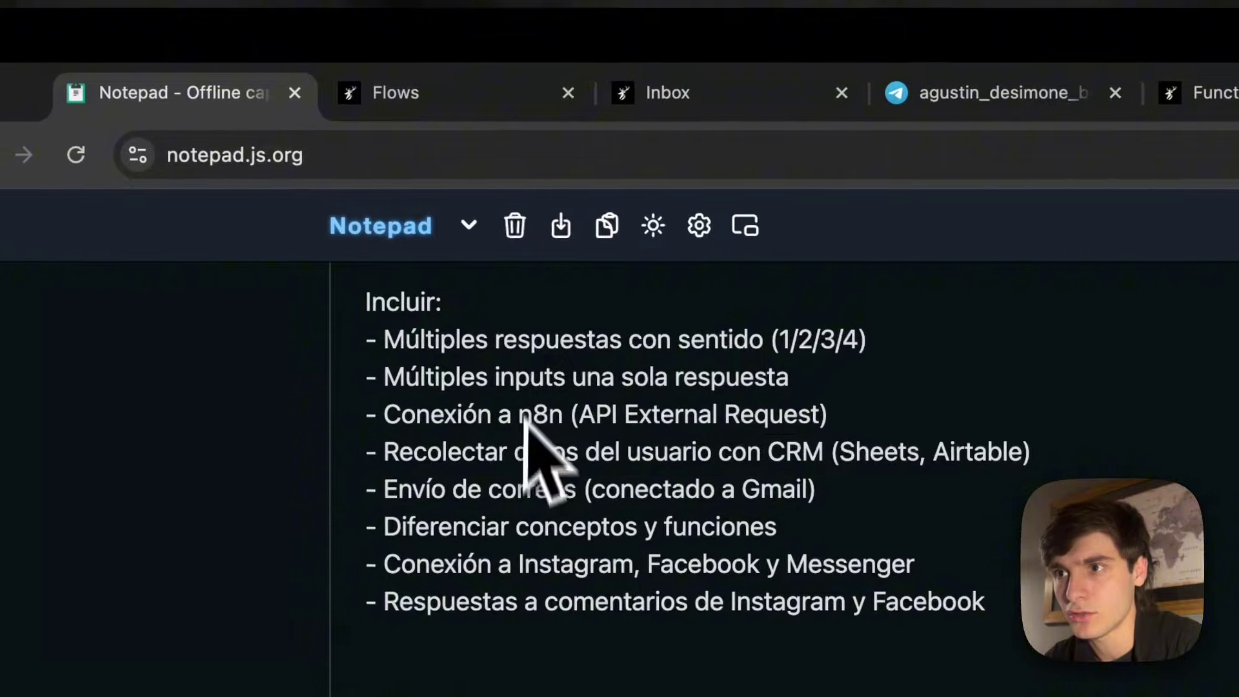
{"action": "left_click", "coordinate": [450, 105]}
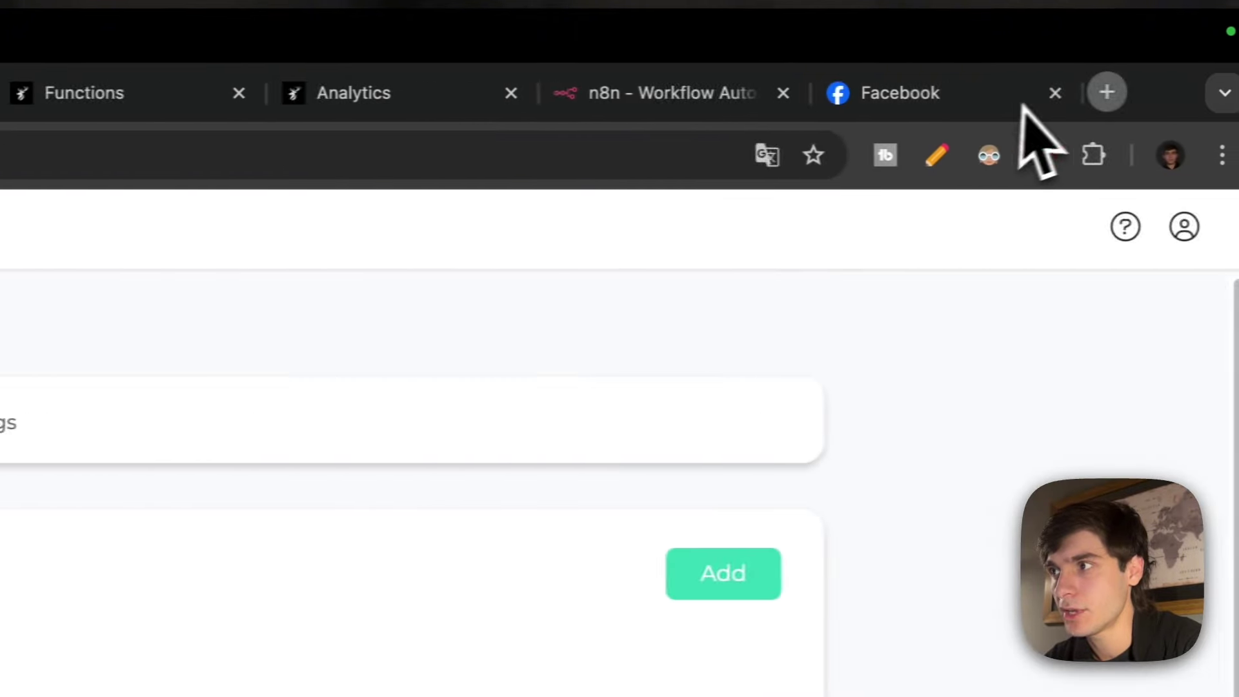
Create a new Google spreadsheet titled Mini-crm Echomind.
{"action": "left_click", "coordinate": [1104, 91]}
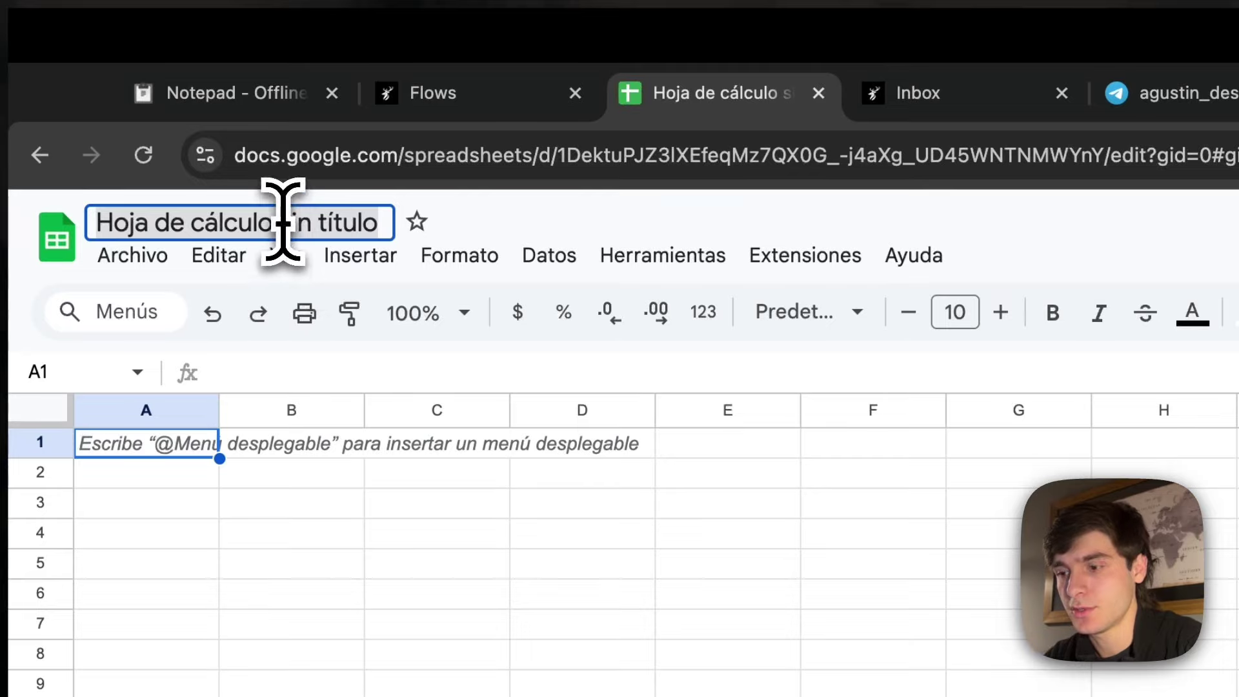
{"action": "type", "text": "Mini-crm"}
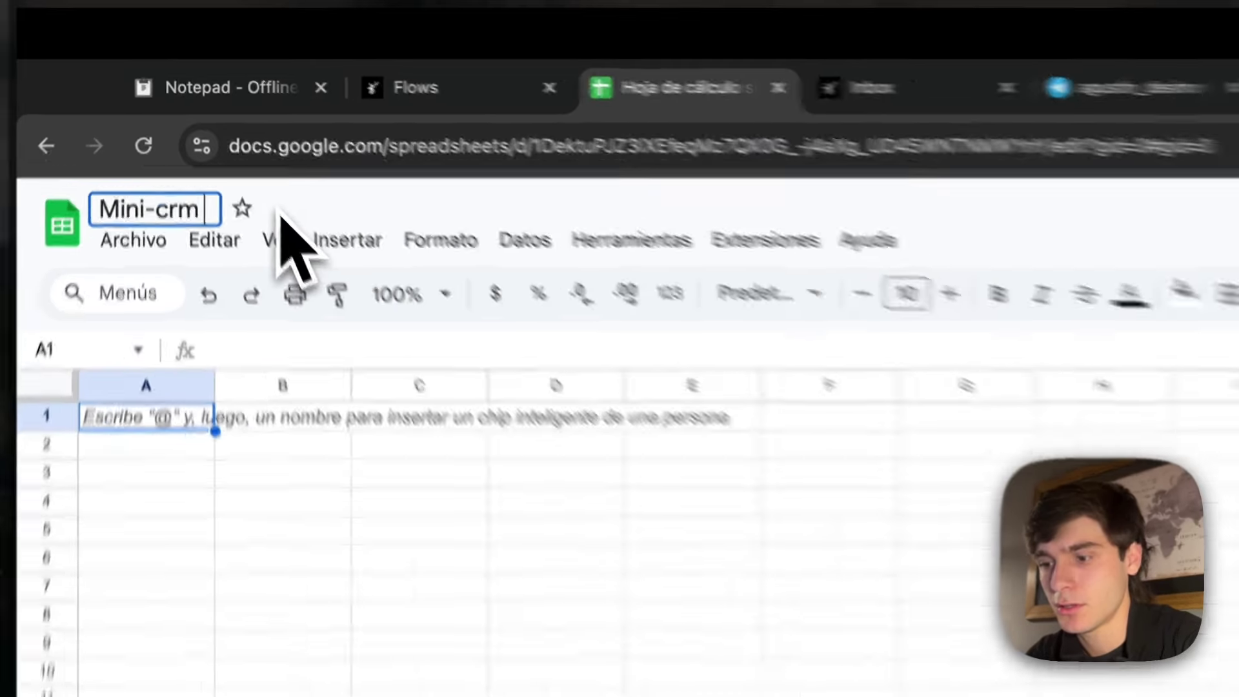
{"action": "type", "text": " Chatbo"}
{"action": "type", "text": "t"}
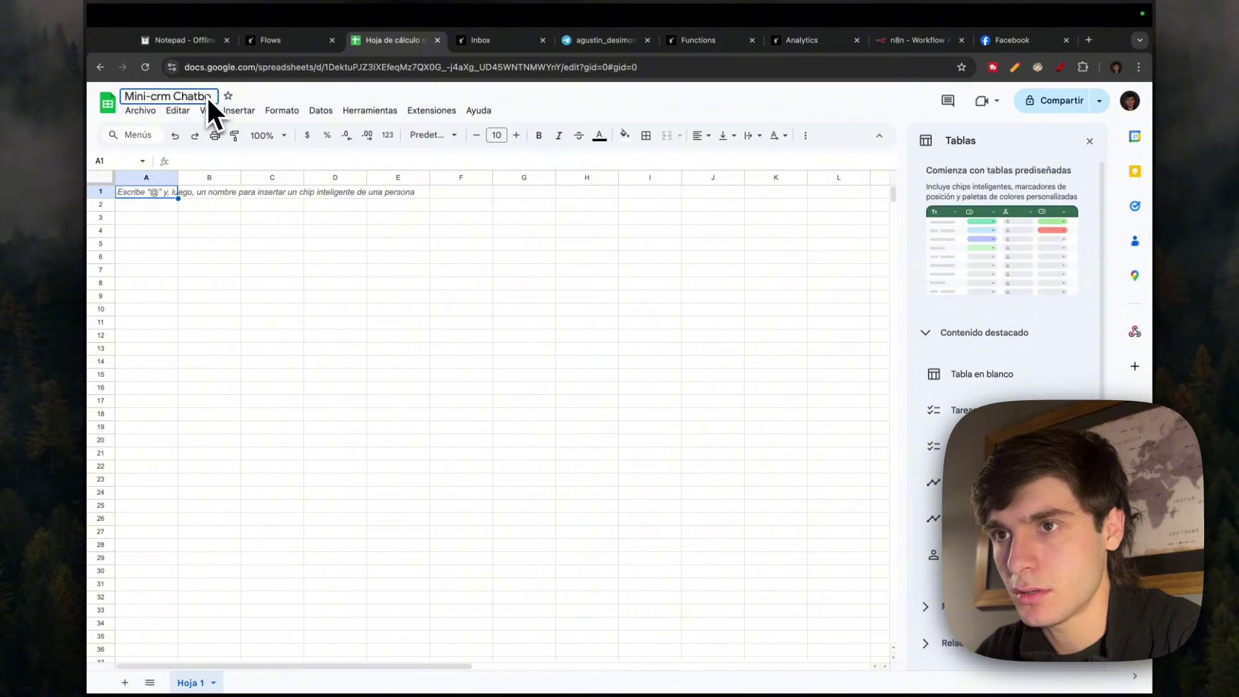
{"action": "type", "text": "Echomind"}
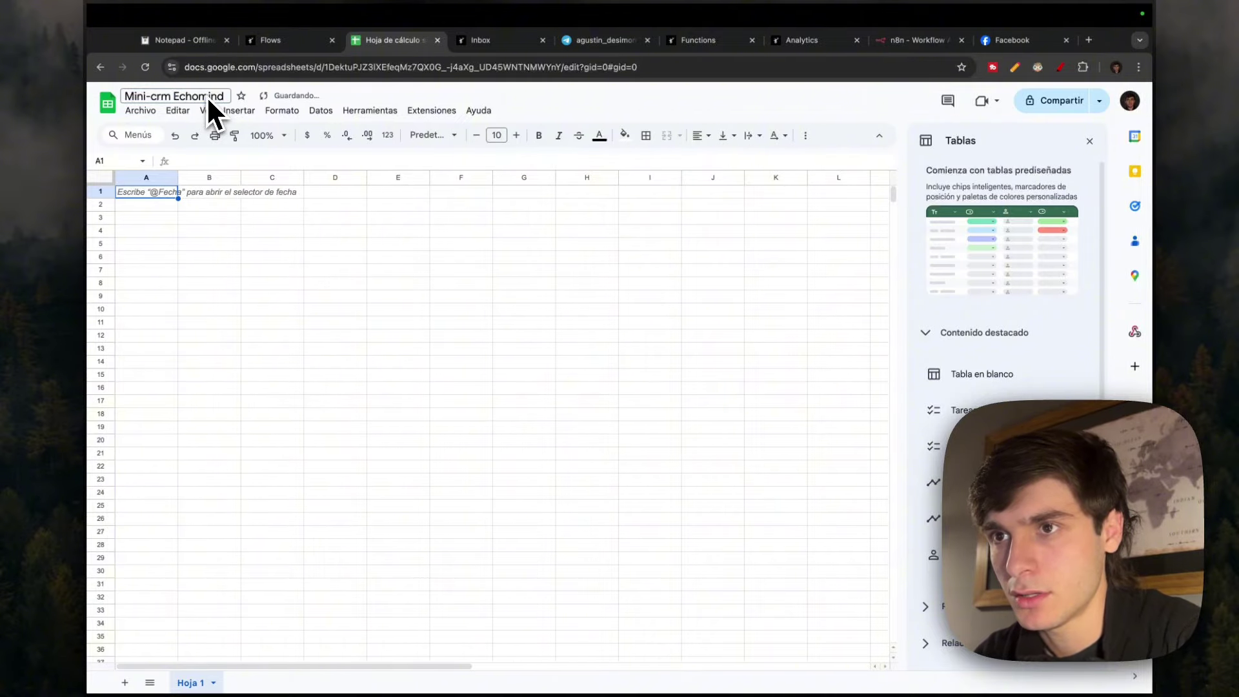
{"action": "left_click", "coordinate": [166, 194]}
Enter headers Nombre Completo, Correo, Empresa elegida and Numero celular in row 1, widening columns A and C.
{"action": "type", "text": "NOmbre"}
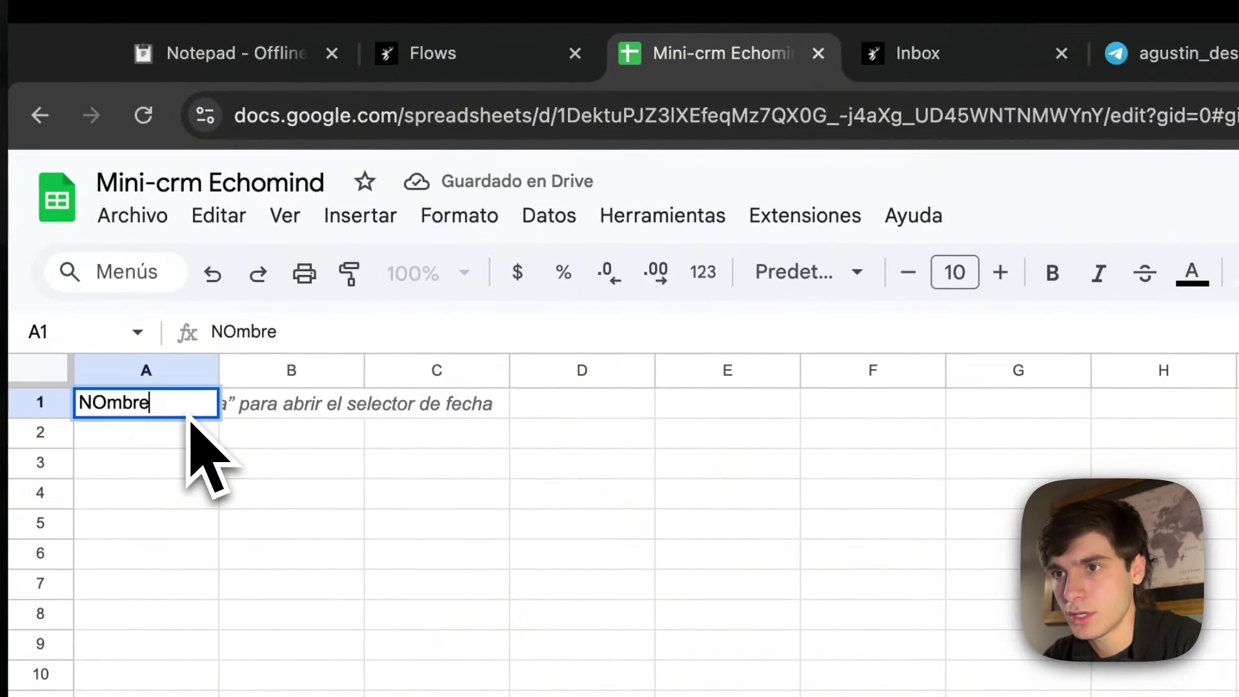
{"action": "type", "text": "re dle u"}
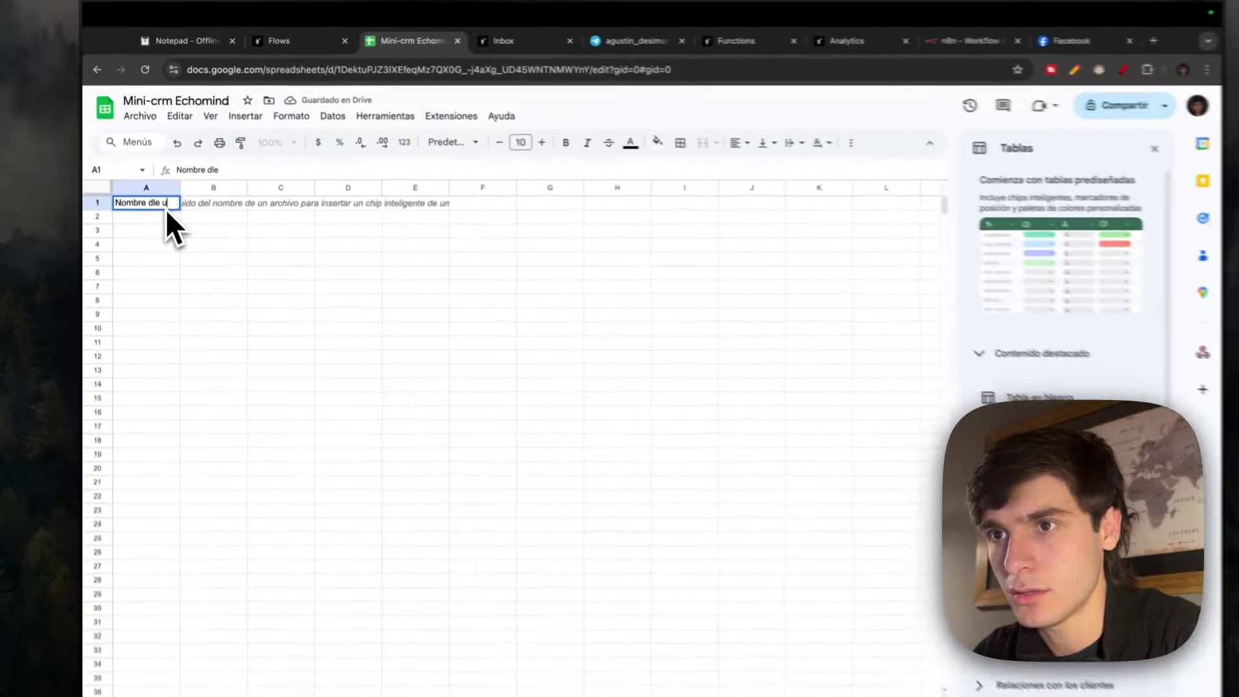
{"action": "key", "text": "BackSpace"}
{"action": "key", "text": "BackSpace"}
{"action": "key", "text": "BackSpace"}
{"action": "type", "text": "Completo"}
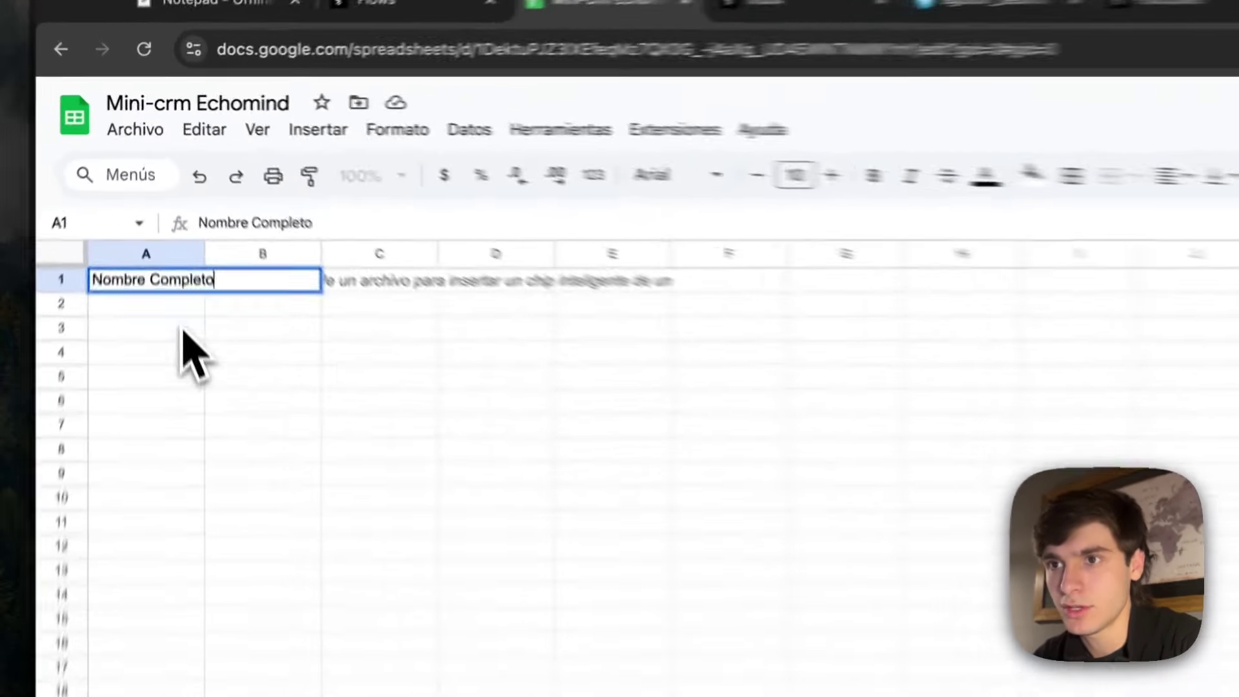
{"action": "key", "text": "Down"}
{"action": "key", "text": "Down"}
{"action": "key", "text": "Down"}
{"action": "key", "text": "Down"}
{"action": "key", "text": "Down"}
{"action": "left_click_drag", "start_coordinate": [205, 256], "coordinate": [274, 258]}
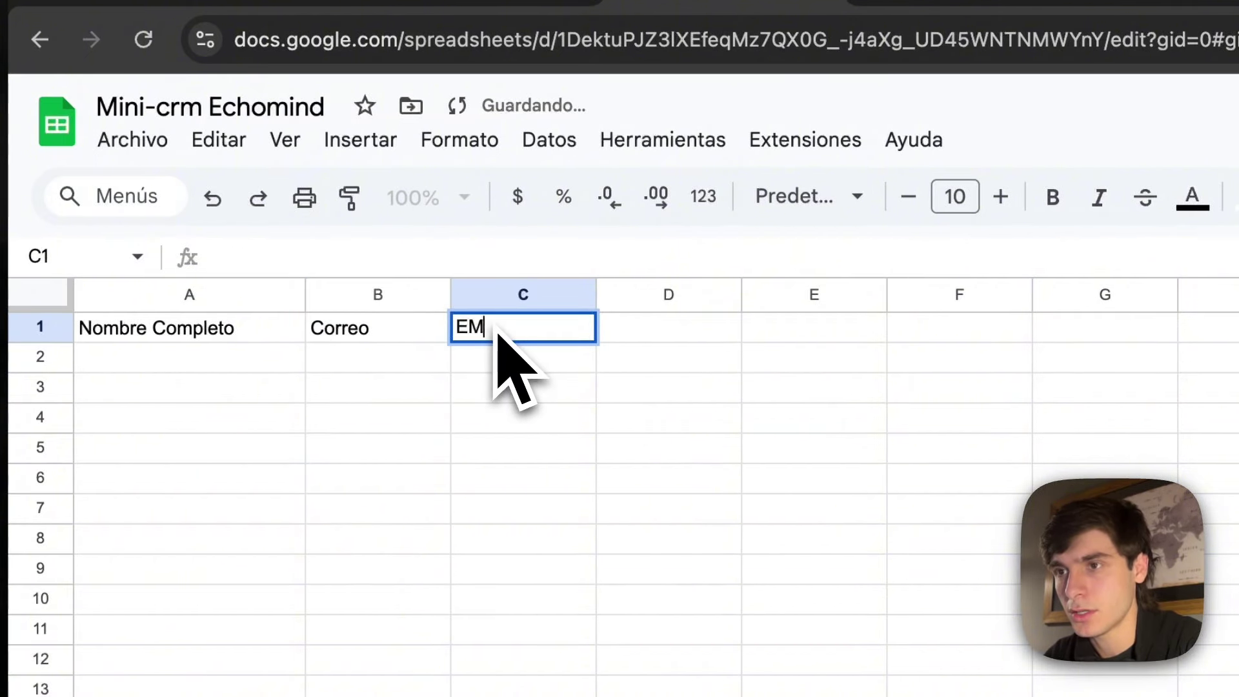
{"action": "type", "text": "Empre"}
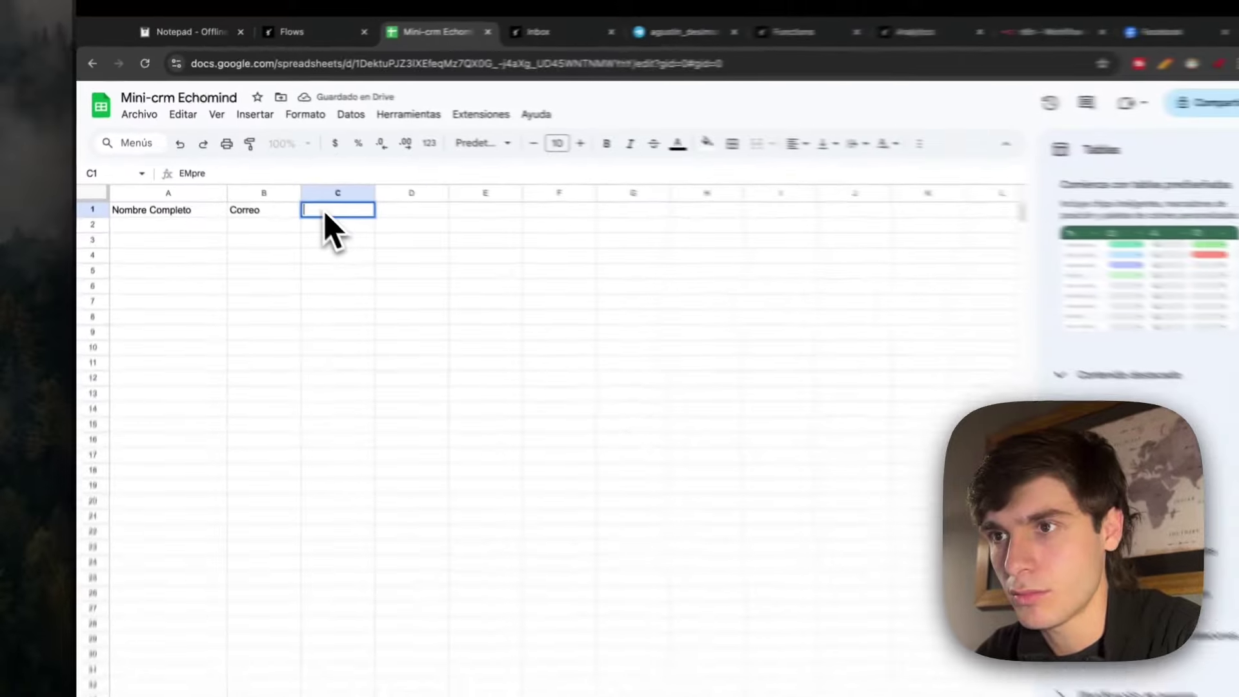
{"action": "type", "text": "sa elegida"}
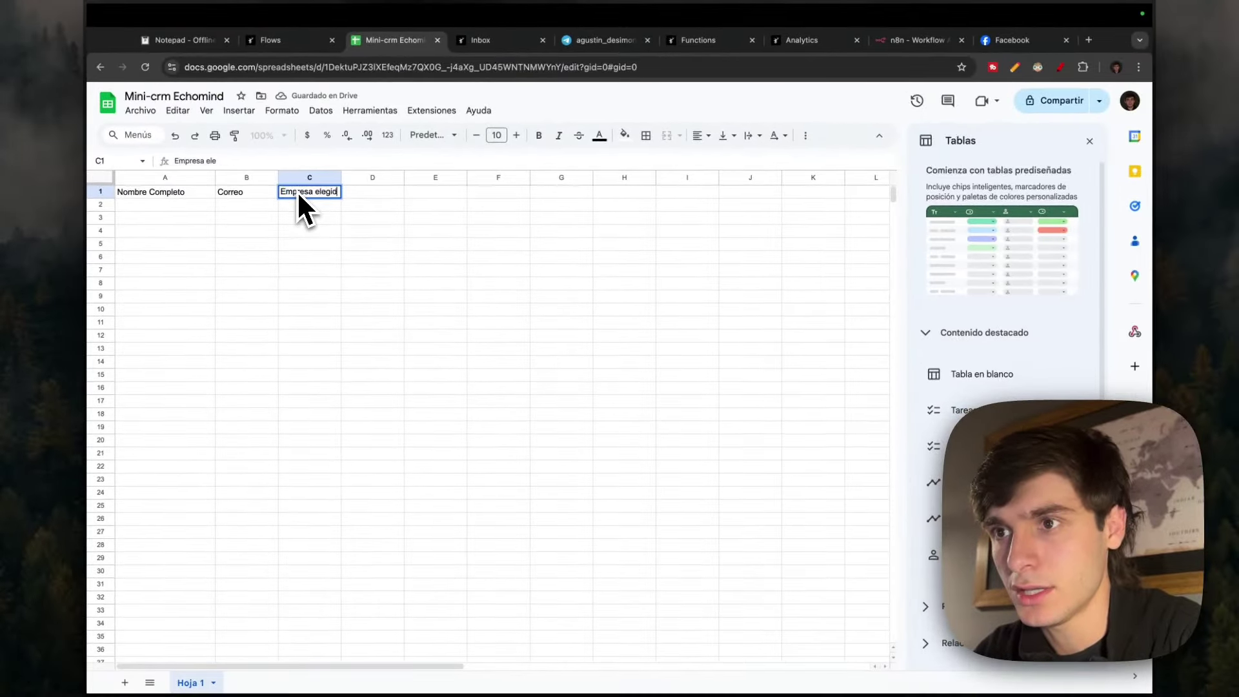
{"action": "left_click", "coordinate": [303, 234]}
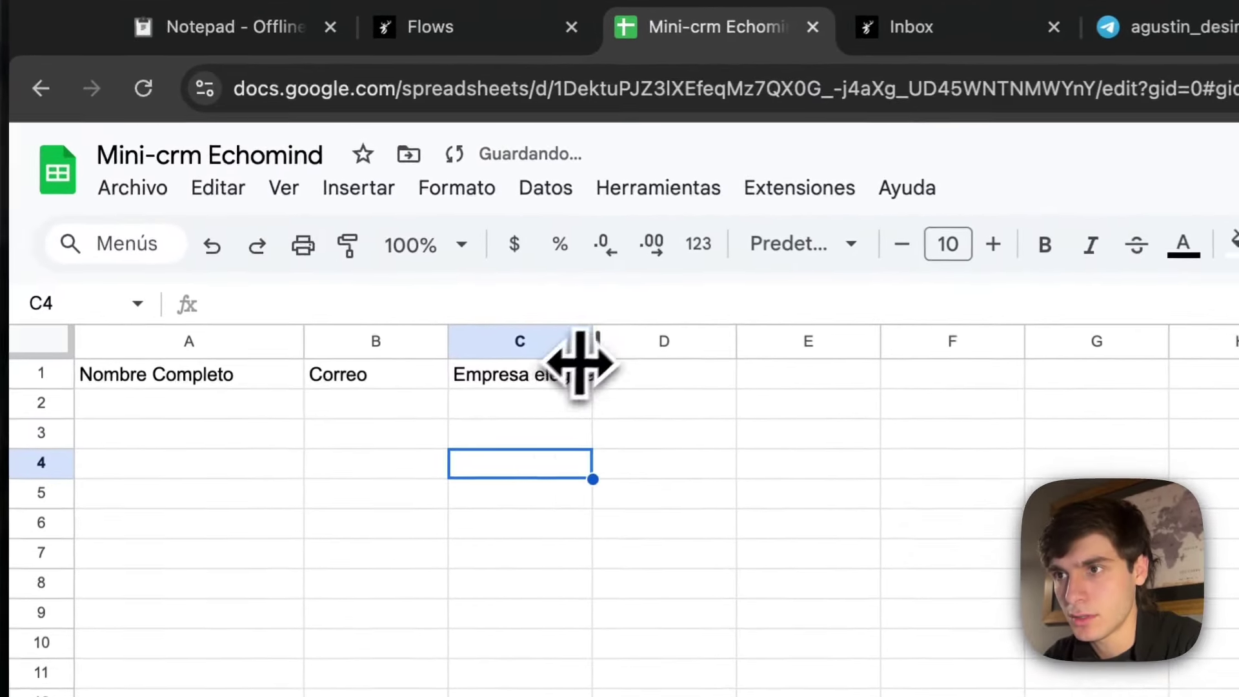
{"action": "left_click_drag", "start_coordinate": [592, 341], "coordinate": [621, 332]}
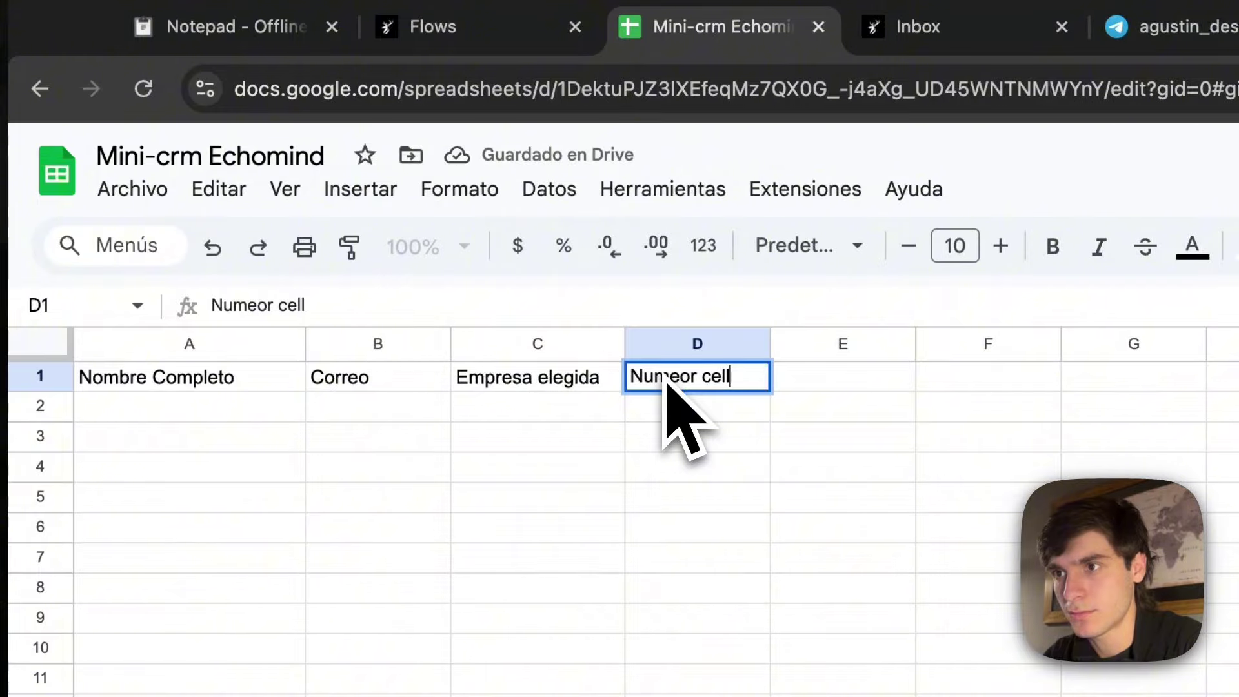
{"action": "type", "text": "ular"}
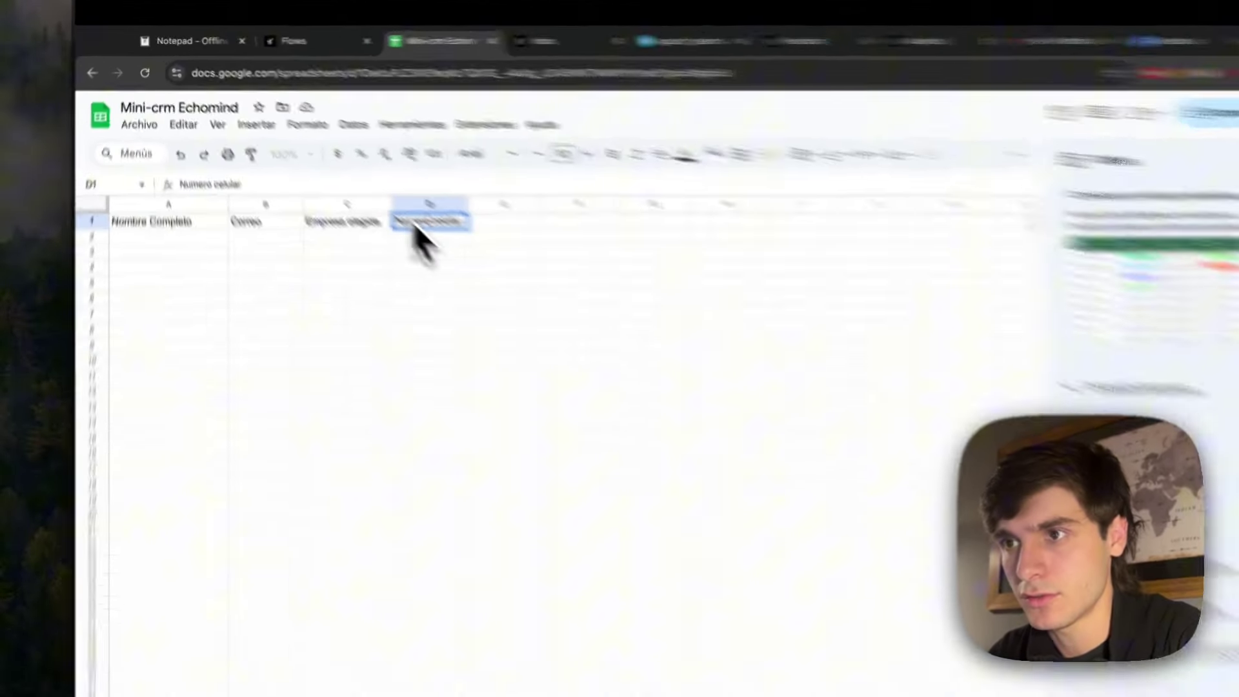
Finish the Numero celular header, keep header text size 10, and widen columns A, C and D.
{"action": "left_click", "coordinate": [348, 259]}
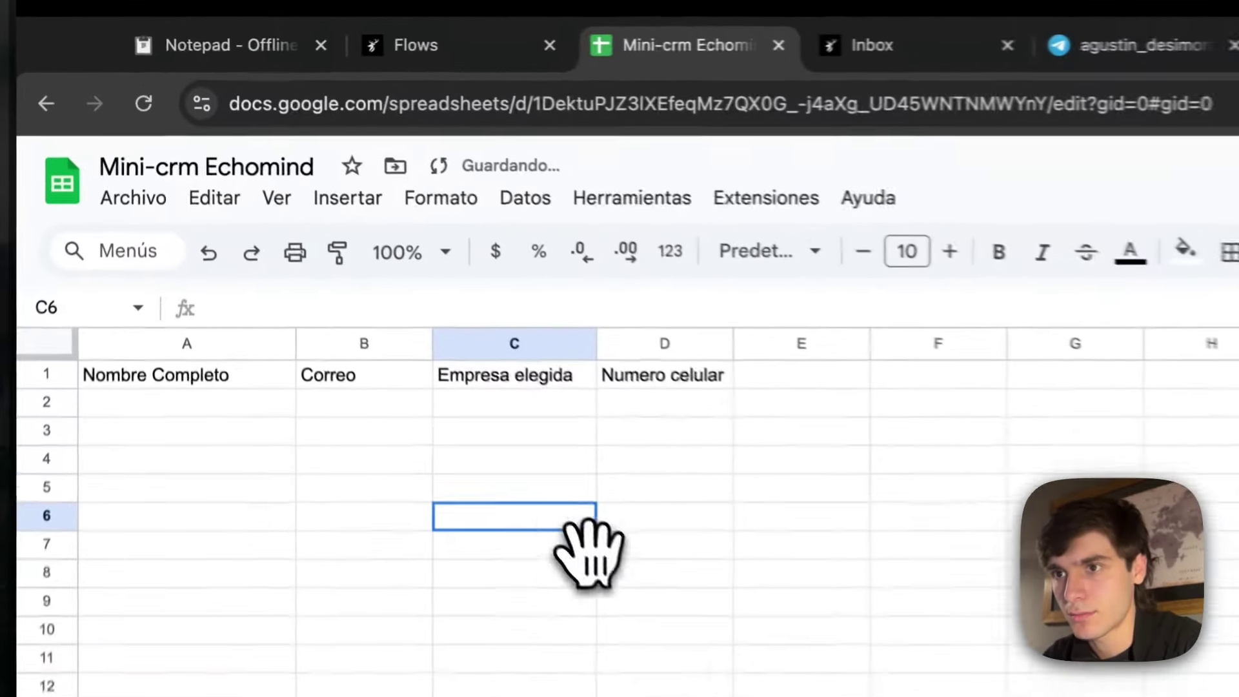
{"action": "left_click", "coordinate": [155, 374]}
{"action": "left_click", "coordinate": [650, 387], "text": "shift"}
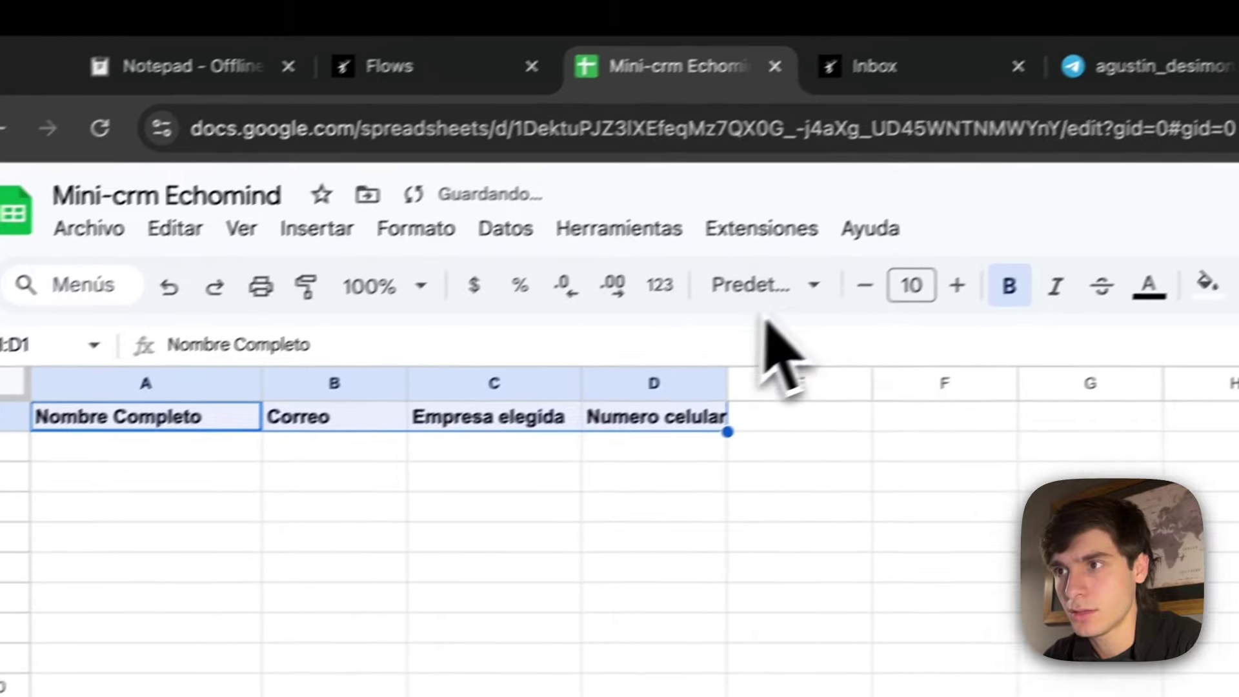
{"action": "left_click", "coordinate": [1001, 265]}
{"action": "left_click", "coordinate": [1000, 265]}
{"action": "left_click", "coordinate": [1000, 265]}
{"action": "left_click_drag", "start_coordinate": [280, 412], "coordinate": [288, 417]}
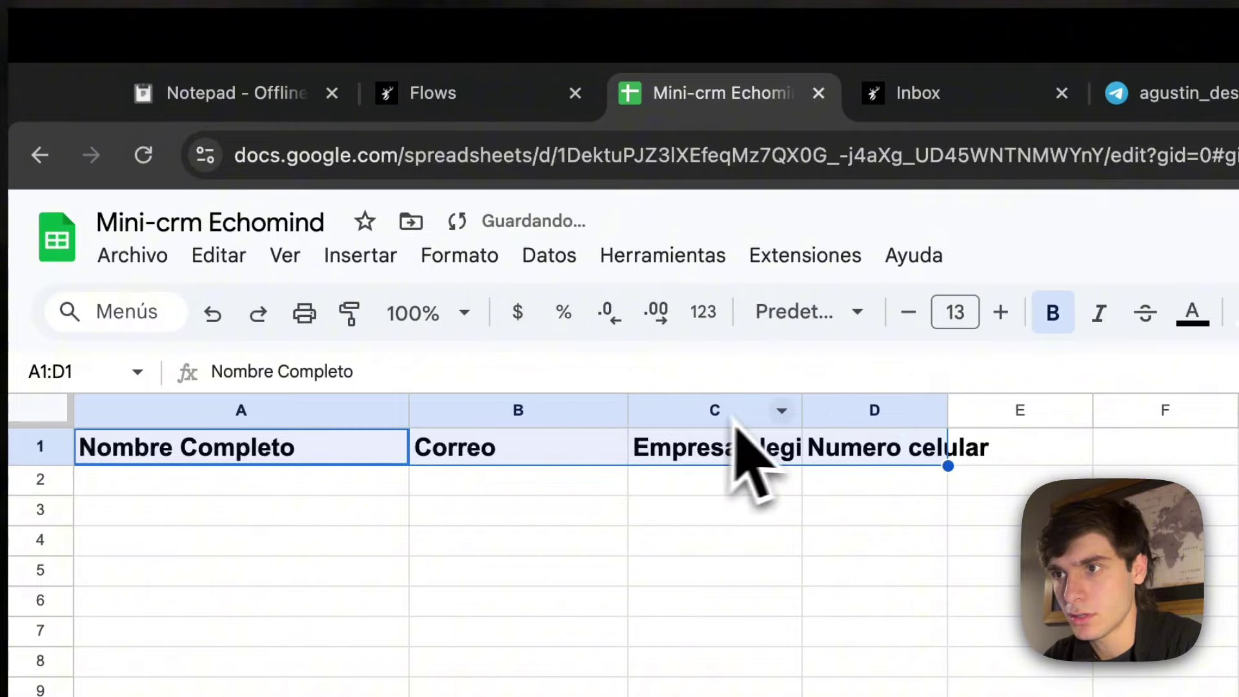
{"action": "left_click_drag", "start_coordinate": [789, 409], "coordinate": [913, 410]}
{"action": "left_click_drag", "start_coordinate": [1057, 409], "coordinate": [1063, 407]}
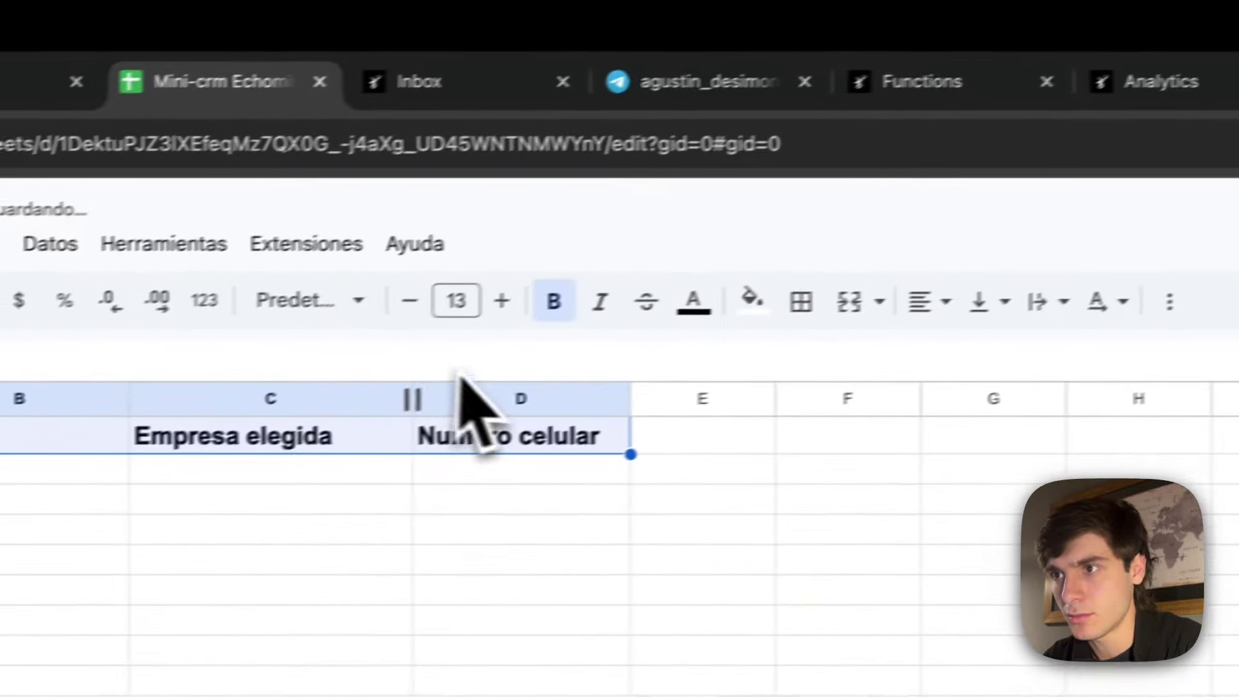
{"action": "left_click", "coordinate": [710, 212]}
{"action": "left_click", "coordinate": [710, 212]}
{"action": "left_click", "coordinate": [709, 212]}
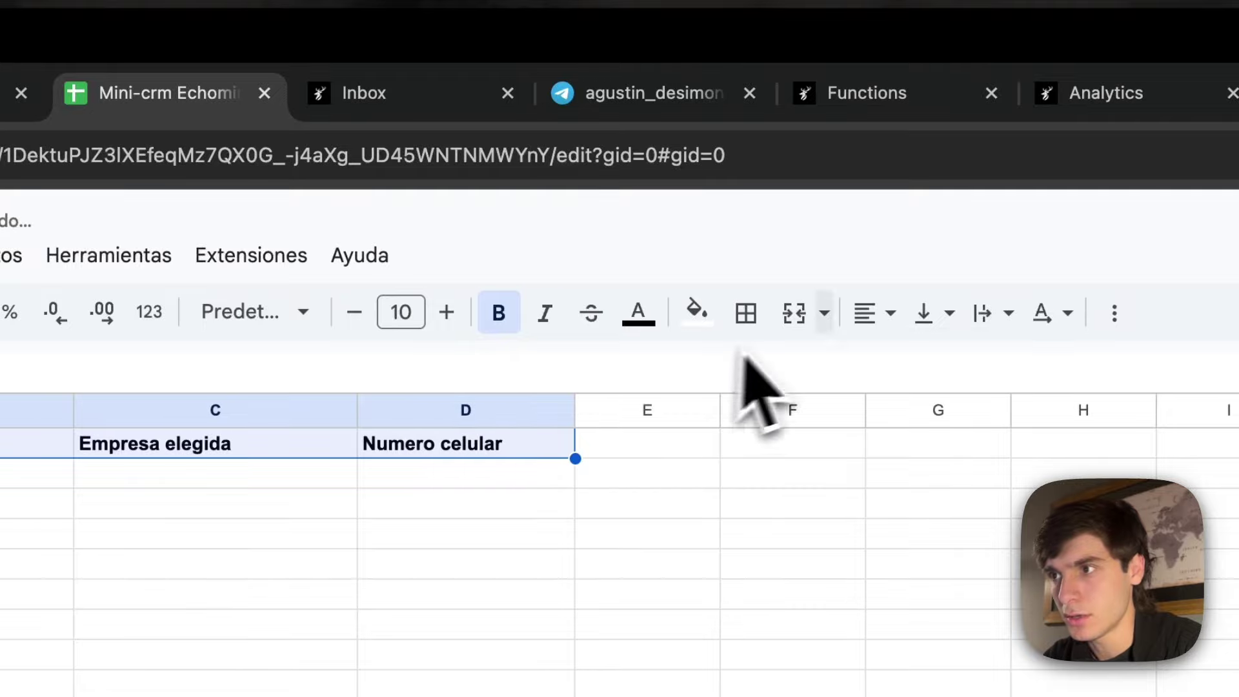
Center the header texts and make them bold.
{"action": "left_click", "coordinate": [915, 368]}
{"action": "left_click", "coordinate": [351, 498]}
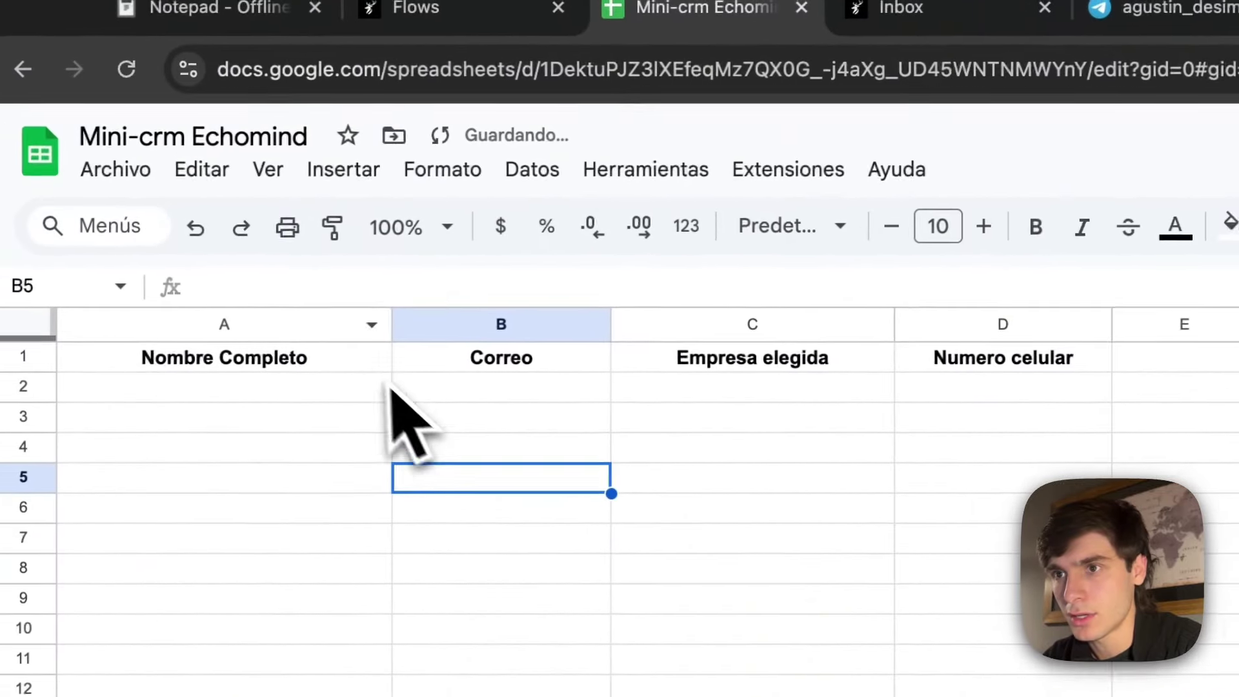
{"action": "key", "text": "ctrl+a"}
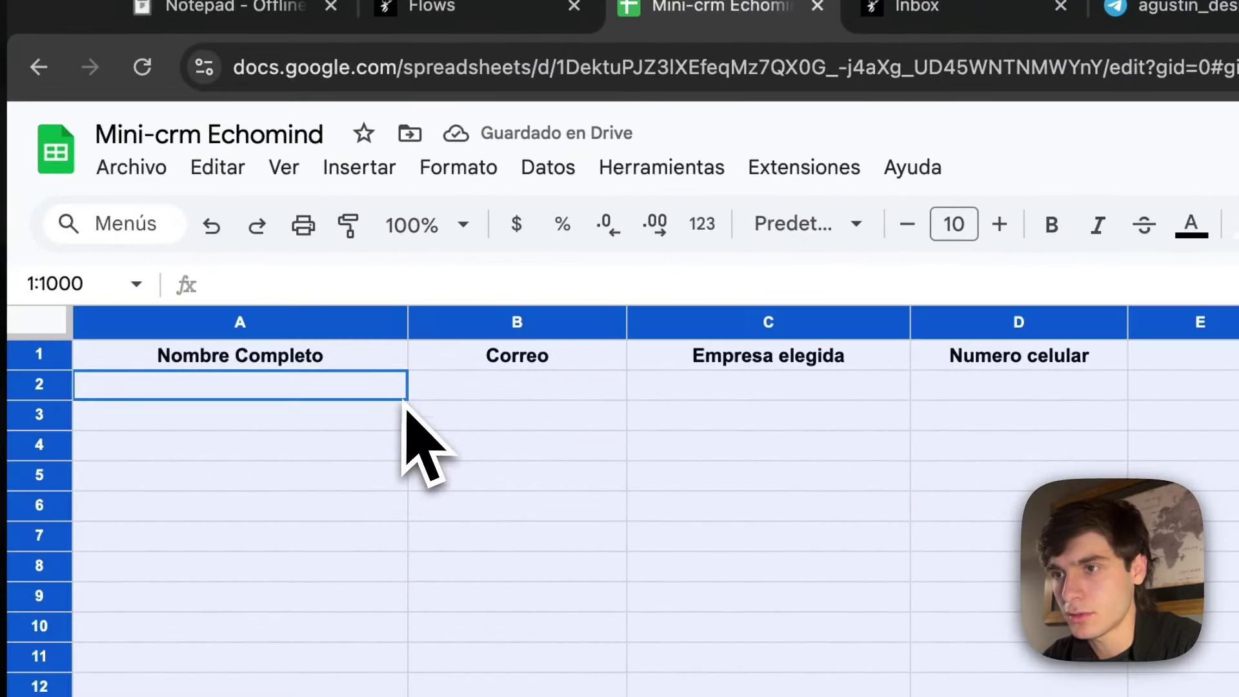
{"action": "key", "text": "ctrl+b"}
{"action": "key", "text": "Down"}
{"action": "key", "text": "Down"}
Fill header cells A1:D1 dark green, then select the spreadsheet's URL in the address bar.
{"action": "left_click_drag", "start_coordinate": [240, 355], "coordinate": [1019, 356]}
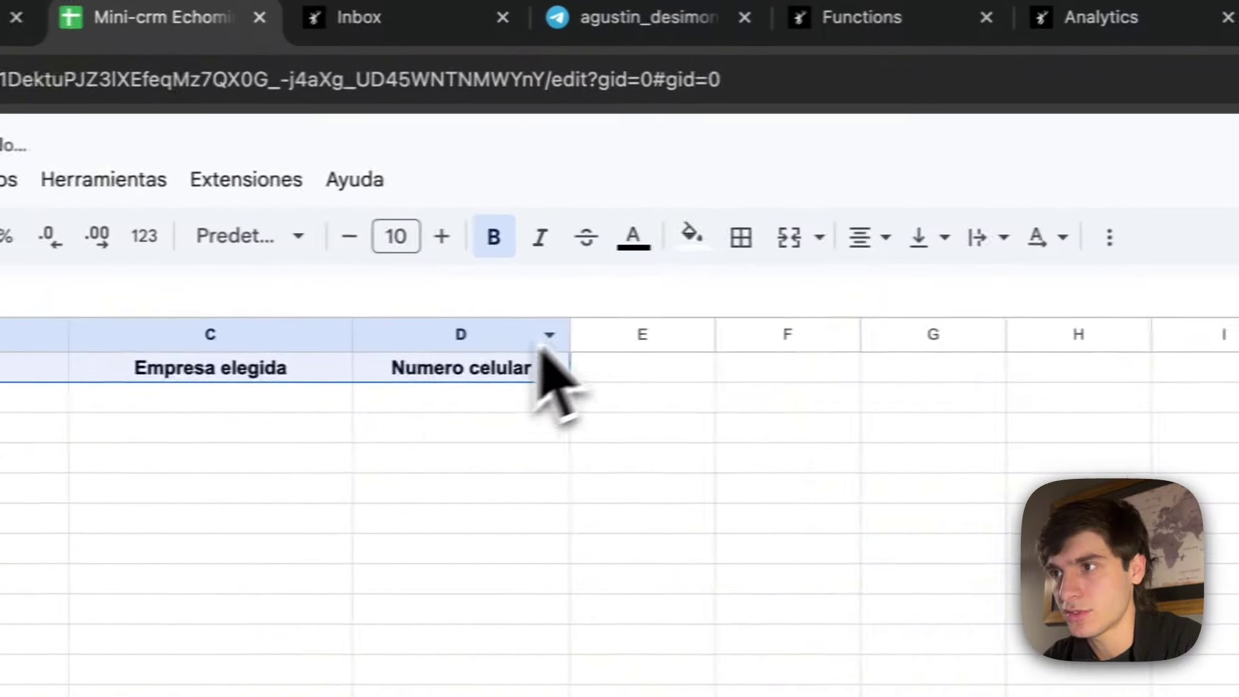
{"action": "left_click", "coordinate": [1238, 221]}
{"action": "left_click", "coordinate": [794, 541]}
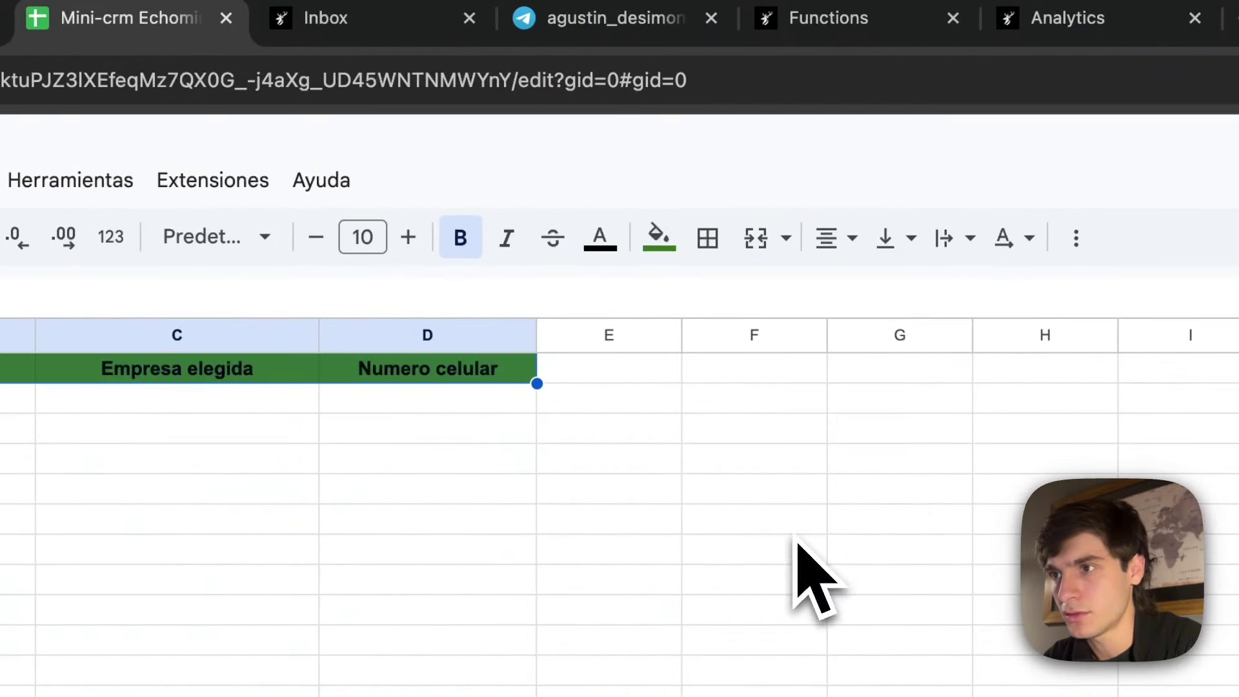
{"action": "left_click", "coordinate": [600, 238]}
{"action": "key", "text": "Escape"}
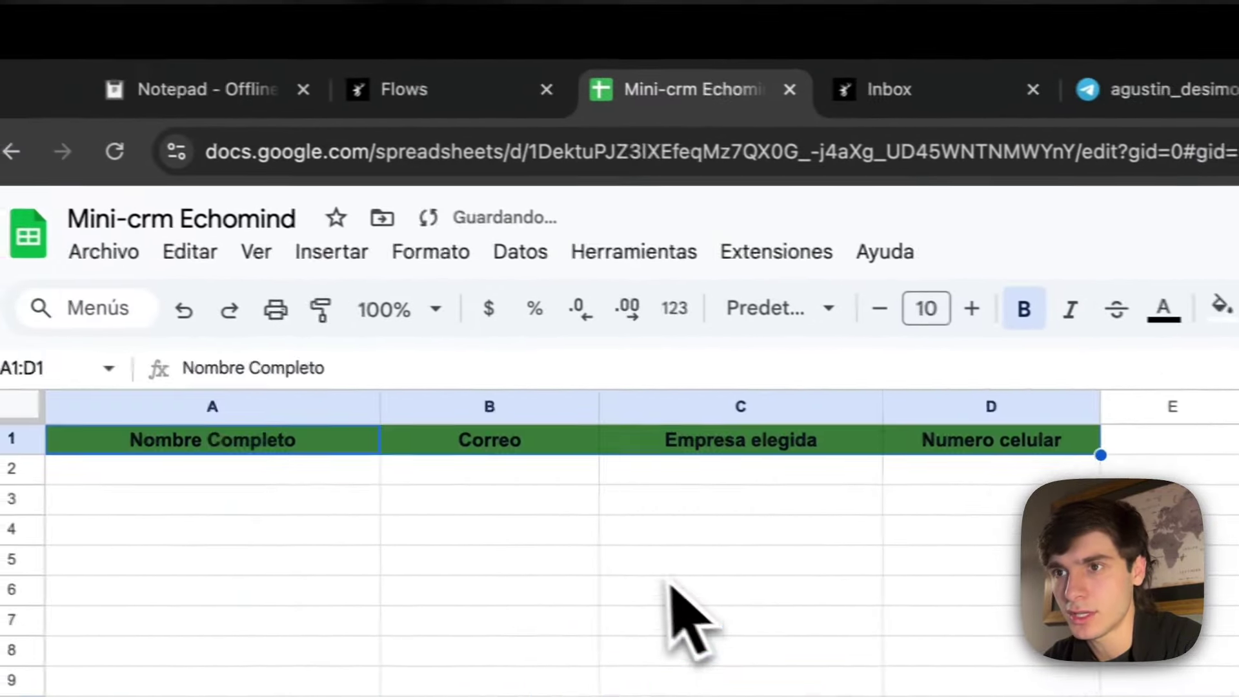
{"action": "left_click", "coordinate": [542, 539]}
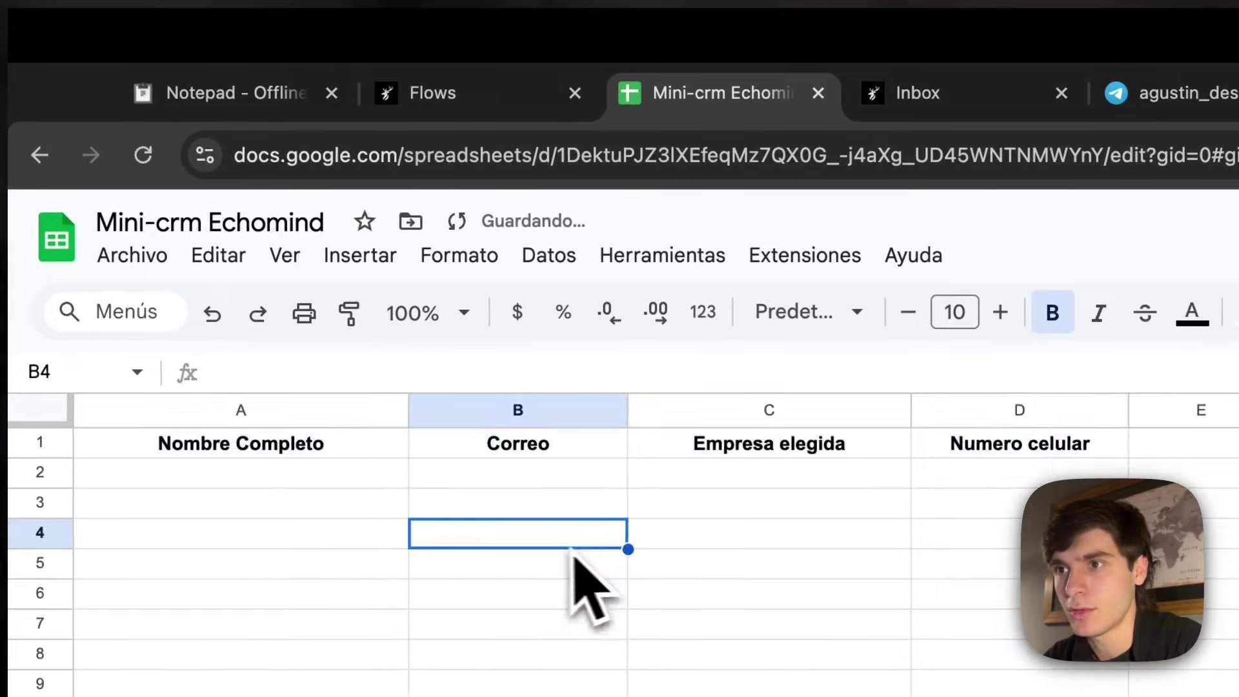
{"action": "key", "text": "ctrl+a"}
{"action": "left_click", "coordinate": [497, 541]}
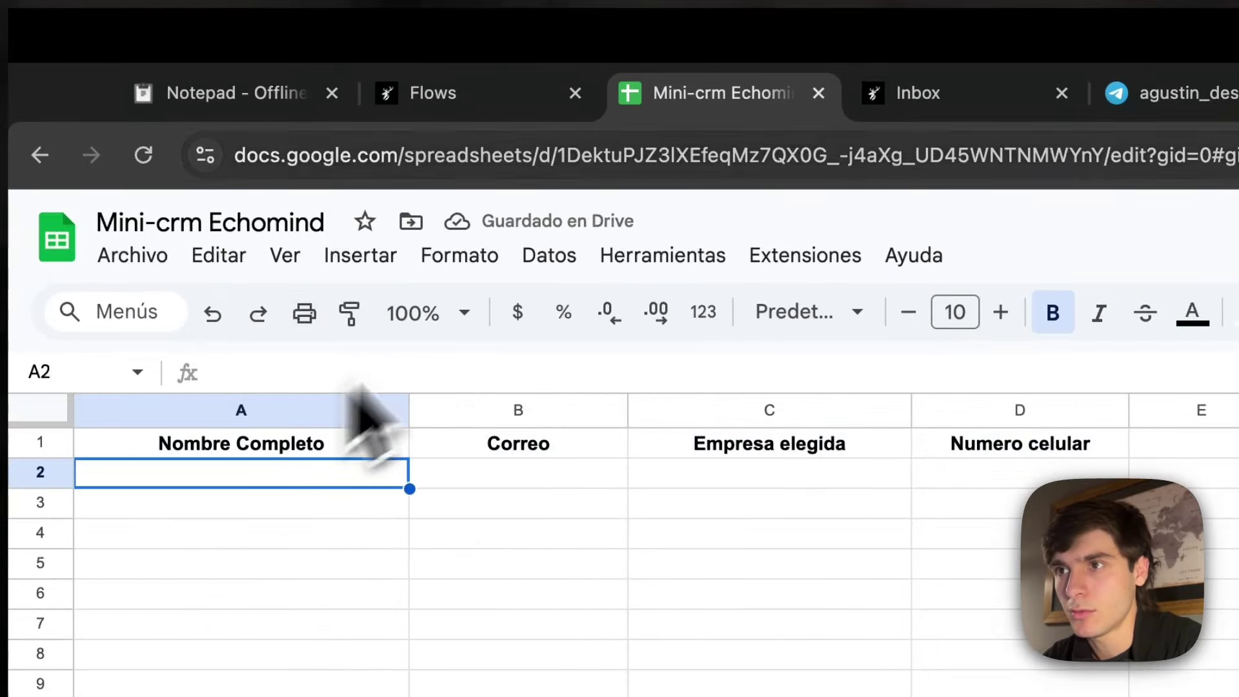
{"action": "left_click", "coordinate": [690, 162]}
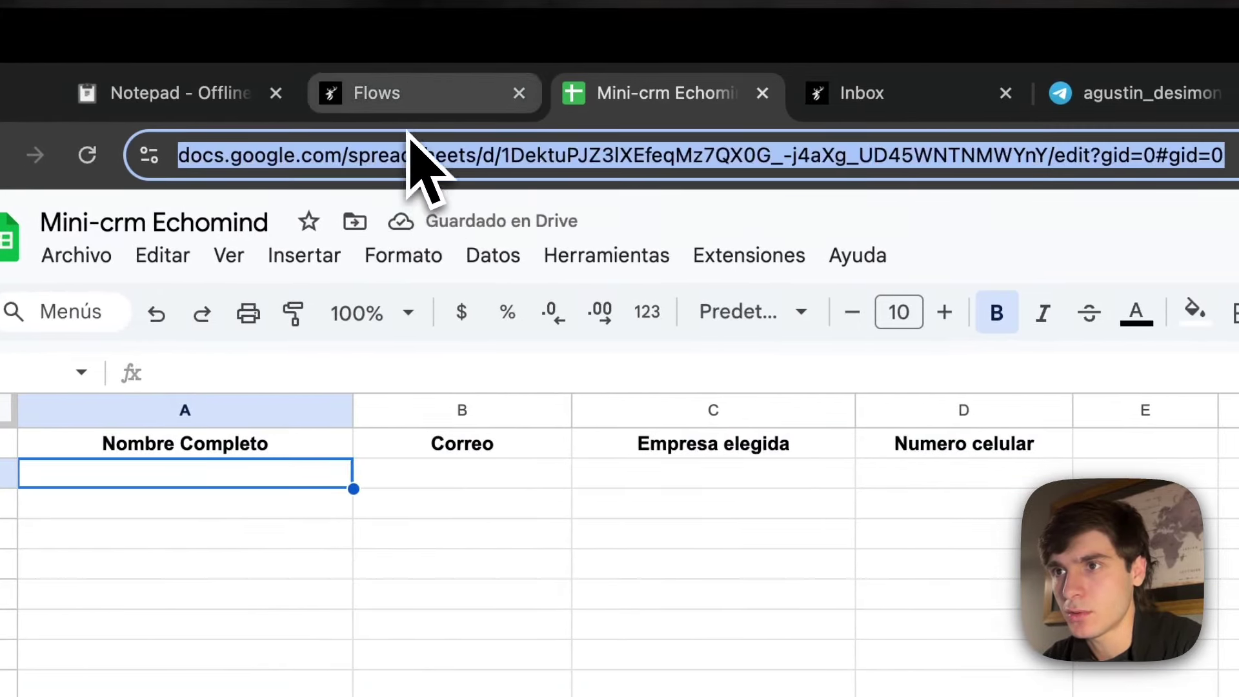
Go to the bot's Integrations settings and start connecting Google Sheets.
{"action": "left_click", "coordinate": [407, 103]}
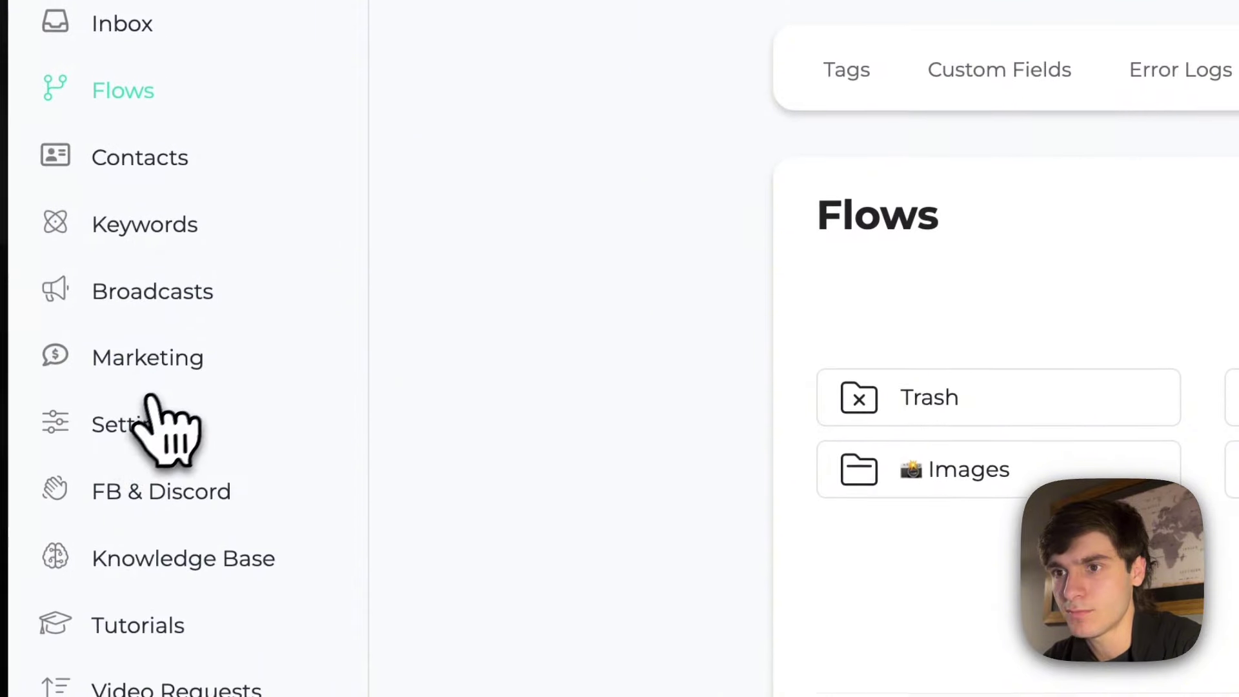
{"action": "left_click", "coordinate": [145, 404]}
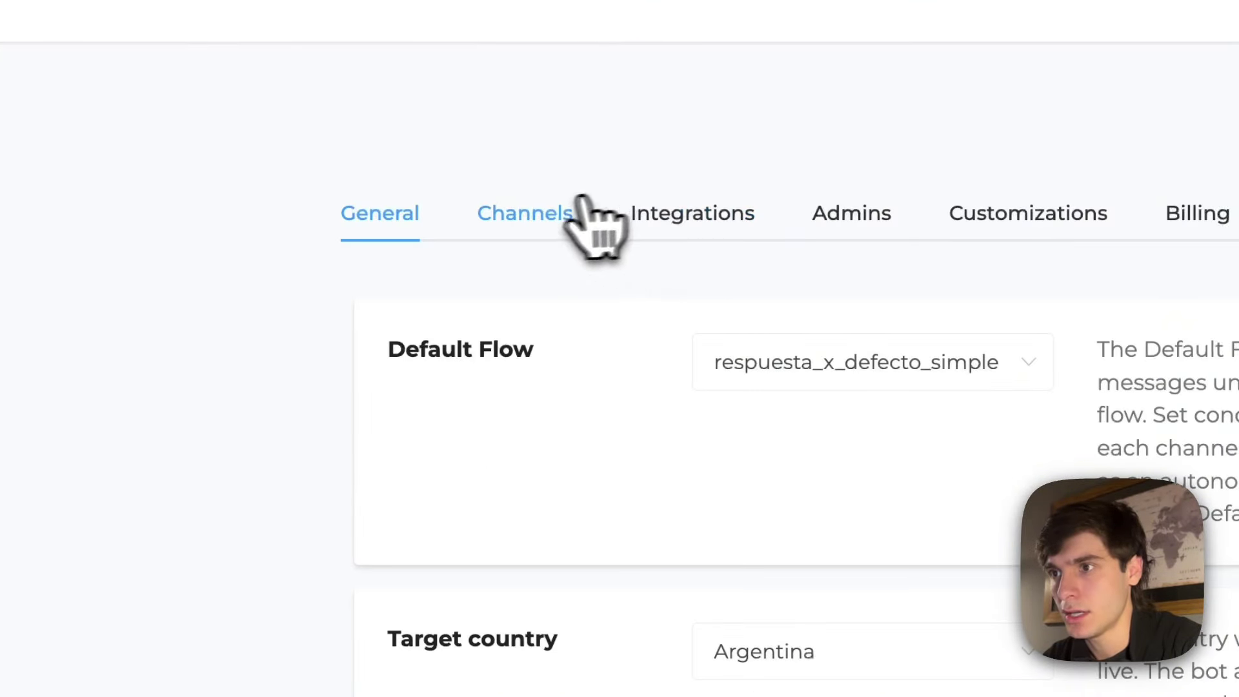
{"action": "left_click", "coordinate": [581, 201]}
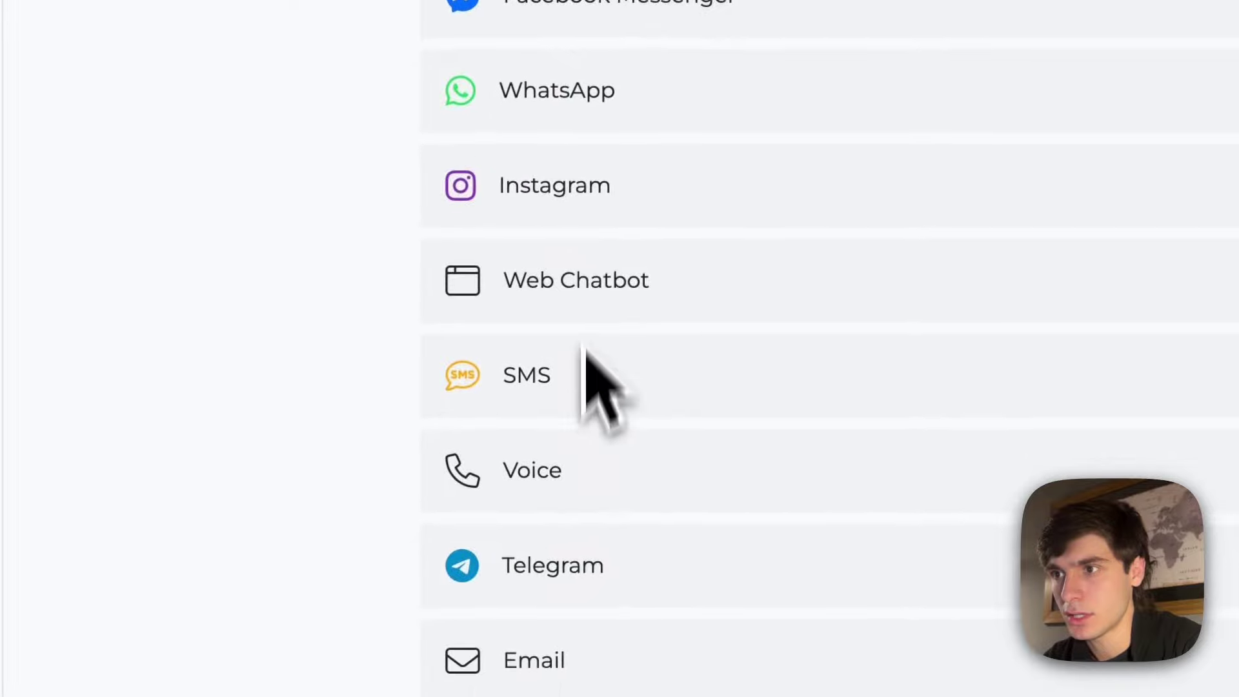
{"action": "left_click", "coordinate": [719, 69]}
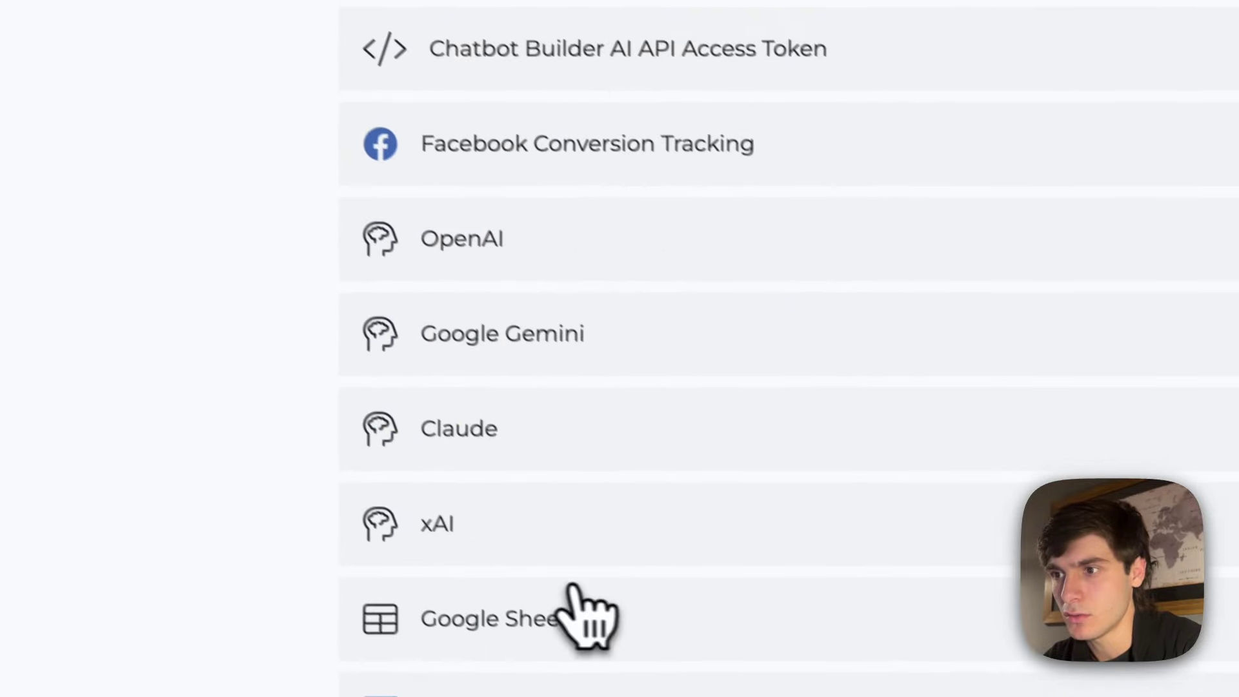
{"action": "left_click", "coordinate": [573, 589]}
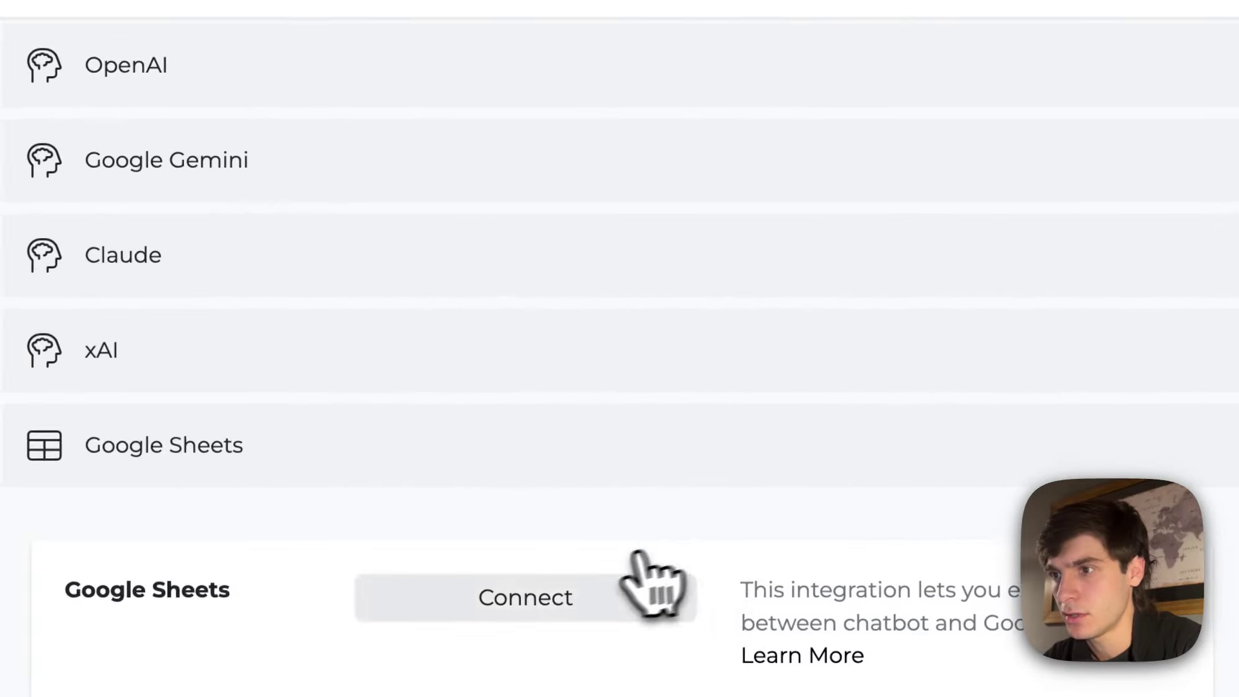
{"action": "left_click", "coordinate": [636, 581]}
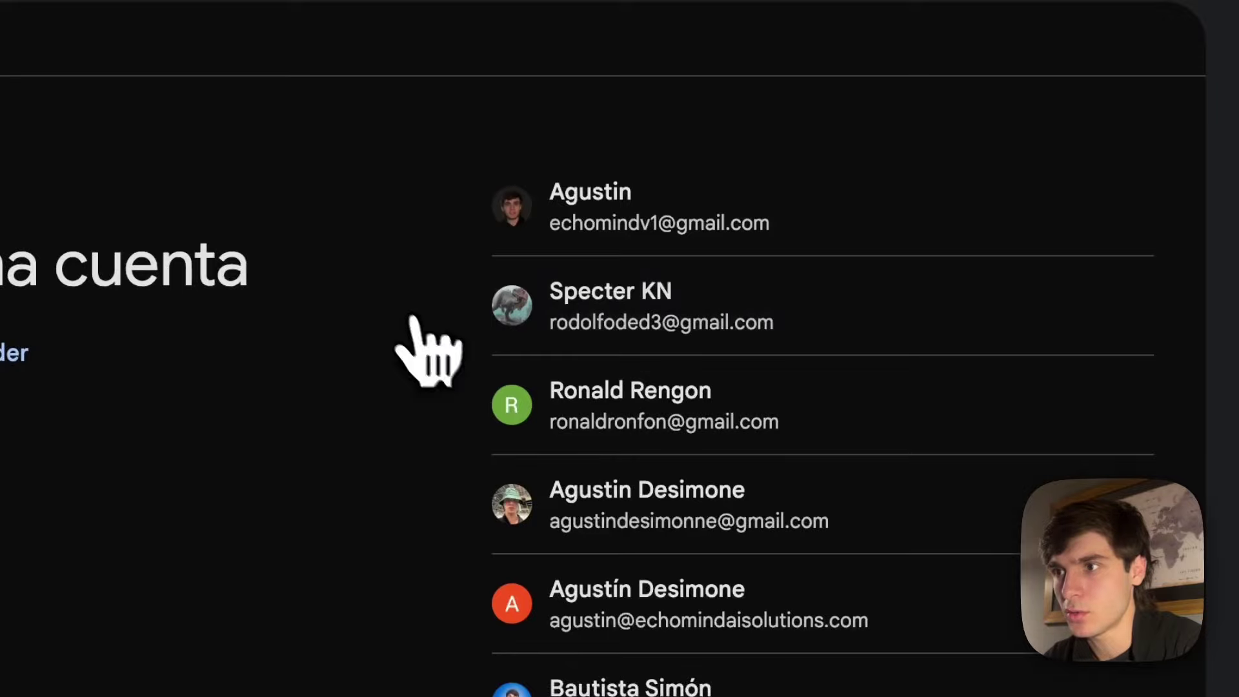
Authorize Chatbot Builder on the chosen Google account and open the linked spreadsheet list.
{"action": "left_click", "coordinate": [589, 217]}
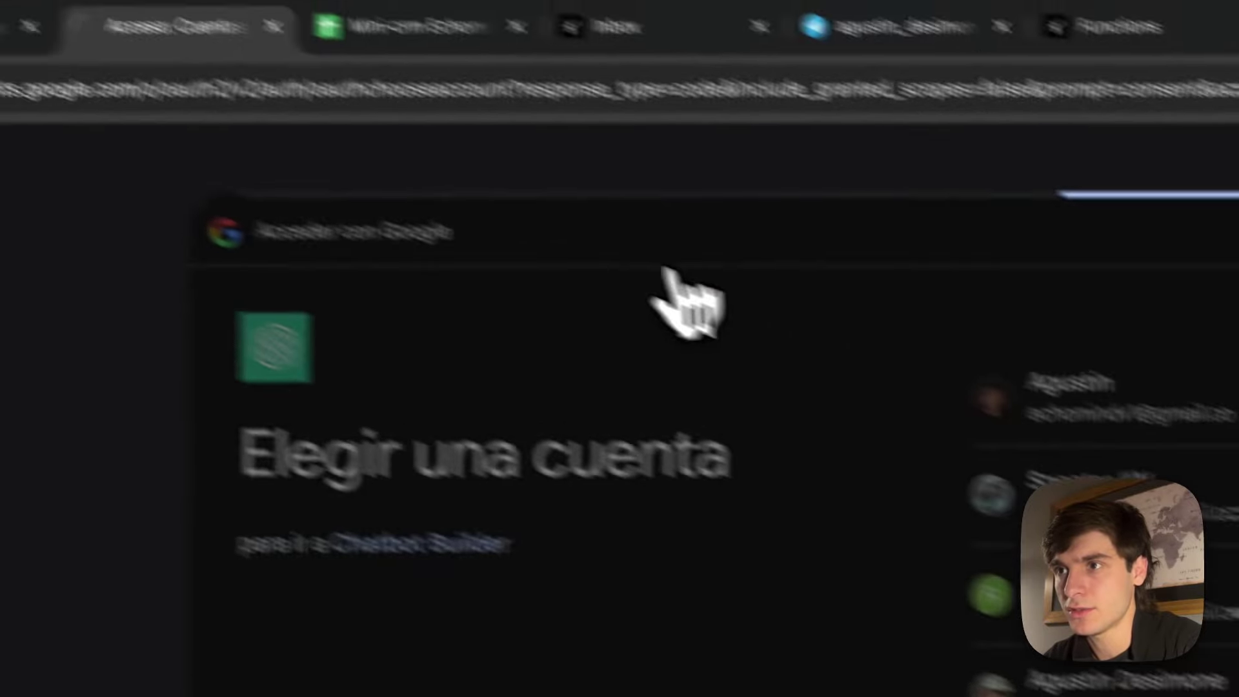
{"action": "left_click", "coordinate": [553, 83]}
{"action": "left_click", "coordinate": [597, 157]}
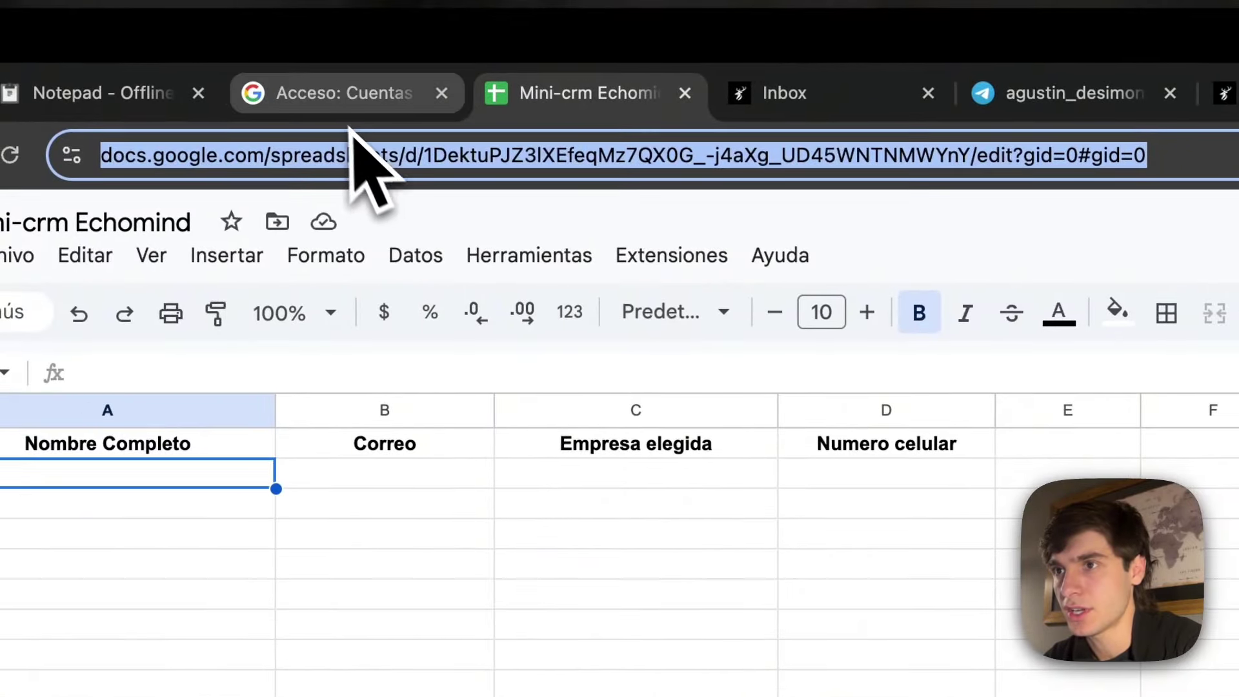
{"action": "left_click", "coordinate": [349, 100]}
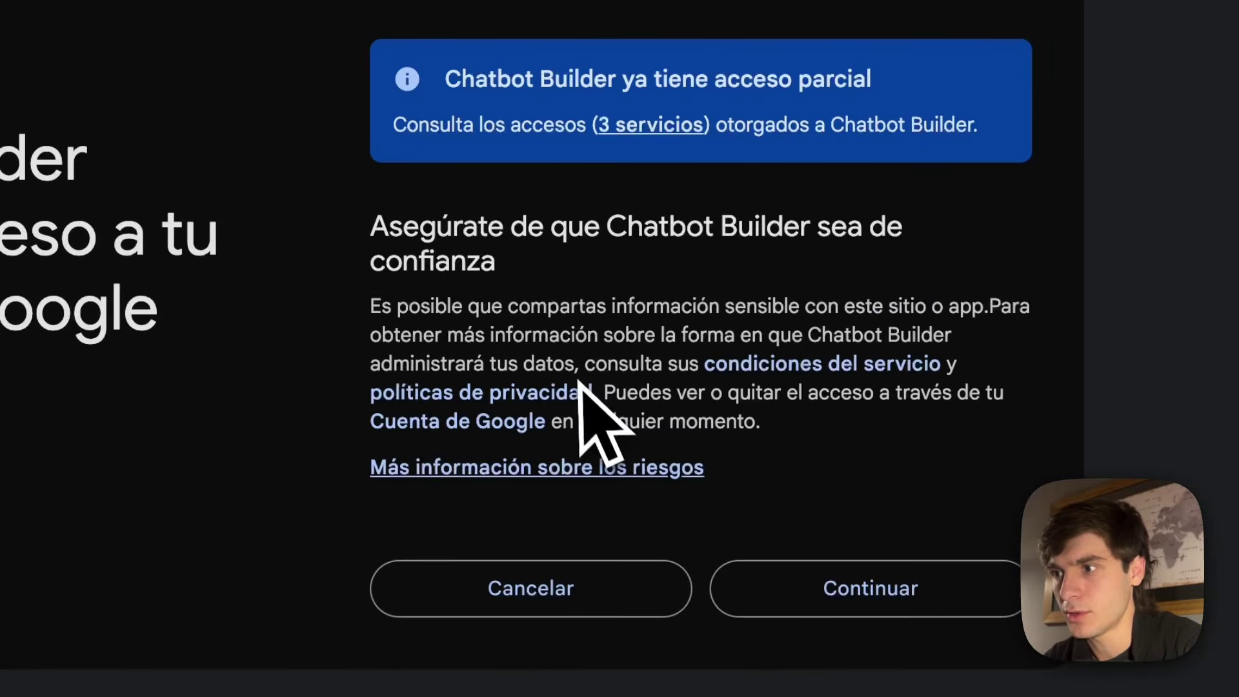
{"action": "left_click", "coordinate": [761, 550]}
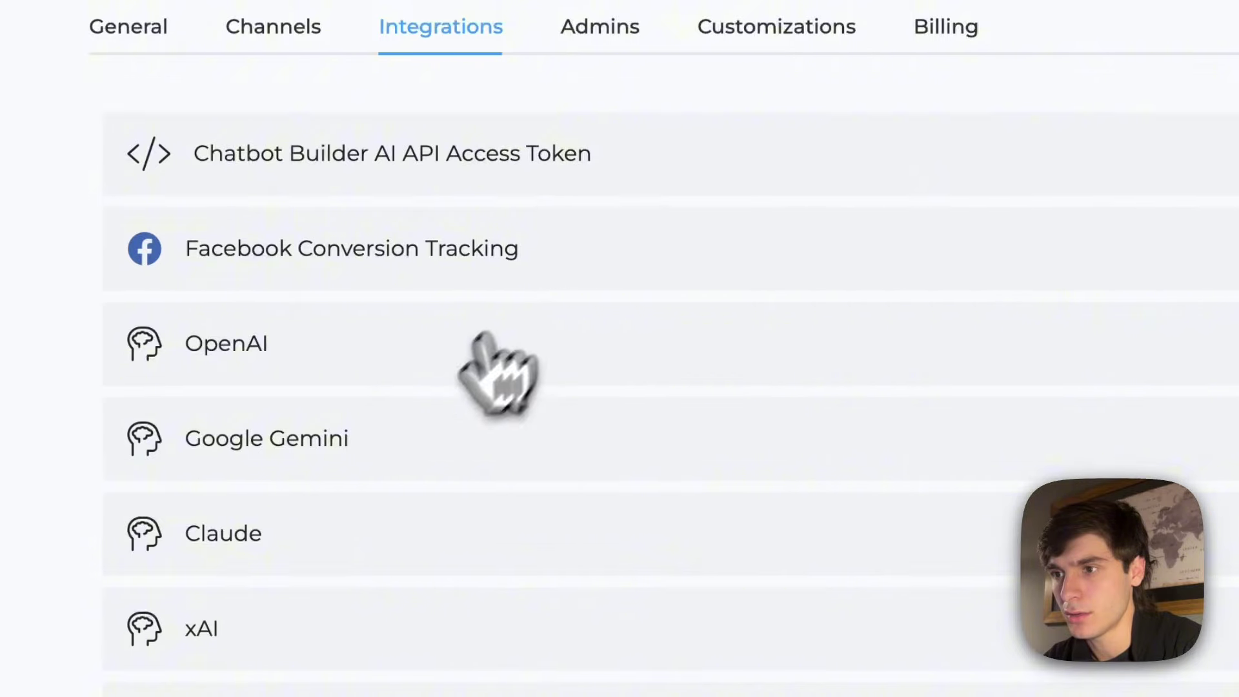
{"action": "scroll", "coordinate": [388, 452], "scroll_direction": "down", "scroll_amount": 4}
{"action": "left_click", "coordinate": [352, 516]}
{"action": "scroll", "coordinate": [342, 520], "scroll_direction": "down", "scroll_amount": 1}
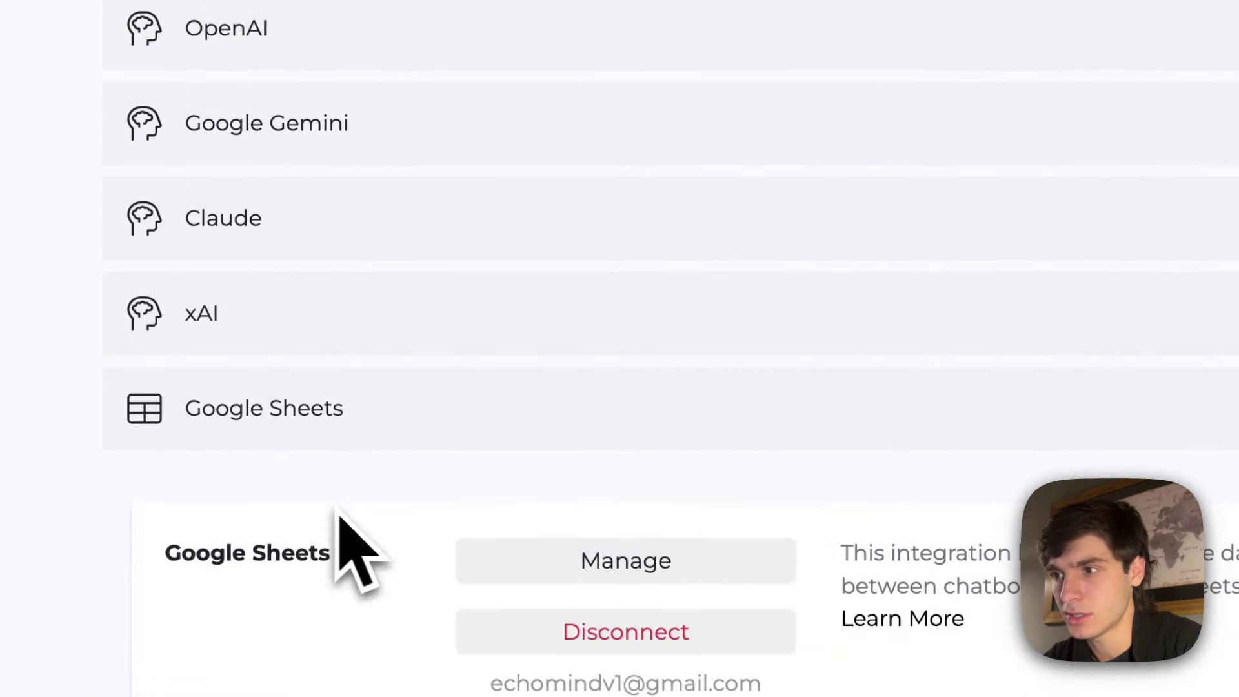
{"action": "left_click", "coordinate": [503, 555]}
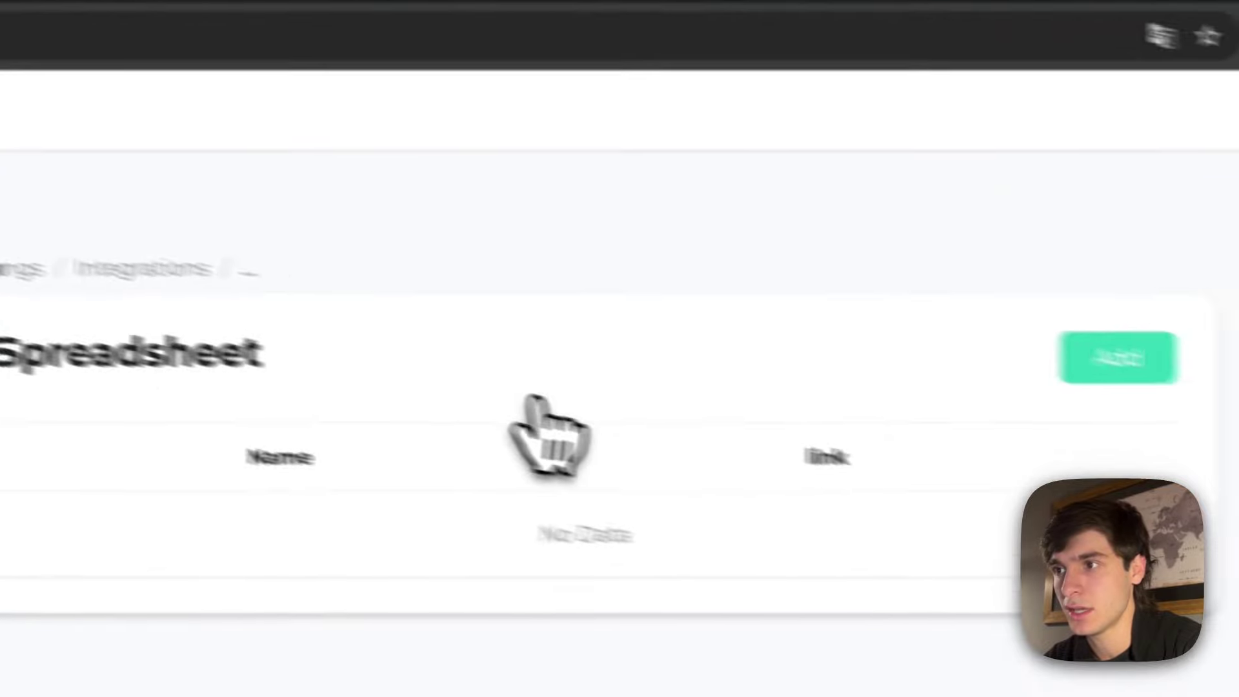
Add a new spreadsheet entry with the Mini-crm sheet's URL as its Spreadsheet Link.
{"action": "left_click", "coordinate": [940, 379]}
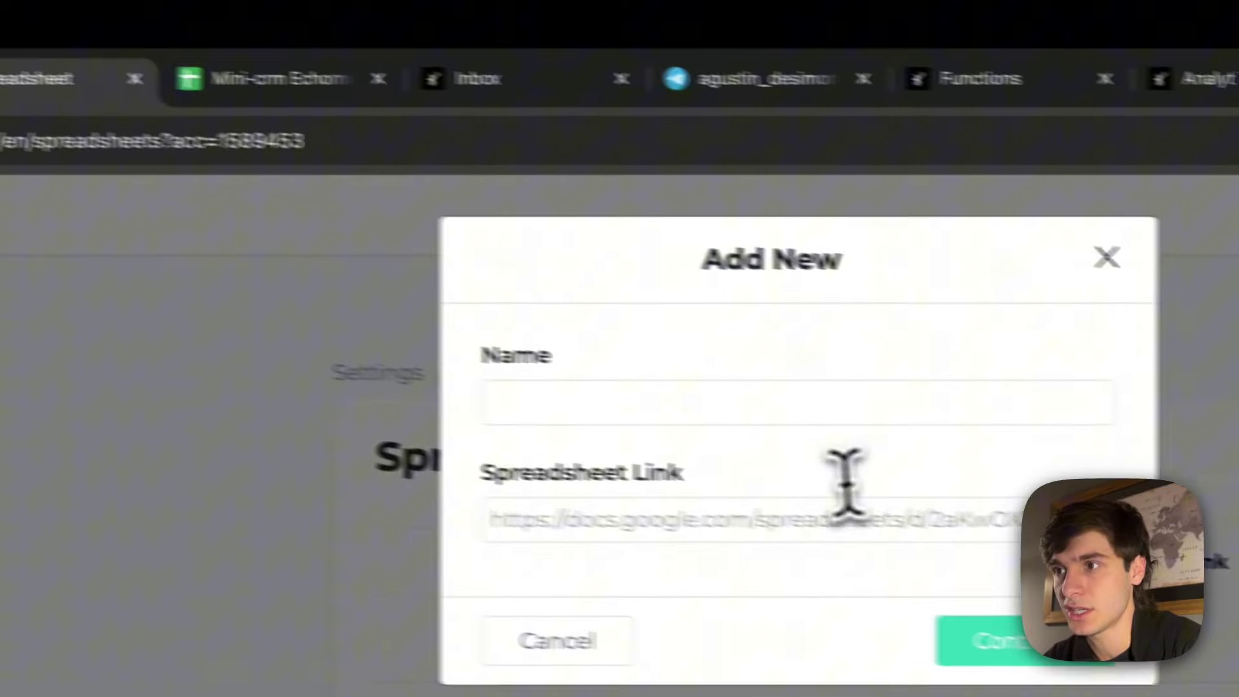
{"action": "left_click", "coordinate": [730, 533]}
{"action": "key", "text": "ctrl+v"}
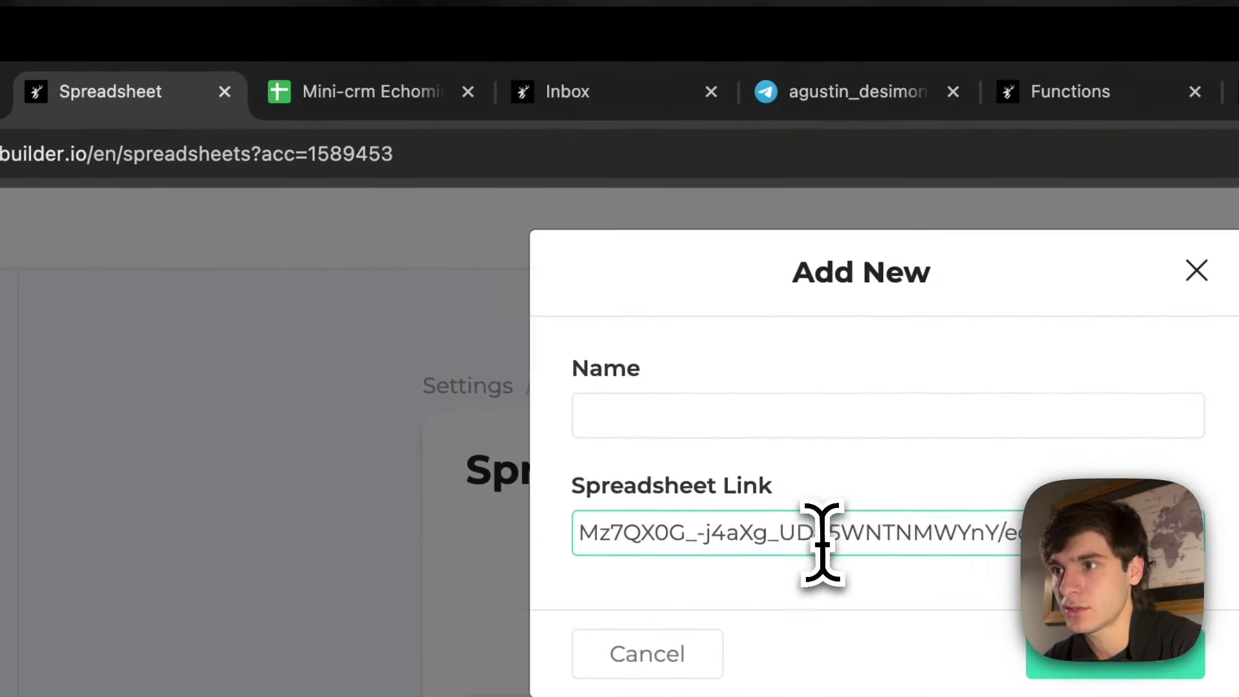
{"action": "key", "text": "shift+Tab"}
Name the entry with the copied title Mini-crm Echomind, save it, and return to Flows.
{"action": "left_click", "coordinate": [277, 78]}
{"action": "left_click", "coordinate": [251, 141]}
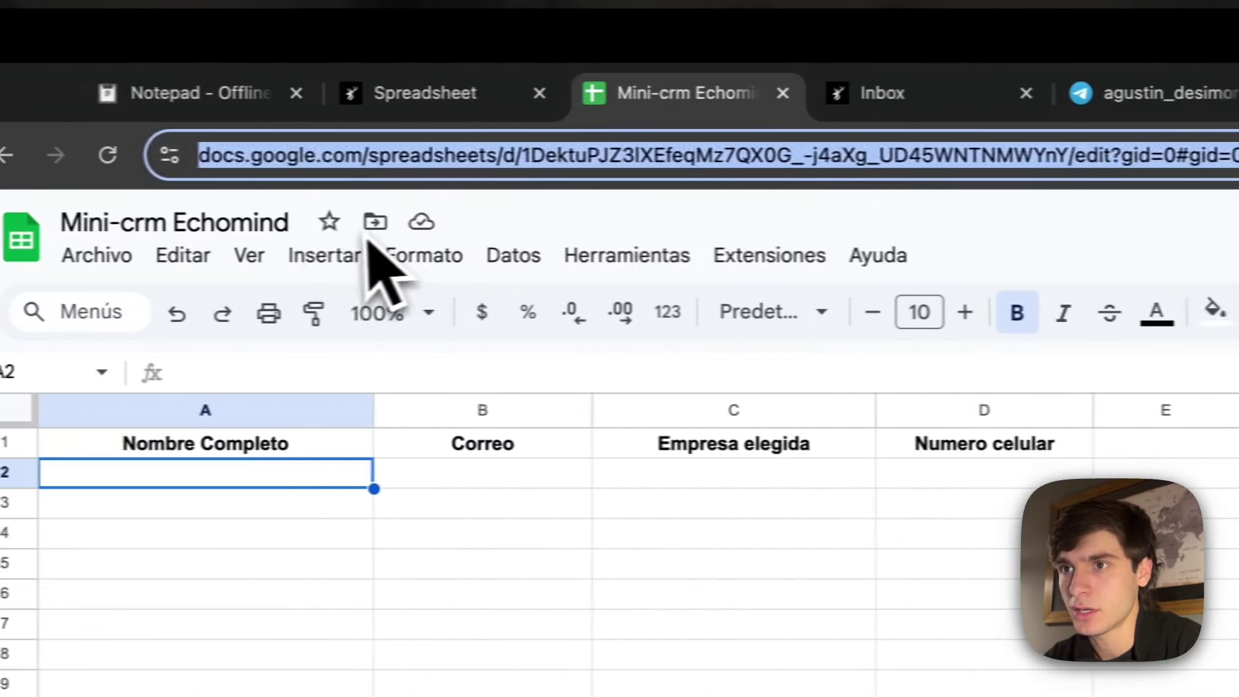
{"action": "left_click", "coordinate": [260, 229]}
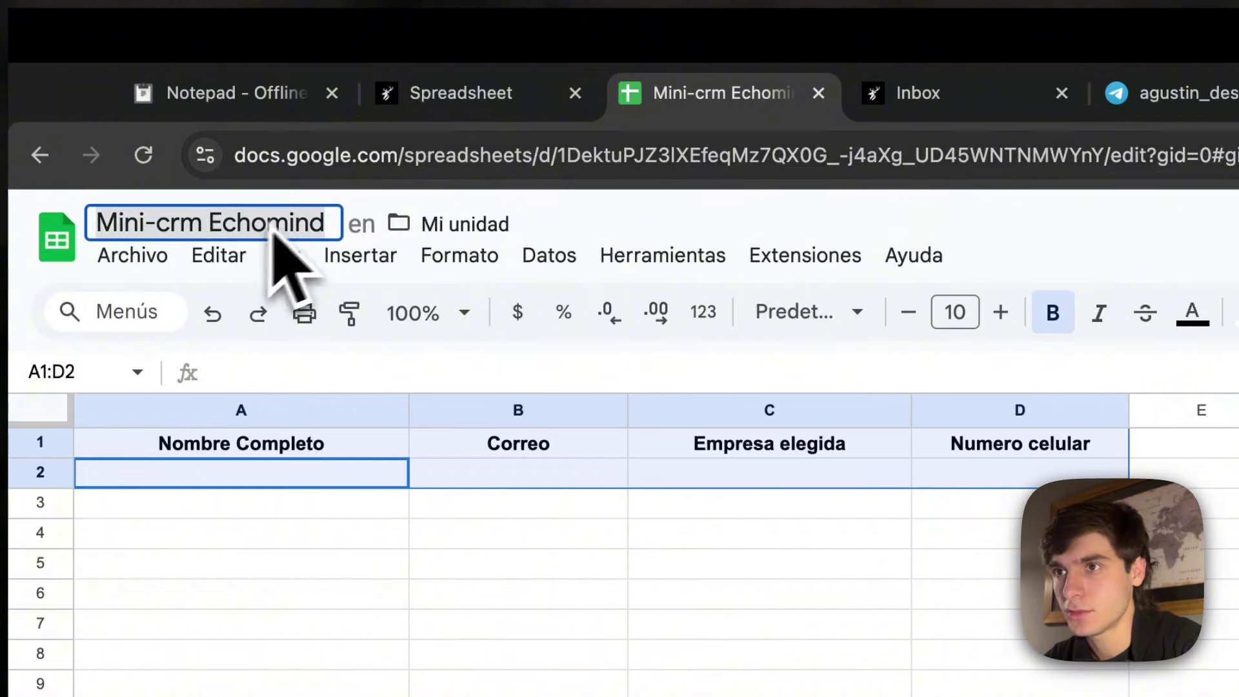
{"action": "key", "text": "ctrl+c"}
{"action": "left_click", "coordinate": [462, 93]}
{"action": "key", "text": "ctrl+v"}
{"action": "left_click", "coordinate": [965, 473]}
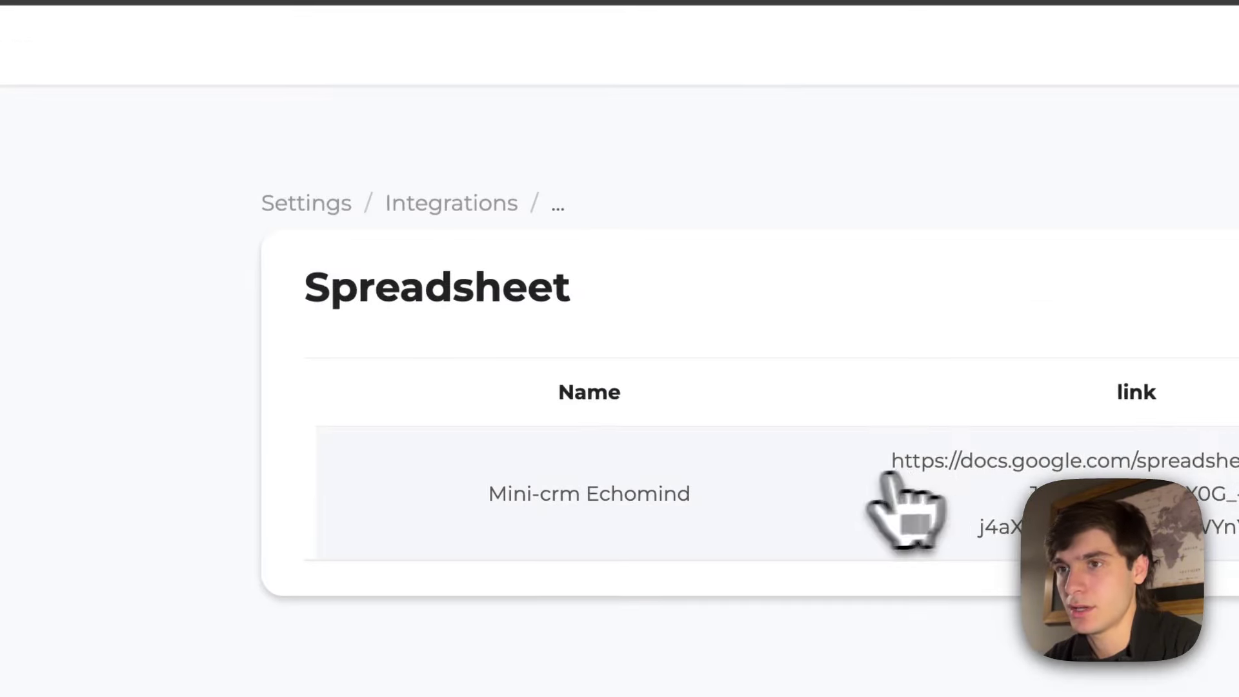
{"action": "left_click", "coordinate": [173, 323]}
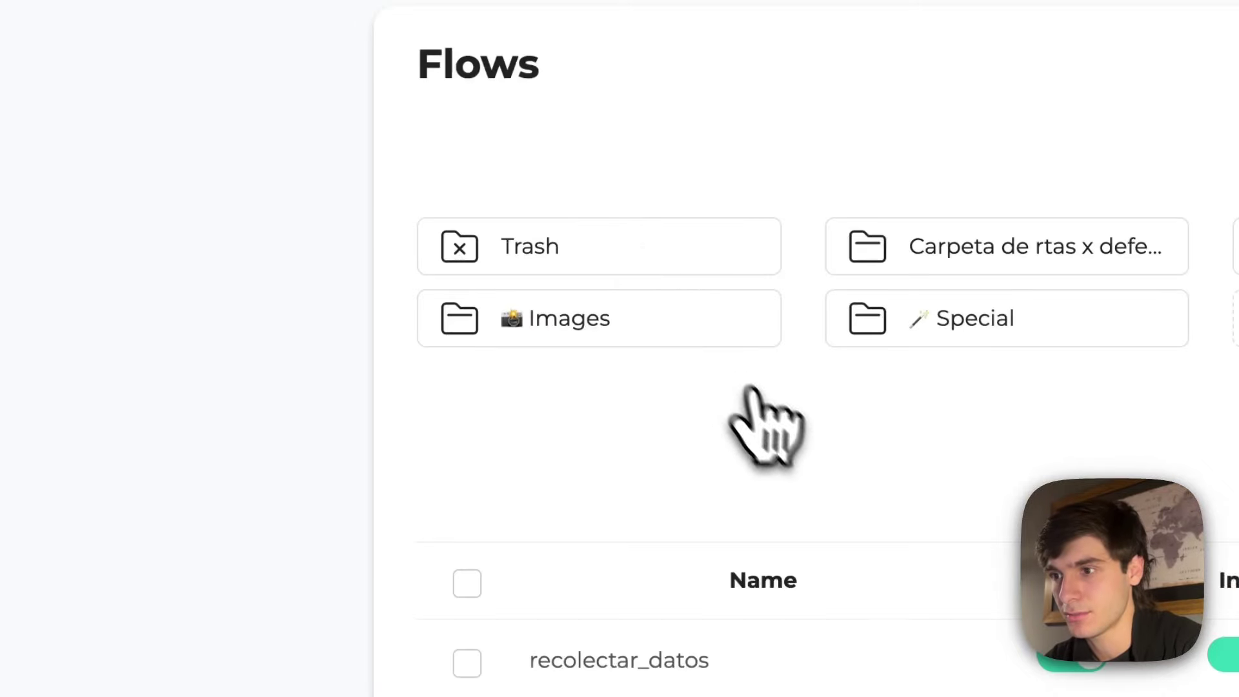
In recolectar_datos, add Send Message #1 after Actions #1 with a Google Sheets action targeting Mini-crm Echomind's Hoja 1.
{"action": "left_click", "coordinate": [327, 379]}
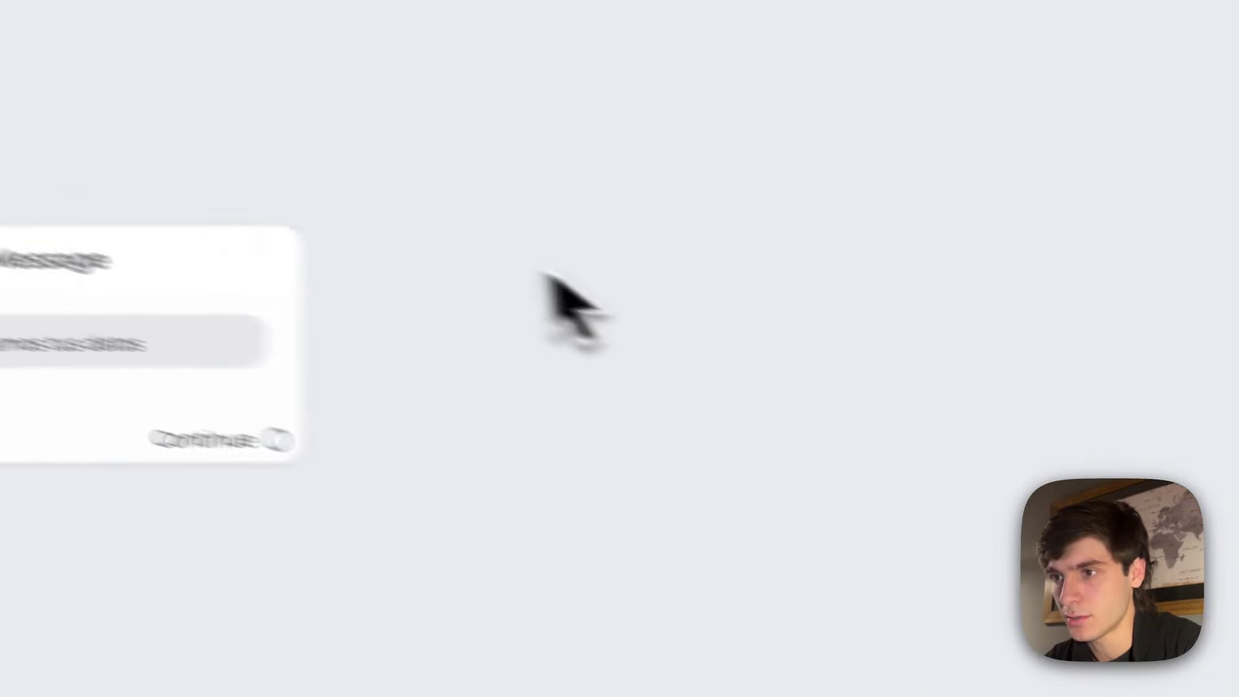
{"action": "left_click_drag", "start_coordinate": [839, 290], "coordinate": [997, 406]}
{"action": "left_click", "coordinate": [507, 301]}
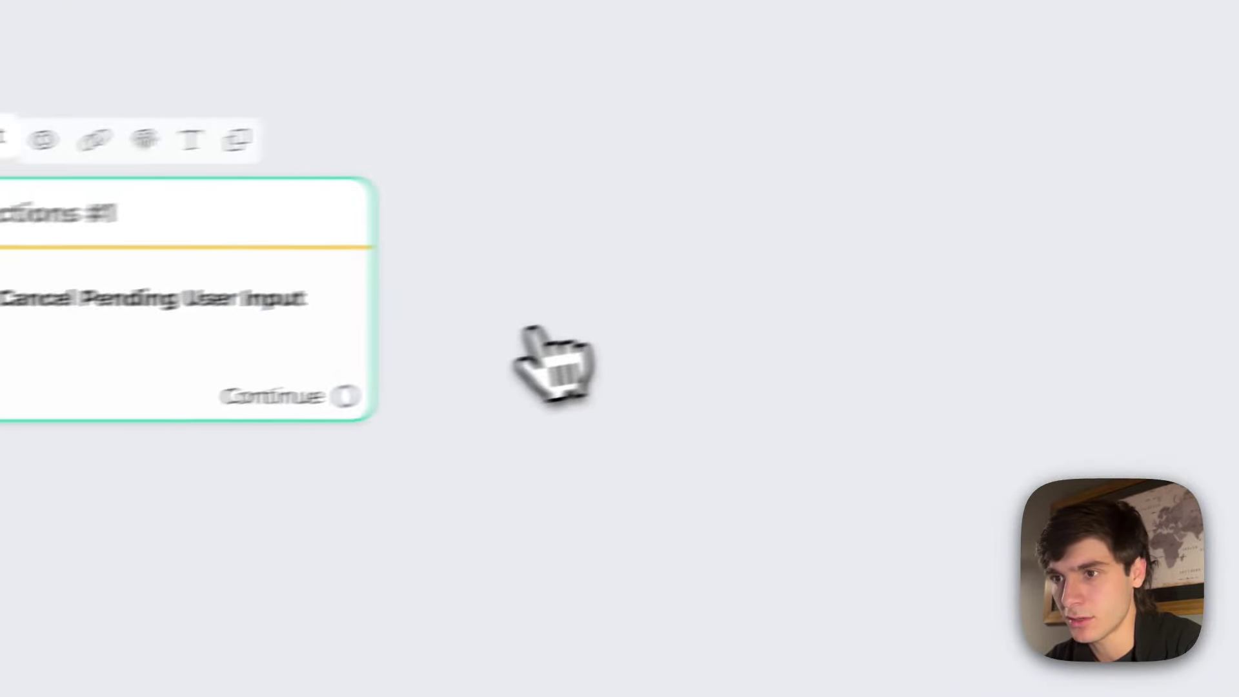
{"action": "left_click_drag", "start_coordinate": [346, 395], "coordinate": [728, 310]}
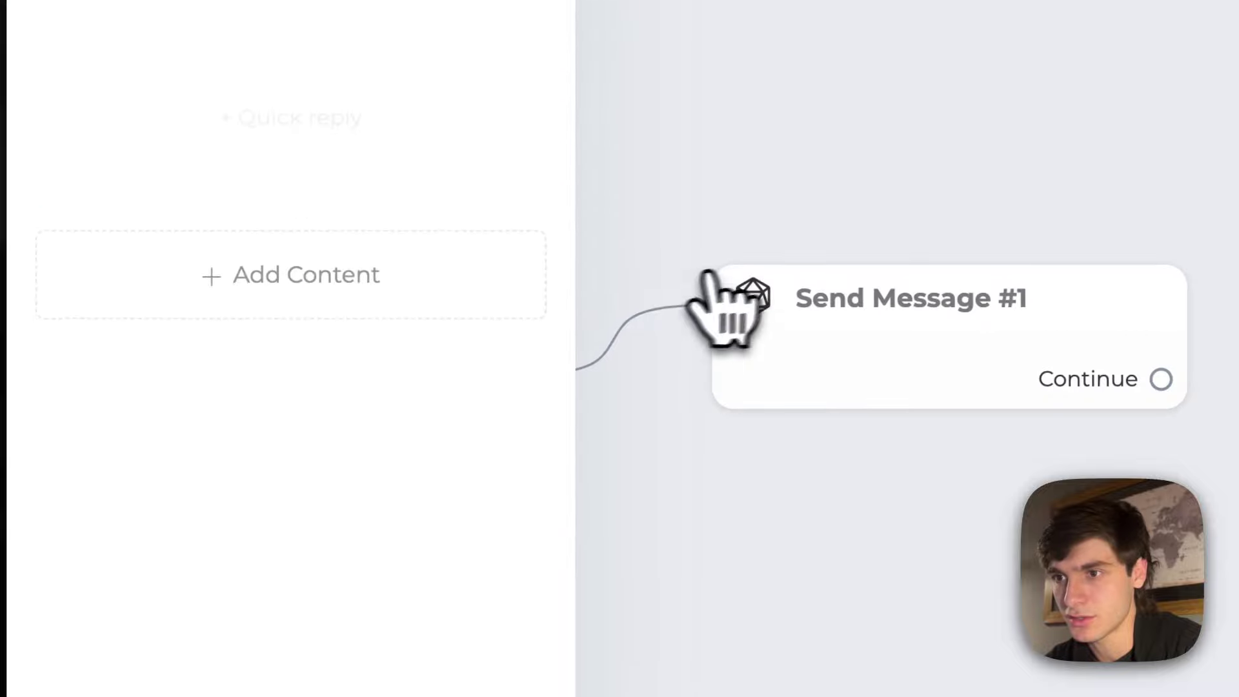
{"action": "left_click", "coordinate": [249, 520]}
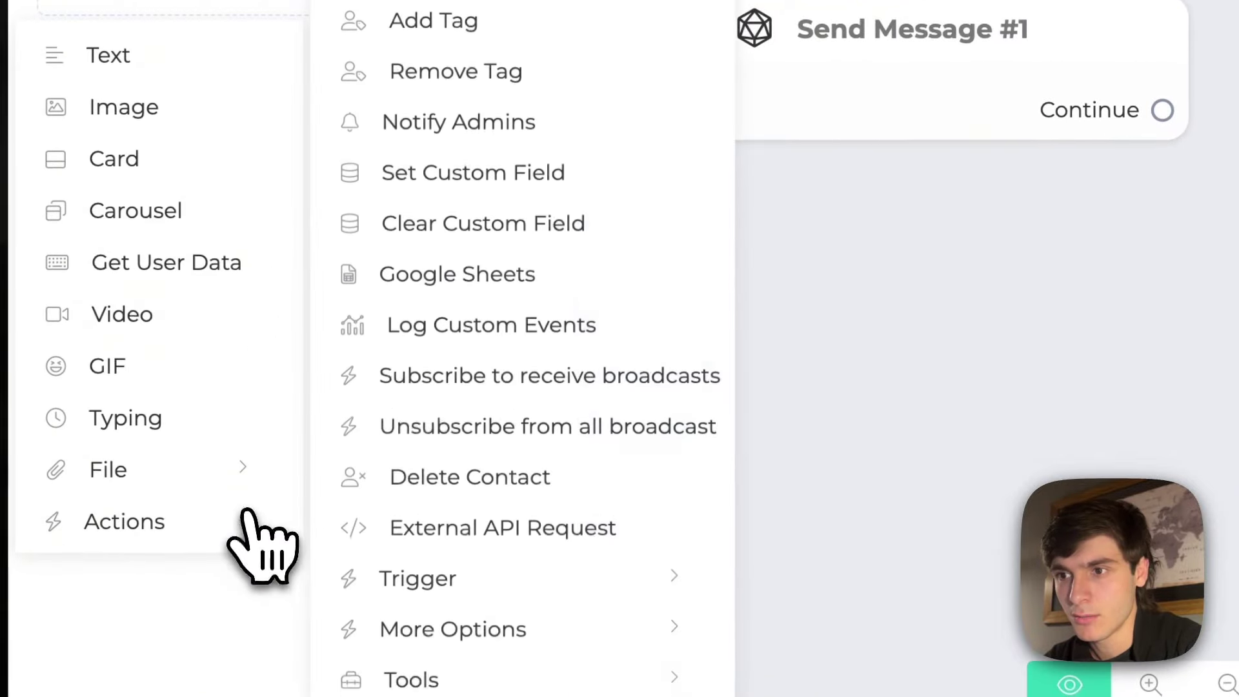
{"action": "left_click", "coordinate": [466, 282]}
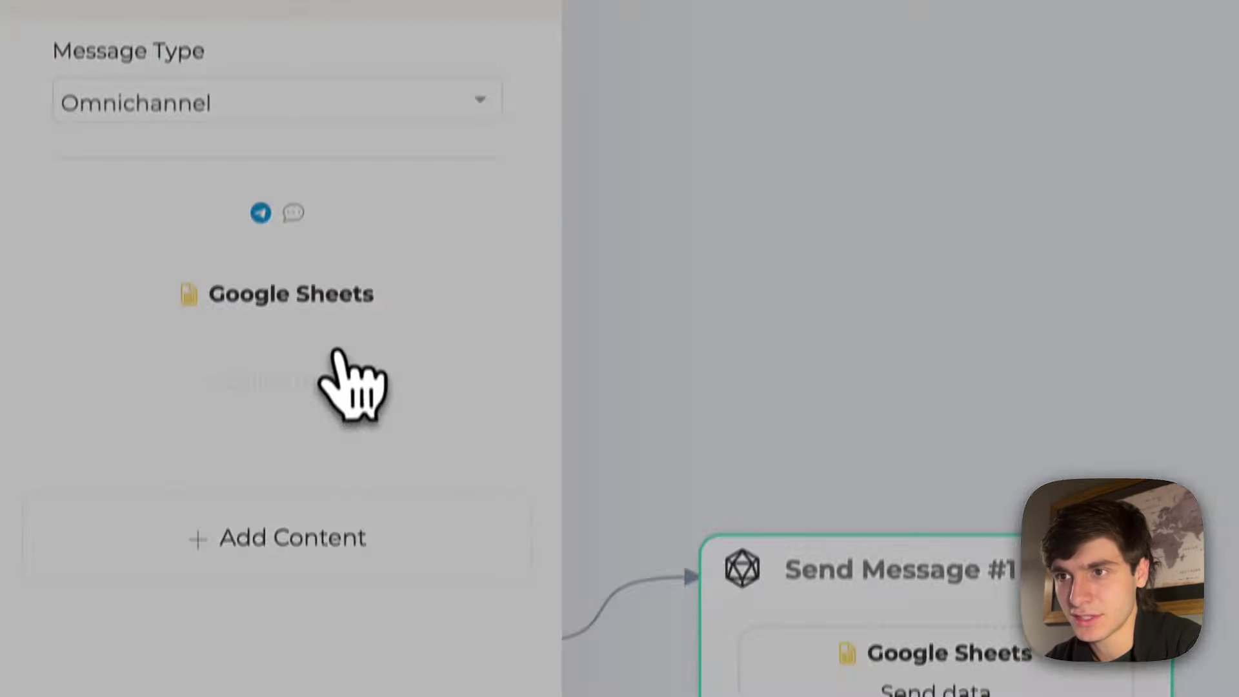
{"action": "left_click", "coordinate": [336, 362]}
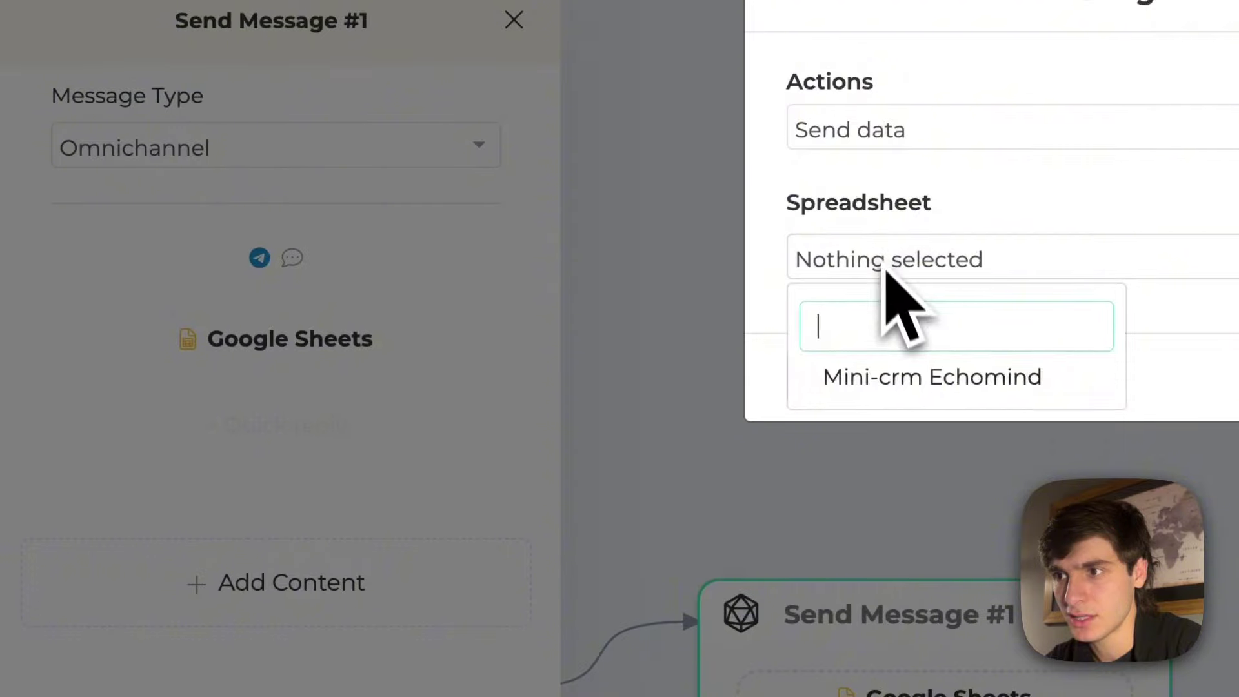
{"action": "left_click", "coordinate": [911, 377]}
{"action": "left_click", "coordinate": [946, 369]}
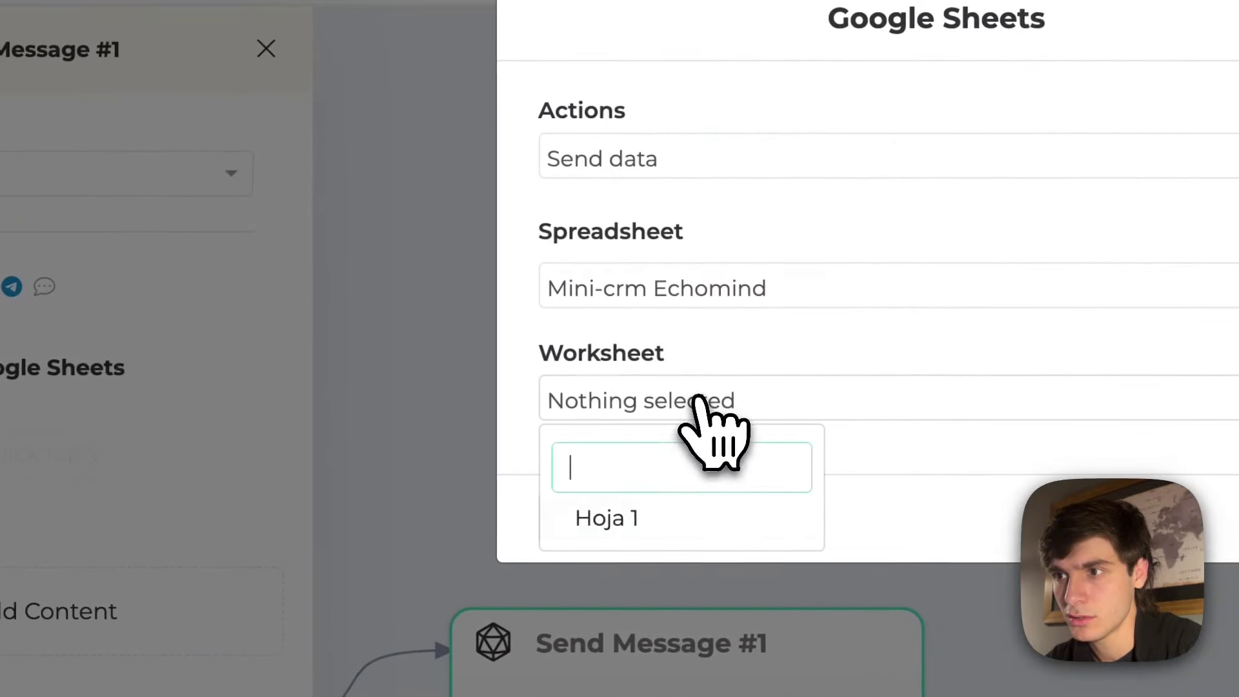
{"action": "left_click", "coordinate": [684, 518]}
Rename the spreadsheet's Hoja 1 tab to Datos.
{"action": "left_click", "coordinate": [629, 80]}
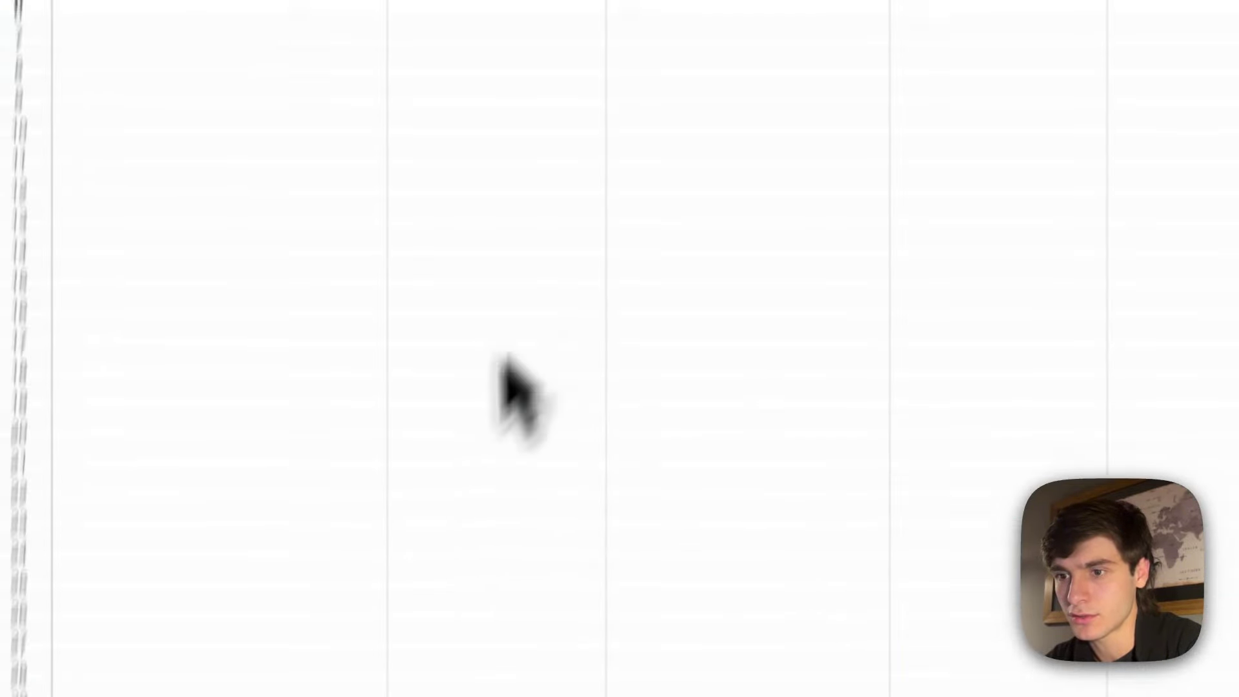
{"action": "double_click", "coordinate": [262, 666]}
{"action": "type", "text": "Datos"}
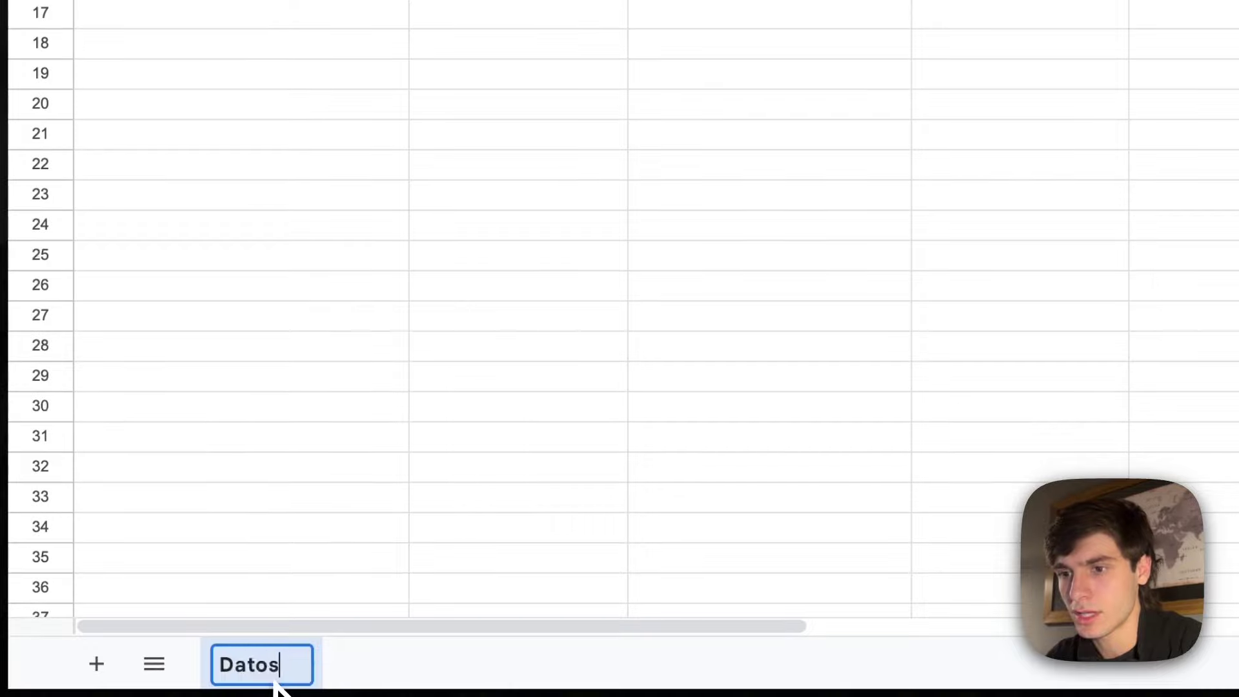
{"action": "key", "text": "Return"}
{"action": "left_click", "coordinate": [415, 78]}
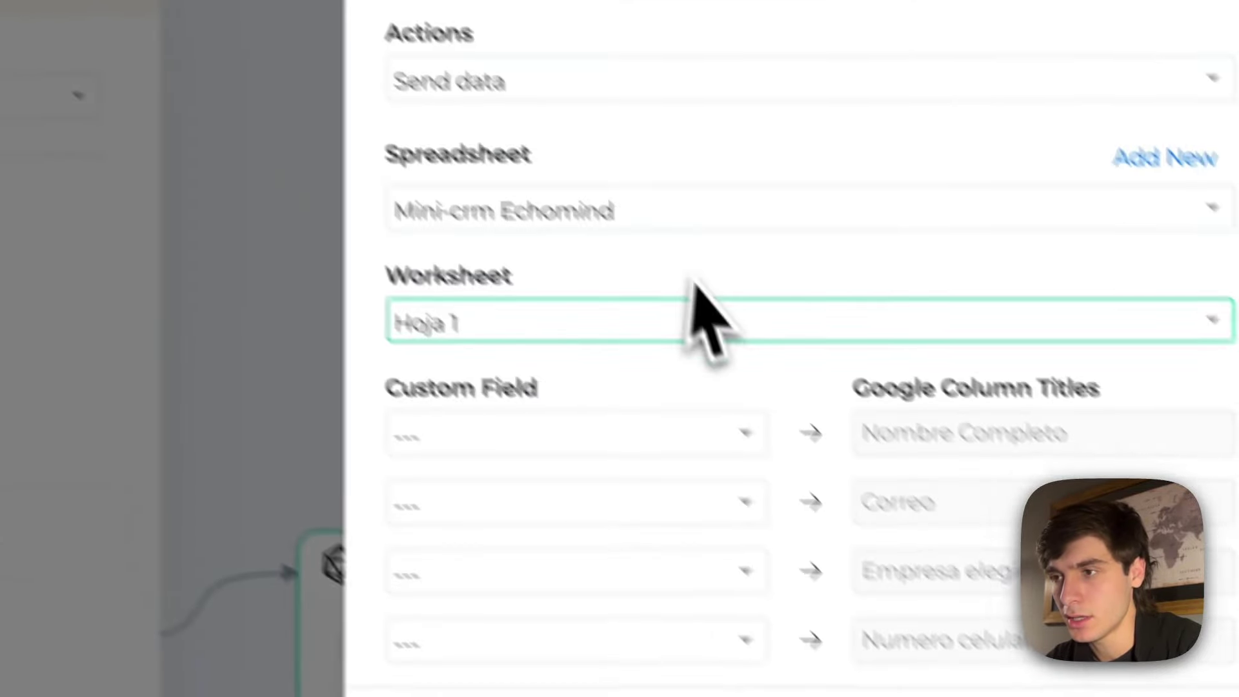
Map Full Name, Email, empresa_elegida and Phone to the four sheet columns, save, and publish.
{"action": "left_click", "coordinate": [717, 446]}
{"action": "type", "text": "fu"}
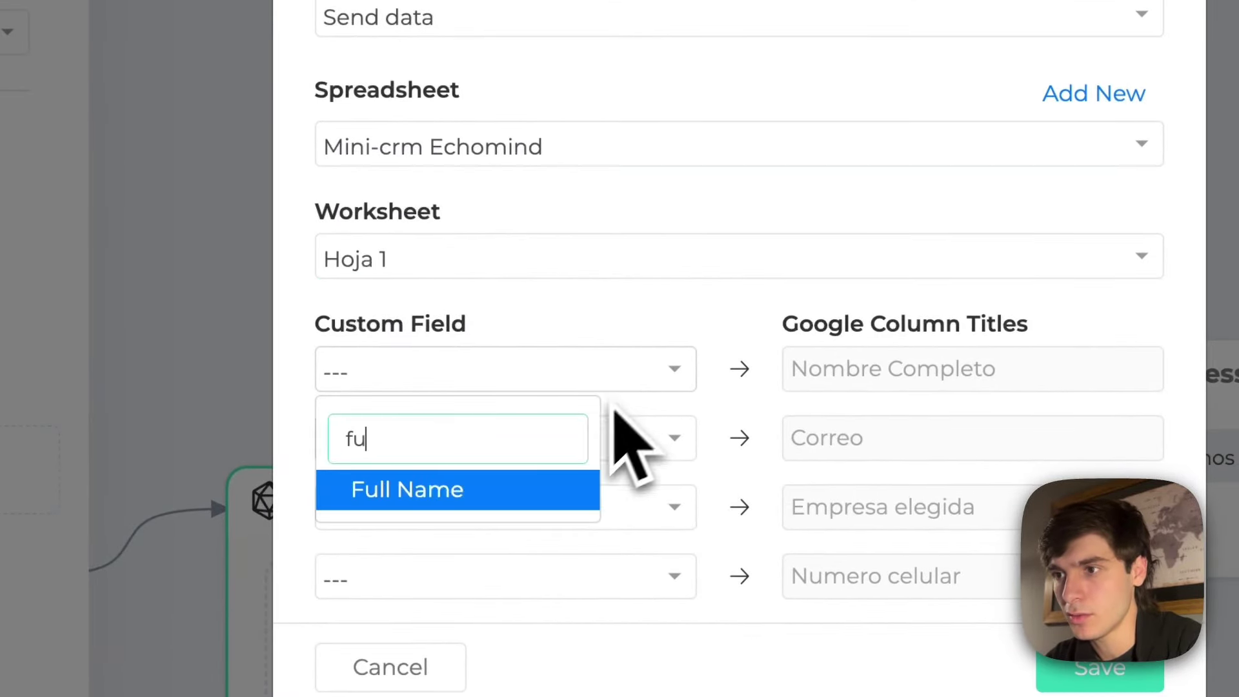
{"action": "left_click", "coordinate": [537, 449]}
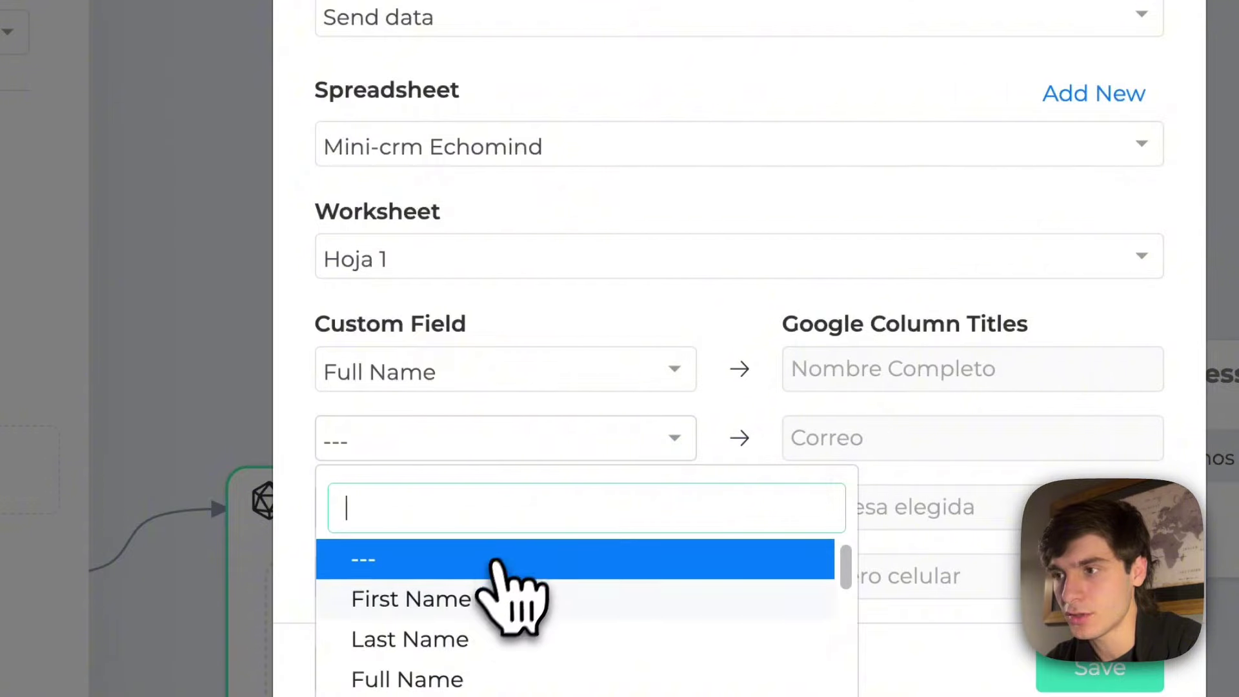
{"action": "left_click", "coordinate": [388, 678]}
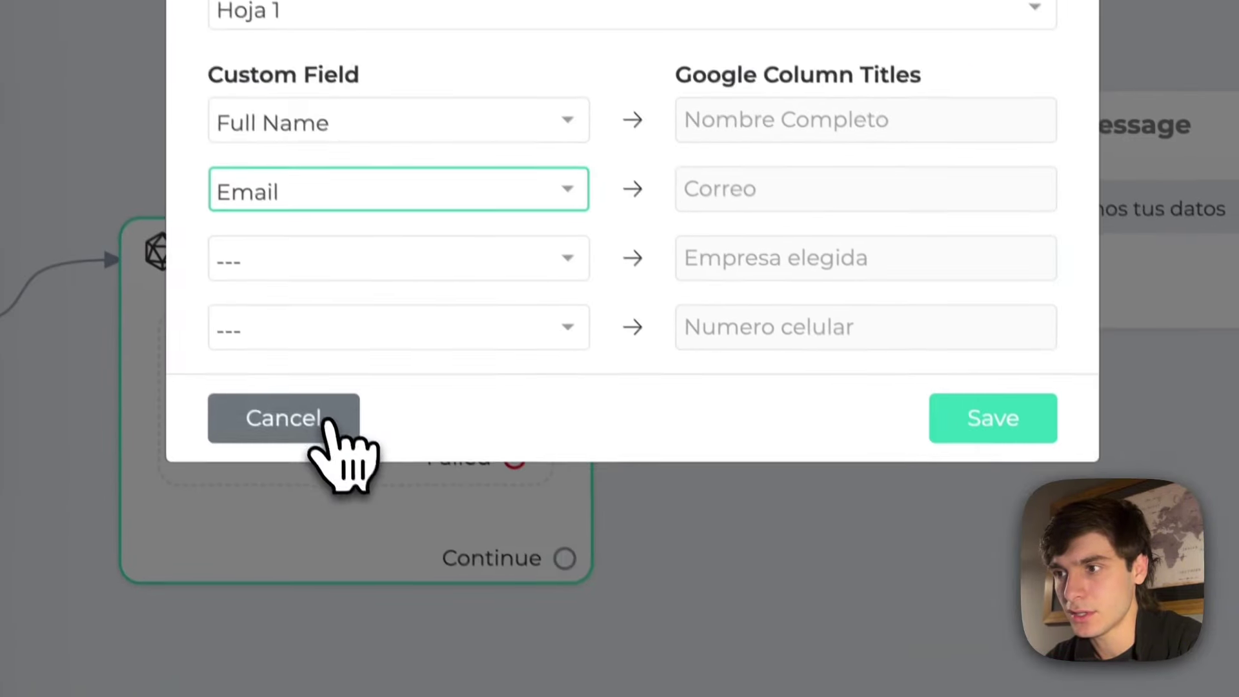
{"action": "left_click", "coordinate": [522, 517]}
{"action": "type", "text": "empr"}
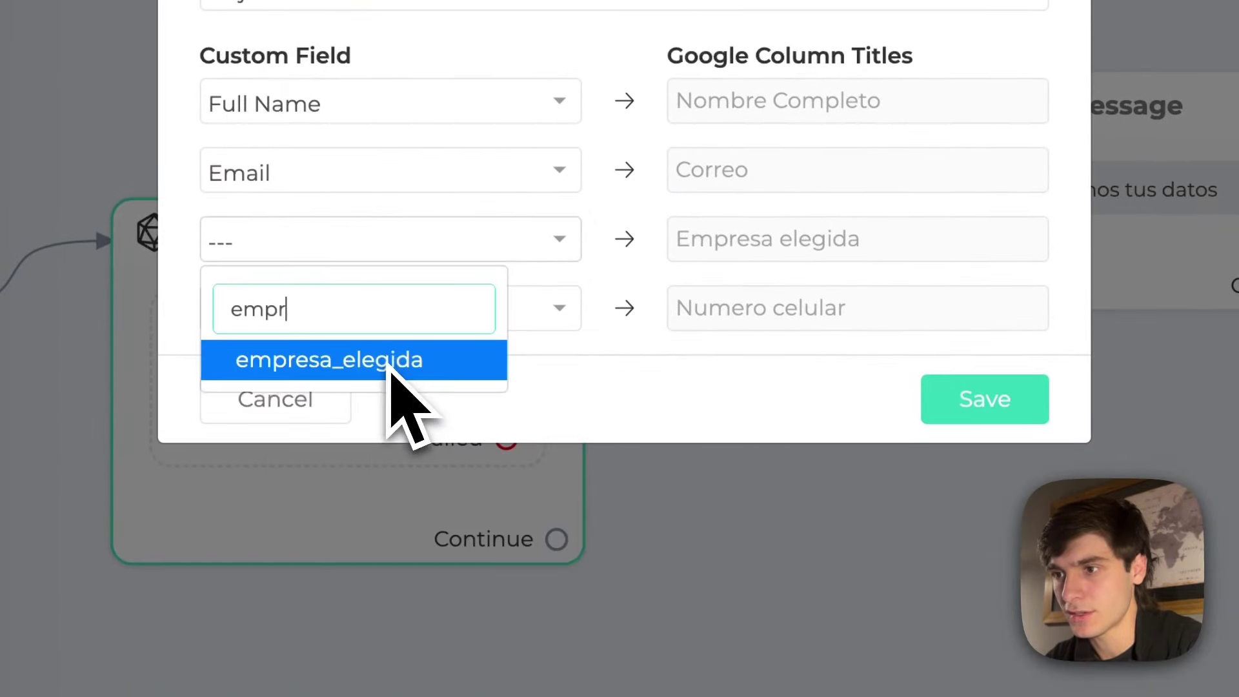
{"action": "left_click", "coordinate": [391, 313]}
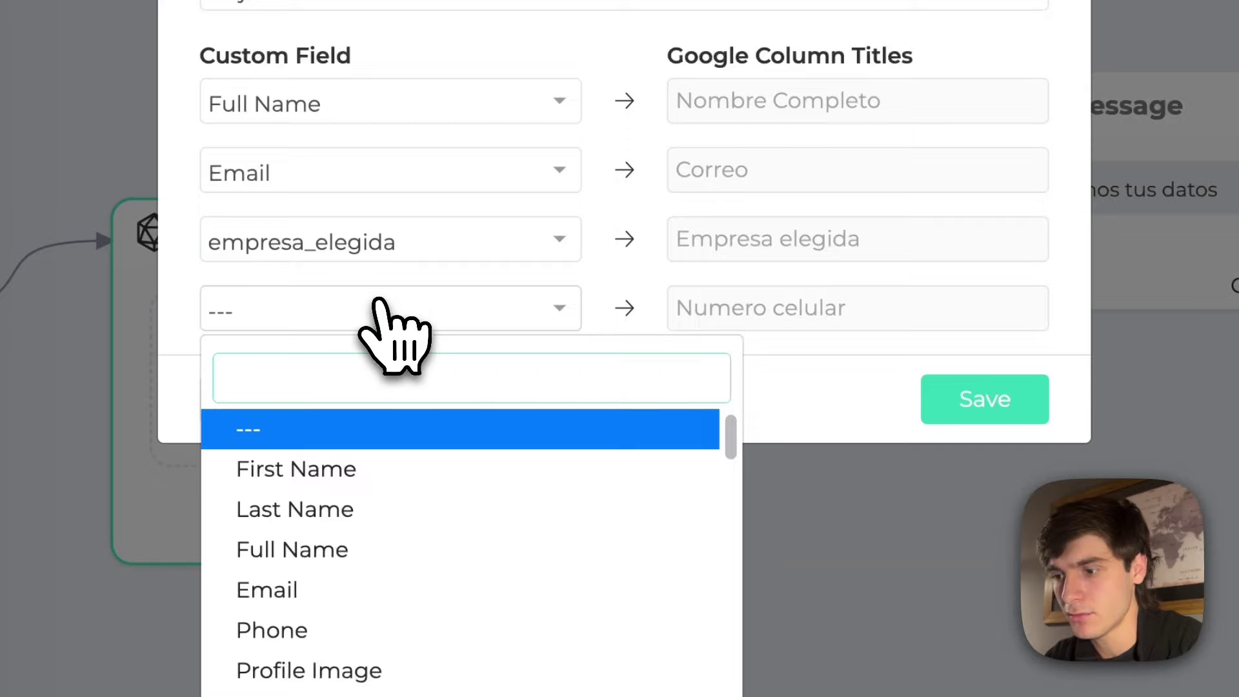
{"action": "type", "text": "ph"}
{"action": "left_click", "coordinate": [985, 399]}
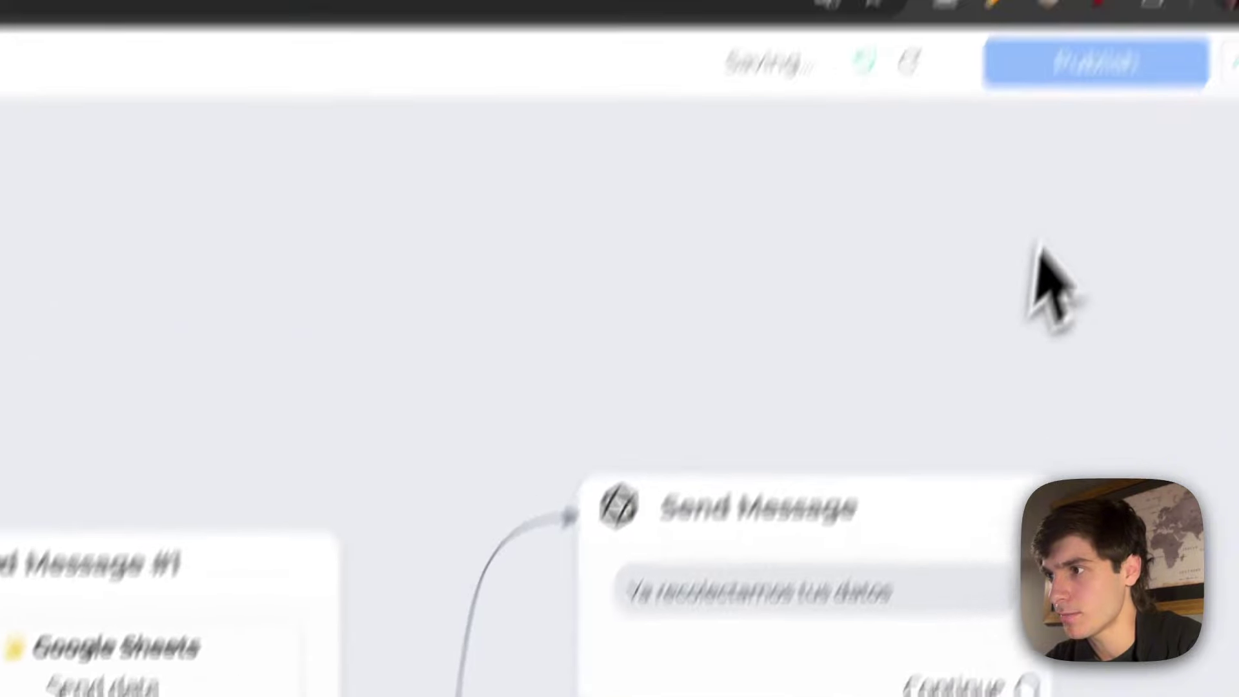
{"action": "left_click", "coordinate": [1097, 63]}
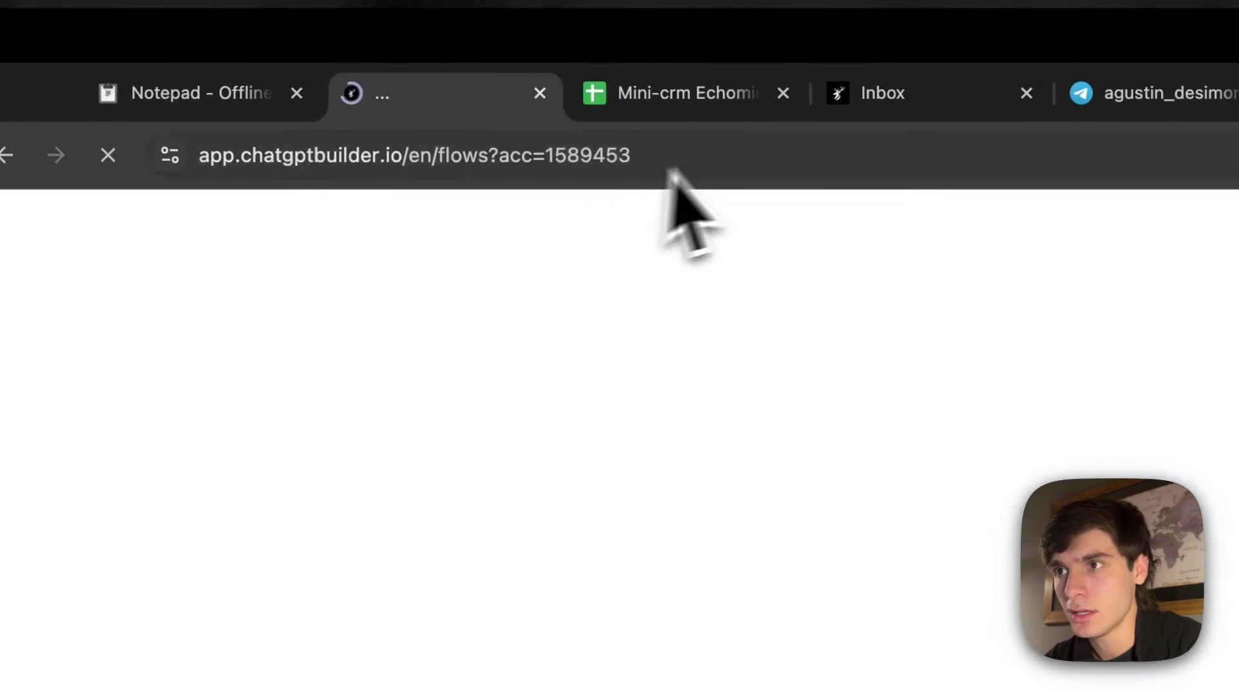
Send the recolectar_datos flow to the test contact's conversation and check the sheet for new rows.
{"action": "left_click", "coordinate": [867, 115]}
{"action": "left_click", "coordinate": [644, 107]}
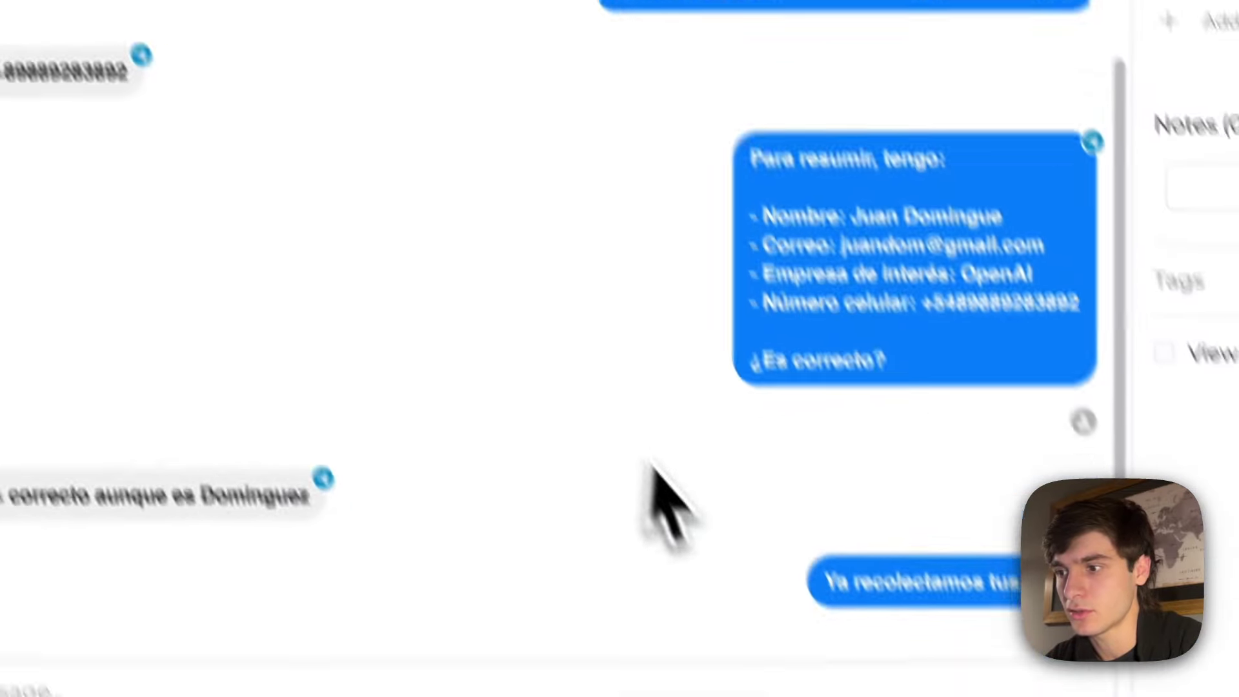
{"action": "left_click", "coordinate": [825, 639]}
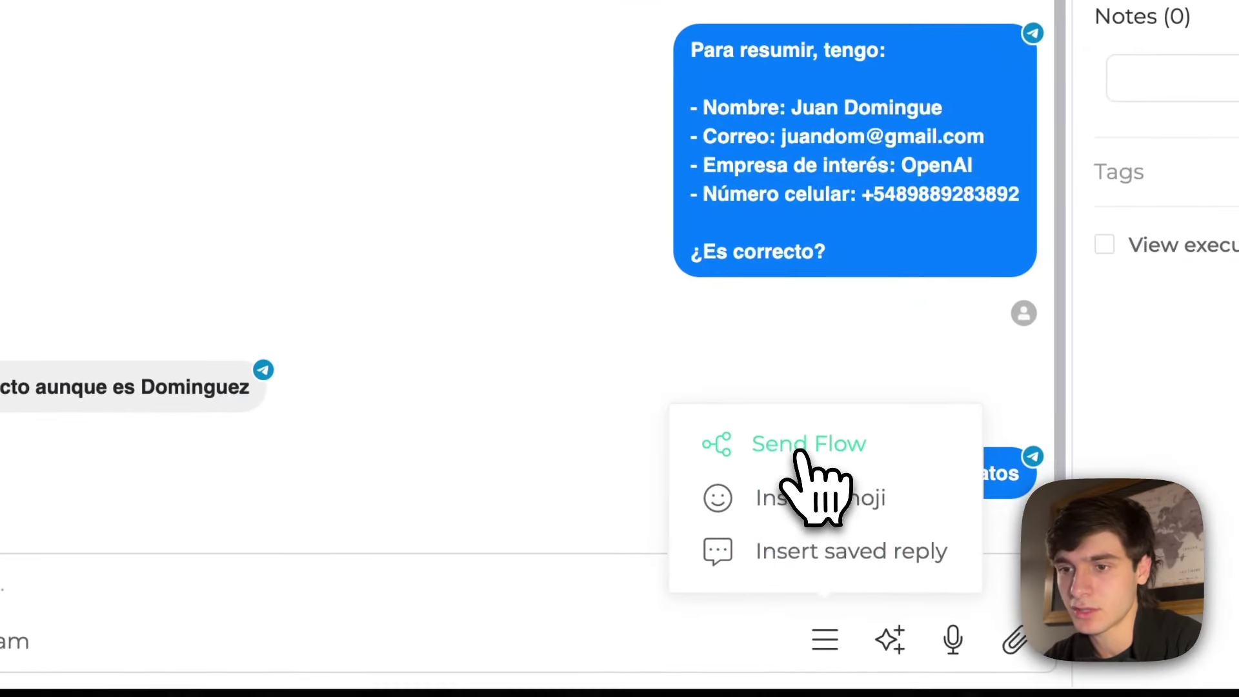
{"action": "left_click", "coordinate": [800, 445]}
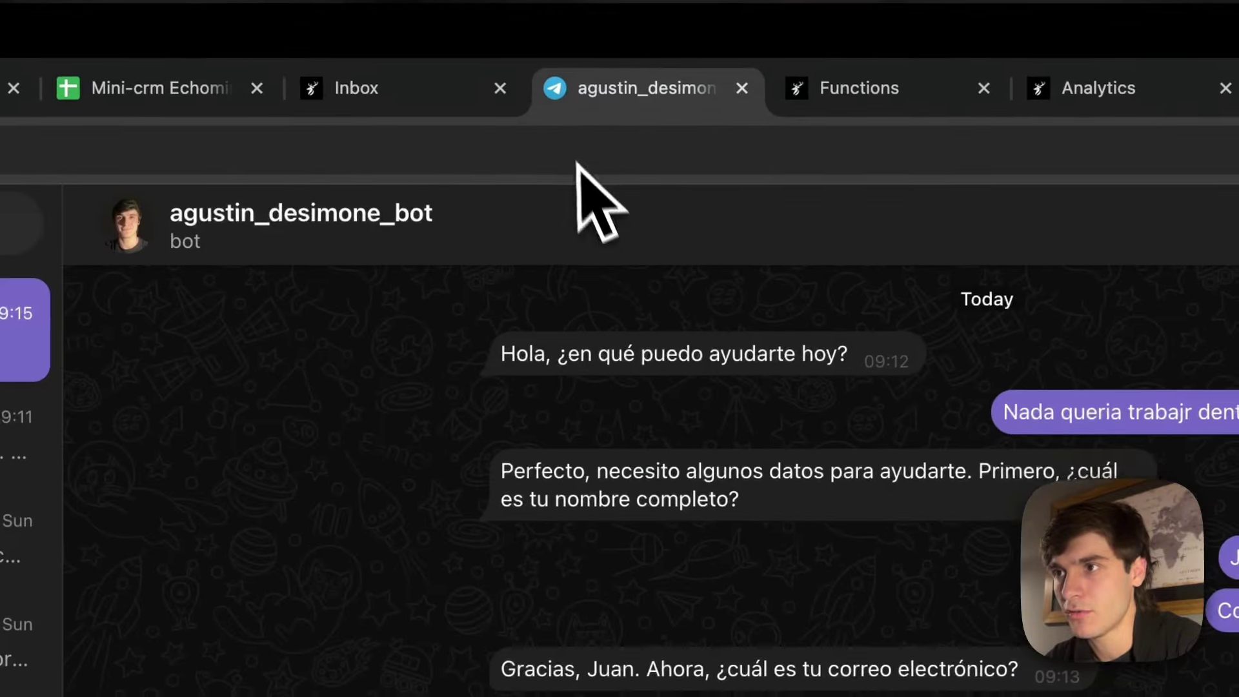
{"action": "left_click", "coordinate": [439, 111]}
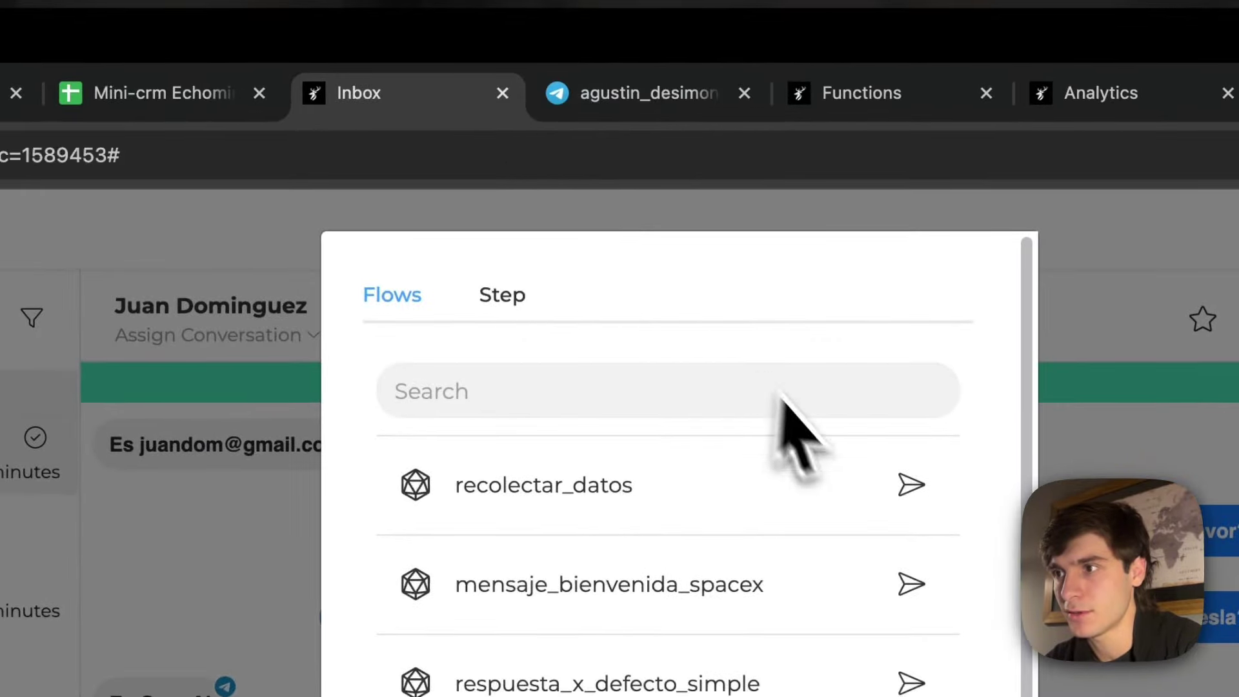
{"action": "left_click", "coordinate": [912, 486]}
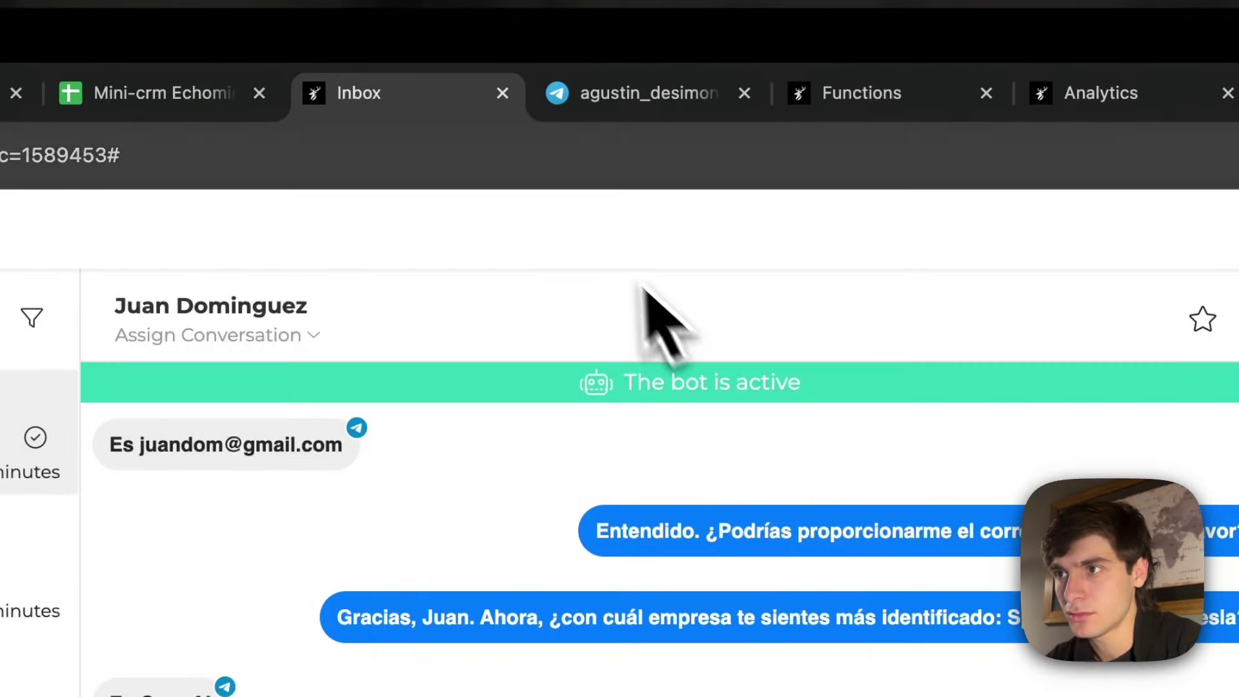
{"action": "left_click", "coordinate": [584, 115]}
{"action": "left_click", "coordinate": [137, 108]}
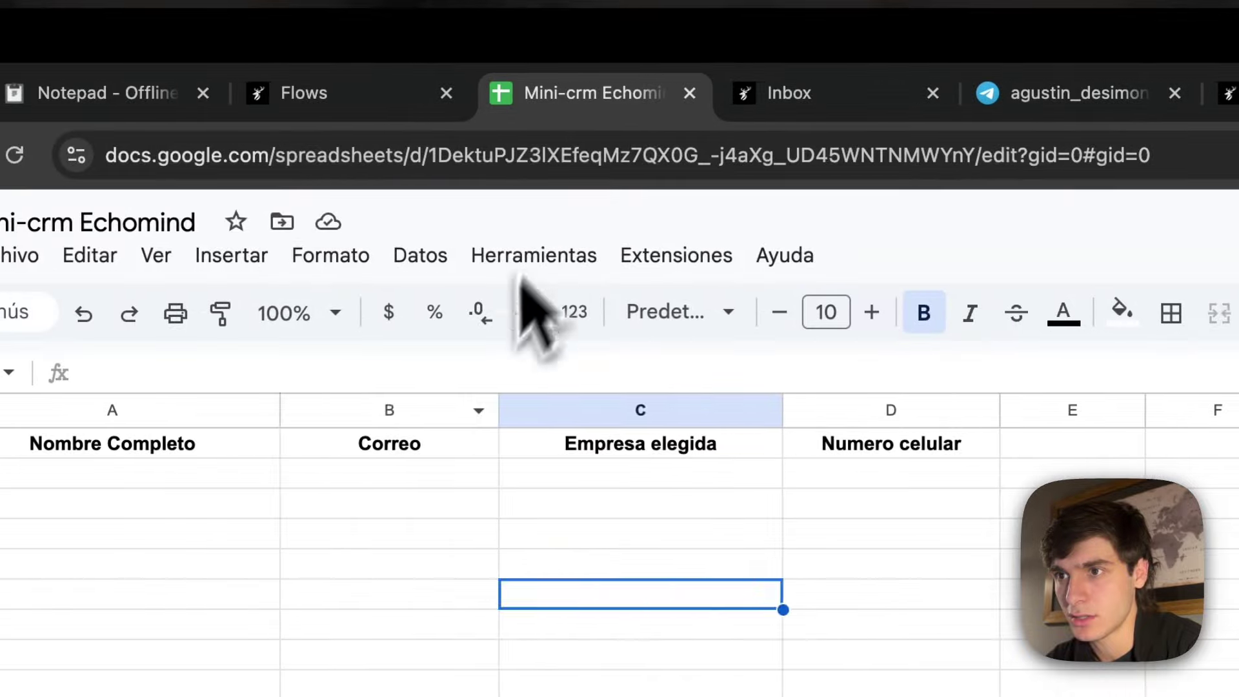
{"action": "left_click", "coordinate": [395, 497]}
{"action": "left_click", "coordinate": [791, 93]}
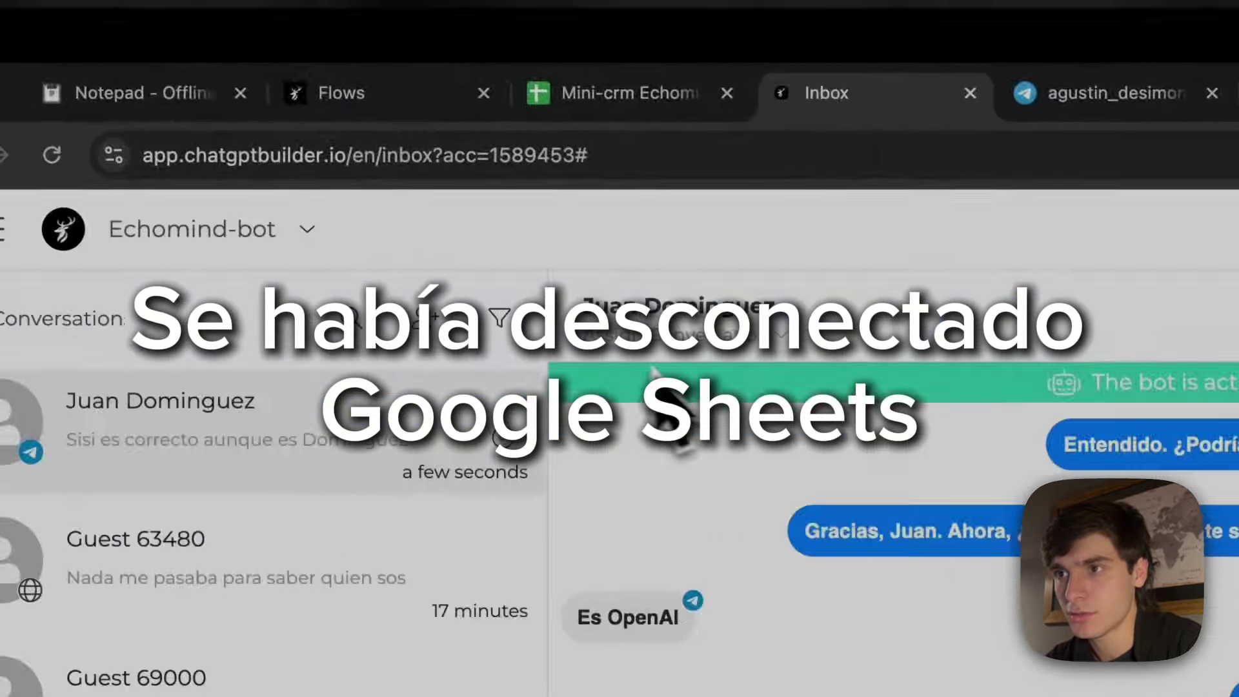
Check the empty sheet, then reselect the Mini-crm Echomind spreadsheet and its Datos worksheet.
{"action": "left_click", "coordinate": [639, 97]}
{"action": "left_click", "coordinate": [400, 589]}
{"action": "left_click", "coordinate": [361, 94]}
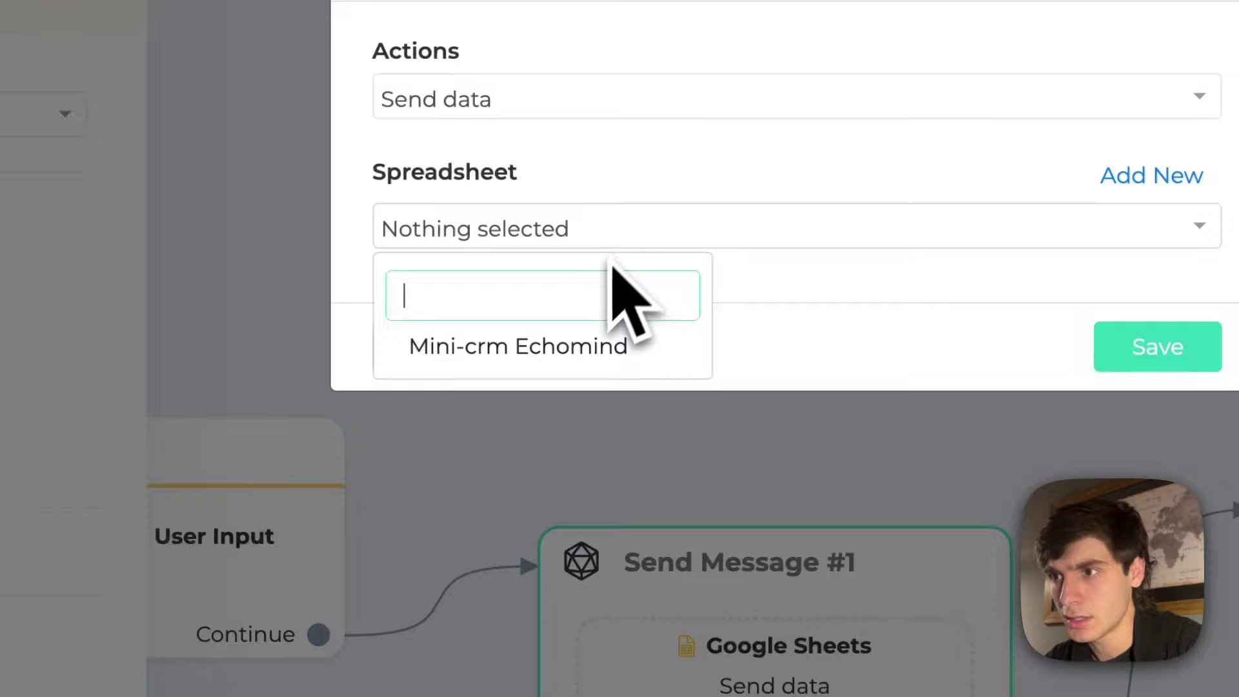
{"action": "left_click", "coordinate": [584, 346]}
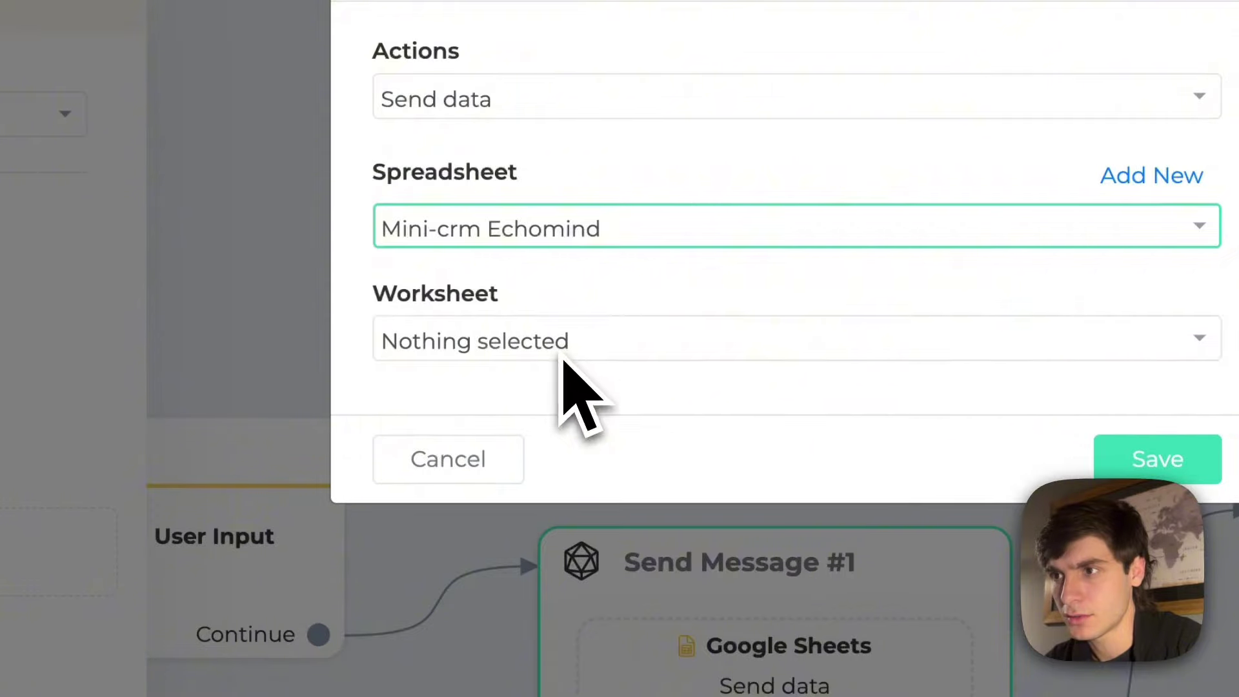
{"action": "left_click", "coordinate": [573, 458]}
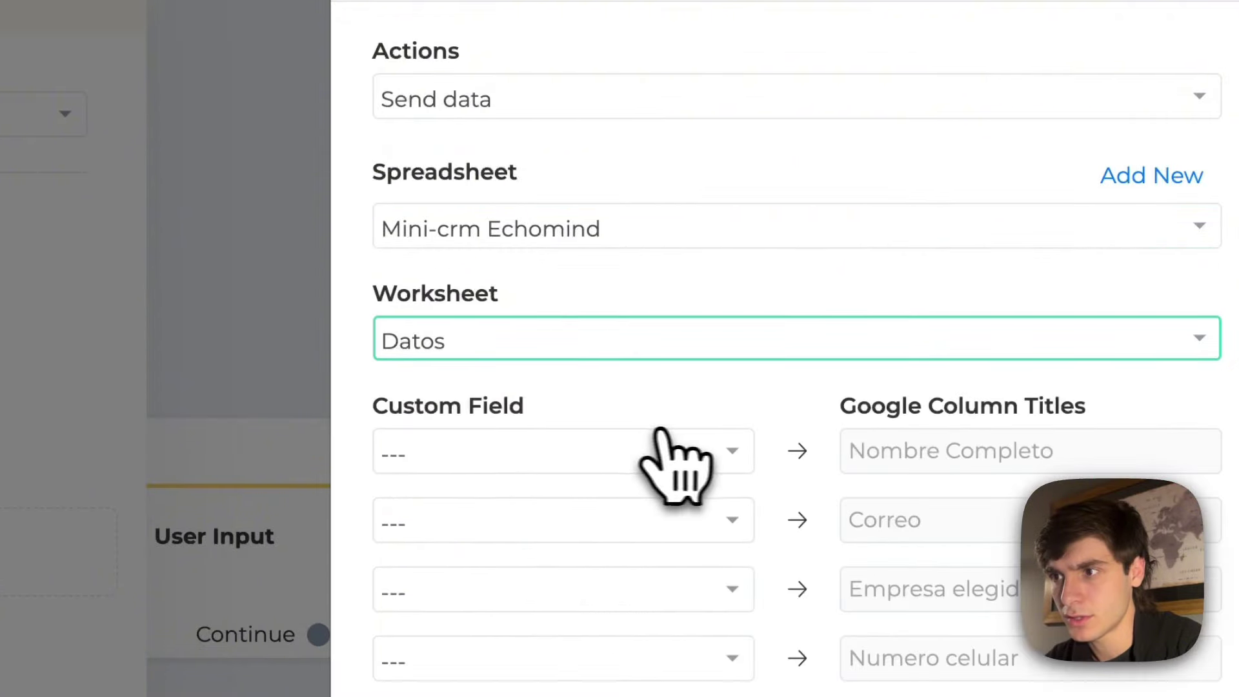
Map Full Name, Email and Phone to Nombre Completo, Correo and Numero celular, then publish.
{"action": "left_click", "coordinate": [673, 455]}
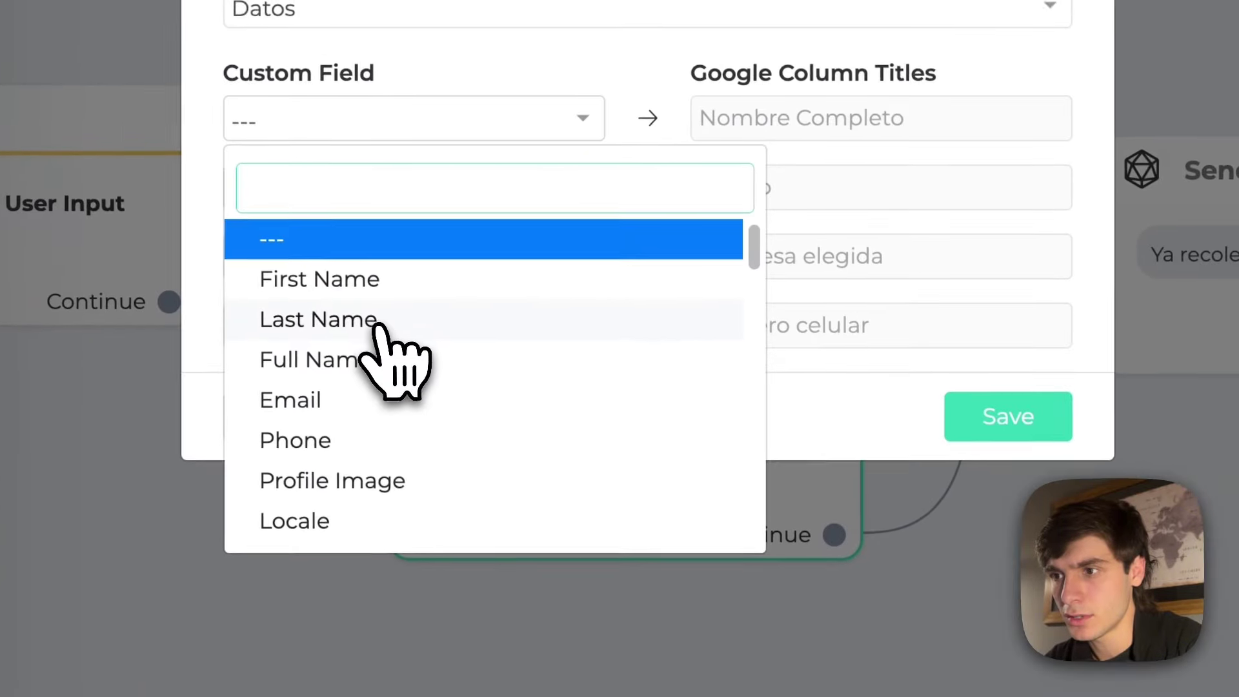
{"action": "left_click", "coordinate": [509, 688]}
{"action": "left_click", "coordinate": [380, 192]}
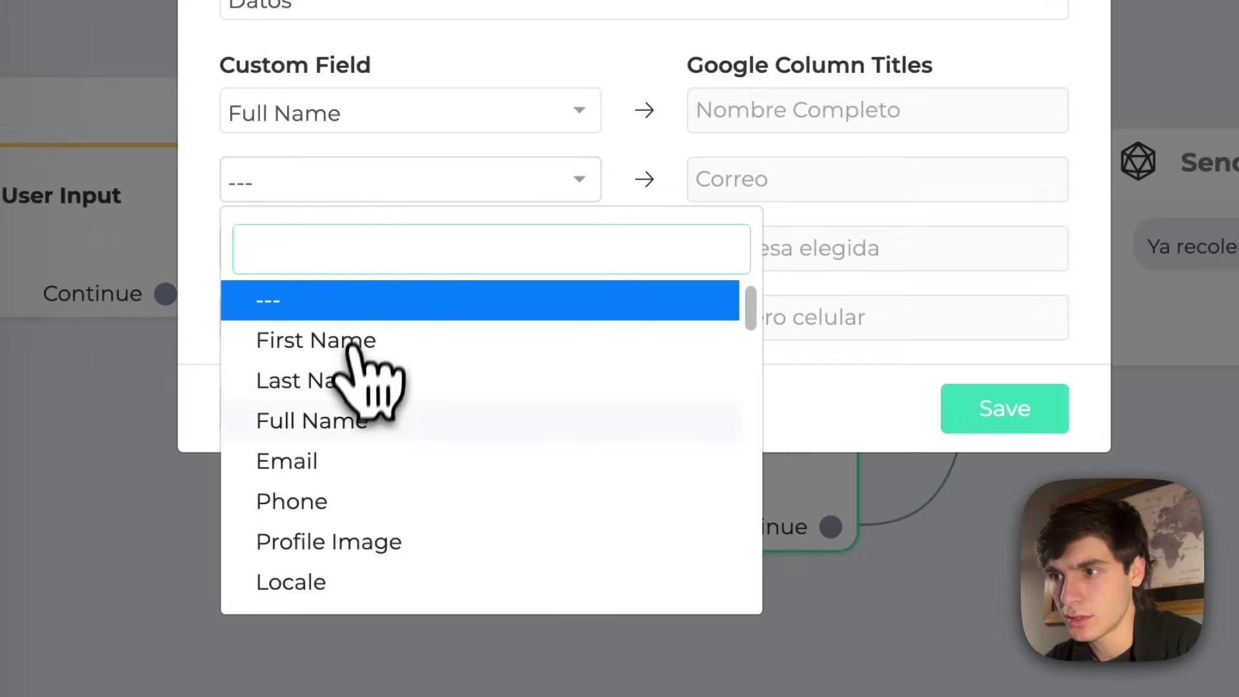
{"action": "left_click", "coordinate": [333, 461]}
{"action": "left_click", "coordinate": [391, 255]}
{"action": "type", "text": "em"}
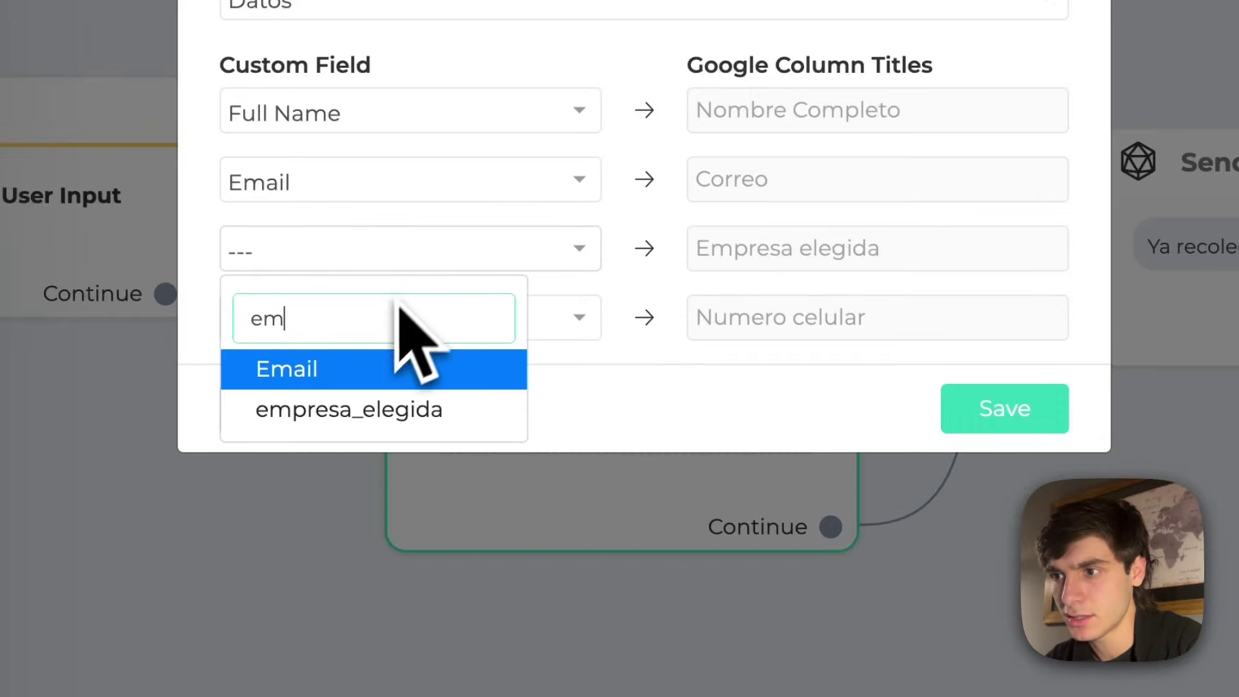
{"action": "left_click", "coordinate": [402, 321]}
{"action": "type", "text": "ph"}
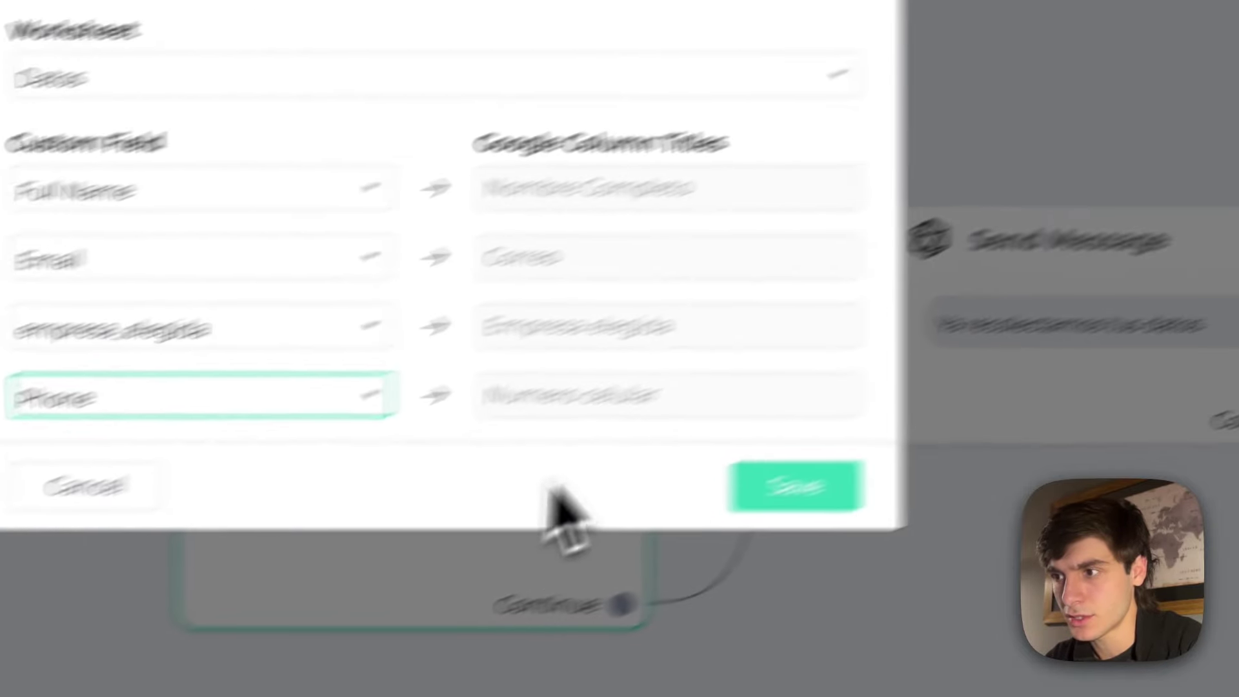
{"action": "left_click", "coordinate": [1005, 408]}
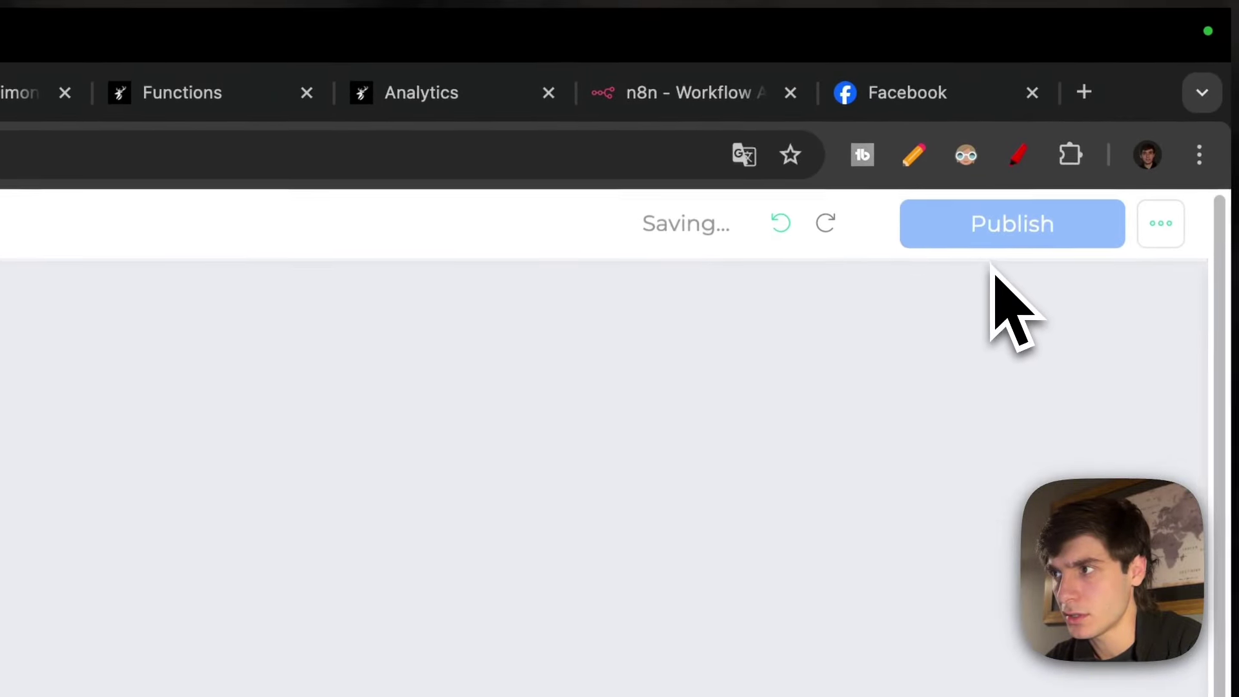
{"action": "left_click", "coordinate": [994, 249]}
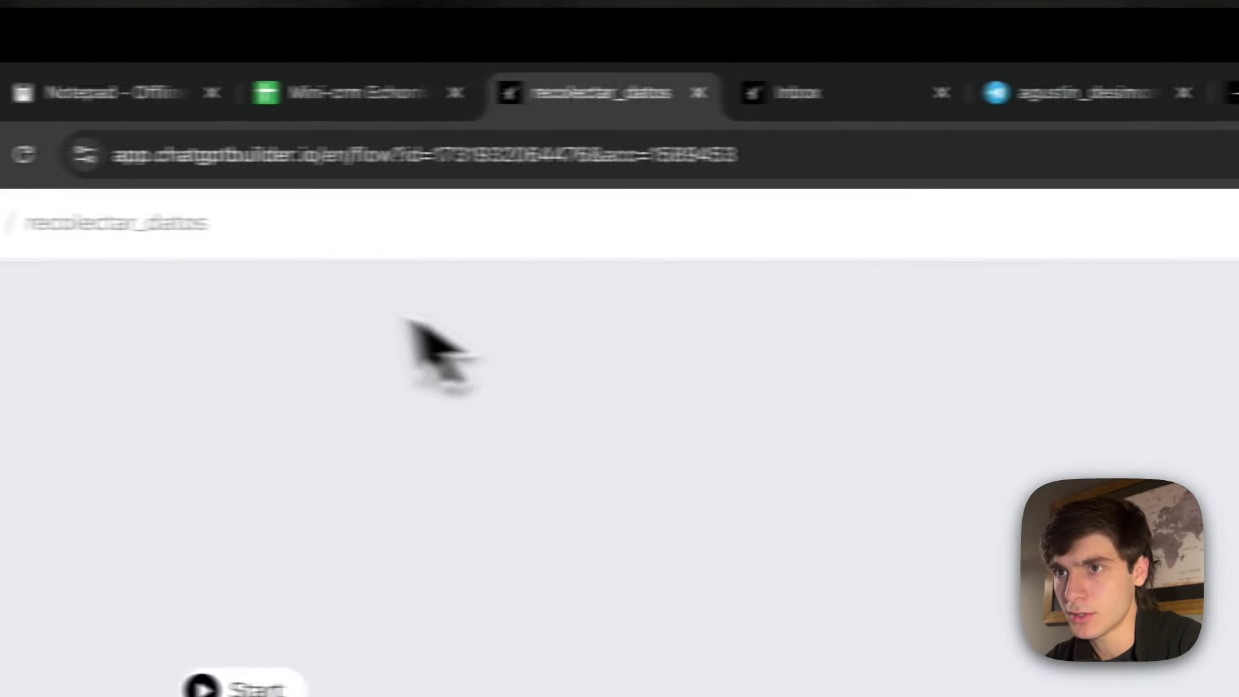
Reload the inbox and send the recolectar_datos flow to the conversation.
{"action": "left_click", "coordinate": [897, 93]}
{"action": "left_click", "coordinate": [886, 164]}
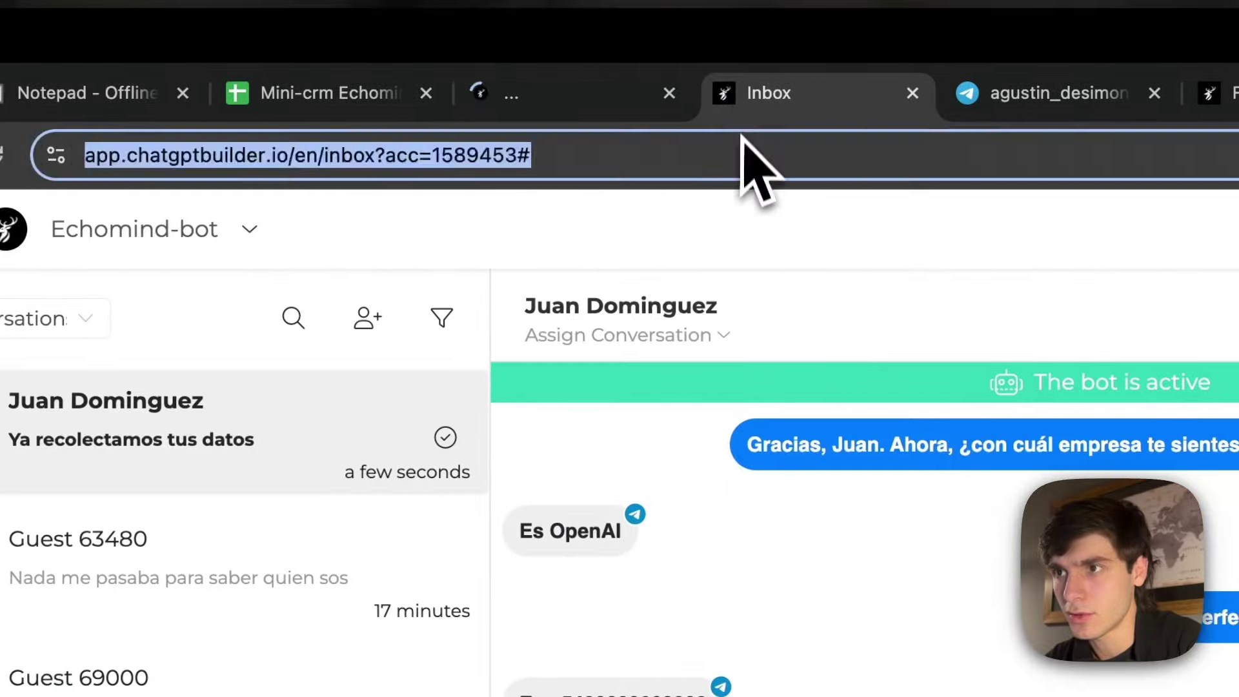
{"action": "key", "text": "Return"}
{"action": "left_click", "coordinate": [340, 115]}
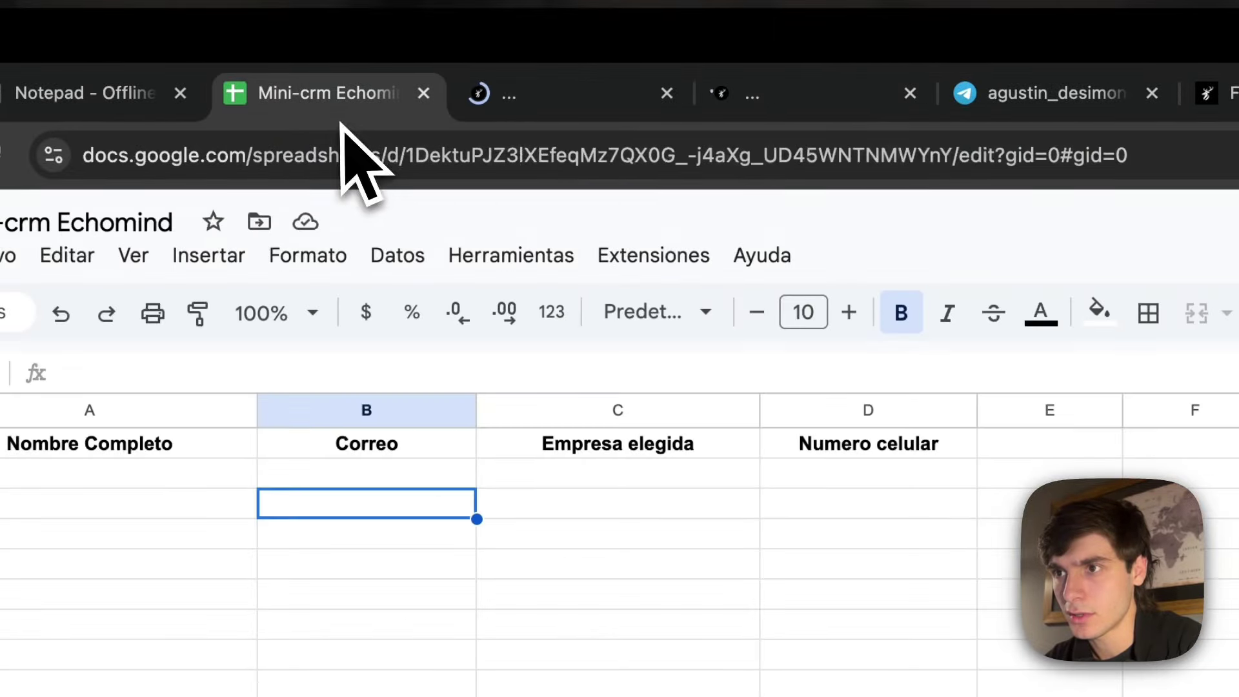
{"action": "left_click", "coordinate": [730, 96]}
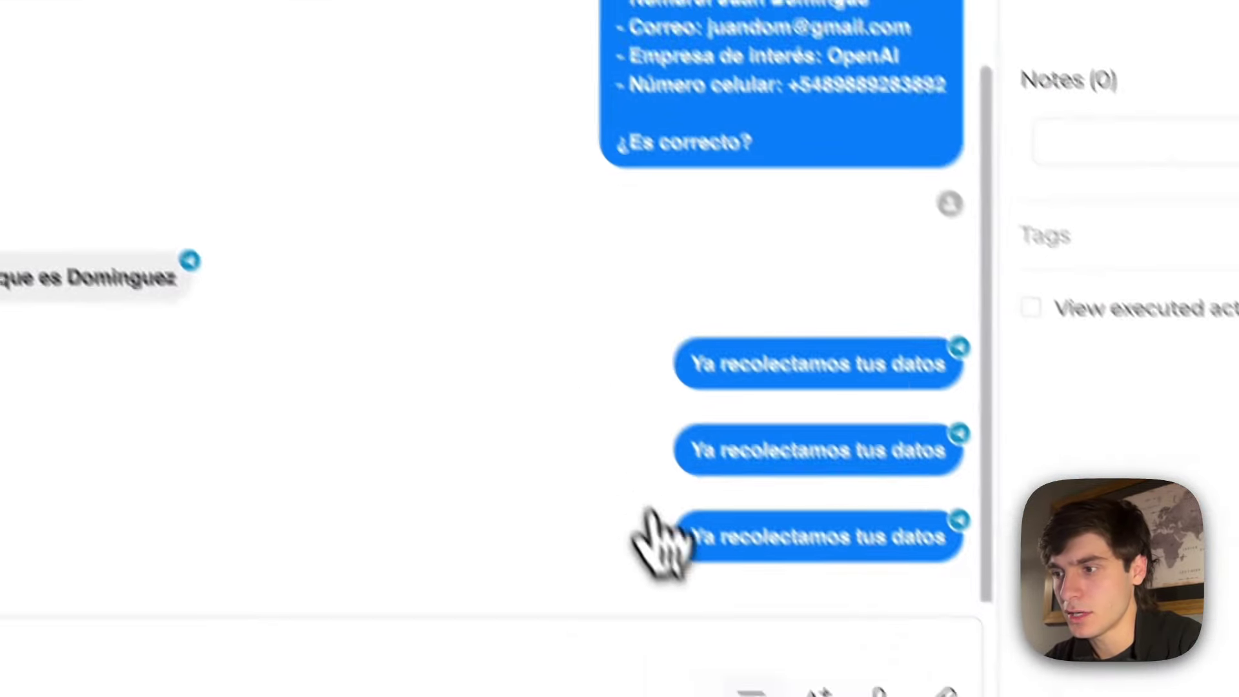
{"action": "left_click", "coordinate": [750, 693]}
{"action": "left_click", "coordinate": [733, 500]}
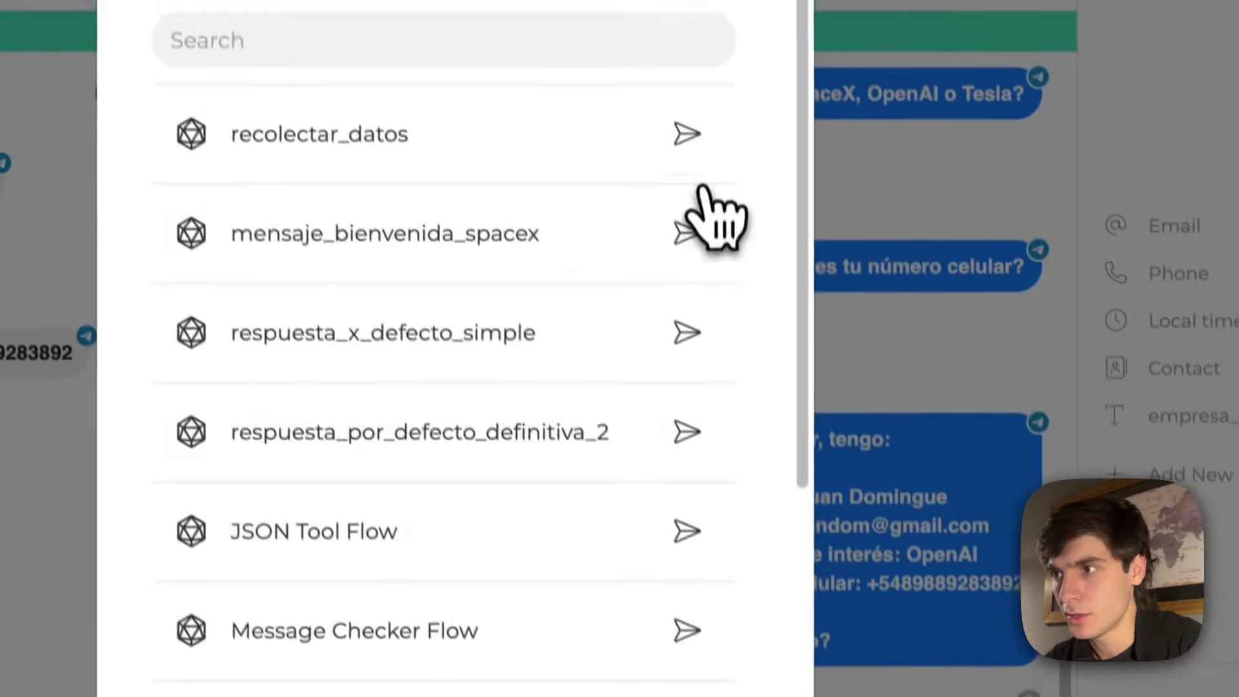
{"action": "left_click", "coordinate": [705, 194]}
Inspect the newly saved contact data in row 2 of the Mini-crm Echomind sheet.
{"action": "left_click", "coordinate": [503, 97]}
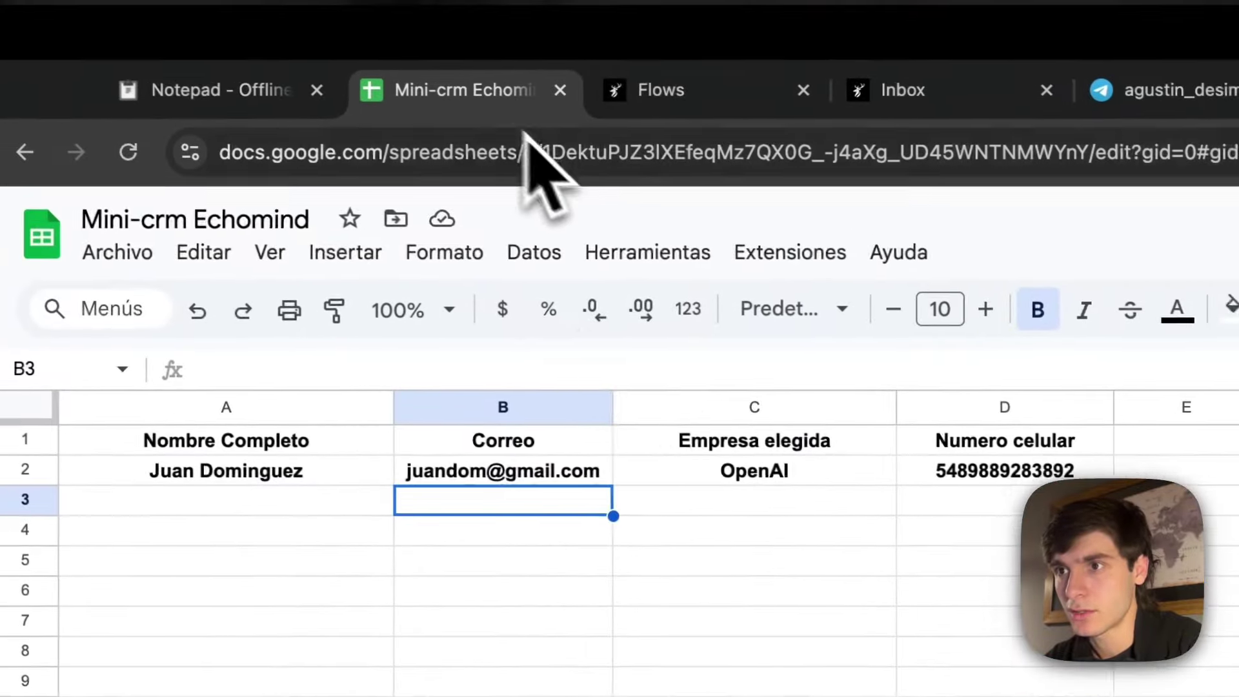
{"action": "left_click", "coordinate": [340, 504]}
{"action": "left_click_drag", "start_coordinate": [336, 473], "coordinate": [800, 510]}
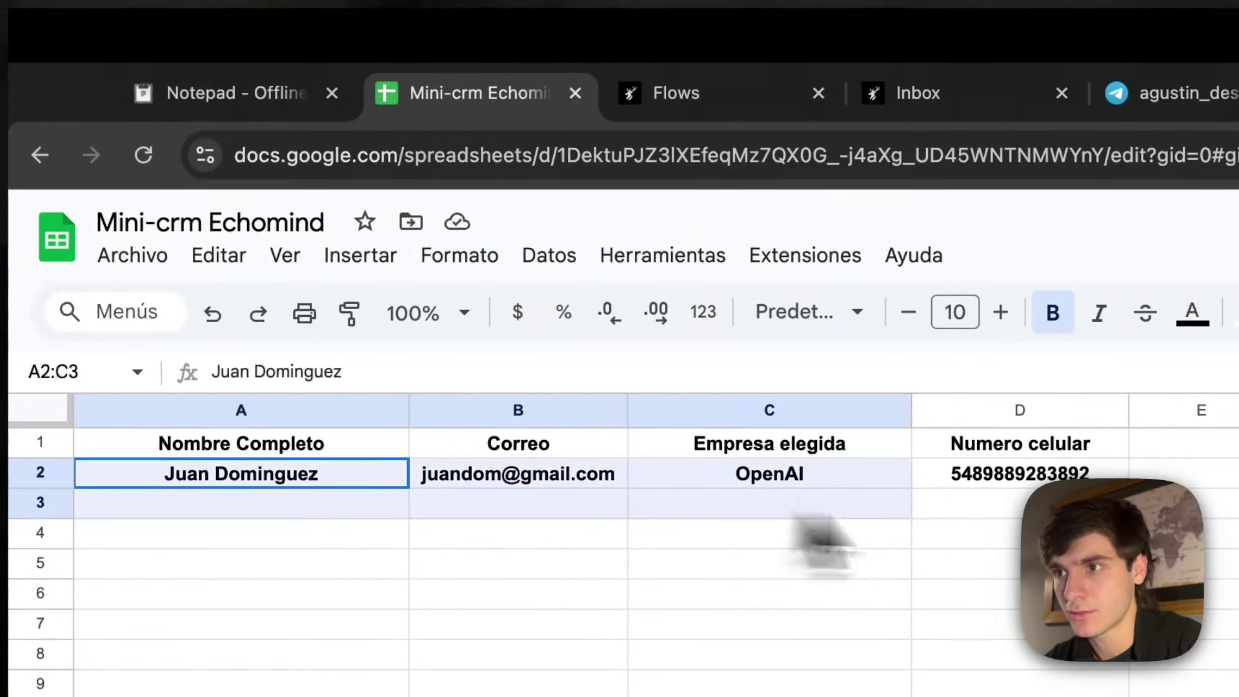
{"action": "left_click", "coordinate": [923, 510]}
{"action": "left_click", "coordinate": [299, 481]}
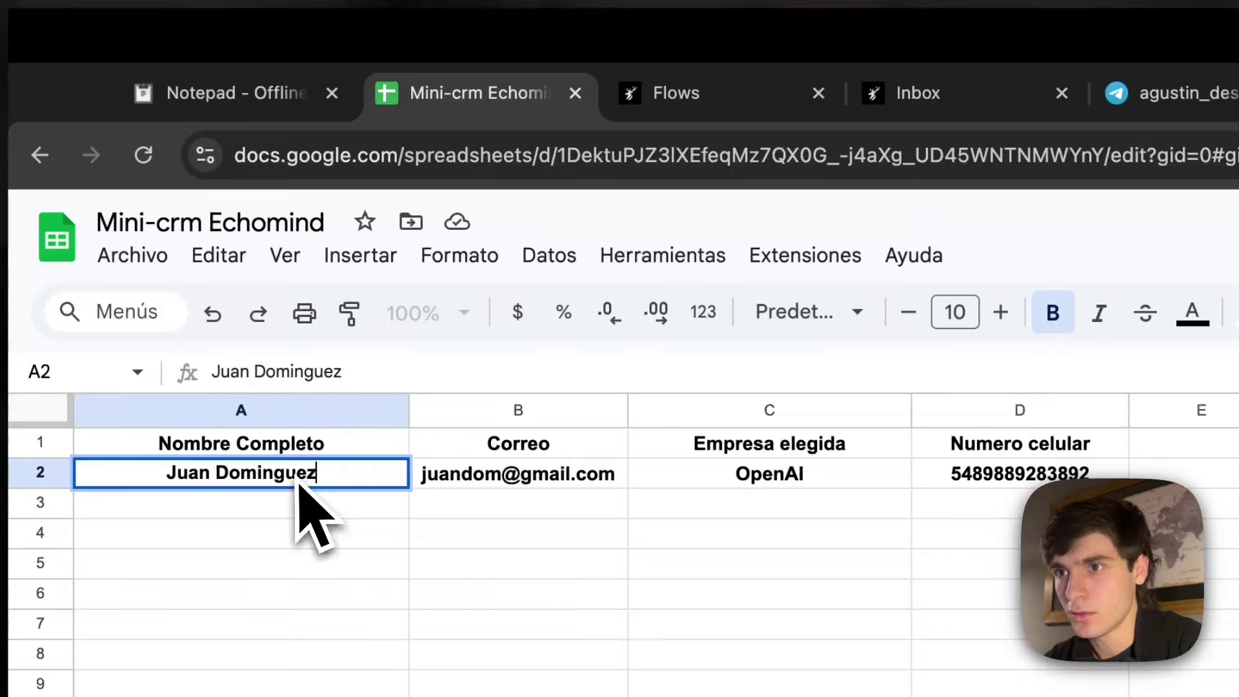
{"action": "left_click", "coordinate": [412, 503]}
{"action": "left_click", "coordinate": [701, 104]}
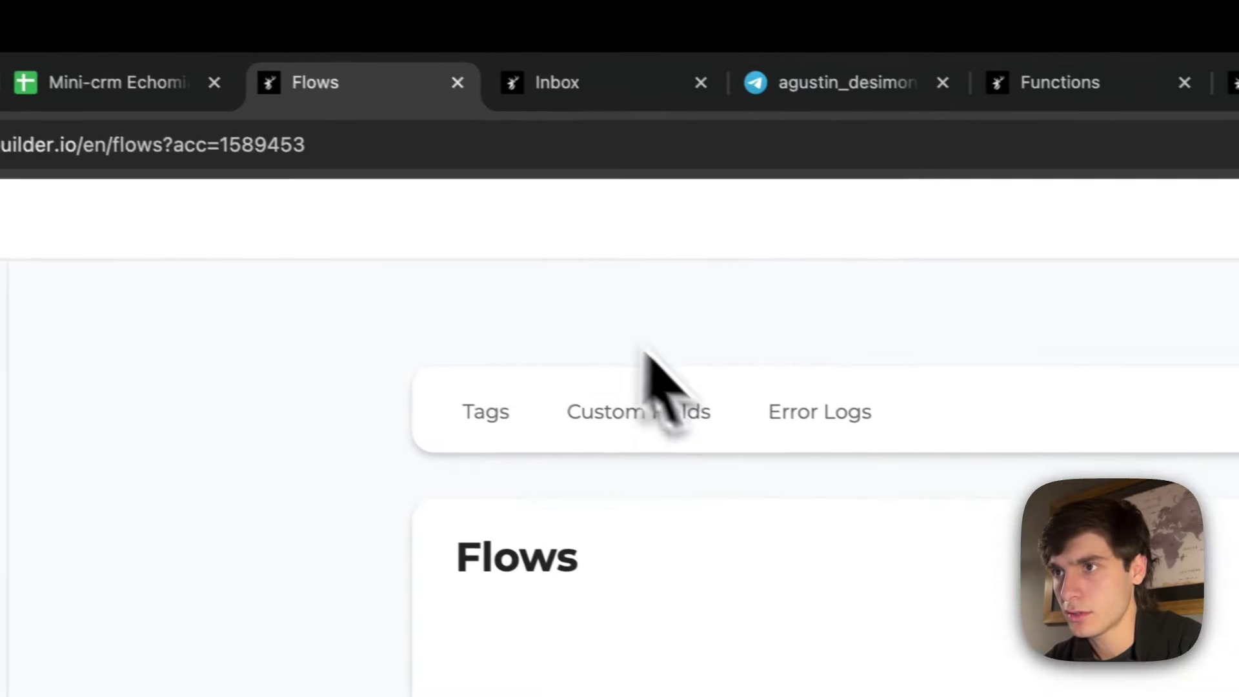
{"action": "left_click", "coordinate": [881, 92]}
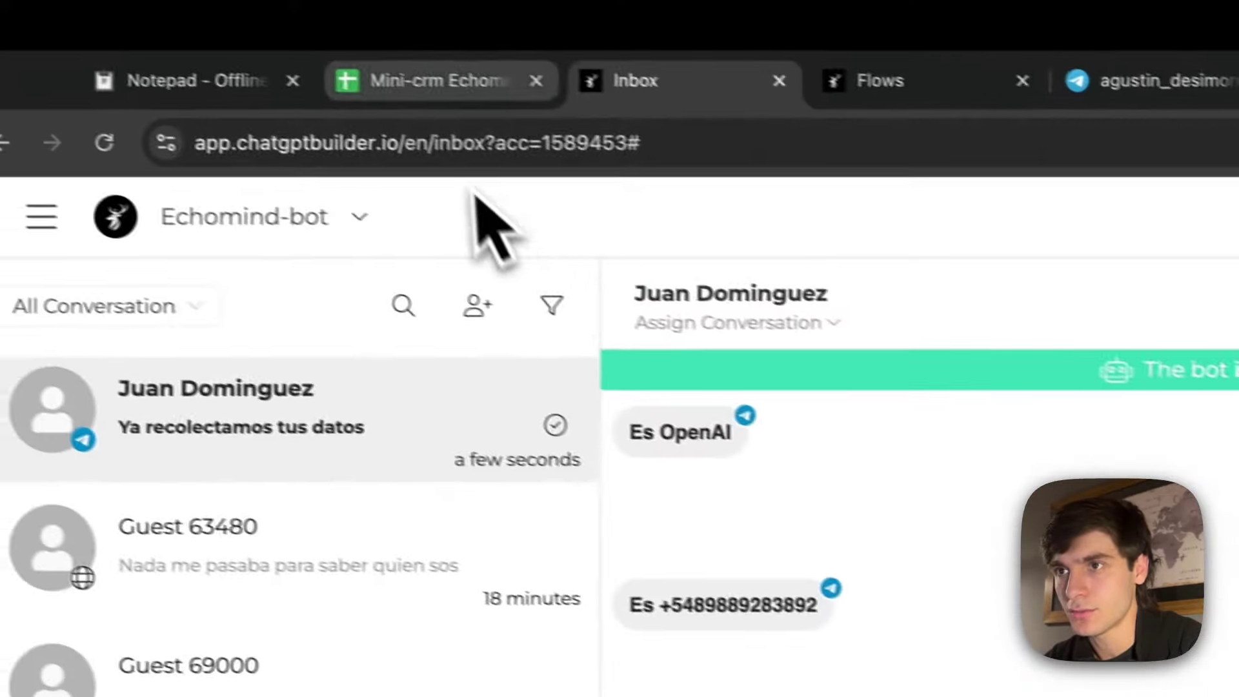
{"action": "left_click", "coordinate": [413, 80]}
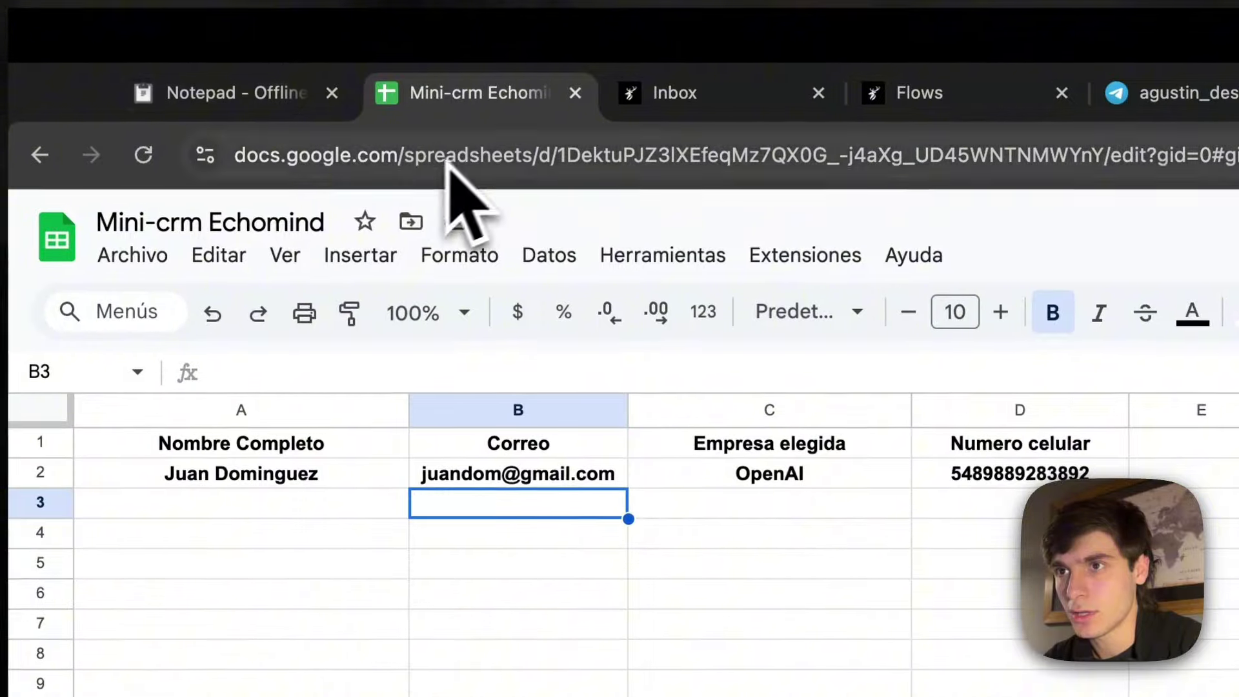
Delete the 'Recolectar datos' and 'Diferenciar conceptos y funciones' lines from the Notepad to-do list.
{"action": "left_click", "coordinate": [252, 80]}
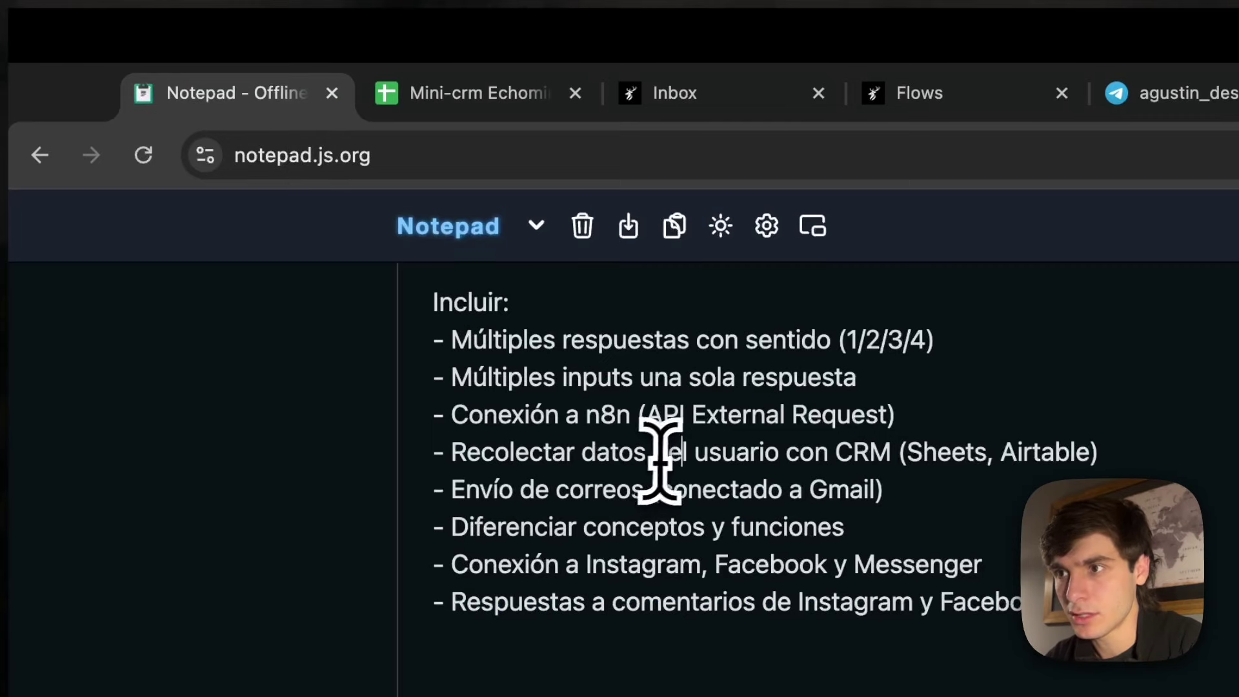
{"action": "key", "text": "BackSpace"}
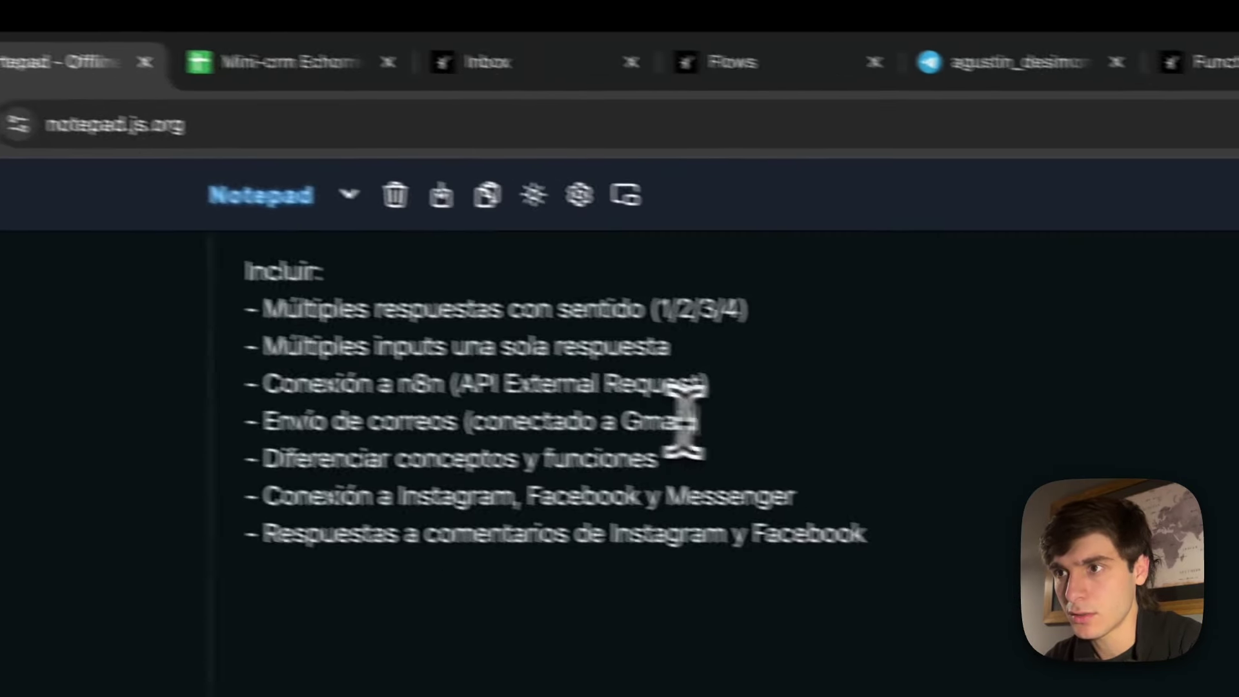
{"action": "left_click", "coordinate": [957, 464]}
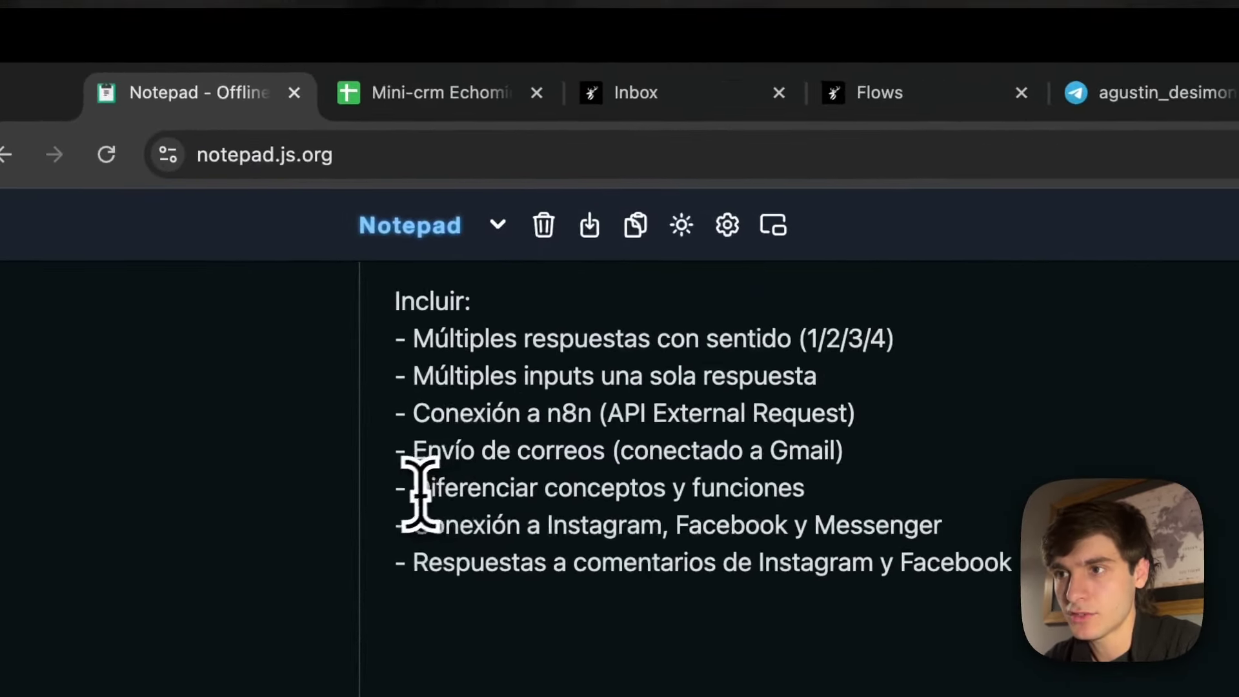
{"action": "left_click_drag", "start_coordinate": [273, 213], "coordinate": [479, 213]}
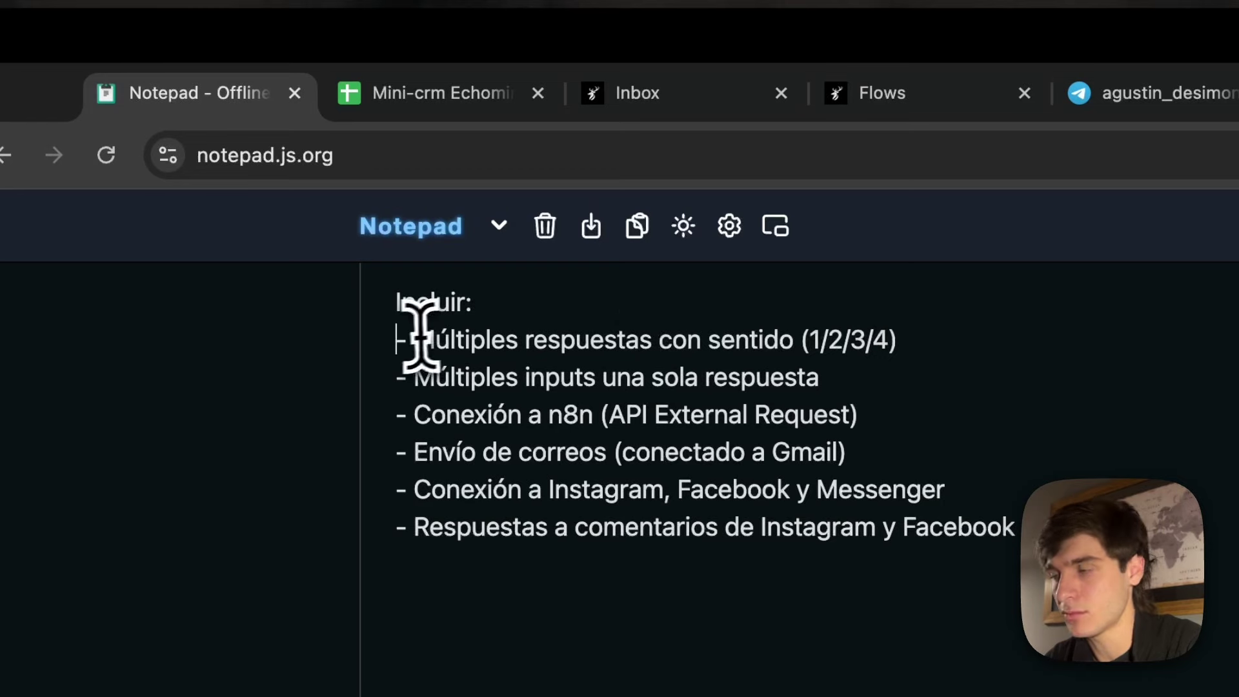
{"action": "left_click_drag", "start_coordinate": [851, 386], "coordinate": [358, 335]}
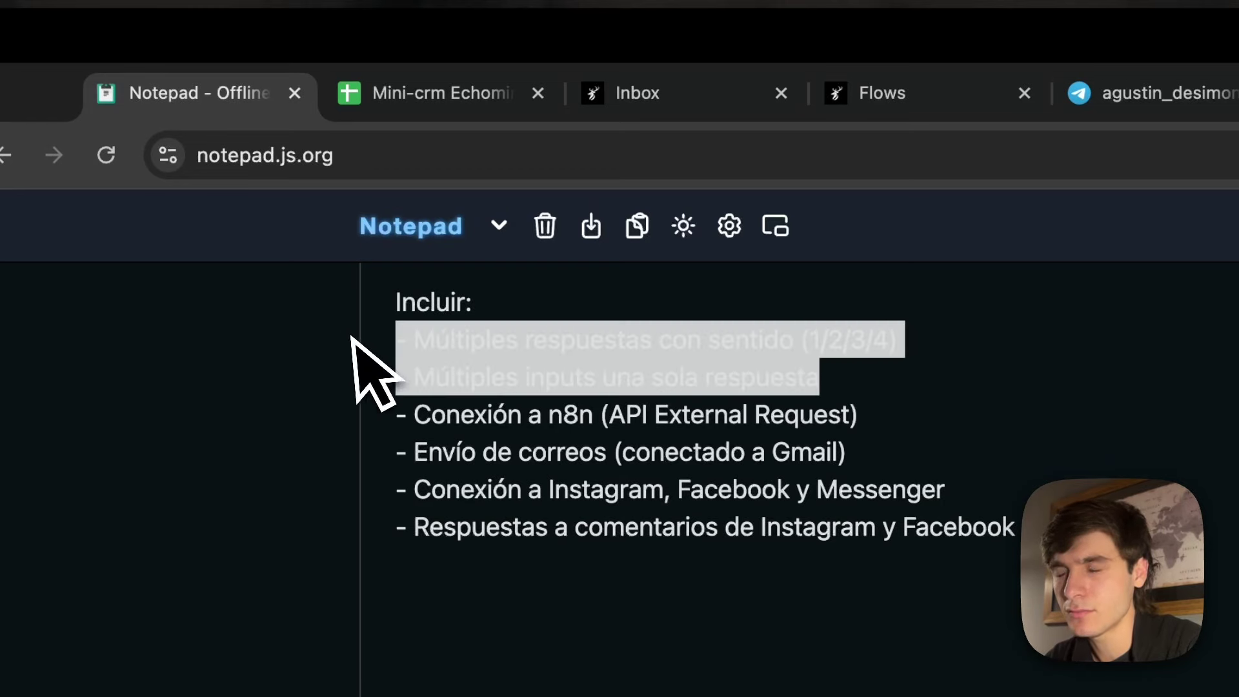
{"action": "left_click", "coordinate": [461, 348]}
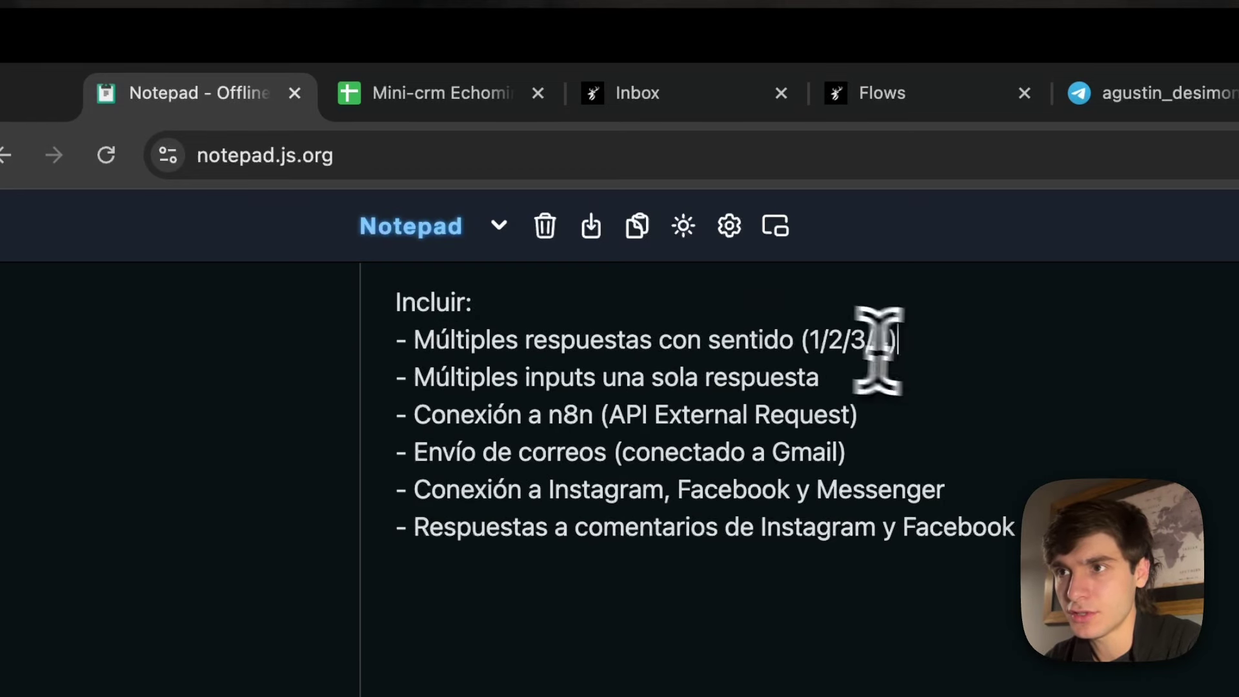
{"action": "left_click", "coordinate": [658, 95]}
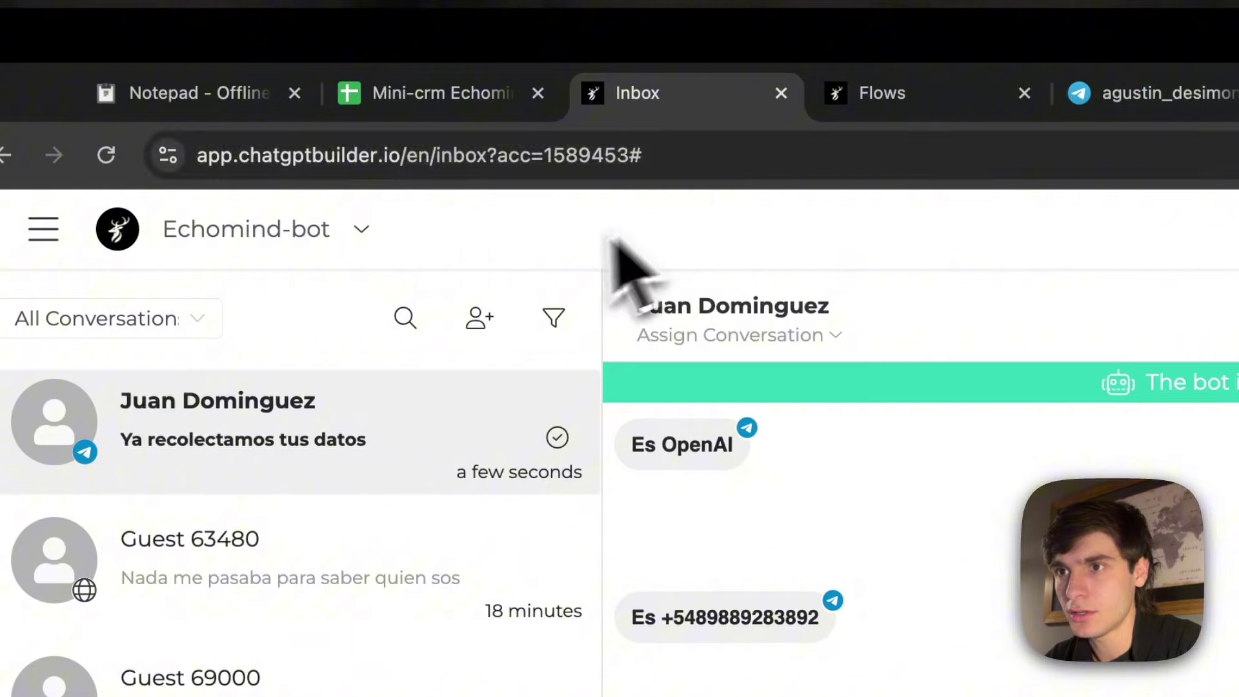
Go to the Flows page and close the Functions and Analytics pages.
{"action": "left_click", "coordinate": [43, 229]}
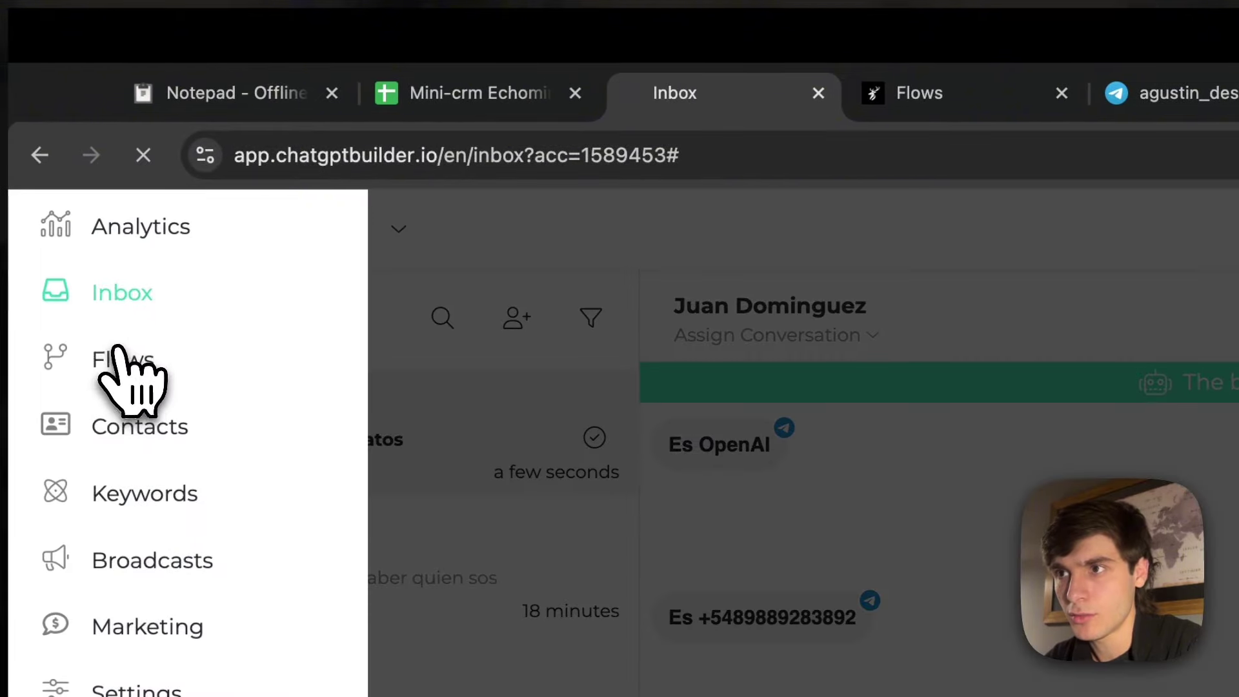
{"action": "left_click", "coordinate": [120, 359]}
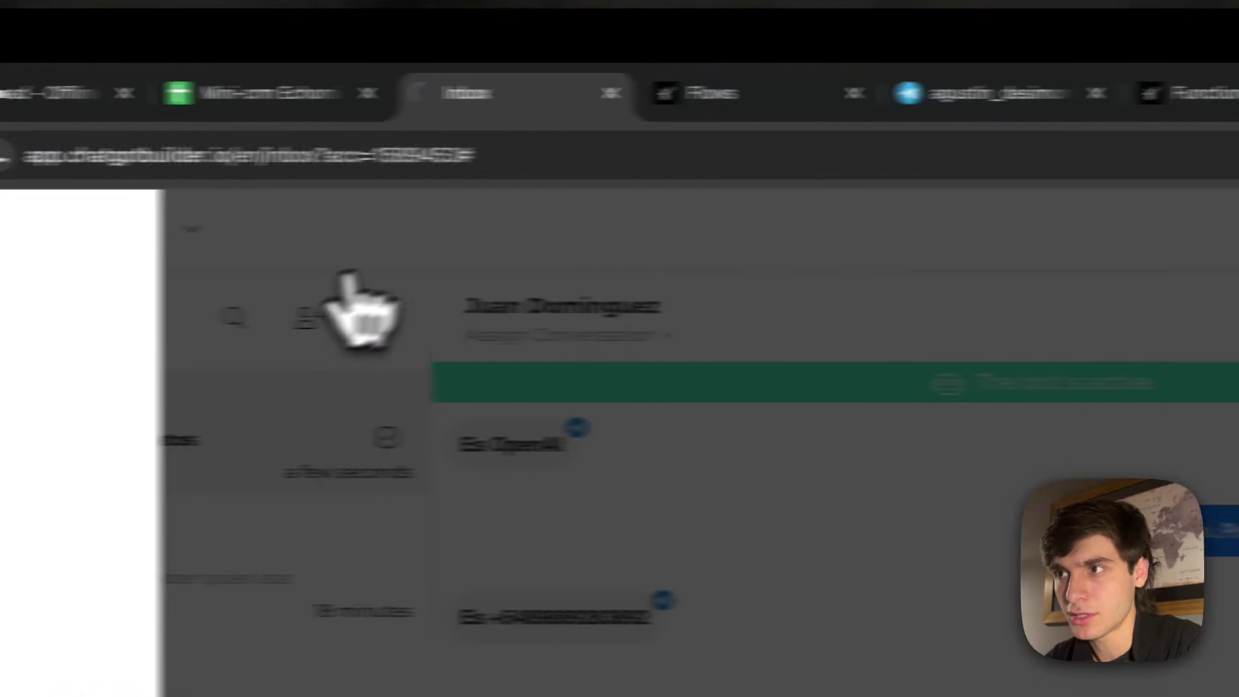
{"action": "left_click", "coordinate": [876, 109]}
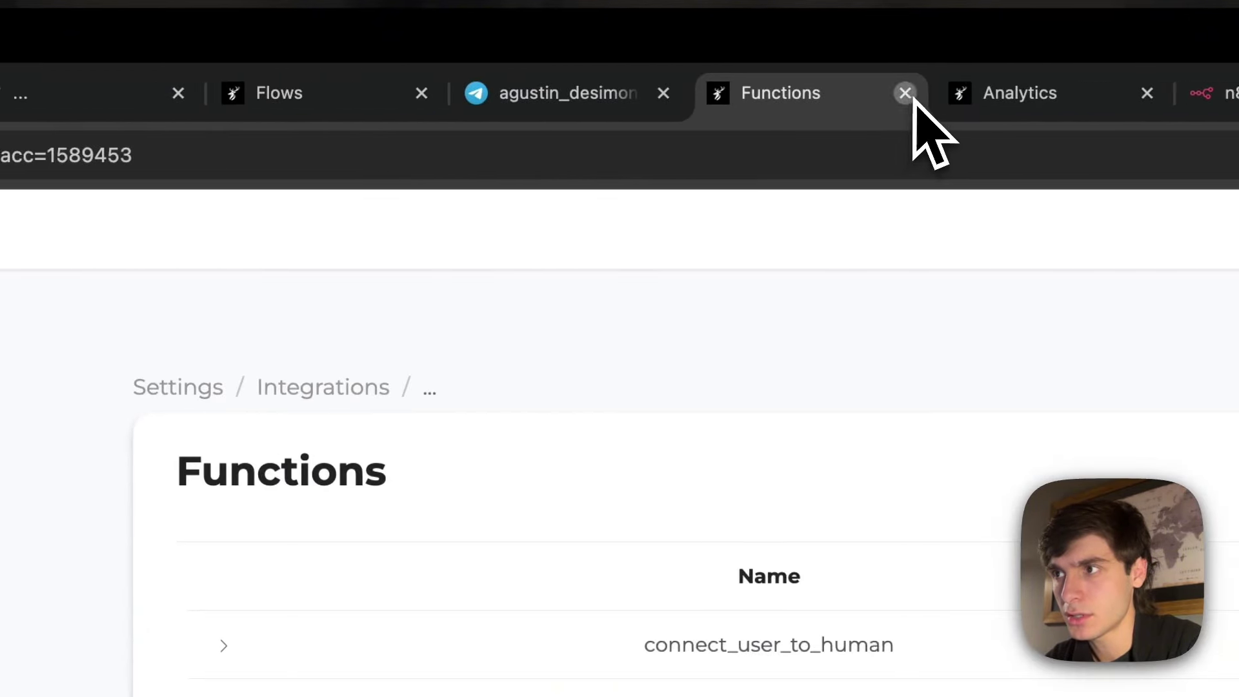
{"action": "left_click", "coordinate": [928, 94]}
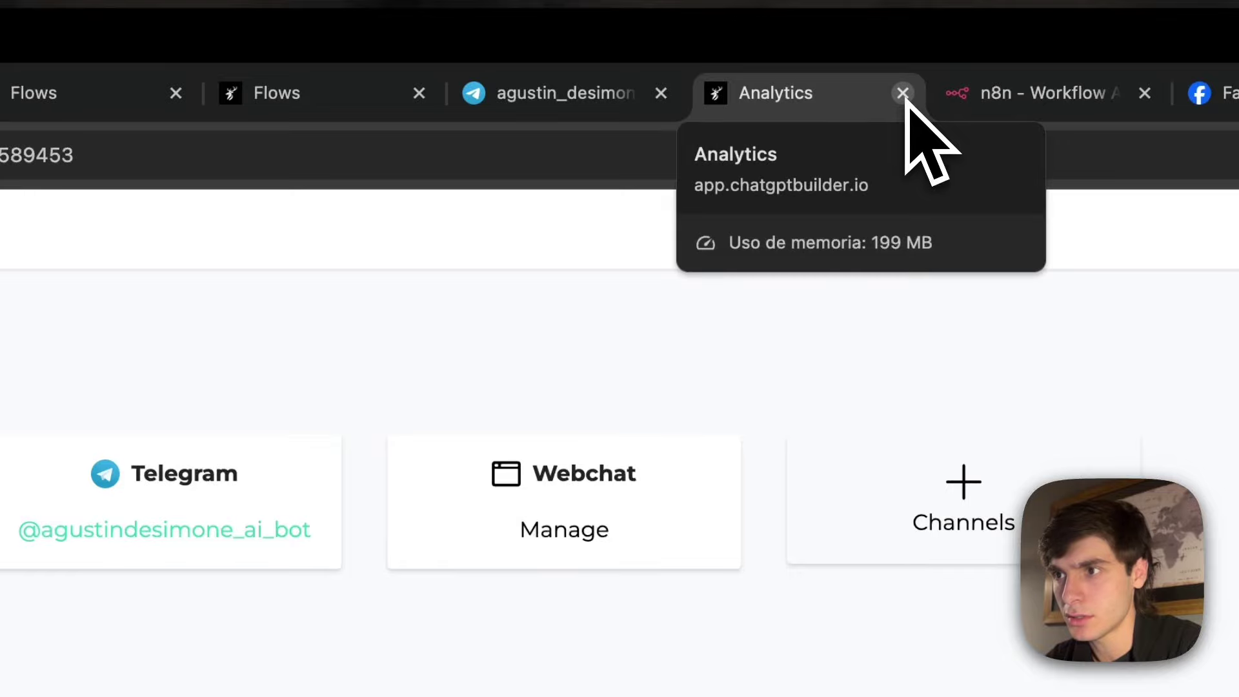
{"action": "left_click", "coordinate": [903, 93]}
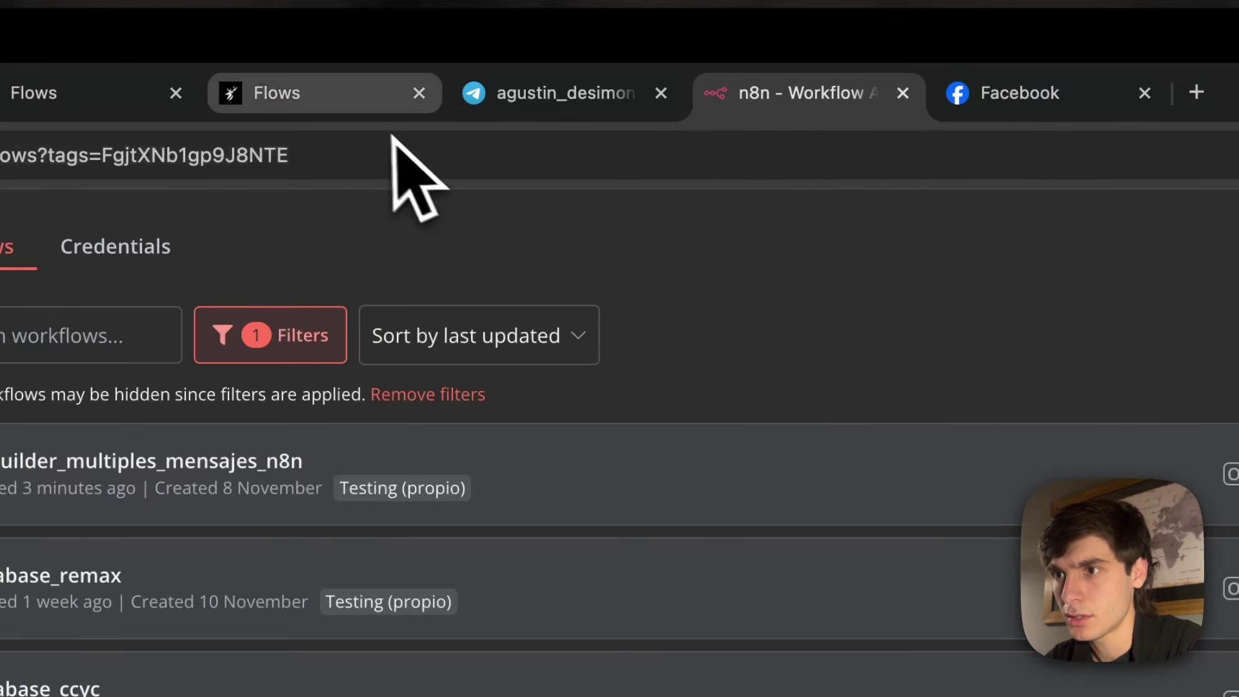
Open the respuesta_por_defecto_definitiva_2 flow from the Flows list.
{"action": "left_click", "coordinate": [362, 117]}
{"action": "scroll", "coordinate": [239, 568], "scroll_direction": "down", "scroll_amount": 8}
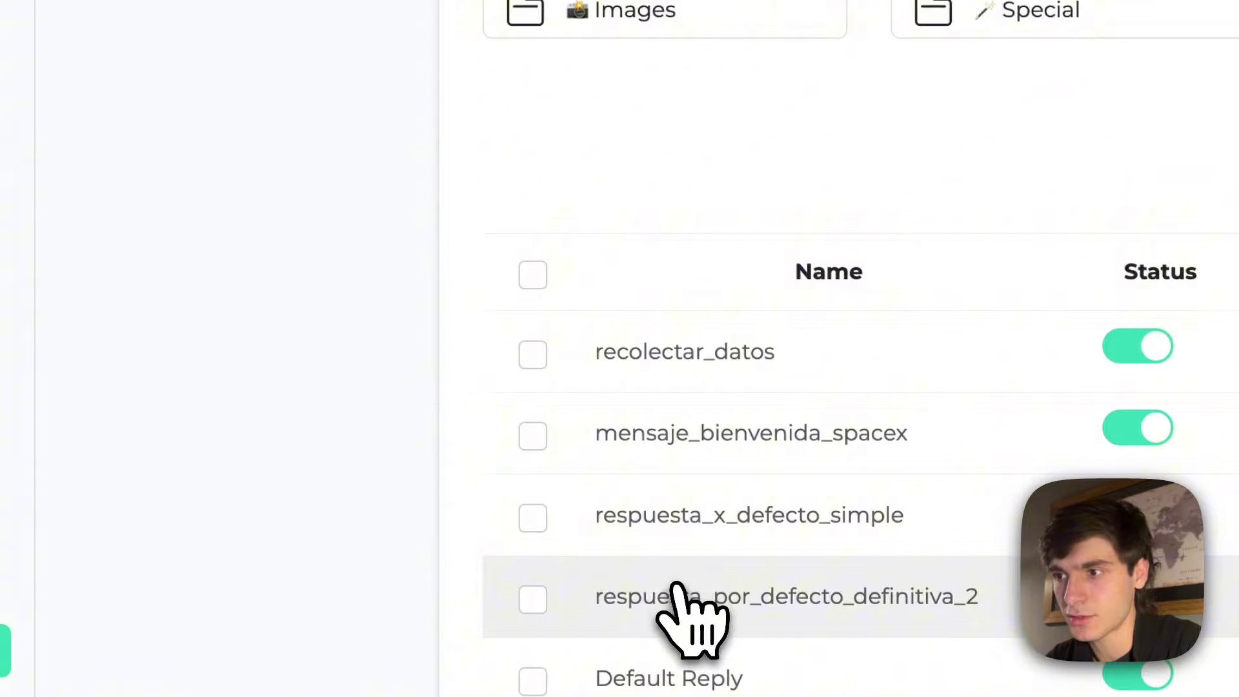
{"action": "left_click", "coordinate": [676, 584]}
{"action": "left_click", "coordinate": [571, 87]}
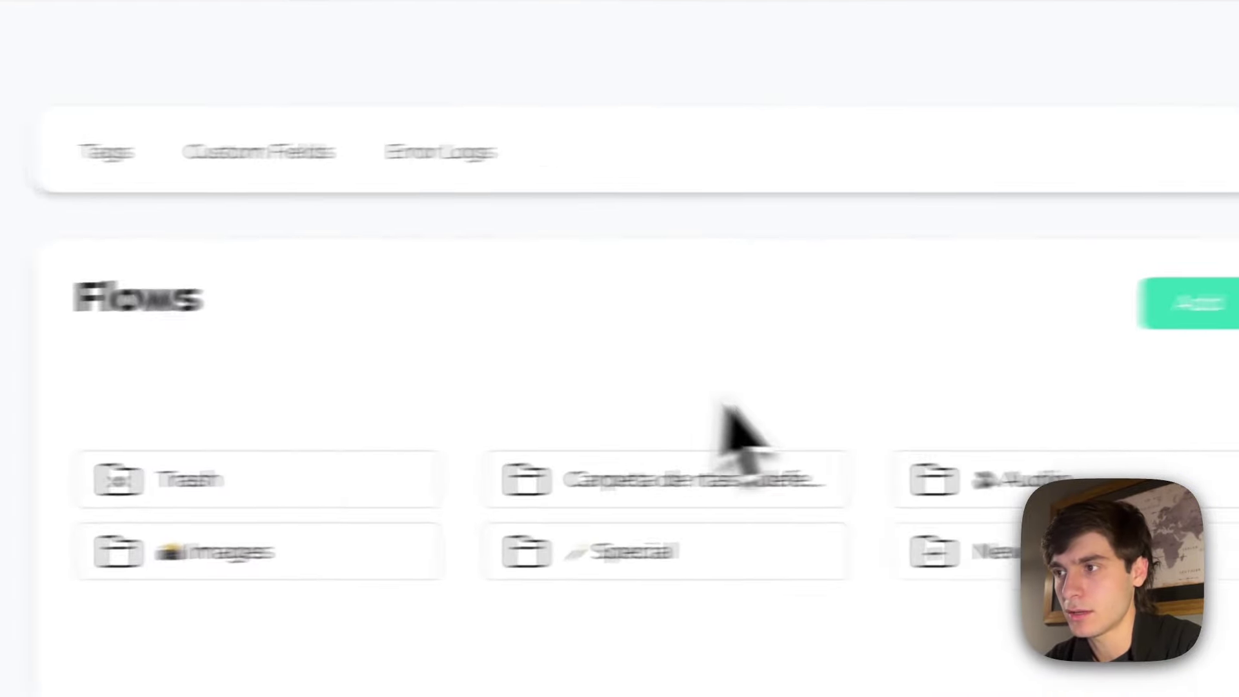
{"action": "left_click", "coordinate": [1194, 303]}
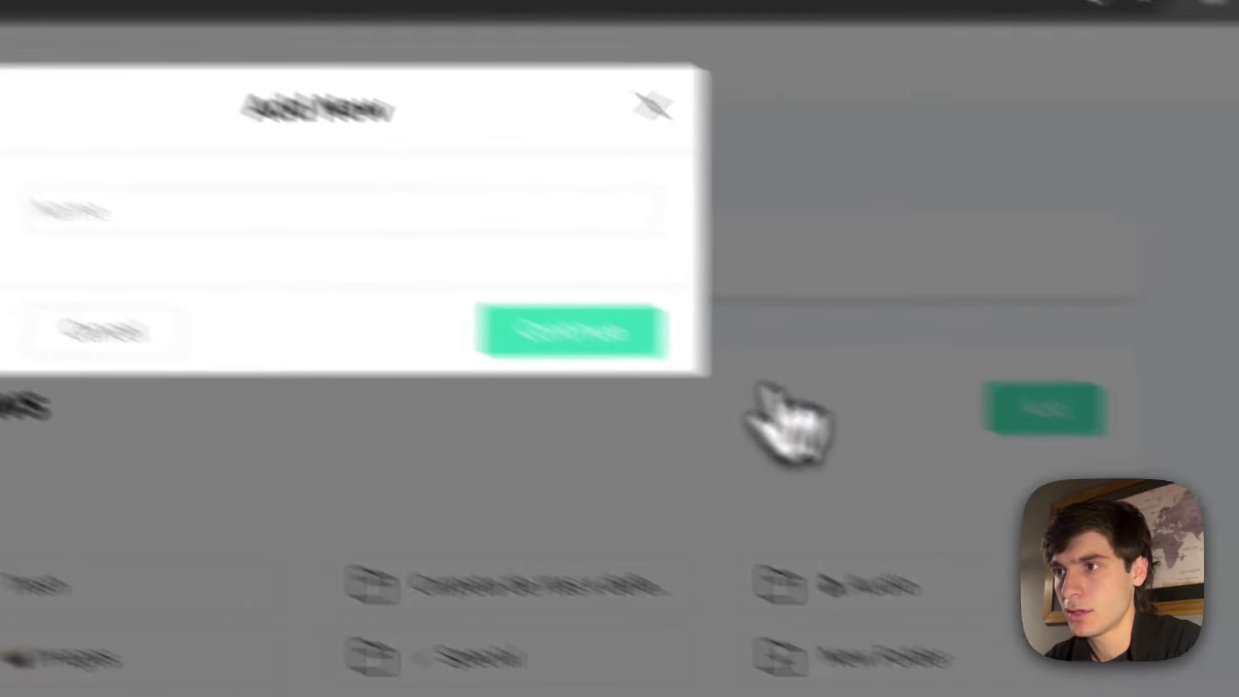
{"action": "left_click", "coordinate": [623, 75]}
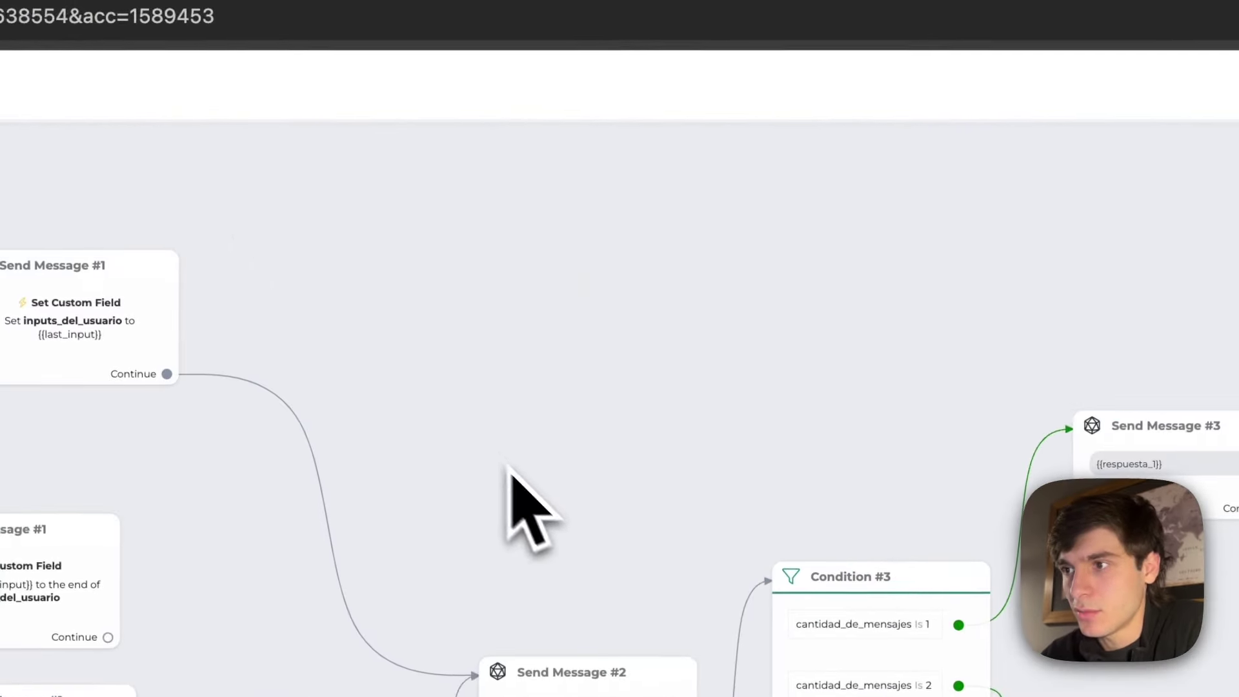
{"action": "scroll", "coordinate": [510, 471], "scroll_direction": "right", "scroll_amount": 2}
{"action": "scroll", "coordinate": [663, 498], "scroll_direction": "left", "scroll_amount": 10}
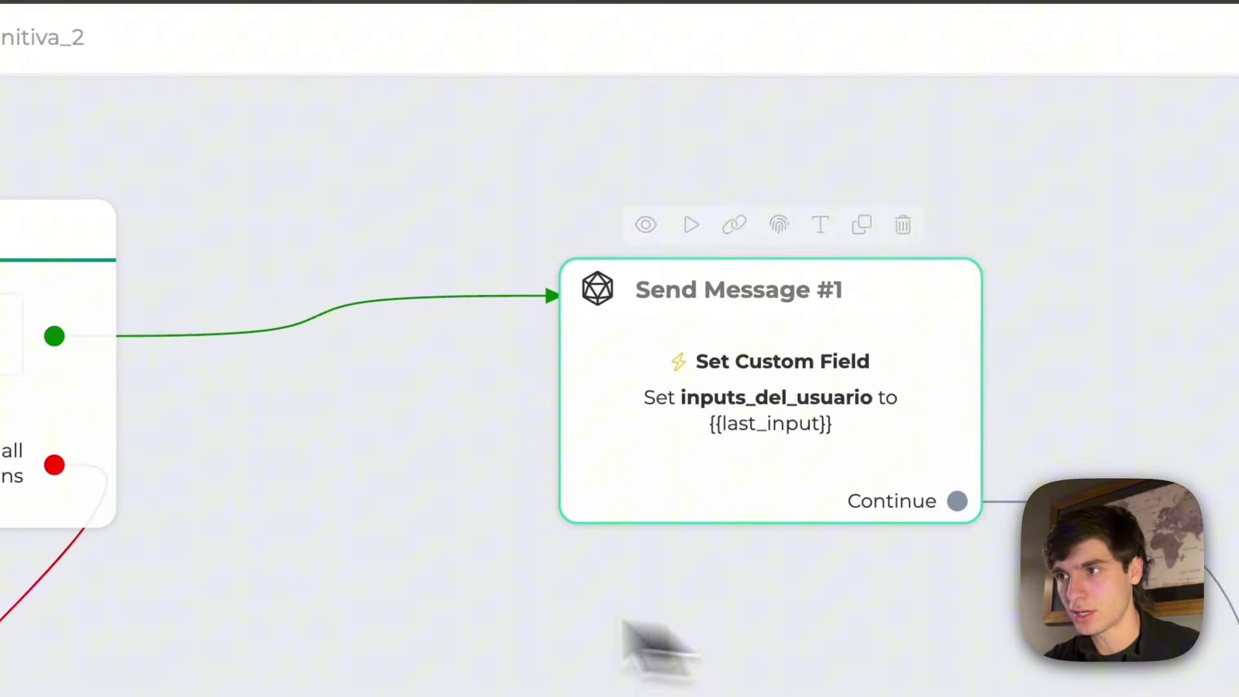
{"action": "scroll", "coordinate": [677, 525], "scroll_direction": "right", "scroll_amount": 1}
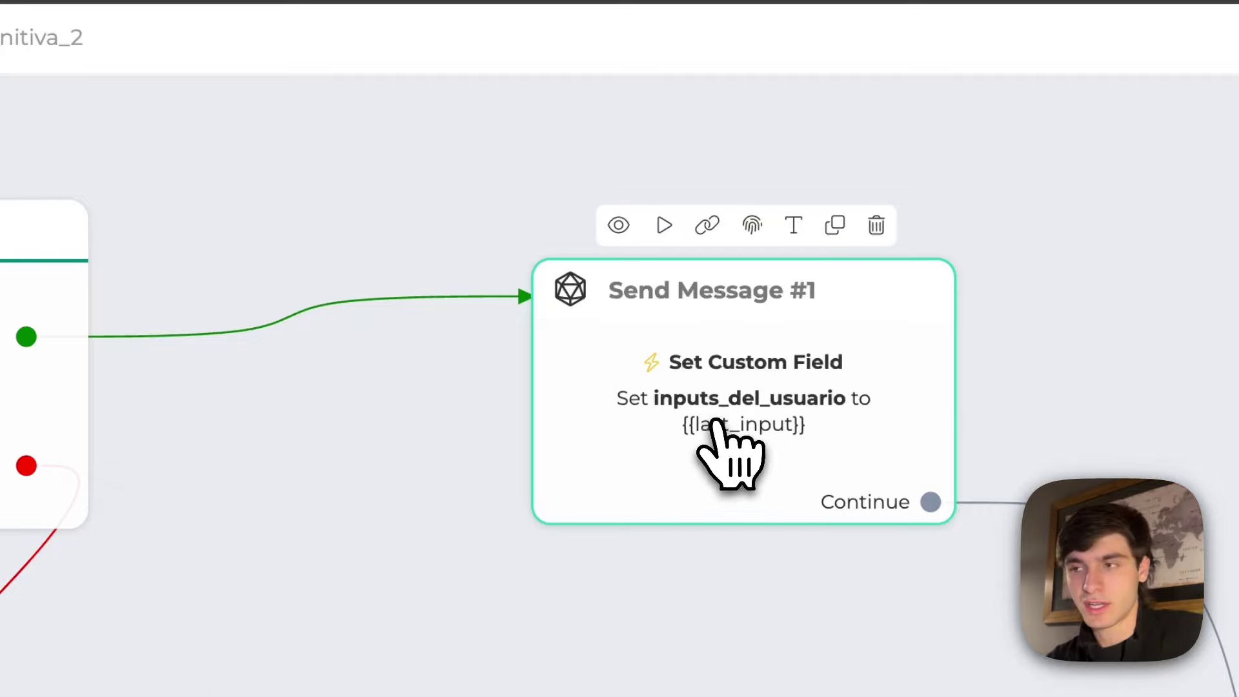
{"action": "left_click", "coordinate": [716, 446]}
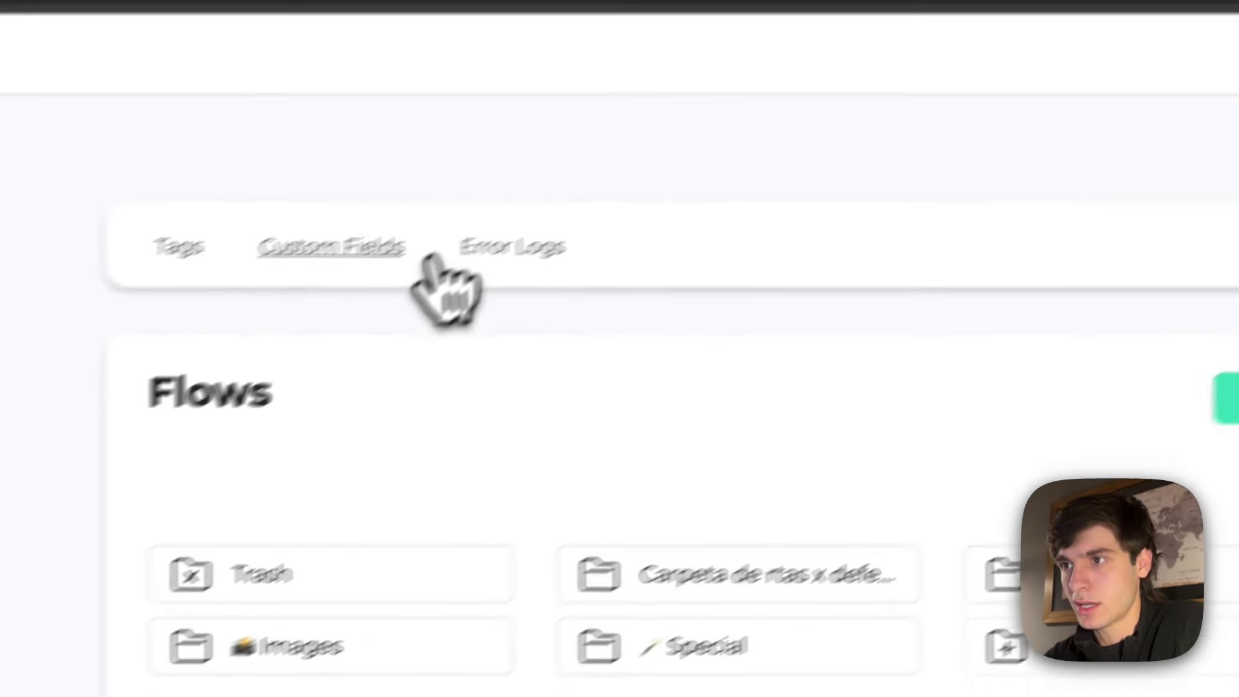
Search Custom Fields for 'usuario' to show only the inputs_del_usuario Text field.
{"action": "left_click", "coordinate": [355, 247]}
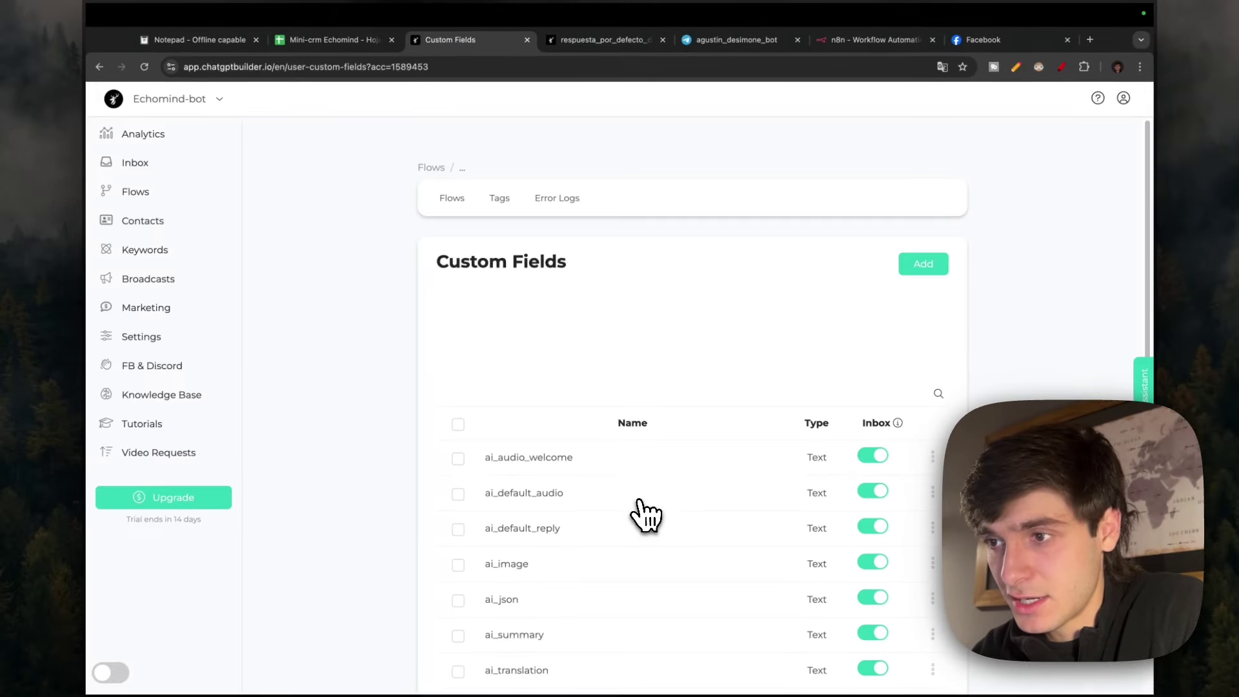
{"action": "scroll", "coordinate": [643, 513], "scroll_direction": "down", "scroll_amount": 7}
{"action": "scroll", "coordinate": [620, 509], "scroll_direction": "up", "scroll_amount": 6}
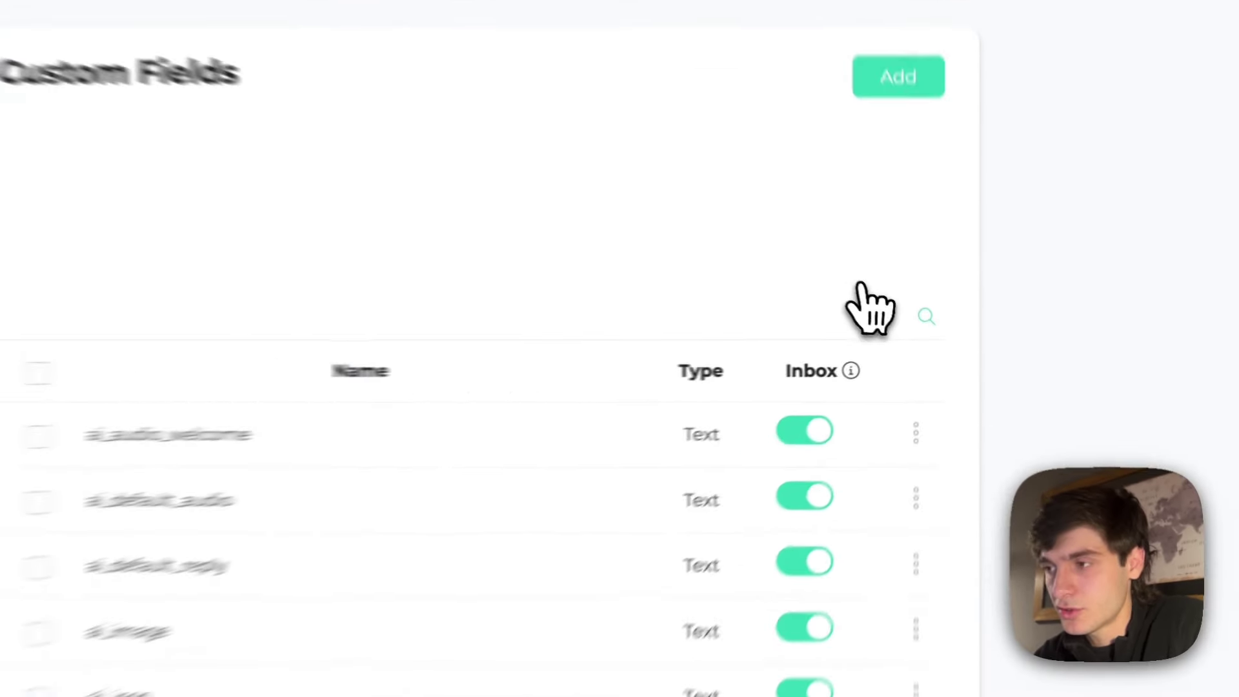
{"action": "left_click", "coordinate": [938, 334]}
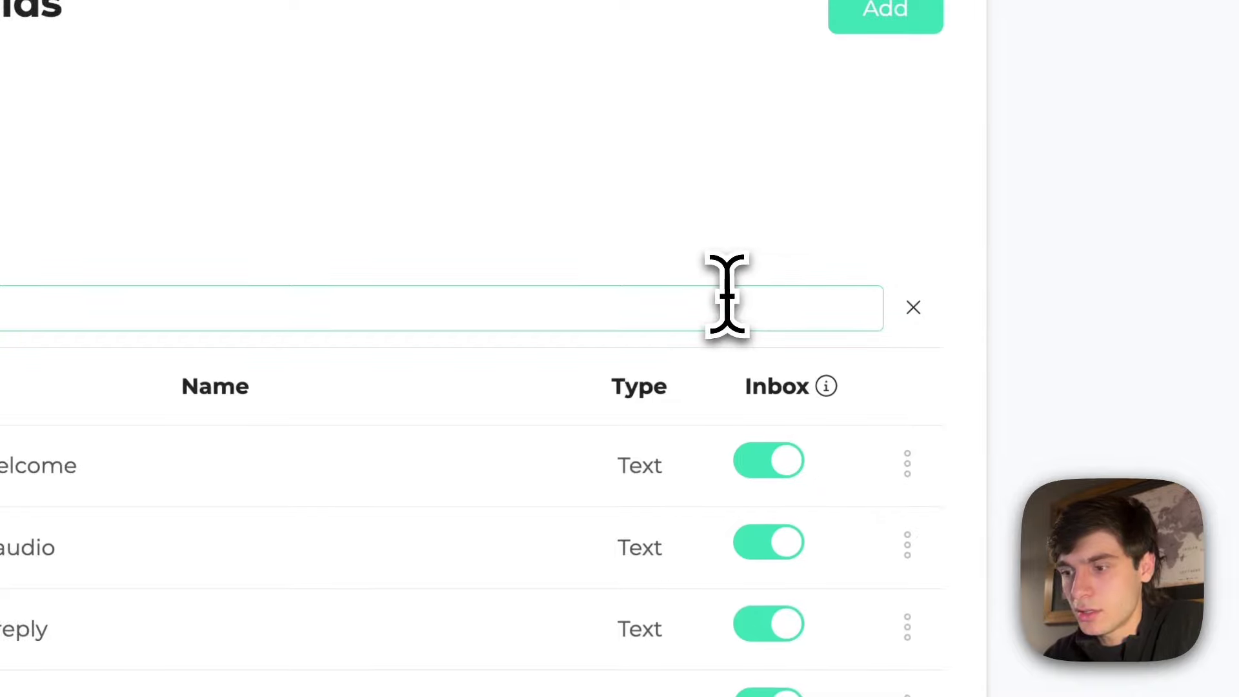
{"action": "type", "text": "usuario"}
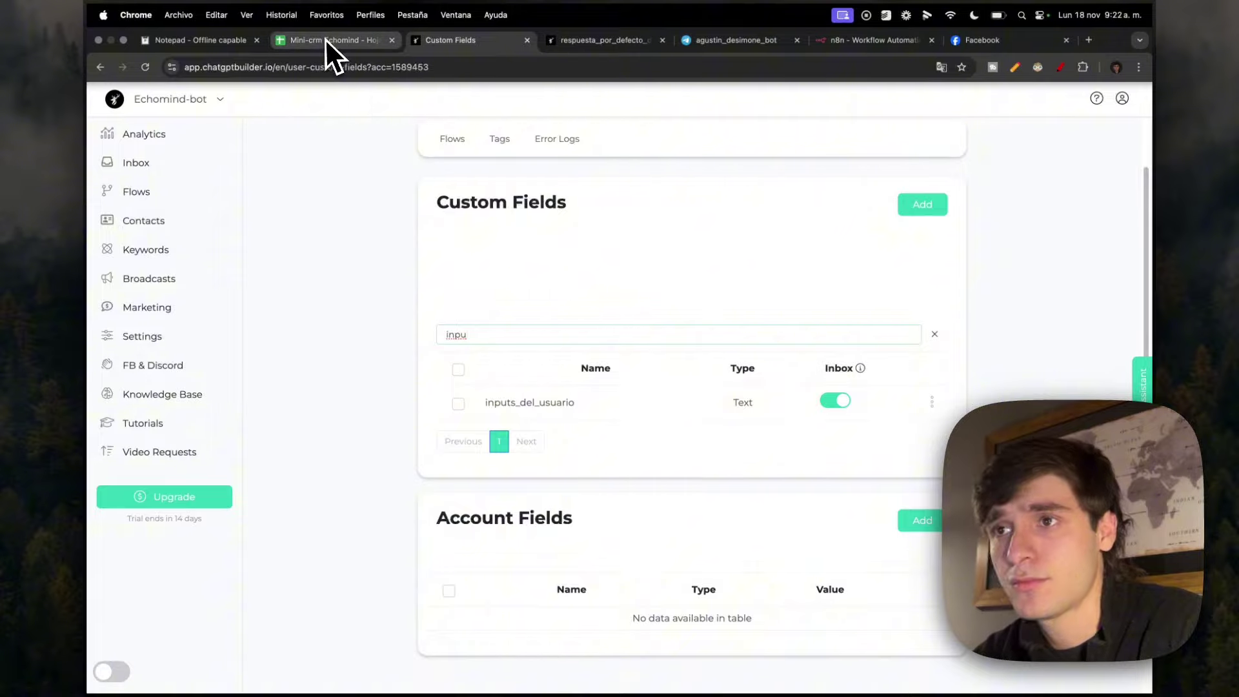
Close the Mini-crm sheet and return to the respuesta_por_defecto_definitiva_2 flow.
{"action": "left_click", "coordinate": [320, 41]}
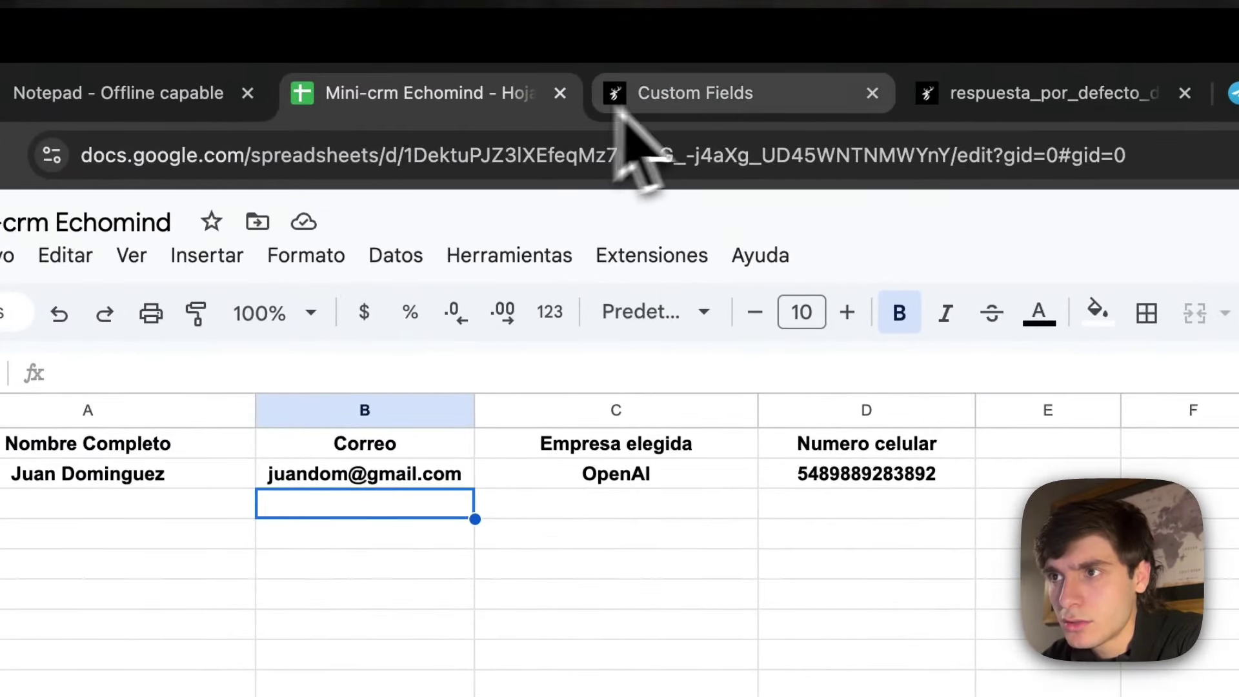
{"action": "left_click", "coordinate": [560, 93]}
{"action": "left_click", "coordinate": [631, 103]}
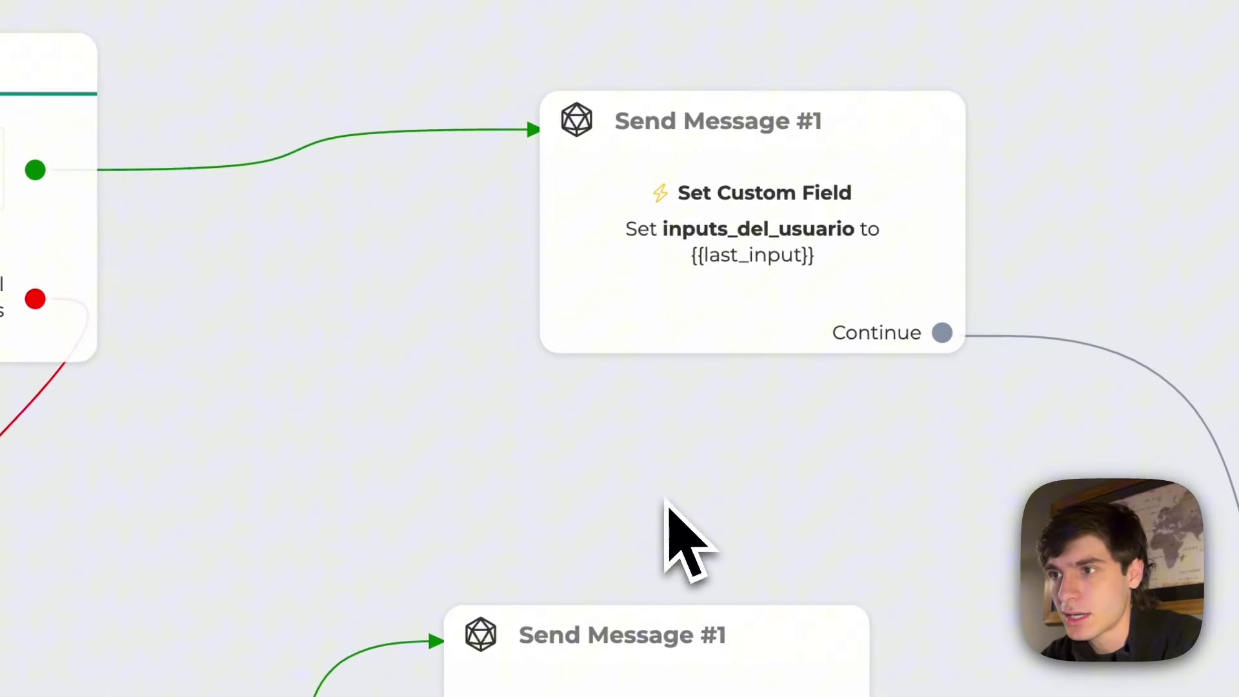
Review the inputs_del_usuario Set Custom Field node and Conditions #2 and #1, enabling drawing tools.
{"action": "left_click", "coordinate": [691, 310]}
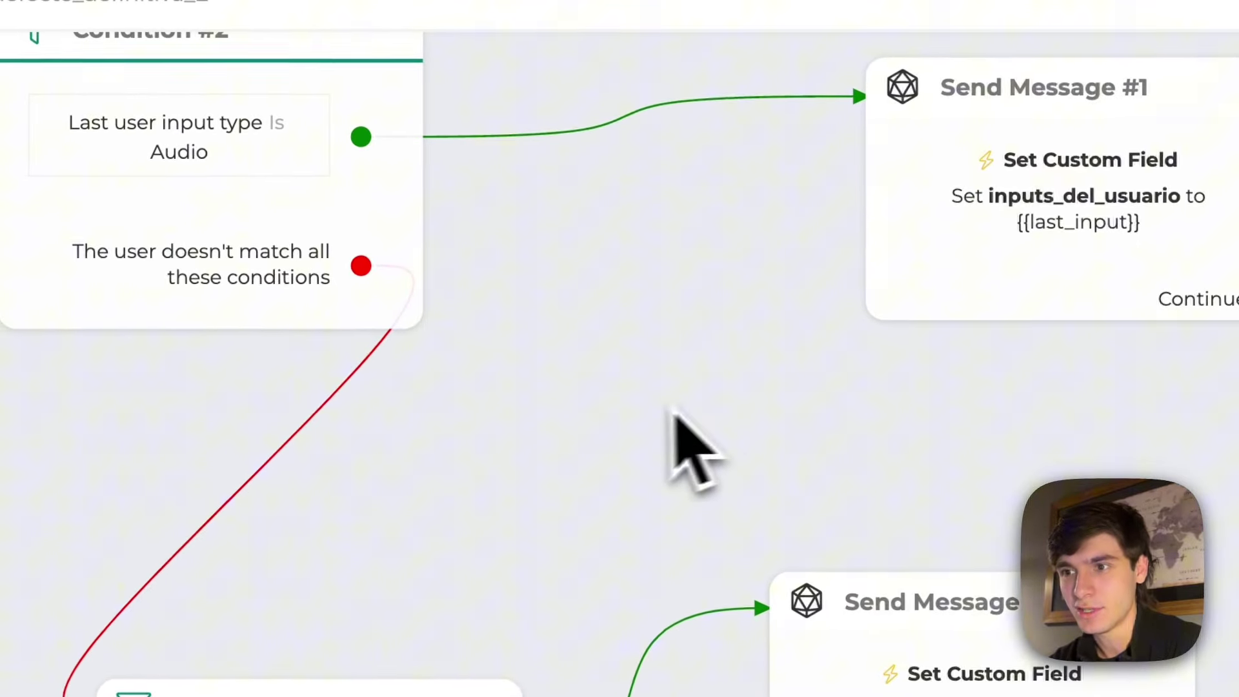
{"action": "scroll", "coordinate": [665, 400], "scroll_direction": "down", "scroll_amount": 2}
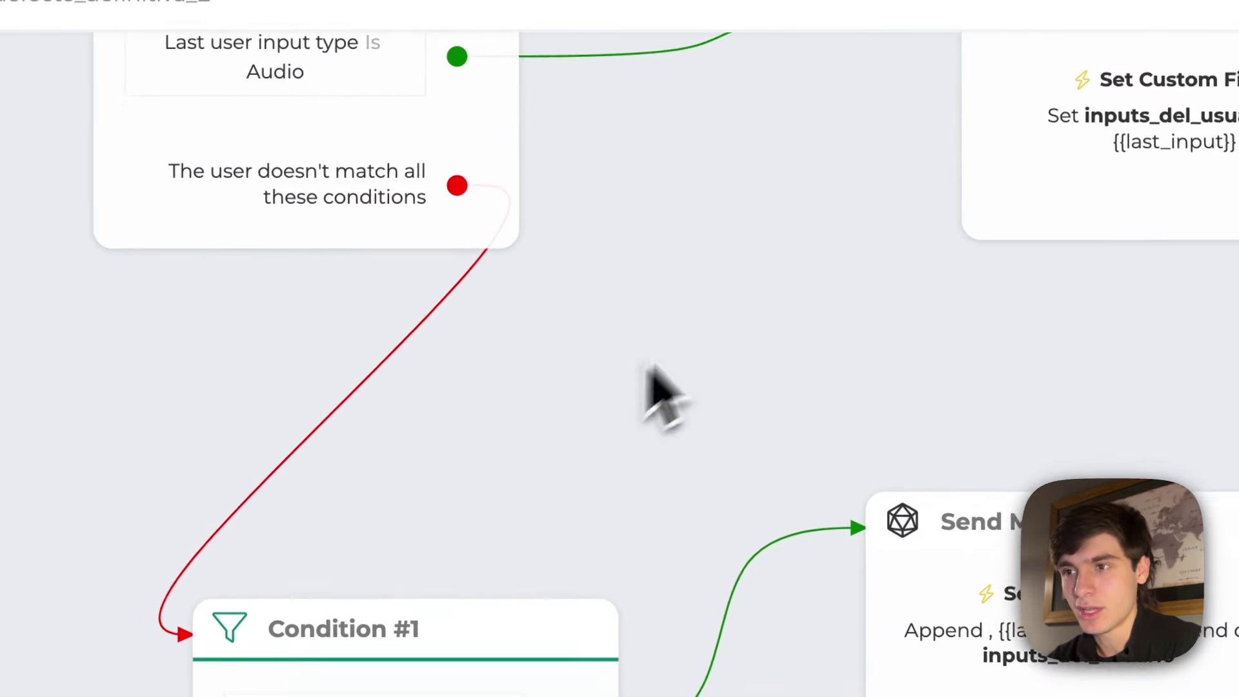
{"action": "left_click_drag", "start_coordinate": [656, 388], "coordinate": [825, 513]}
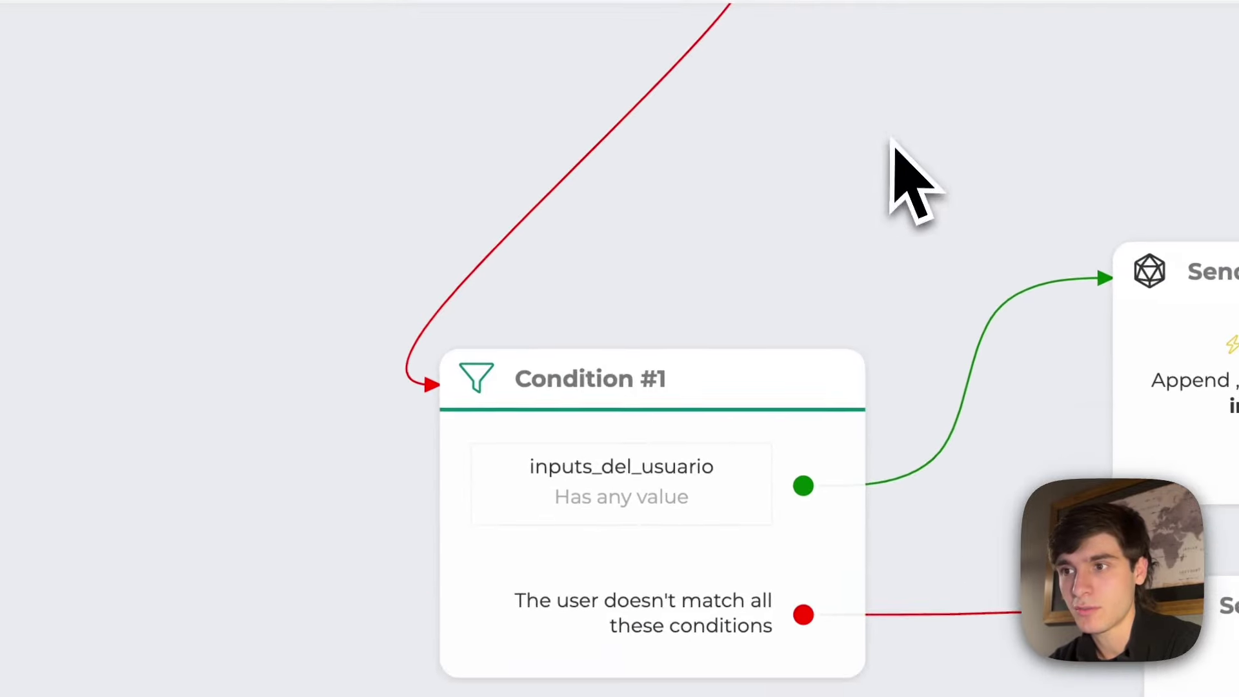
{"action": "mouse_move", "coordinate": [668, 316]}
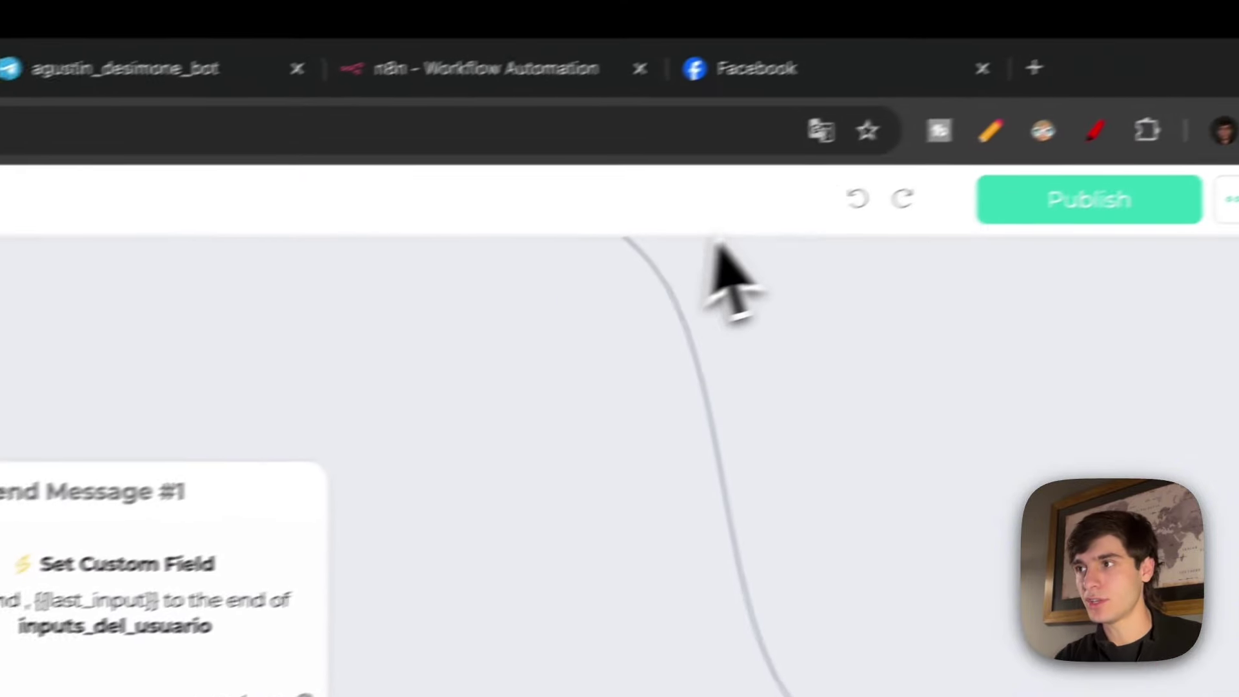
{"action": "left_click", "coordinate": [1029, 152]}
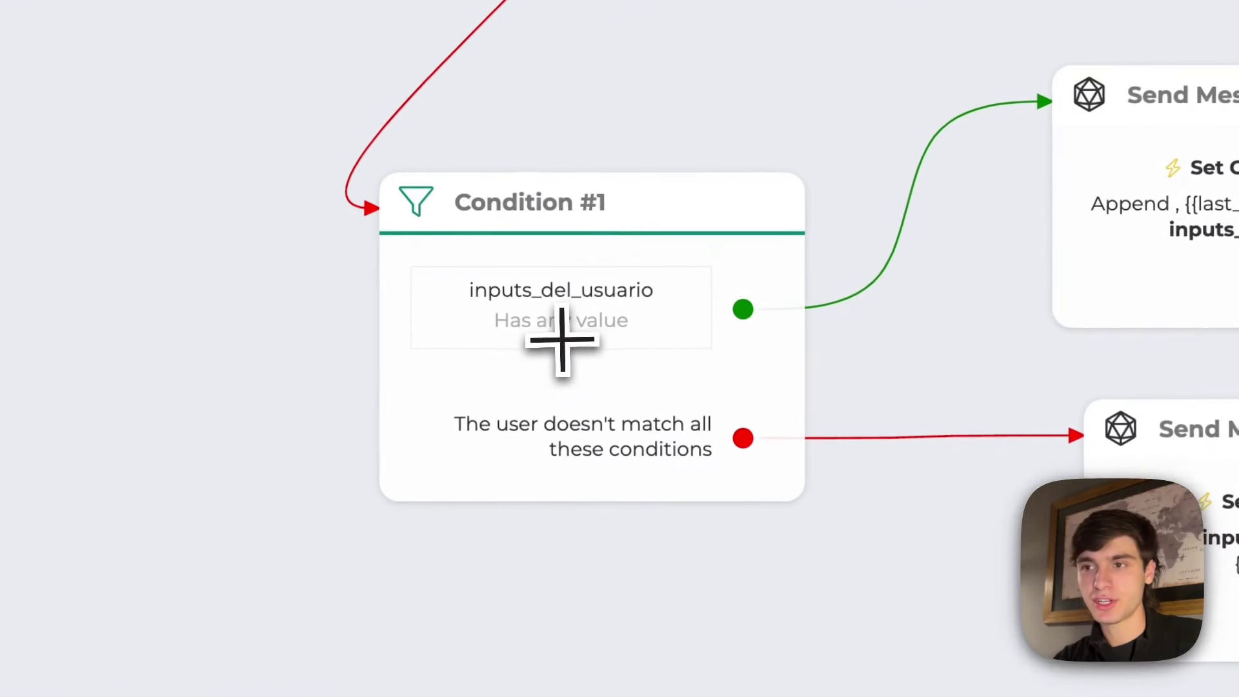
Sketch how input passes Condition #1 into inputs_del_usuario, labelling it with an I.
{"action": "left_click_drag", "start_coordinate": [341, 205], "coordinate": [326, 314]}
{"action": "mouse_move", "coordinate": [339, 381]}
{"action": "left_mouse_down"}
{"action": "mouse_move", "coordinate": [354, 475]}
{"action": "mouse_move", "coordinate": [307, 429]}
{"action": "left_mouse_up"}
{"action": "left_click_drag", "start_coordinate": [381, 281], "coordinate": [539, 311]}
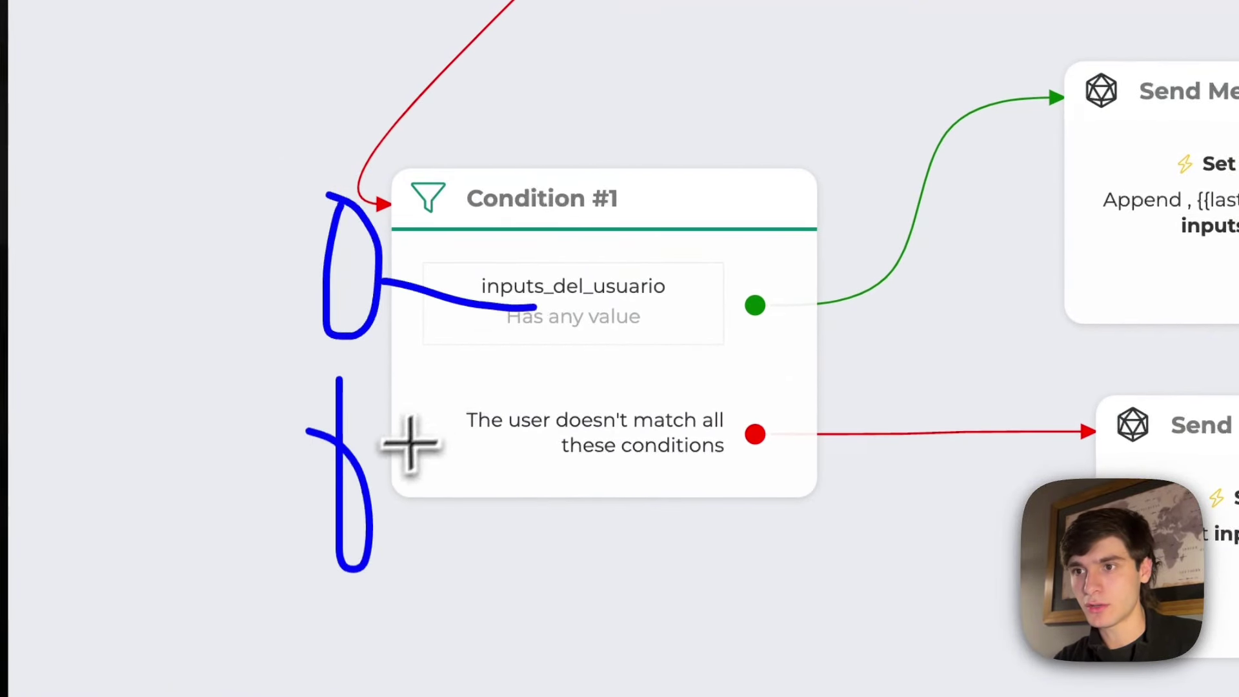
{"action": "left_click_drag", "start_coordinate": [368, 491], "coordinate": [552, 298]}
{"action": "left_click", "coordinate": [538, 383]}
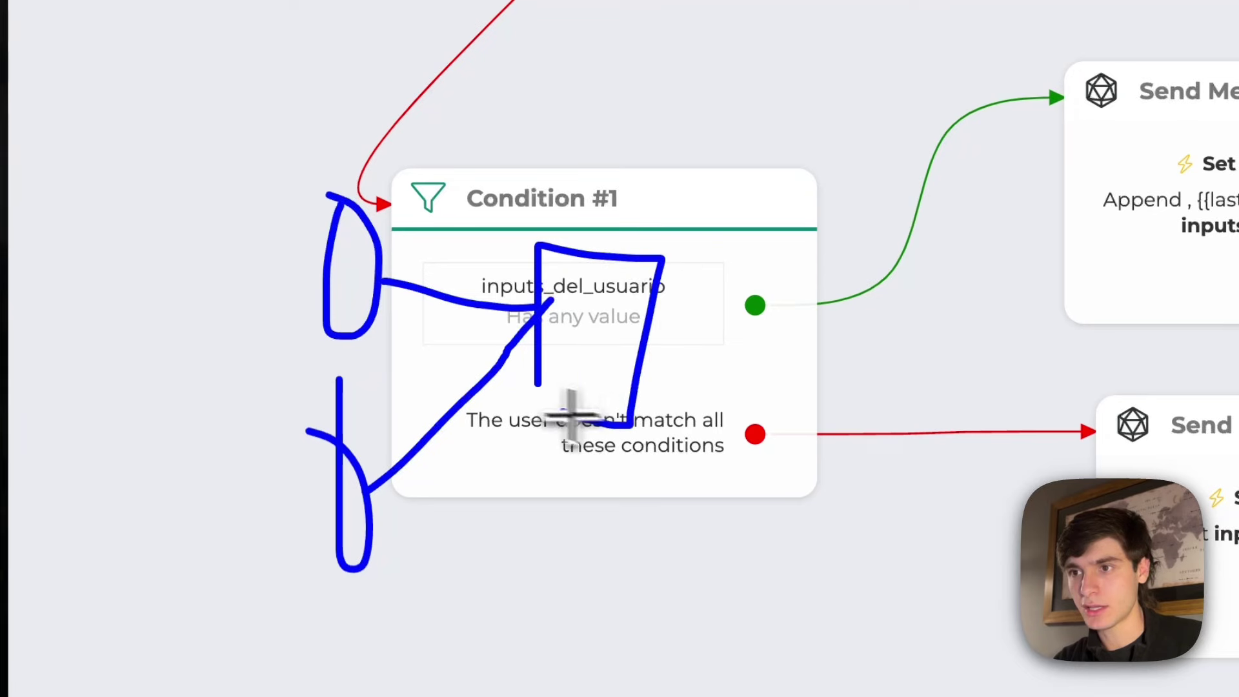
{"action": "left_click_drag", "start_coordinate": [571, 413], "coordinate": [547, 403]}
{"action": "left_click_drag", "start_coordinate": [567, 317], "coordinate": [568, 348]}
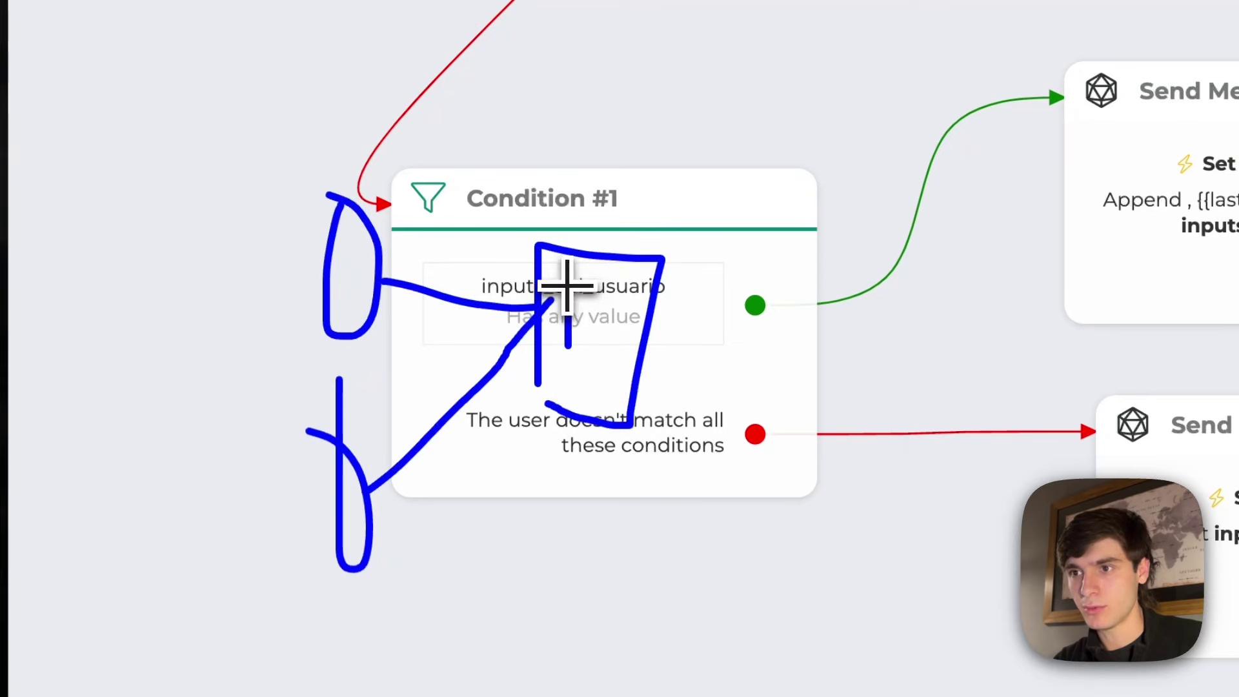
{"action": "left_click_drag", "start_coordinate": [557, 284], "coordinate": [584, 282]}
{"action": "left_click_drag", "start_coordinate": [559, 341], "coordinate": [579, 340]}
{"action": "left_click_drag", "start_coordinate": [610, 301], "coordinate": [603, 335]}
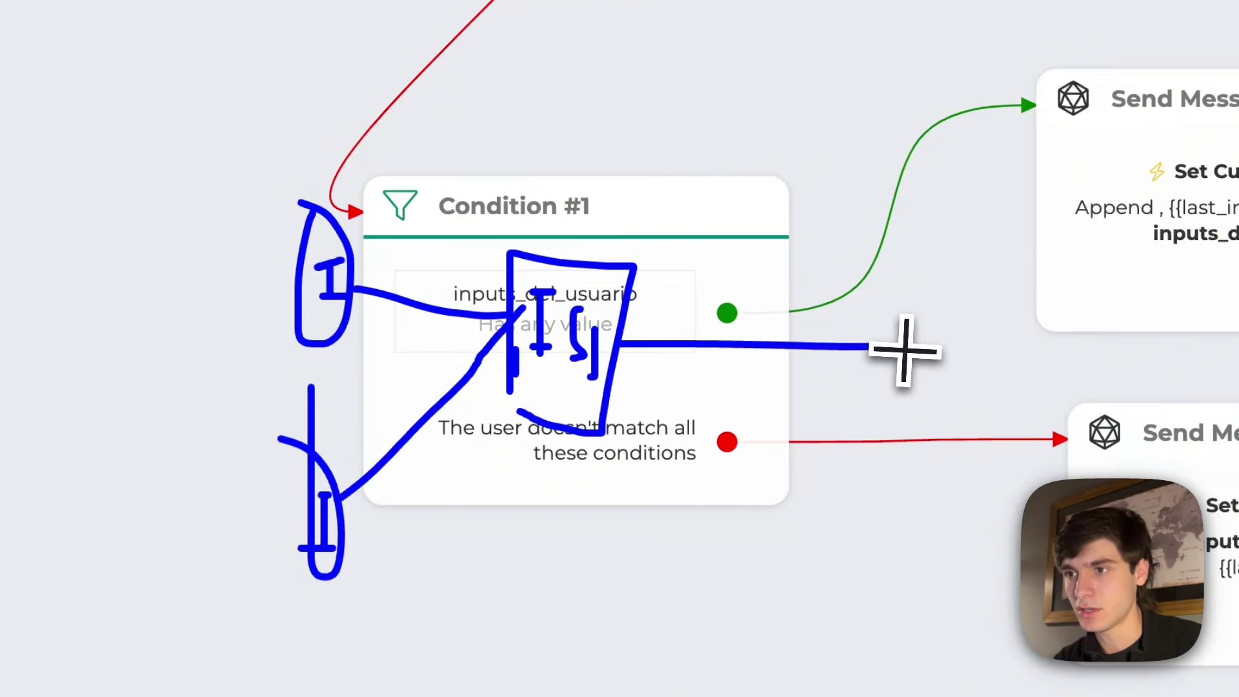
Sketch a box by Send Message #1 and an arrow from the failed branch, then clear.
{"action": "mouse_move", "coordinate": [897, 278]}
{"action": "left_mouse_down"}
{"action": "mouse_move", "coordinate": [1078, 551]}
{"action": "mouse_move", "coordinate": [912, 500]}
{"action": "left_mouse_up"}
{"action": "mouse_move", "coordinate": [939, 397]}
{"action": "left_mouse_down"}
{"action": "mouse_move", "coordinate": [938, 313]}
{"action": "mouse_move", "coordinate": [947, 404]}
{"action": "left_mouse_up"}
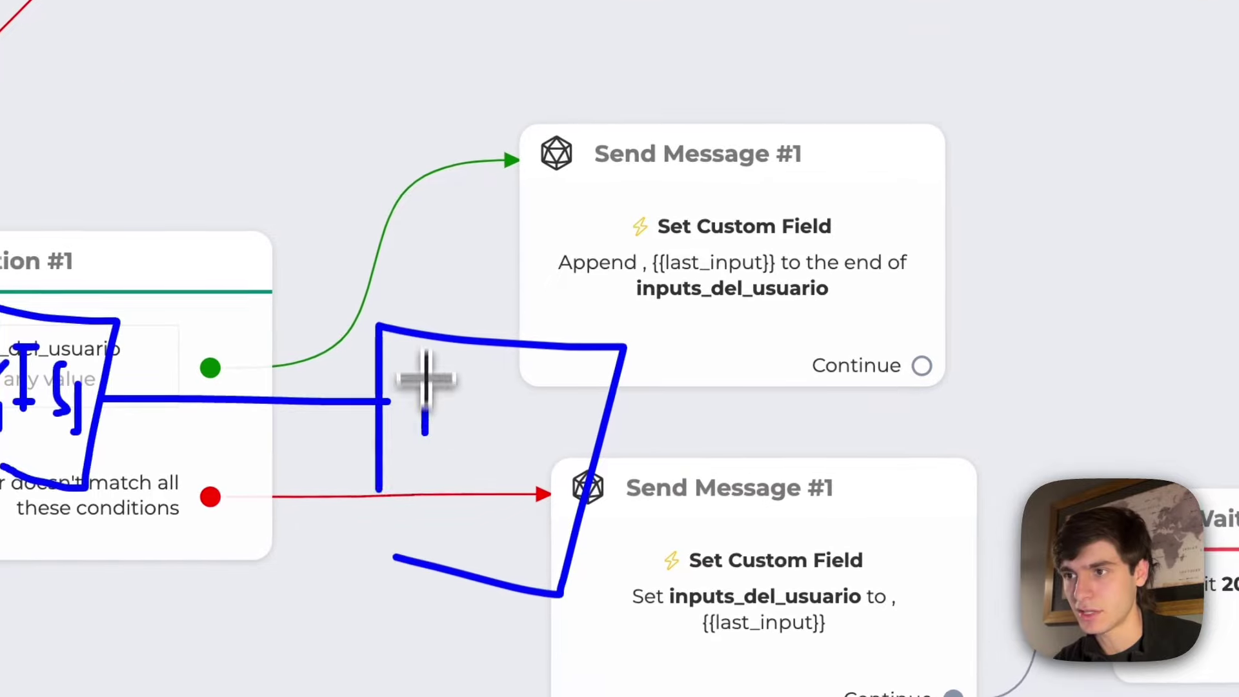
{"action": "left_click_drag", "start_coordinate": [479, 455], "coordinate": [481, 403]}
{"action": "left_click_drag", "start_coordinate": [480, 403], "coordinate": [482, 459]}
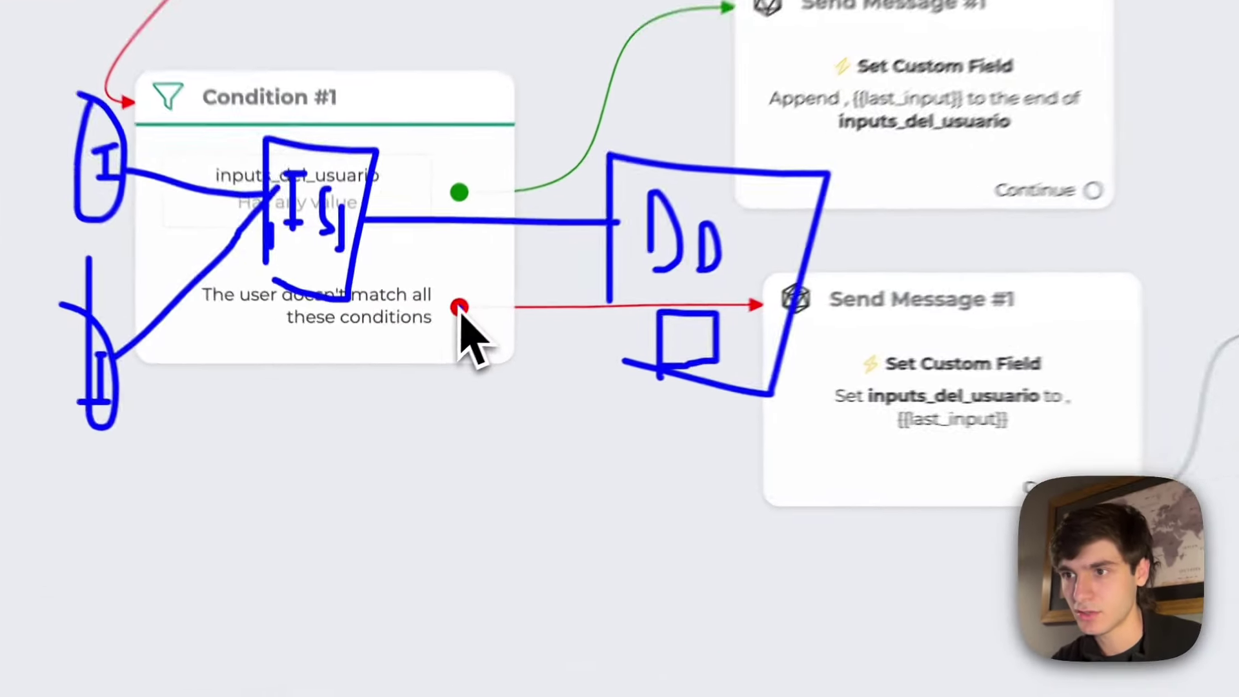
{"action": "left_click_drag", "start_coordinate": [410, 372], "coordinate": [439, 373]}
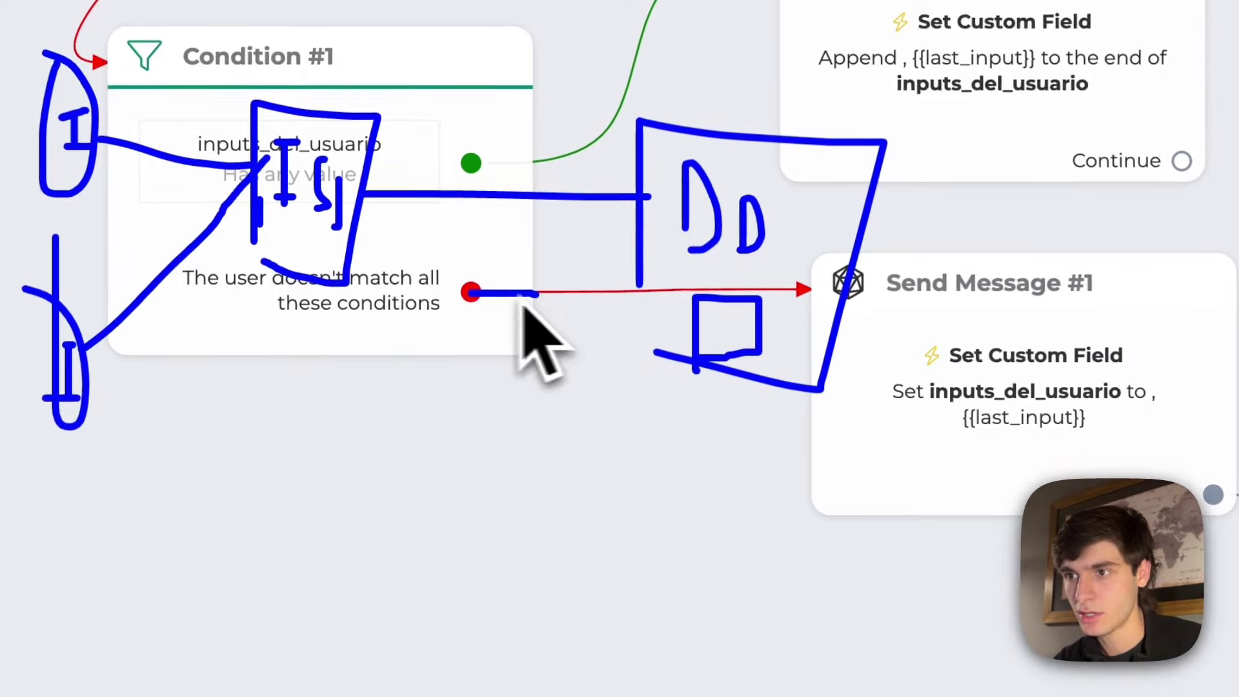
{"action": "mouse_move", "coordinate": [354, 331]}
{"action": "left_mouse_down"}
{"action": "mouse_move", "coordinate": [646, 470]}
{"action": "mouse_move", "coordinate": [923, 419]}
{"action": "left_mouse_up"}
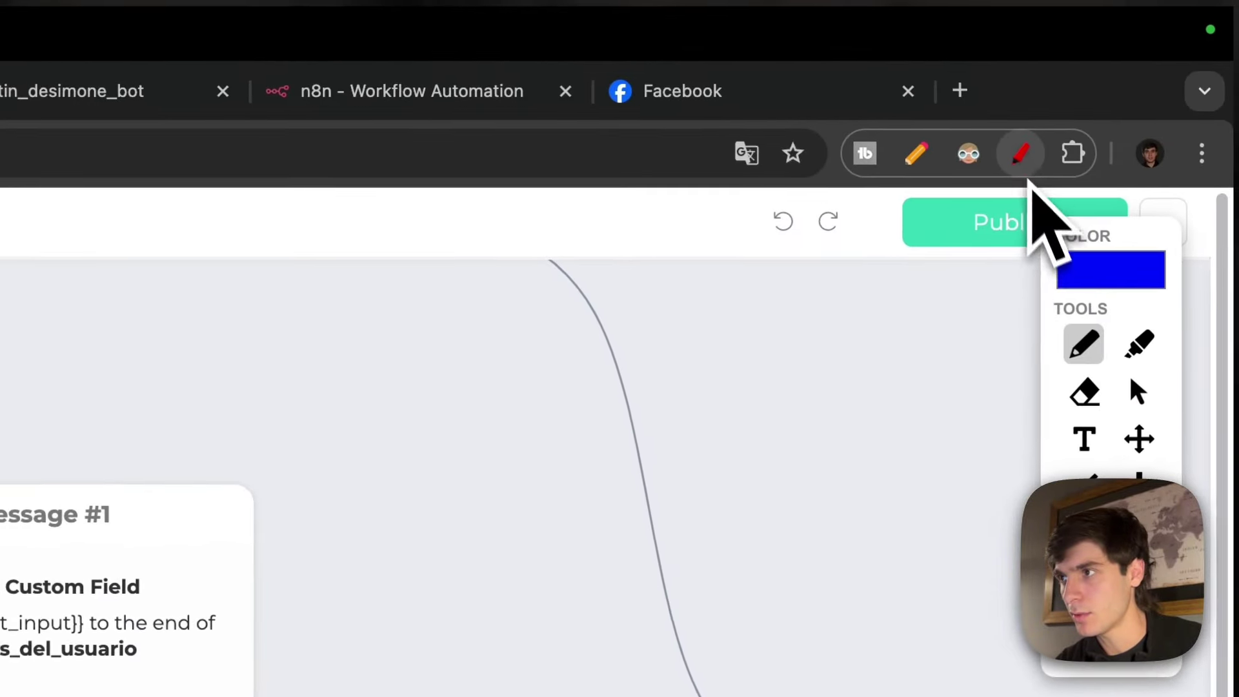
{"action": "left_click", "coordinate": [1021, 158]}
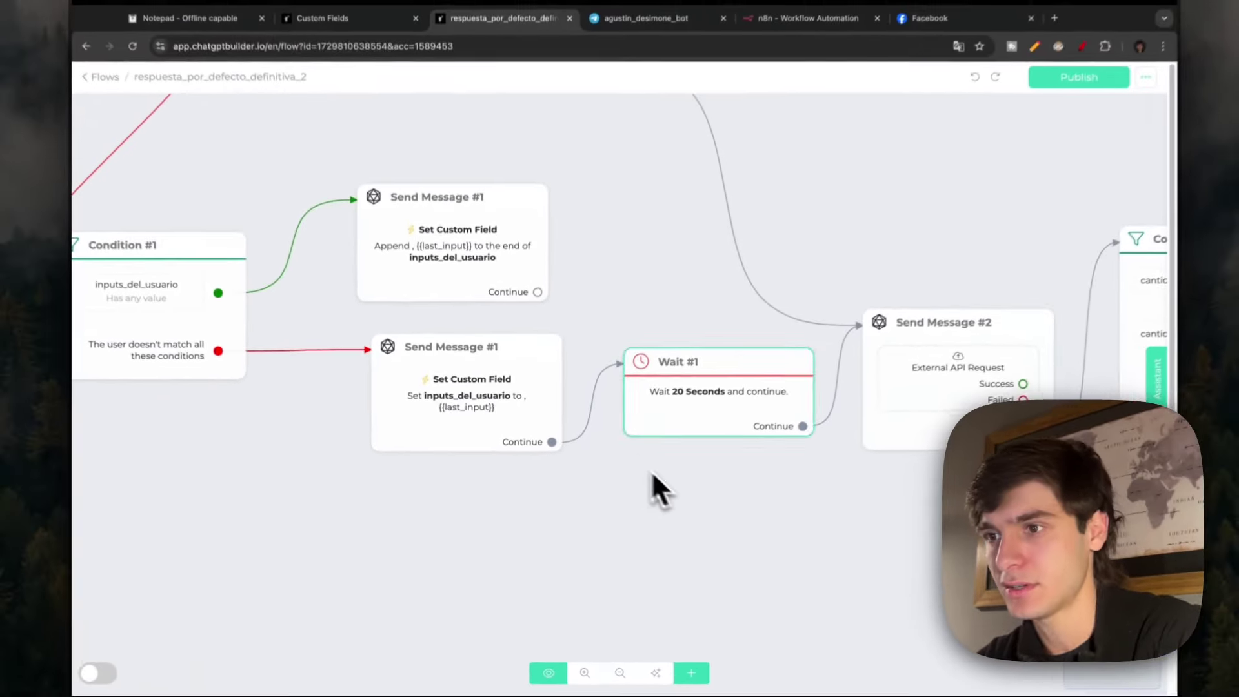
Open Send Message #2's External API Request, which POSTs to the n8n webhook, then switch to n8n.
{"action": "left_click", "coordinate": [595, 217]}
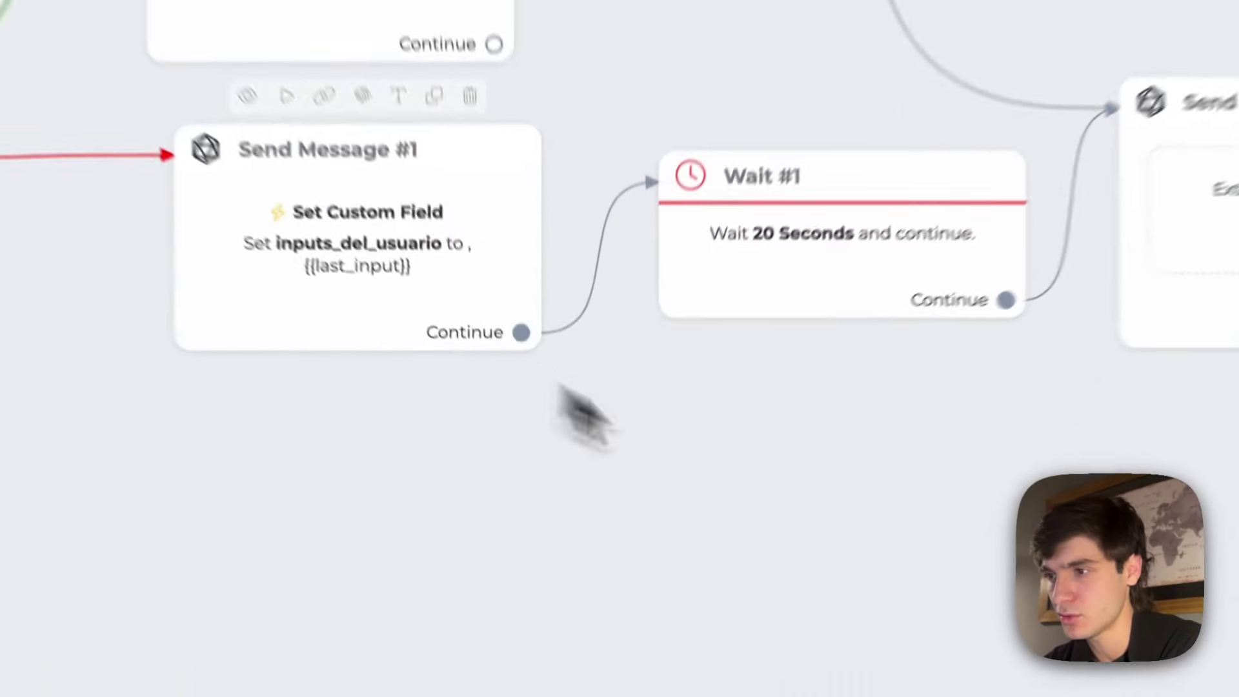
{"action": "mouse_move", "coordinate": [675, 265]}
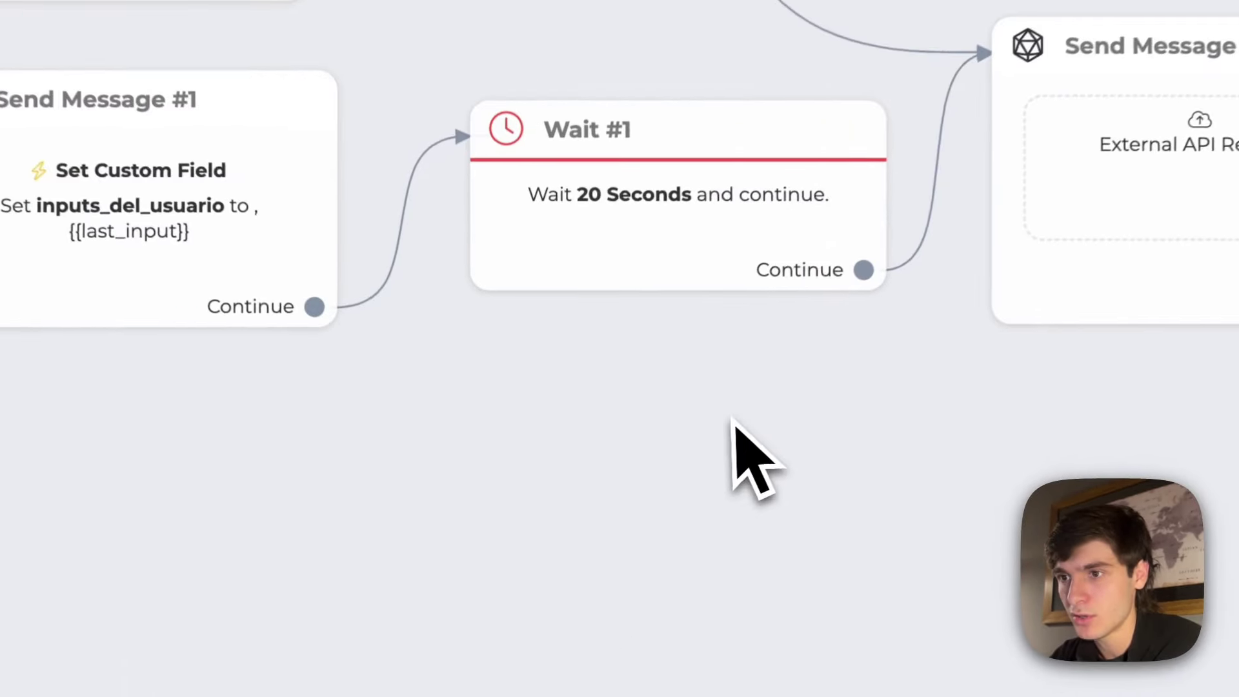
{"action": "mouse_move", "coordinate": [456, 429]}
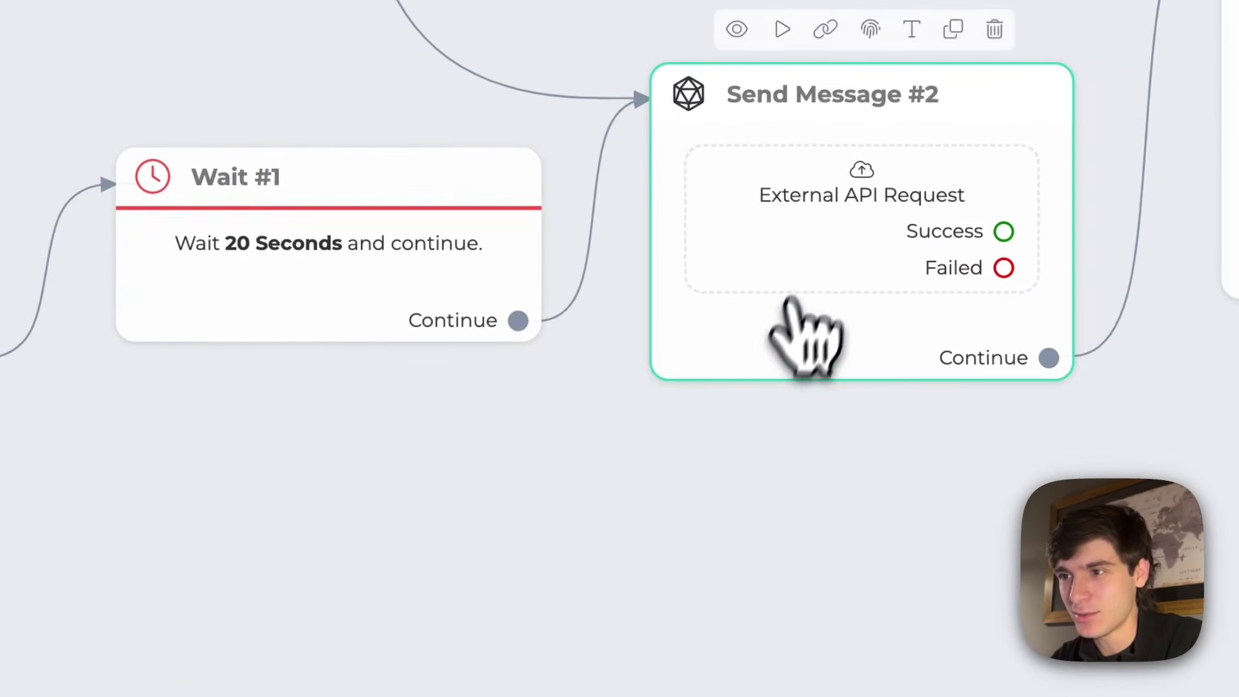
{"action": "left_click", "coordinate": [852, 232]}
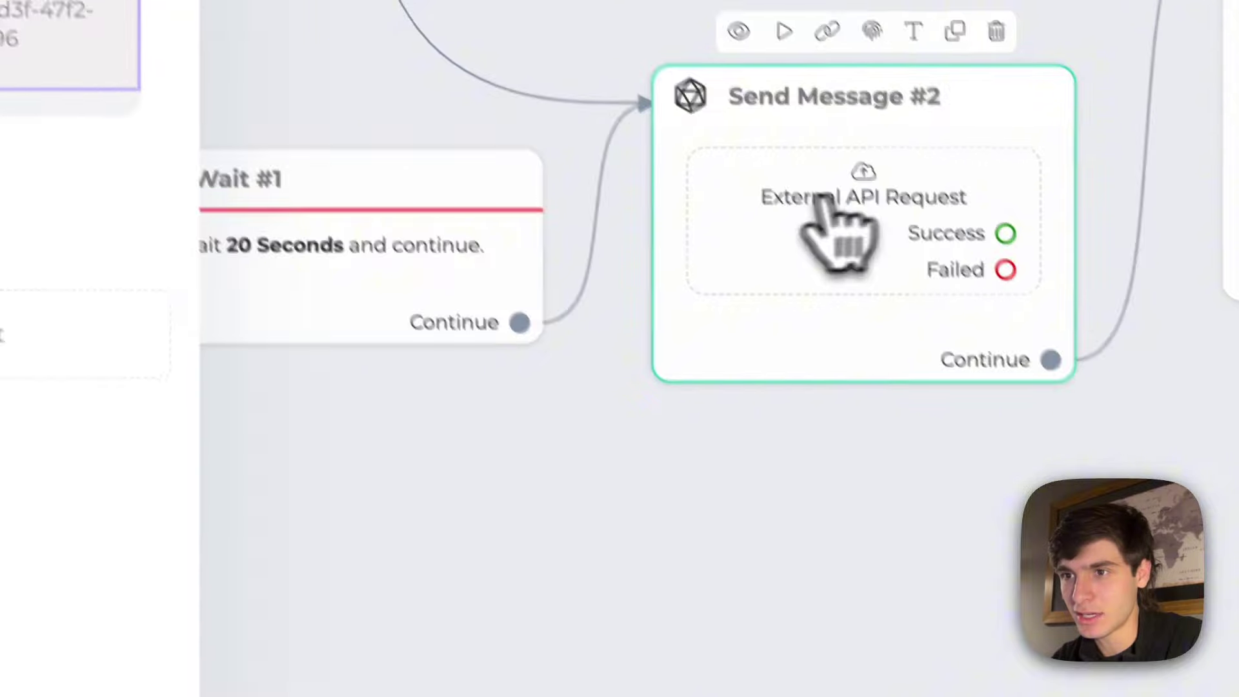
{"action": "left_click", "coordinate": [415, 415]}
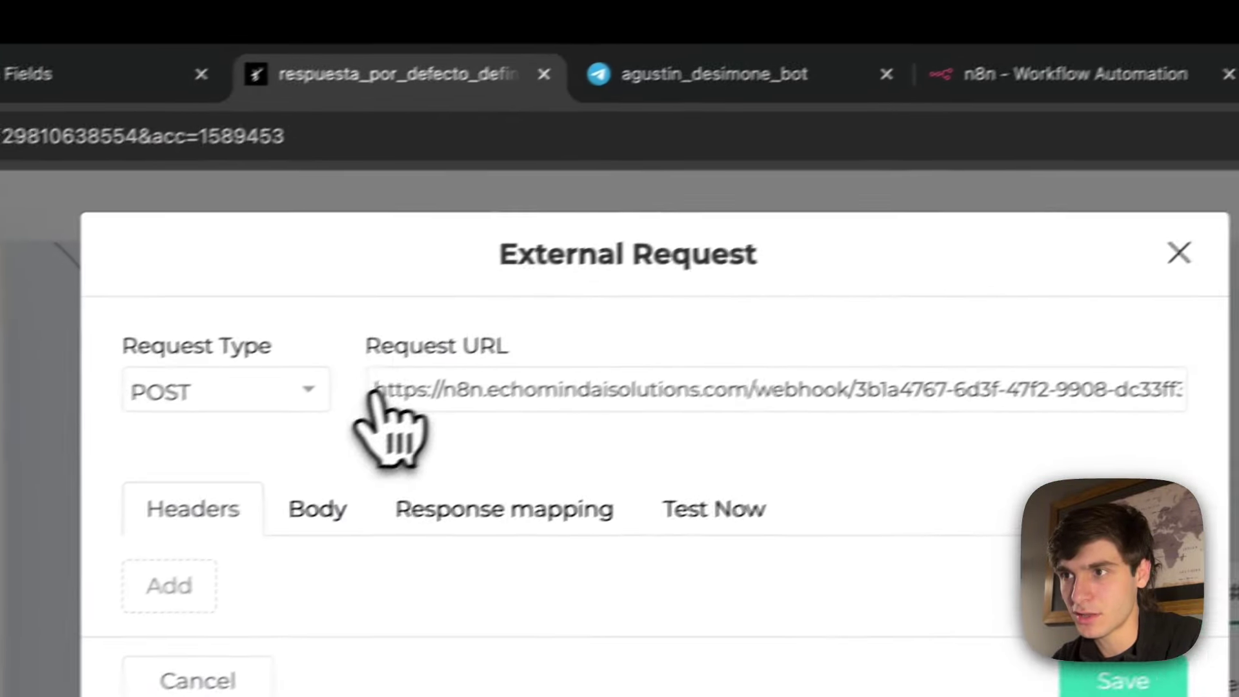
{"action": "left_click", "coordinate": [955, 75]}
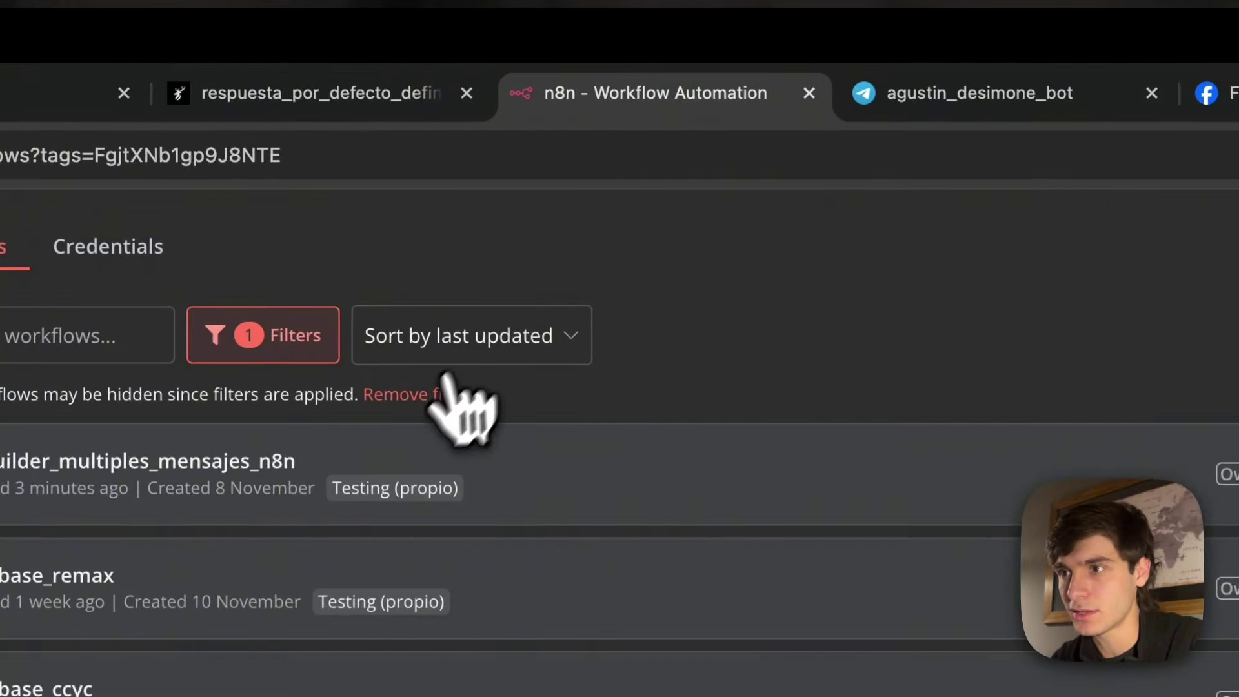
Open and reload the chatbotbuilder_multiples_mensajes_n8n workflow to view its webhook and reply branches.
{"action": "left_click", "coordinate": [336, 468], "text": "super"}
{"action": "left_click", "coordinate": [620, 111]}
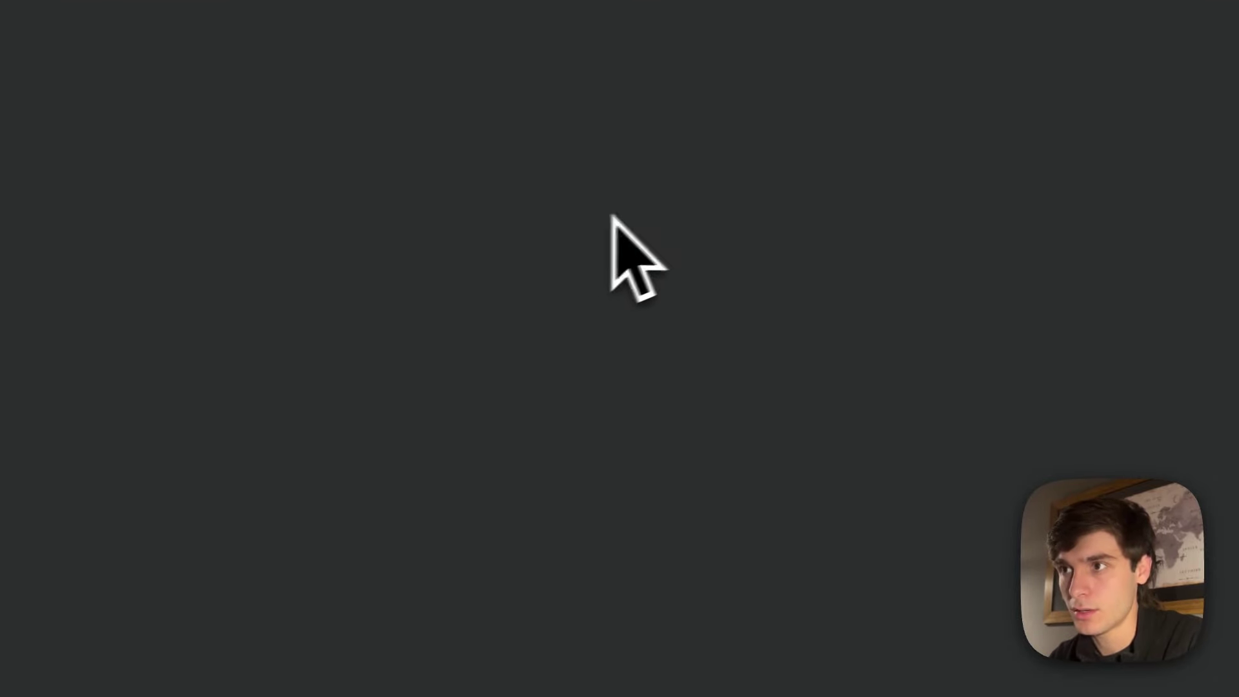
{"action": "left_click", "coordinate": [621, 173]}
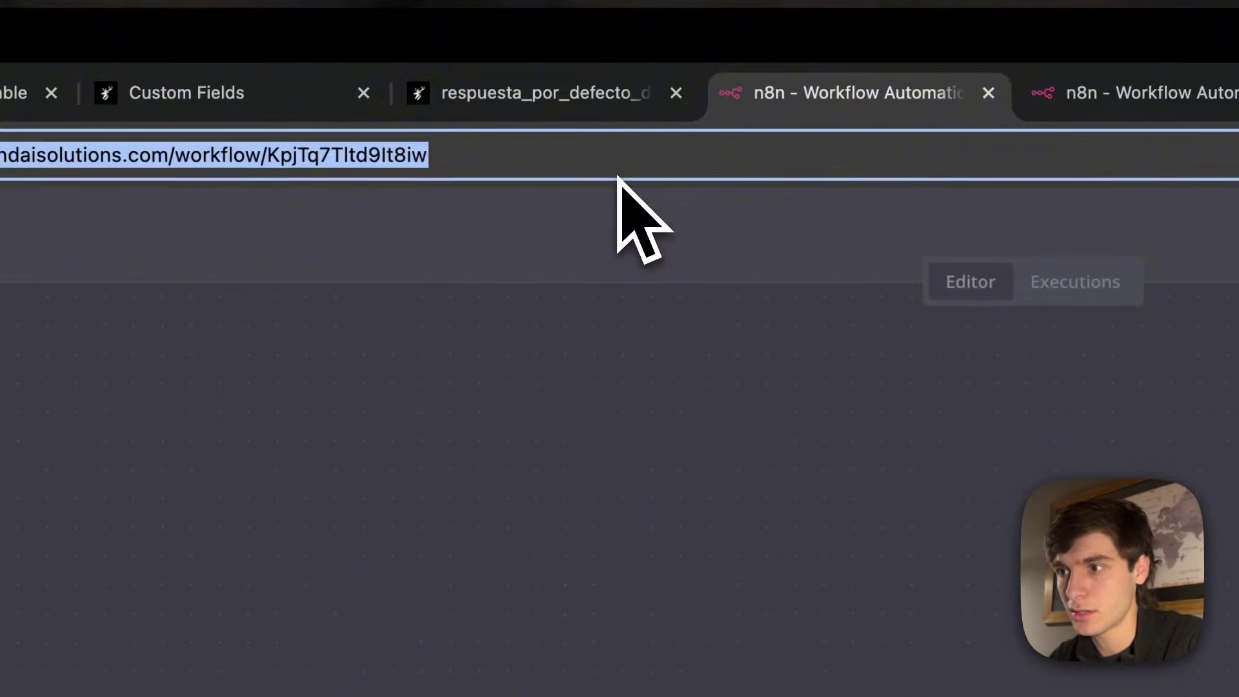
{"action": "key", "text": "Return"}
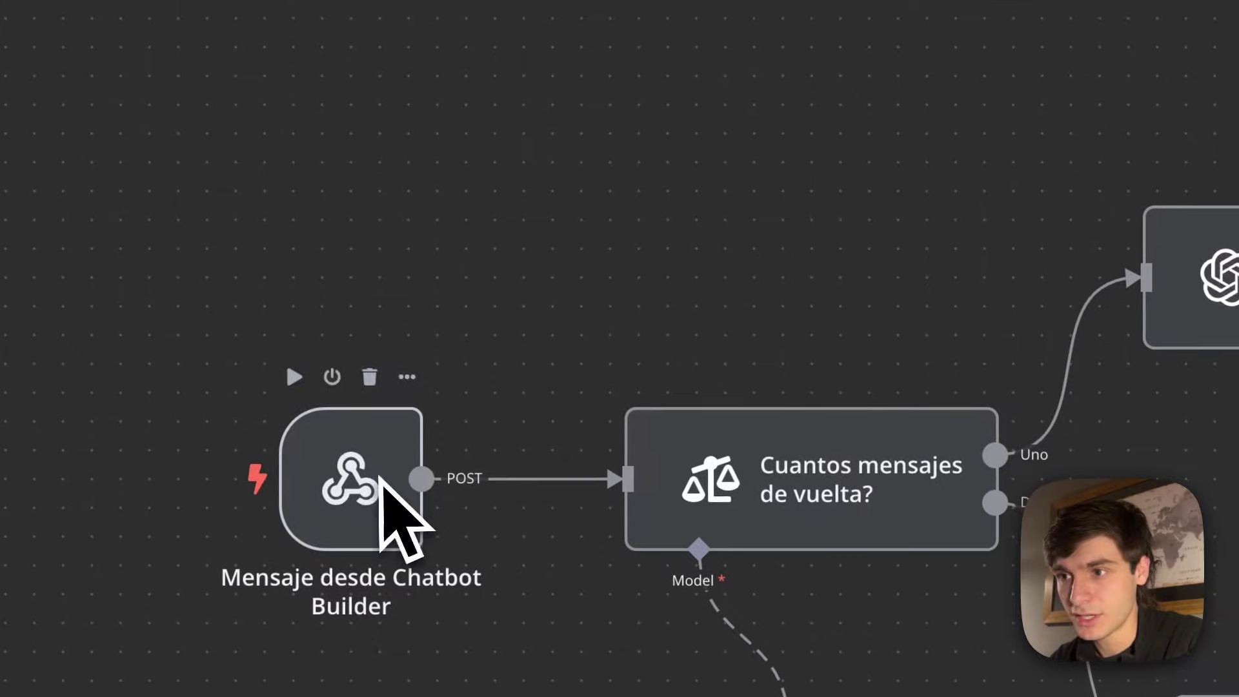
{"action": "scroll", "coordinate": [825, 359], "scroll_direction": "right", "scroll_amount": 3}
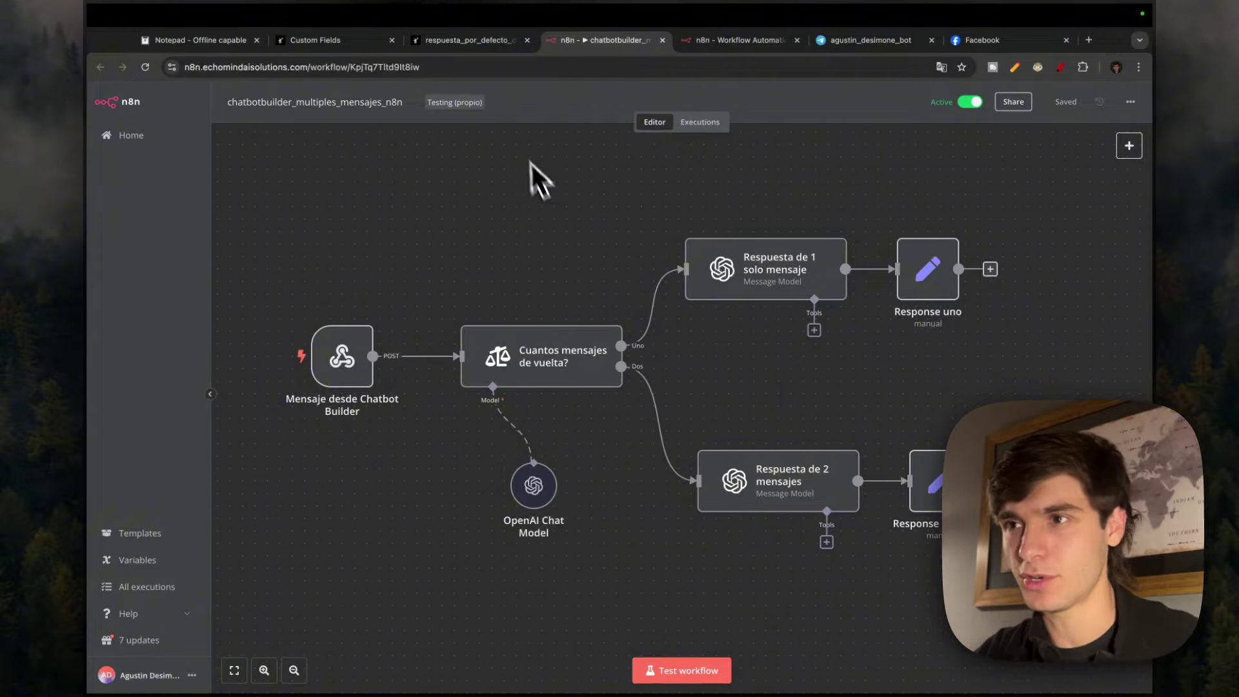
Show the enlarged JSON body sending user_query, user_id, chat_history, nombre, celular and email.
{"action": "left_click", "coordinate": [469, 45]}
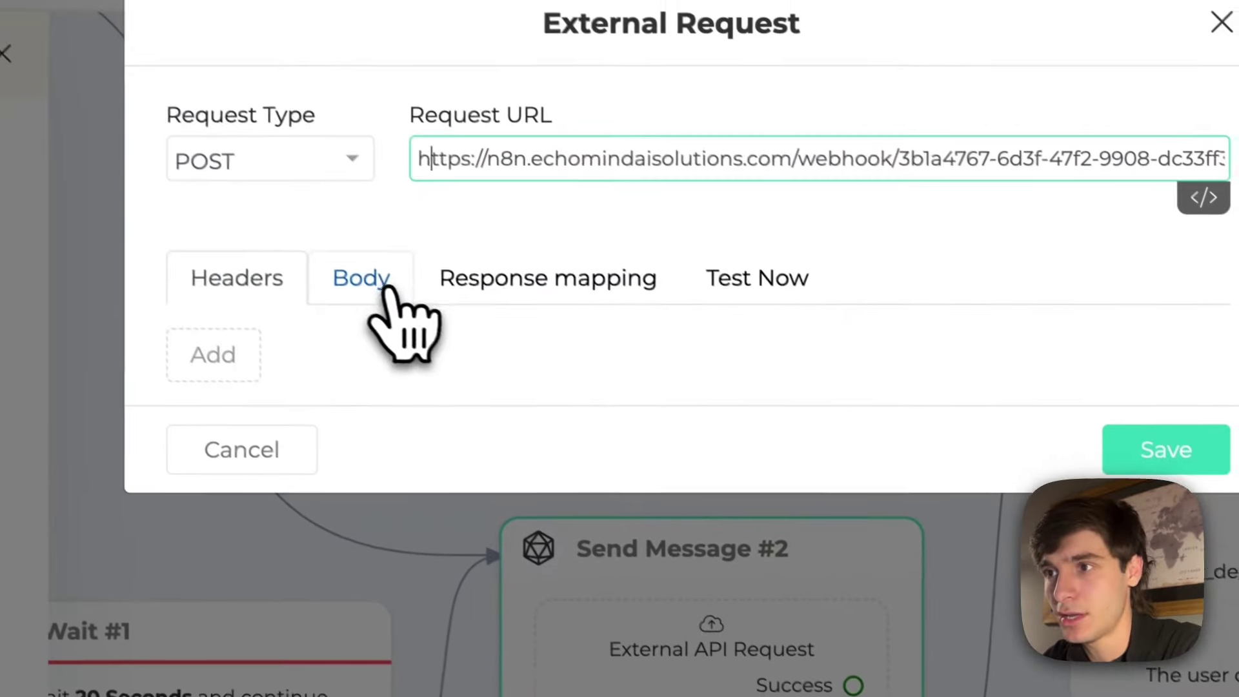
{"action": "left_click", "coordinate": [472, 231]}
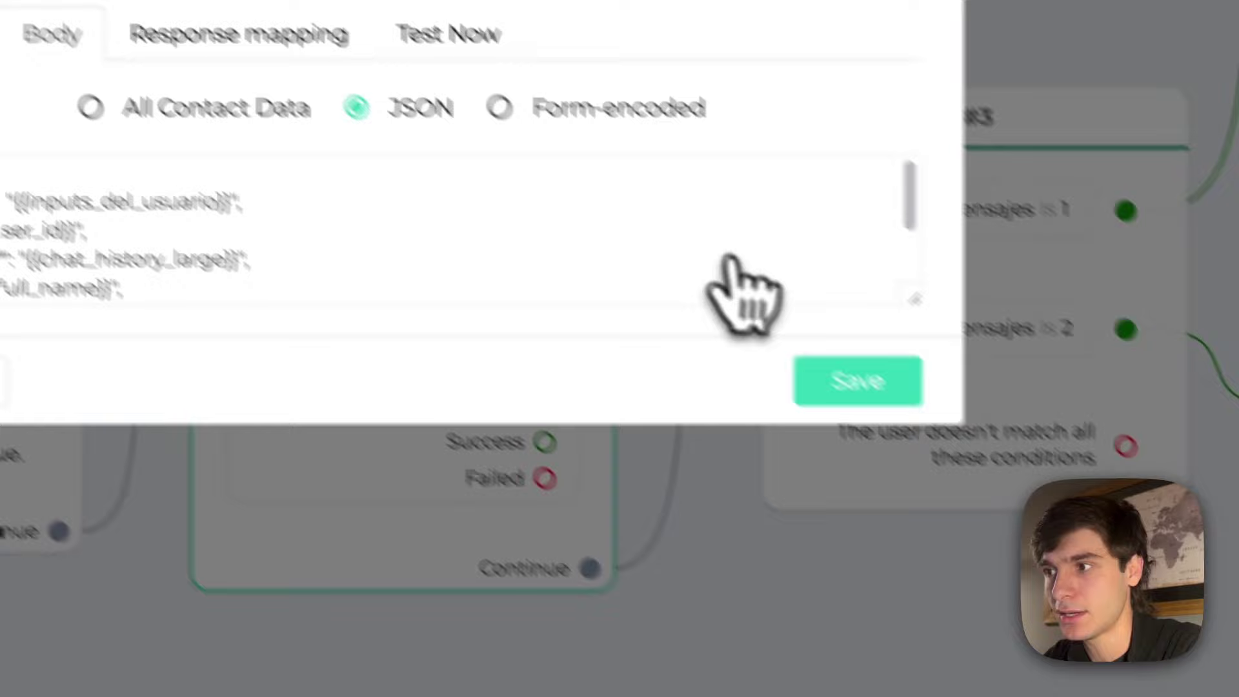
{"action": "left_click_drag", "start_coordinate": [1213, 533], "coordinate": [1213, 696]}
{"action": "left_click", "coordinate": [436, 284]}
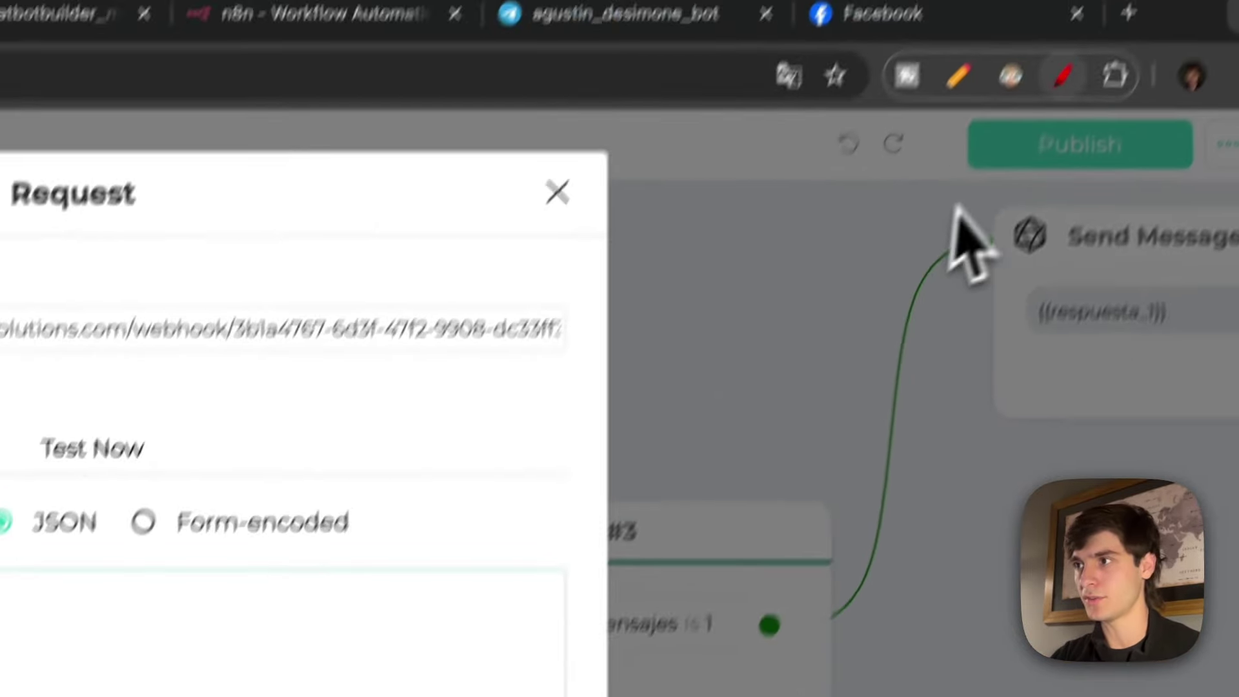
Sketch annotations over the condition node and JSON body, then clear them.
{"action": "left_click", "coordinate": [1229, 0]}
{"action": "left_click_drag", "start_coordinate": [1002, 335], "coordinate": [1002, 0]}
{"action": "mouse_move", "coordinate": [690, 183]}
{"action": "left_mouse_down"}
{"action": "mouse_move", "coordinate": [991, 181]}
{"action": "mouse_move", "coordinate": [741, 596]}
{"action": "mouse_move", "coordinate": [699, 563]}
{"action": "left_mouse_up"}
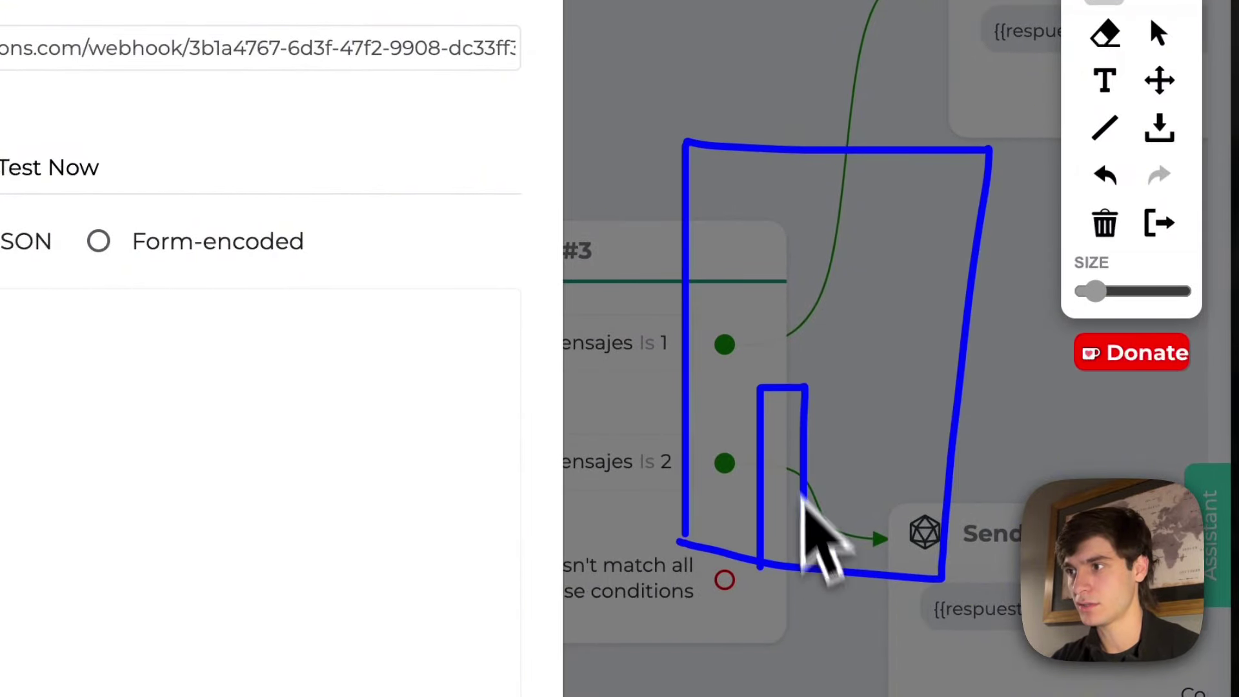
{"action": "mouse_move", "coordinate": [814, 139]}
{"action": "left_mouse_down"}
{"action": "mouse_move", "coordinate": [762, 313]}
{"action": "mouse_move", "coordinate": [675, 298]}
{"action": "left_mouse_up"}
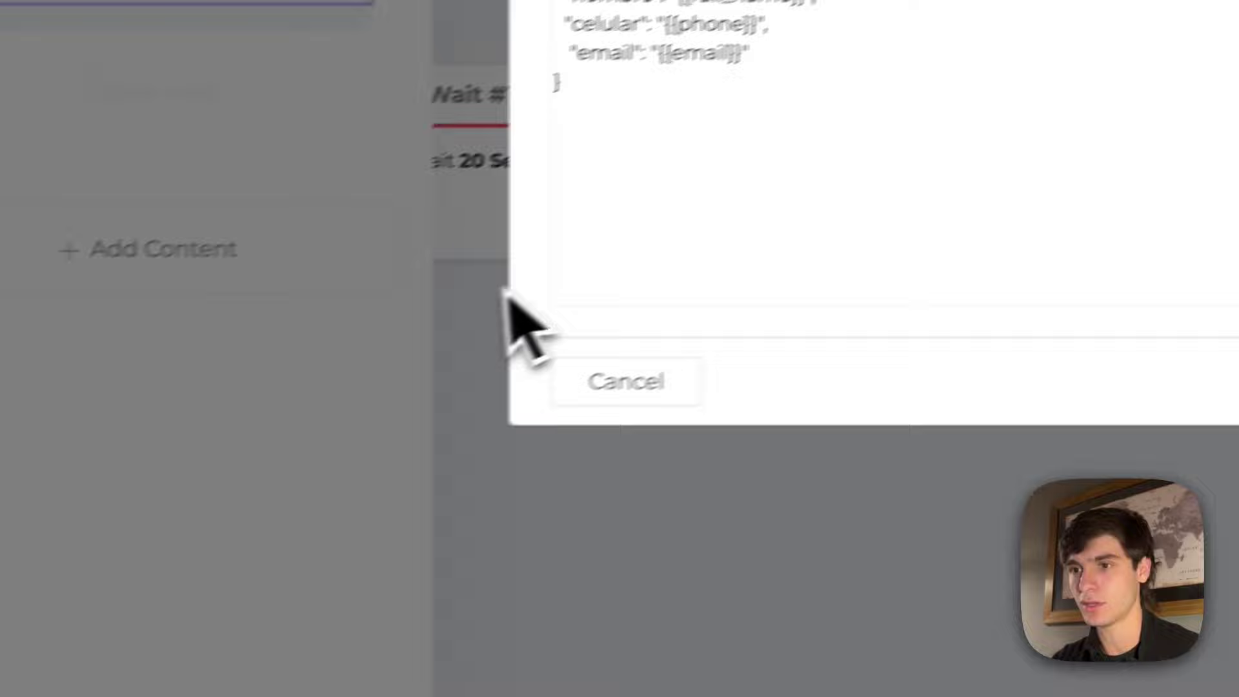
{"action": "mouse_move", "coordinate": [326, 407]}
{"action": "left_mouse_down"}
{"action": "mouse_move", "coordinate": [515, 211]}
{"action": "mouse_move", "coordinate": [316, 446]}
{"action": "left_mouse_up"}
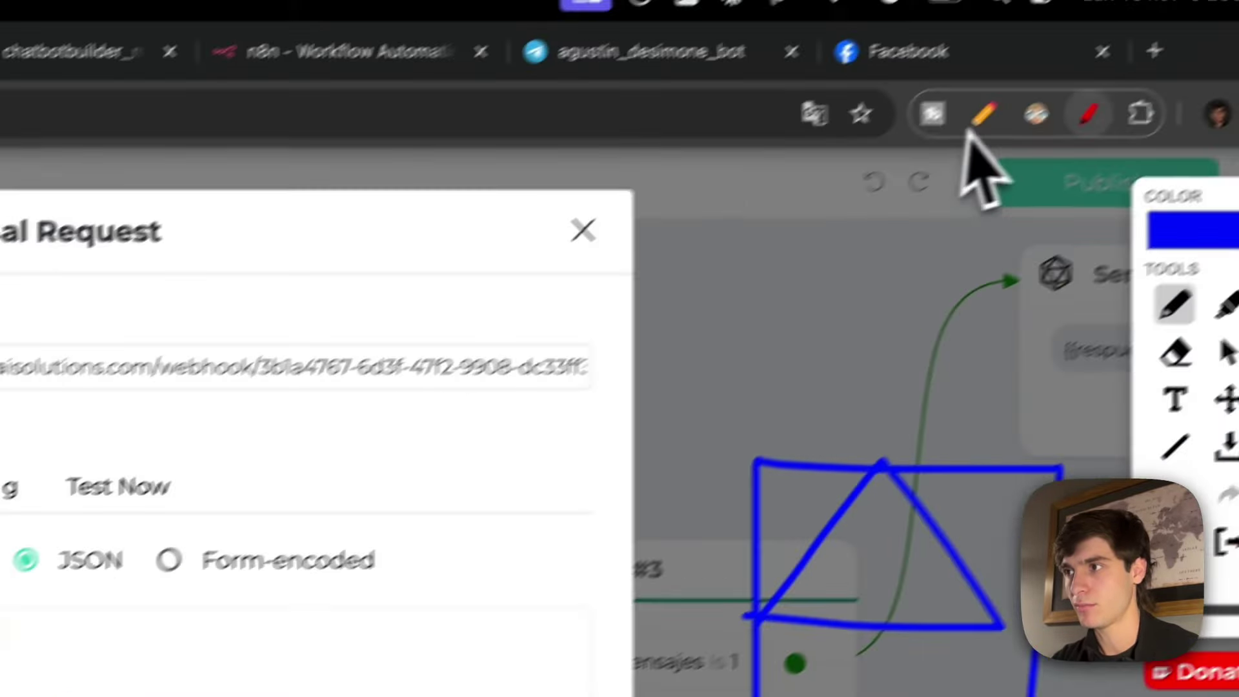
{"action": "left_click", "coordinate": [982, 122]}
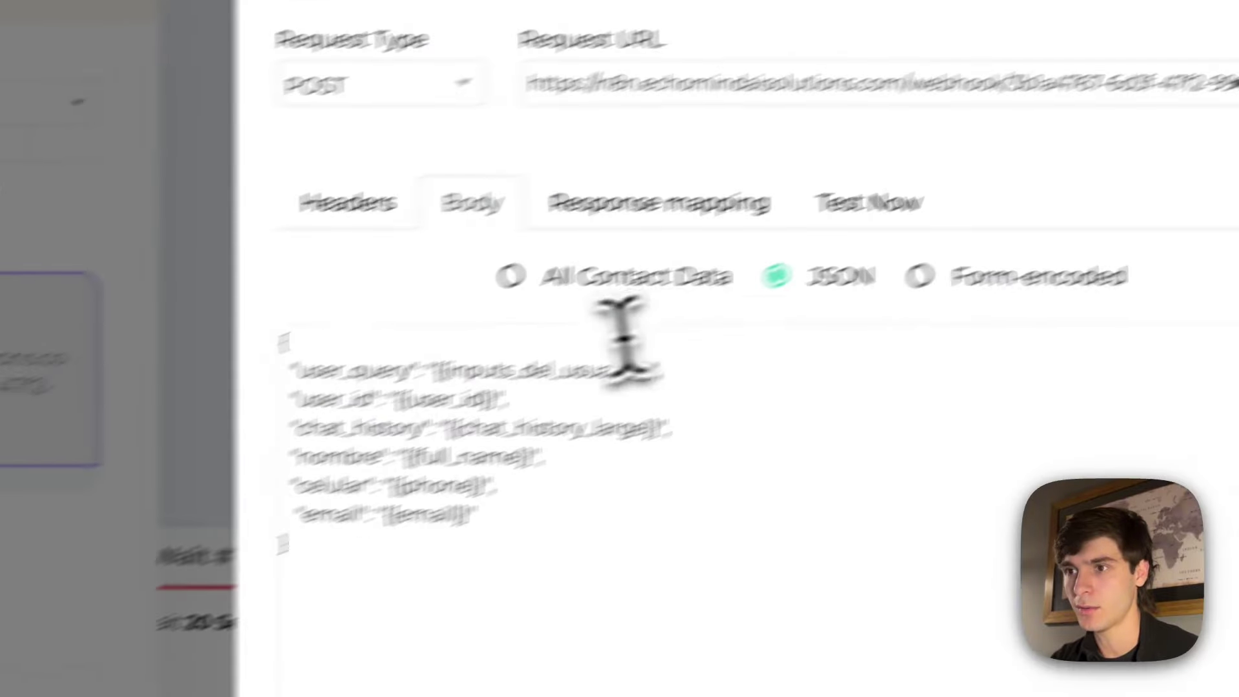
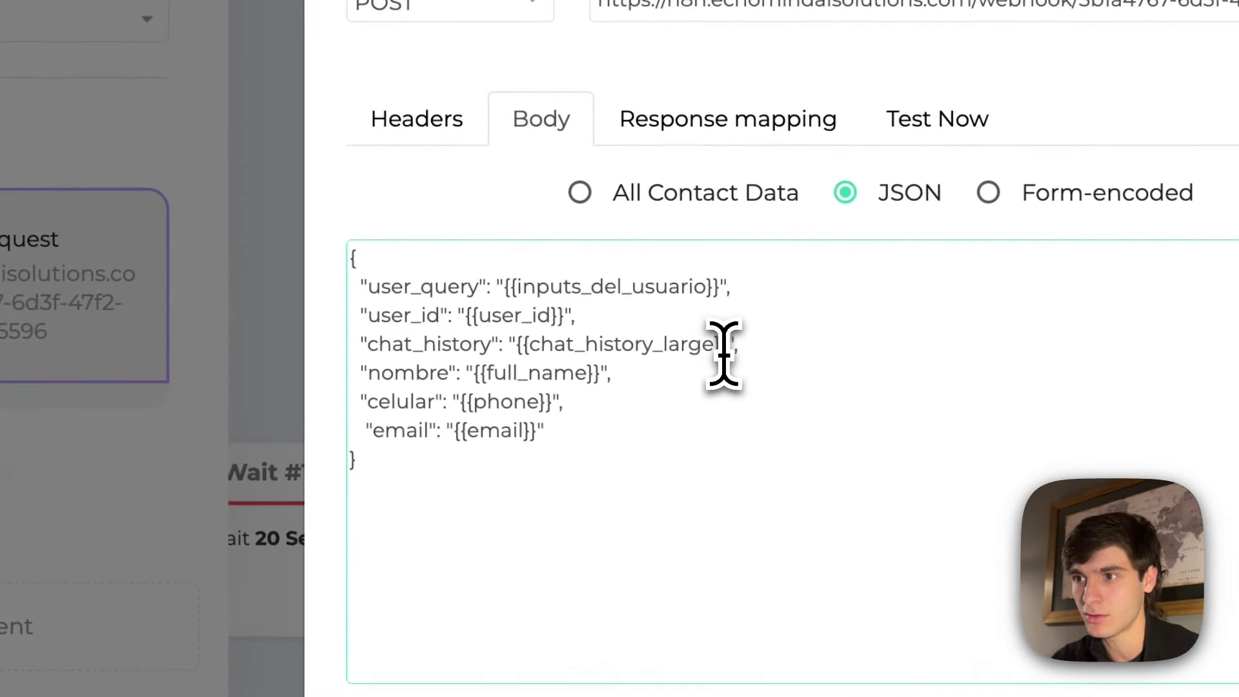
Review the request body's chat_history_large, celular and user_query entries against the n8n workflow.
{"action": "left_click_drag", "start_coordinate": [724, 354], "coordinate": [539, 352]}
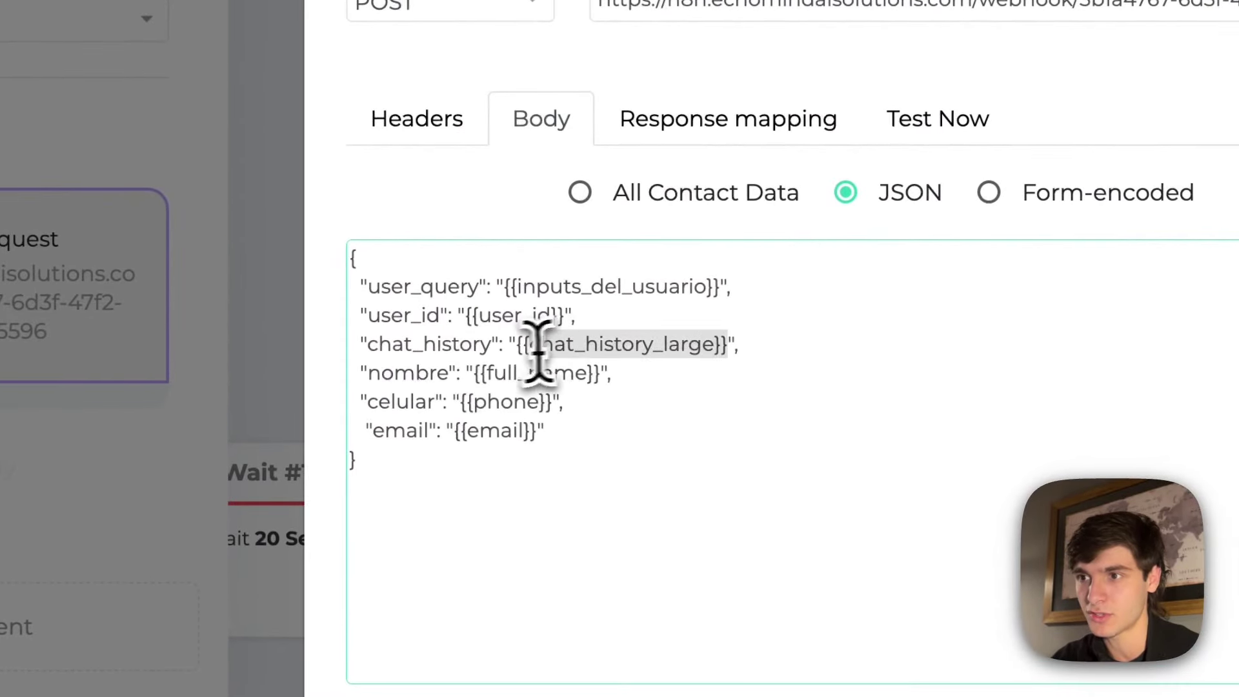
{"action": "left_click", "coordinate": [516, 352]}
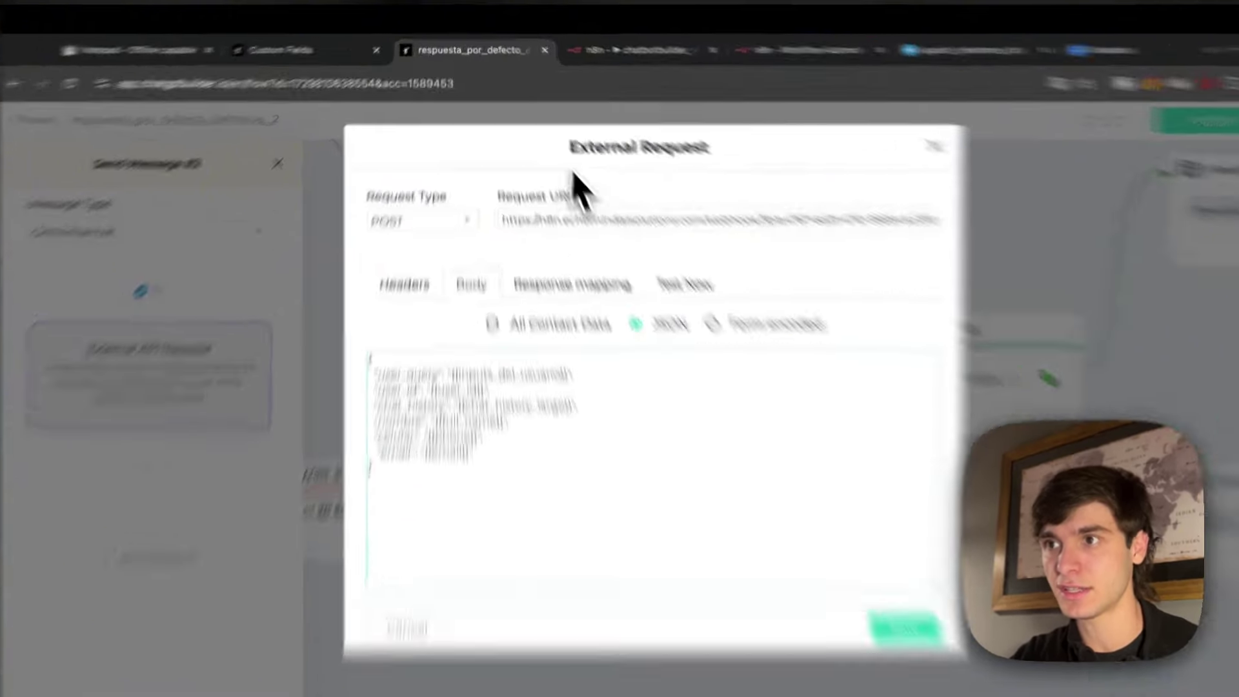
{"action": "left_click", "coordinate": [568, 42]}
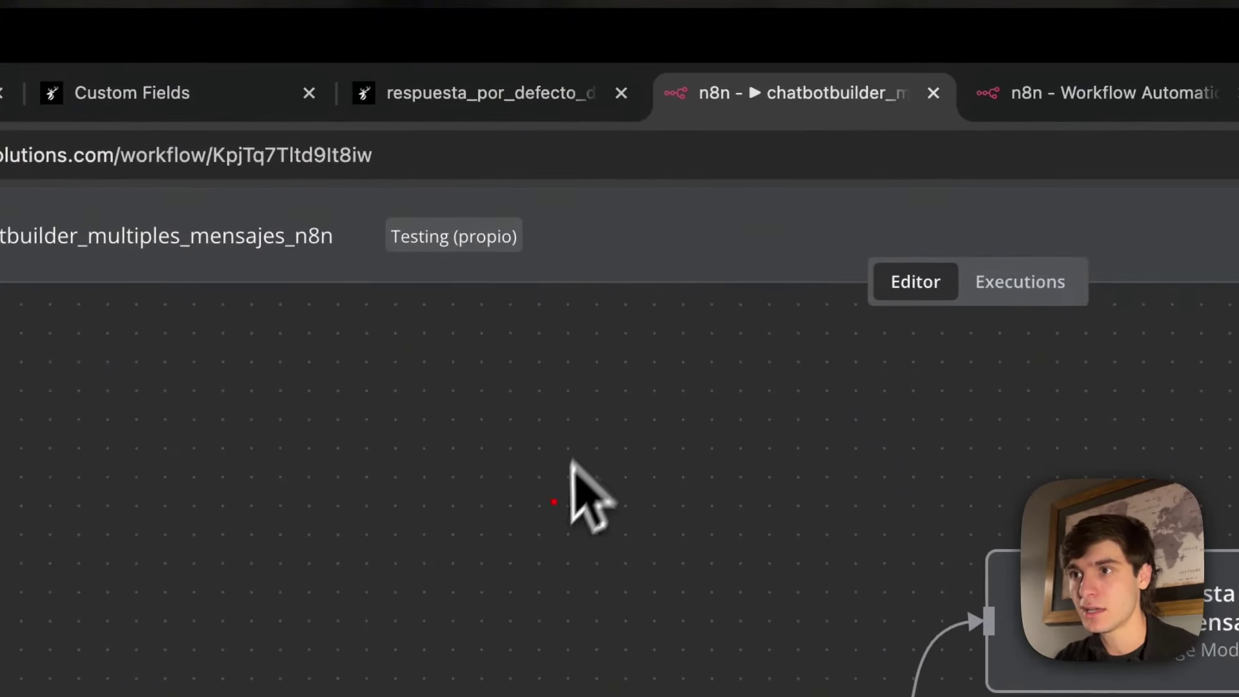
{"action": "left_click", "coordinate": [536, 94]}
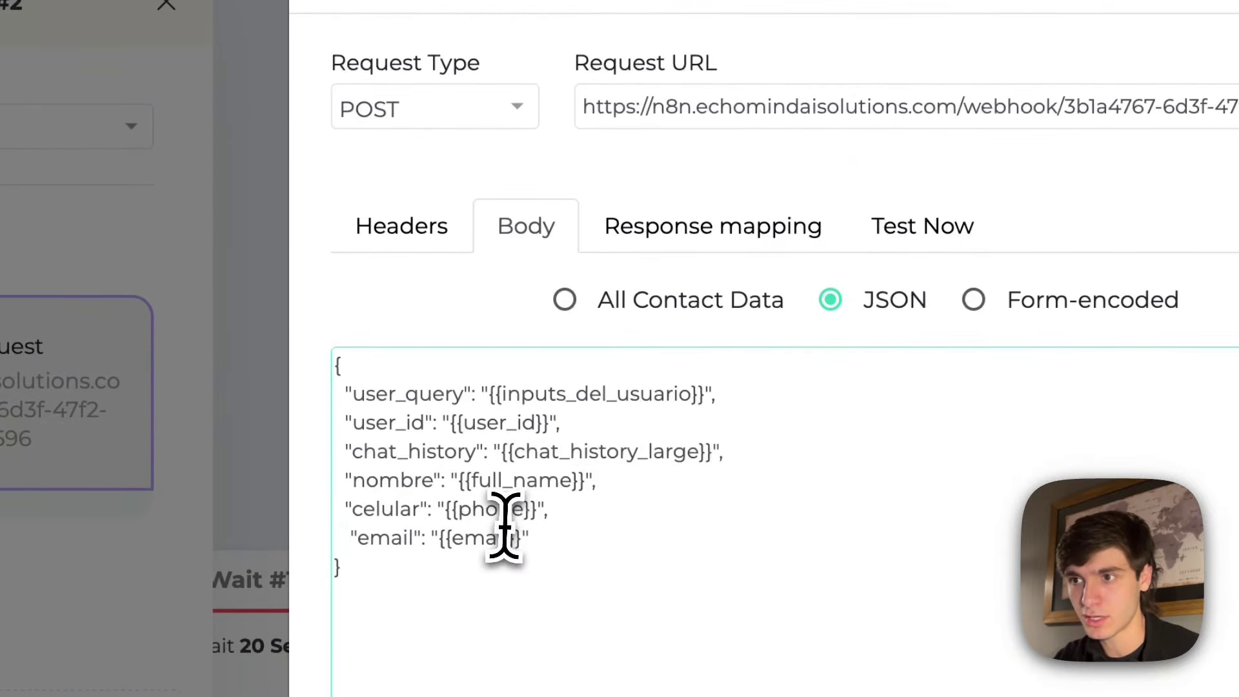
{"action": "left_click_drag", "start_coordinate": [411, 509], "coordinate": [547, 514]}
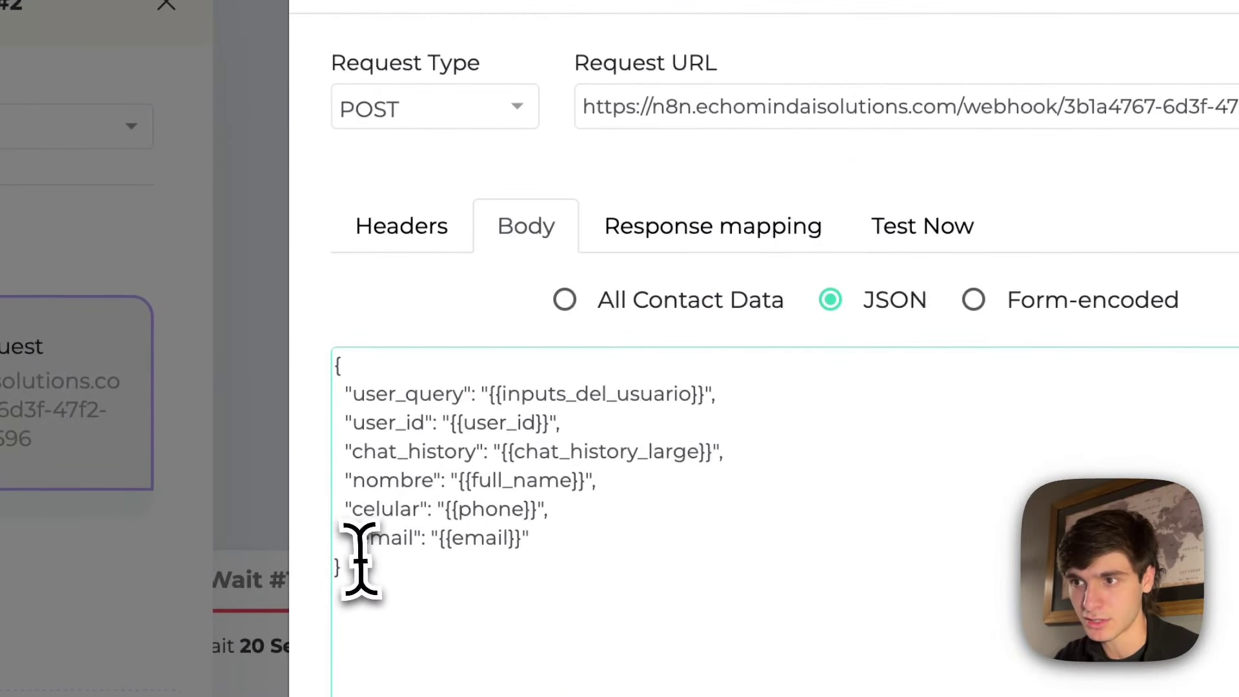
{"action": "left_click_drag", "start_coordinate": [360, 559], "coordinate": [335, 365]}
{"action": "left_click", "coordinate": [343, 380]}
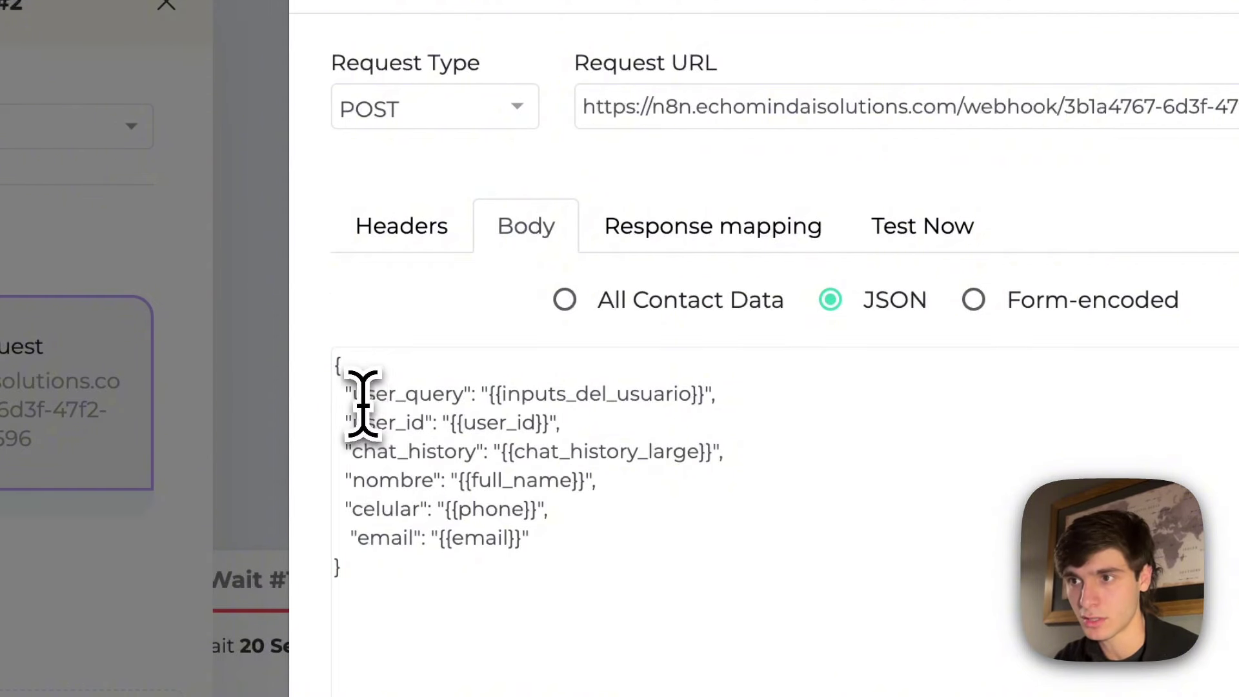
{"action": "left_click_drag", "start_coordinate": [349, 394], "coordinate": [497, 396]}
{"action": "left_click", "coordinate": [501, 394]}
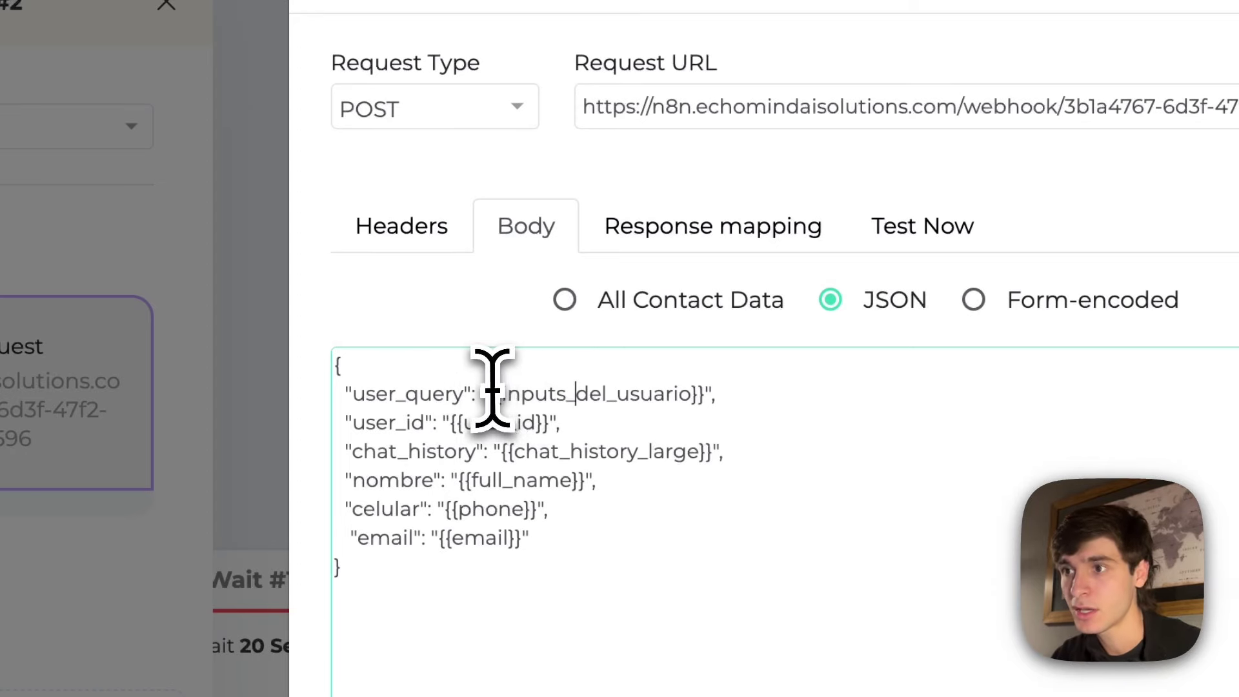
Compare the response mapping with n8n's Response uno responseuno field and add an empty JSONPath row.
{"action": "left_click", "coordinate": [720, 265]}
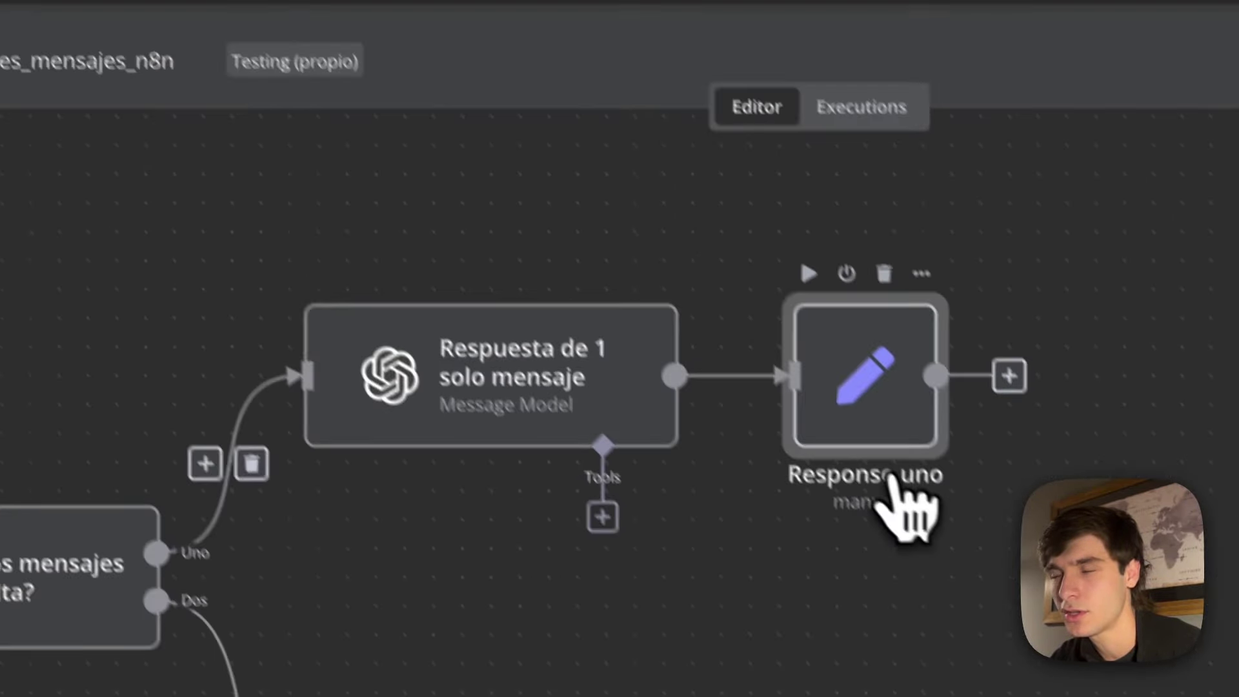
{"action": "double_click", "coordinate": [545, 90]}
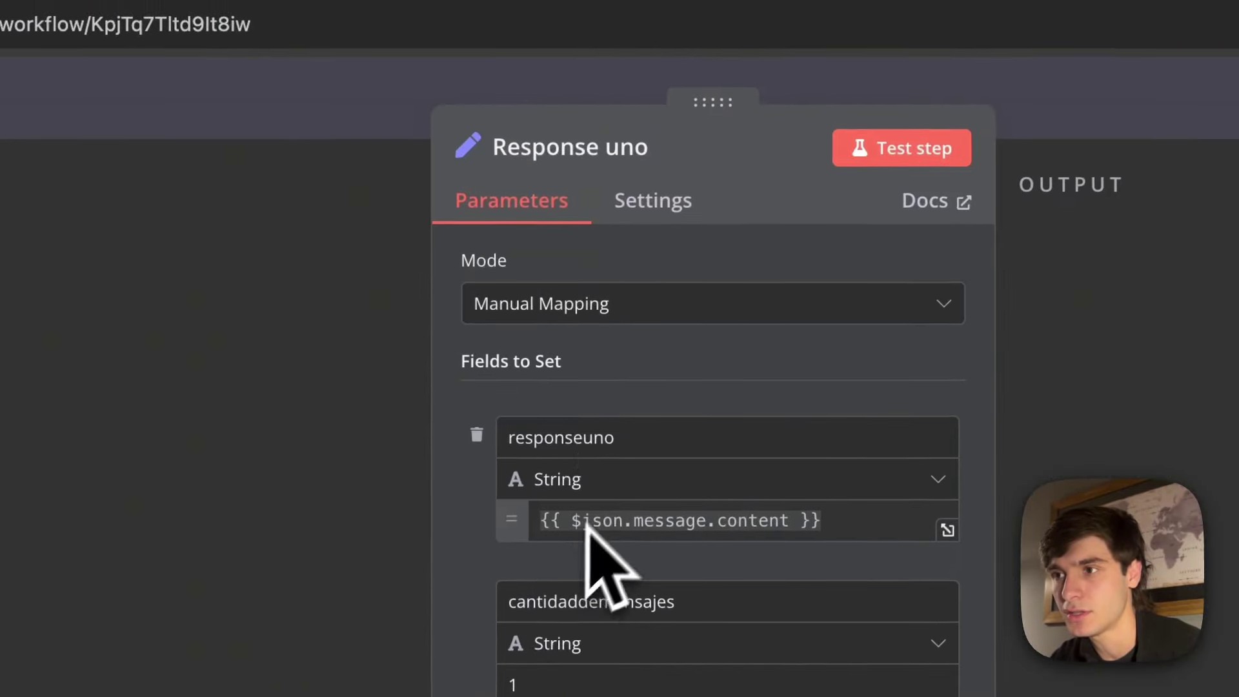
{"action": "left_click", "coordinate": [631, 447]}
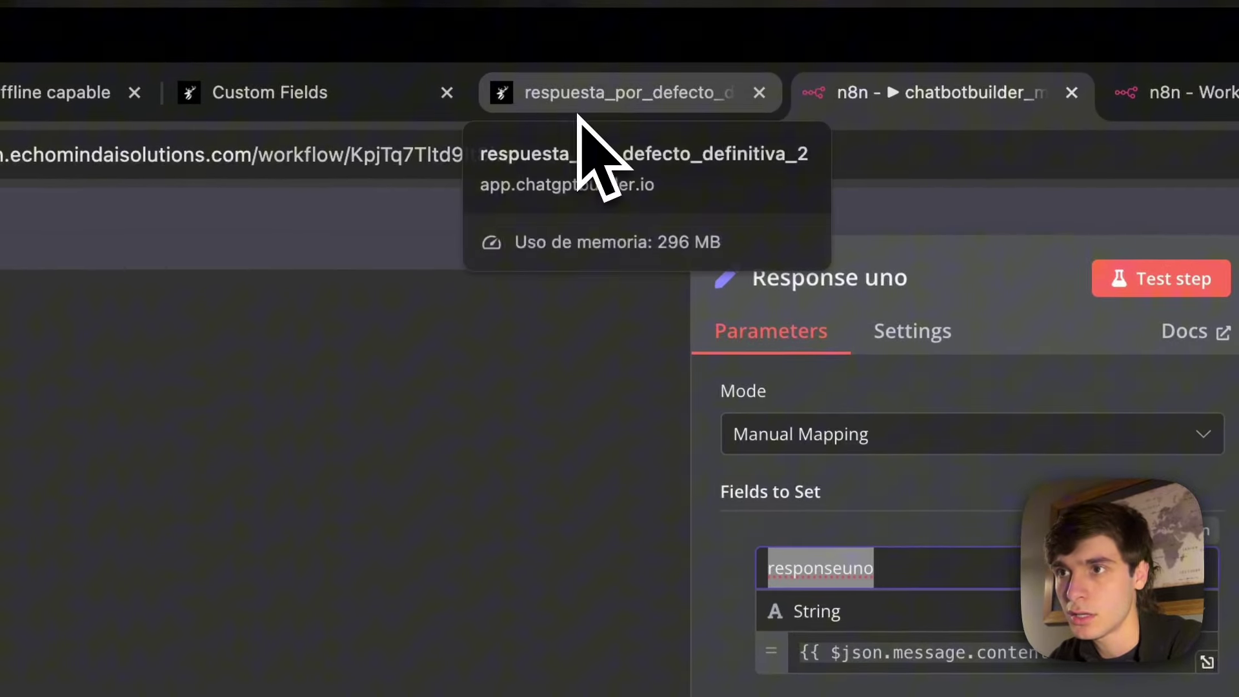
{"action": "left_click", "coordinate": [578, 119]}
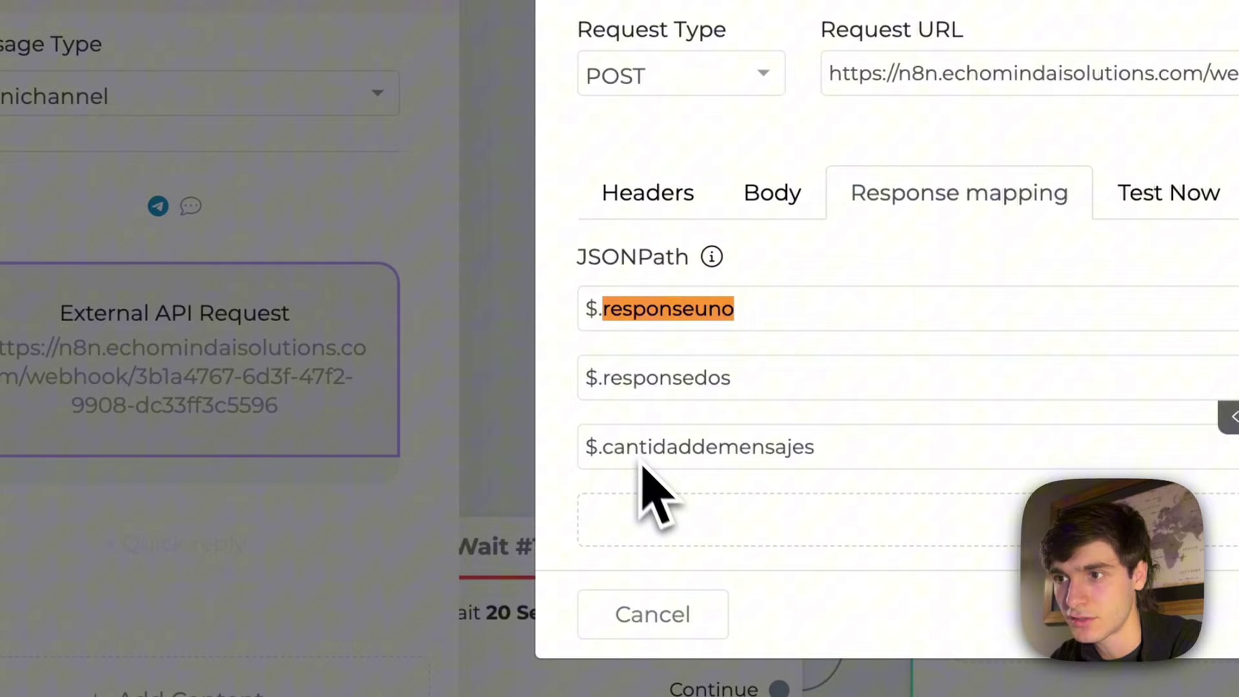
{"action": "left_click", "coordinate": [261, 520]}
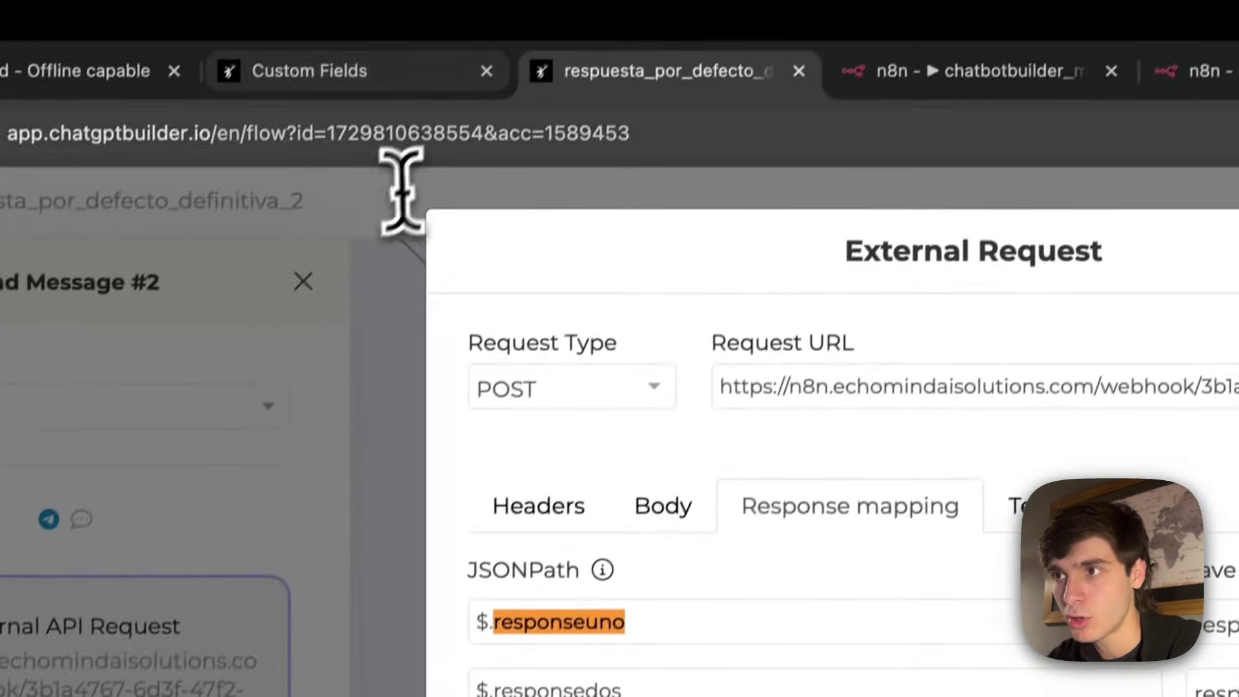
{"action": "left_click", "coordinate": [609, 116]}
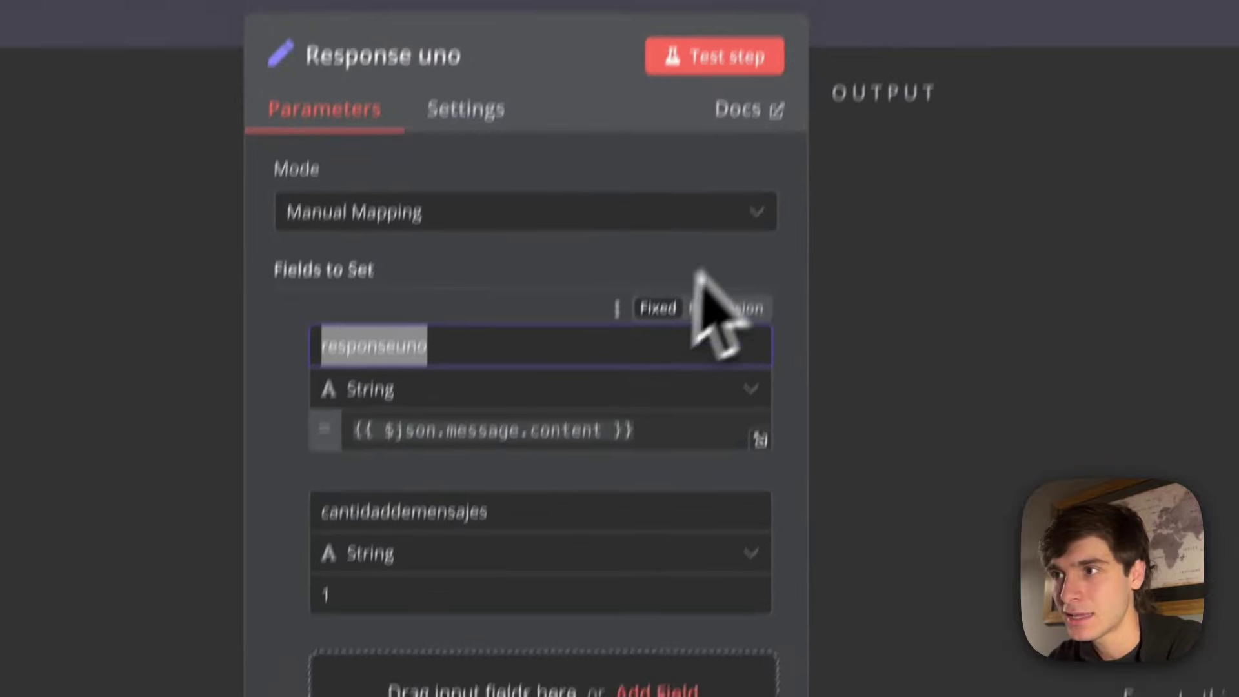
{"action": "key", "text": "Escape"}
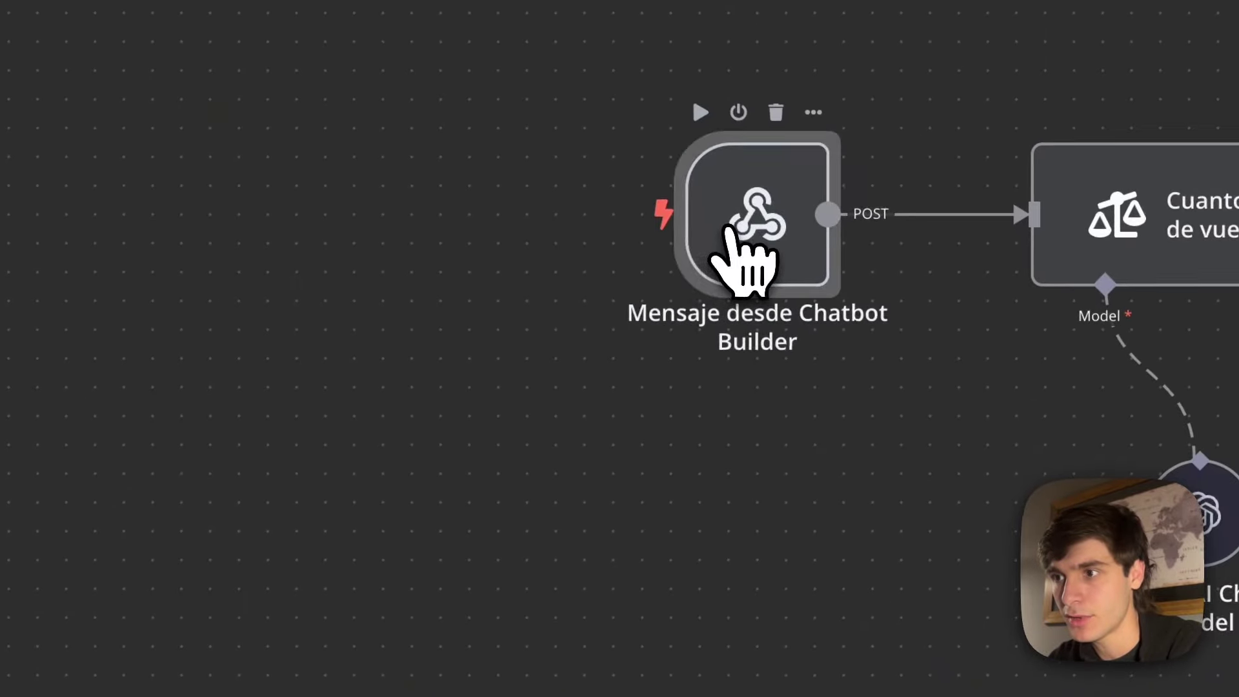
{"action": "double_click", "coordinate": [742, 262]}
{"action": "left_click_drag", "start_coordinate": [458, 431], "coordinate": [270, 431]}
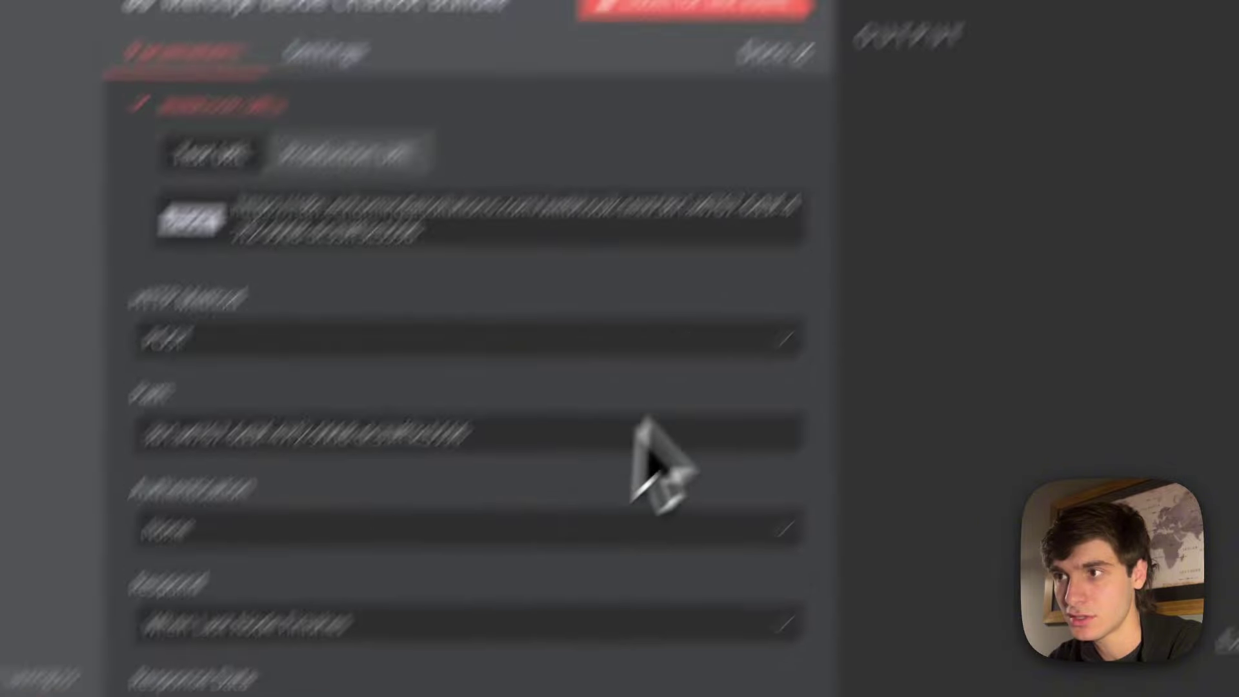
{"action": "key", "text": "Escape"}
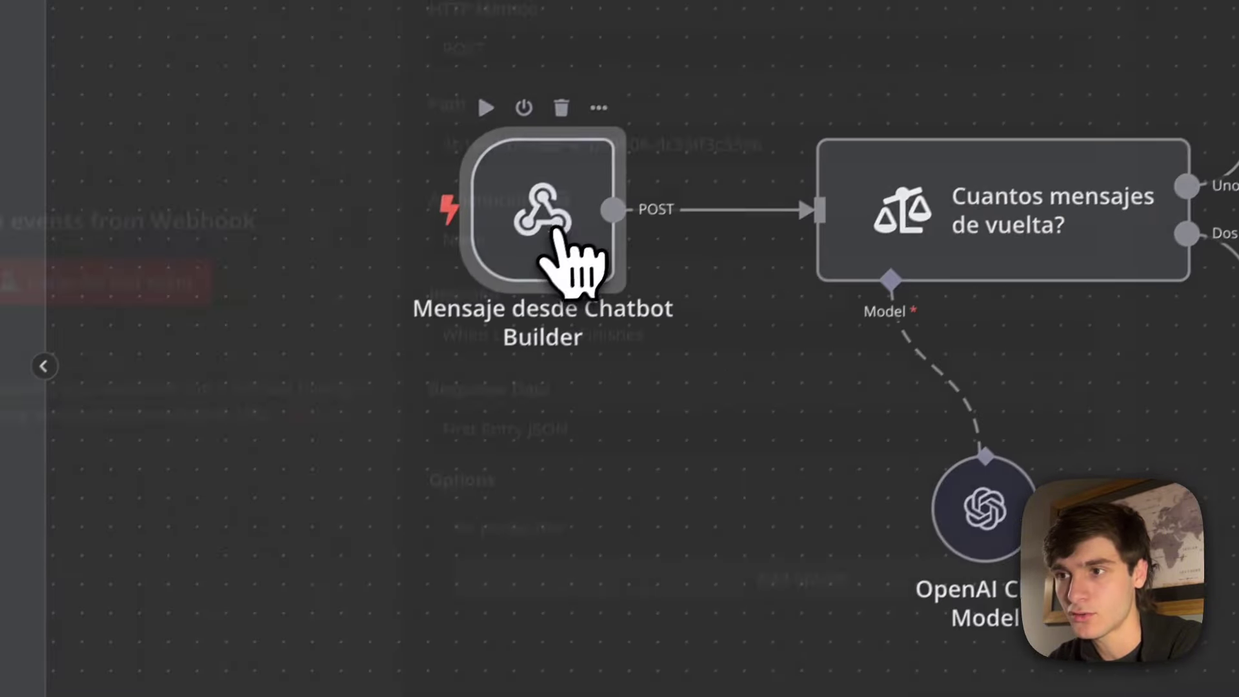
{"action": "double_click", "coordinate": [433, 359]}
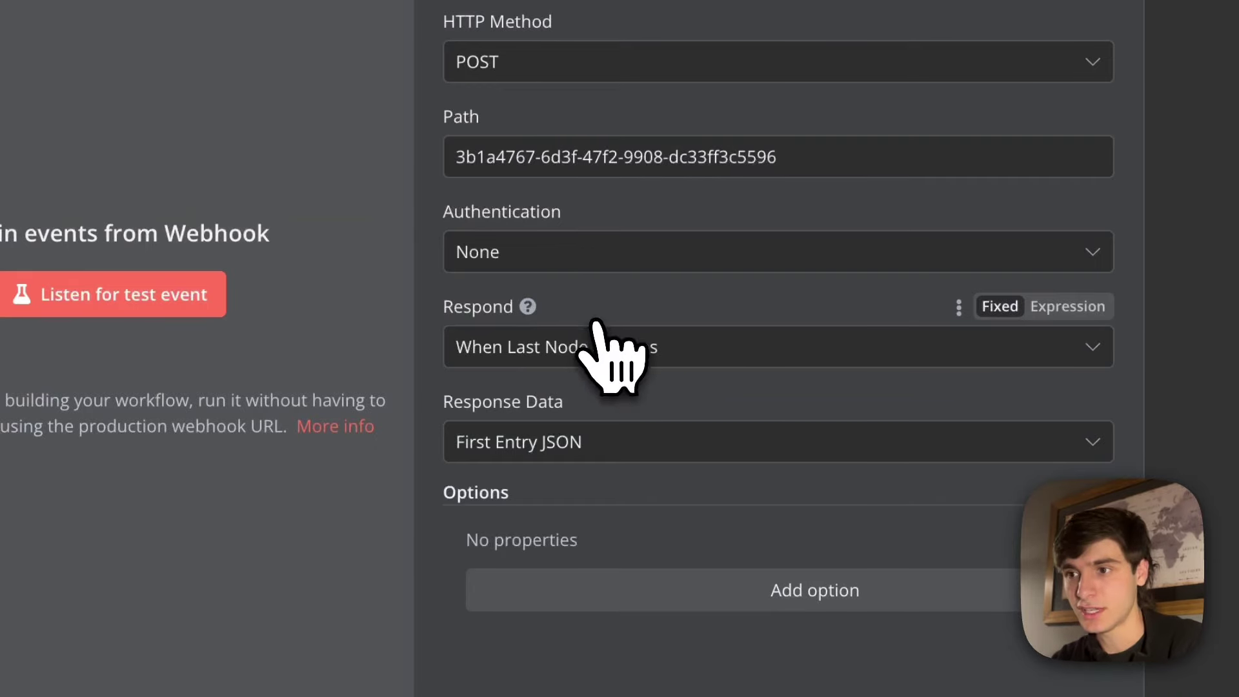
{"action": "left_click", "coordinate": [593, 342]}
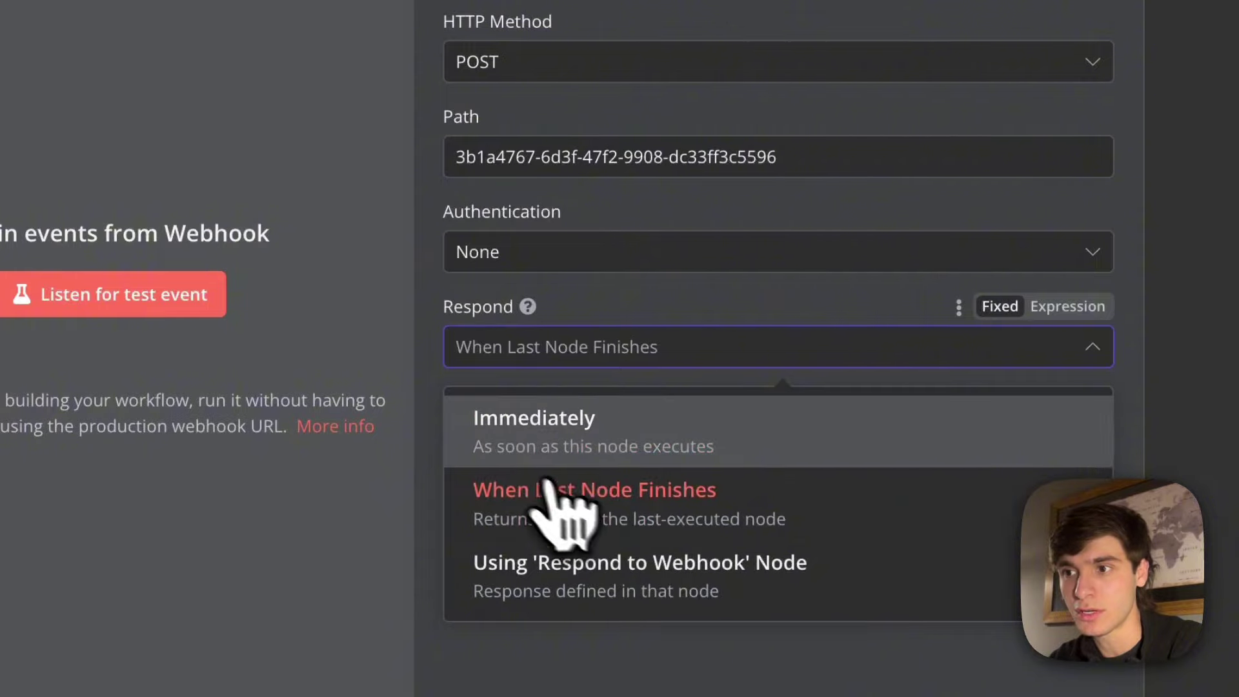
{"action": "left_click", "coordinate": [624, 494]}
{"action": "left_click", "coordinate": [581, 356]}
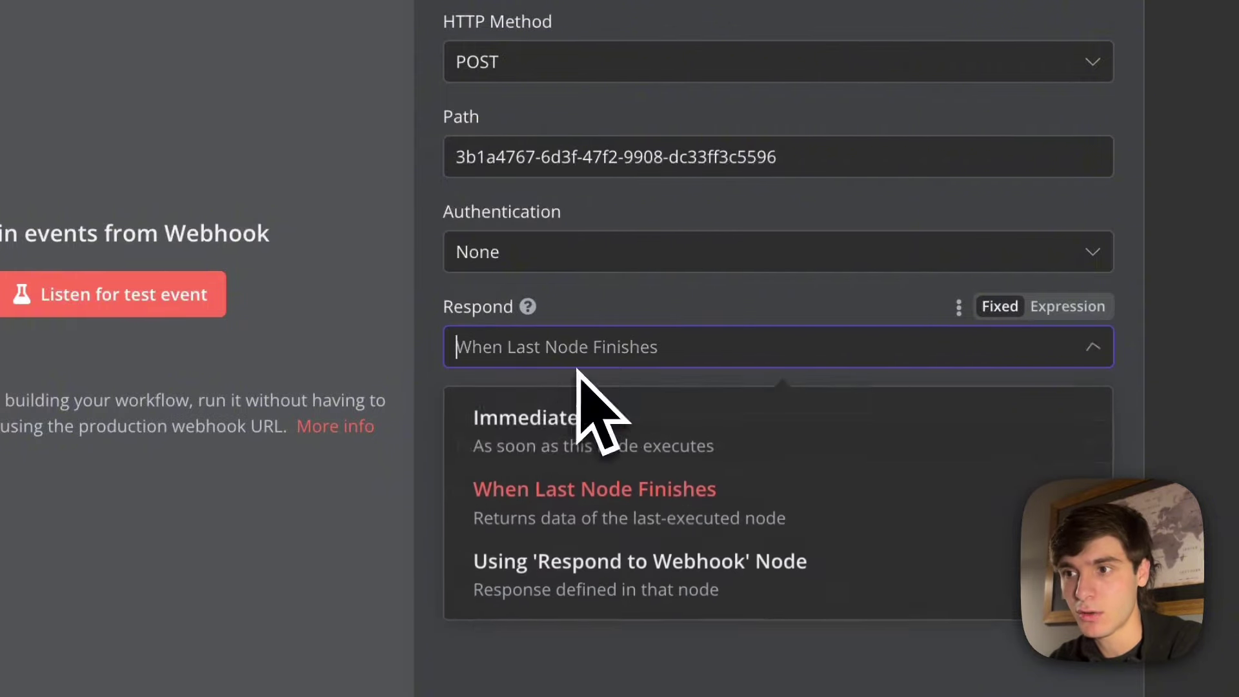
{"action": "key", "text": "Escape"}
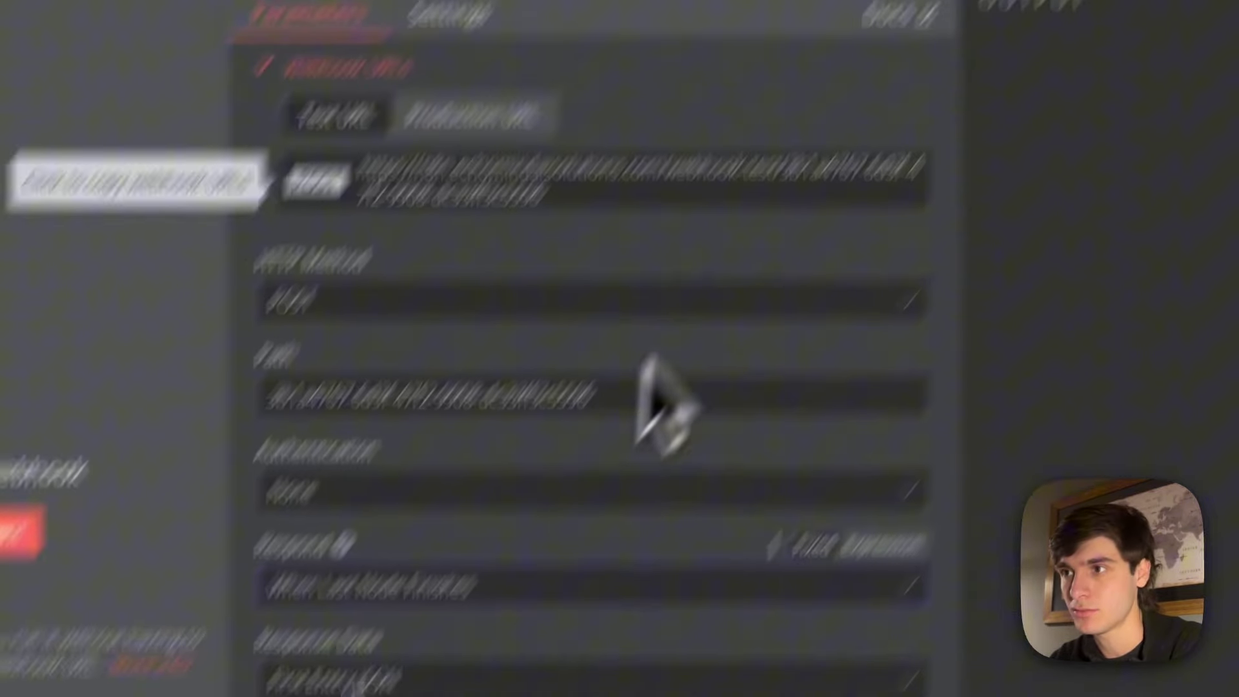
{"action": "key", "text": "Escape"}
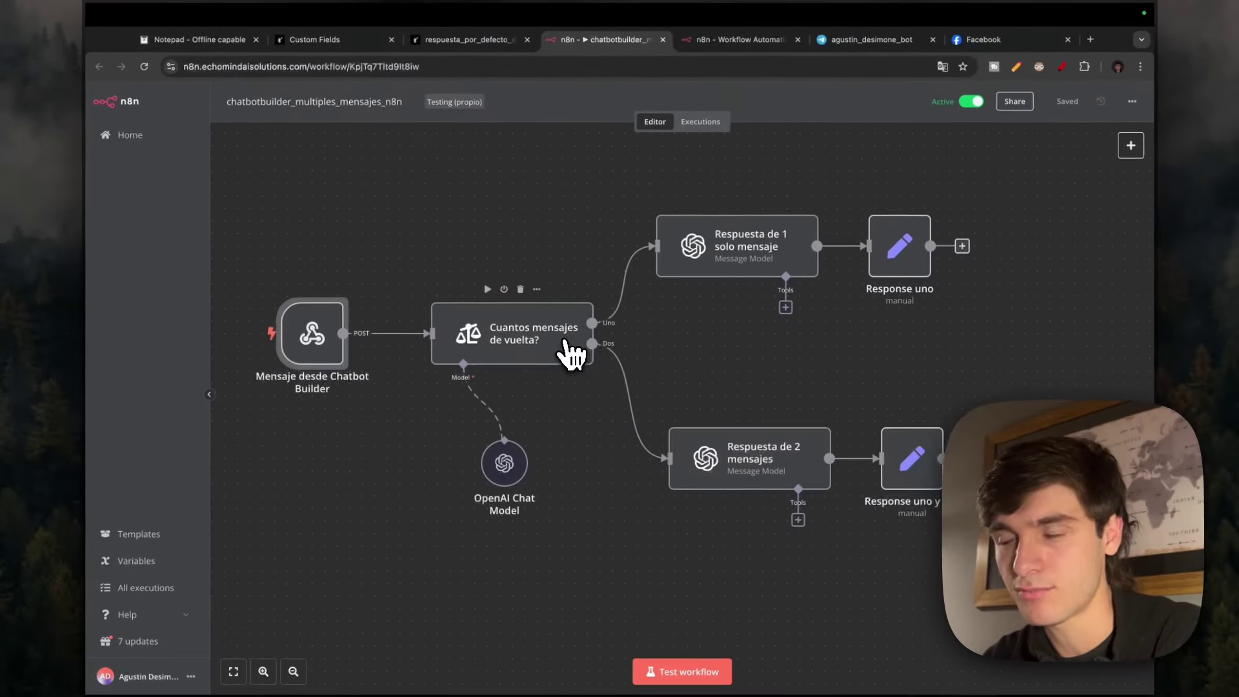
{"action": "scroll", "coordinate": [567, 345], "scroll_direction": "up", "scroll_amount": 2}
{"action": "scroll", "coordinate": [567, 346], "scroll_direction": "right", "scroll_amount": 2}
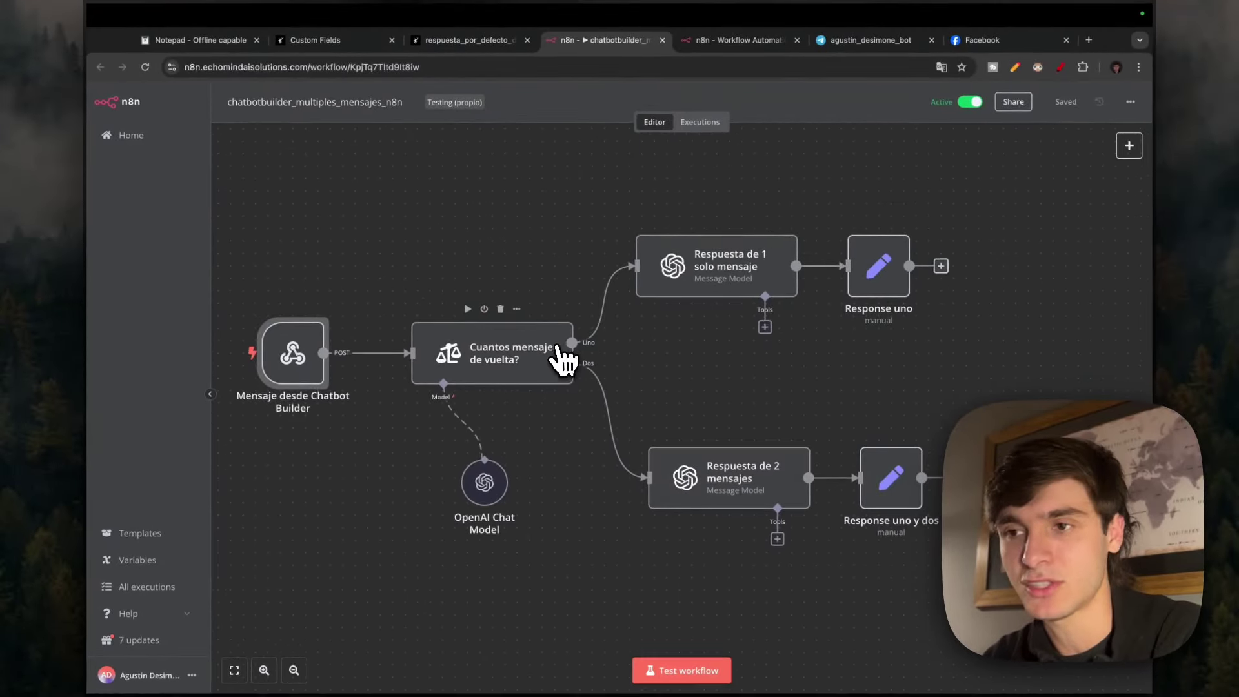
{"action": "scroll", "coordinate": [524, 369], "scroll_direction": "up", "scroll_amount": 2}
{"action": "scroll", "coordinate": [525, 369], "scroll_direction": "right", "scroll_amount": 2}
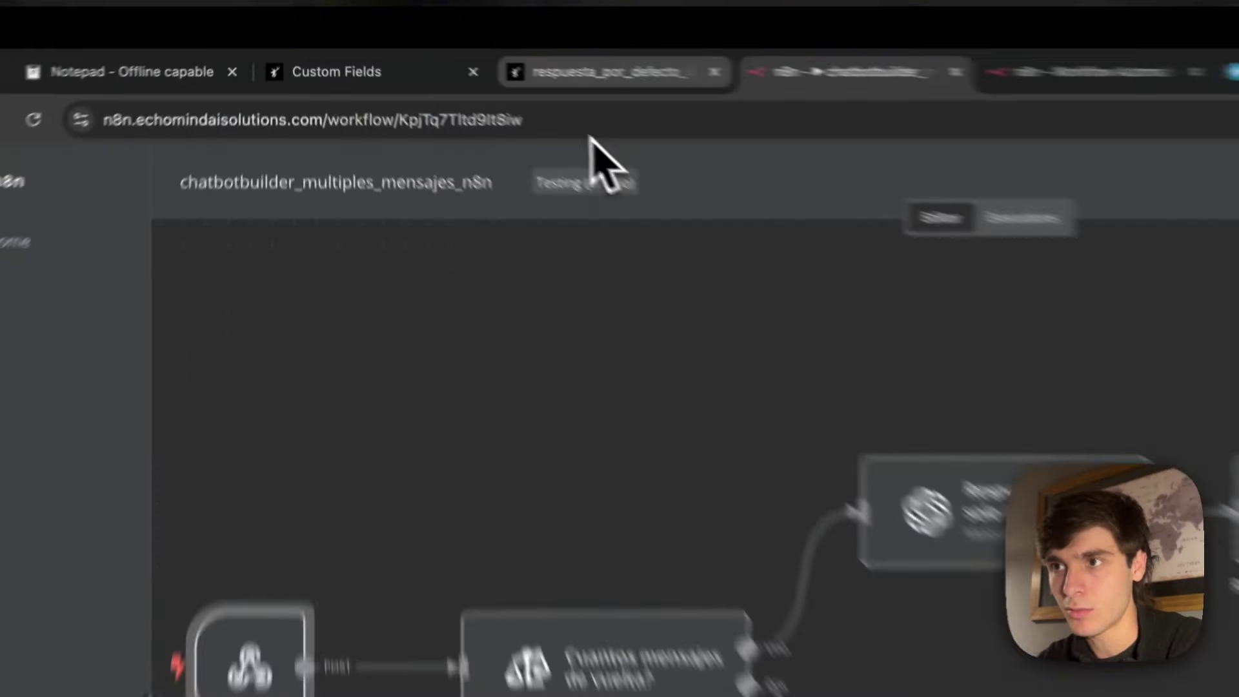
{"action": "left_click", "coordinate": [468, 40]}
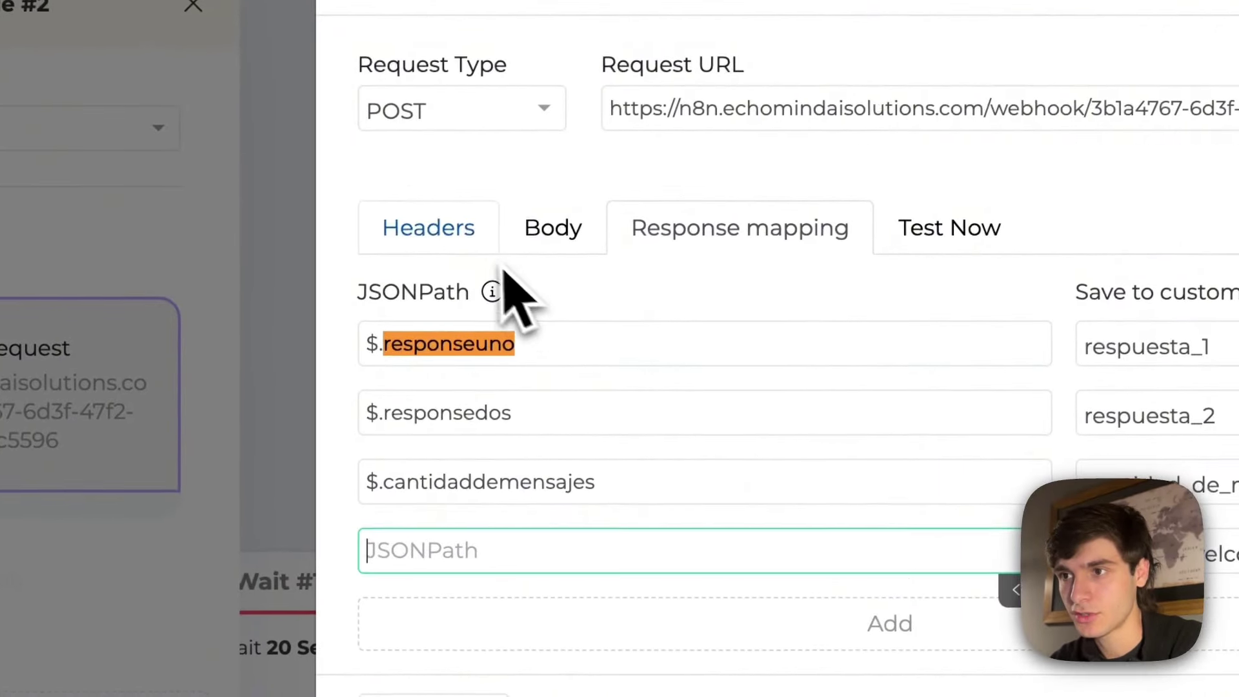
{"action": "left_click", "coordinate": [431, 253]}
{"action": "left_click", "coordinate": [525, 245]}
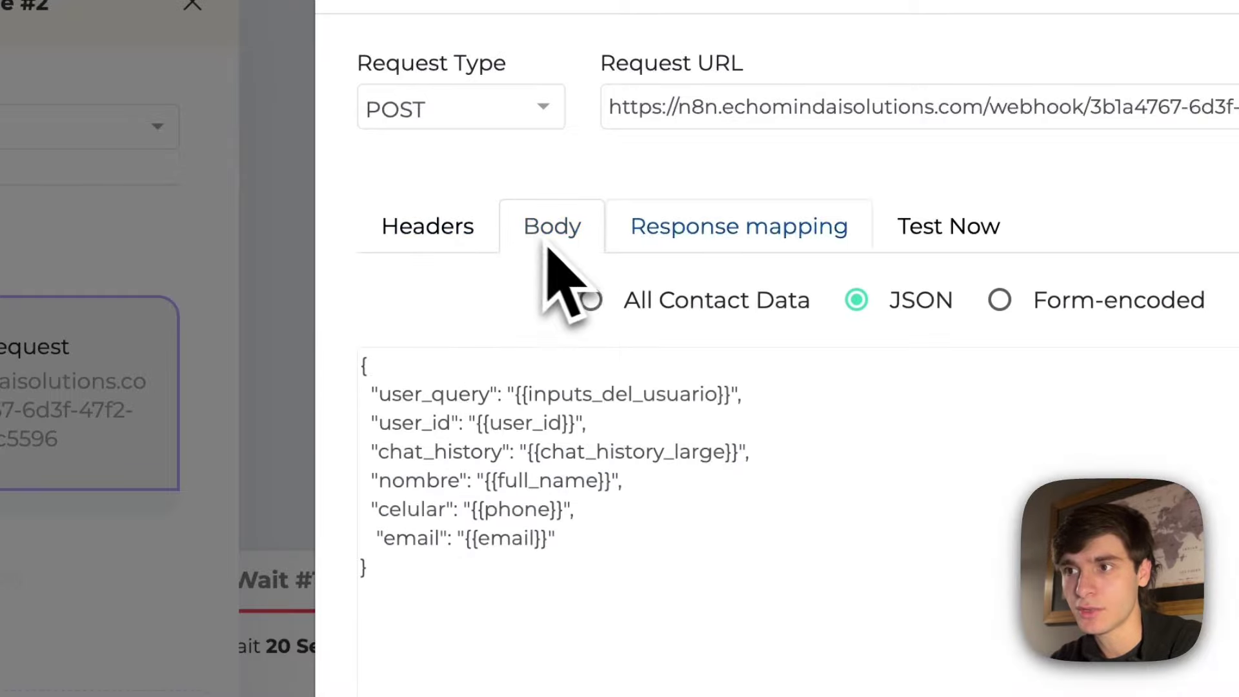
{"action": "key", "text": "super+a"}
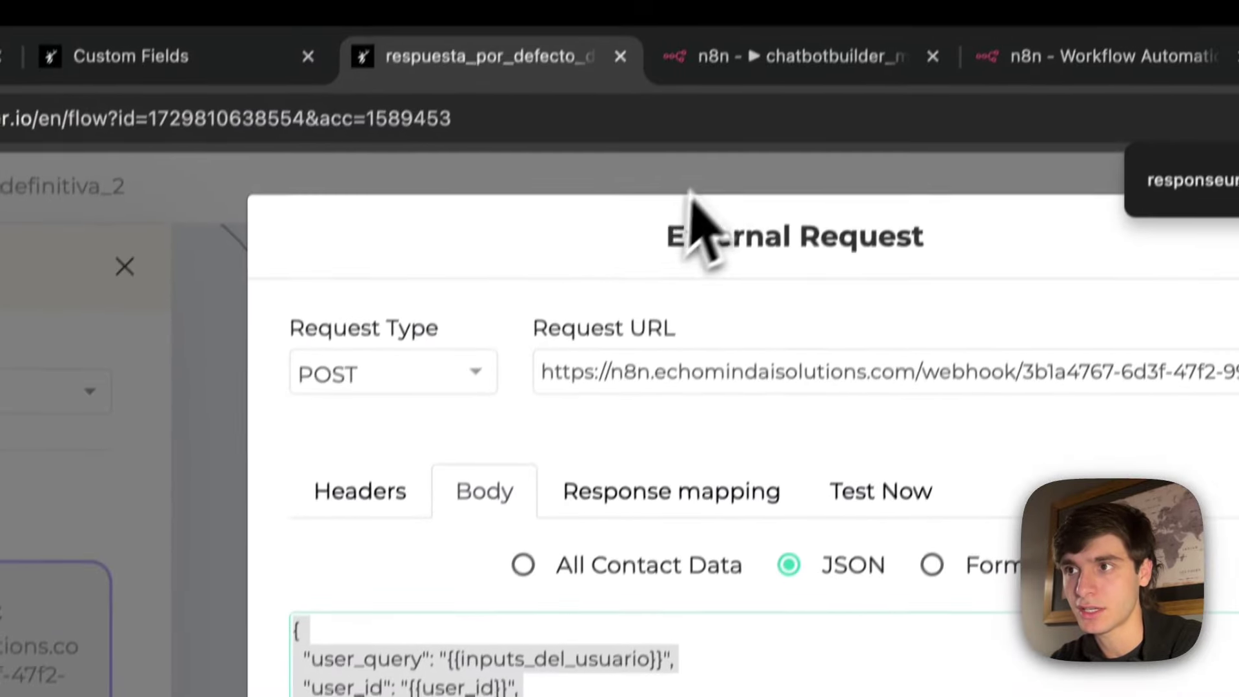
{"action": "left_click", "coordinate": [762, 110]}
{"action": "left_click", "coordinate": [768, 90]}
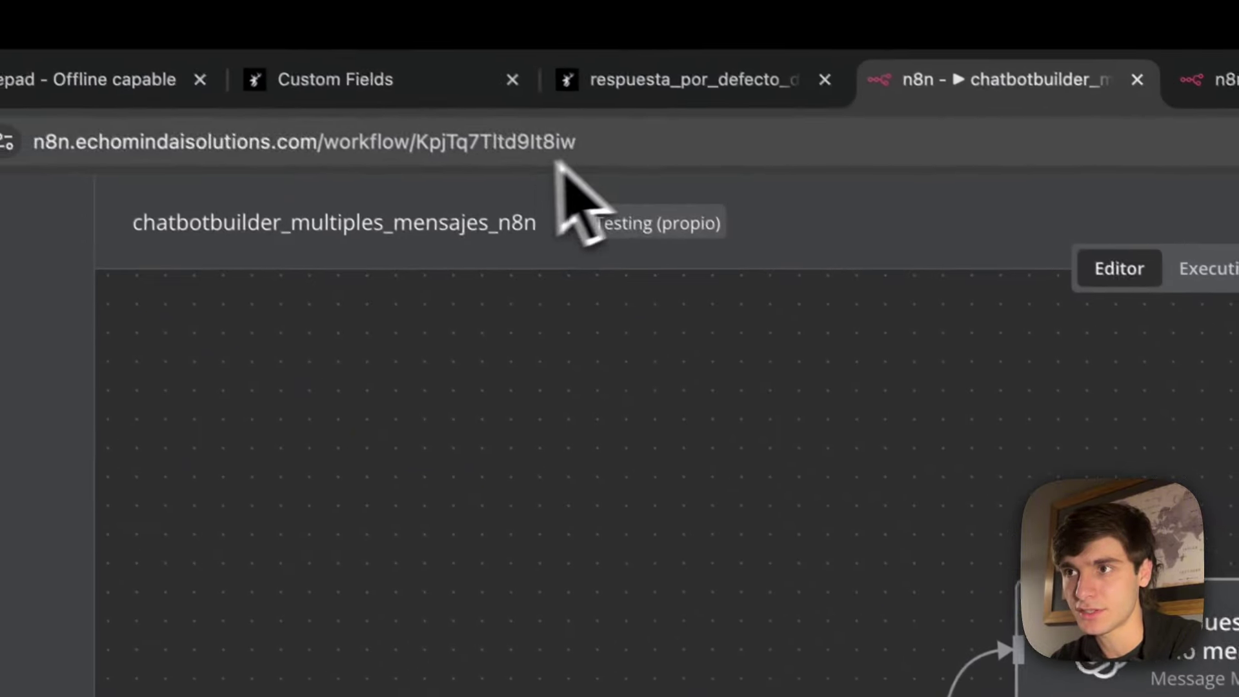
{"action": "left_click", "coordinate": [710, 93]}
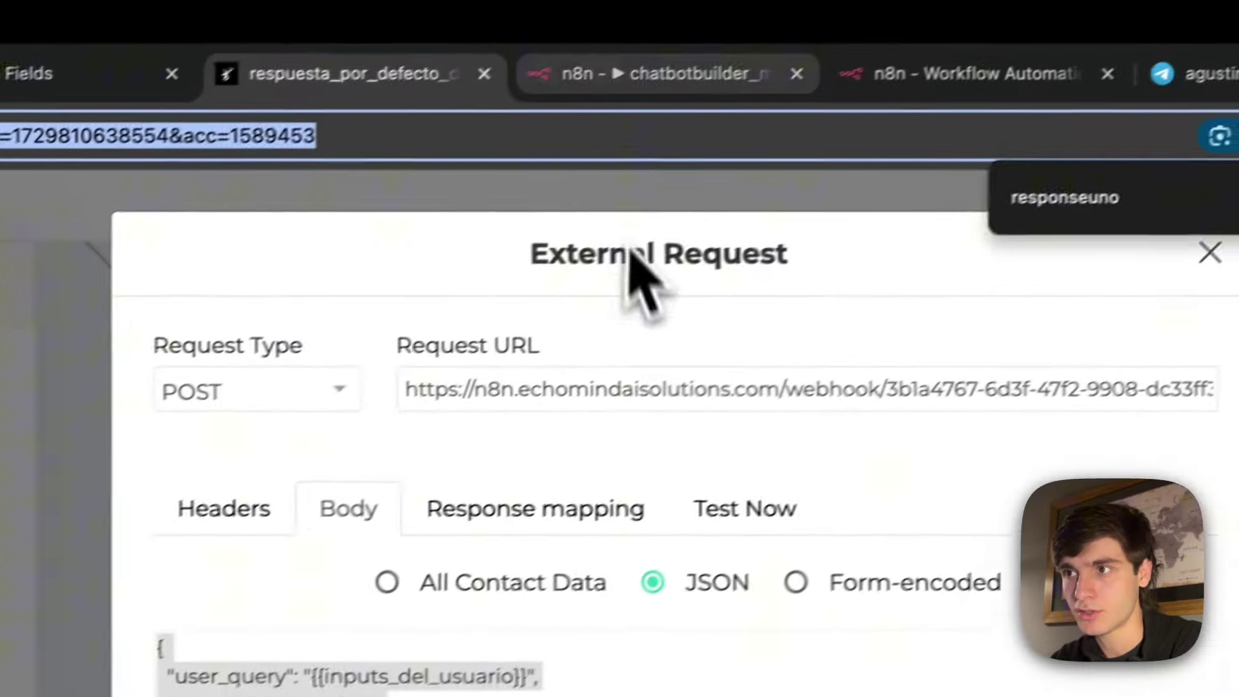
Test the External Request, getting status 200 with a responseuno greeting and cantidaddemensajes 1.
{"action": "left_click", "coordinate": [988, 90]}
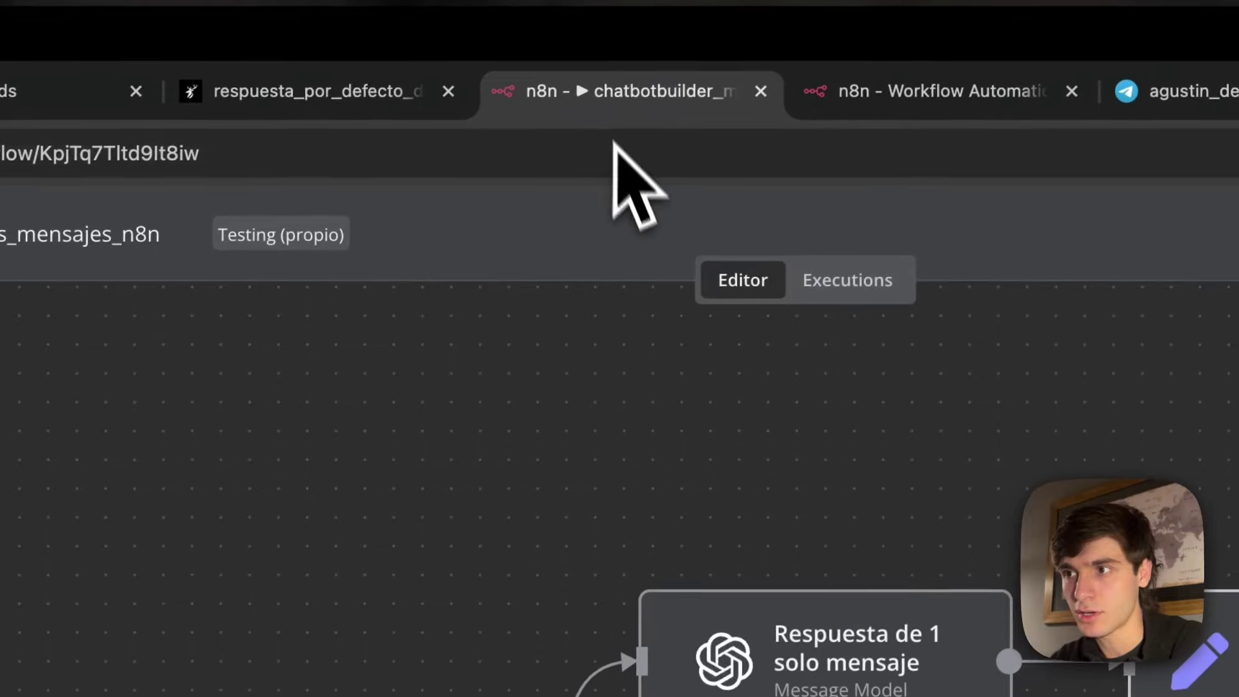
{"action": "left_click", "coordinate": [330, 69]}
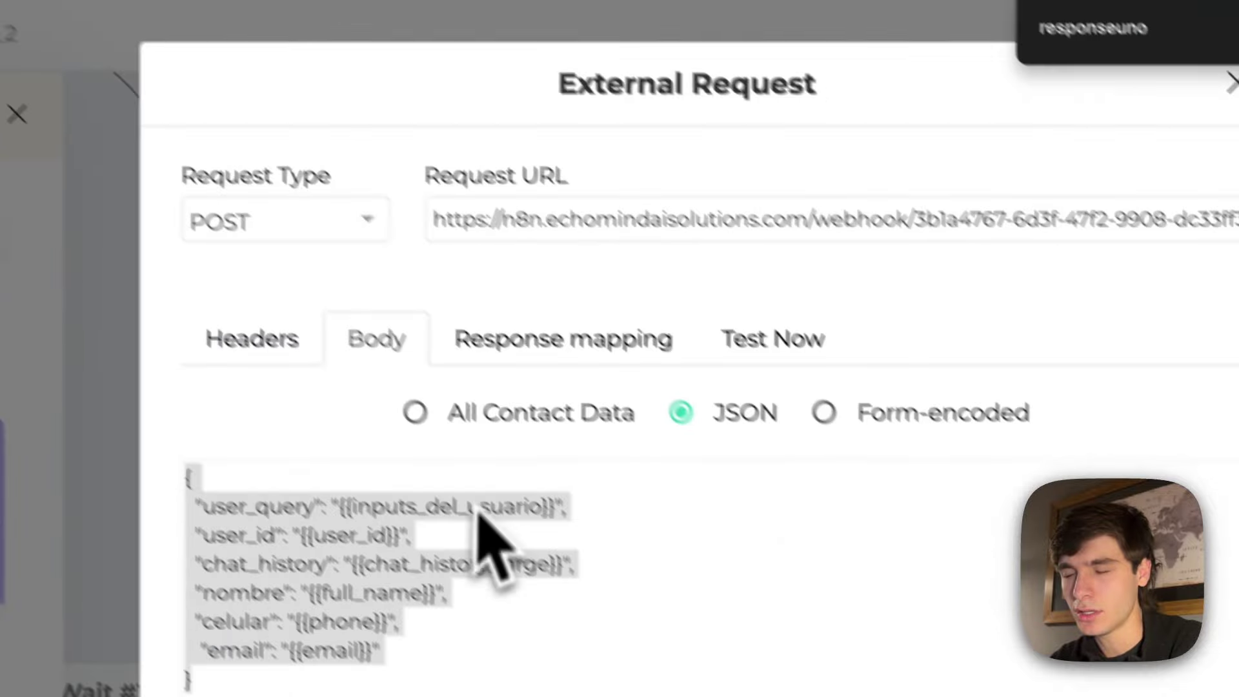
{"action": "left_click", "coordinate": [611, 317]}
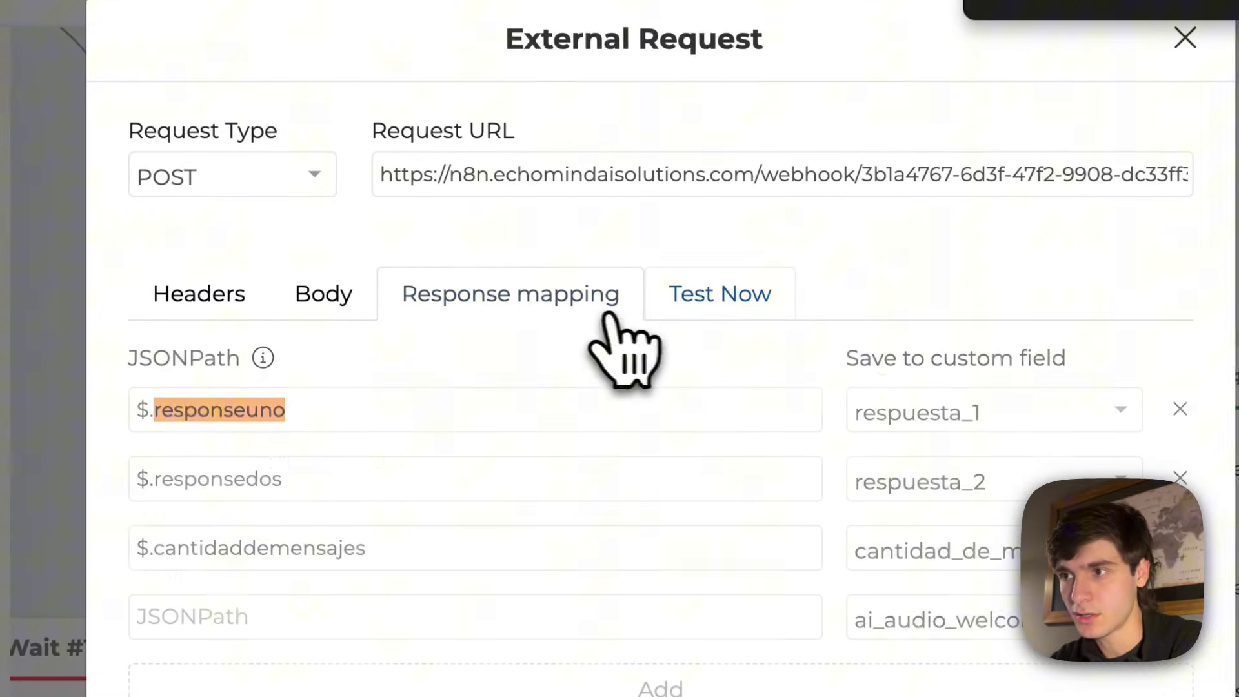
{"action": "left_click", "coordinate": [683, 315]}
{"action": "left_click", "coordinate": [637, 381]}
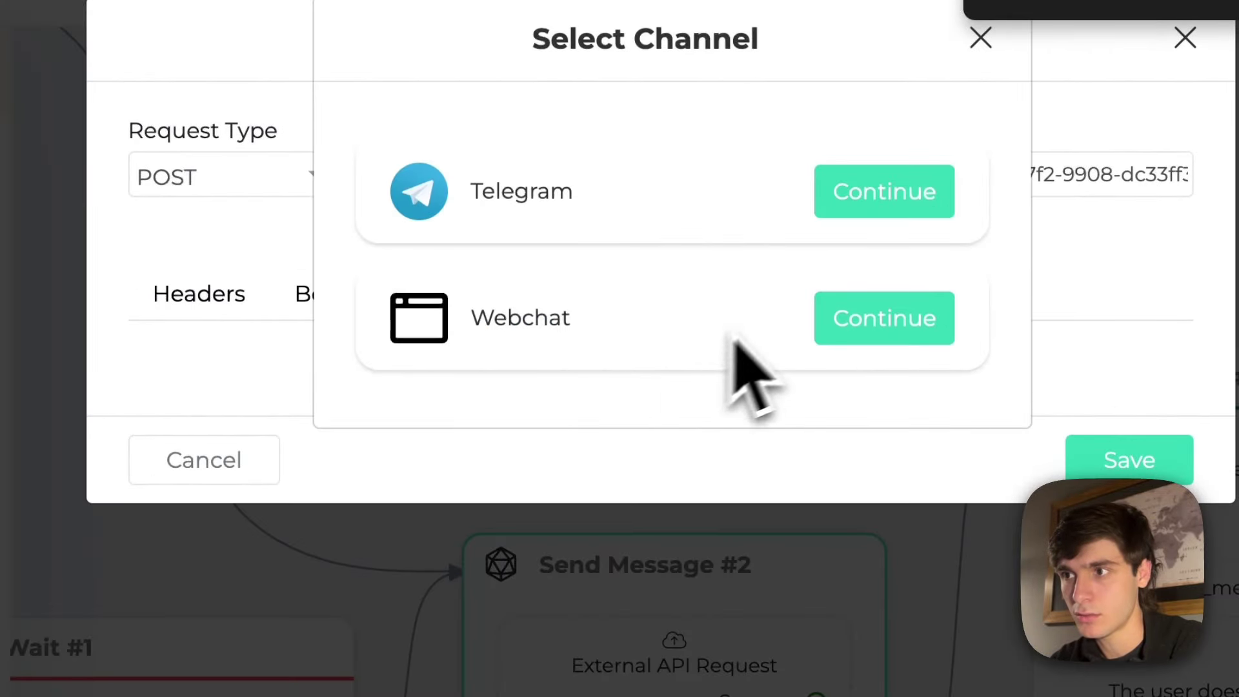
{"action": "key", "text": "Escape"}
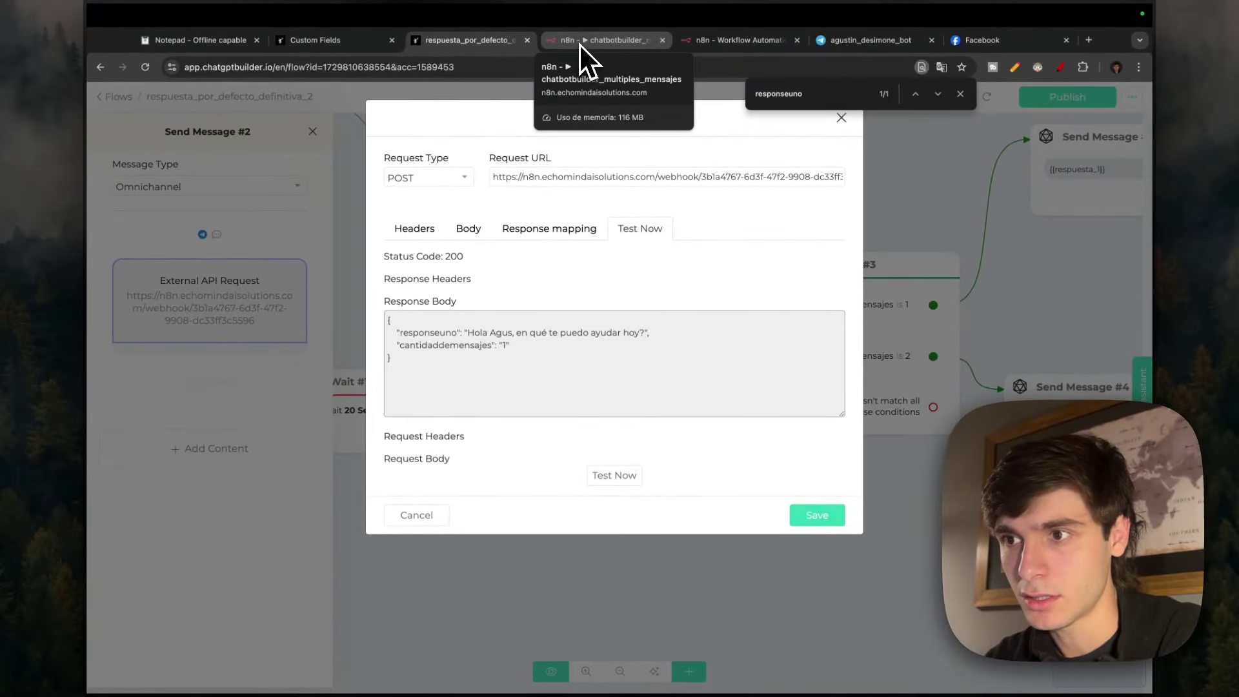
{"action": "left_click", "coordinate": [579, 44]}
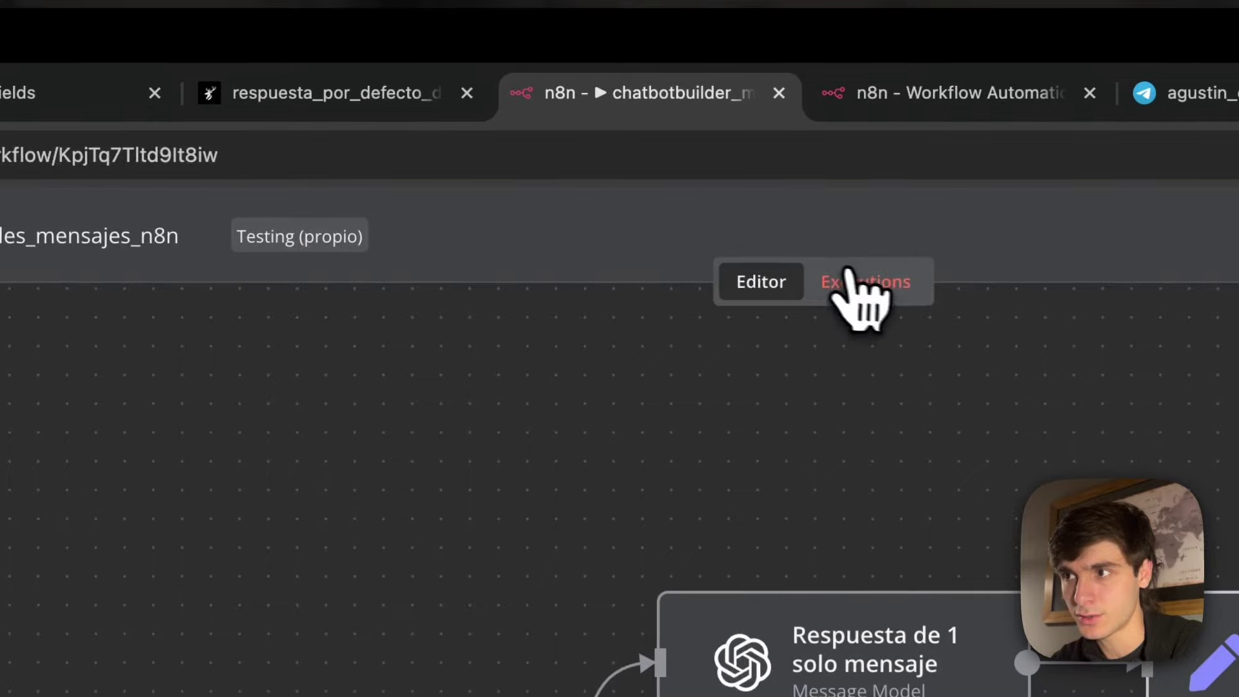
{"action": "left_click", "coordinate": [849, 280]}
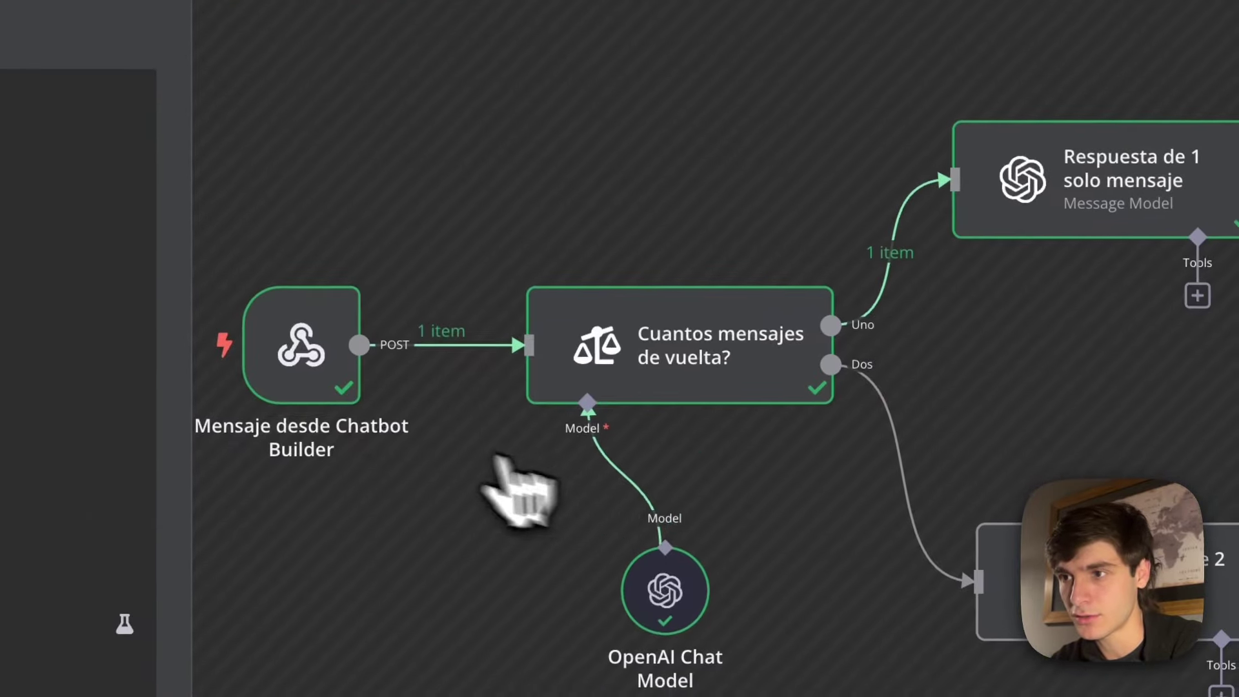
{"action": "double_click", "coordinate": [352, 387]}
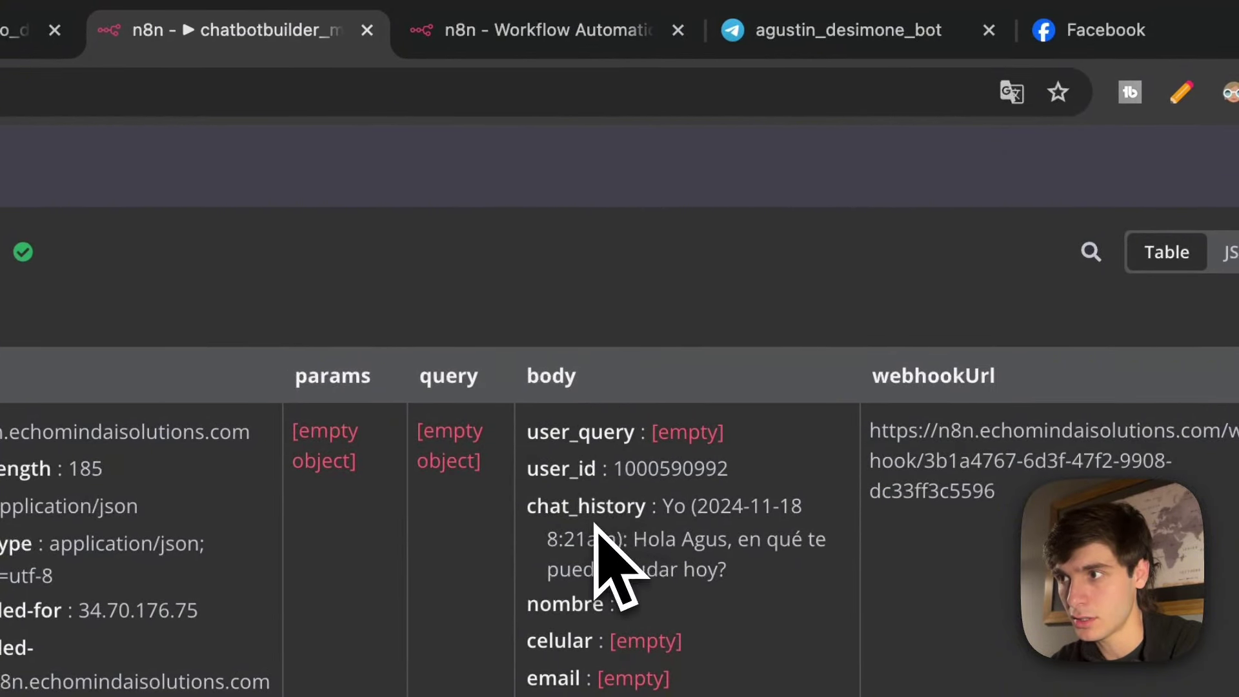
{"action": "scroll", "coordinate": [700, 400], "scroll_direction": "right", "scroll_amount": 2}
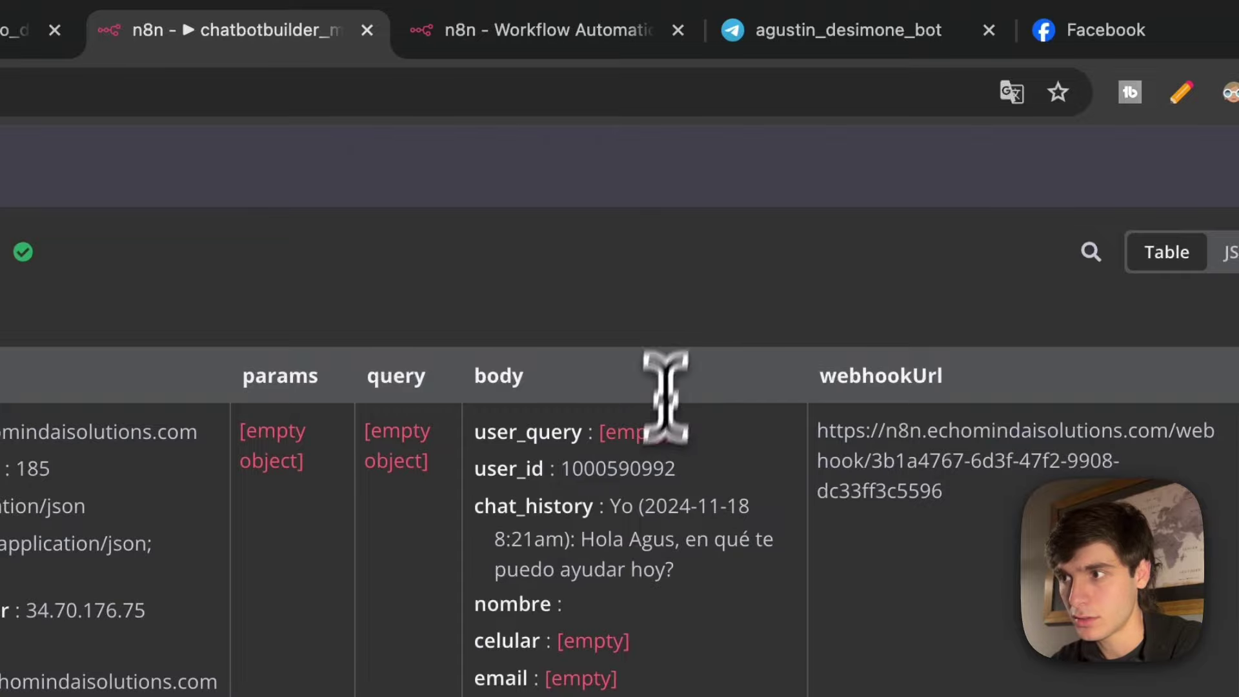
{"action": "key", "text": "Escape"}
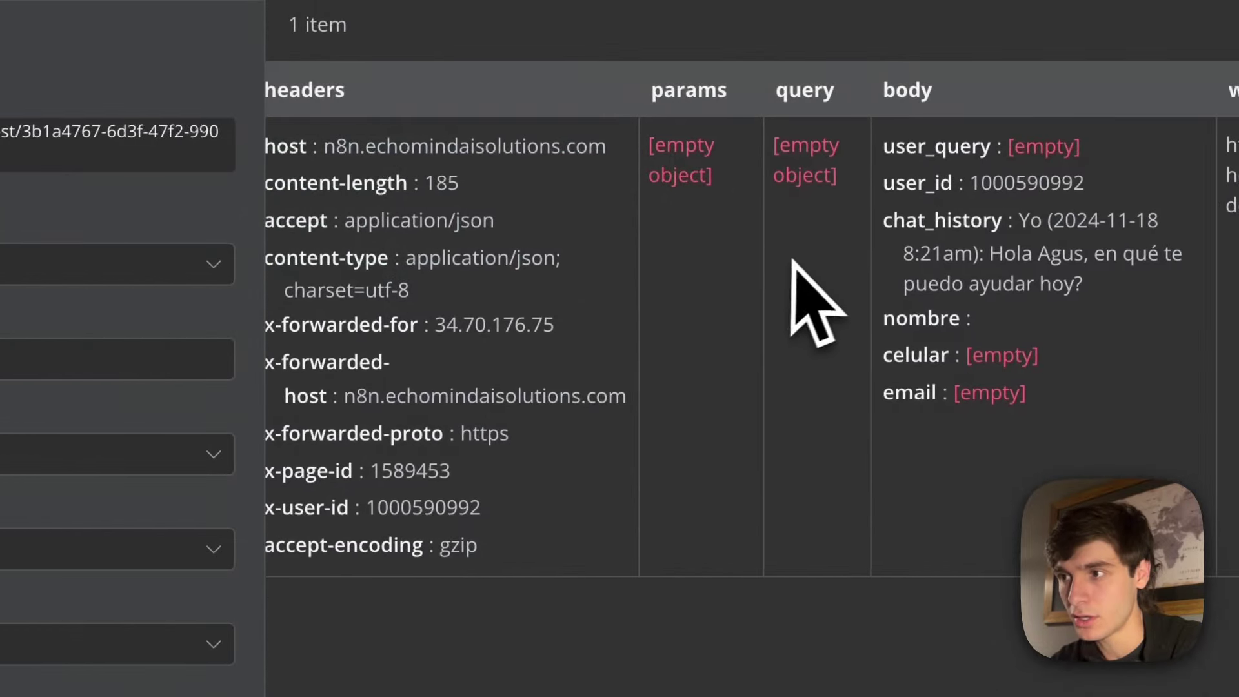
{"action": "scroll", "coordinate": [801, 297], "scroll_direction": "left", "scroll_amount": 1}
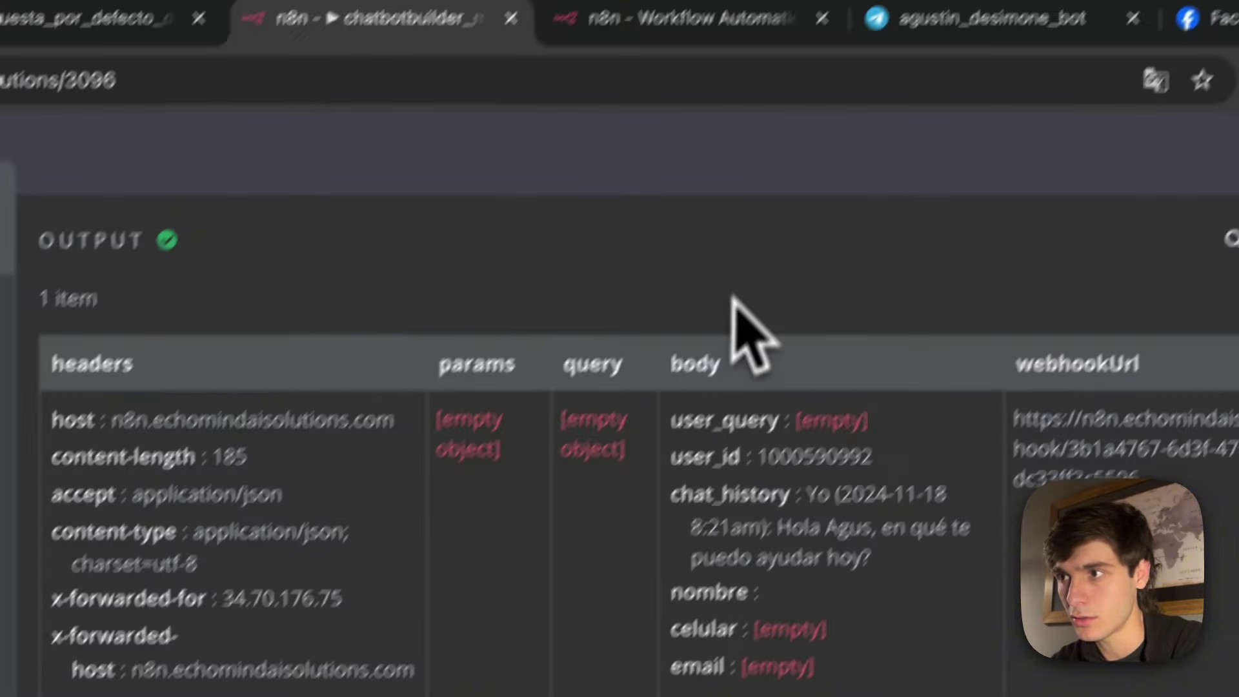
{"action": "left_click", "coordinate": [794, 88]}
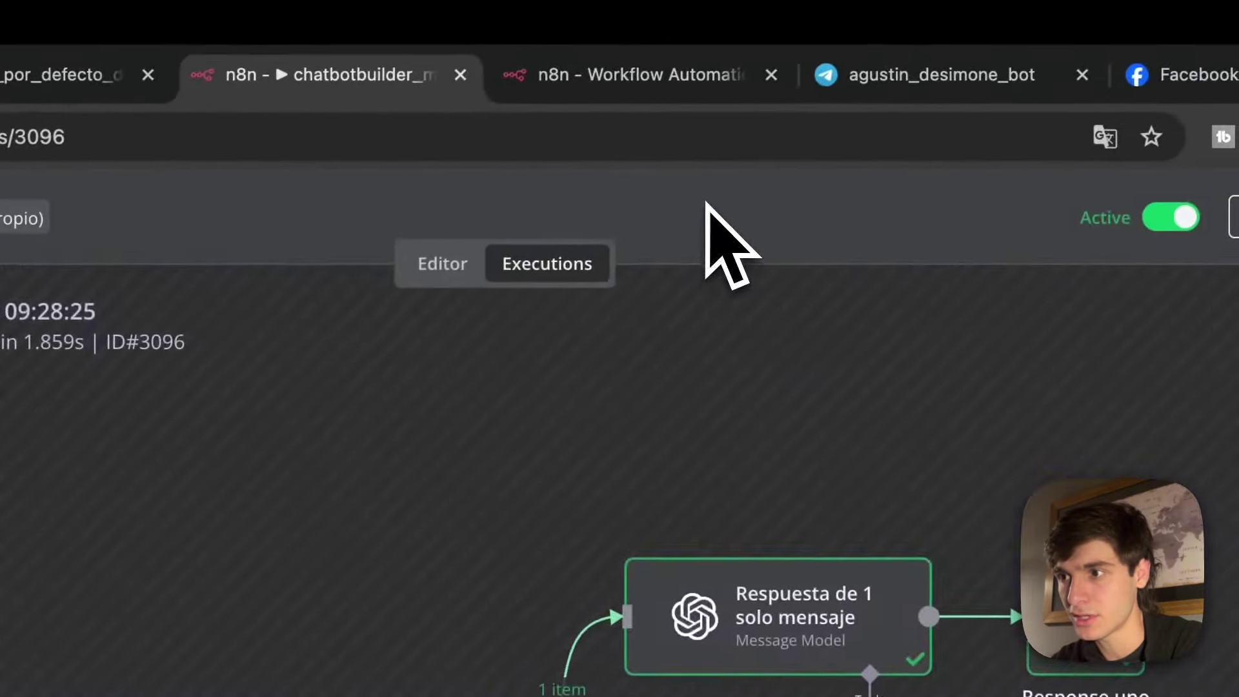
{"action": "double_click", "coordinate": [470, 535]}
{"action": "scroll", "coordinate": [783, 276], "scroll_direction": "right", "scroll_amount": 3}
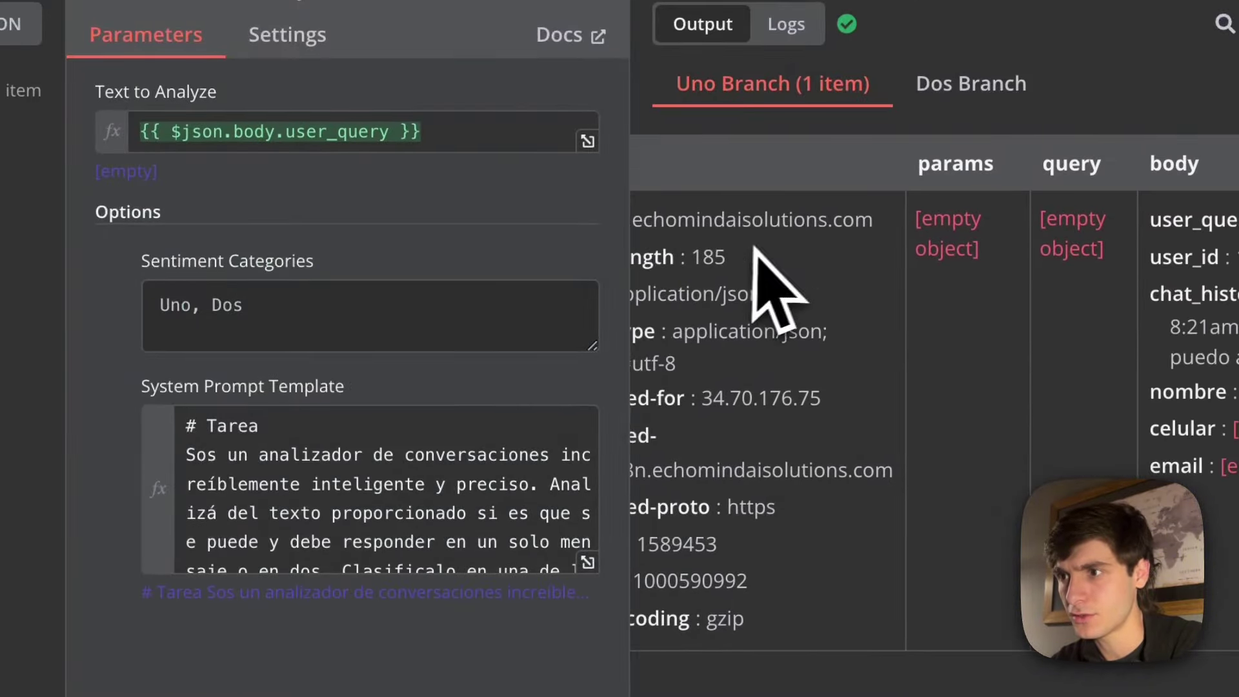
{"action": "scroll", "coordinate": [400, 516], "scroll_direction": "down", "scroll_amount": 10}
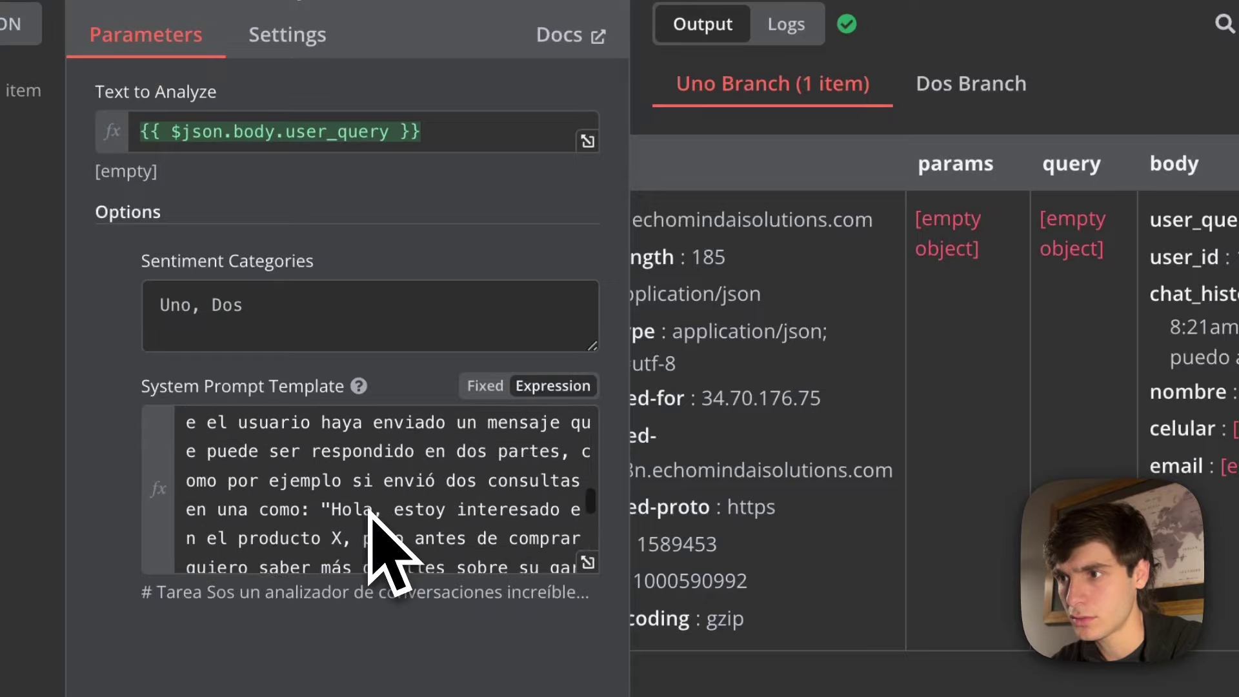
{"action": "scroll", "coordinate": [871, 359], "scroll_direction": "left", "scroll_amount": 3}
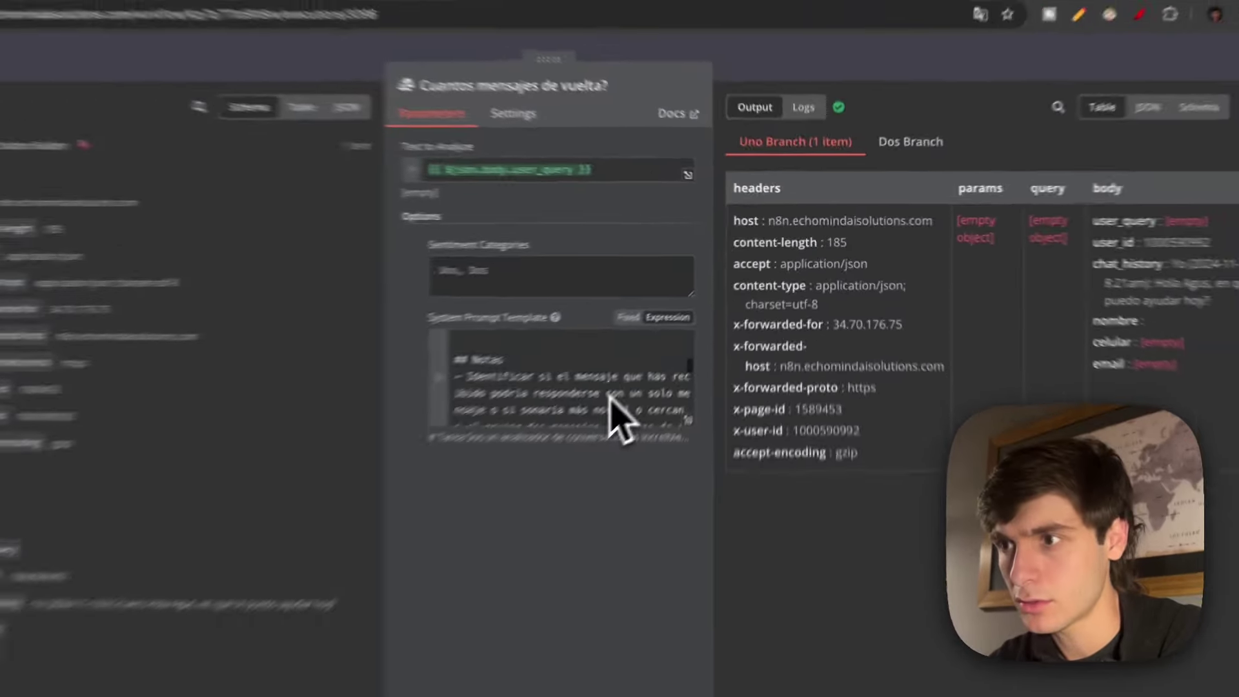
{"action": "scroll", "coordinate": [455, 520], "scroll_direction": "up", "scroll_amount": 10}
{"action": "scroll", "coordinate": [664, 351], "scroll_direction": "down", "scroll_amount": 6}
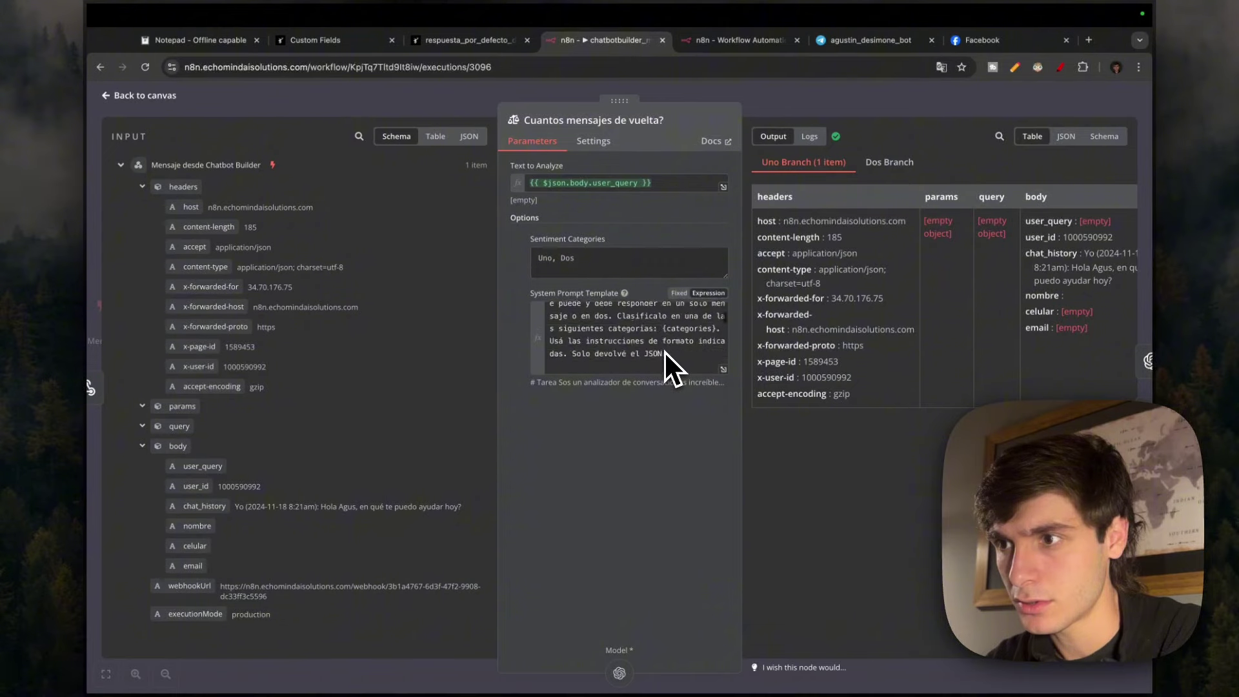
{"action": "scroll", "coordinate": [664, 350], "scroll_direction": "down", "scroll_amount": 2}
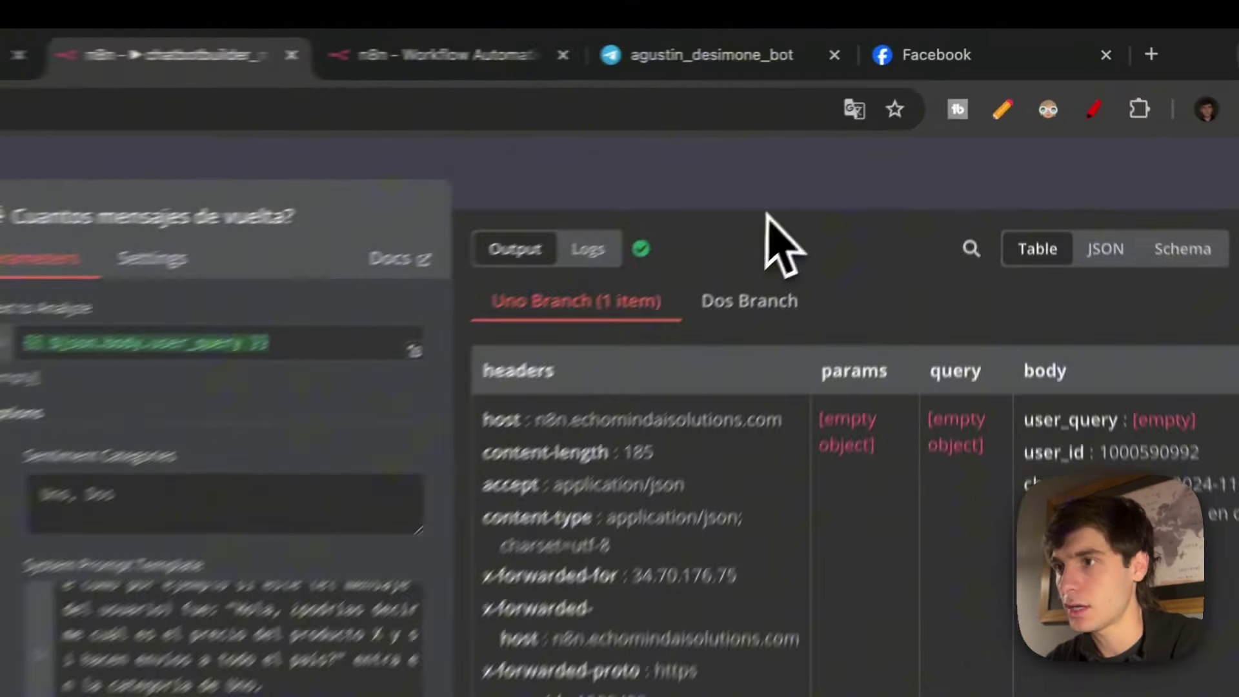
{"action": "key", "text": "Escape"}
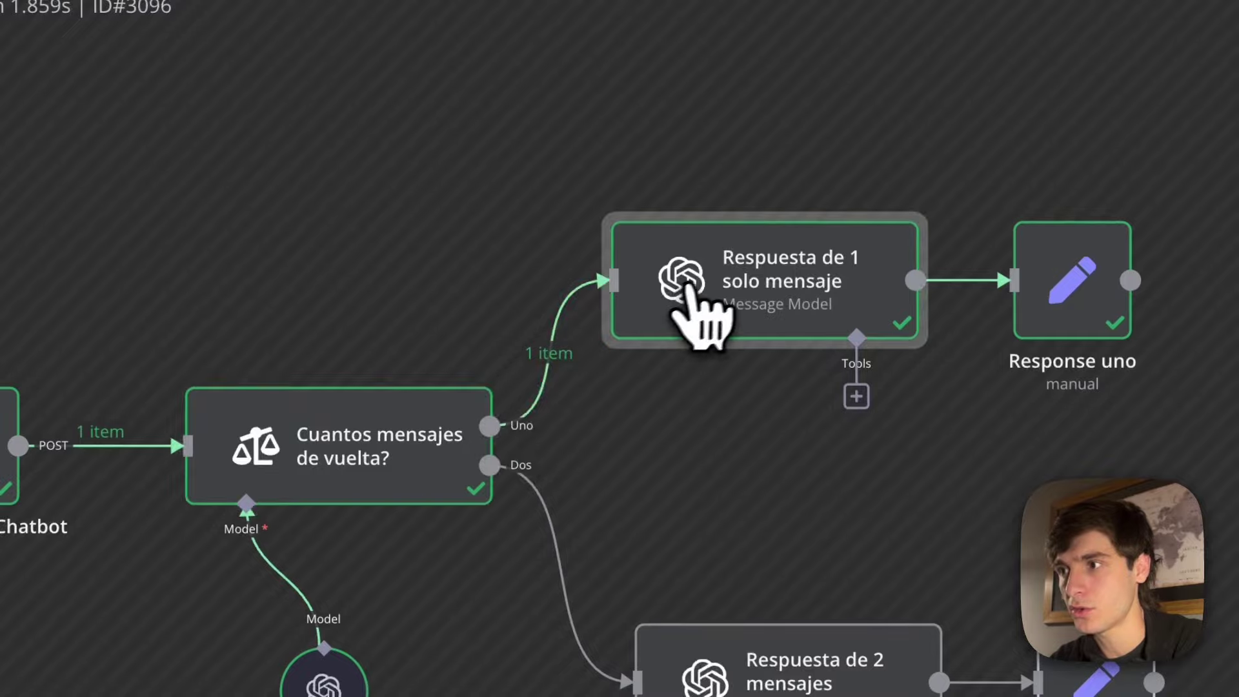
{"action": "double_click", "coordinate": [685, 287]}
{"action": "key", "text": "Escape"}
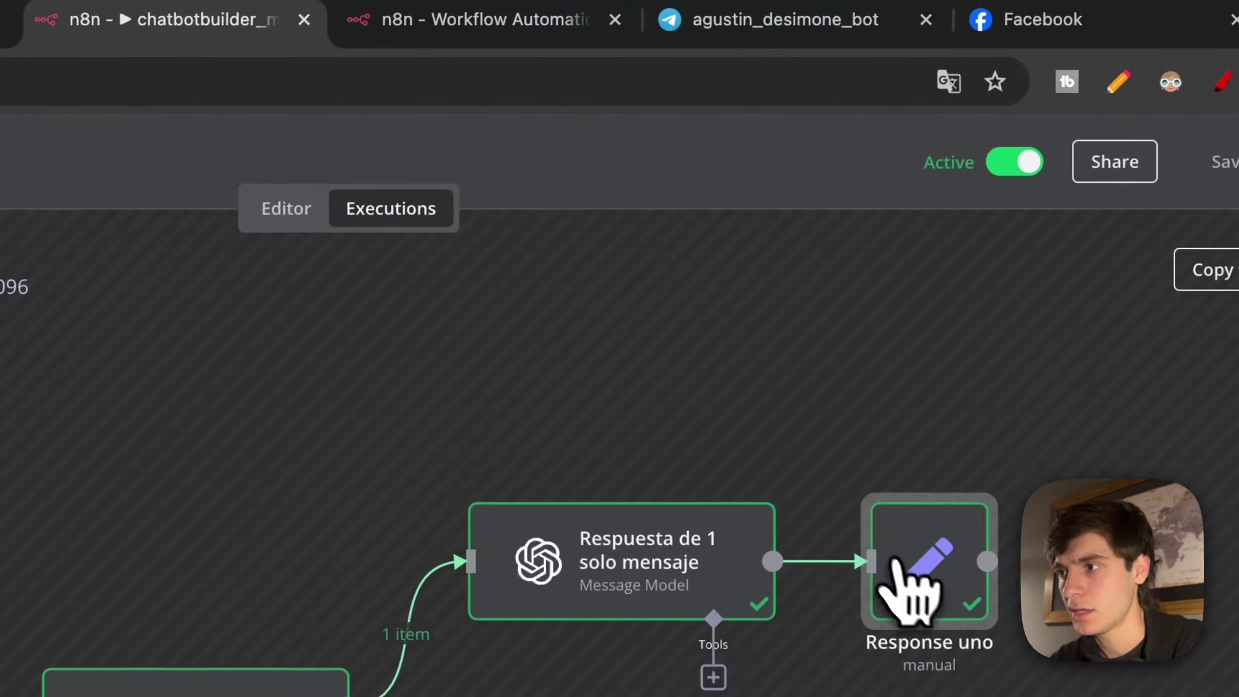
{"action": "double_click", "coordinate": [913, 581]}
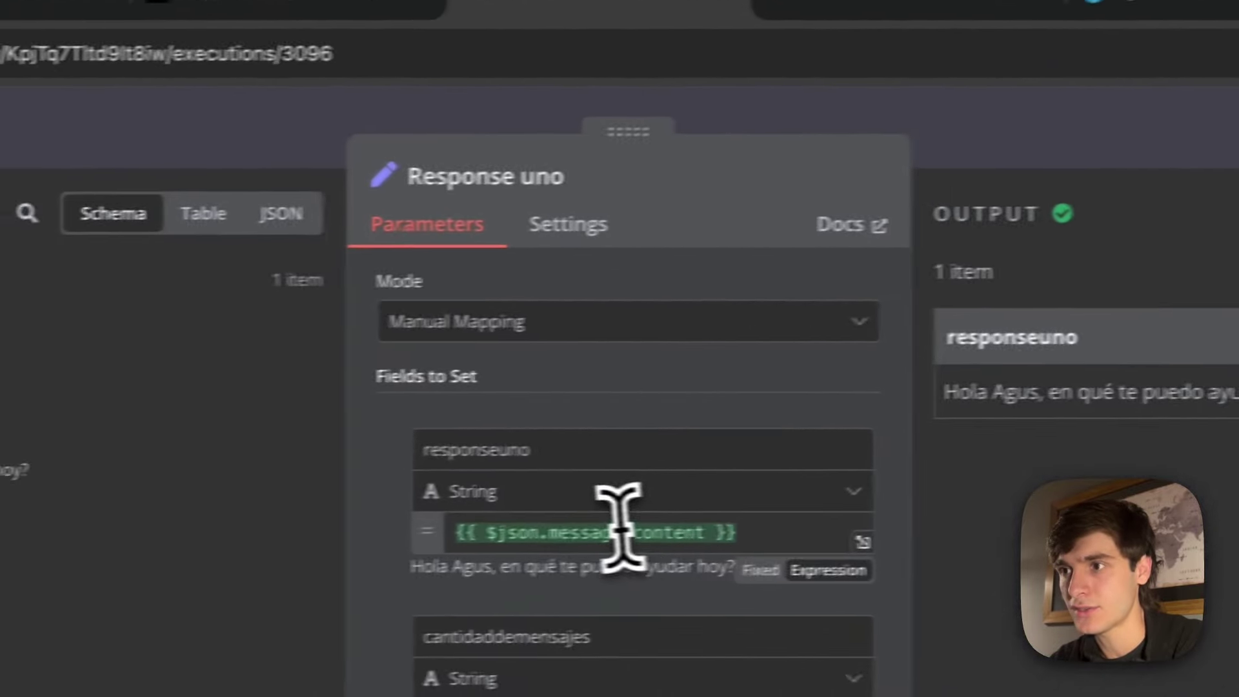
{"action": "left_click", "coordinate": [619, 531]}
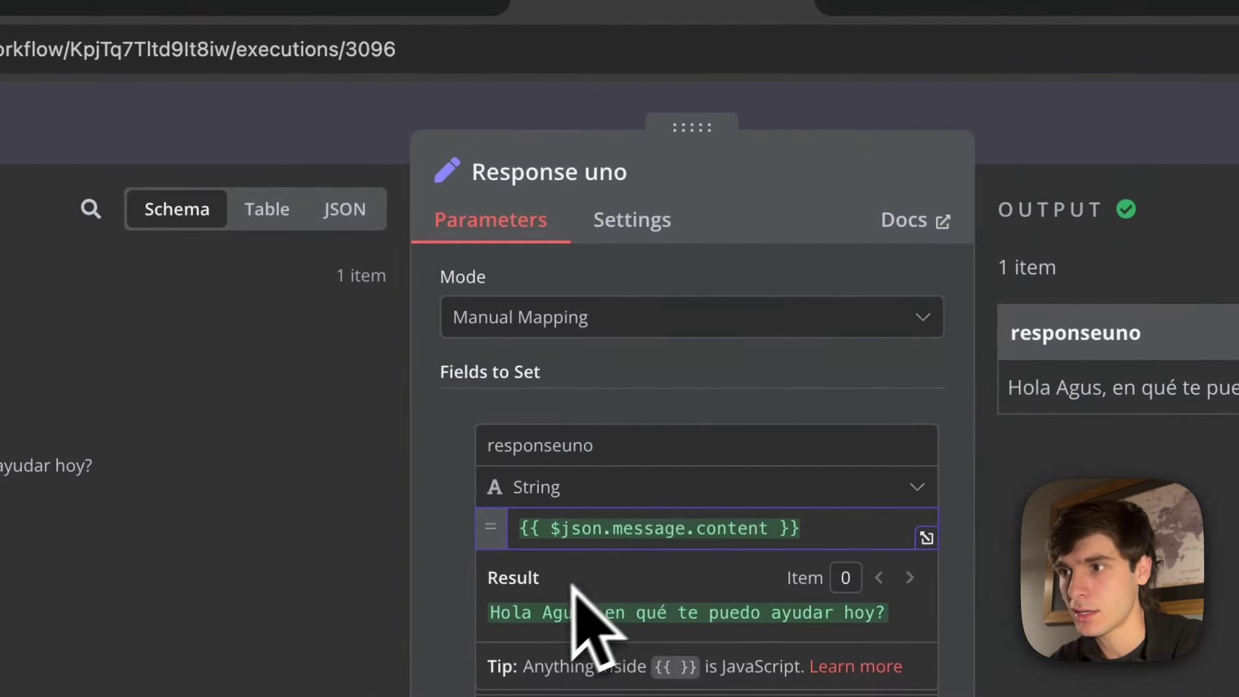
{"action": "left_click_drag", "start_coordinate": [528, 613], "coordinate": [913, 614]}
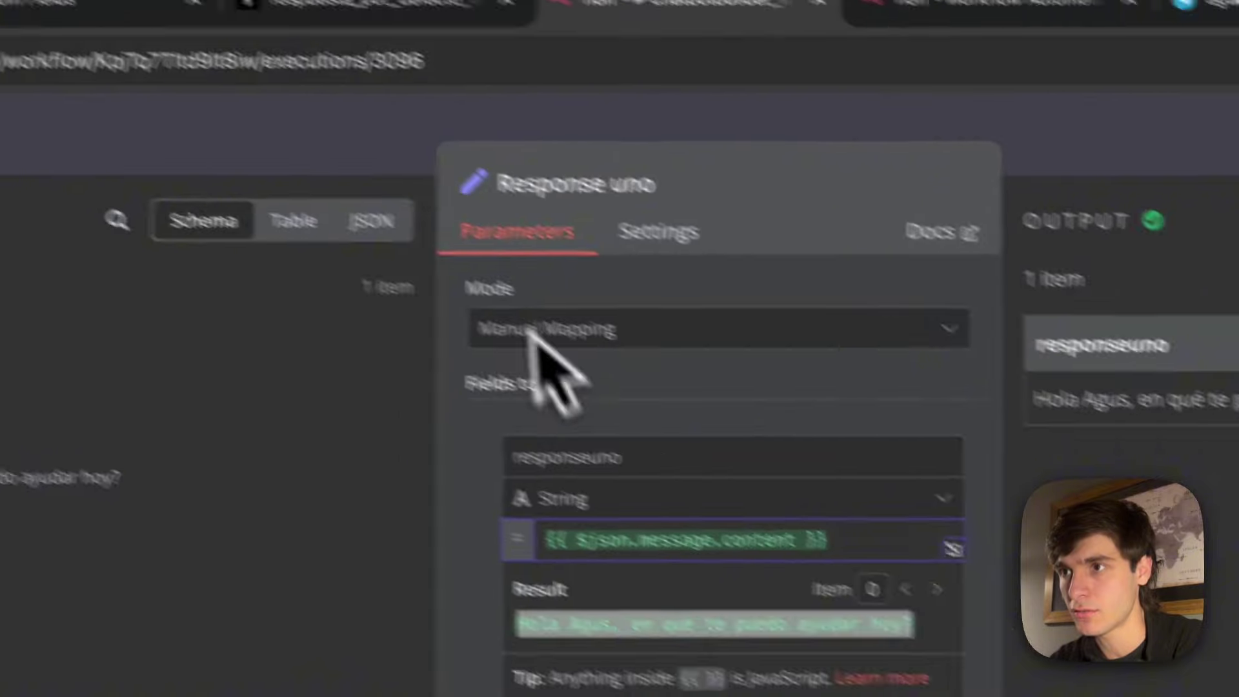
{"action": "left_click", "coordinate": [536, 75]}
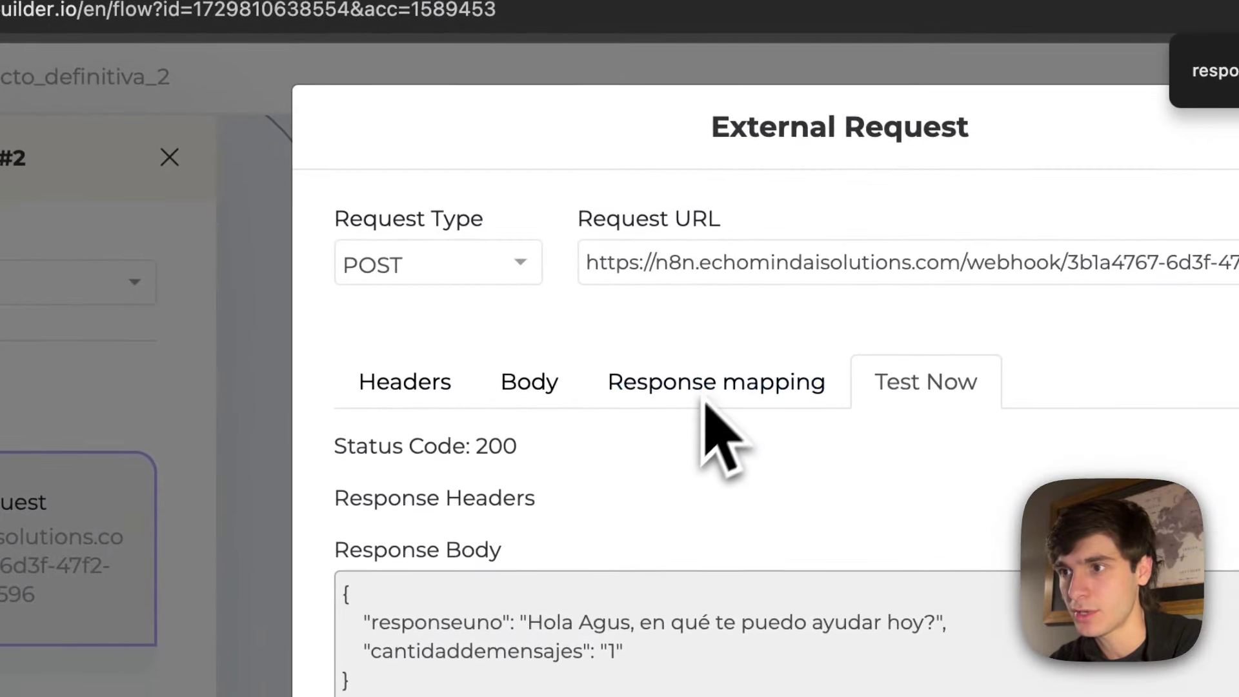
{"action": "left_click", "coordinate": [729, 426]}
{"action": "left_click", "coordinate": [524, 513]}
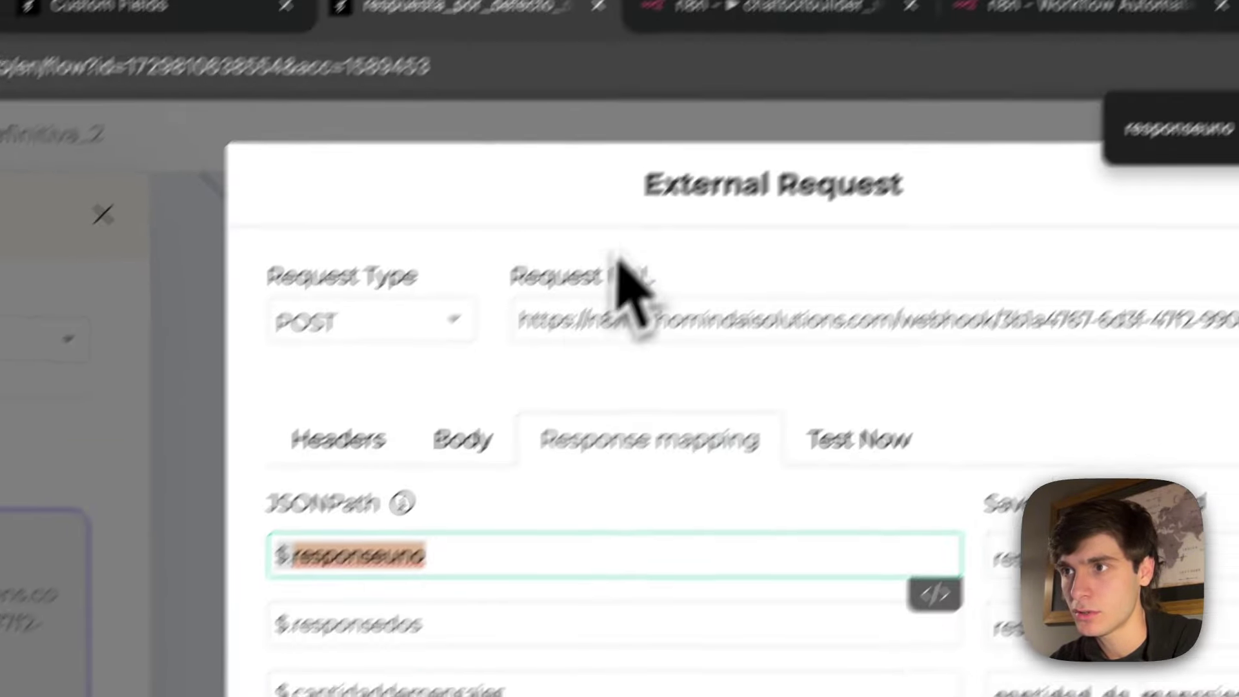
{"action": "left_click", "coordinate": [649, 13]}
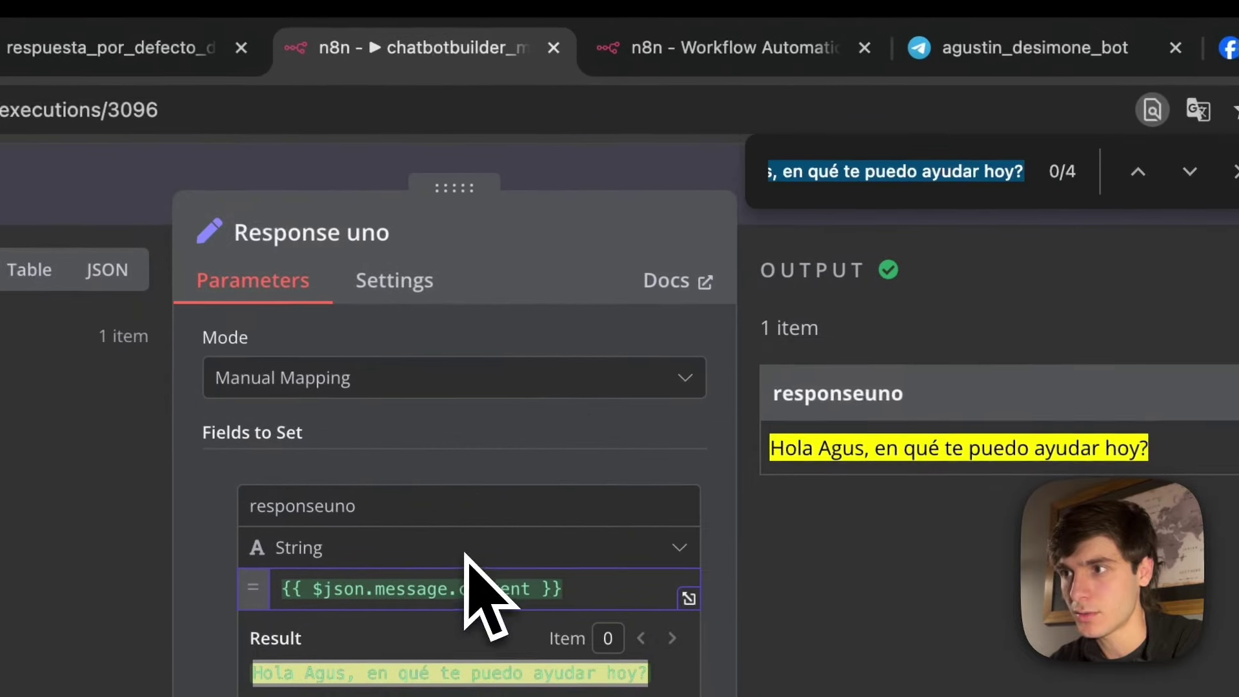
{"action": "key", "text": "BackSpace"}
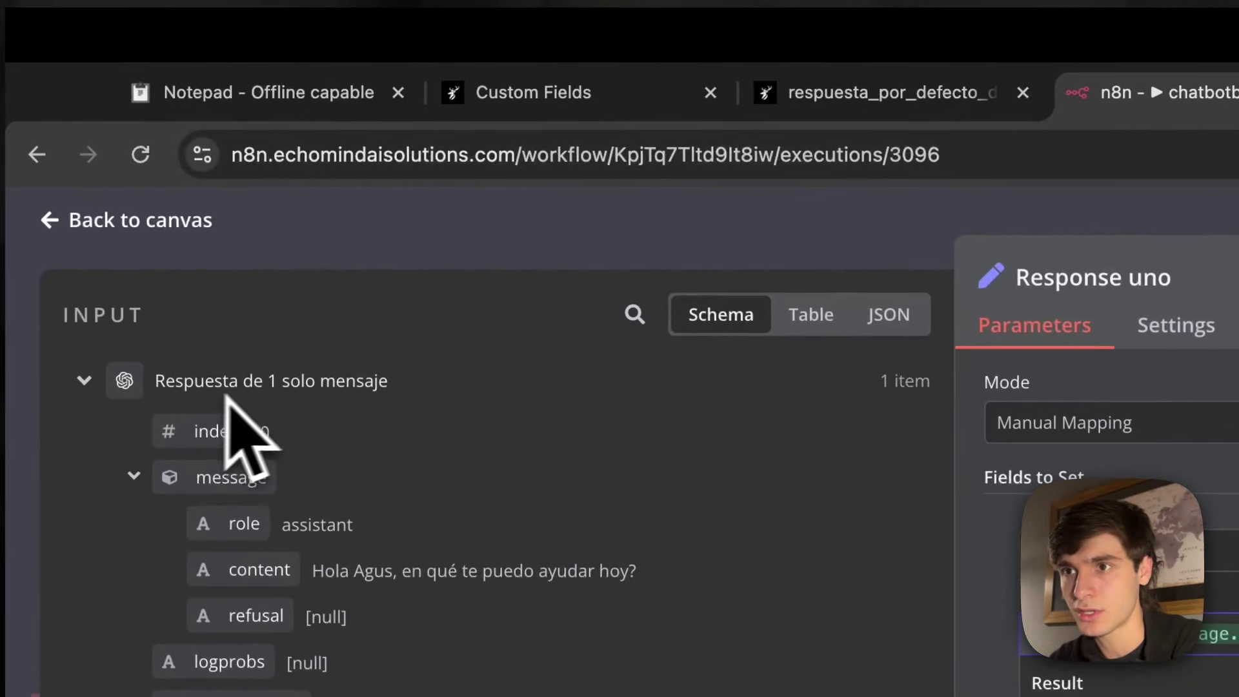
{"action": "key", "text": "Escape"}
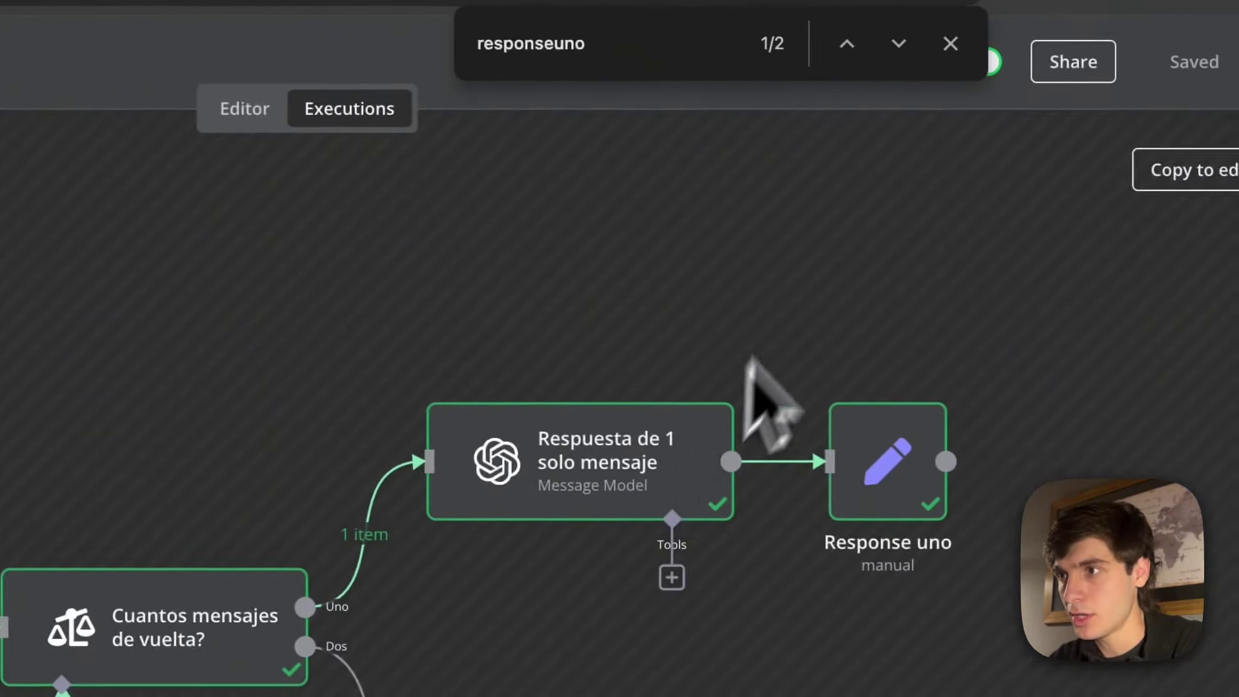
{"action": "left_click", "coordinate": [614, 151]}
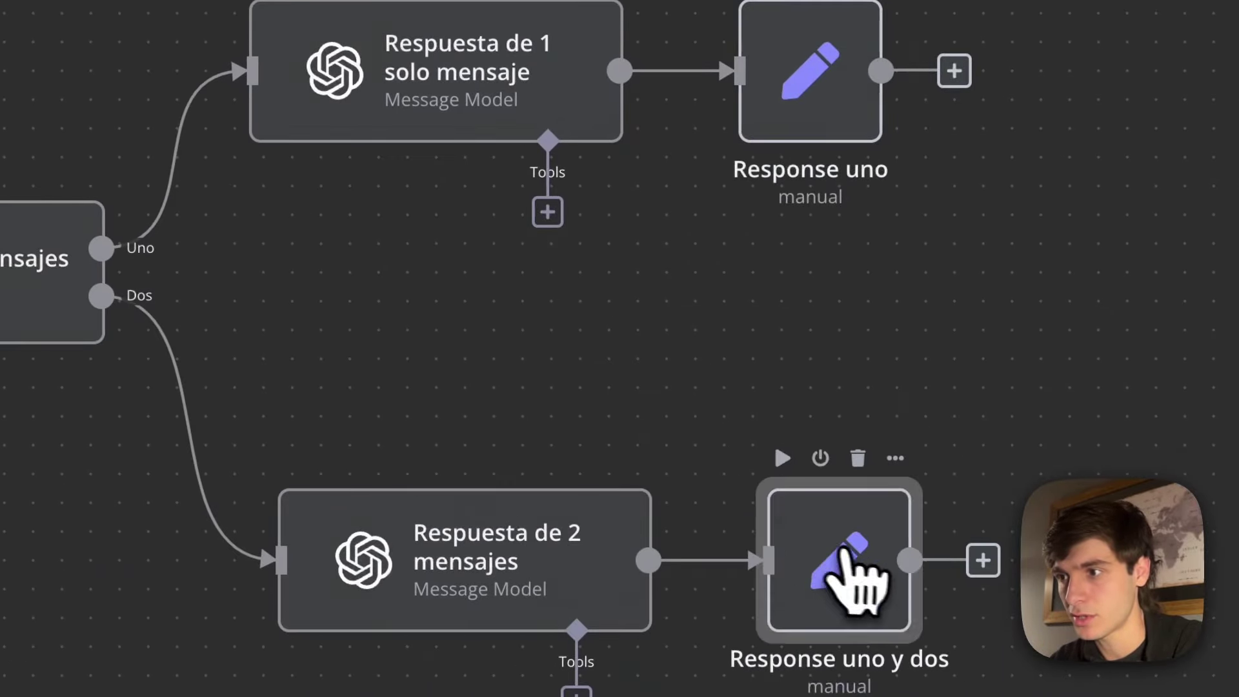
{"action": "double_click", "coordinate": [846, 555]}
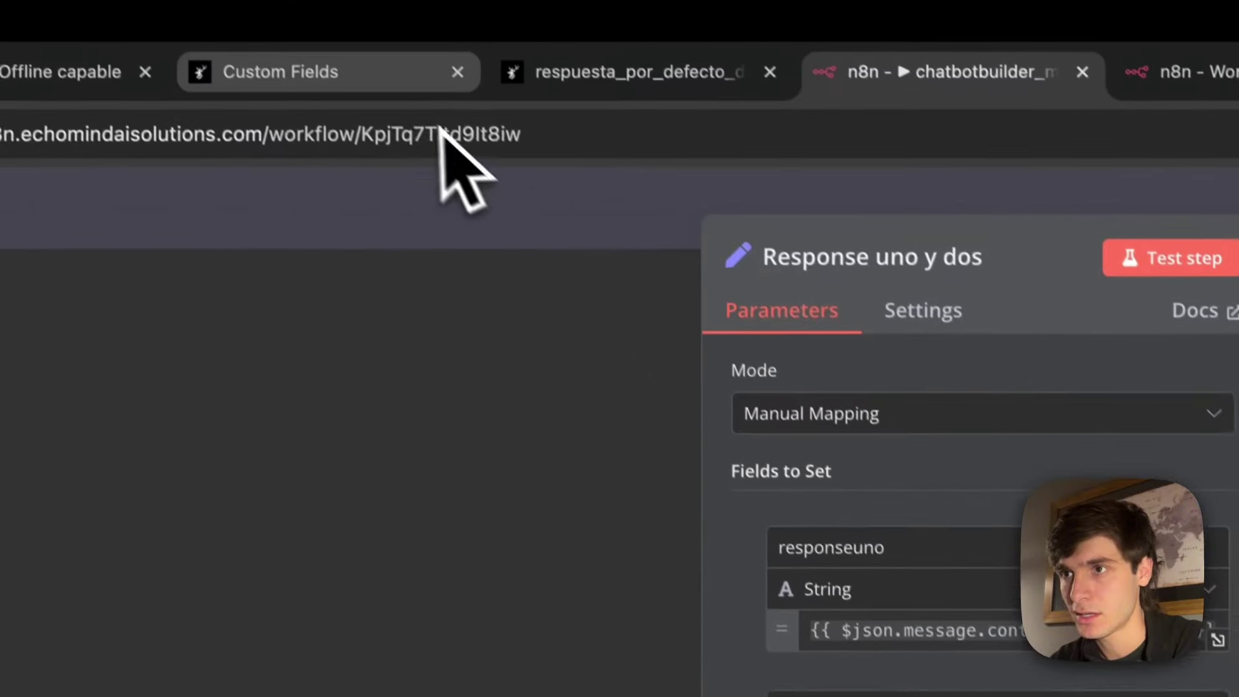
{"action": "left_click", "coordinate": [403, 71]}
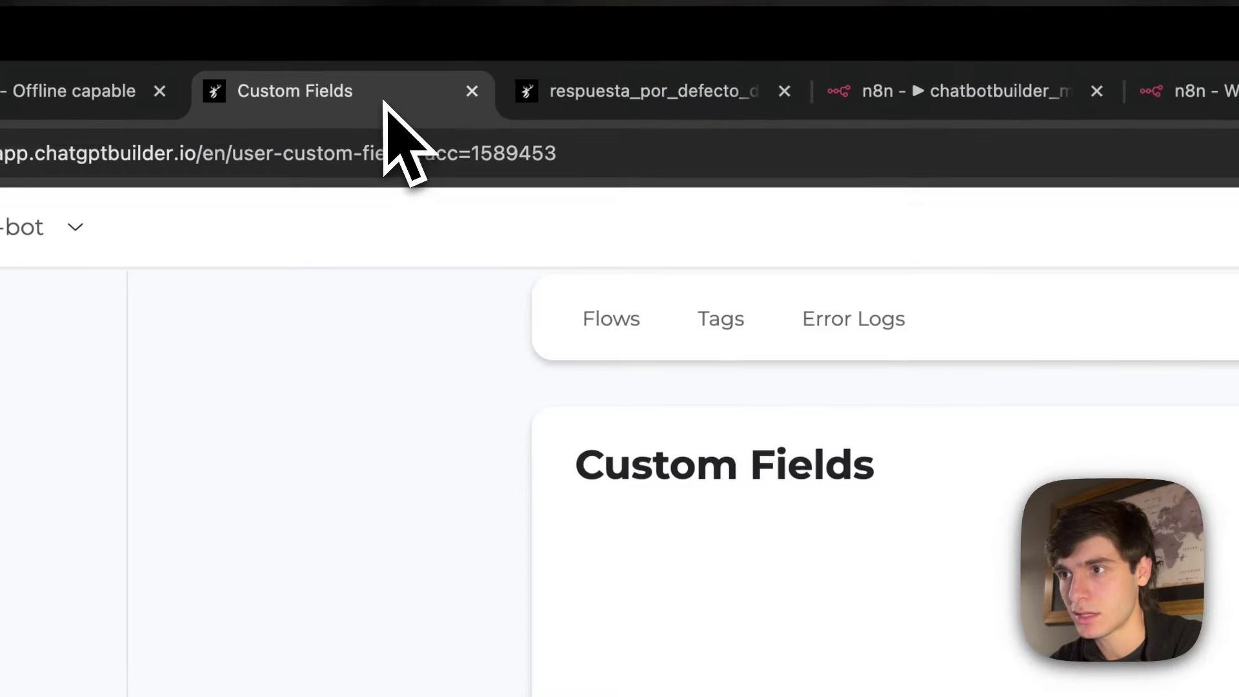
{"action": "left_click", "coordinate": [584, 97]}
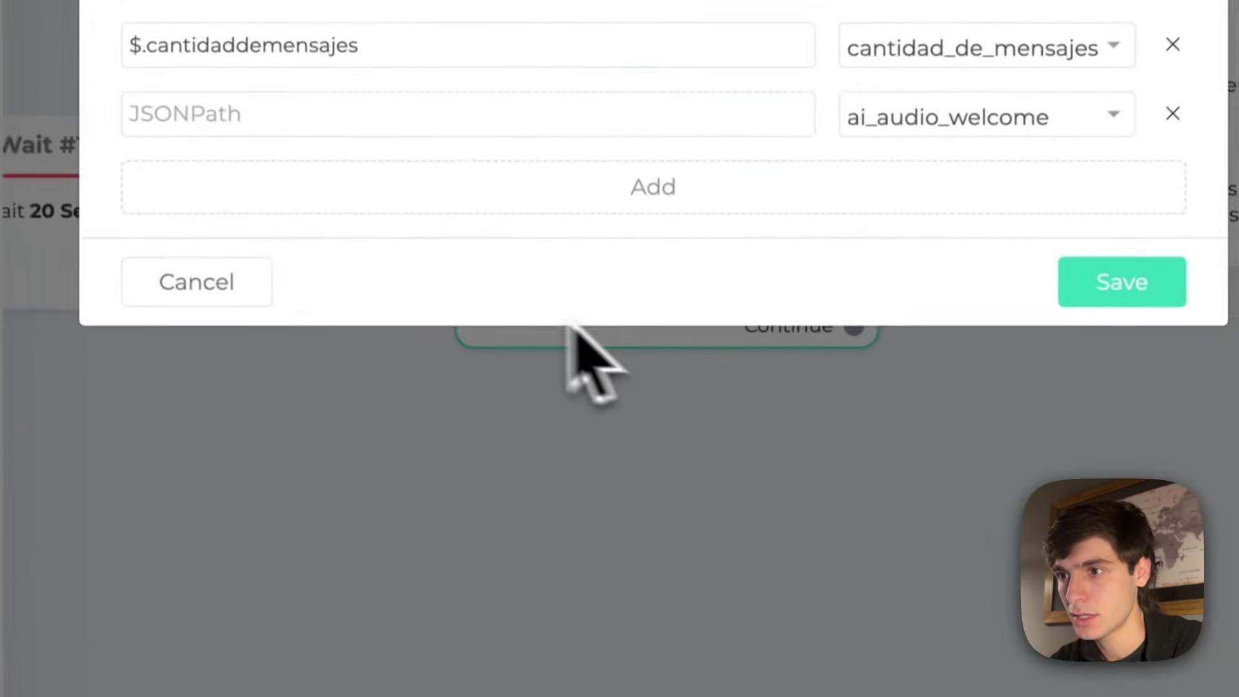
{"action": "left_click", "coordinate": [352, 258]}
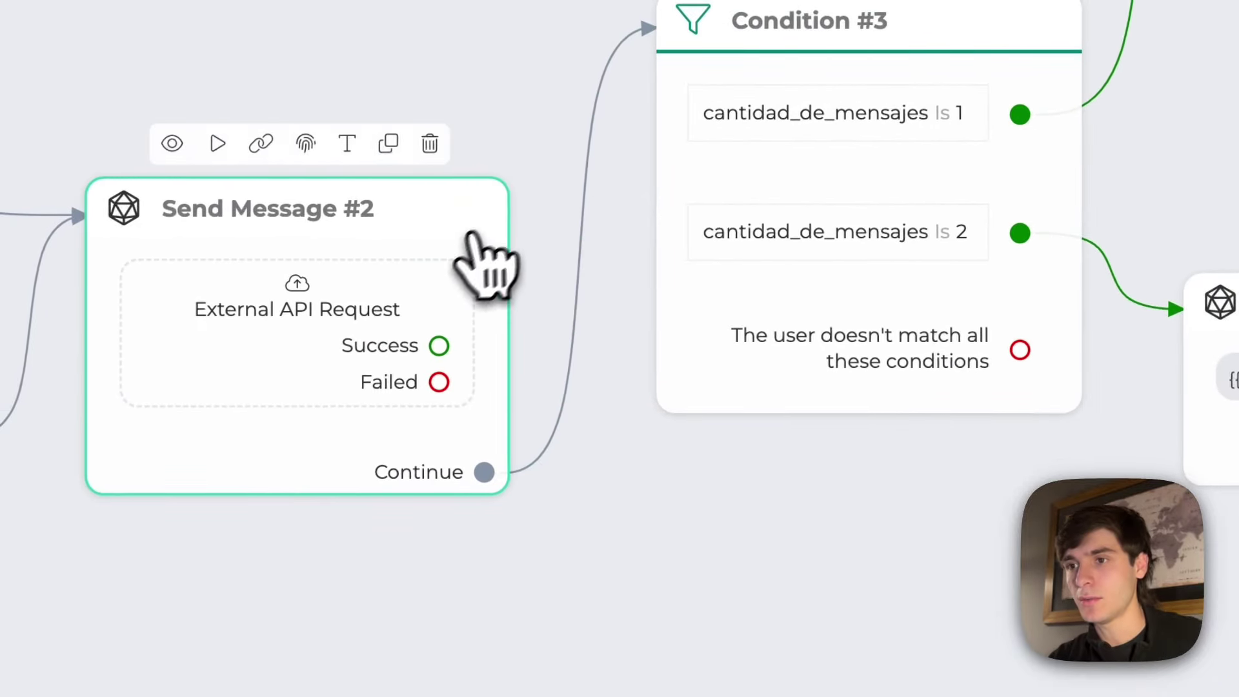
{"action": "left_click", "coordinate": [478, 249]}
{"action": "left_click", "coordinate": [356, 336]}
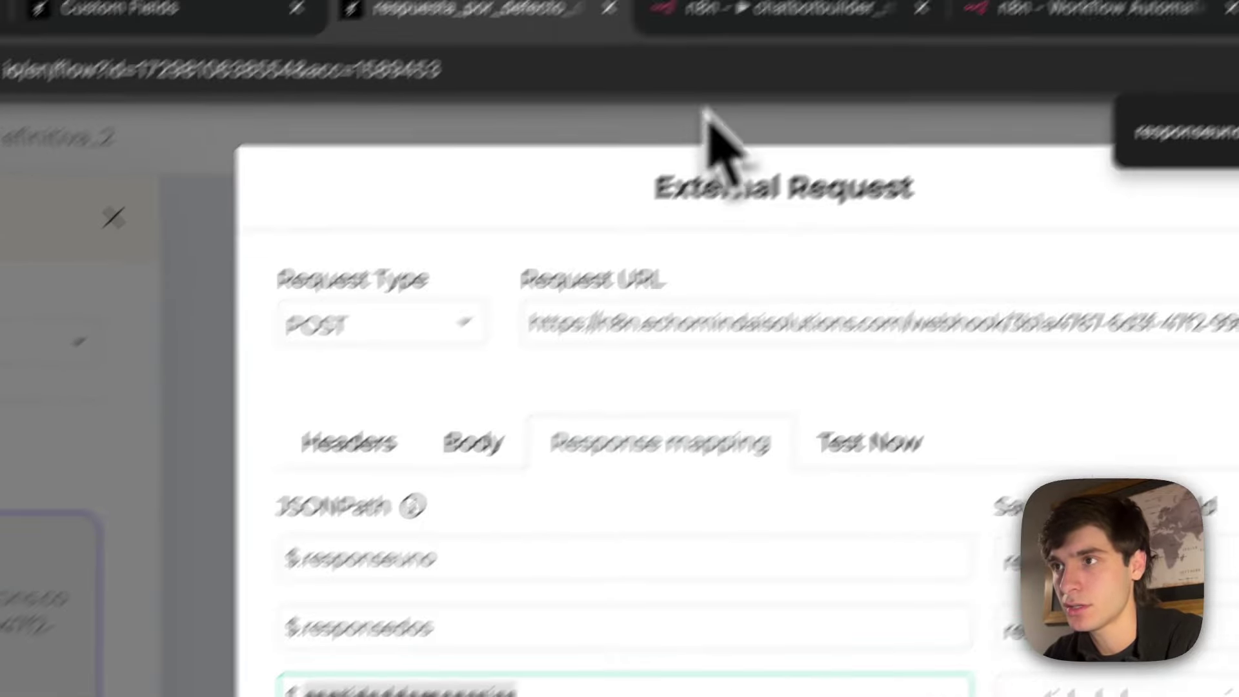
{"action": "left_click", "coordinate": [625, 105]}
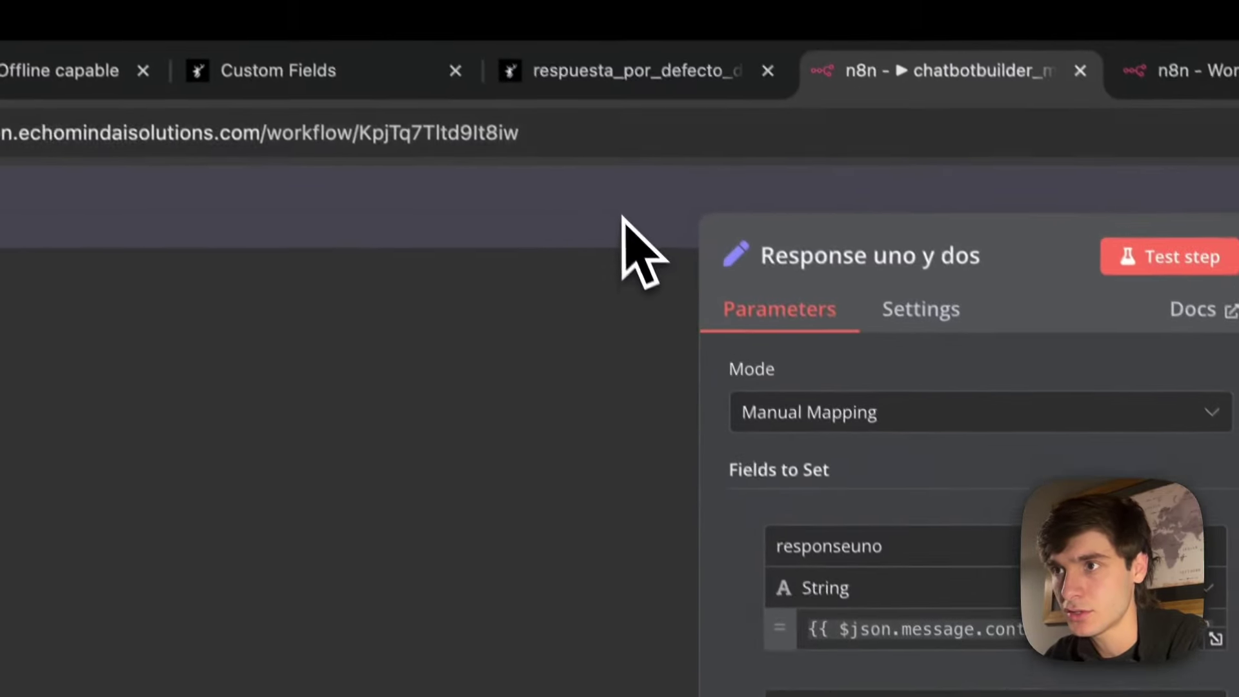
{"action": "left_click", "coordinate": [389, 0]}
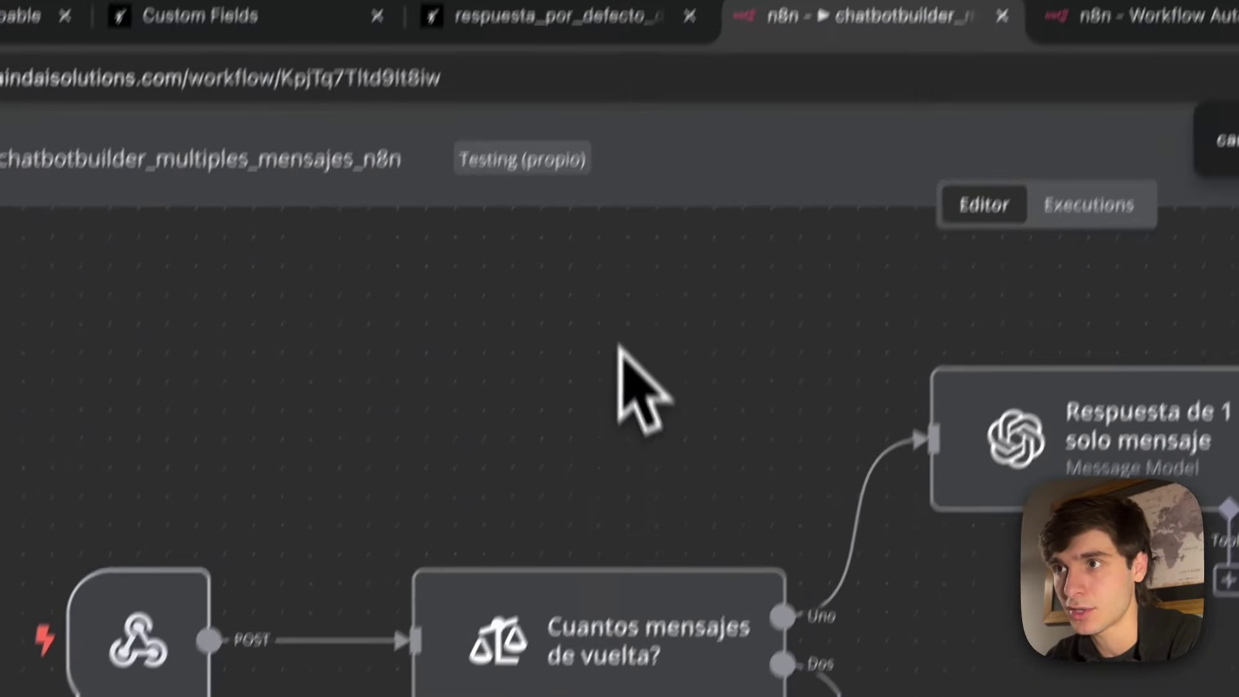
{"action": "left_click", "coordinate": [548, 14]}
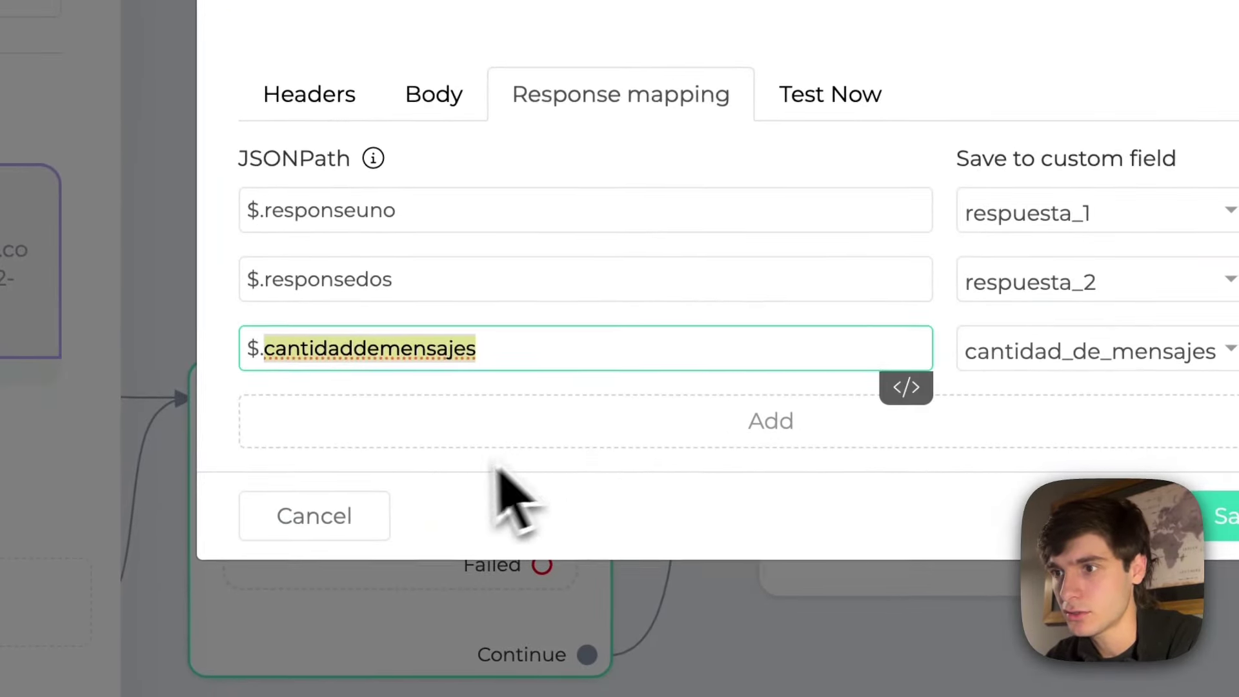
{"action": "left_click", "coordinate": [316, 525]}
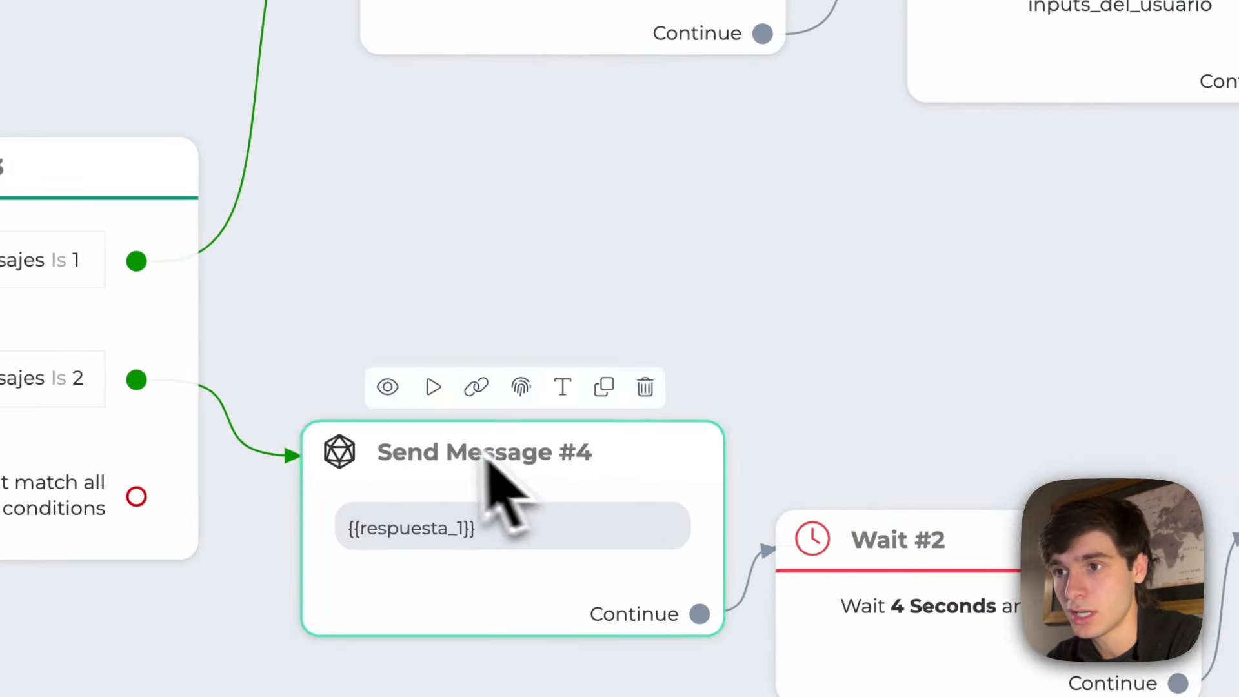
{"action": "left_click", "coordinate": [155, 410]}
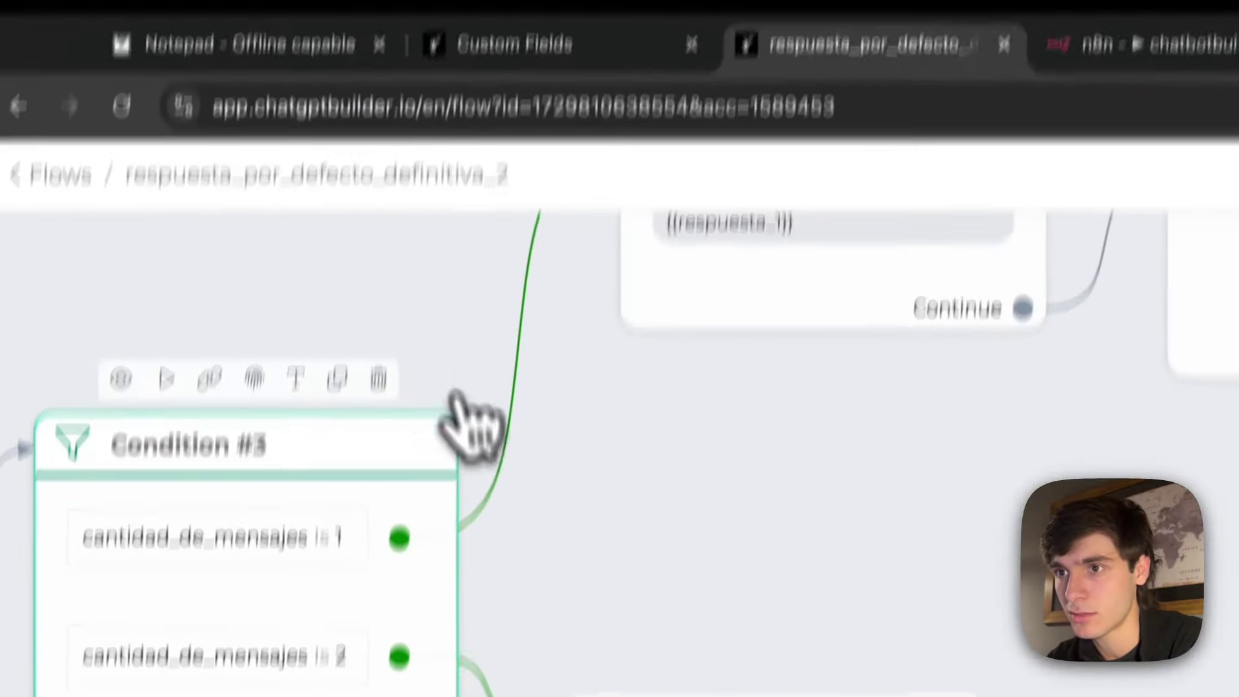
{"action": "left_click", "coordinate": [453, 414]}
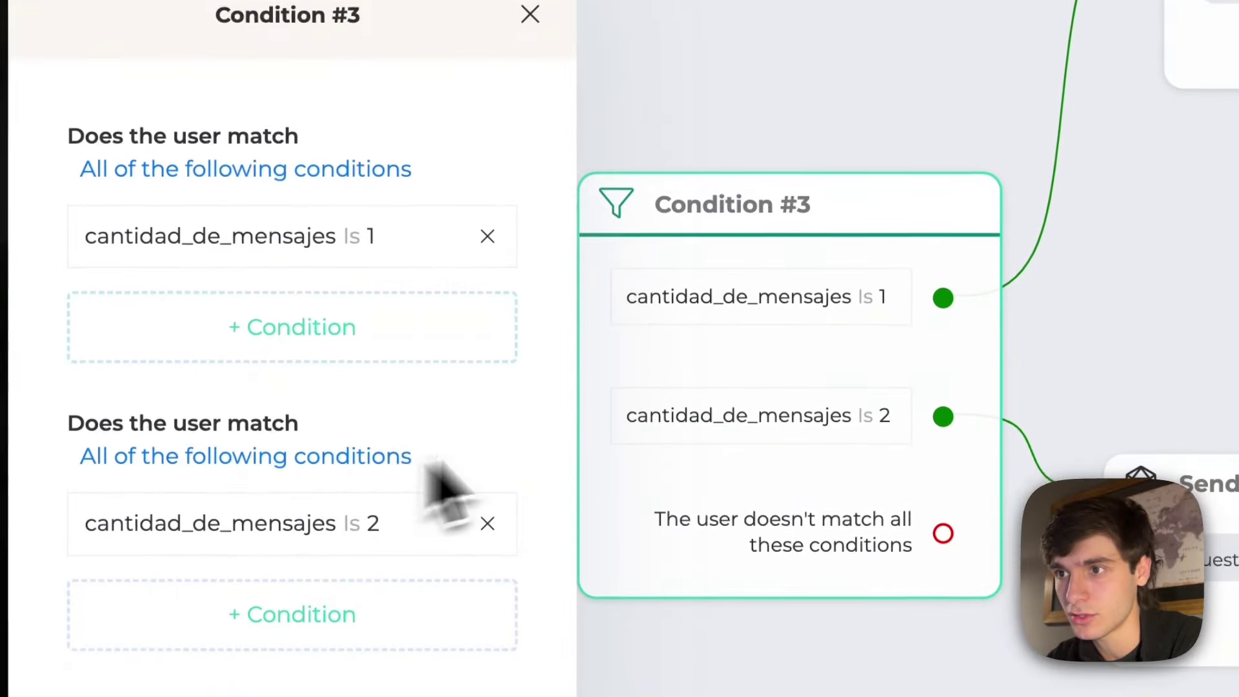
{"action": "left_click", "coordinate": [619, 395]}
{"action": "left_click", "coordinate": [386, 451]}
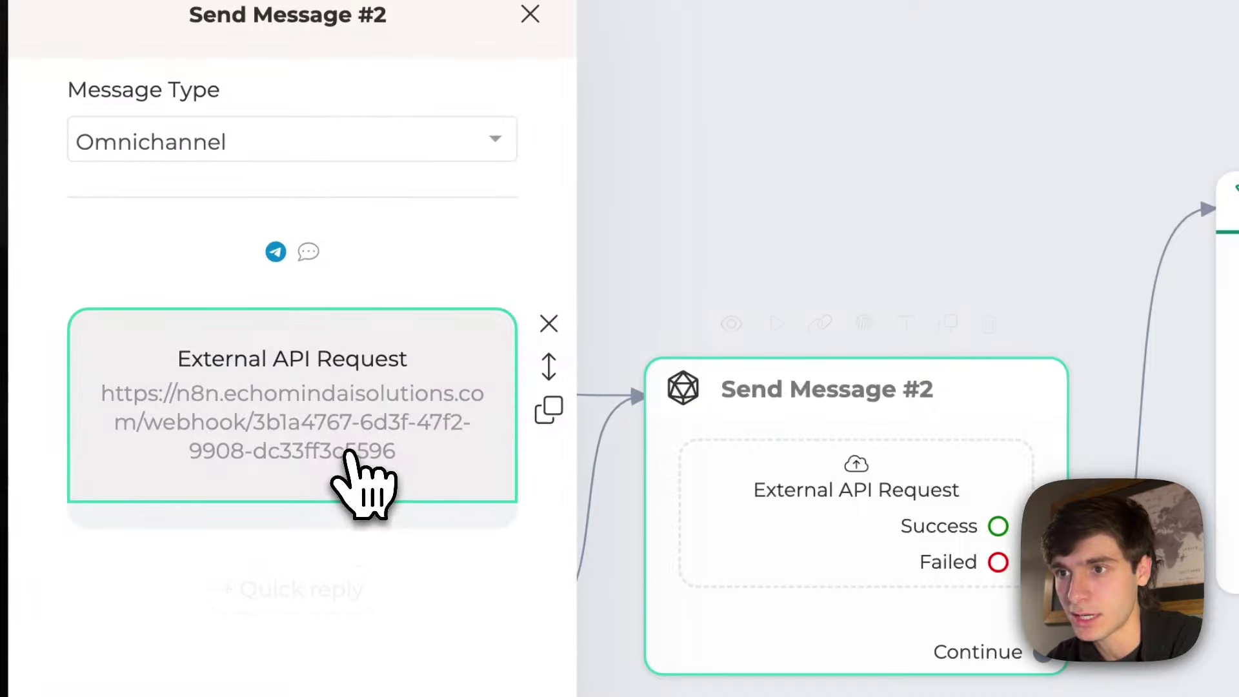
{"action": "left_click", "coordinate": [354, 459]}
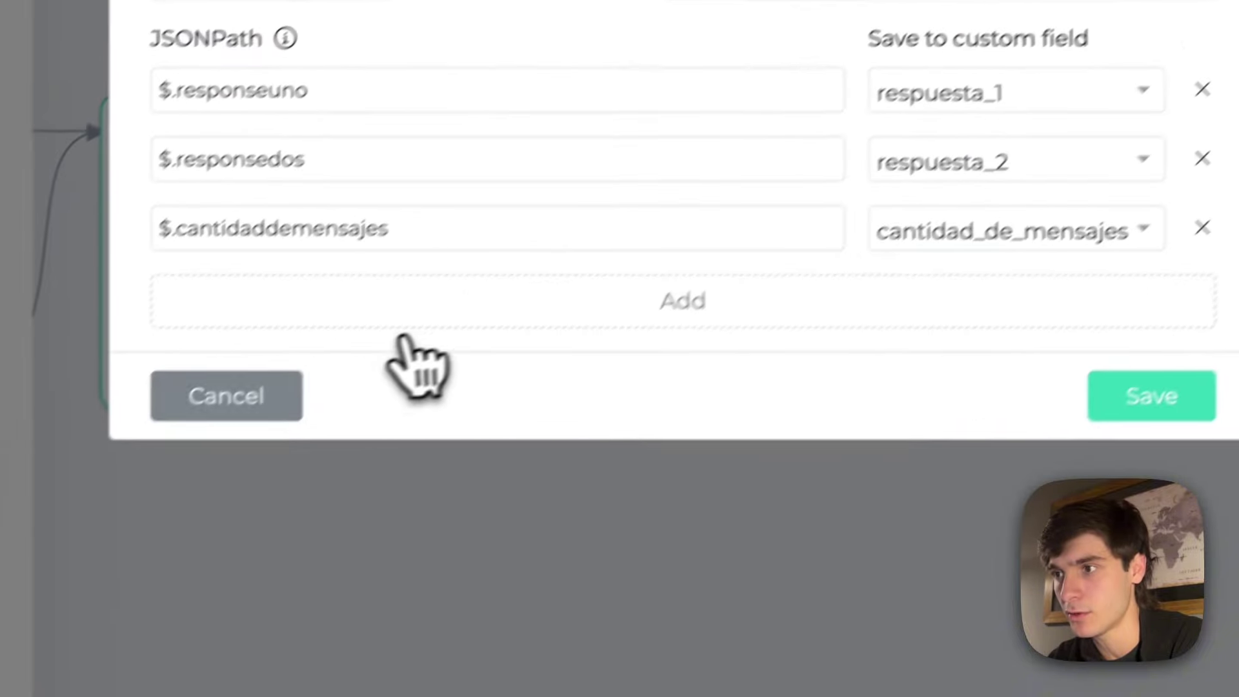
{"action": "left_click", "coordinate": [38, 561]}
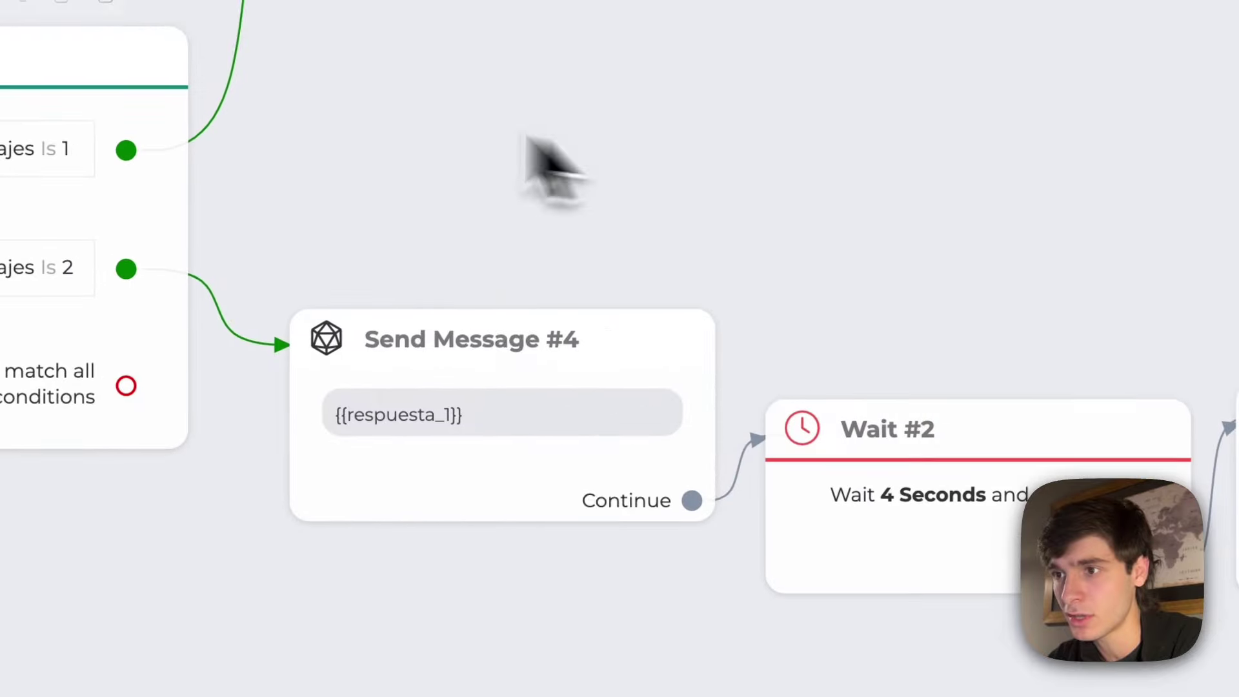
{"action": "left_click", "coordinate": [523, 477]}
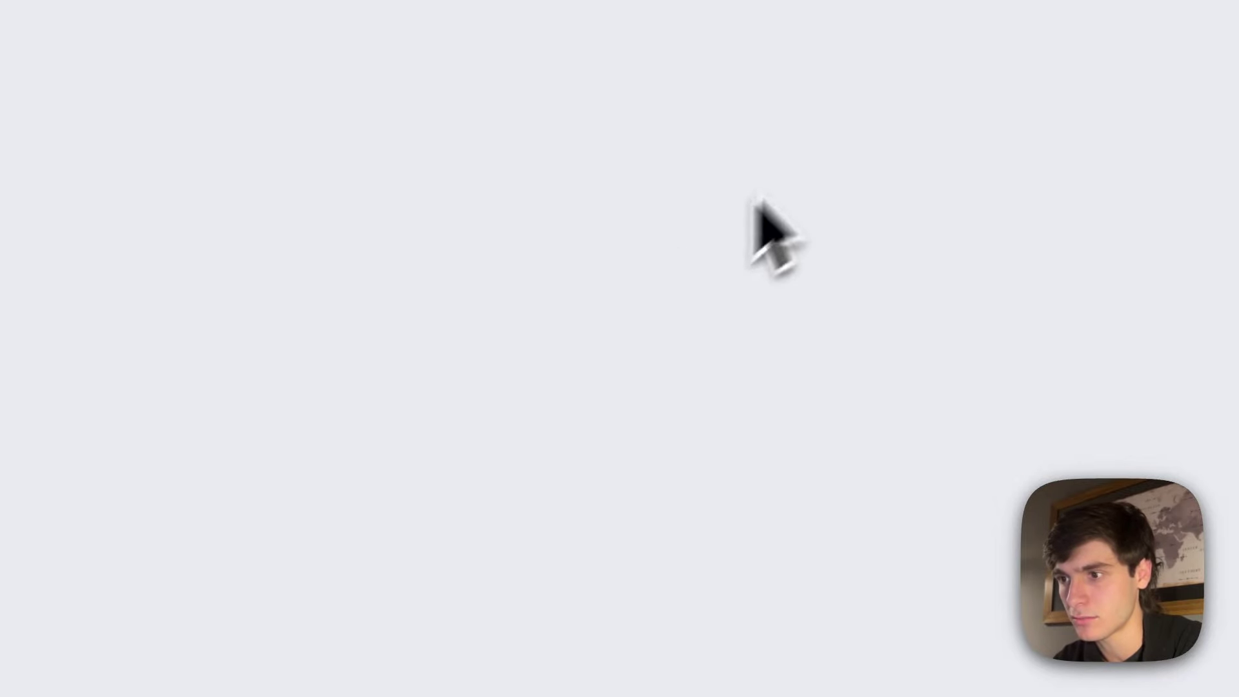
Add a Send Message step to the flow and dismiss n8n's cantidaddemensajes page search.
{"action": "left_click", "coordinate": [636, 656]}
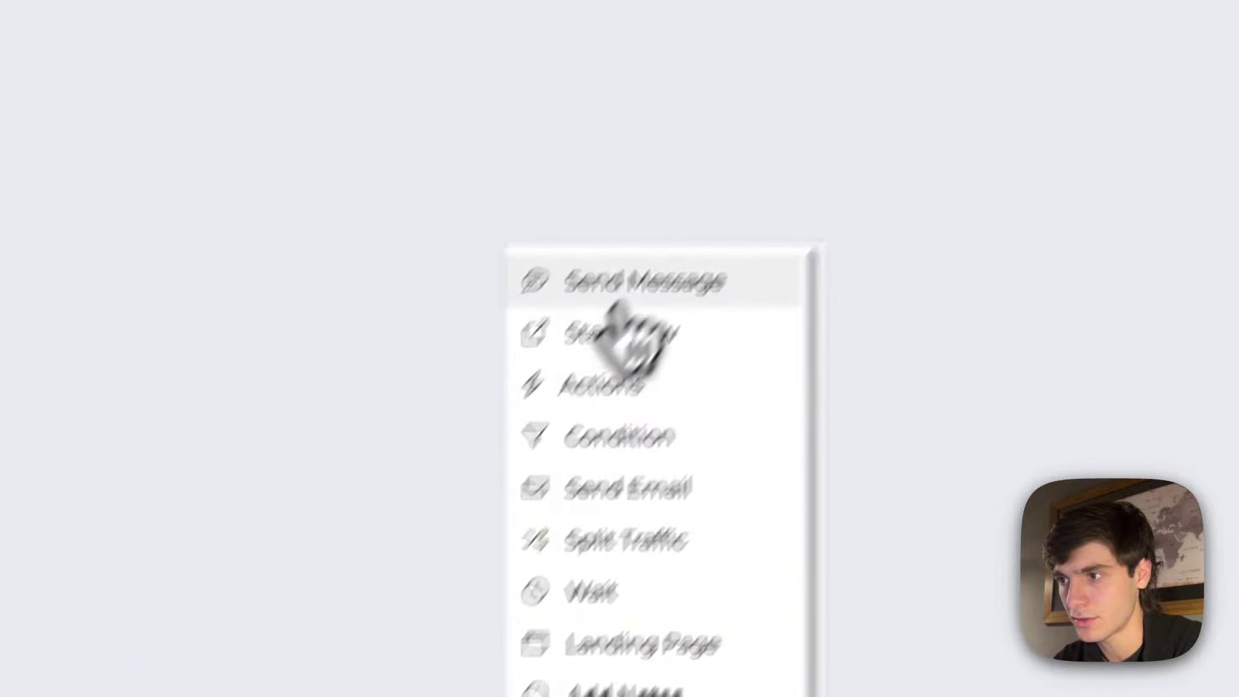
{"action": "left_click", "coordinate": [710, 171]}
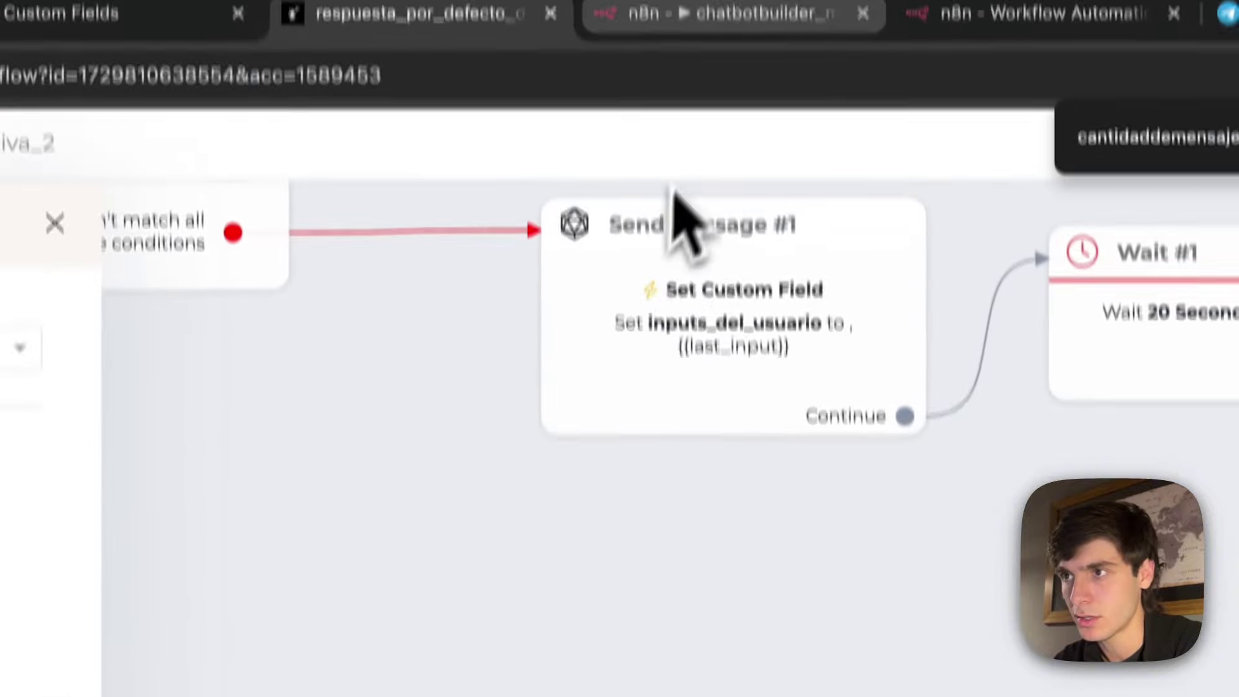
{"action": "left_click", "coordinate": [733, 14]}
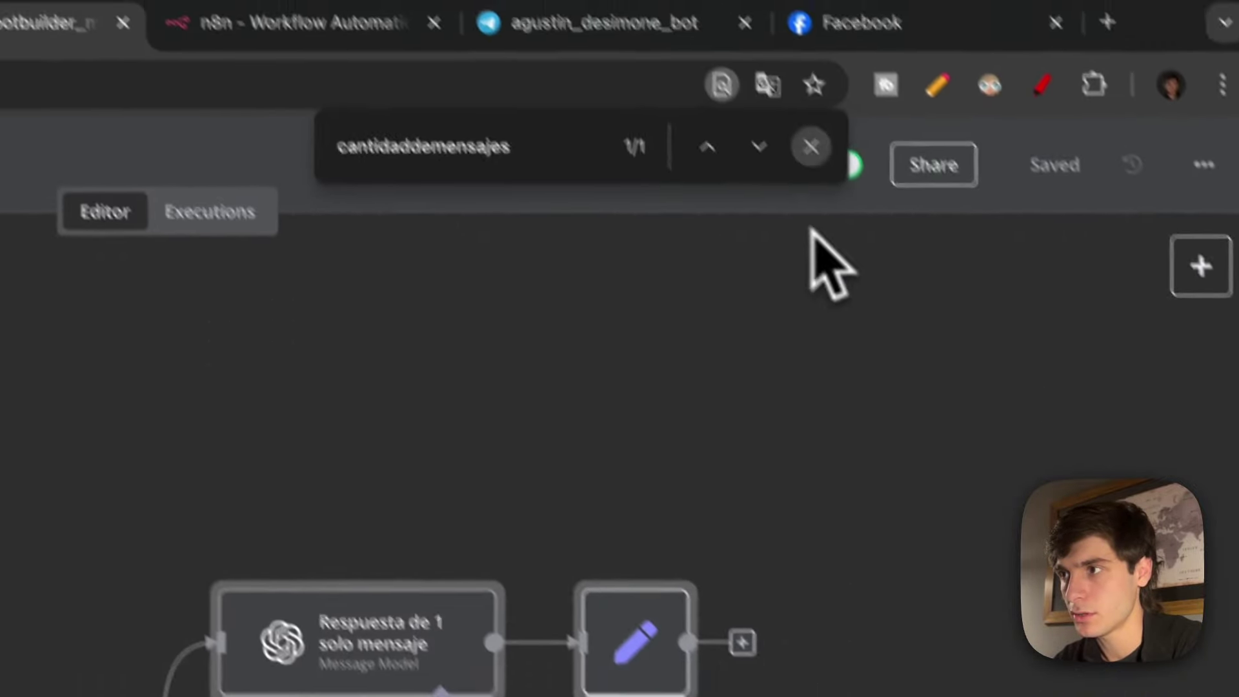
{"action": "left_click", "coordinate": [811, 144]}
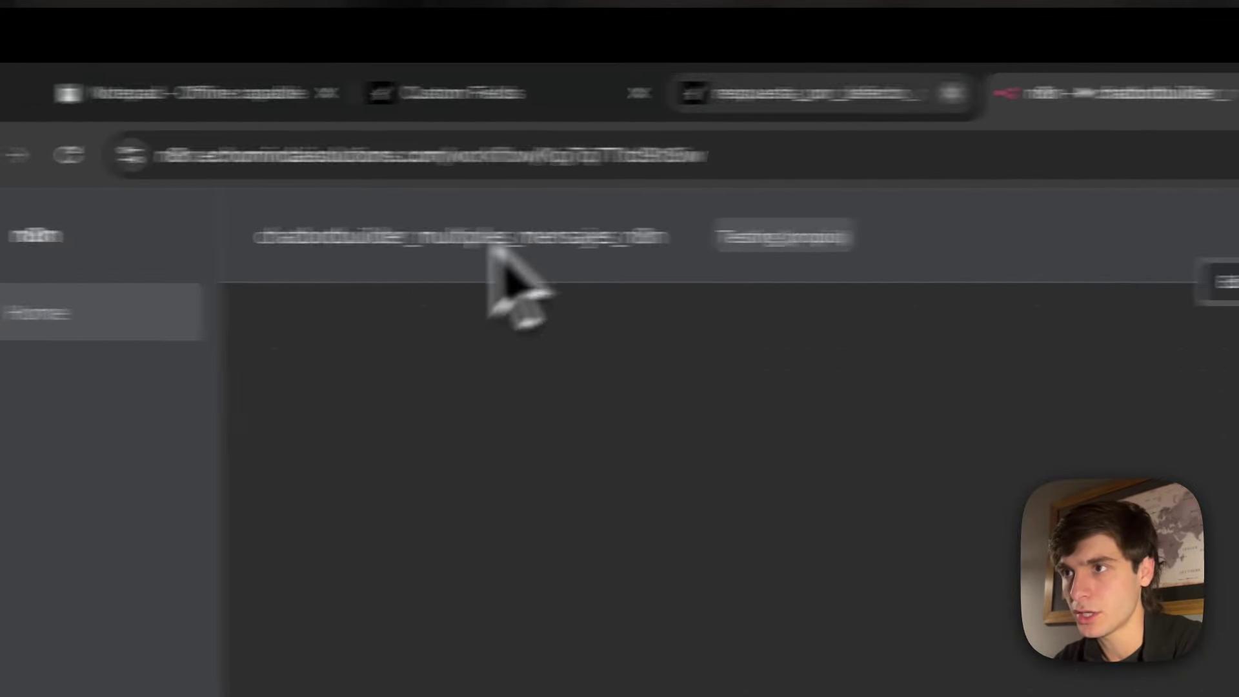
Create a new empty n8n workflow named ejemplo_respuestas_desde_n8n_cbb.
{"action": "left_click", "coordinate": [1207, 97]}
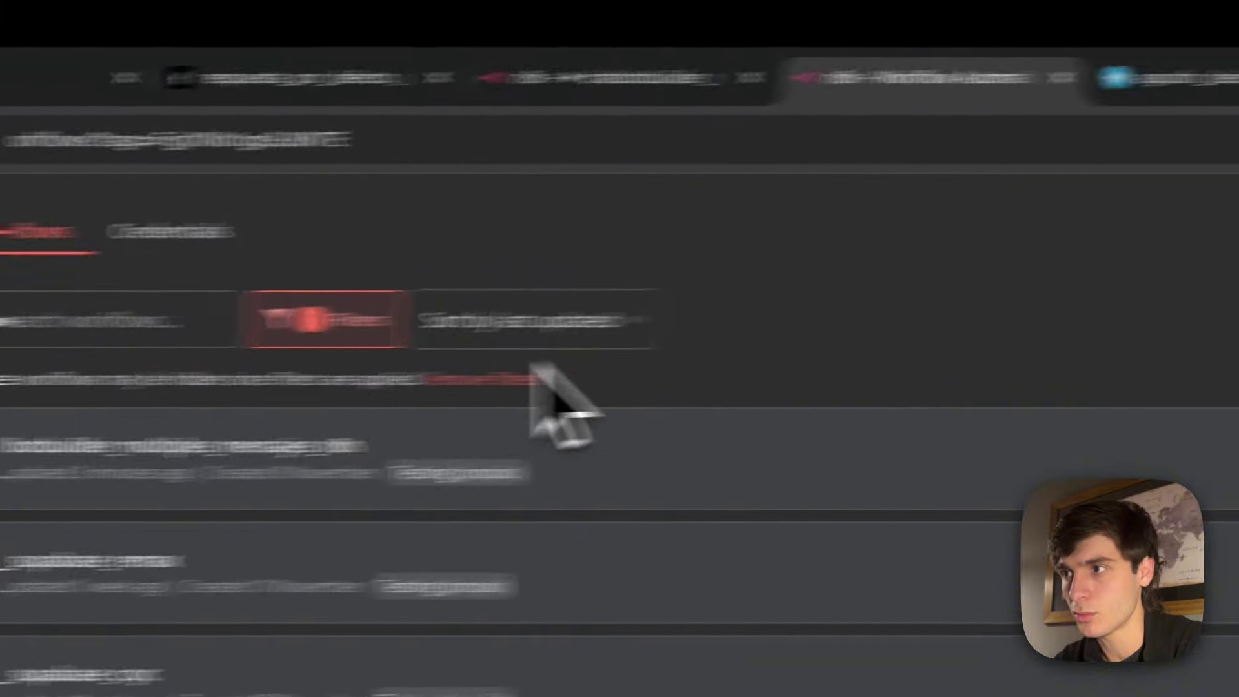
{"action": "left_click", "coordinate": [826, 374]}
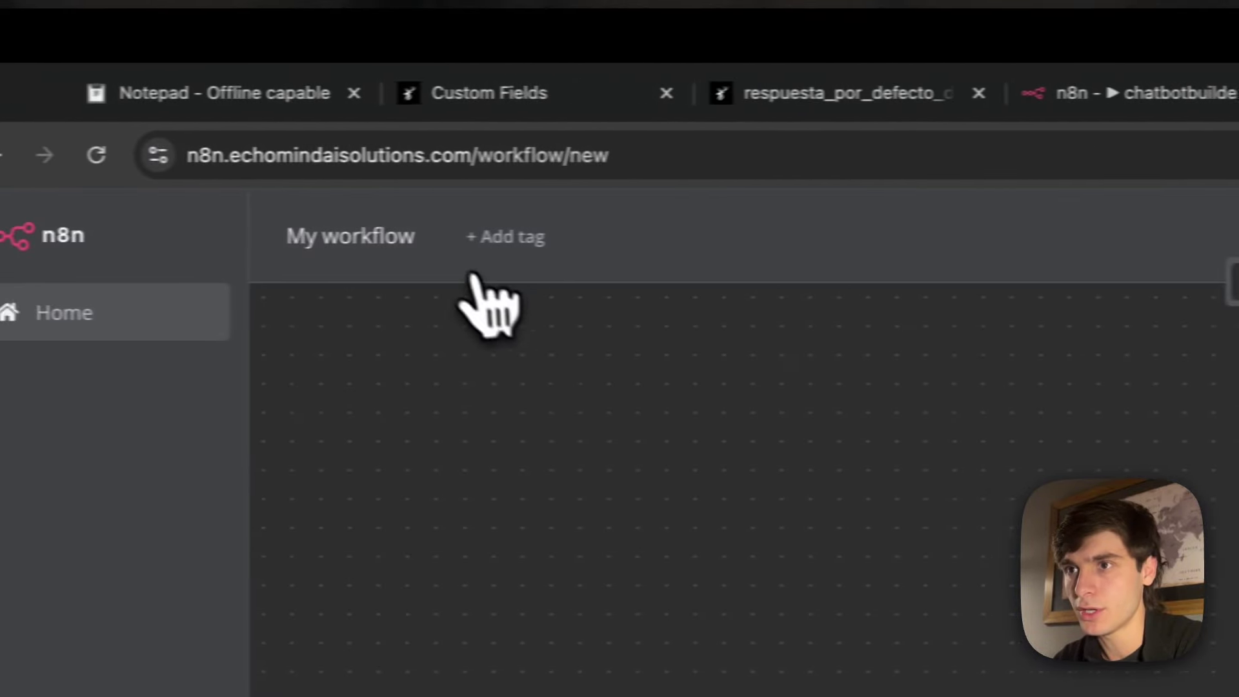
{"action": "left_click", "coordinate": [24, 238]}
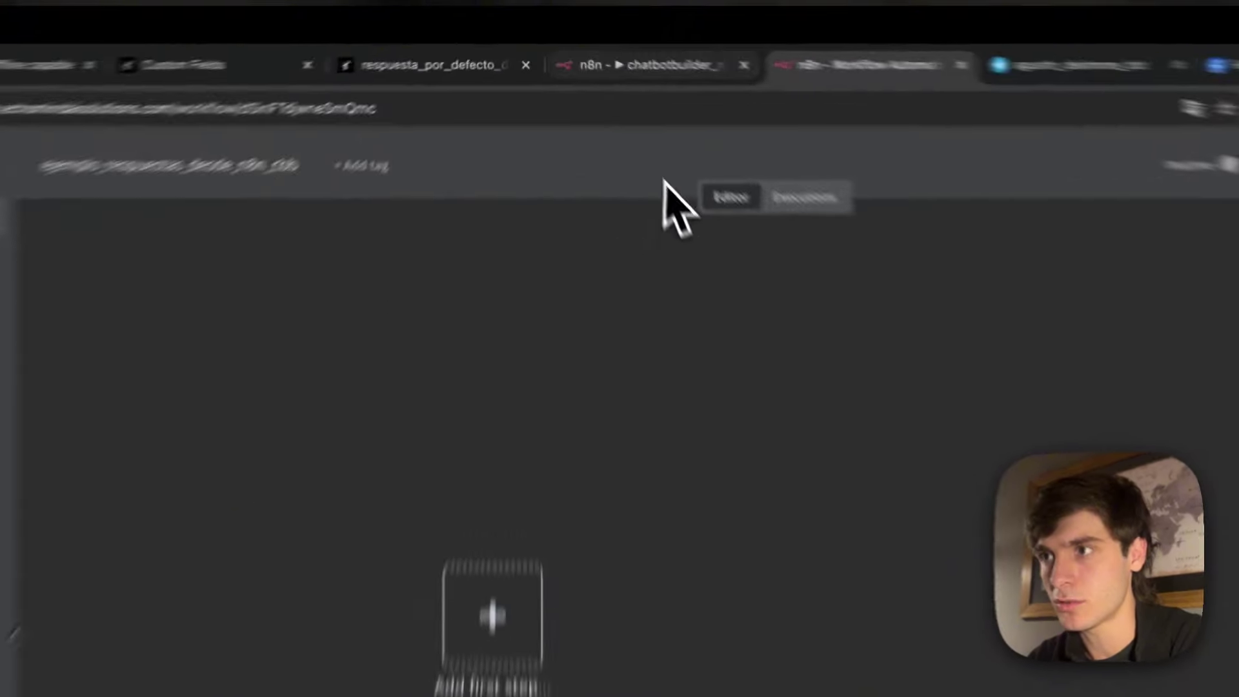
{"action": "left_click_drag", "start_coordinate": [736, 40], "coordinate": [611, 42]}
Back in the chatbot flow, delete the unused Send Message #6 and close the page search.
{"action": "left_click", "coordinate": [495, 42]}
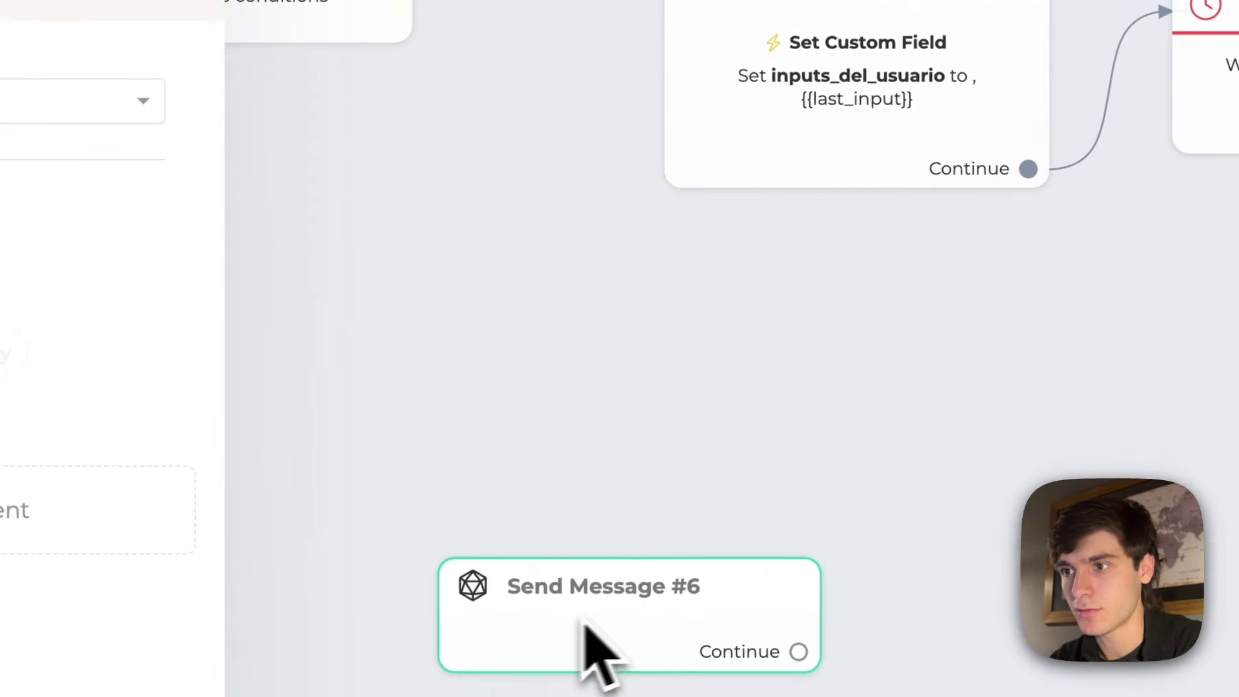
{"action": "left_click", "coordinate": [743, 620]}
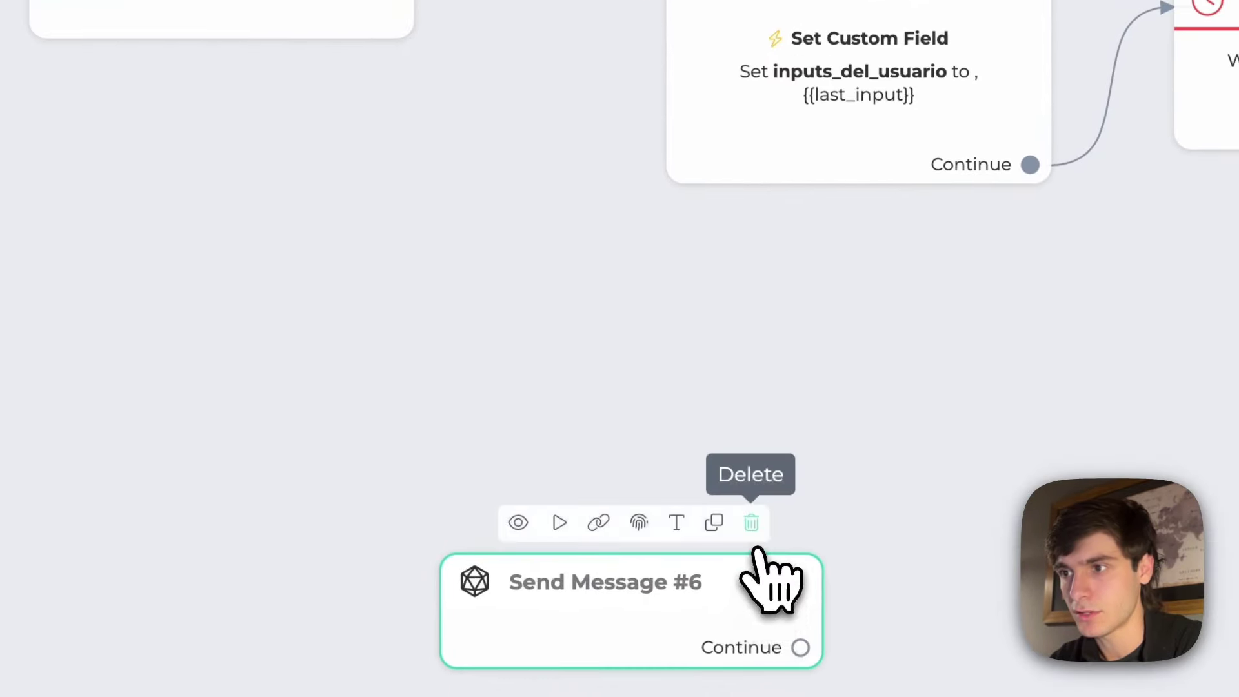
{"action": "left_click", "coordinate": [751, 524]}
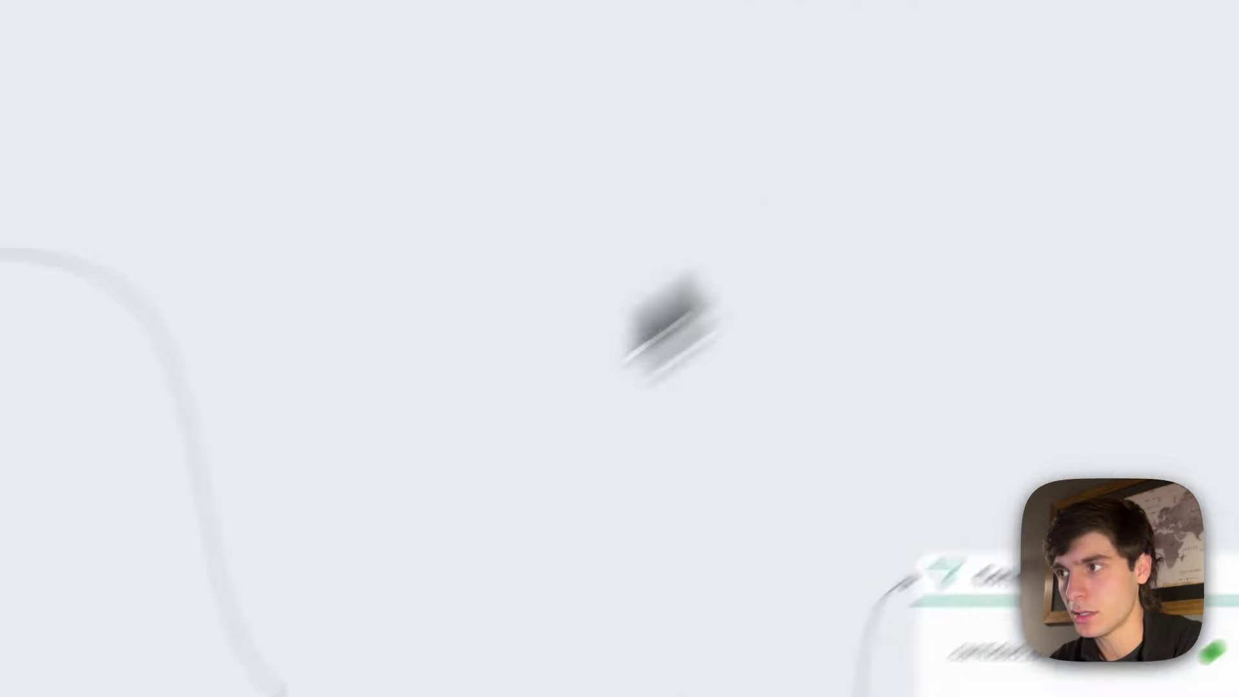
{"action": "left_click", "coordinate": [1218, 17]}
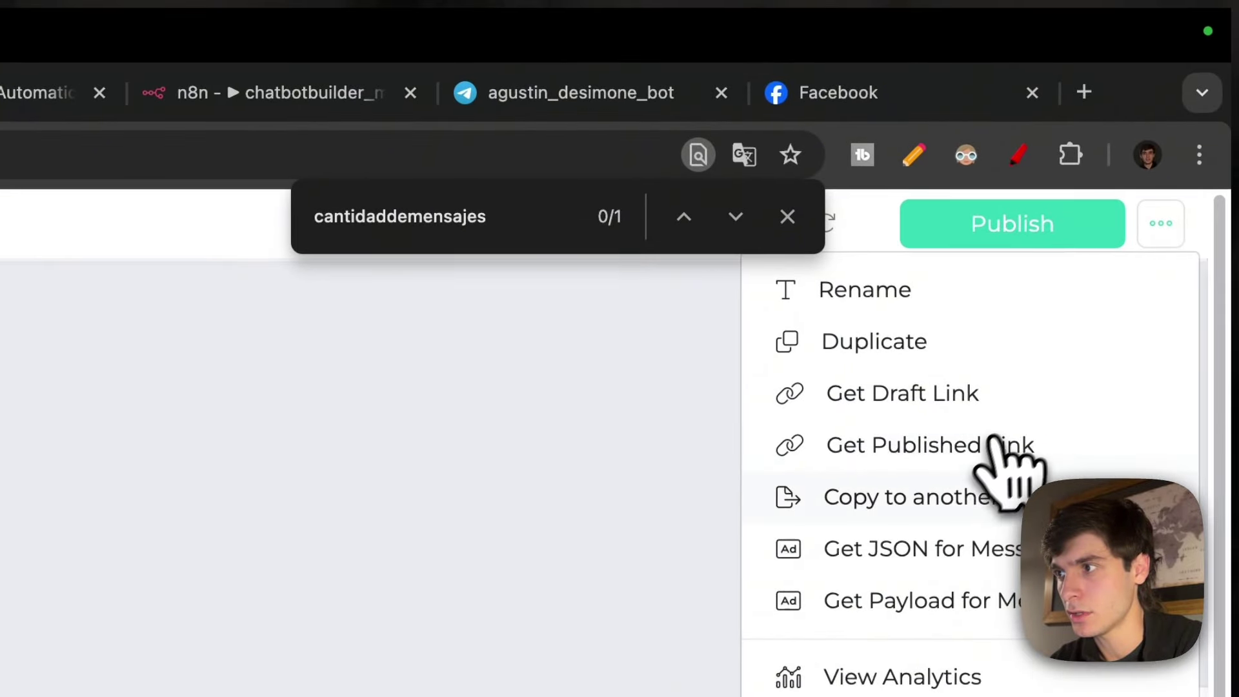
{"action": "left_click", "coordinate": [913, 397]}
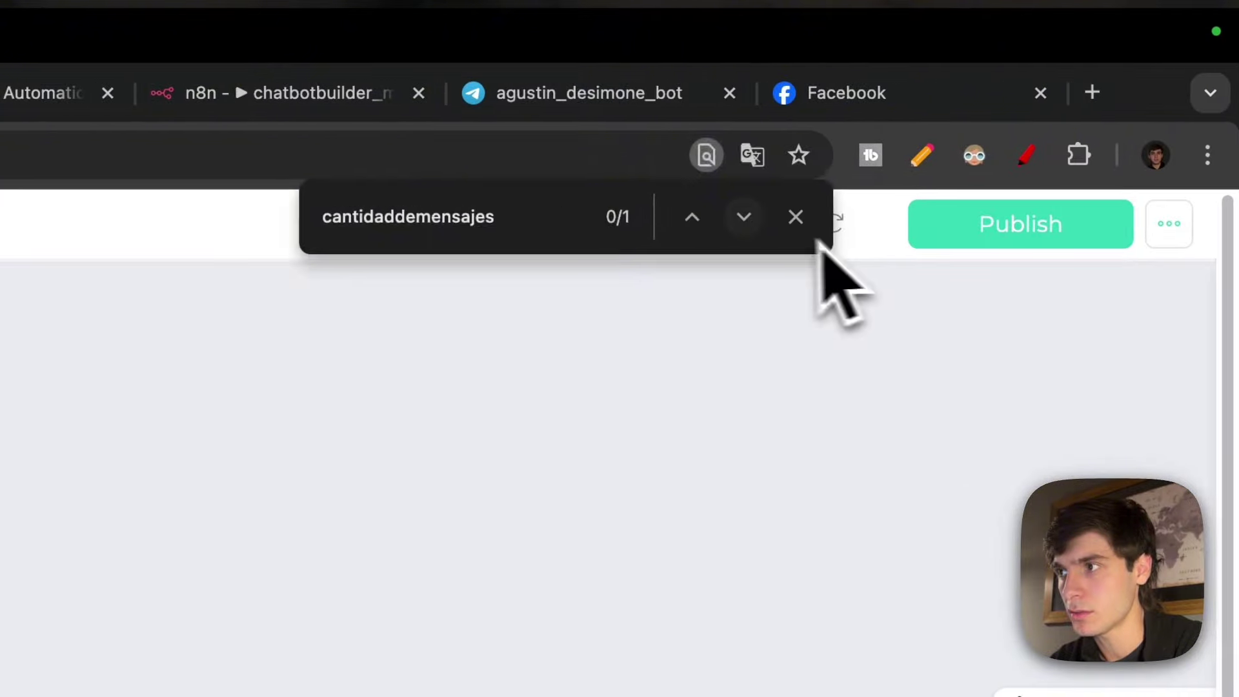
{"action": "left_click", "coordinate": [796, 216]}
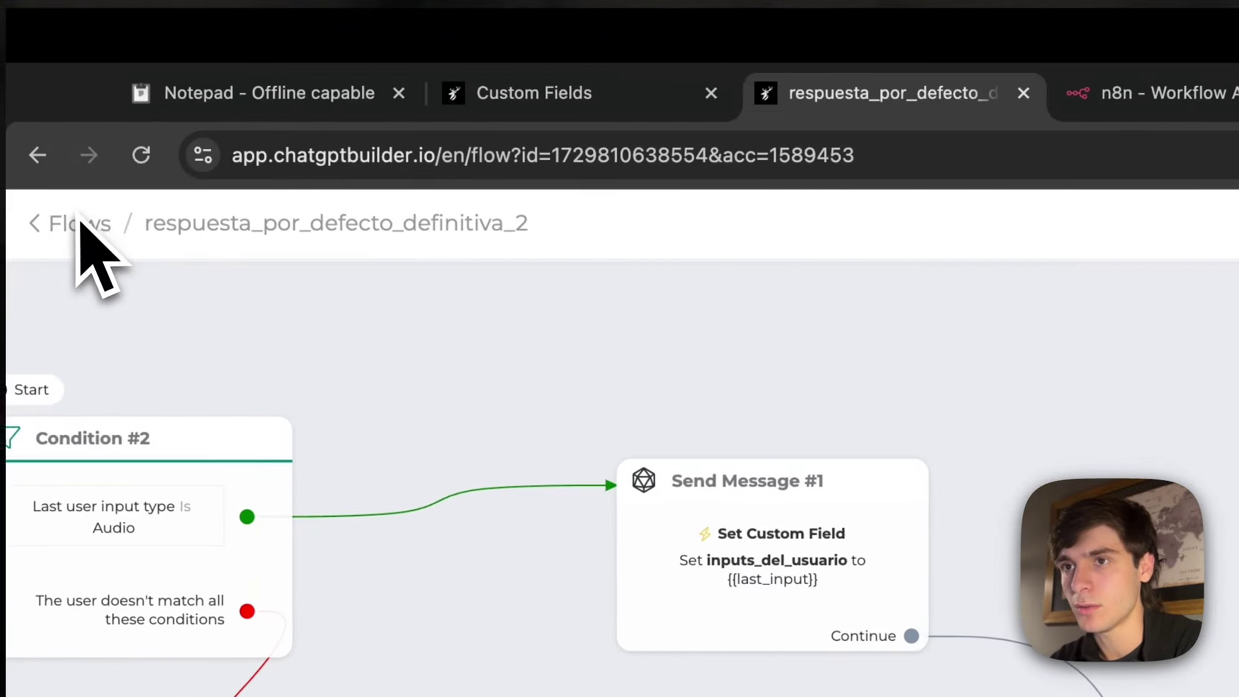
Open the respuesta_por_defecto_definitiva_2 - copy flow from the Flows list.
{"action": "left_click", "coordinate": [77, 224]}
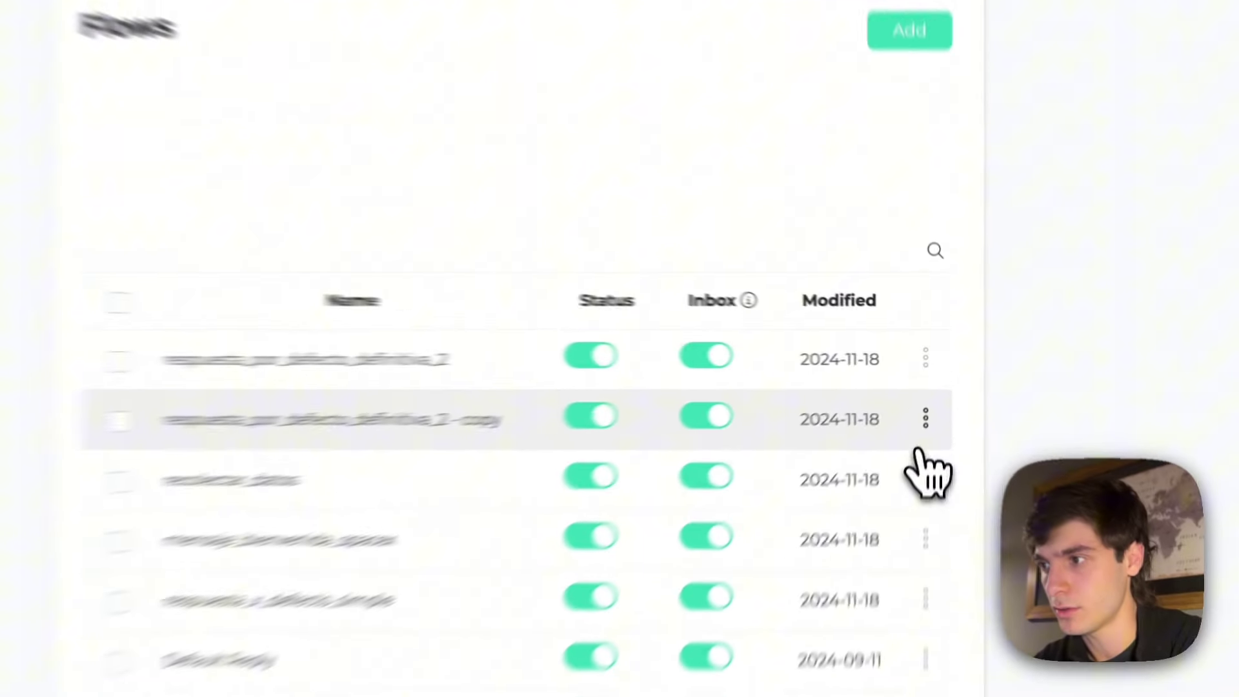
{"action": "left_click", "coordinate": [932, 388]}
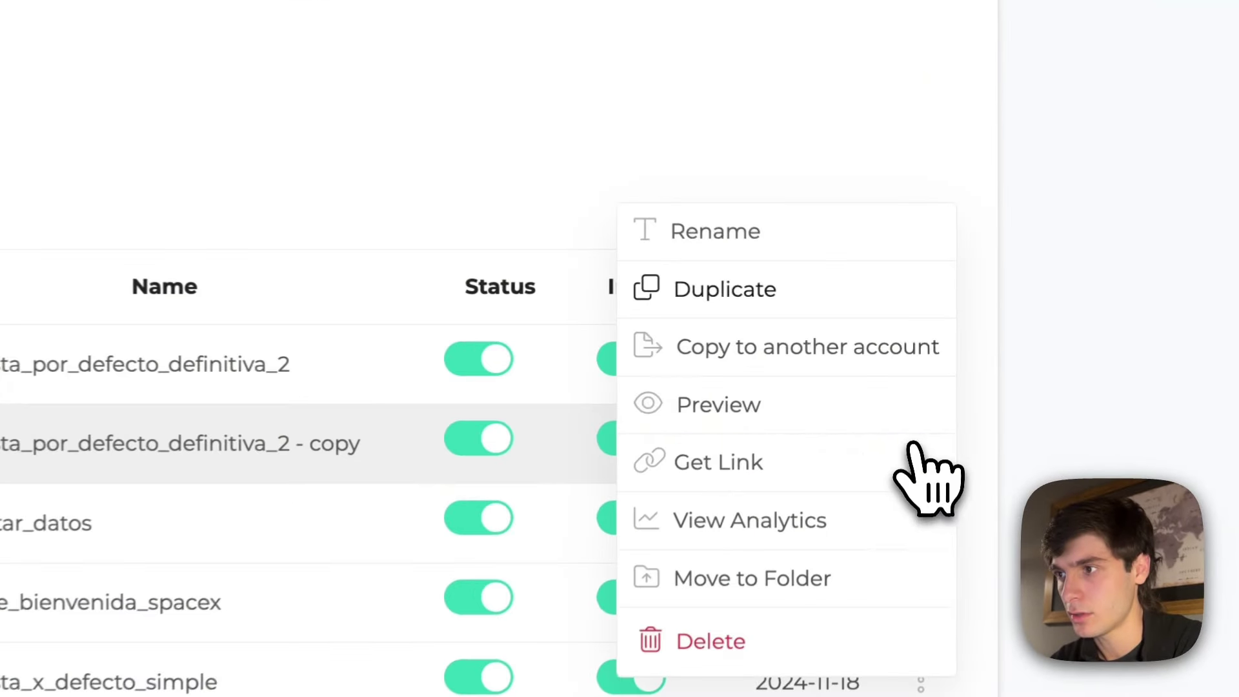
{"action": "left_click", "coordinate": [480, 403]}
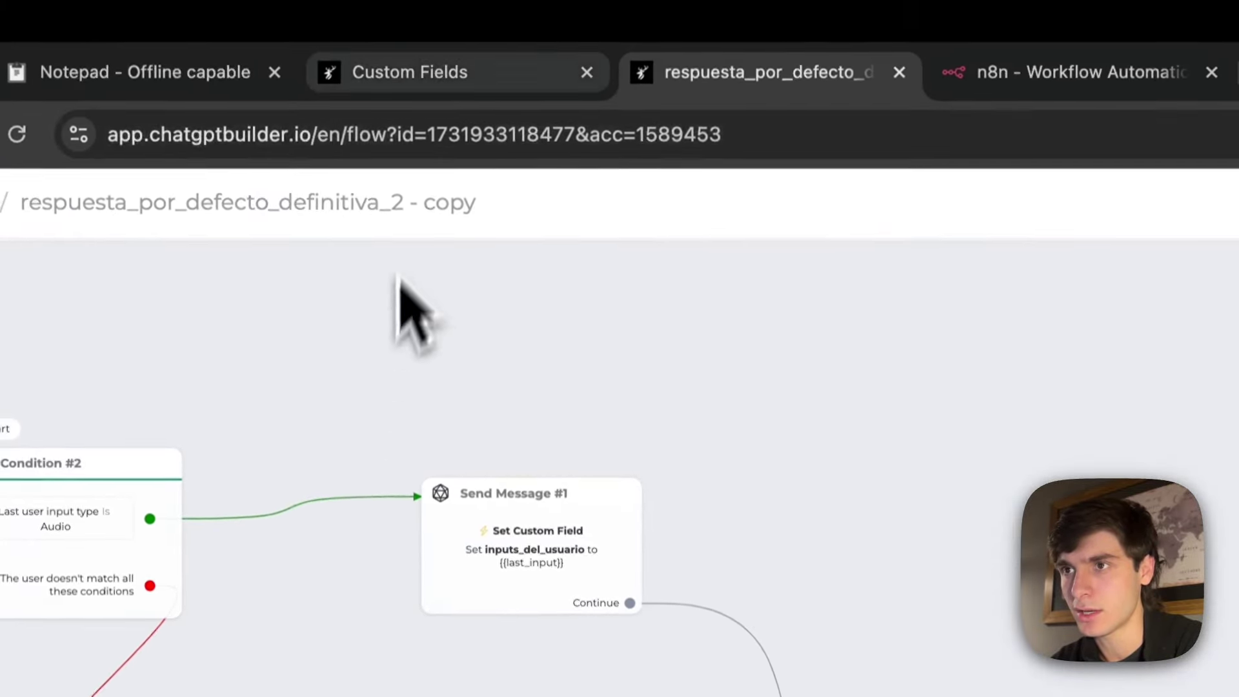
Look up the inputs_del_usuario custom field, cancel without adding one, and return to the builder.
{"action": "left_click", "coordinate": [413, 72]}
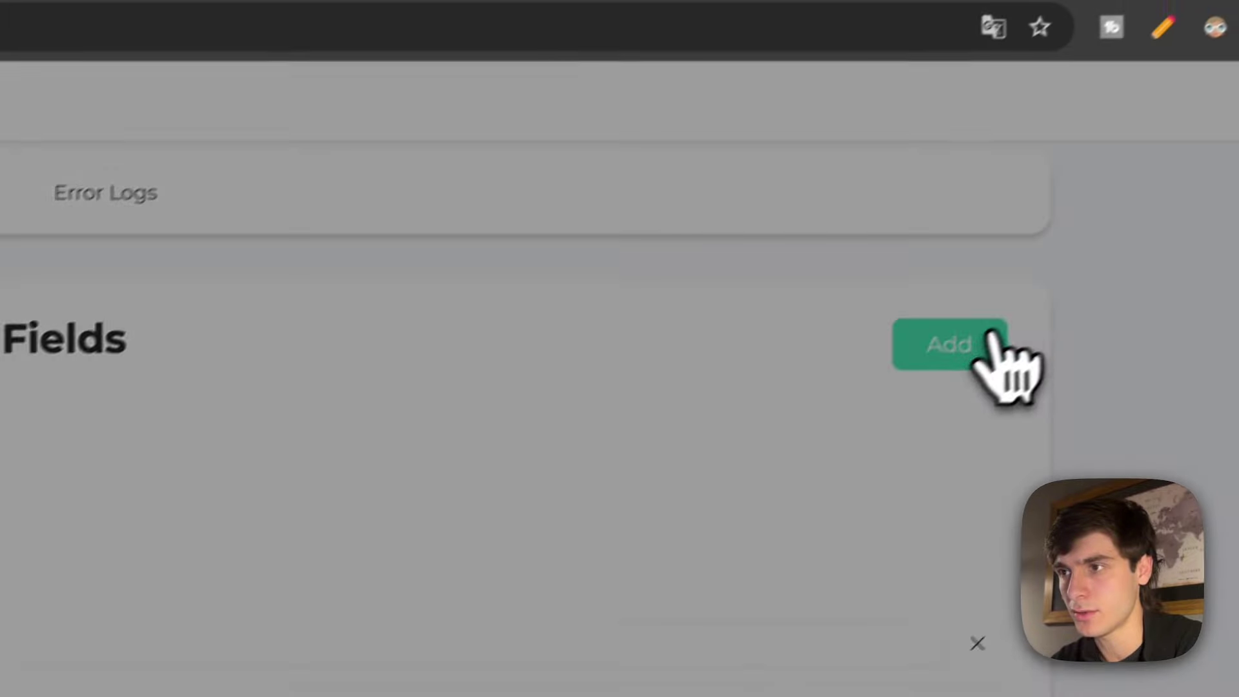
{"action": "left_click", "coordinate": [994, 349]}
{"action": "left_click", "coordinate": [770, 194]}
{"action": "type", "text": "inpu"}
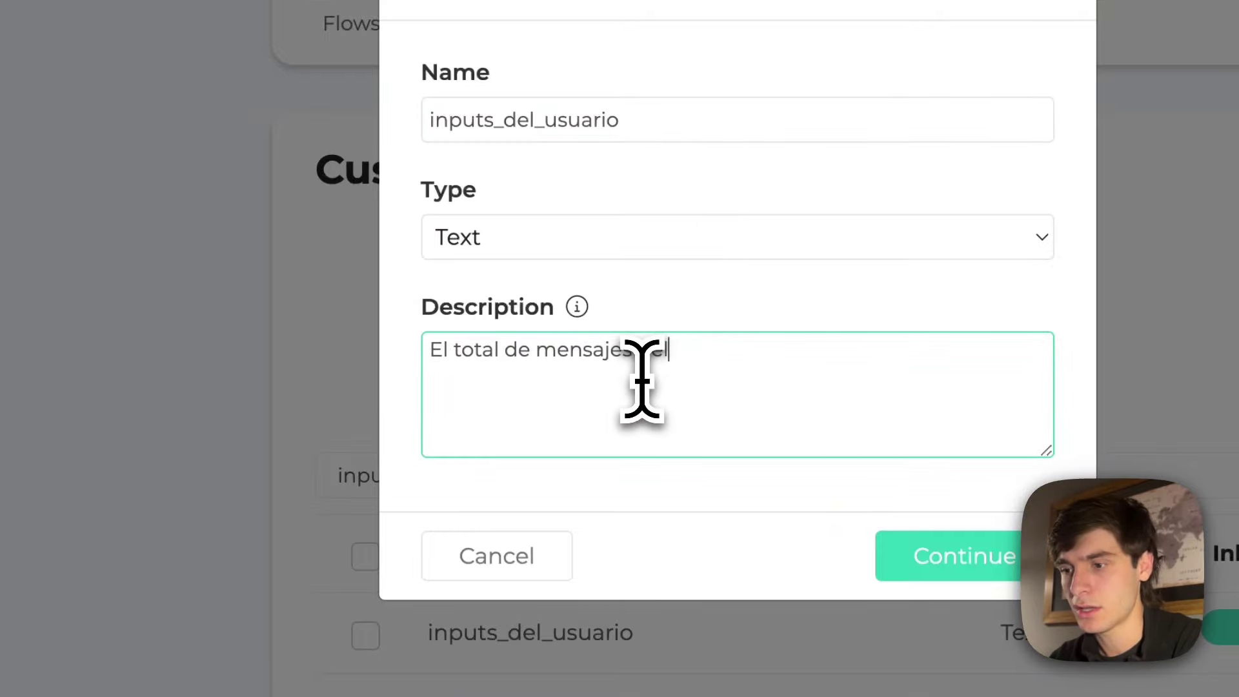
{"action": "left_click", "coordinate": [494, 556]}
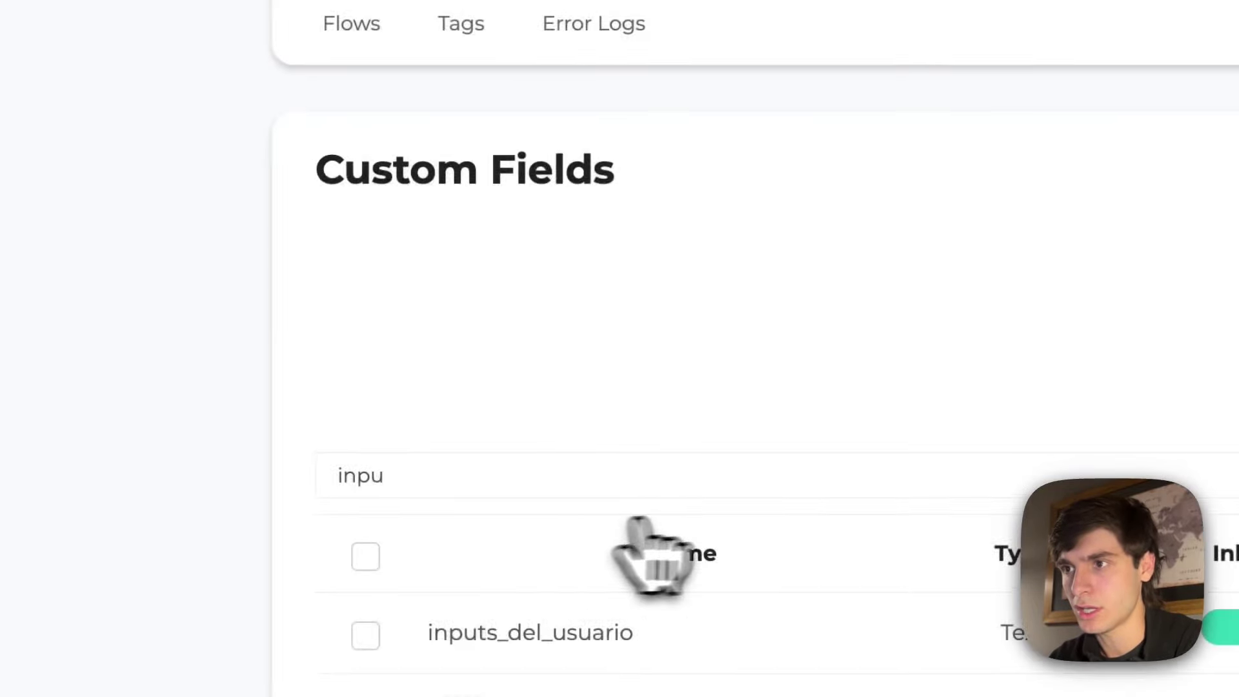
{"action": "left_click", "coordinate": [717, 65]}
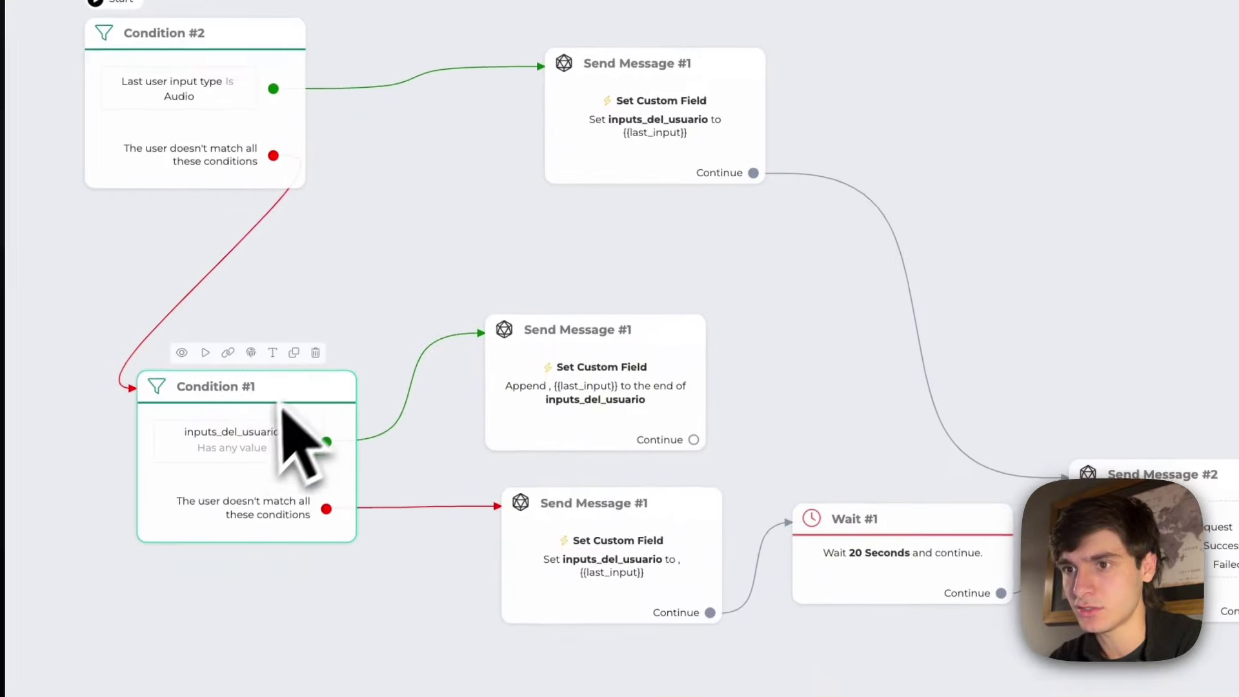
Inspect the existing field action in the step appending to inputs_del_usuario.
{"action": "scroll", "coordinate": [504, 377], "scroll_direction": "up", "scroll_amount": 2}
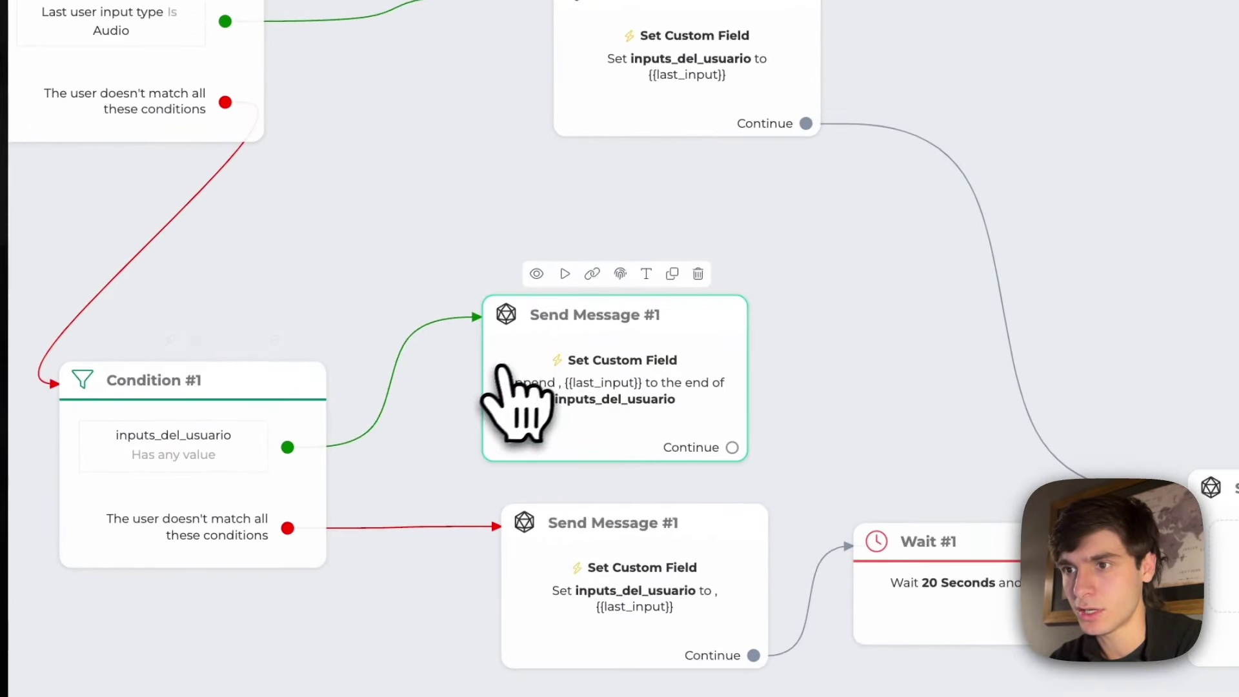
{"action": "left_click", "coordinate": [567, 386]}
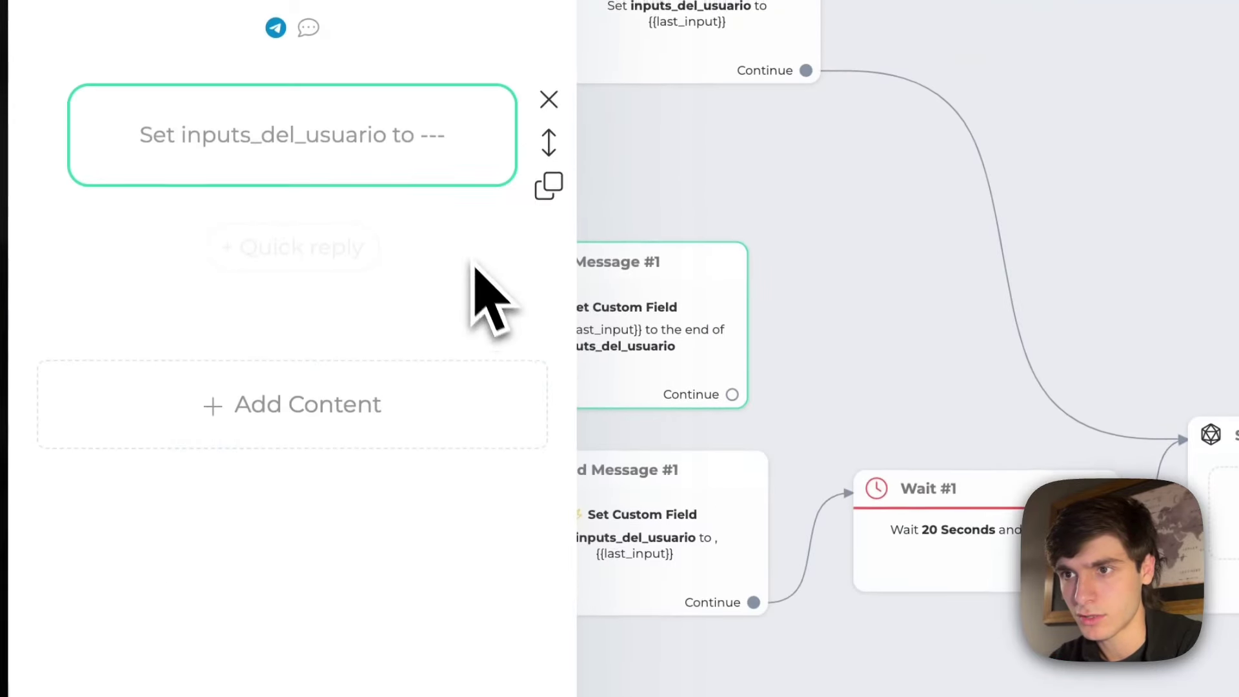
{"action": "left_click", "coordinate": [396, 136]}
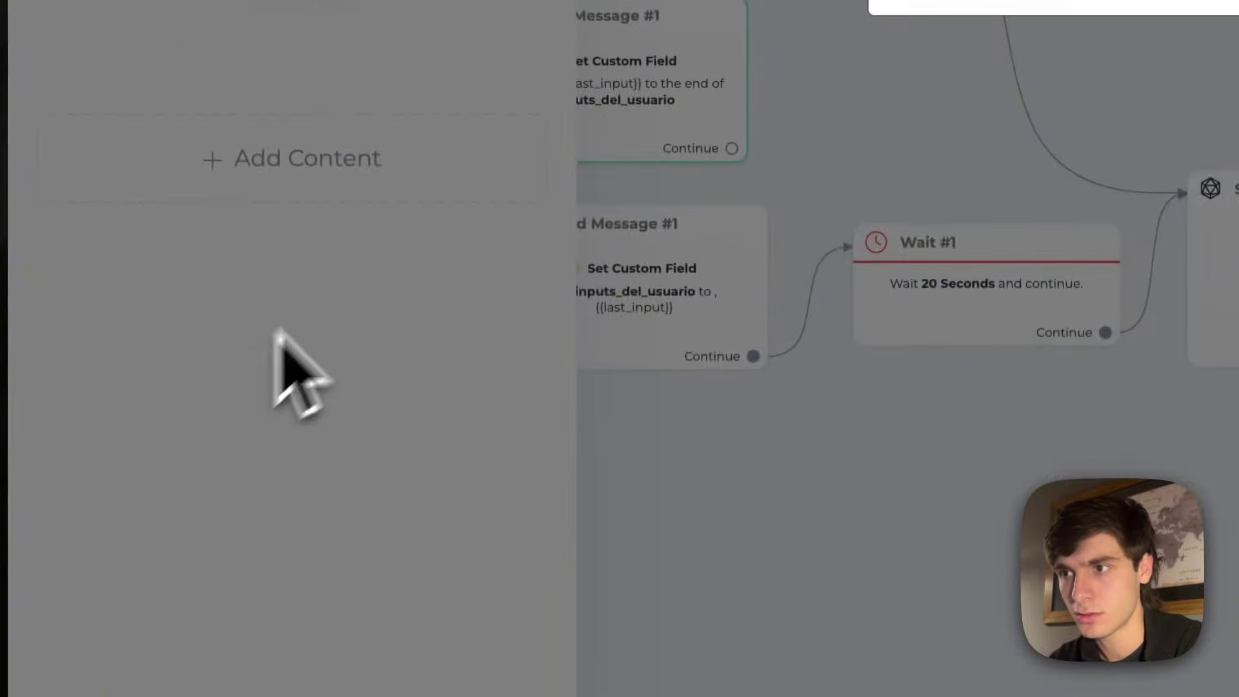
{"action": "left_click", "coordinate": [863, 280]}
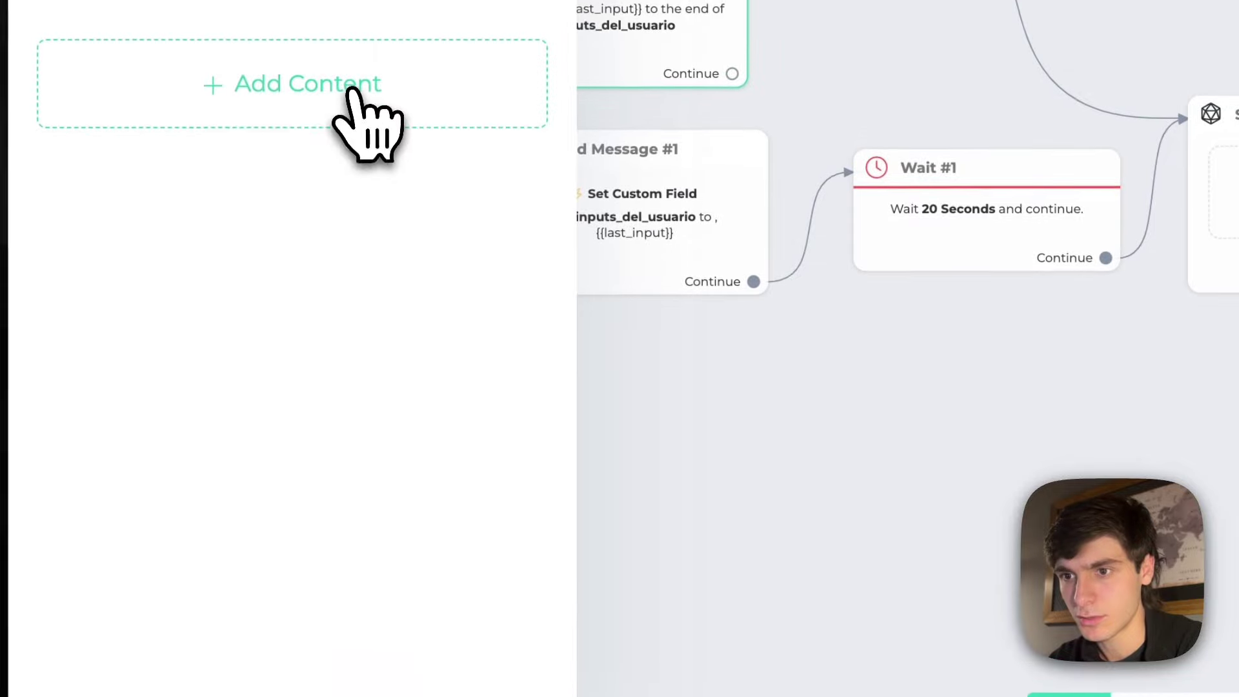
Add a Set Custom Field action setting inputs_del_usuario to {{last_input}}.
{"action": "left_click", "coordinate": [351, 23]}
{"action": "left_click", "coordinate": [77, 619]}
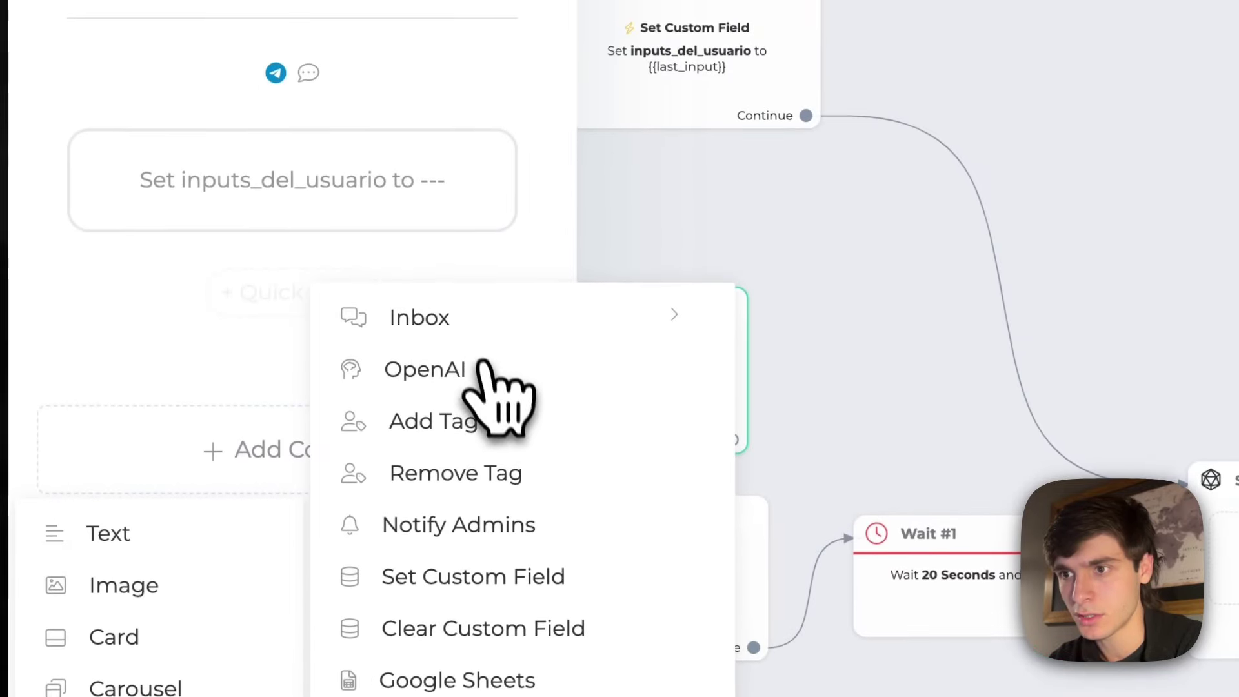
{"action": "left_click", "coordinate": [450, 581]}
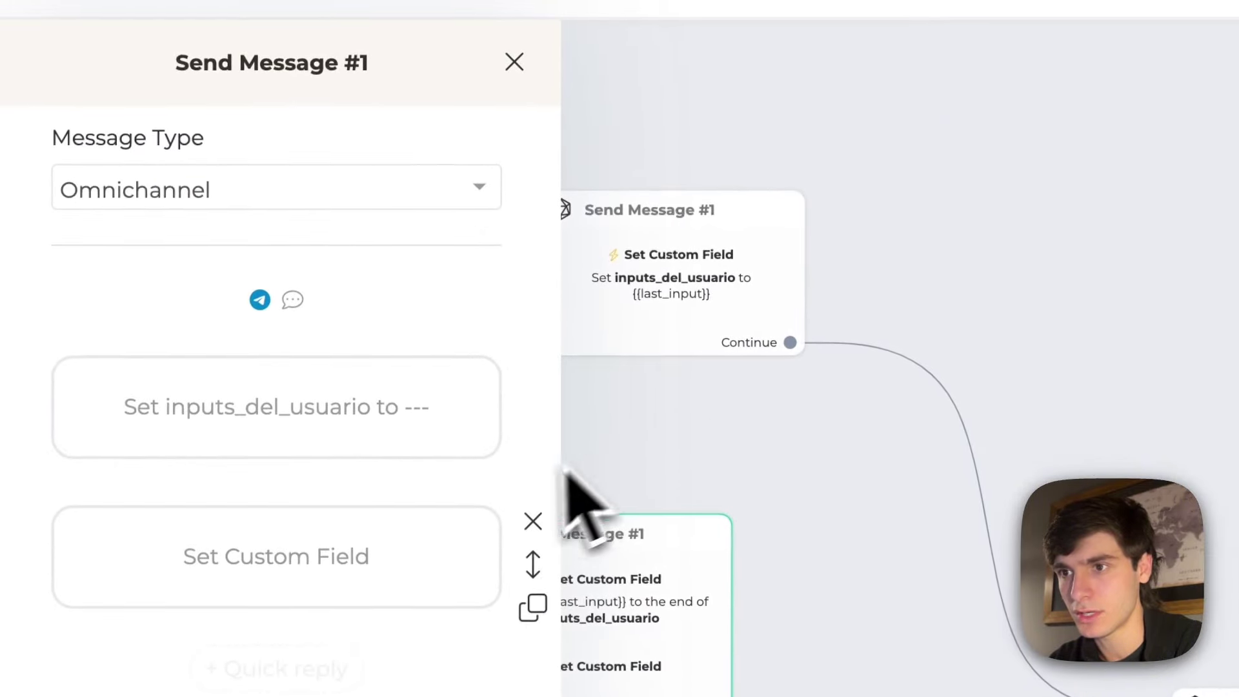
{"action": "left_click", "coordinate": [359, 529]}
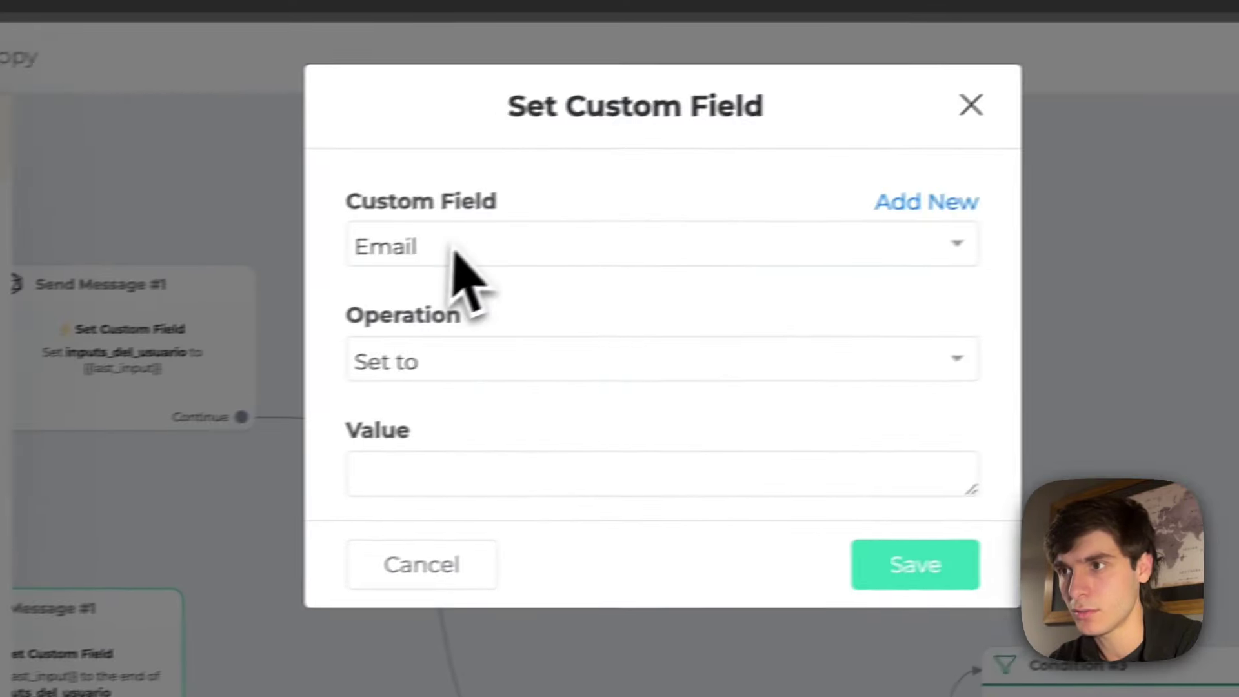
{"action": "left_click", "coordinate": [430, 260]}
{"action": "type", "text": "inp"}
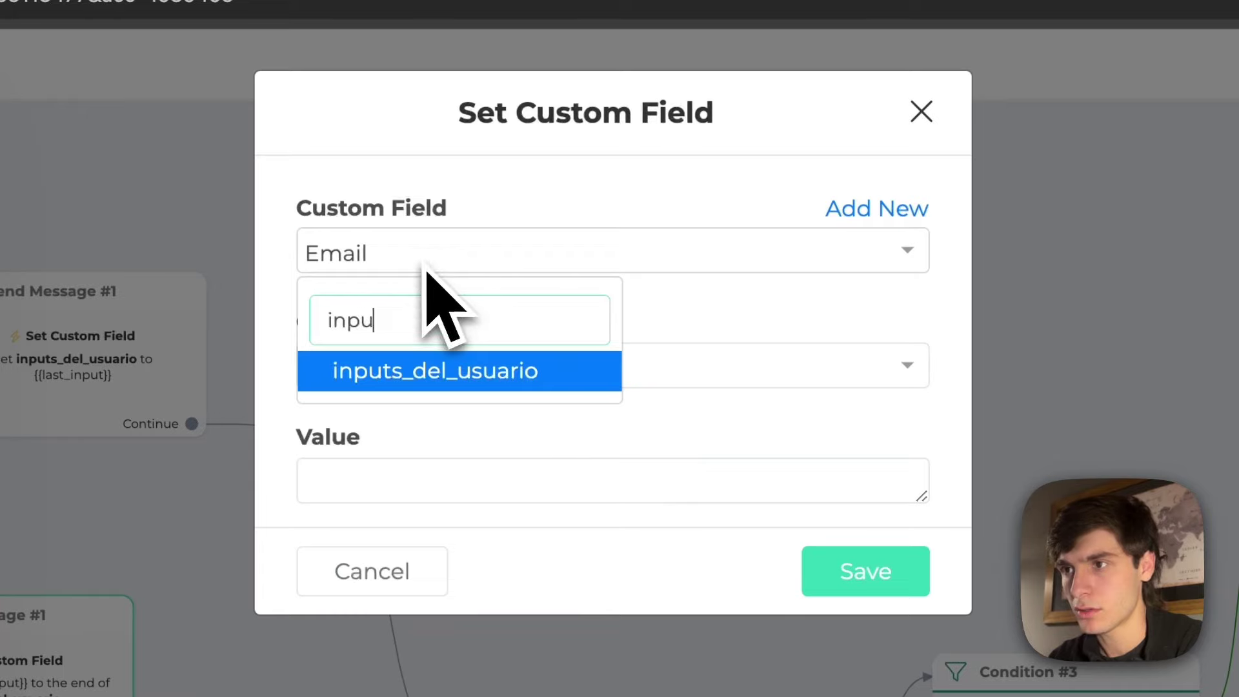
{"action": "type", "text": "u"}
{"action": "left_click", "coordinate": [400, 365]}
{"action": "left_click", "coordinate": [381, 371]}
{"action": "left_click", "coordinate": [368, 421]}
{"action": "left_click", "coordinate": [358, 466]}
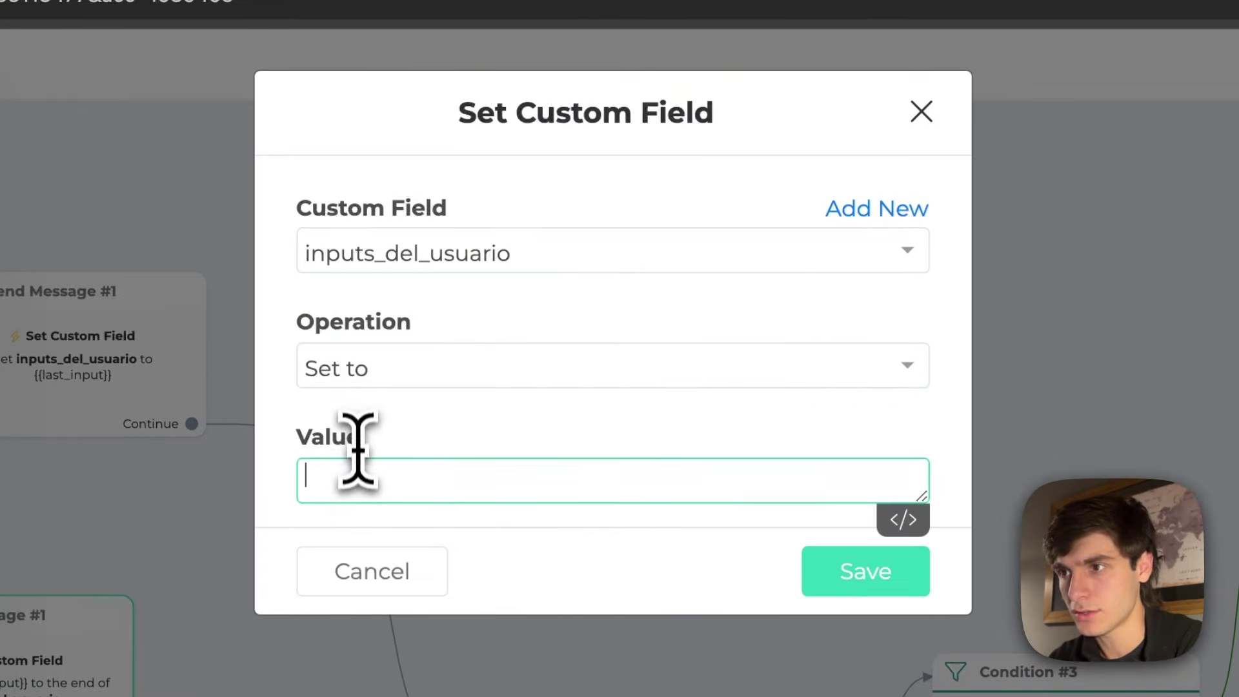
{"action": "type", "text": "{las"}
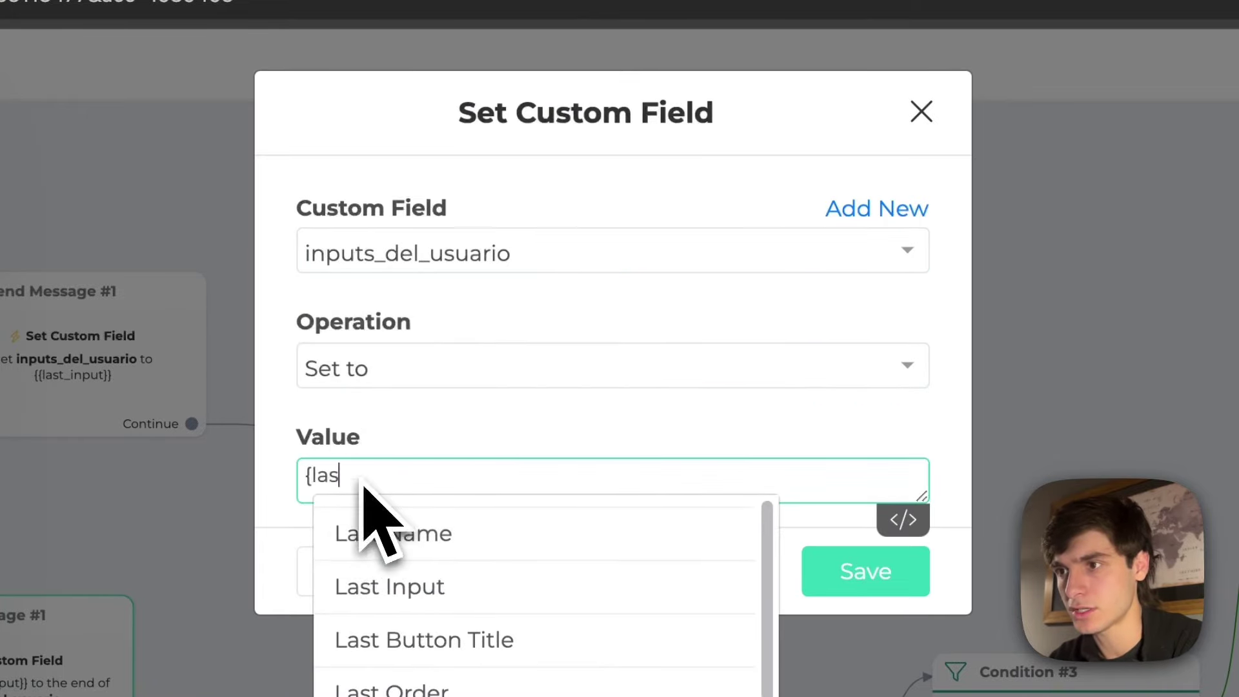
{"action": "left_click", "coordinate": [380, 581]}
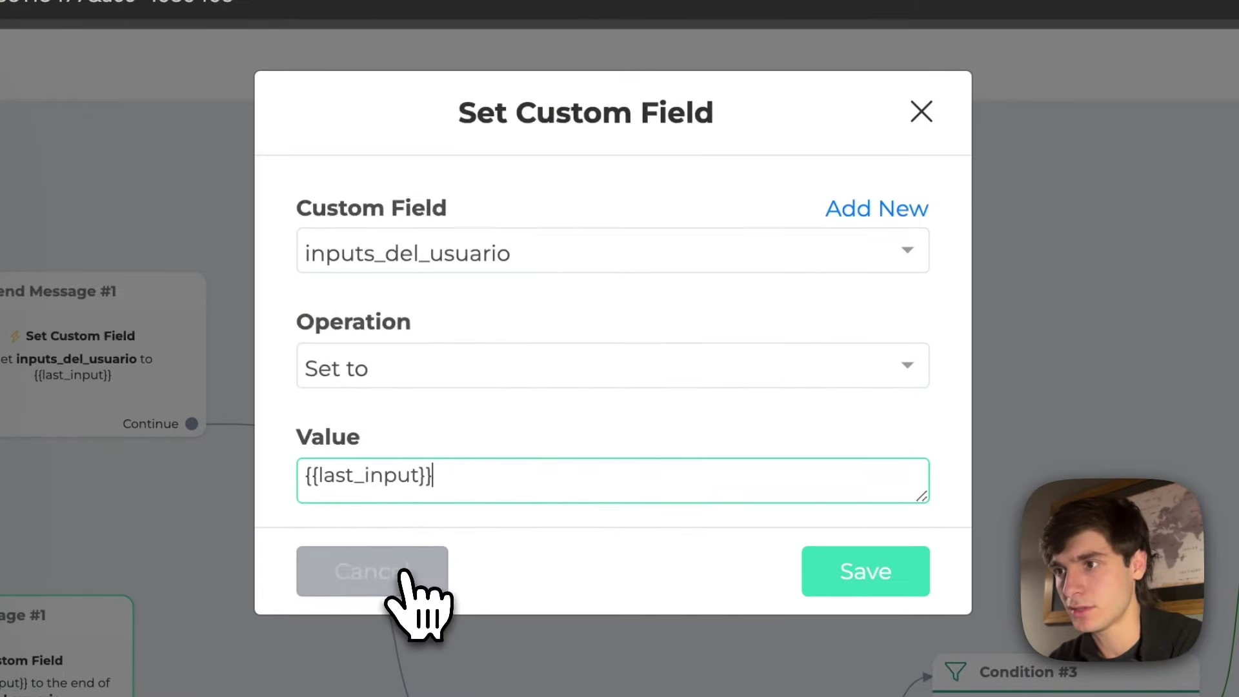
{"action": "left_click", "coordinate": [843, 584]}
Delete the duplicate inputs_del_usuario action, leaving only the append action.
{"action": "left_click", "coordinate": [559, 382]}
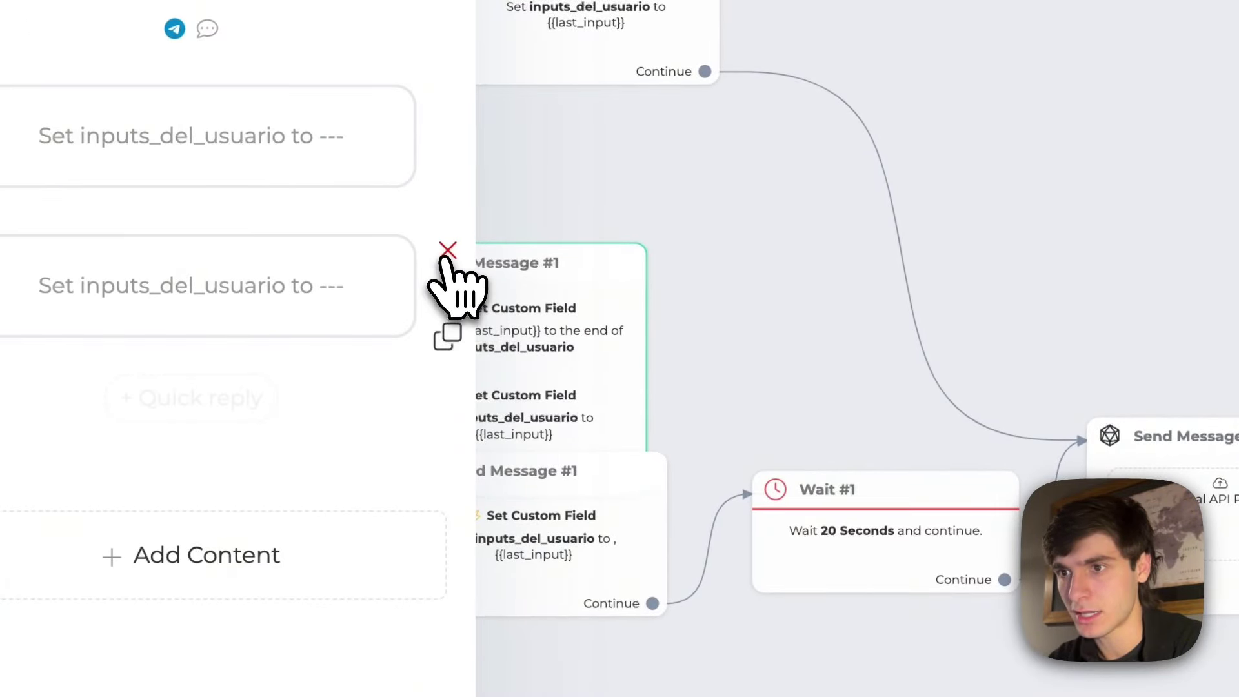
{"action": "left_click", "coordinate": [448, 250]}
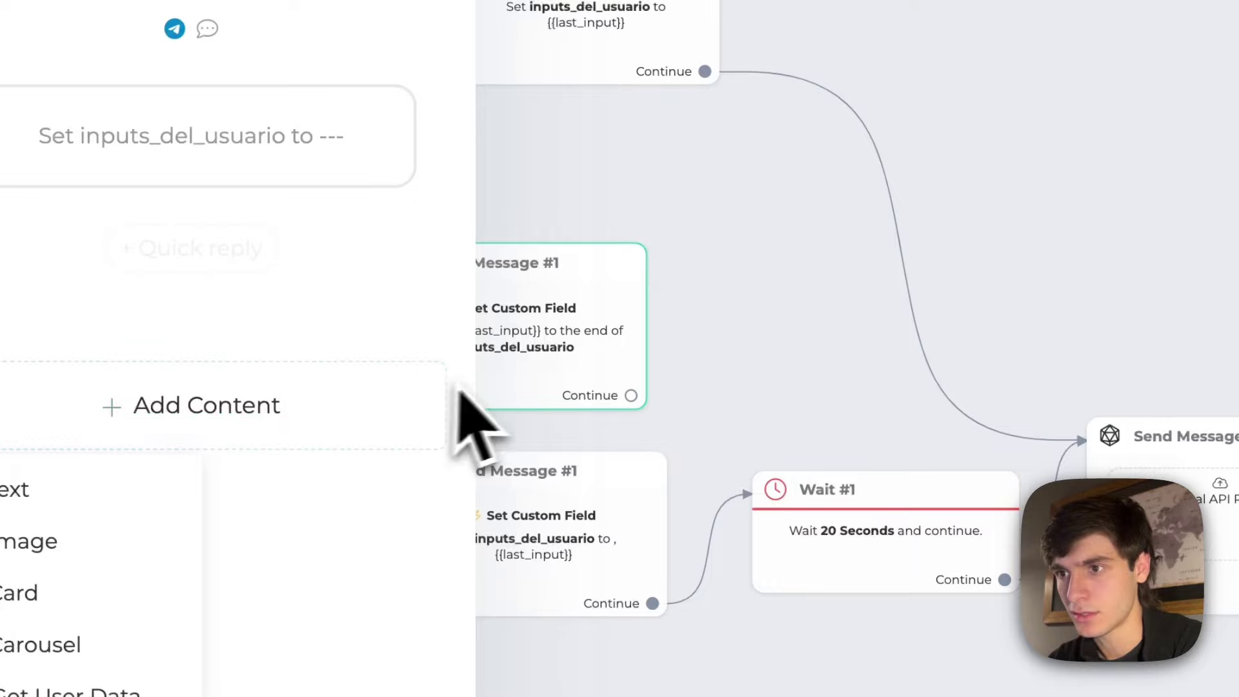
{"action": "left_click", "coordinate": [549, 400]}
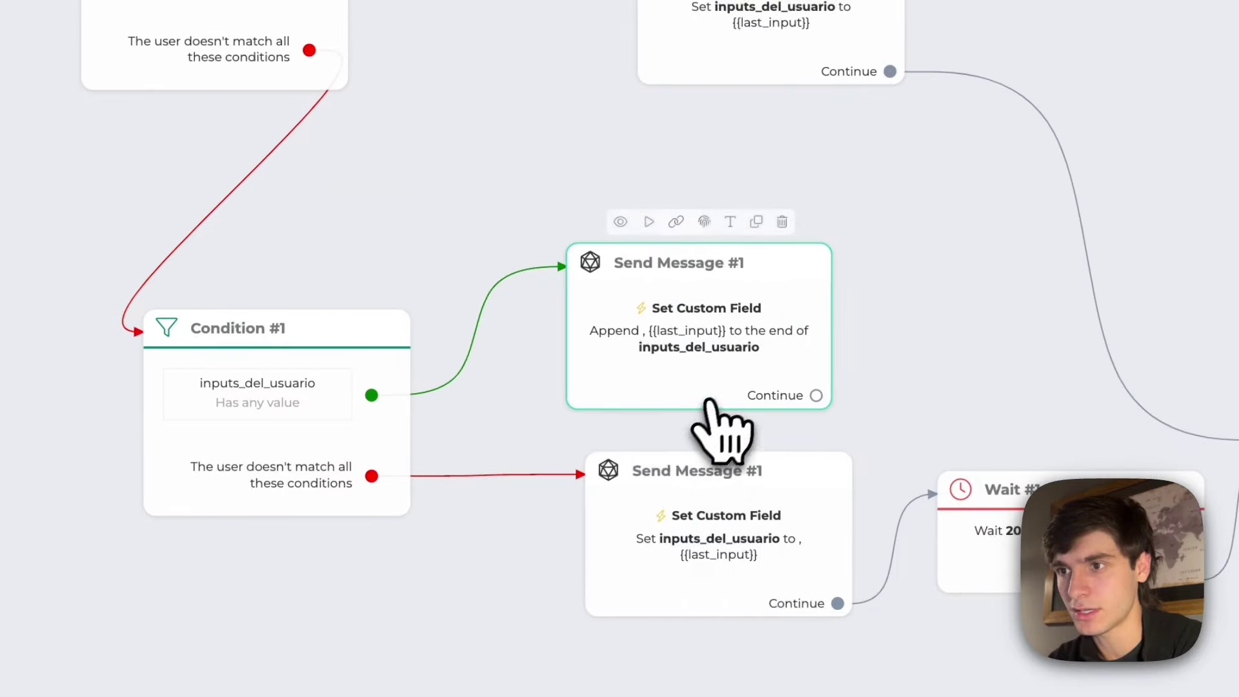
Add a second Set Custom Field action on inputs_del_usuario with value {{last_input}}.
{"action": "left_click", "coordinate": [710, 401]}
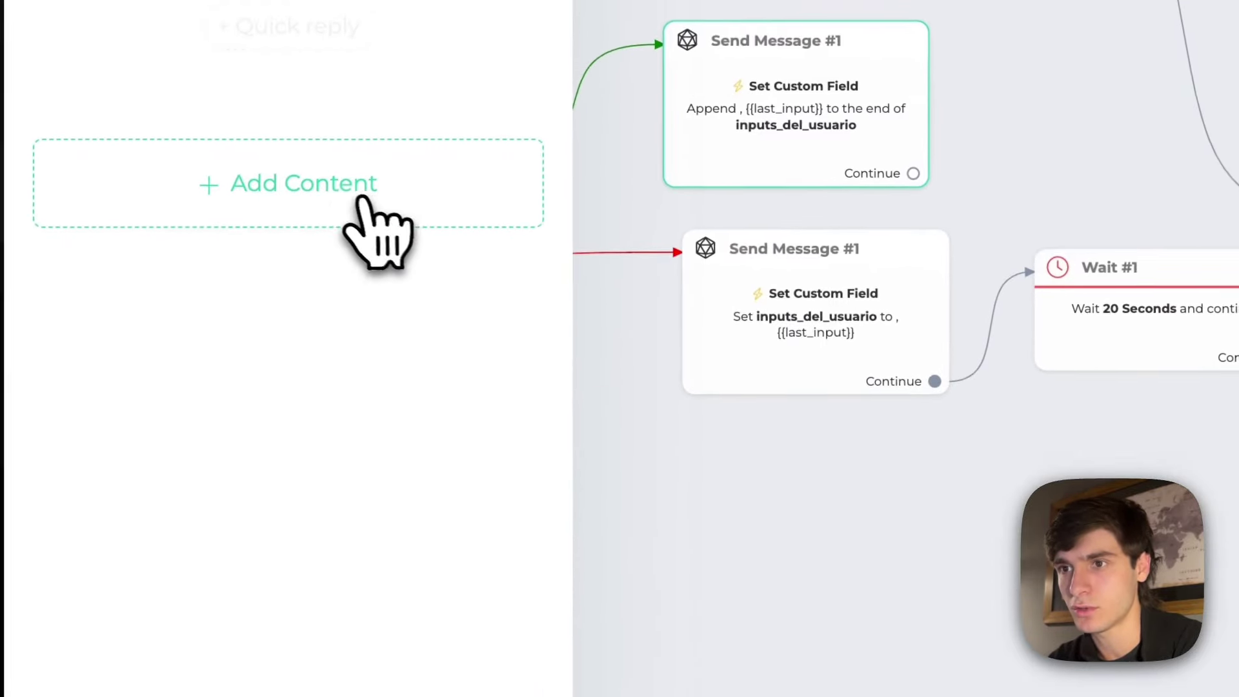
{"action": "left_click", "coordinate": [363, 197]}
{"action": "left_click", "coordinate": [97, 675]}
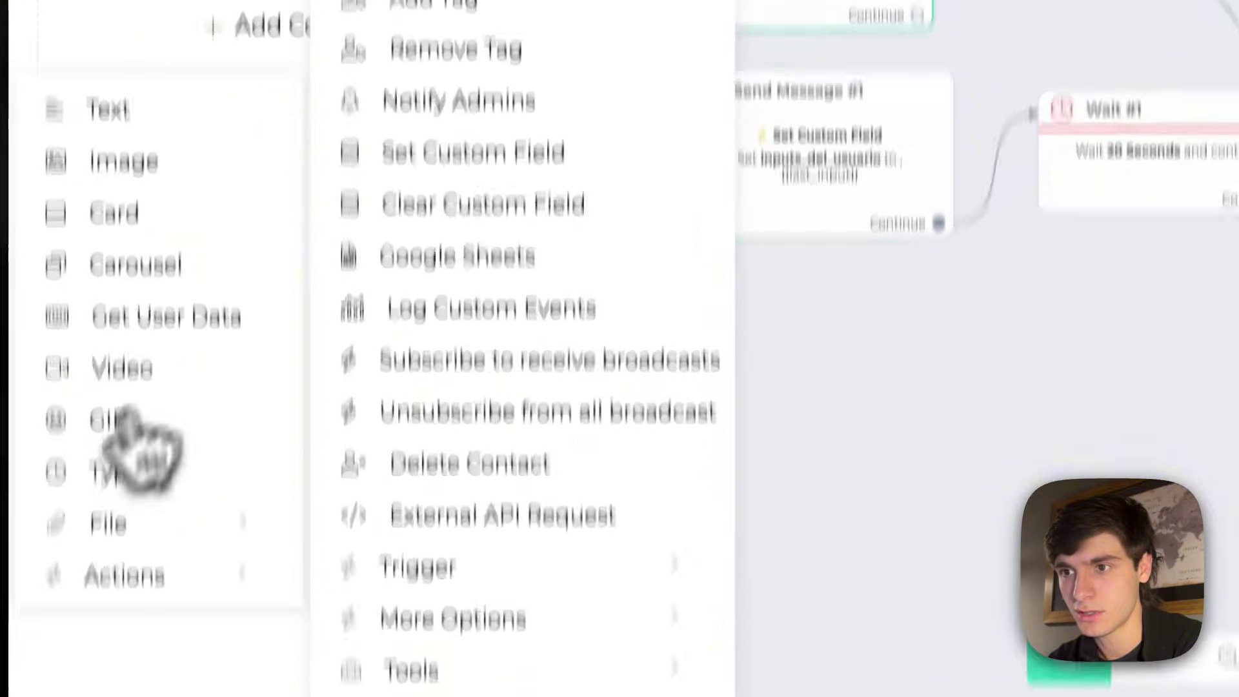
{"action": "left_click", "coordinate": [455, 152]}
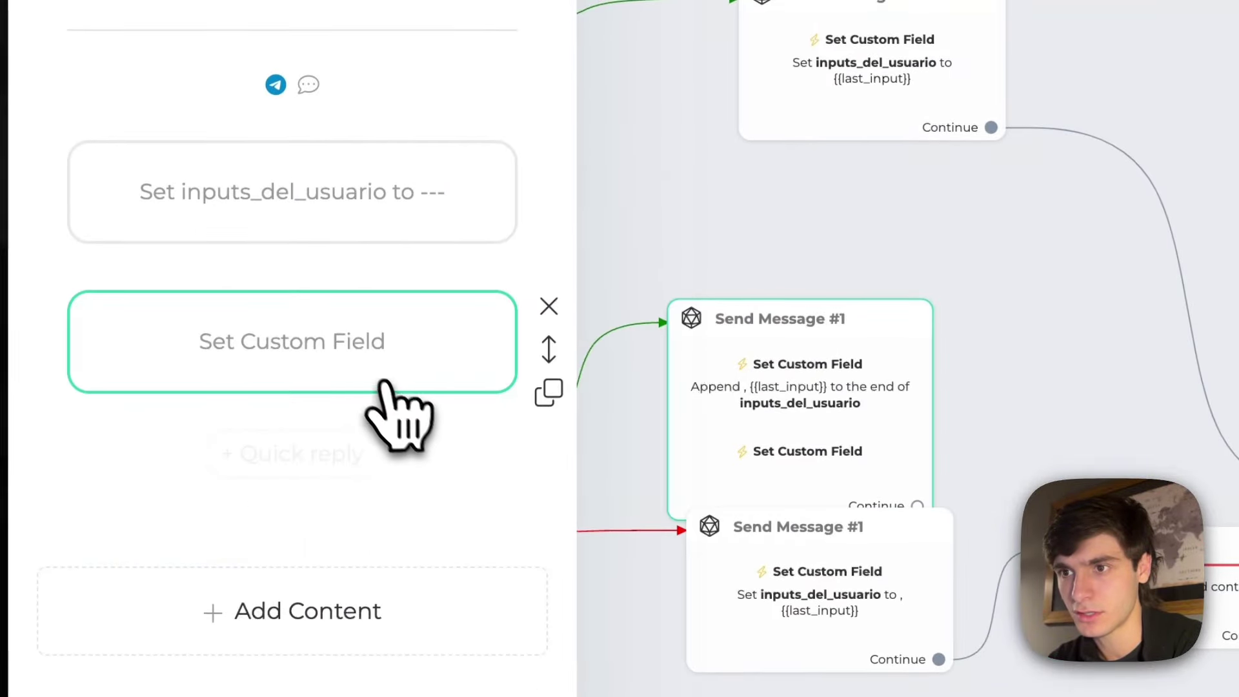
{"action": "left_click", "coordinate": [386, 382]}
{"action": "left_click", "coordinate": [1013, 80]}
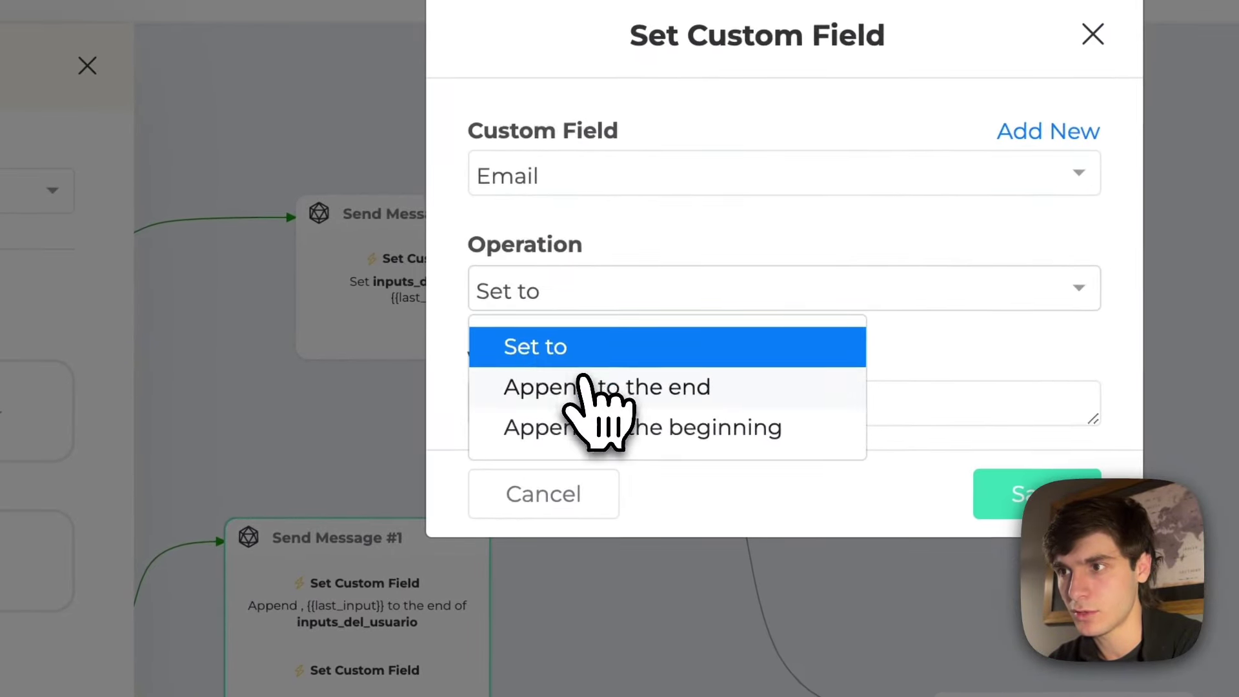
{"action": "left_click", "coordinate": [584, 426]}
{"action": "left_click", "coordinate": [587, 294]}
{"action": "left_click", "coordinate": [587, 386]}
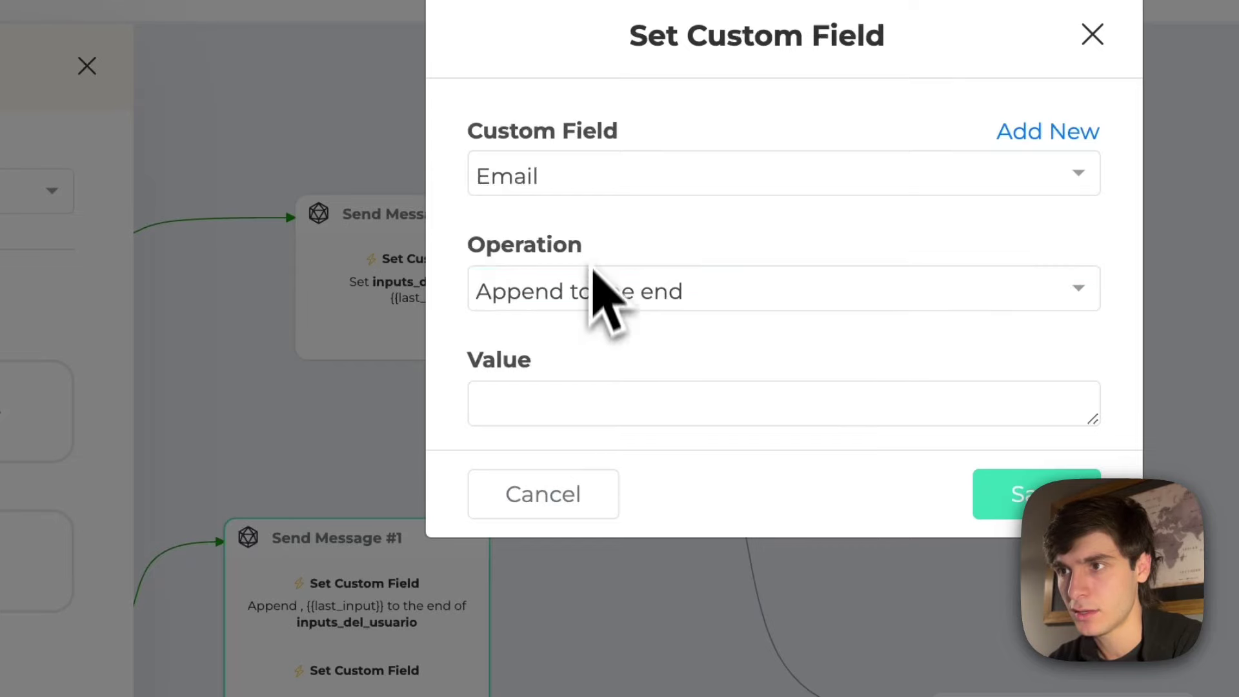
{"action": "left_click", "coordinate": [591, 188]}
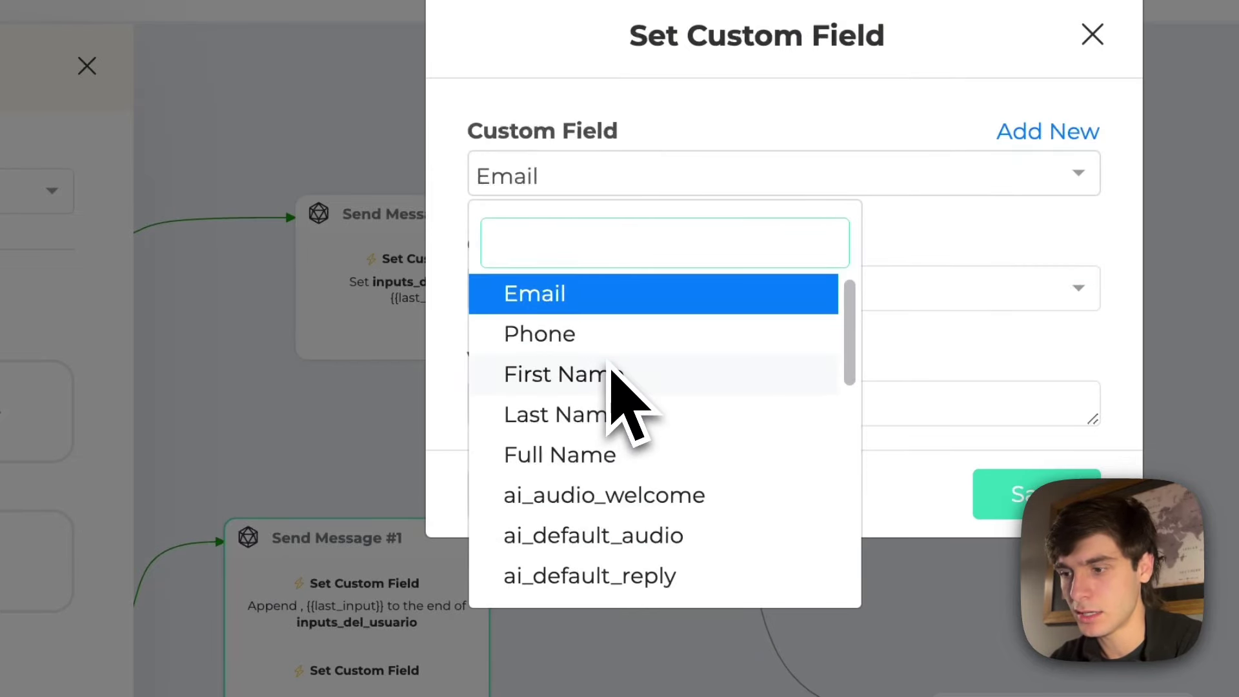
{"action": "type", "text": "in"}
{"action": "left_click", "coordinate": [609, 310]}
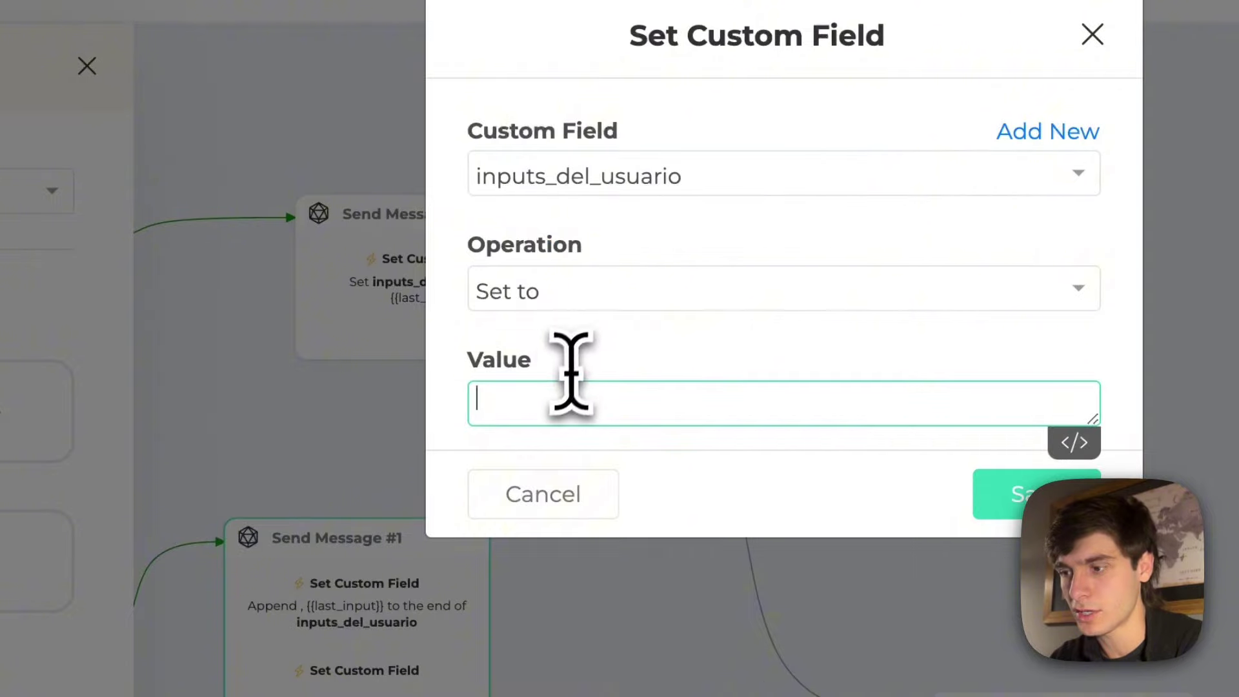
{"action": "type", "text": "{input}}"}
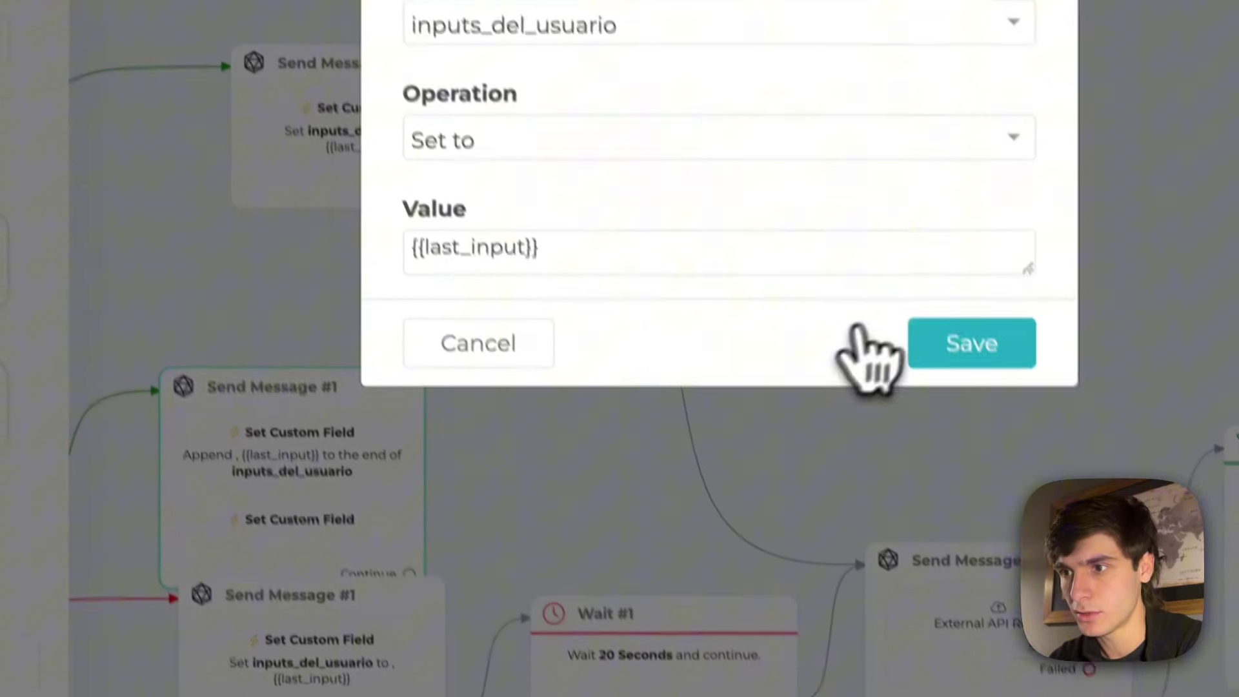
{"action": "left_click", "coordinate": [997, 494]}
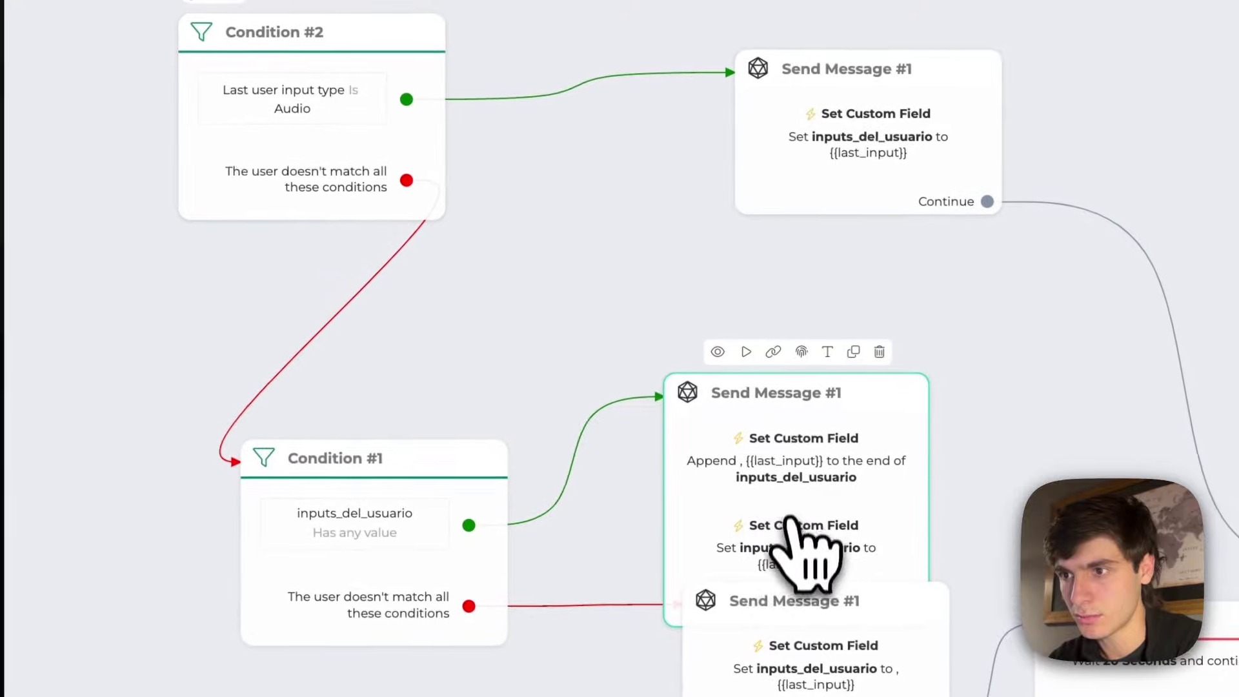
Check the second action's inputs_del_usuario settings and close without changes.
{"action": "left_click", "coordinate": [423, 515]}
{"action": "left_click", "coordinate": [325, 445]}
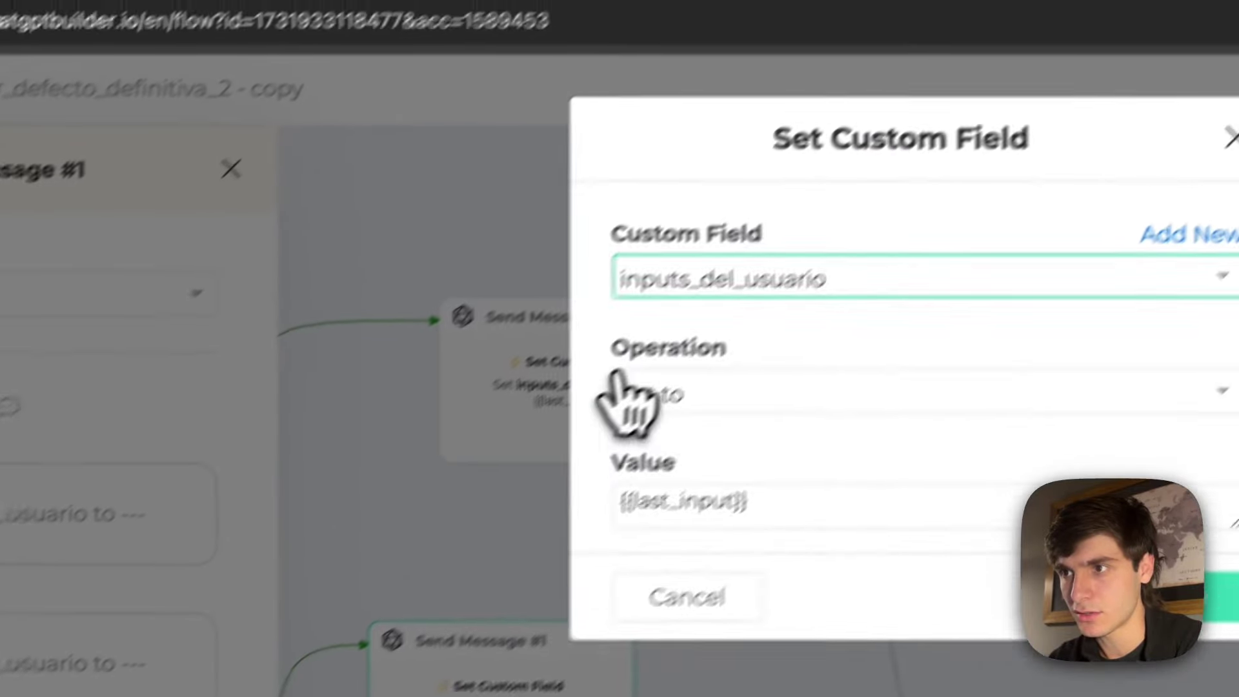
{"action": "left_click", "coordinate": [671, 342]}
{"action": "type", "text": "us"}
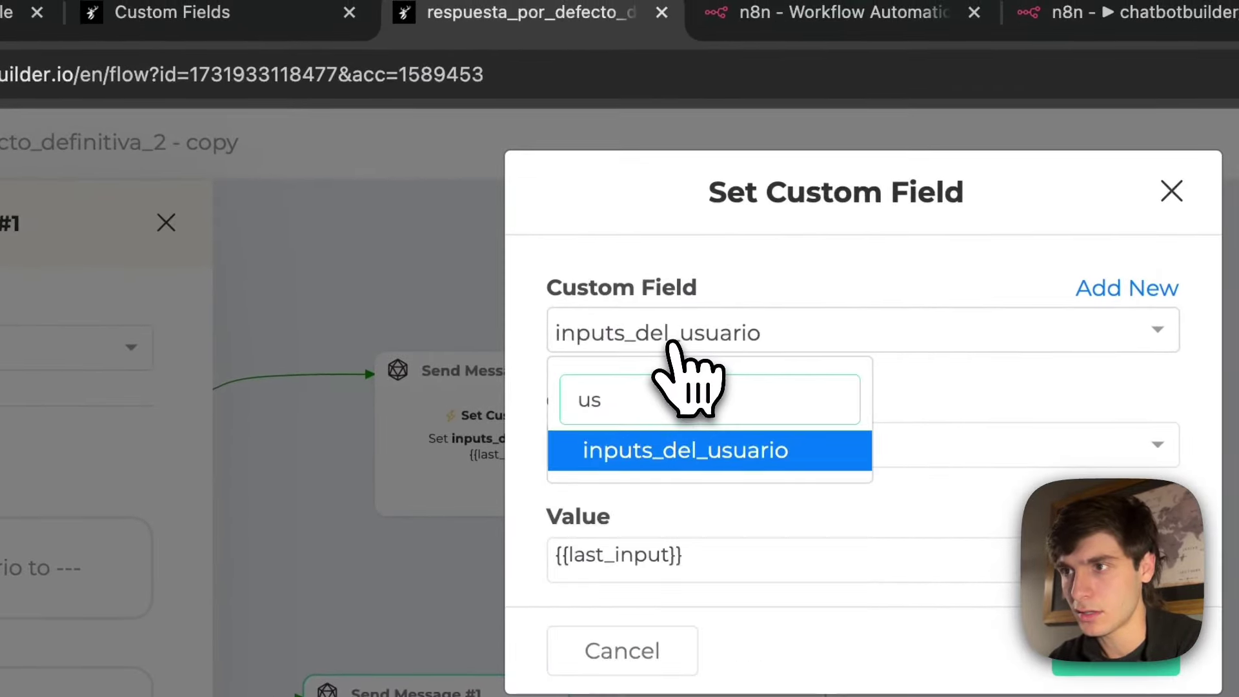
{"action": "key", "text": "BackSpace"}
{"action": "key", "text": "BackSpace"}
{"action": "type", "text": "inp"}
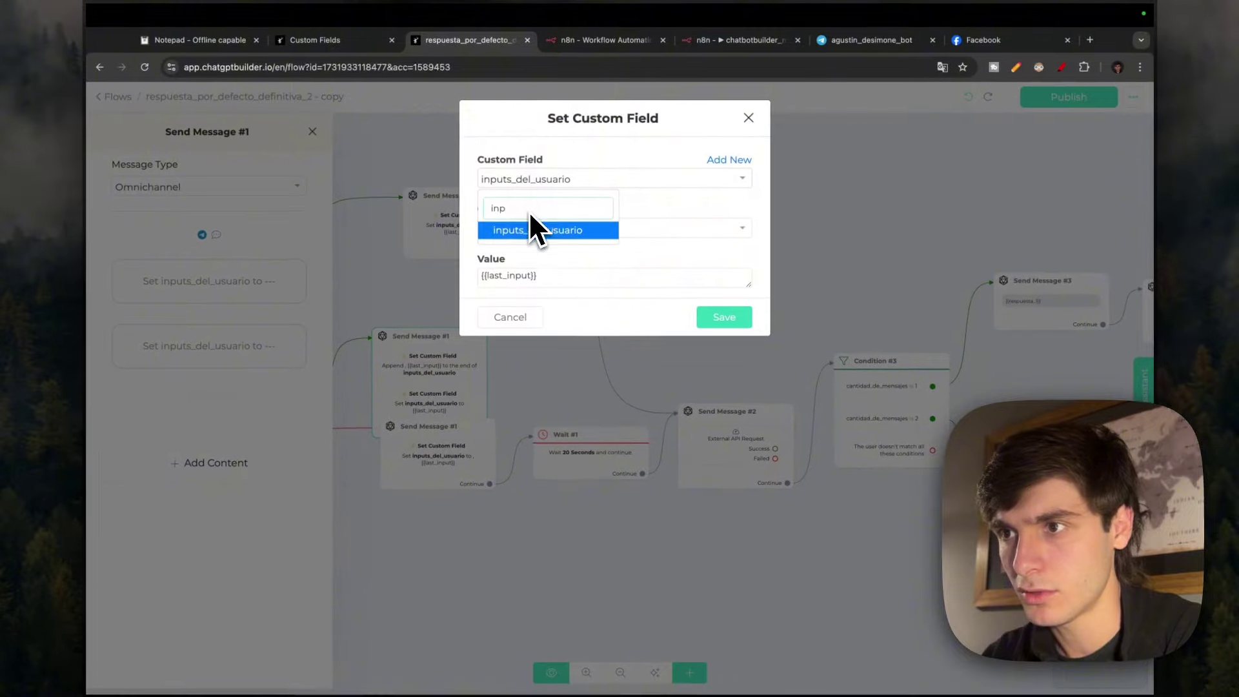
{"action": "type", "text": "las"}
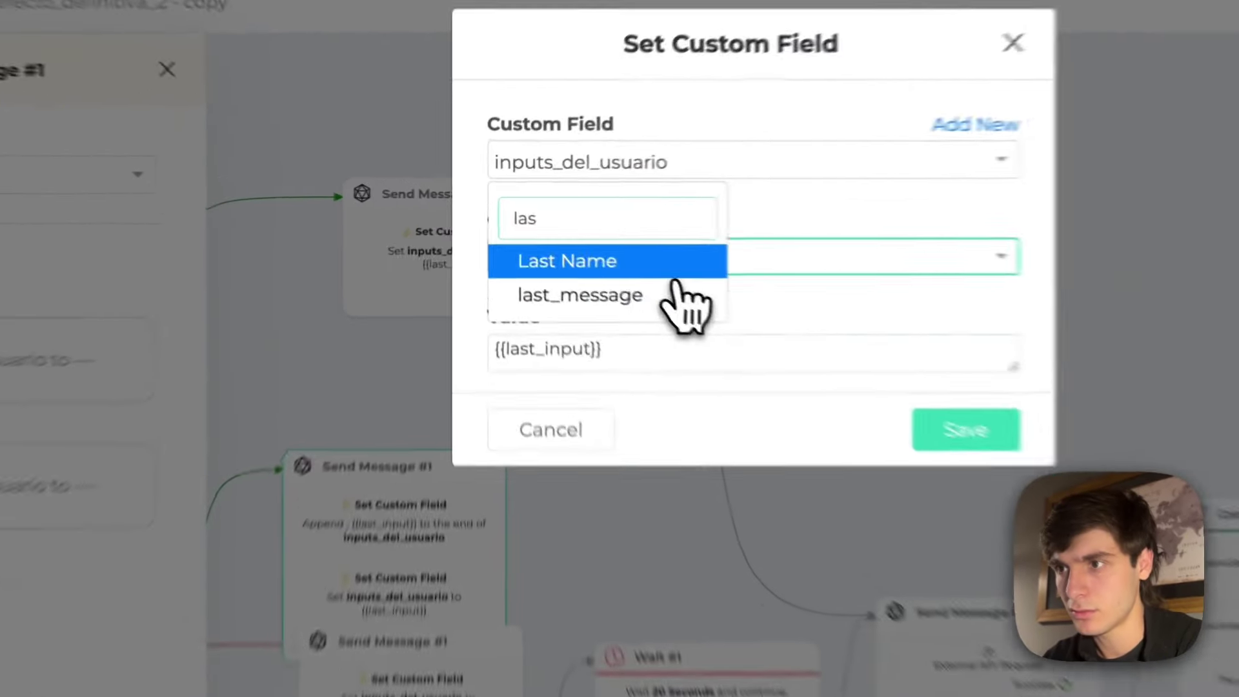
{"action": "left_click", "coordinate": [597, 233]}
{"action": "left_click", "coordinate": [768, 326]}
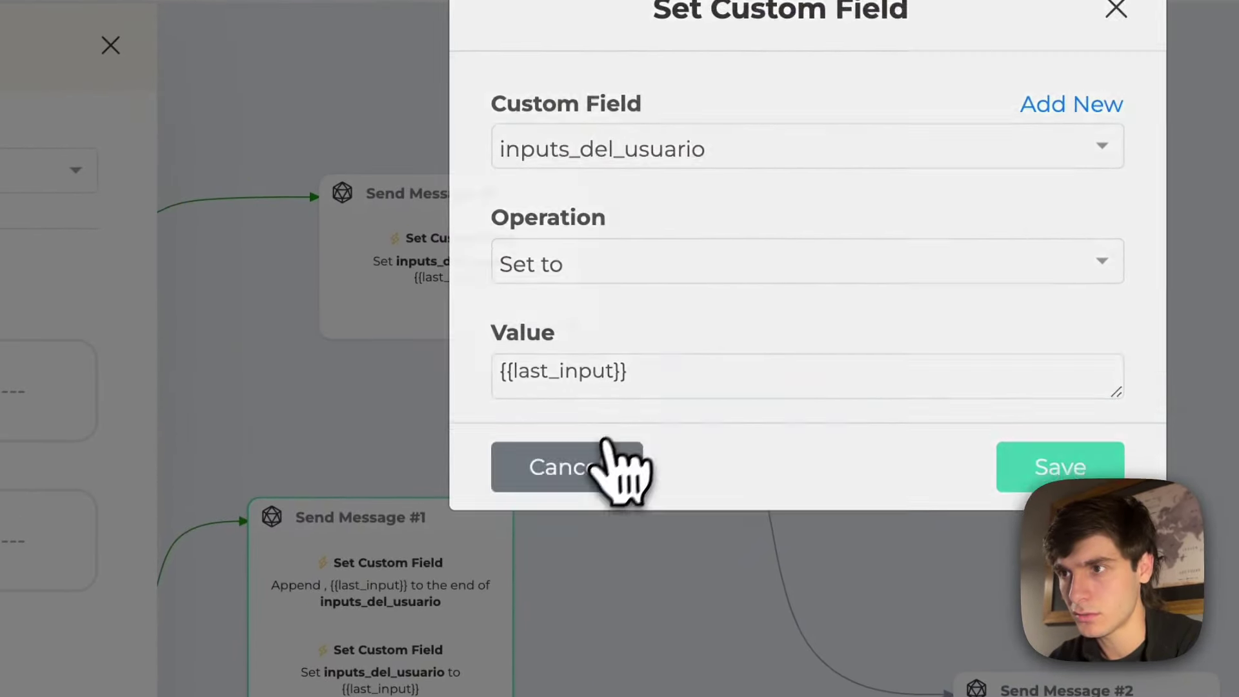
{"action": "left_click", "coordinate": [610, 469]}
{"action": "left_click", "coordinate": [385, 445]}
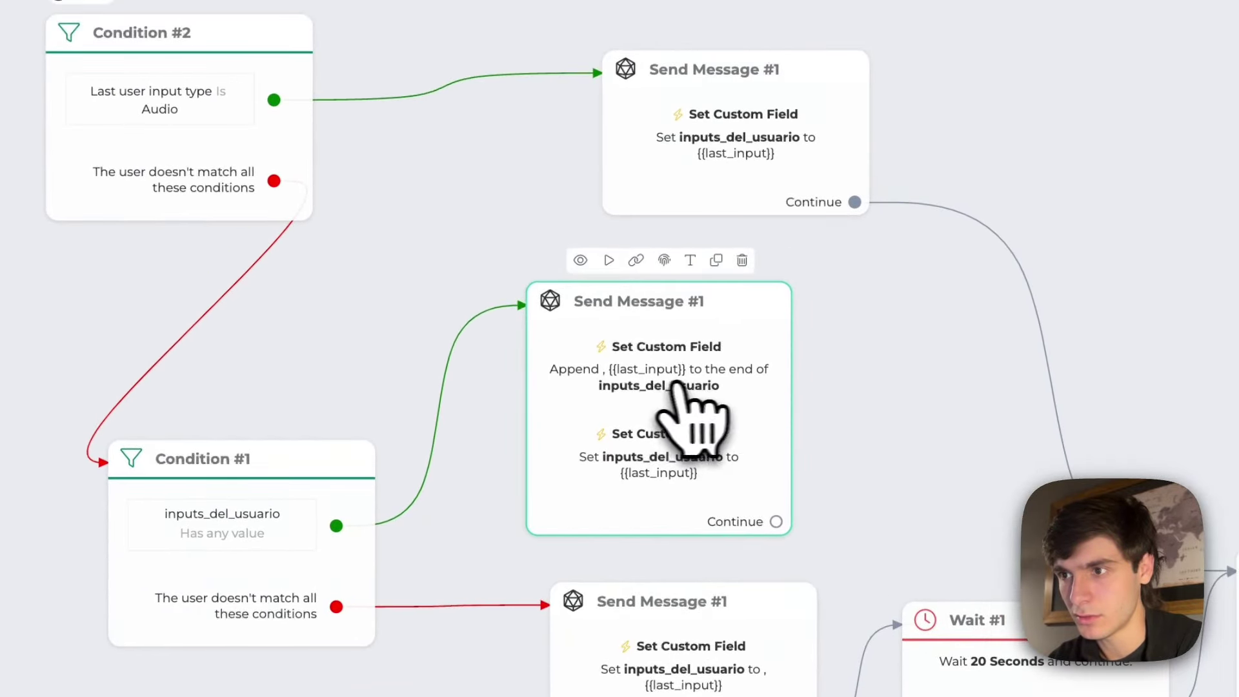
Switch the second inputs_del_usuario action's operation from Set to to Append to the end.
{"action": "left_click", "coordinate": [668, 453]}
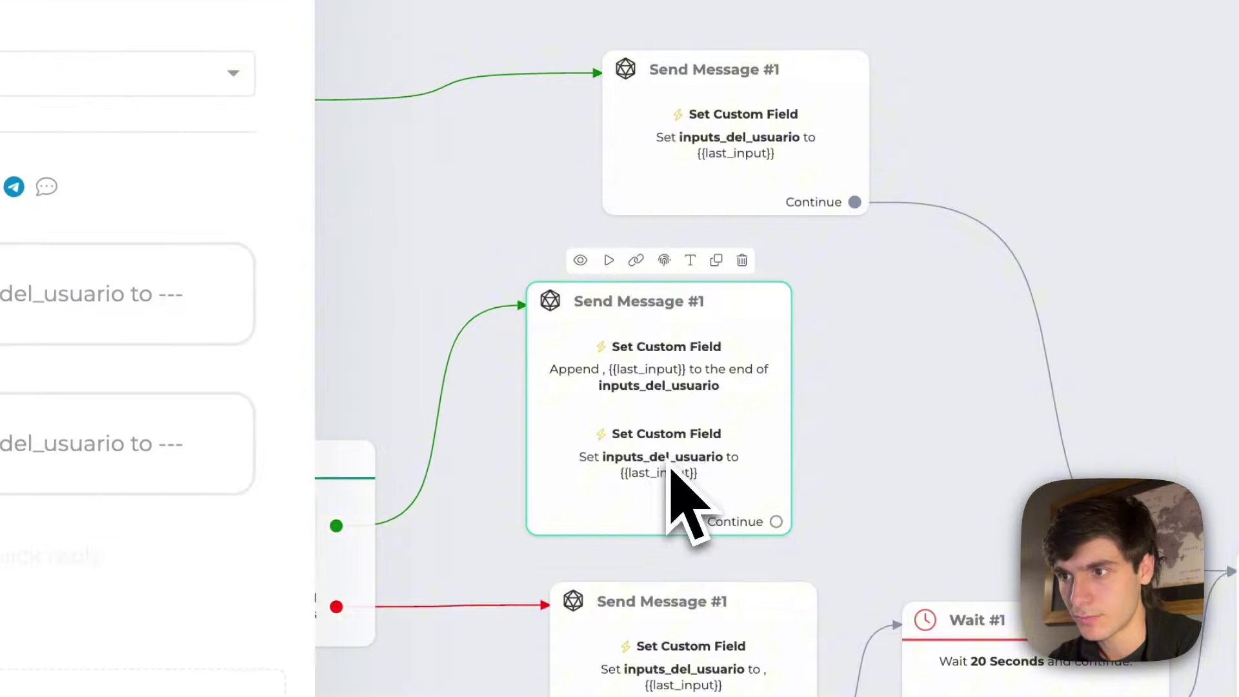
{"action": "left_click", "coordinate": [326, 496]}
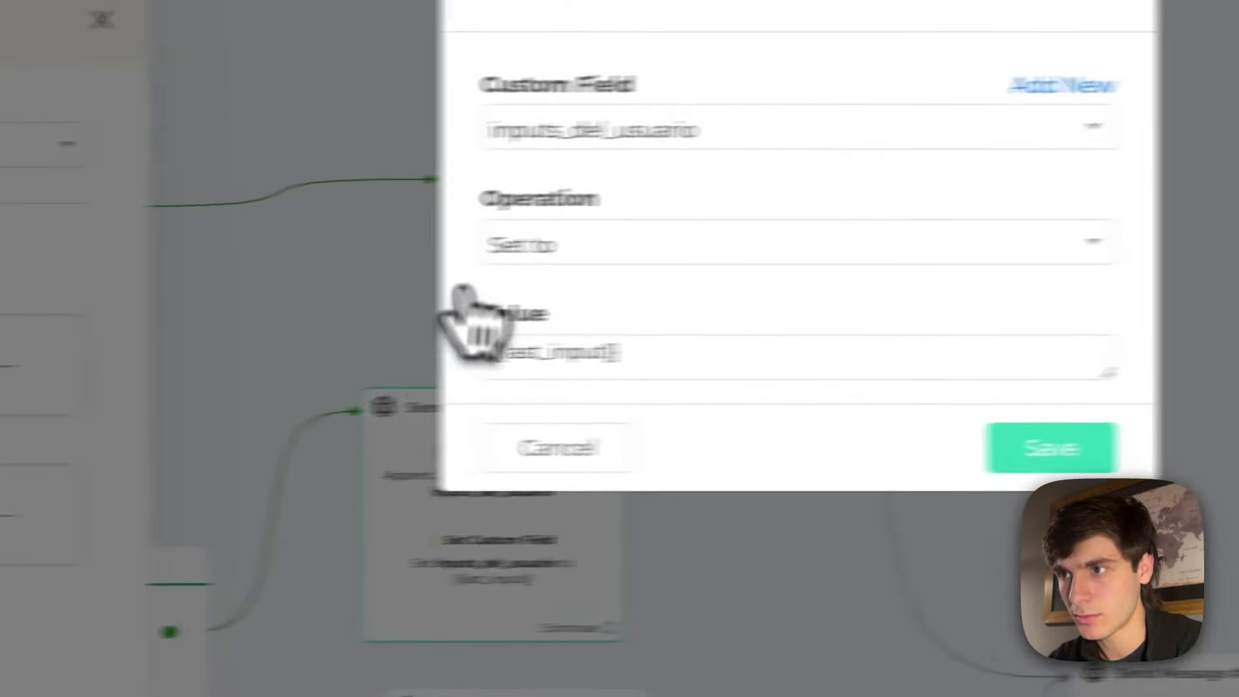
{"action": "left_click", "coordinate": [446, 258]}
{"action": "left_click", "coordinate": [524, 296]}
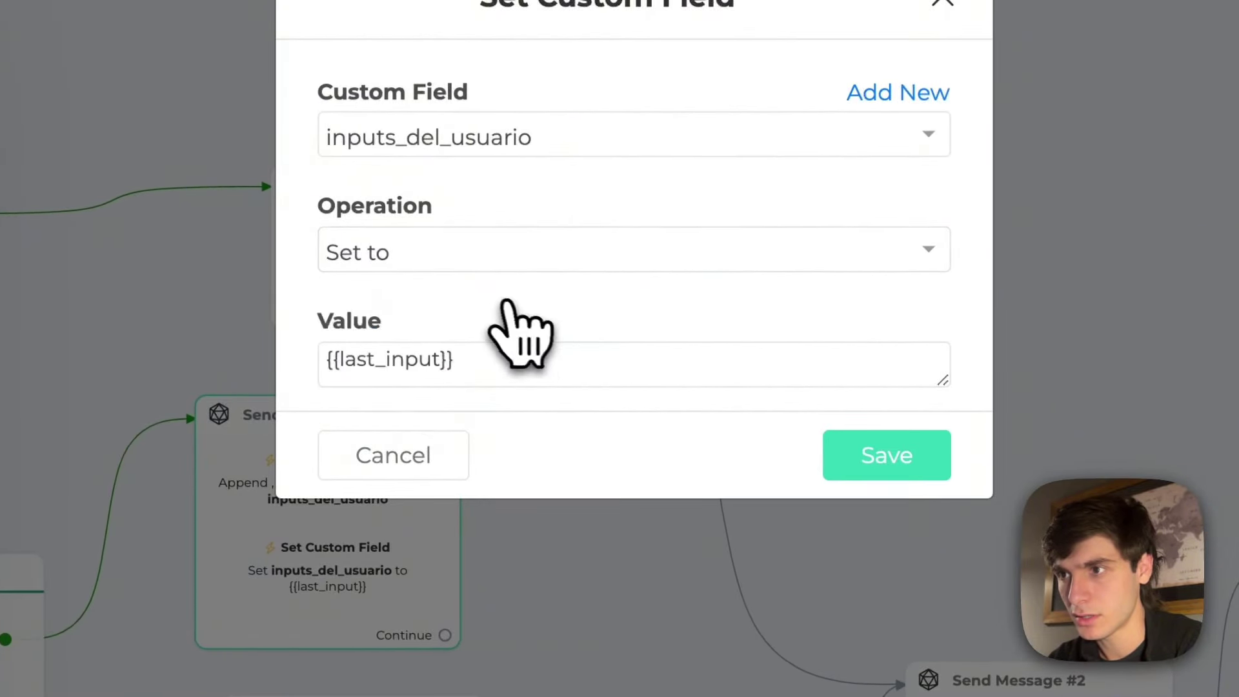
{"action": "left_click", "coordinate": [478, 262]}
{"action": "left_click", "coordinate": [468, 345]}
{"action": "left_click", "coordinate": [480, 149]}
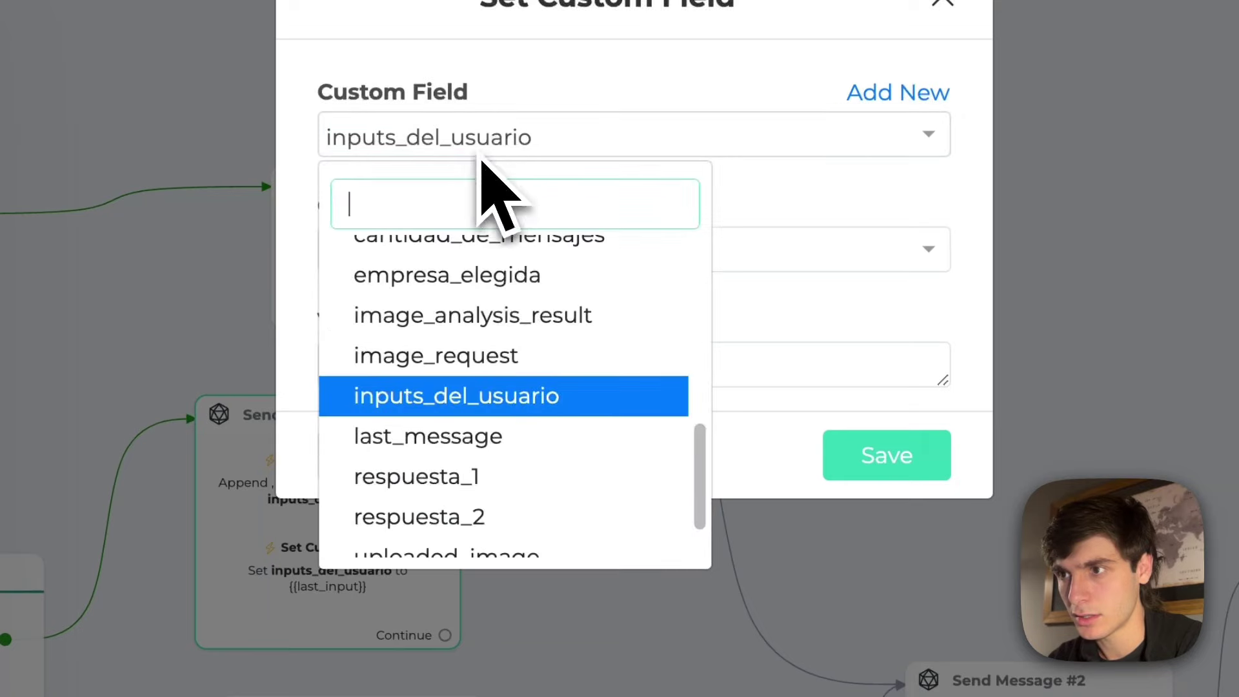
{"action": "type", "text": "inp"}
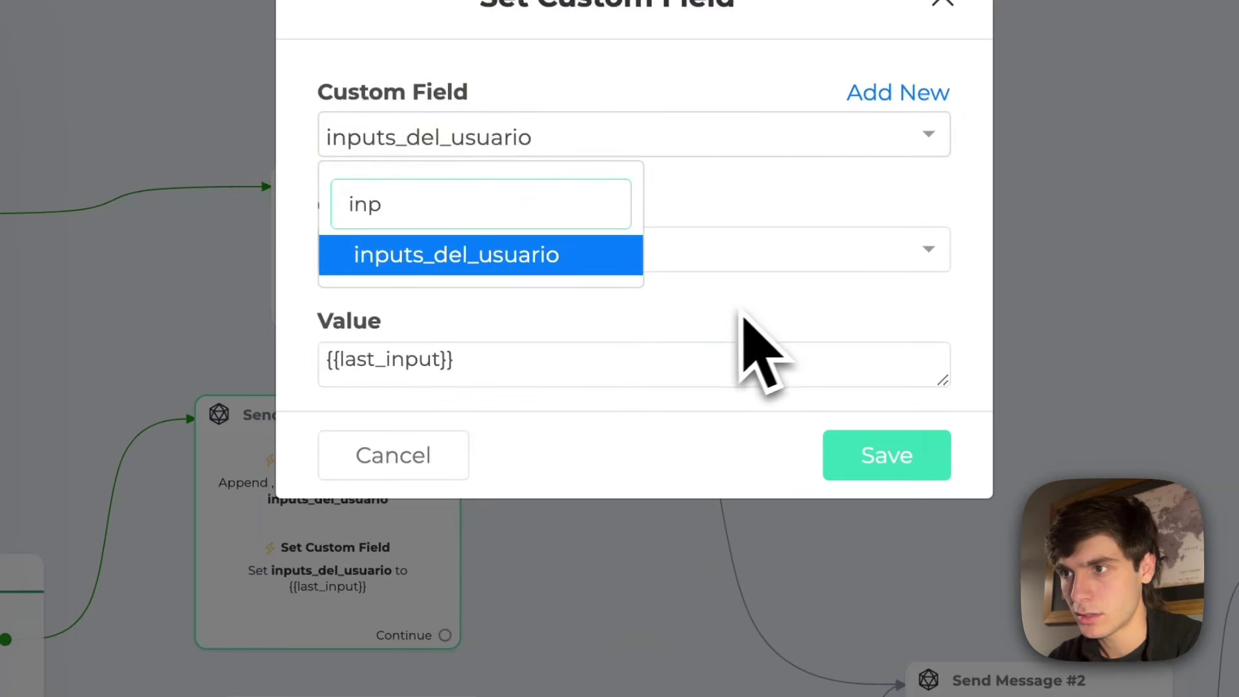
{"action": "left_click", "coordinate": [729, 260]}
{"action": "left_click", "coordinate": [743, 316]}
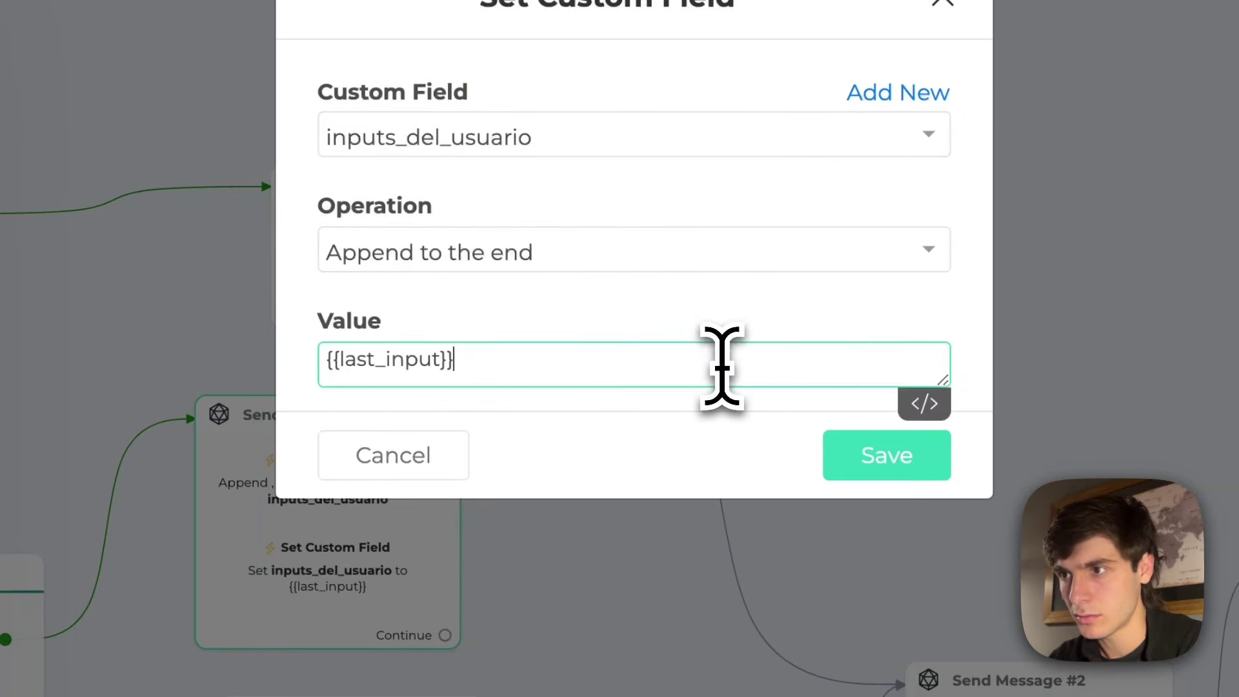
{"action": "left_click", "coordinate": [885, 455]}
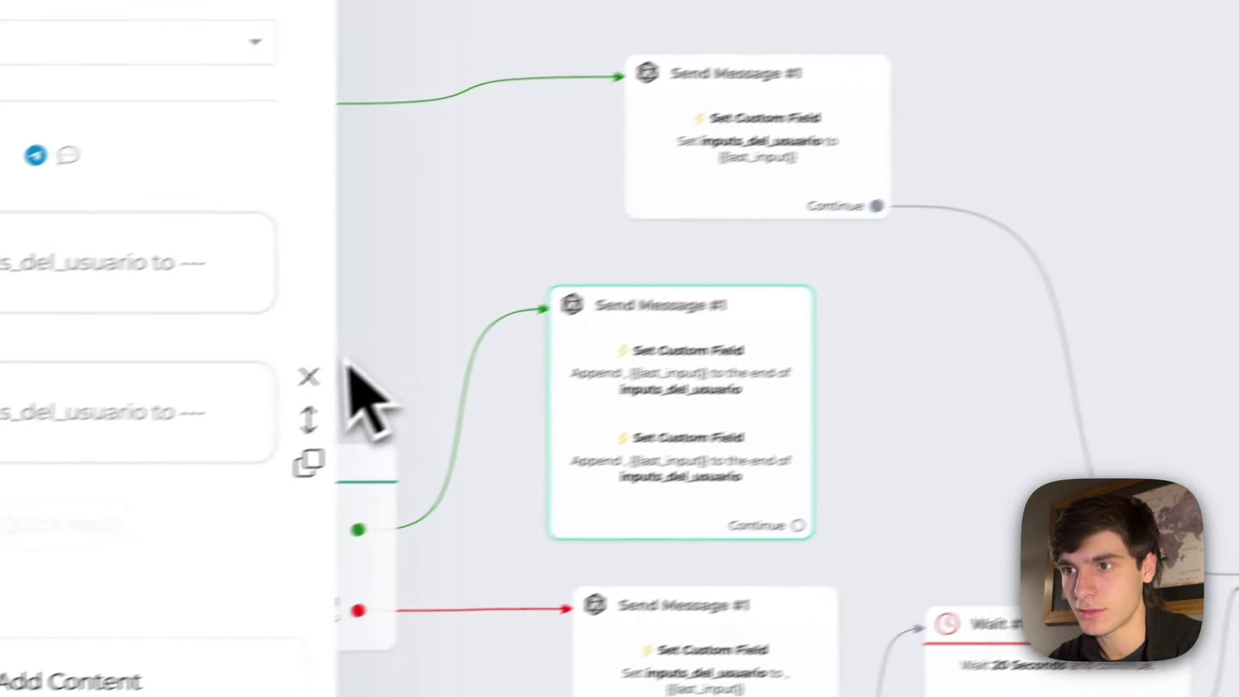
{"action": "left_click", "coordinate": [381, 373]}
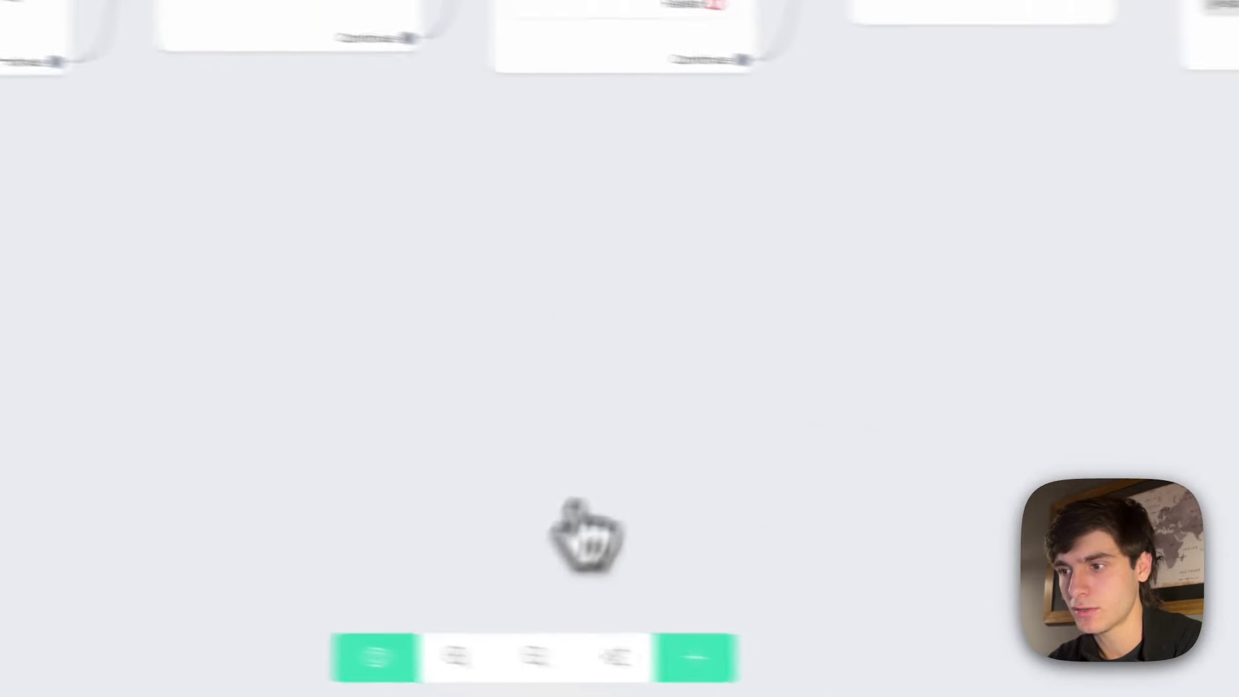
Try a Wait #3 node set to Seconds, then delete it.
{"action": "left_click", "coordinate": [526, 641]}
{"action": "left_click", "coordinate": [581, 482]}
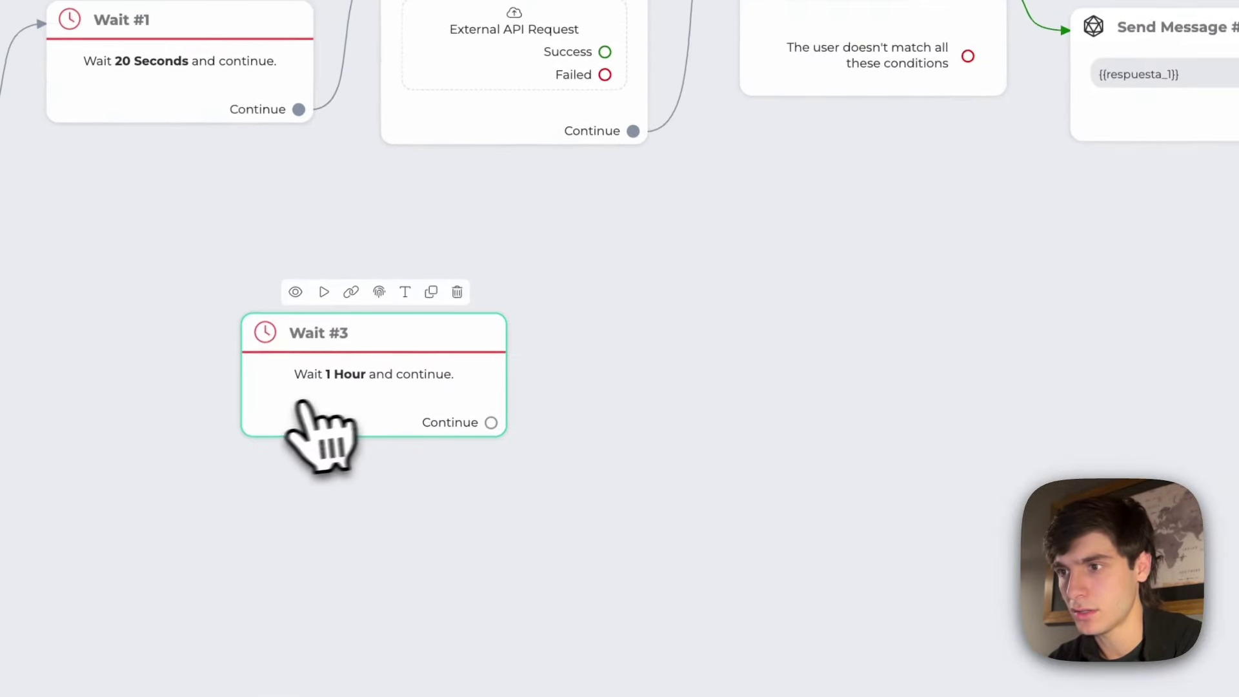
{"action": "left_click", "coordinate": [807, 178]}
{"action": "left_click", "coordinate": [387, 95]}
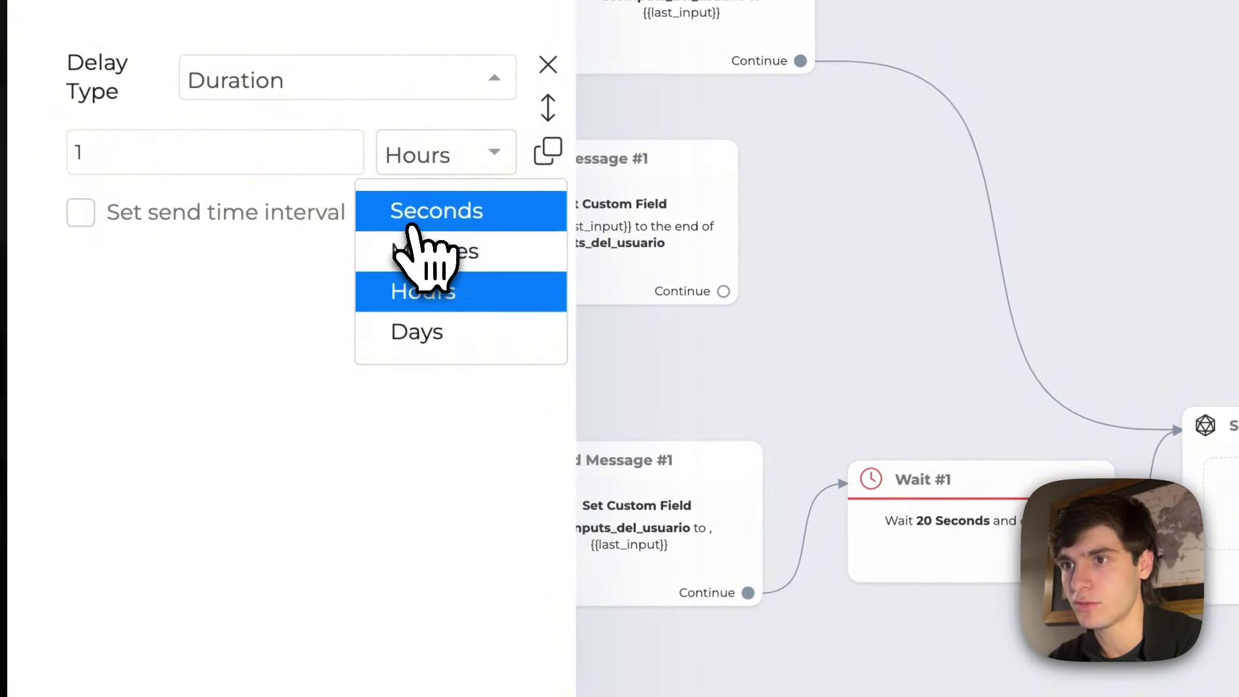
{"action": "left_click", "coordinate": [426, 205]}
{"action": "left_click", "coordinate": [328, 162]}
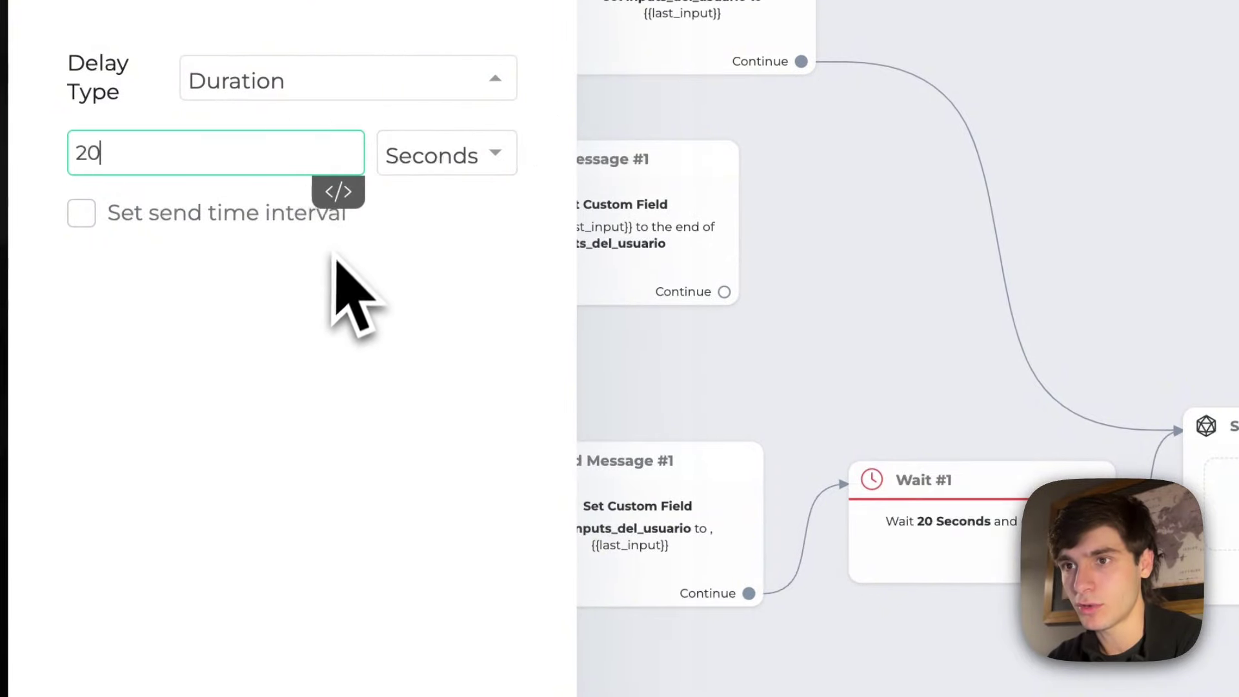
{"action": "left_click", "coordinate": [739, 497]}
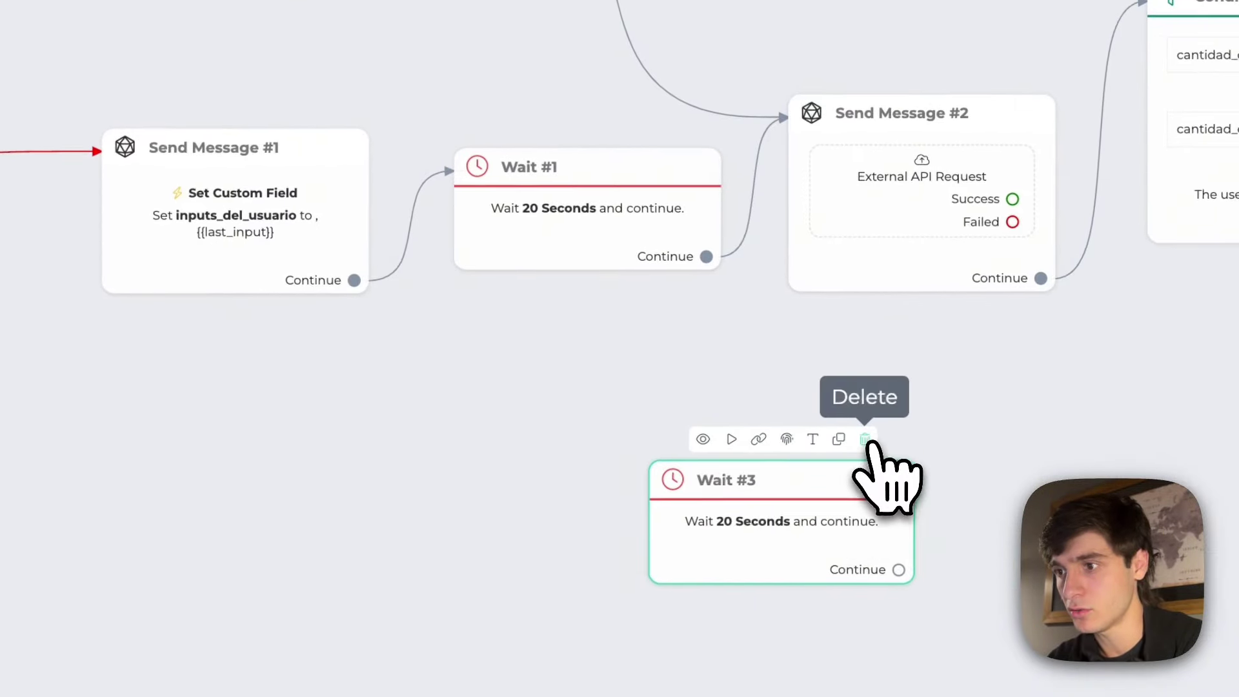
{"action": "left_click", "coordinate": [865, 440]}
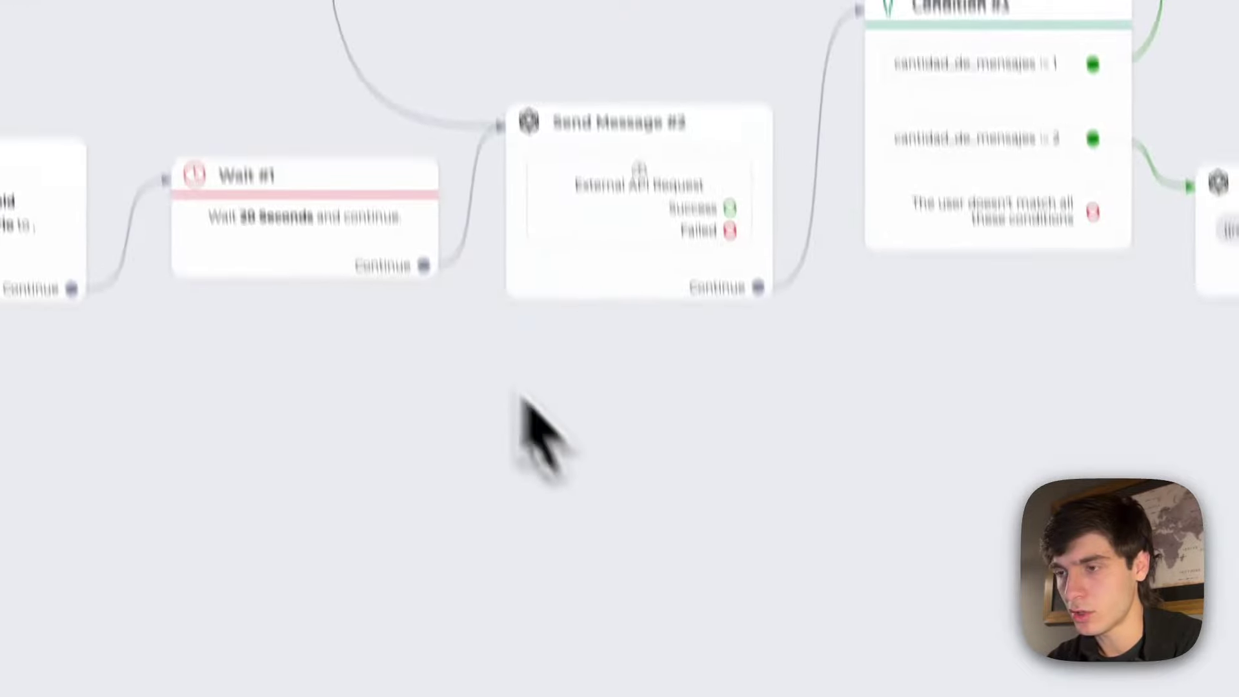
Place a new Send Message node containing an External API Request action.
{"action": "left_click", "coordinate": [596, 649]}
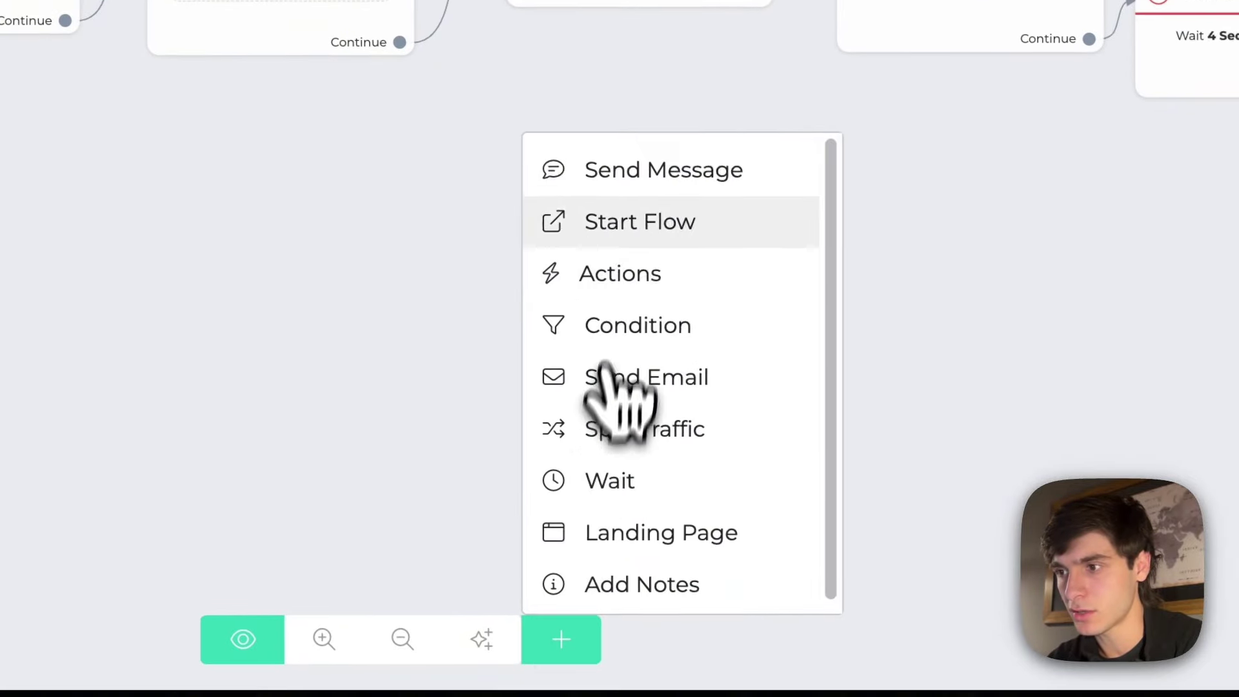
{"action": "left_click_drag", "start_coordinate": [629, 171], "coordinate": [307, 274]}
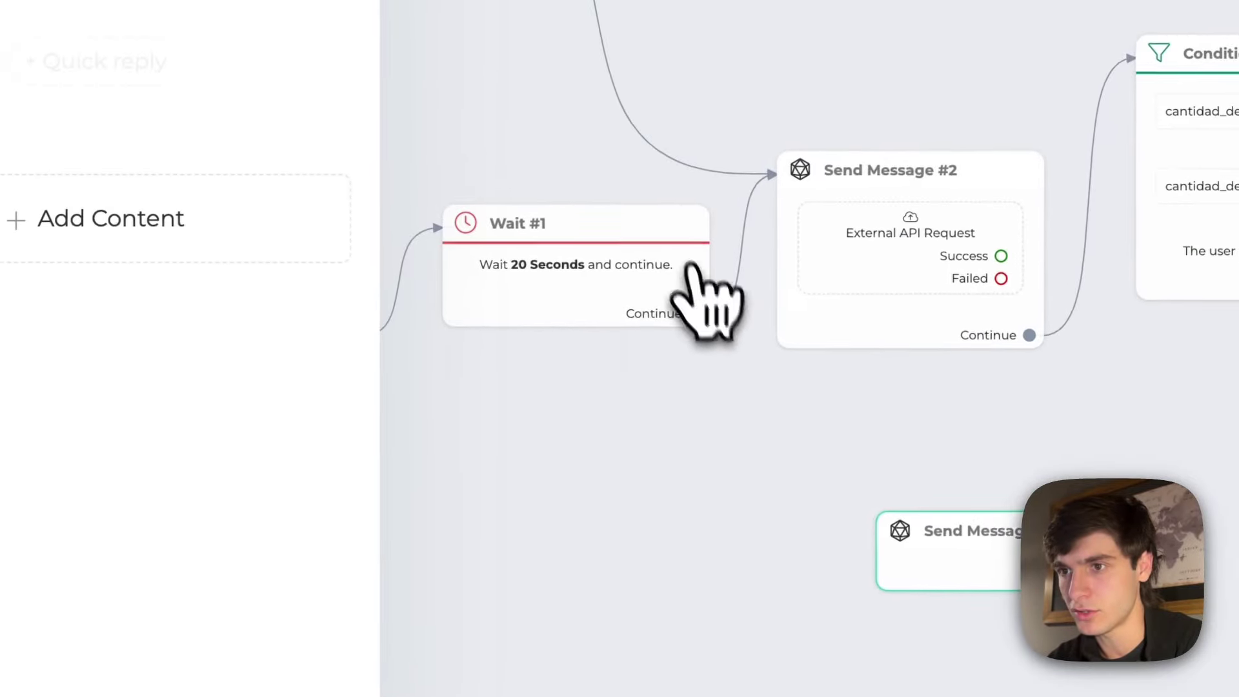
{"action": "left_click", "coordinate": [127, 232]}
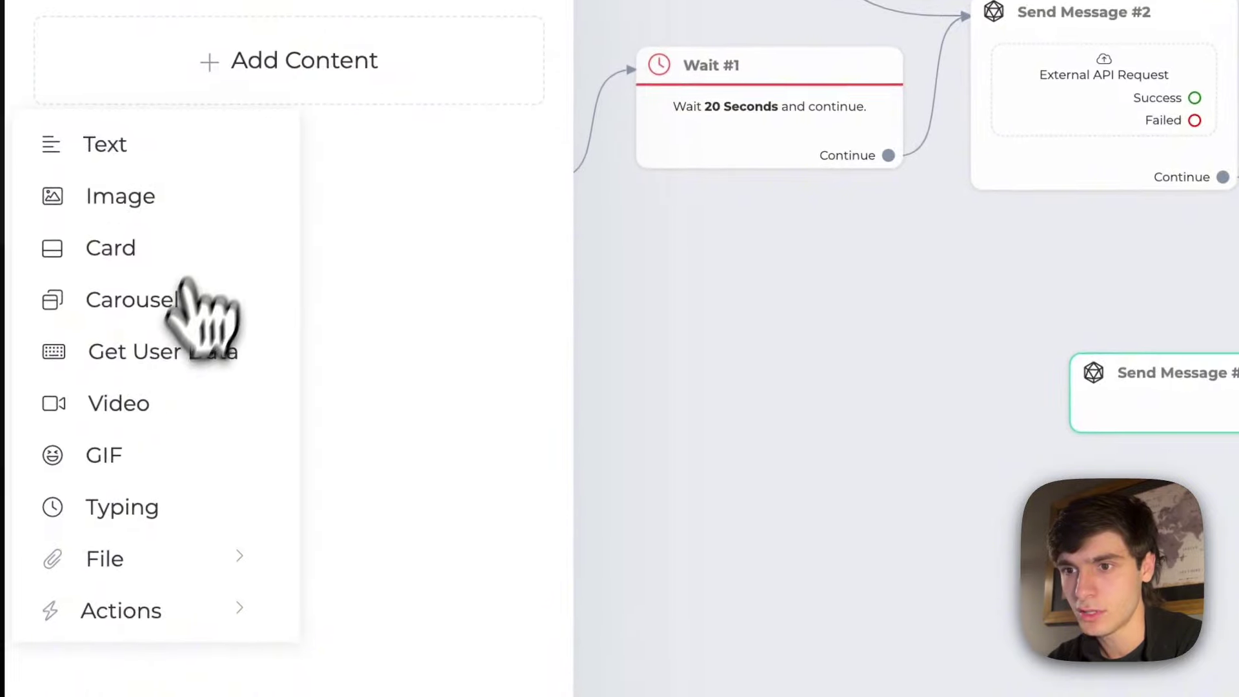
{"action": "left_click", "coordinate": [193, 607]}
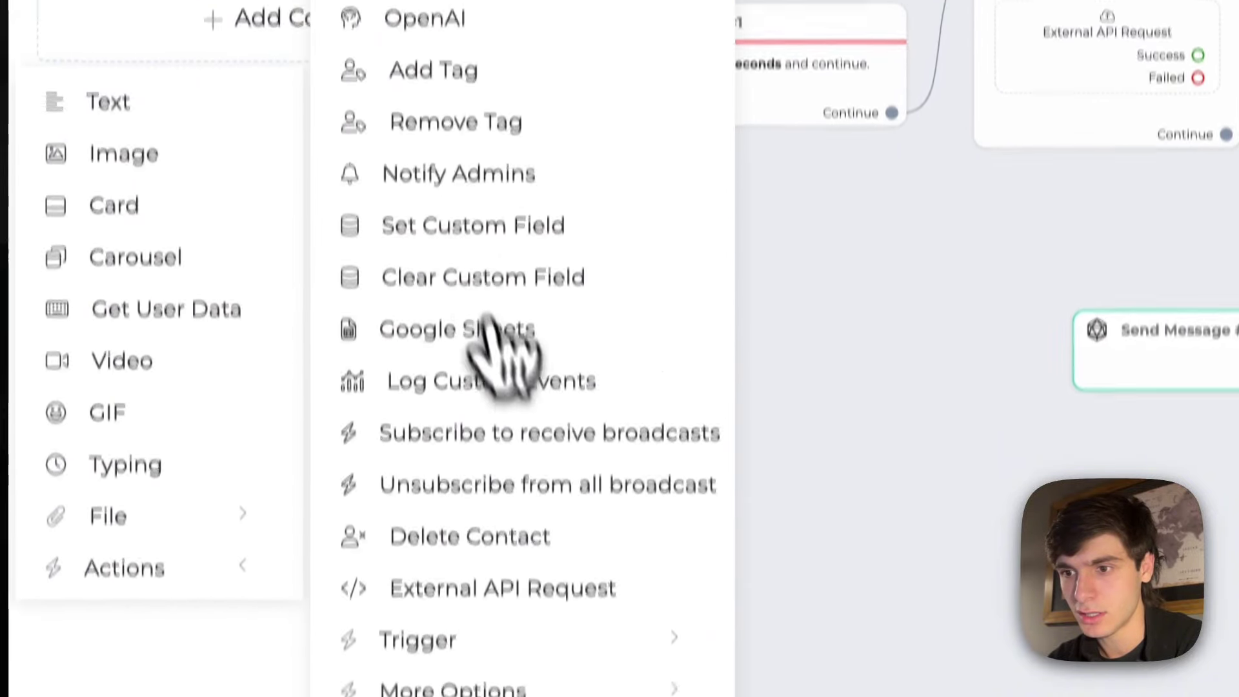
{"action": "left_click", "coordinate": [562, 588]}
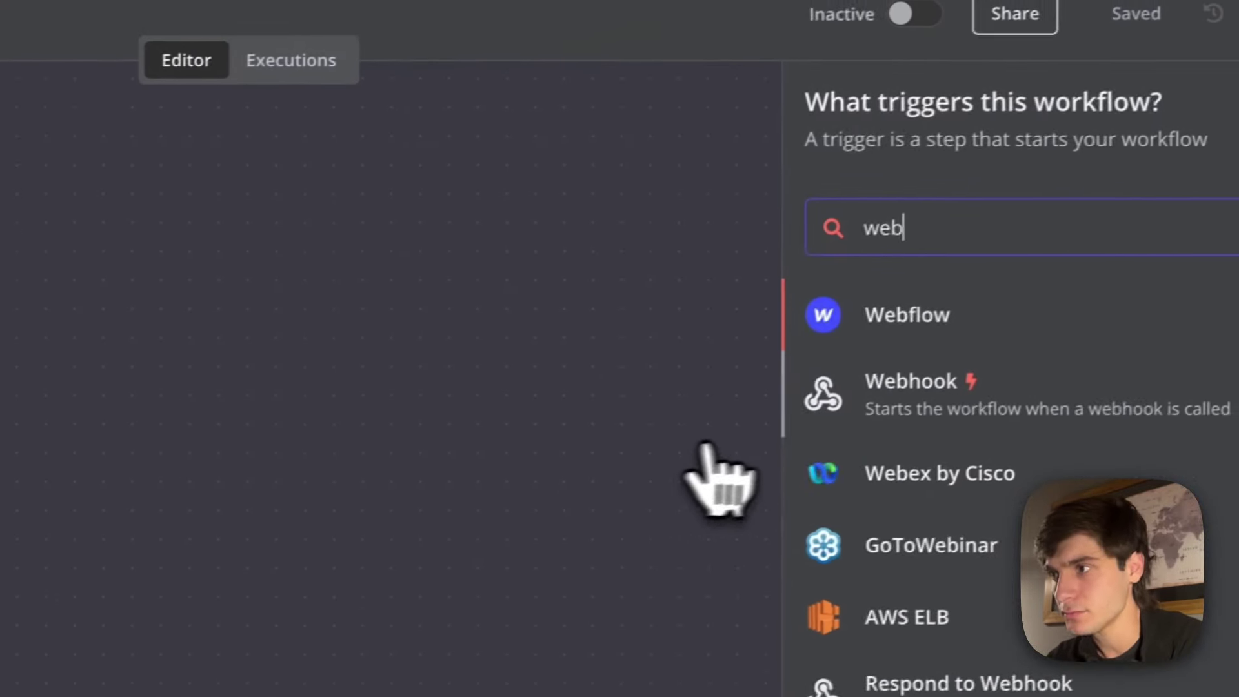
Give the new n8n workflow a Webhook trigger with HTTP method POST.
{"action": "left_click", "coordinate": [816, 428]}
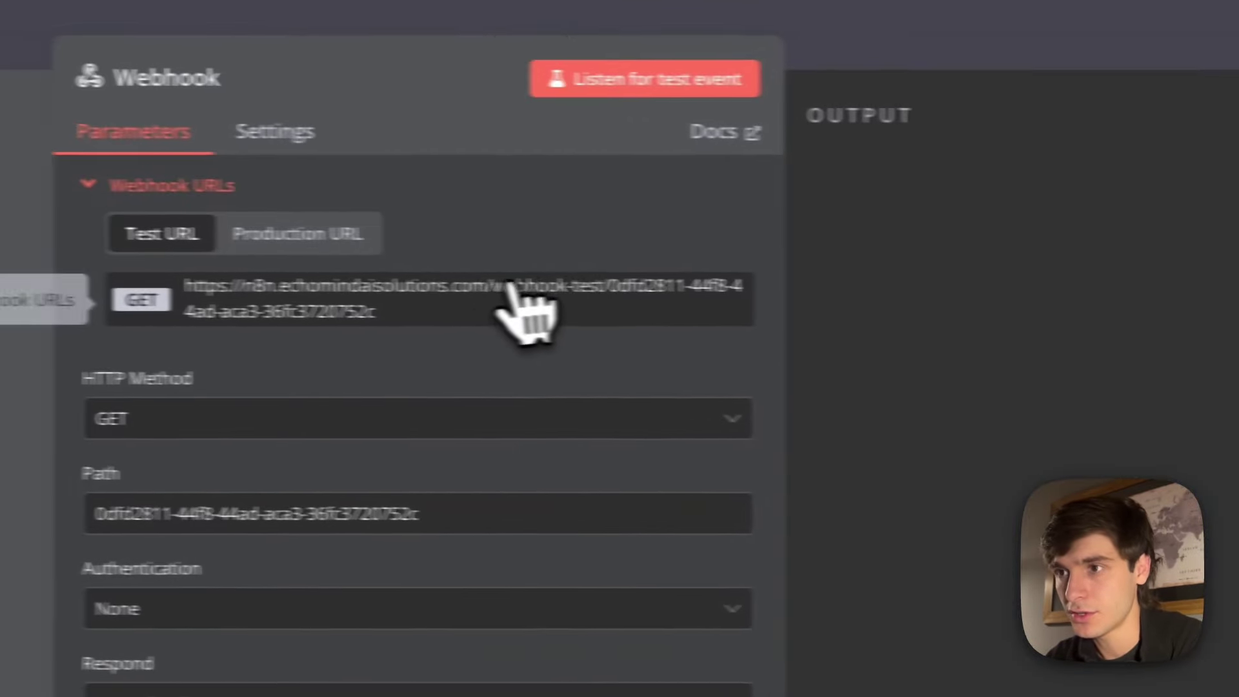
{"action": "left_click", "coordinate": [394, 414]}
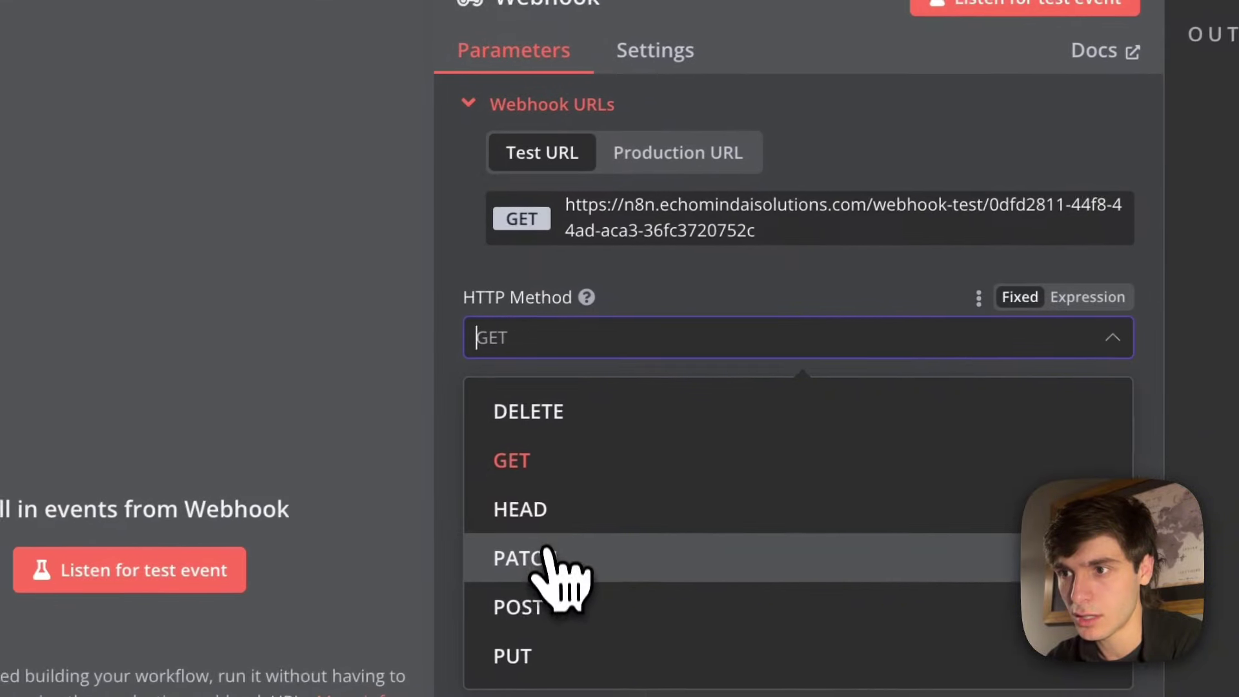
{"action": "left_click", "coordinate": [534, 607]}
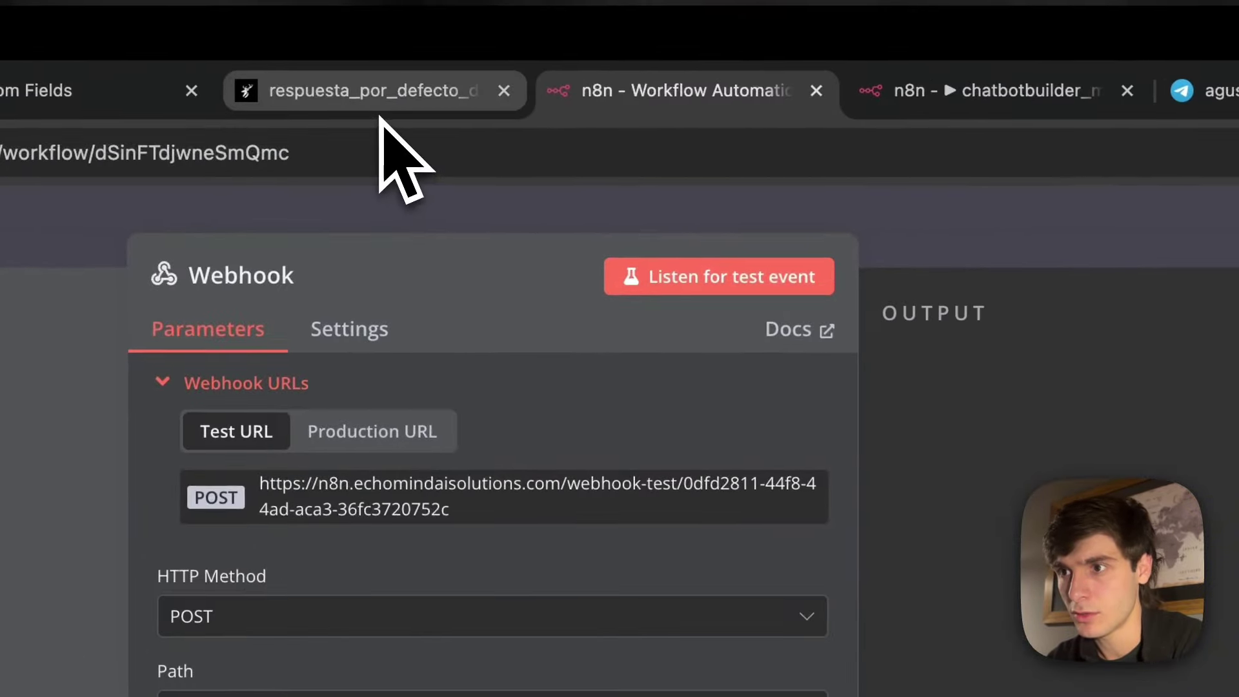
{"action": "left_click", "coordinate": [374, 41]}
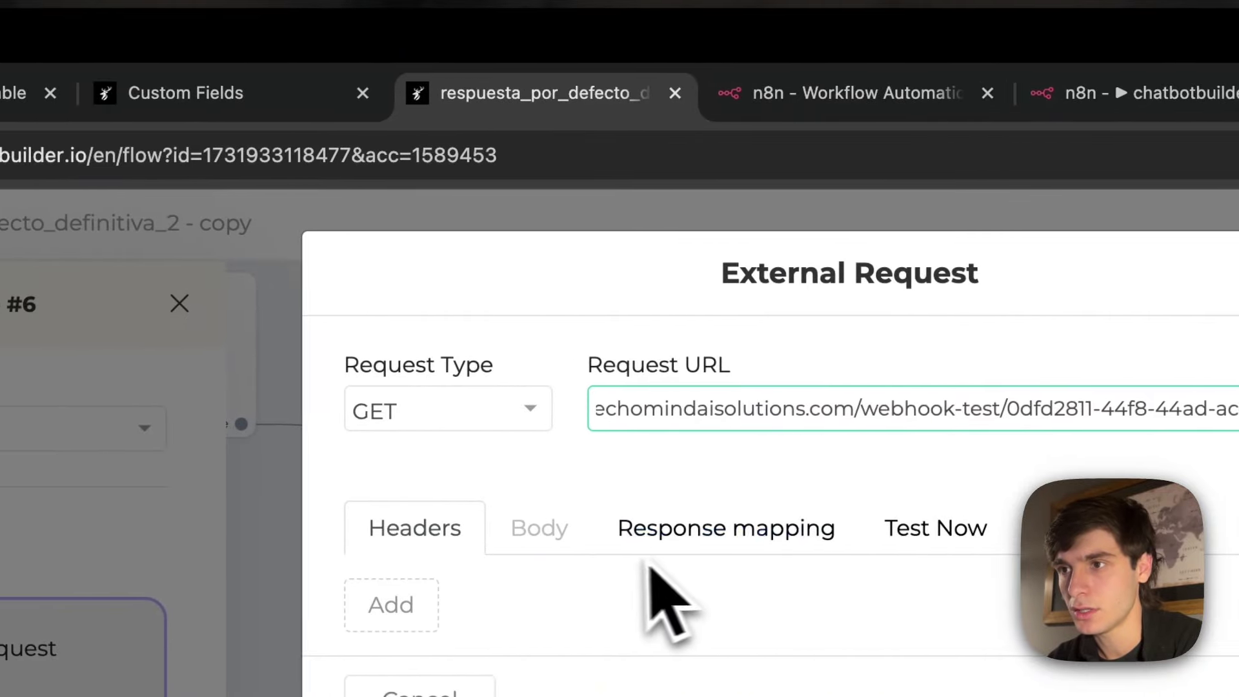
Set the External Request method to POST and its body type to JSON.
{"action": "left_click", "coordinate": [484, 412]}
{"action": "left_click", "coordinate": [439, 507]}
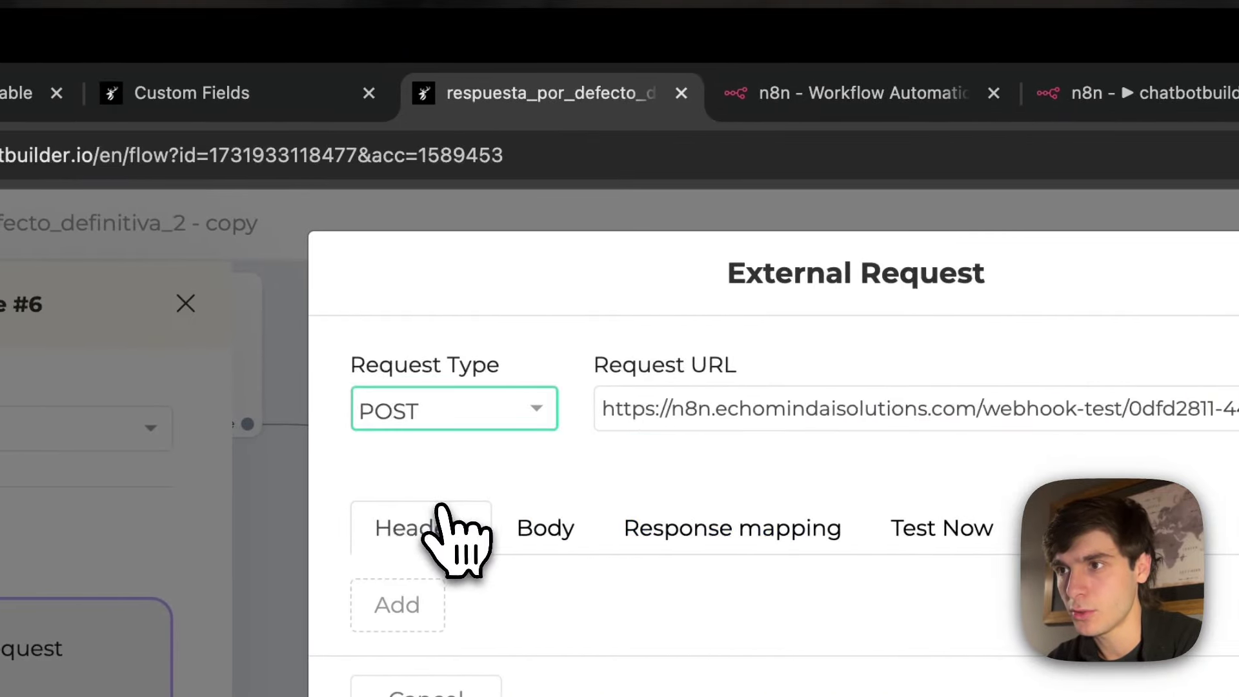
{"action": "left_click", "coordinate": [749, 95]}
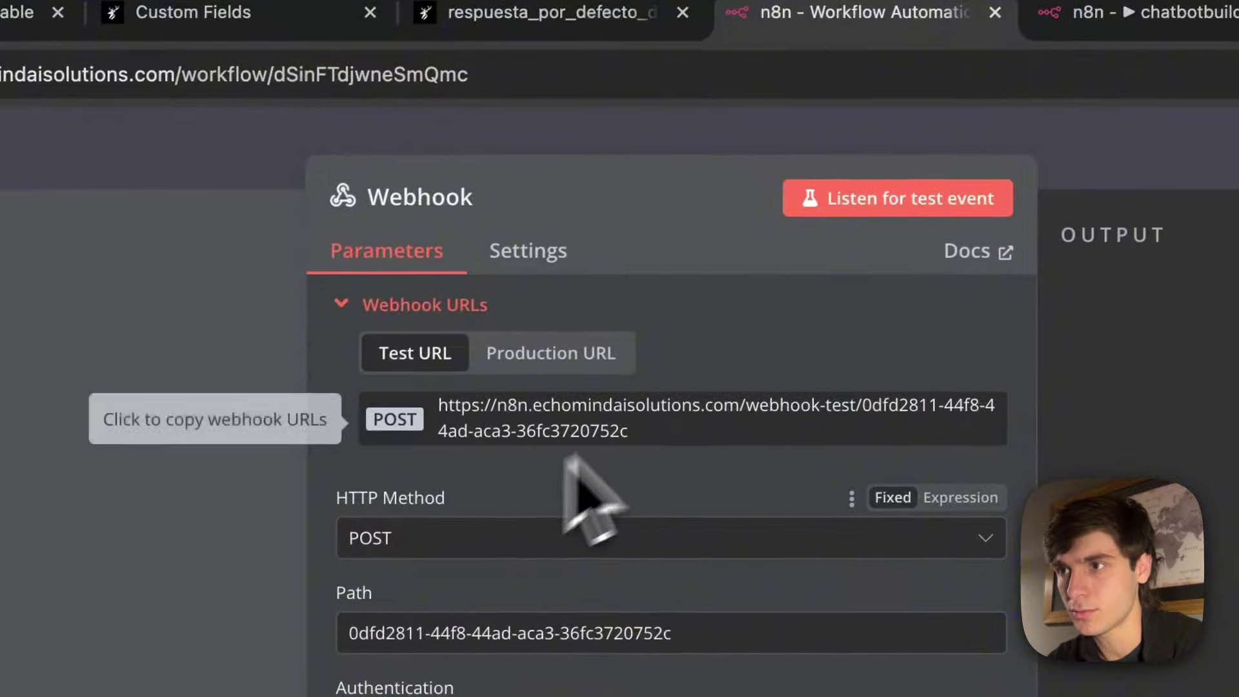
{"action": "left_click", "coordinate": [516, 93]}
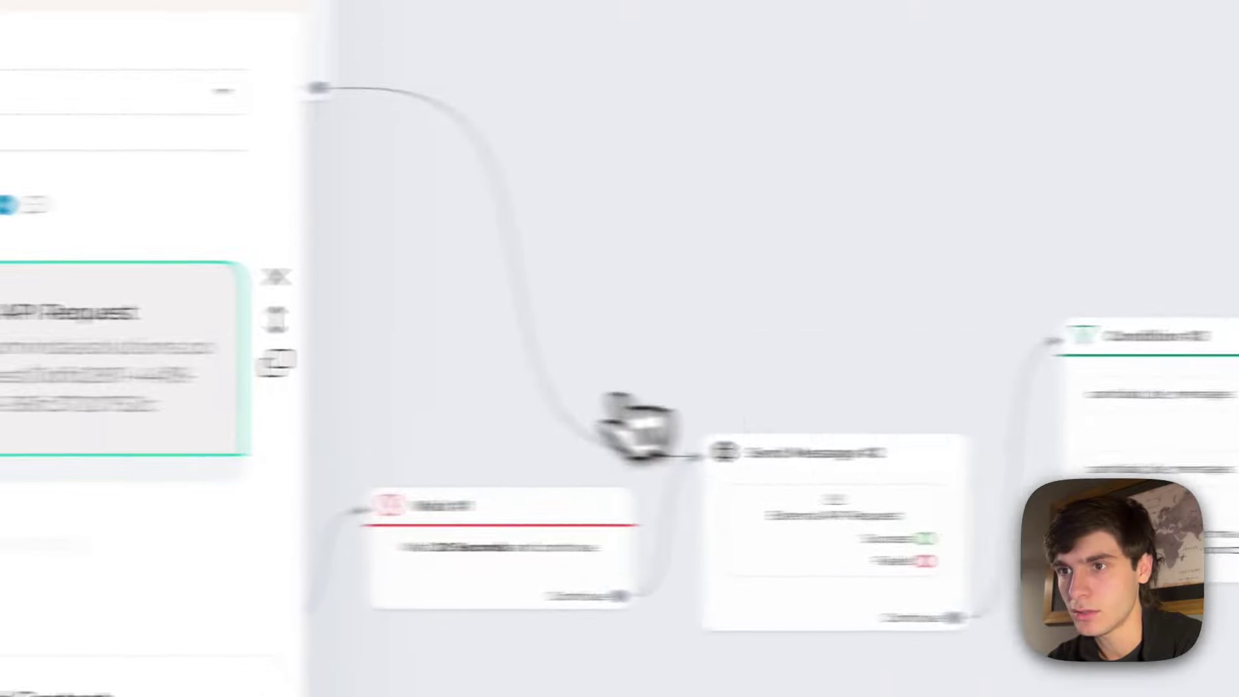
{"action": "left_click", "coordinate": [420, 430]}
{"action": "left_click", "coordinate": [498, 314]}
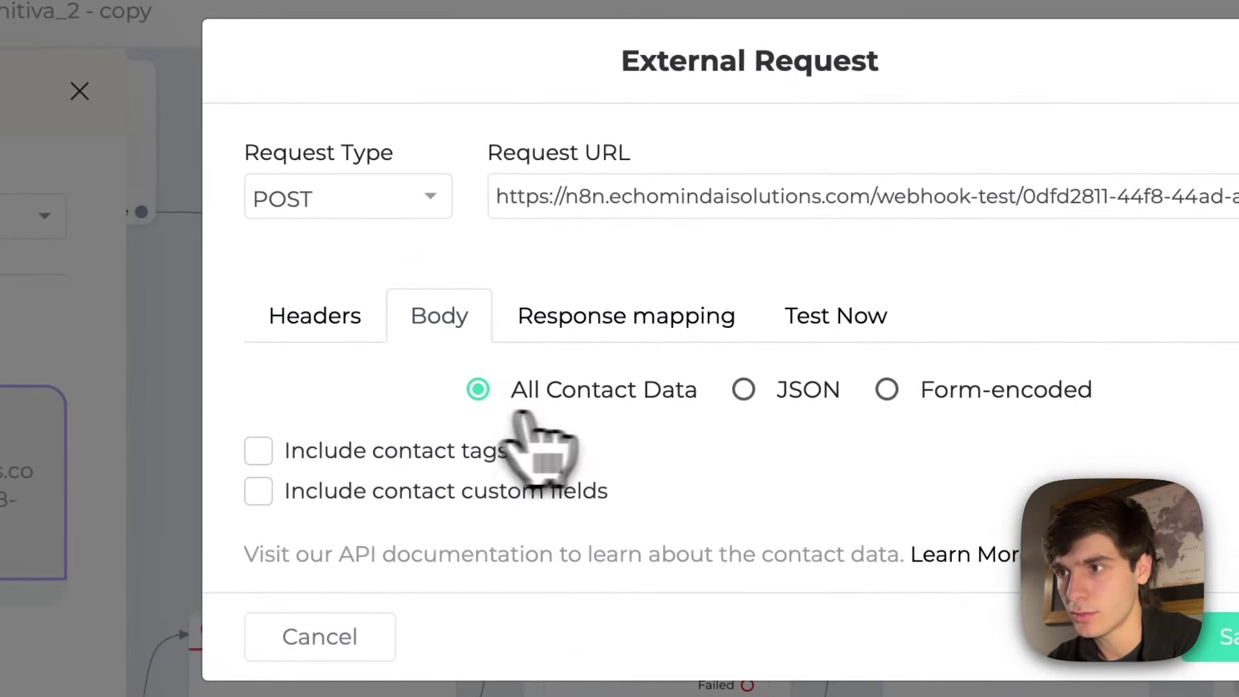
{"action": "left_click", "coordinate": [802, 385]}
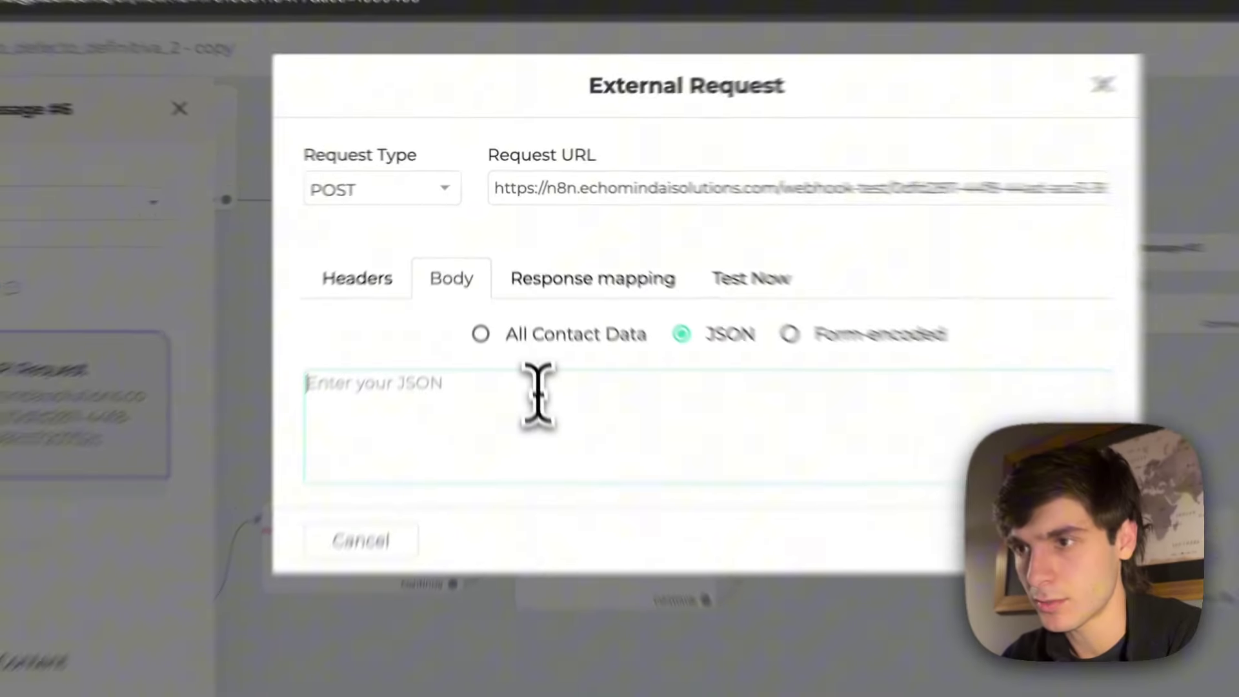
Try inserting a {{first_name}} placeholder into the JSON body, then clear the body entirely.
{"action": "left_click", "coordinate": [554, 469]}
{"action": "type", "text": "{{"}
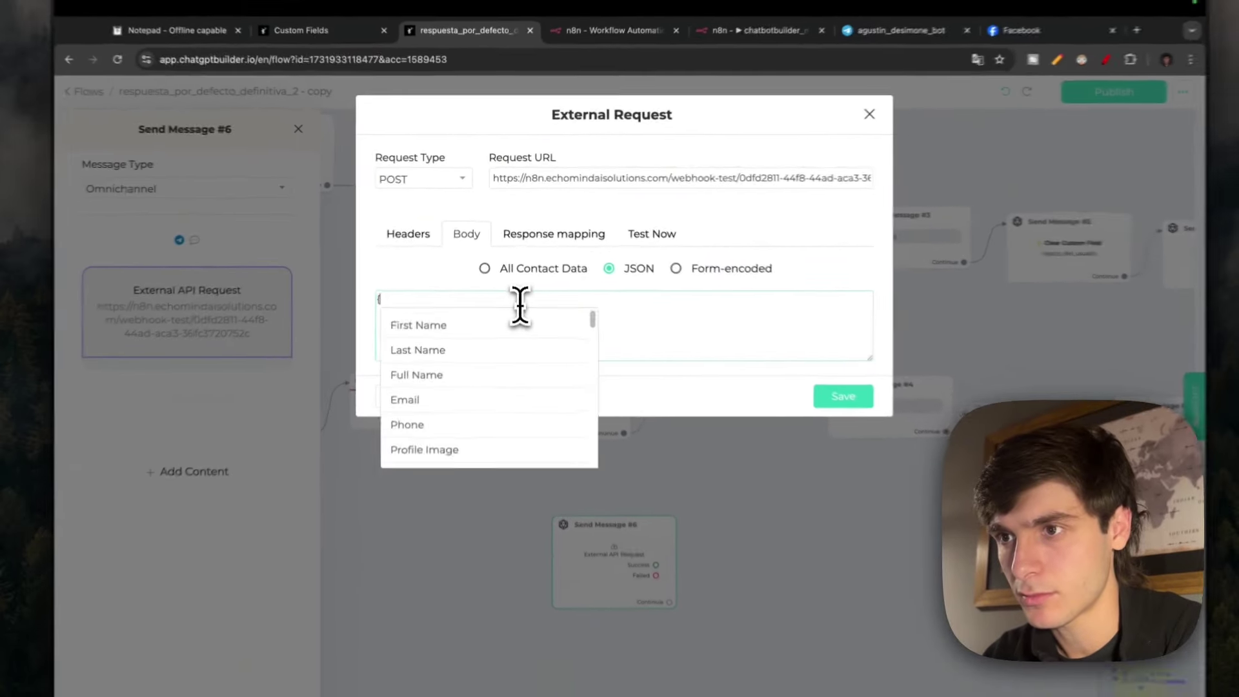
{"action": "key", "text": "Return"}
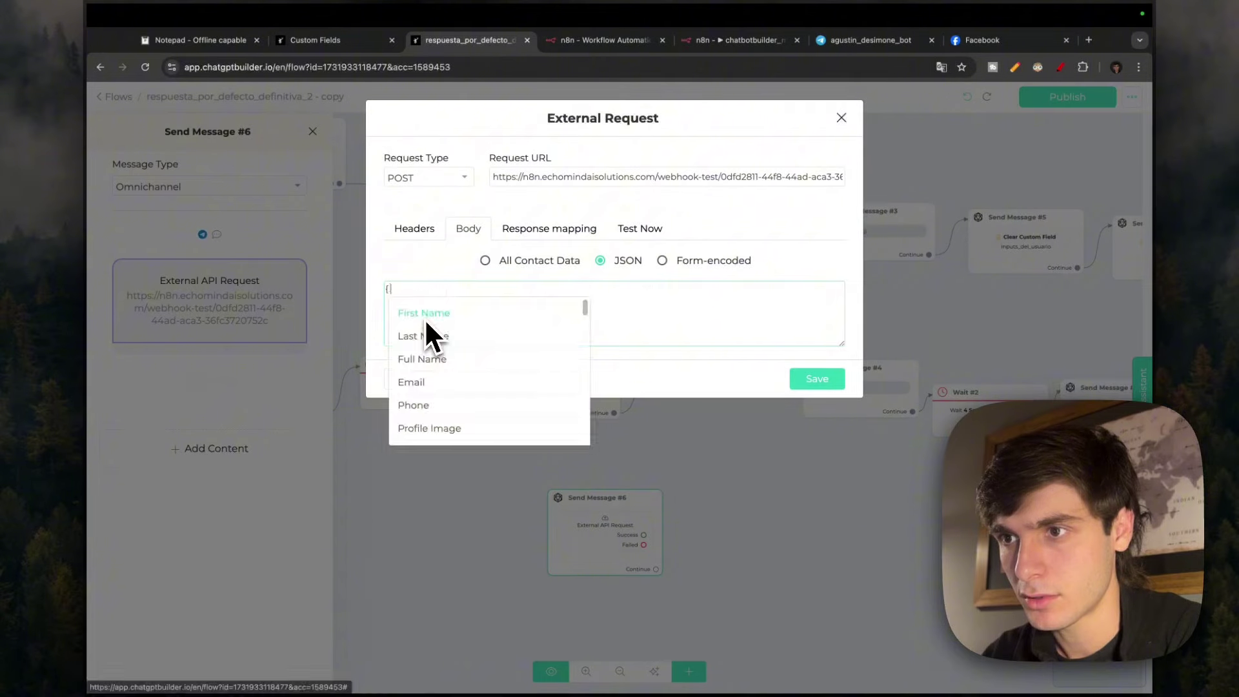
{"action": "key", "text": "Return"}
{"action": "type", "text": "{"}
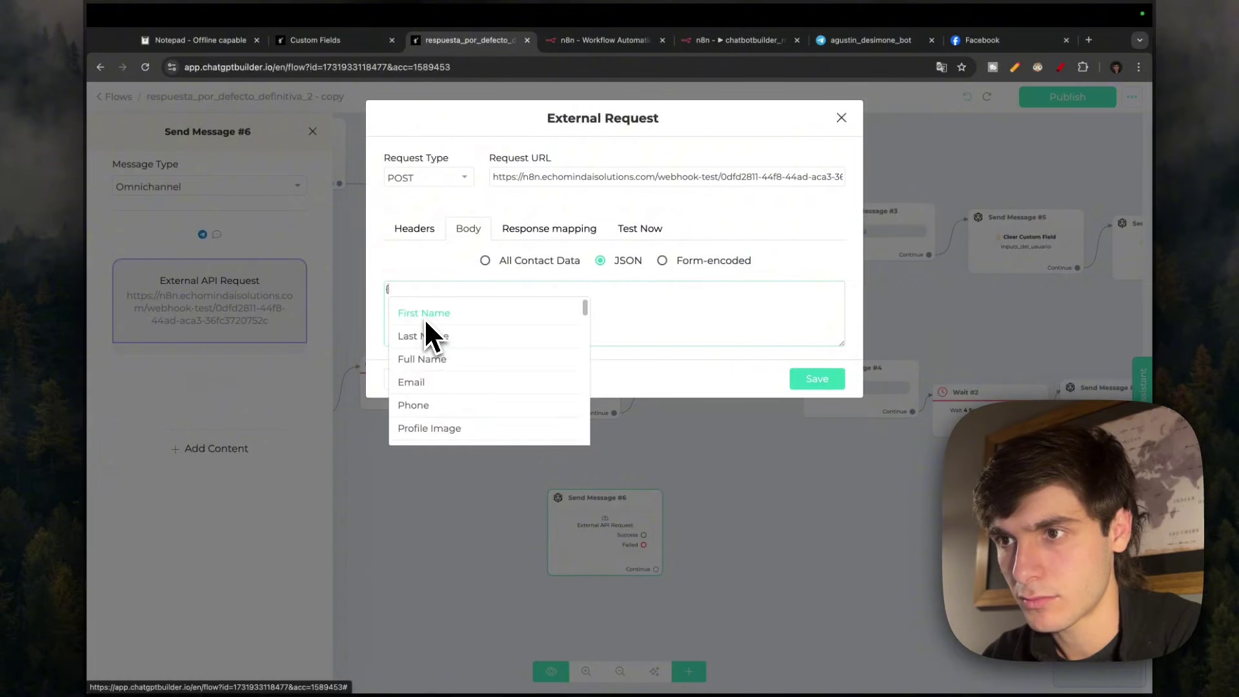
{"action": "left_click", "coordinate": [424, 317]}
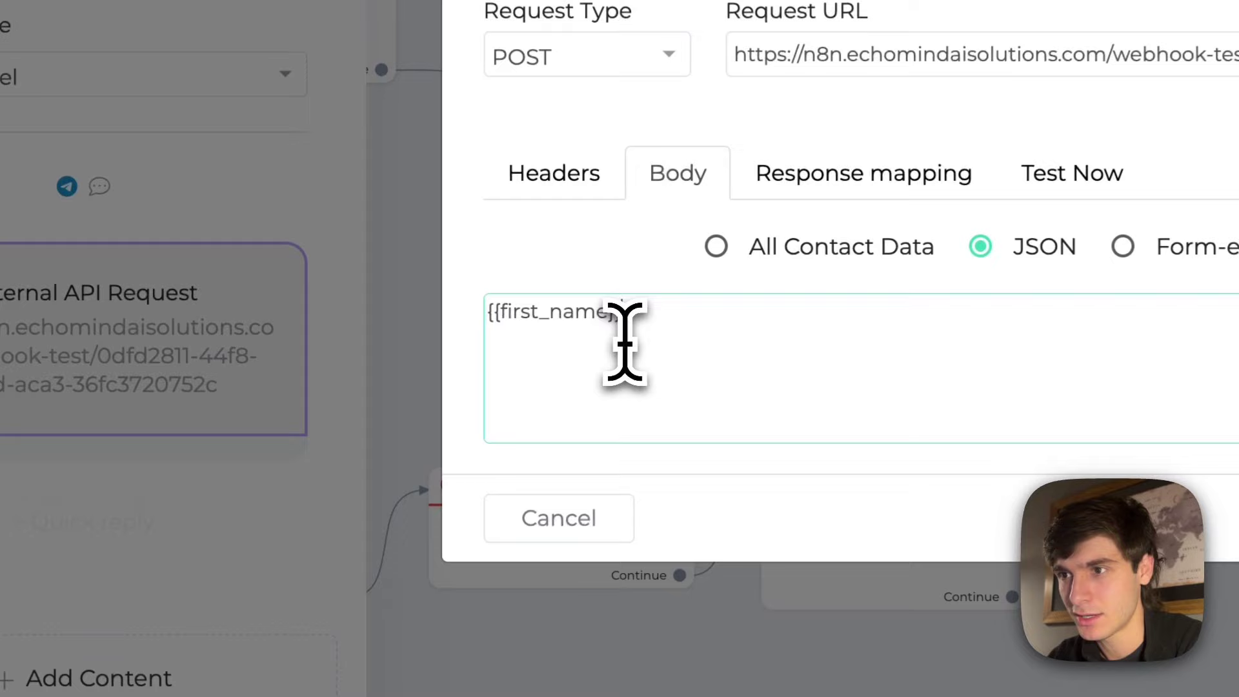
{"action": "key", "text": "ctrl+a"}
{"action": "key", "text": "BackSpace"}
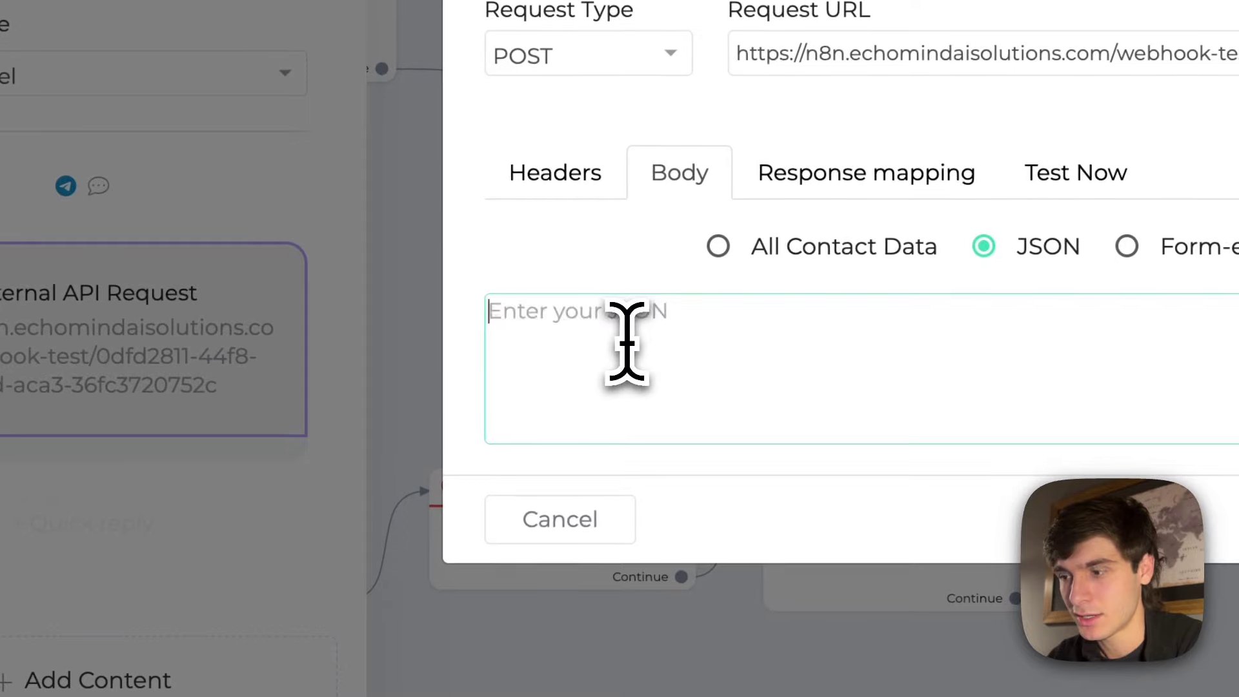
Write JSON keys user_query with {{inputs_del_usuario}} and historial_de_chat with {{chat_history_large}}.
{"action": "type", "text": "{"}
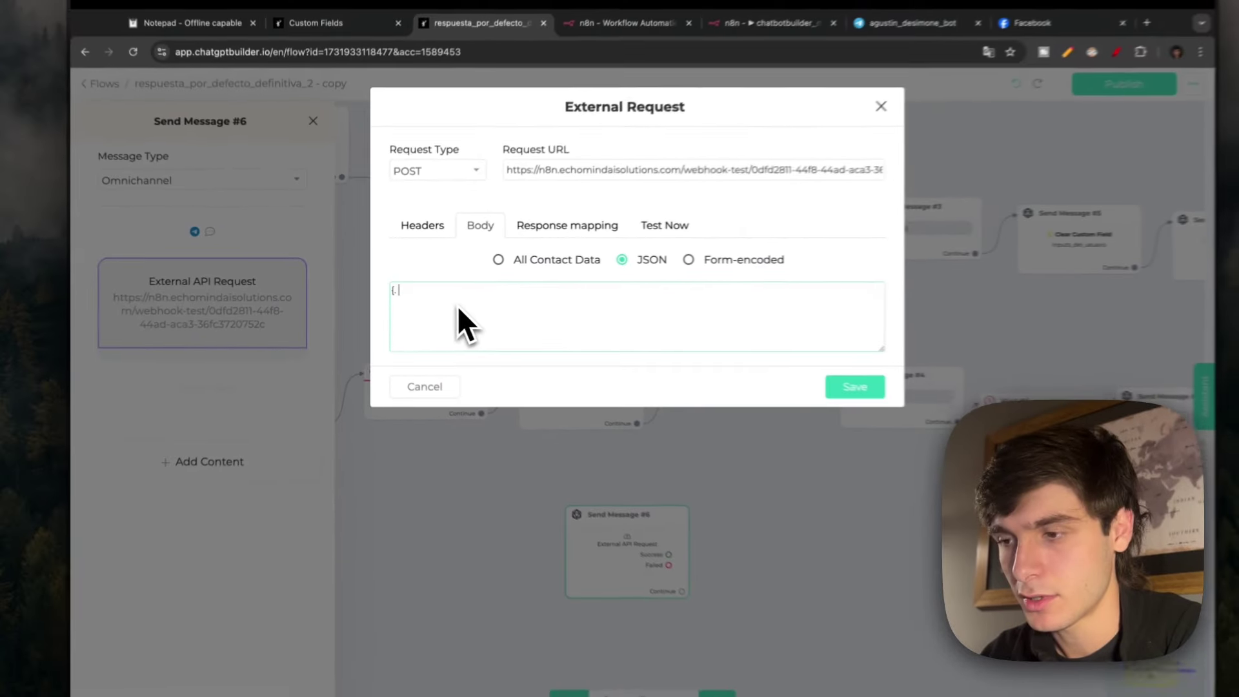
{"action": "key", "text": "Return"}
{"action": "type", "text": "\""}
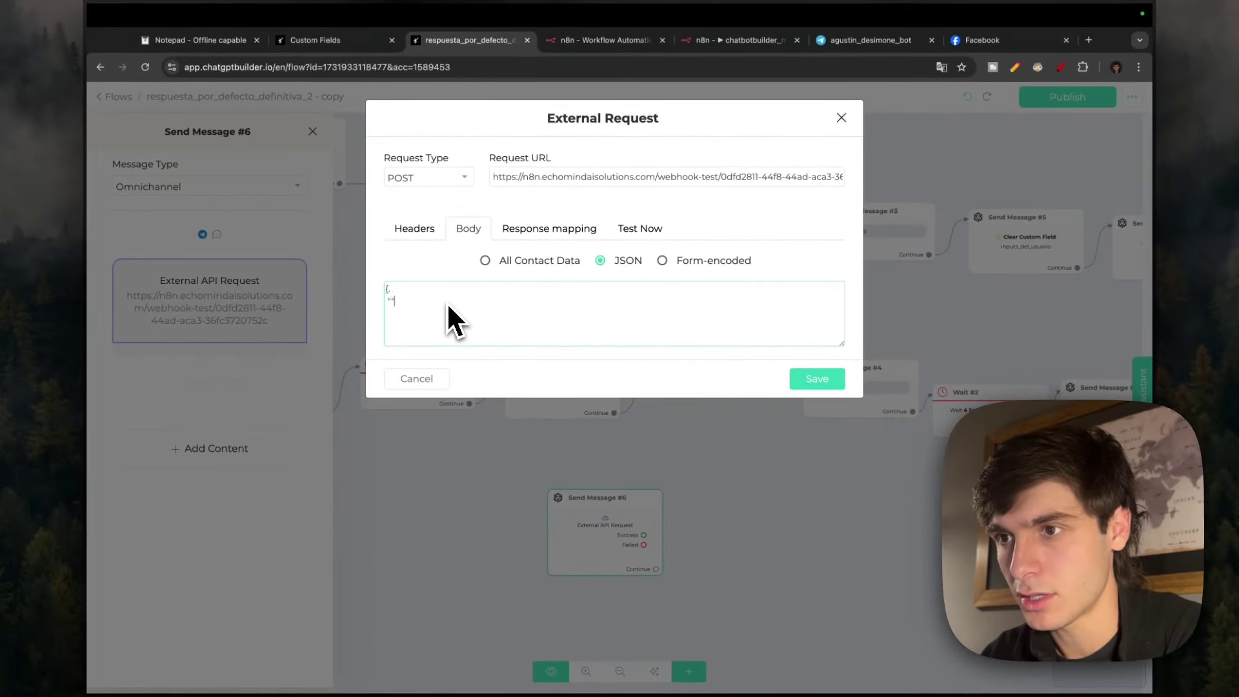
{"action": "key", "text": "Home"}
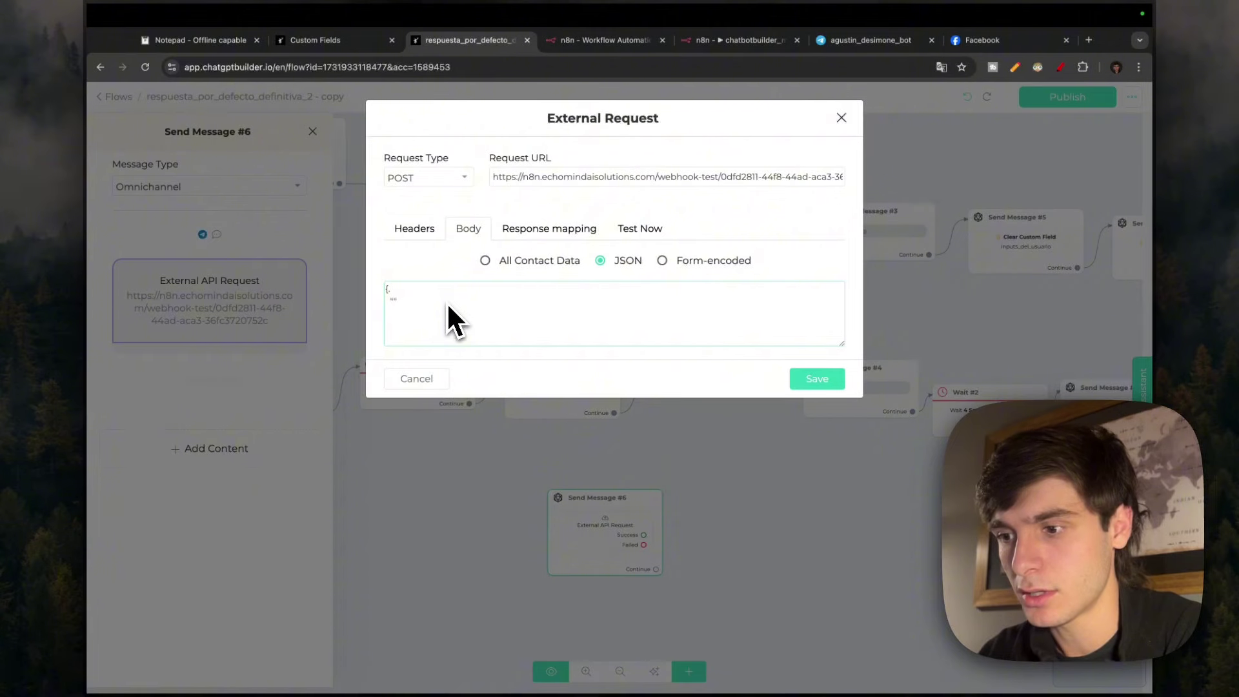
{"action": "key", "text": "Right"}
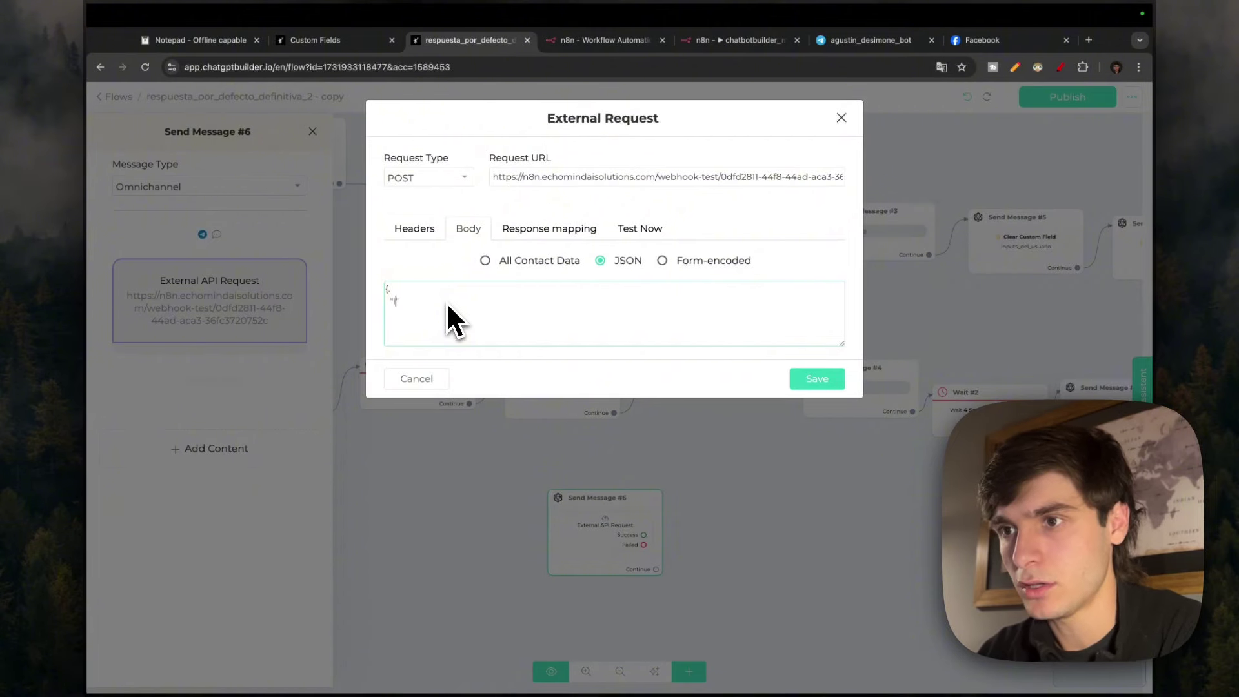
{"action": "type", "text": "user_query\":"}
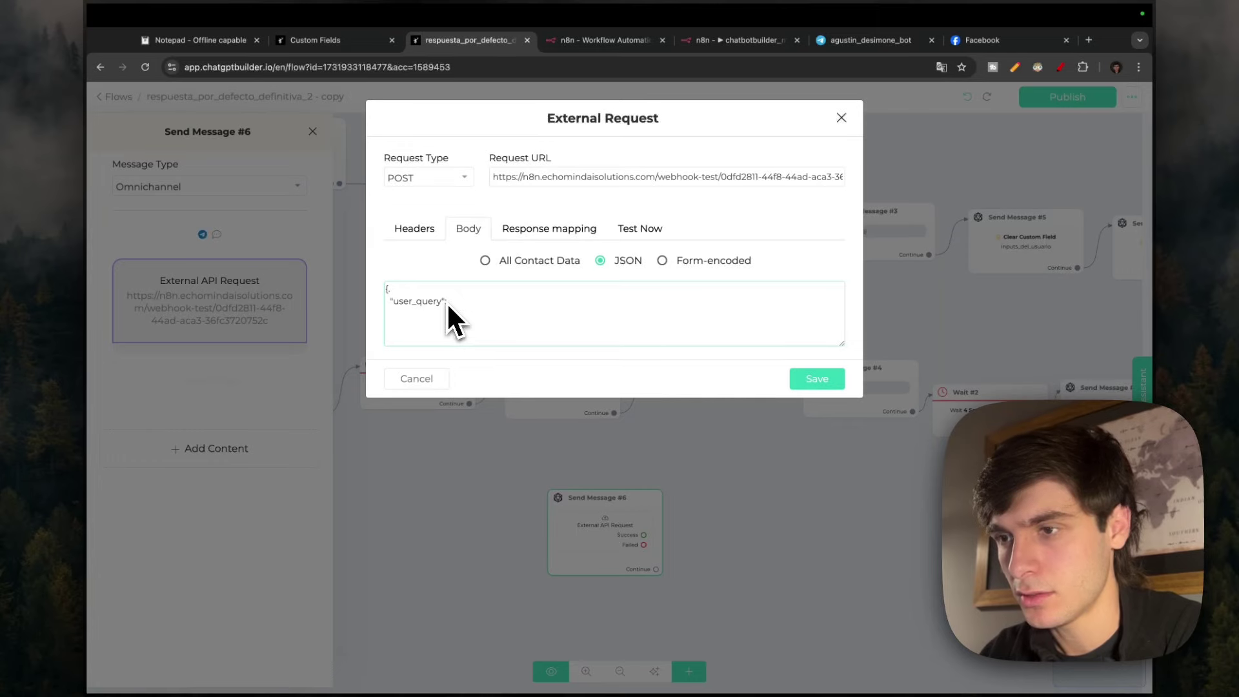
{"action": "type", "text": "{in"}
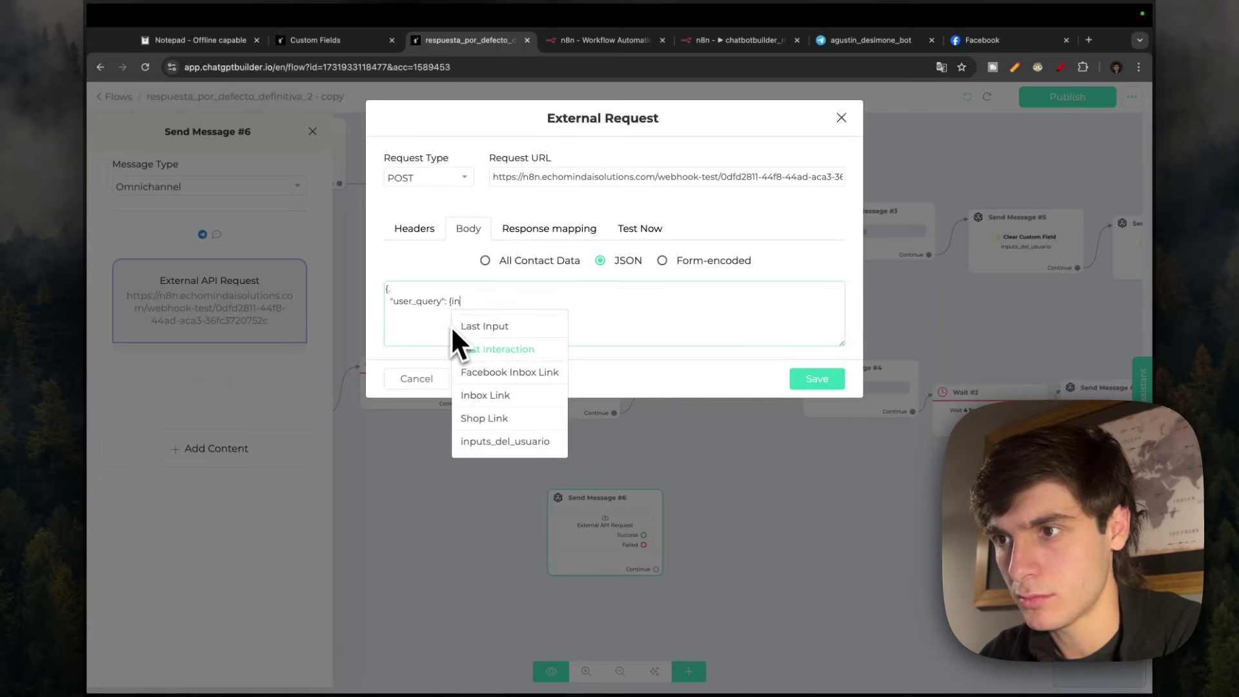
{"action": "type", "text": "pu"}
{"action": "left_click", "coordinate": [485, 350]}
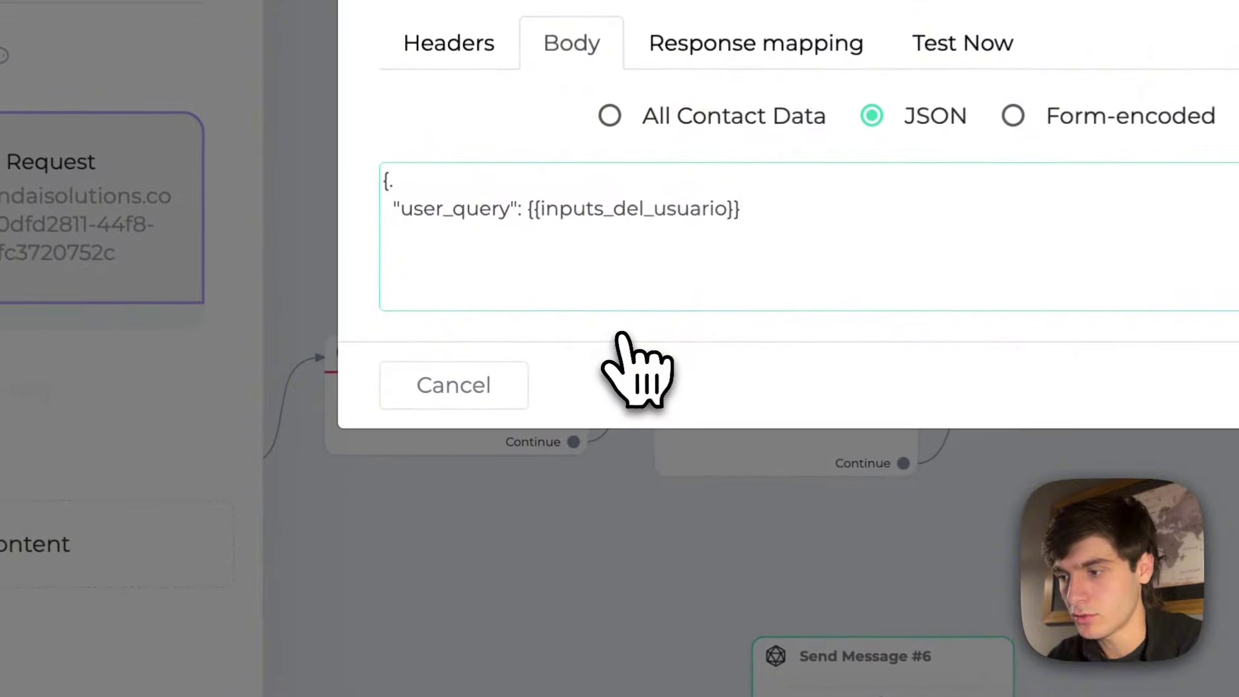
{"action": "type", "text": "\"historial_de_chat\":"}
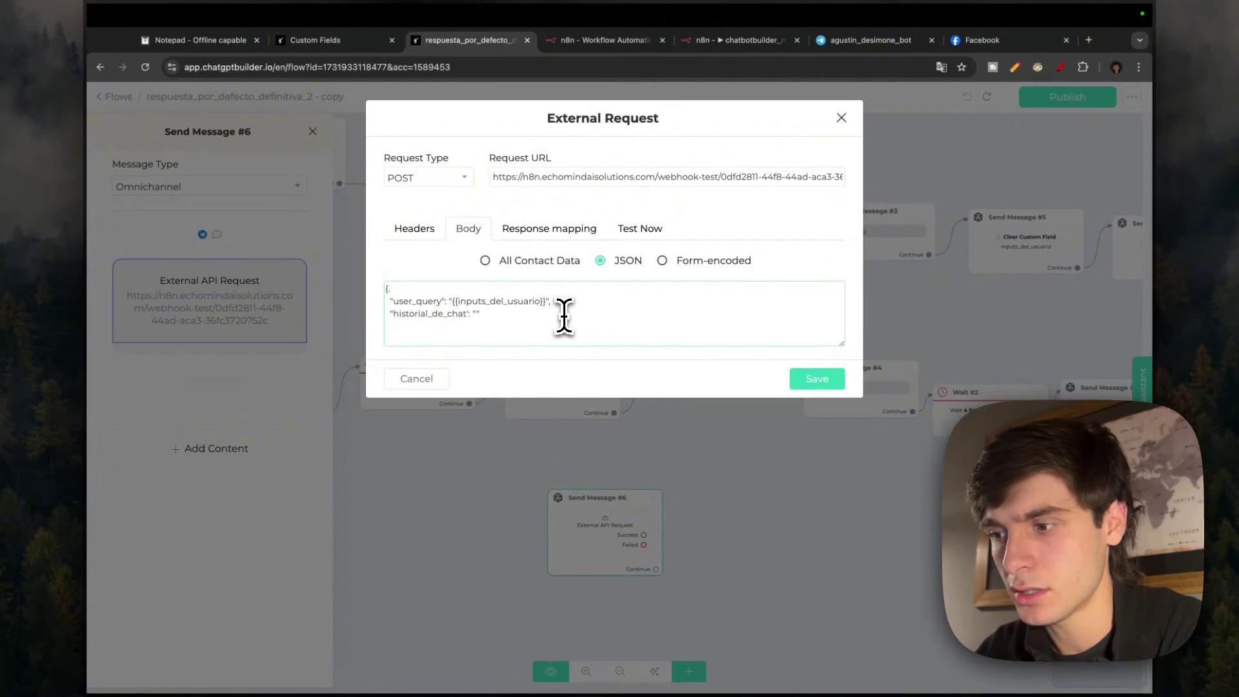
{"action": "type", "text": "{{chat_history_large"}
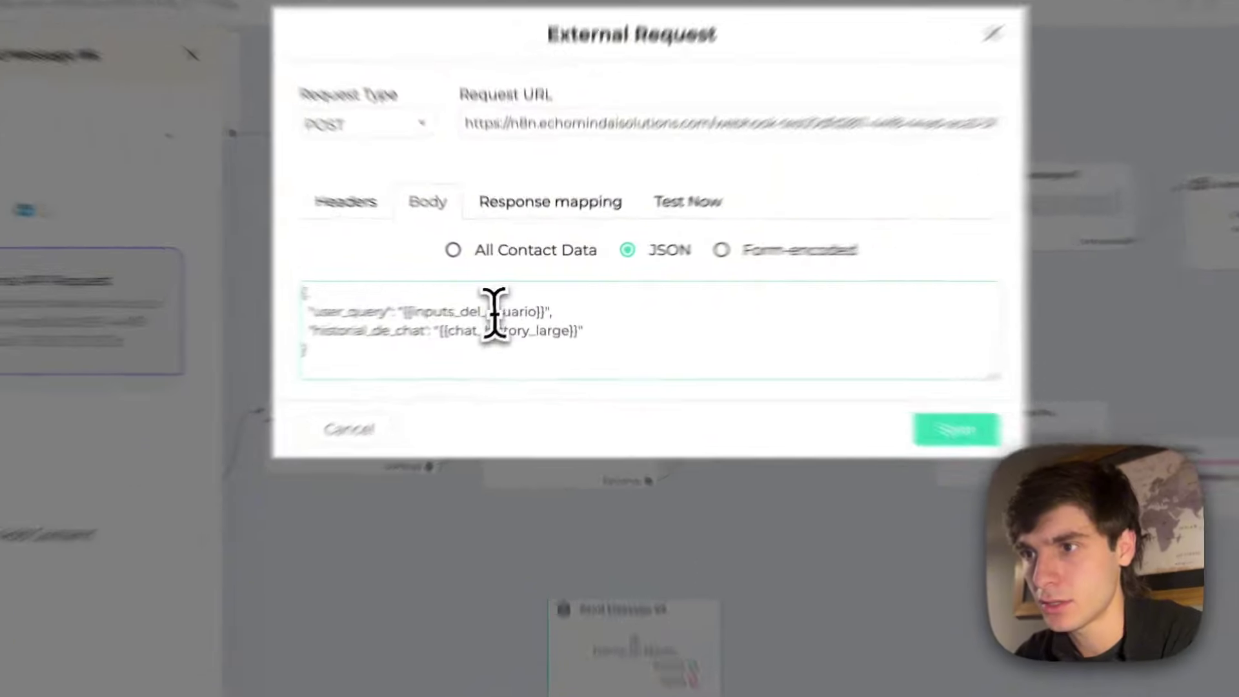
{"action": "left_click", "coordinate": [458, 289]}
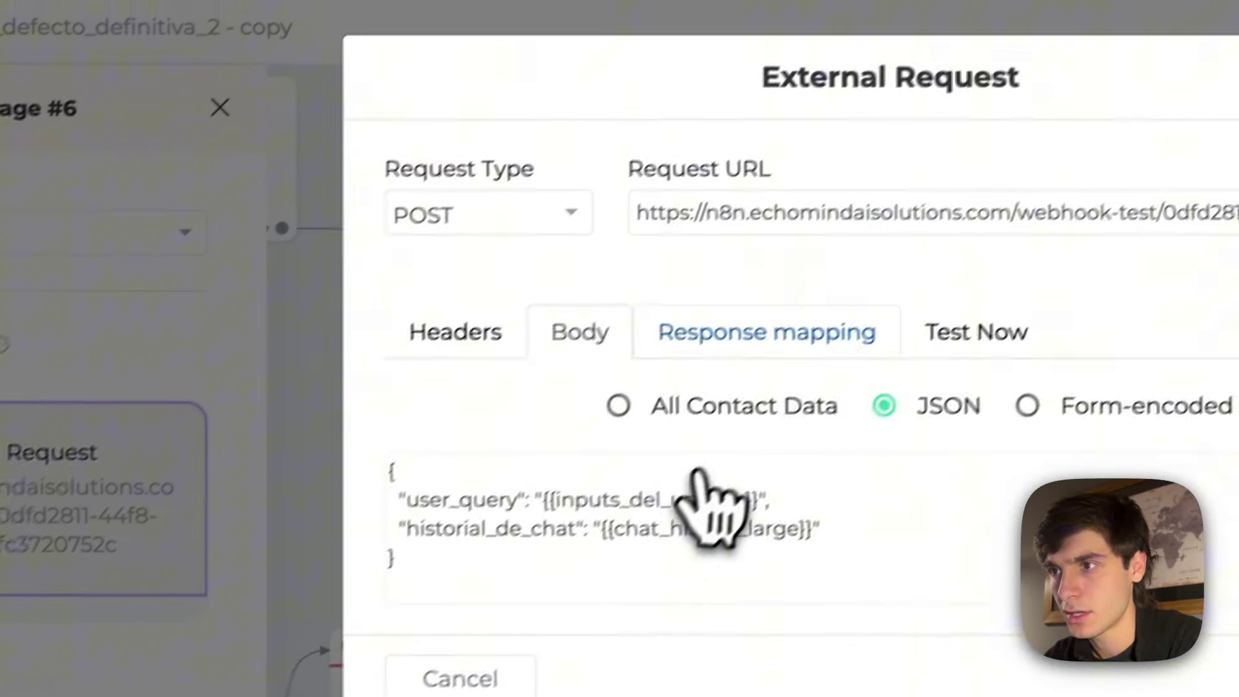
Check Response mapping, then test the external request through the Telegram channel.
{"action": "left_click", "coordinate": [1014, 102]}
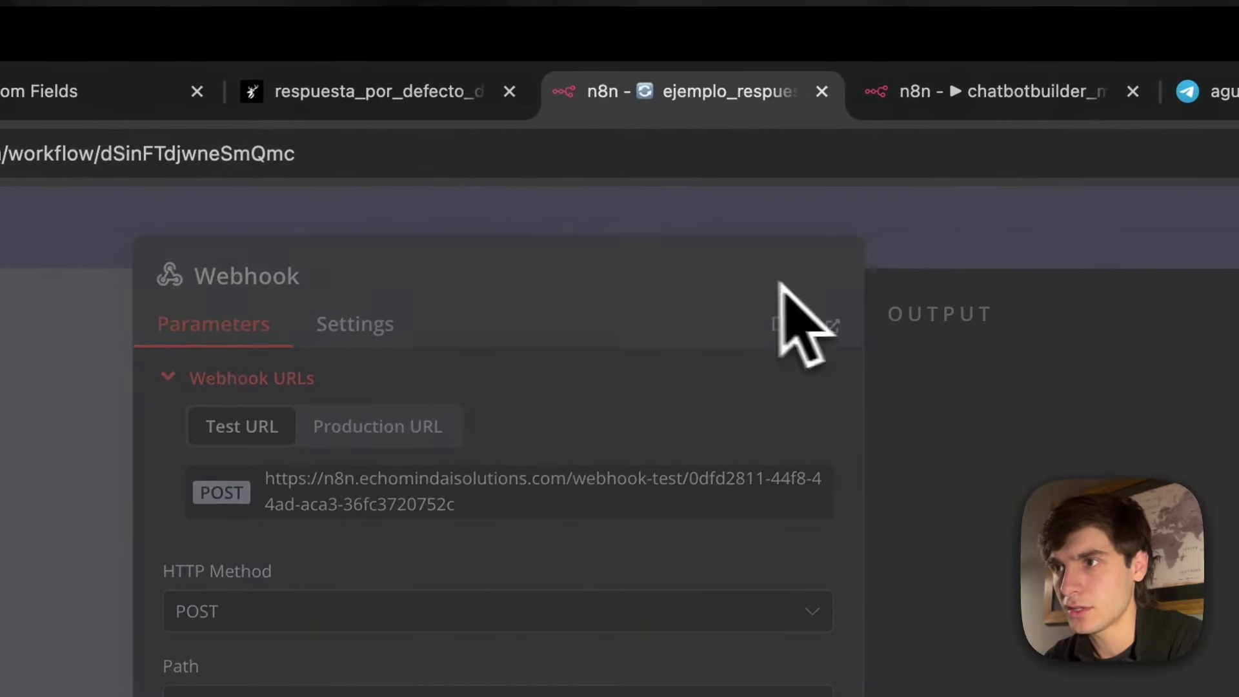
{"action": "left_click", "coordinate": [387, 91]}
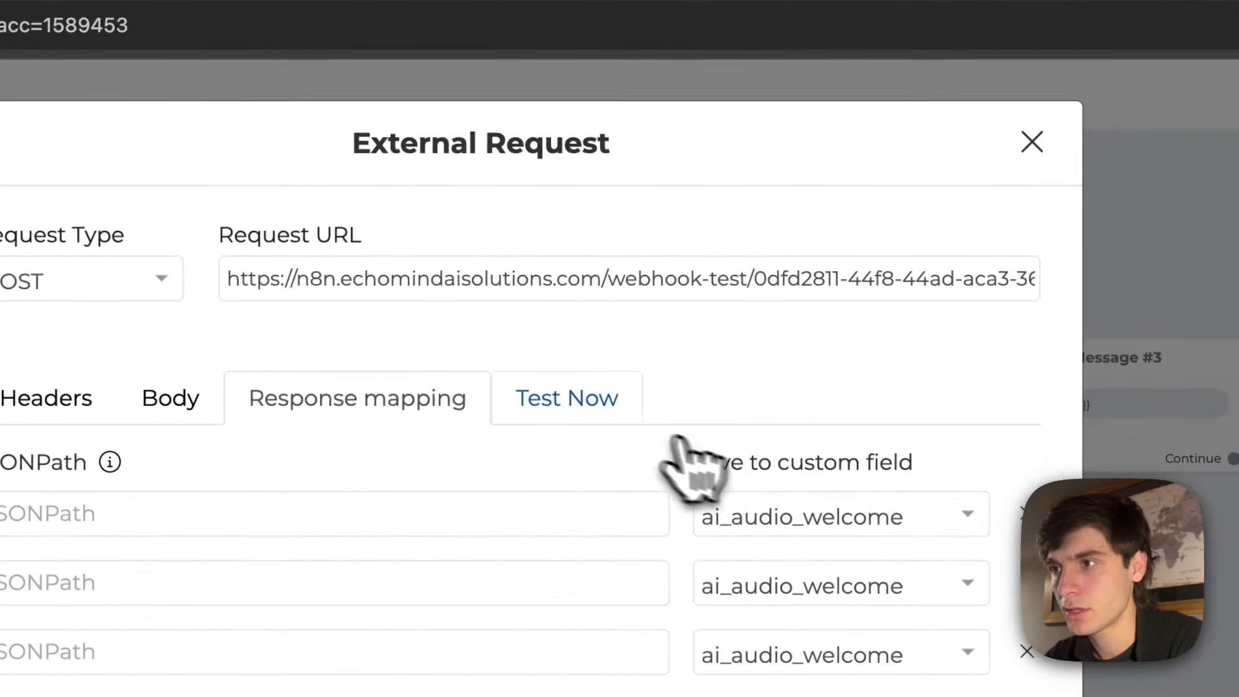
{"action": "left_click", "coordinate": [568, 398]}
{"action": "left_click", "coordinate": [513, 474]}
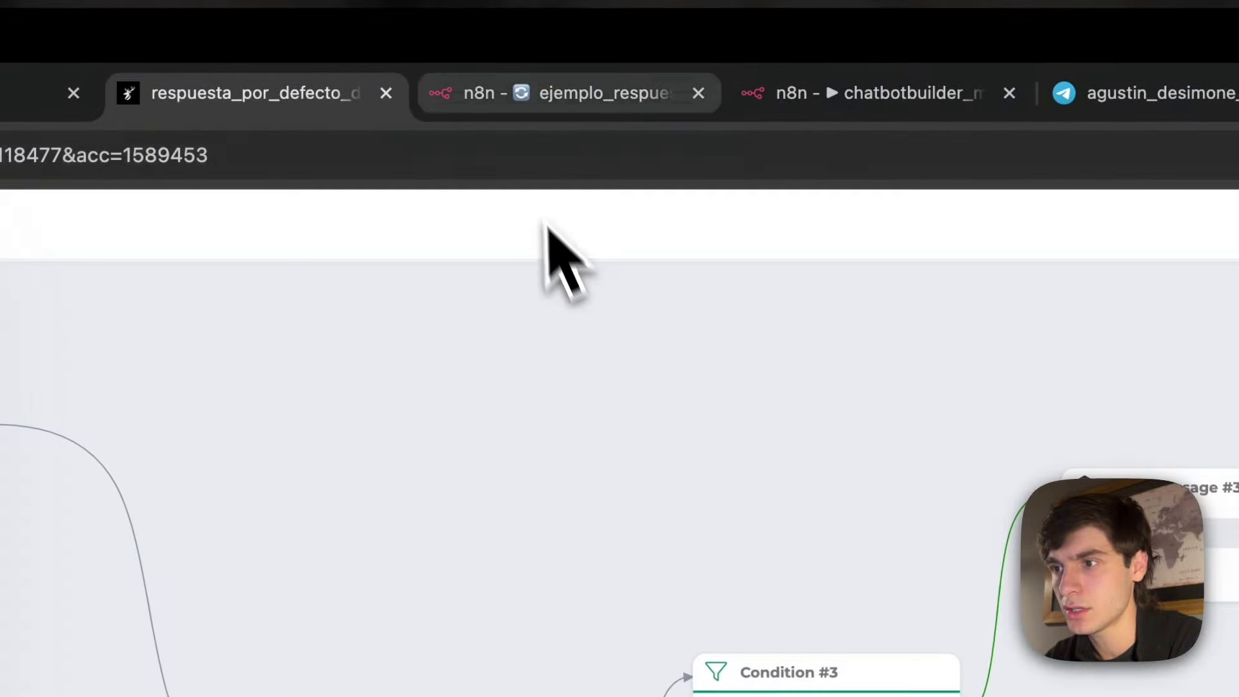
{"action": "left_click", "coordinate": [568, 91]}
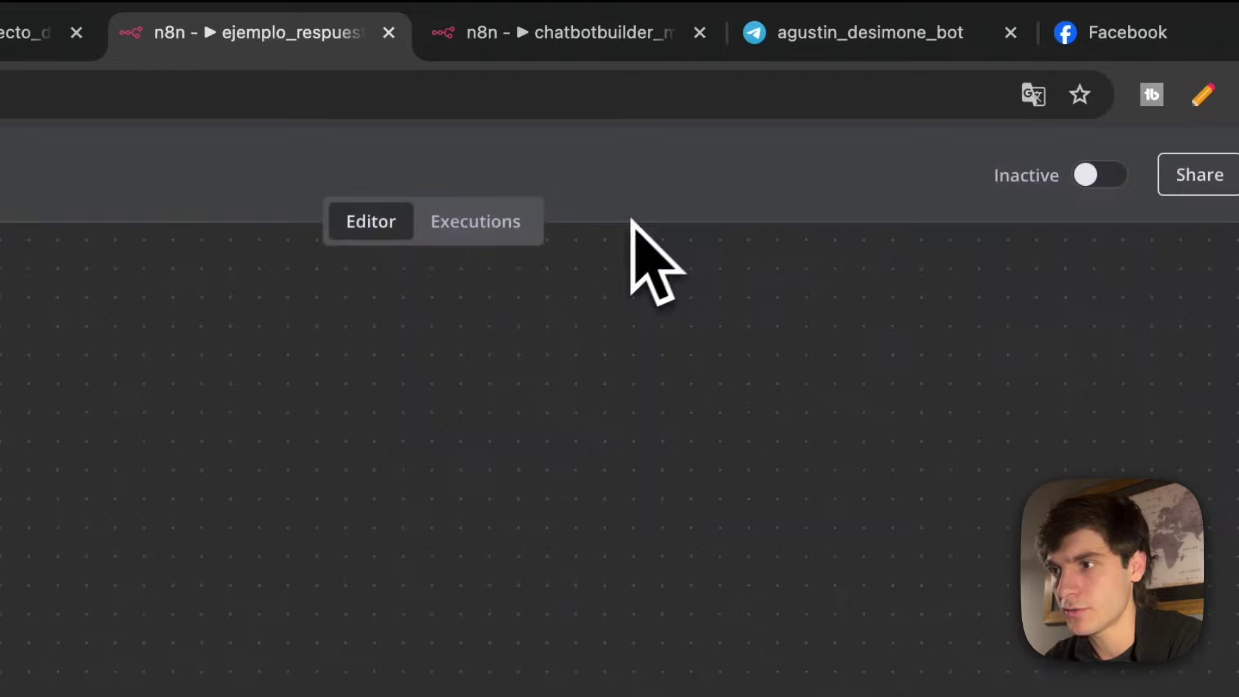
{"action": "left_click", "coordinate": [316, 544]}
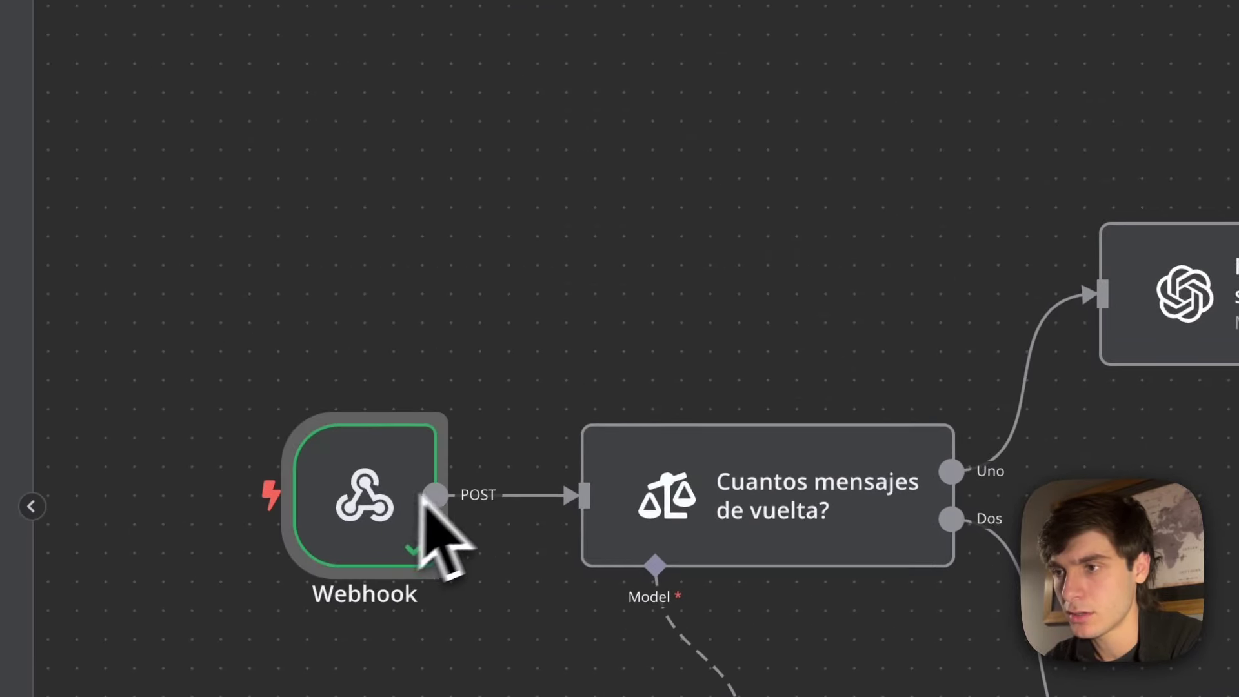
{"action": "scroll", "coordinate": [846, 354], "scroll_direction": "down", "scroll_amount": 2}
{"action": "double_click", "coordinate": [806, 460]}
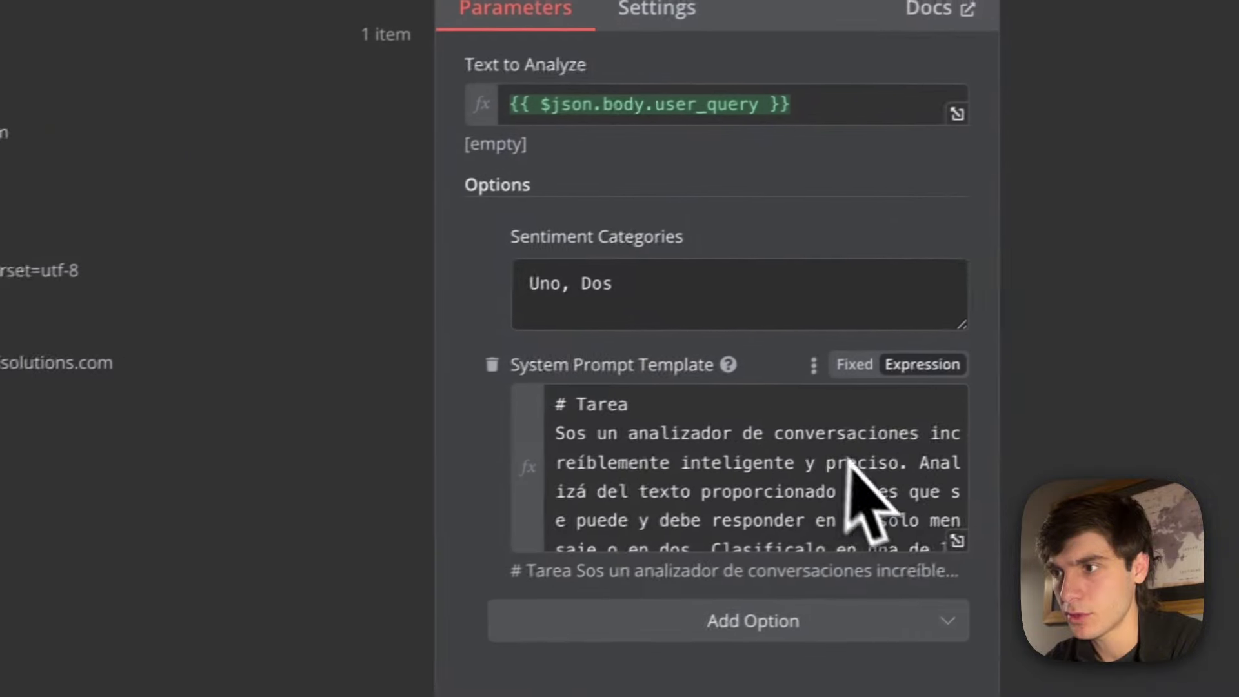
{"action": "left_click", "coordinate": [1162, 489]}
{"action": "left_click_drag", "start_coordinate": [116, 214], "coordinate": [573, 589]}
{"action": "left_click", "coordinate": [885, 609]}
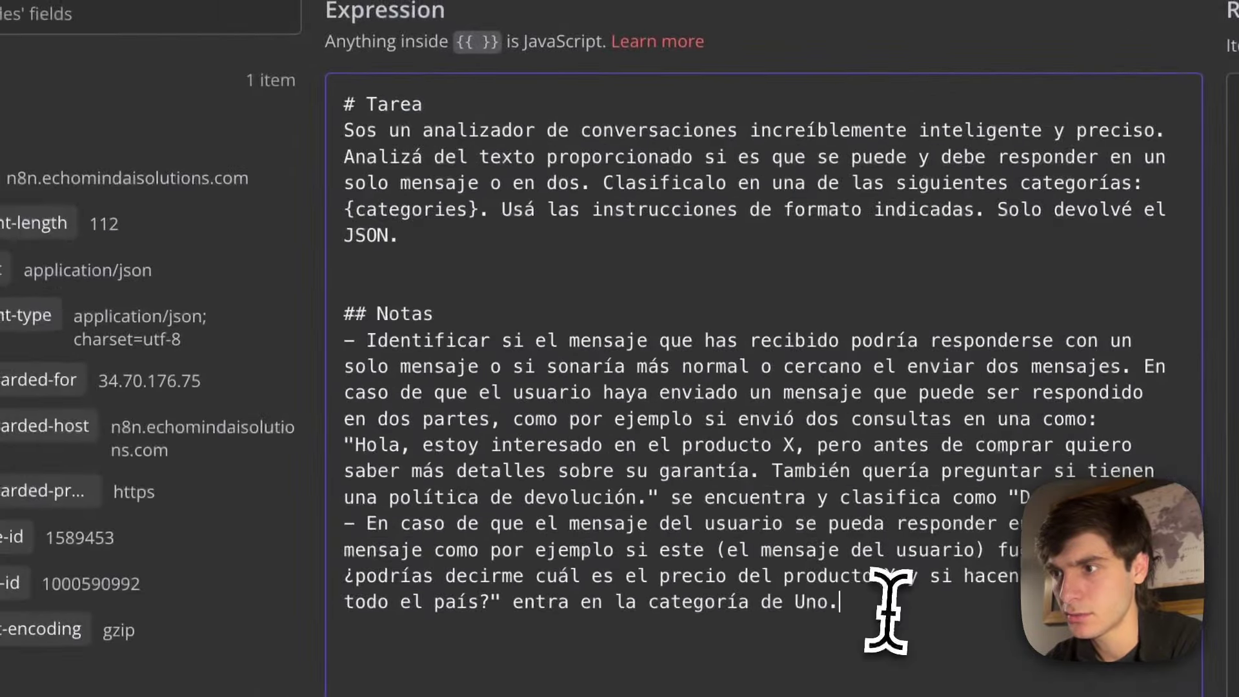
{"action": "left_click_drag", "start_coordinate": [885, 609], "coordinate": [317, 102]}
{"action": "left_click", "coordinate": [316, 102]}
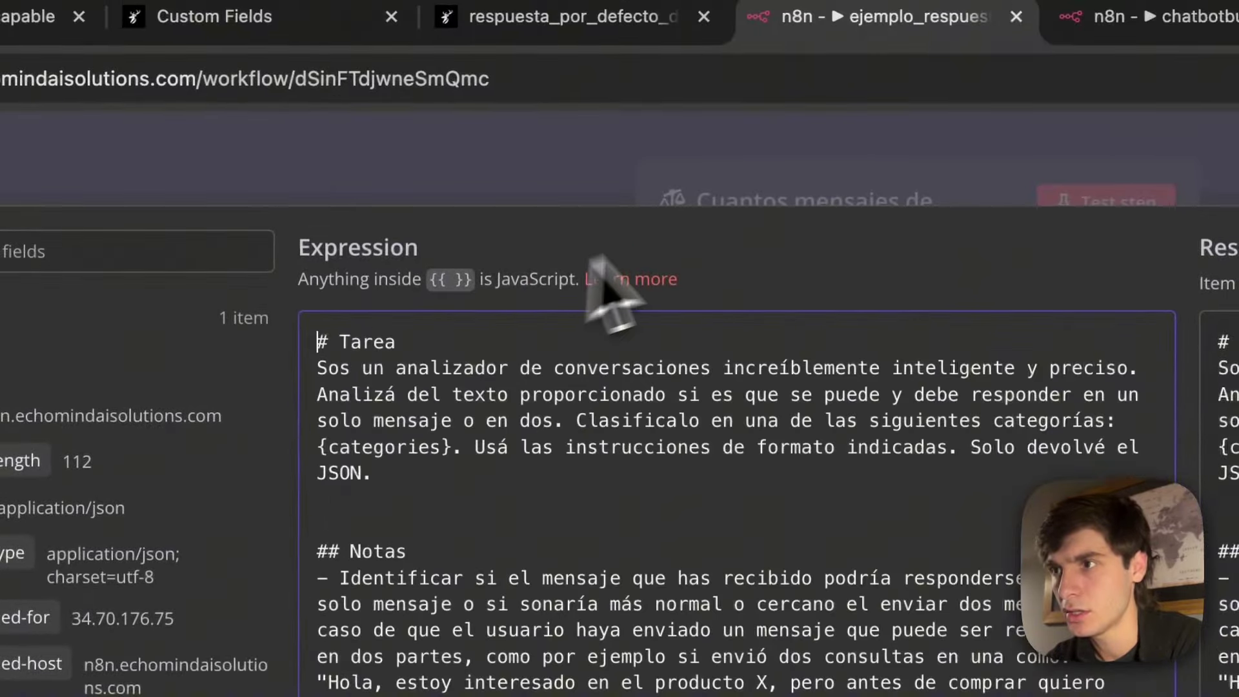
{"action": "key", "text": "Escape"}
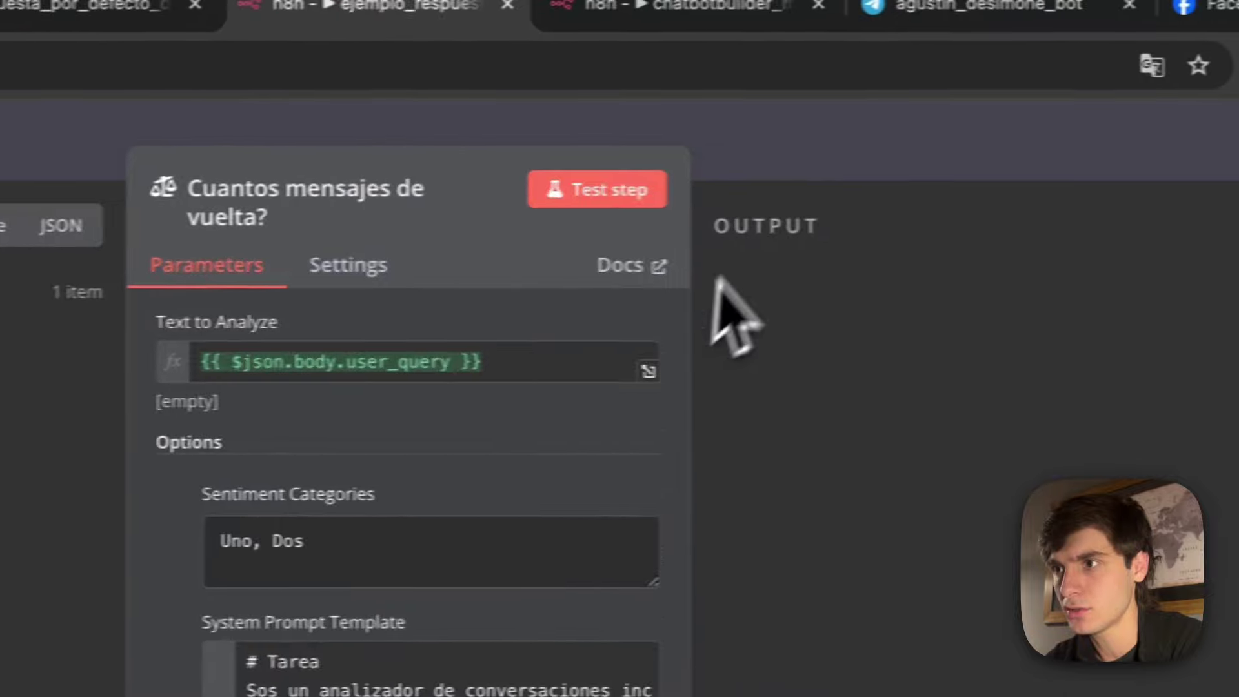
{"action": "key", "text": "Escape"}
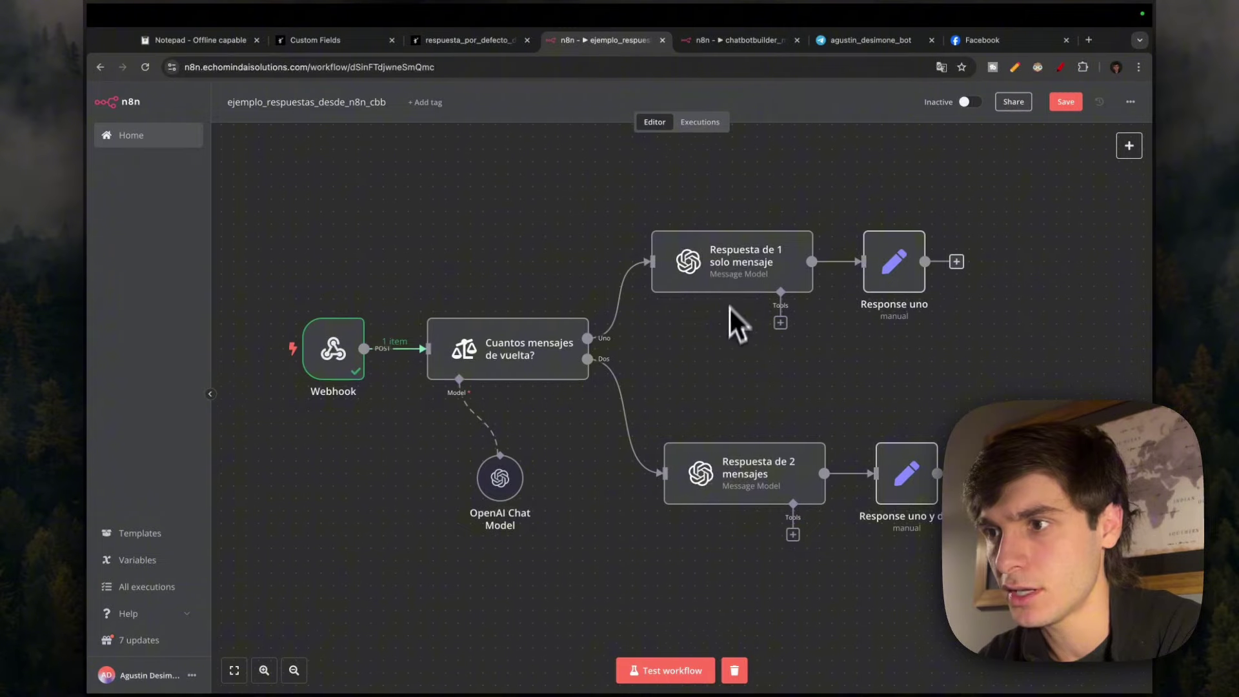
{"action": "scroll", "coordinate": [730, 309], "scroll_direction": "right", "scroll_amount": 4}
{"action": "scroll", "coordinate": [730, 308], "scroll_direction": "down", "scroll_amount": 2}
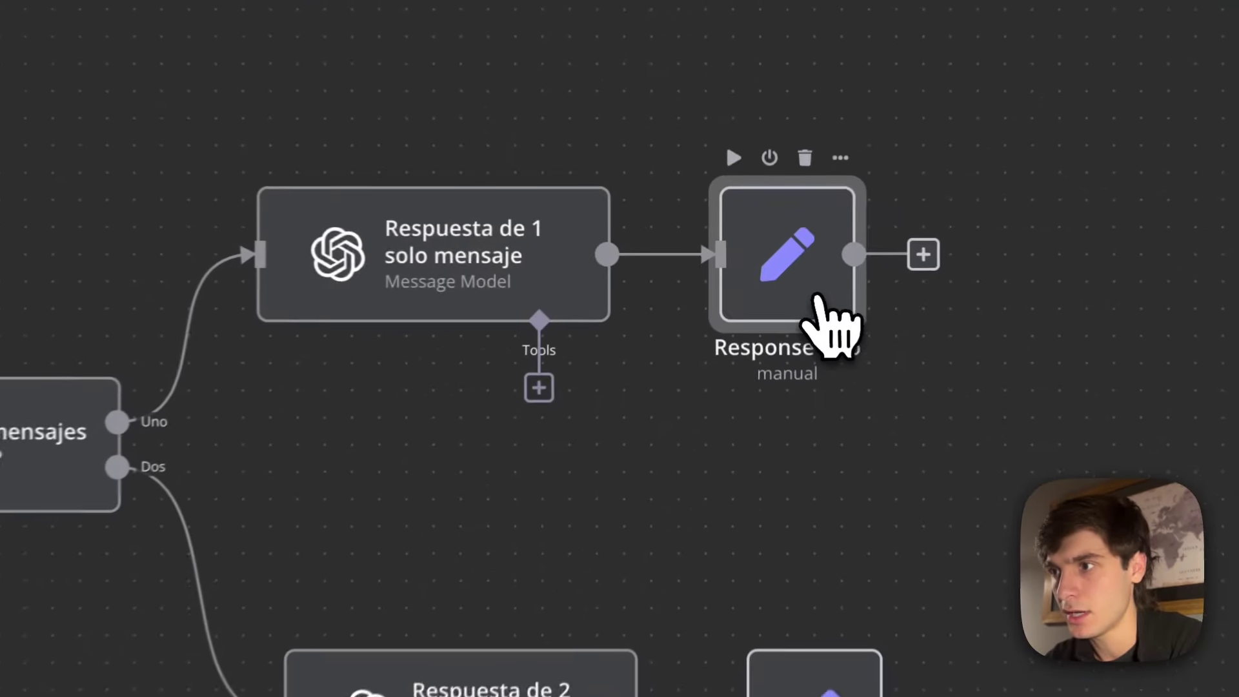
{"action": "double_click", "coordinate": [777, 196]}
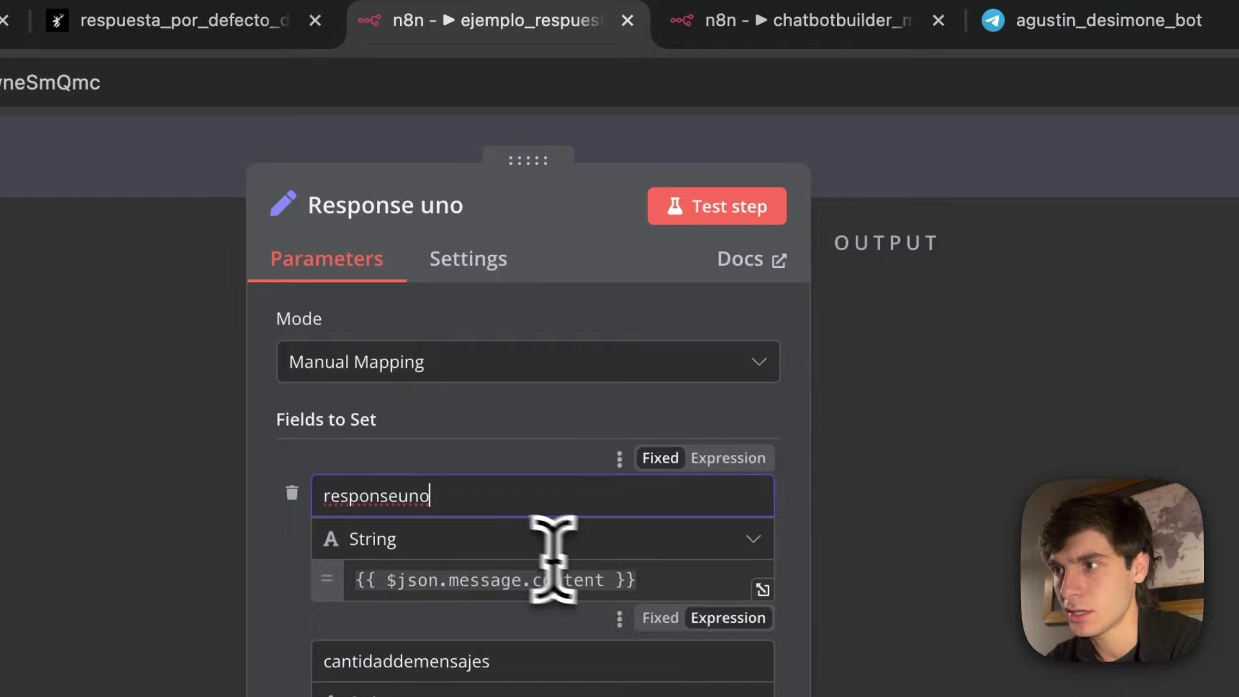
{"action": "key", "text": "Escape"}
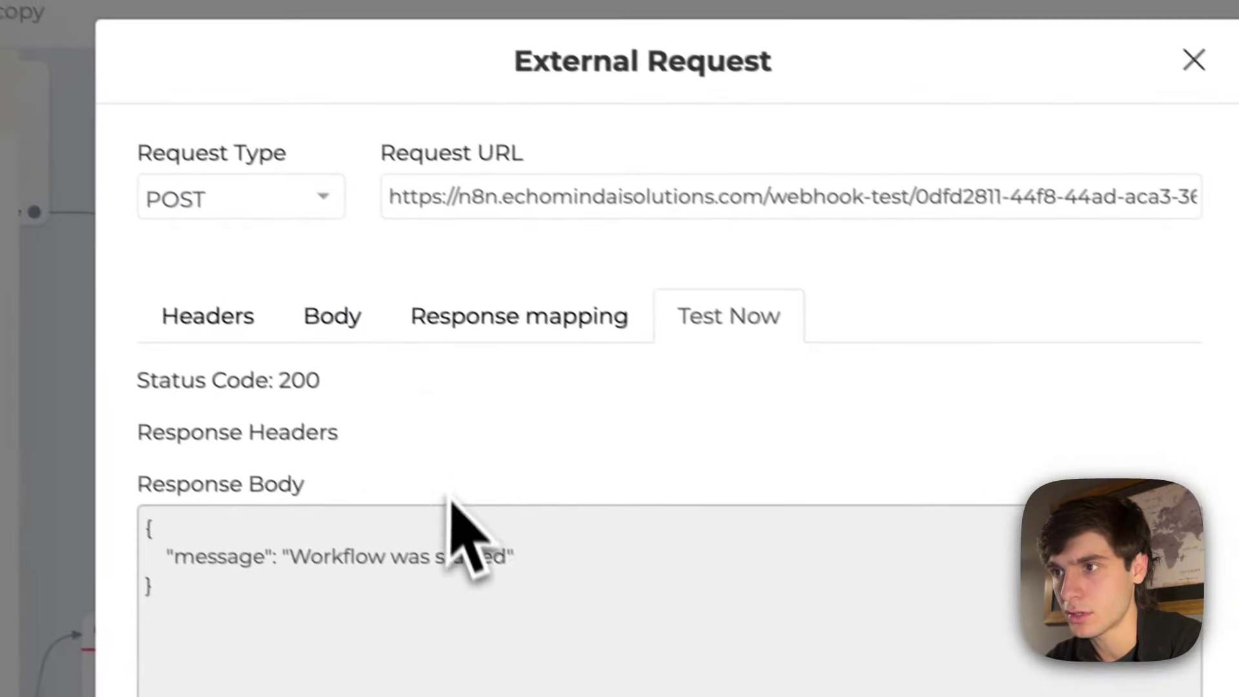
Replace Send Message #2's External Request URL with the n8n webhook test URL.
{"action": "left_click", "coordinate": [332, 317]}
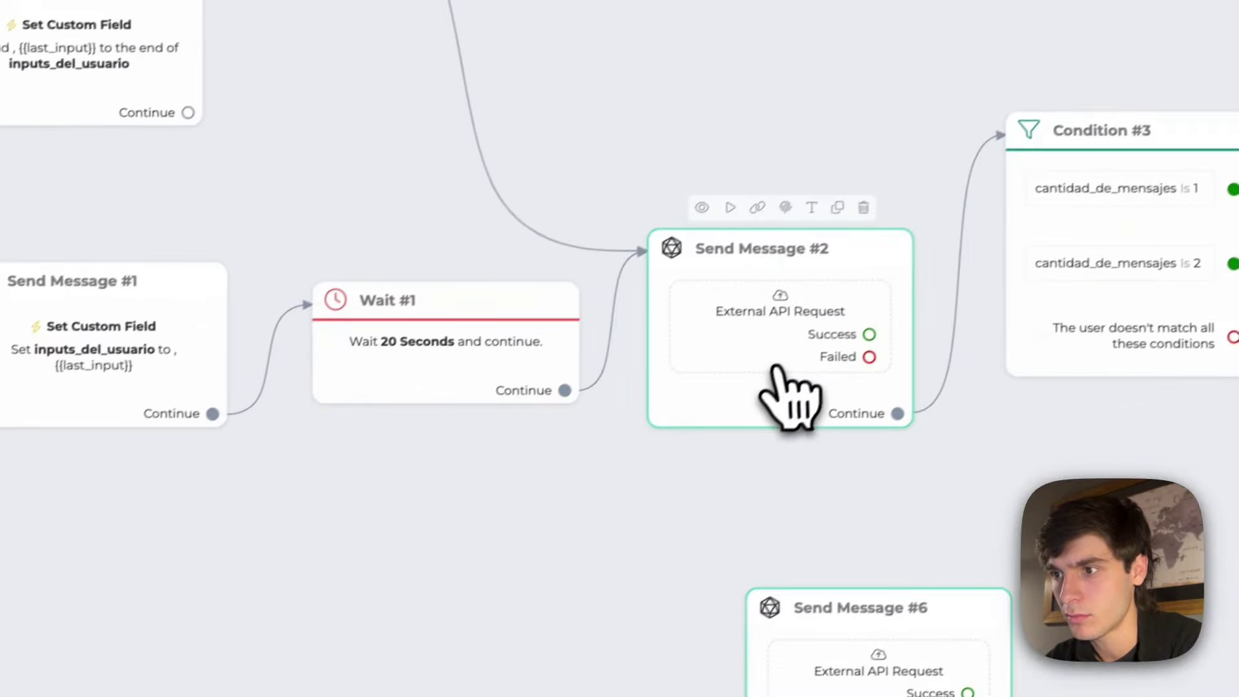
{"action": "left_click", "coordinate": [787, 397]}
{"action": "left_click", "coordinate": [26, 194]}
{"action": "triple_click", "coordinate": [721, 306]}
{"action": "key", "text": "BackSpace"}
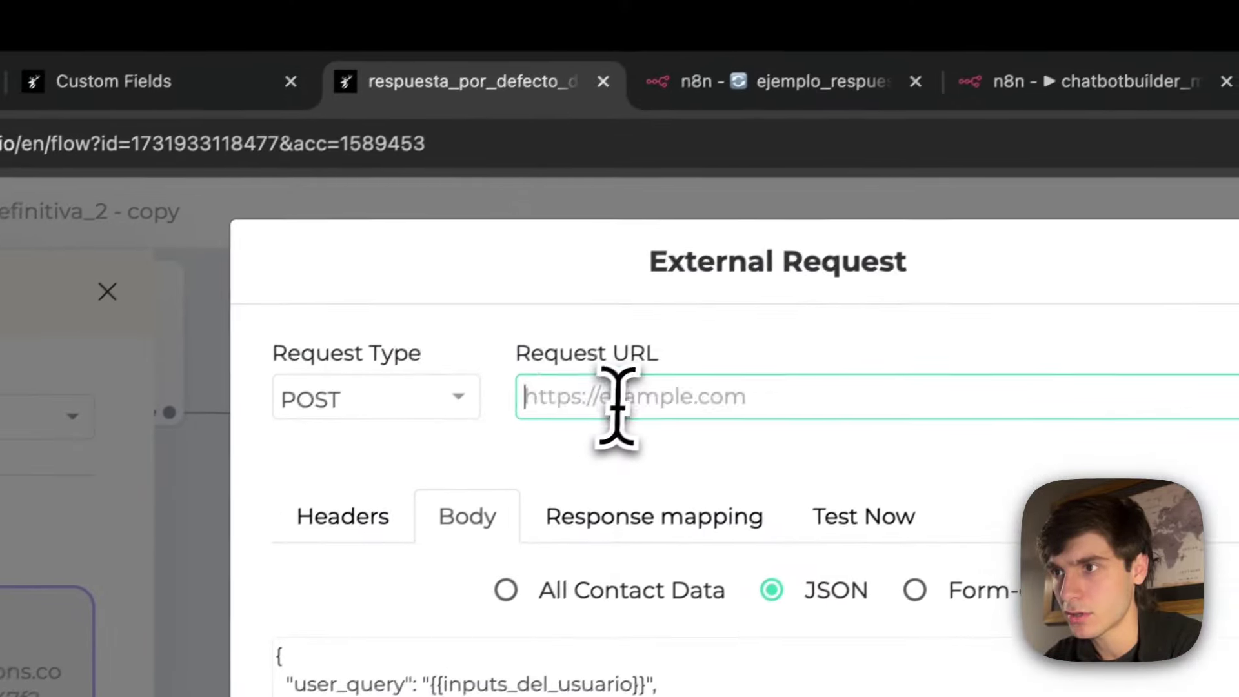
{"action": "key", "text": "super+v"}
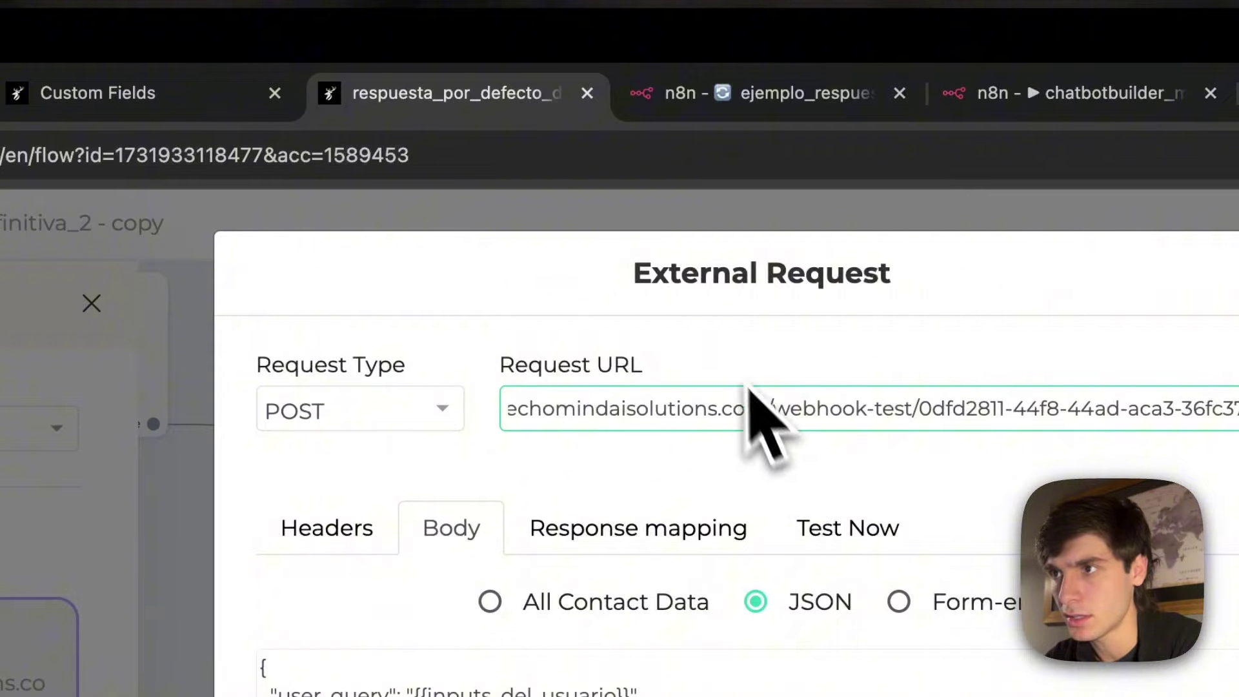
In n8n, open the Webhook node and stop listening for the test event.
{"action": "left_click", "coordinate": [765, 92]}
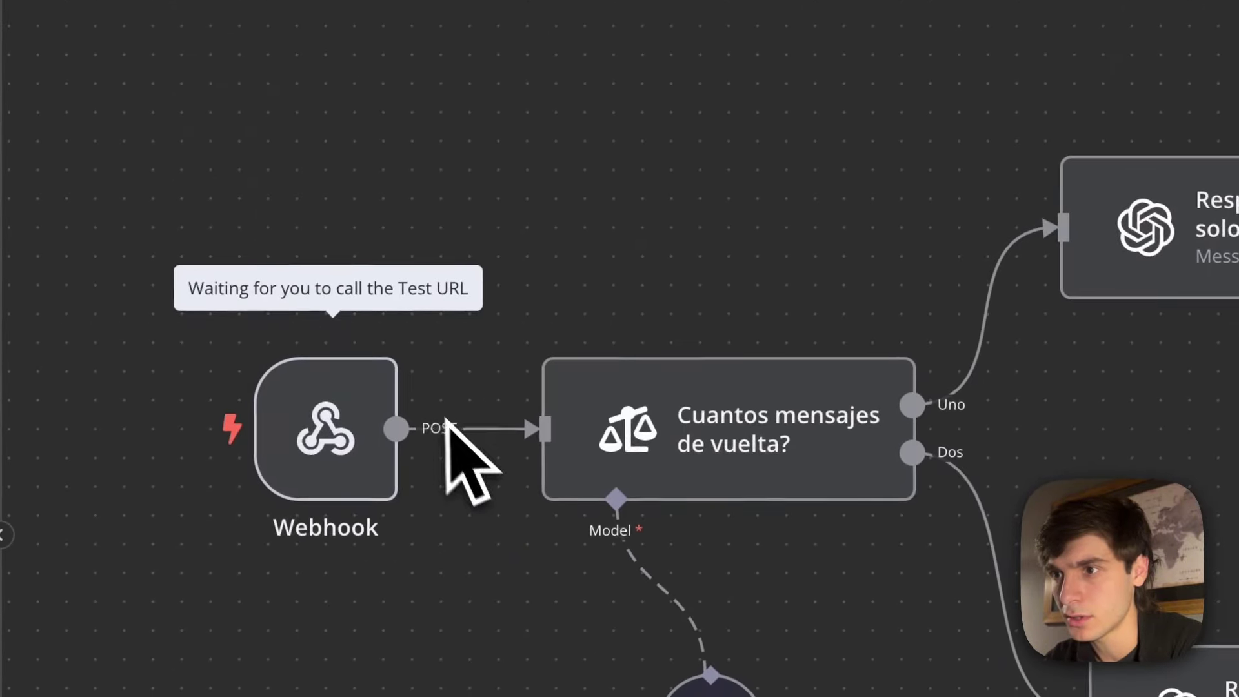
{"action": "double_click", "coordinate": [354, 450]}
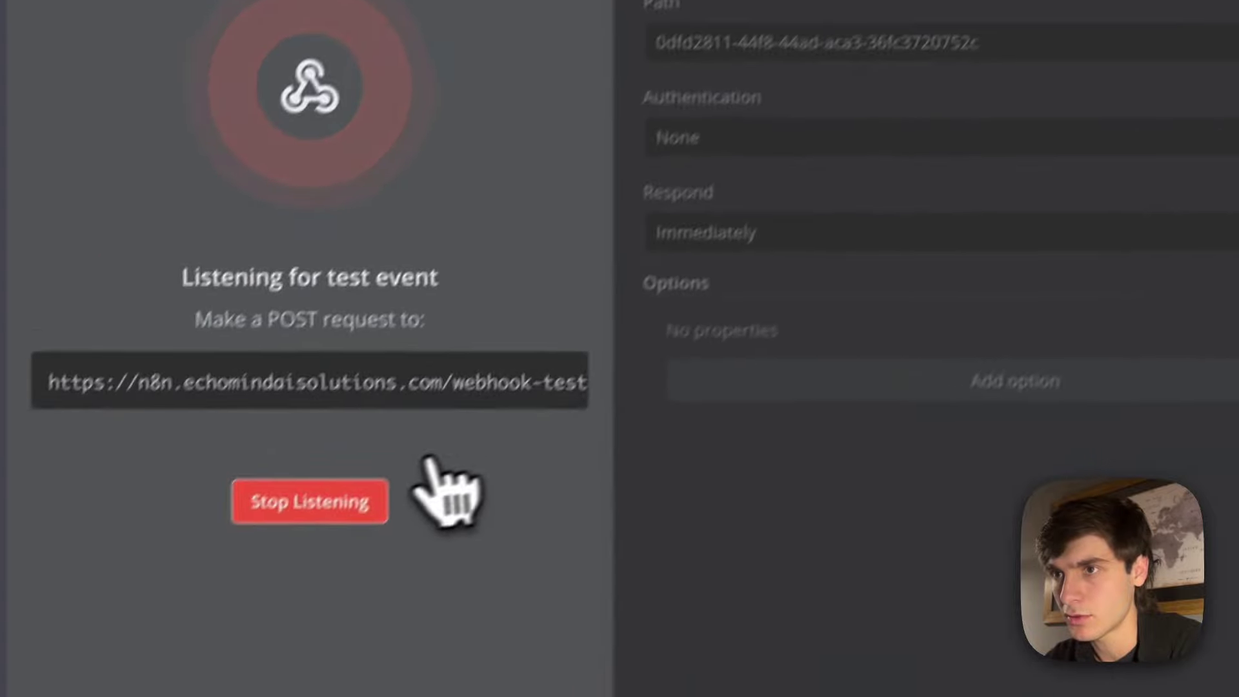
{"action": "left_click", "coordinate": [387, 491]}
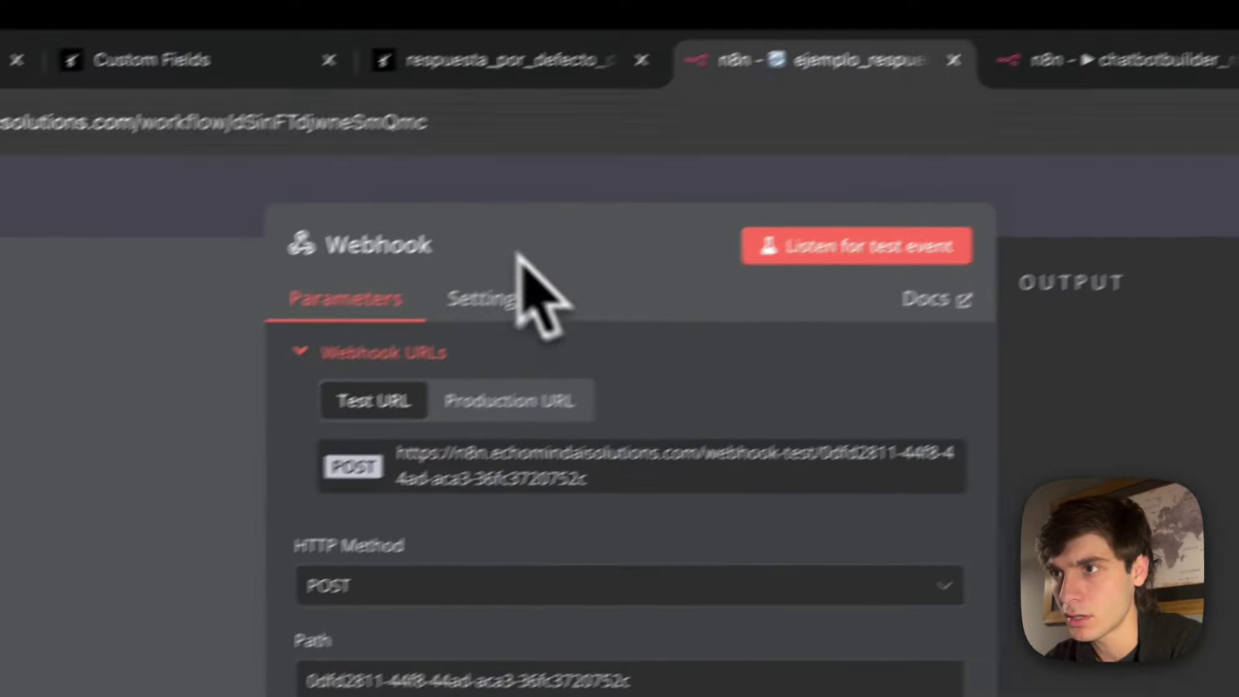
{"action": "left_click", "coordinate": [510, 57]}
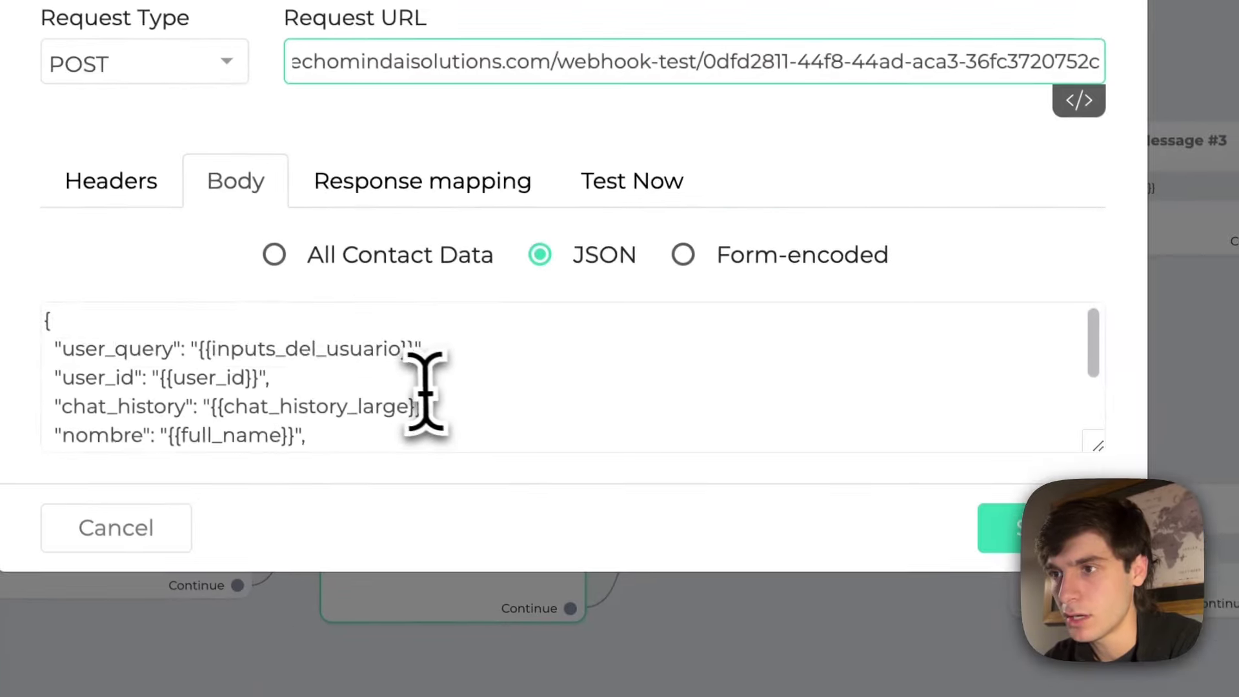
Delete the leftover Send Message #6 API request node from the flow.
{"action": "scroll", "coordinate": [605, 691], "scroll_direction": "down", "scroll_amount": 2}
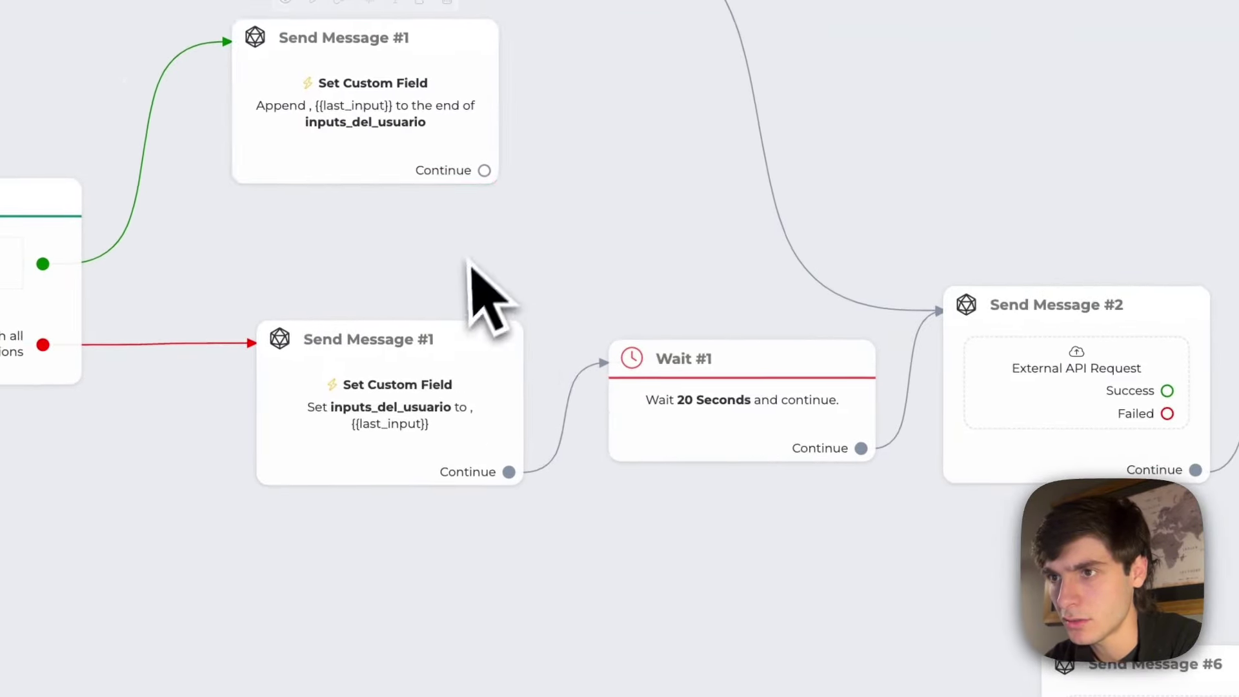
{"action": "scroll", "coordinate": [449, 290], "scroll_direction": "right", "scroll_amount": 10}
{"action": "scroll", "coordinate": [420, 342], "scroll_direction": "right", "scroll_amount": 10}
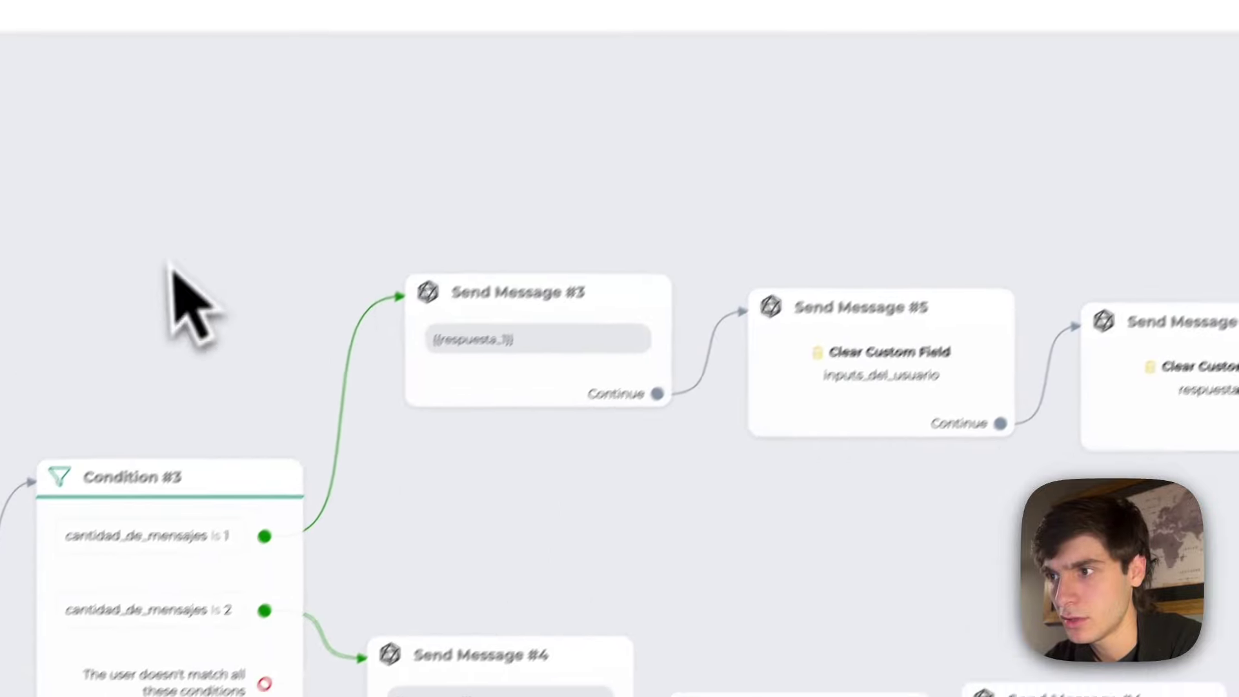
{"action": "scroll", "coordinate": [540, 567], "scroll_direction": "down", "scroll_amount": 5}
{"action": "scroll", "coordinate": [442, 456], "scroll_direction": "left", "scroll_amount": 10}
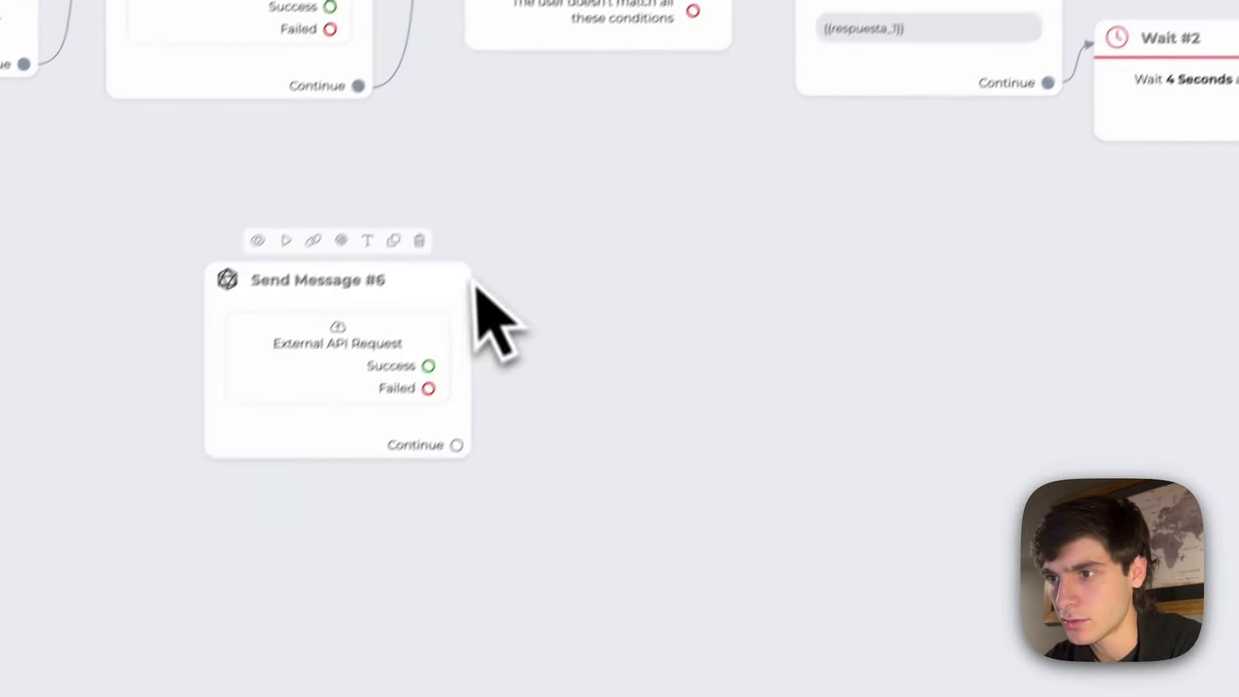
{"action": "left_click", "coordinate": [238, 497]}
Rename the flow to rta_x_def_definitiva_echomind and return to the Flows list.
{"action": "left_click", "coordinate": [1186, 199]}
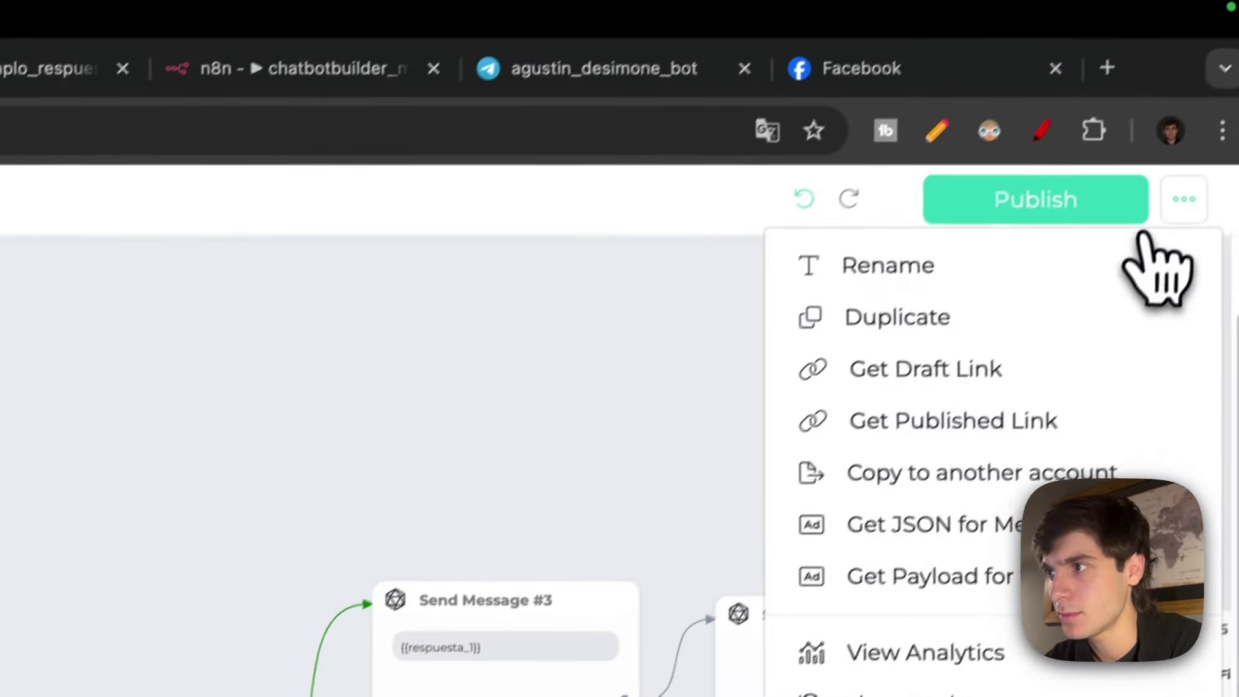
{"action": "left_click", "coordinate": [1144, 252]}
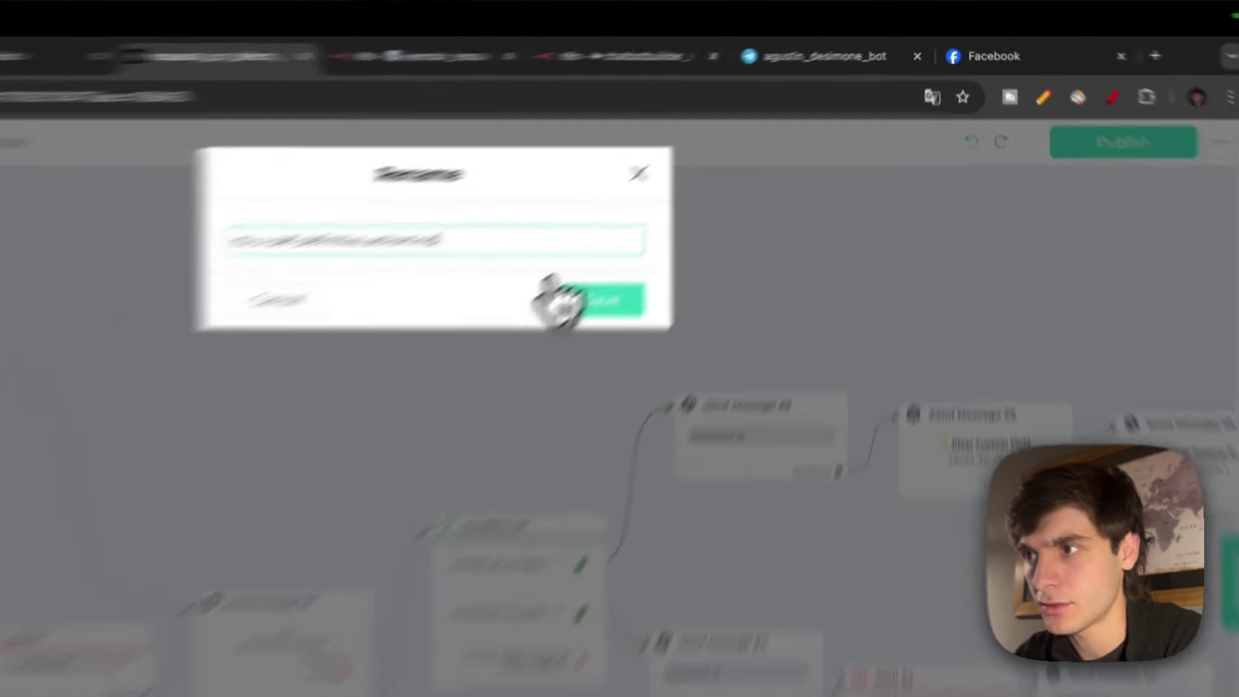
{"action": "left_click", "coordinate": [724, 201]}
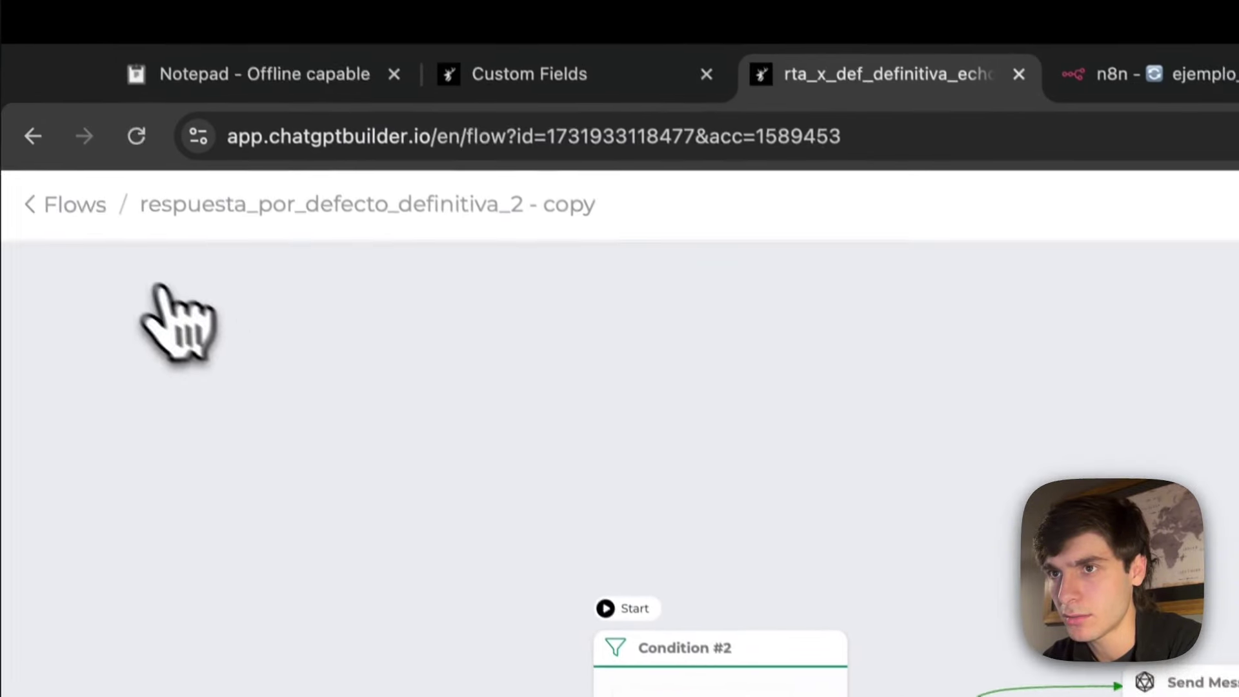
{"action": "left_click", "coordinate": [24, 47]}
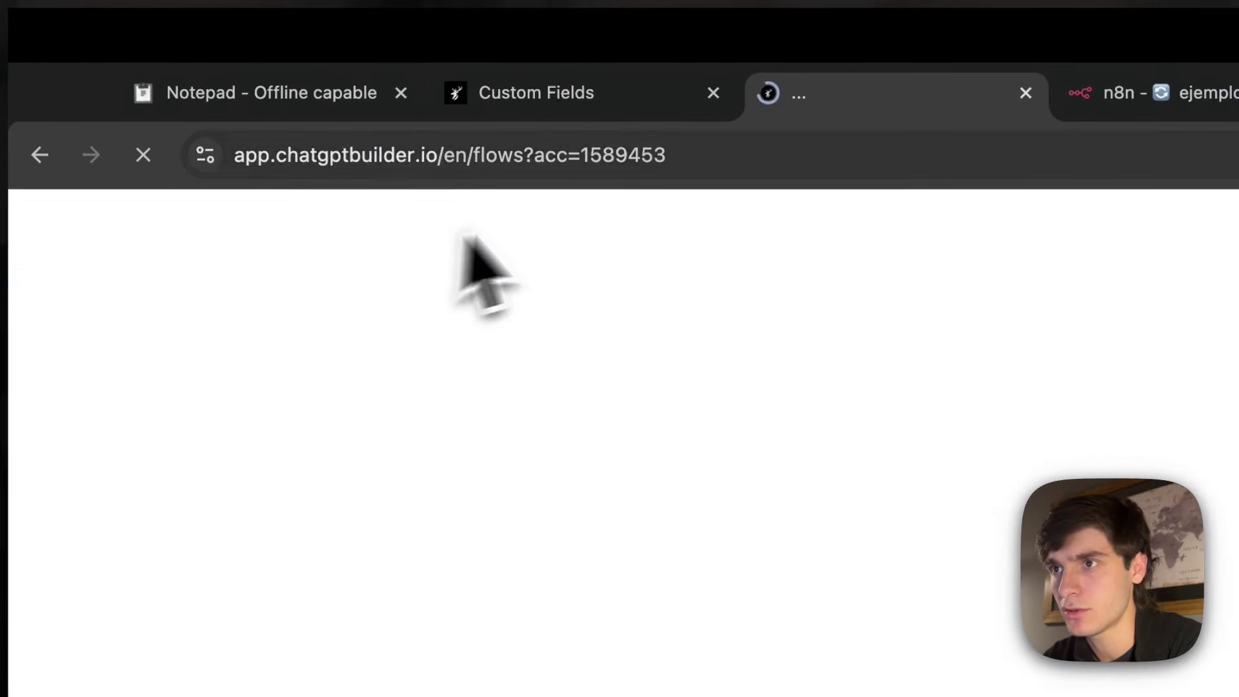
Set rta_x_def_definitiva_echomind as the account's Default Flow in Settings.
{"action": "left_click", "coordinate": [631, 115]}
{"action": "left_click", "coordinate": [714, 93]}
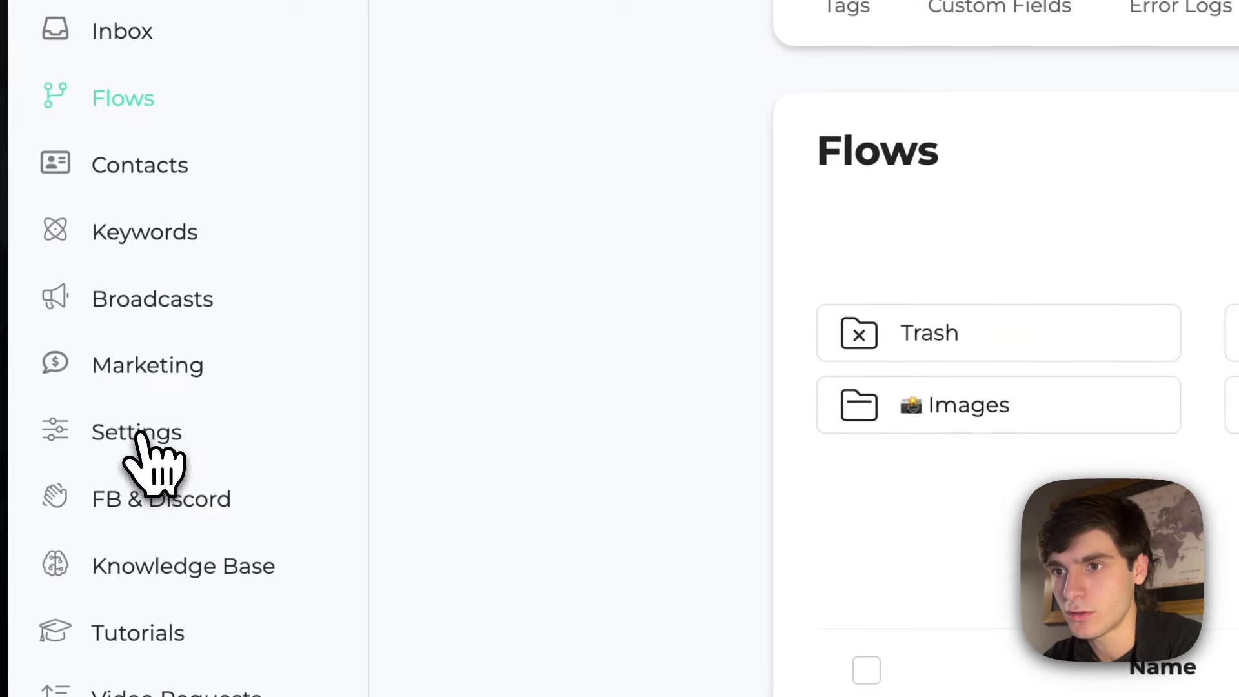
{"action": "left_click", "coordinate": [151, 434]}
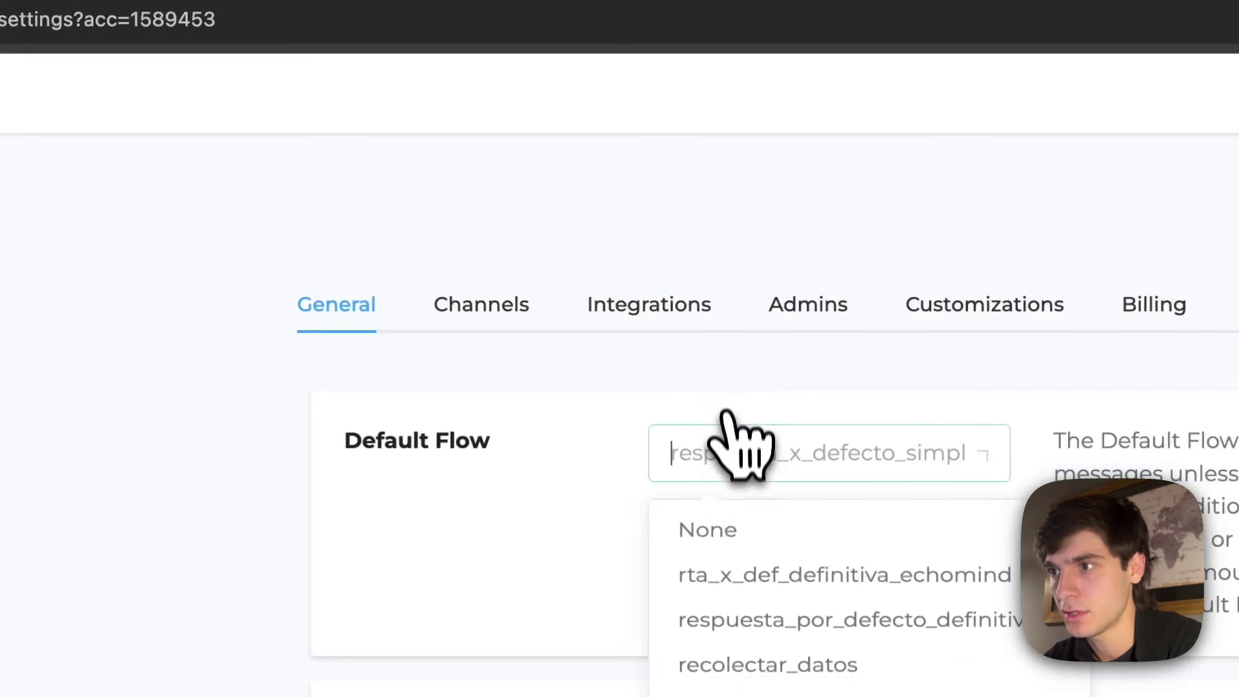
{"action": "left_click", "coordinate": [1207, 438]}
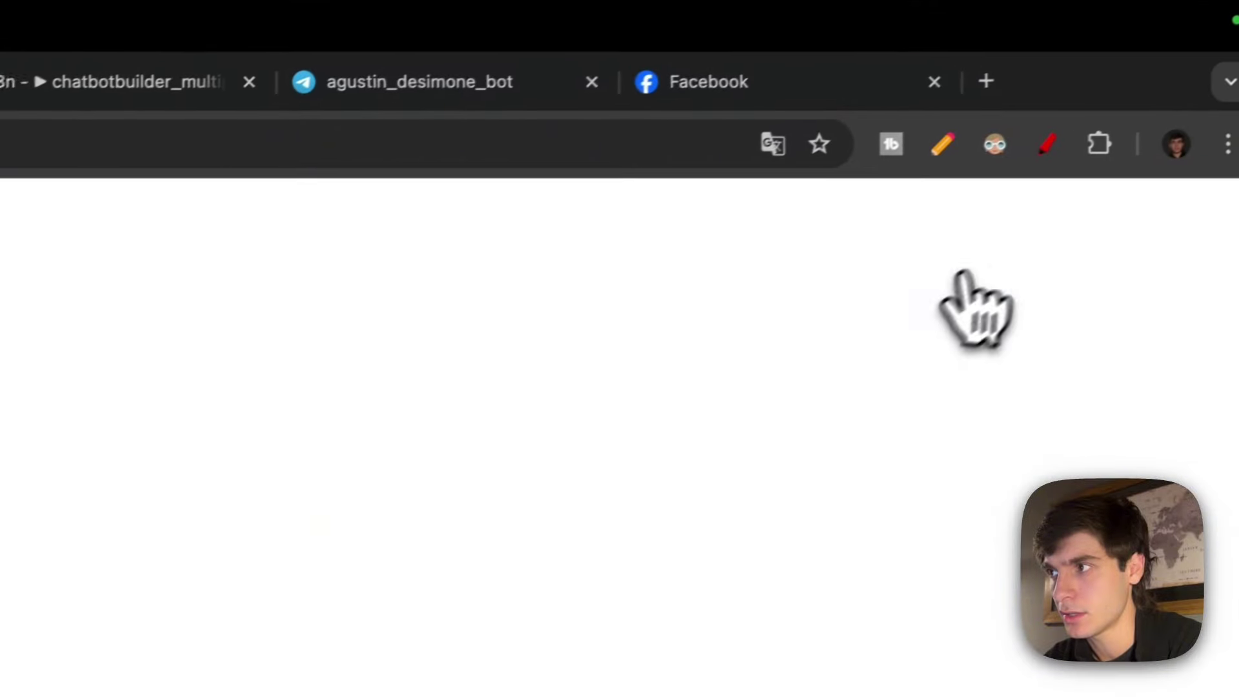
Duplicate the settings tab and open the conversations Inbox.
{"action": "left_click", "coordinate": [804, 107]}
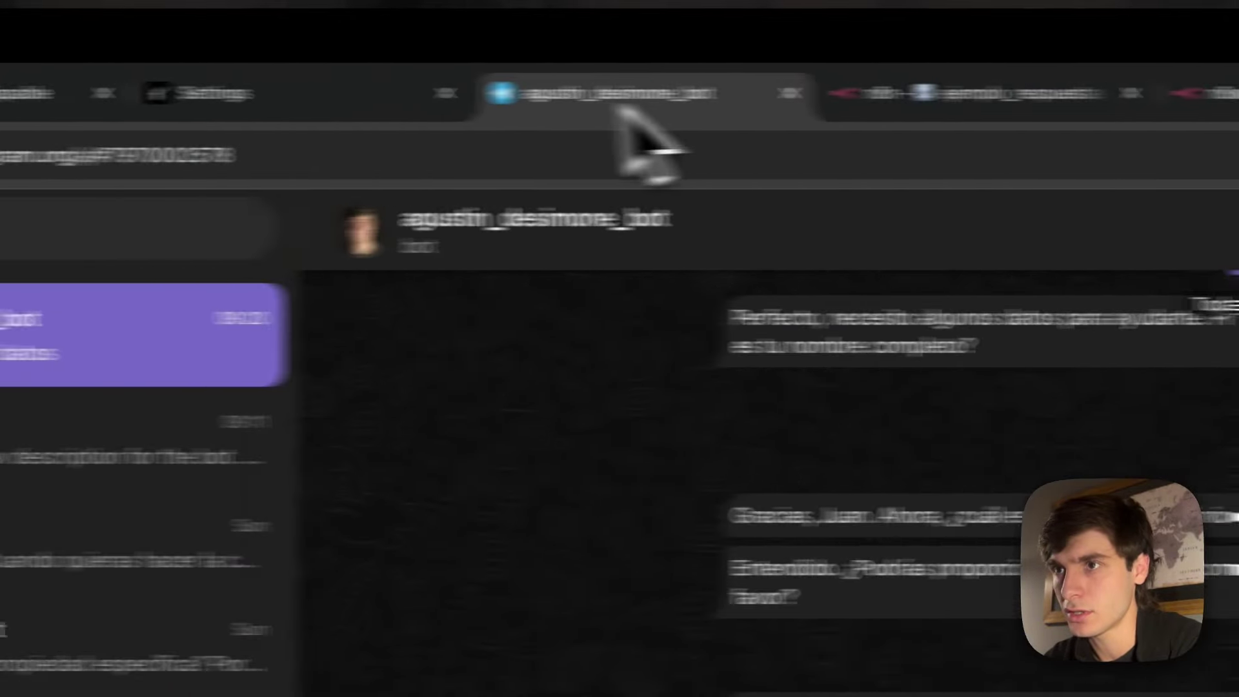
{"action": "left_click", "coordinate": [510, 97]}
{"action": "right_click", "coordinate": [519, 84]}
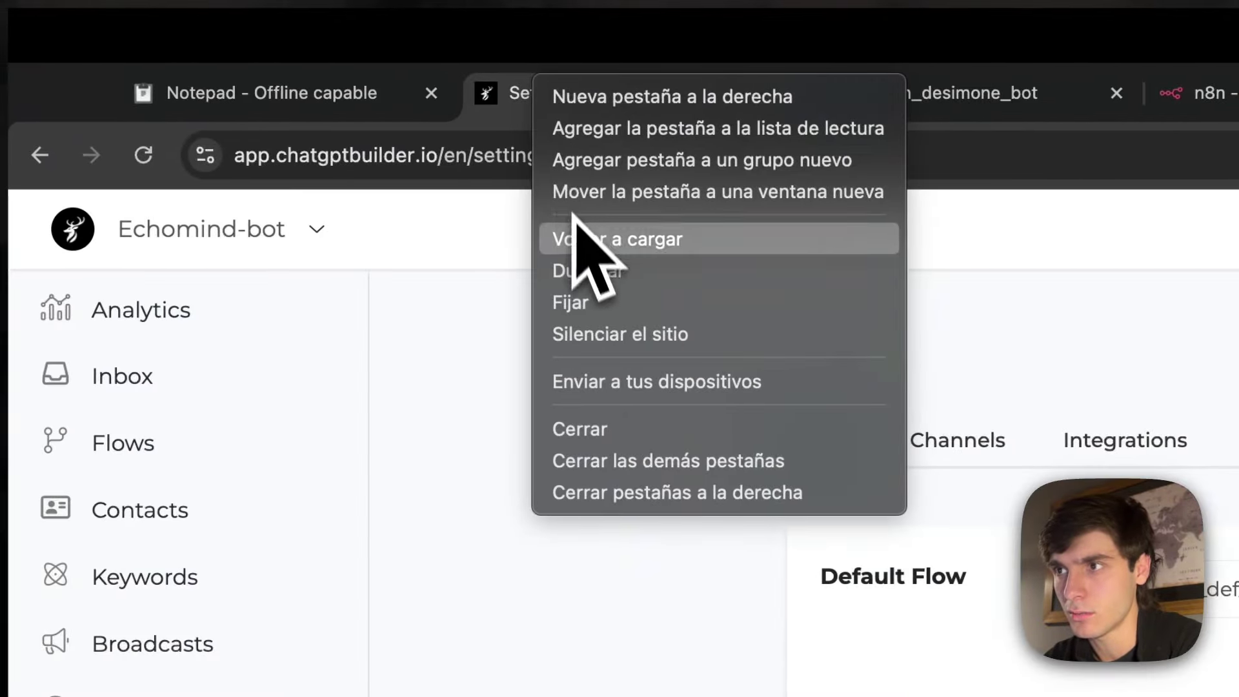
{"action": "left_click", "coordinate": [578, 269]}
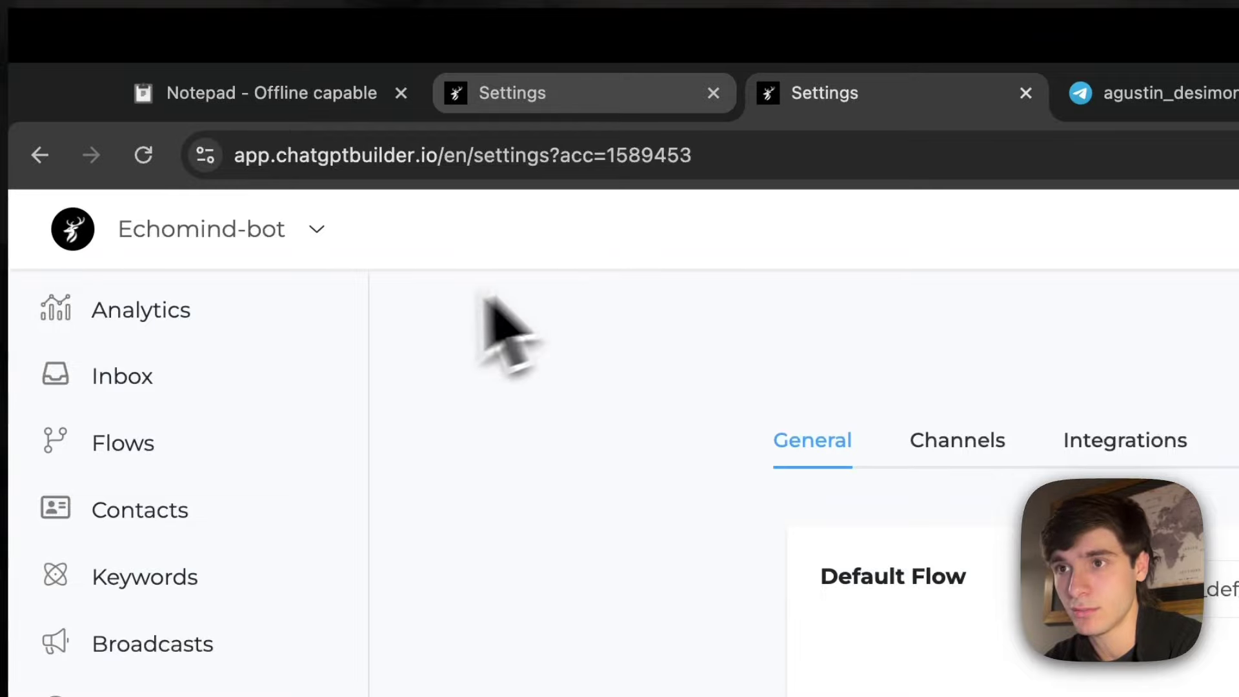
{"action": "left_click", "coordinate": [203, 373]}
Send the test message 'Hola' to the bot in Telegram.
{"action": "left_click", "coordinate": [1161, 92]}
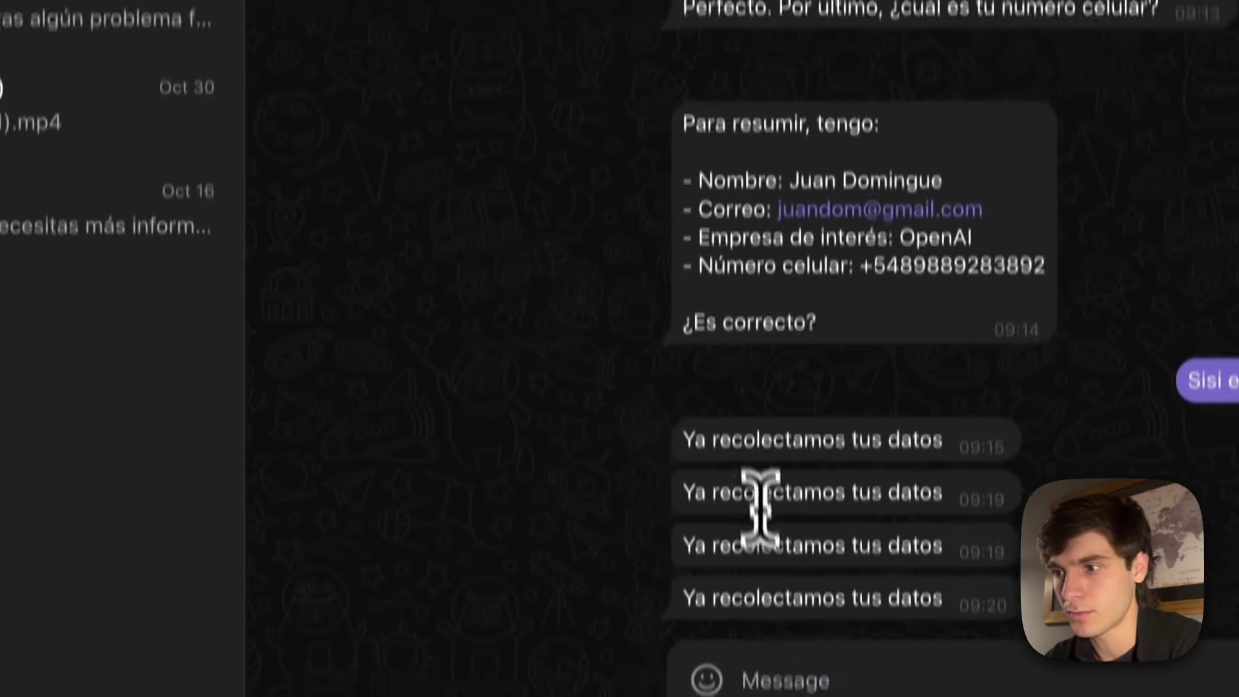
{"action": "left_click", "coordinate": [783, 679]}
{"action": "type", "text": "Holaa"}
{"action": "key", "text": "Return"}
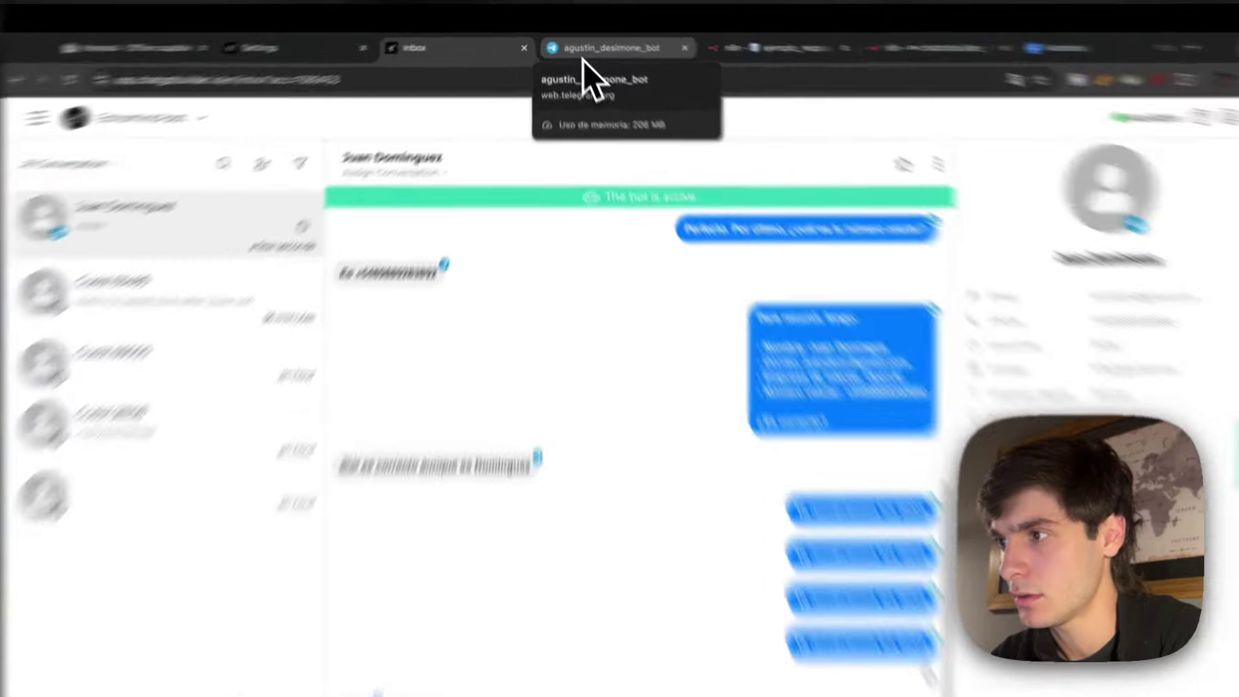
Reload the inbox and inspect the stored inputs_del_usuario value.
{"action": "left_click", "coordinate": [576, 49]}
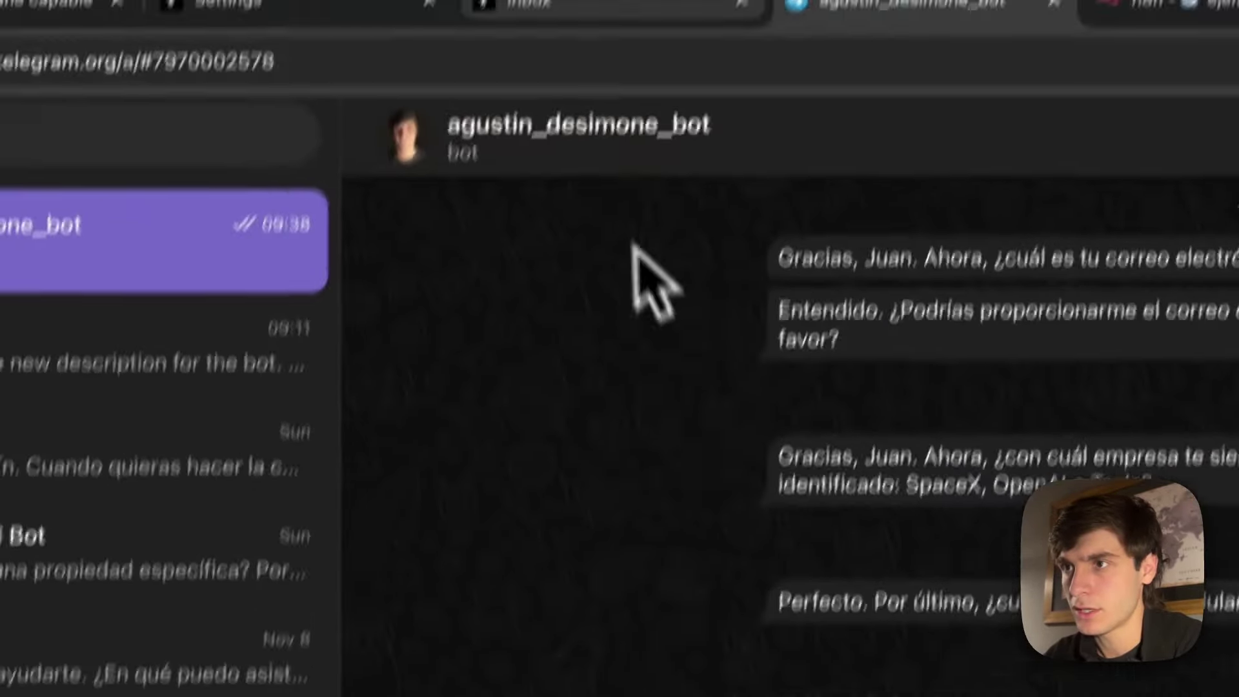
{"action": "left_click", "coordinate": [349, 80]}
{"action": "left_click", "coordinate": [413, 143]}
{"action": "key", "text": "Return"}
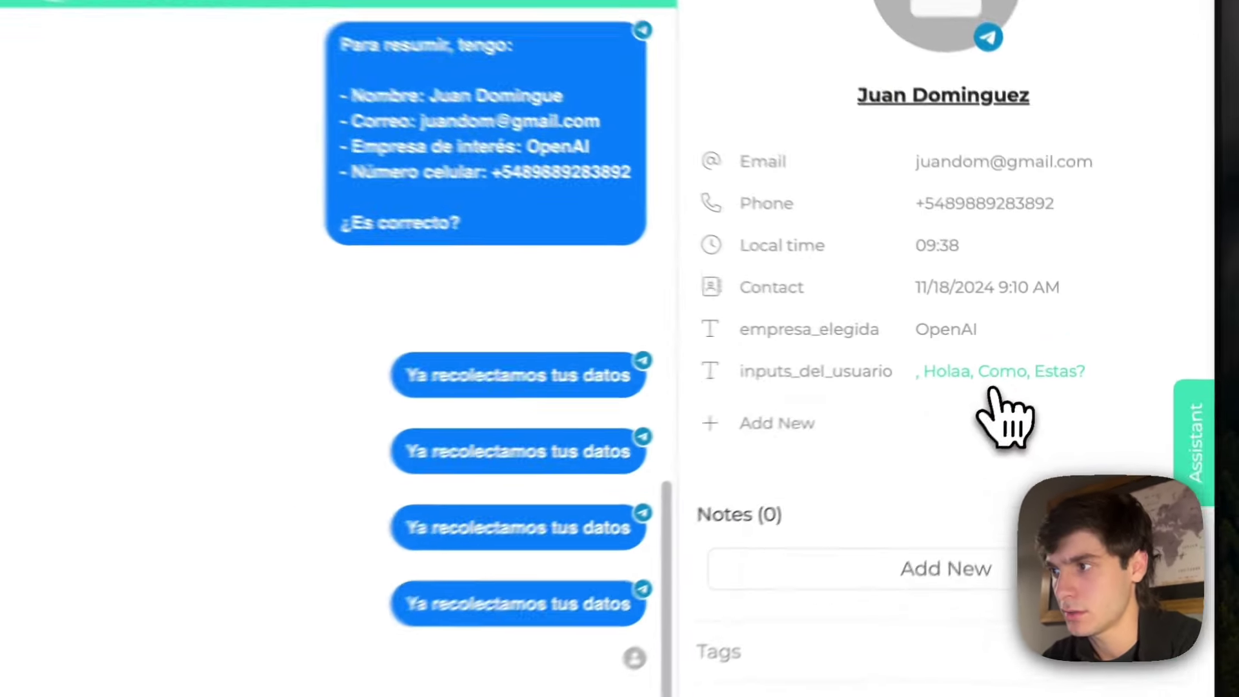
{"action": "left_click", "coordinate": [1071, 318]}
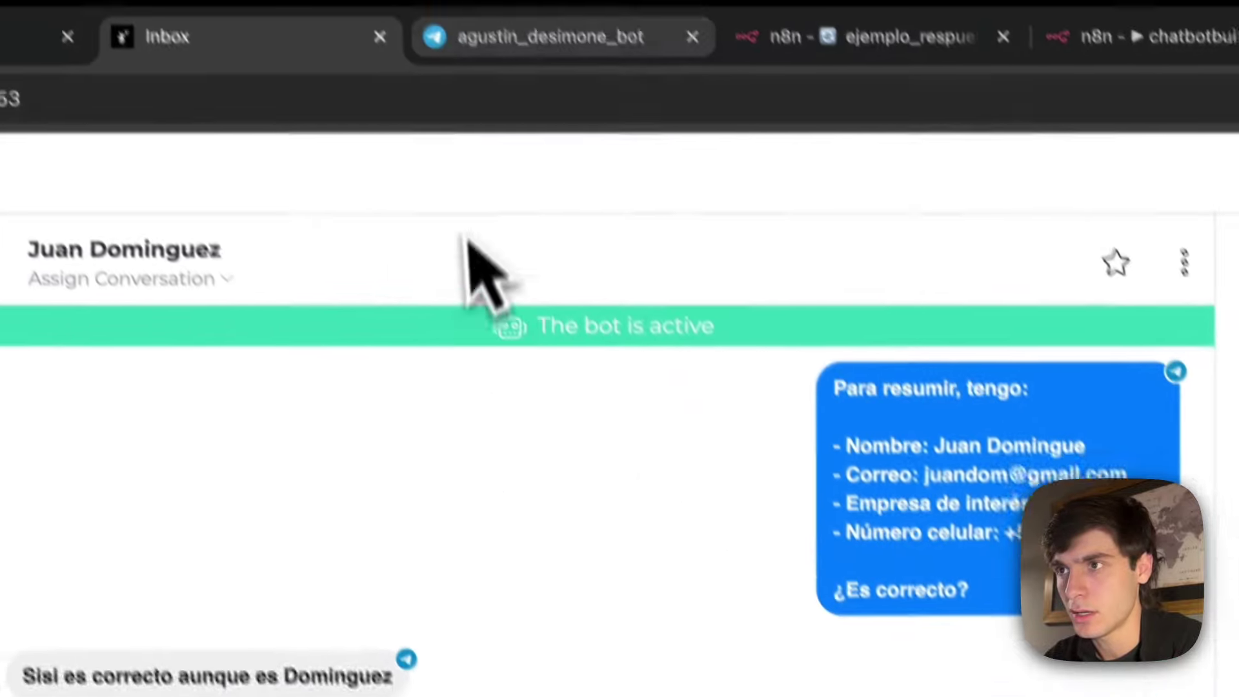
Send the rta_x_def_definitiva_echomind flow to the Telegram contact from the inbox.
{"action": "left_click", "coordinate": [510, 106]}
{"action": "left_click", "coordinate": [839, 94]}
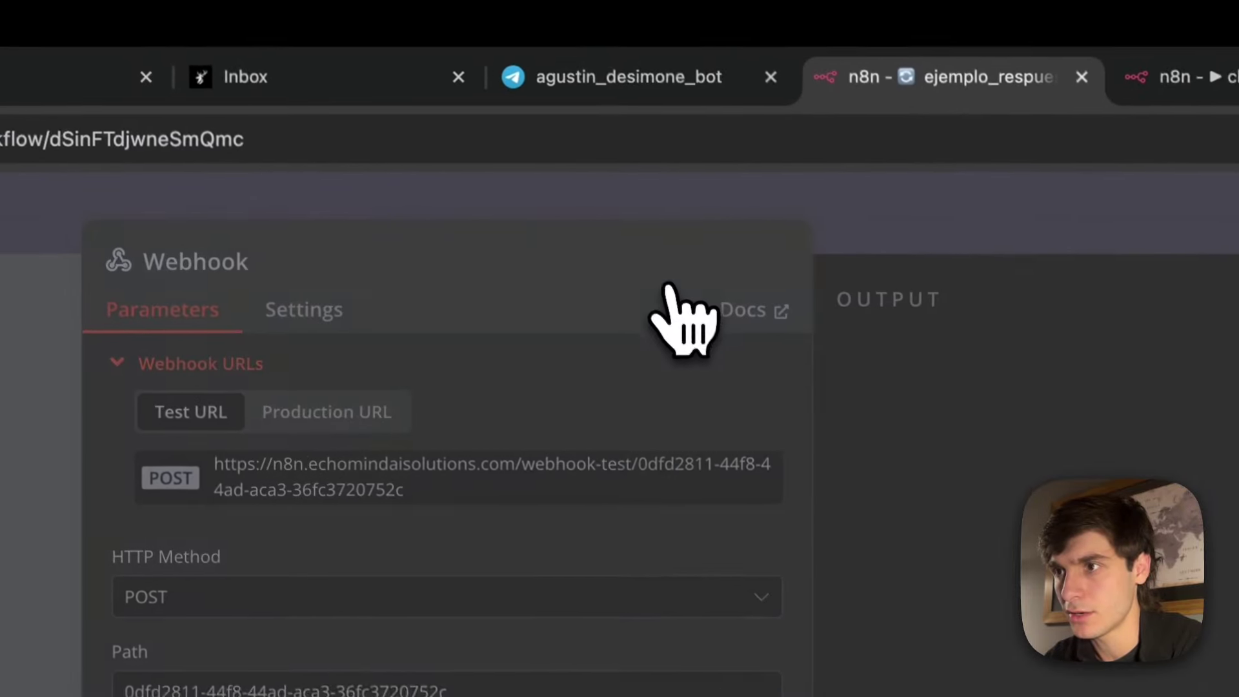
{"action": "left_click", "coordinate": [639, 93]}
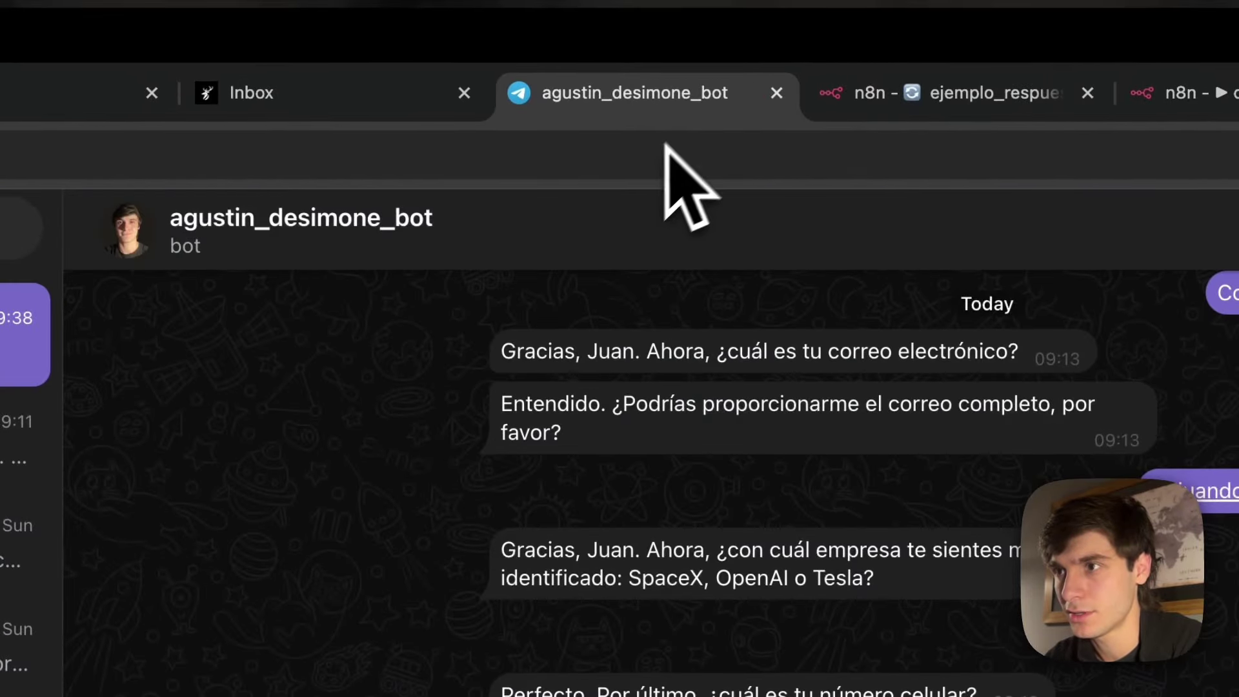
{"action": "left_click", "coordinate": [839, 97]}
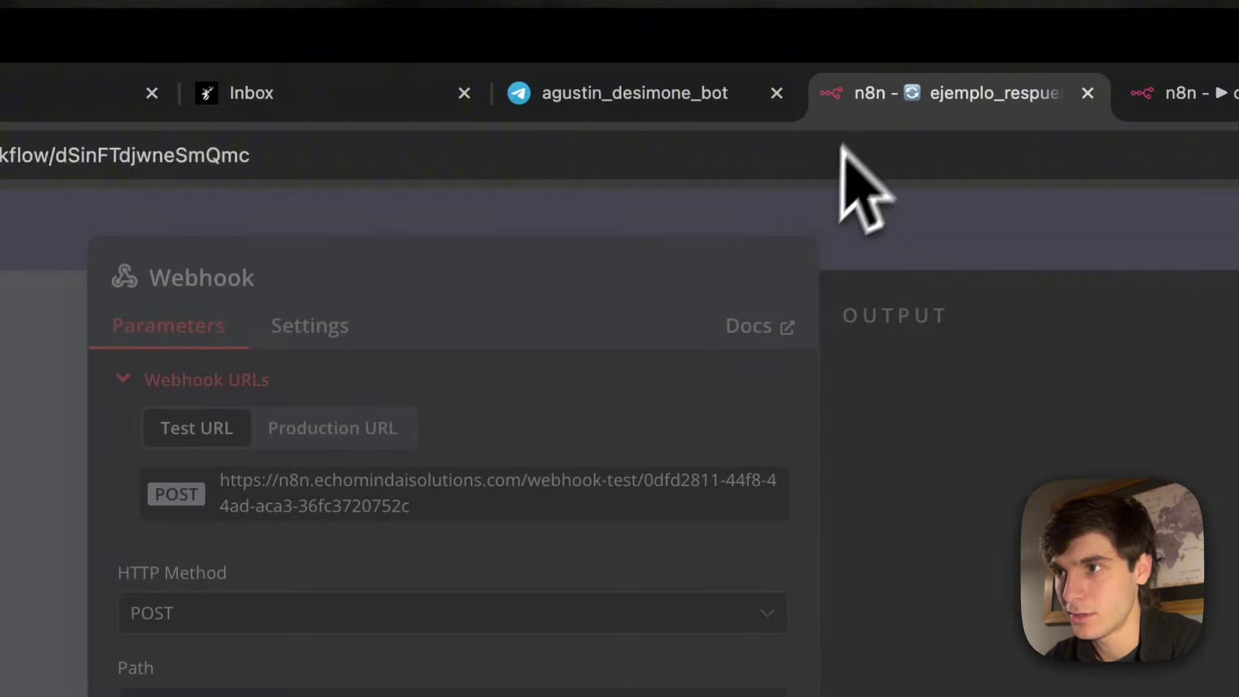
{"action": "left_click", "coordinate": [428, 123]}
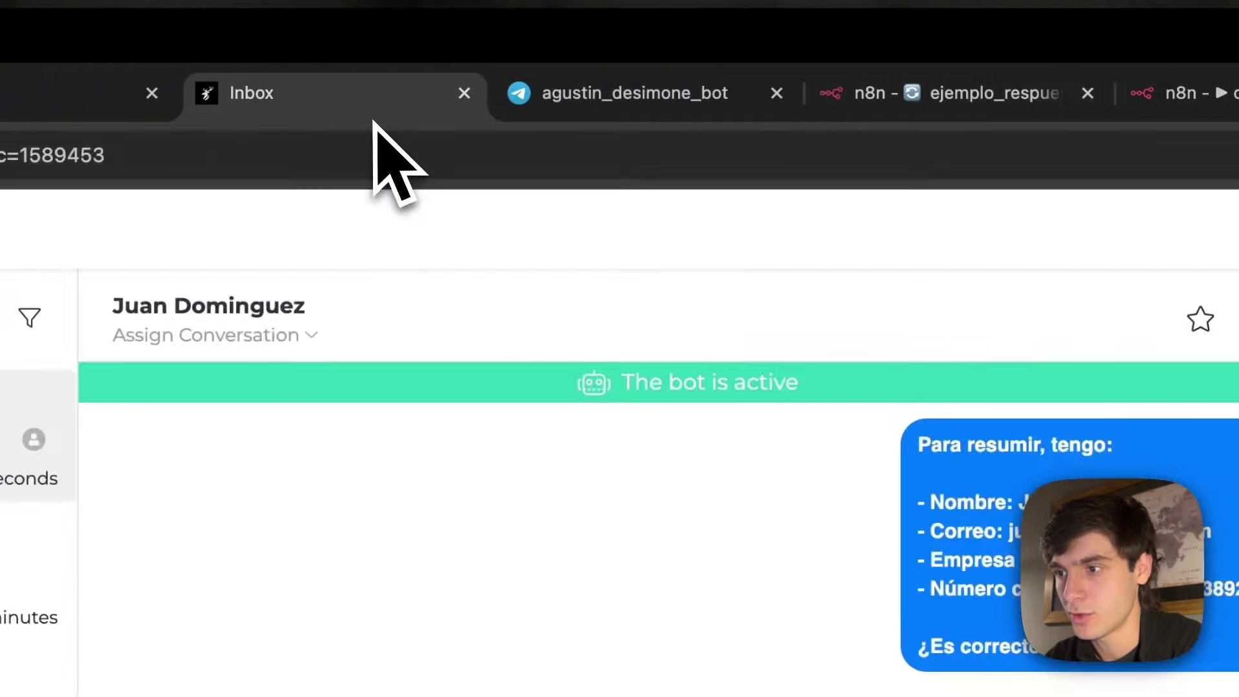
{"action": "left_click", "coordinate": [702, 644]}
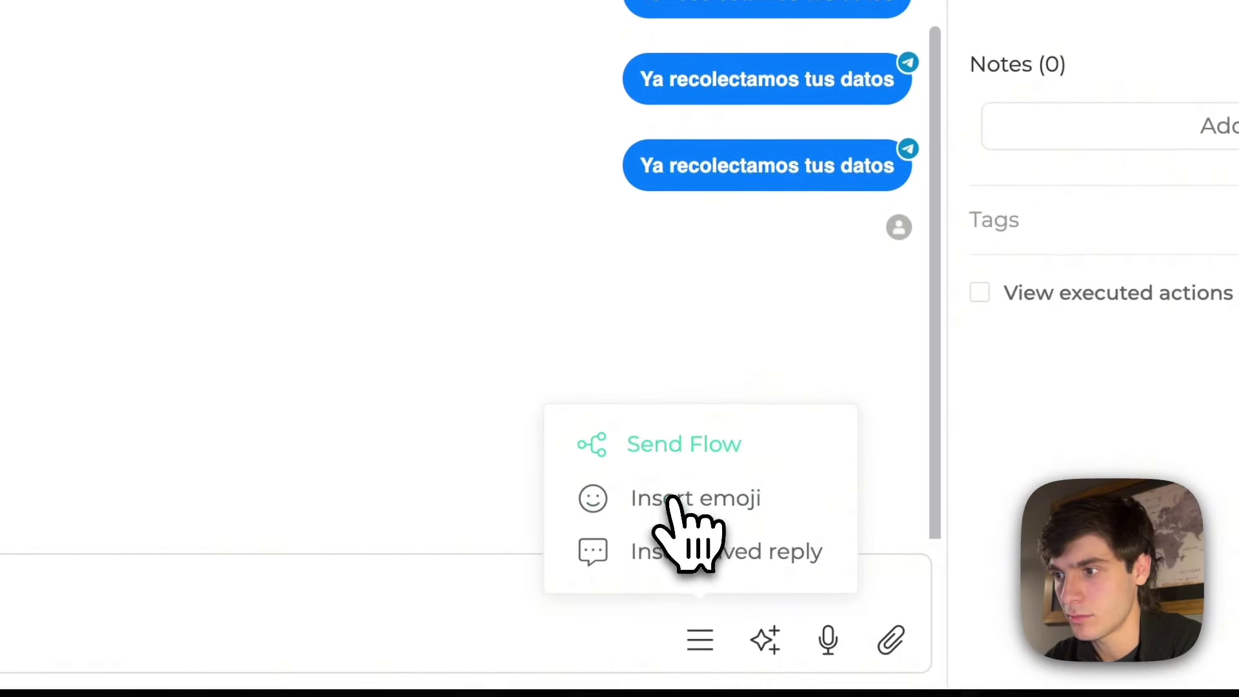
{"action": "left_click", "coordinate": [651, 447]}
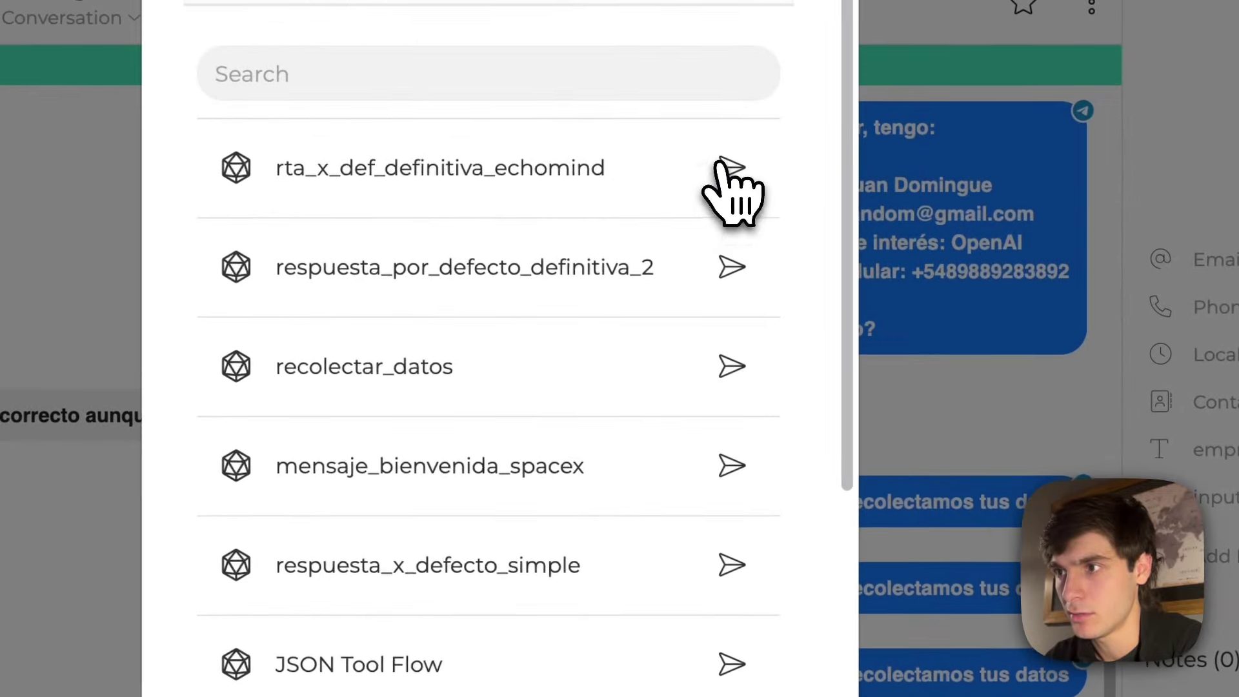
{"action": "left_click", "coordinate": [731, 167]}
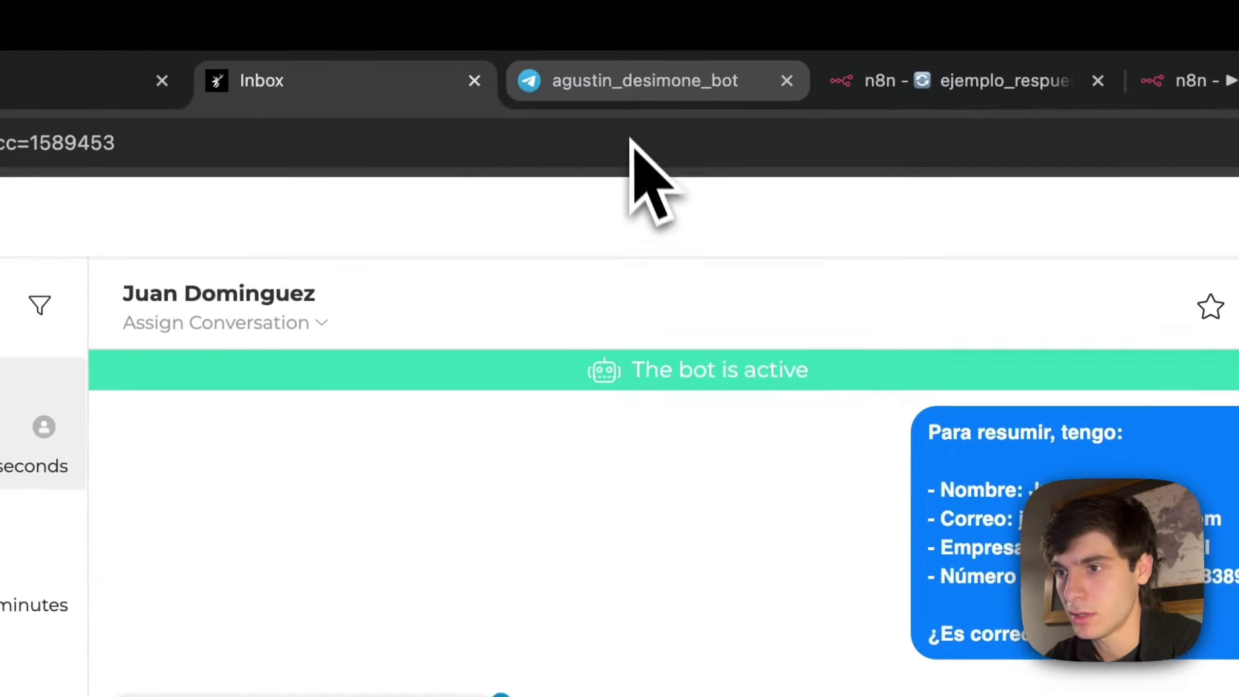
Reload the inbox, review the conversation's executed actions, and close n8n's Webhook node details.
{"action": "left_click", "coordinate": [630, 90]}
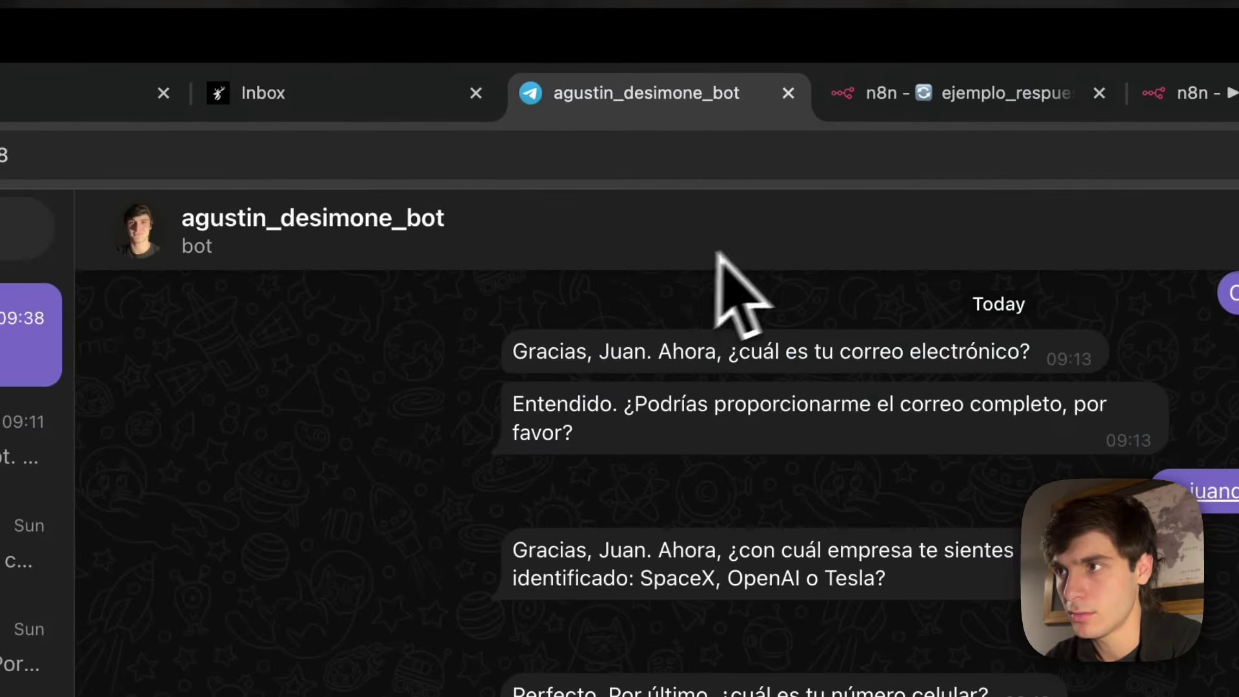
{"action": "left_click", "coordinate": [881, 97]}
{"action": "left_click", "coordinate": [397, 103]}
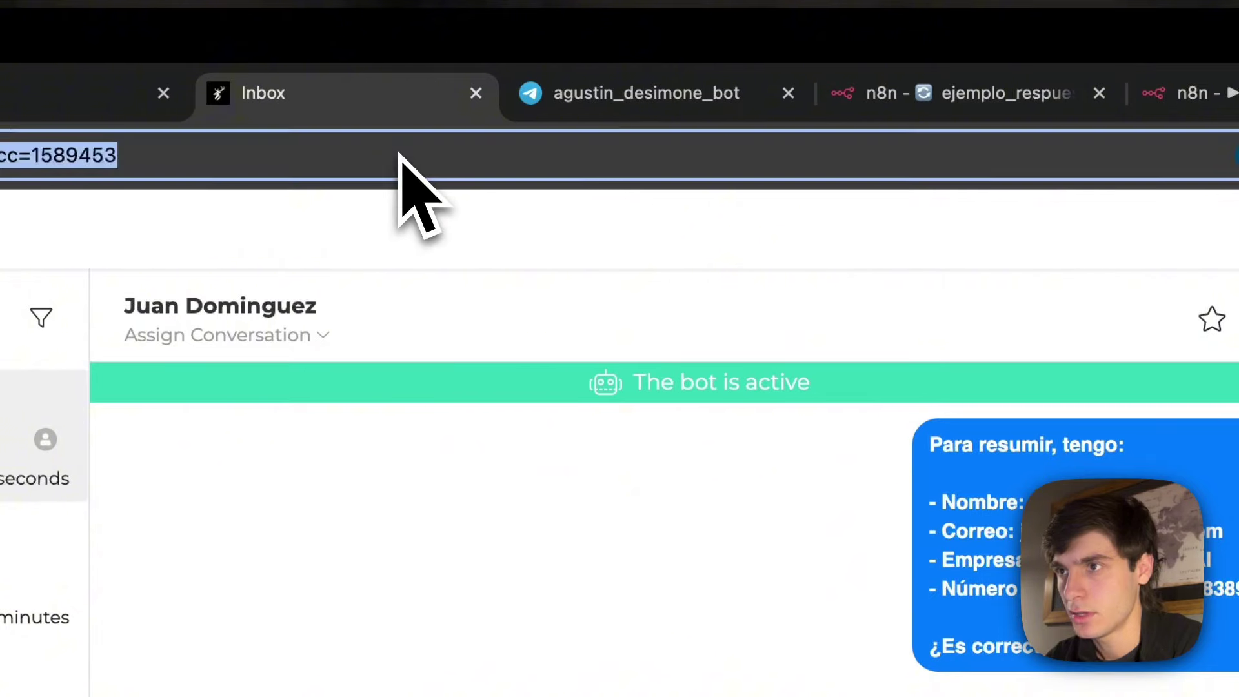
{"action": "key", "text": "Return"}
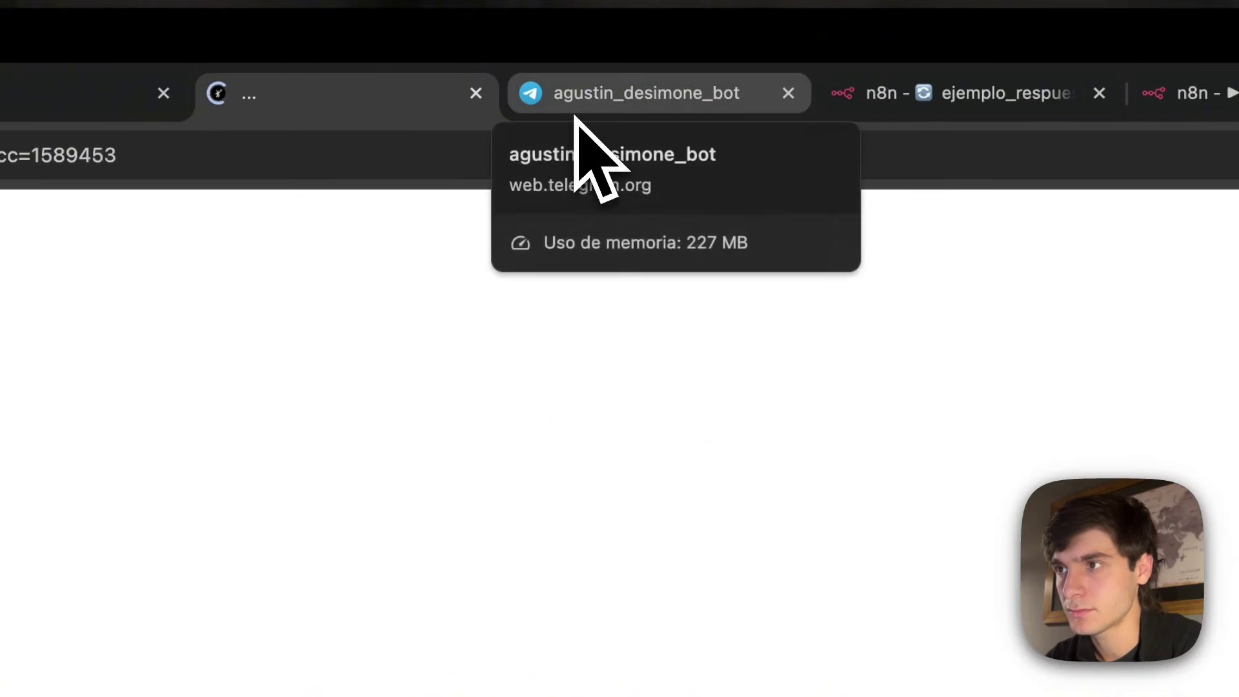
{"action": "left_click", "coordinate": [839, 95]}
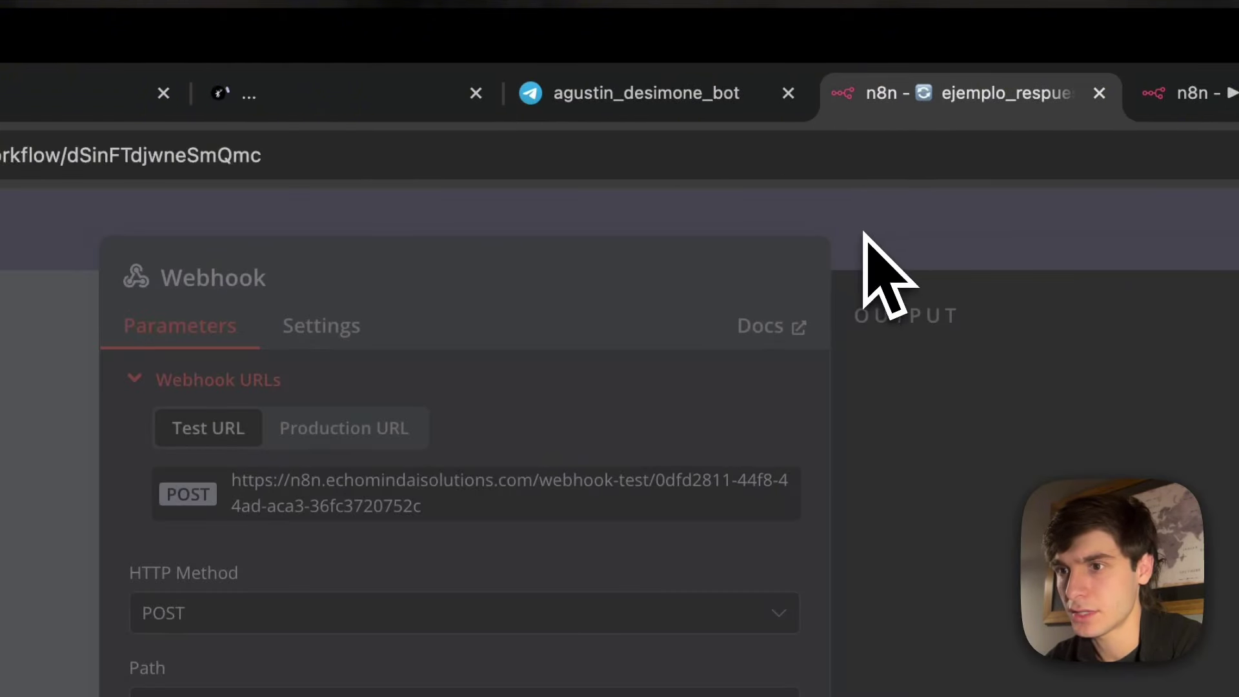
{"action": "left_click", "coordinate": [623, 119]}
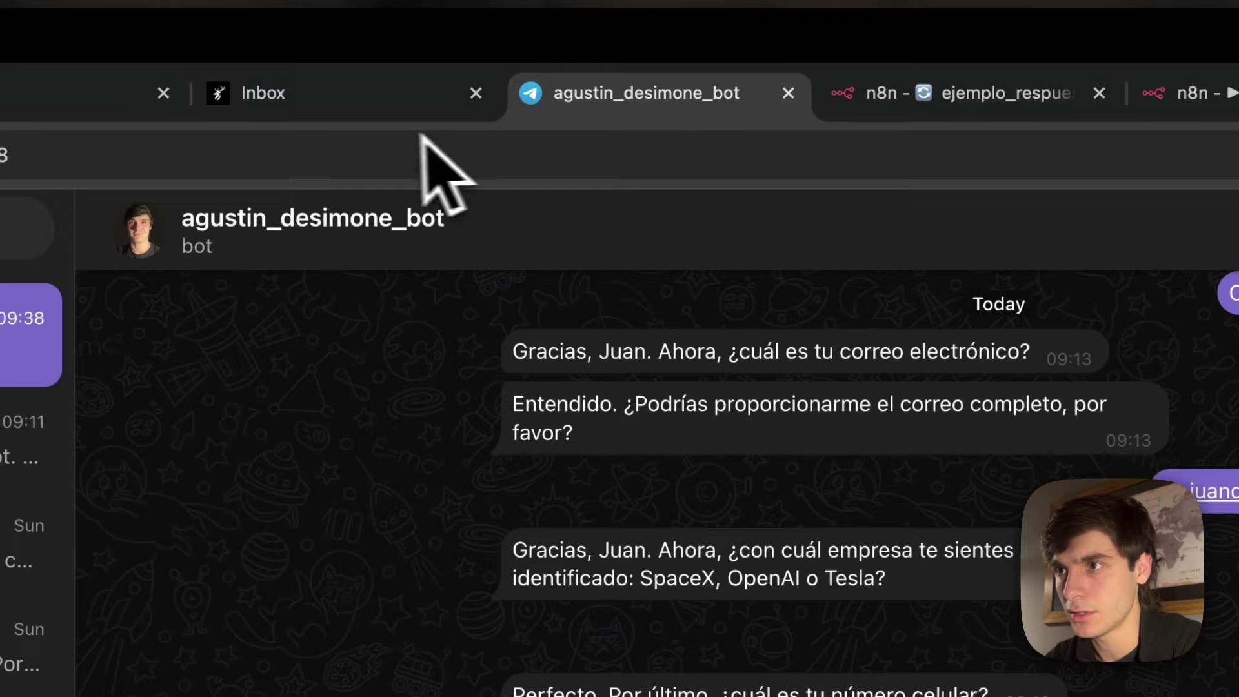
{"action": "left_click", "coordinate": [352, 120]}
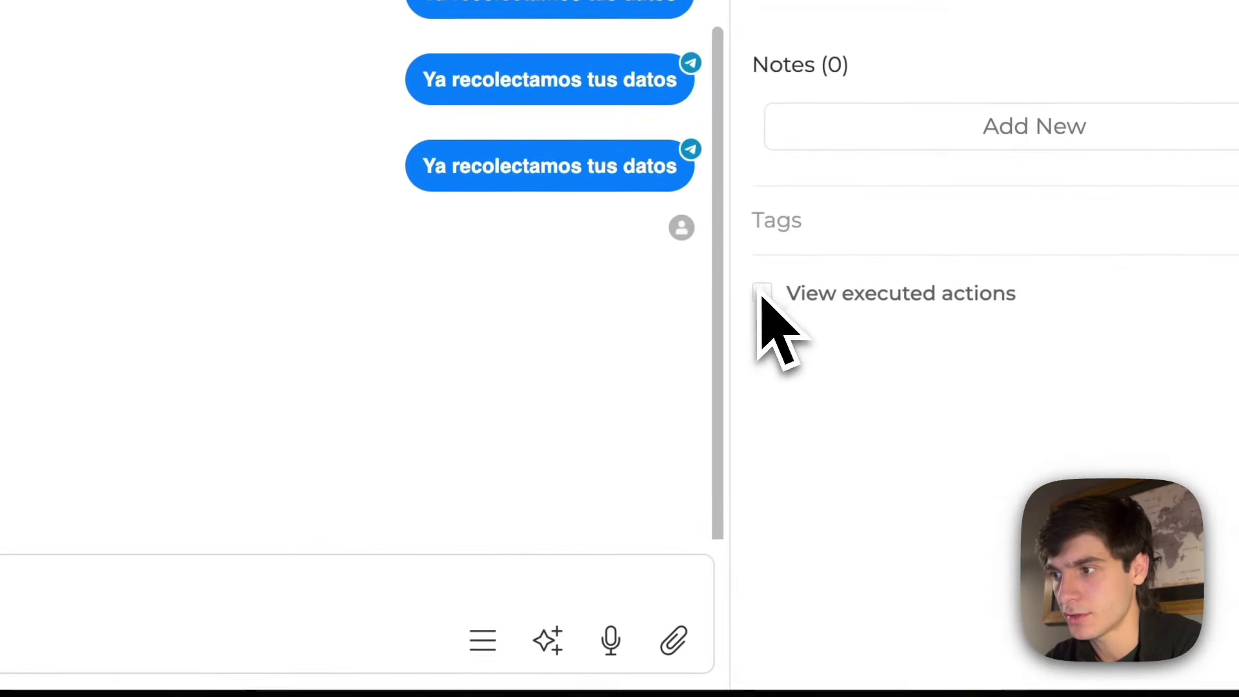
{"action": "left_click", "coordinate": [761, 293]}
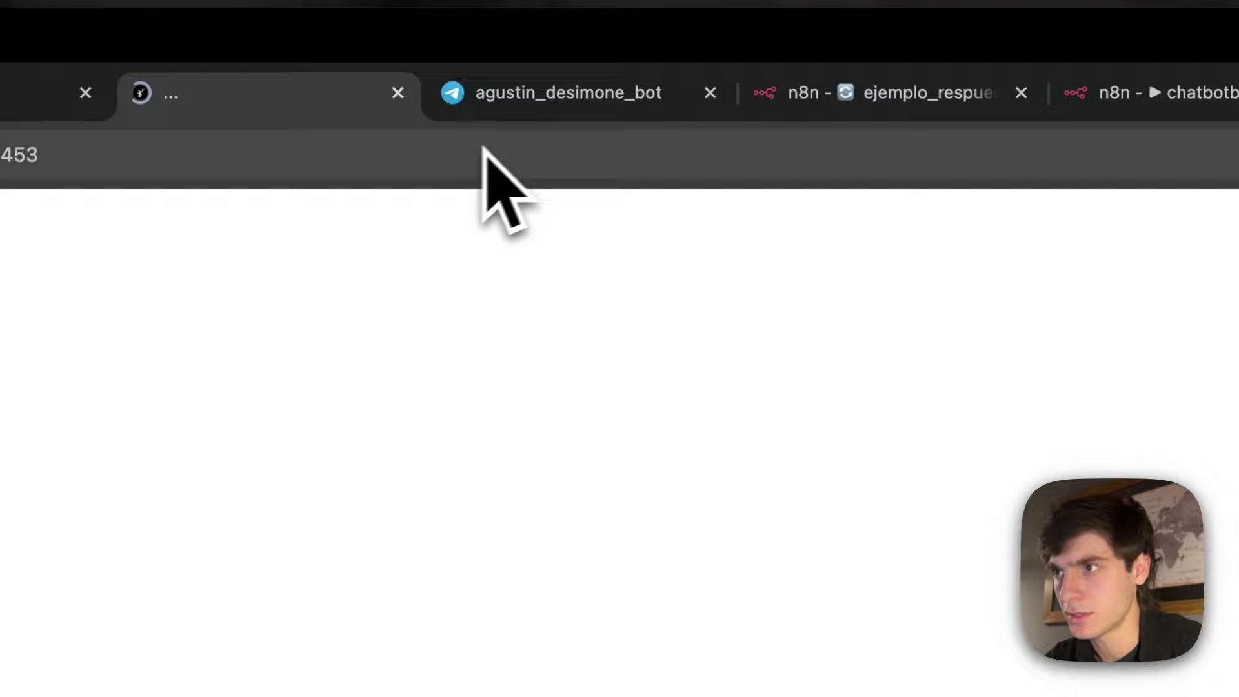
{"action": "left_click", "coordinate": [701, 59]}
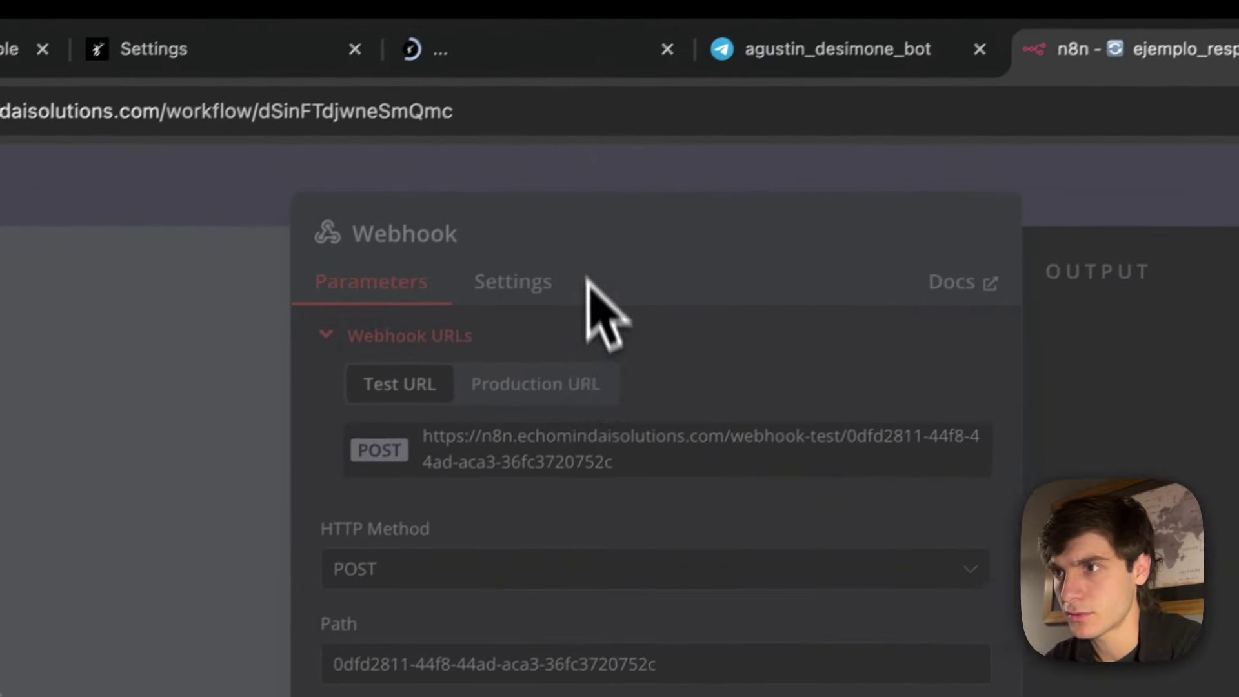
{"action": "left_click", "coordinate": [339, 226]}
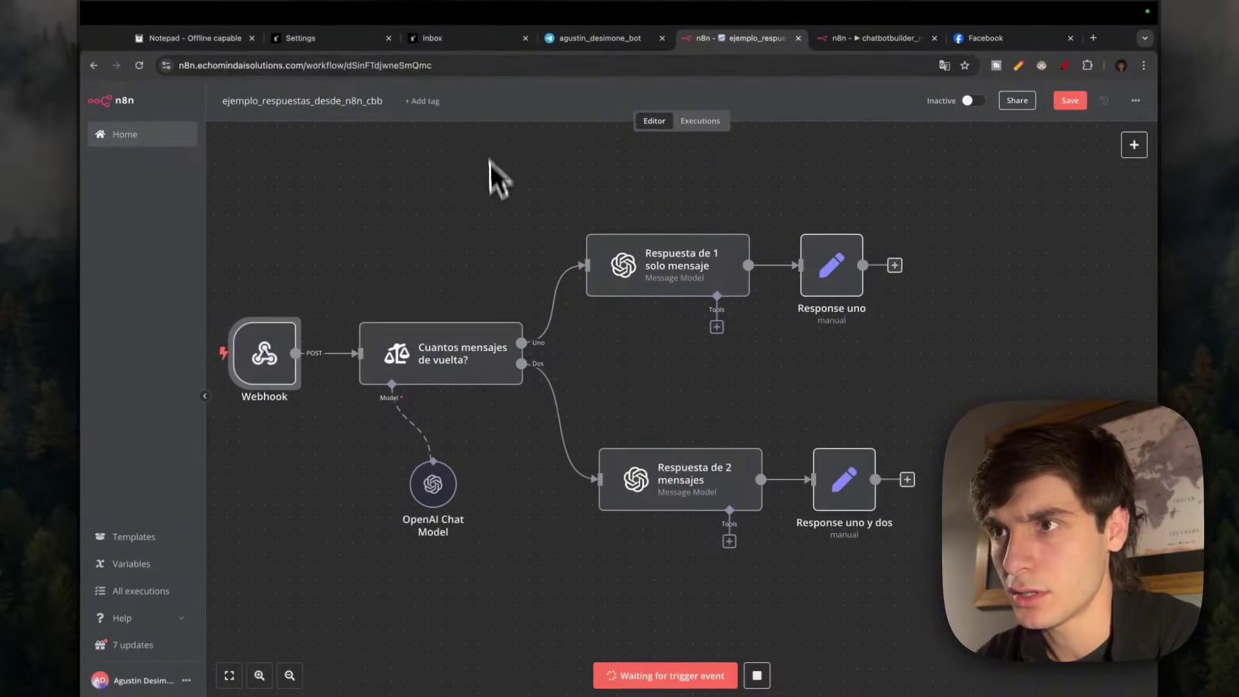
Duplicate the Settings tab and open rta_x_def_definitiva_echomind from the flows list.
{"action": "right_click", "coordinate": [336, 42]}
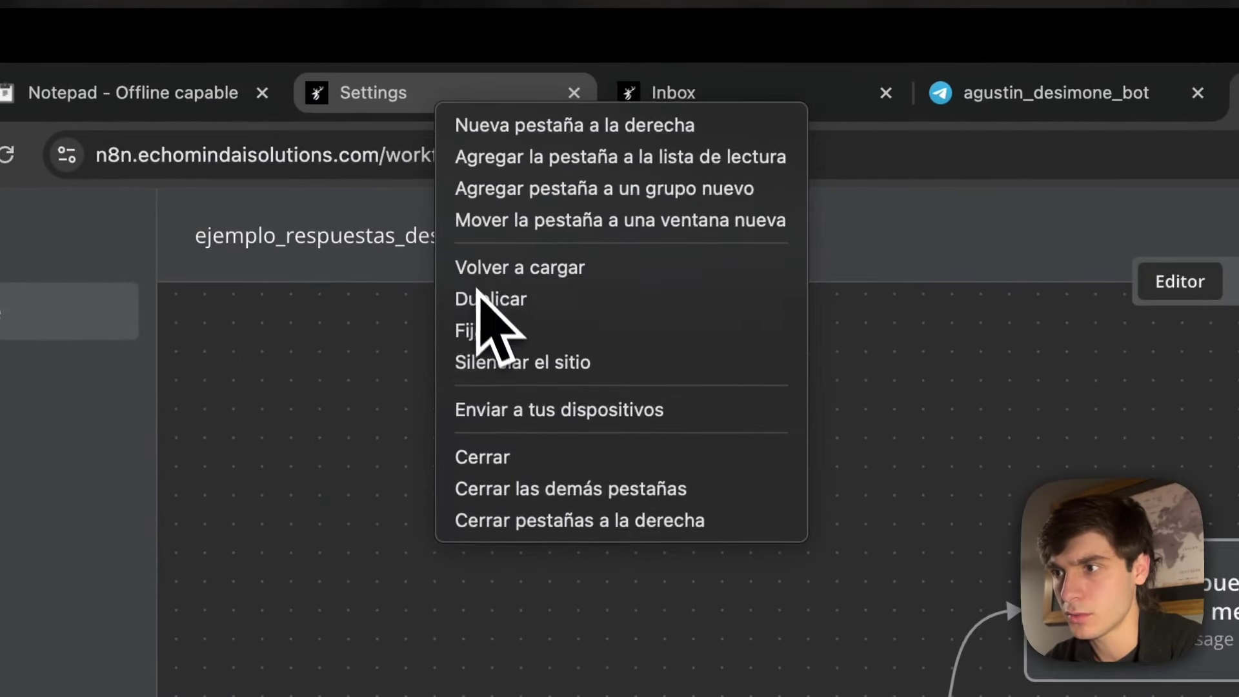
{"action": "left_click", "coordinate": [479, 296]}
{"action": "left_click", "coordinate": [893, 113]}
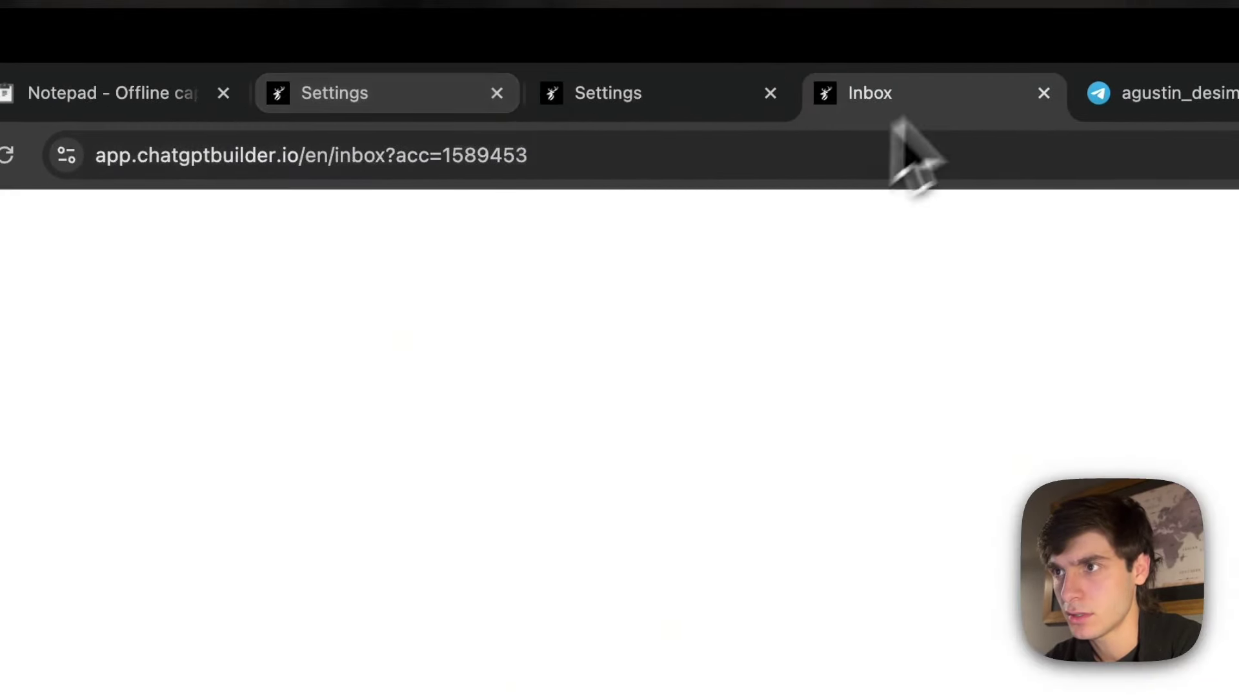
{"action": "left_click", "coordinate": [685, 108]}
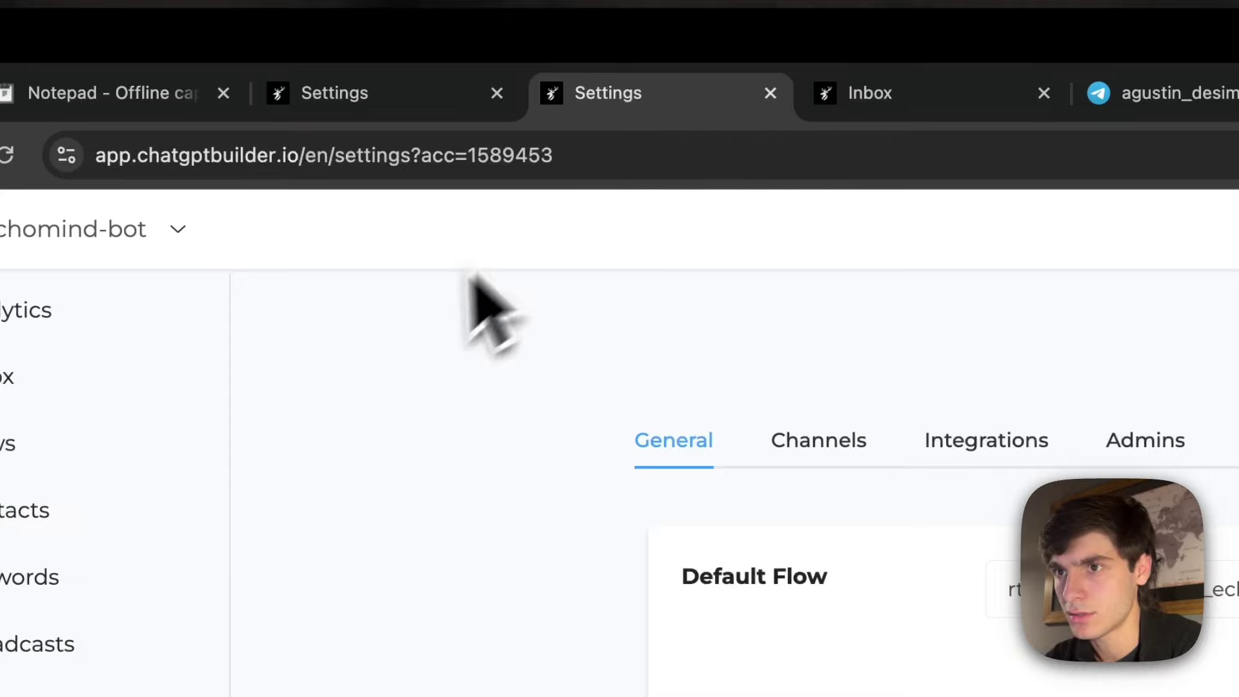
{"action": "left_click", "coordinate": [86, 423]}
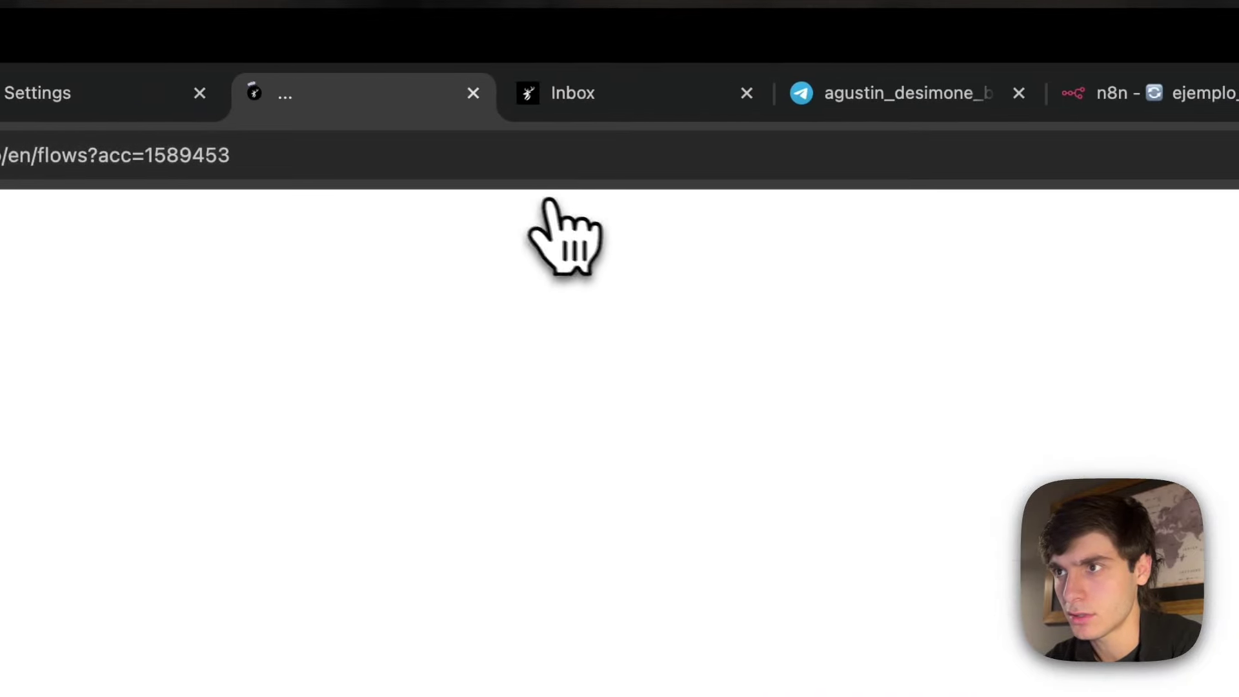
{"action": "left_click", "coordinate": [891, 97]}
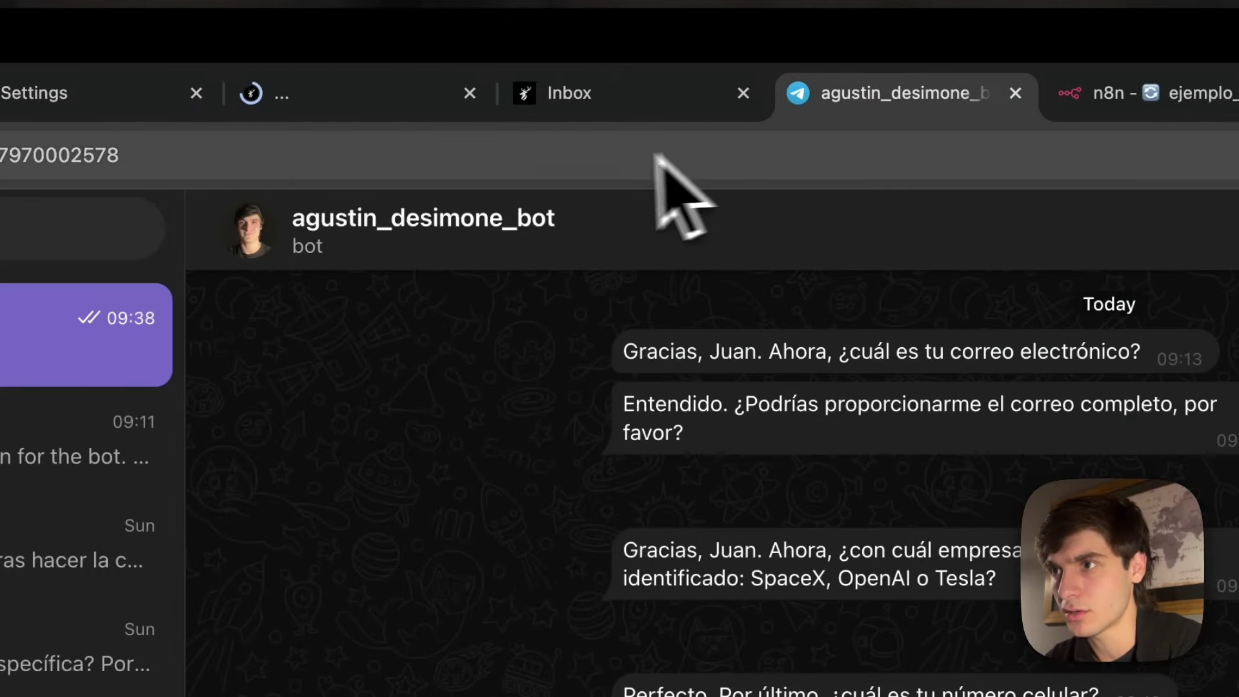
{"action": "left_click", "coordinate": [416, 104]}
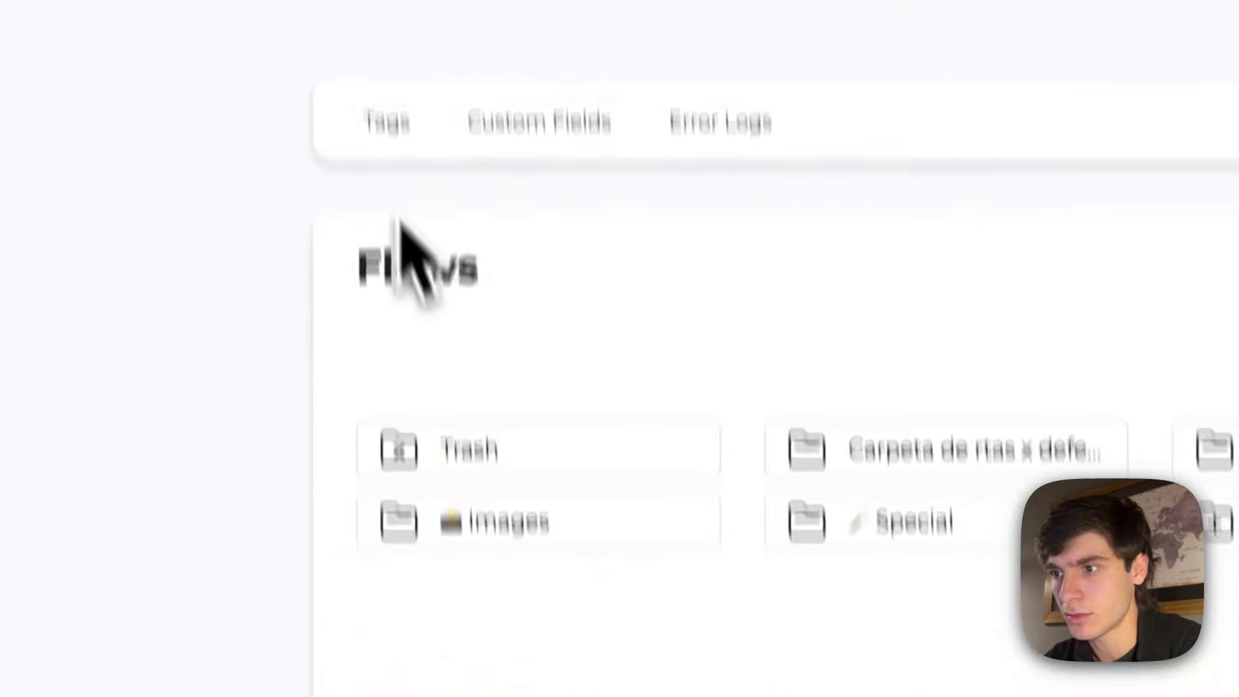
{"action": "left_click", "coordinate": [544, 473]}
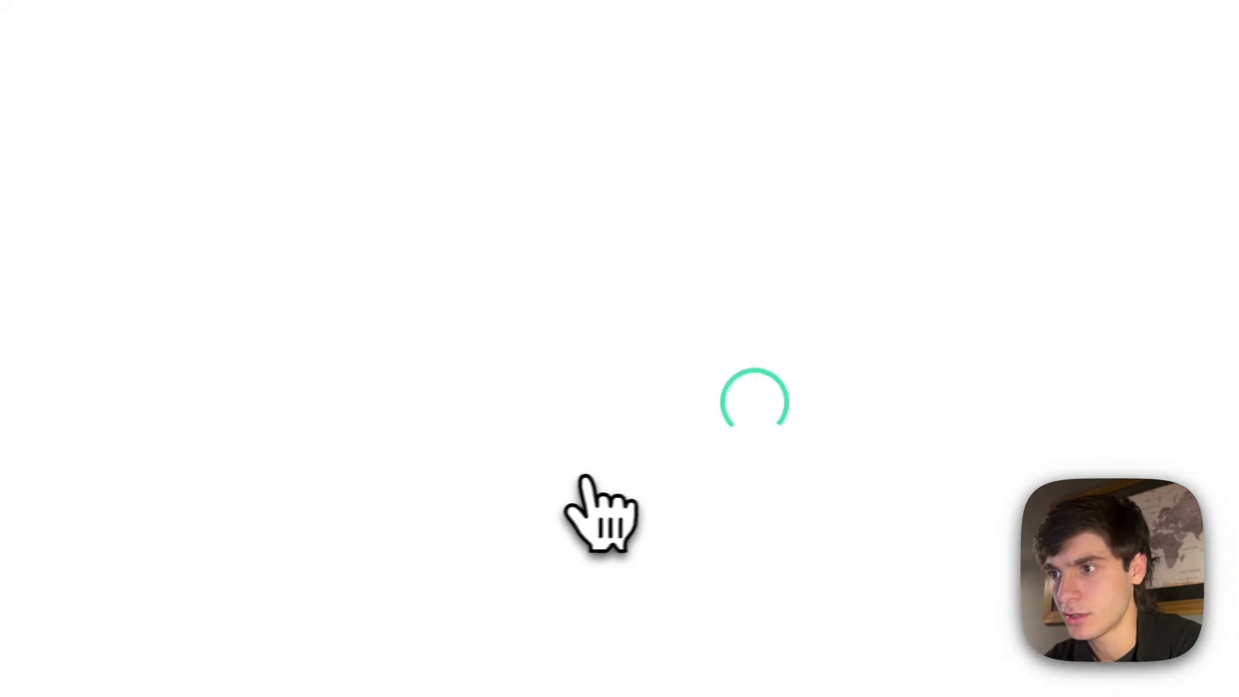
{"action": "left_click", "coordinate": [665, 97]}
Open Send Message #2's External API Request and show its body settings.
{"action": "left_click", "coordinate": [525, 97]}
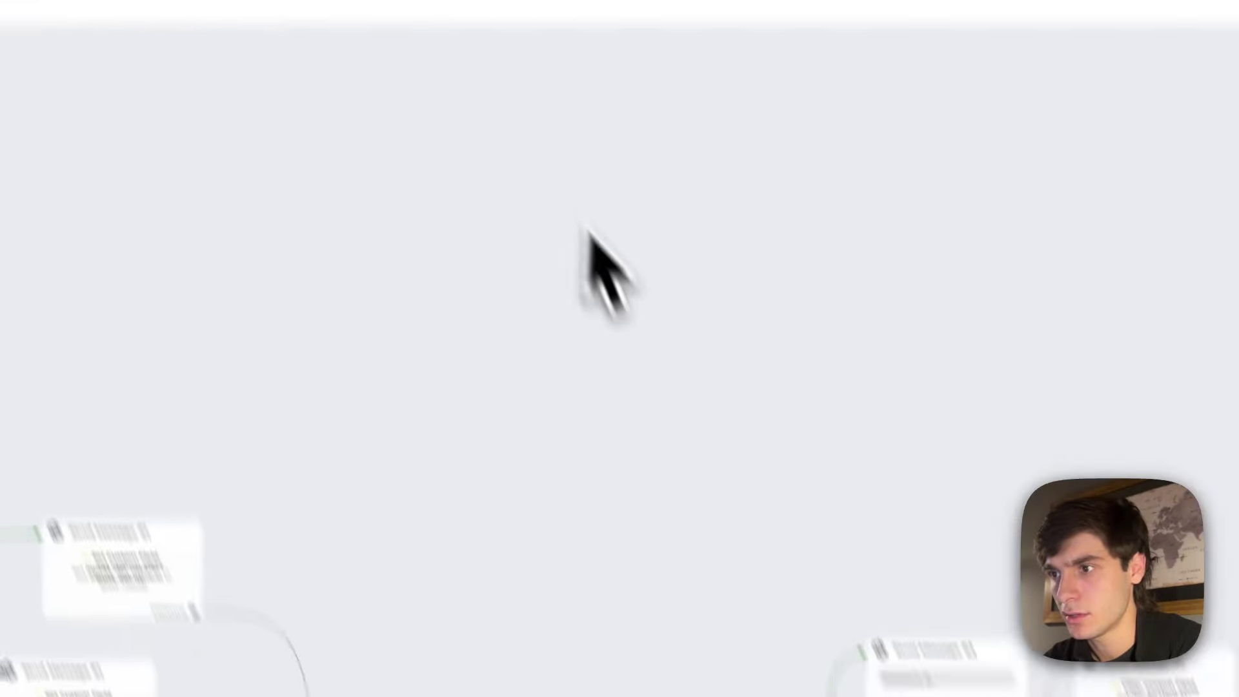
{"action": "mouse_move", "coordinate": [823, 445]}
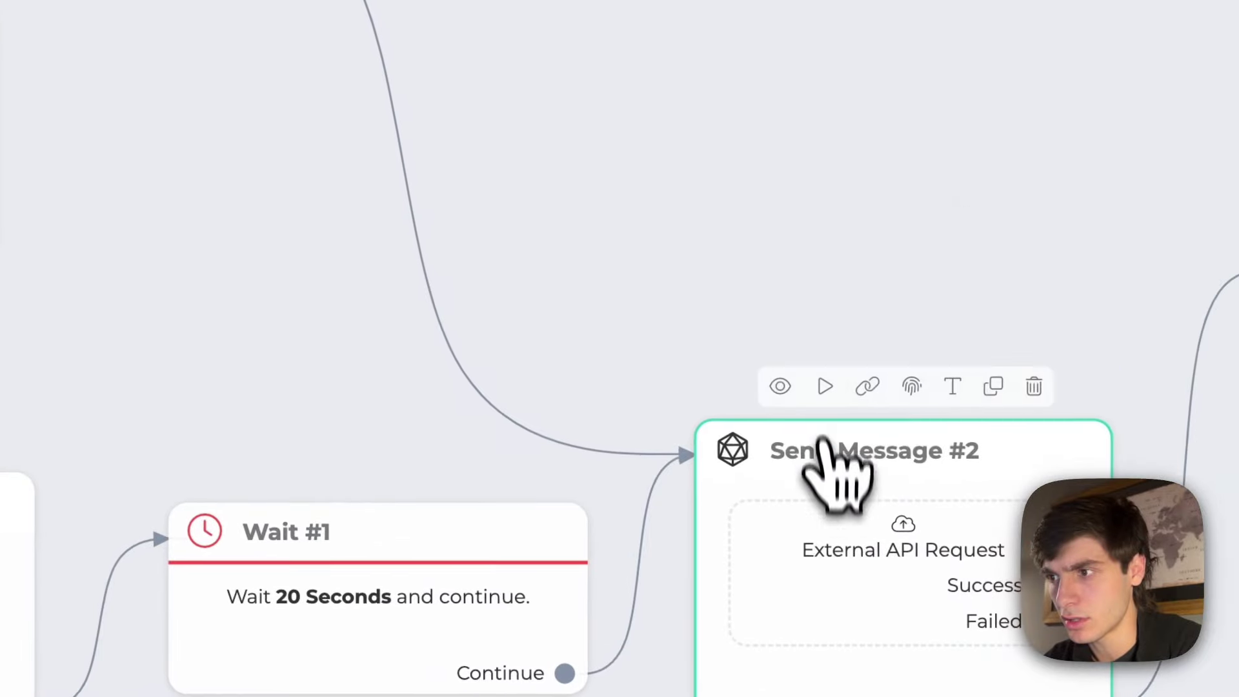
{"action": "left_click", "coordinate": [783, 523]}
{"action": "left_click", "coordinate": [401, 374]}
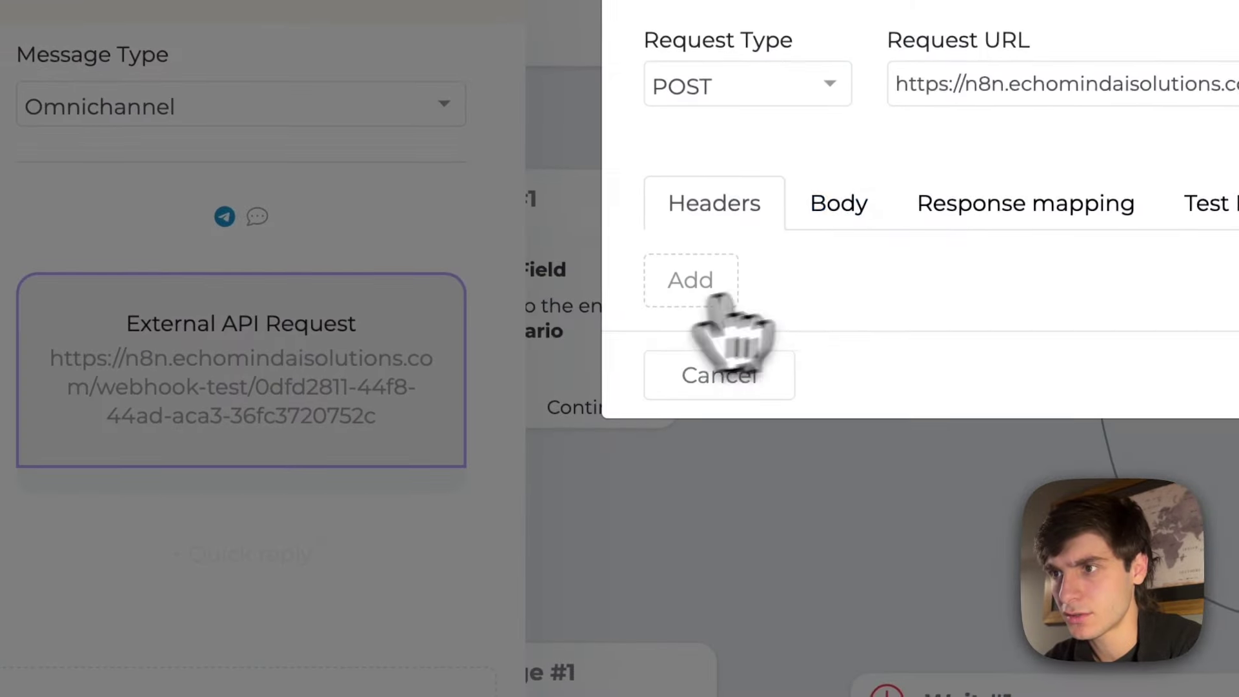
{"action": "left_click", "coordinate": [847, 210]}
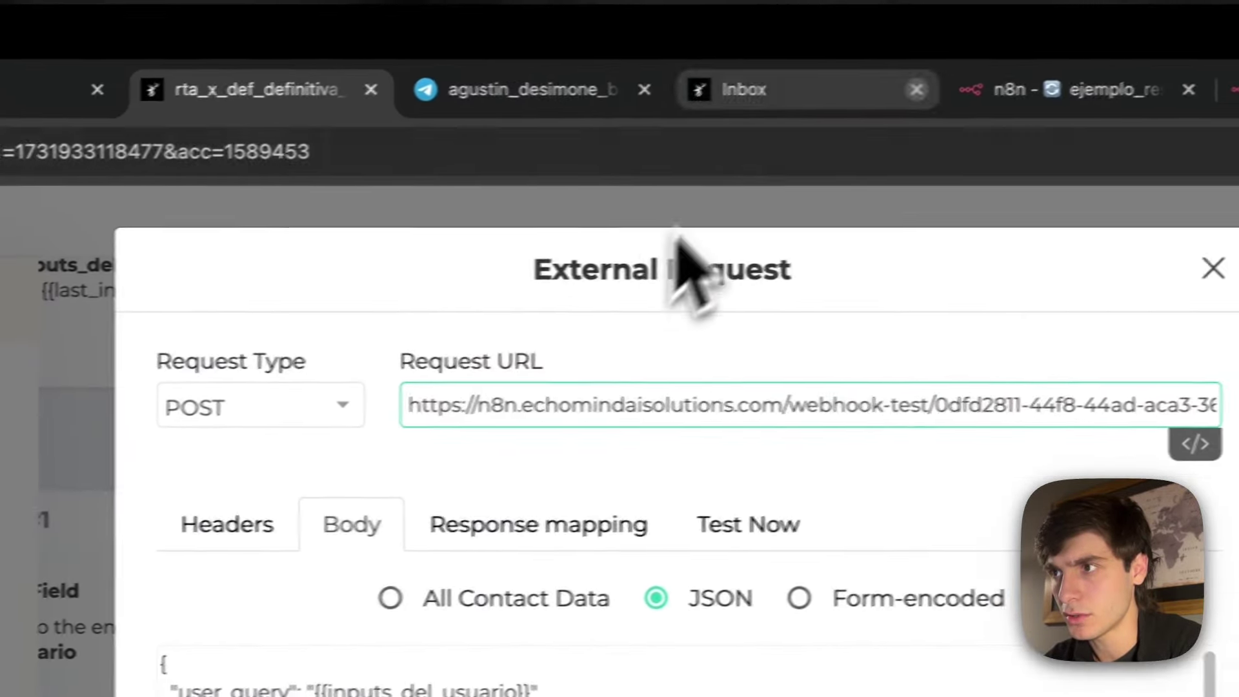
In n8n, stop the Webhook's pending trigger and reopen the Webhook node settings.
{"action": "left_click", "coordinate": [659, 55]}
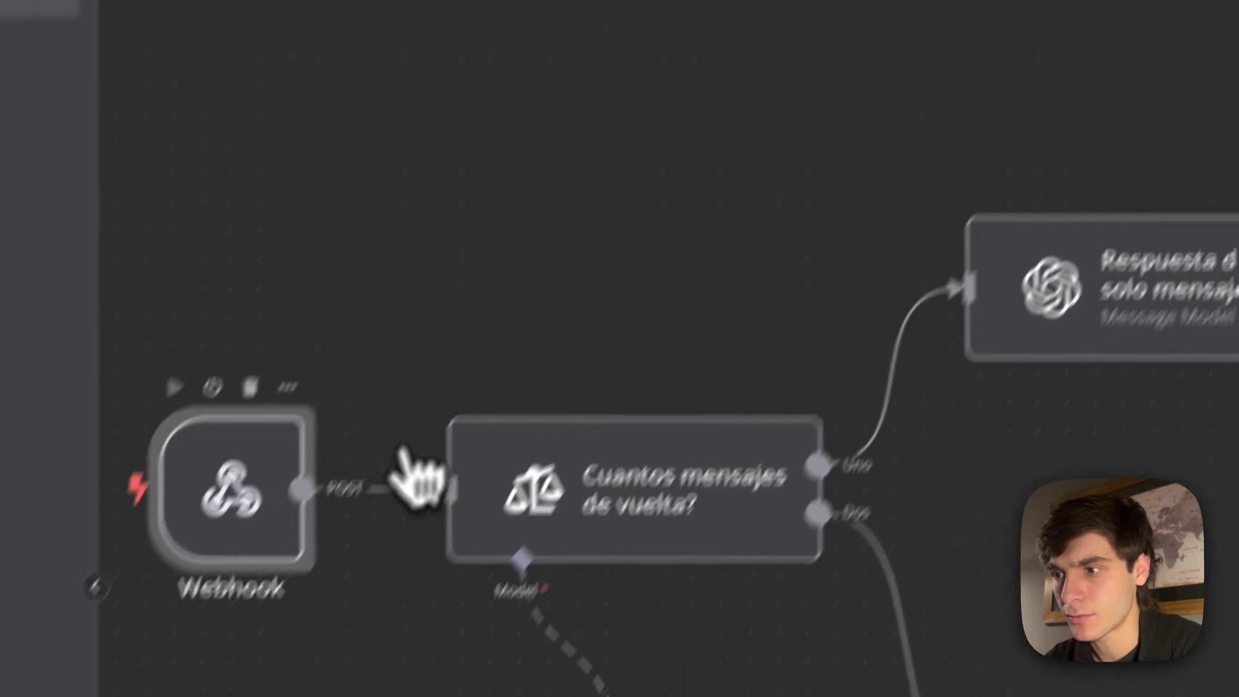
{"action": "double_click", "coordinate": [235, 493]}
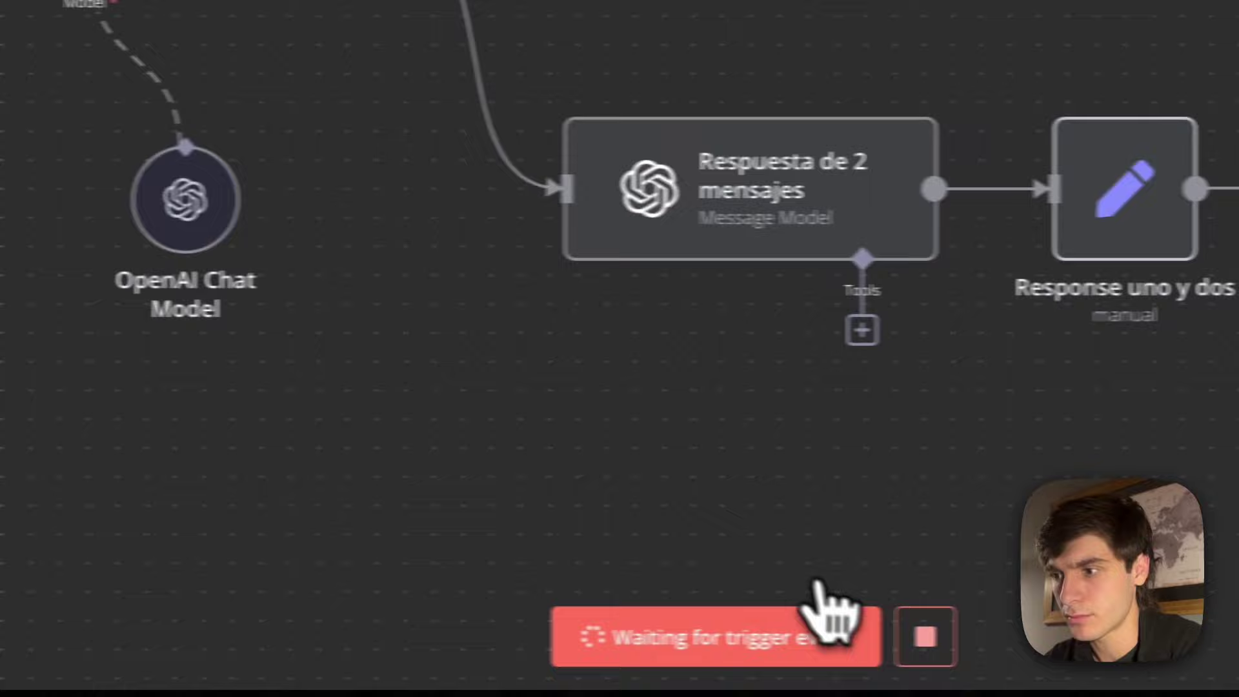
{"action": "left_click", "coordinate": [904, 639]}
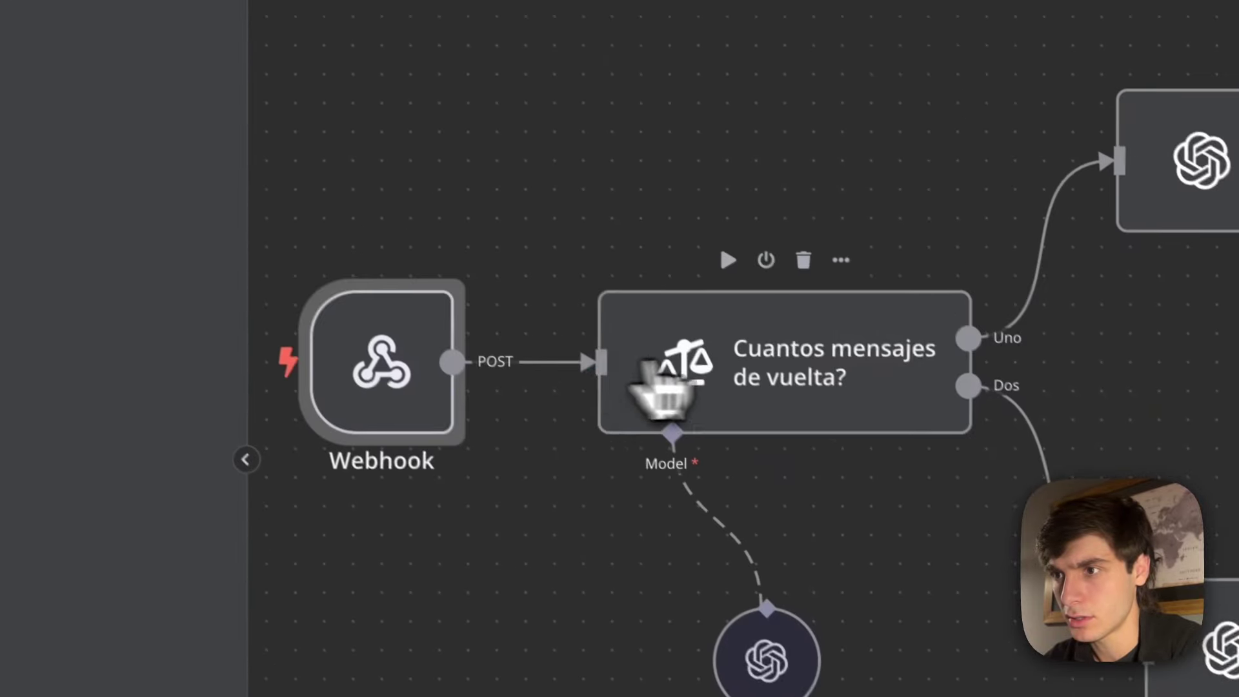
{"action": "double_click", "coordinate": [542, 268]}
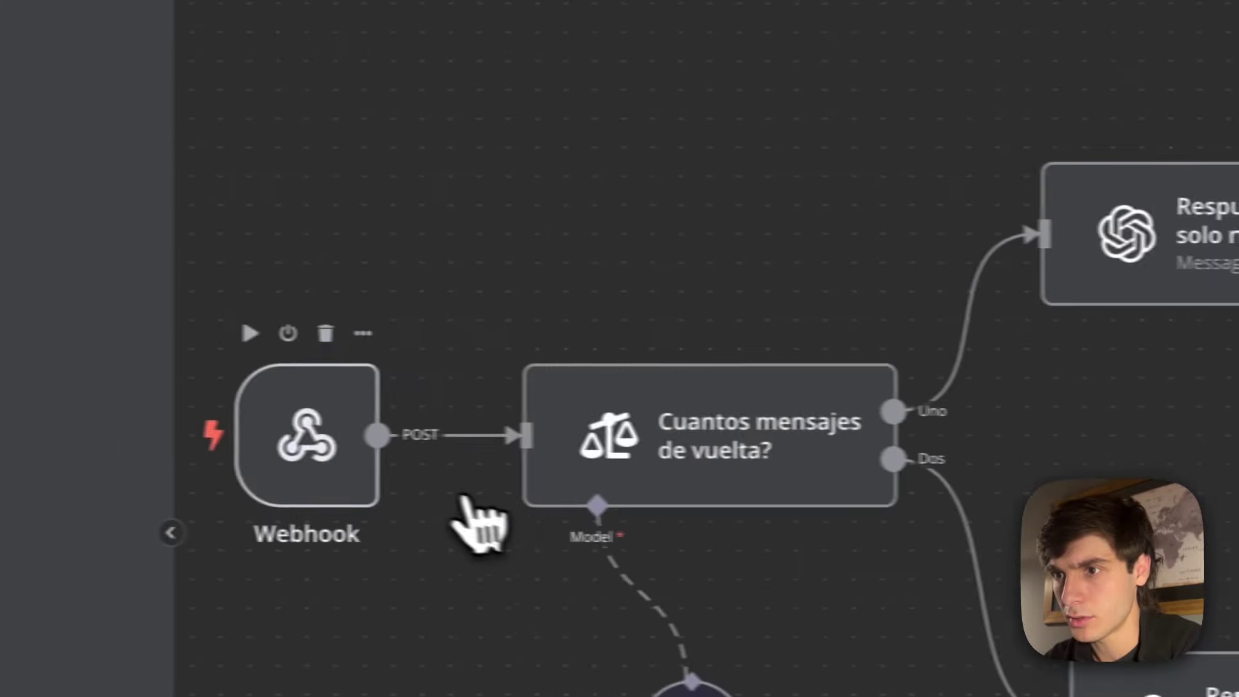
{"action": "double_click", "coordinate": [335, 452]}
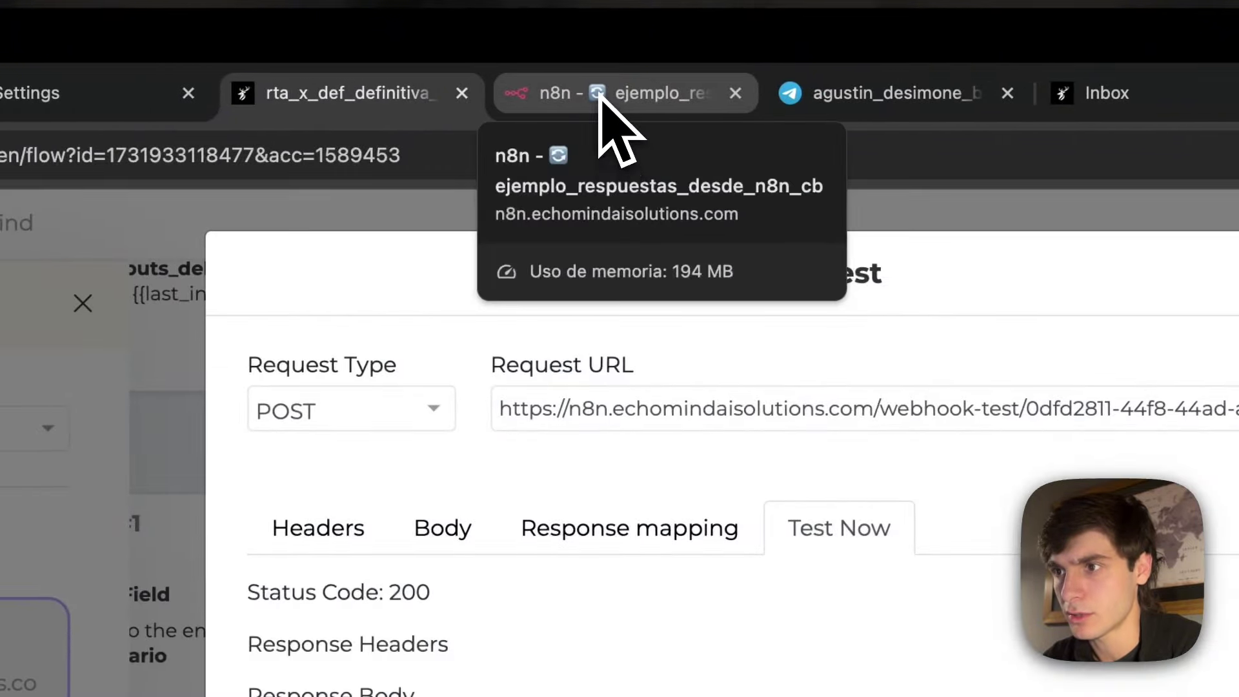
Review the External Request body and run the n8n workflow test.
{"action": "left_click", "coordinate": [599, 95]}
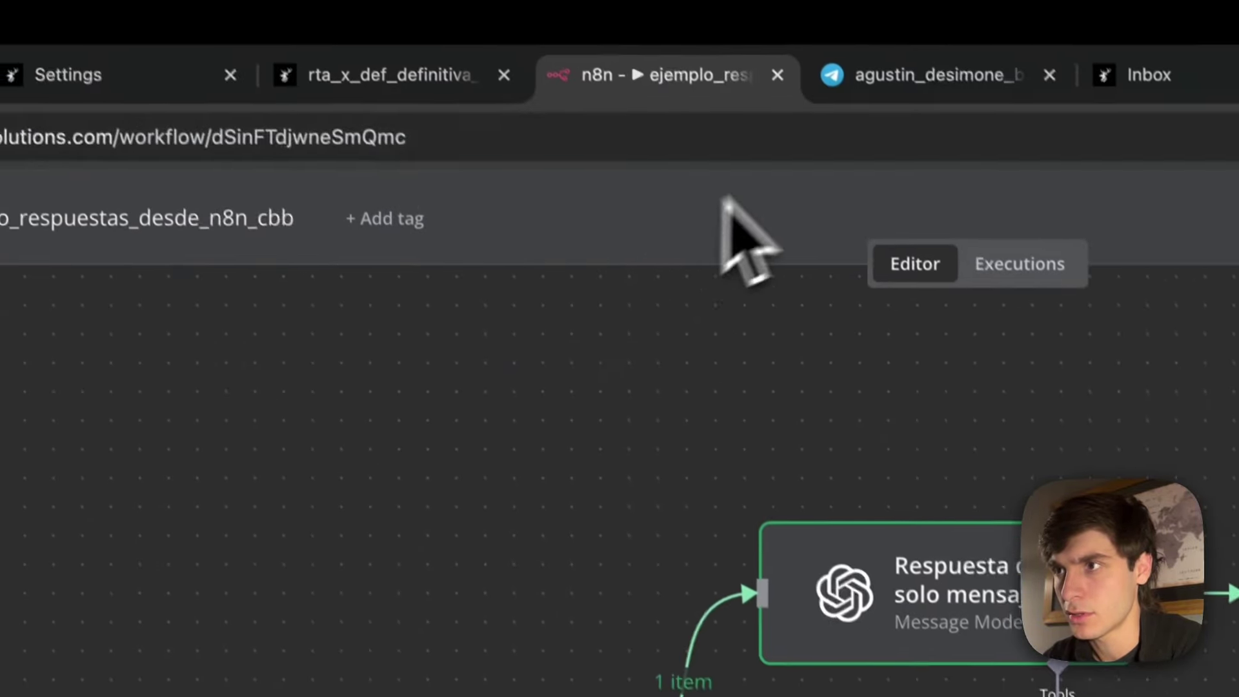
{"action": "left_click", "coordinate": [394, 84]}
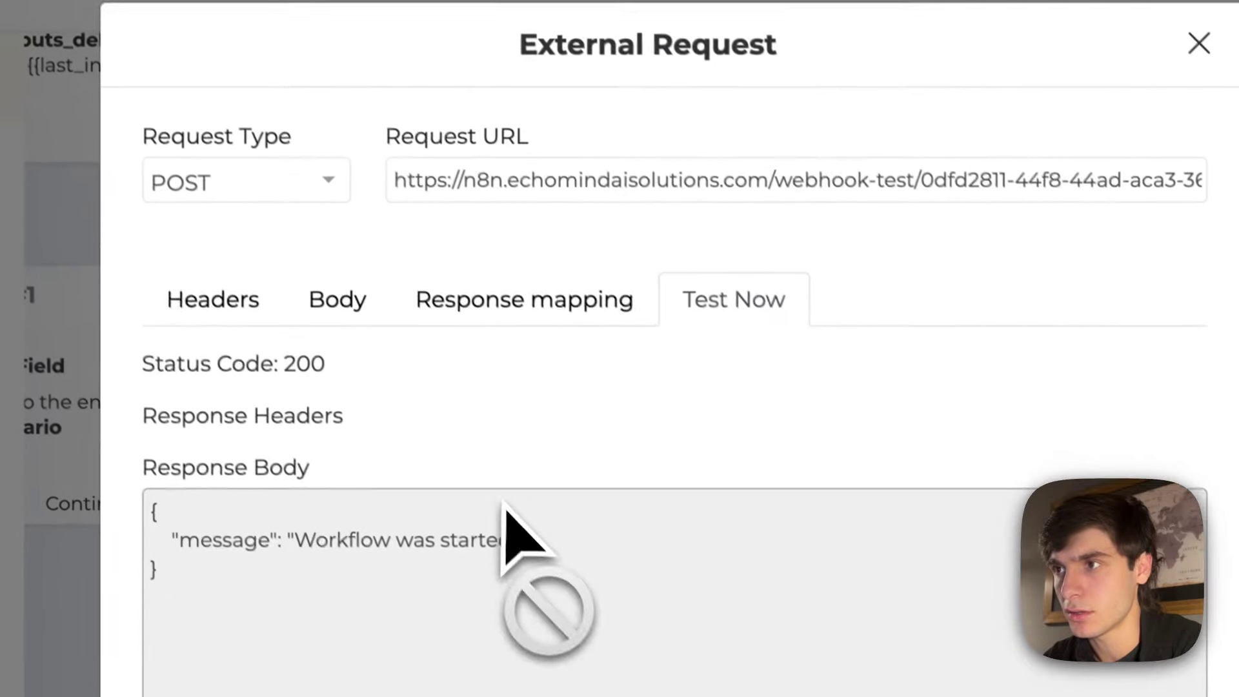
{"action": "left_click", "coordinate": [349, 284]}
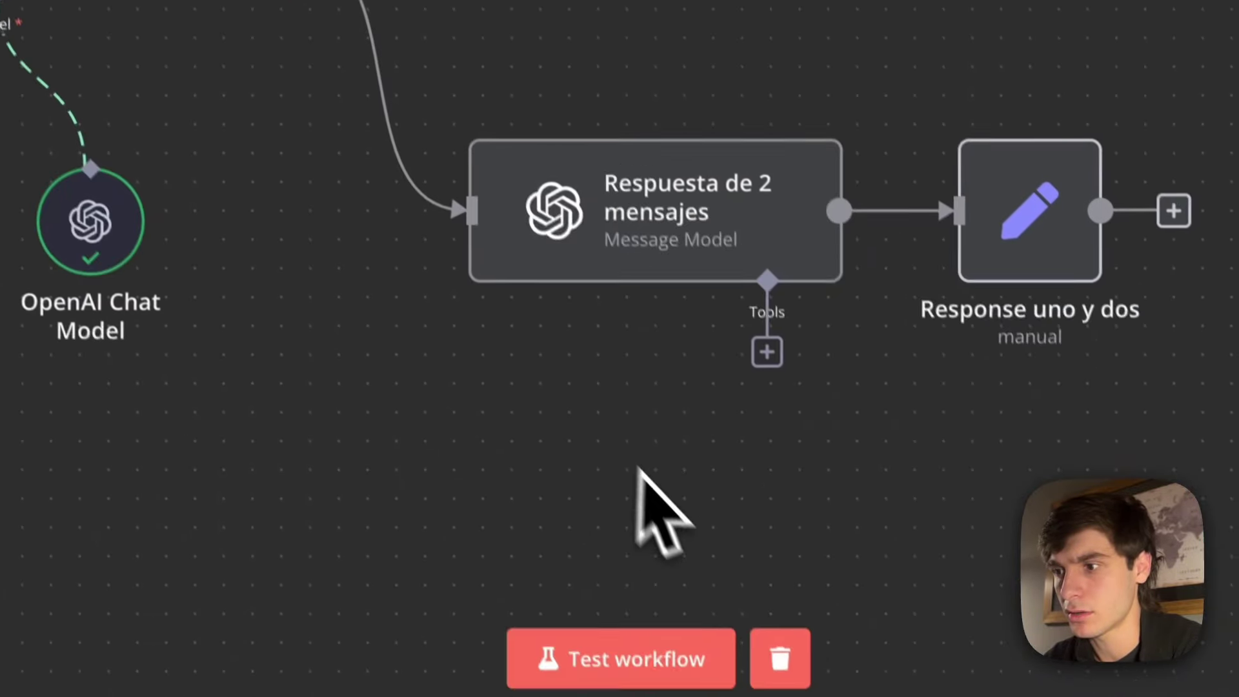
{"action": "left_click", "coordinate": [716, 664]}
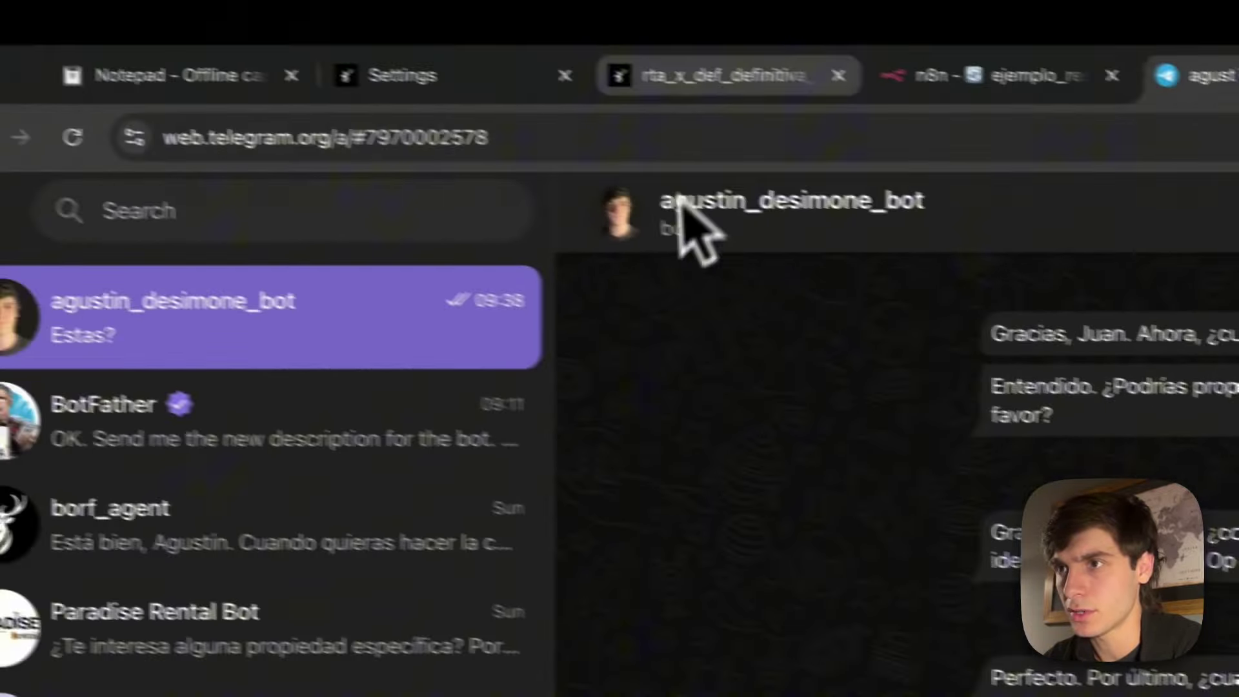
Open the ChatbotBuilder Inbox and reload it.
{"action": "left_click", "coordinate": [177, 56]}
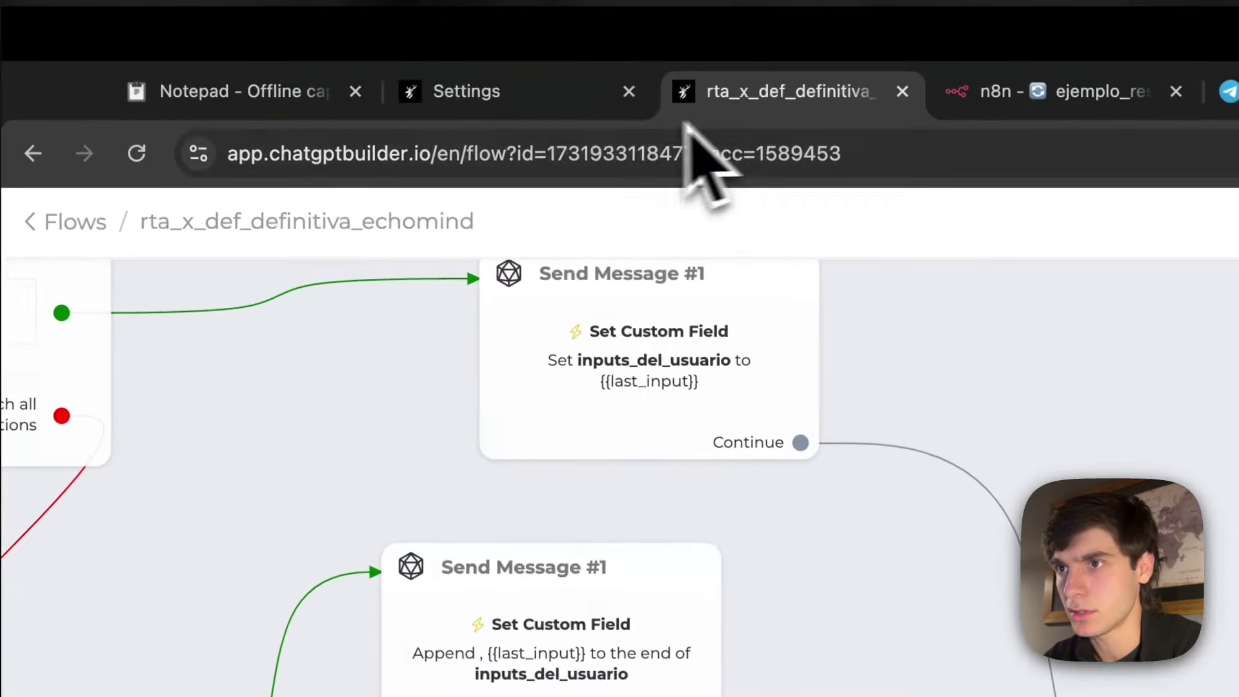
{"action": "left_click", "coordinate": [524, 115]}
{"action": "left_click", "coordinate": [160, 391]}
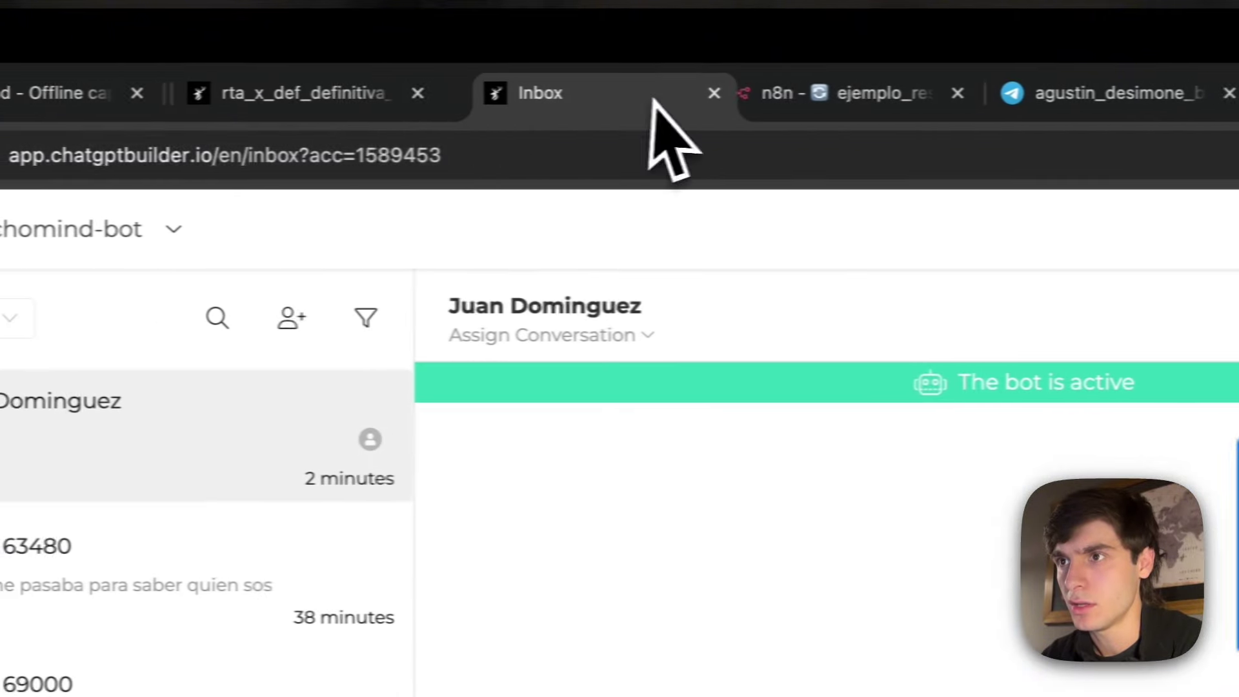
{"action": "key", "text": "super+r"}
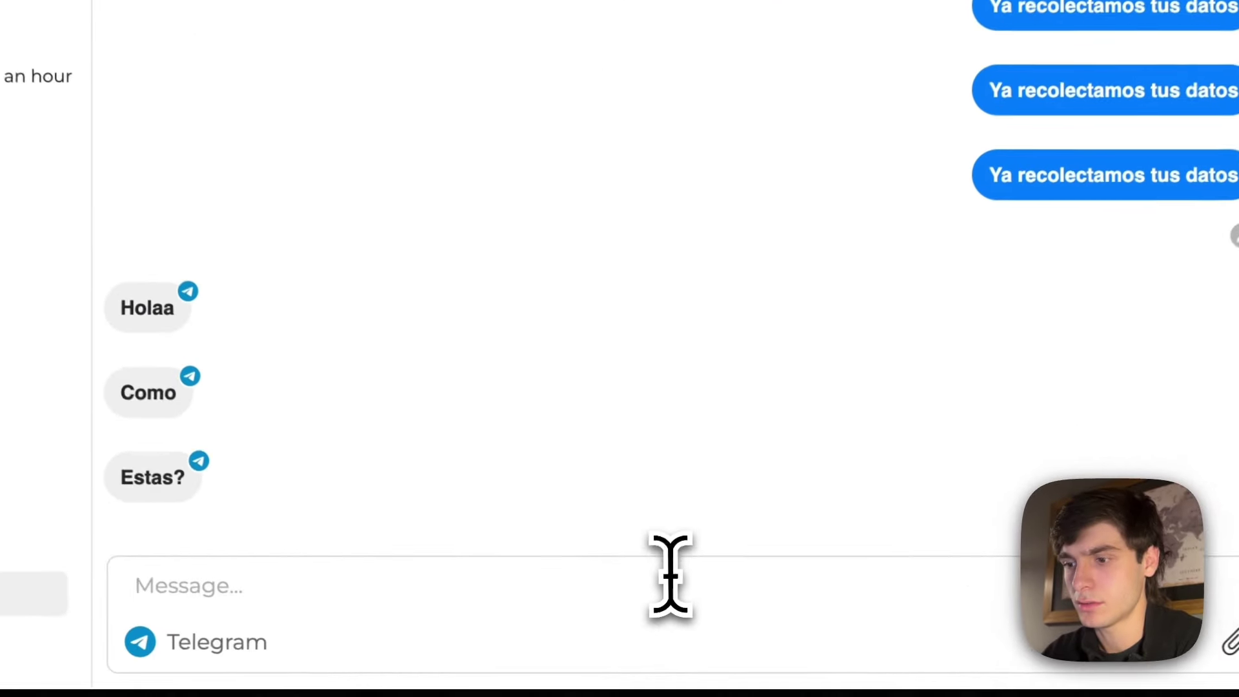
Send 'Hola', 'Queria saber' and 'Quienes son ustedes' to the bot in Telegram.
{"action": "left_click", "coordinate": [617, 644]}
{"action": "type", "text": "H"}
{"action": "key", "text": "BackSpace"}
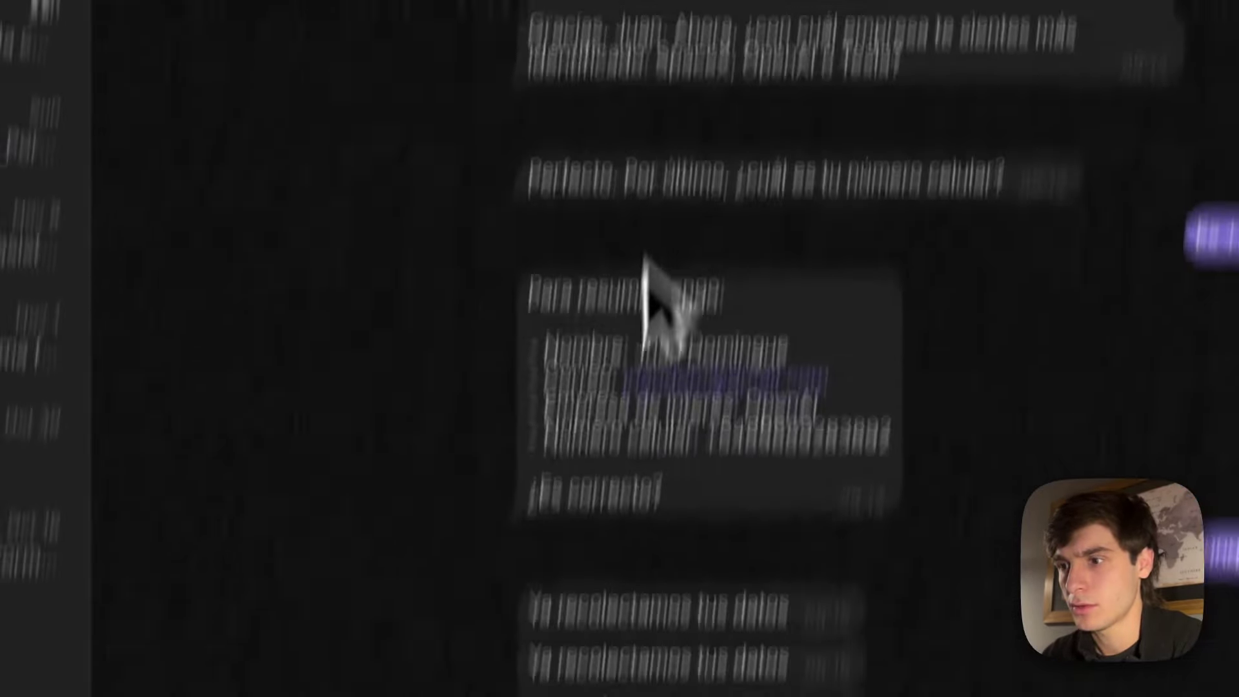
{"action": "type", "text": "Hola"}
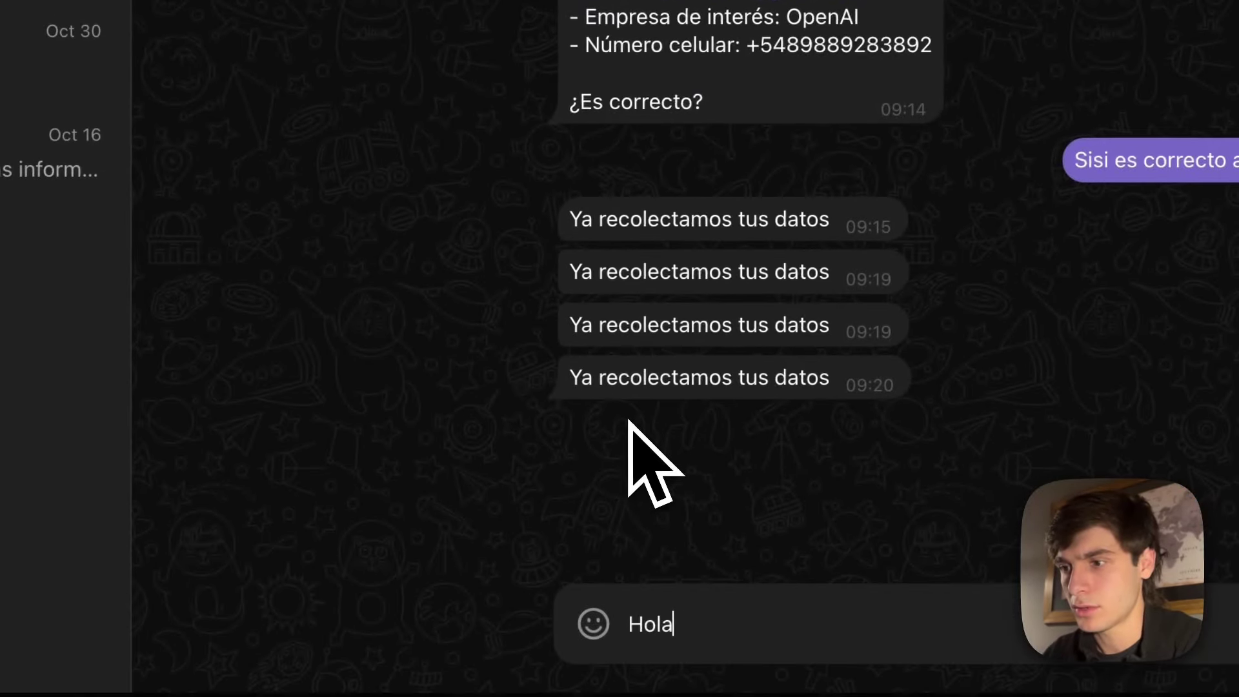
{"action": "key", "text": "Return"}
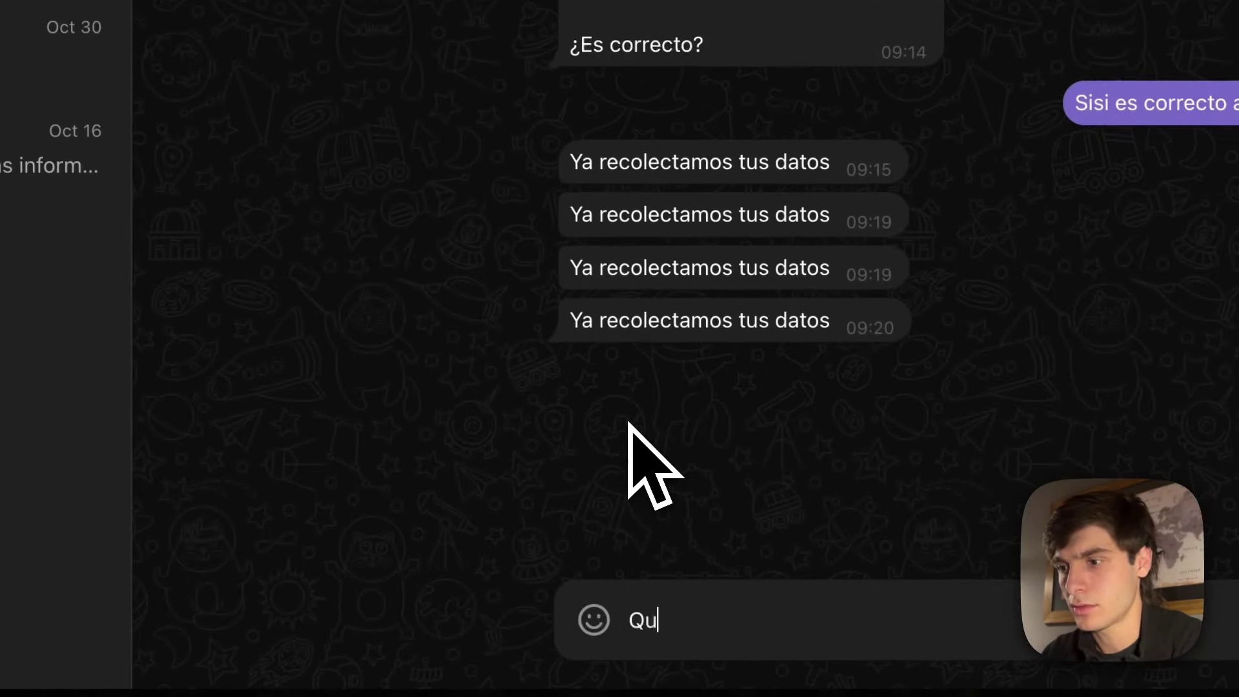
{"action": "type", "text": "eria saber"}
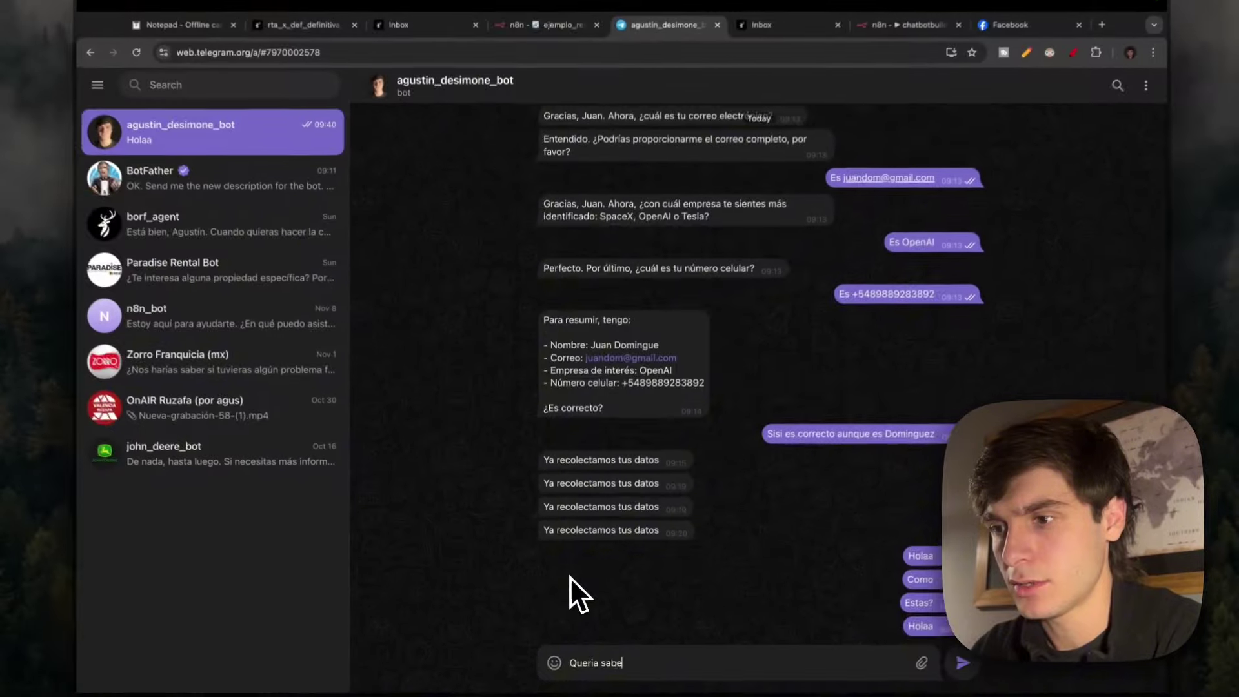
{"action": "key", "text": "Return"}
{"action": "type", "text": "Quienes s"}
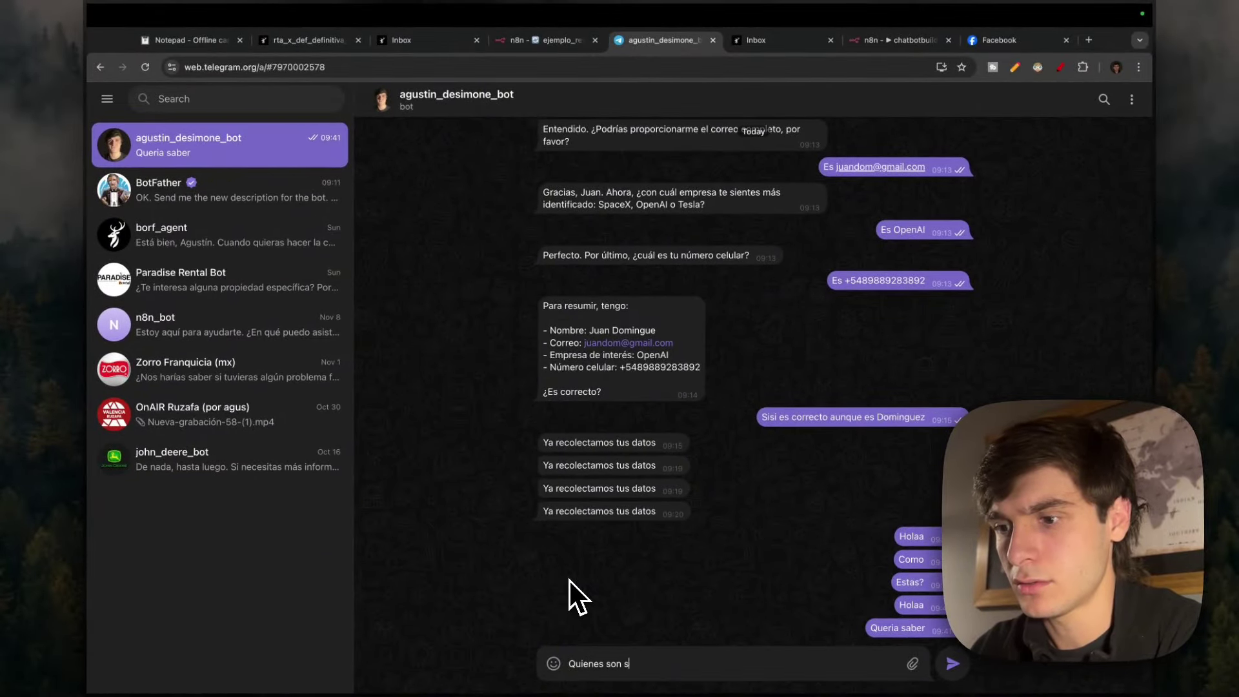
{"action": "key", "text": "Return"}
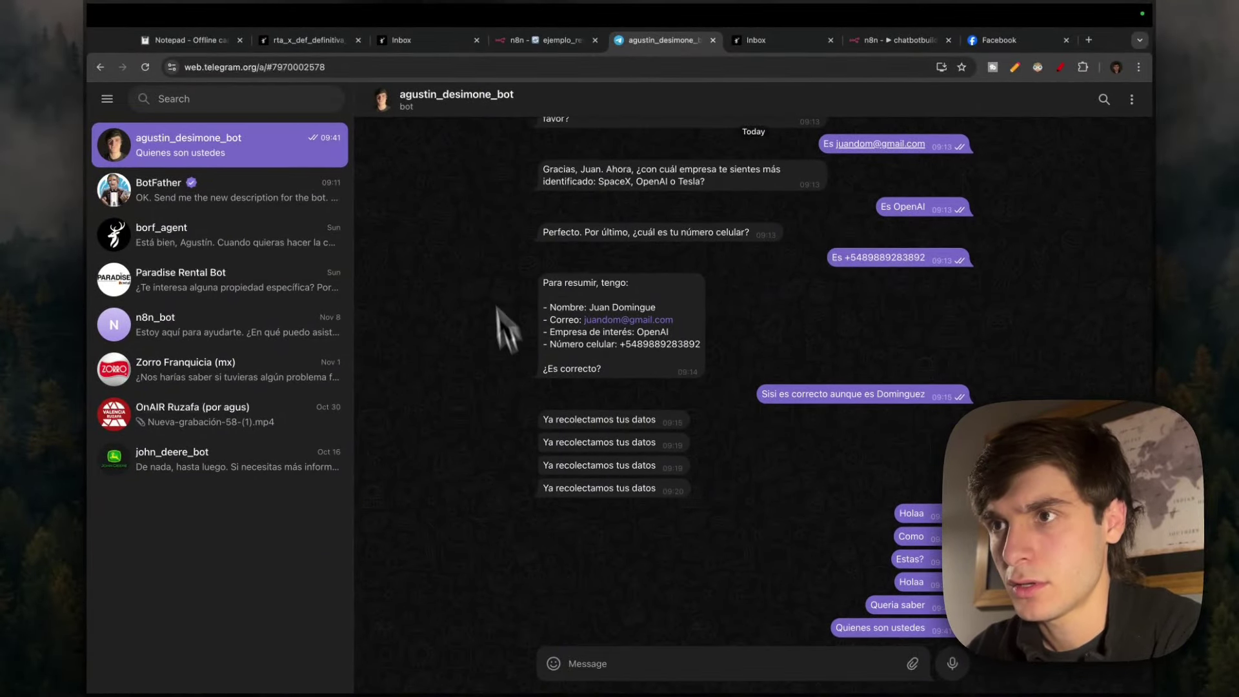
Reload the ChatbotBuilder inbox and open the inputs_del_usuario value.
{"action": "left_click", "coordinate": [401, 40]}
{"action": "left_click", "coordinate": [436, 61]}
{"action": "key", "text": "Return"}
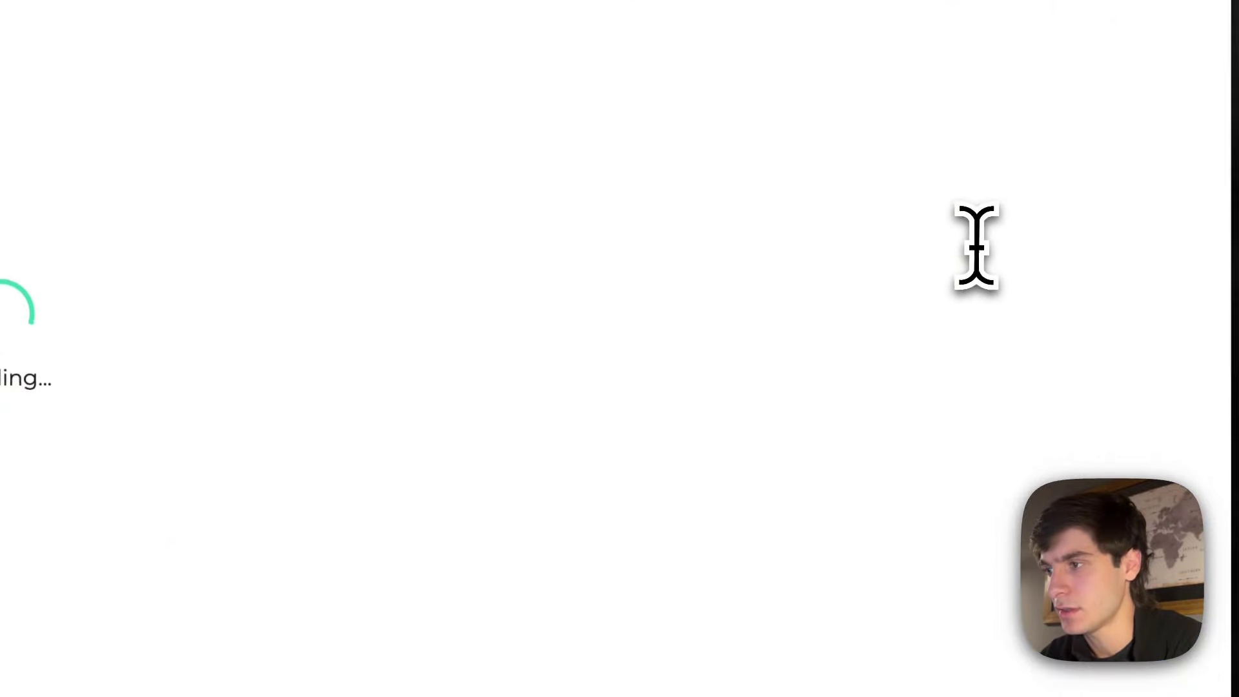
{"action": "left_click", "coordinate": [1029, 261]}
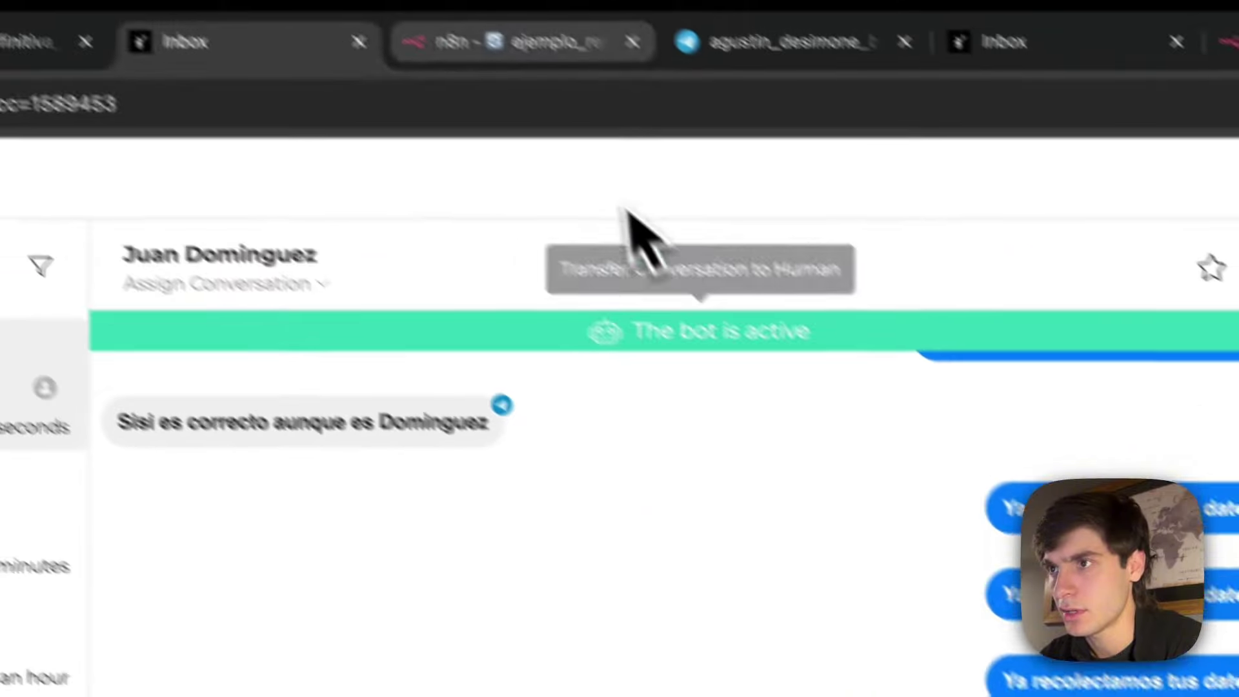
Stop the Webhook's test listening, save the n8n workflow with Ctrl+S, and start a new test run.
{"action": "left_click", "coordinate": [525, 41]}
{"action": "scroll", "coordinate": [443, 417], "scroll_direction": "left", "scroll_amount": 3}
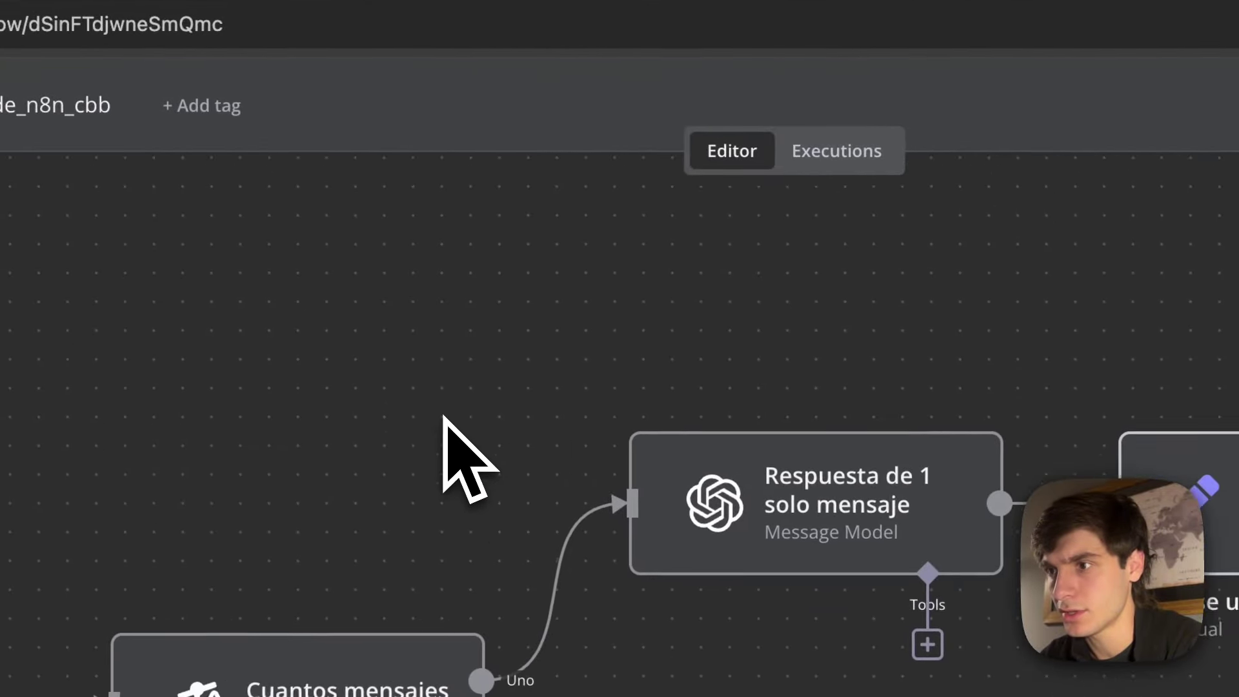
{"action": "scroll", "coordinate": [443, 416], "scroll_direction": "left", "scroll_amount": 2}
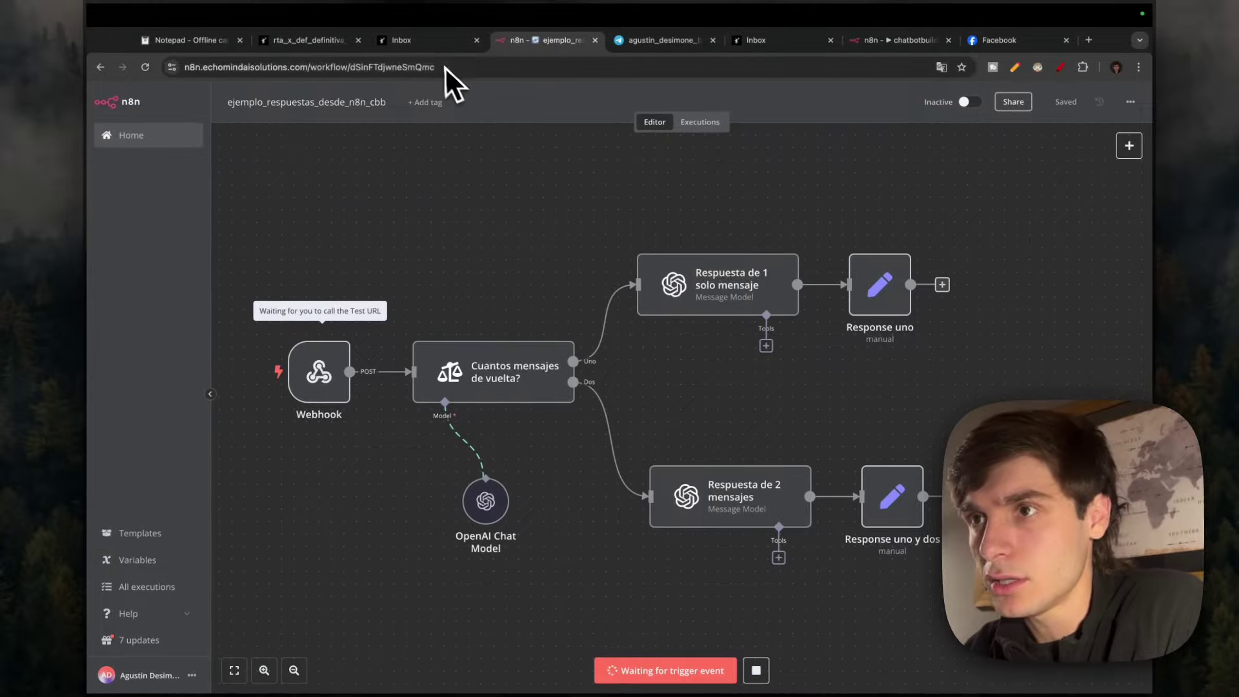
{"action": "left_click", "coordinate": [429, 46]}
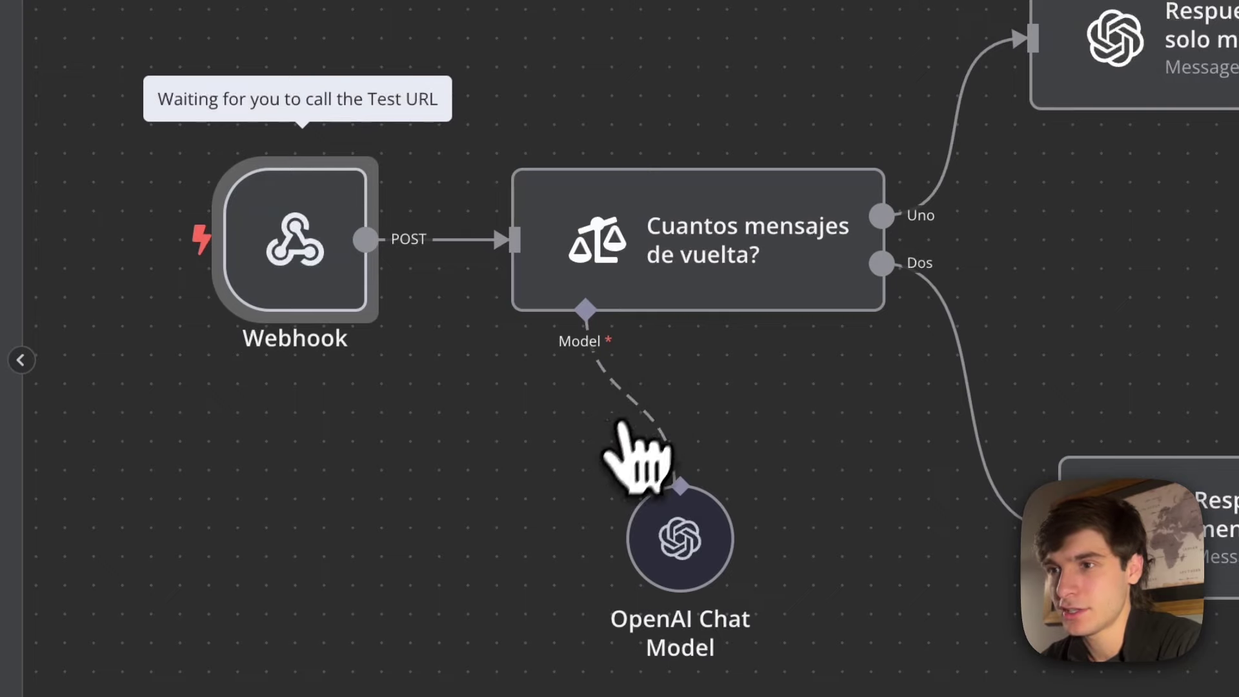
{"action": "double_click", "coordinate": [373, 323]}
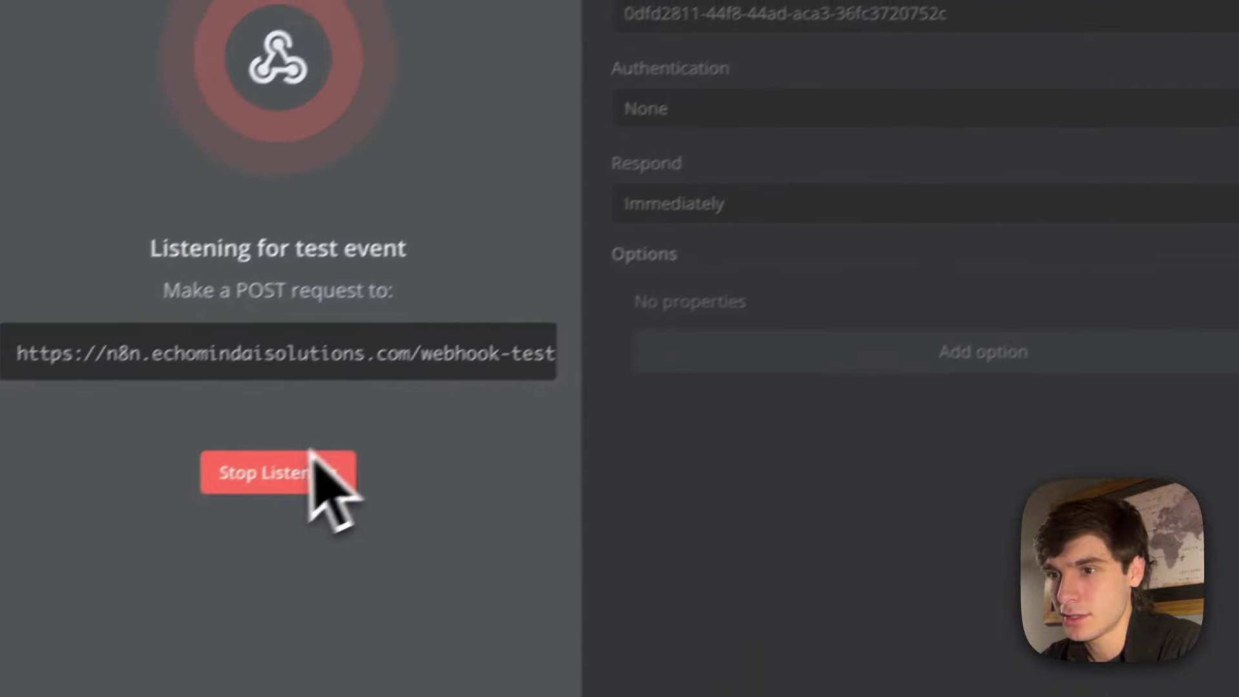
{"action": "left_click", "coordinate": [116, 616]}
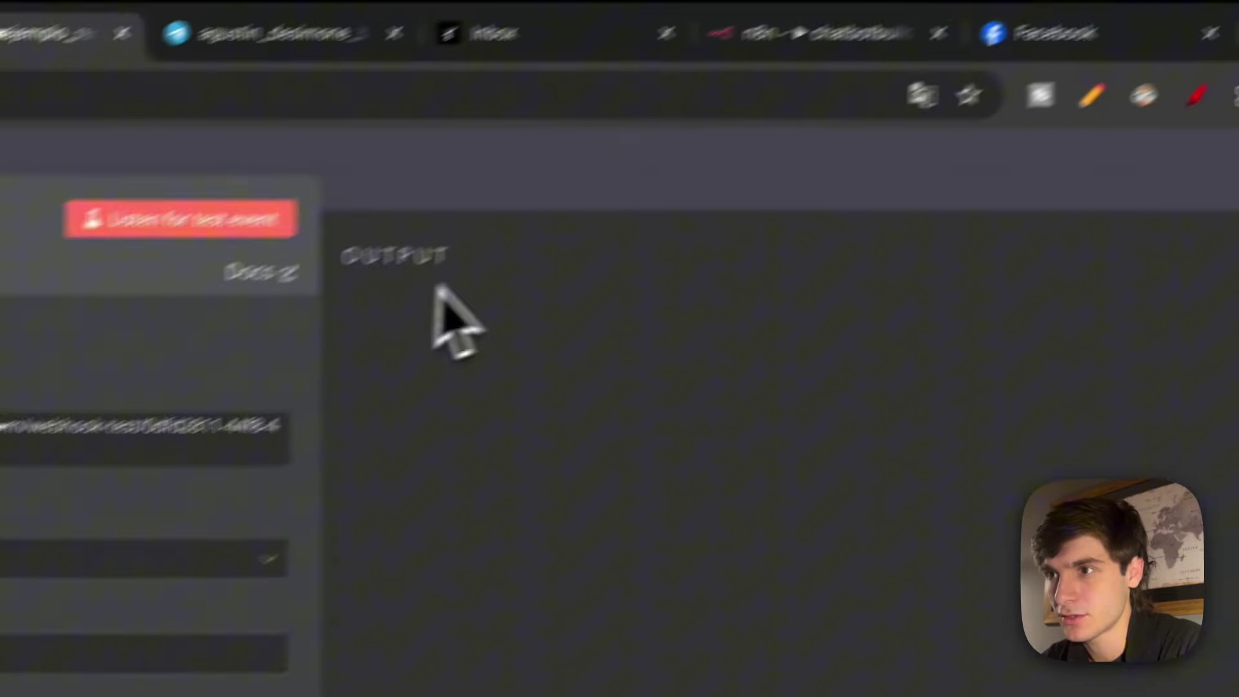
{"action": "key", "text": "Escape"}
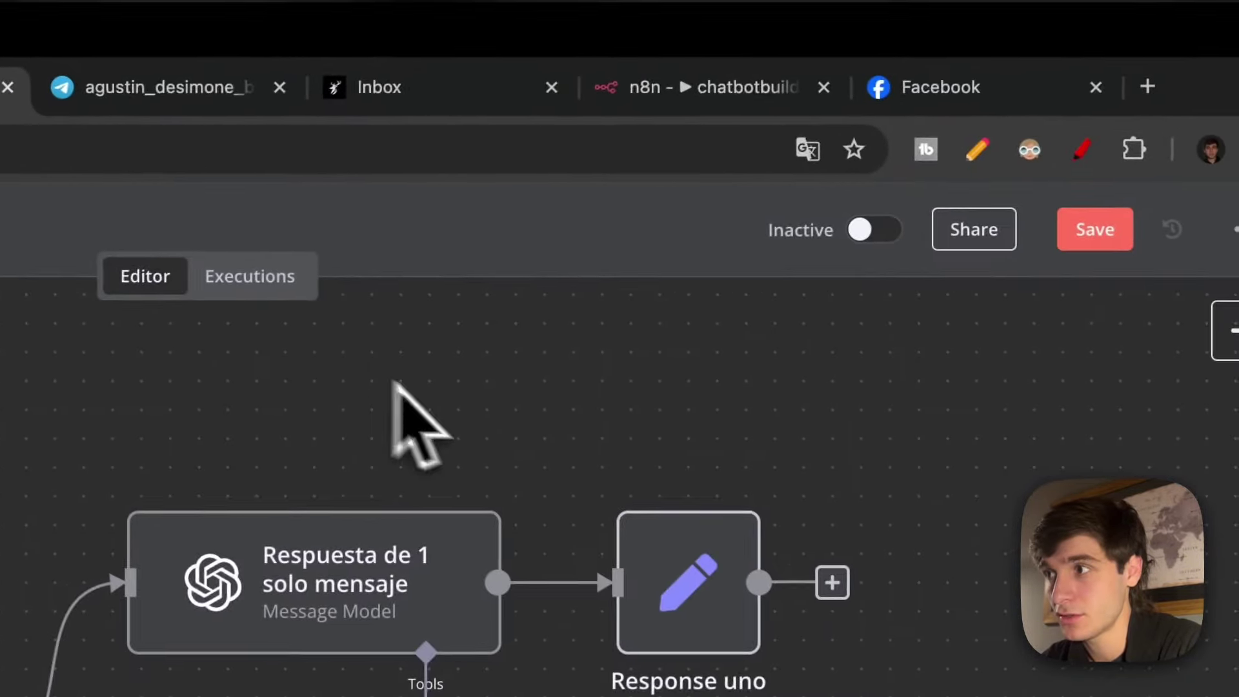
{"action": "key", "text": "ctrl+s"}
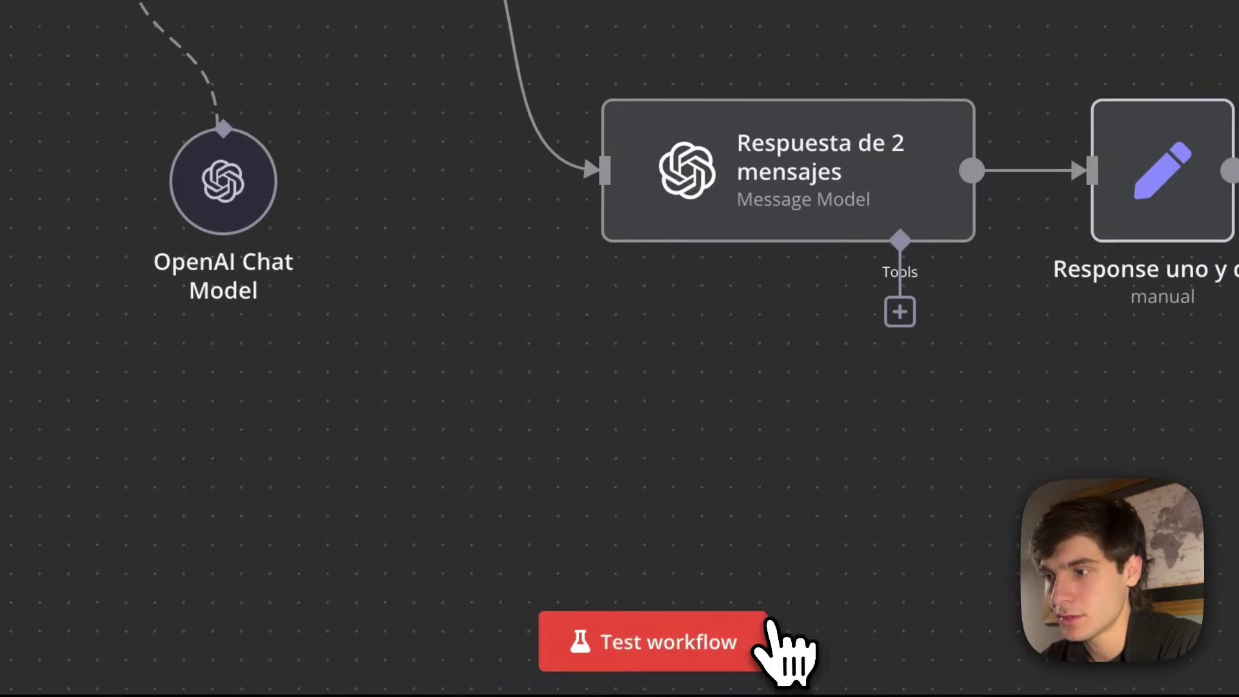
{"action": "left_click", "coordinate": [768, 639]}
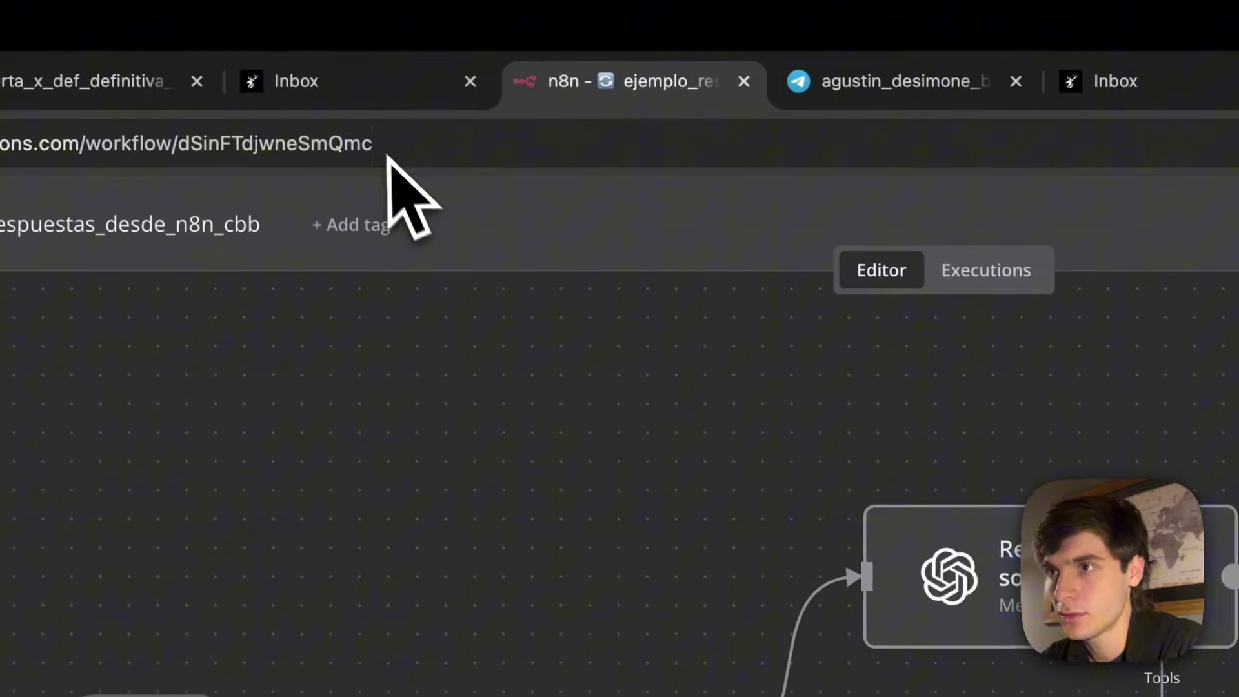
Clear the inputs_del_usuario field in the ChatbotBuilder inbox and save it.
{"action": "left_click", "coordinate": [371, 107]}
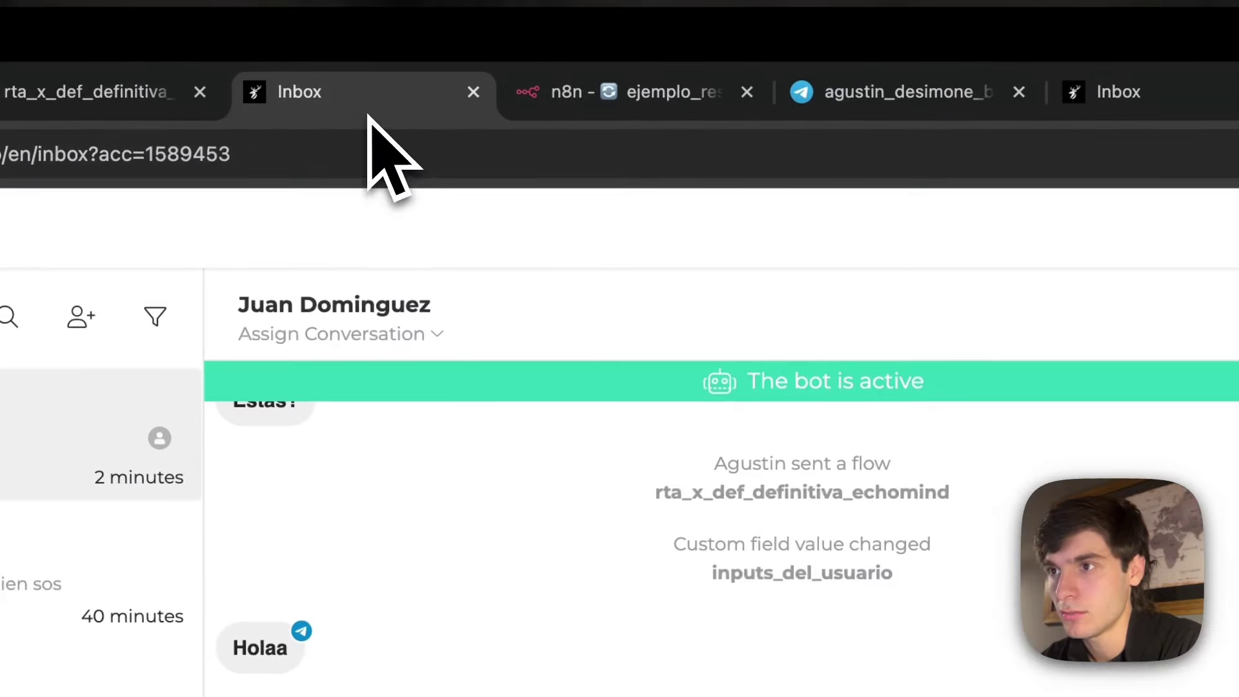
{"action": "left_click", "coordinate": [862, 224]}
{"action": "triple_click", "coordinate": [836, 346]}
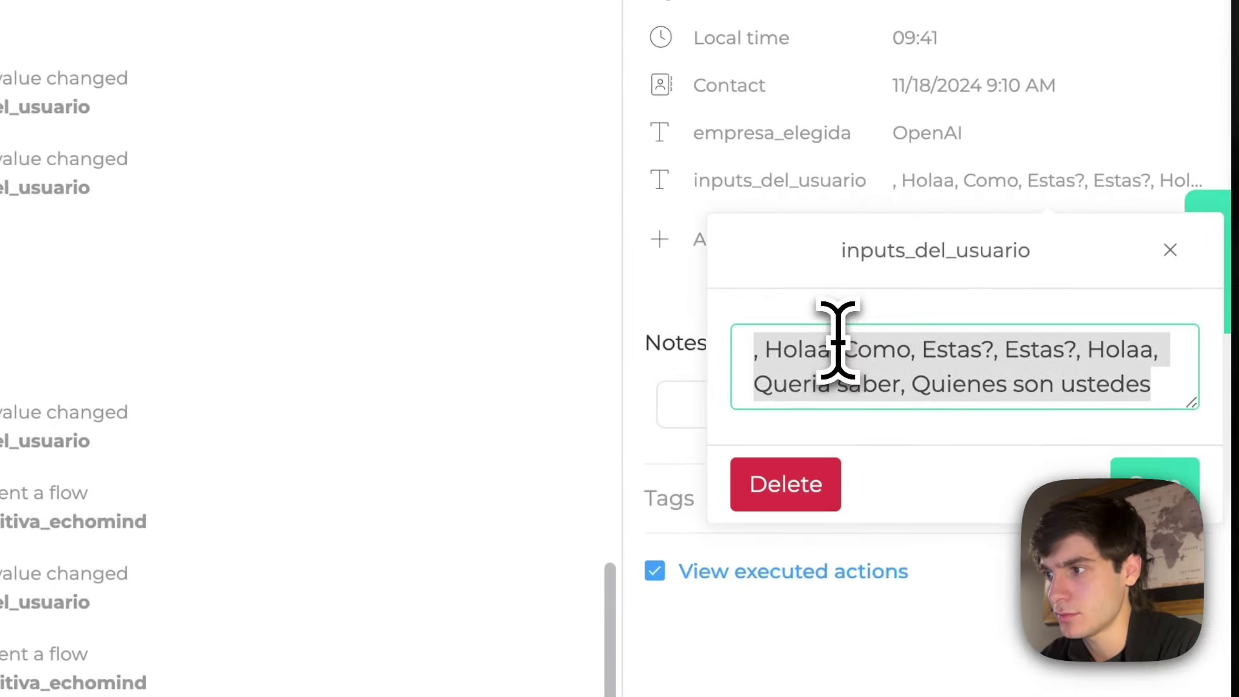
{"action": "key", "text": "BackSpace"}
{"action": "left_click", "coordinate": [1153, 484]}
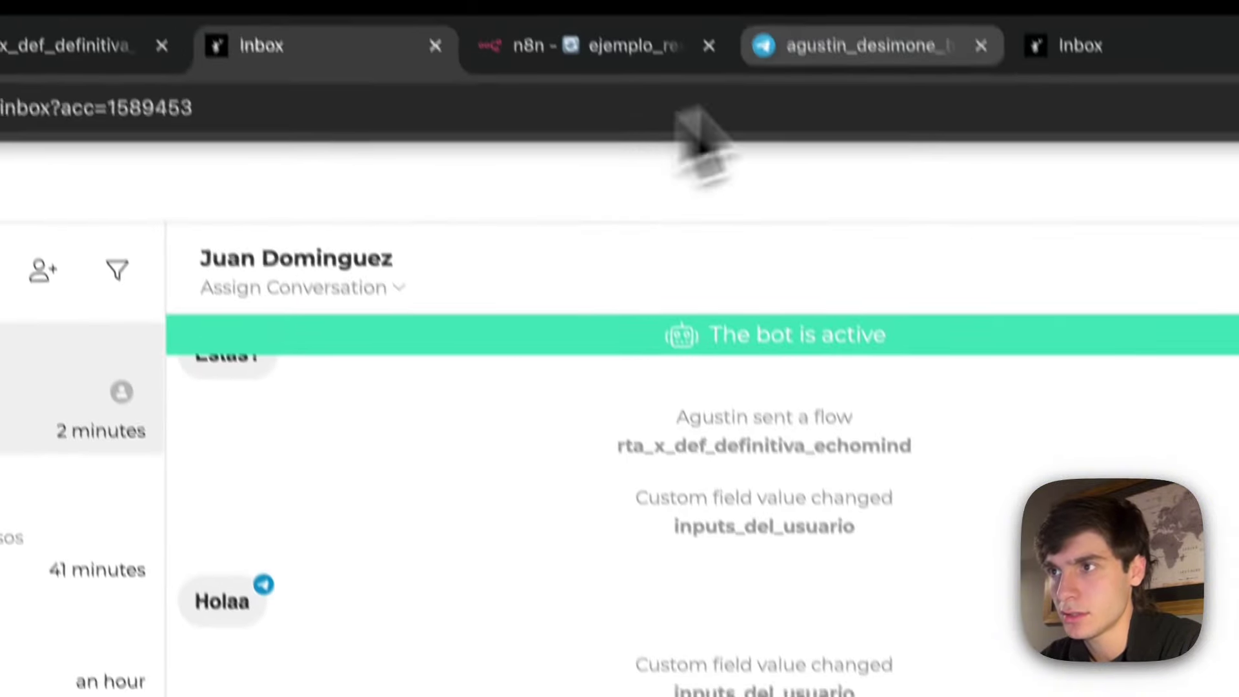
Send the bot 'Con quien hablo' and 'Y que es OpenAI?' in Telegram.
{"action": "left_click", "coordinate": [872, 45]}
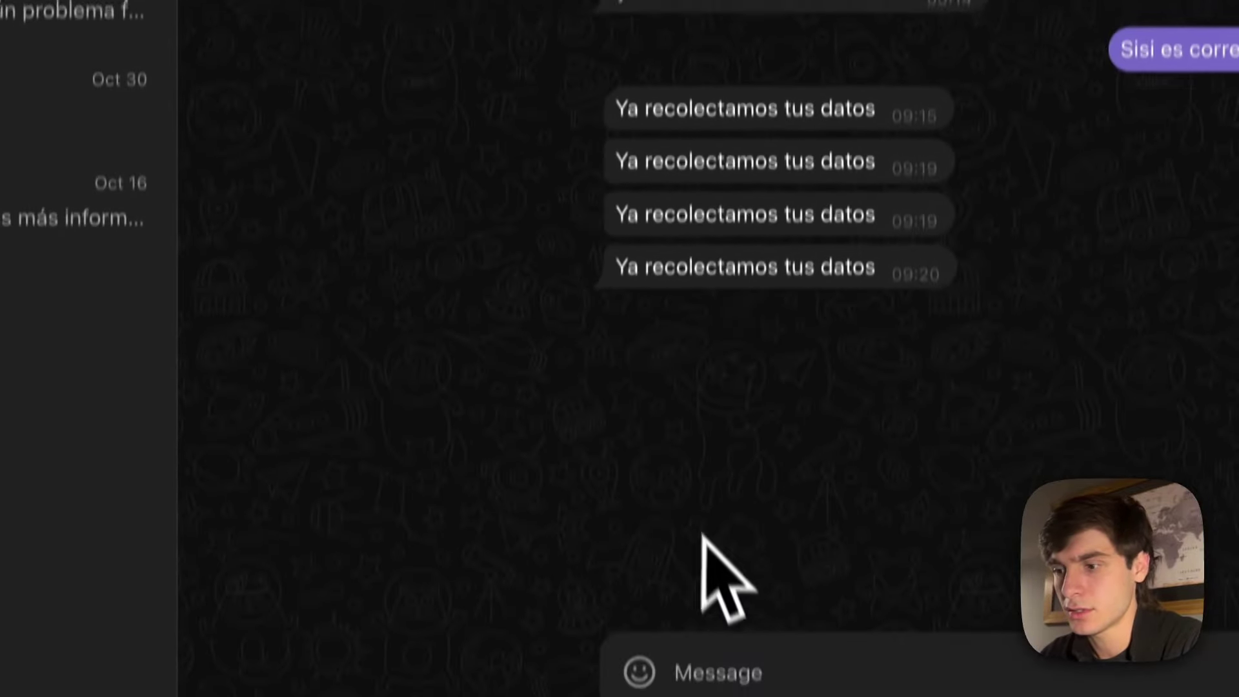
{"action": "type", "text": "BuenQuienes"}
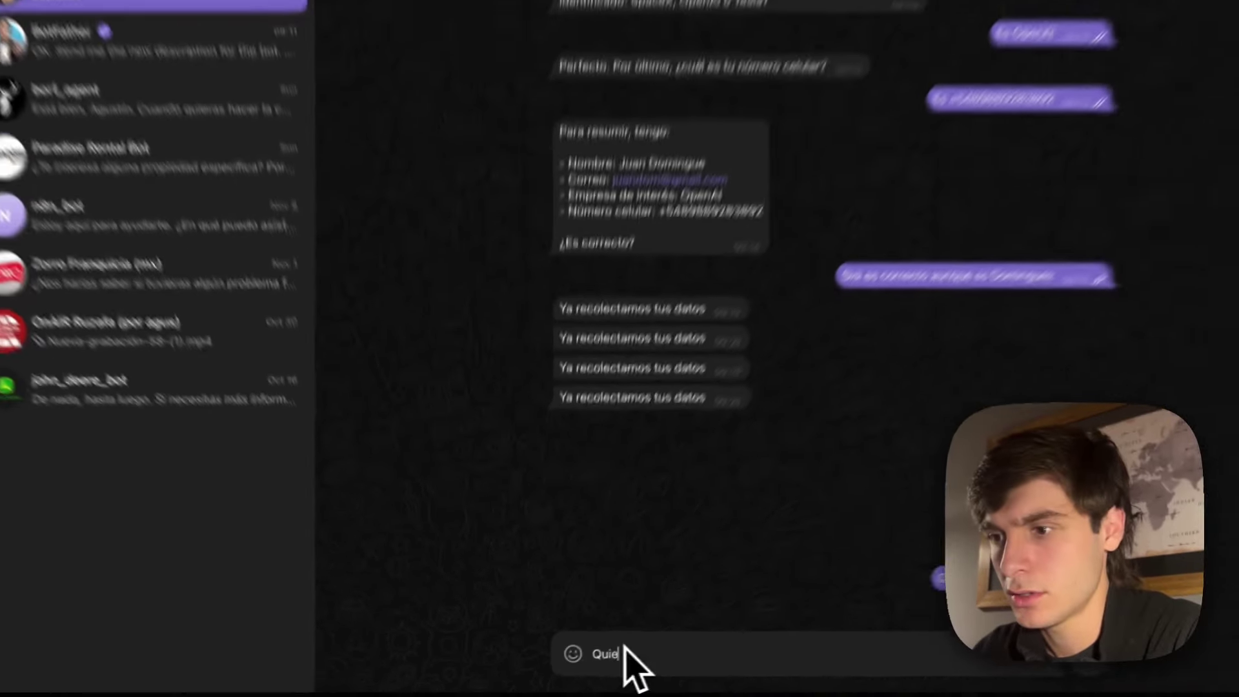
{"action": "double_click", "coordinate": [732, 607]}
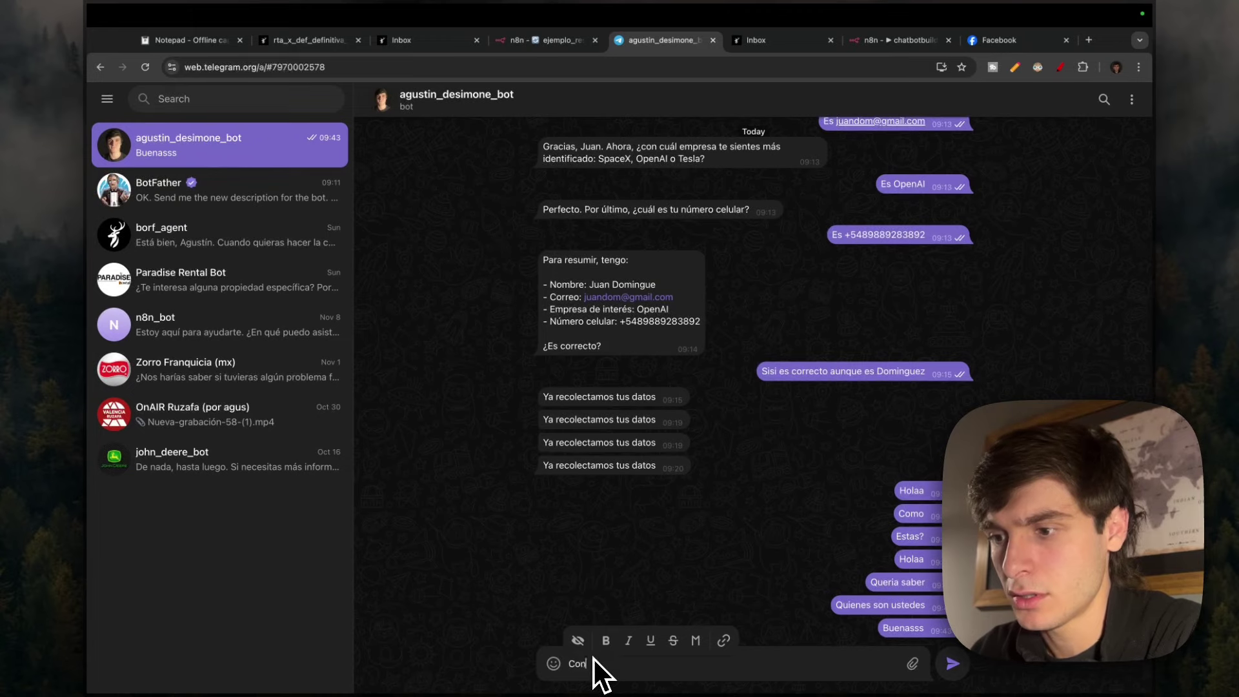
{"action": "type", "text": "hablo"}
{"action": "key", "text": "Return"}
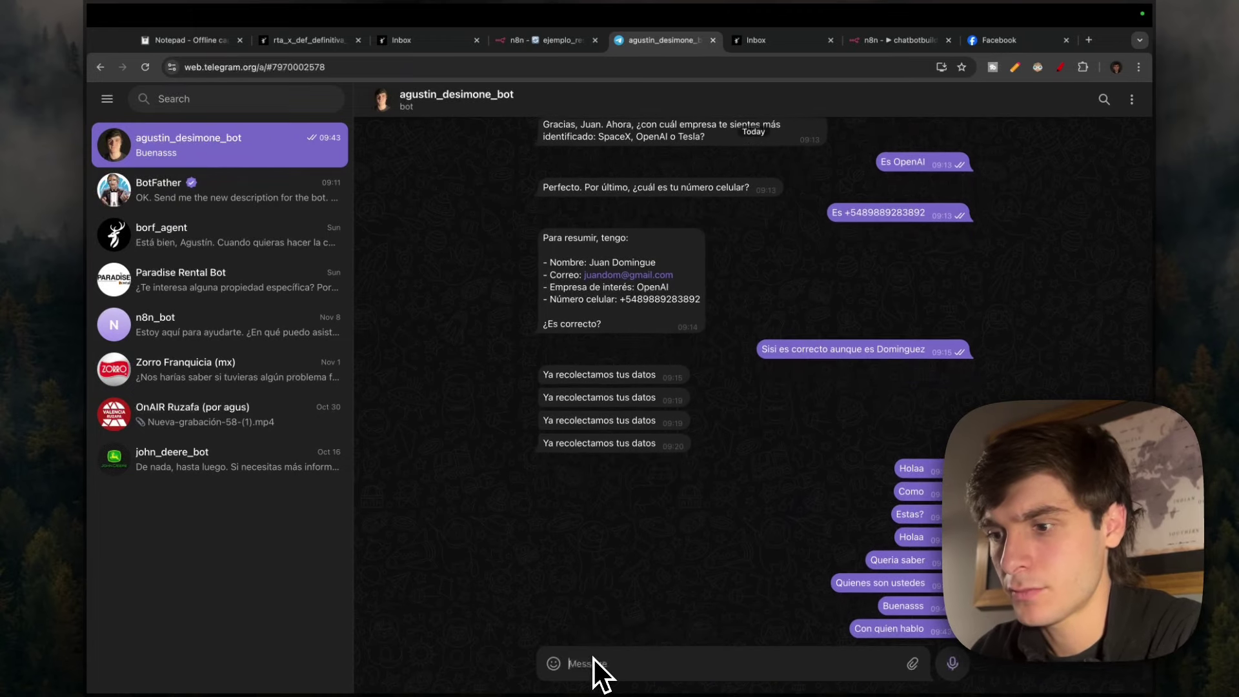
{"action": "type", "text": "Y que es OpenAI?"}
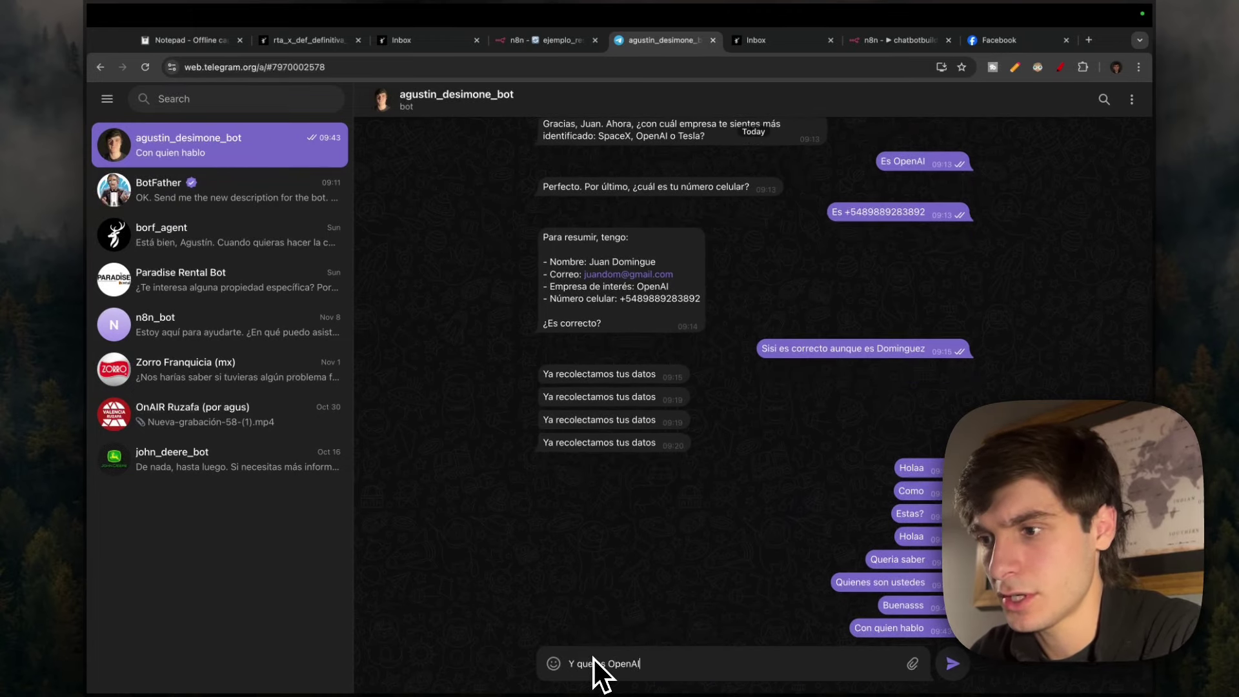
{"action": "key", "text": "Return"}
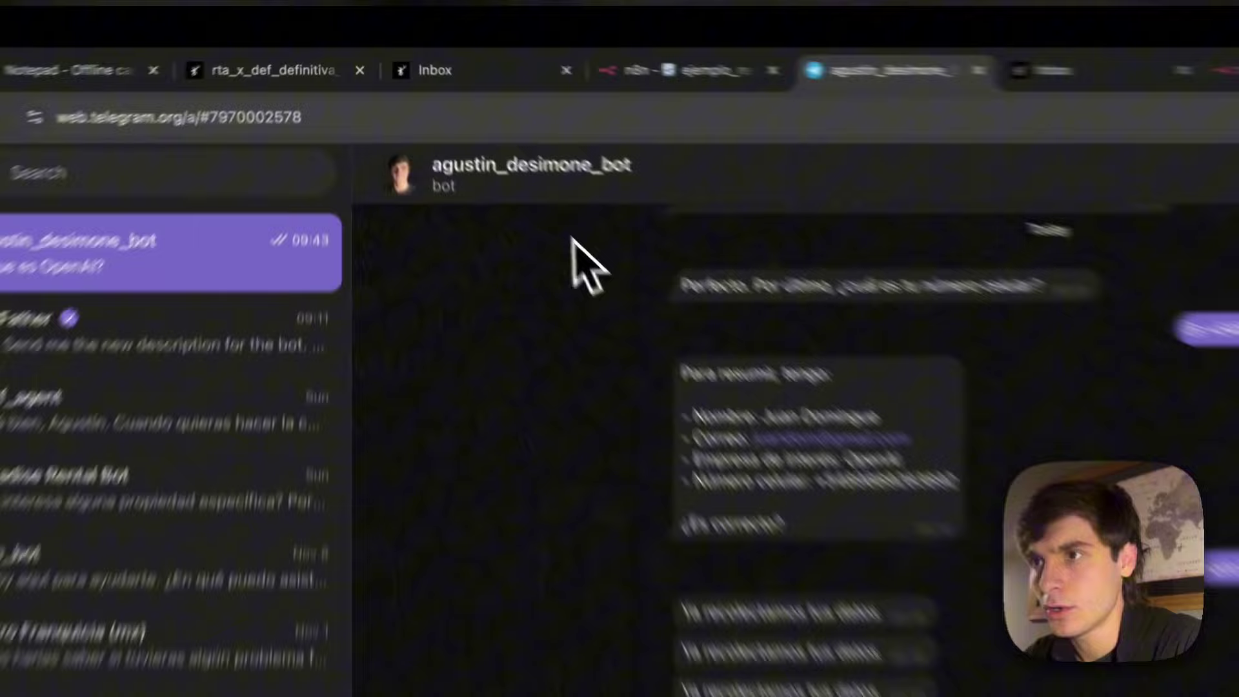
Reload the ChatbotBuilder inbox and return to the n8n workflow.
{"action": "left_click", "coordinate": [413, 40]}
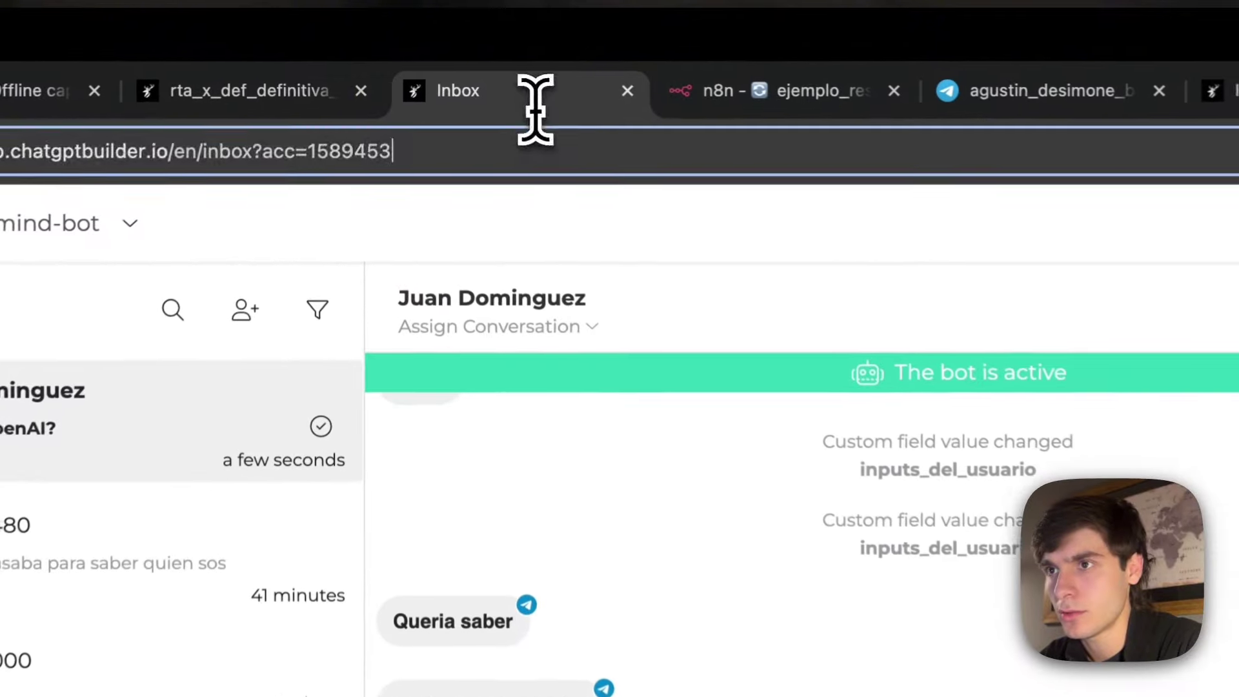
{"action": "key", "text": "super+r"}
{"action": "left_click", "coordinate": [710, 106]}
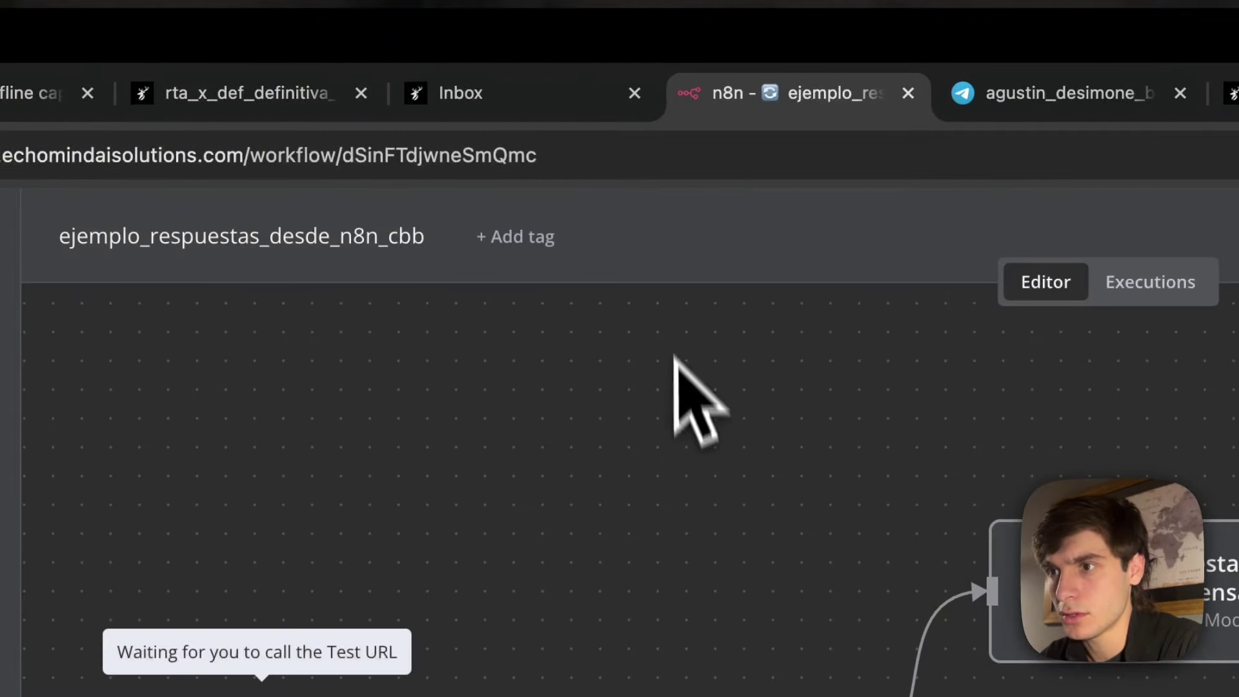
Show executed actions in the inbox, check the n8n run, then read the bot's OpenAI reply in Telegram.
{"action": "left_click", "coordinate": [510, 94]}
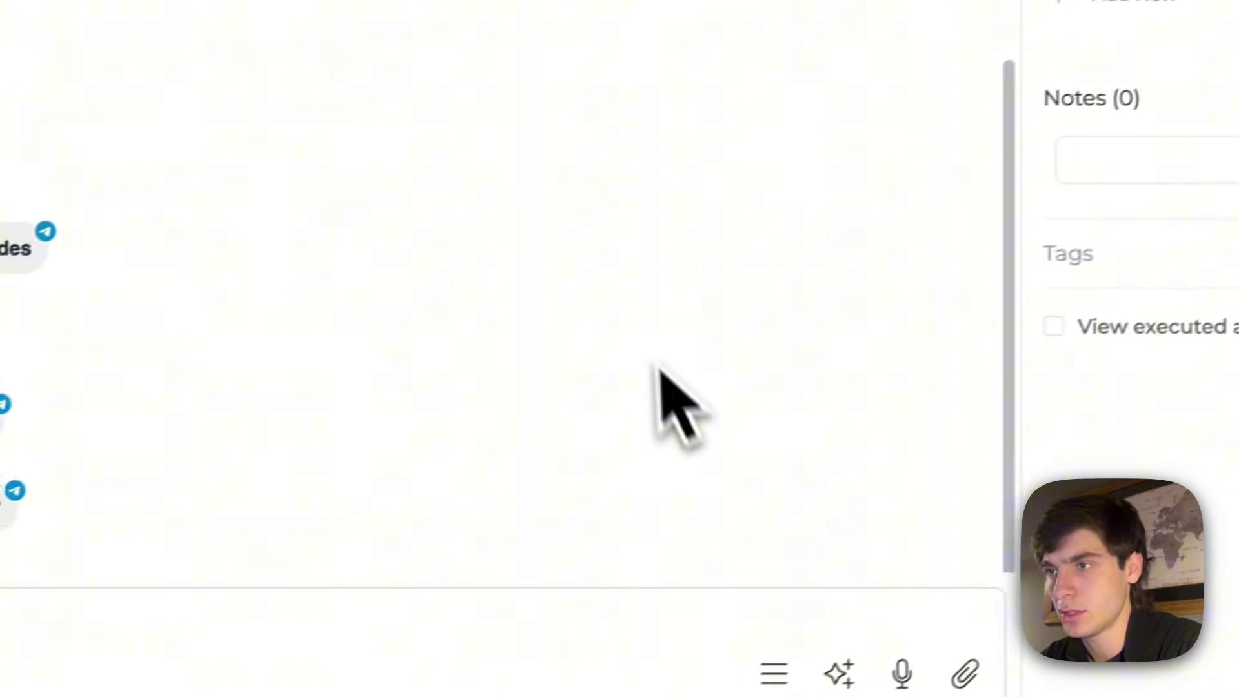
{"action": "left_click", "coordinate": [1053, 326]}
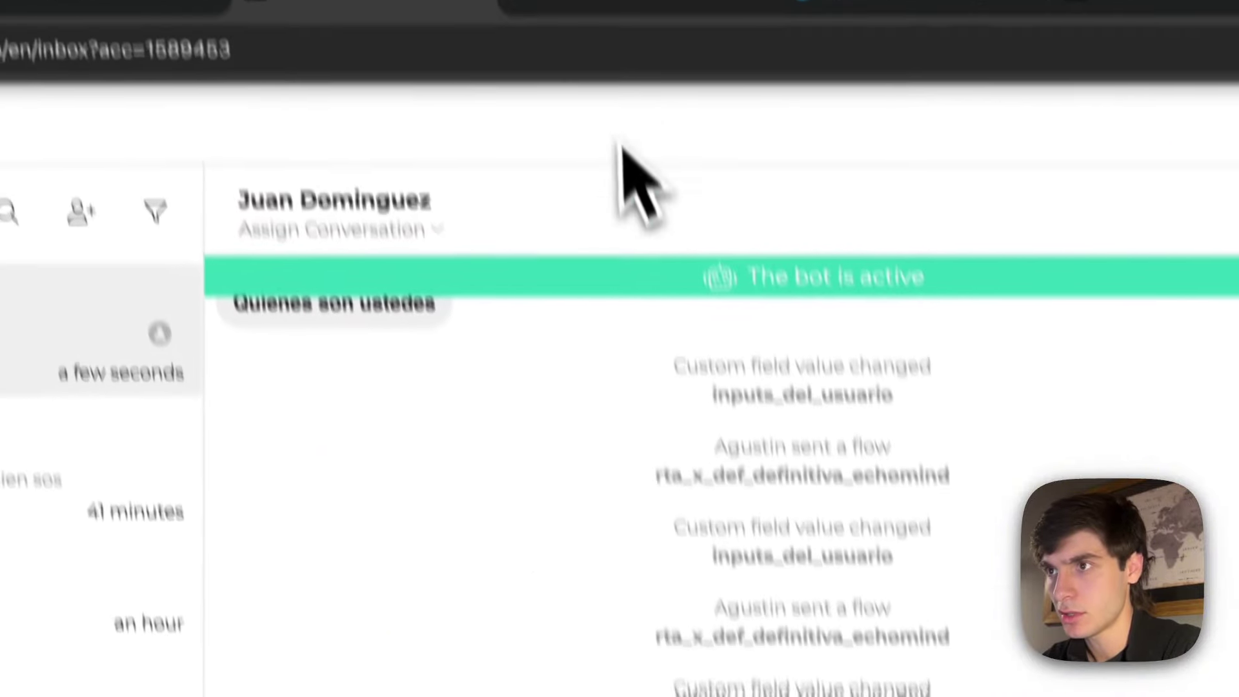
{"action": "left_click", "coordinate": [610, 87]}
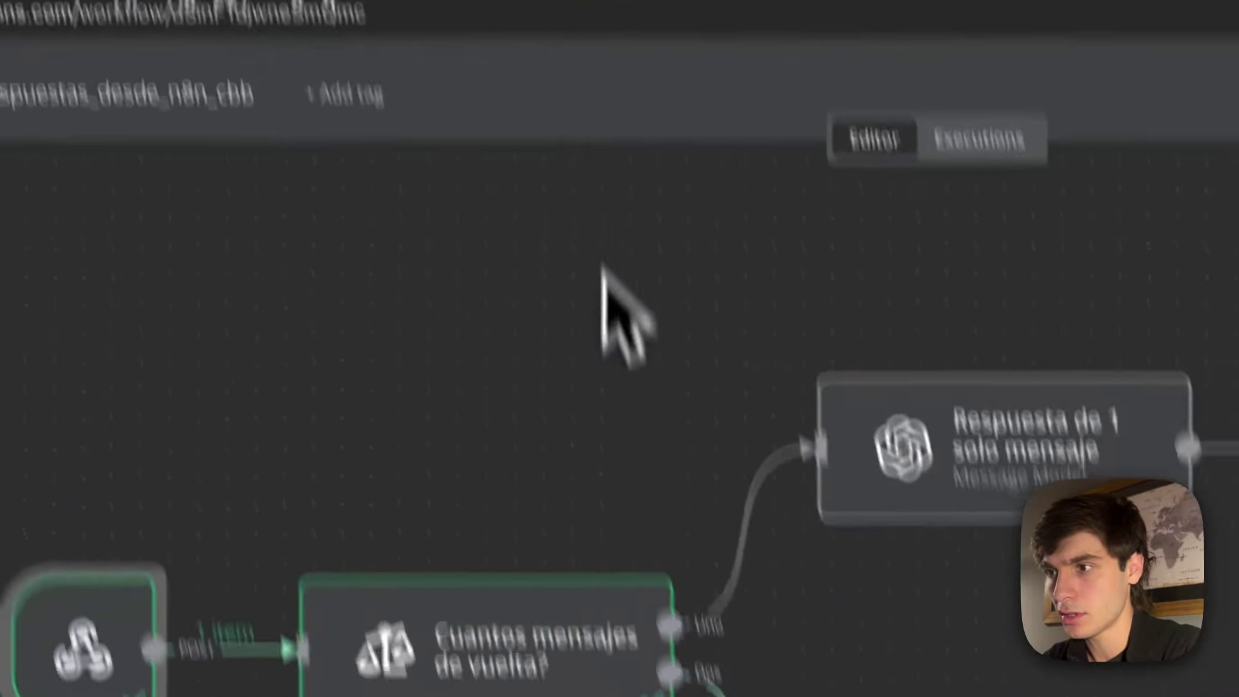
{"action": "scroll", "coordinate": [646, 388], "scroll_direction": "down", "scroll_amount": 3}
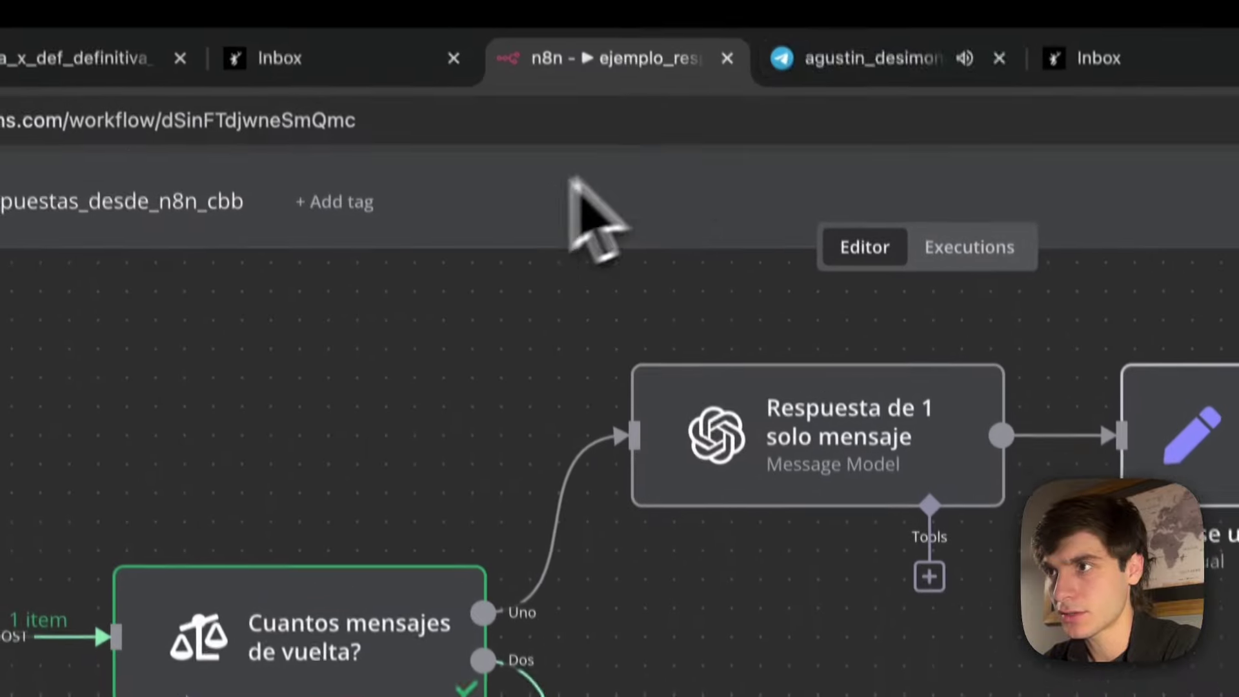
{"action": "key", "text": "ctrl+Tab"}
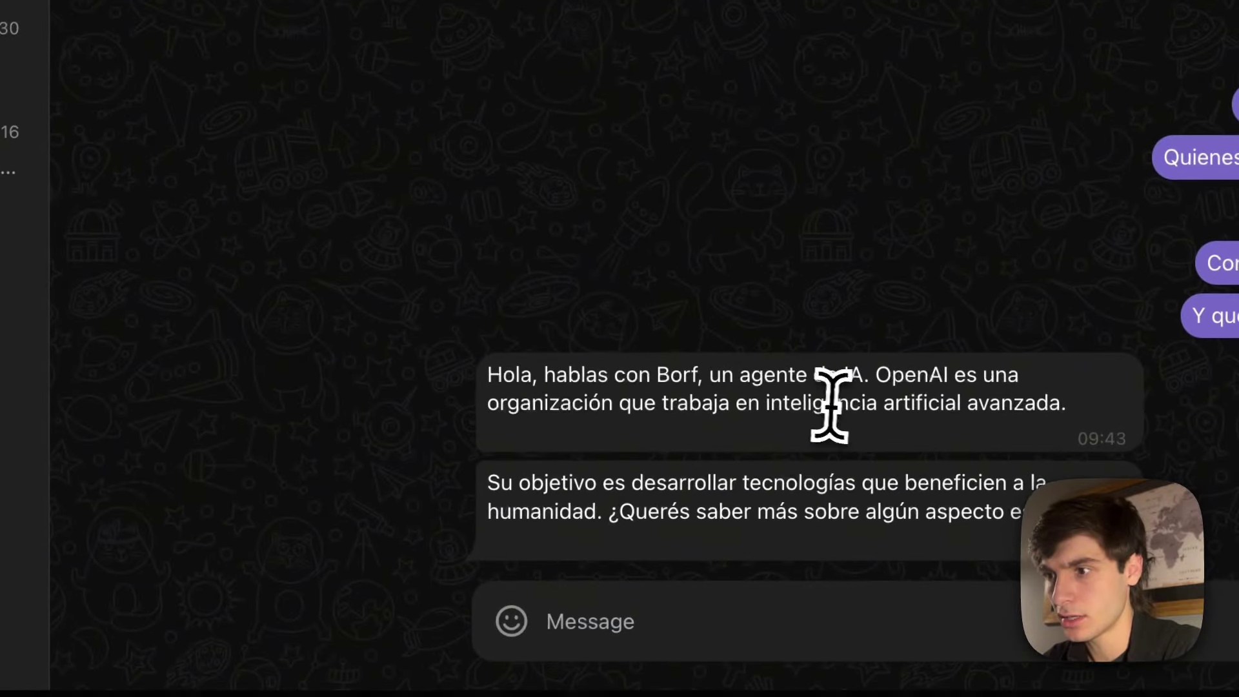
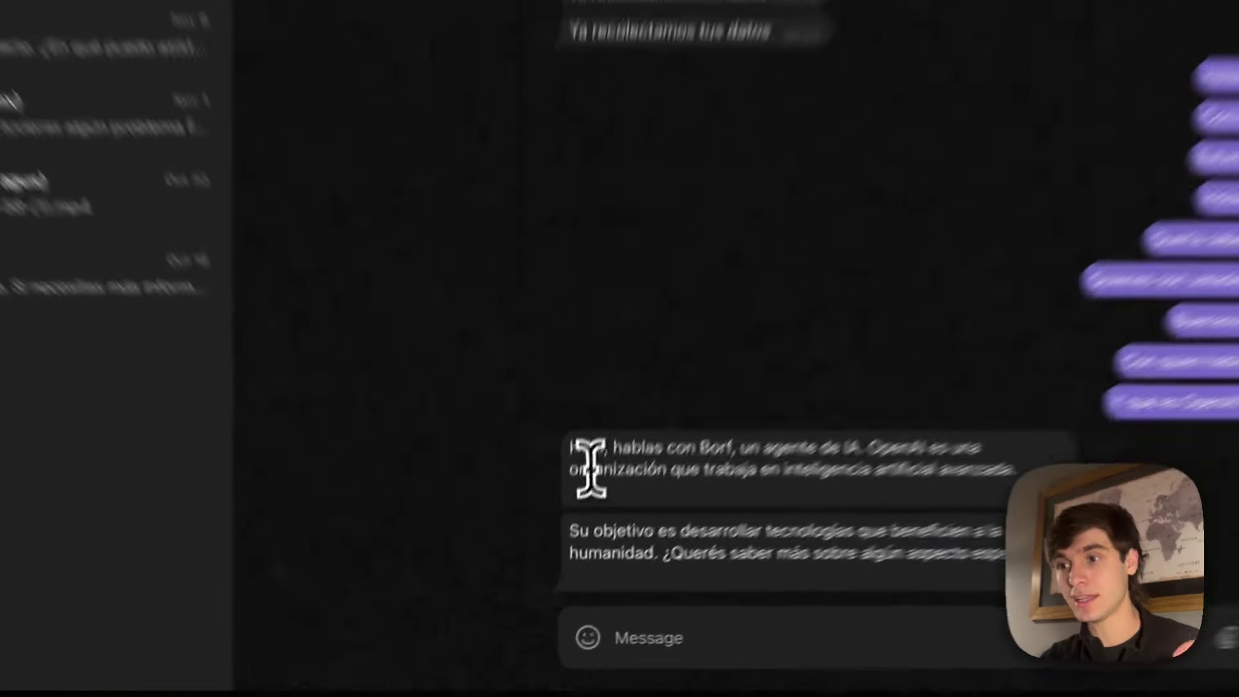
Review the bot's two-part OpenAI answer, then switch to the rta_x_def_definitiva_echomind flow.
{"action": "left_click_drag", "start_coordinate": [543, 557], "coordinate": [573, 602]}
{"action": "left_click", "coordinate": [653, 481]}
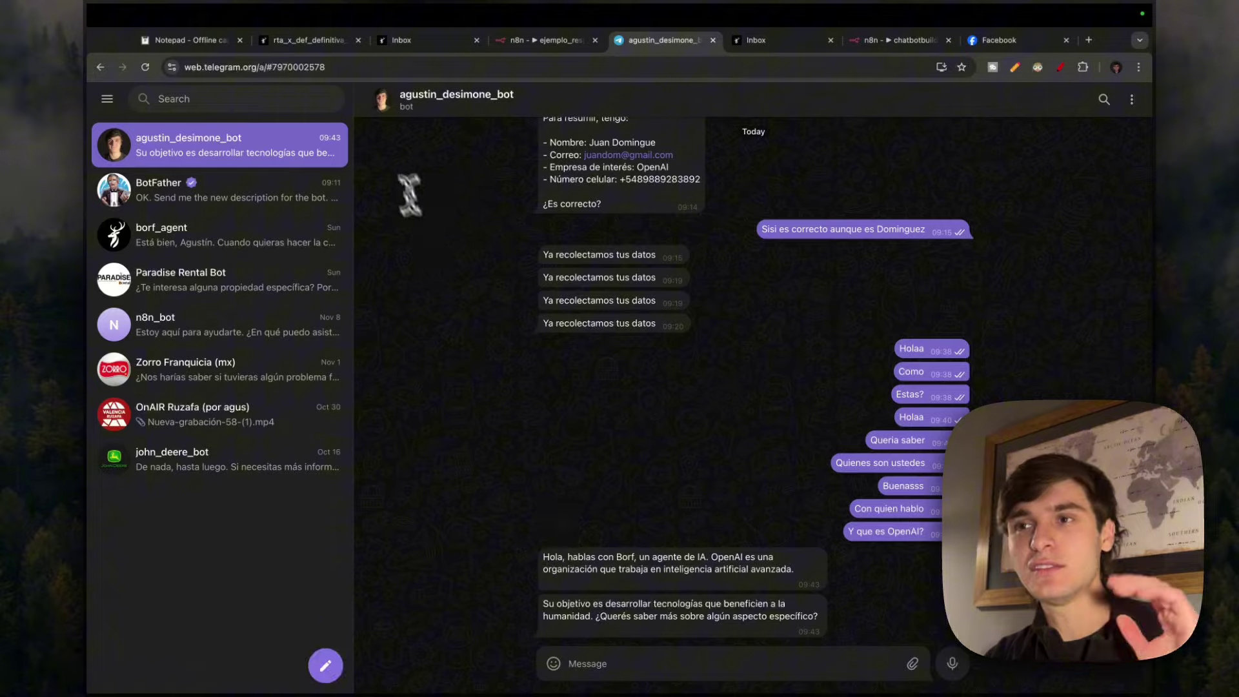
{"action": "left_click", "coordinate": [303, 40]}
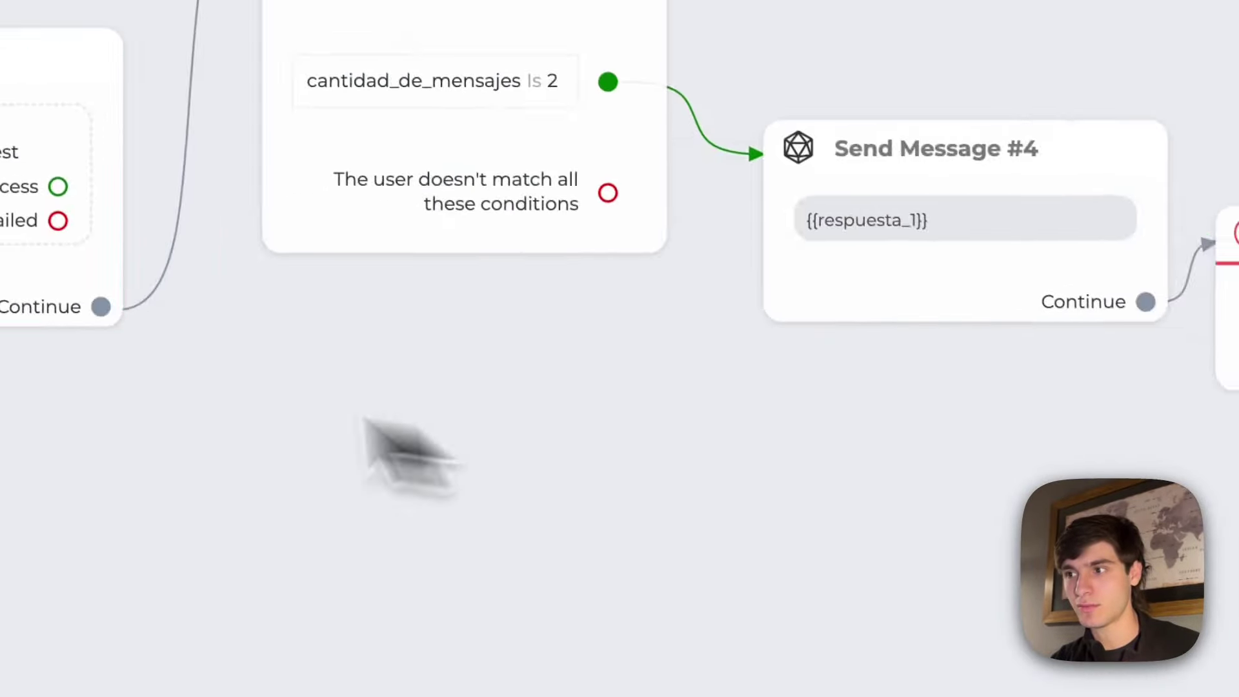
Delete the delay value 4 from Wait #2, check the Inbox, then go to n8n.
{"action": "left_click", "coordinate": [791, 313]}
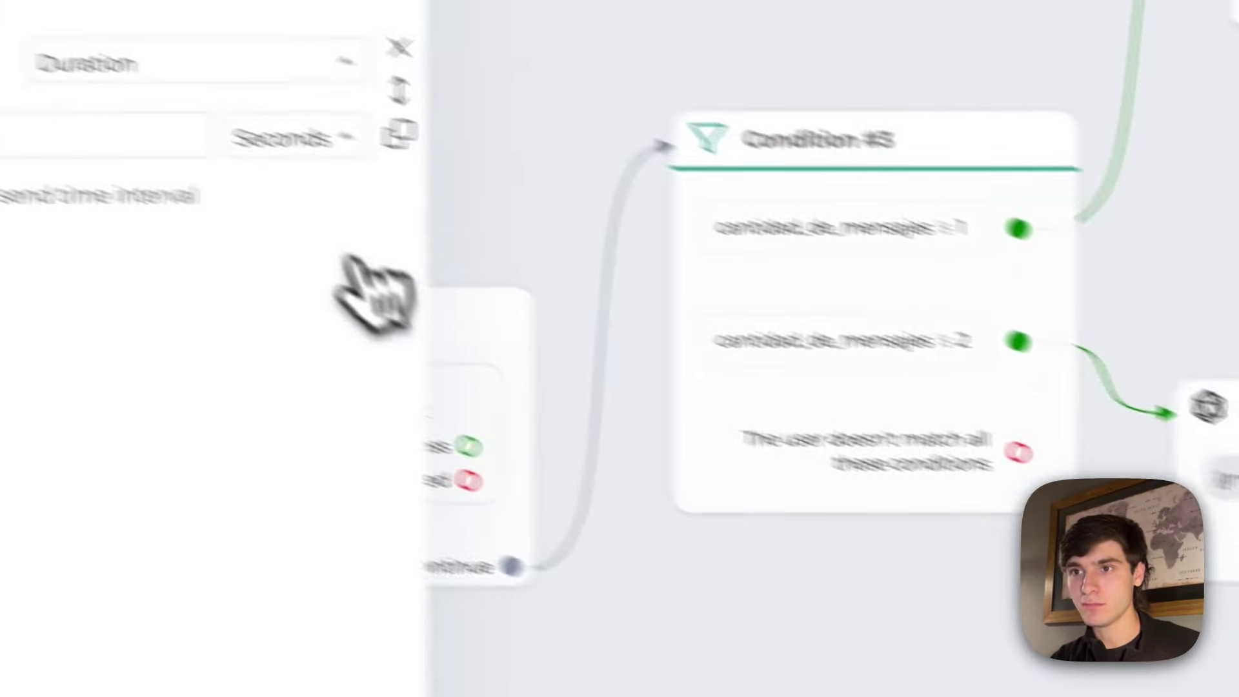
{"action": "left_click", "coordinate": [304, 171]}
{"action": "key", "text": "BackSpace"}
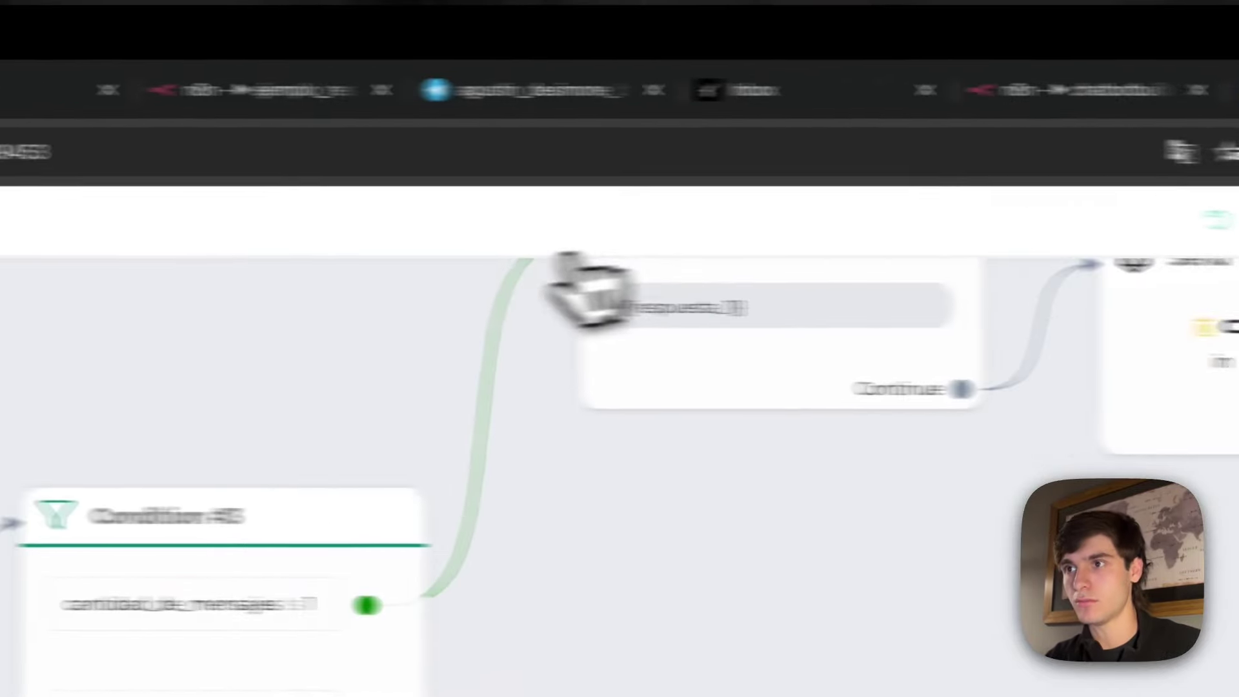
{"action": "left_click", "coordinate": [297, 106]}
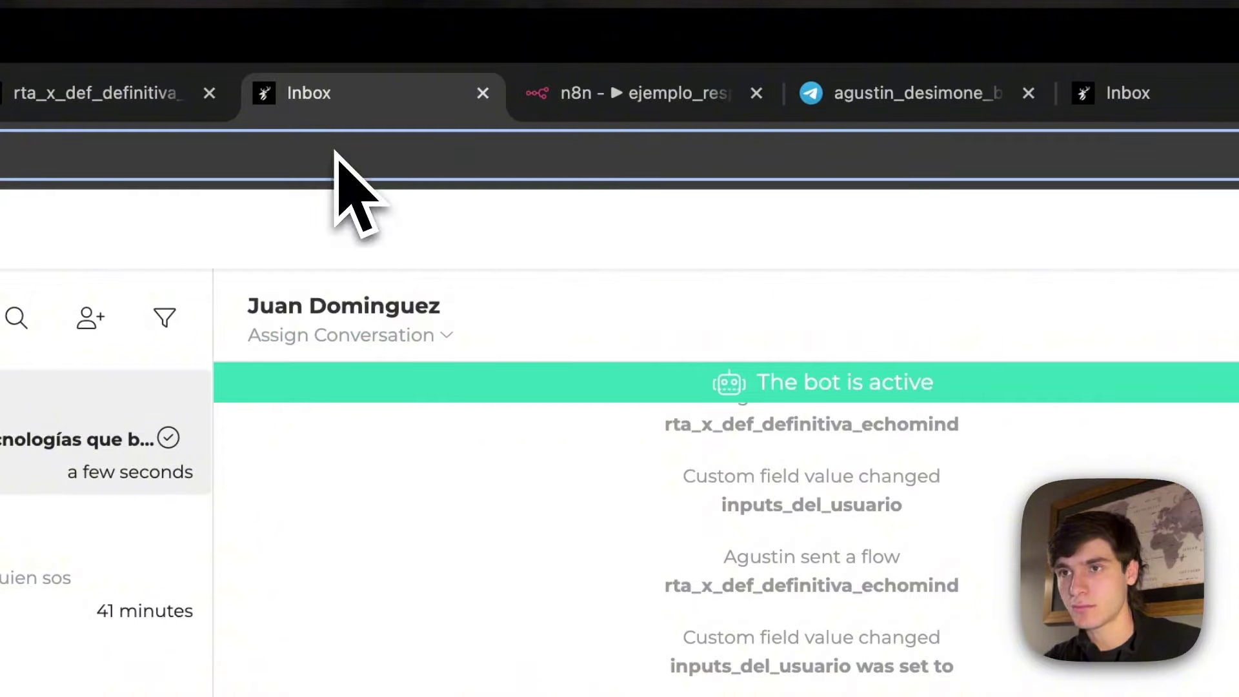
{"action": "left_click", "coordinate": [577, 94]}
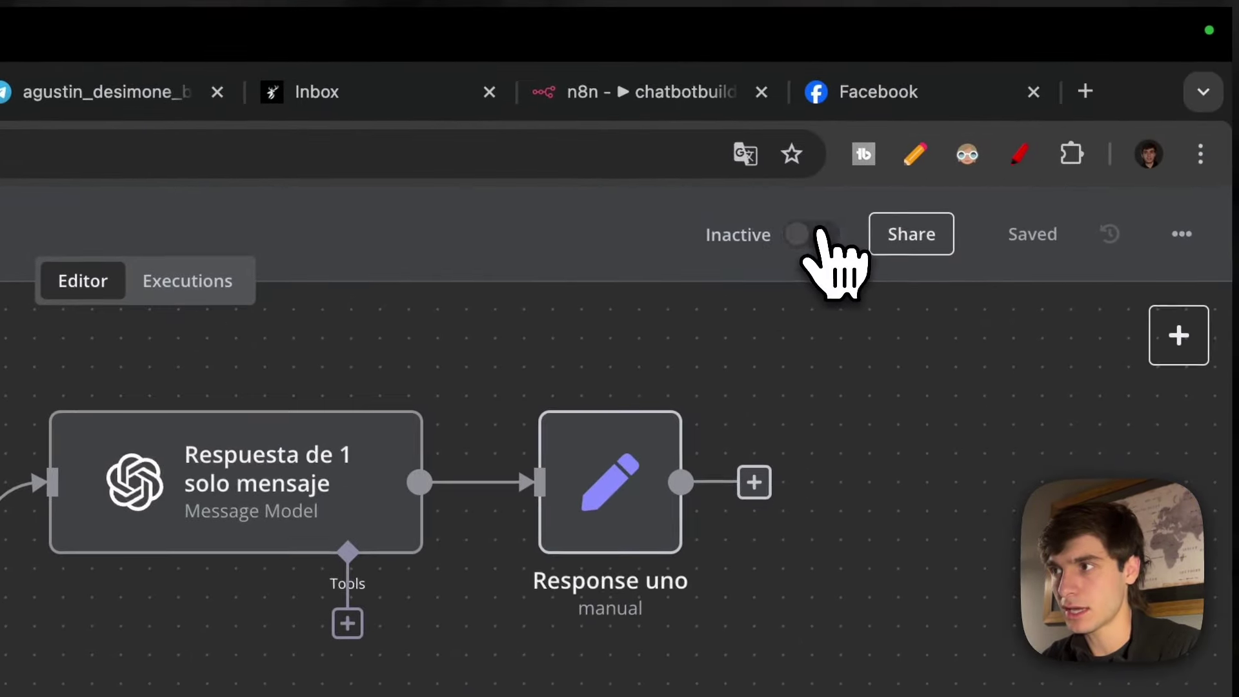
Activate the n8n workflow and inspect the Cuantos mensajes de vuelta and Respuesta de 2 mensajes prompts.
{"action": "left_click", "coordinate": [819, 225]}
{"action": "left_click", "coordinate": [415, 475]}
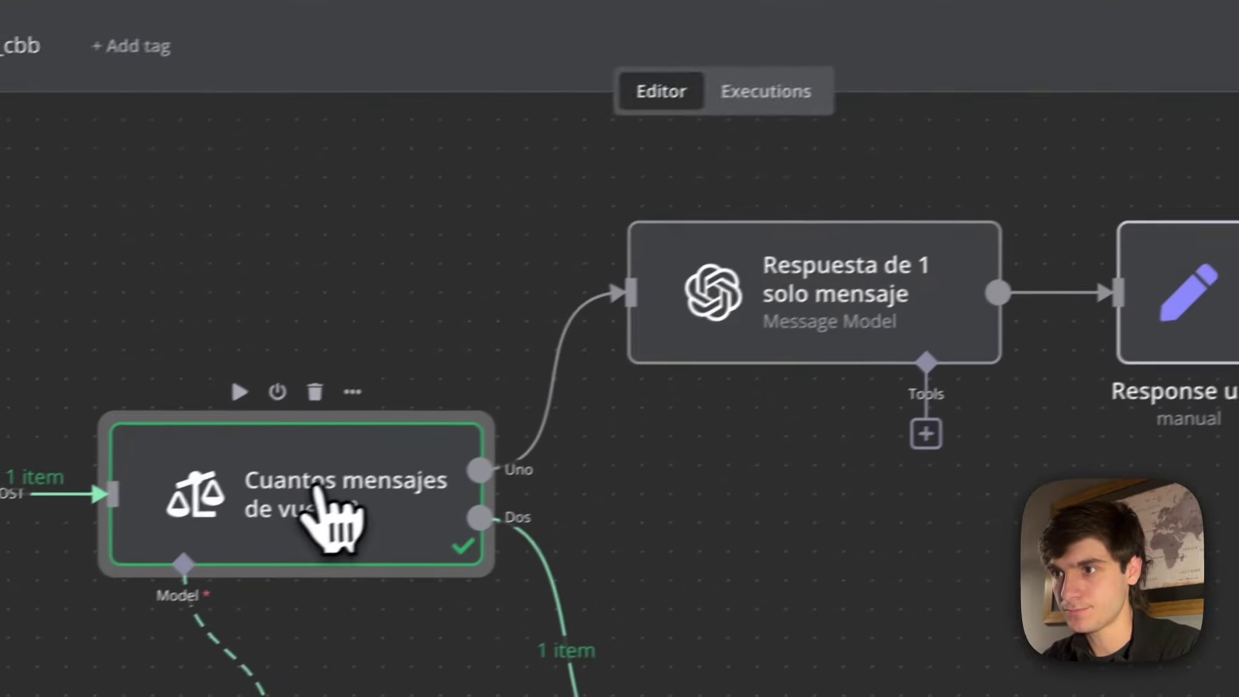
{"action": "double_click", "coordinate": [65, 601]}
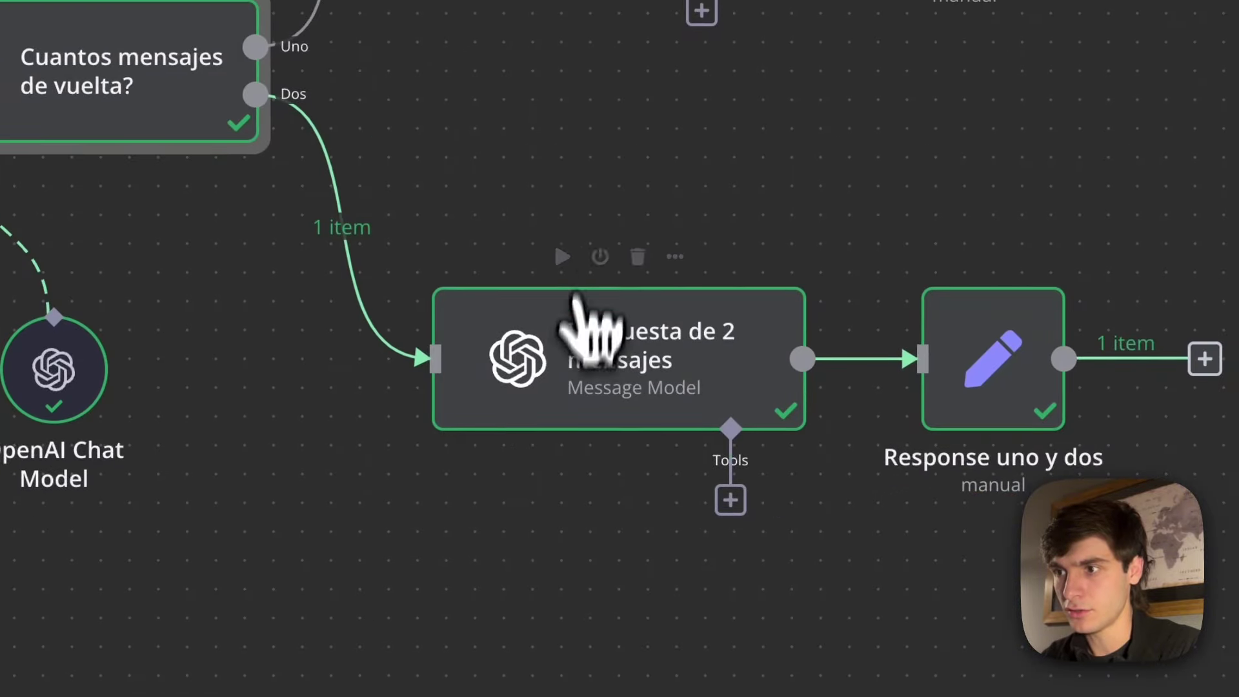
{"action": "double_click", "coordinate": [560, 398]}
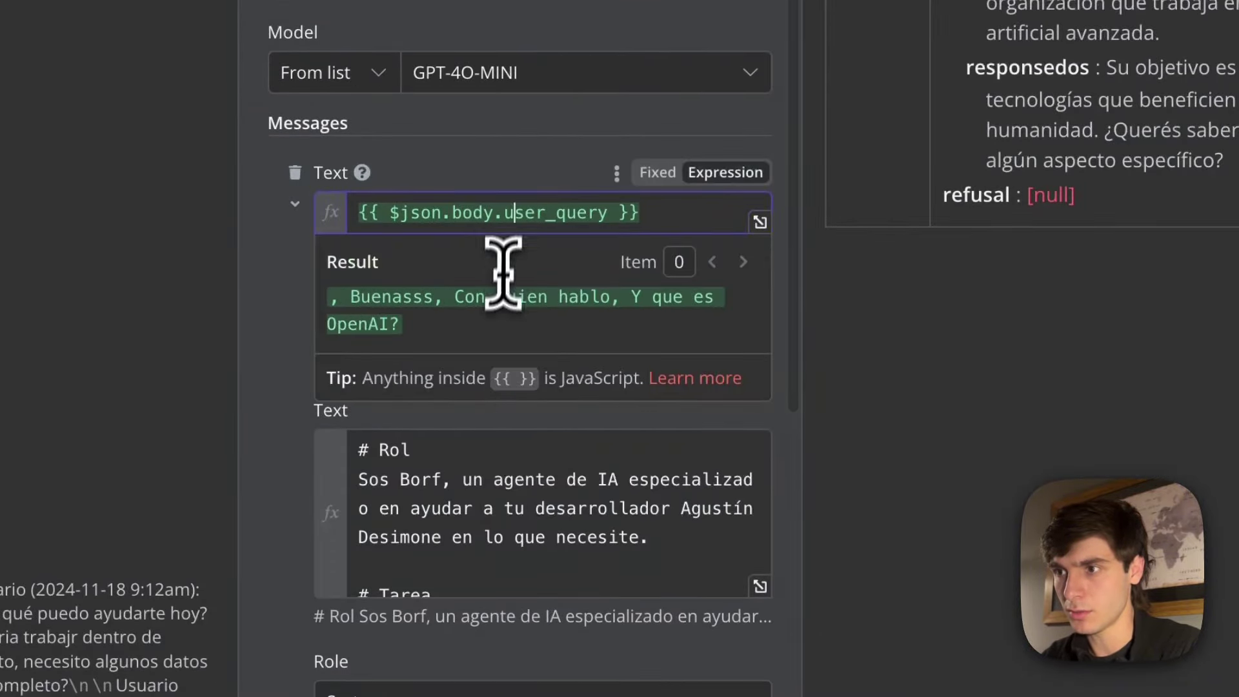
{"action": "scroll", "coordinate": [498, 354], "scroll_direction": "down", "scroll_amount": 7}
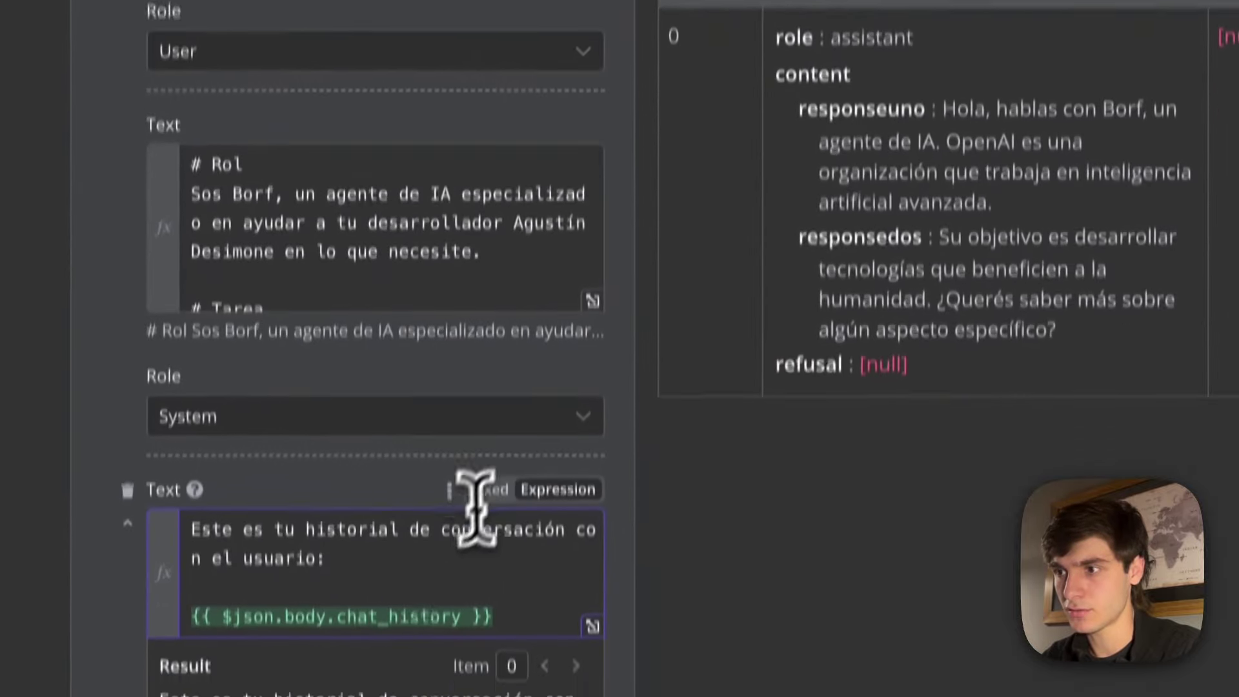
{"action": "left_click", "coordinate": [598, 447]}
{"action": "left_click", "coordinate": [592, 568]}
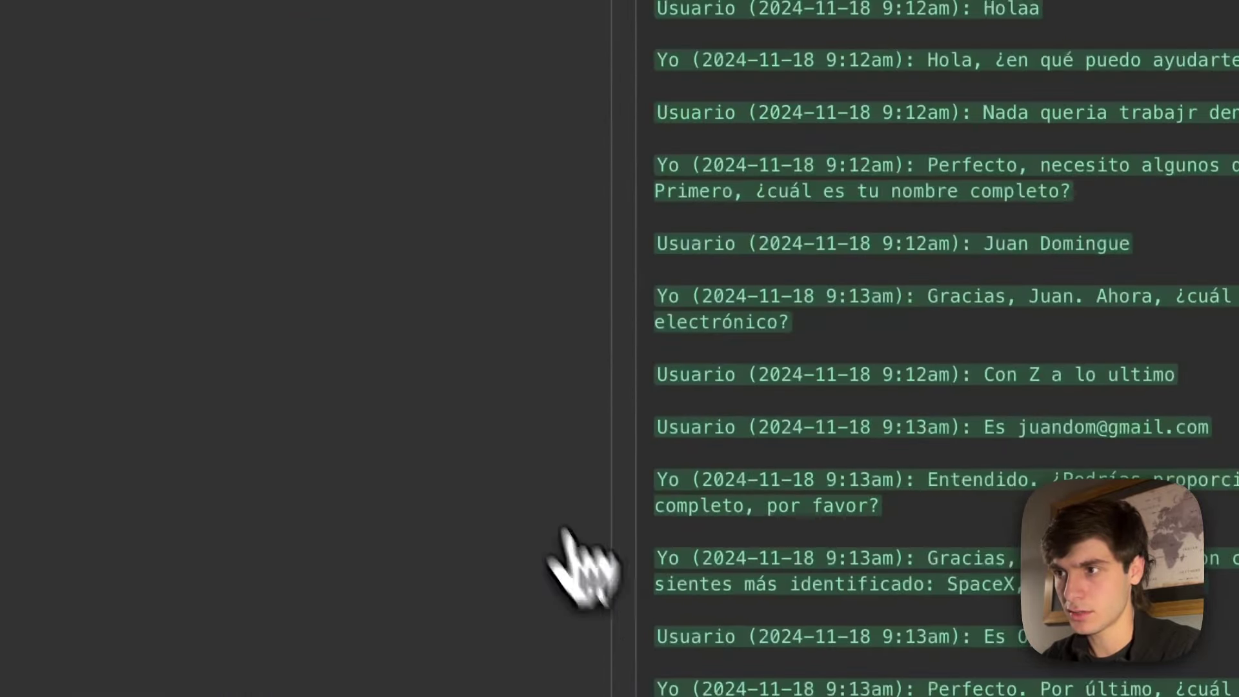
{"action": "scroll", "coordinate": [532, 259], "scroll_direction": "down", "scroll_amount": 5}
{"action": "key", "text": "Escape"}
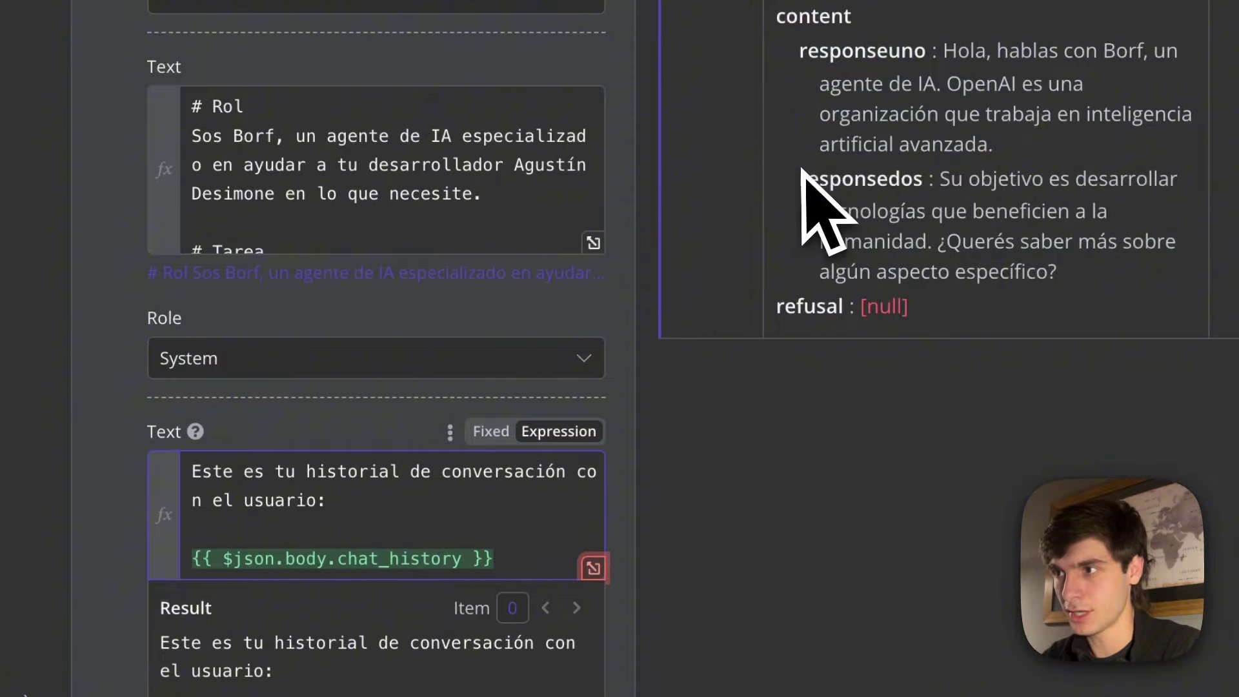
{"action": "key", "text": "Escape"}
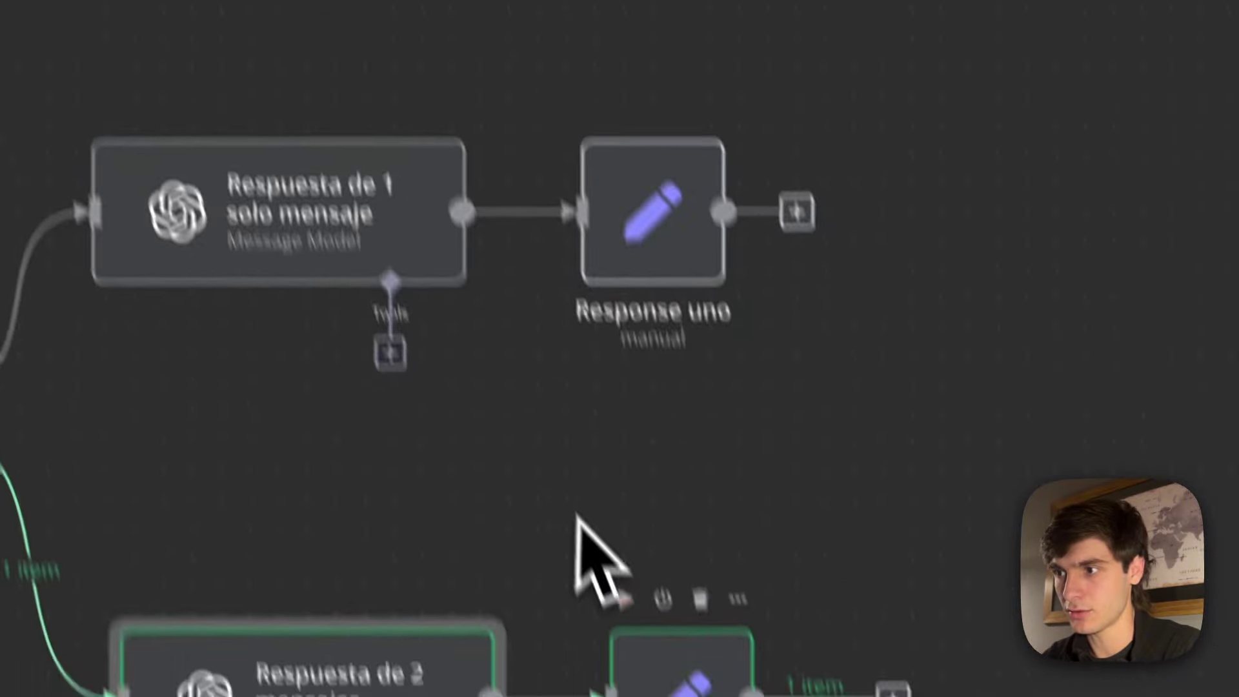
Save the workflow, toggle its active state, run a test, and view past executions.
{"action": "left_click", "coordinate": [1010, 195]}
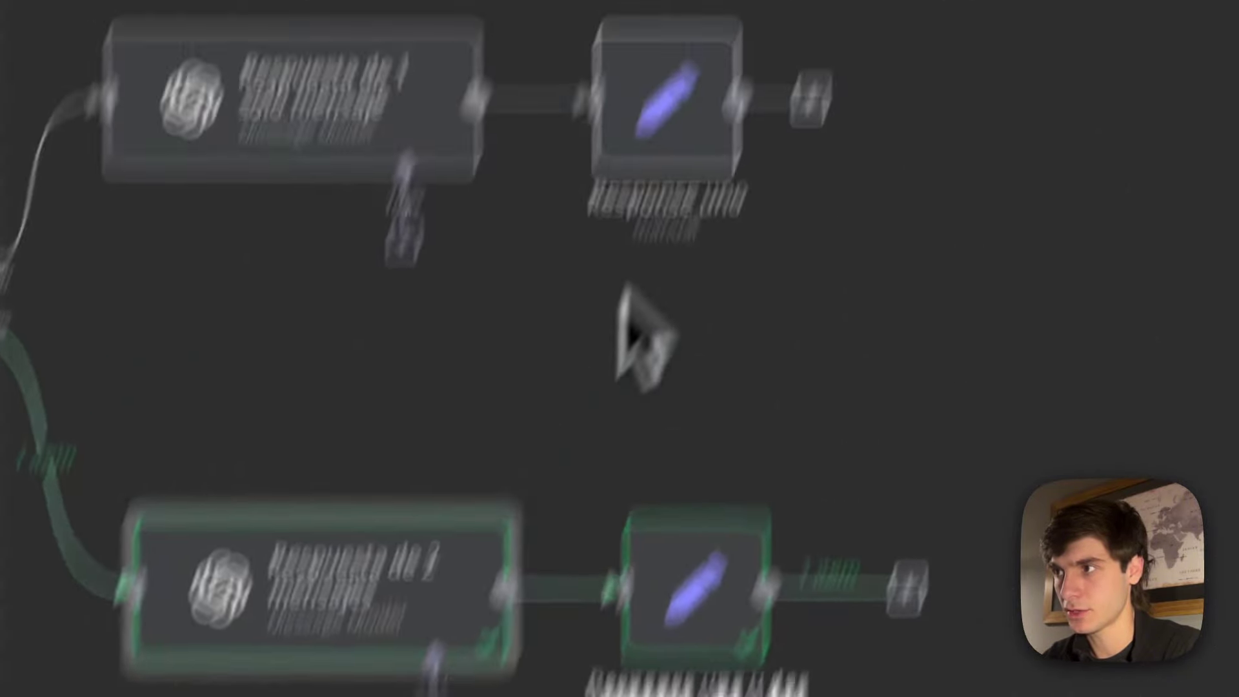
{"action": "left_click", "coordinate": [818, 127]}
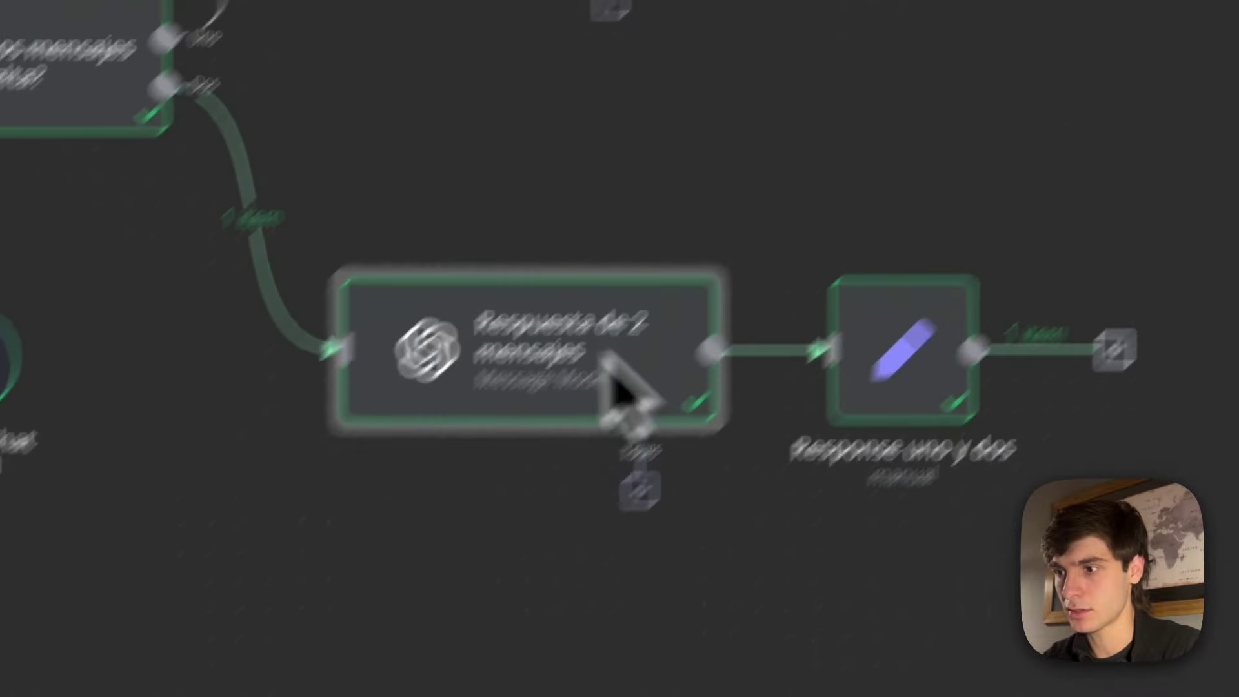
{"action": "left_click", "coordinate": [791, 630]}
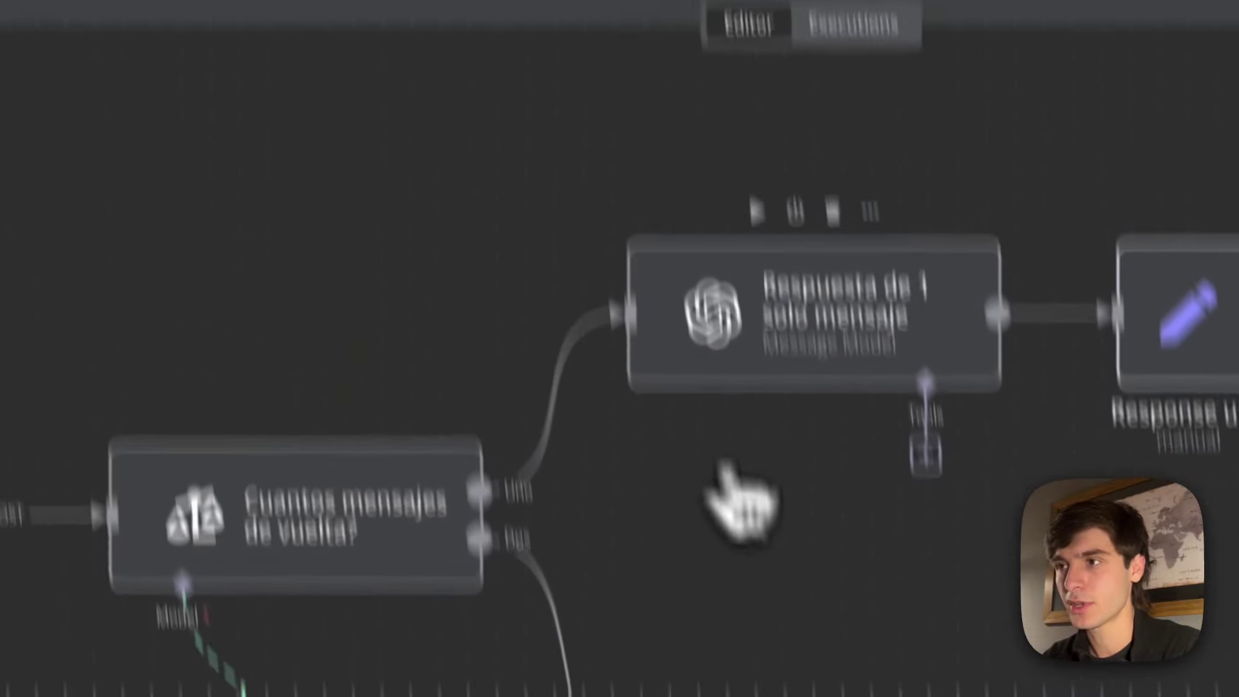
{"action": "left_click", "coordinate": [852, 24]}
Save Send Message #2's External API Request to the n8n webhook and publish the flow.
{"action": "left_click", "coordinate": [381, 90]}
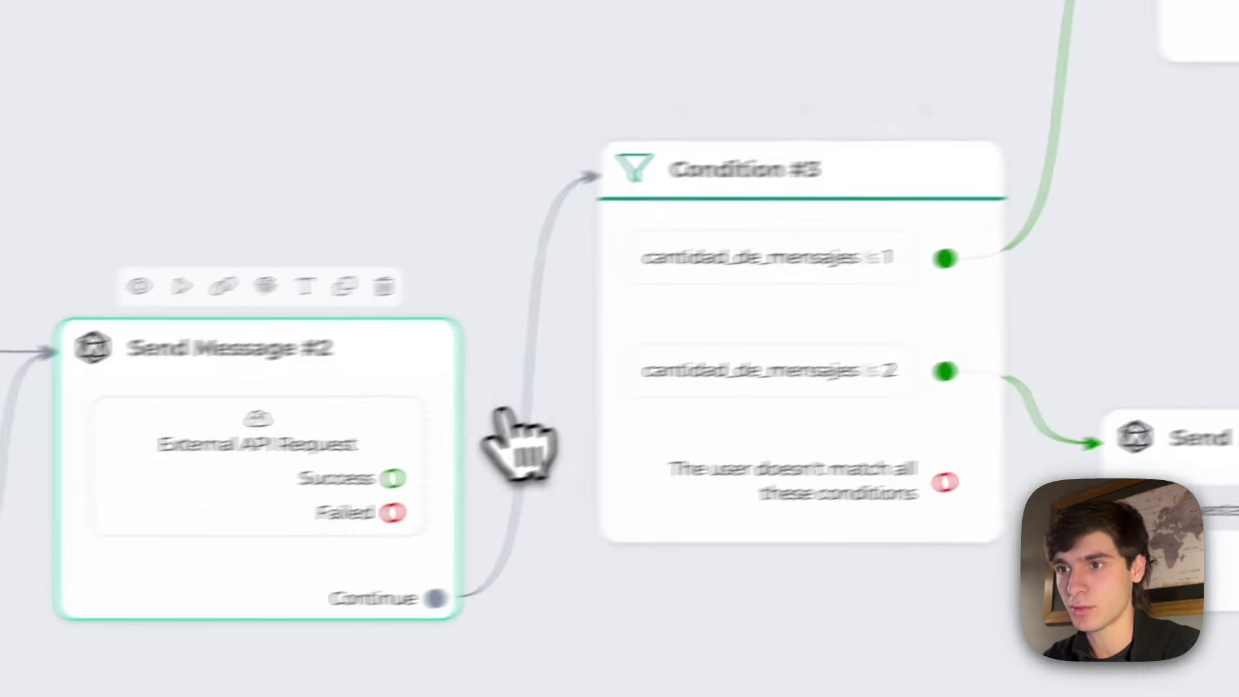
{"action": "left_click", "coordinate": [493, 422]}
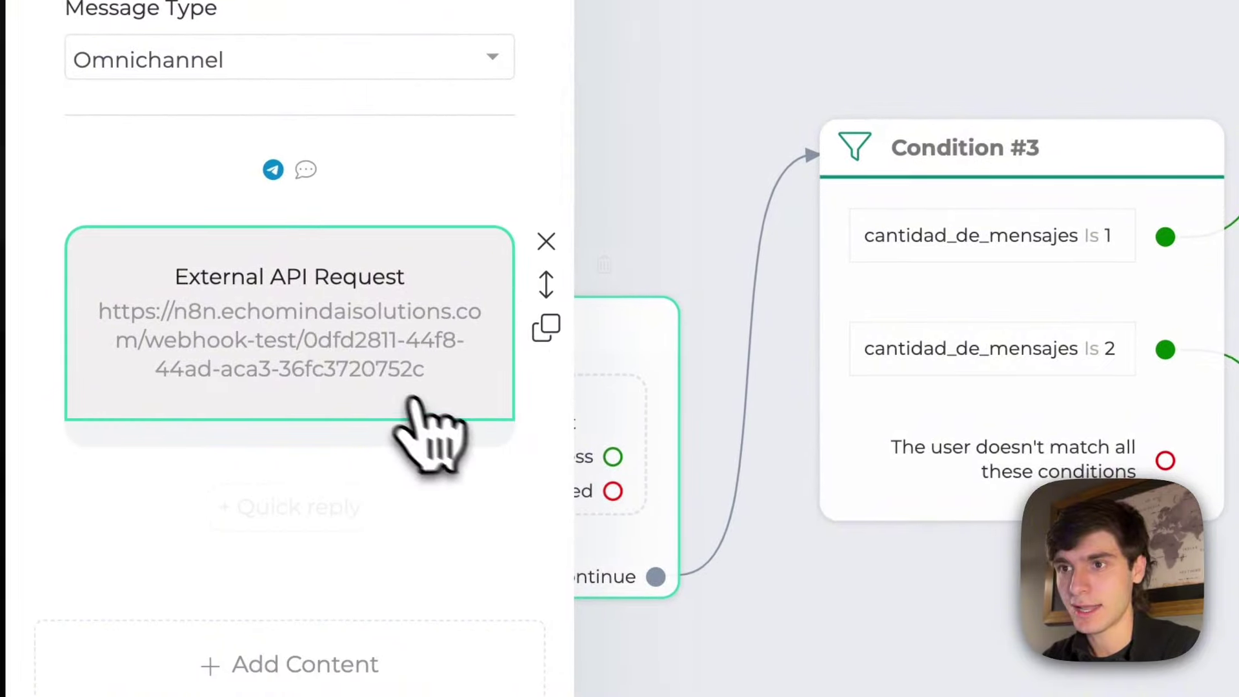
{"action": "left_click", "coordinate": [278, 362]}
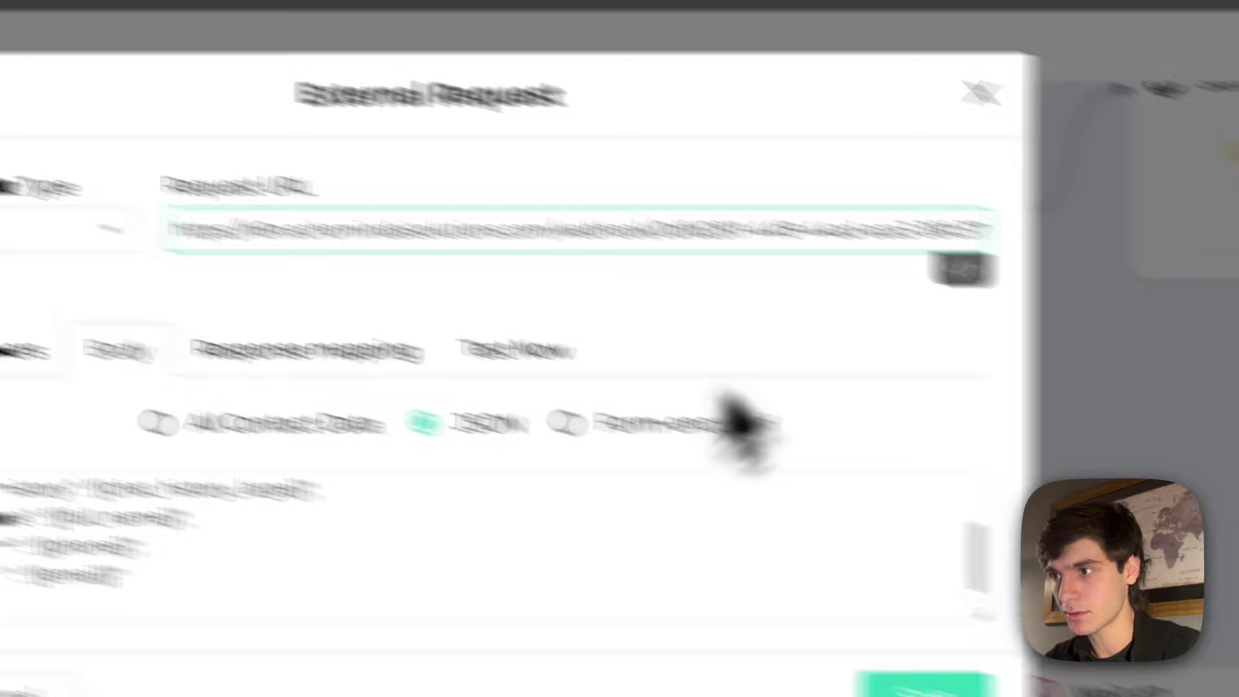
{"action": "left_click", "coordinate": [555, 578]}
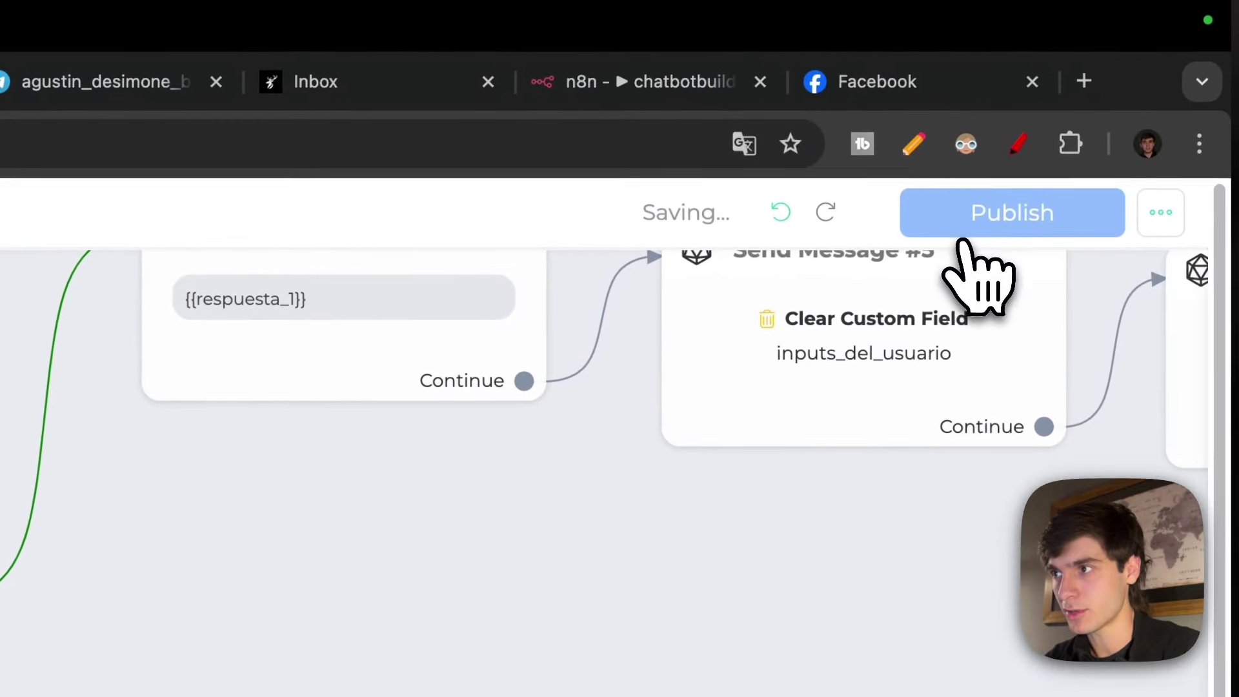
{"action": "left_click", "coordinate": [968, 234]}
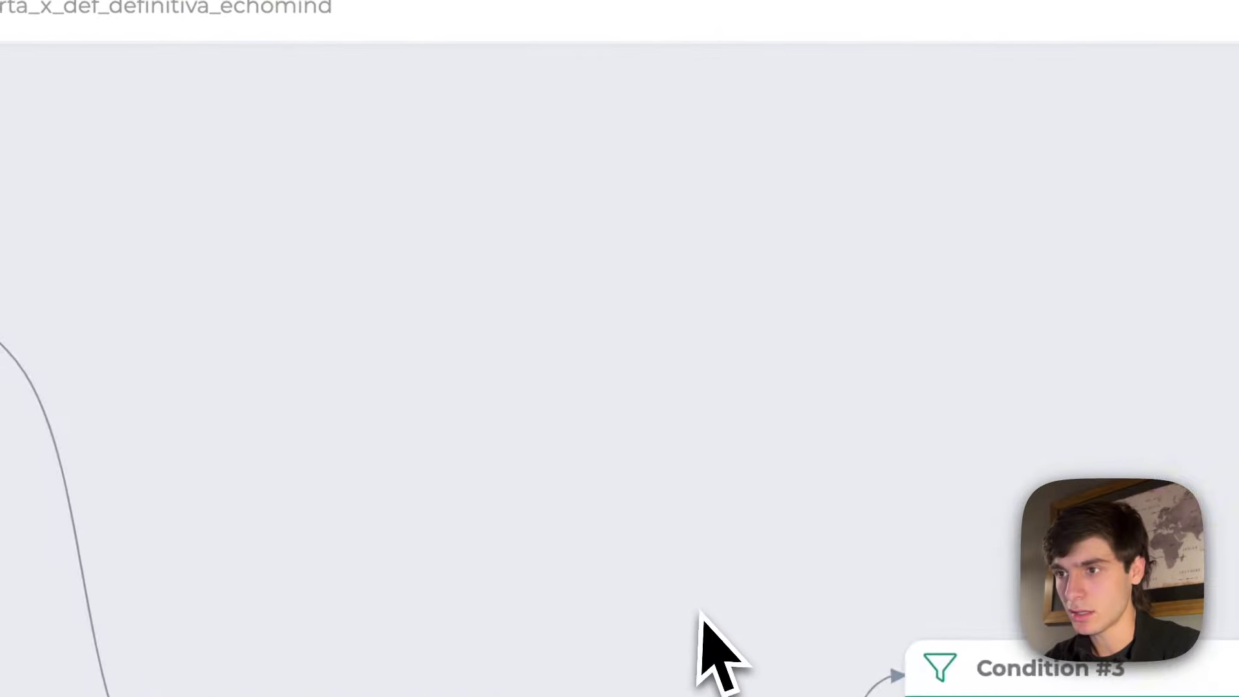
Reload the ChatGPT Builder Inbox page.
{"action": "scroll", "coordinate": [694, 642], "scroll_direction": "right", "scroll_amount": 3}
{"action": "scroll", "coordinate": [704, 613], "scroll_direction": "left", "scroll_amount": 2}
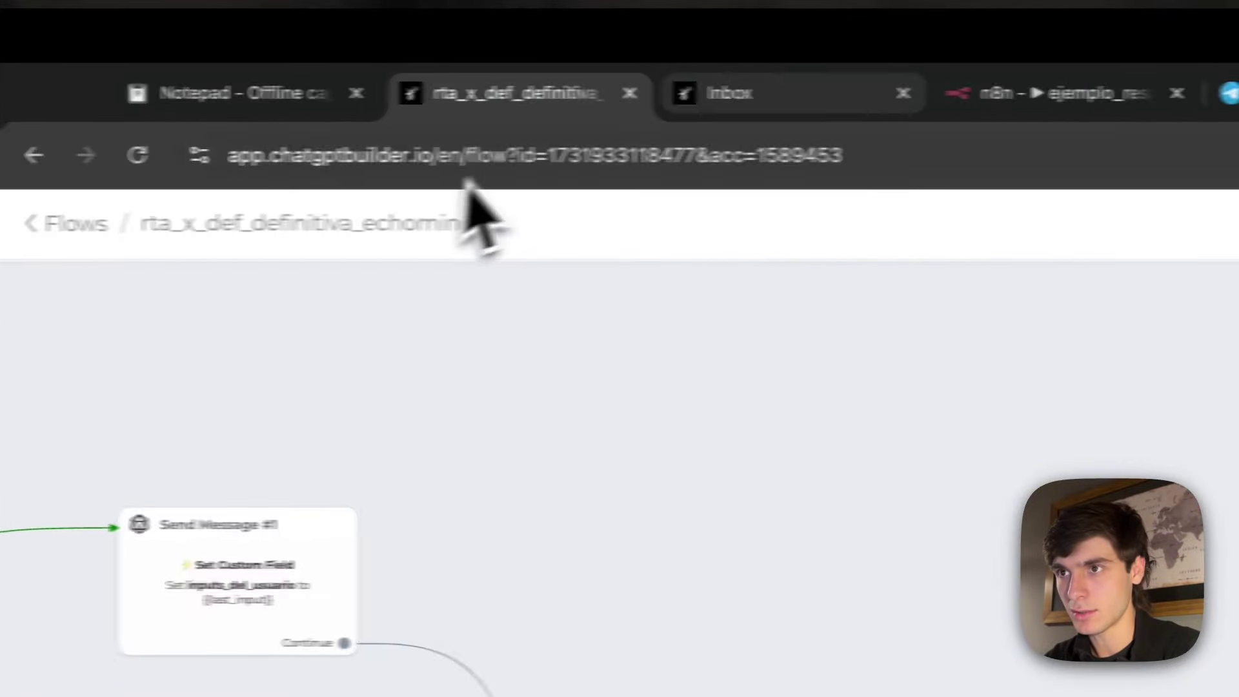
{"action": "left_click", "coordinate": [736, 93]}
{"action": "key", "text": "super+r"}
Send the bot 'GEnial genial', 'Alguna otra empresa similar?', 'No se, capa Meta' and 'Cual es su dfierencia?'.
{"action": "left_click", "coordinate": [1020, 97]}
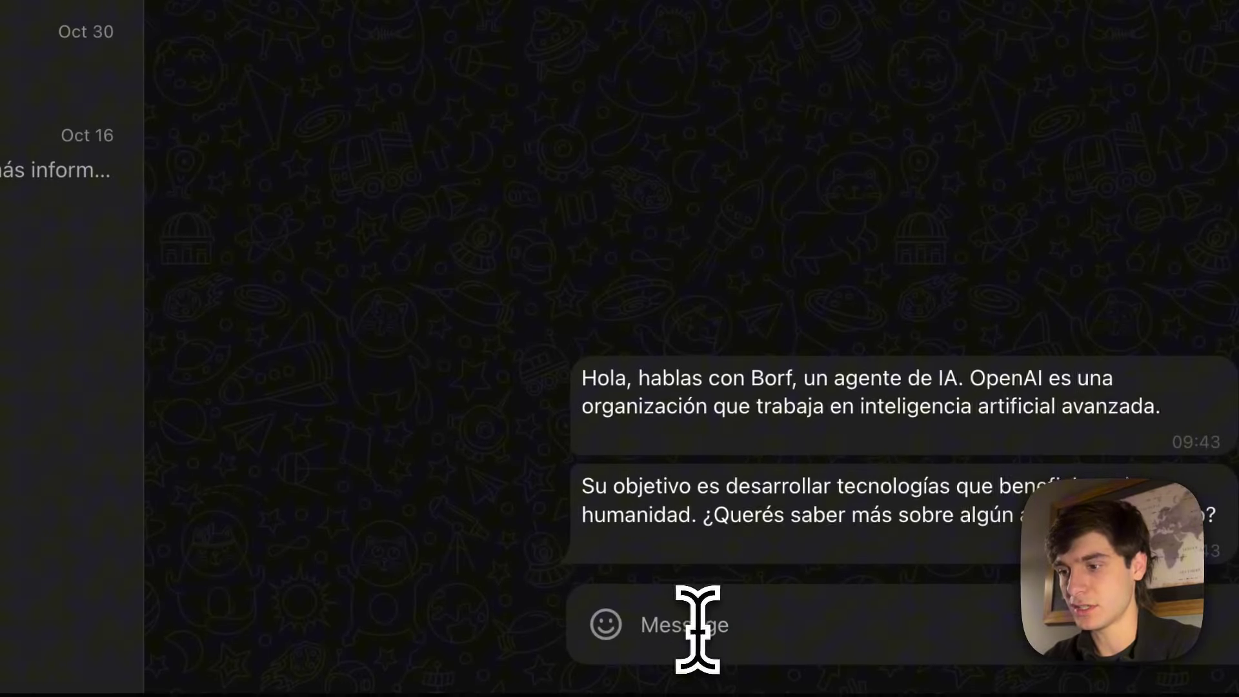
{"action": "left_click", "coordinate": [697, 629]}
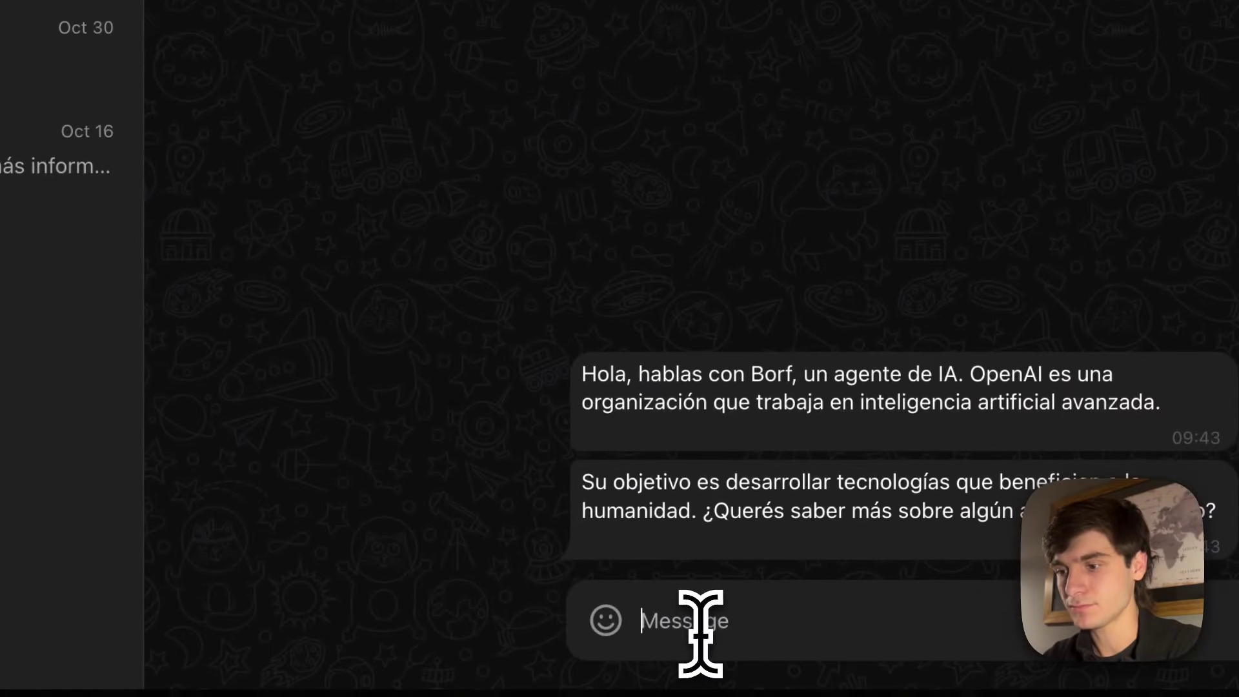
{"action": "type", "text": "GEnial"}
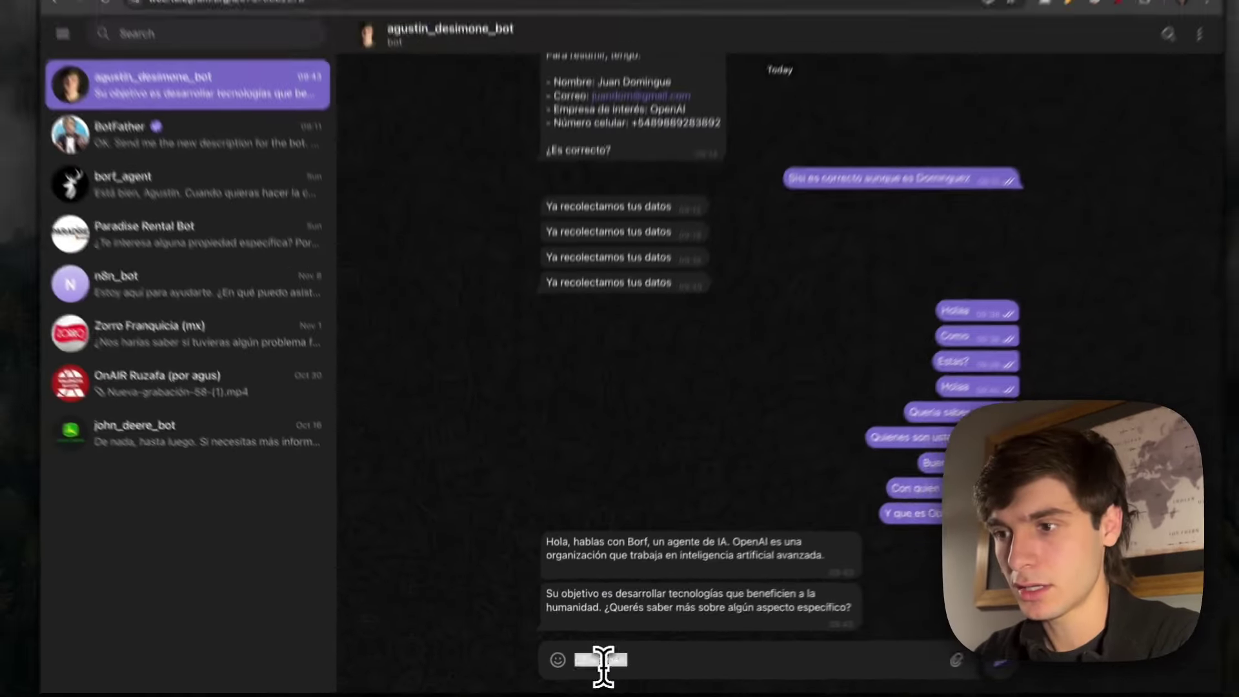
{"action": "type", "text": " genial"}
{"action": "key", "text": "Return"}
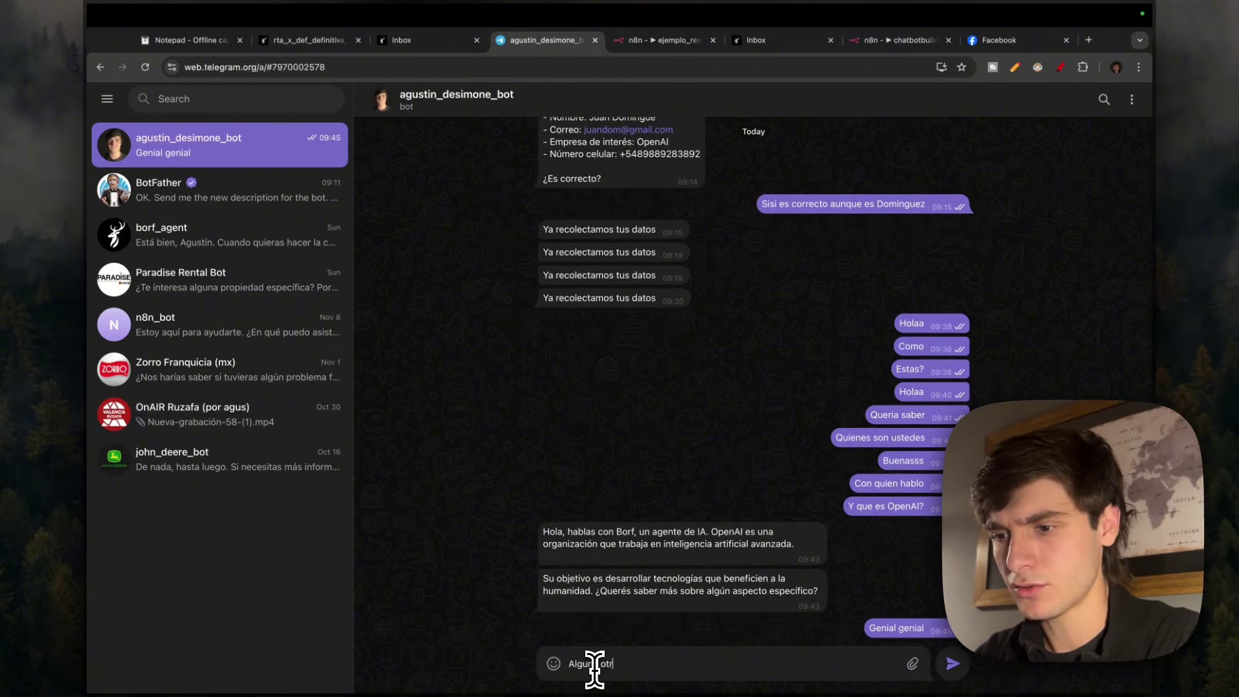
{"action": "type", "text": "Alguna otra empresa similar"}
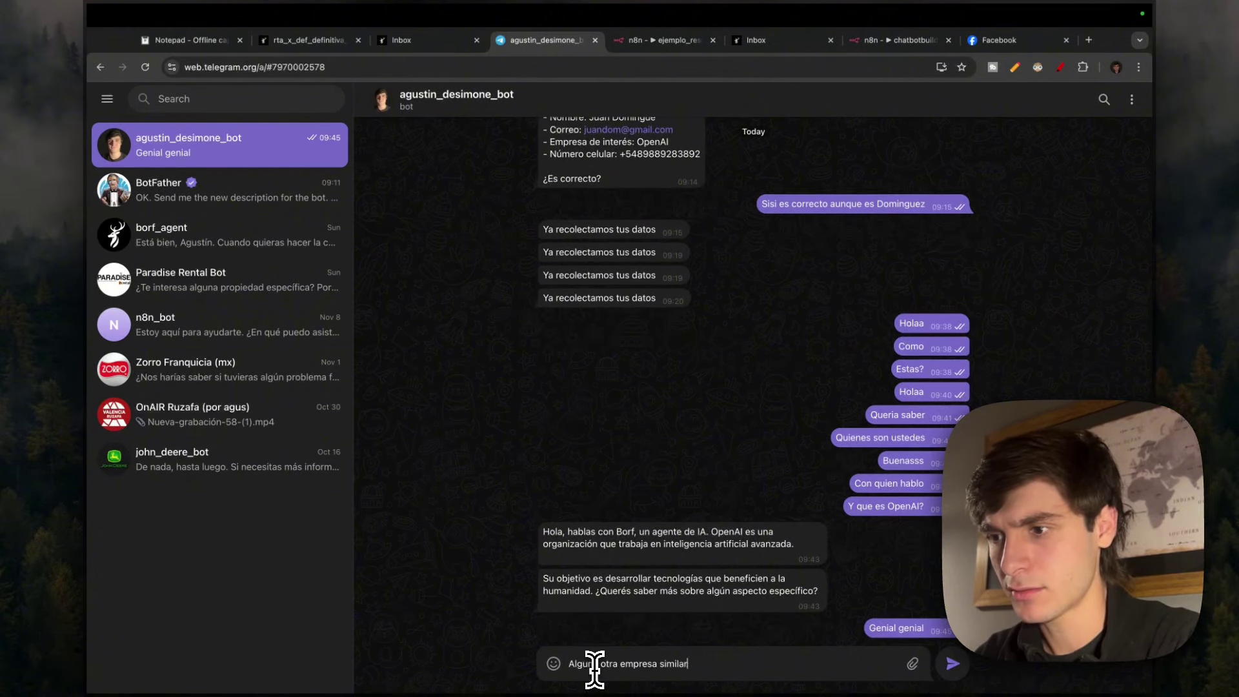
{"action": "type", "text": "?"}
{"action": "key", "text": "Return"}
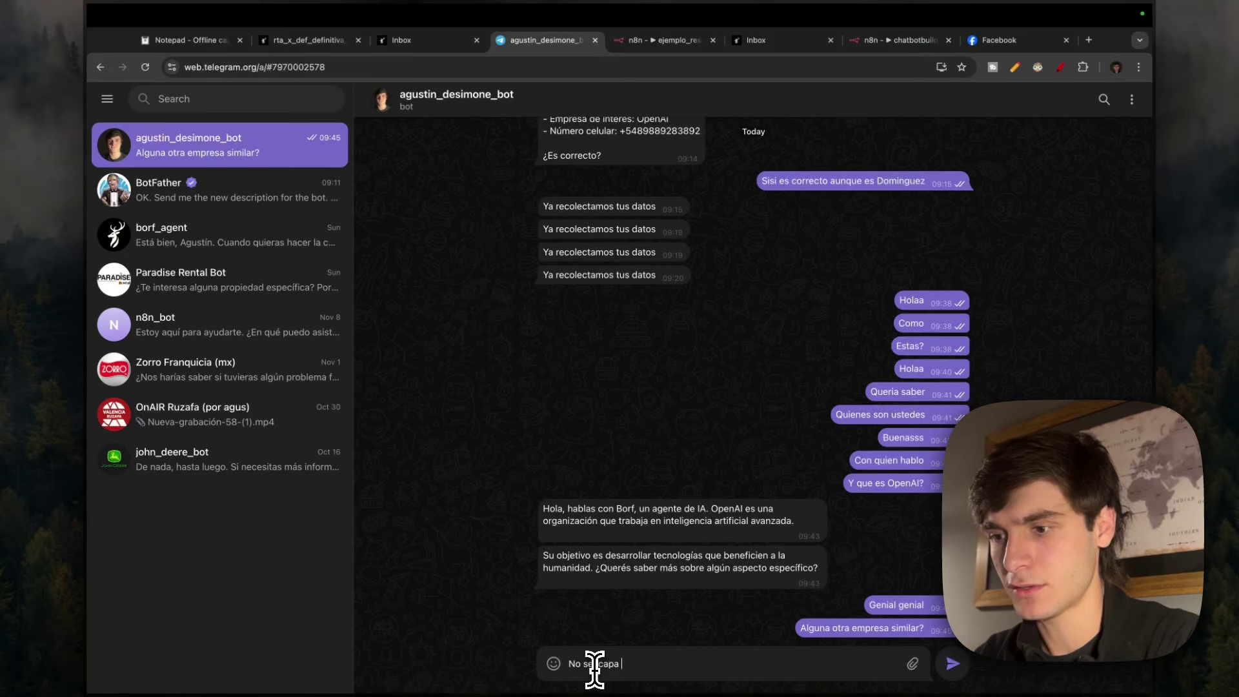
{"action": "type", "text": "No se, capa Meta"}
{"action": "key", "text": "Return"}
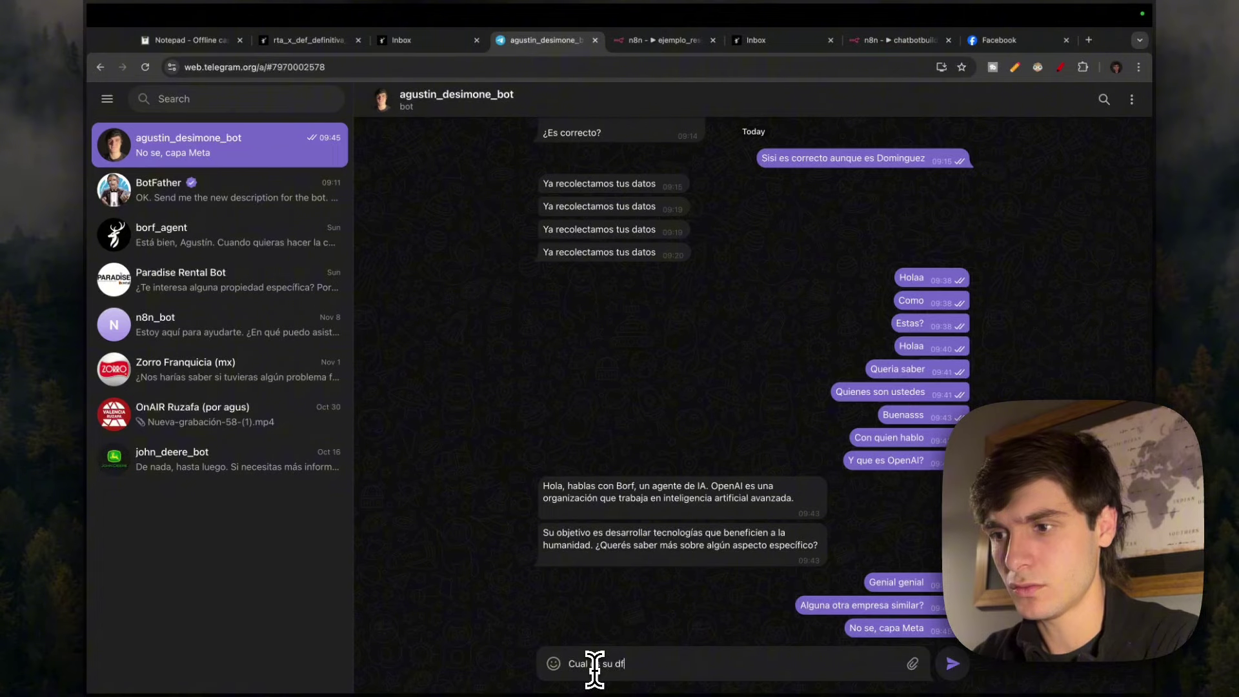
{"action": "type", "text": "Cual es su dfierencia?"}
{"action": "key", "text": "Return"}
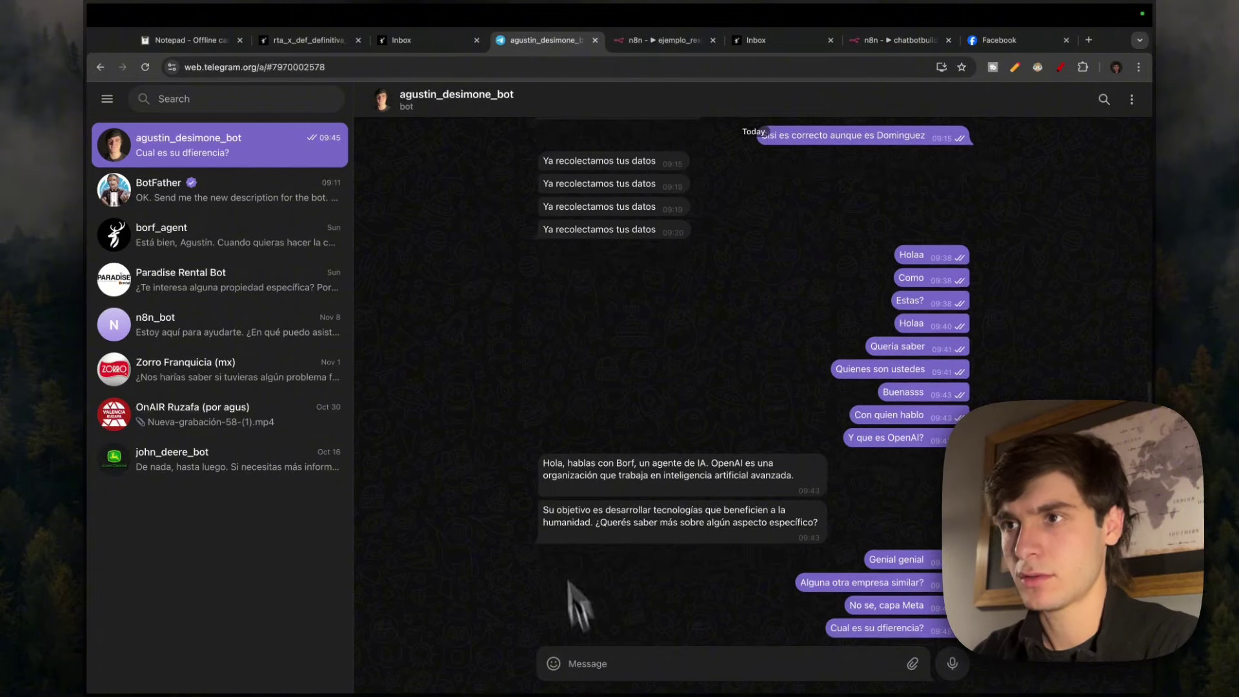
{"action": "left_click", "coordinate": [431, 41]}
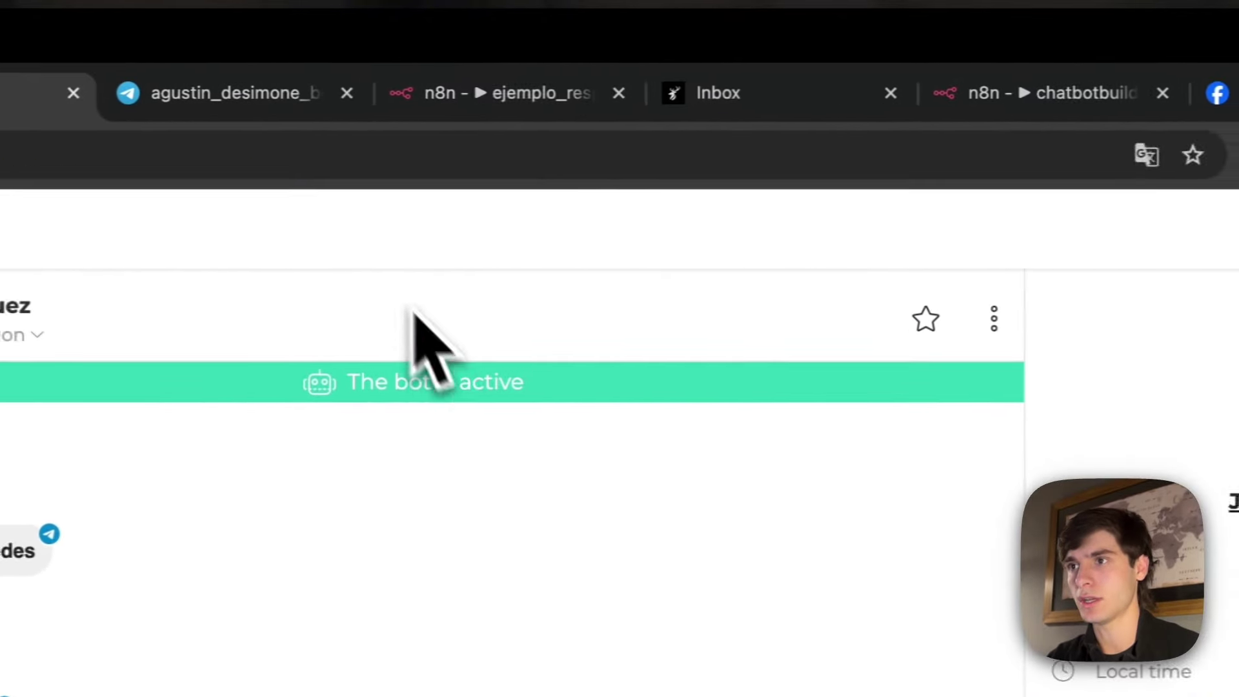
Reload the inbox to show the bot's Meta reply, then open the n8n ejemplo_respuestas executions.
{"action": "left_click", "coordinate": [518, 166]}
{"action": "key", "text": "Return"}
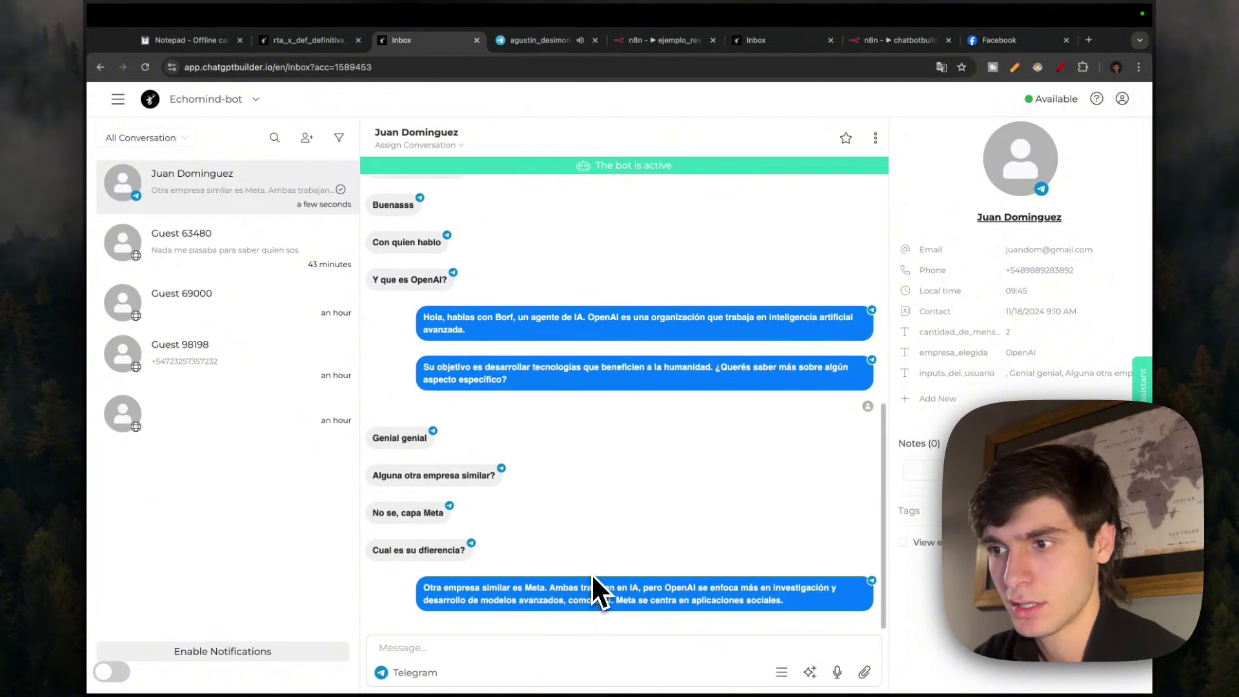
{"action": "left_click", "coordinate": [633, 41]}
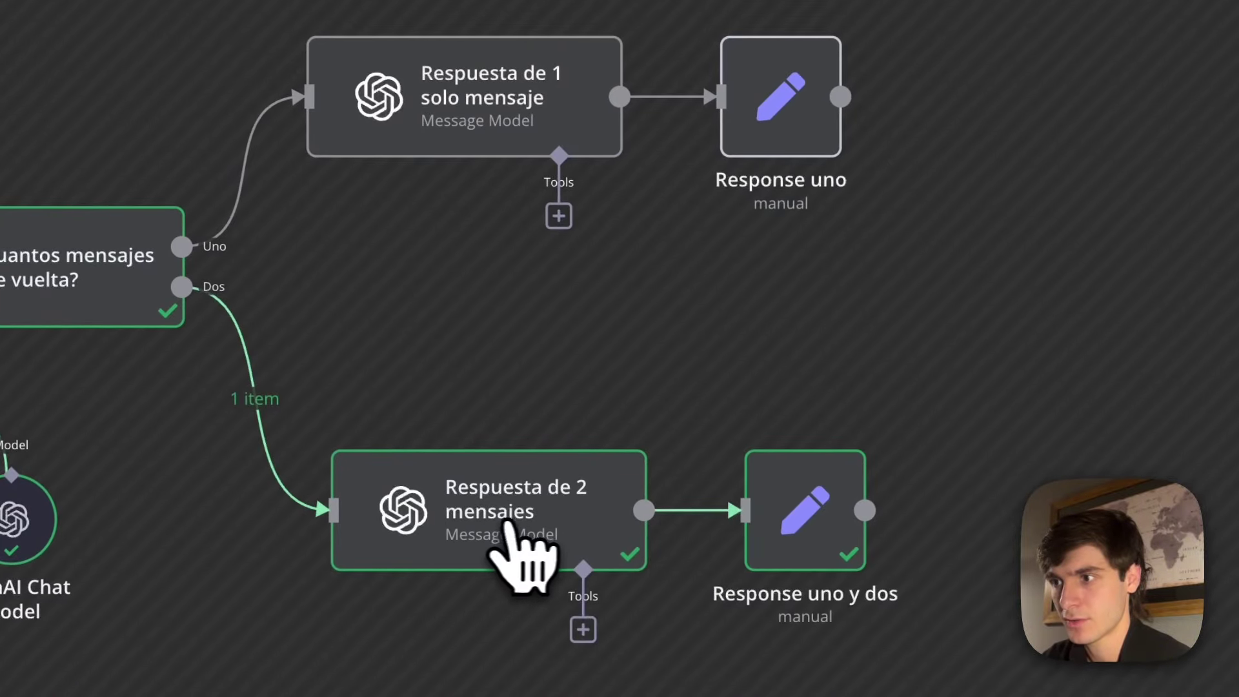
Open the Response uno y dos node and review both generated Meta reply texts.
{"action": "double_click", "coordinate": [804, 523]}
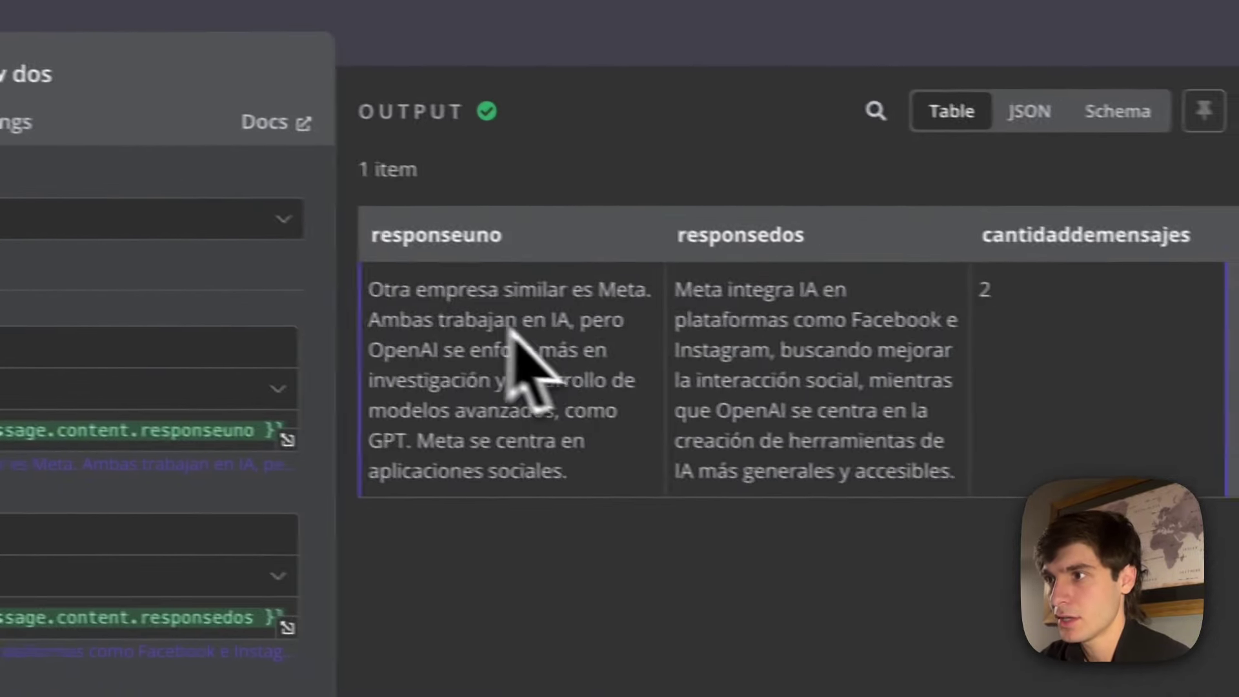
{"action": "left_click_drag", "start_coordinate": [368, 289], "coordinate": [569, 365]}
{"action": "left_click", "coordinate": [521, 354]}
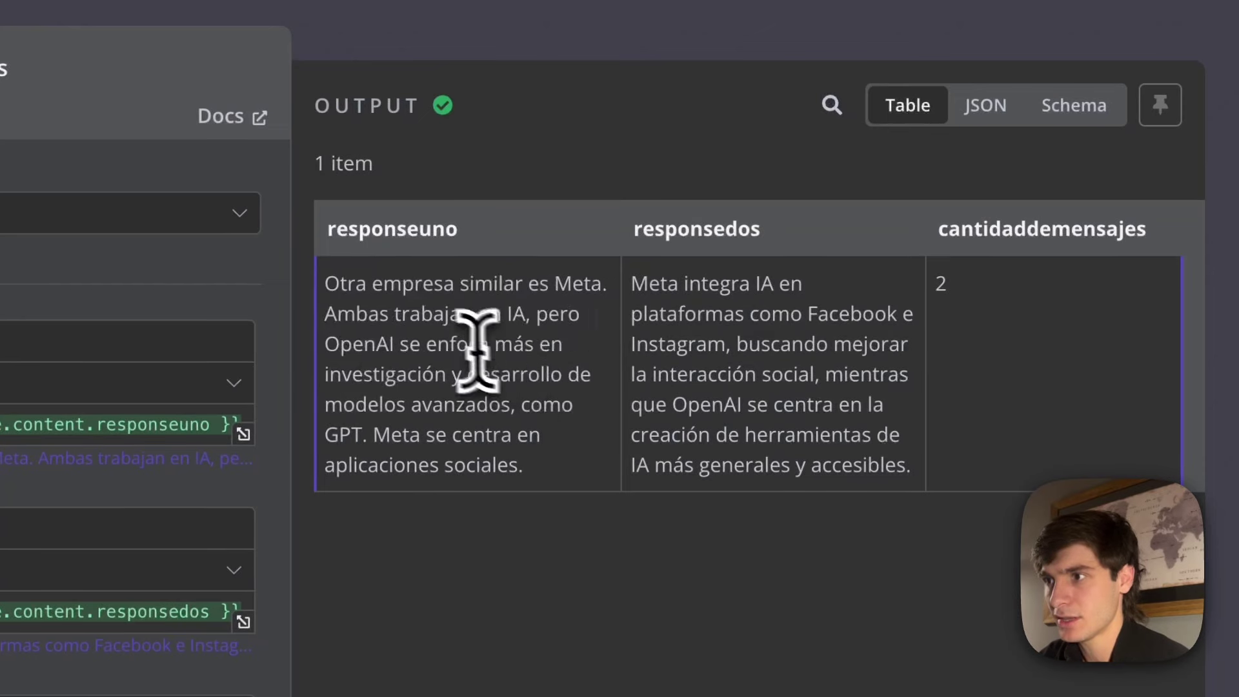
{"action": "left_click", "coordinate": [448, 430]}
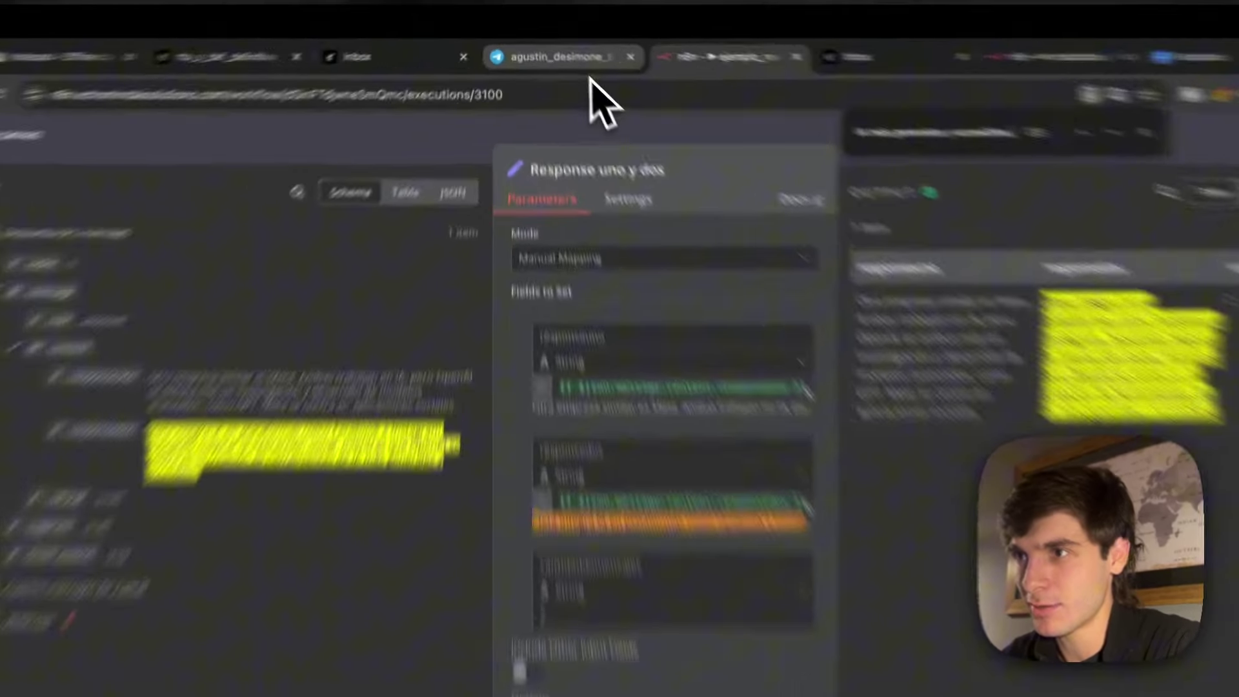
Search the Telegram chat to confirm the bot's 'Meta integra IA' reply arrived.
{"action": "left_click", "coordinate": [544, 40]}
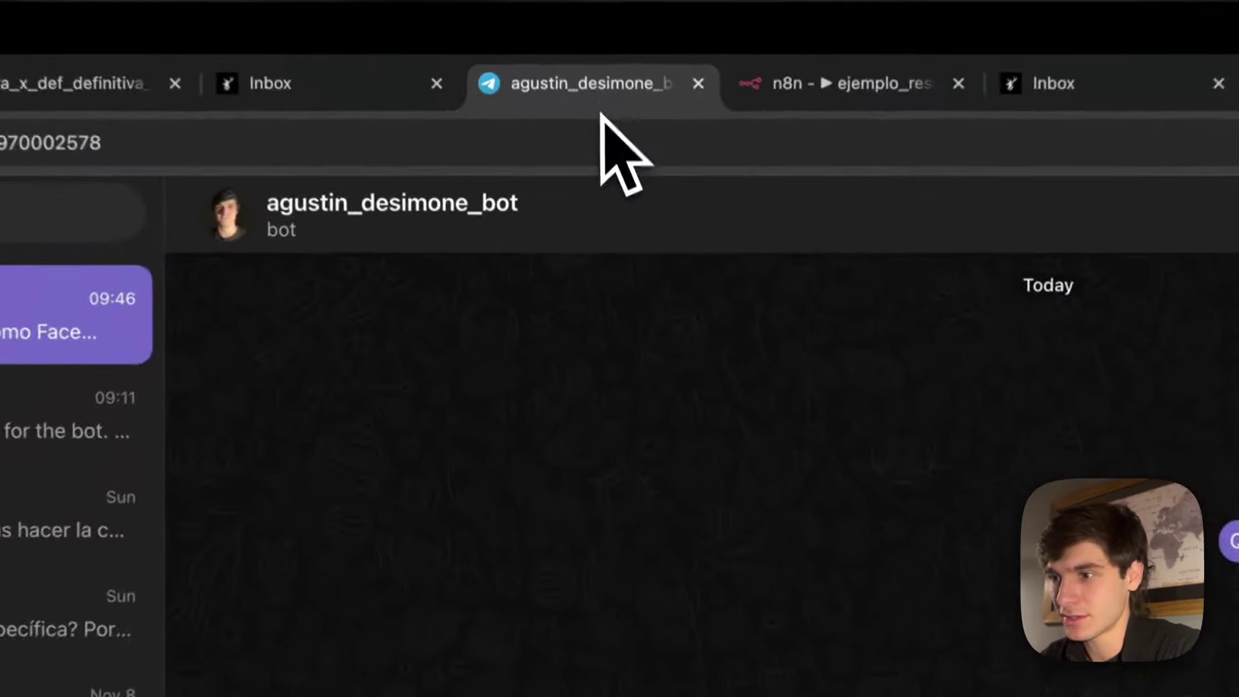
{"action": "key", "text": "super+f"}
{"action": "type", "text": "Meta integra IA en plataformas como Facebook e Instagram, buscando mejorar la interacción social, mientras que OpenAI se centra en la creación de herramientas de IA más generales y accesibles."}
{"action": "scroll", "coordinate": [536, 362], "scroll_direction": "up", "scroll_amount": 10}
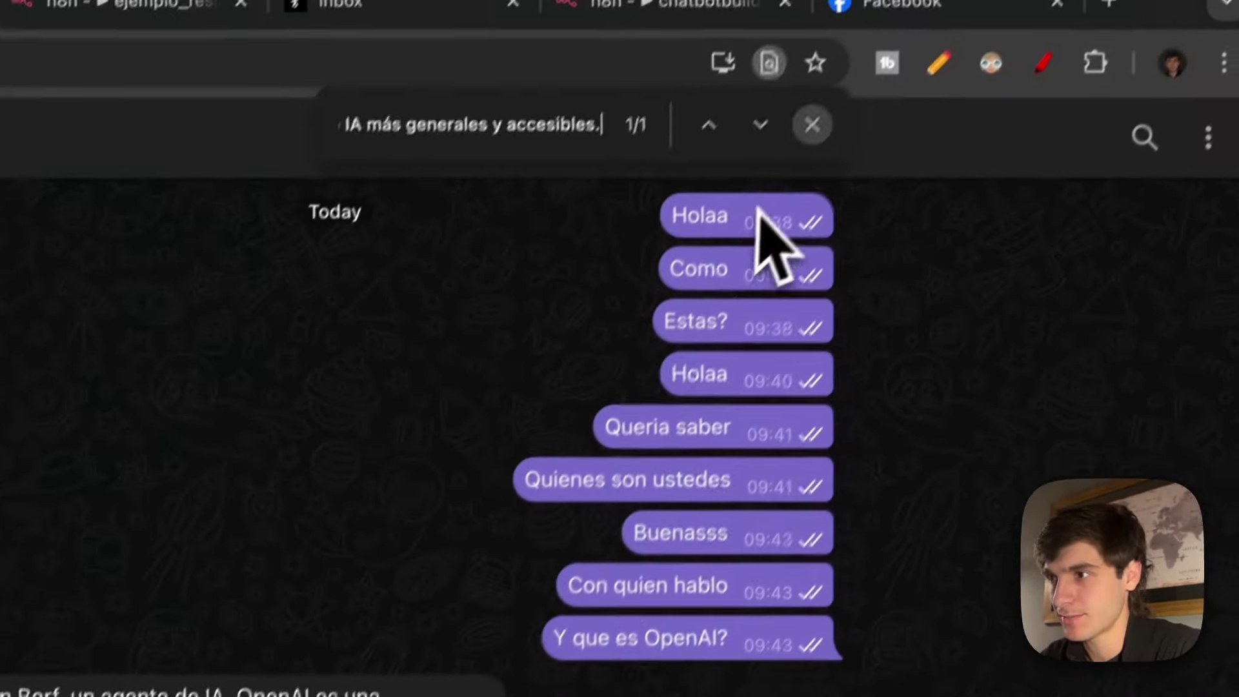
{"action": "scroll", "coordinate": [774, 245], "scroll_direction": "down", "scroll_amount": 10}
{"action": "left_click_drag", "start_coordinate": [310, 506], "coordinate": [452, 542]}
Send 'Ahh perfecto' to the bot and begin the 'Bueno me voy chau chau' message.
{"action": "left_click", "coordinate": [523, 620]}
{"action": "type", "text": "Abrip"}
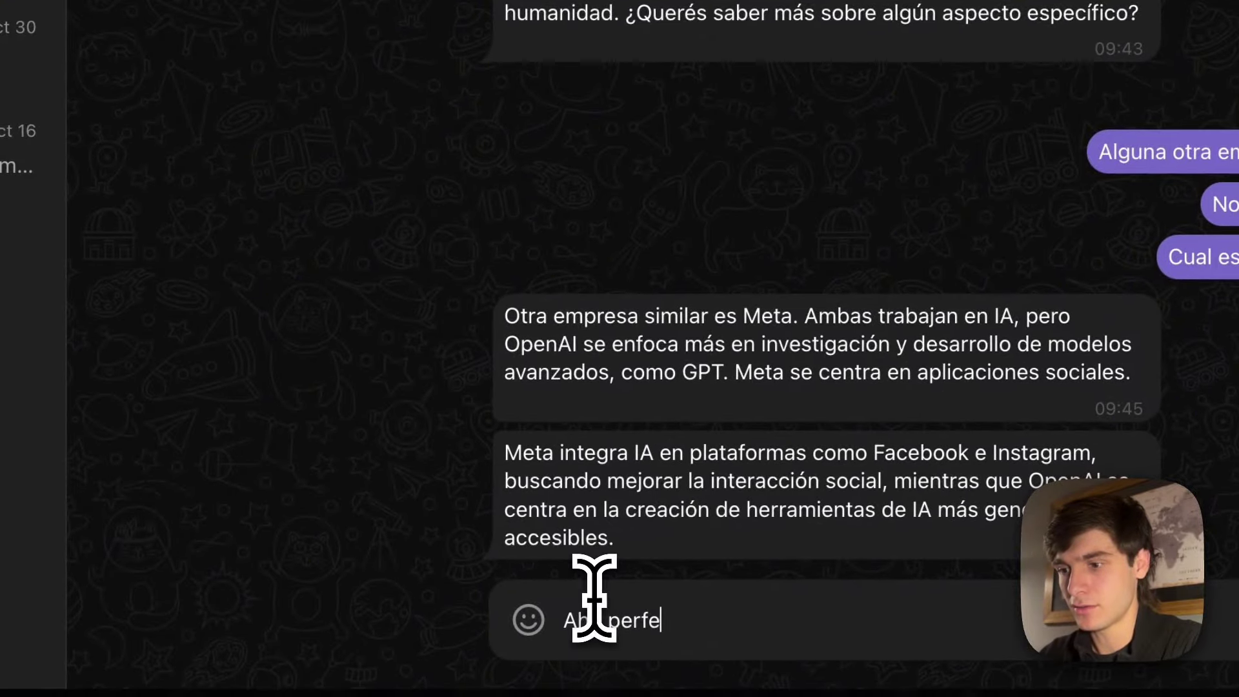
{"action": "type", "text": "erfecto"}
{"action": "key", "text": "Return"}
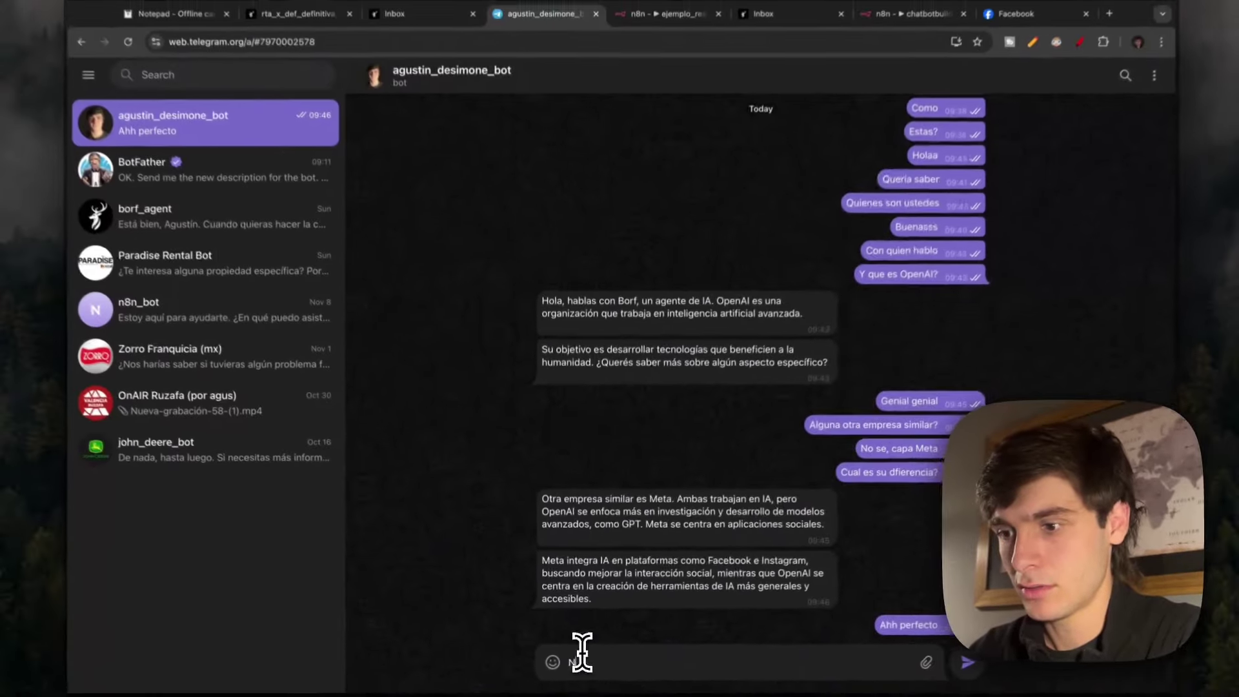
{"action": "type", "text": "Bueno"}
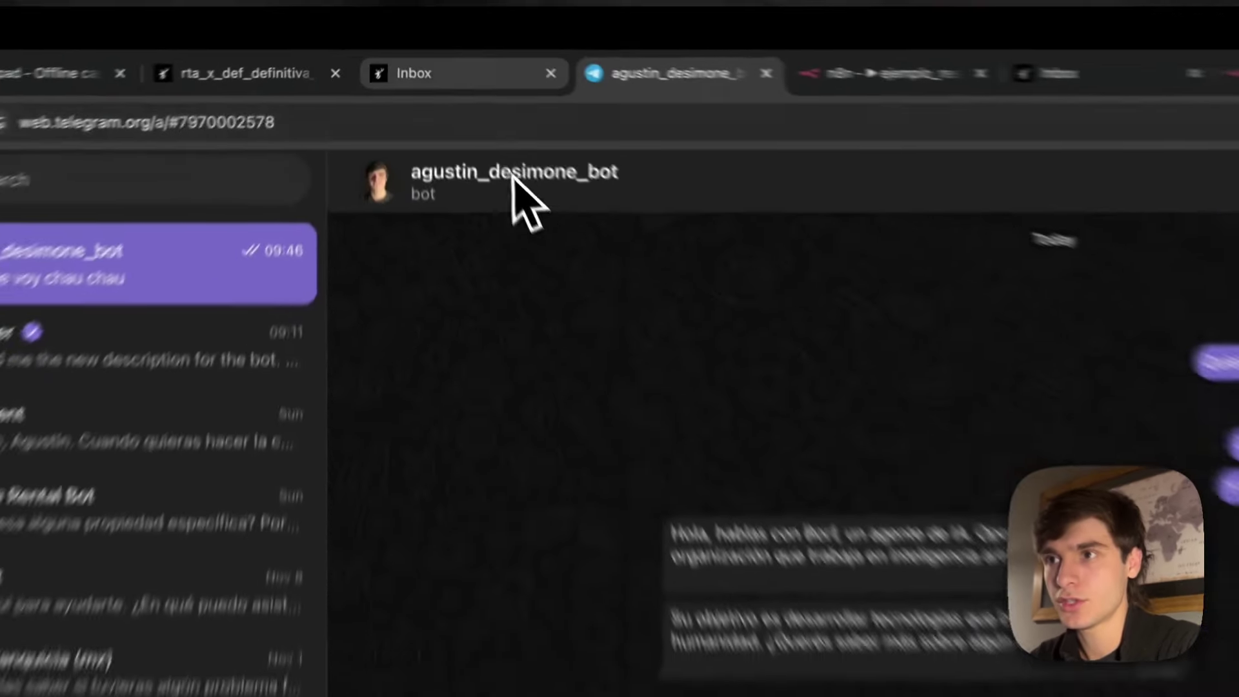
Return to n8n and close the node panel to show the 09:45:52 run's canvas.
{"action": "left_click", "coordinate": [426, 40]}
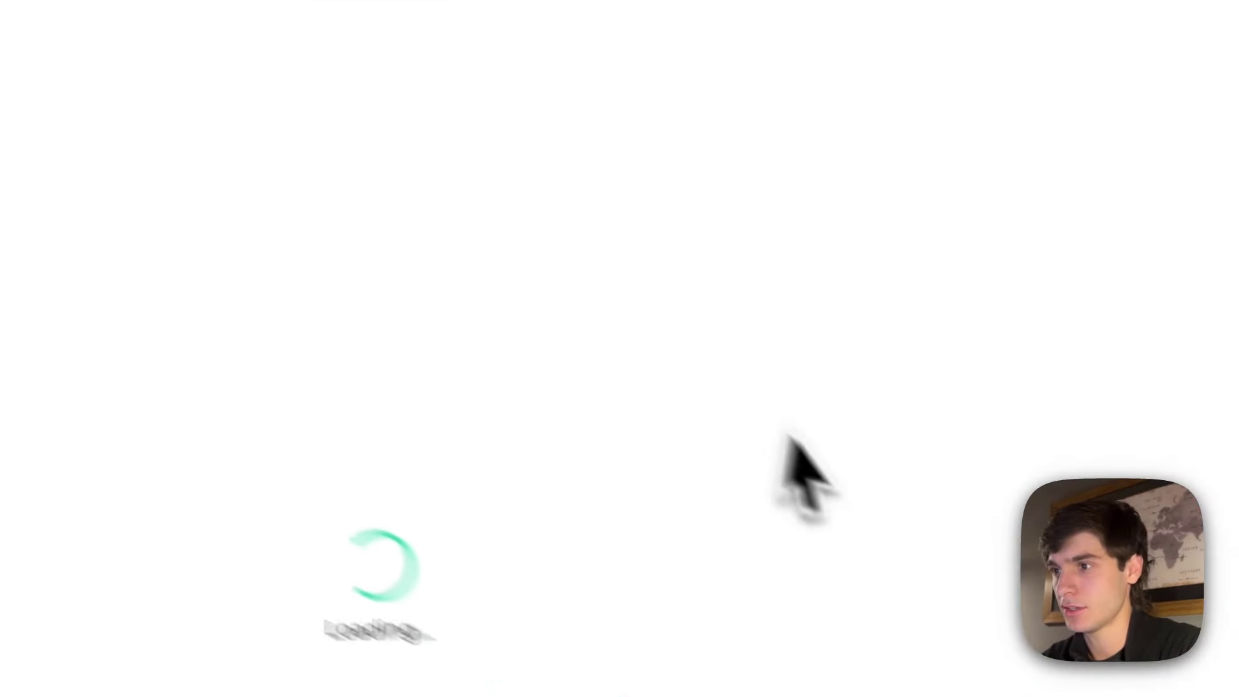
{"action": "left_click", "coordinate": [645, 47]}
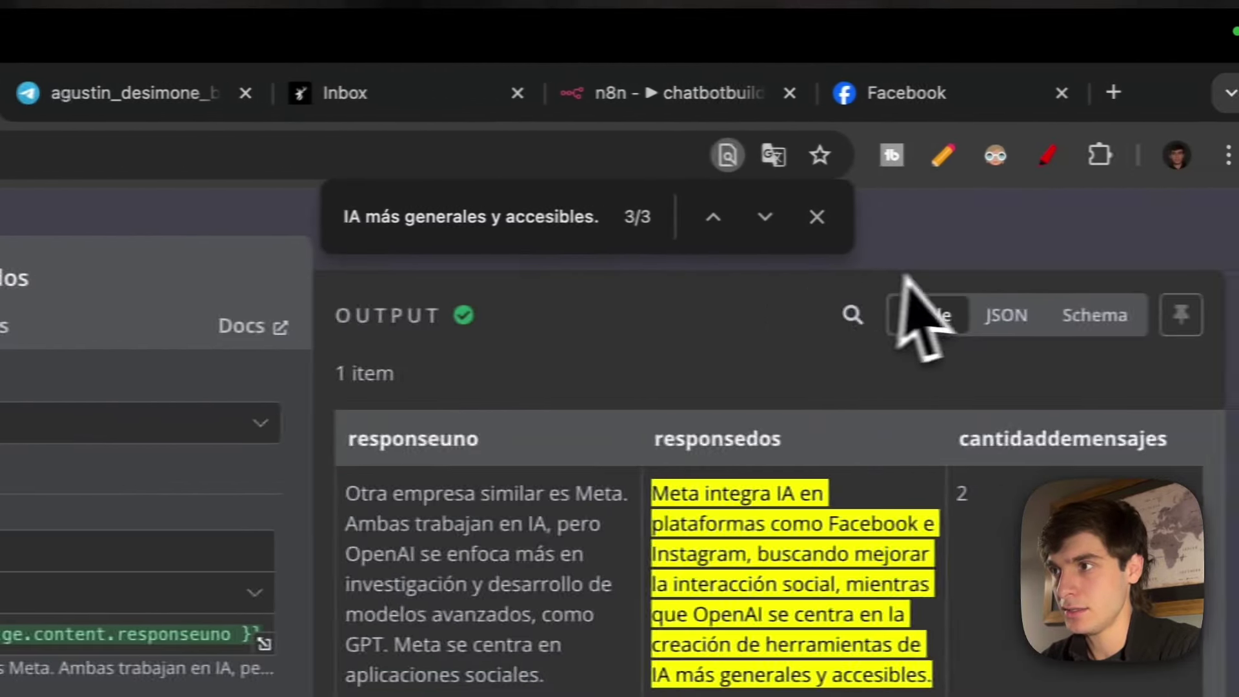
{"action": "key", "text": "Escape"}
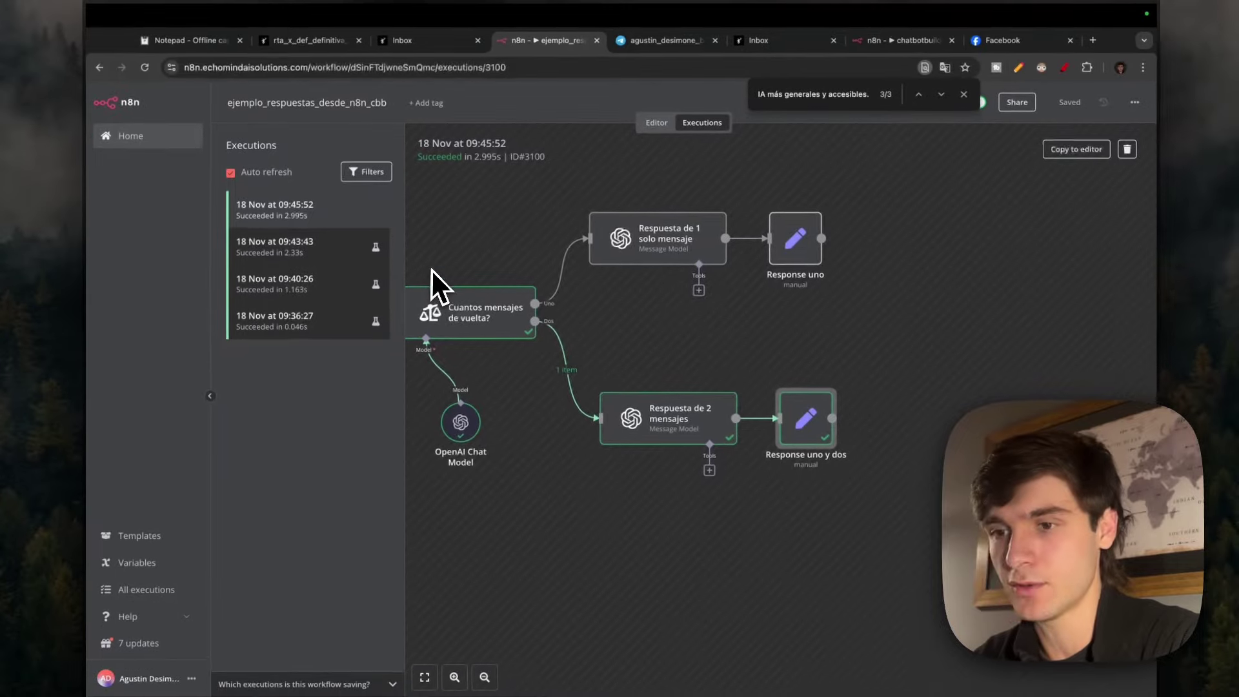
Reload the ChatGPT Builder inbox and view the full inputs_del_usuario value.
{"action": "left_click", "coordinate": [402, 40]}
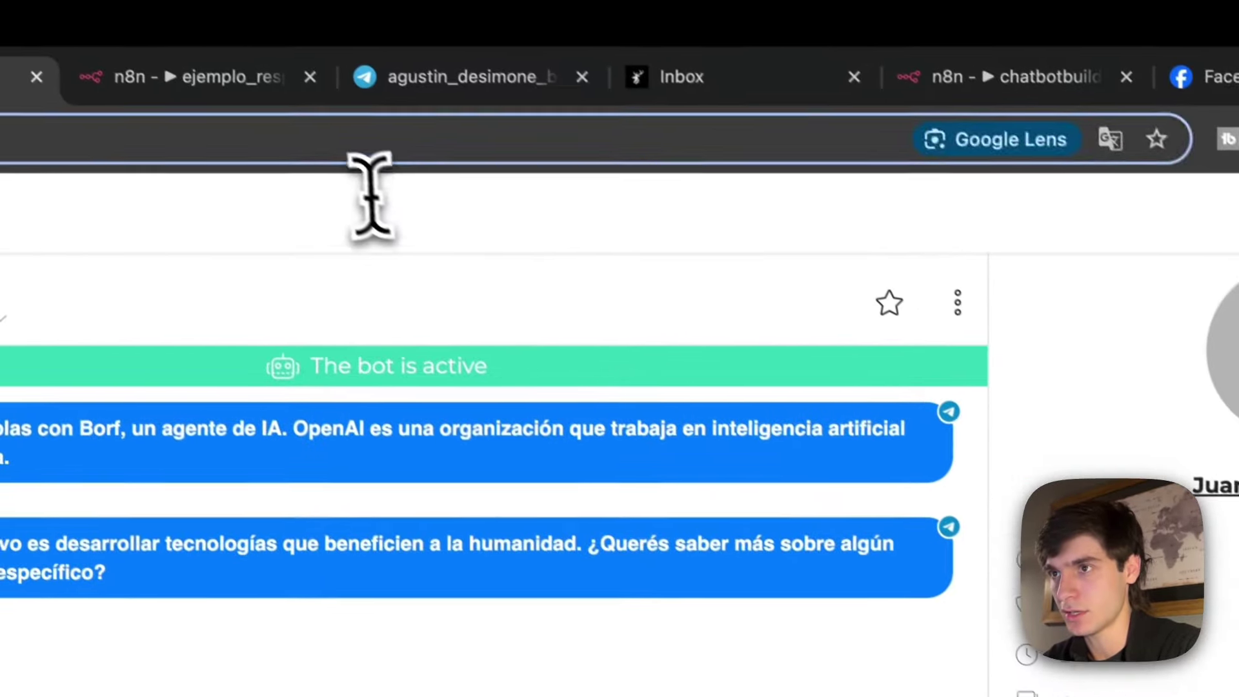
{"action": "key", "text": "super+r"}
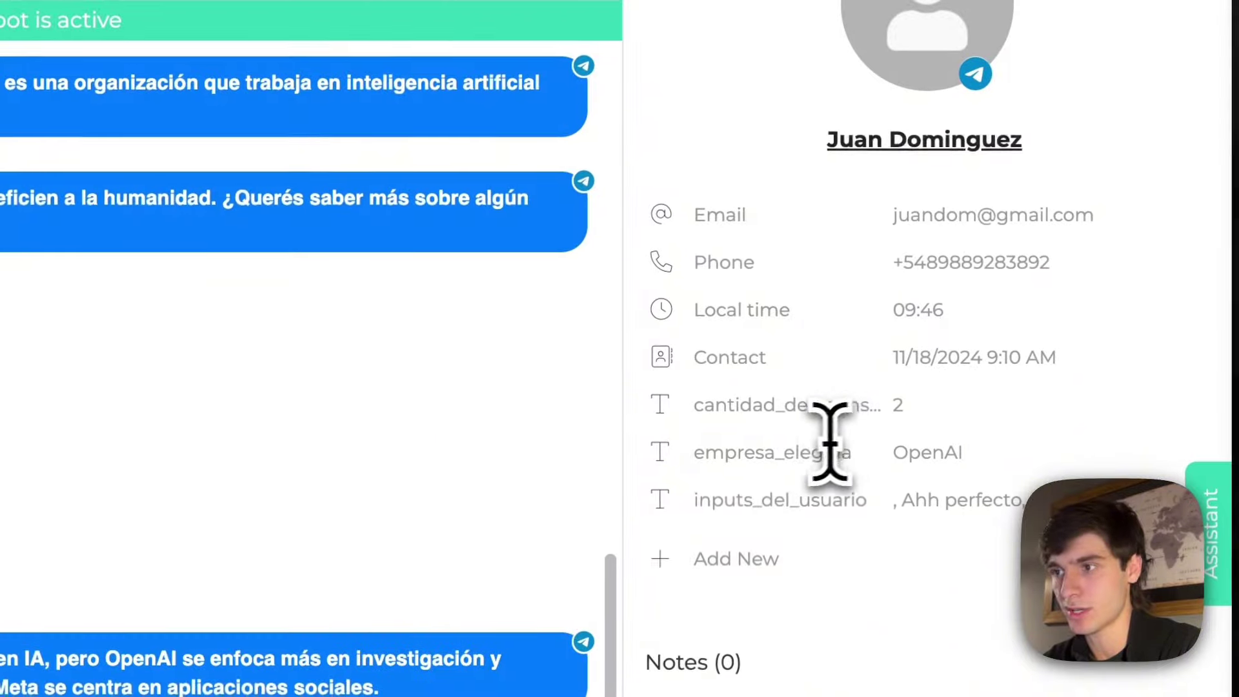
{"action": "left_click", "coordinate": [918, 485]}
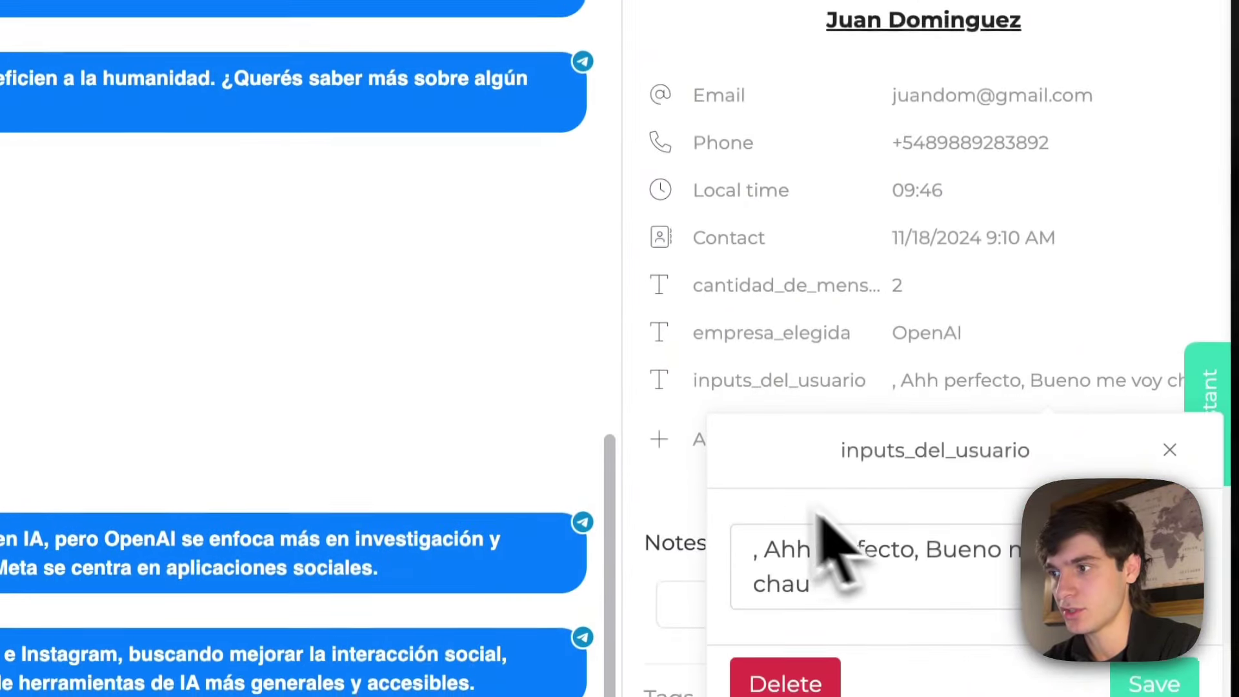
{"action": "left_click", "coordinate": [653, 337]}
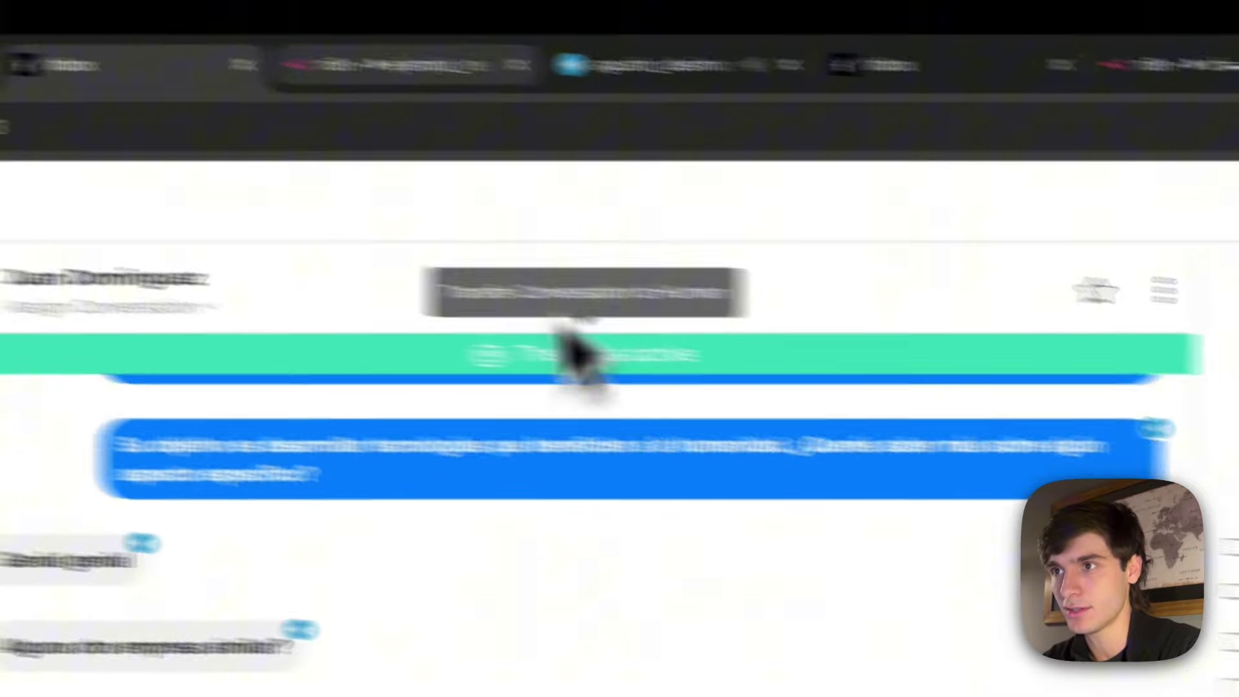
Open the 18 Nov 09:46:55 n8n execution and pan to the Response uno node.
{"action": "left_click", "coordinate": [806, 110]}
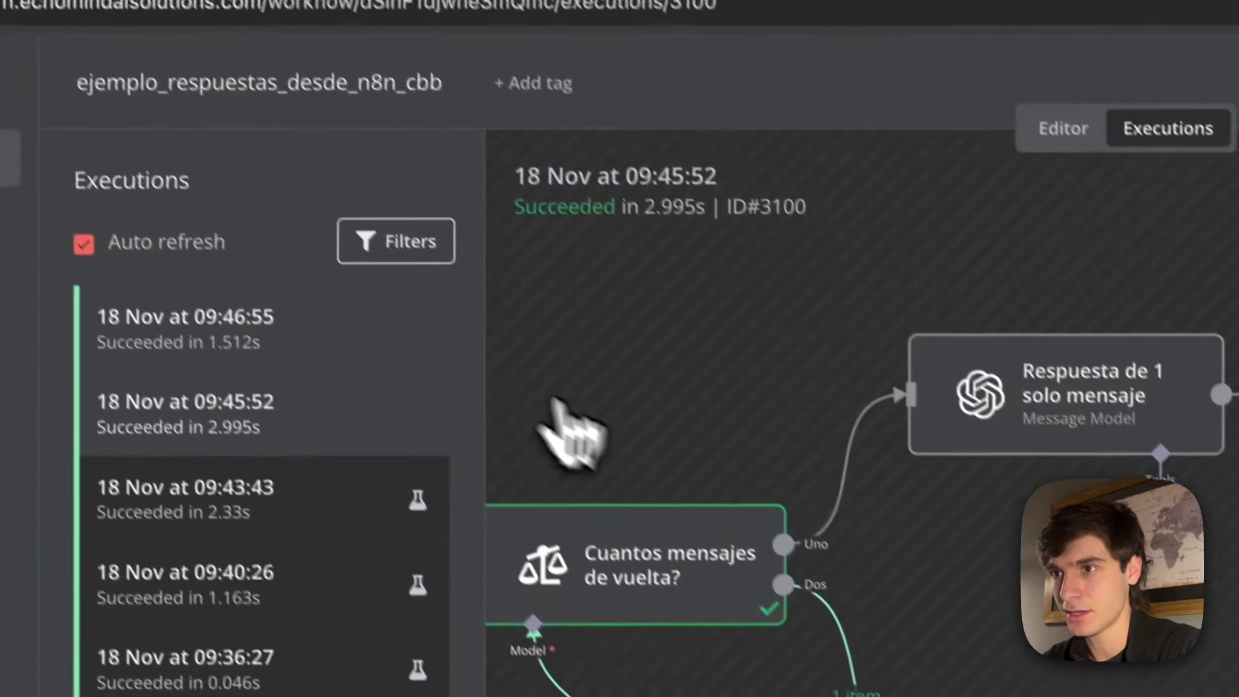
{"action": "left_click", "coordinate": [510, 481]}
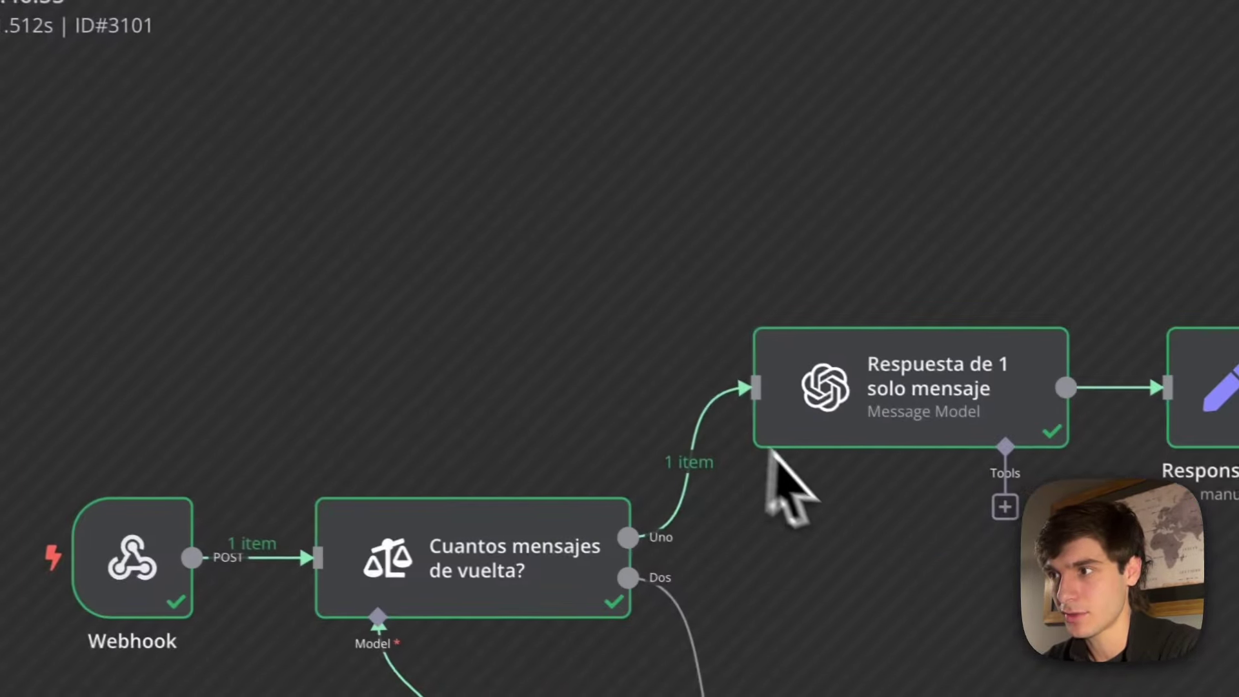
{"action": "scroll", "coordinate": [772, 455], "scroll_direction": "right", "scroll_amount": 3}
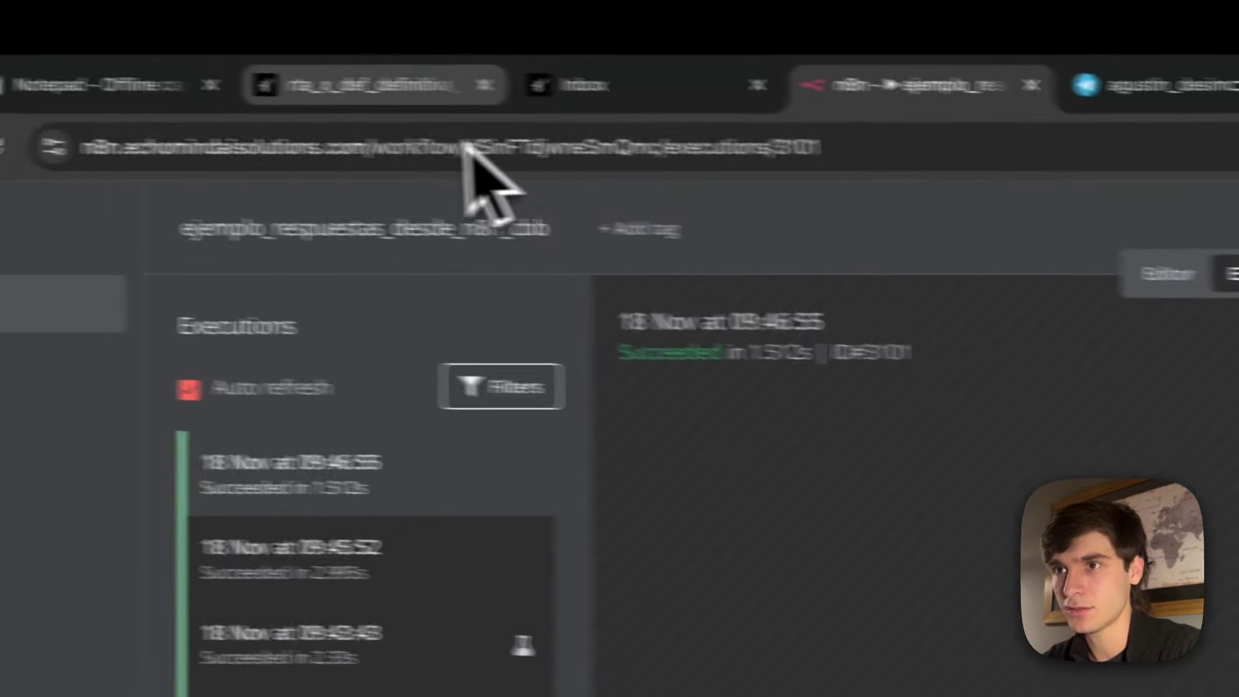
{"action": "left_click", "coordinate": [110, 88]}
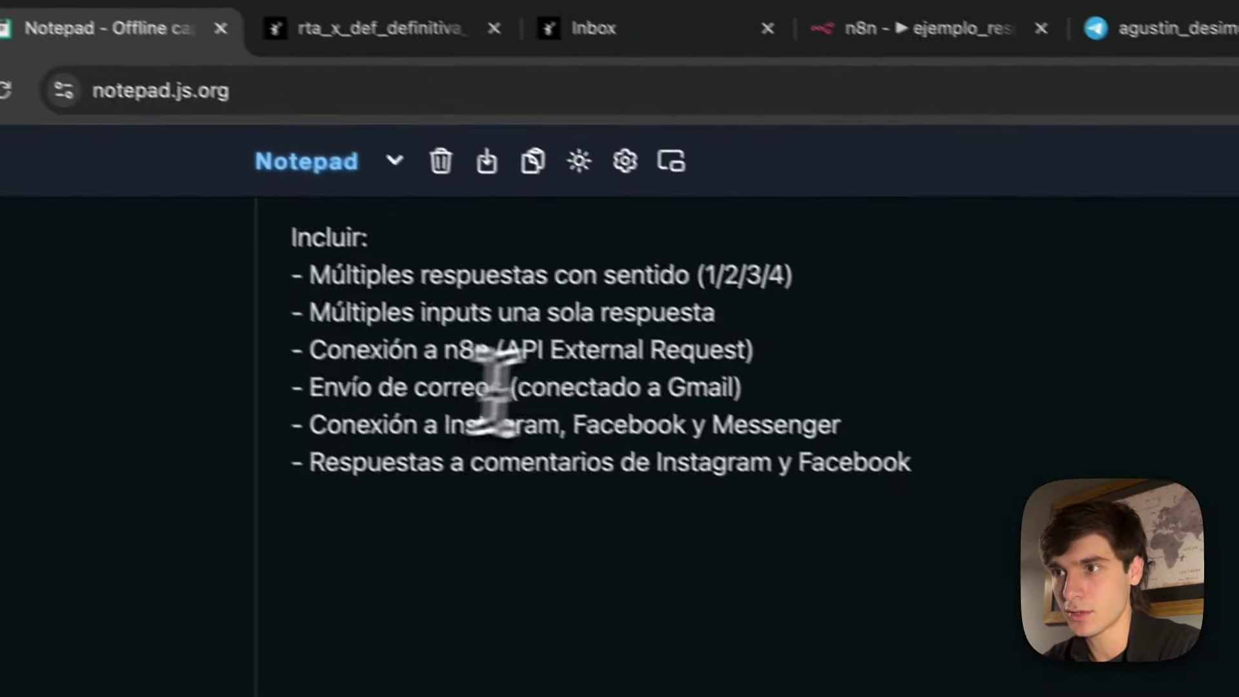
Delete the three finished bullet lines, including the n8n connection item, from the Notepad list.
{"action": "left_click", "coordinate": [733, 258]}
{"action": "key", "text": "super+BackSpace"}
{"action": "key", "text": "Down"}
{"action": "key", "text": "End"}
{"action": "key", "text": "super+BackSpace"}
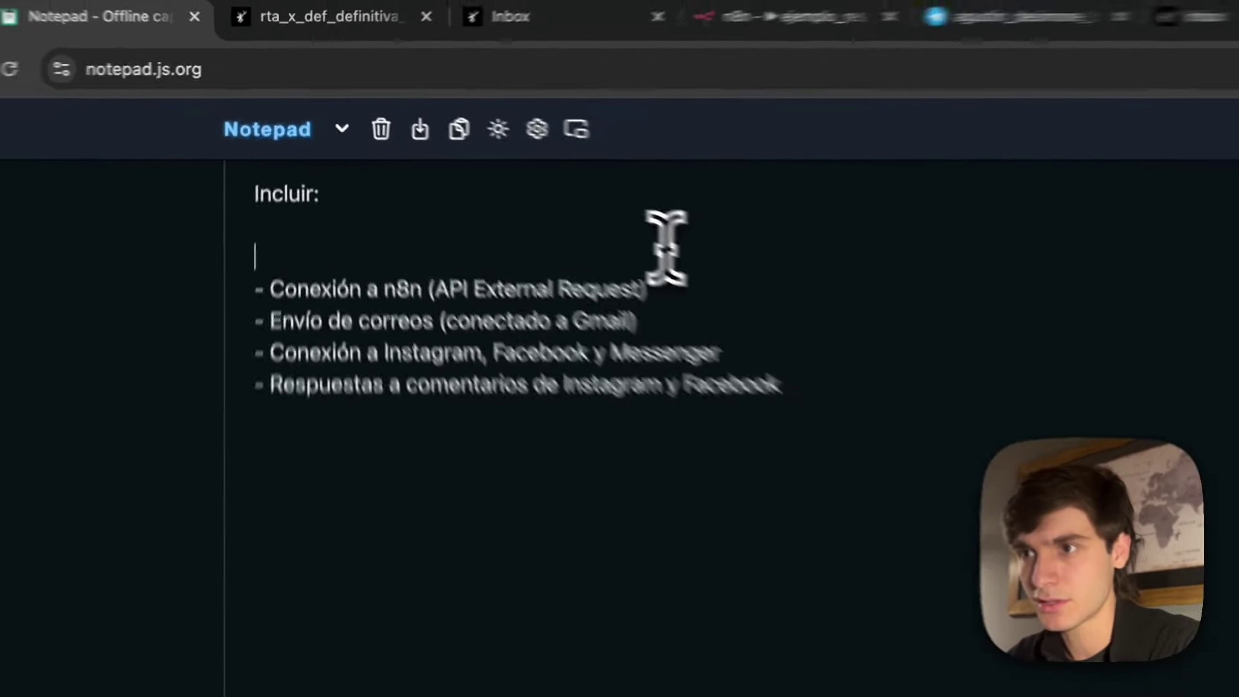
{"action": "key", "text": "Down"}
{"action": "key", "text": "End"}
{"action": "key", "text": "super+BackSpace"}
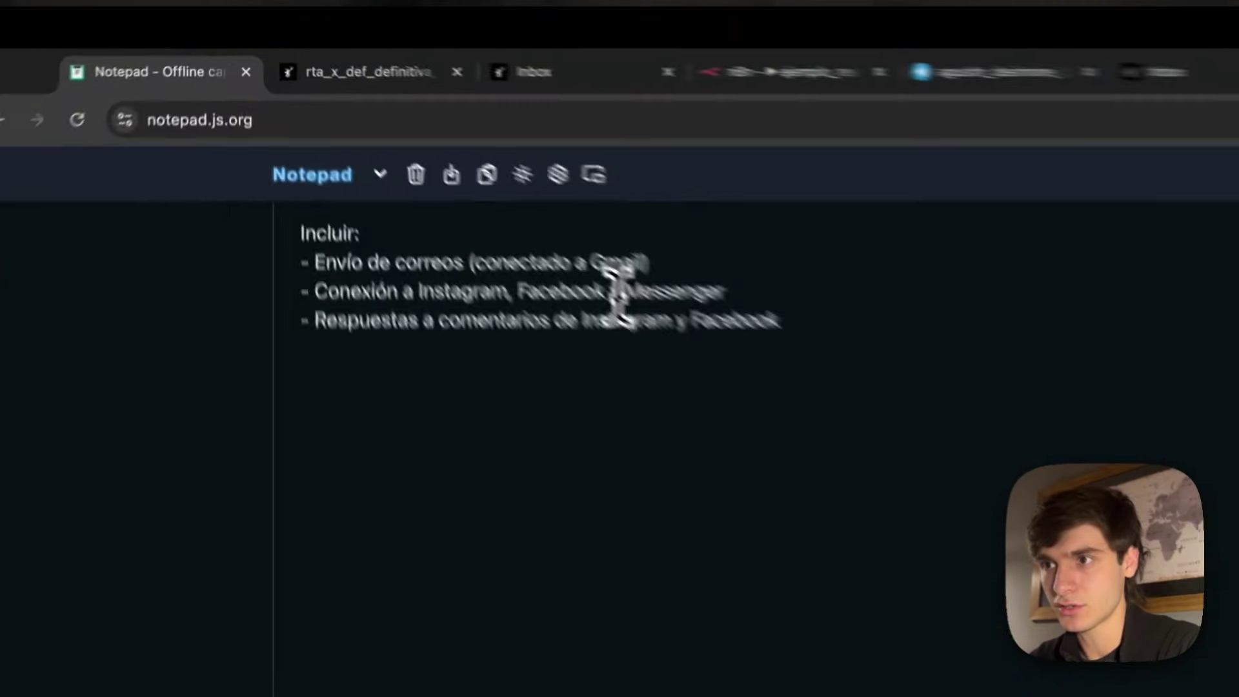
Remove the empty line at the Envío de correos item and return to the rta_x_def chatbot flow.
{"action": "key", "text": "Down"}
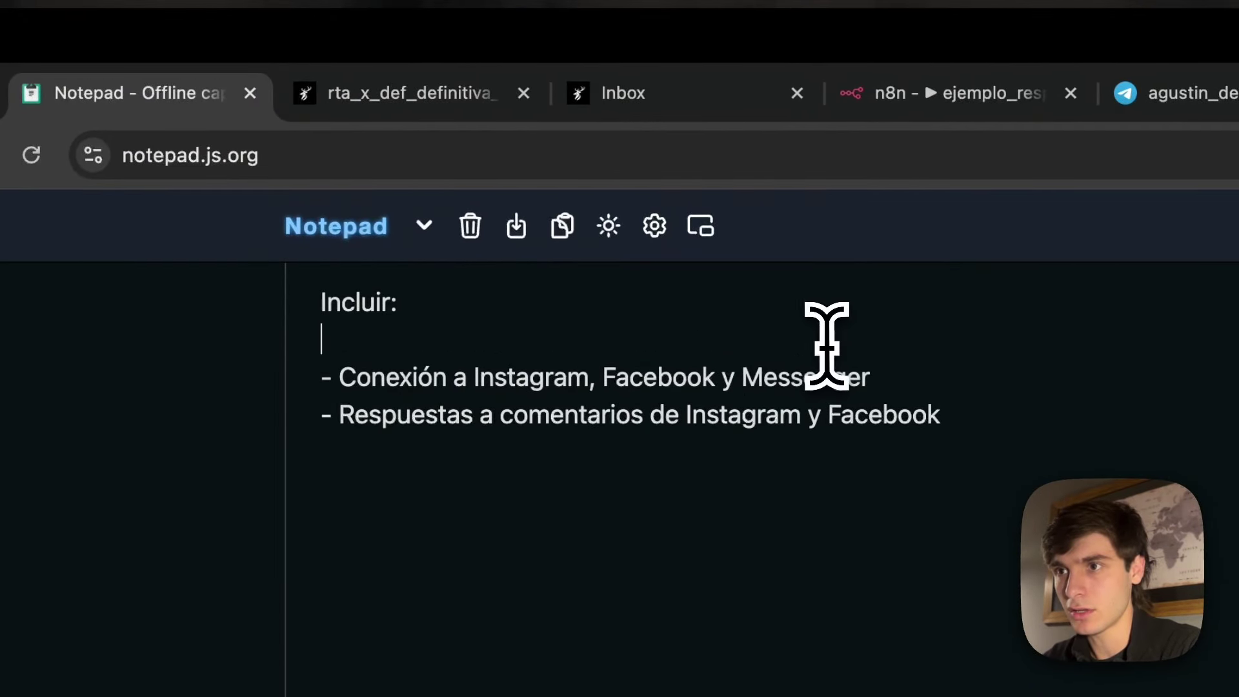
{"action": "key", "text": "BackSpace"}
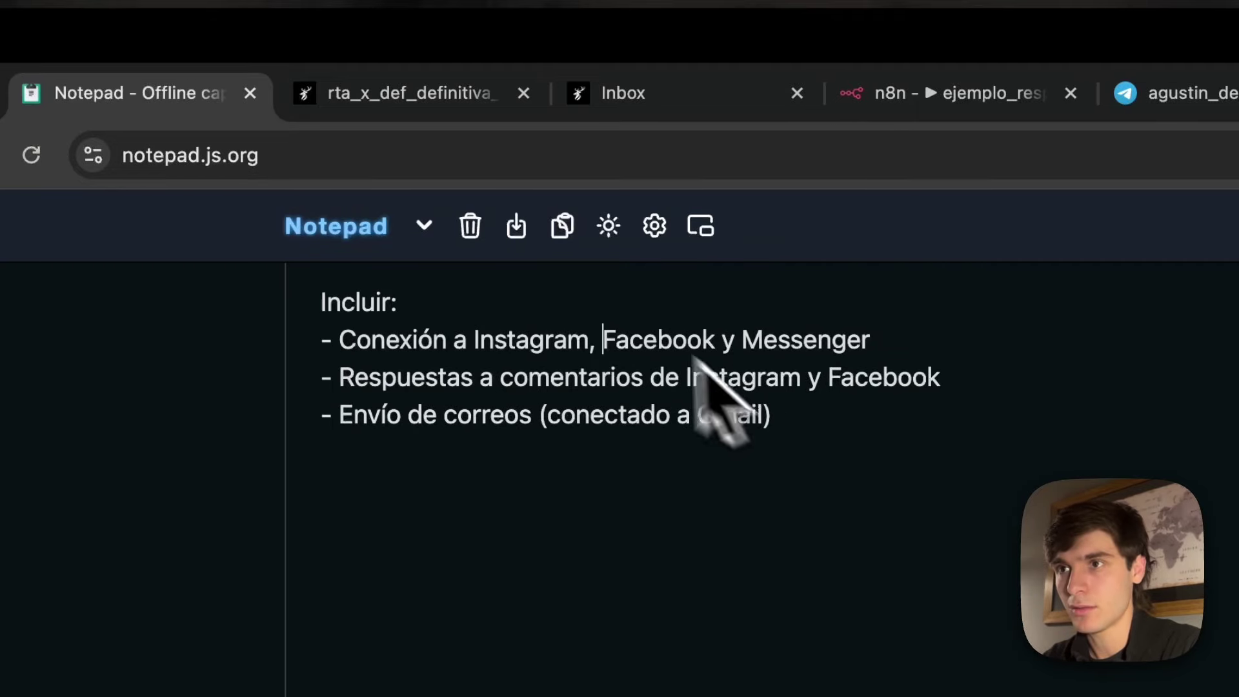
{"action": "left_click", "coordinate": [409, 94]}
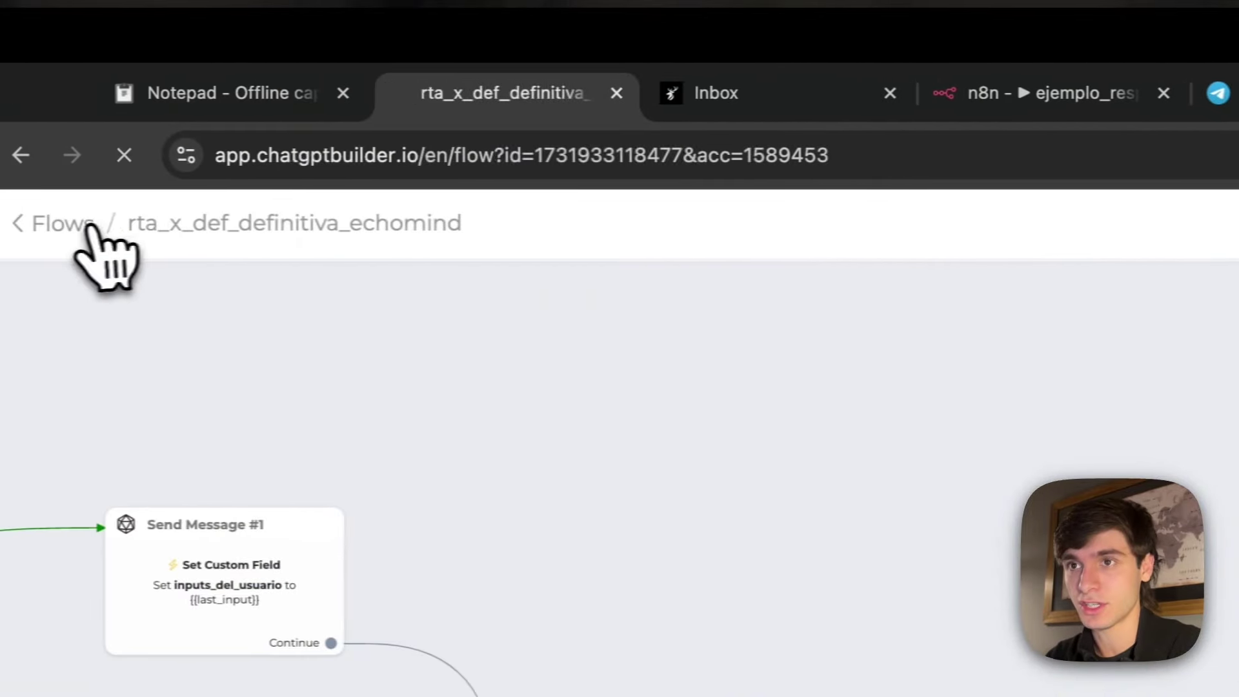
From the flows list, open Settings > Channels and expand the Facebook Messenger row.
{"action": "left_click", "coordinate": [91, 222]}
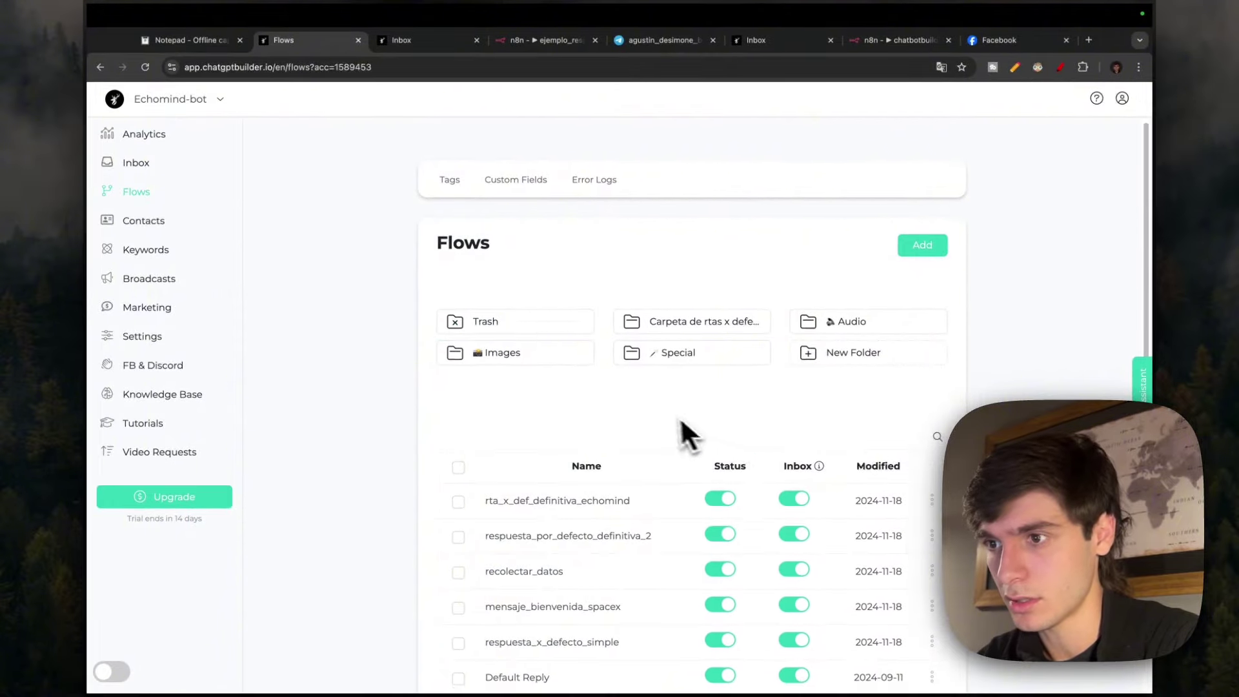
{"action": "scroll", "coordinate": [680, 416], "scroll_direction": "down", "scroll_amount": 2}
{"action": "scroll", "coordinate": [637, 406], "scroll_direction": "up", "scroll_amount": 2}
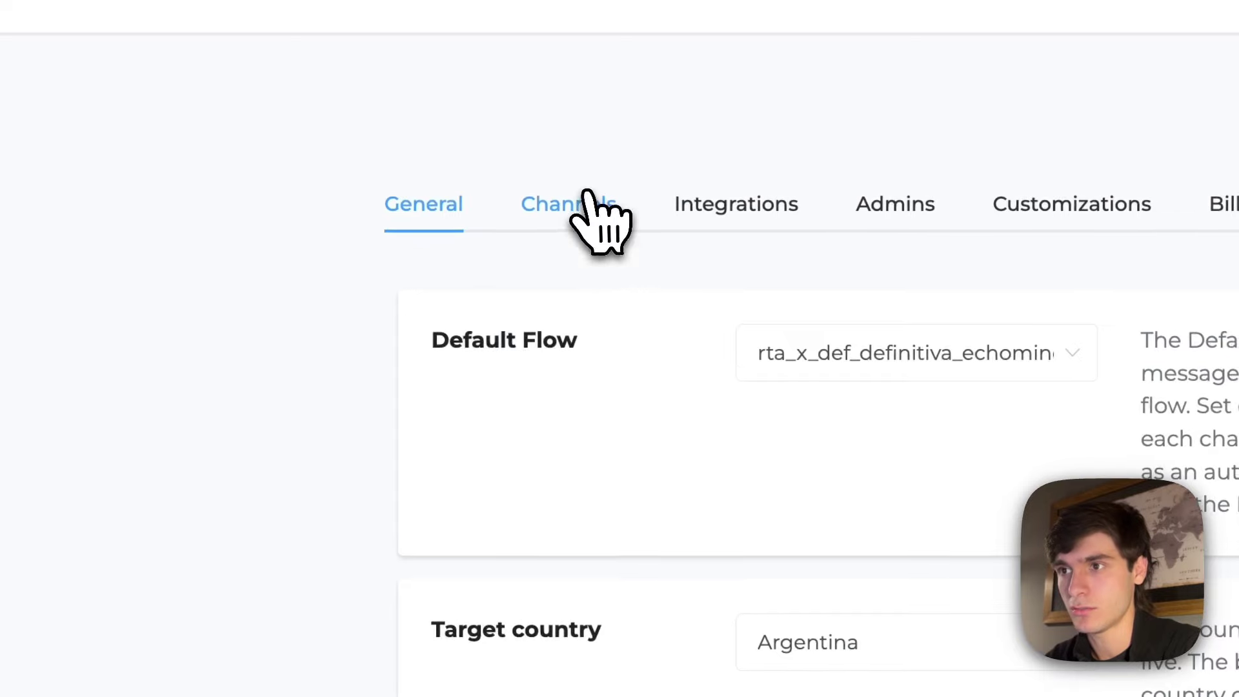
{"action": "left_click", "coordinate": [591, 205]}
{"action": "left_click", "coordinate": [624, 342]}
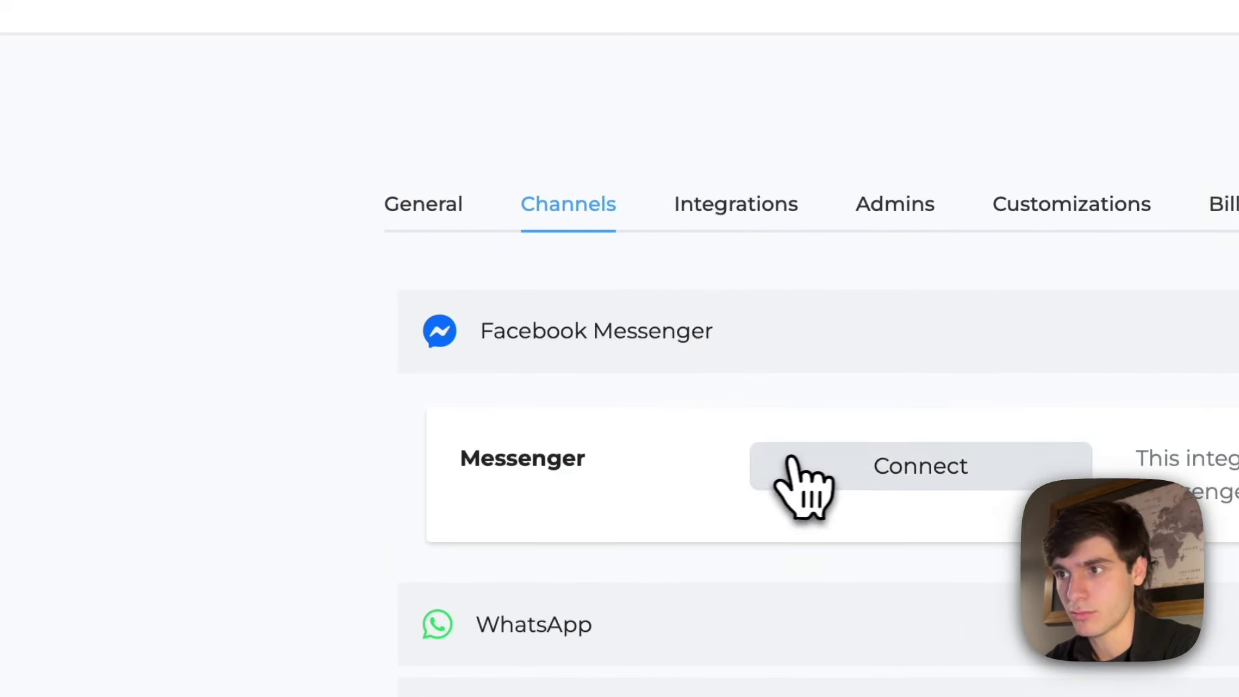
Connect Facebook Messenger, approving the Facebook sign-in with Continuar como.
{"action": "left_click", "coordinate": [792, 460]}
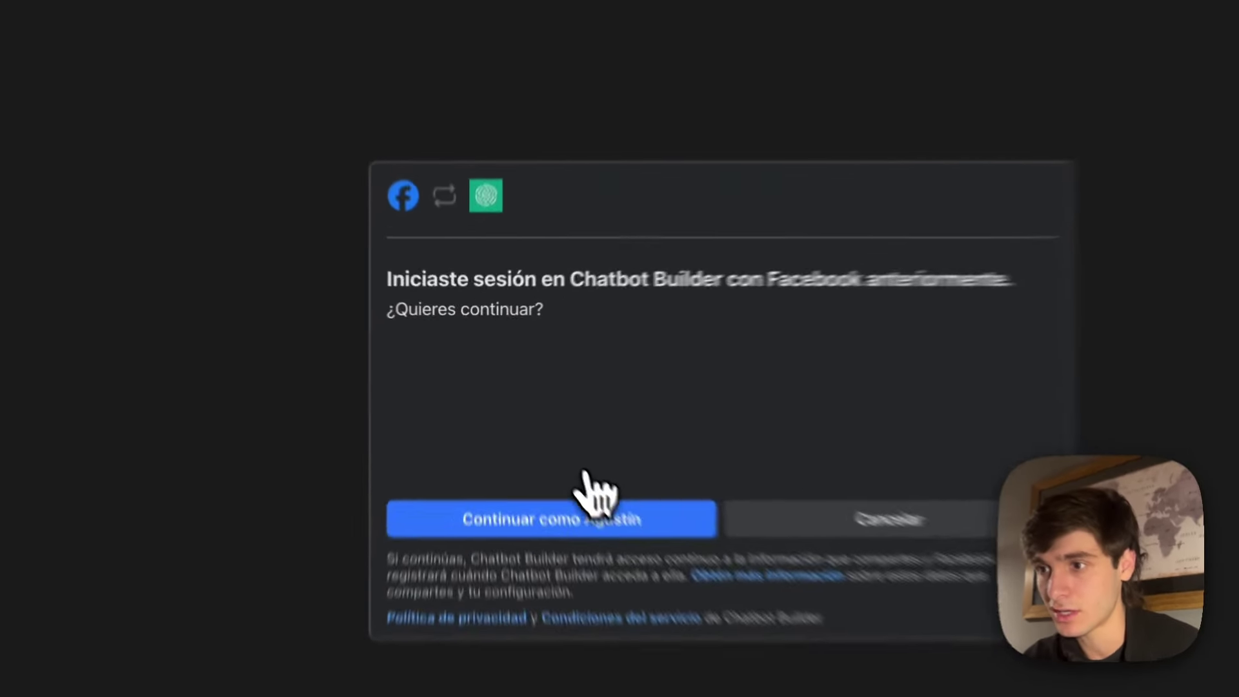
{"action": "left_click", "coordinate": [518, 442]}
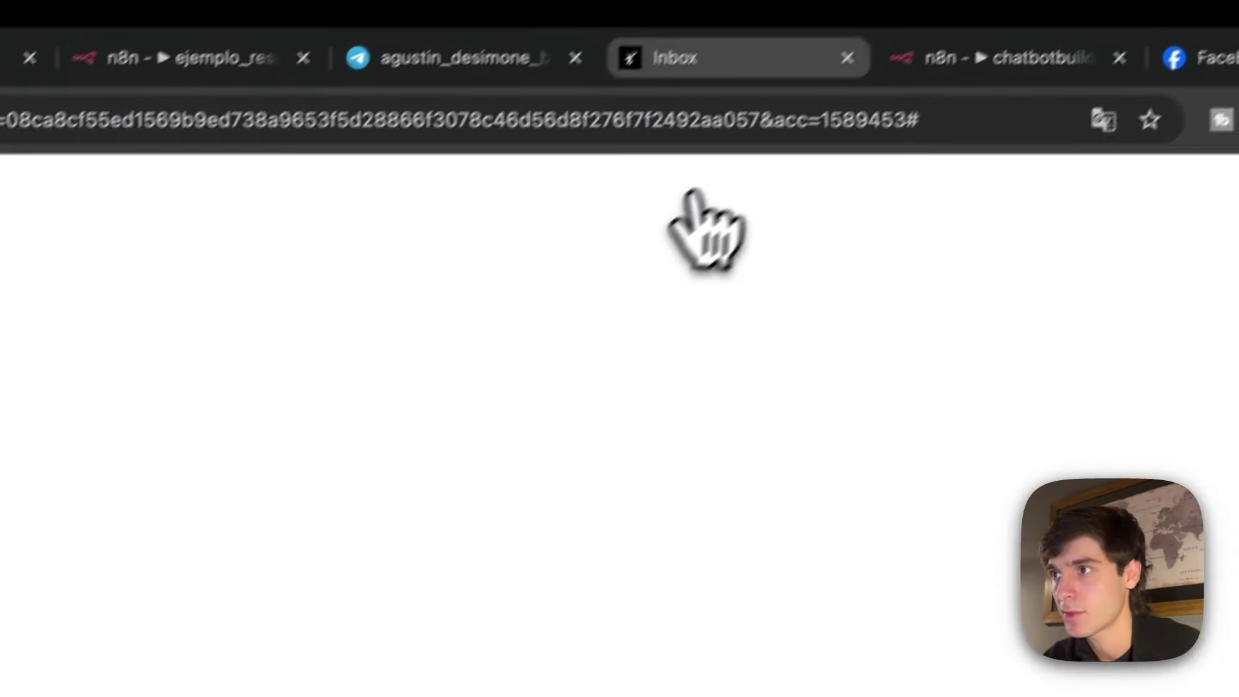
{"action": "left_click_drag", "start_coordinate": [1007, 92], "coordinate": [526, 125]}
Open a new blank tab and place it before the n8n tab.
{"action": "left_click", "coordinate": [374, 102]}
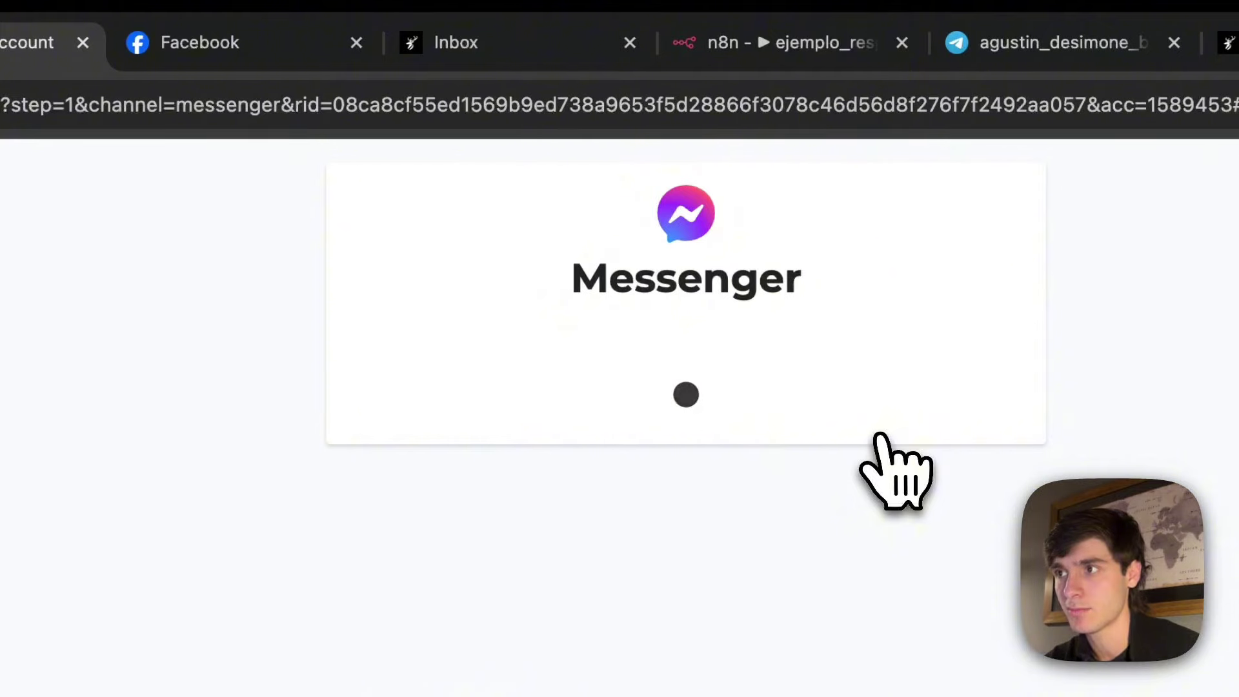
{"action": "left_click", "coordinate": [1115, 88]}
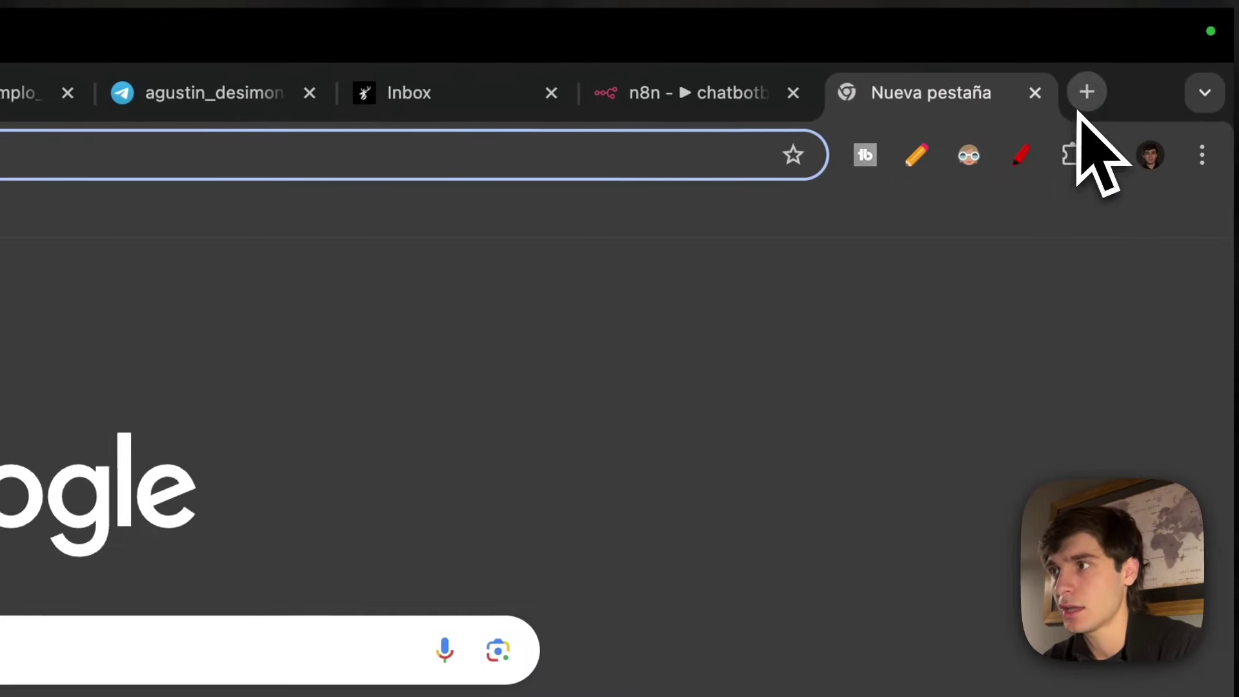
{"action": "left_click_drag", "start_coordinate": [1009, 103], "coordinate": [25, 108]}
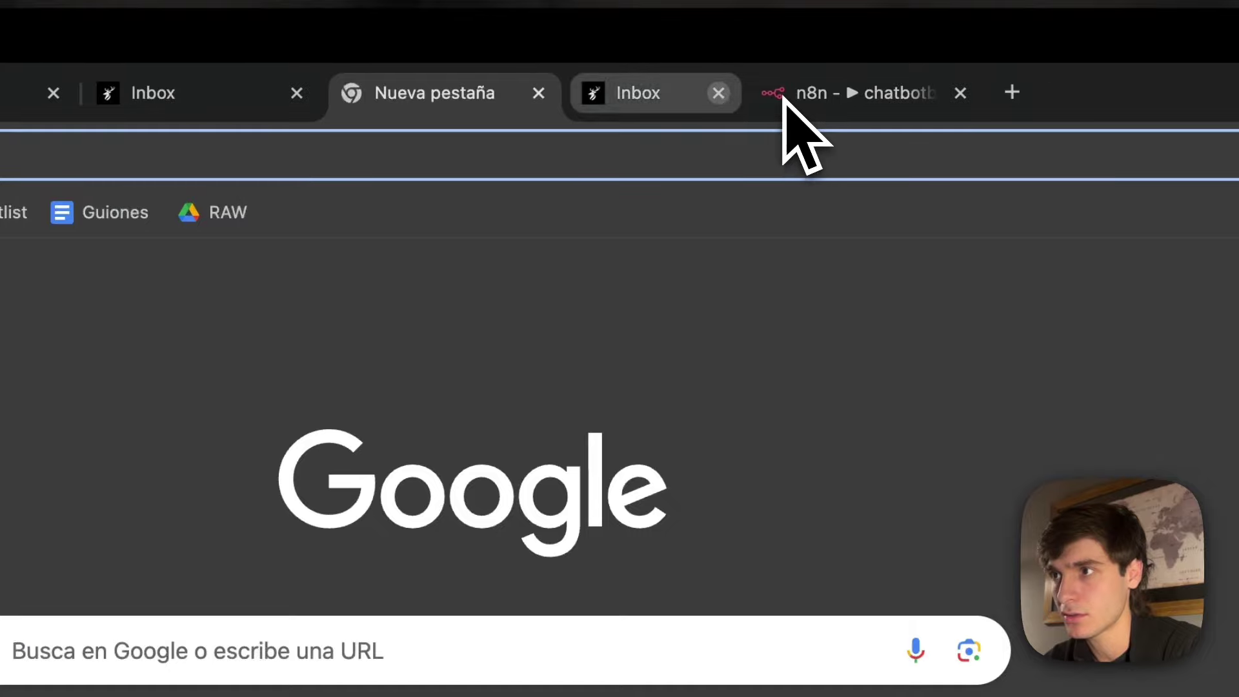
Open facebook.com/accountquality and go to the business portfolio's Configuración del negocio.
{"action": "key", "text": "super+v"}
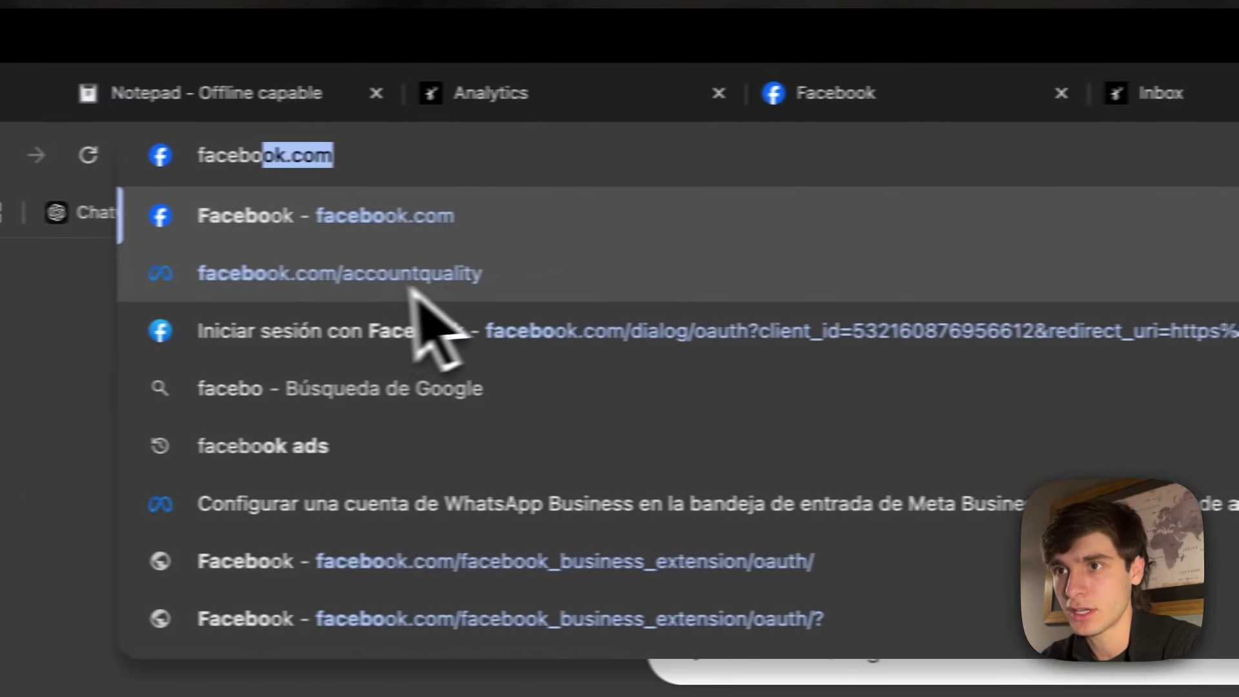
{"action": "left_click", "coordinate": [285, 282]}
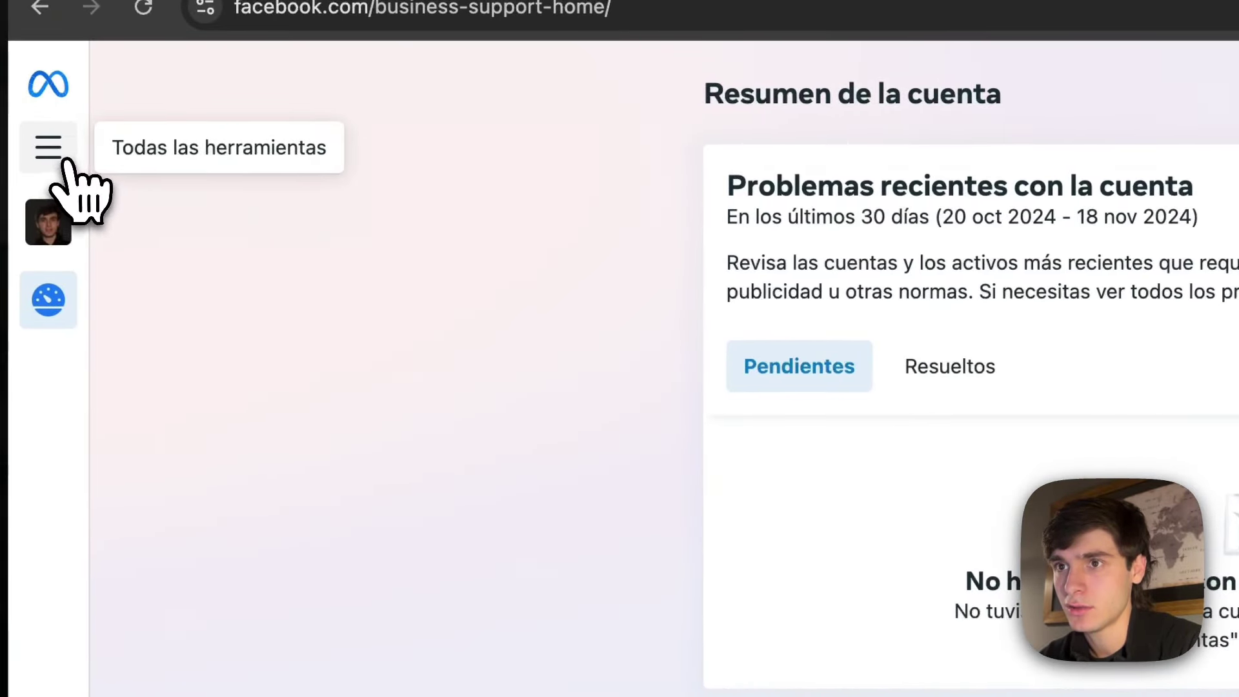
{"action": "left_click", "coordinate": [64, 161]}
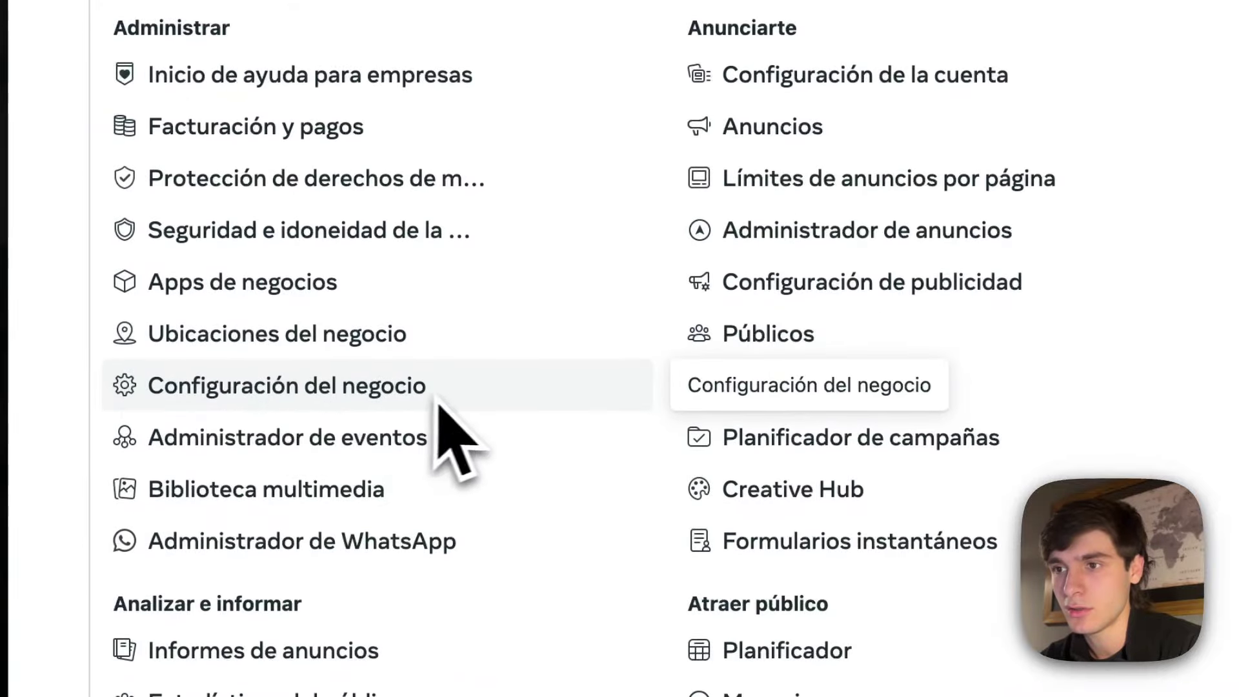
{"action": "left_click", "coordinate": [538, 391]}
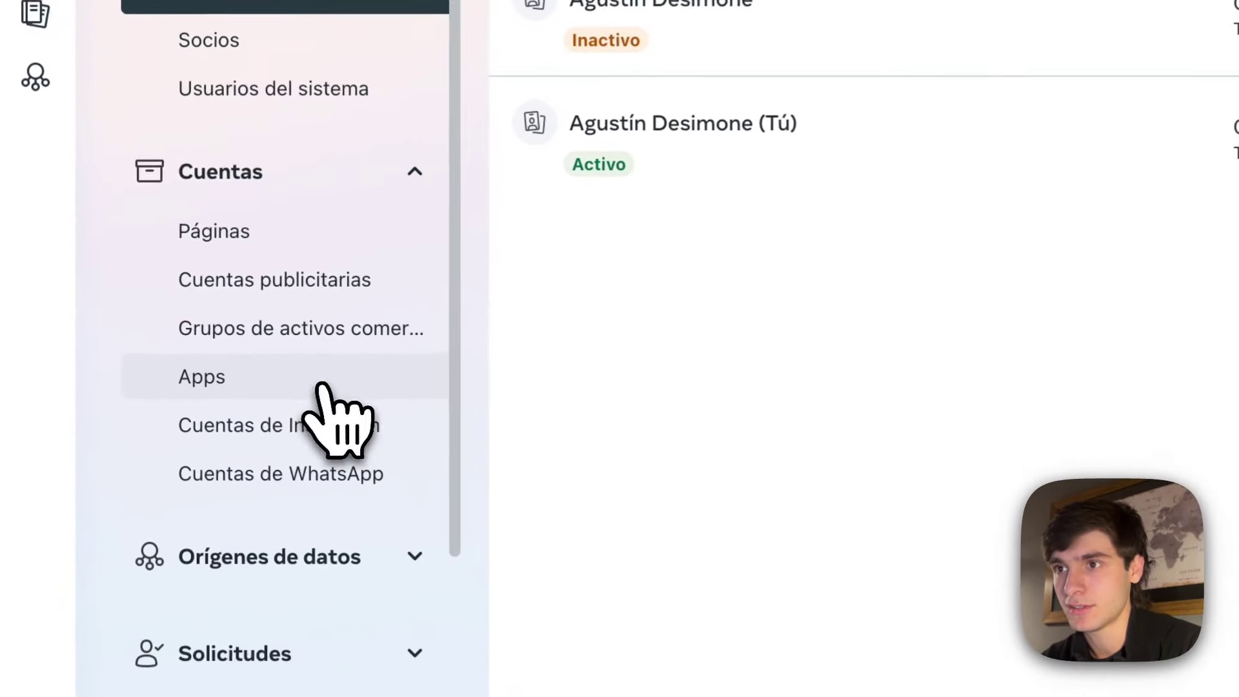
Review the portfolio's Apps and both Instagram accounts, then go to Facebook's business integrations page.
{"action": "left_click", "coordinate": [231, 387]}
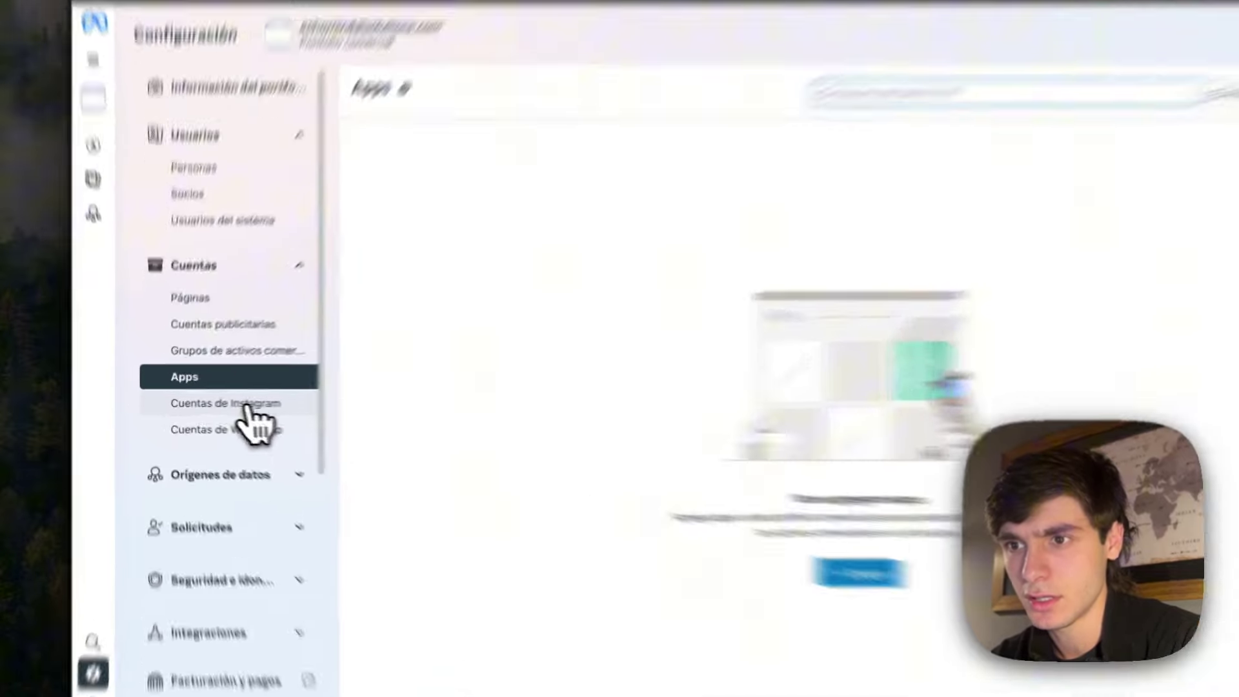
{"action": "left_click", "coordinate": [223, 404]}
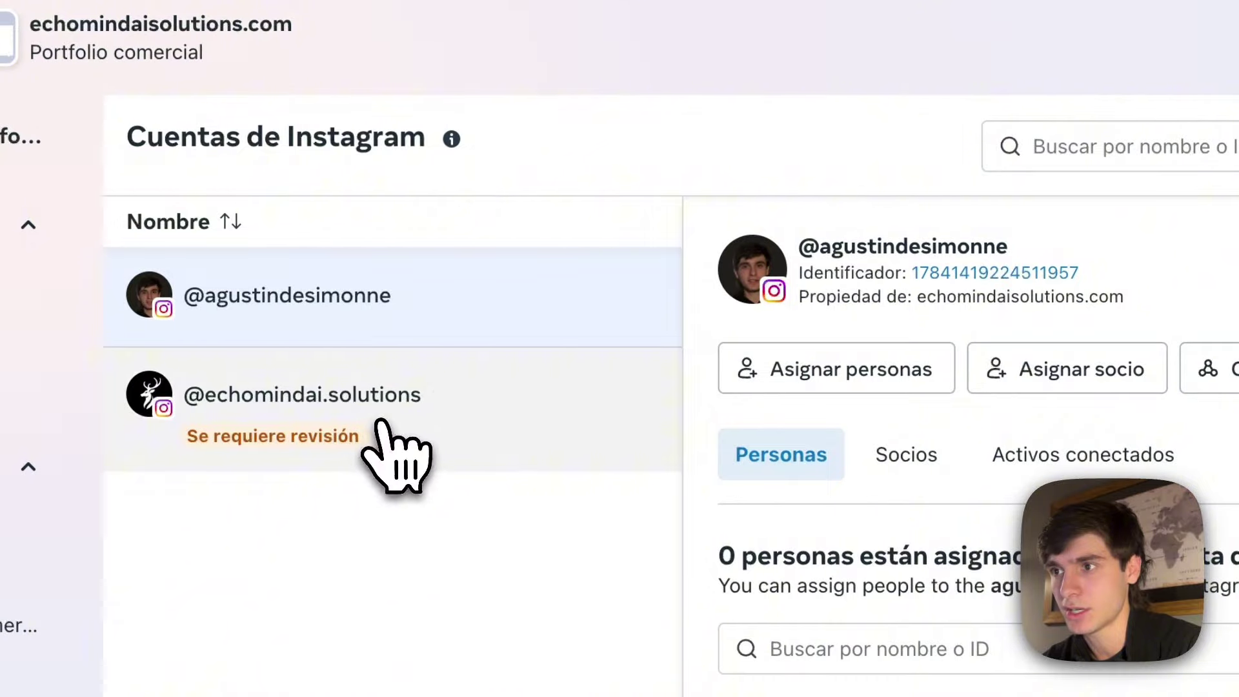
{"action": "left_click", "coordinate": [387, 420]}
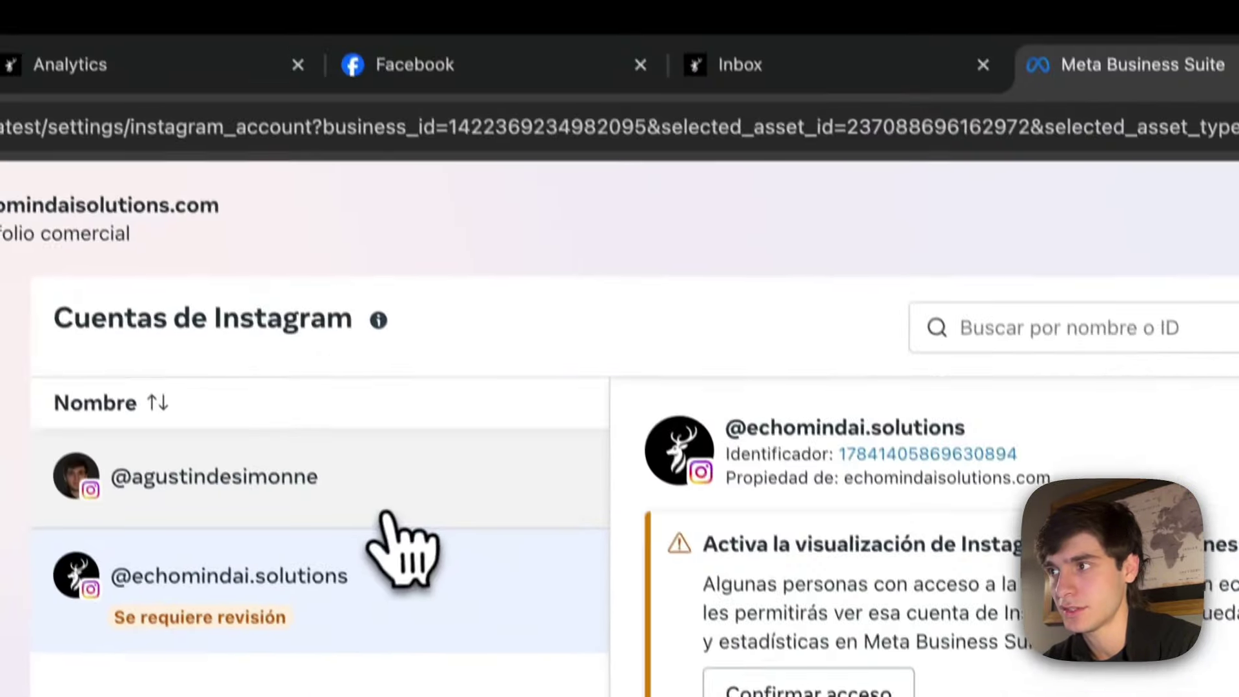
{"action": "left_click", "coordinate": [193, 222]}
{"action": "left_click", "coordinate": [794, 90]}
{"action": "left_click", "coordinate": [559, 116]}
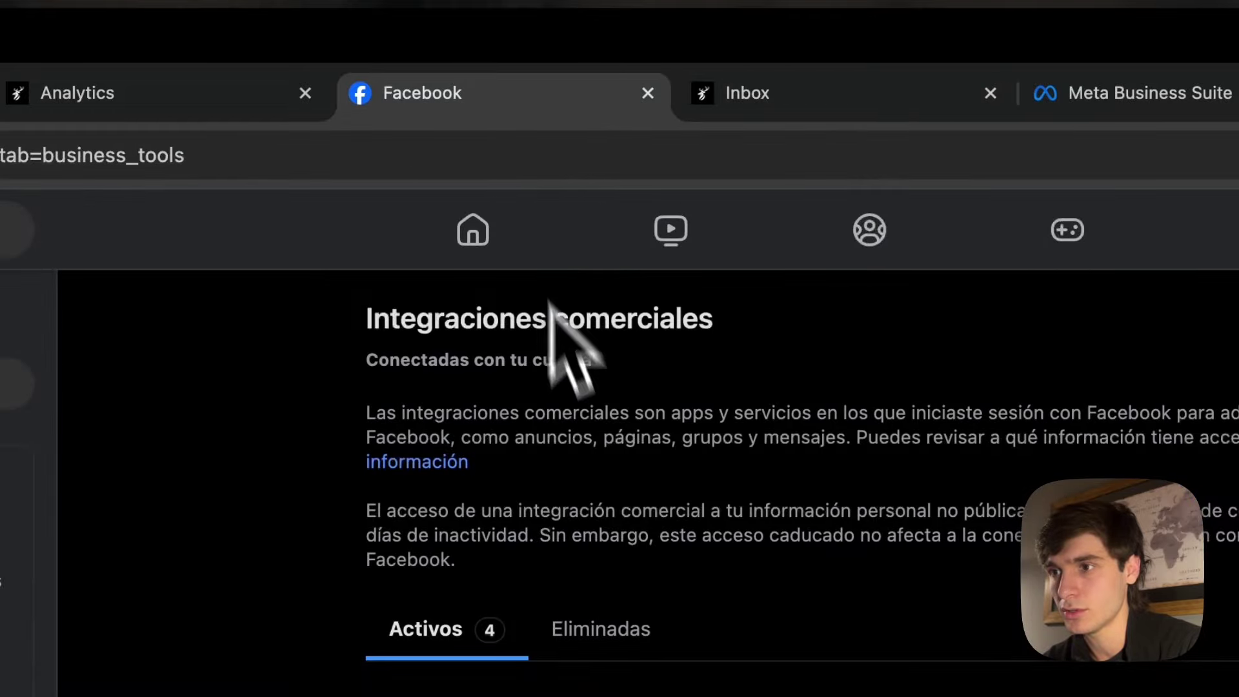
Load Facebook's home feed in a new tab placed beside Meta Business Suite.
{"action": "left_click", "coordinate": [939, 91]}
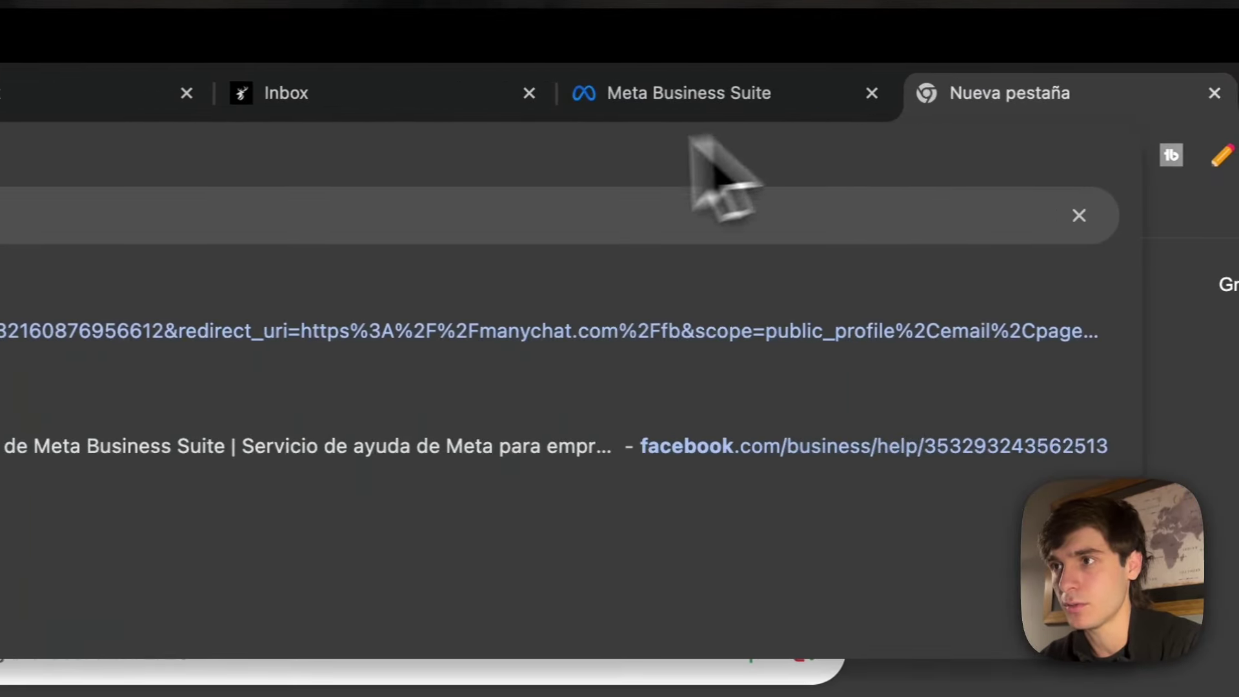
{"action": "key", "text": "Return"}
{"action": "left_click_drag", "start_coordinate": [1032, 92], "coordinate": [722, 108]}
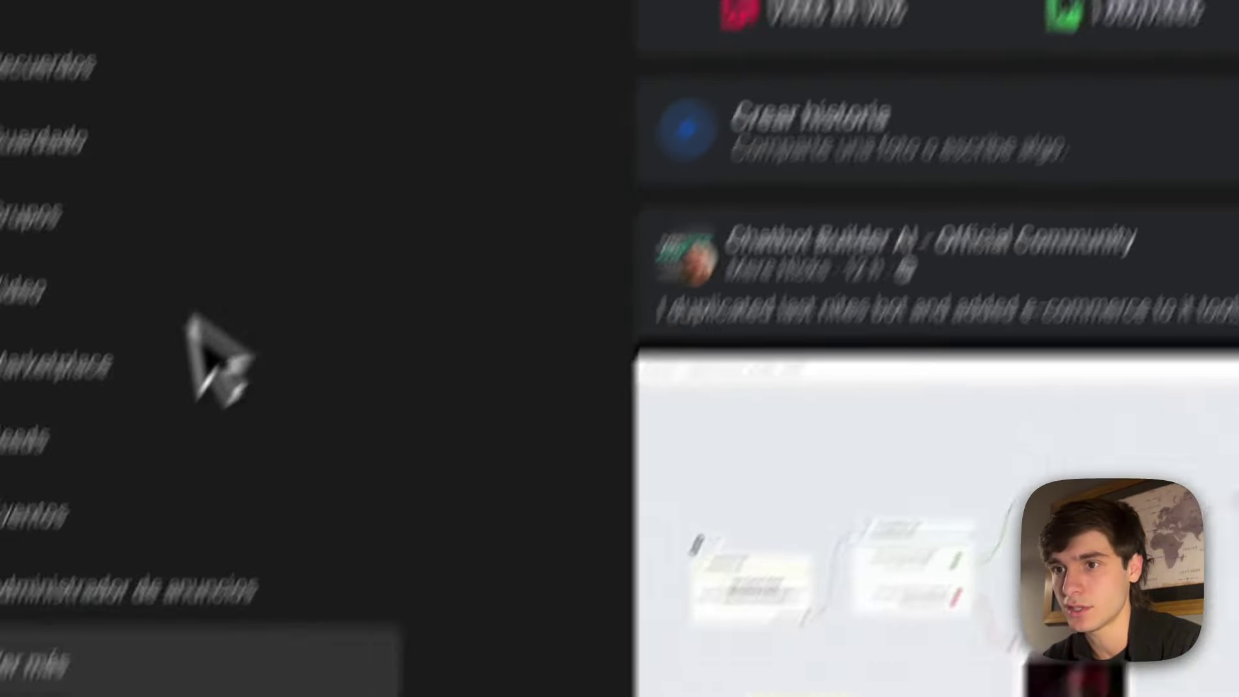
{"action": "left_click", "coordinate": [132, 390]}
{"action": "scroll", "coordinate": [153, 395], "scroll_direction": "down", "scroll_amount": 1}
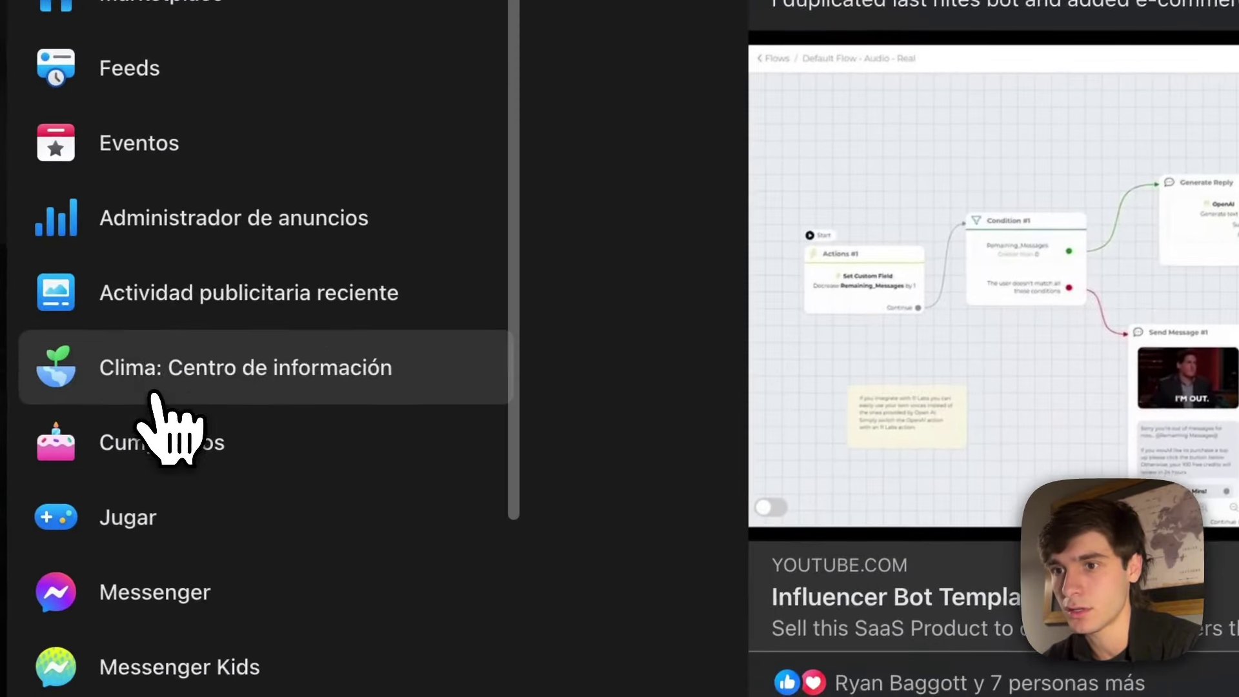
{"action": "scroll", "coordinate": [153, 395], "scroll_direction": "down", "scroll_amount": 5}
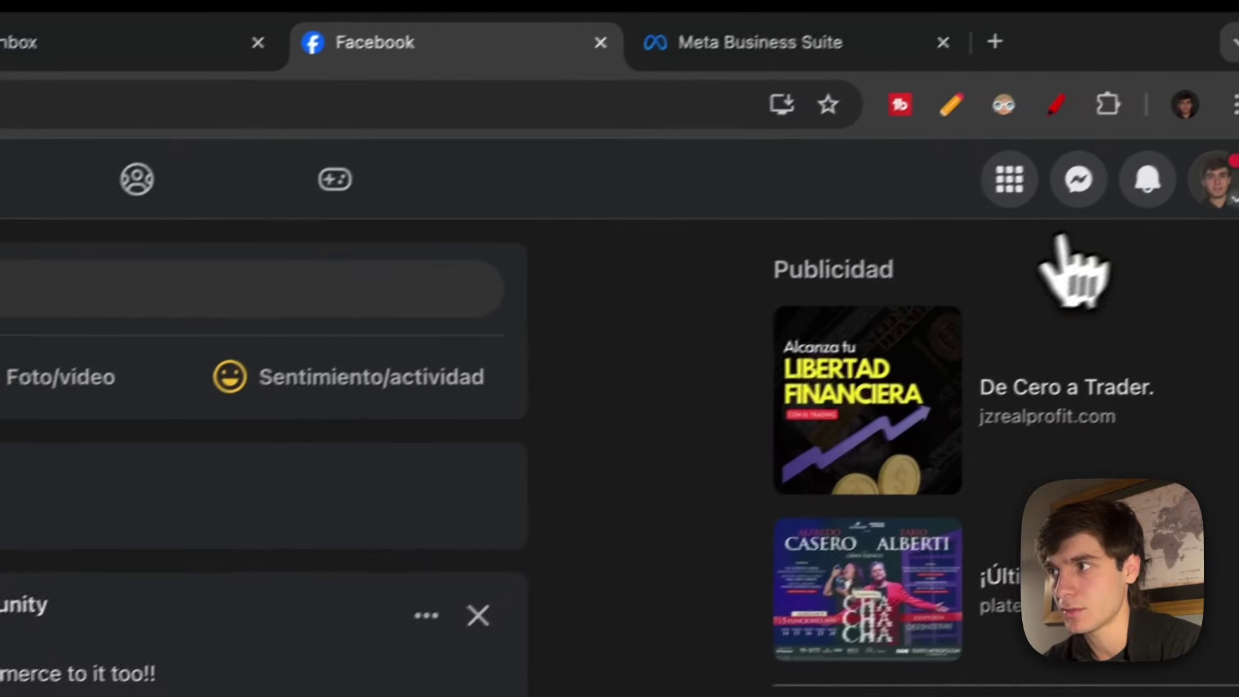
Go to Facebook Settings > Integraciones comerciales.
{"action": "left_click", "coordinate": [1183, 205]}
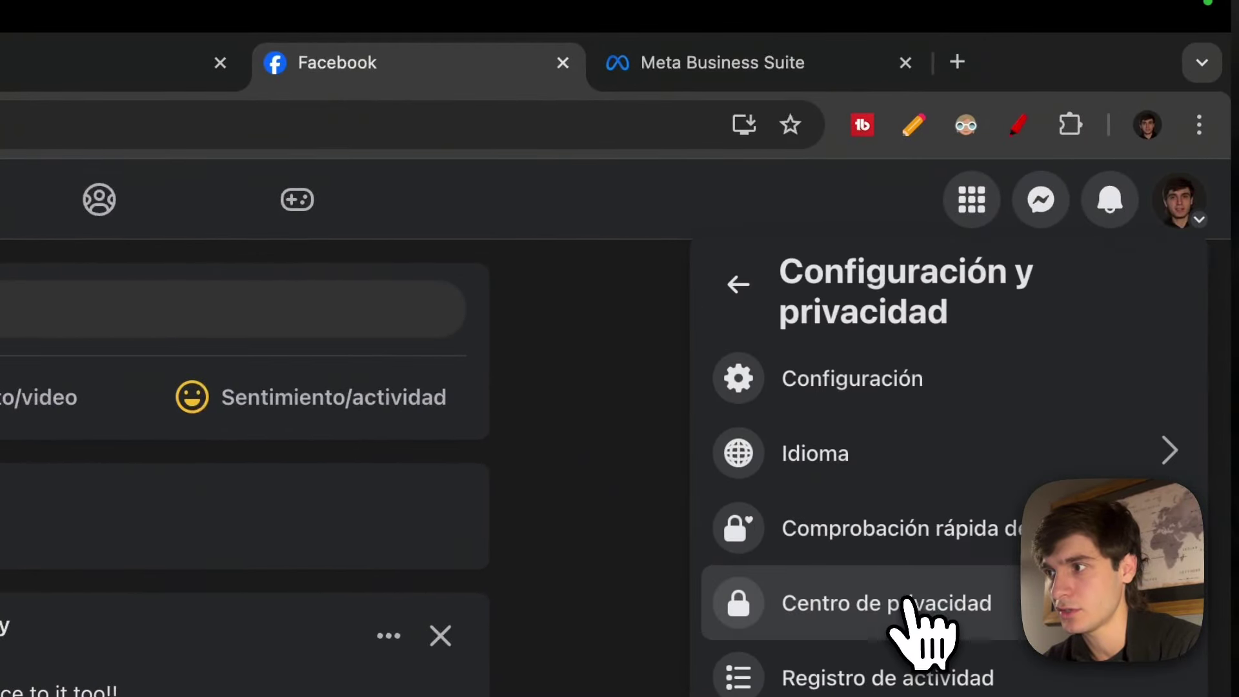
{"action": "left_click", "coordinate": [931, 404]}
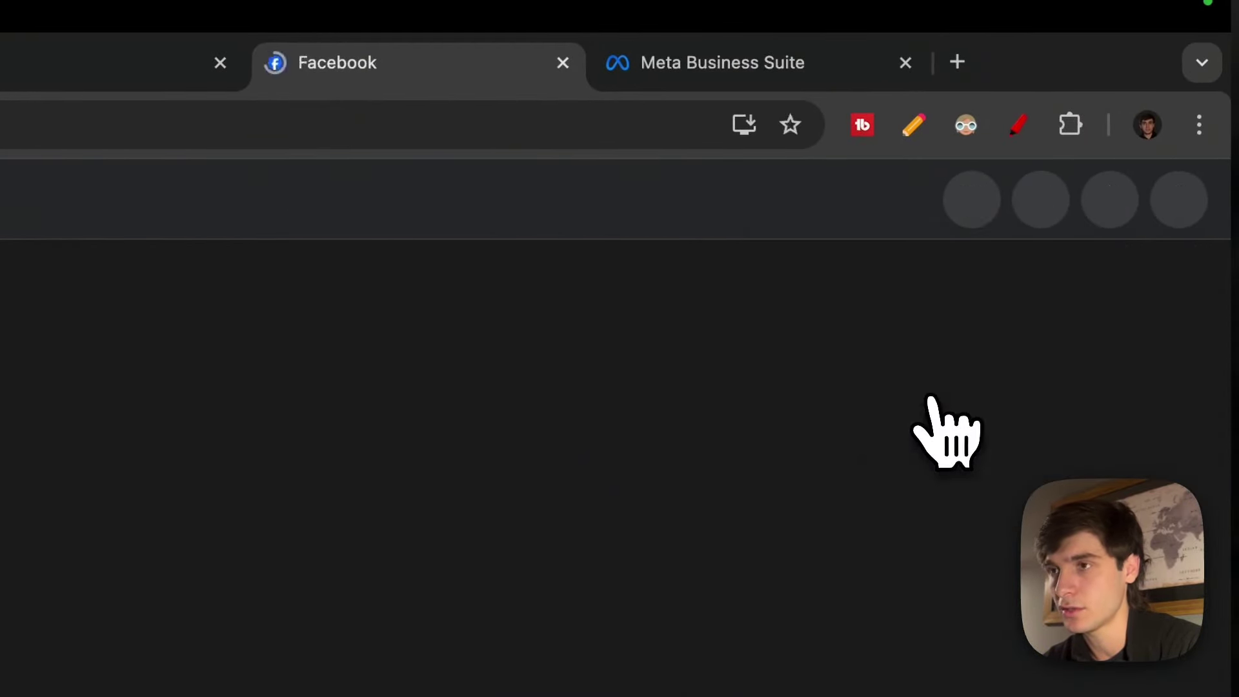
{"action": "scroll", "coordinate": [304, 491], "scroll_direction": "down", "scroll_amount": 5}
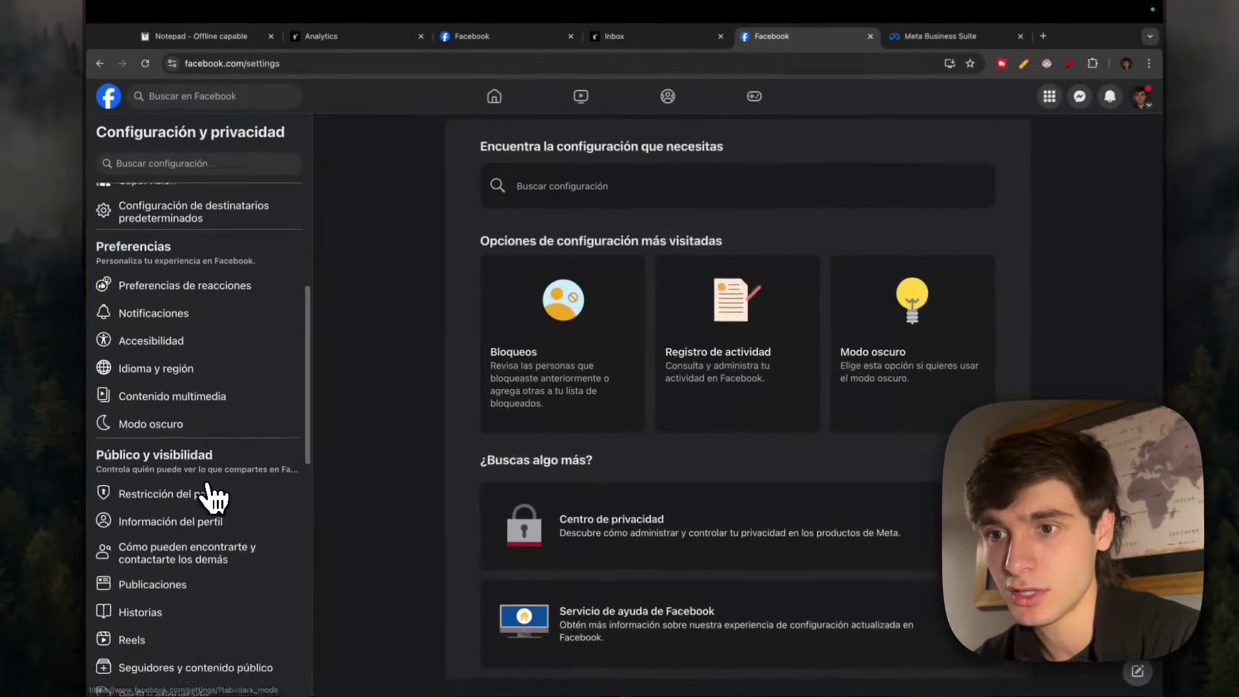
{"action": "scroll", "coordinate": [208, 486], "scroll_direction": "down", "scroll_amount": 2}
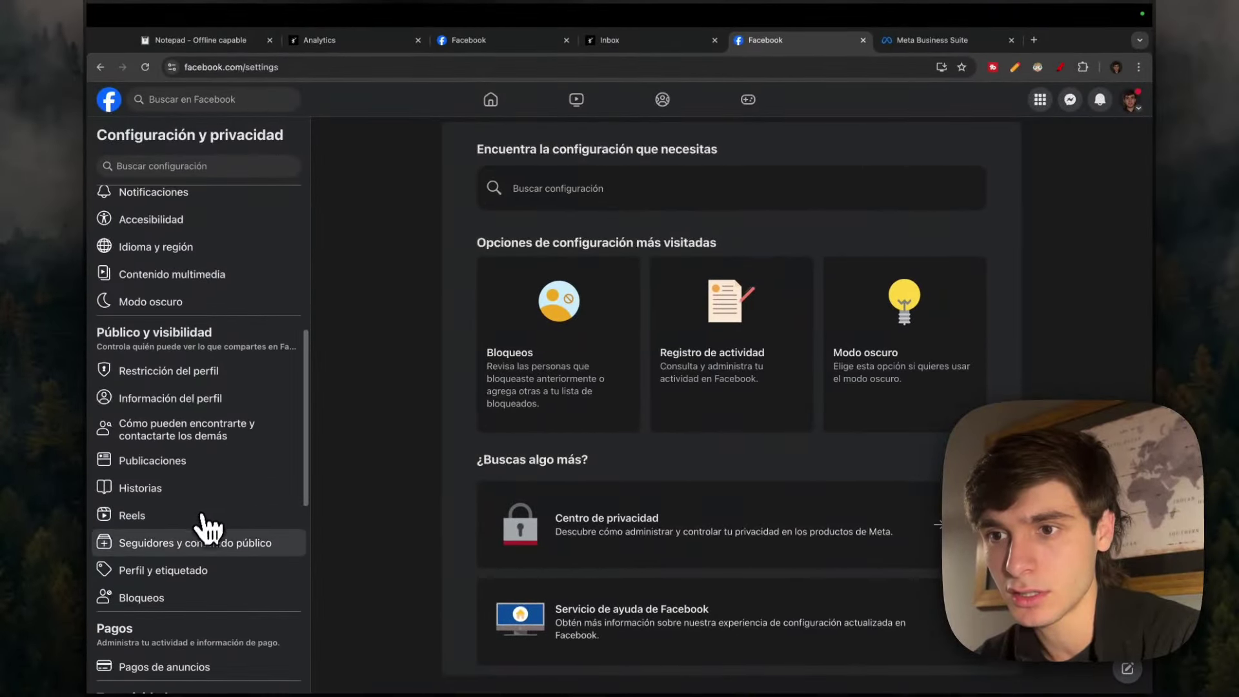
{"action": "scroll", "coordinate": [206, 526], "scroll_direction": "down", "scroll_amount": 3}
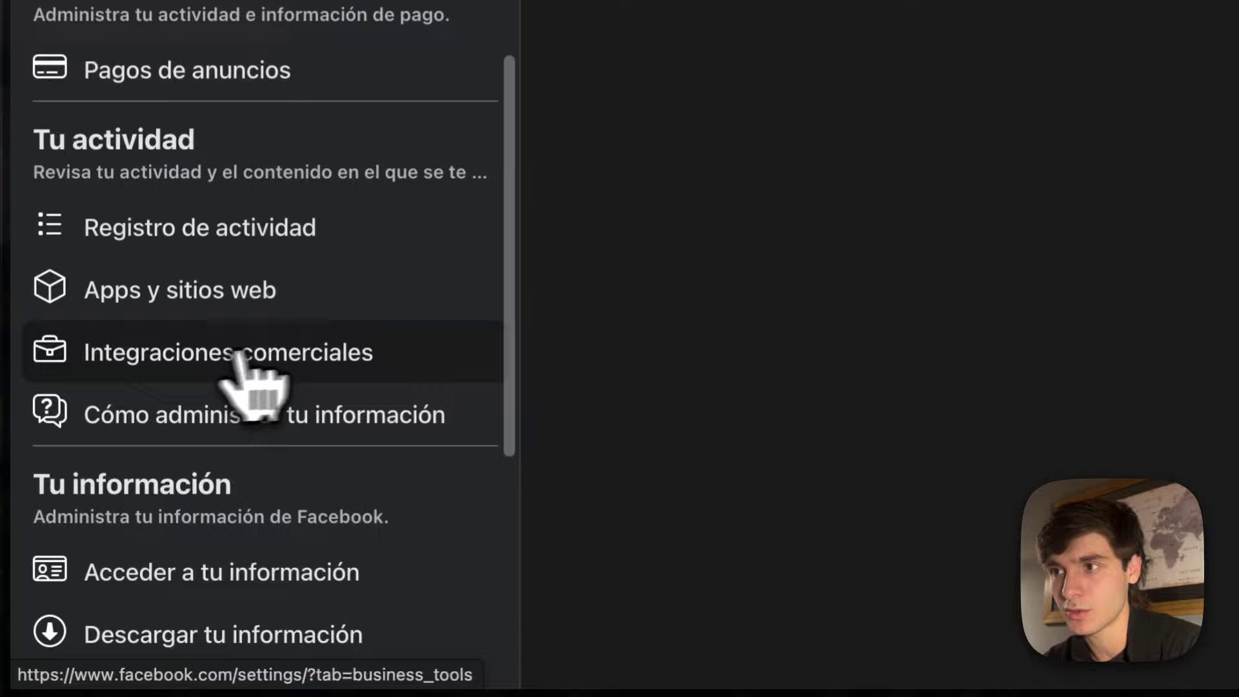
{"action": "left_click", "coordinate": [189, 544]}
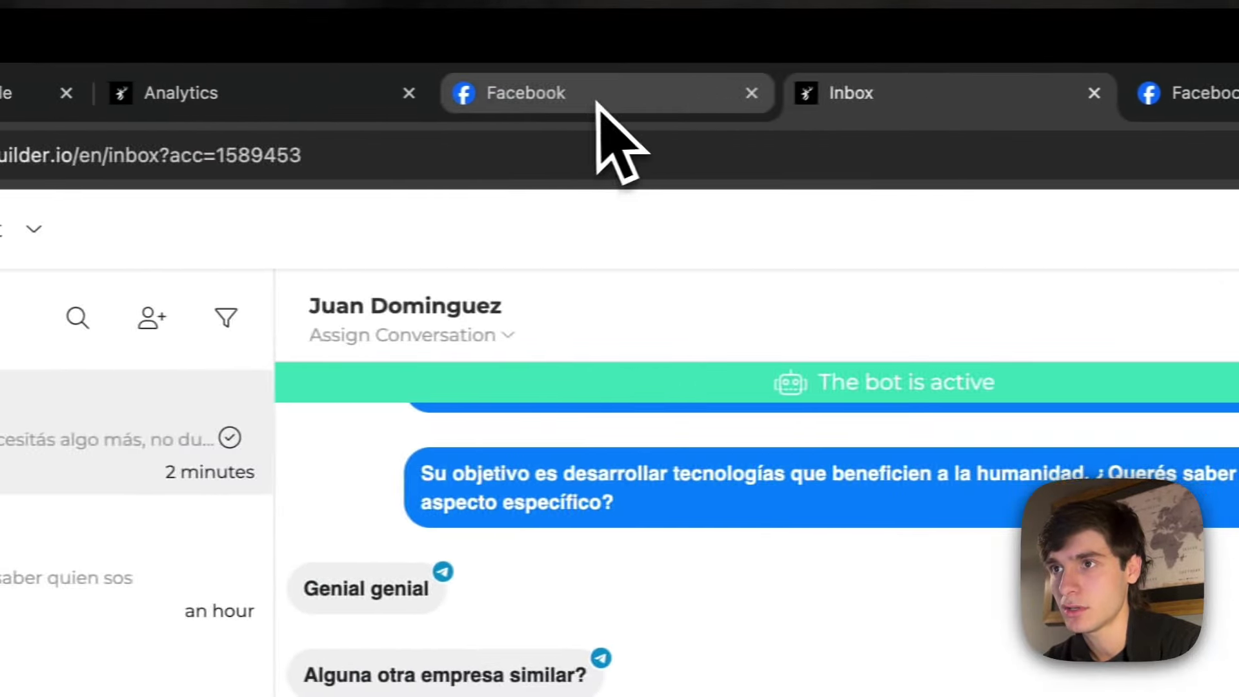
Close the duplicate Facebook tab and return to the business integrations page.
{"action": "left_click", "coordinate": [288, 104]}
{"action": "left_click", "coordinate": [772, 94]}
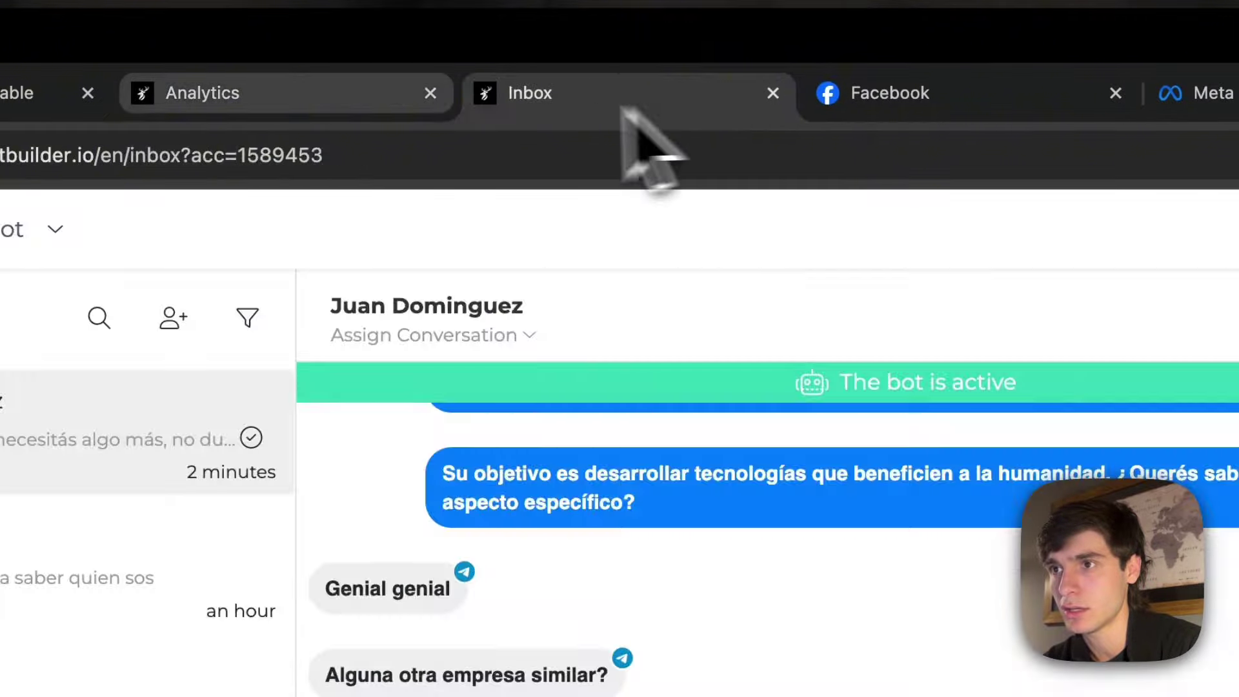
{"action": "left_click", "coordinate": [364, 103]}
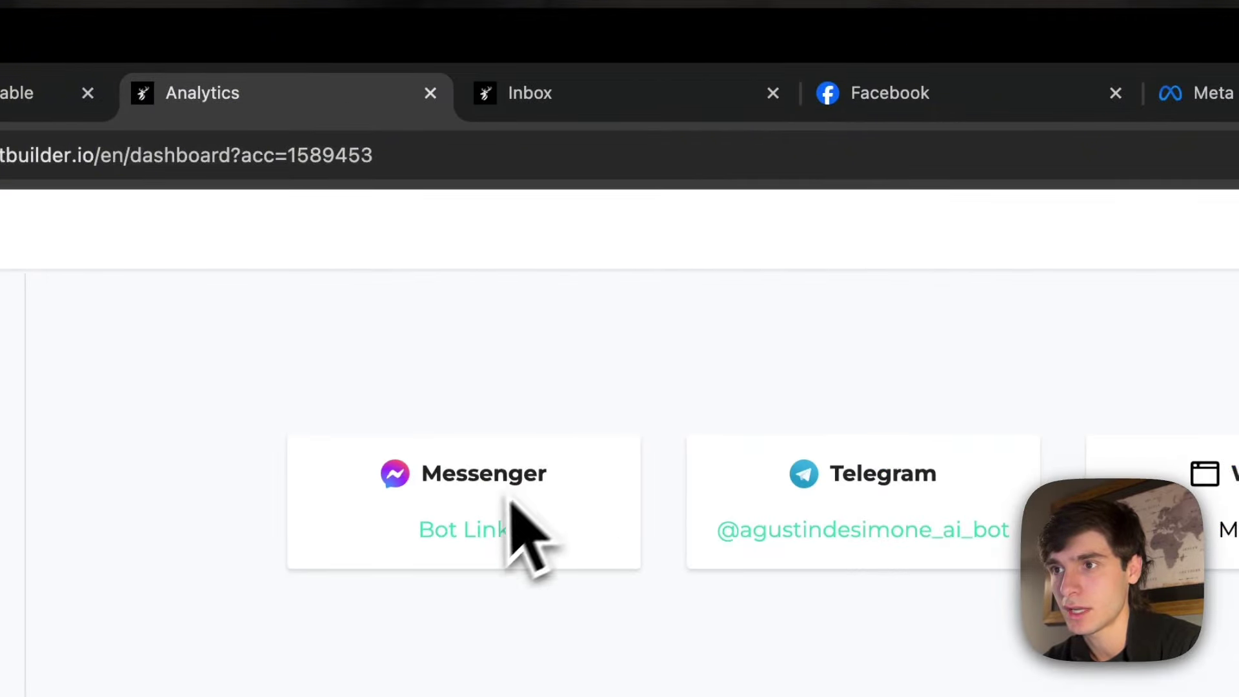
{"action": "left_click", "coordinate": [861, 103]}
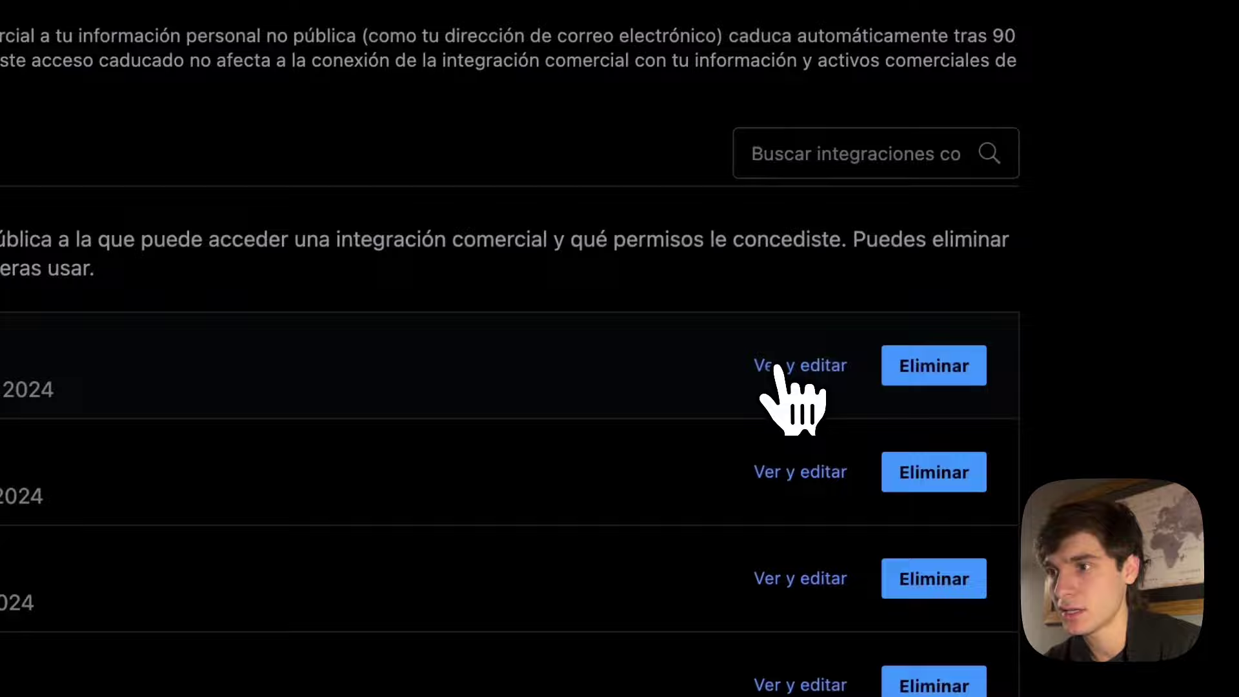
Review and save the Chatbot Builder integration's permissions, then close the Facebook tab.
{"action": "left_click", "coordinate": [777, 366]}
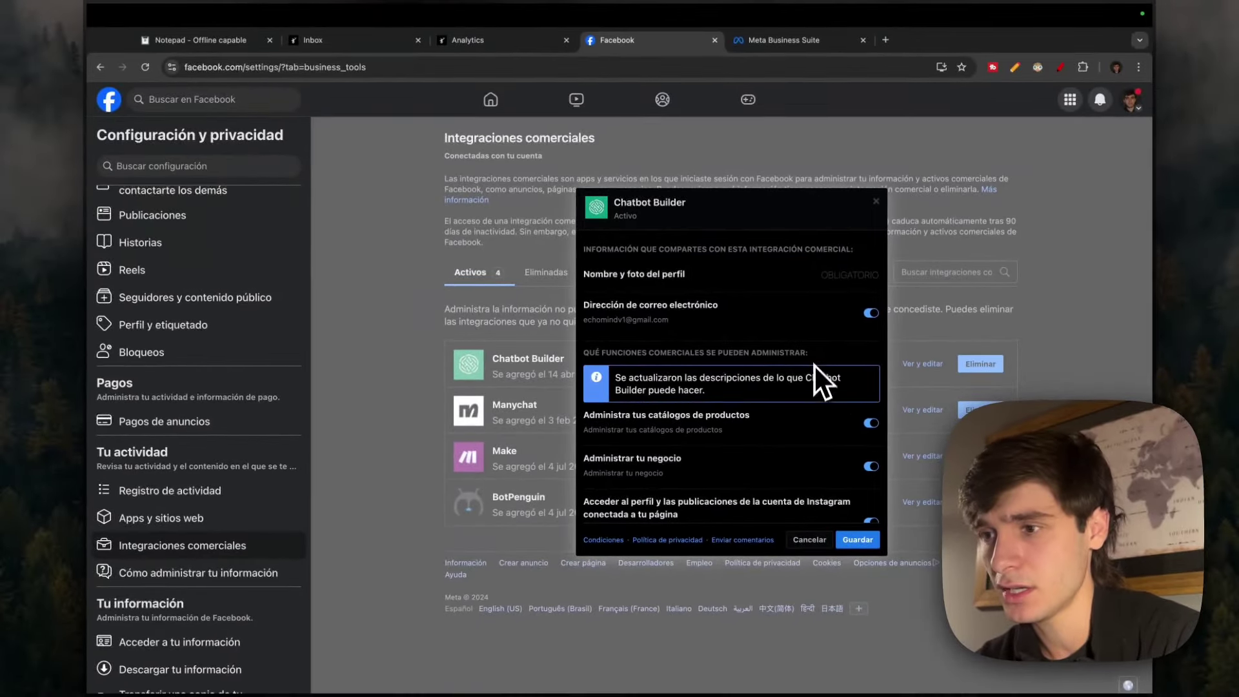
{"action": "scroll", "coordinate": [813, 443], "scroll_direction": "down", "scroll_amount": 3}
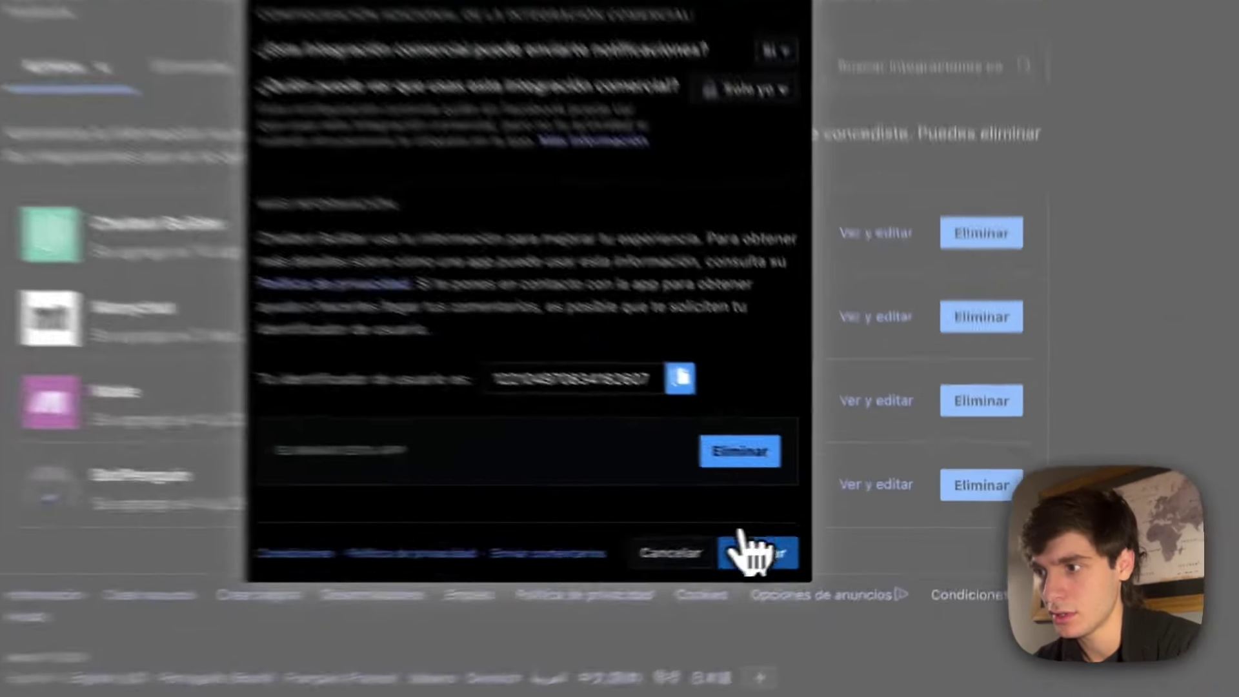
{"action": "left_click", "coordinate": [858, 539]}
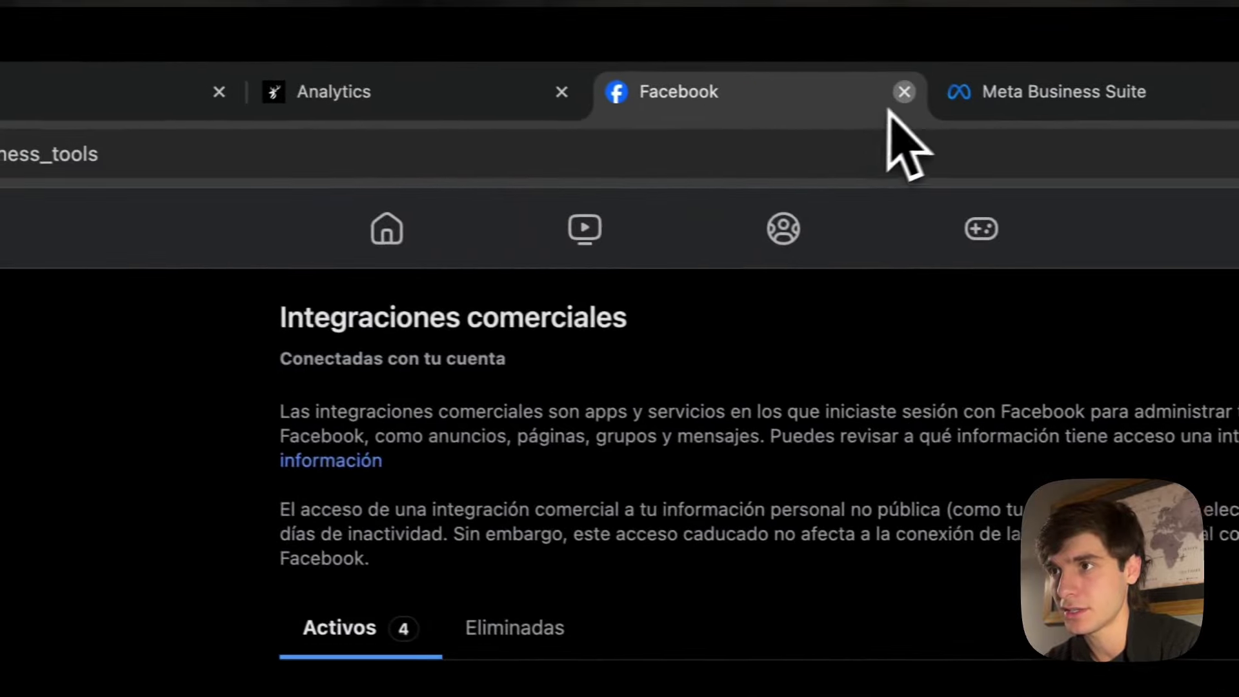
{"action": "left_click", "coordinate": [897, 96]}
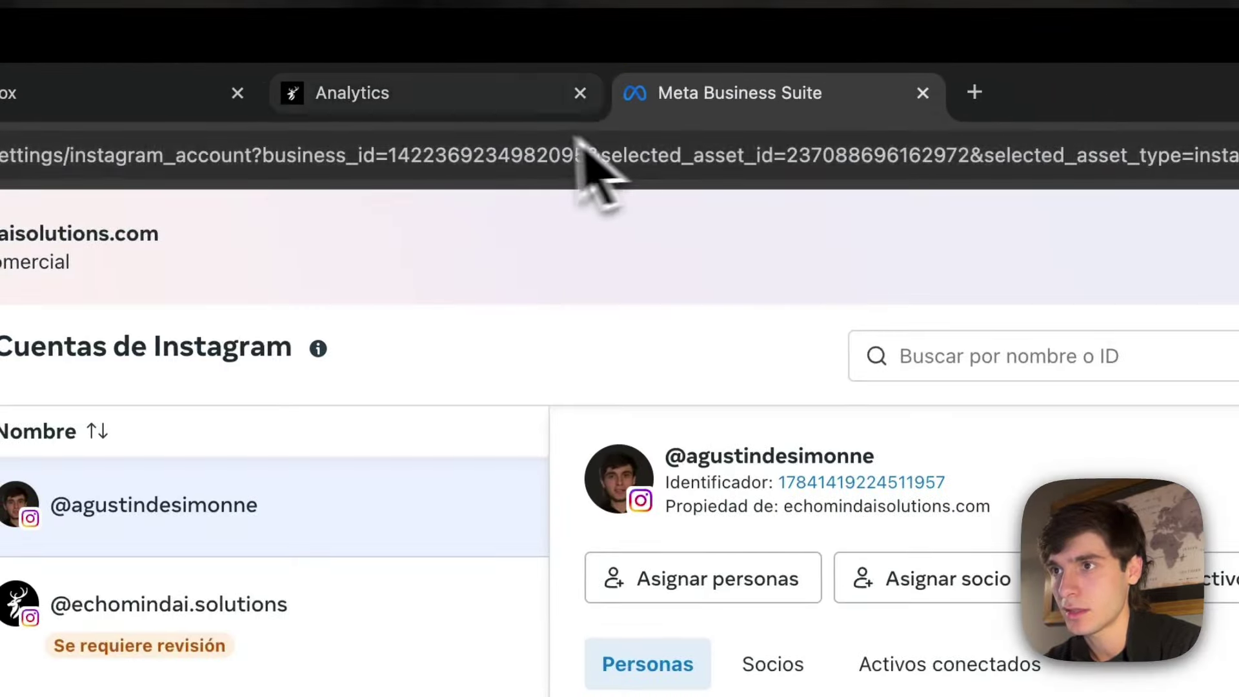
Open the Chatbot Builder documentation site from the help menu.
{"action": "left_click", "coordinate": [452, 106]}
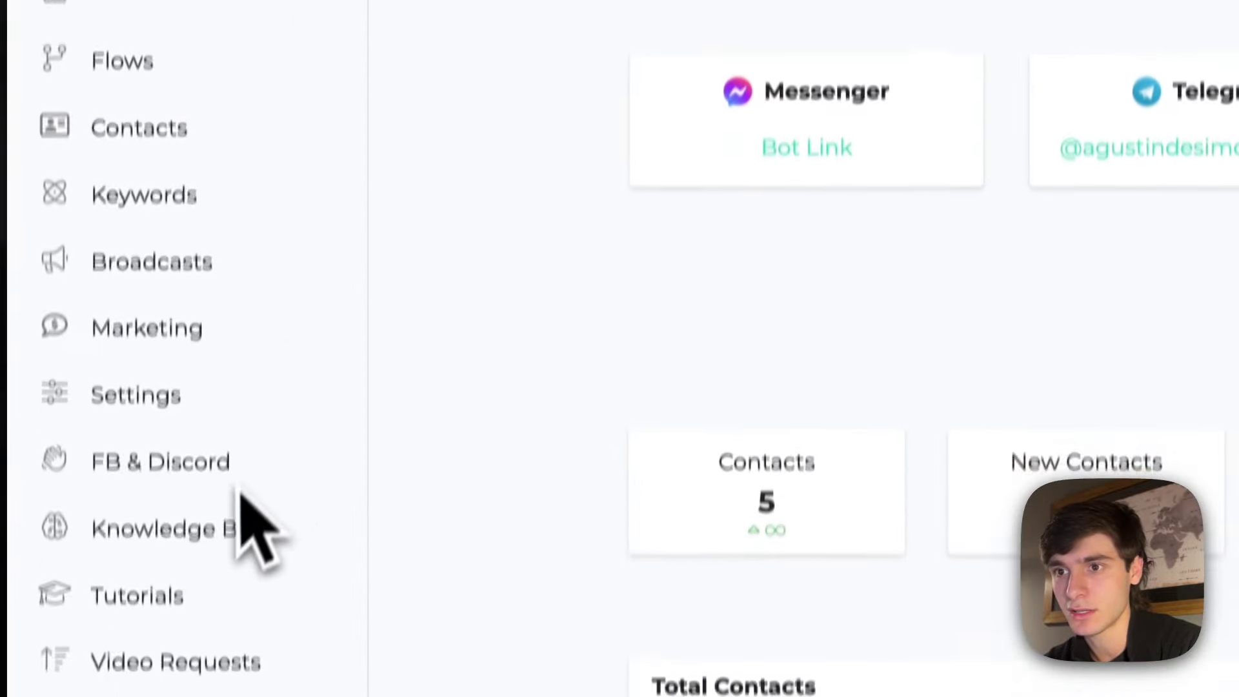
{"action": "mouse_move", "coordinate": [1071, 277]}
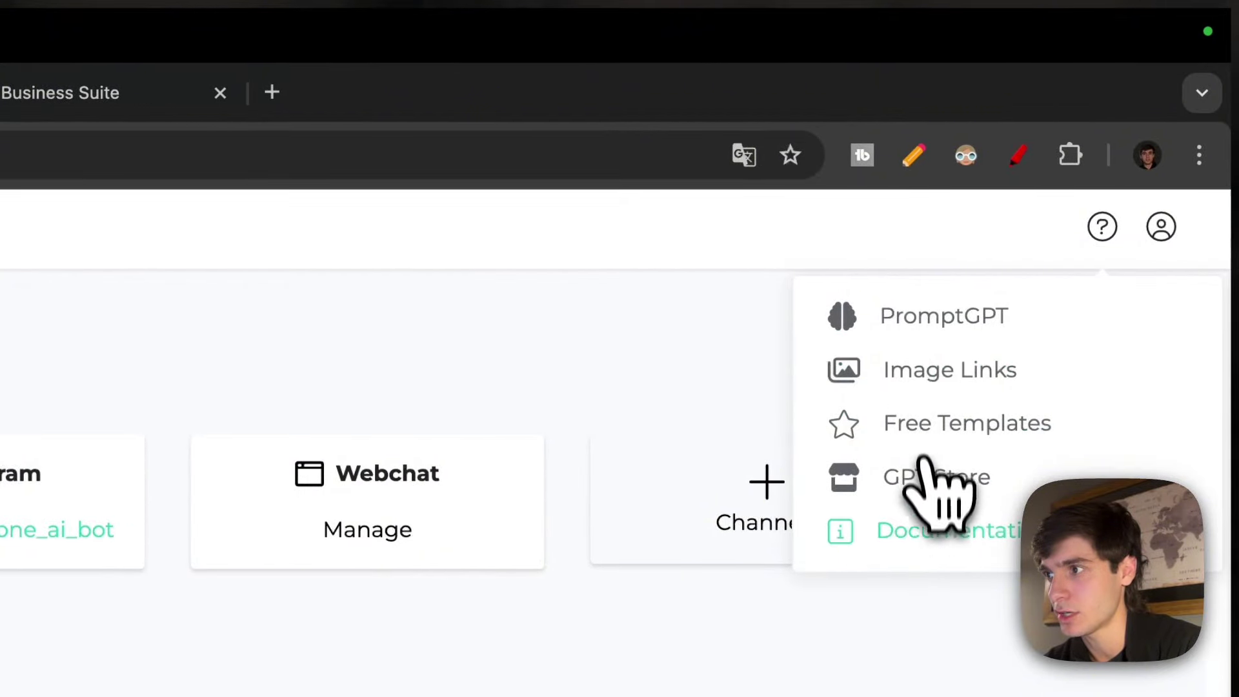
{"action": "left_click", "coordinate": [917, 526]}
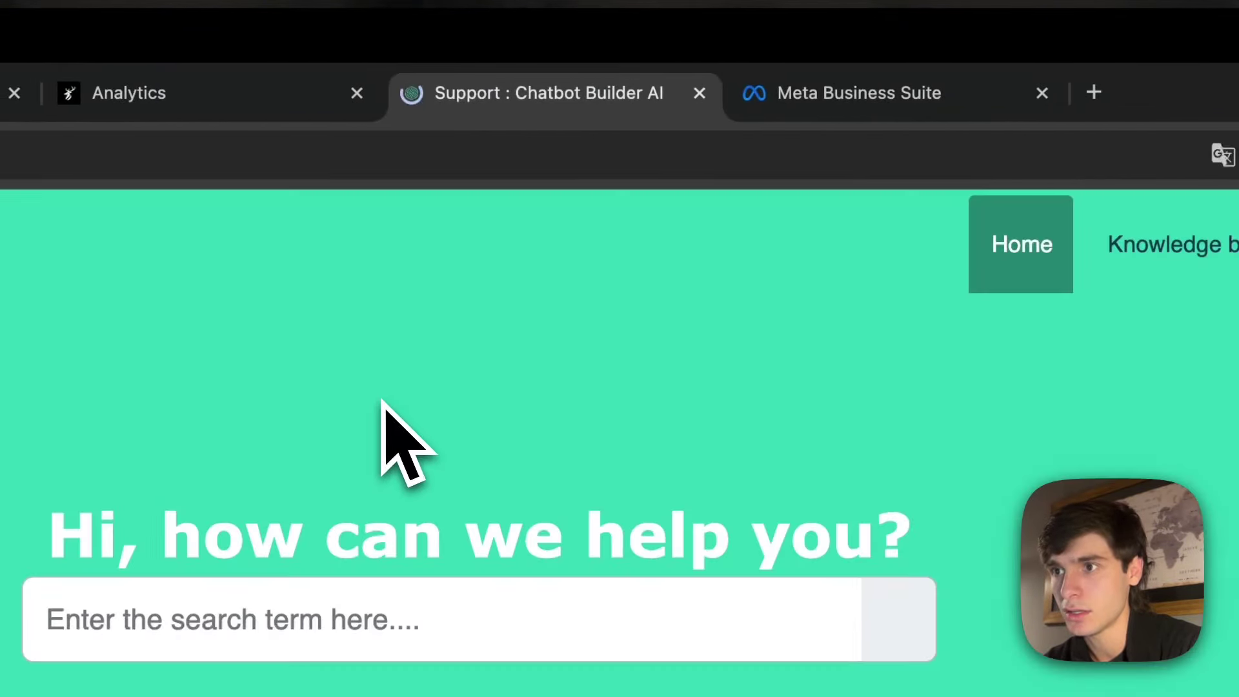
Search the help center for 'instagram' and open the Instagram Automation article.
{"action": "left_click", "coordinate": [310, 610]}
{"action": "type", "text": "instagr"}
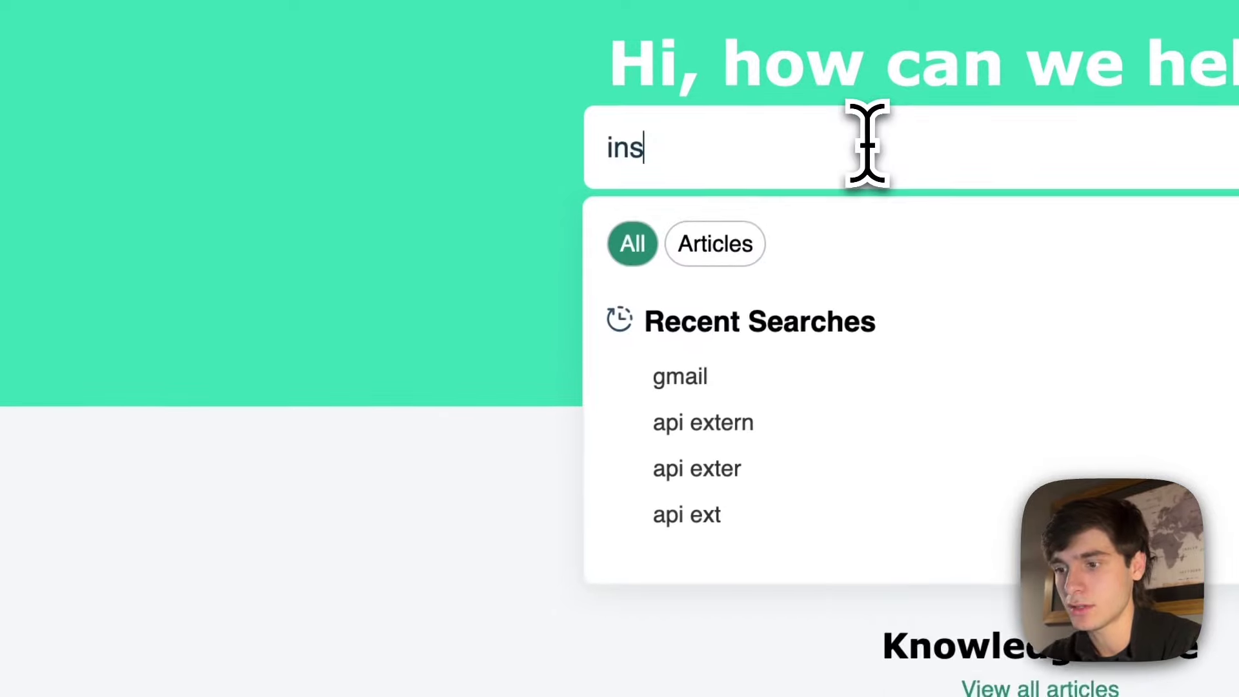
{"action": "type", "text": "am"}
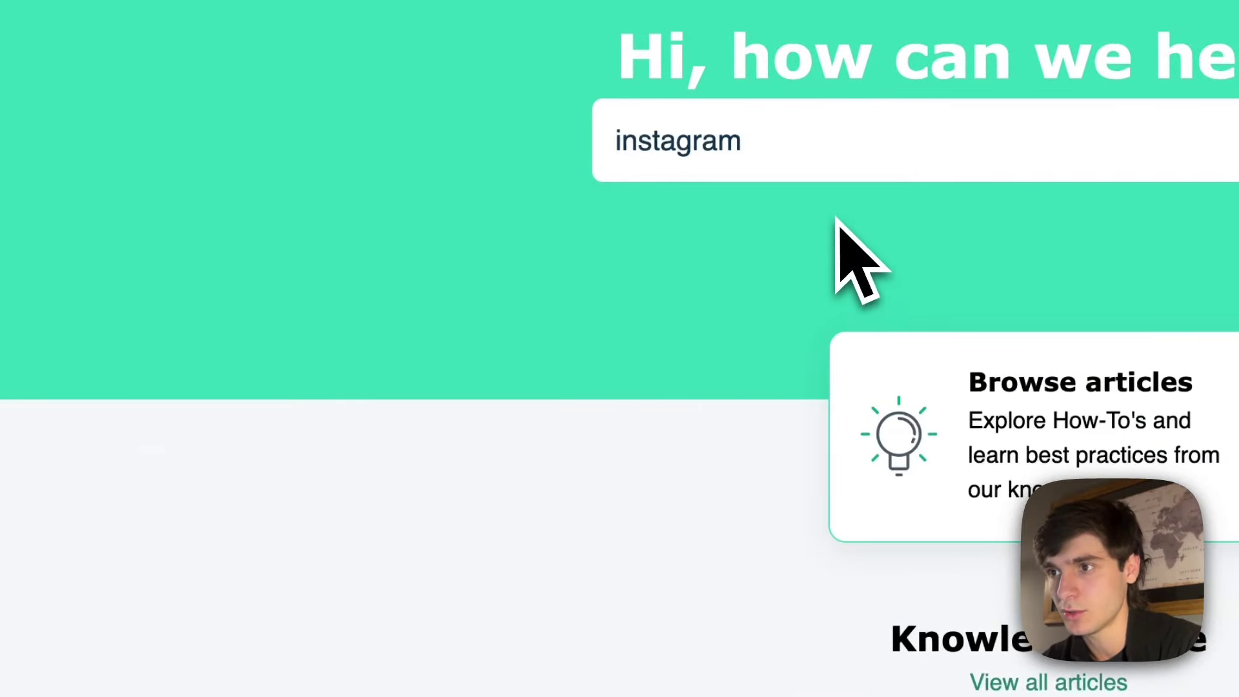
{"action": "key", "text": "Return"}
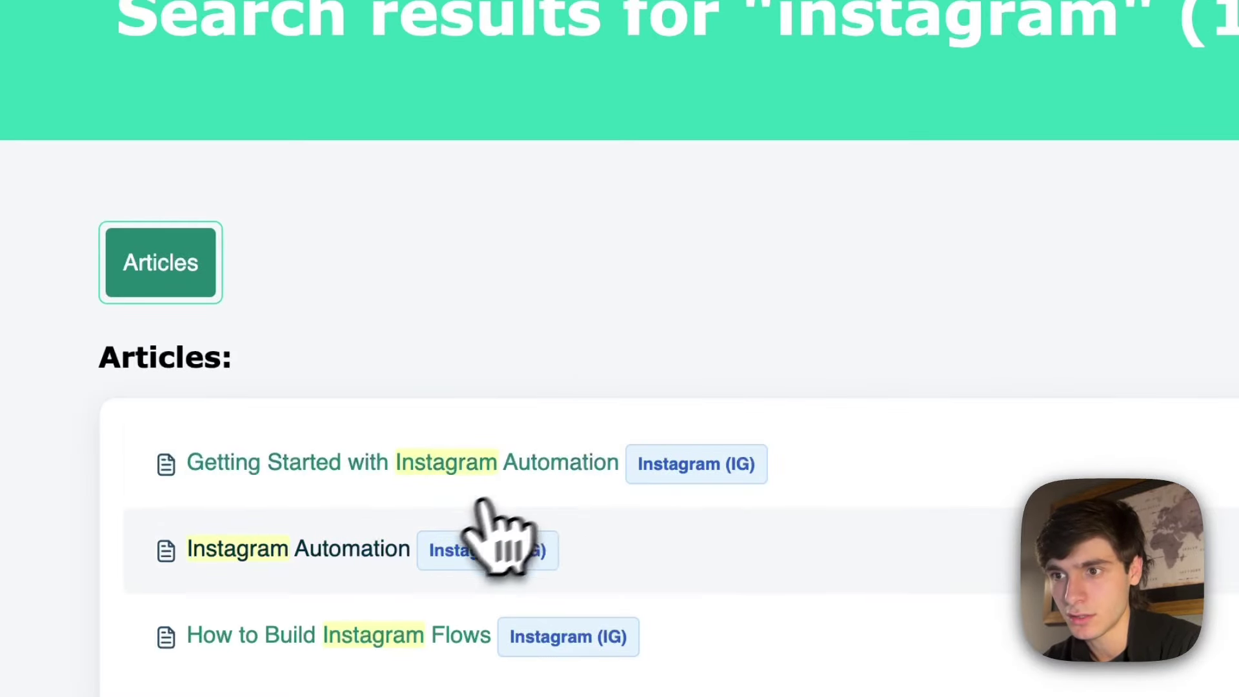
{"action": "left_click", "coordinate": [586, 468]}
{"action": "scroll", "coordinate": [646, 568], "scroll_direction": "down", "scroll_amount": 5}
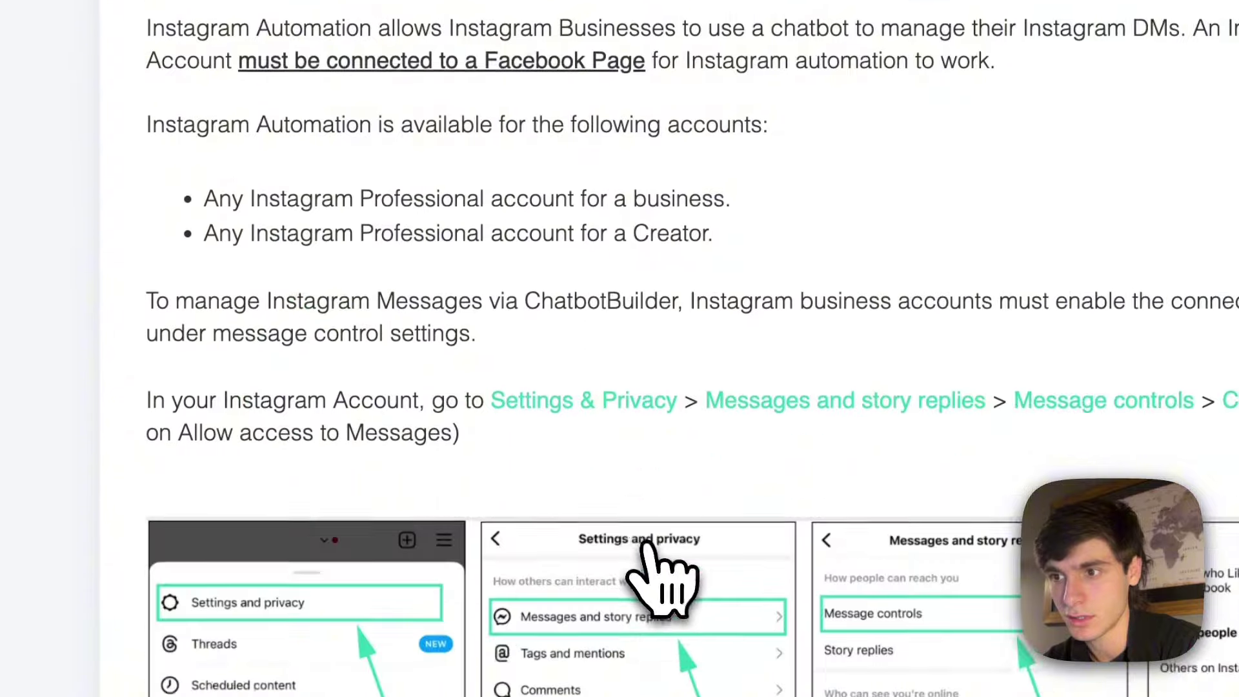